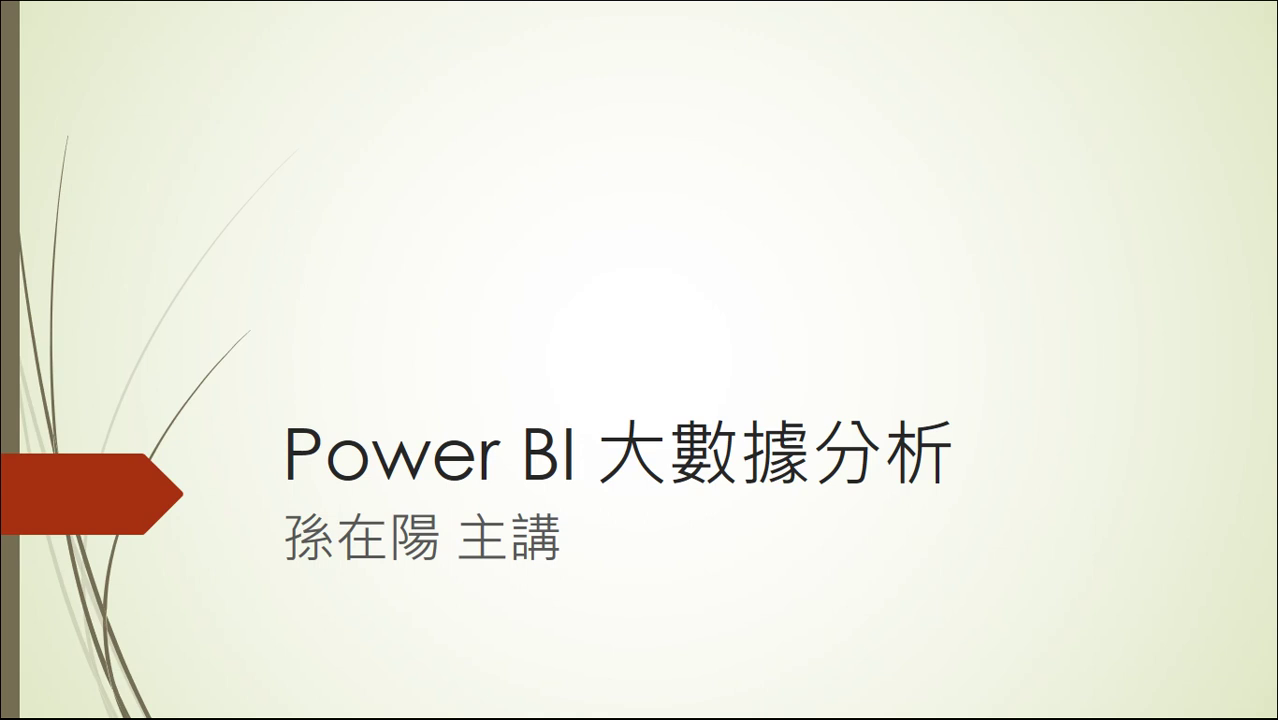
# - Exit the 'Power BI 大數據分析' slideshow and minimize PowerPoint to reveal the Downloads folder
pyautogui.press('Escape')
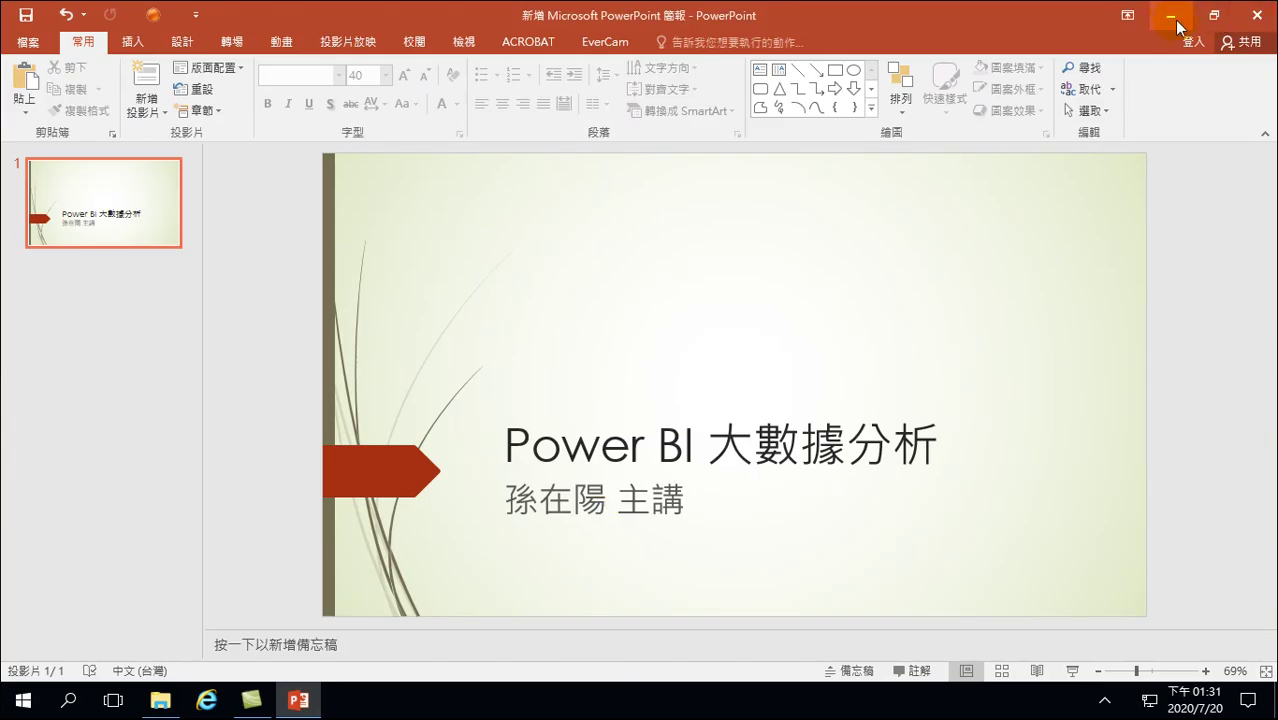
pyautogui.click(1166, 16)
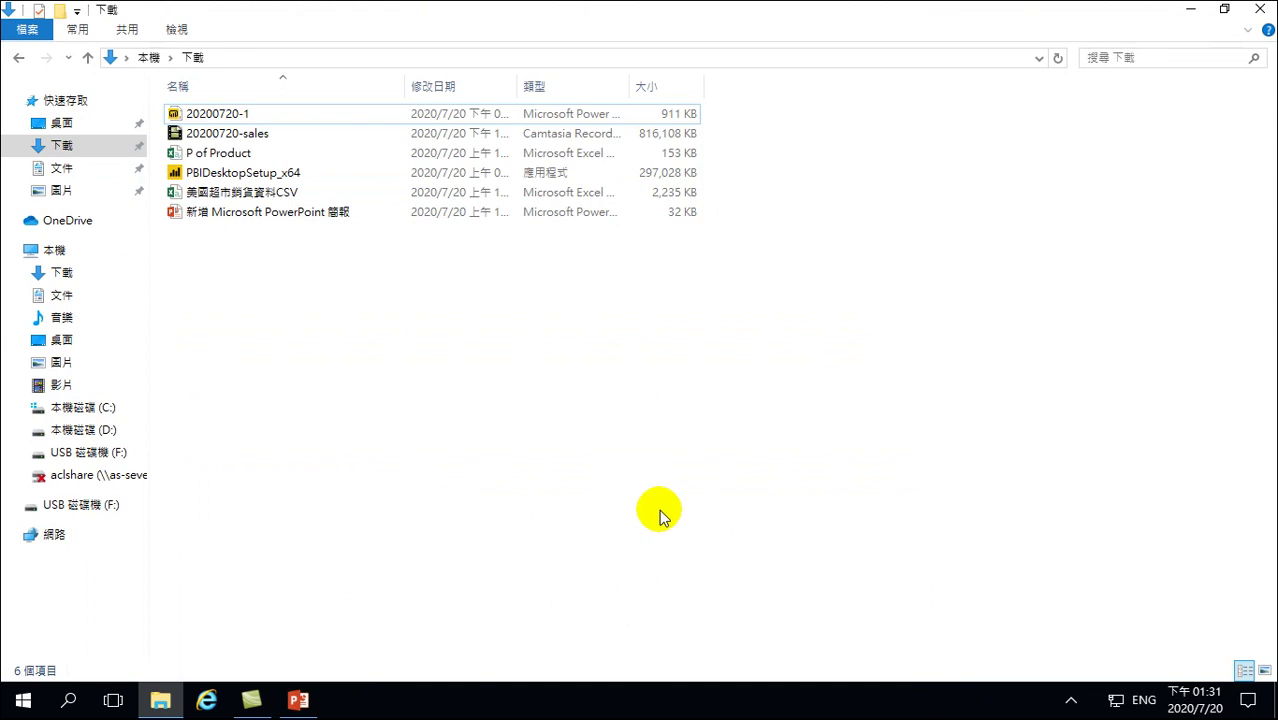
# - Minimize the Downloads folder window so the desktop shows
pyautogui.click(490, 366)
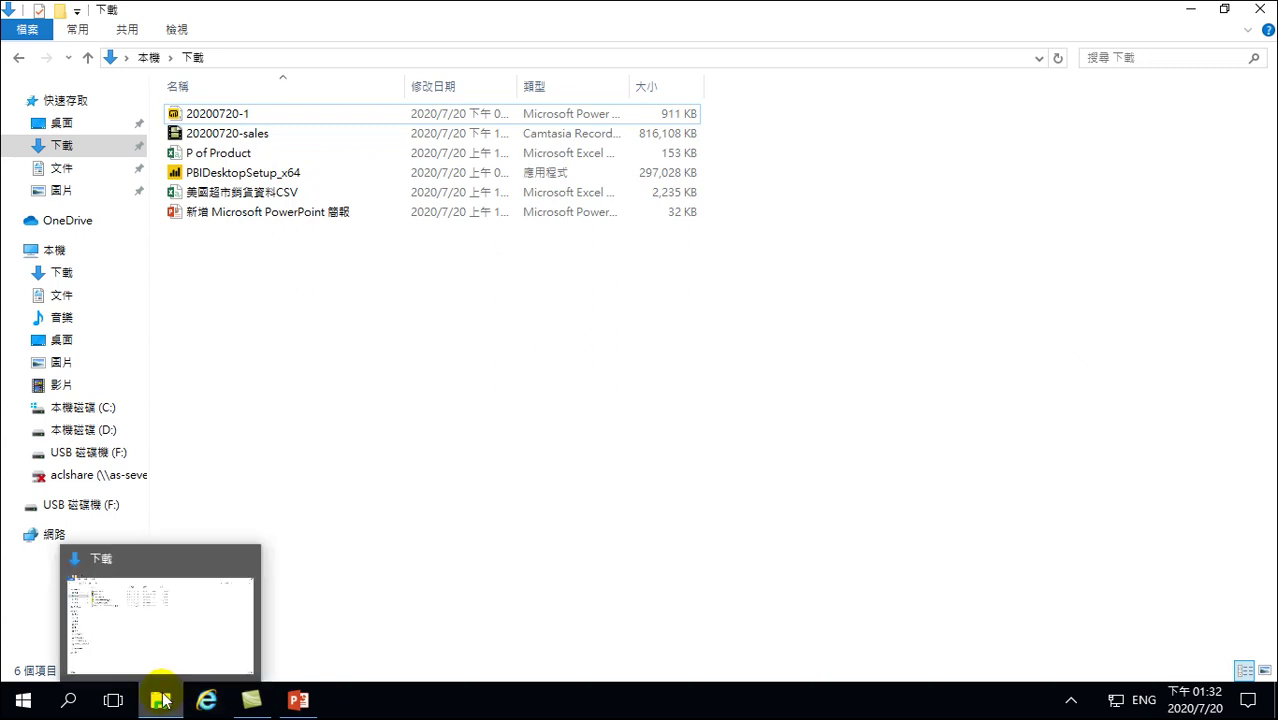
pyautogui.click(1200, 9)
# - Launch Chrome and select the address bar, clearing stray typed letters
pyautogui.doubleClick(458, 518)
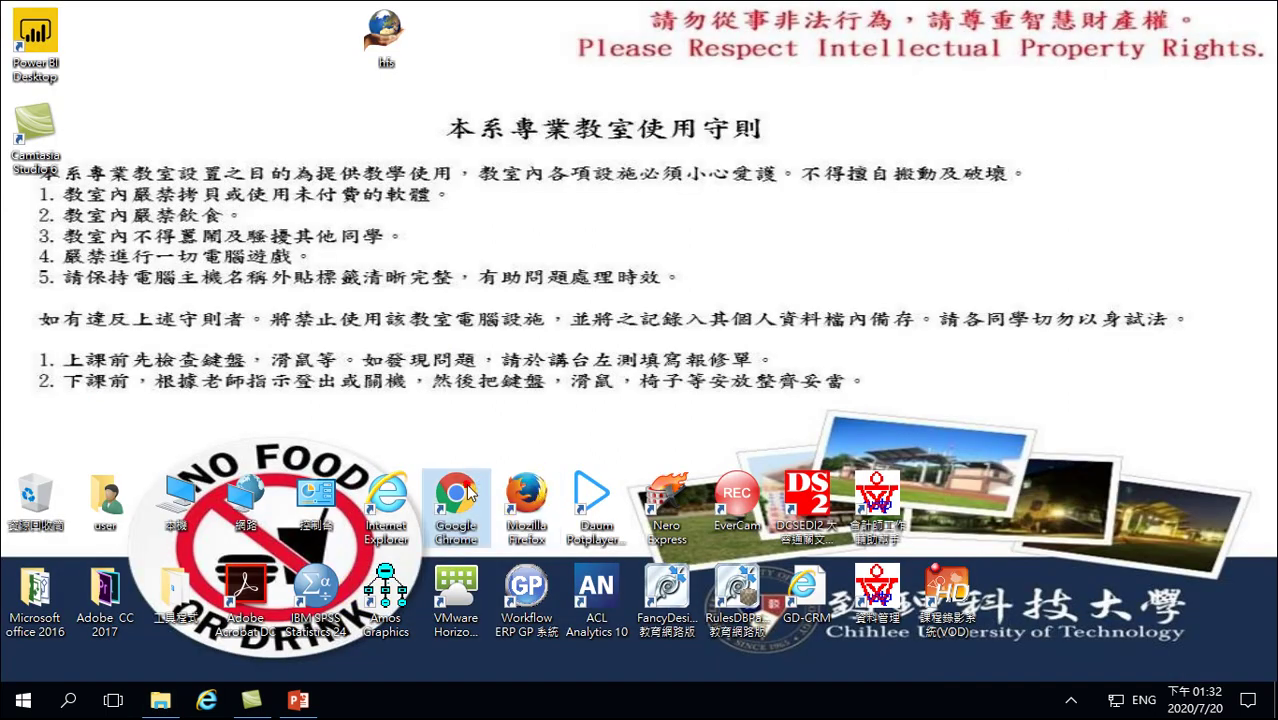
pyautogui.click(325, 48)
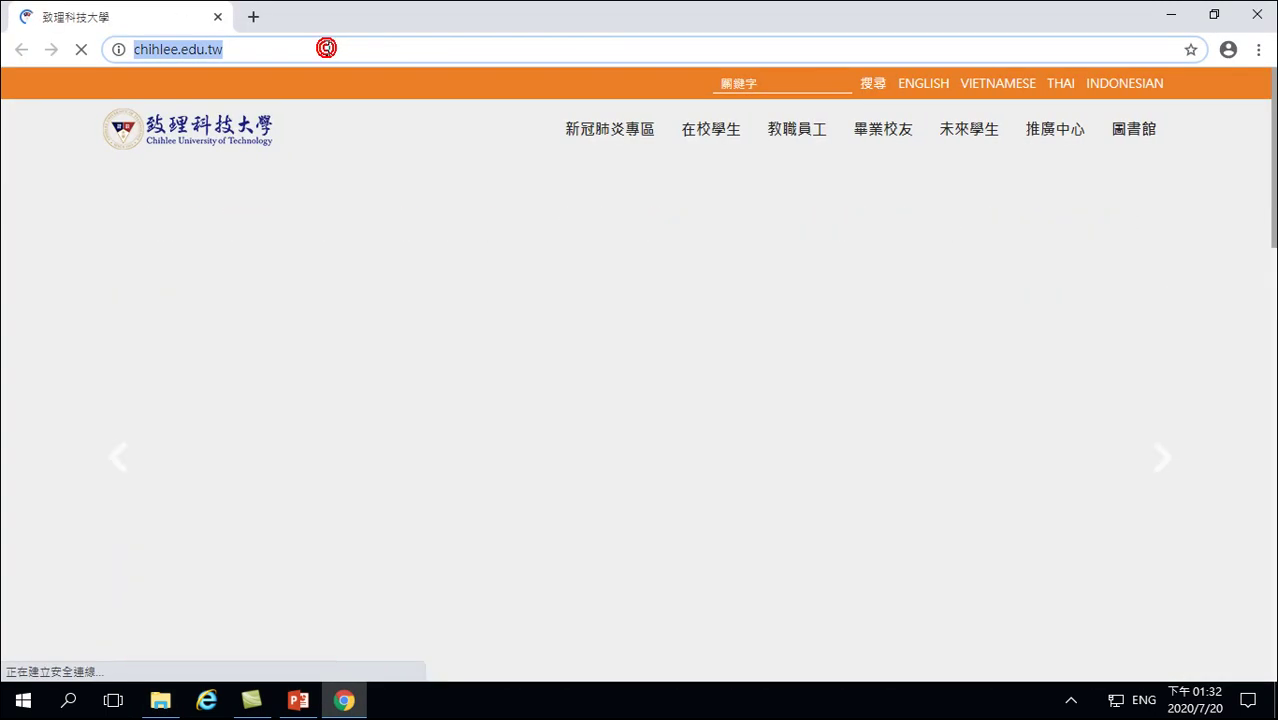
pyautogui.write('v')
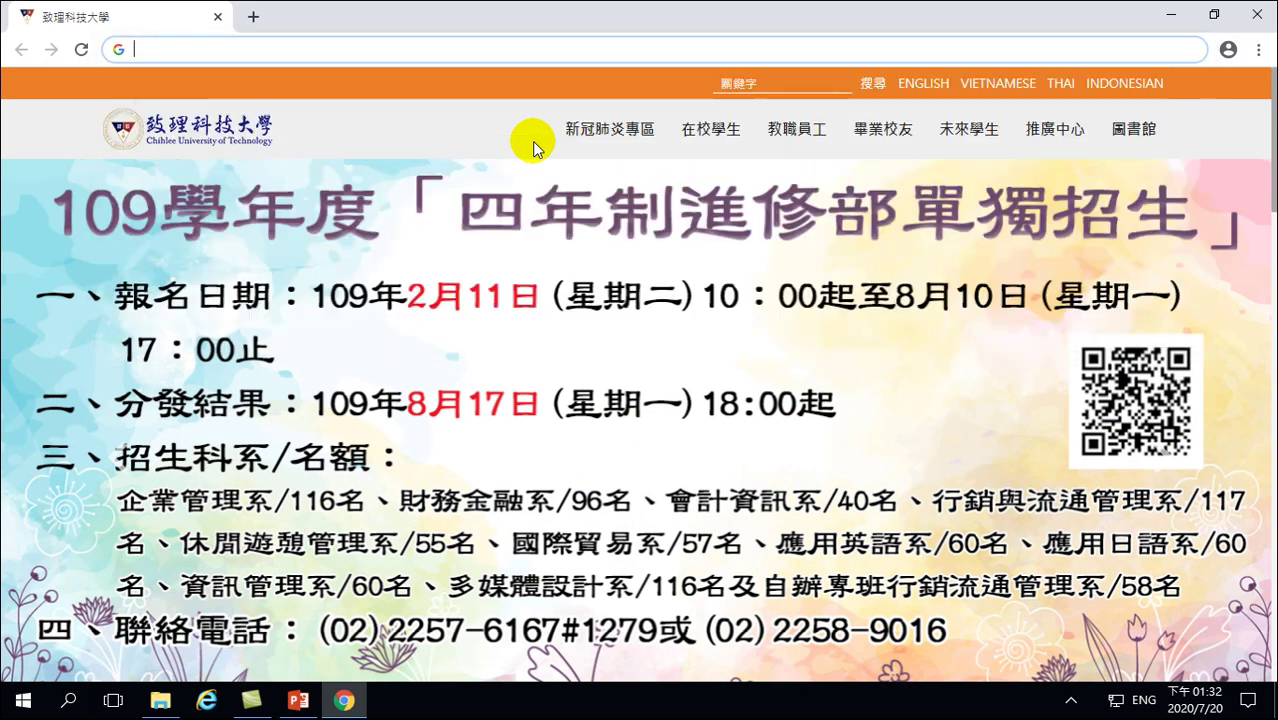
pyautogui.write('f')
pyautogui.press('BackSpace')
pyautogui.press('BackSpace')
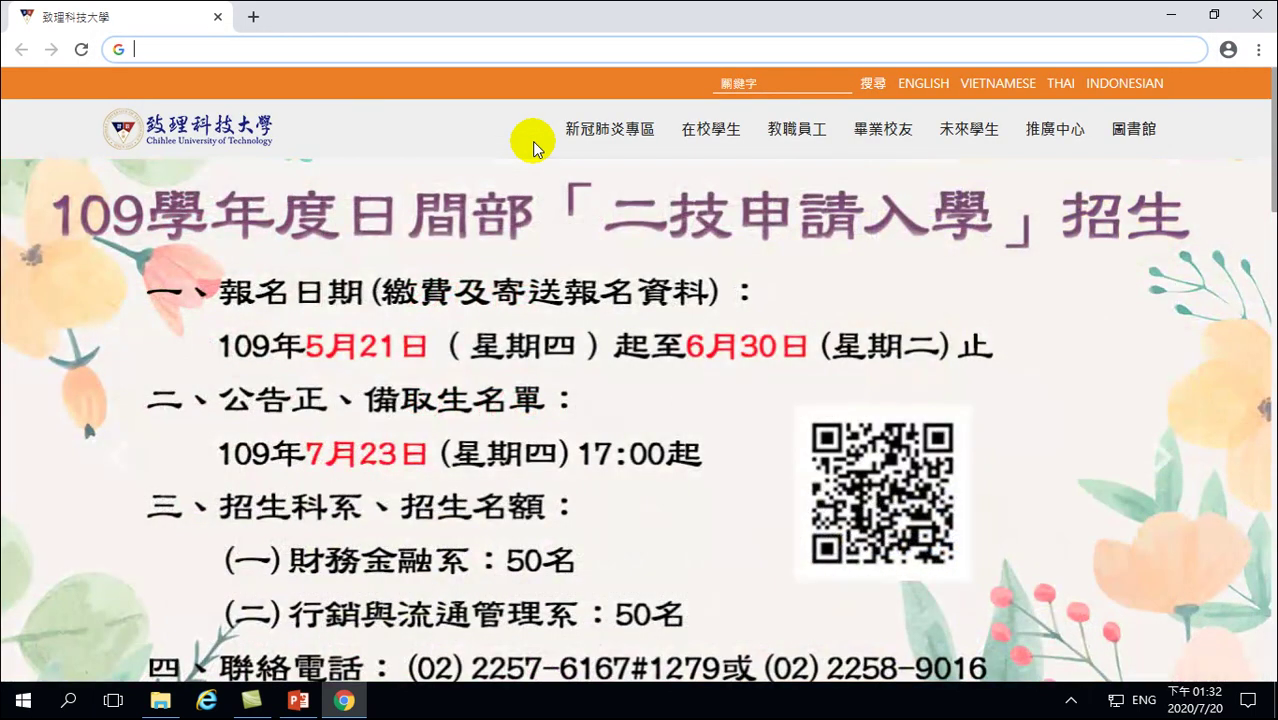
pyautogui.write('v')
pyautogui.press('BackSpace')
# - Switch the keyboard input method to 微軟倉頡 (Cangjie) Chinese
pyautogui.moveTo(1160, 458)
pyautogui.click(1144, 699)
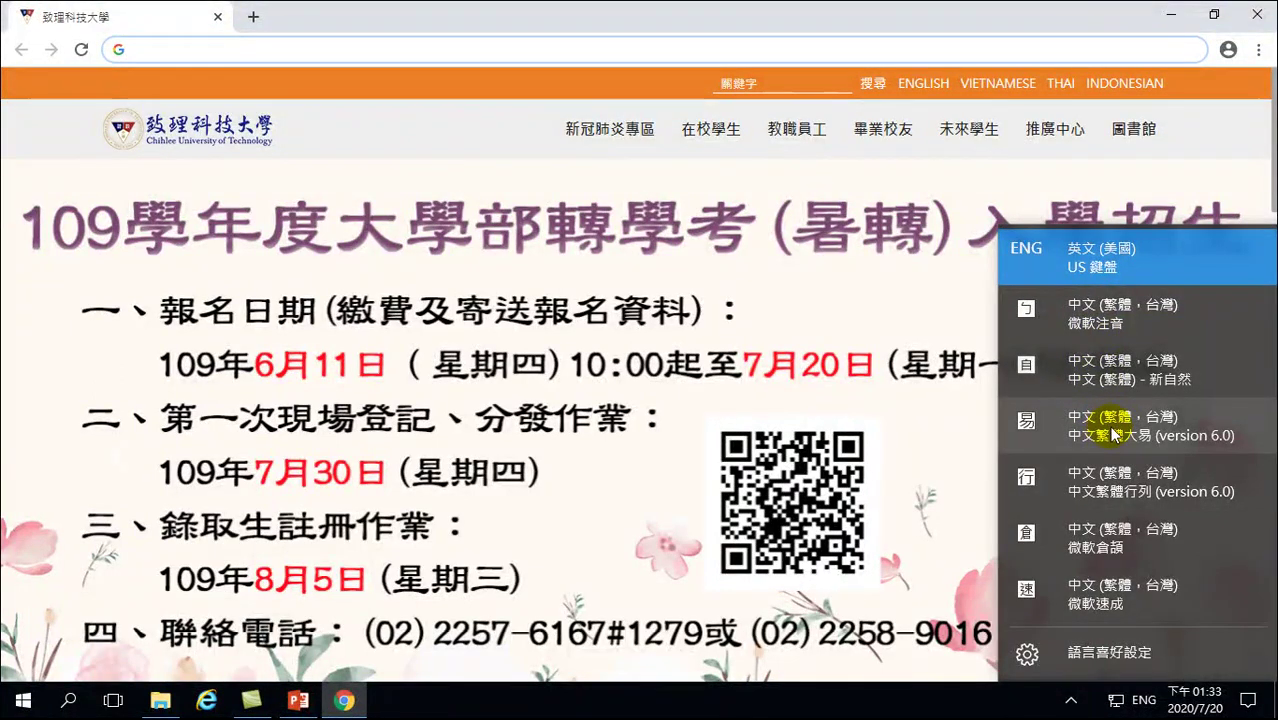
pyautogui.click(1105, 537)
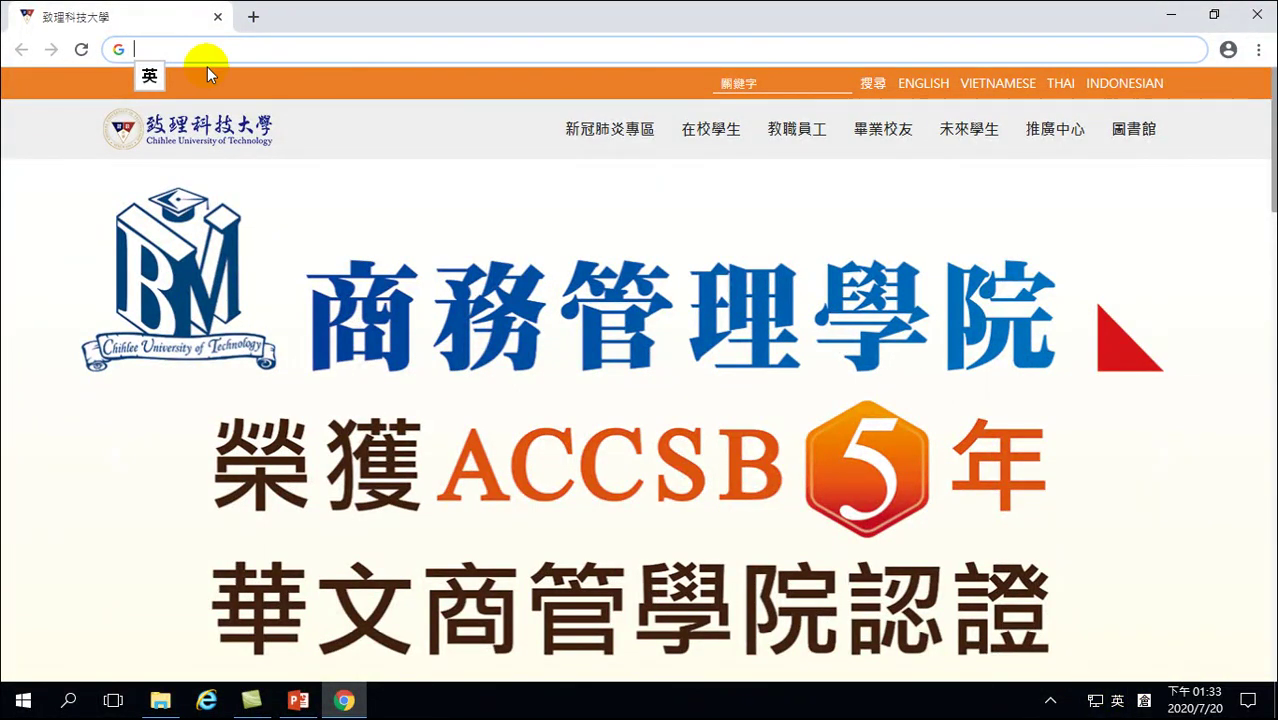
pyautogui.write('d')
pyautogui.press('BackSpace')
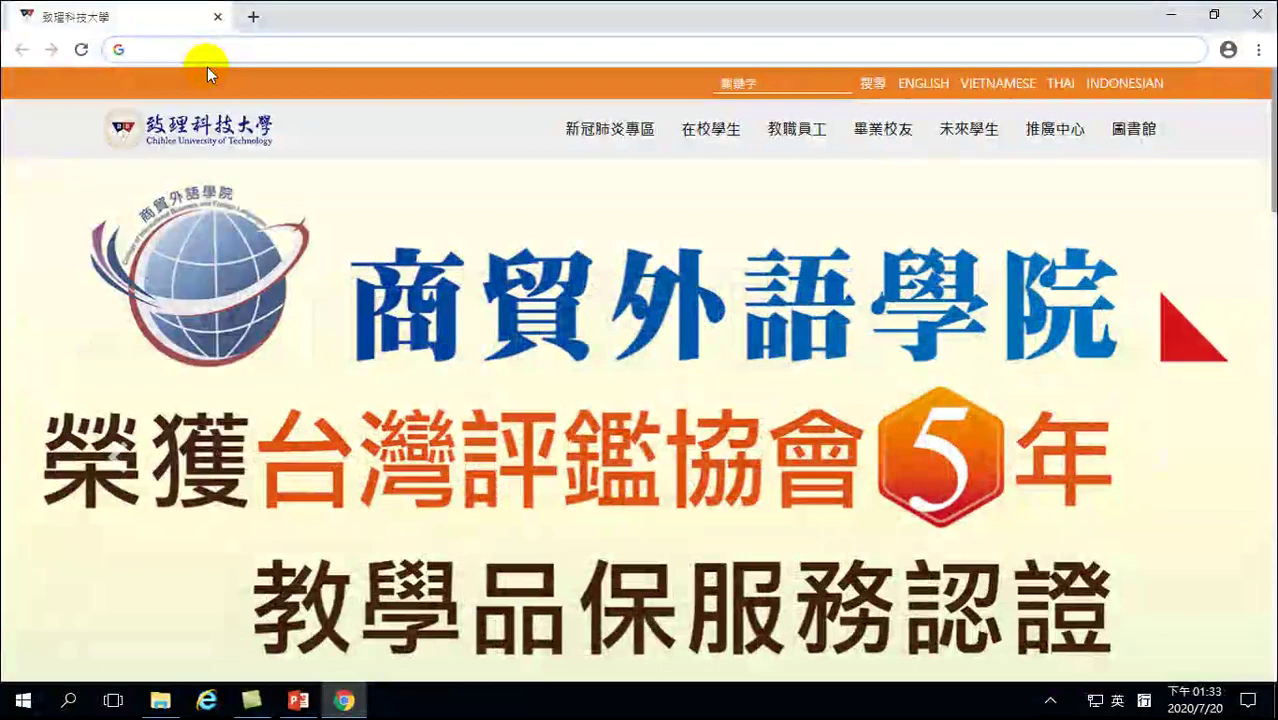
pyautogui.press('shift')
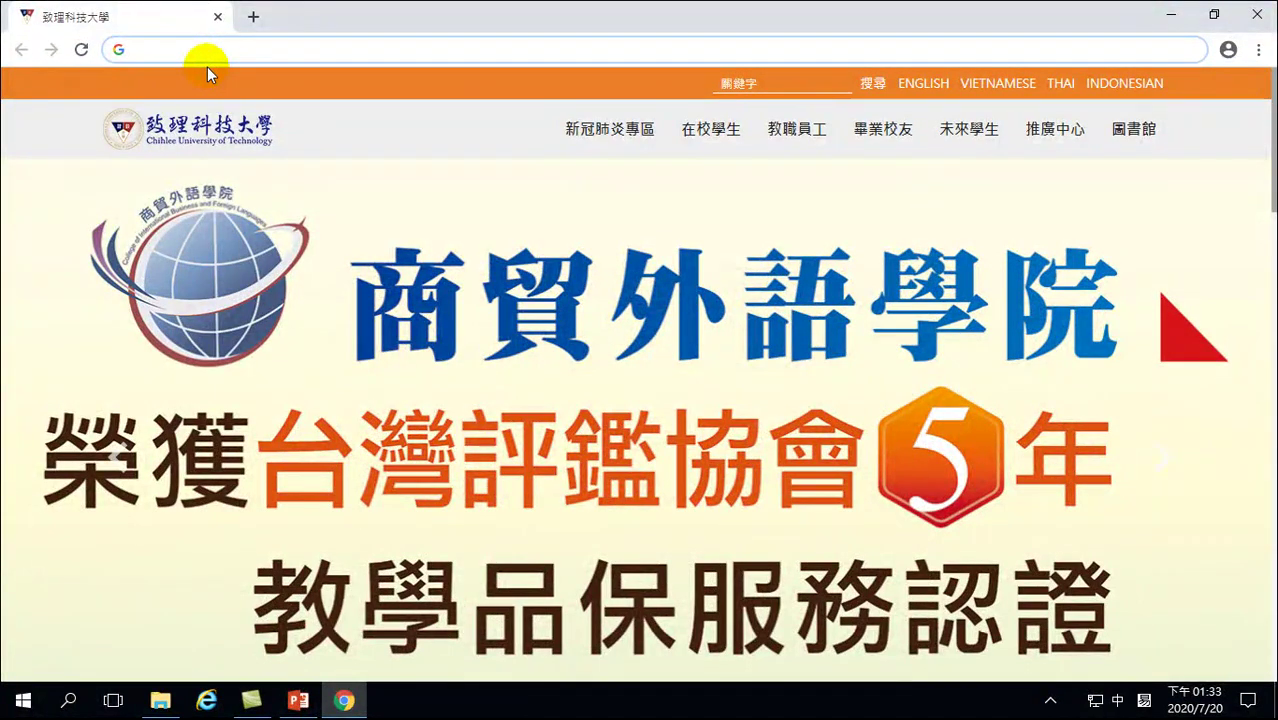
pyautogui.click(1118, 700)
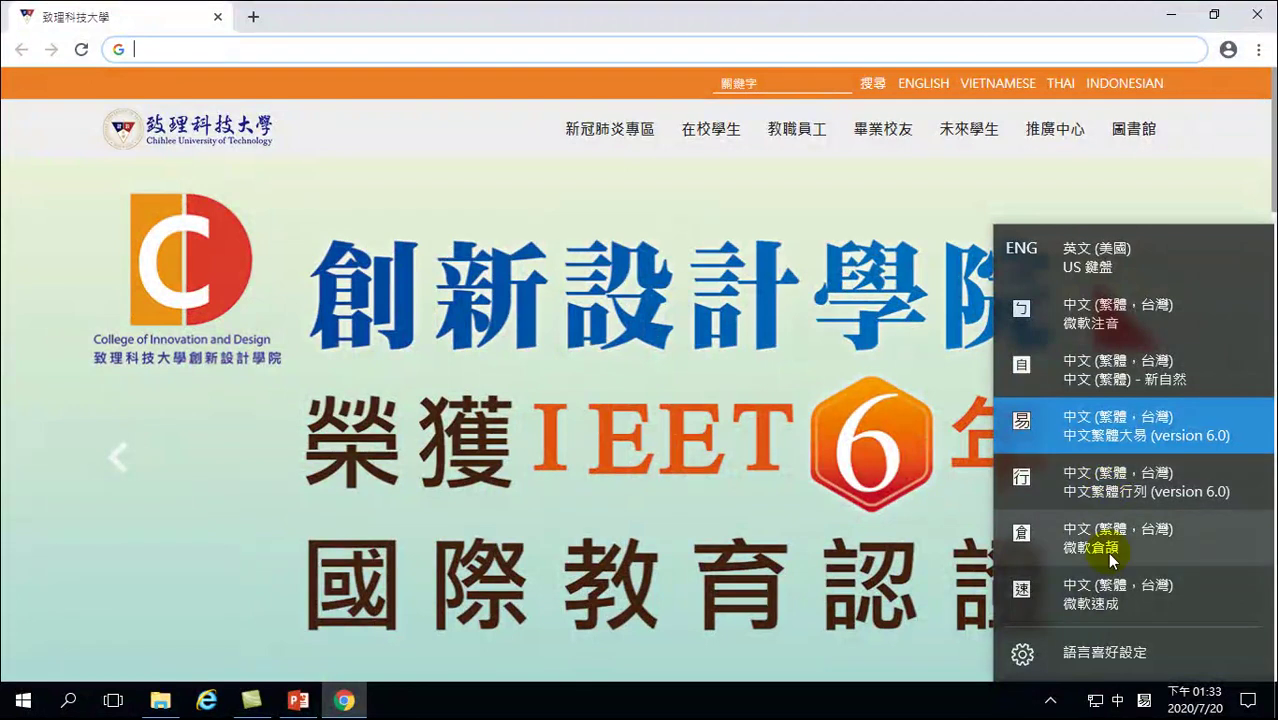
pyautogui.click(1110, 545)
# - Type 網路文章 with Cangjie in the address bar and run the Google search
pyautogui.write('vfbtv')
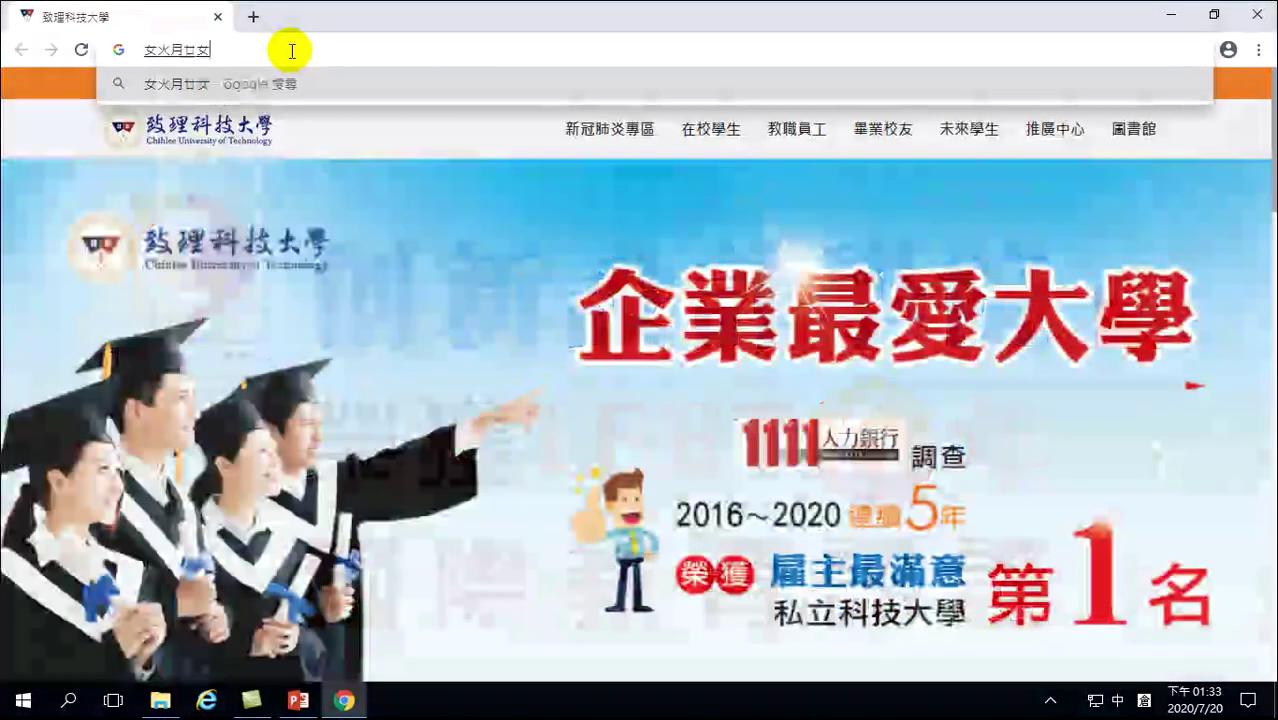
pyautogui.press('space')
pyautogui.write('rmher')
pyautogui.press('space')
pyautogui.write('yk')
pyautogui.press('space')
pyautogui.write('ytaj')
pyautogui.press('space')
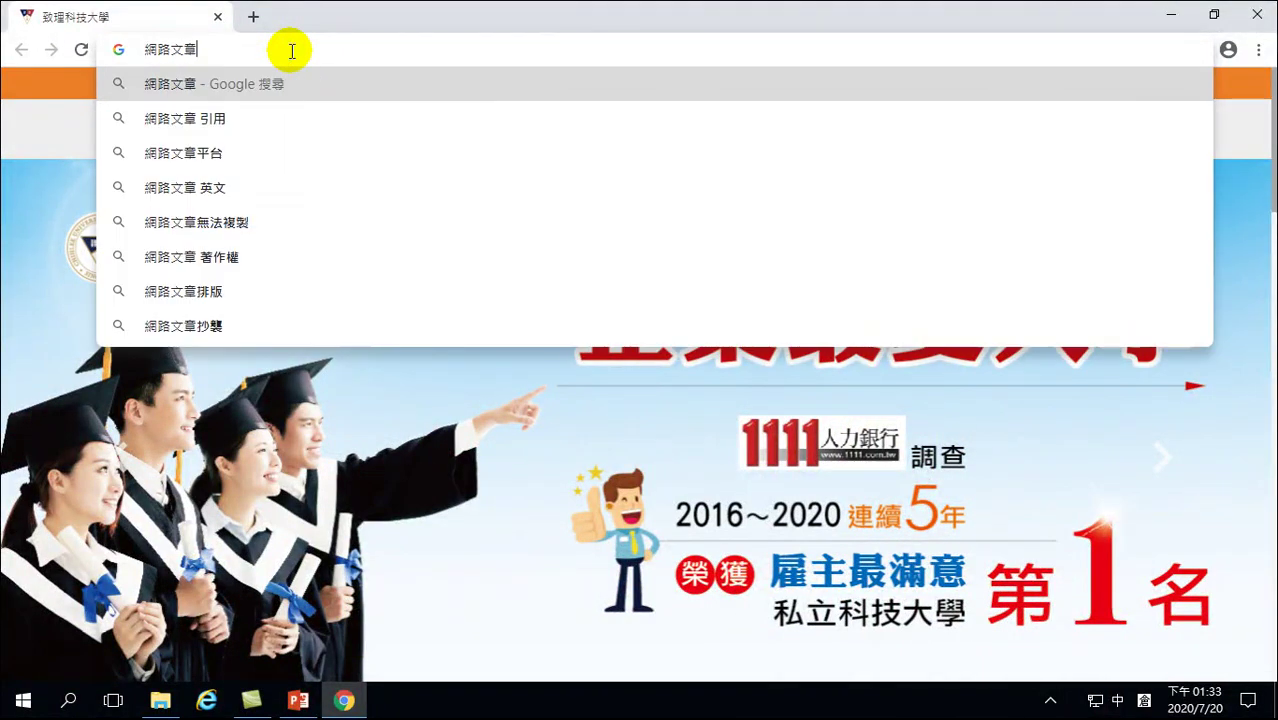
pyautogui.press('Return')
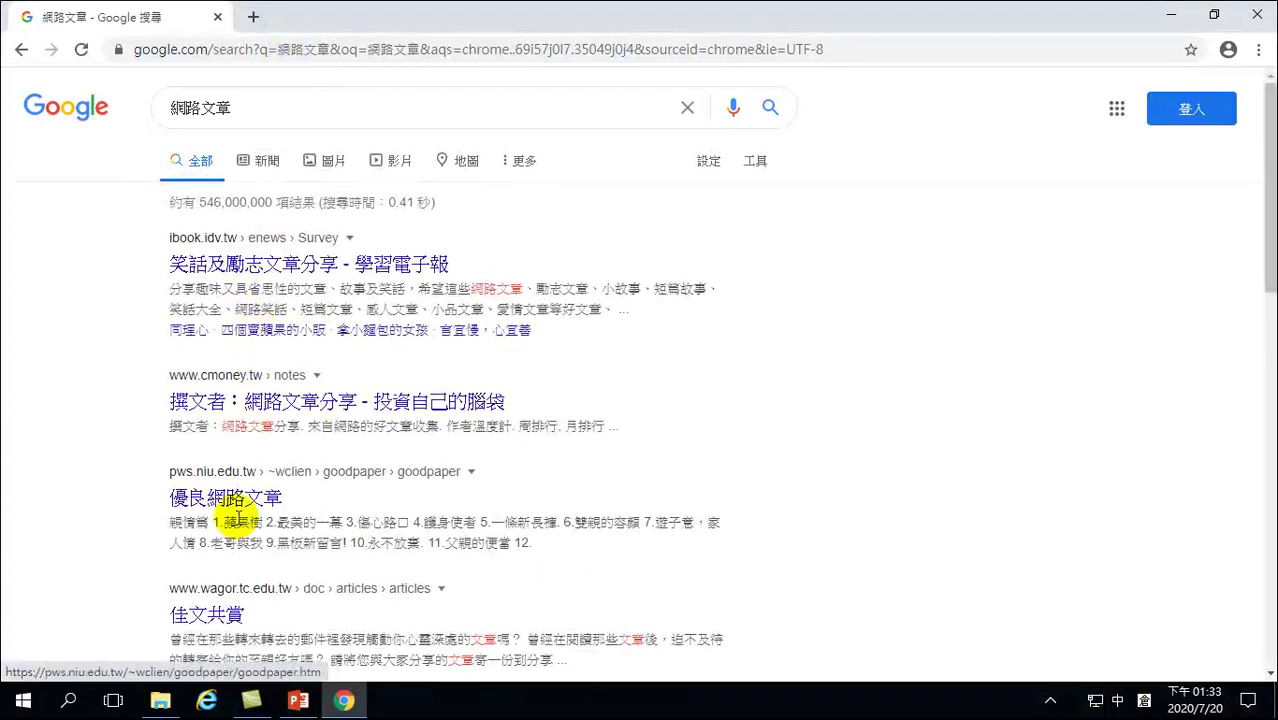
# - Open the 優良網路文章 search result at pws.niu.edu.tw
pyautogui.click(205, 498)
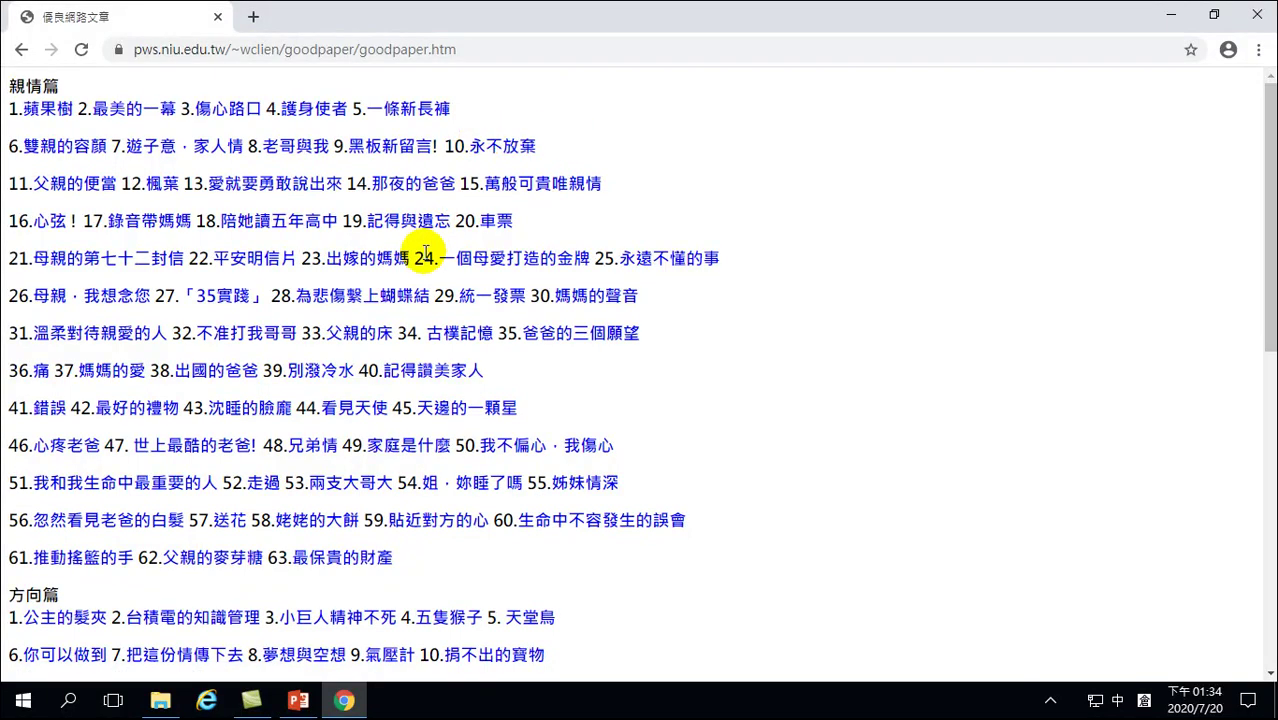
# - Open link 1, the 蘋果樹 article (mf_1.htm), in a new tab
pyautogui.click(44, 108)
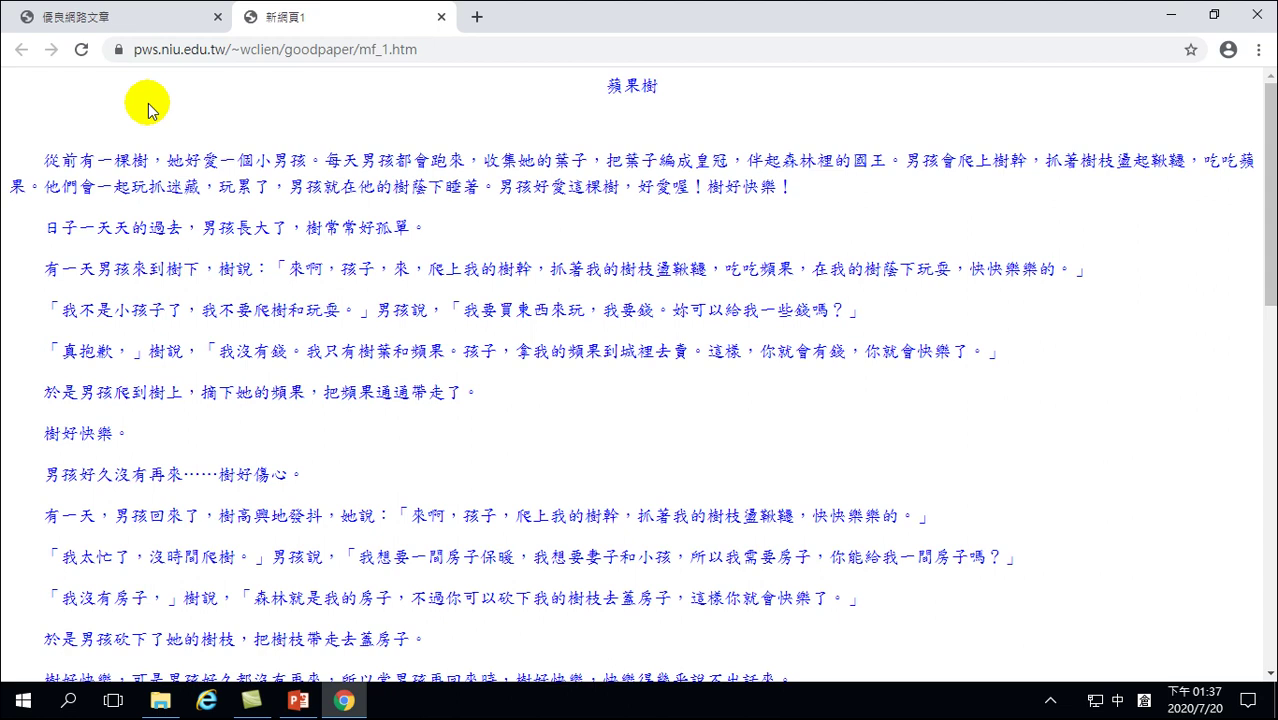
# - Copy all of the 蘋果樹 article text, then return to the Downloads folder
pyautogui.hotkey('ctrl', 'a')
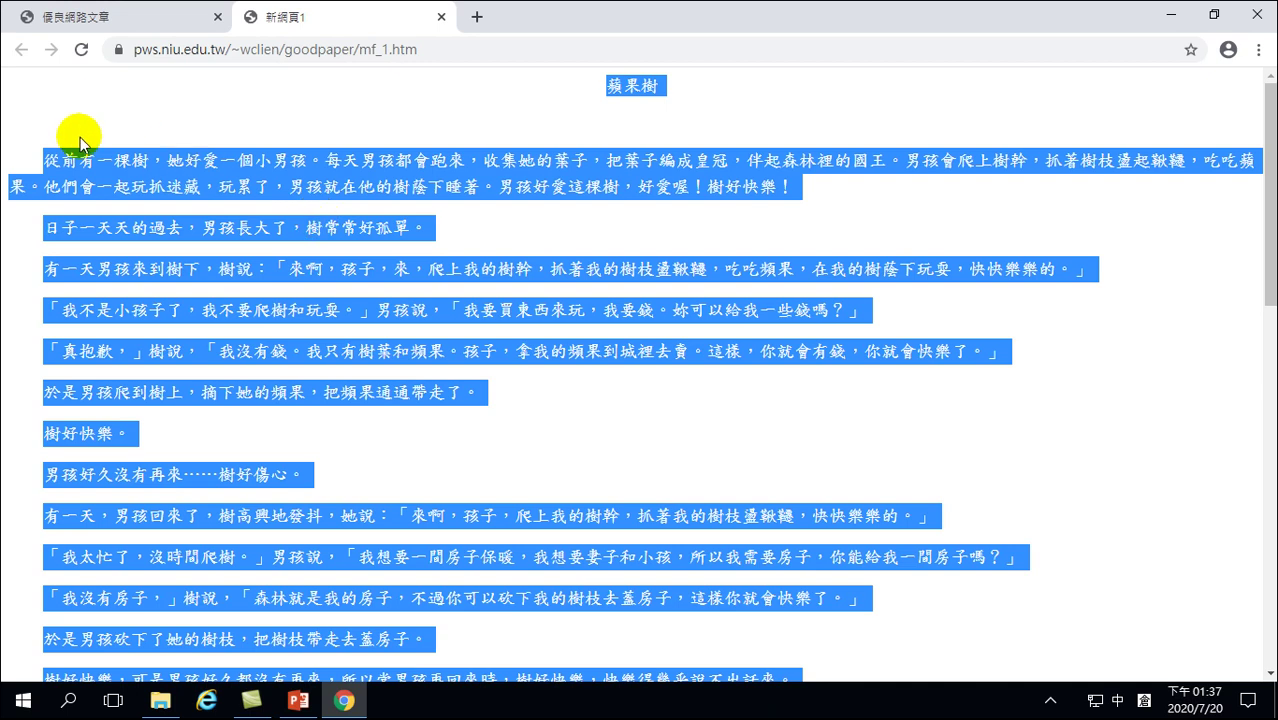
pyautogui.rightClick(130, 166)
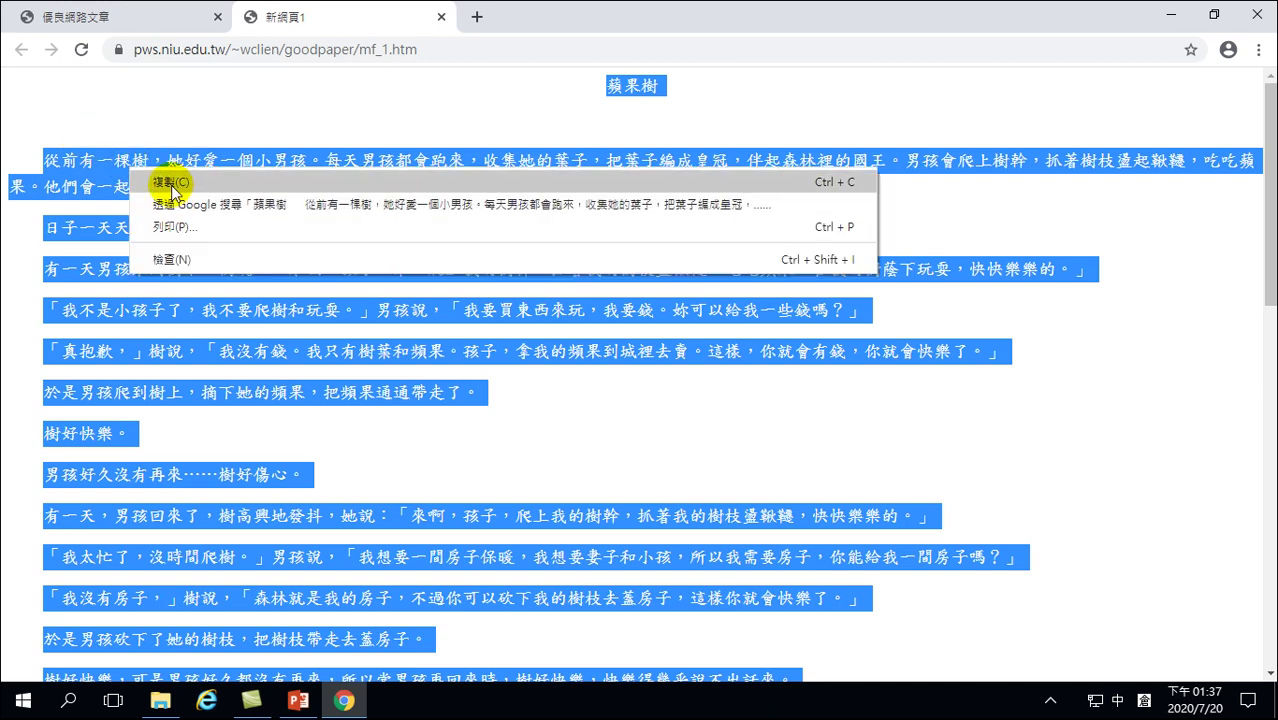
pyautogui.click(171, 182)
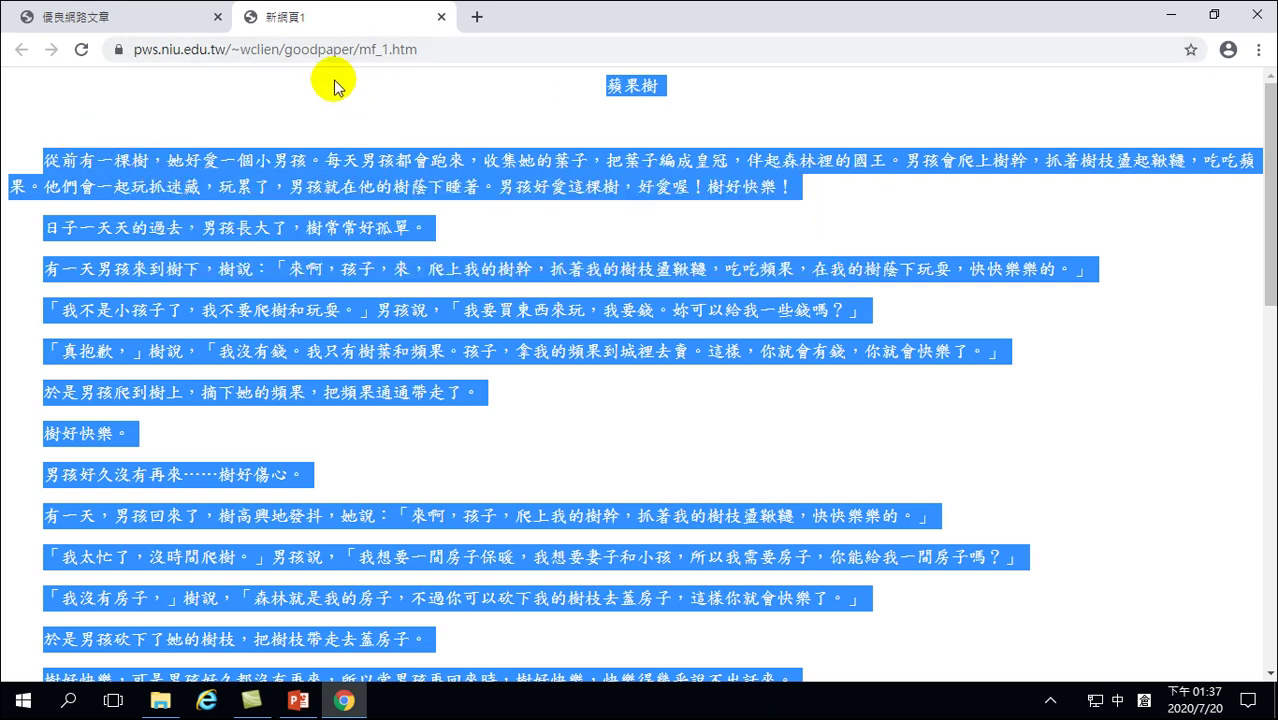
pyautogui.click(160, 700)
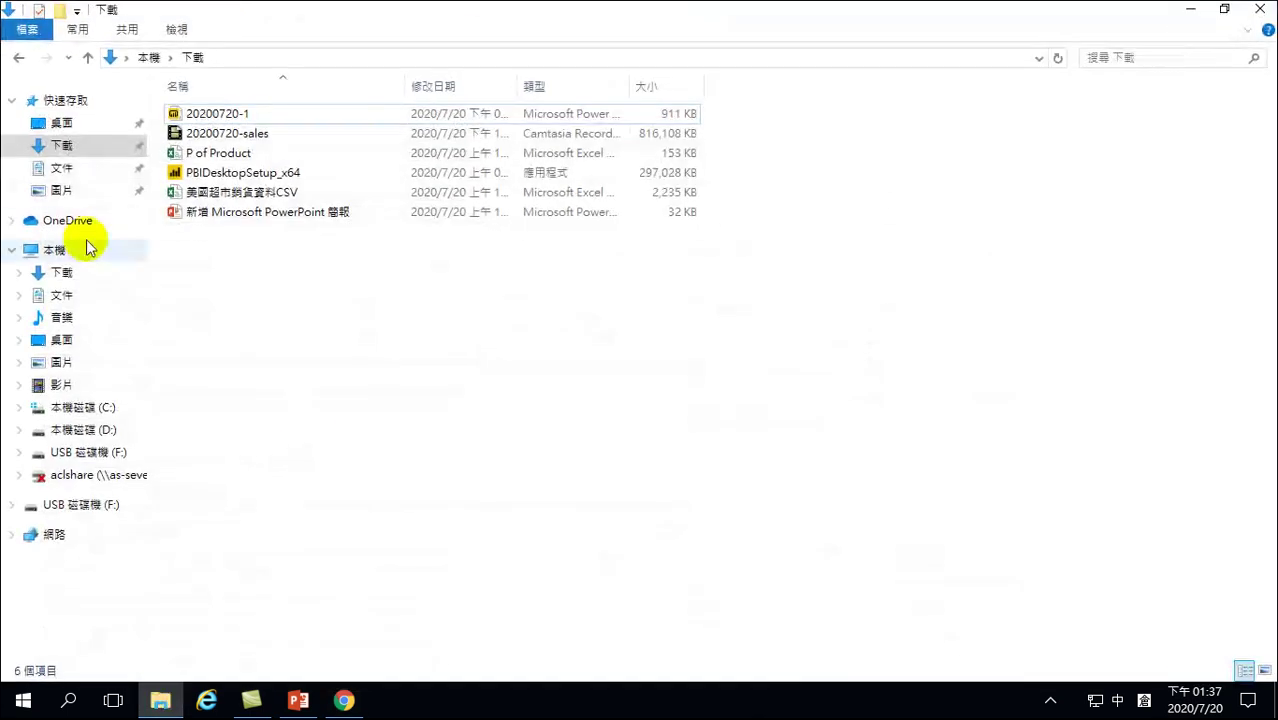
# - Create a new text document named article in Downloads and open it in Notepad
pyautogui.rightClick(215, 313)
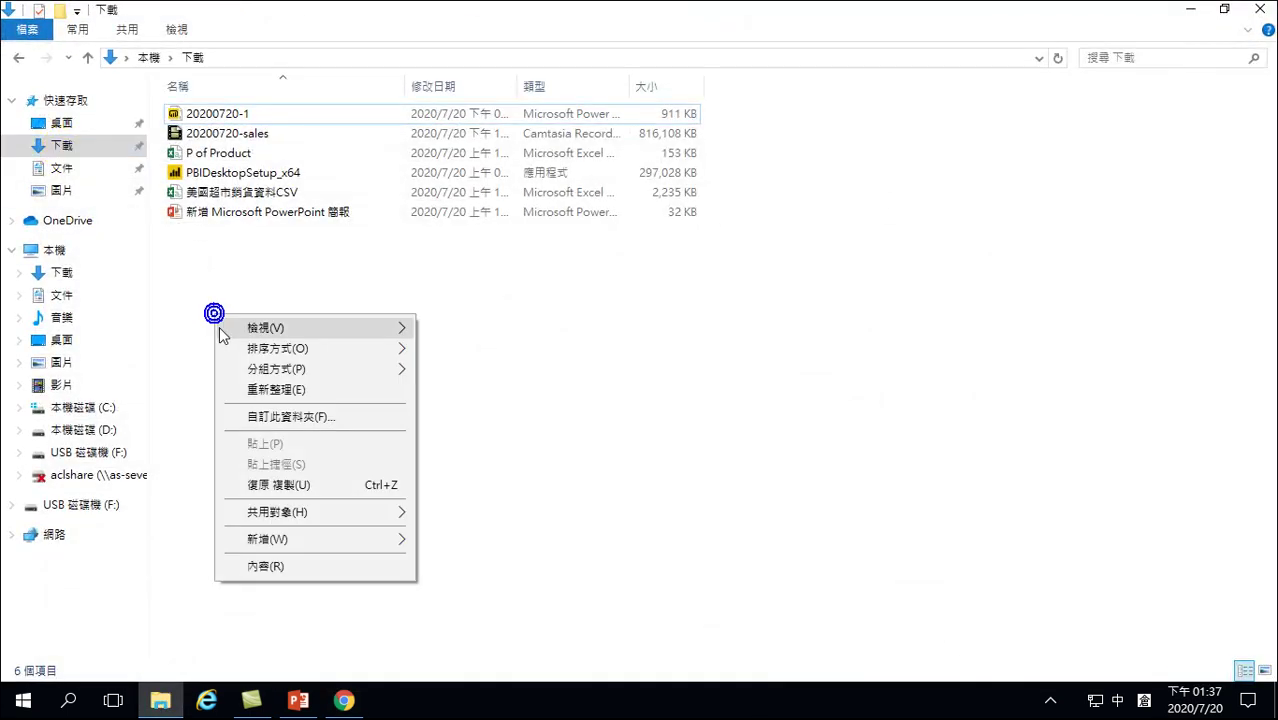
pyautogui.click(270, 539)
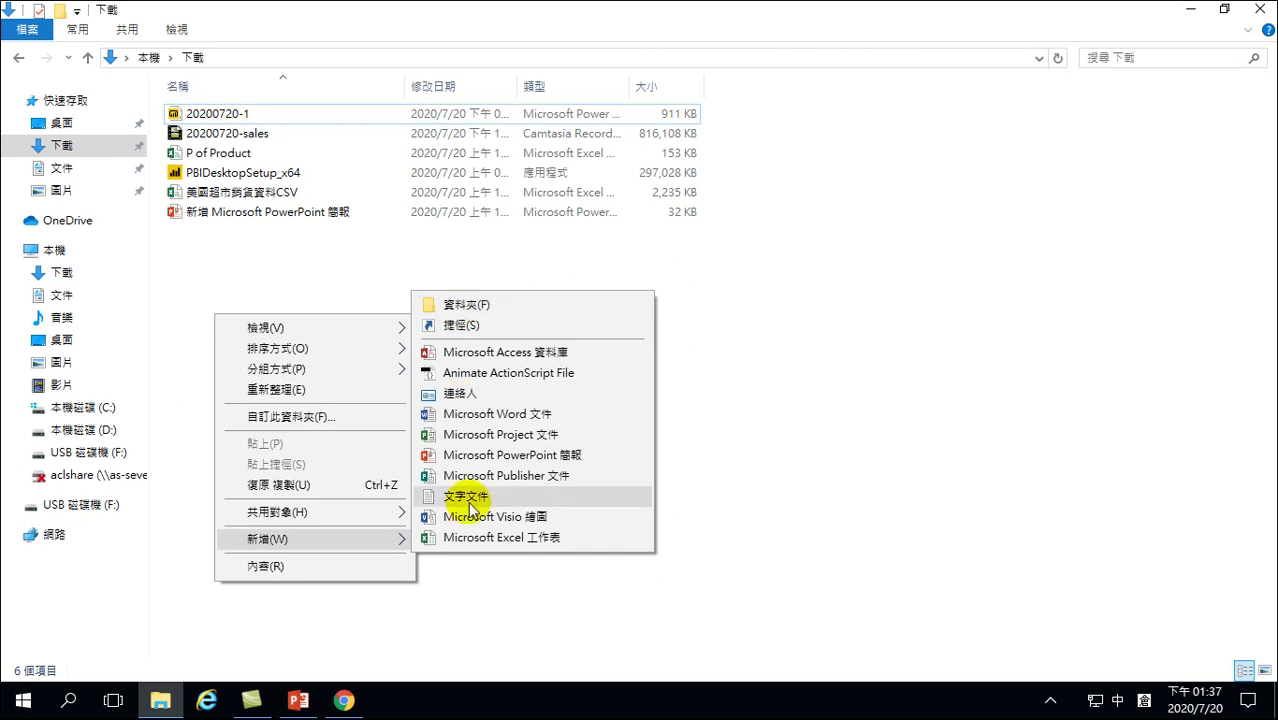
pyautogui.click(463, 496)
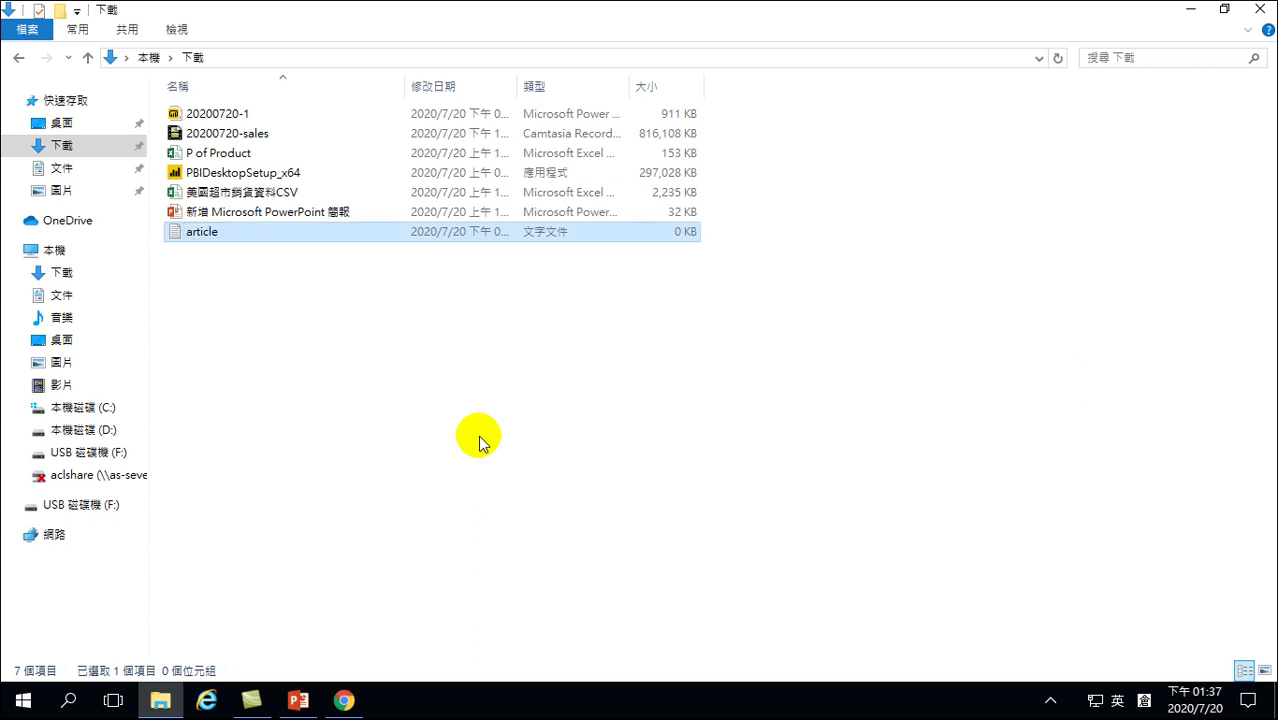
pyautogui.press('Return')
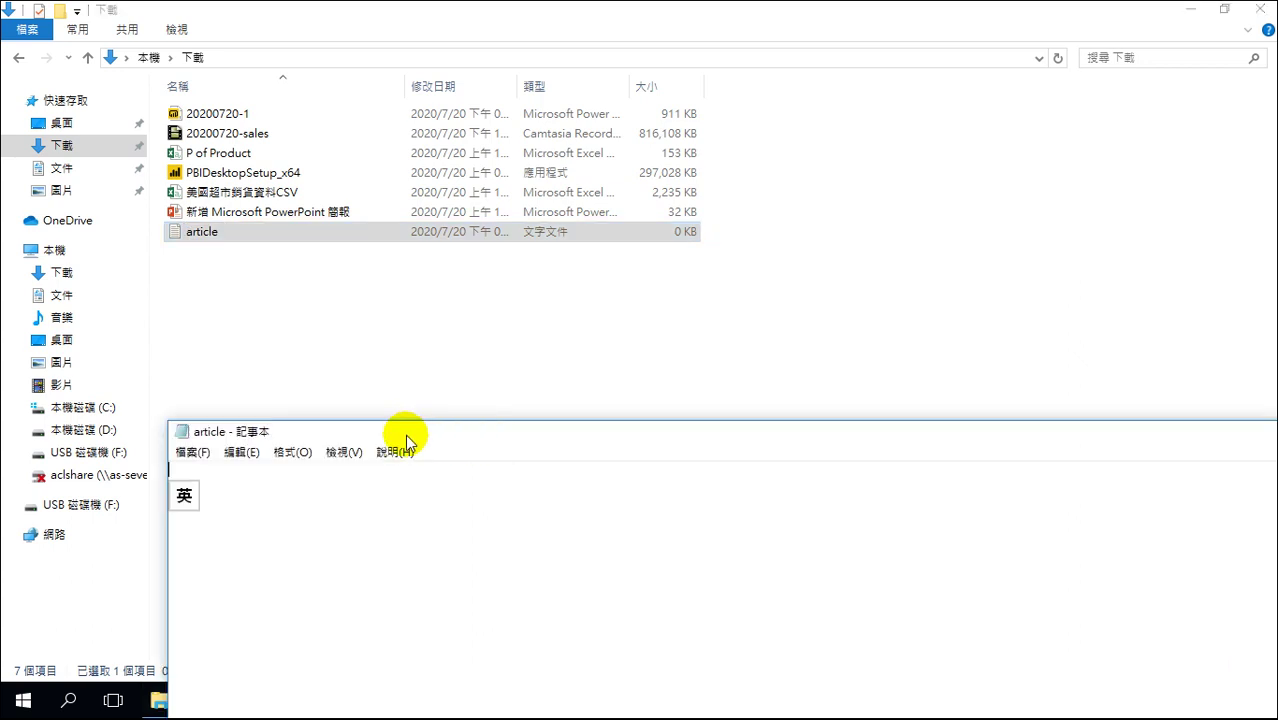
# - Paste the copied 蘋果樹 article text into the Notepad article file
pyautogui.moveTo(409, 434); pyautogui.dragTo(422, 211)
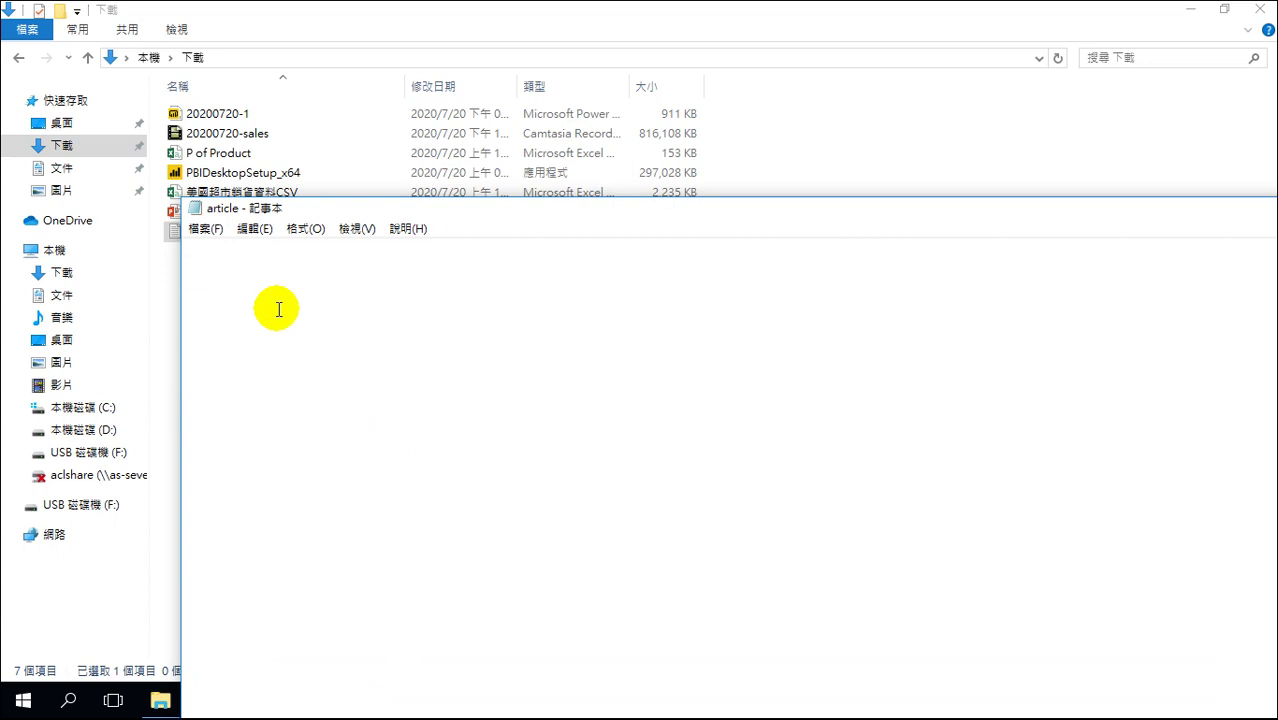
pyautogui.hotkey('ctrl', 'v')
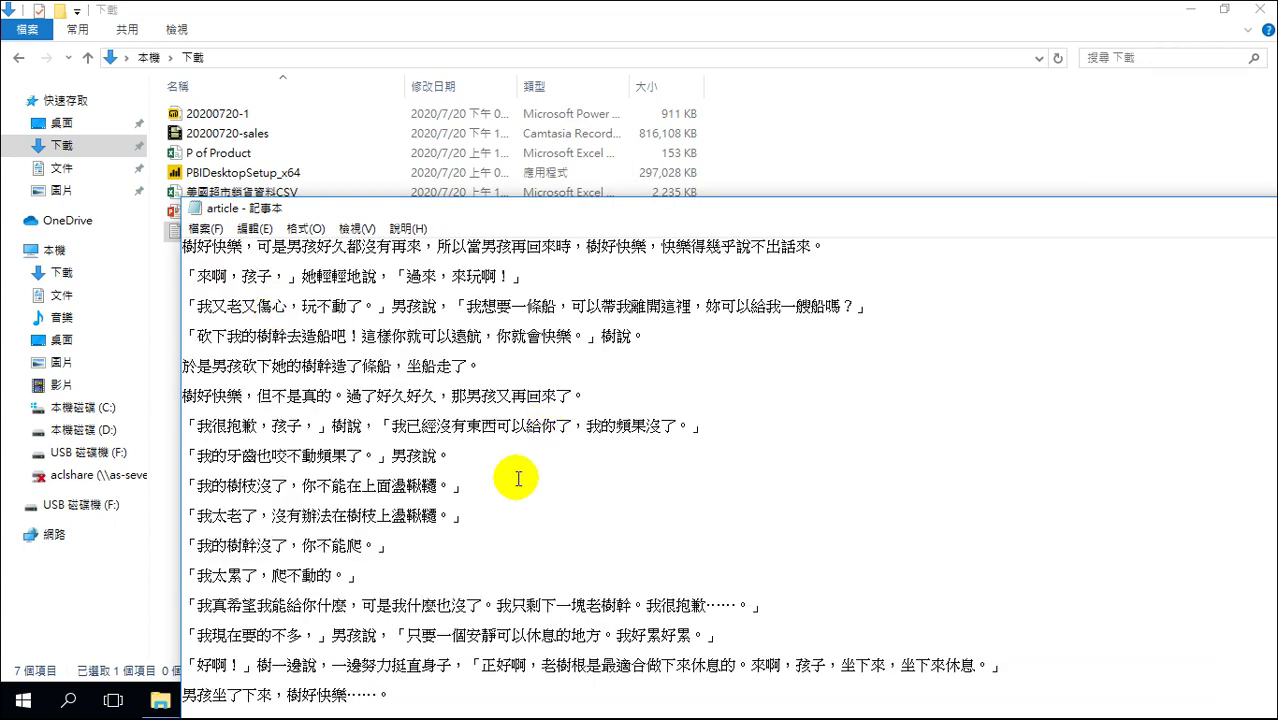
pyautogui.doubleClick(494, 208)
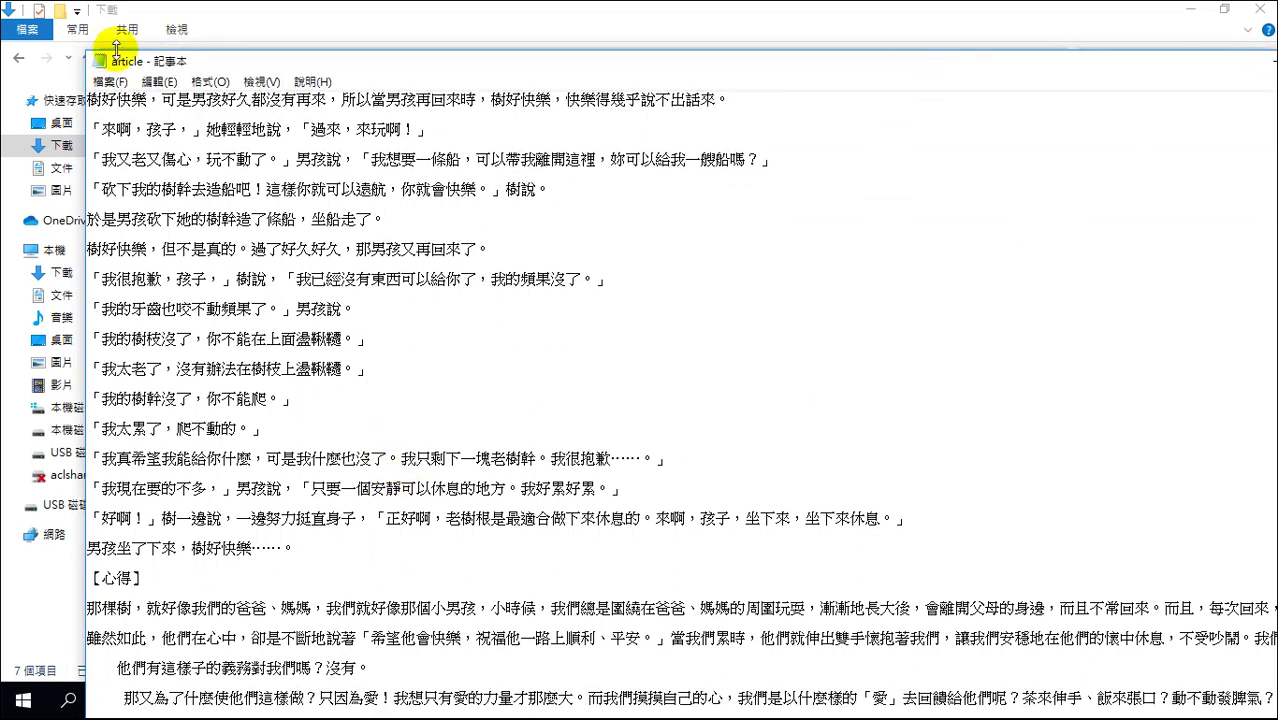
# - Shrink the Notepad window, check the text's end after 【心得】, and minimize it
pyautogui.moveTo(80, 49); pyautogui.dragTo(493, 392)
pyautogui.scroll(-2, 1004, 351)
pyautogui.scroll(-3, 690, 410)
pyautogui.click(521, 453)
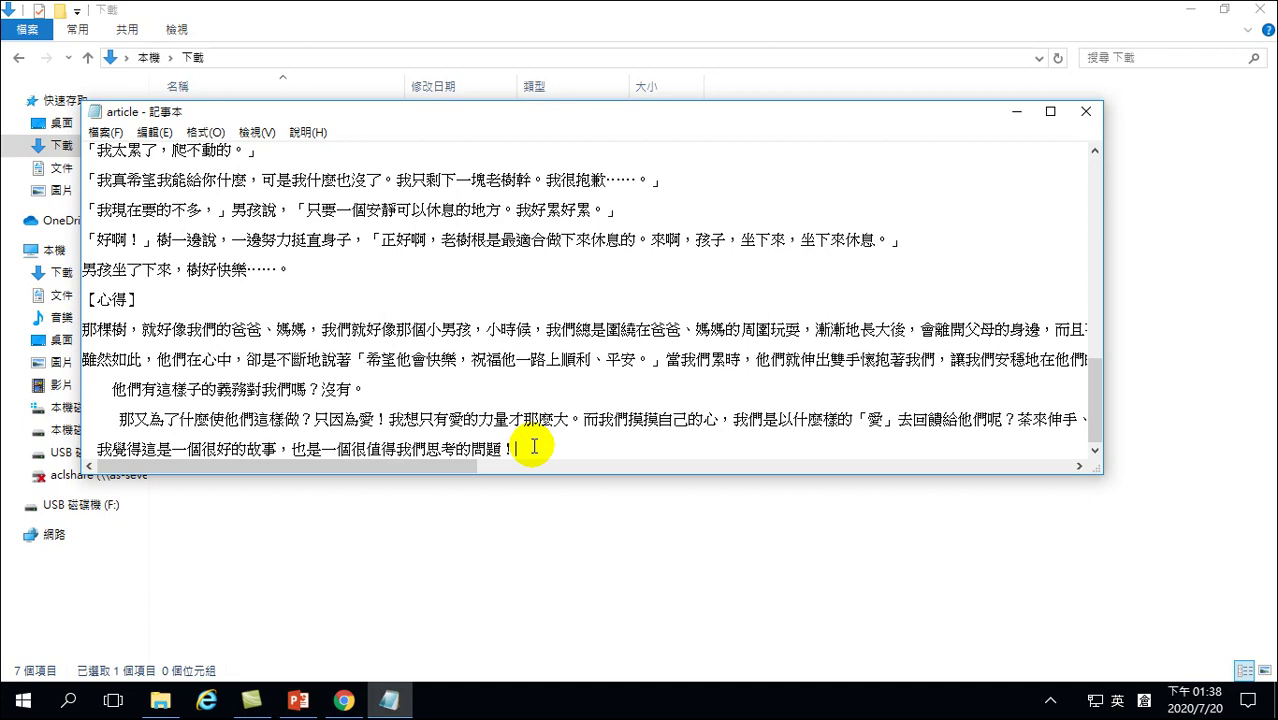
pyautogui.press('super+Down')
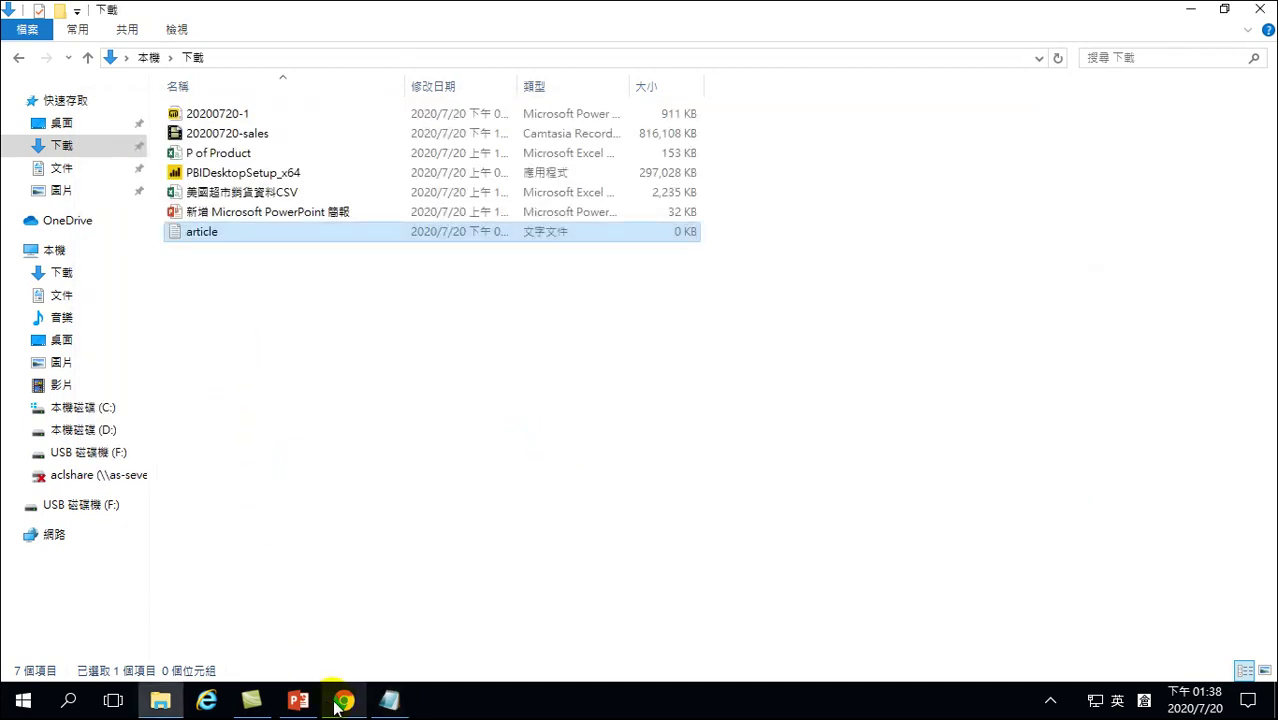
# - Close the 蘋果樹 tab and append the 最美的一幕 article to the Notepad file
pyautogui.click(343, 702)
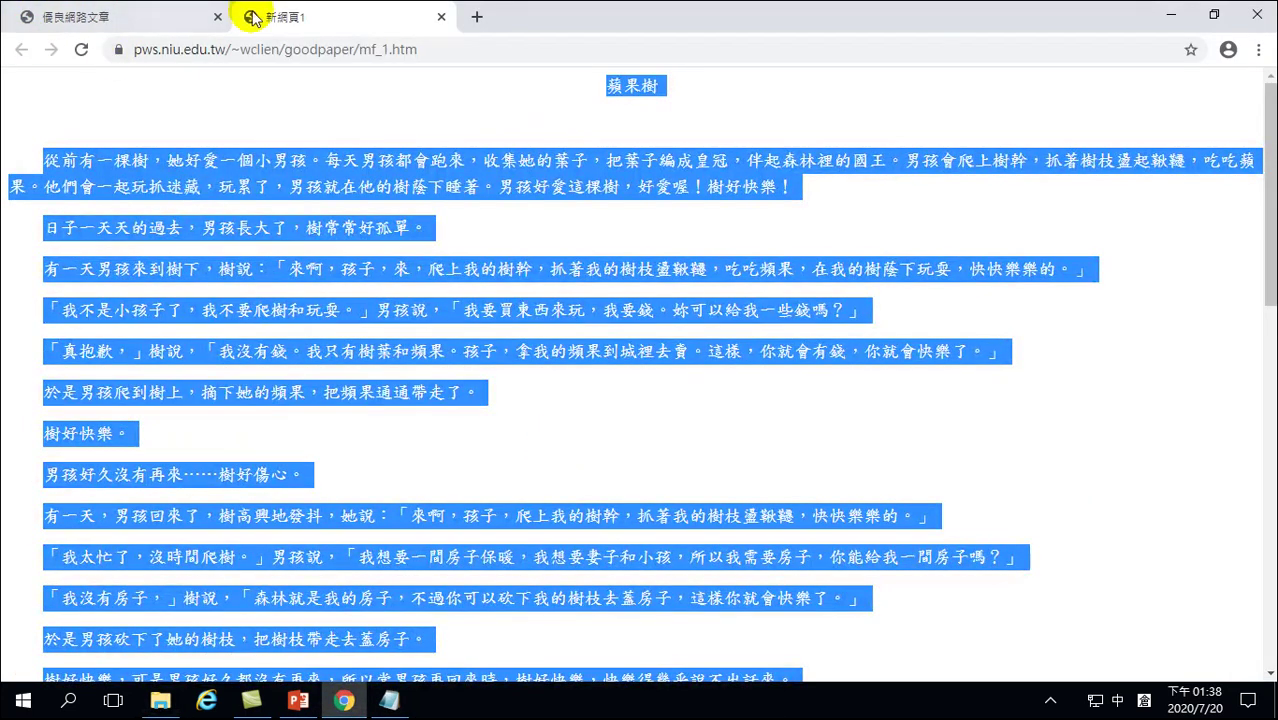
pyautogui.click(443, 17)
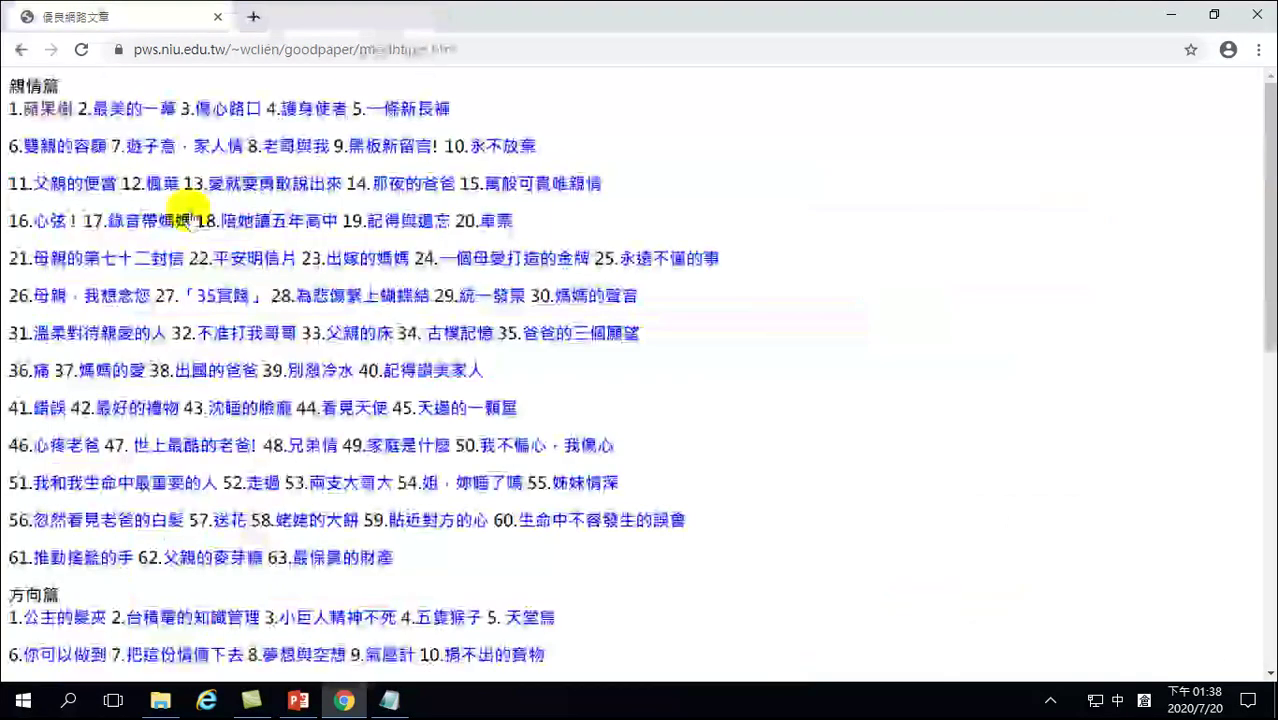
pyautogui.click(176, 62)
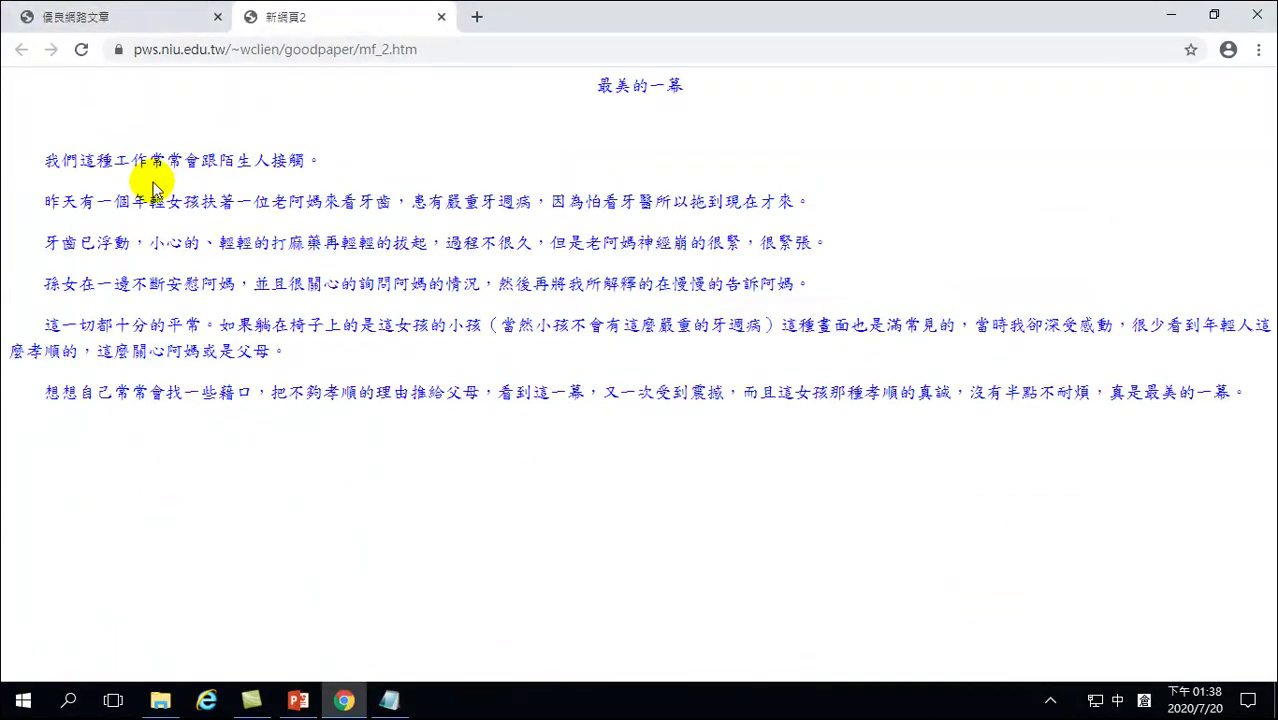
pyautogui.hotkey('ctrl', 'a')
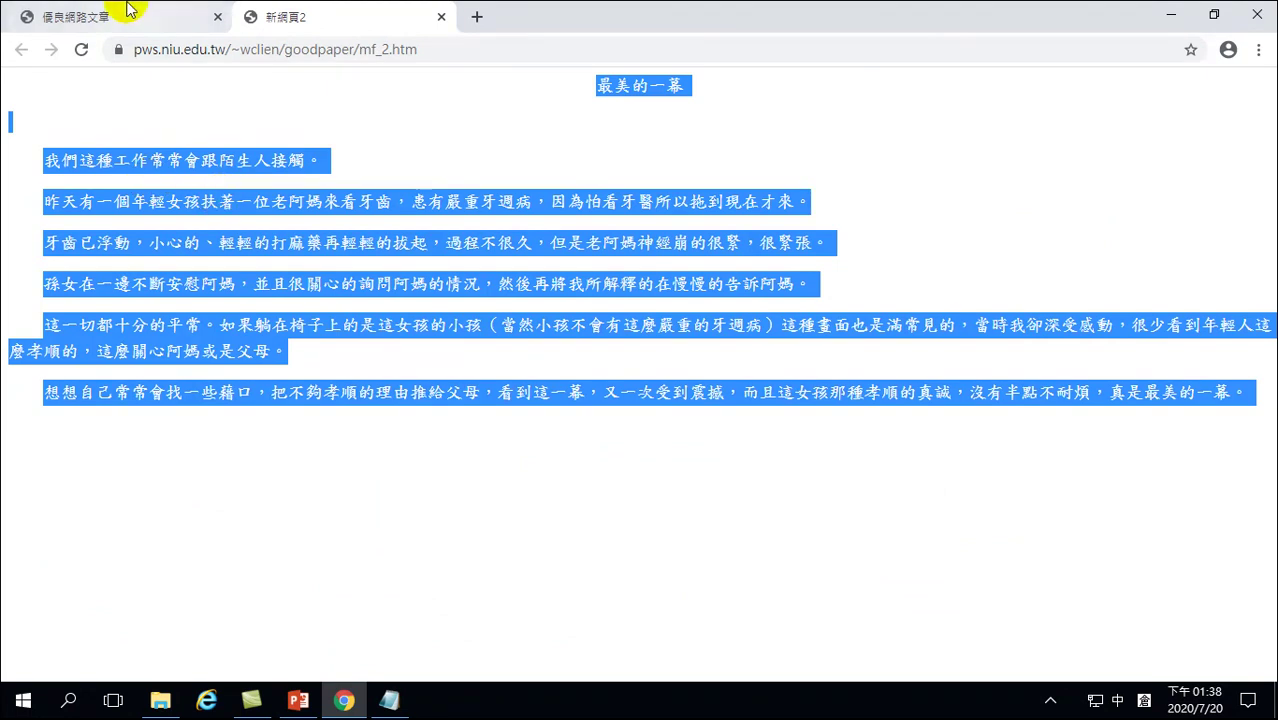
pyautogui.rightClick(180, 200)
pyautogui.click(222, 210)
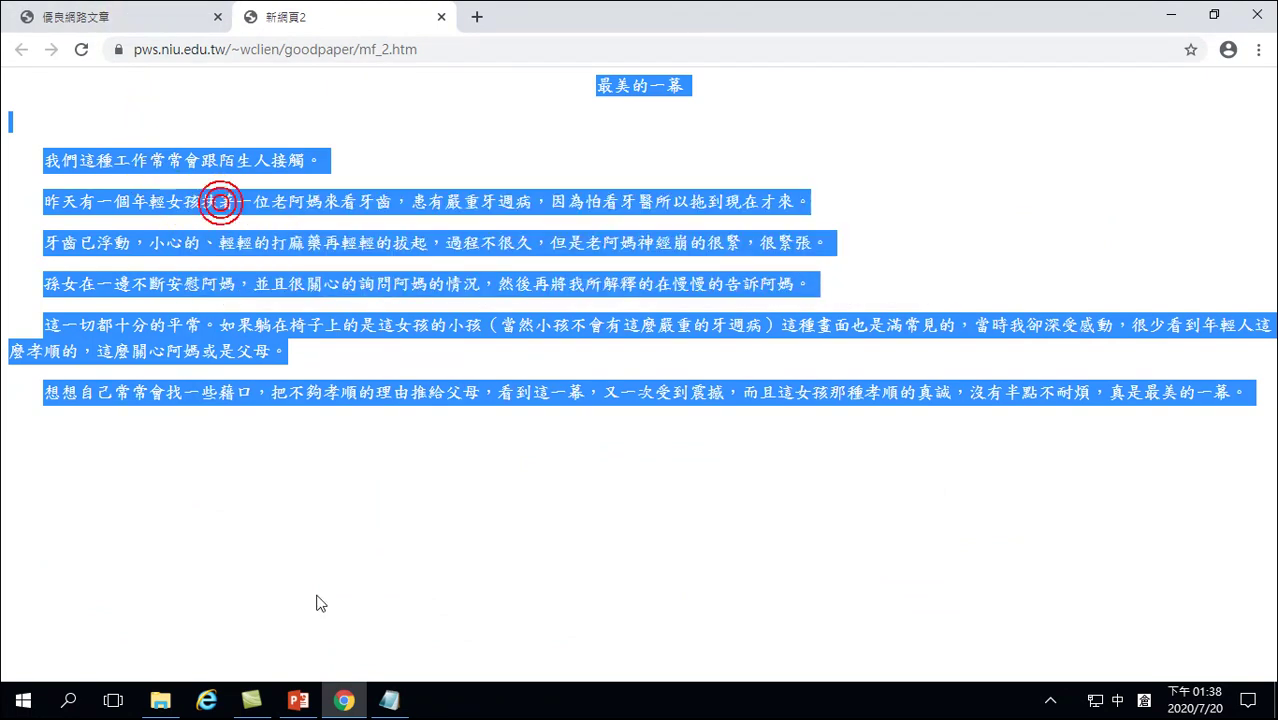
pyautogui.click(382, 702)
pyautogui.click(490, 466)
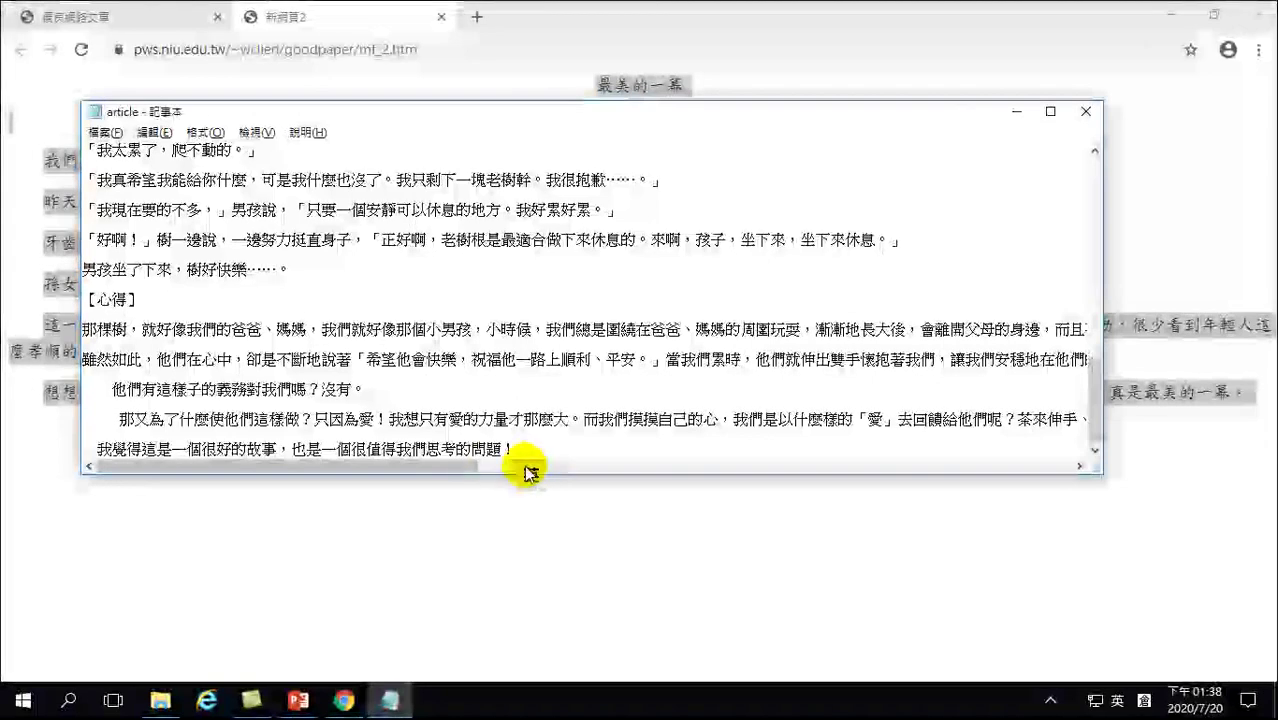
pyautogui.hotkey('ctrl', 'v')
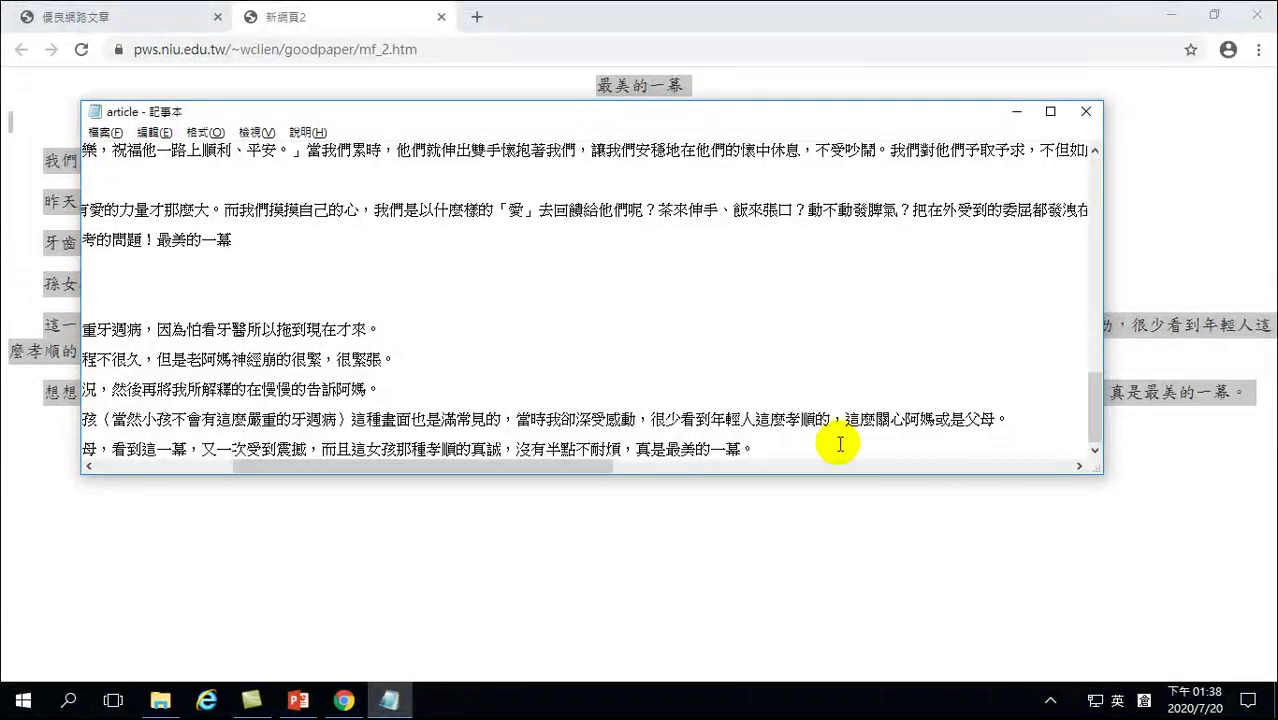
# - Append the 傷心路口 article text to the end of the article file
pyautogui.click(122, 15)
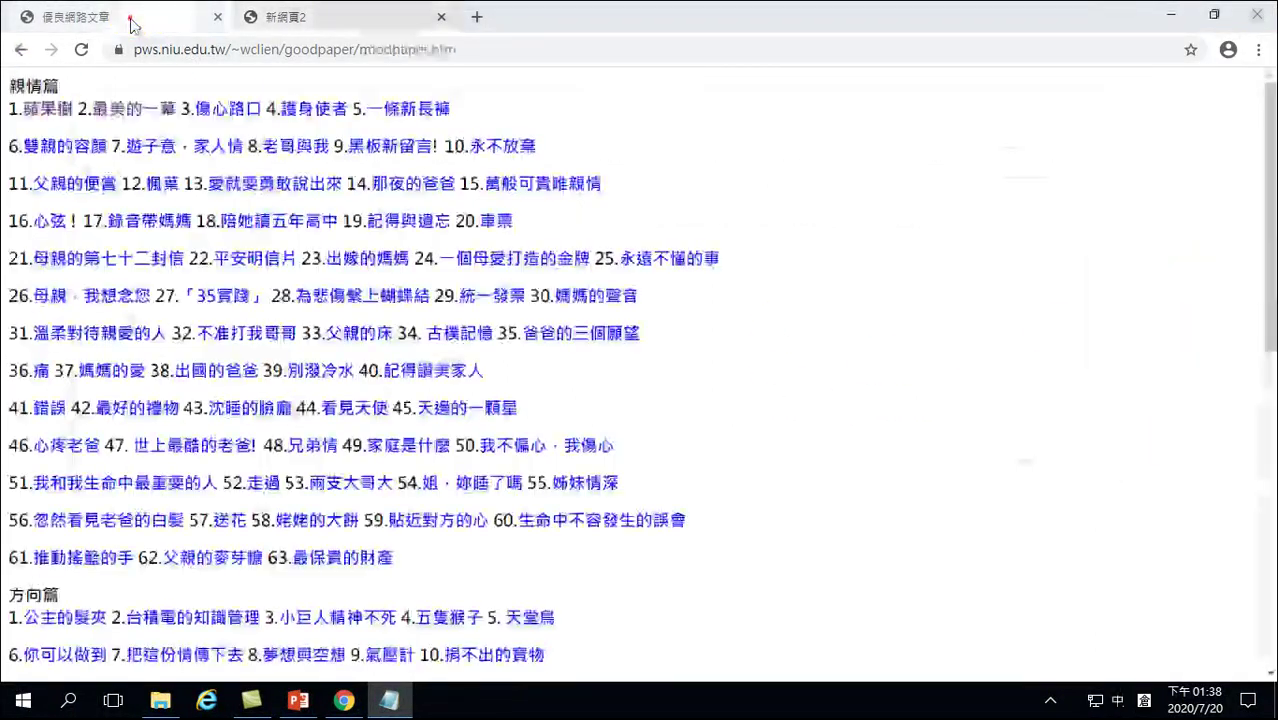
pyautogui.click(233, 112)
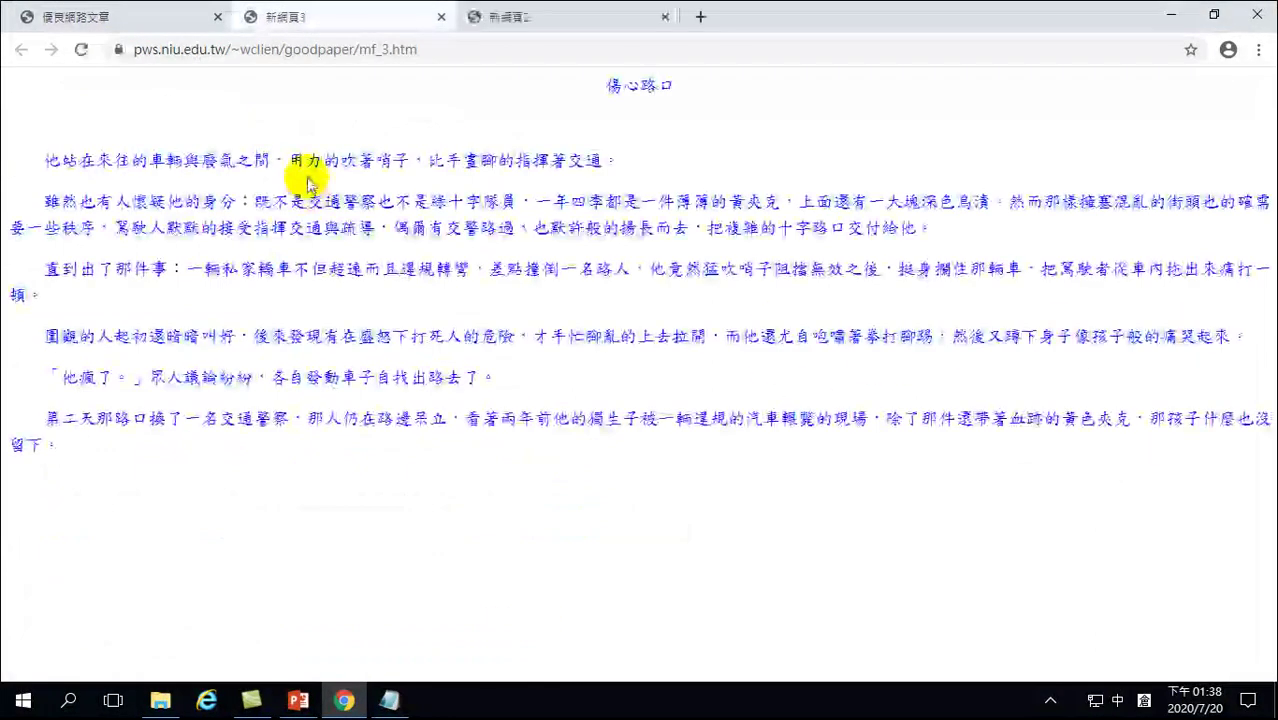
pyautogui.hotkey('ctrl', 'a')
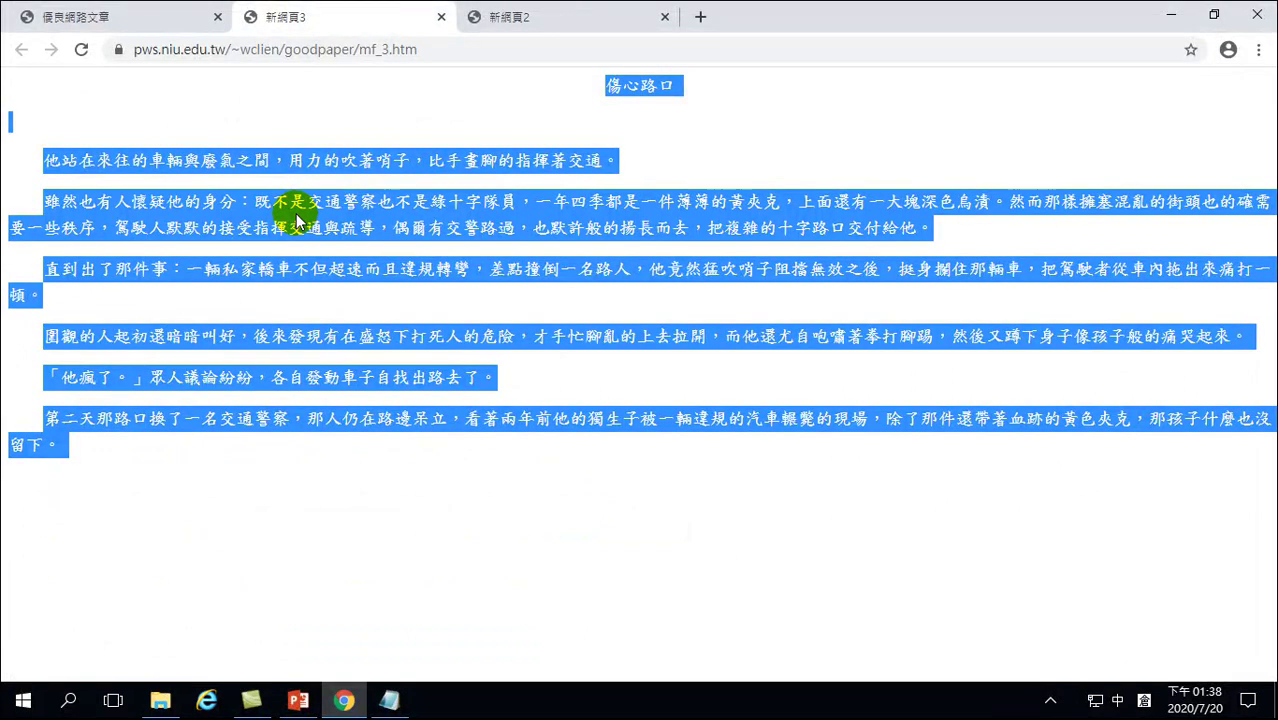
pyautogui.click(512, 15)
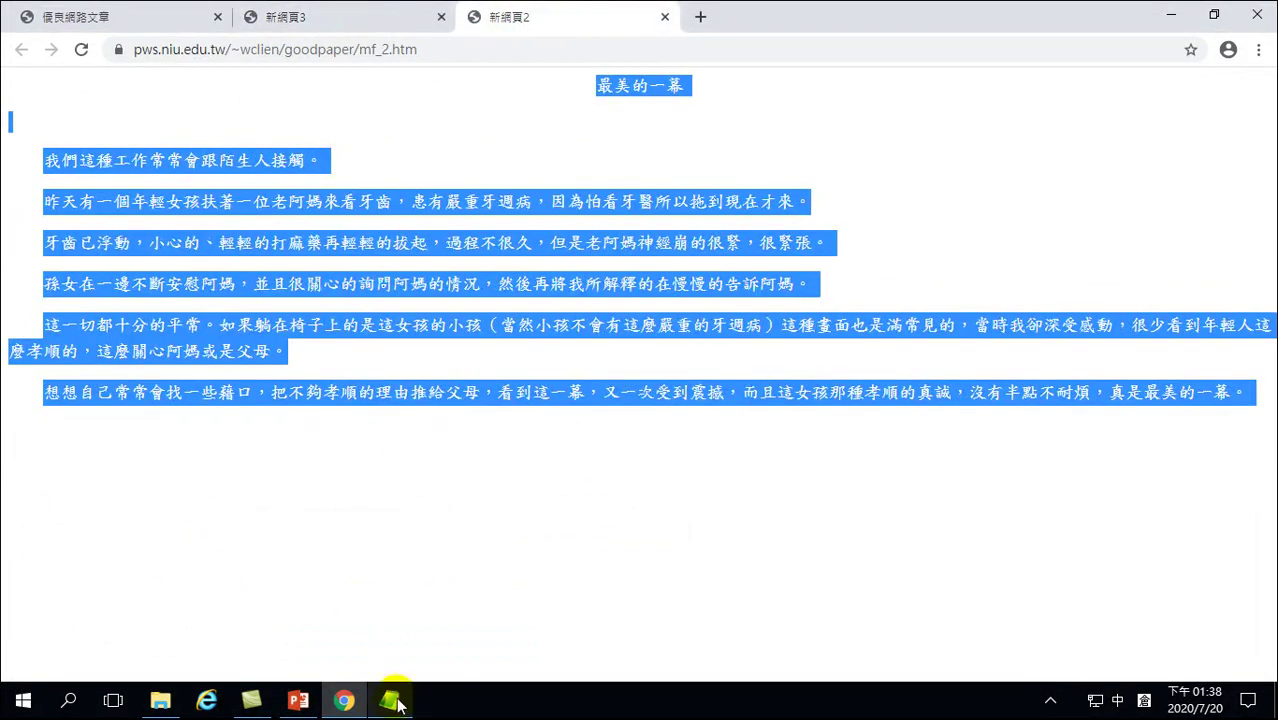
pyautogui.click(390, 700)
pyautogui.hotkey('ctrl', 'v')
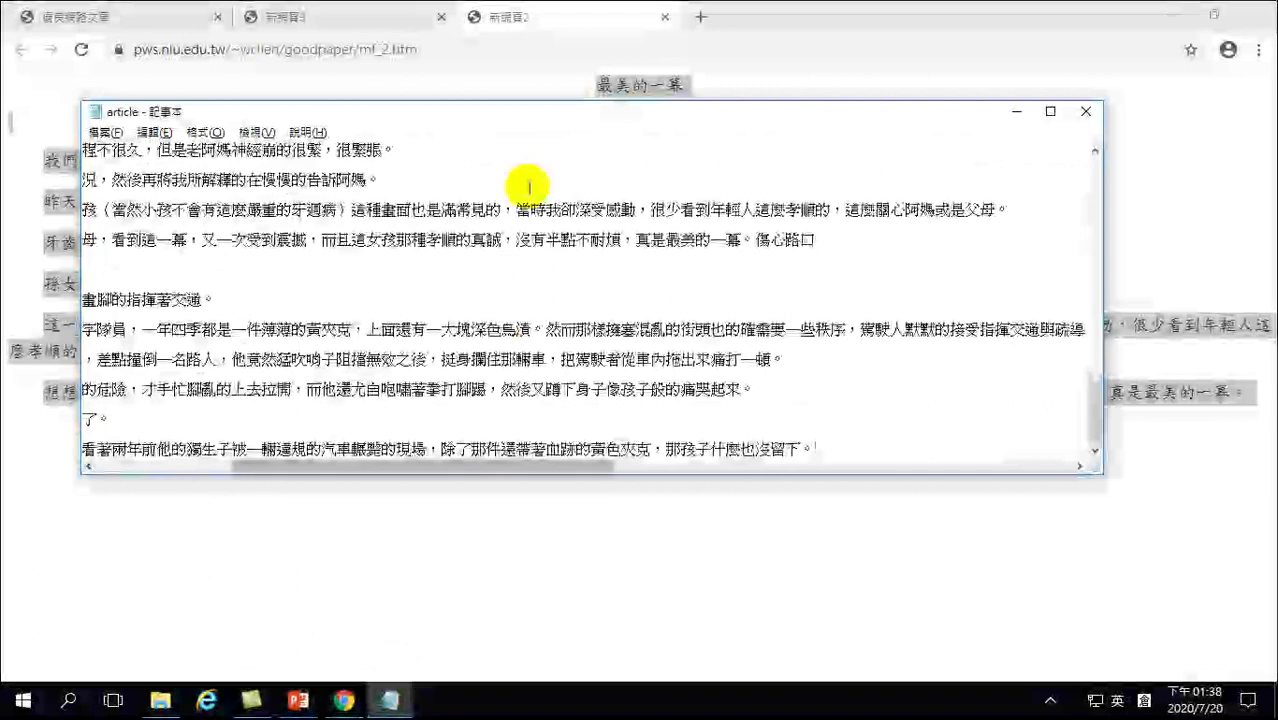
# - Close the finished tabs and append the 做老爸老媽的護身使者 article to the file
pyautogui.click(662, 17)
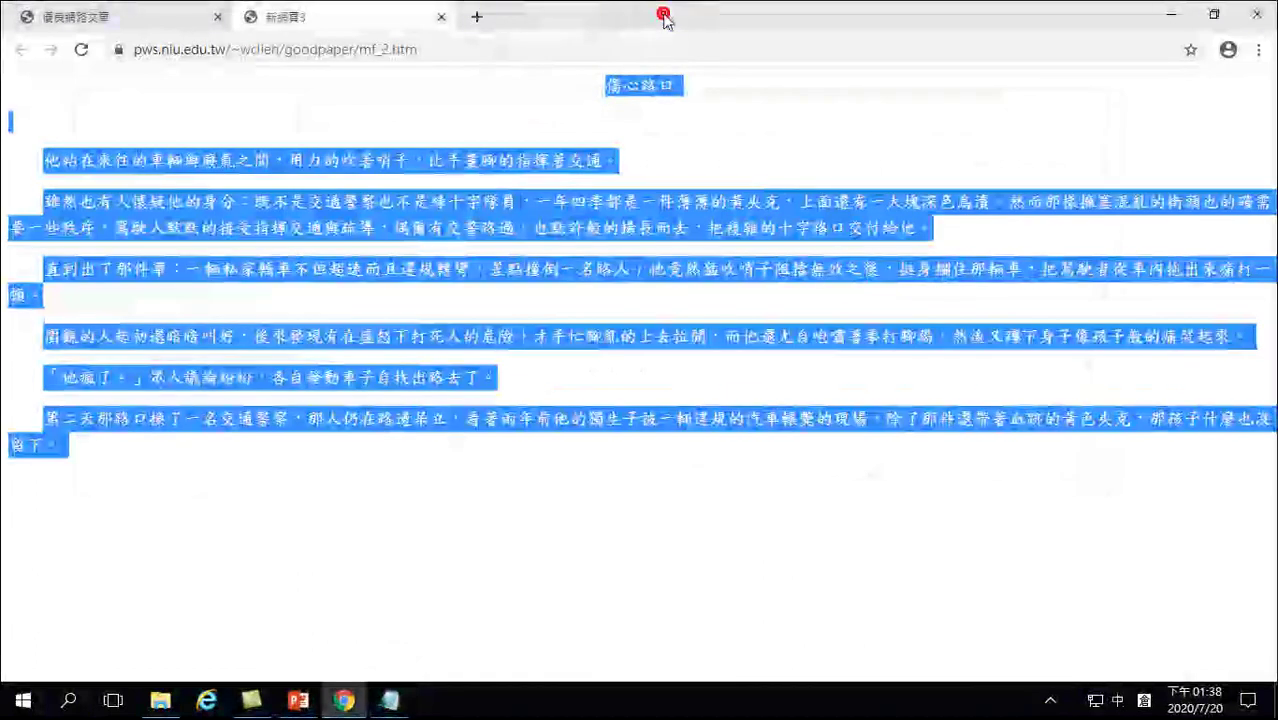
pyautogui.click(441, 17)
pyautogui.click(642, 166)
pyautogui.hotkey('ctrl', 'a')
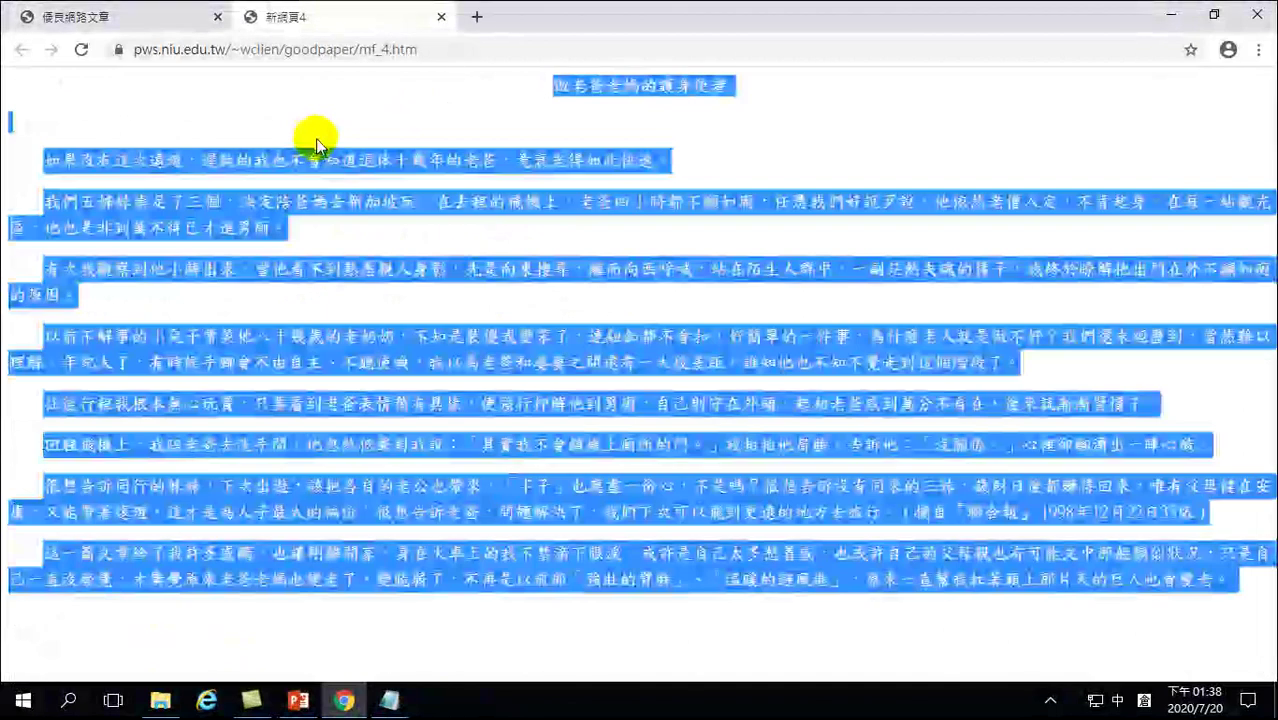
pyautogui.click(390, 700)
pyautogui.hotkey('ctrl', 'v')
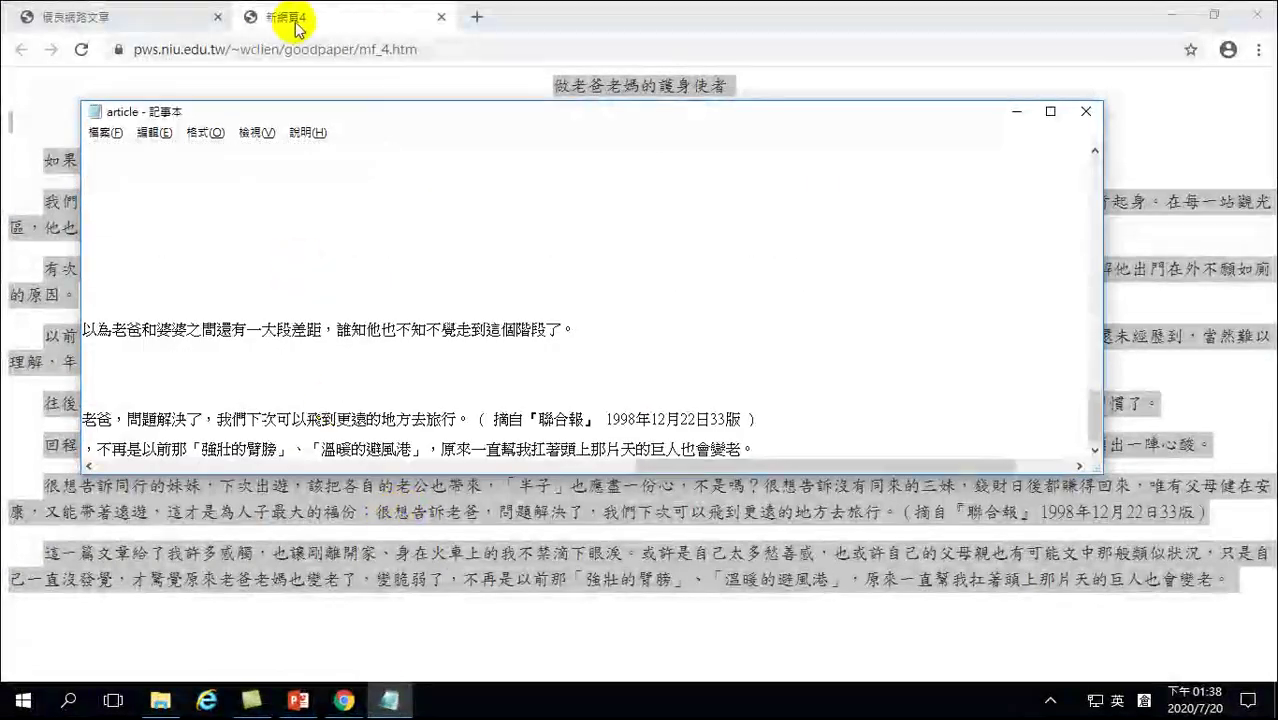
pyautogui.click(441, 17)
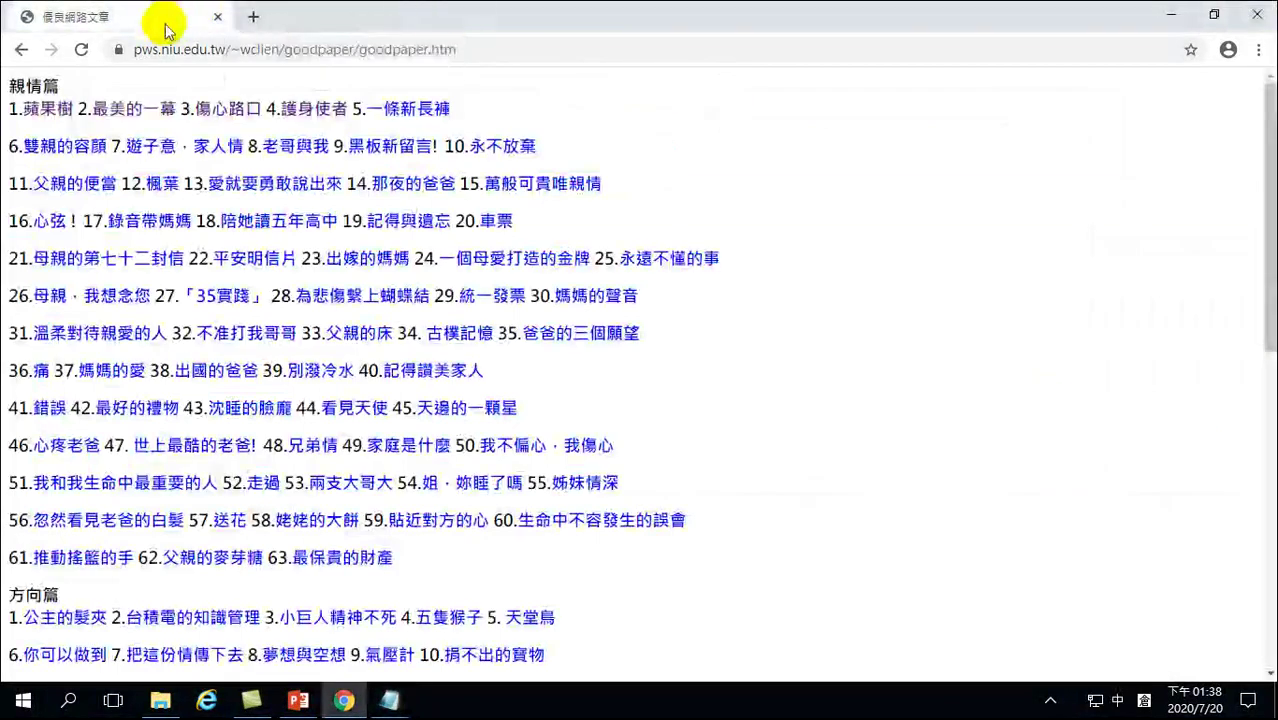
# - Append the 一條新長褲 article text to the Notepad article file
pyautogui.click(399, 110)
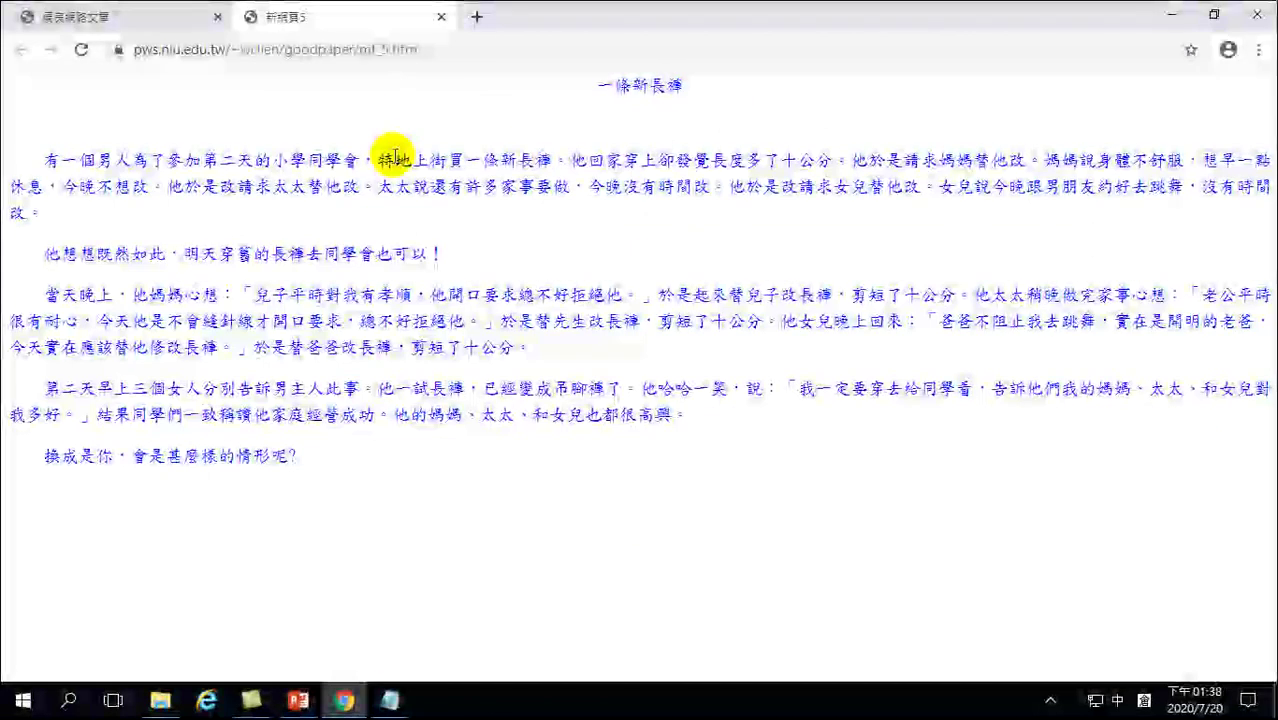
pyautogui.hotkey('ctrl', 'a')
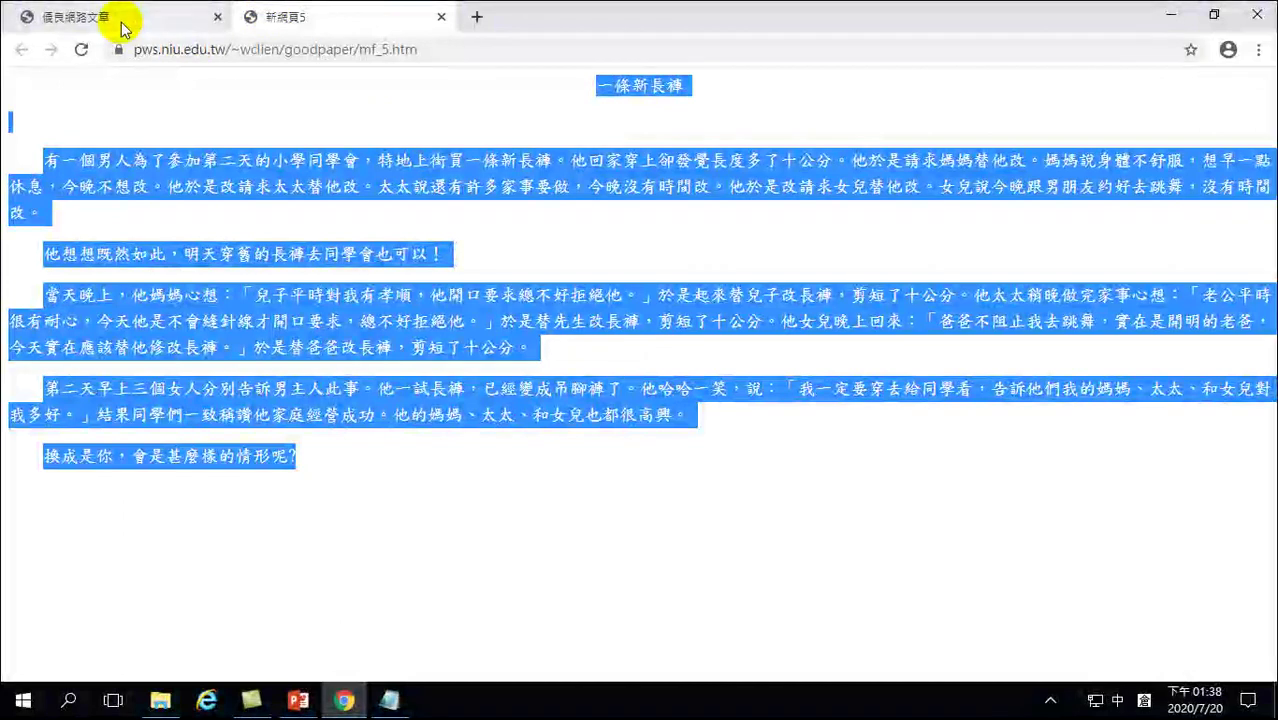
pyautogui.click(389, 700)
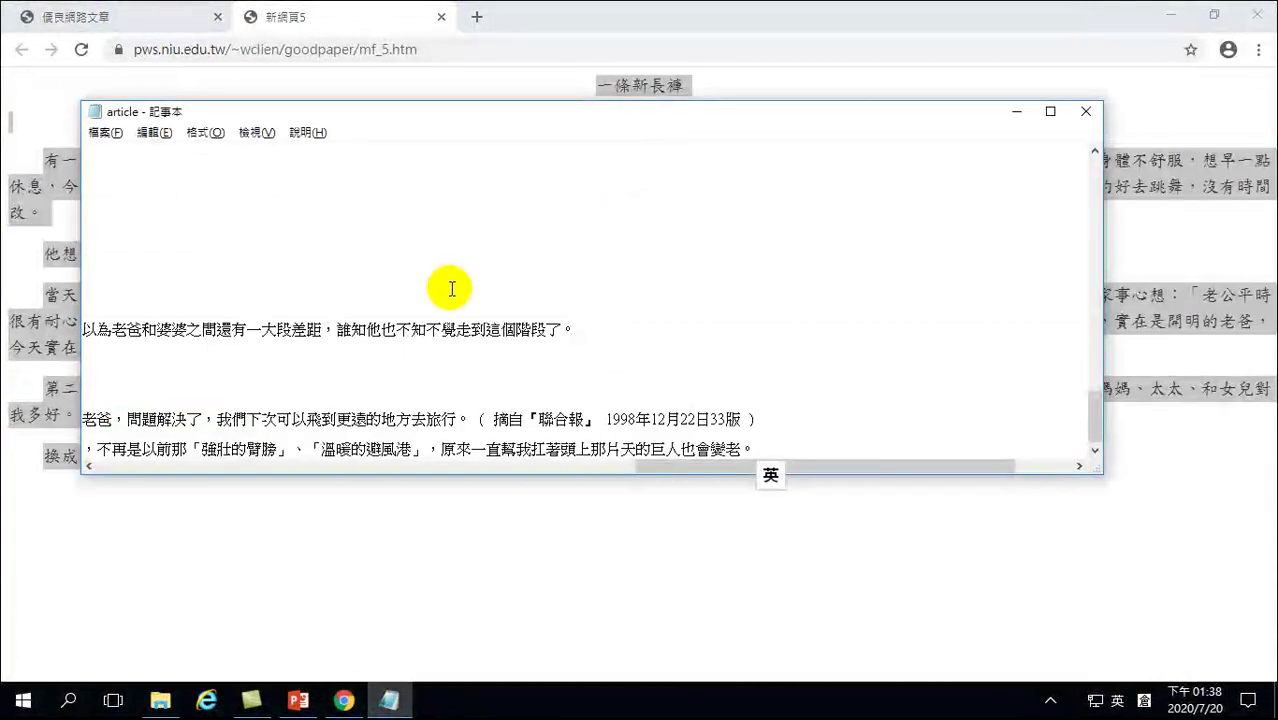
pyautogui.hotkey('ctrl', 'v')
# - Append the 雙親的容顏 article, then close both finished article tabs
pyautogui.click(145, 27)
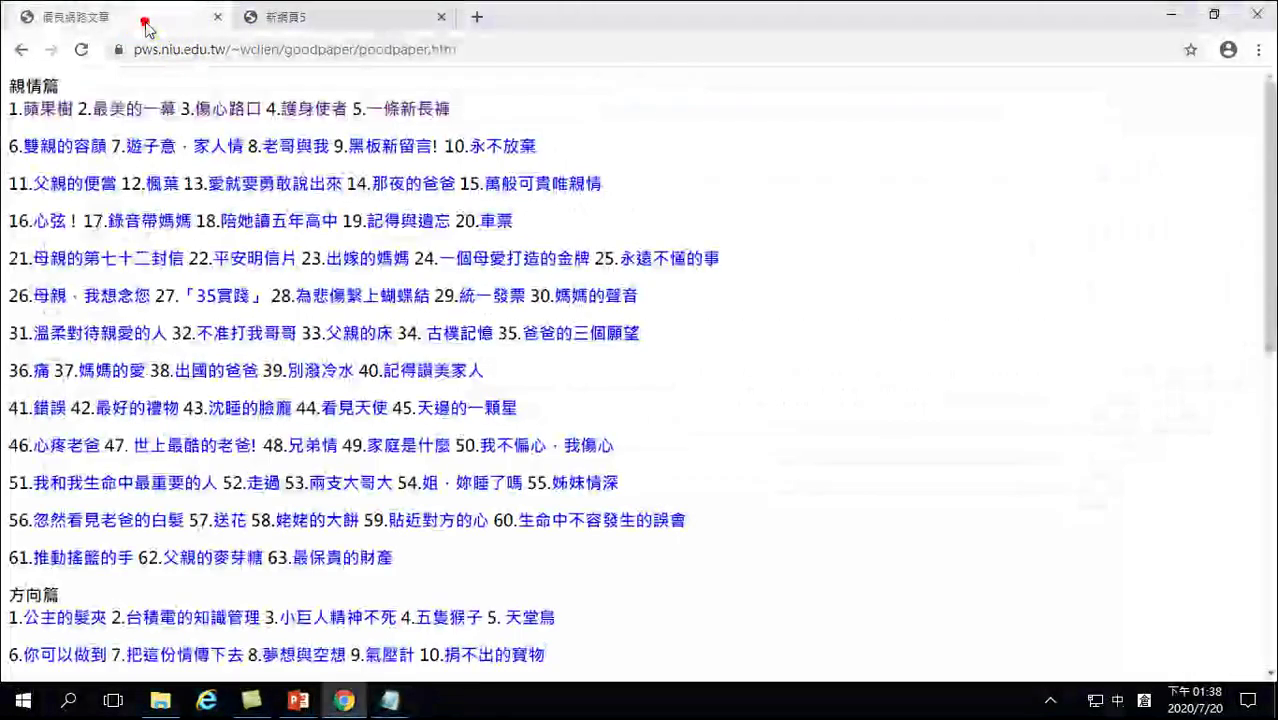
pyautogui.click(70, 150)
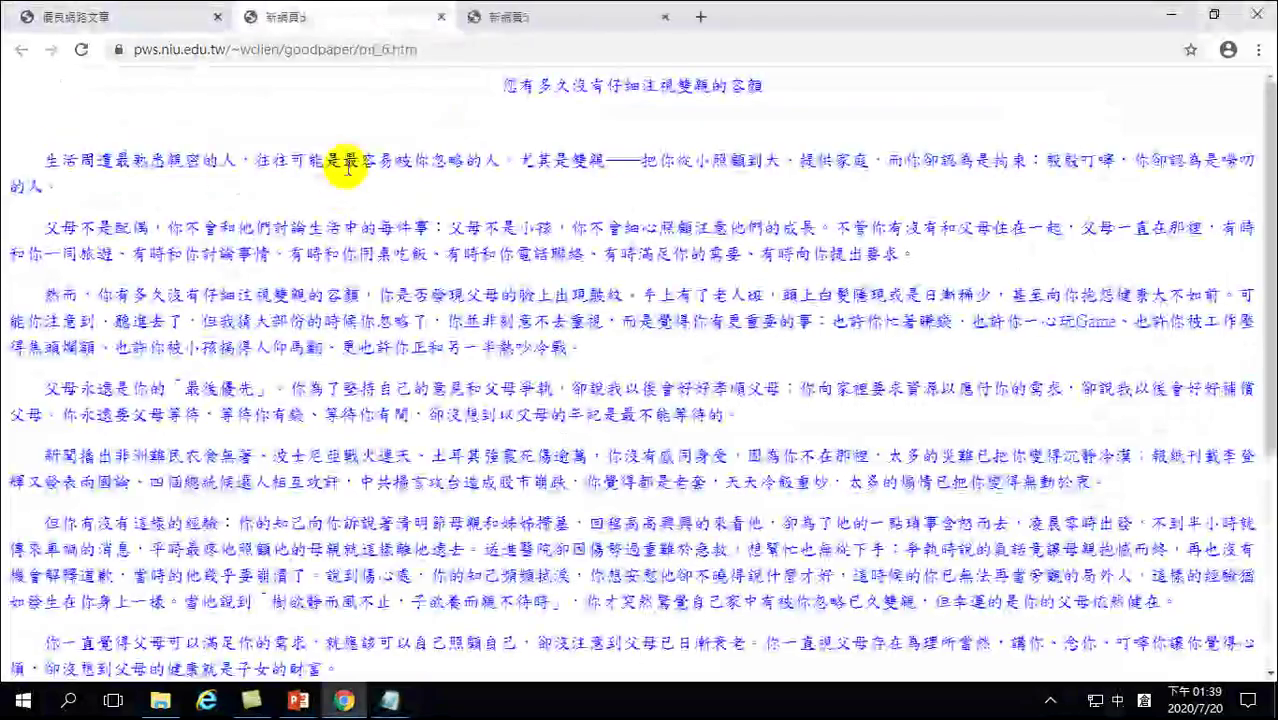
pyautogui.hotkey('ctrl', 'a')
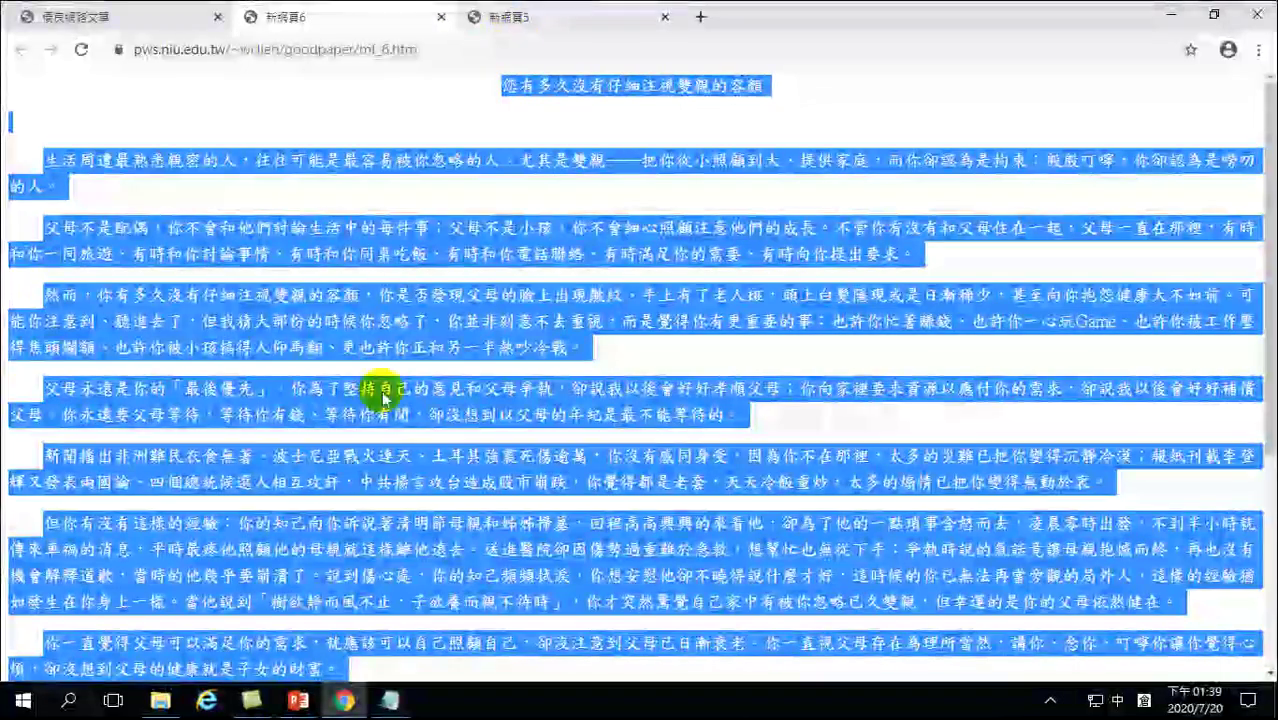
pyautogui.click(389, 700)
pyautogui.hotkey('ctrl', 'v')
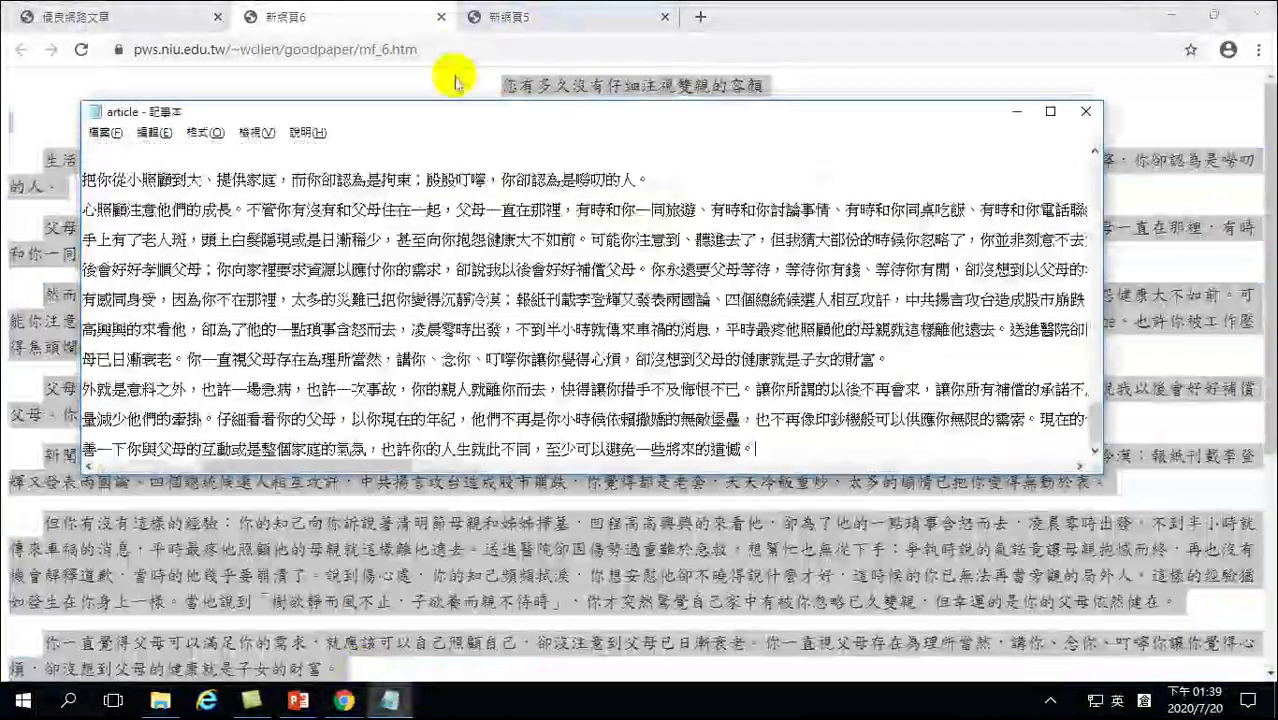
pyautogui.click(440, 18)
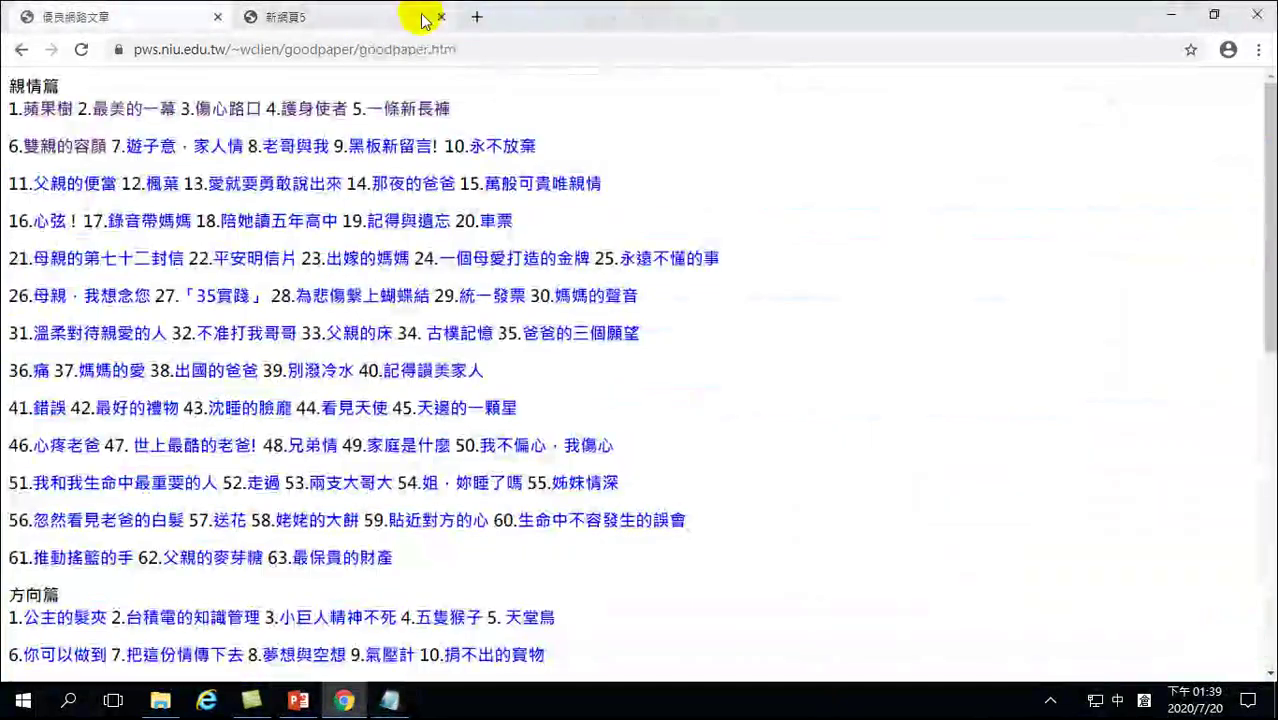
pyautogui.click(444, 18)
# - Append the 遊子意．家人情 article text to the end of the file
pyautogui.click(152, 150)
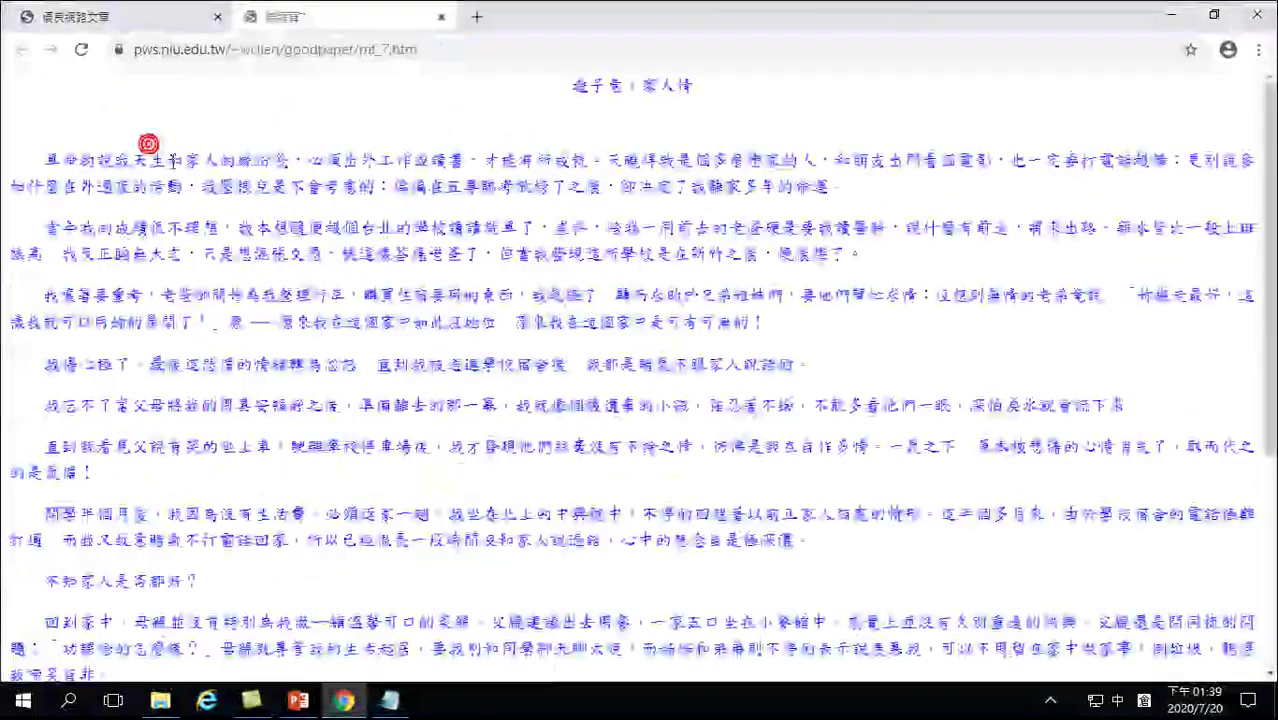
pyautogui.hotkey('ctrl', 'a')
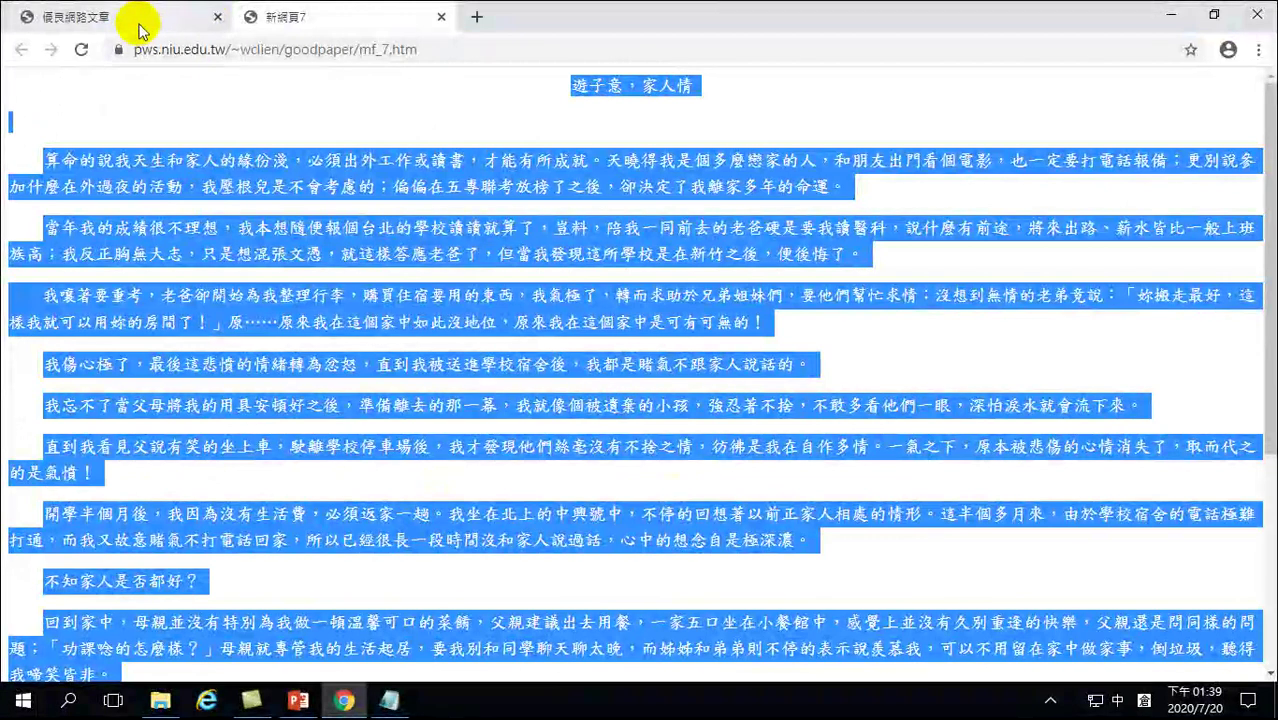
pyautogui.click(398, 707)
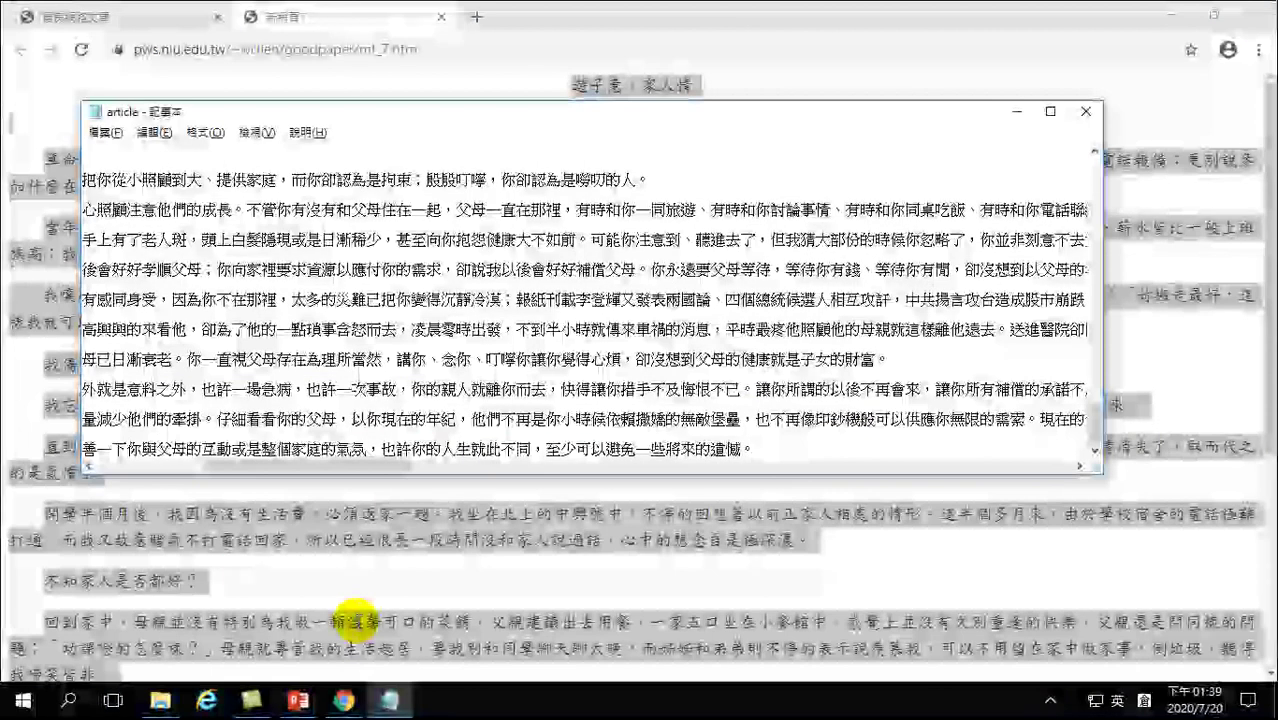
pyautogui.hotkey('ctrl', 'v')
# - Append the 老哥與我 article to the file and close its tab
pyautogui.click(165, 18)
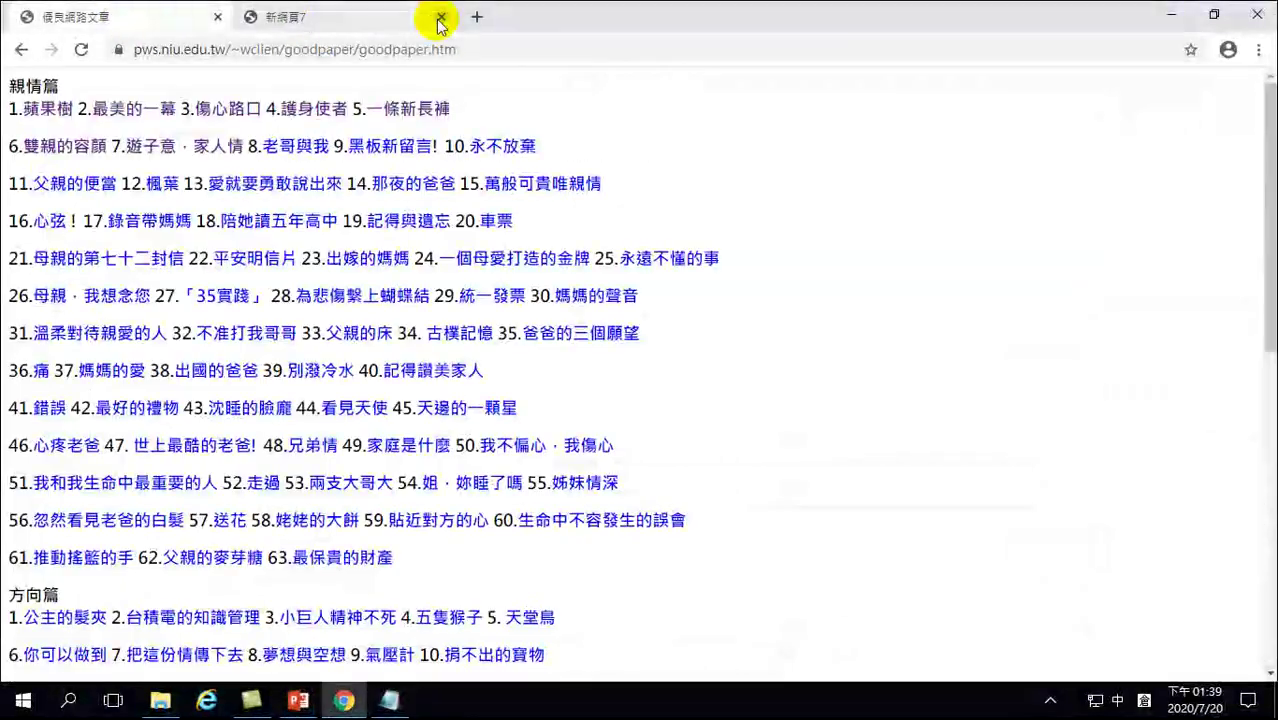
pyautogui.click(284, 148)
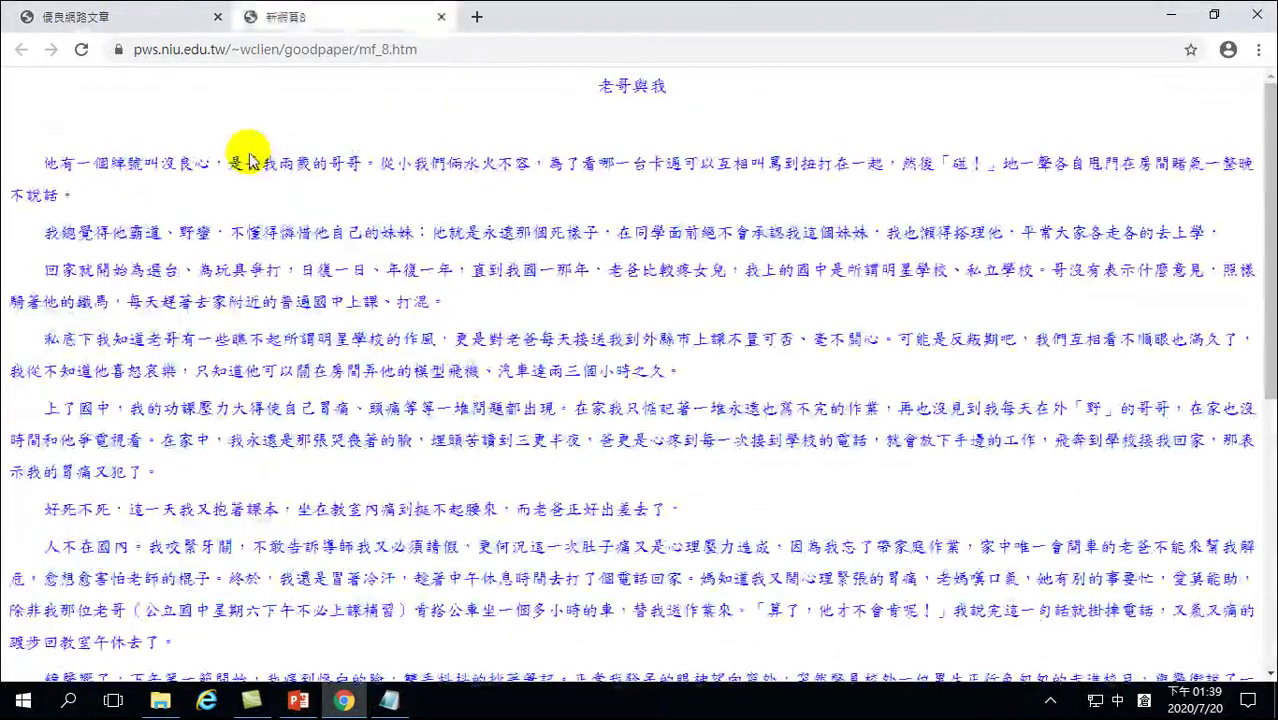
pyautogui.hotkey('ctrl', 'a')
pyautogui.click(82, 22)
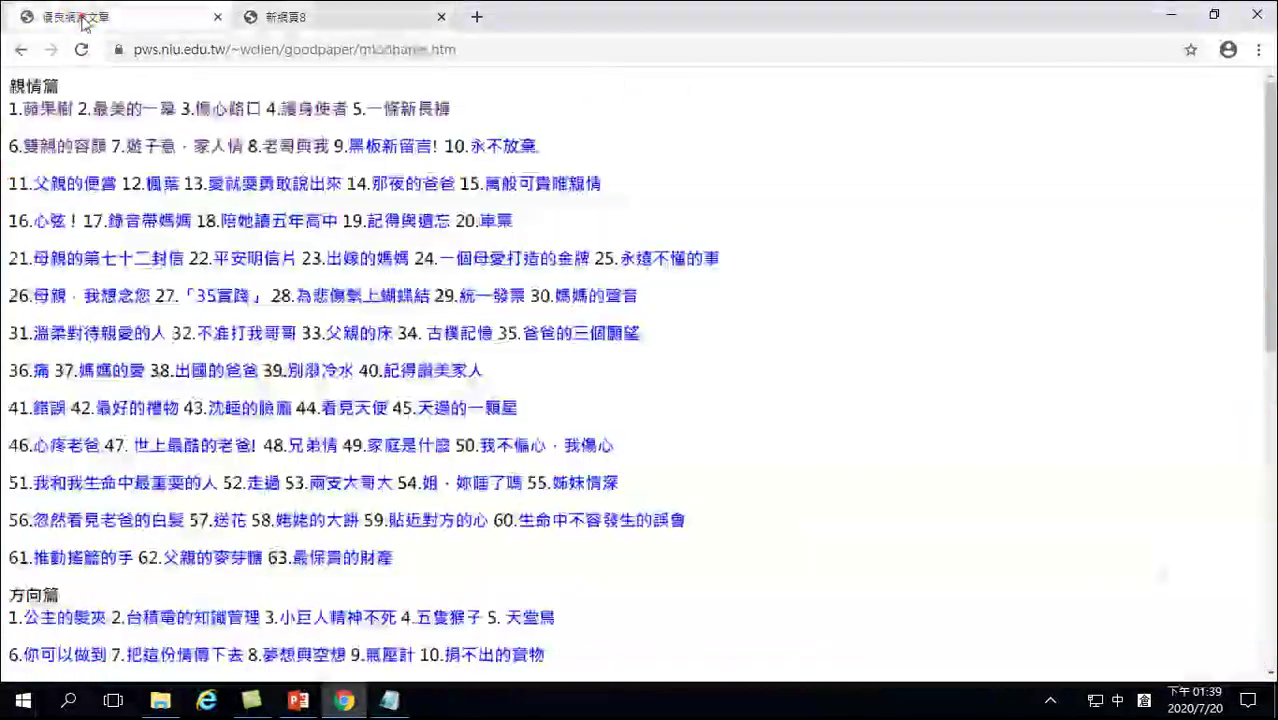
pyautogui.click(382, 700)
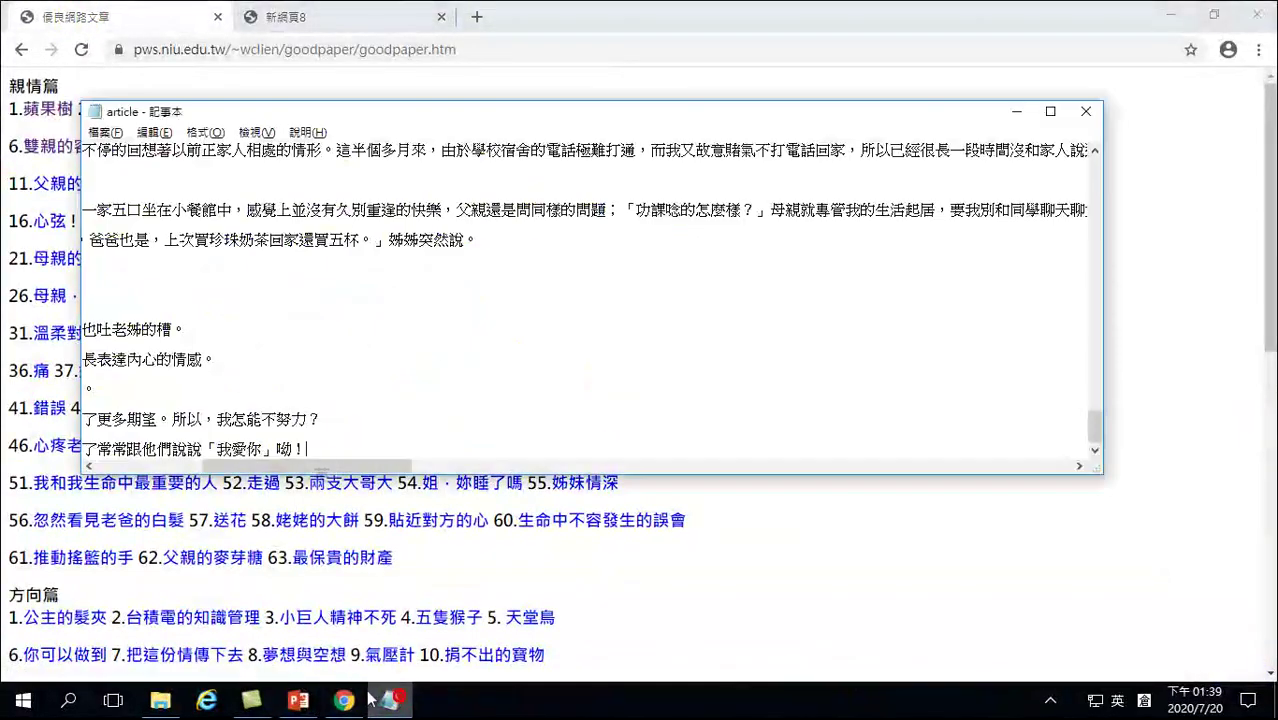
pyautogui.hotkey('ctrl', 'v')
pyautogui.click(441, 17)
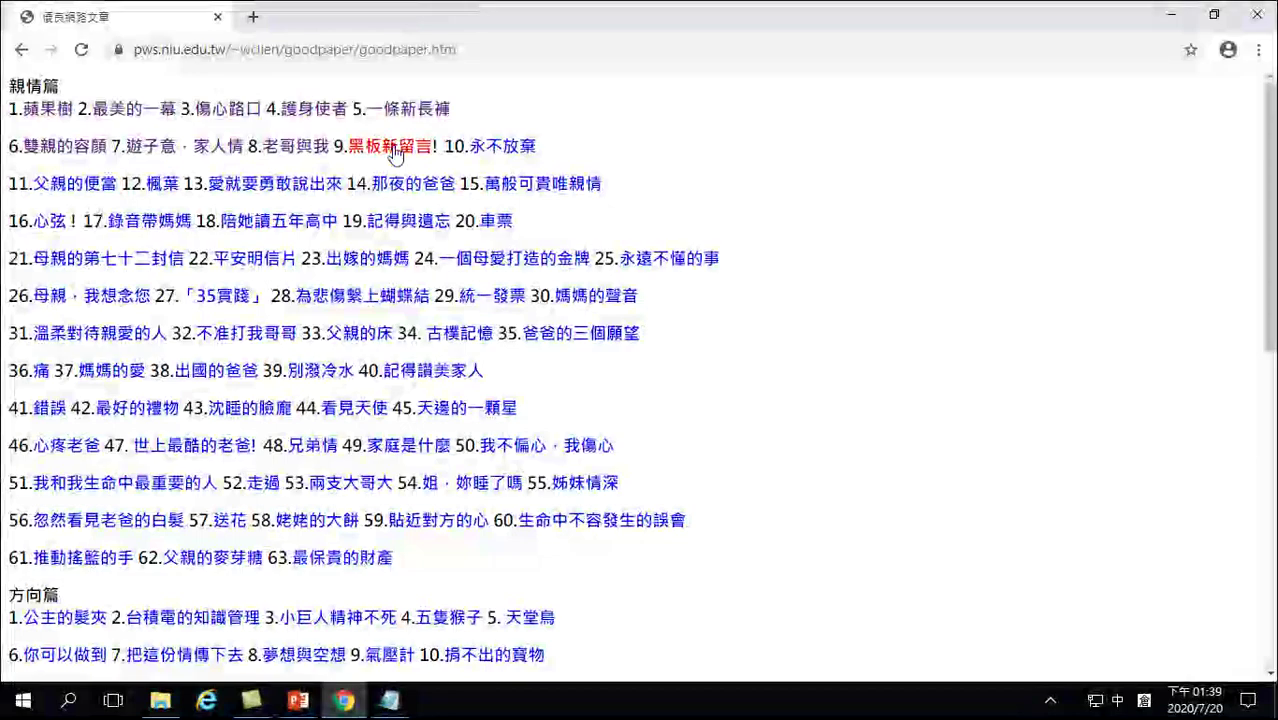
# - Copy the 黑板新留言 article and paste it at the end of the article text file
pyautogui.click(395, 152)
pyautogui.hotkey('ctrl', 'a')
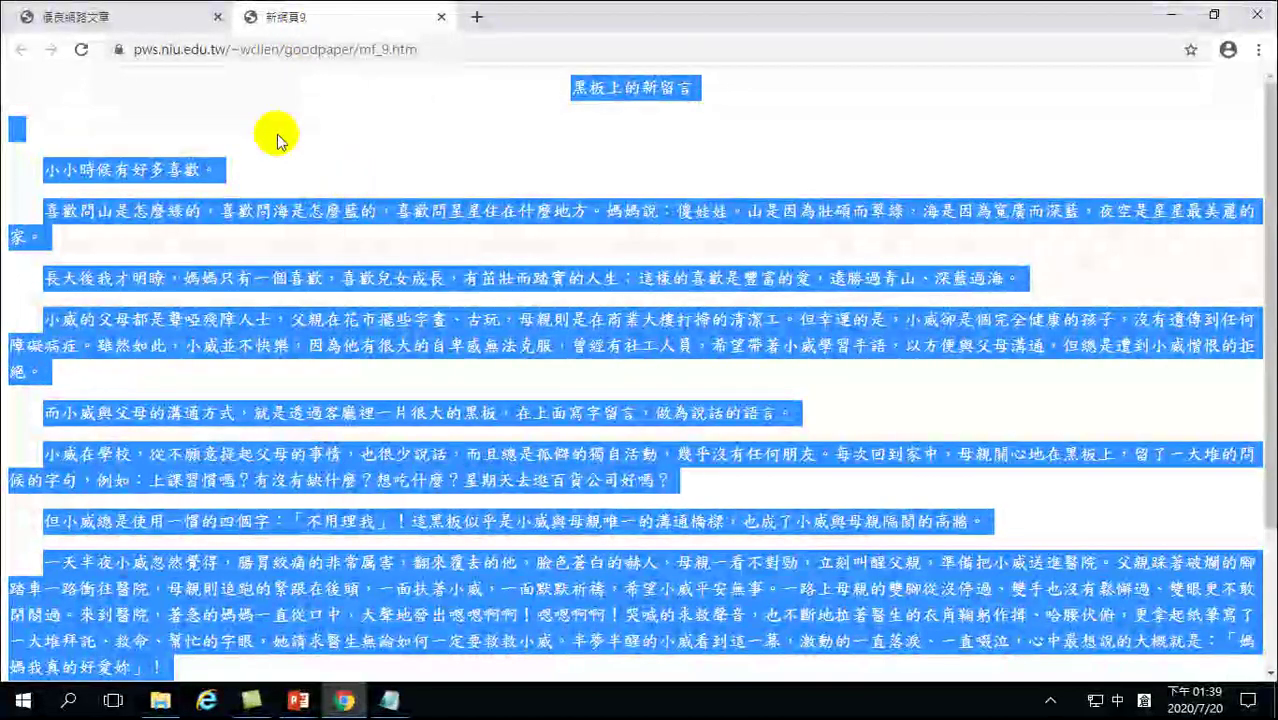
pyautogui.hotkey('ctrl', 'c')
pyautogui.click(389, 700)
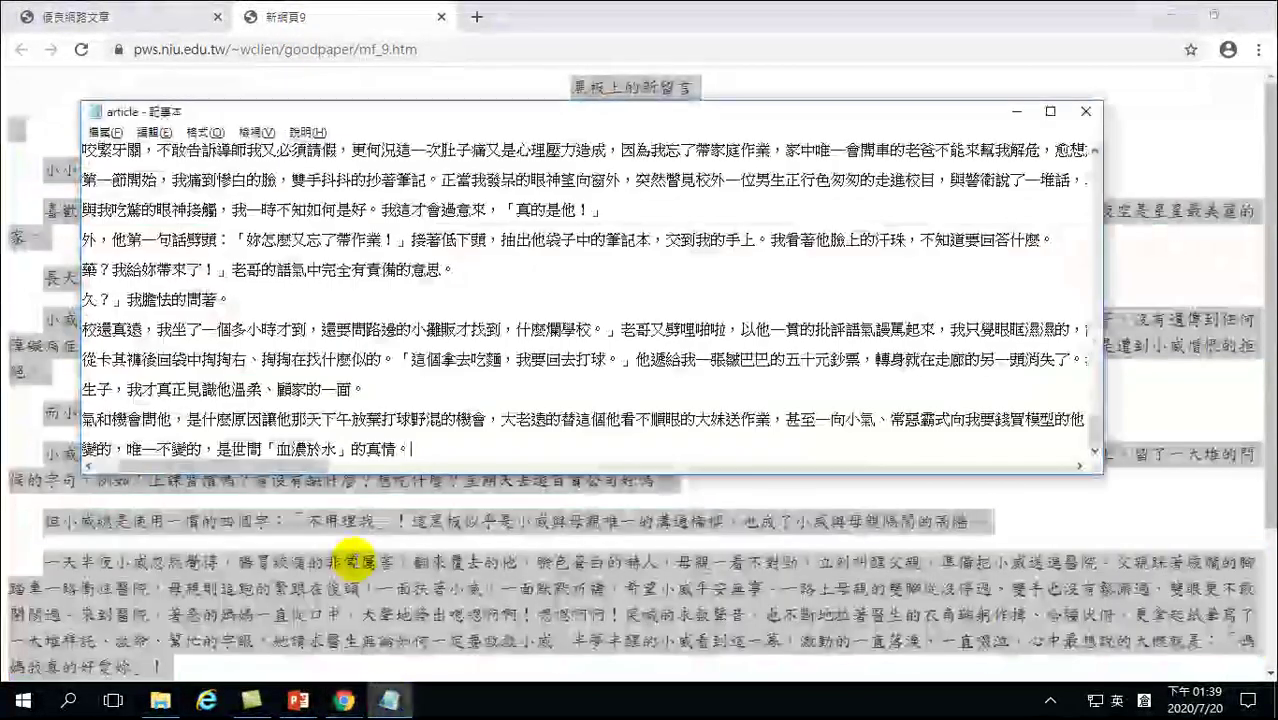
pyautogui.hotkey('ctrl', 'v')
pyautogui.click(441, 17)
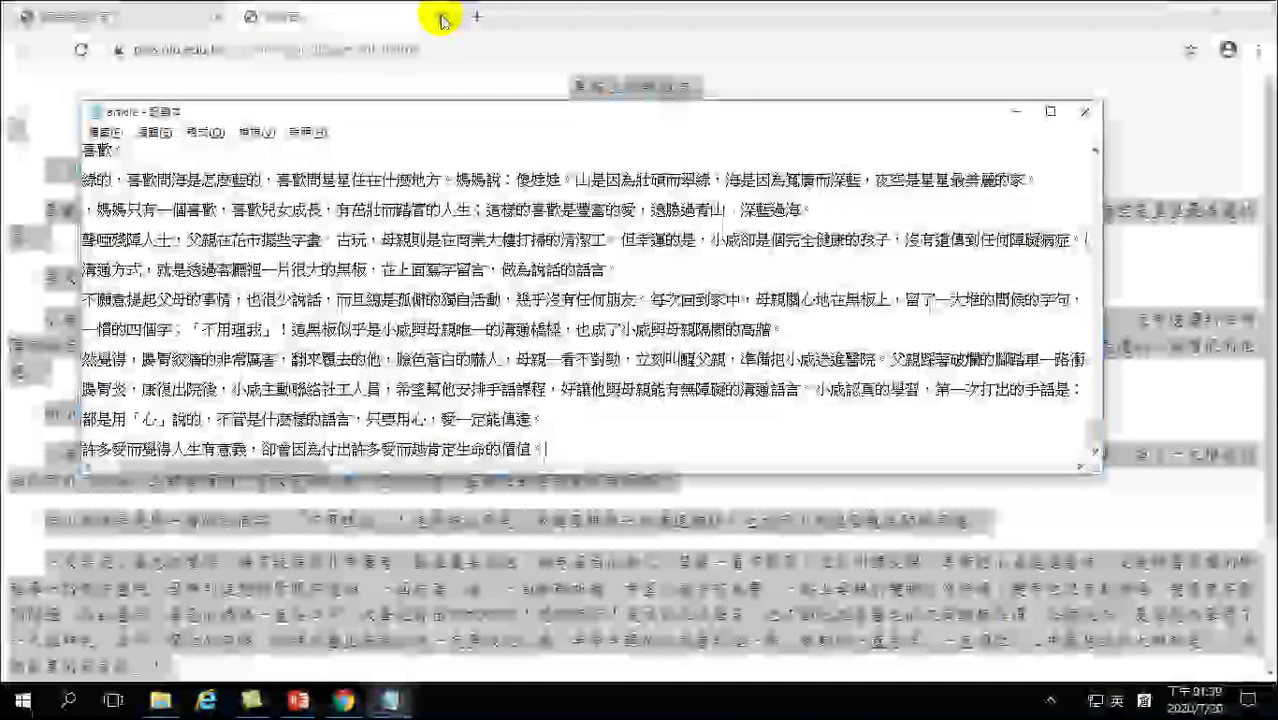
# - Select the 永不放棄 article text and check the end of the article file
pyautogui.click(490, 145)
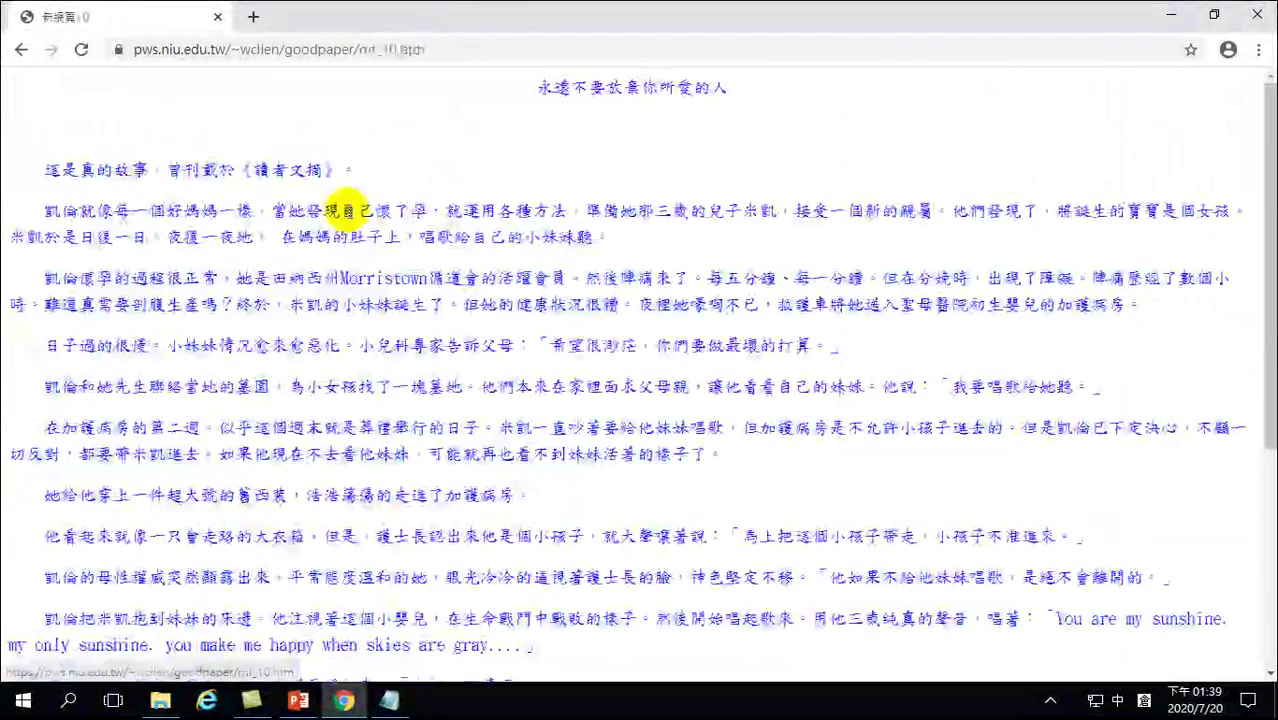
pyautogui.hotkey('ctrl', 'a')
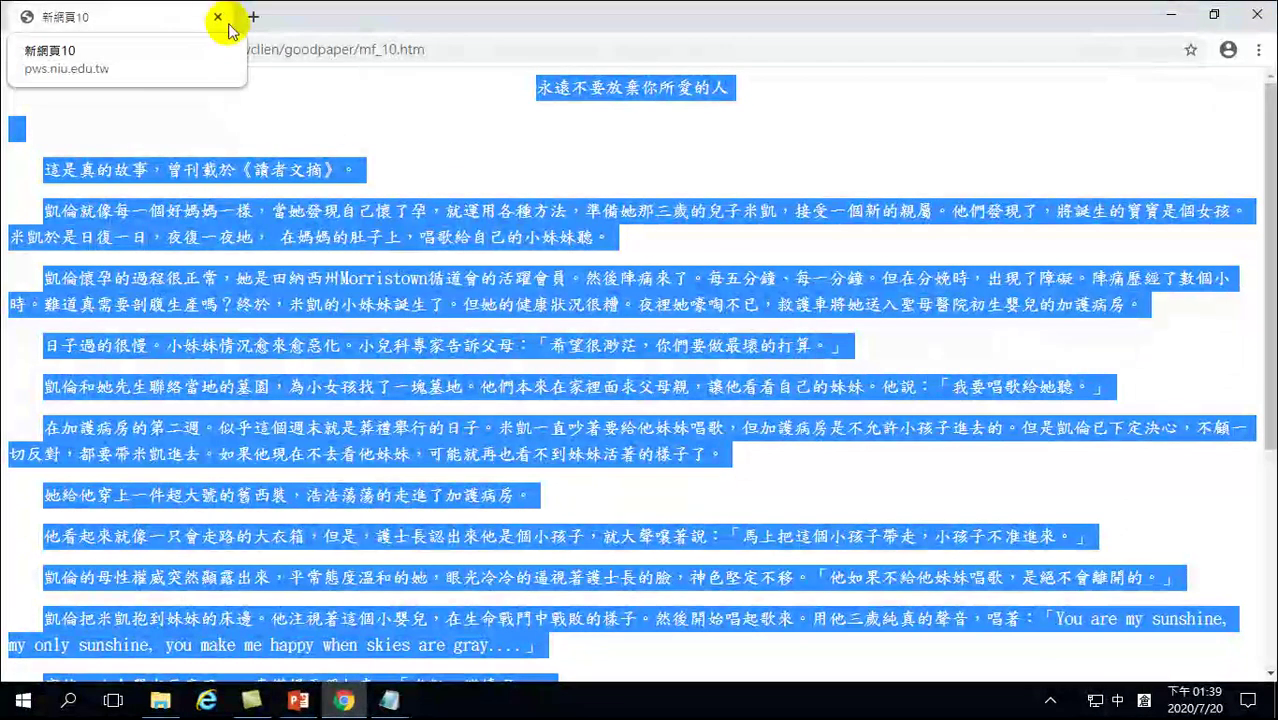
pyautogui.click(395, 703)
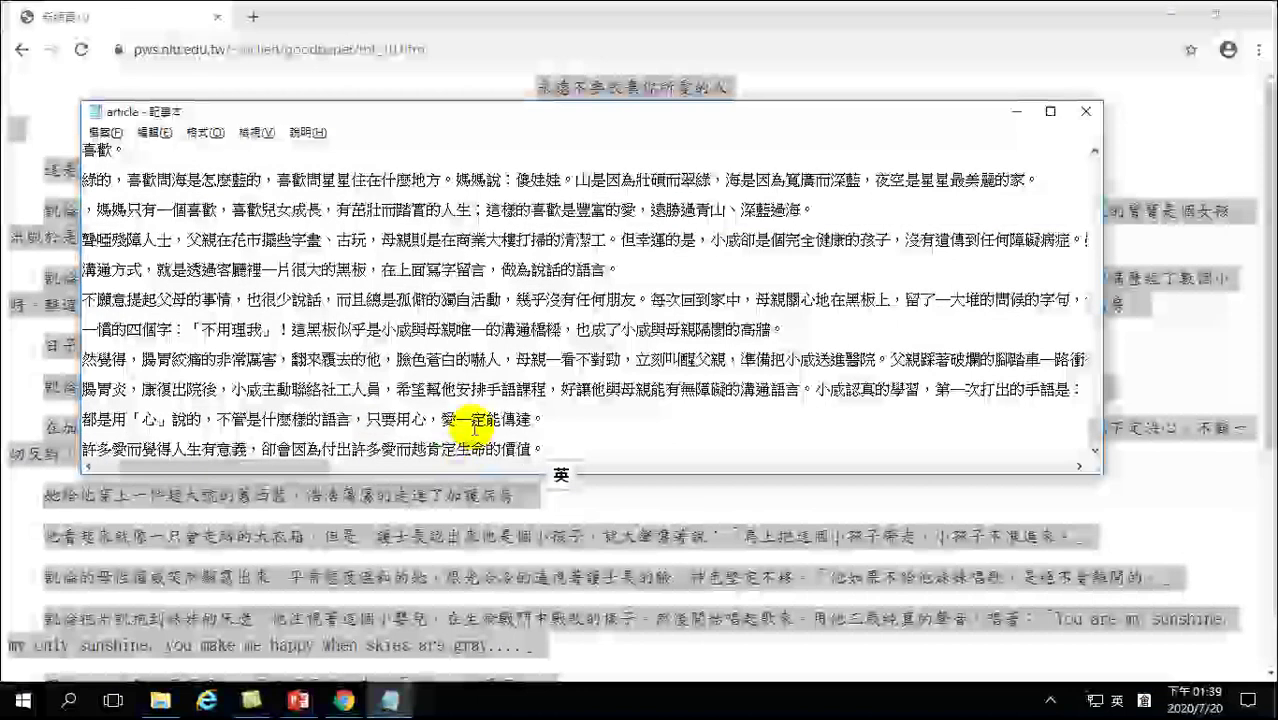
pyautogui.scroll(-10, 456, 418)
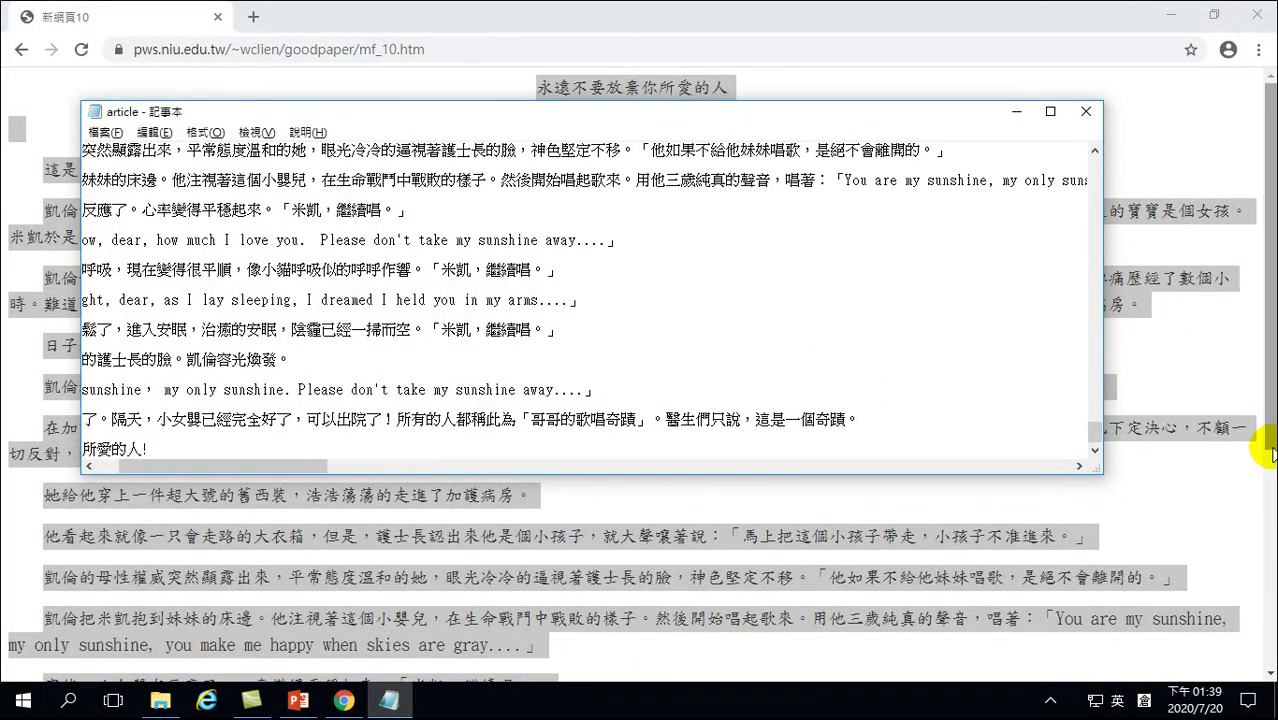
pyautogui.moveTo(1270, 330); pyautogui.dragTo(1258, 549)
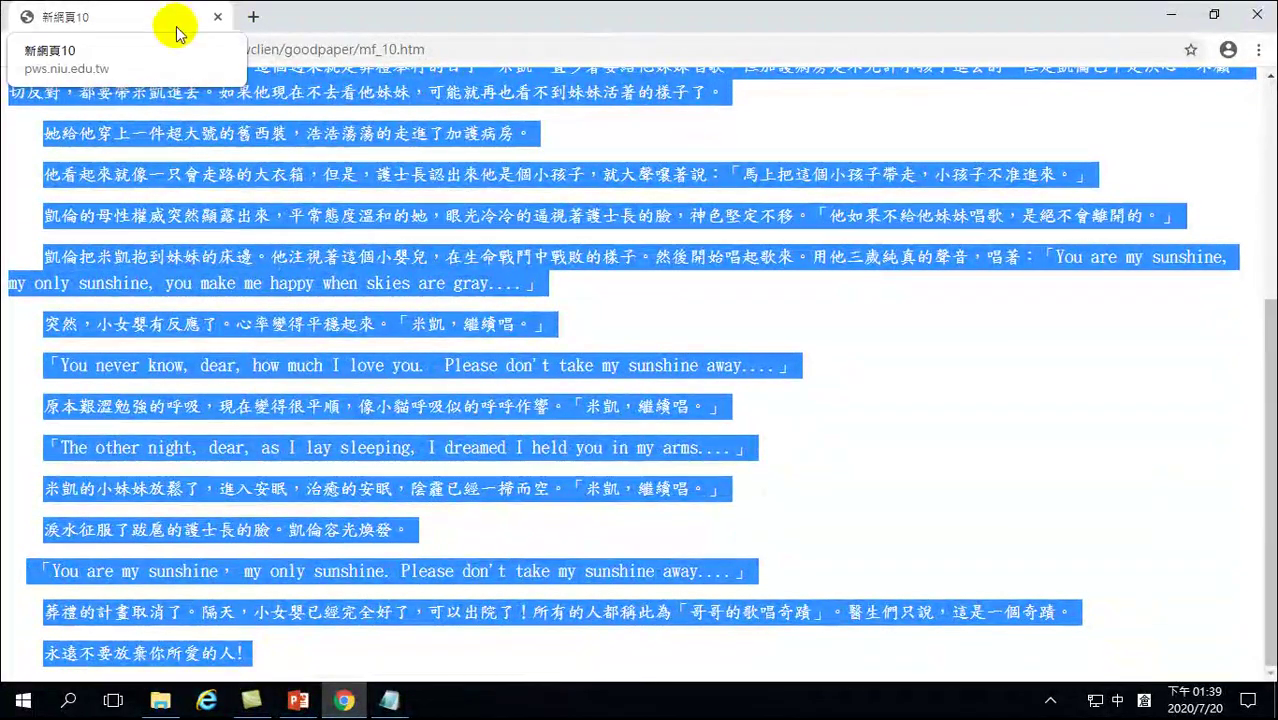
pyautogui.click(21, 49)
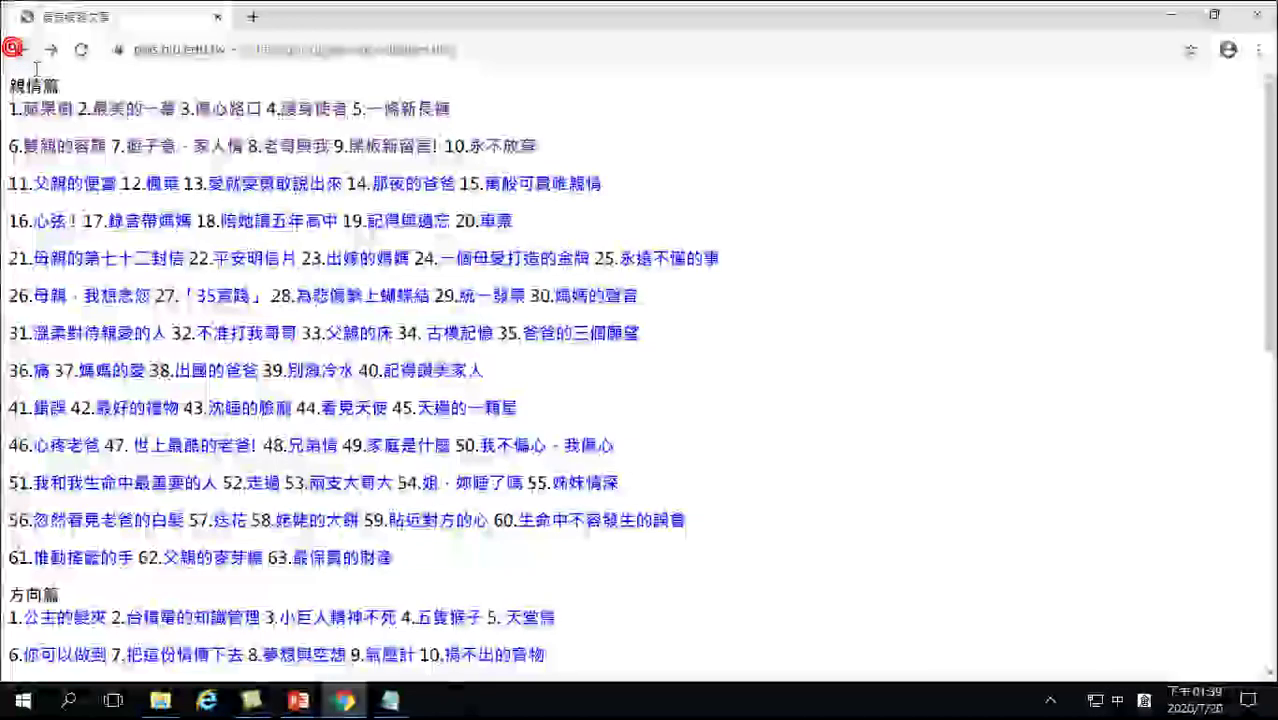
# - Append the 父親的便當 and 楓葉 article texts to the article file
pyautogui.click(50, 183)
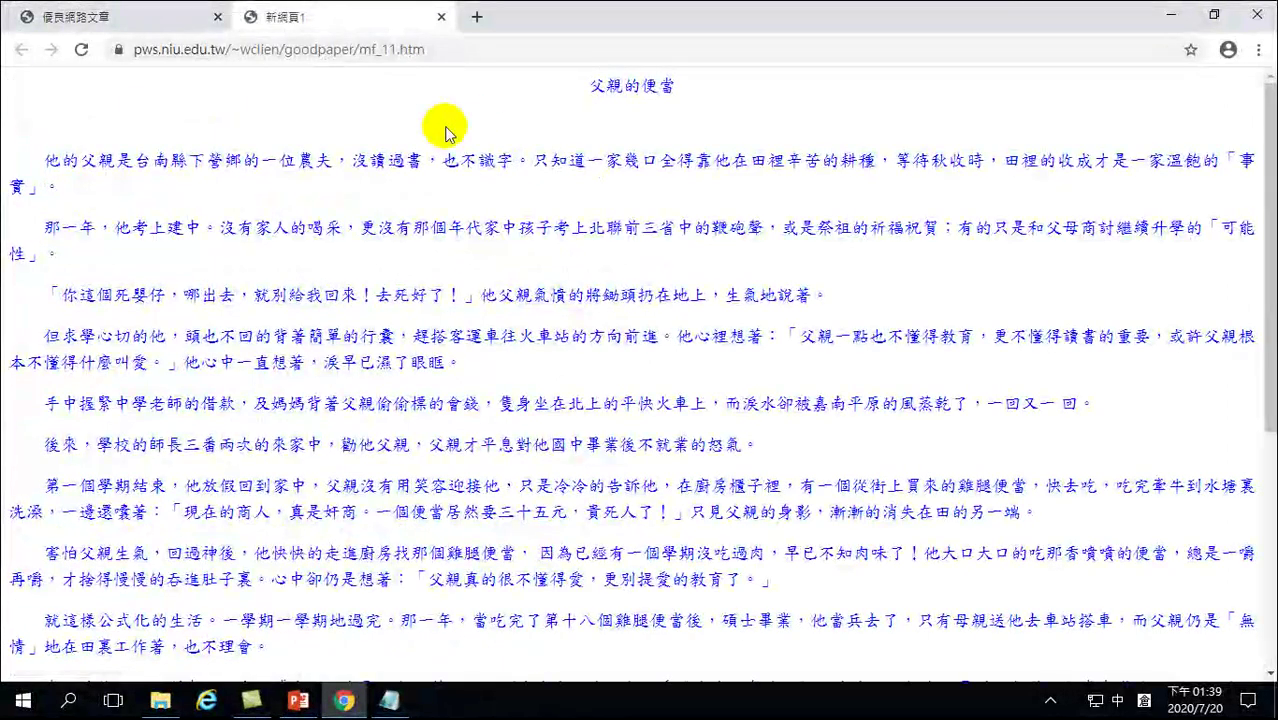
pyautogui.hotkey('ctrl', 'a')
pyautogui.click(389, 700)
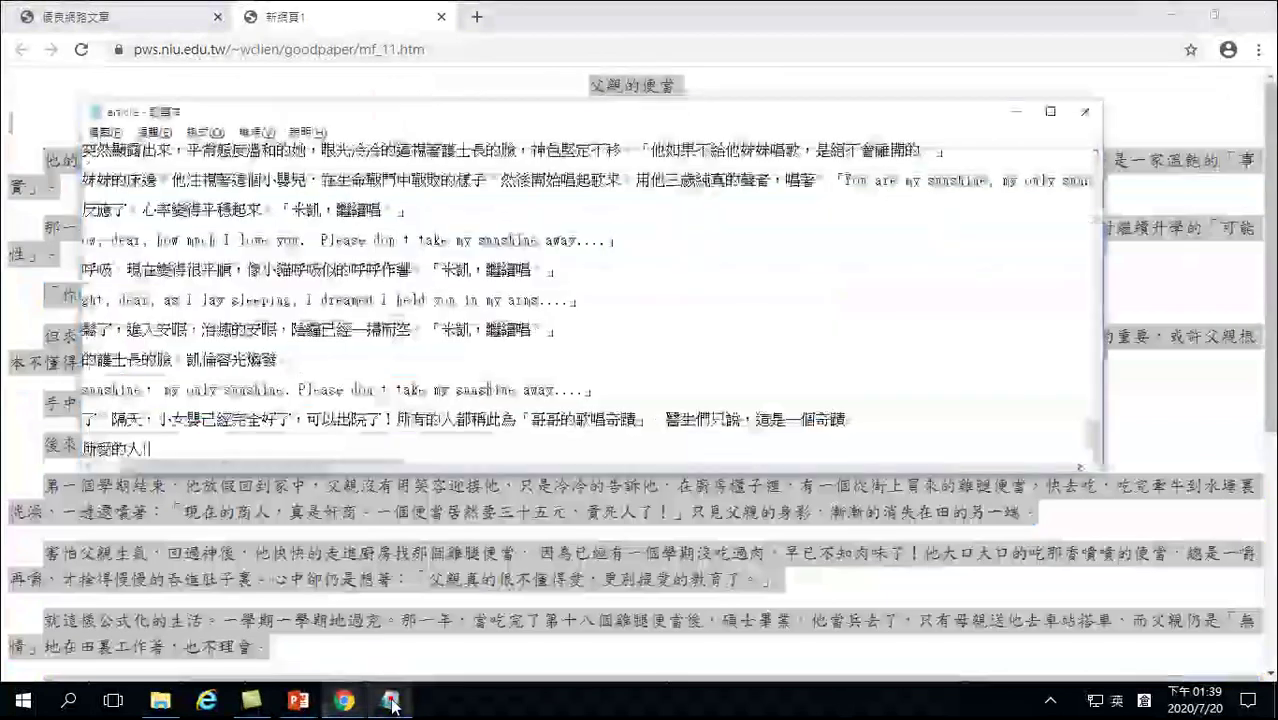
pyautogui.hotkey('ctrl', 'v')
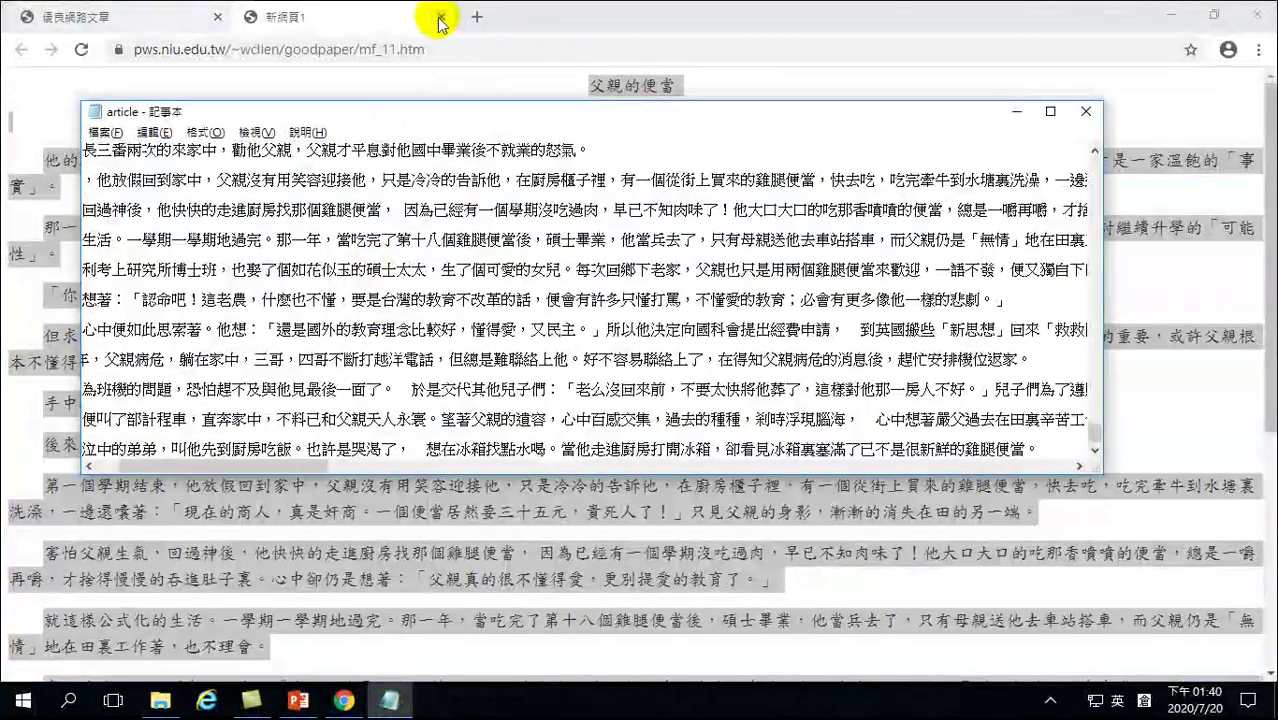
pyautogui.click(443, 17)
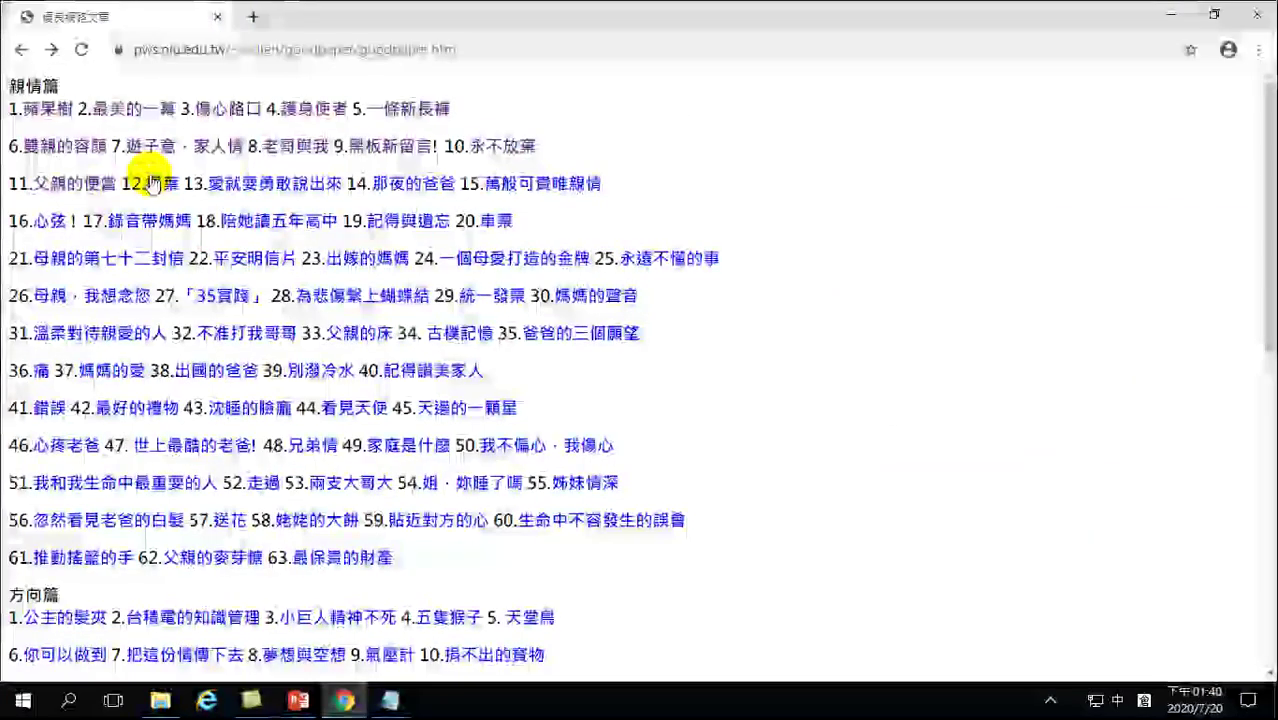
pyautogui.click(157, 185)
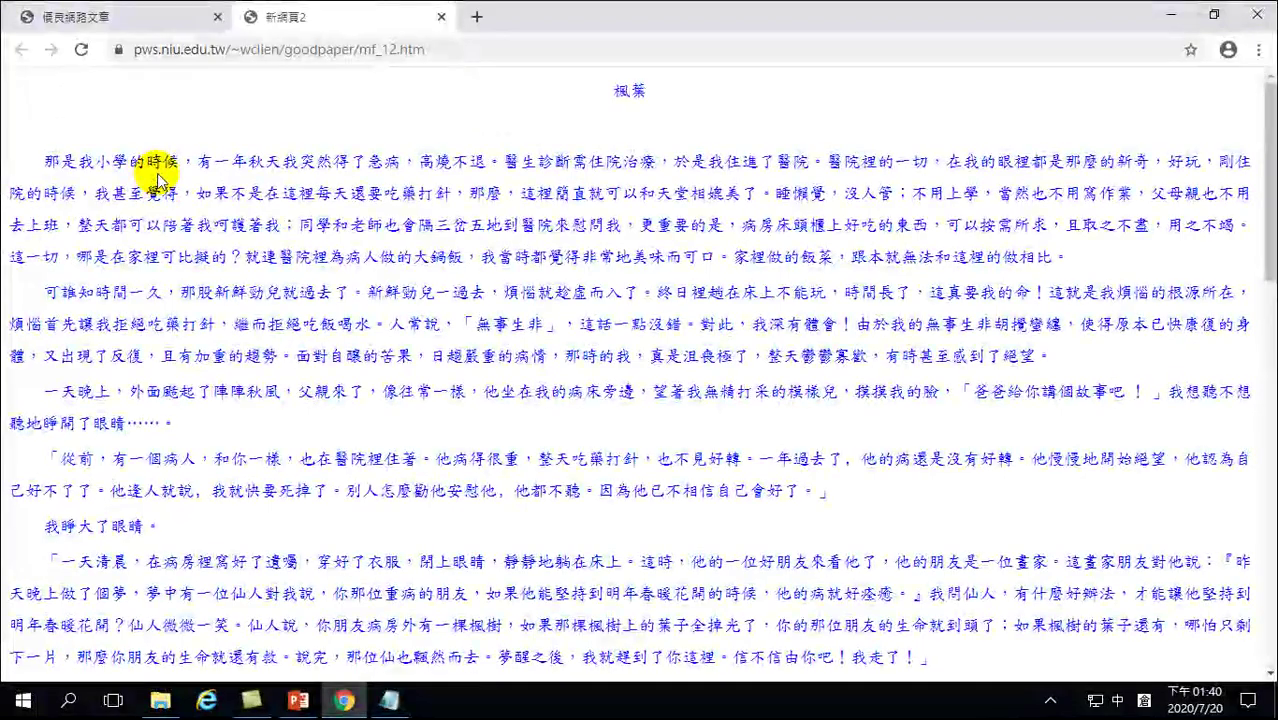
pyautogui.hotkey('ctrl', 'a')
pyautogui.click(389, 700)
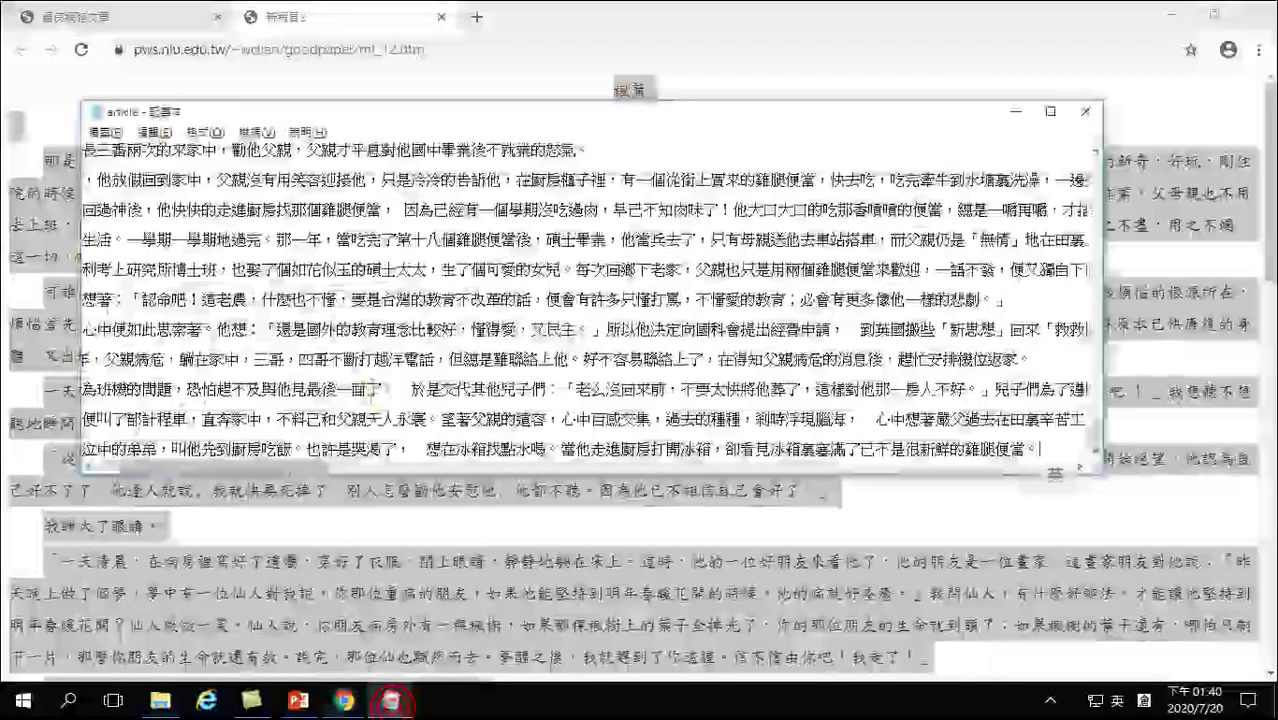
pyautogui.hotkey('ctrl', 'v')
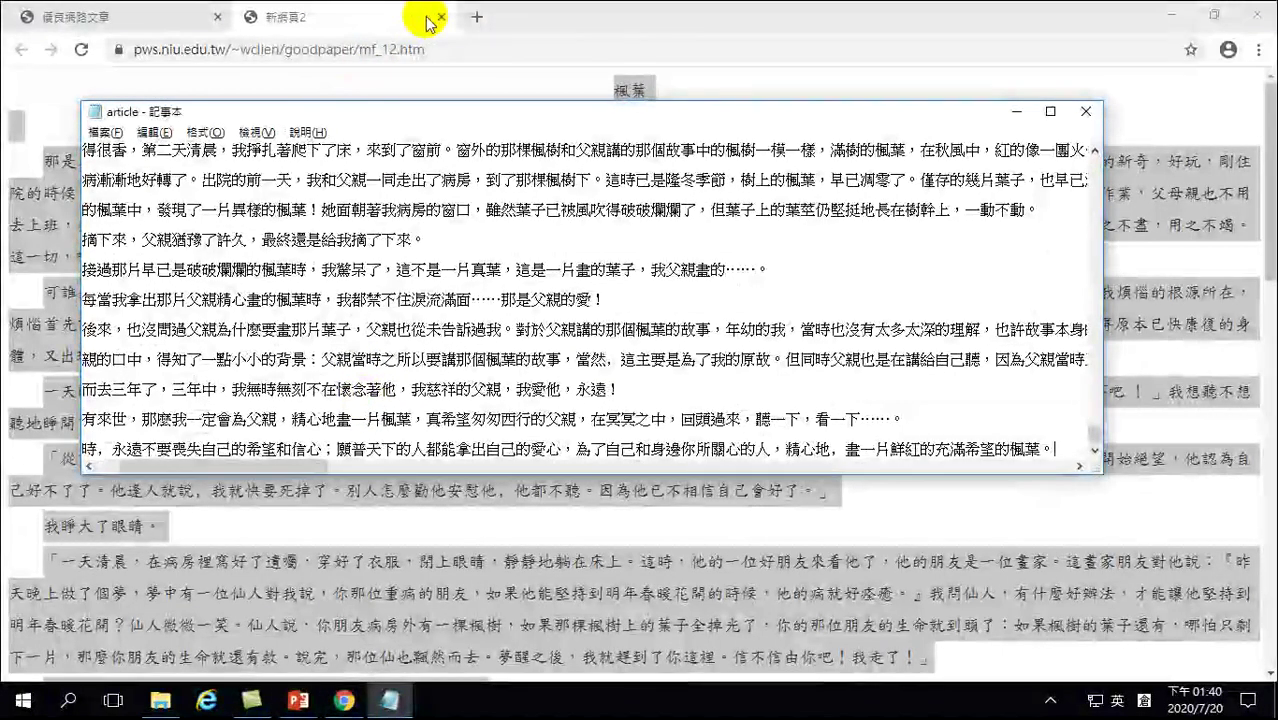
pyautogui.click(441, 17)
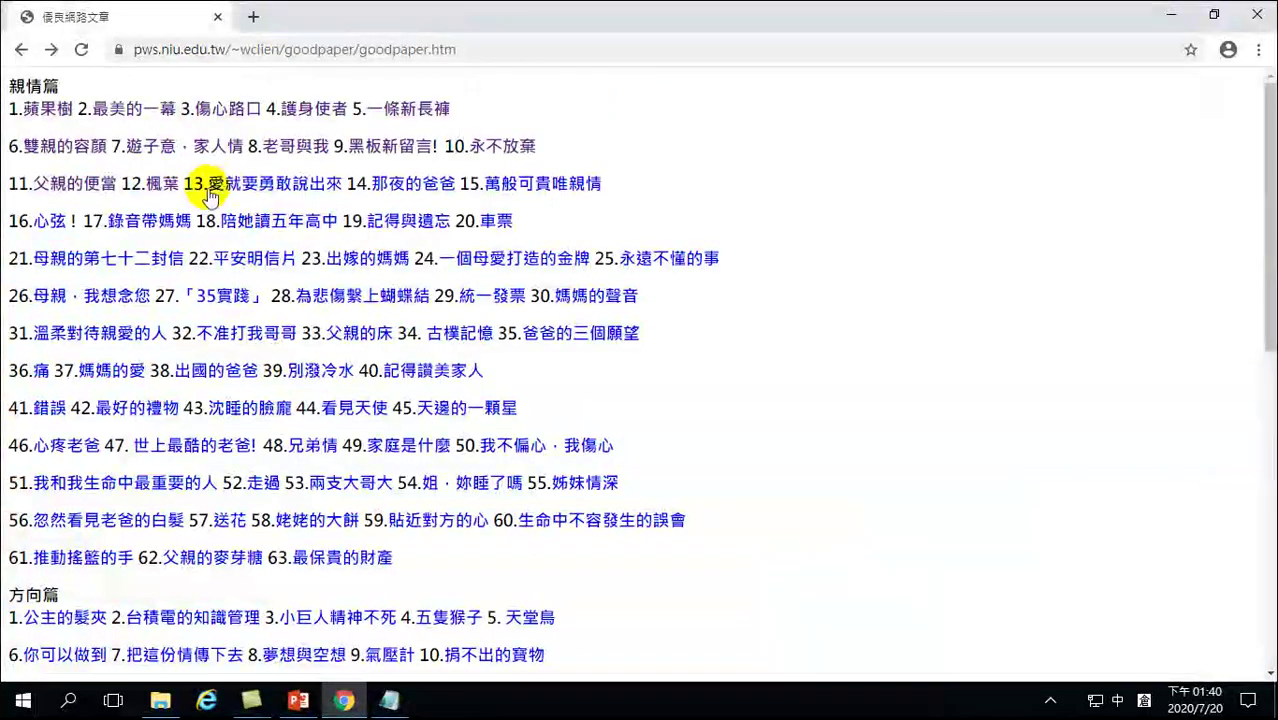
# - Append the 愛就要勇敢說出來 article text to the article file
pyautogui.click(250, 190)
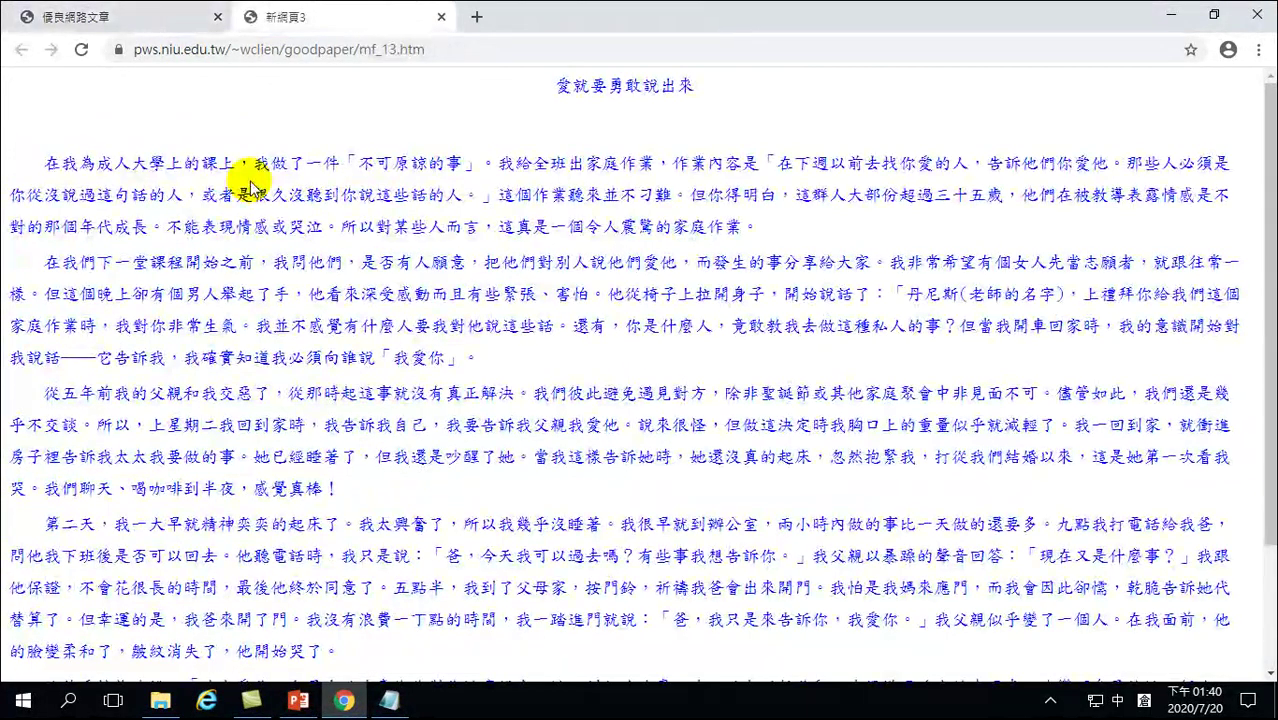
pyautogui.hotkey('ctrl', 'a')
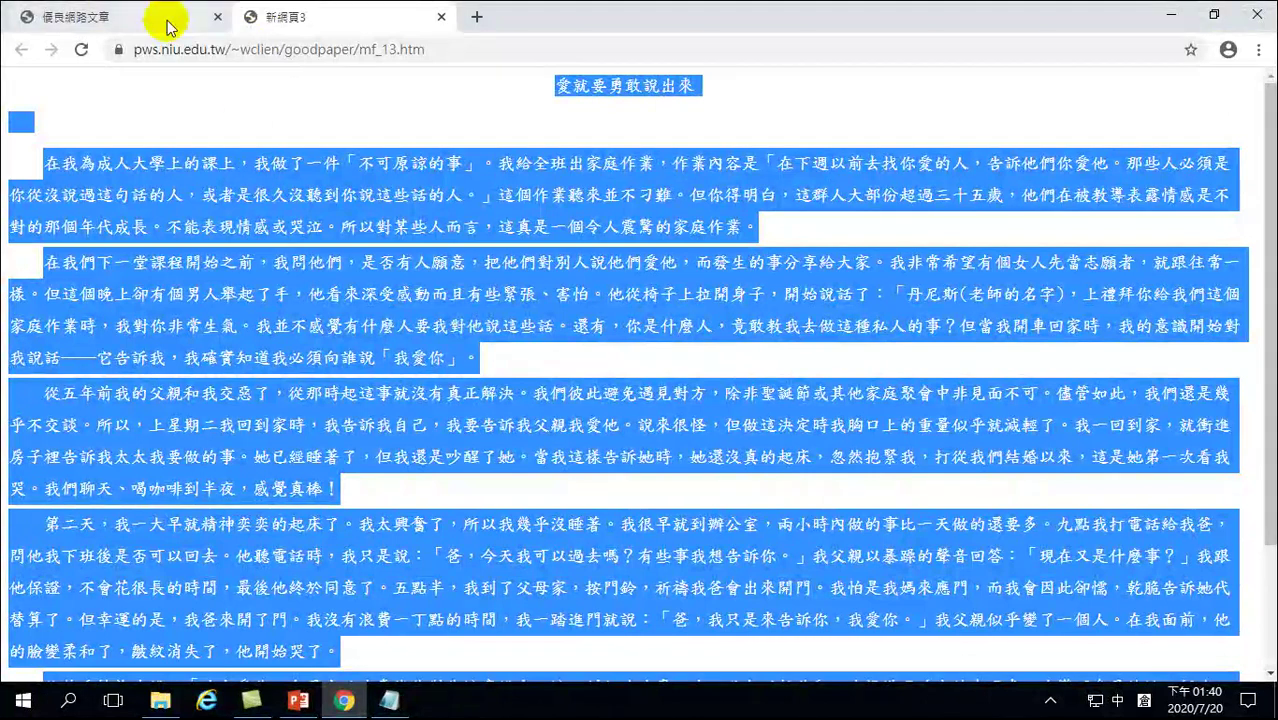
pyautogui.click(166, 22)
pyautogui.click(412, 700)
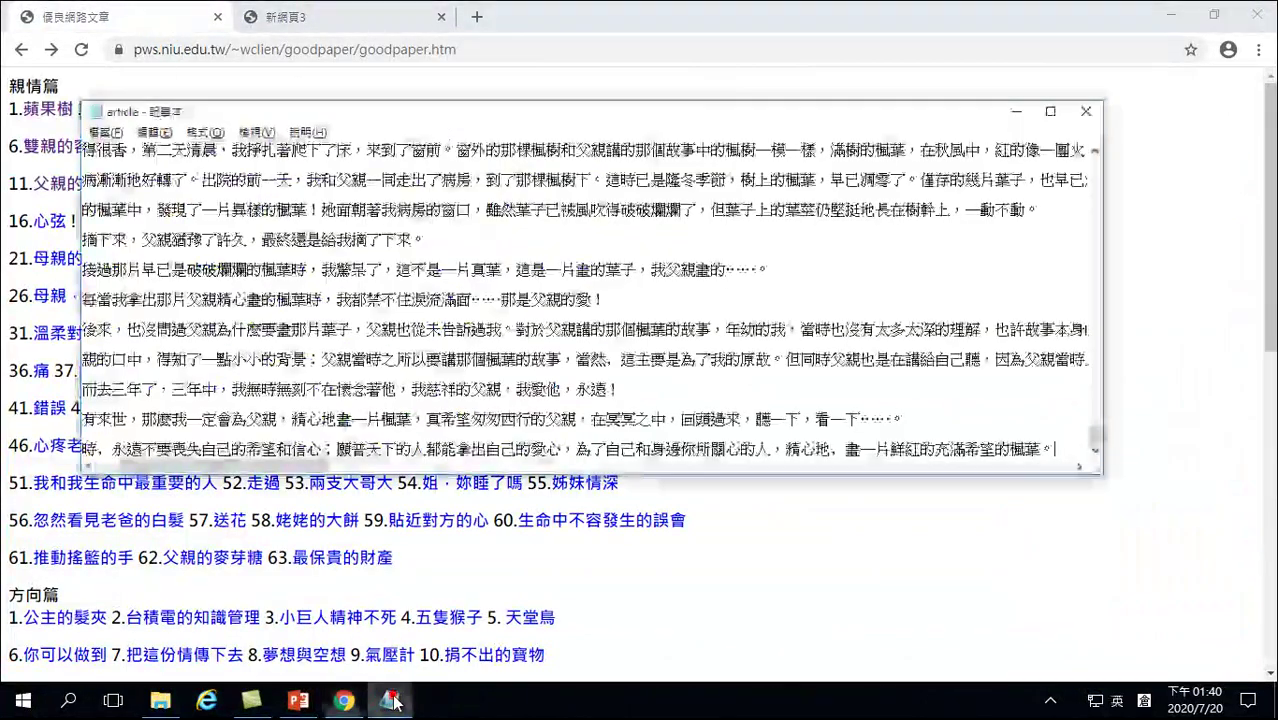
pyautogui.hotkey('ctrl', 'v')
pyautogui.click(437, 17)
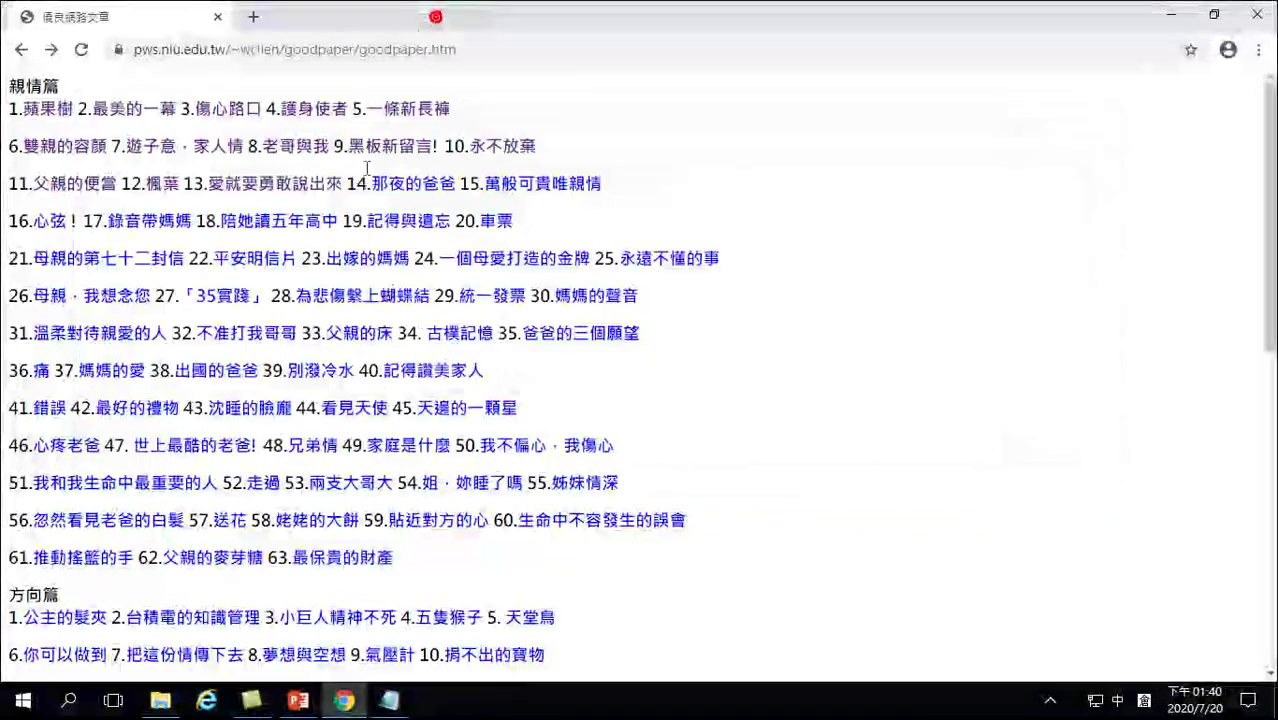
# - Append the 那夜的爸爸 and 萬般可貴唯親情 article texts to the article file
pyautogui.click(386, 186)
pyautogui.hotkey('ctrl', 'a')
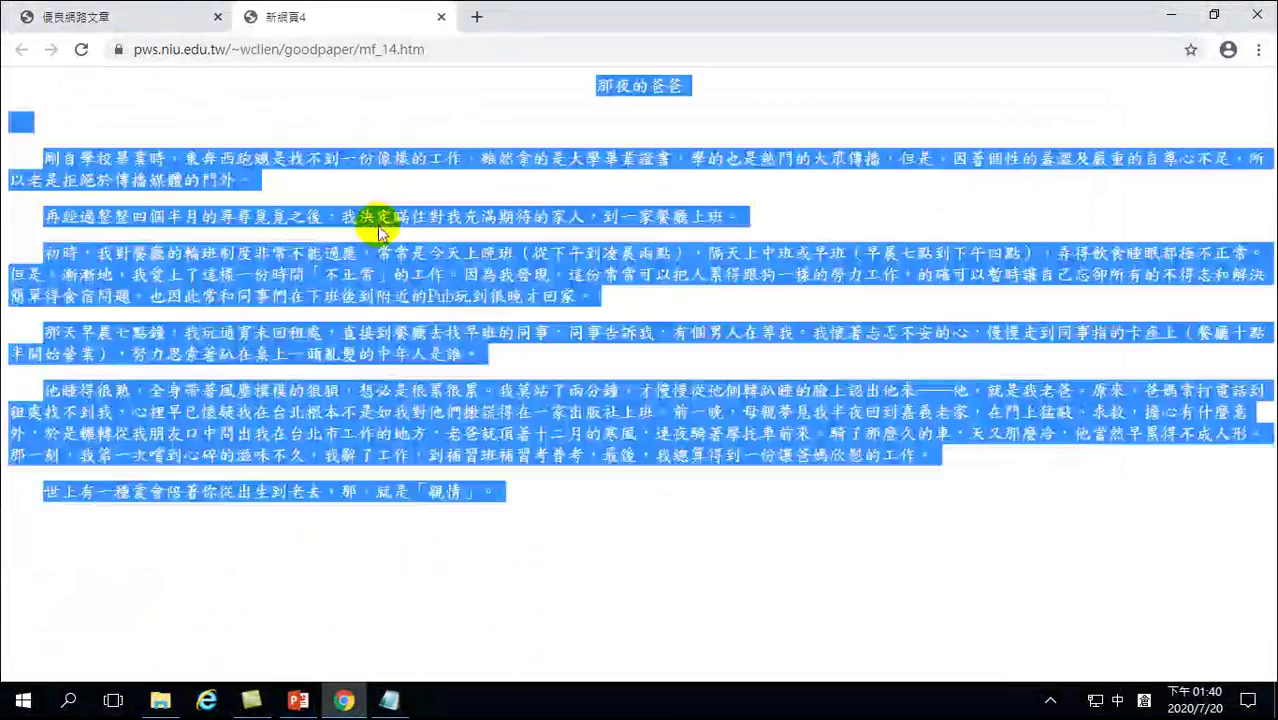
pyautogui.click(385, 707)
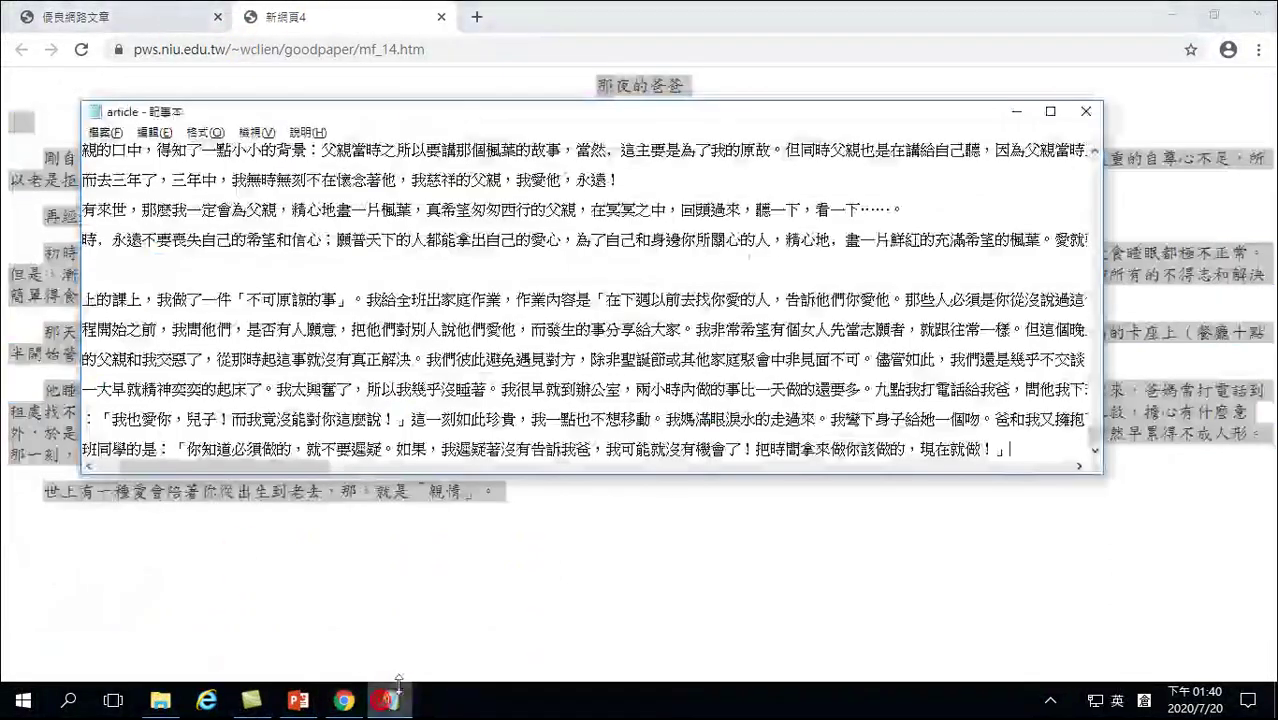
pyautogui.hotkey('ctrl', 'v')
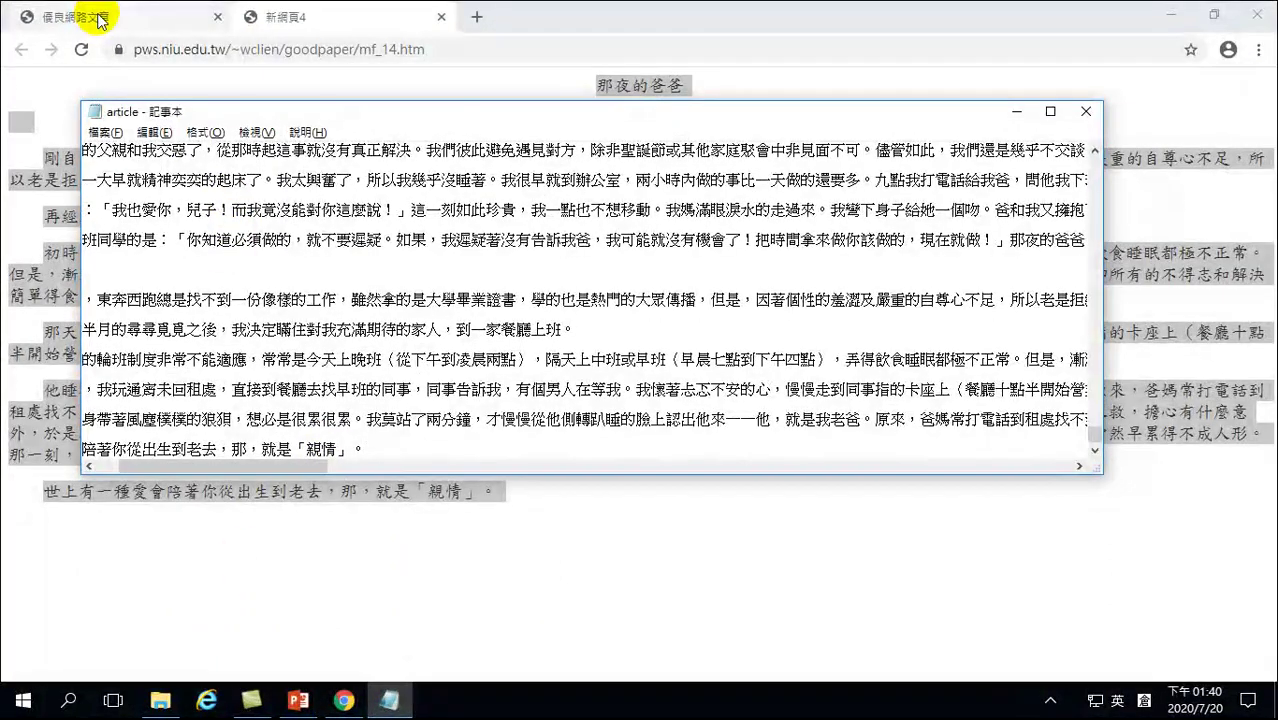
pyautogui.click(100, 18)
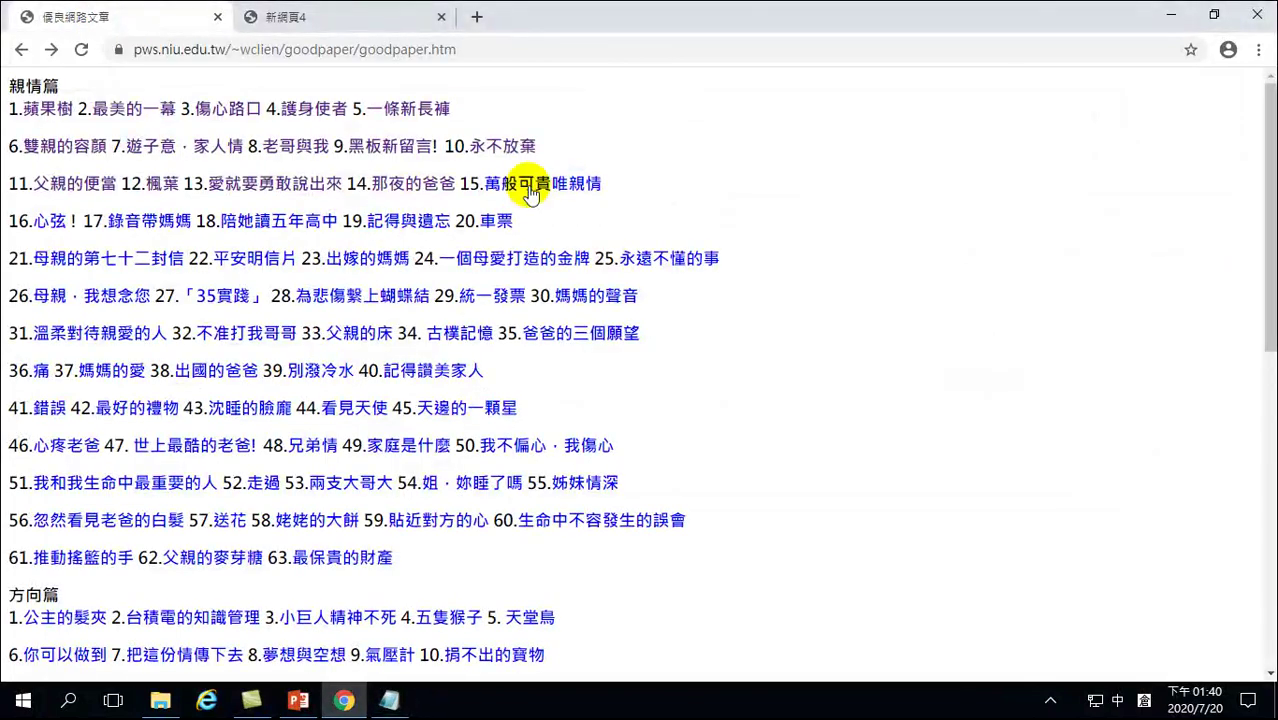
pyautogui.click(530, 193)
pyautogui.hotkey('ctrl', 'a')
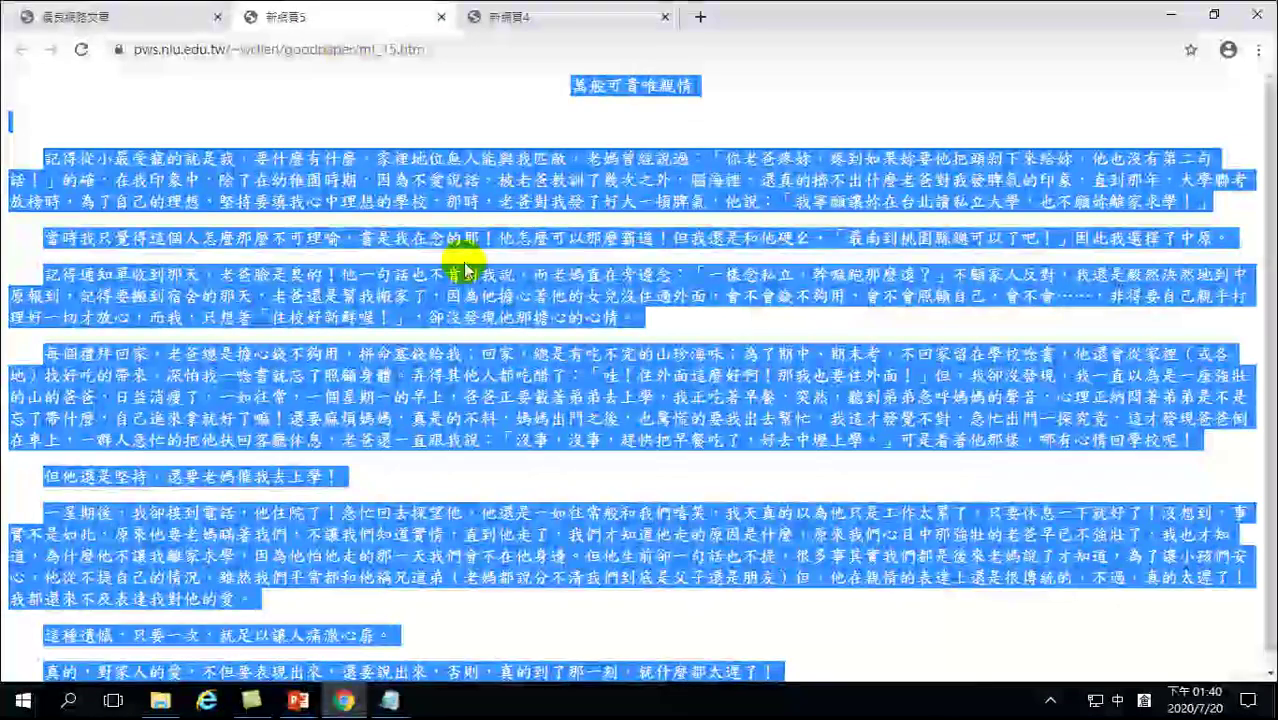
pyautogui.click(385, 703)
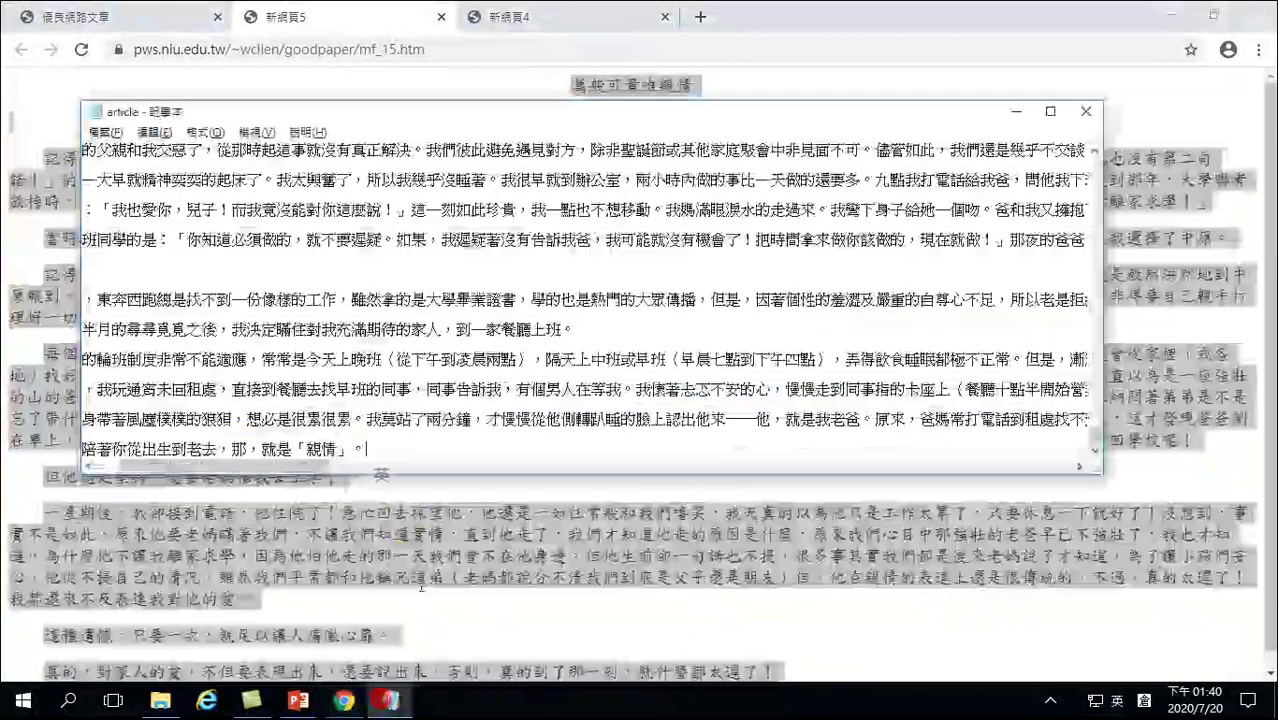
pyautogui.hotkey('ctrl', 'v')
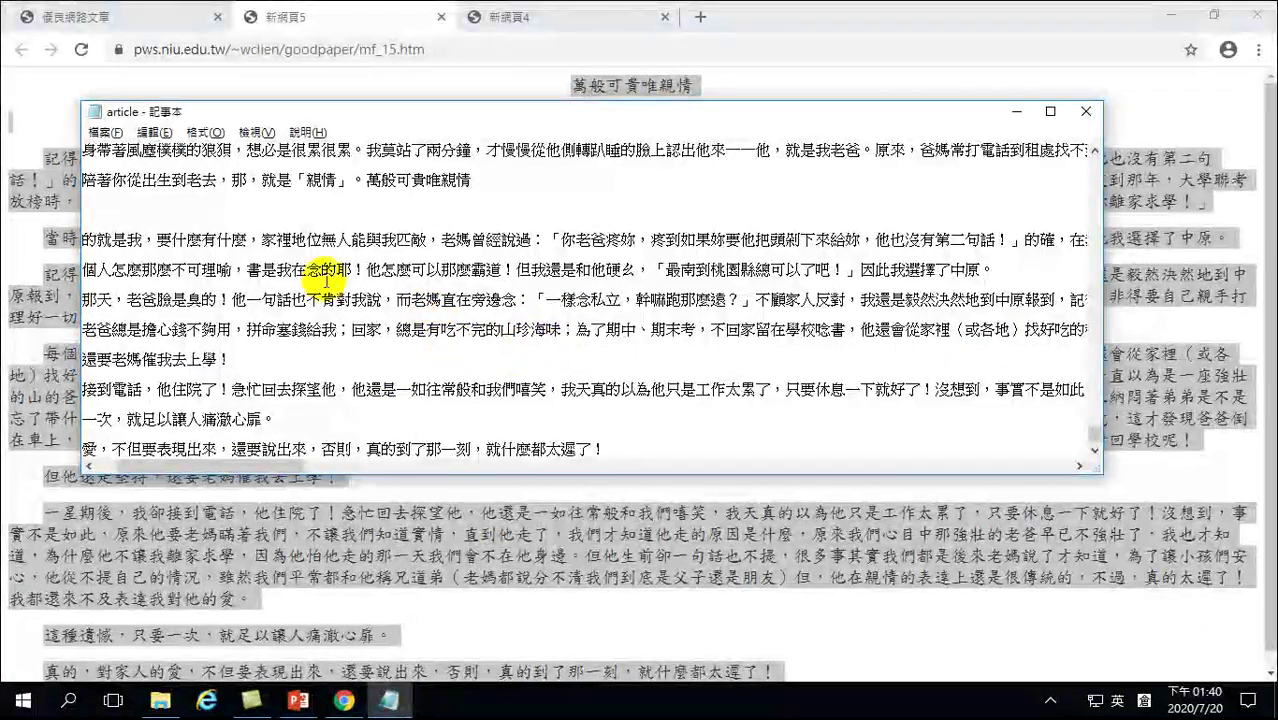
# - Close the 那夜的爸爸 and 萬般可貴唯親情 article tabs
pyautogui.click(616, 22)
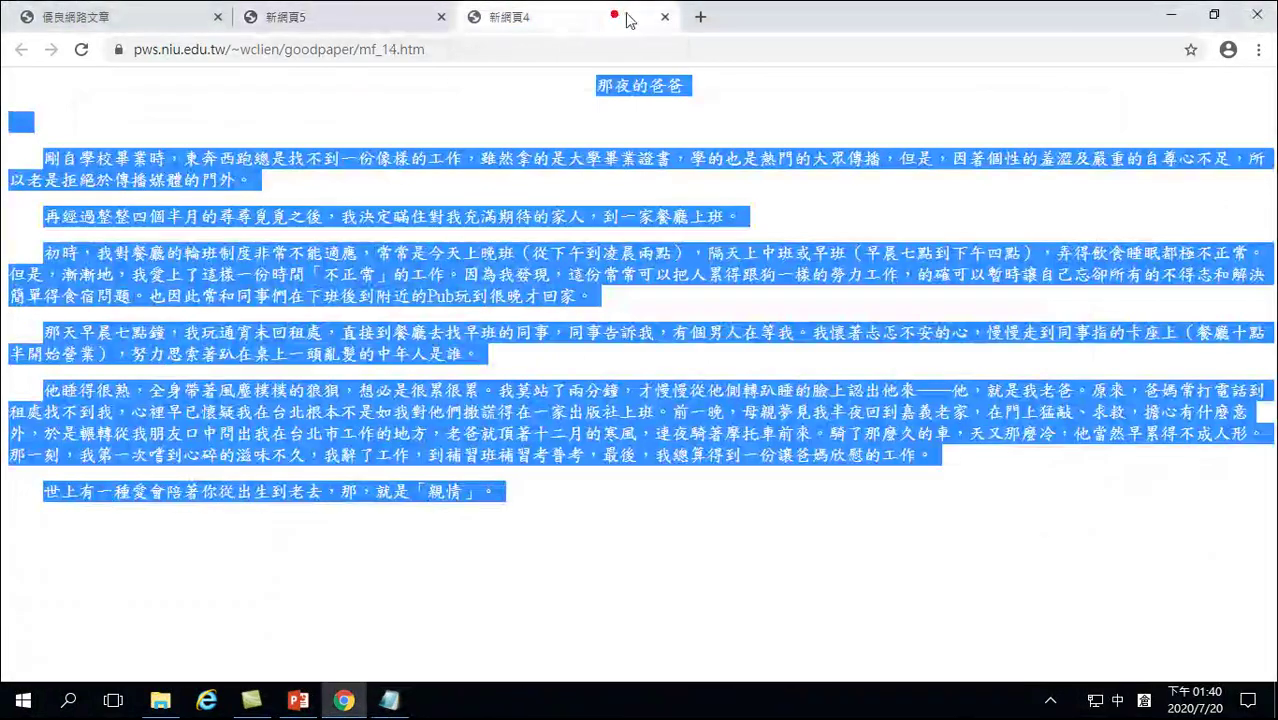
pyautogui.click(666, 18)
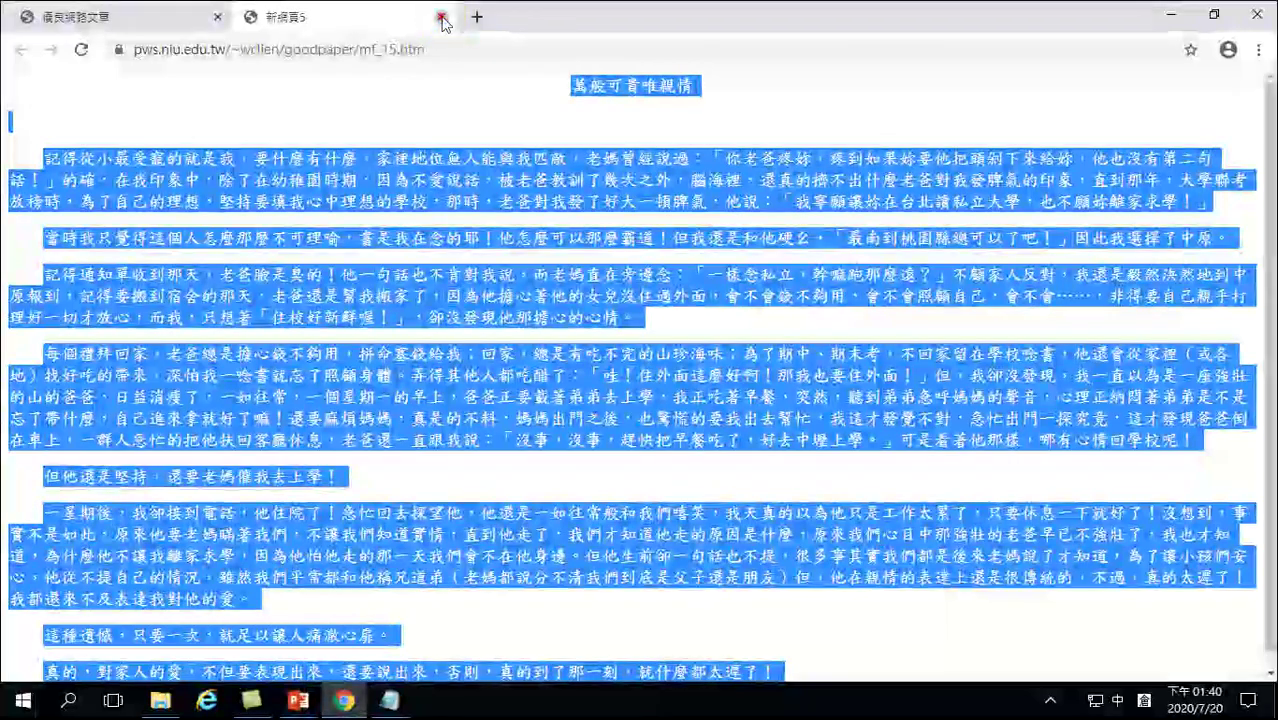
pyautogui.click(441, 17)
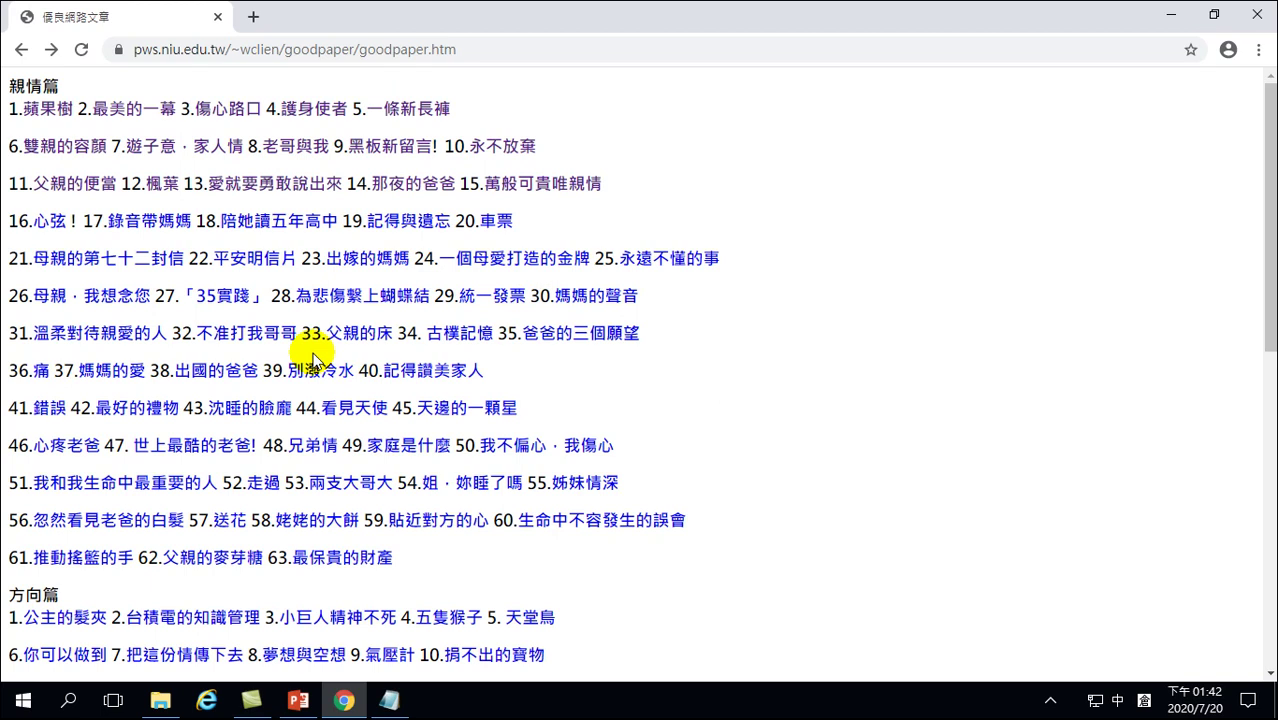
# - Save the article text file with File > Save and close Notepad
pyautogui.click(1173, 13)
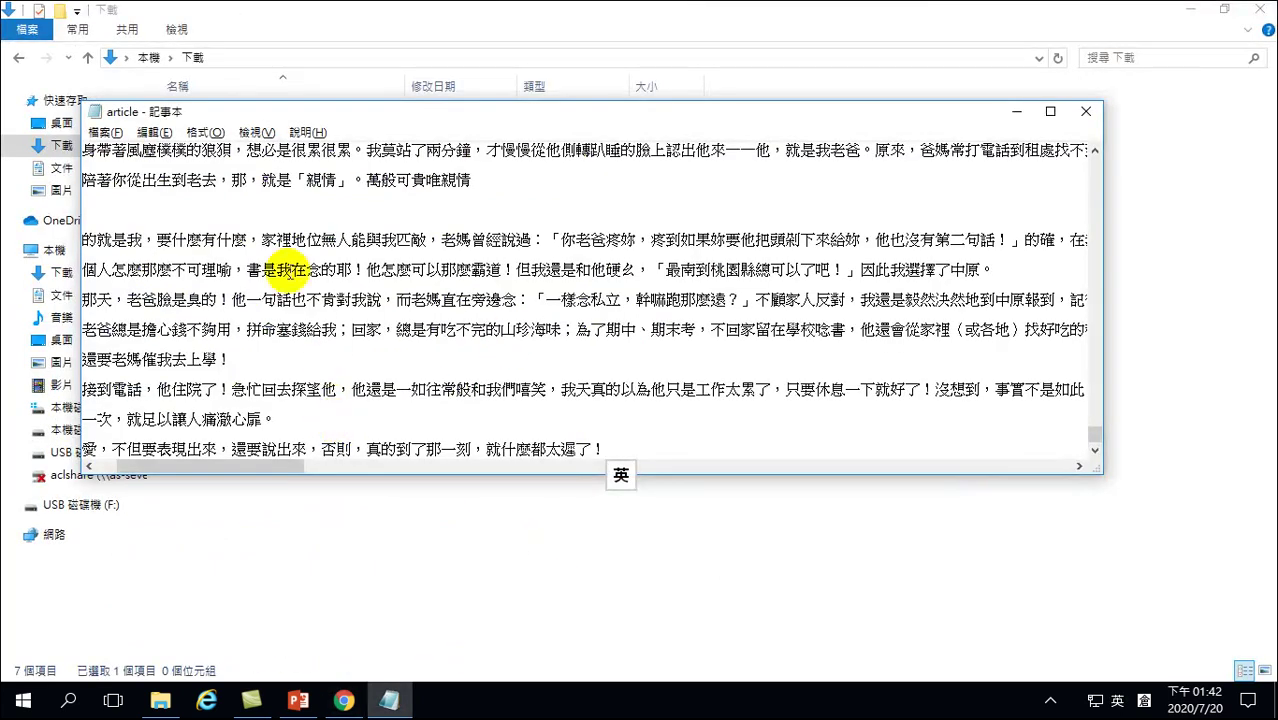
pyautogui.click(103, 134)
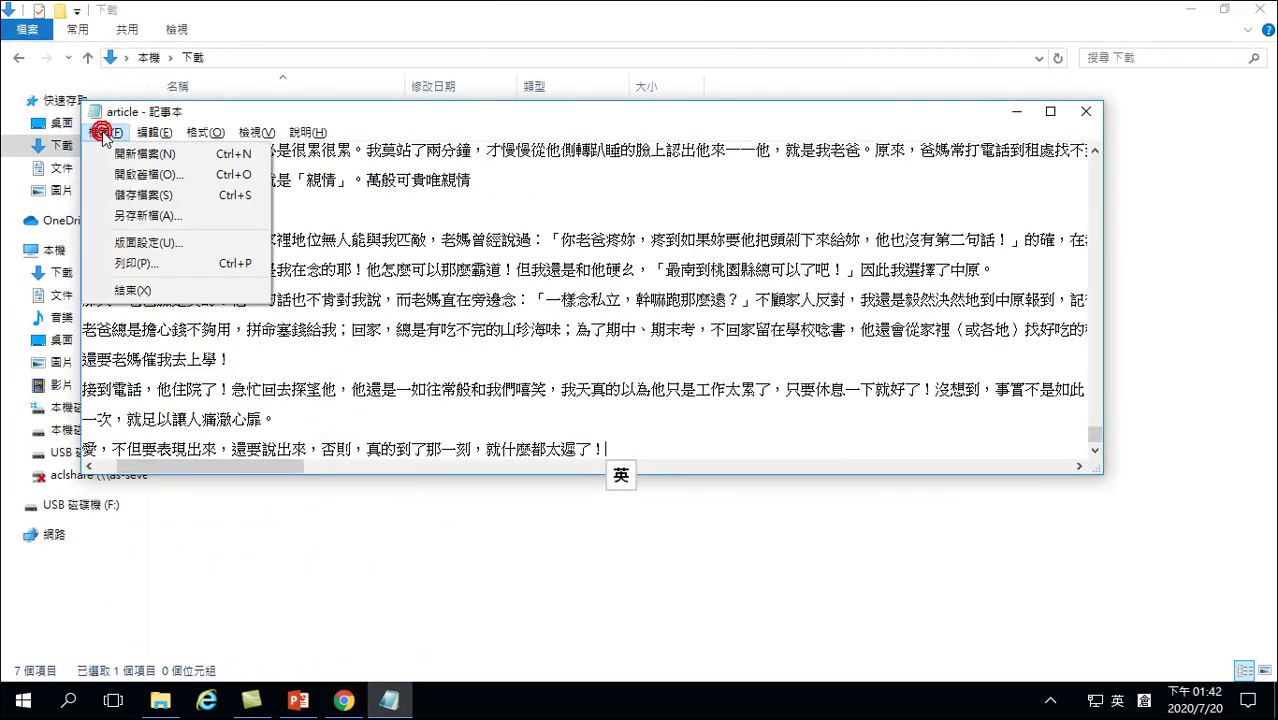
pyautogui.click(123, 195)
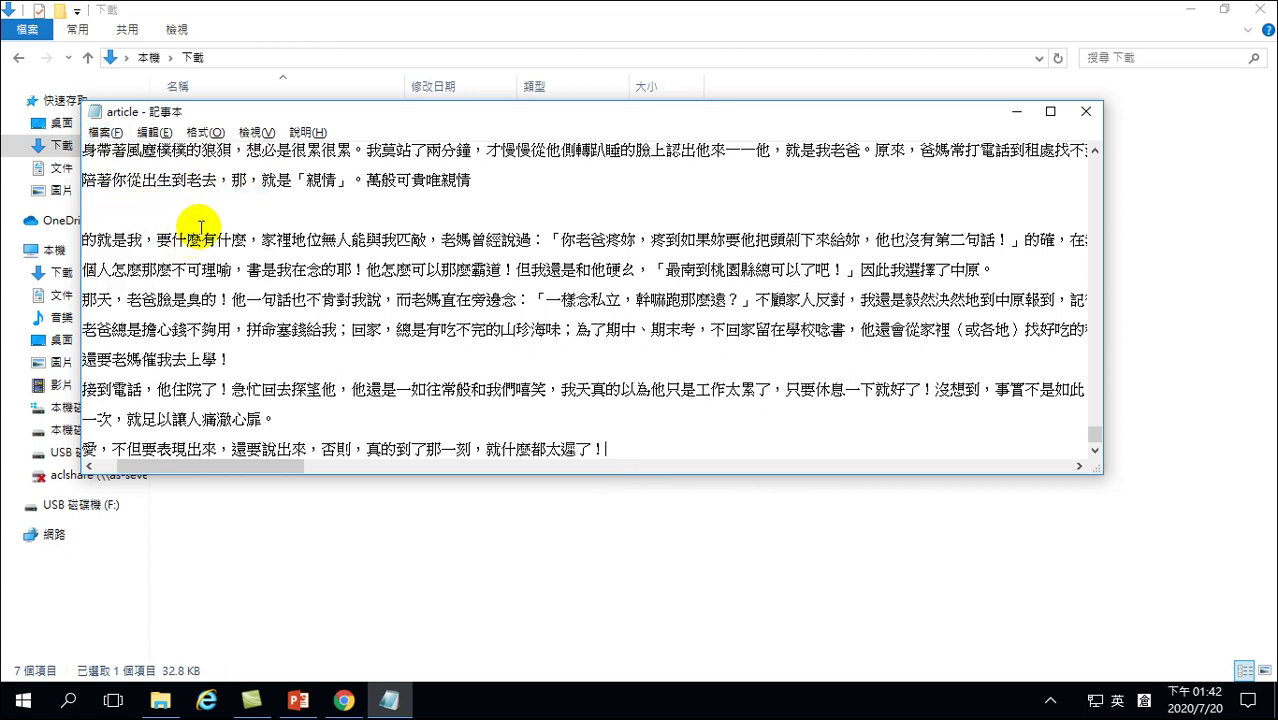
pyautogui.click(1085, 111)
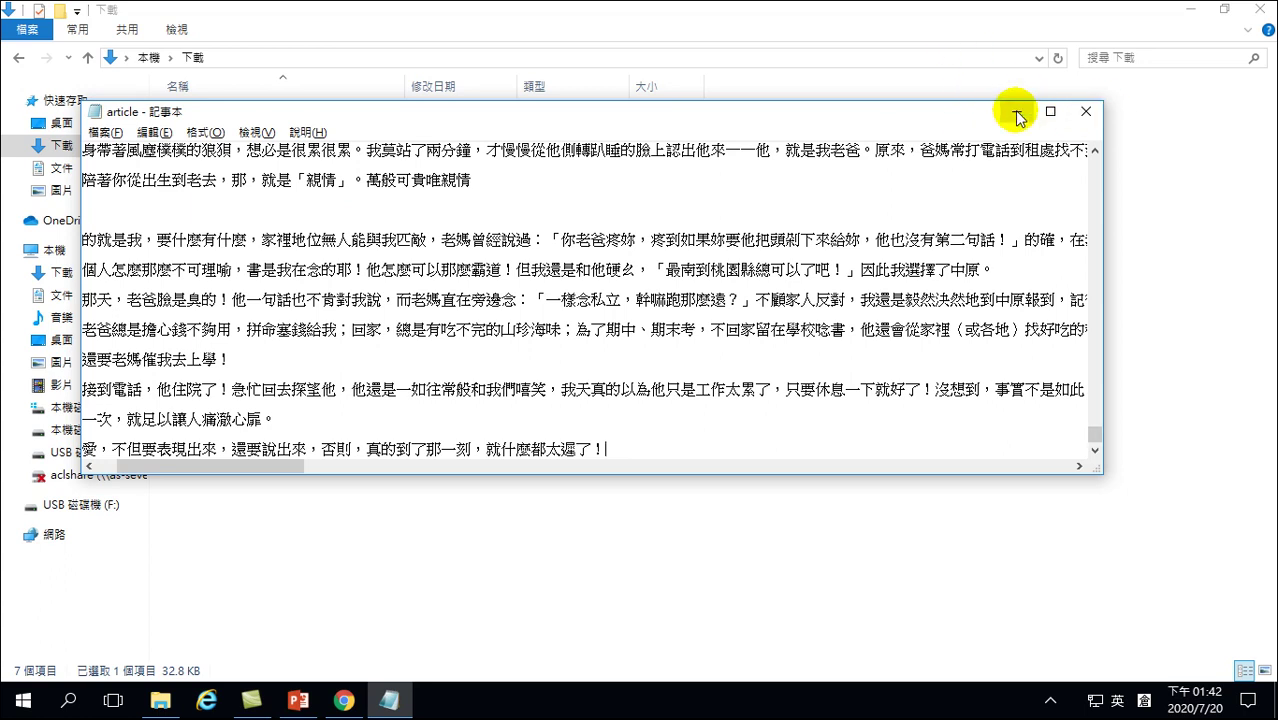
pyautogui.click(295, 380)
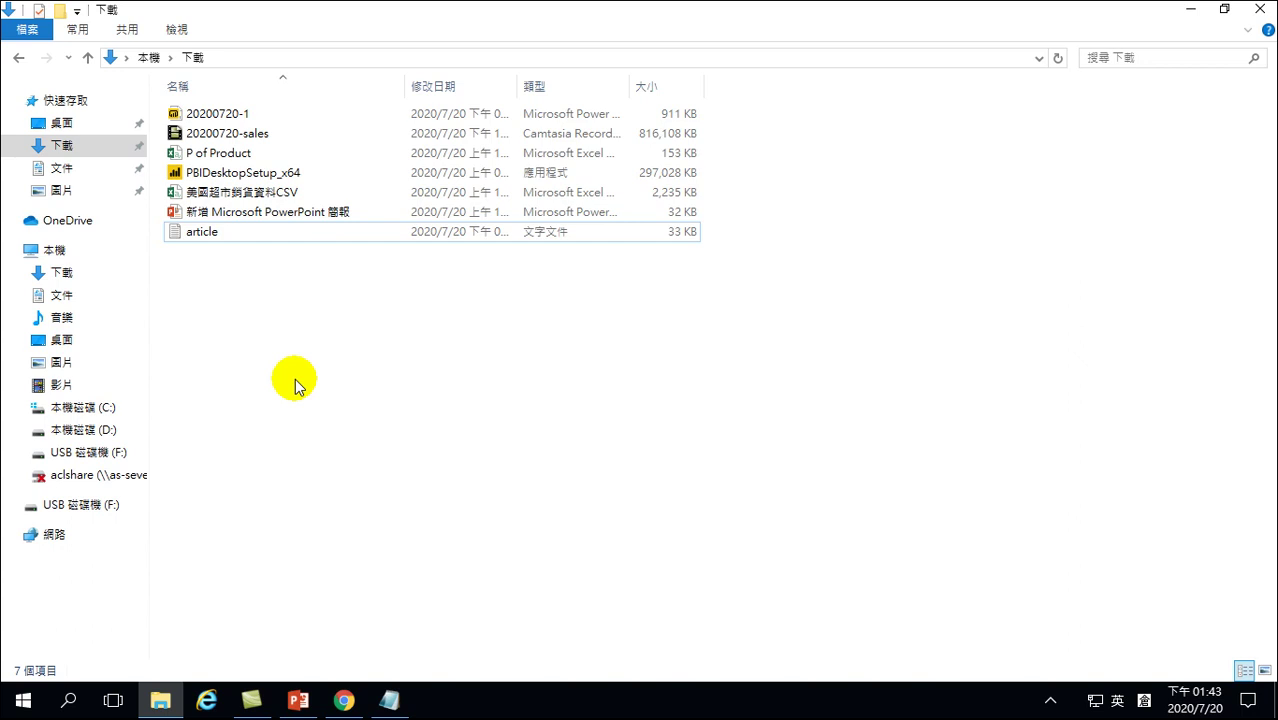
# - Select the 'article' file in Downloads, then return to Chrome's article list
pyautogui.click(197, 240)
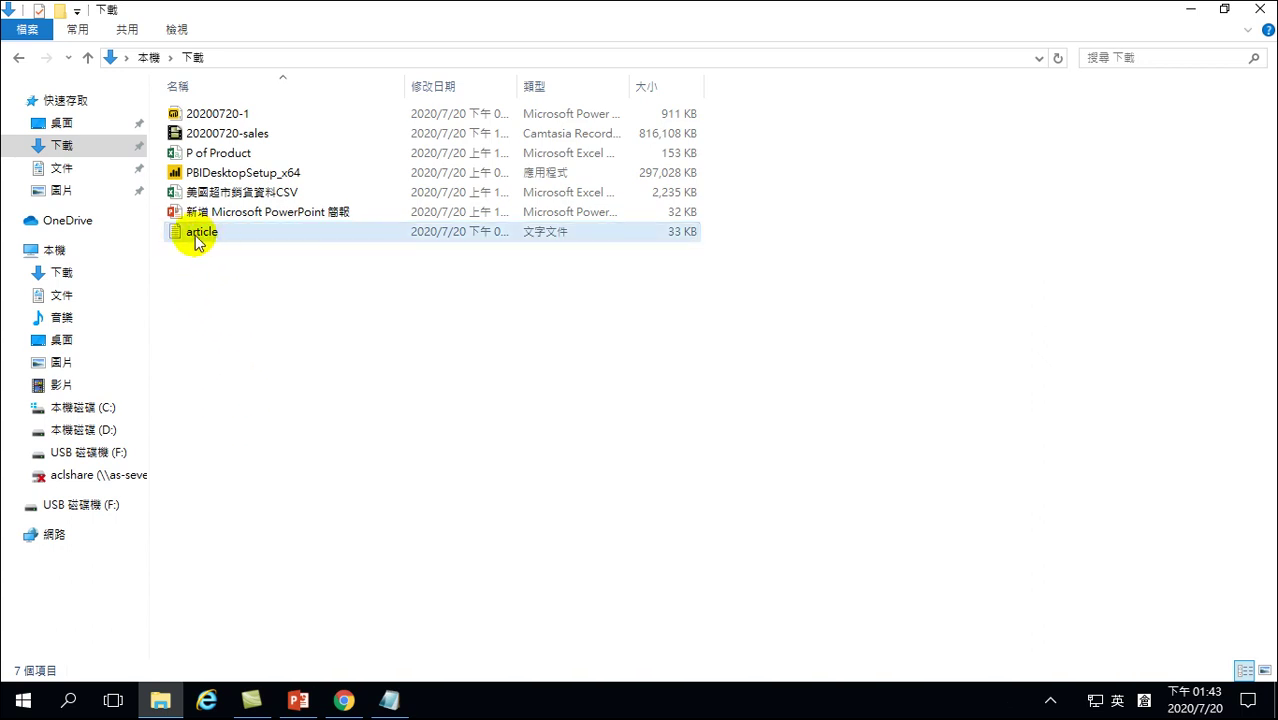
pyautogui.click(343, 700)
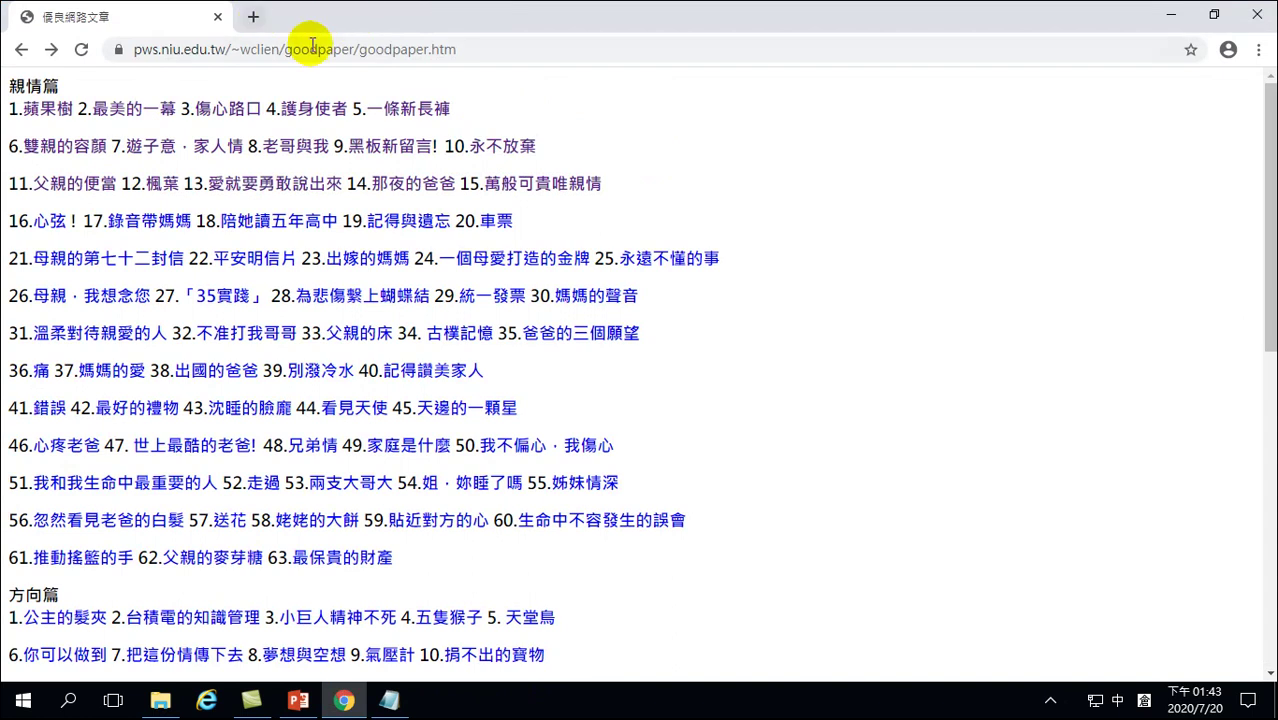
pyautogui.click(253, 16)
pyautogui.click(257, 45)
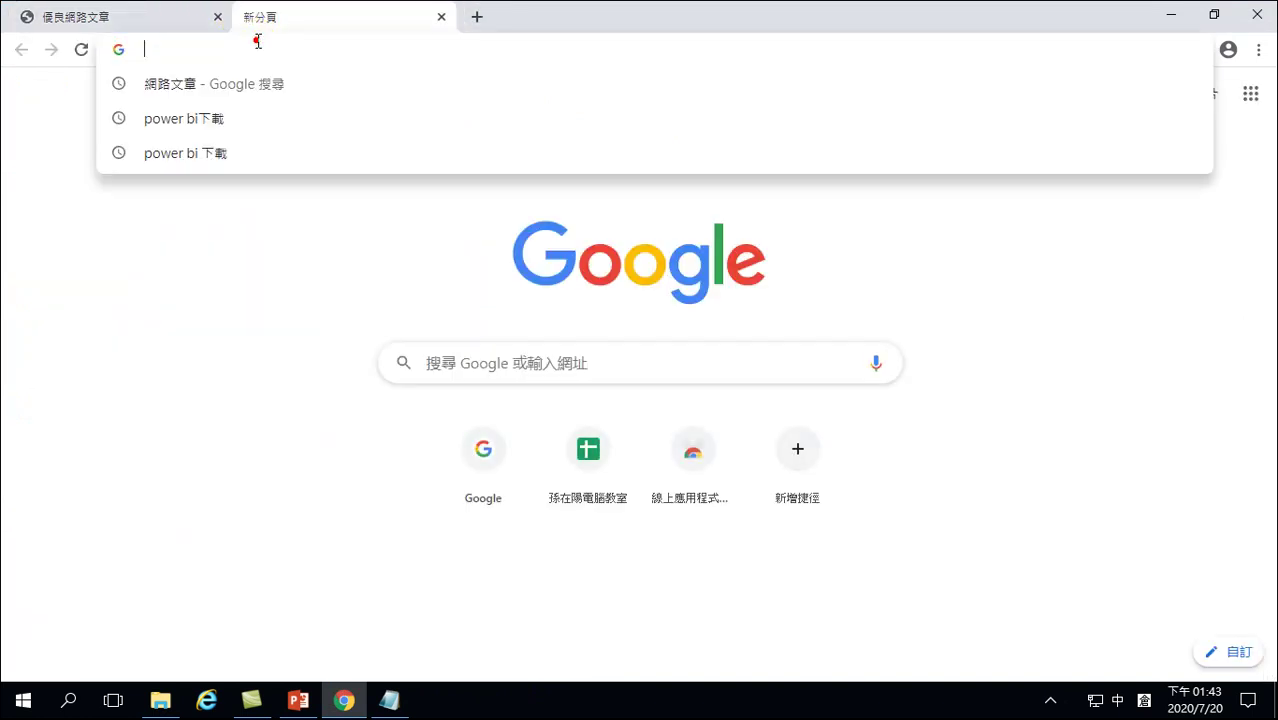
pyautogui.write('田')
pyautogui.press('Escape')
pyautogui.press('shift')
pyautogui.write('www.goog')
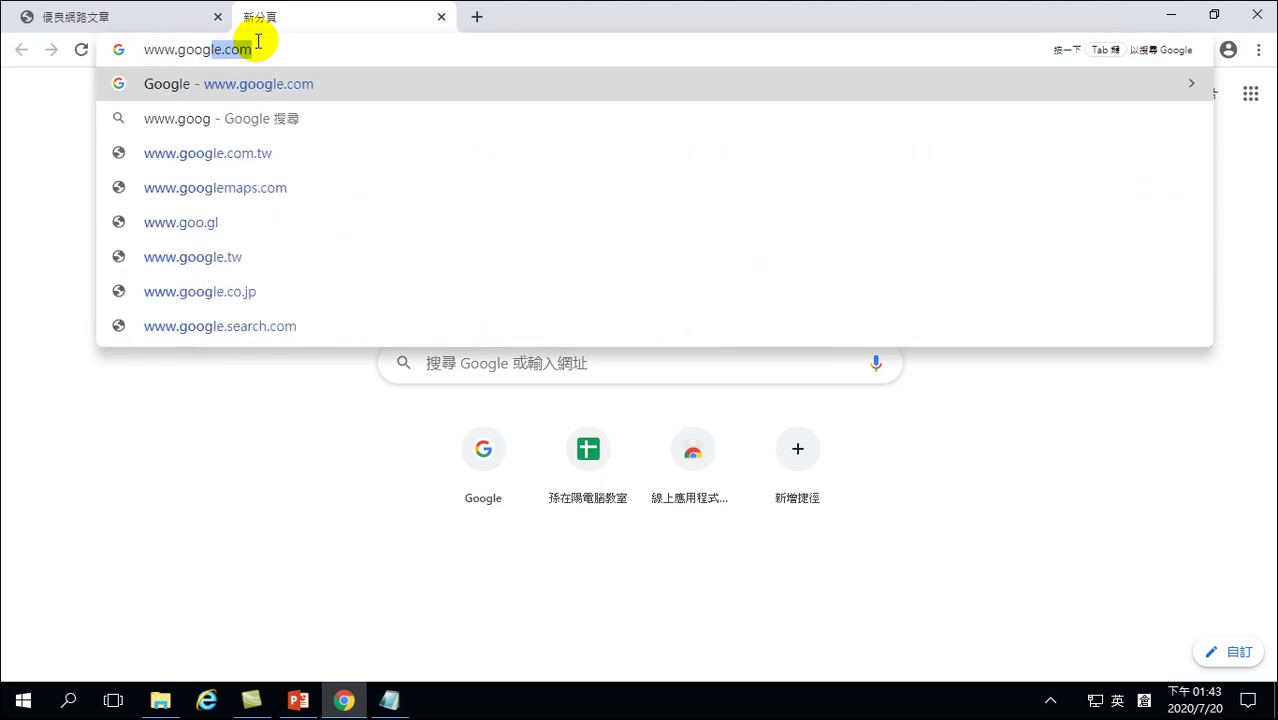
pyautogui.press('Return')
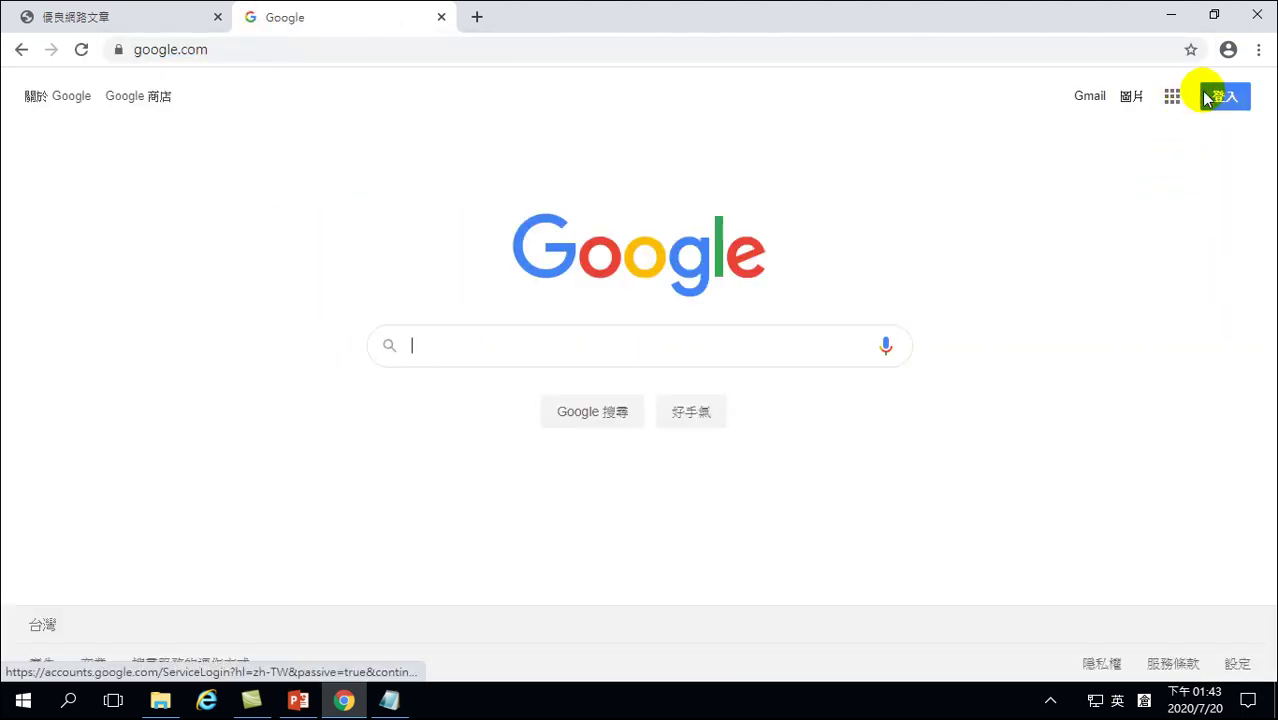
# - Sign in to the Google account by entering its password
pyautogui.click(1205, 97)
pyautogui.click(535, 307)
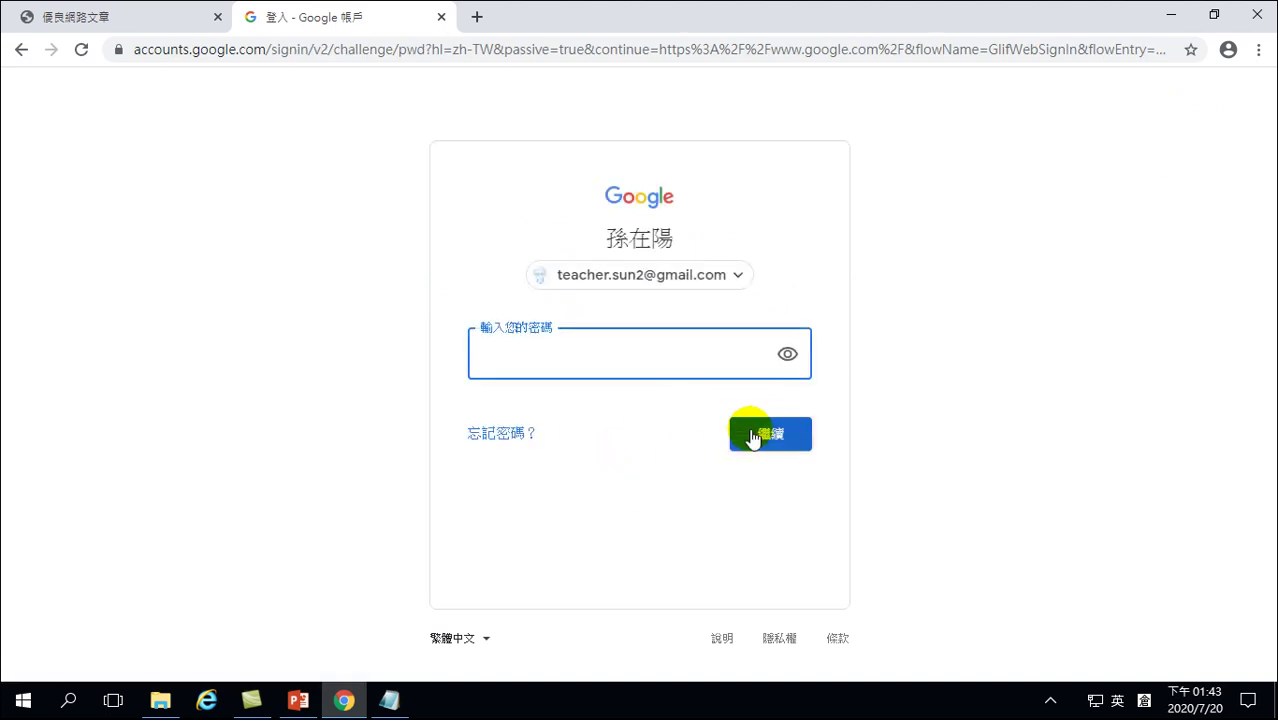
pyautogui.write('••••••••')
pyautogui.click(739, 440)
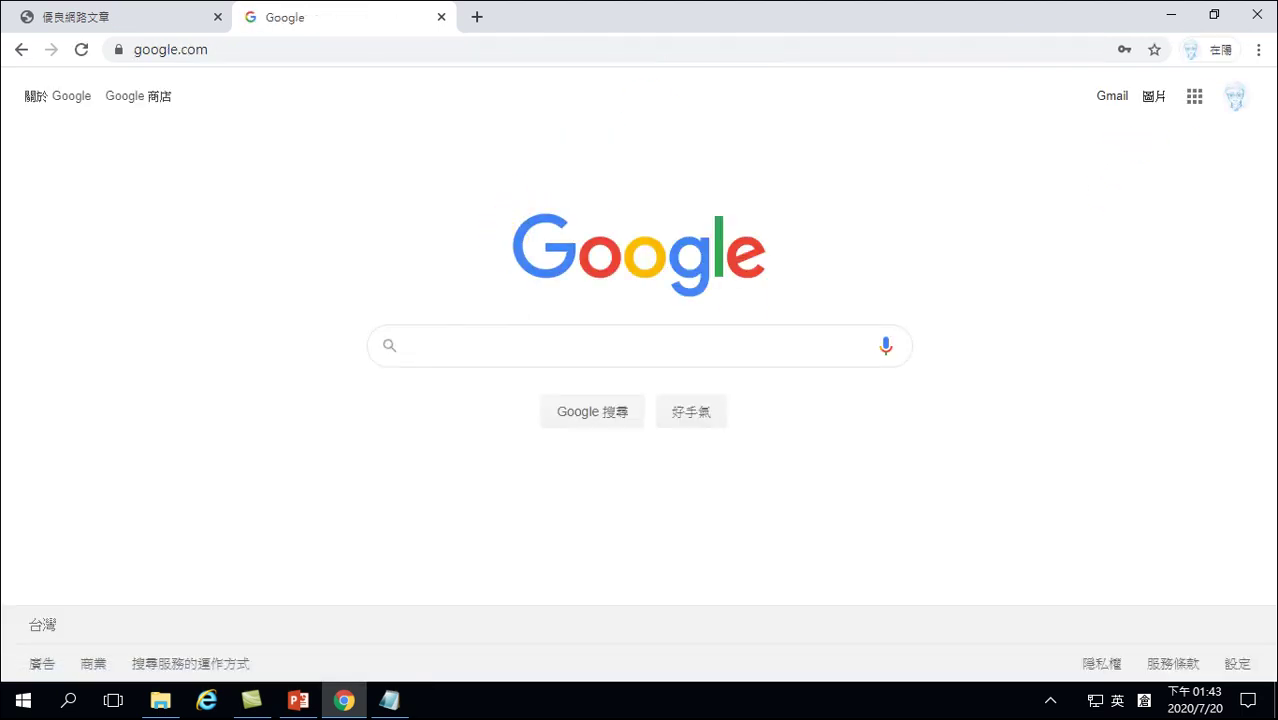
# - Open Google Drive and go to 講義與範例_2020 › 20200720-產品獲利模組與文字探勘模組 › 範例
pyautogui.click(1196, 98)
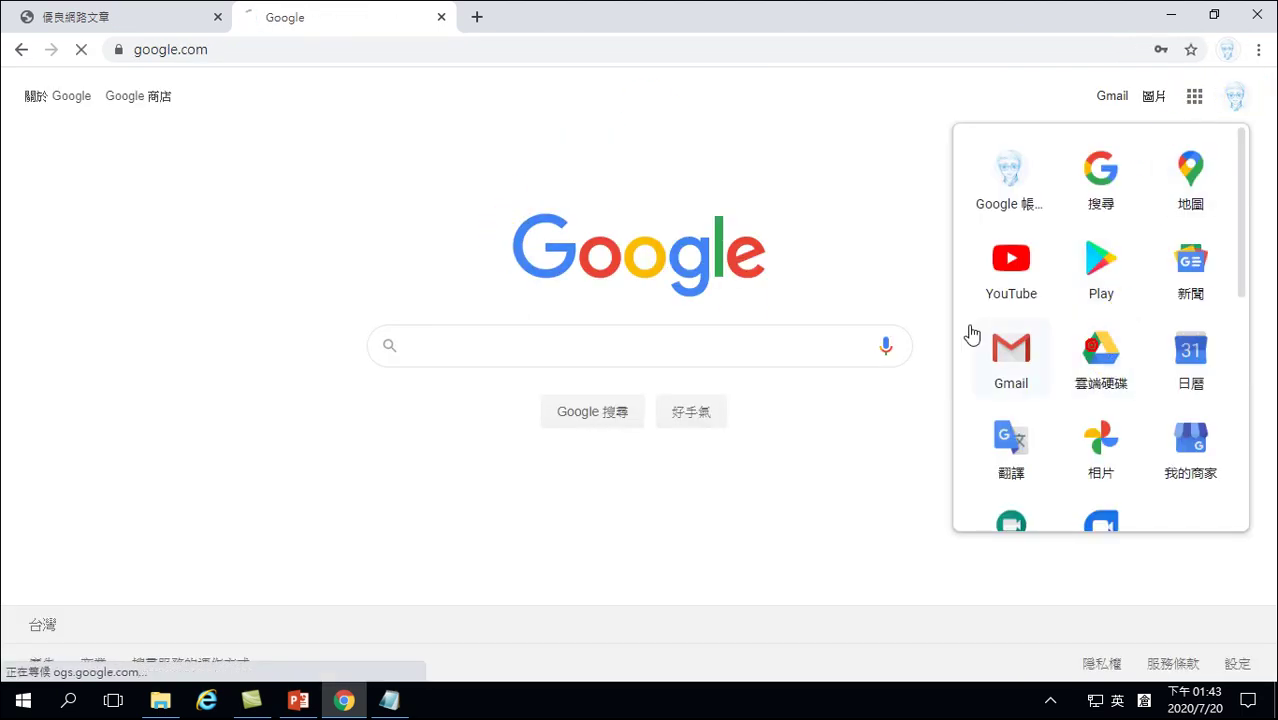
pyautogui.click(1101, 355)
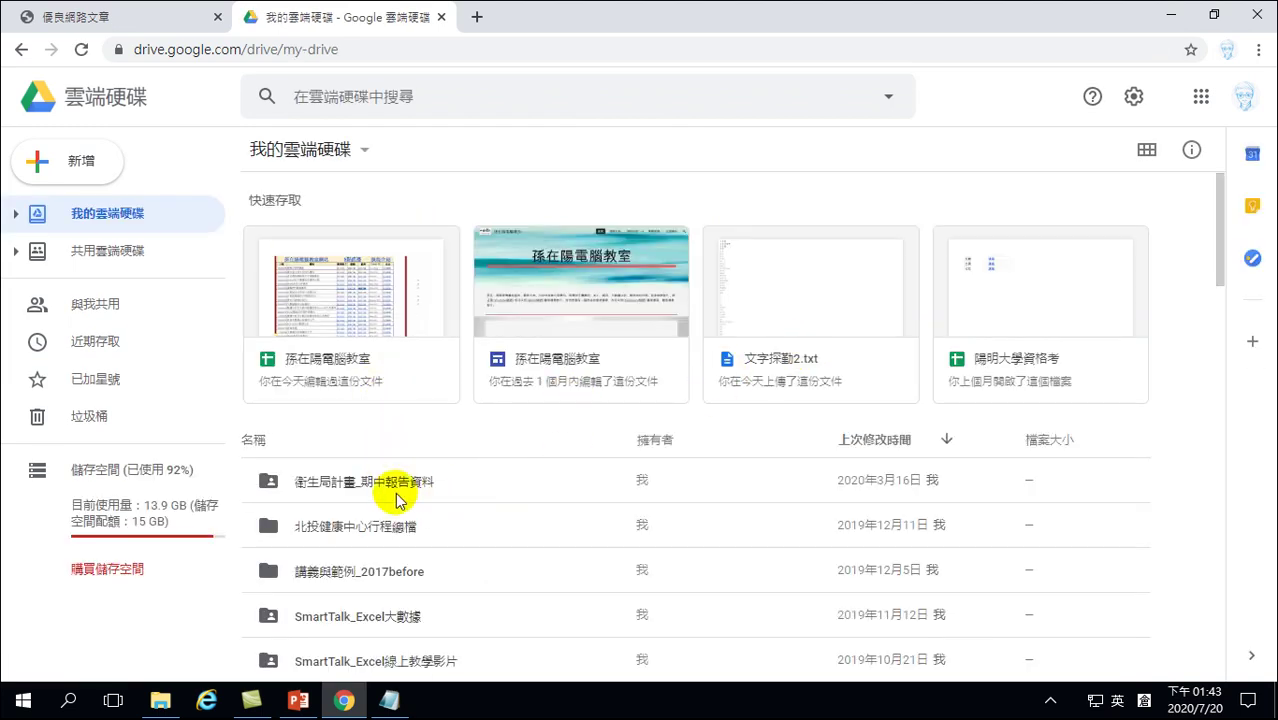
pyautogui.scroll(-2, 380, 505)
pyautogui.click(369, 519)
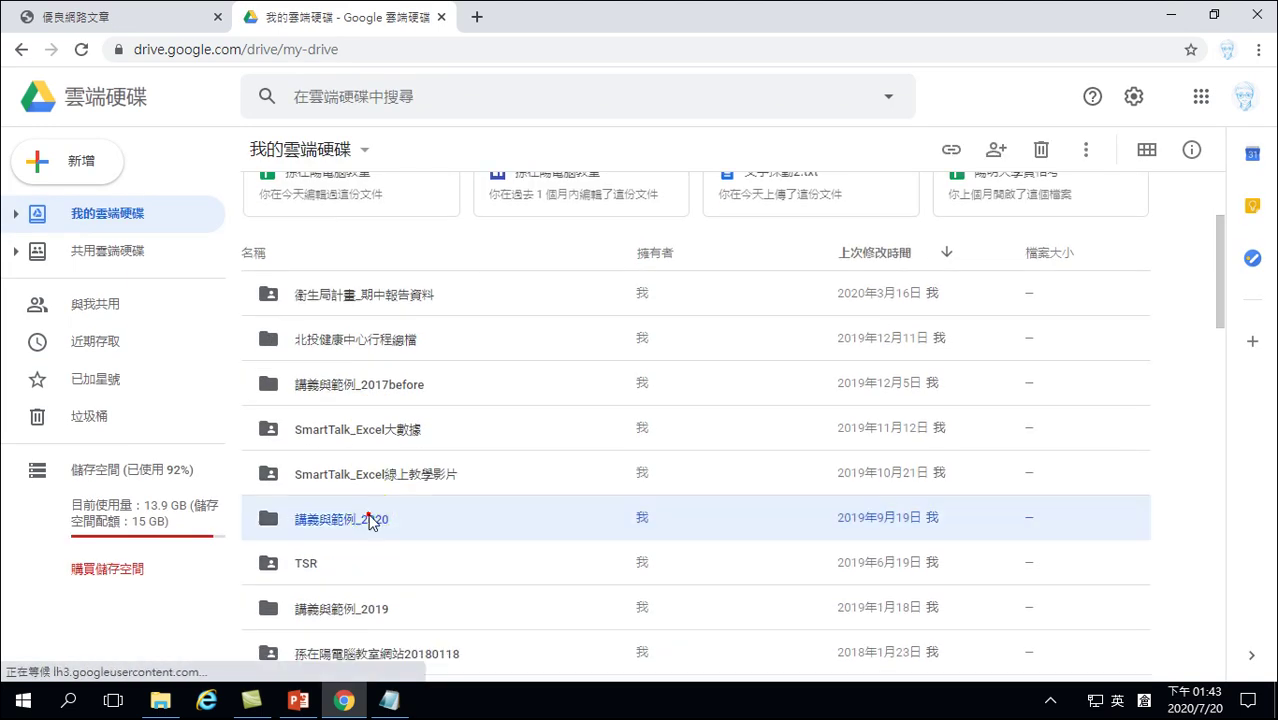
pyautogui.doubleClick(369, 519)
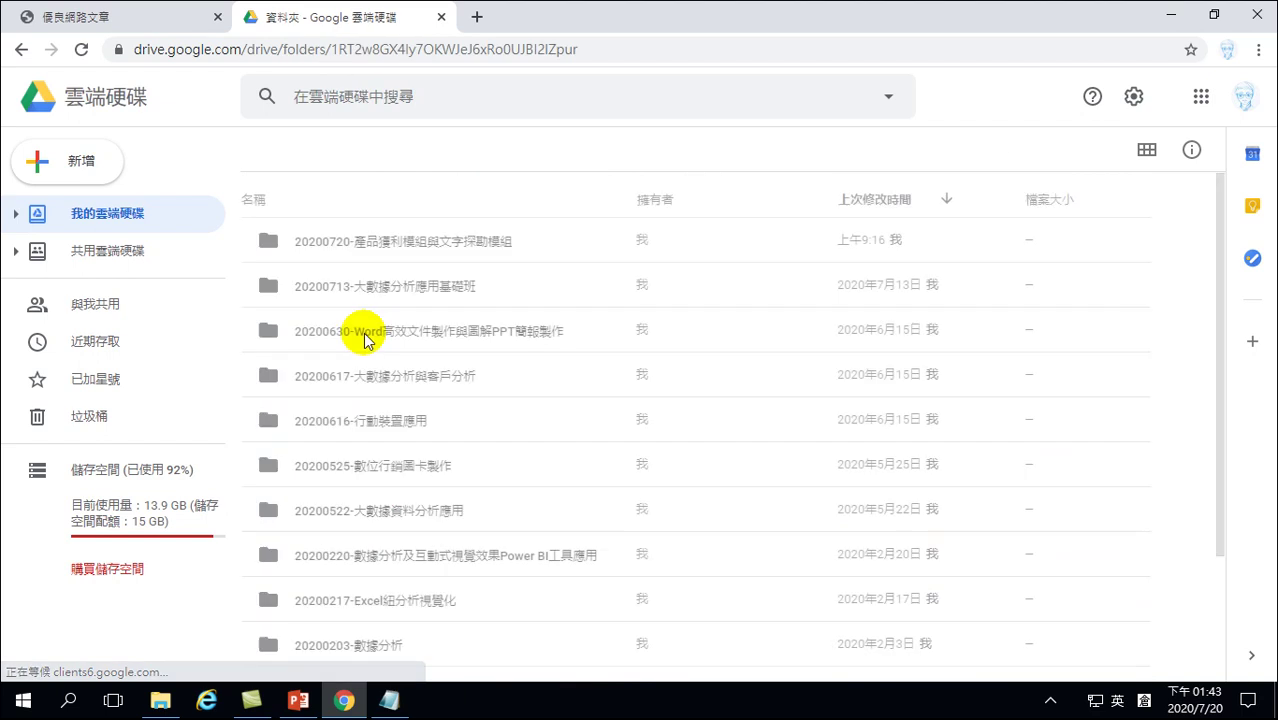
pyautogui.doubleClick(366, 241)
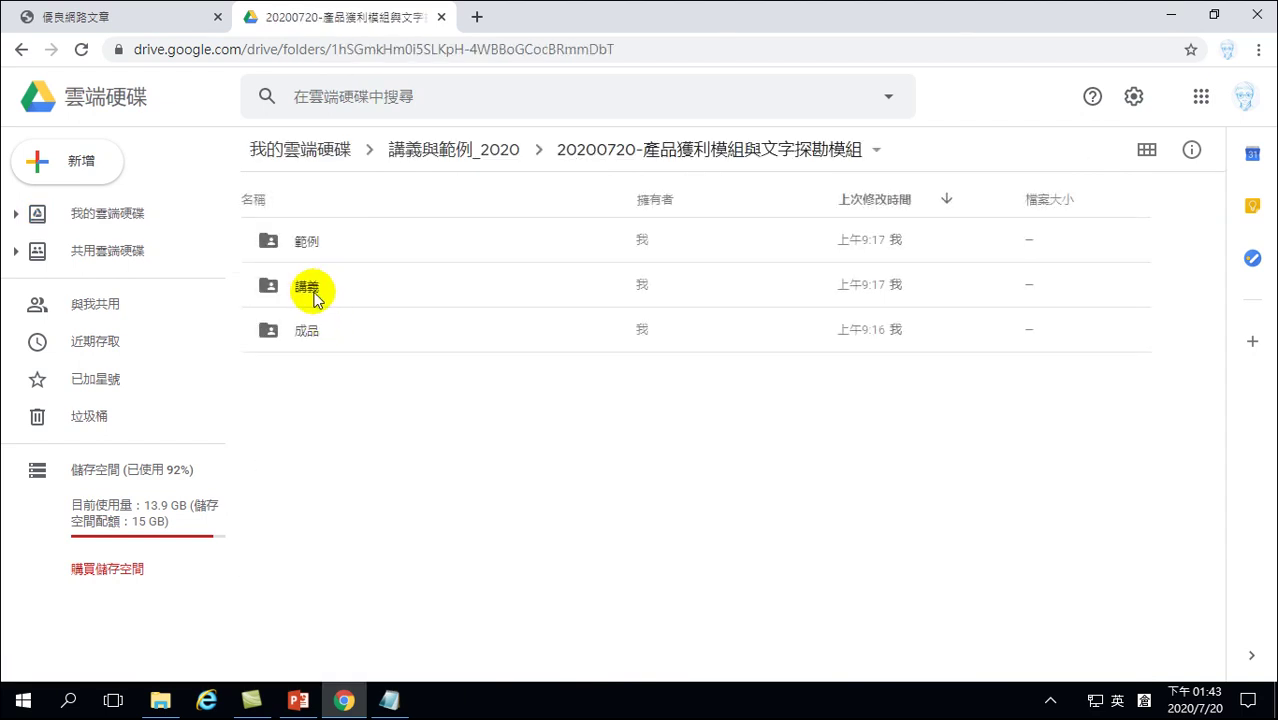
pyautogui.doubleClick(310, 241)
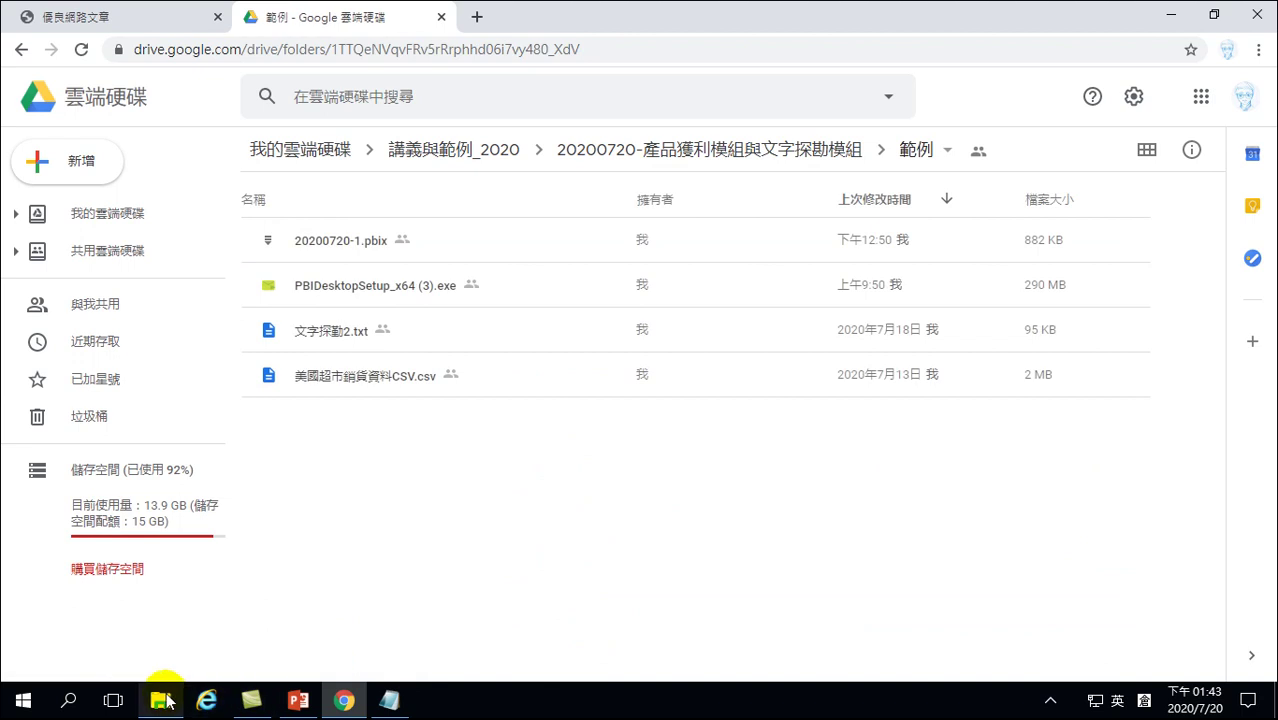
# - Rename 'article' to article1_15 and drag it into the Drive 範例 folder
pyautogui.click(160, 700)
pyautogui.moveTo(379, 12); pyautogui.dragTo(957, 78)
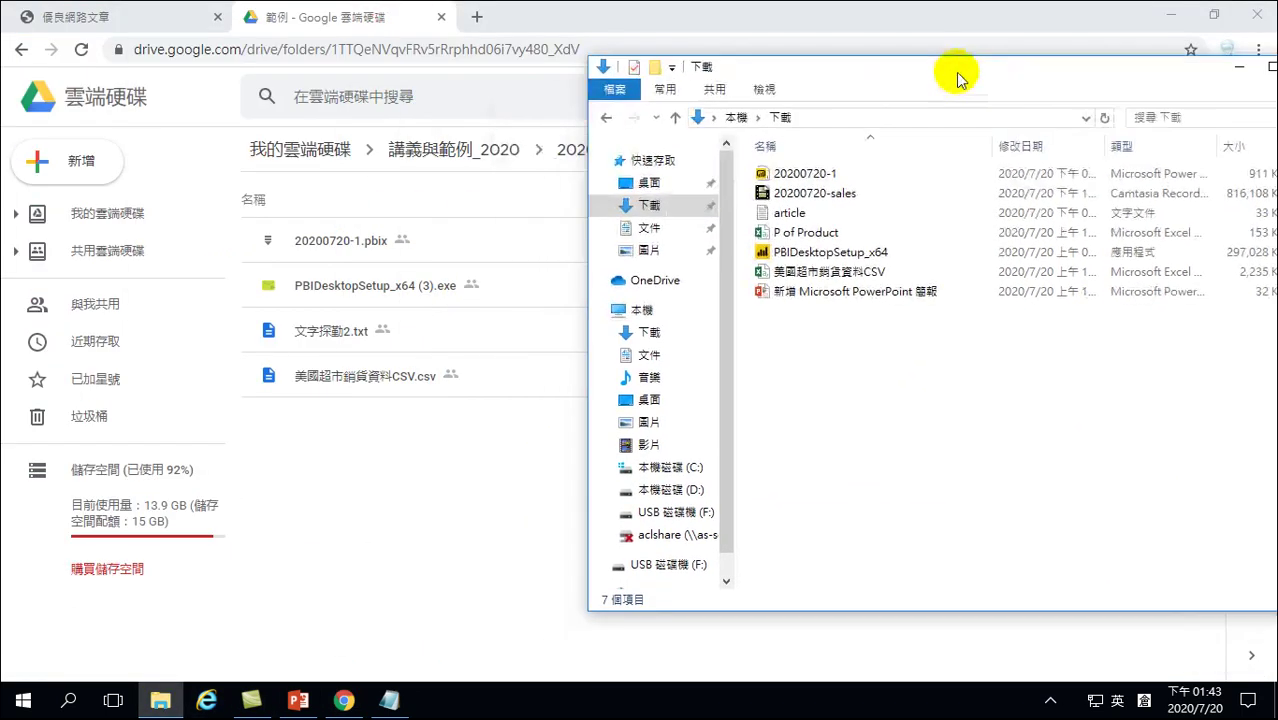
pyautogui.click(787, 214)
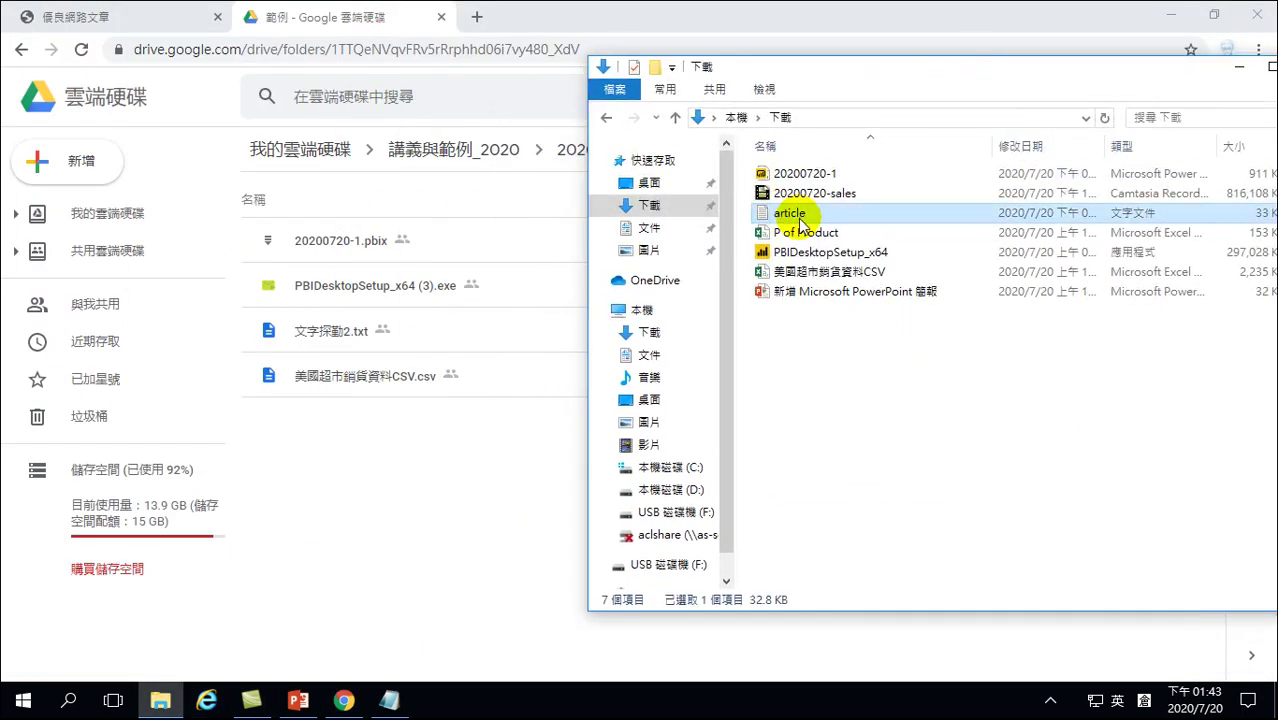
pyautogui.click(795, 213)
pyautogui.moveTo(805, 213)
pyautogui.mouseDown()
pyautogui.moveTo(818, 236)
pyautogui.moveTo(792, 237)
pyautogui.mouseUp()
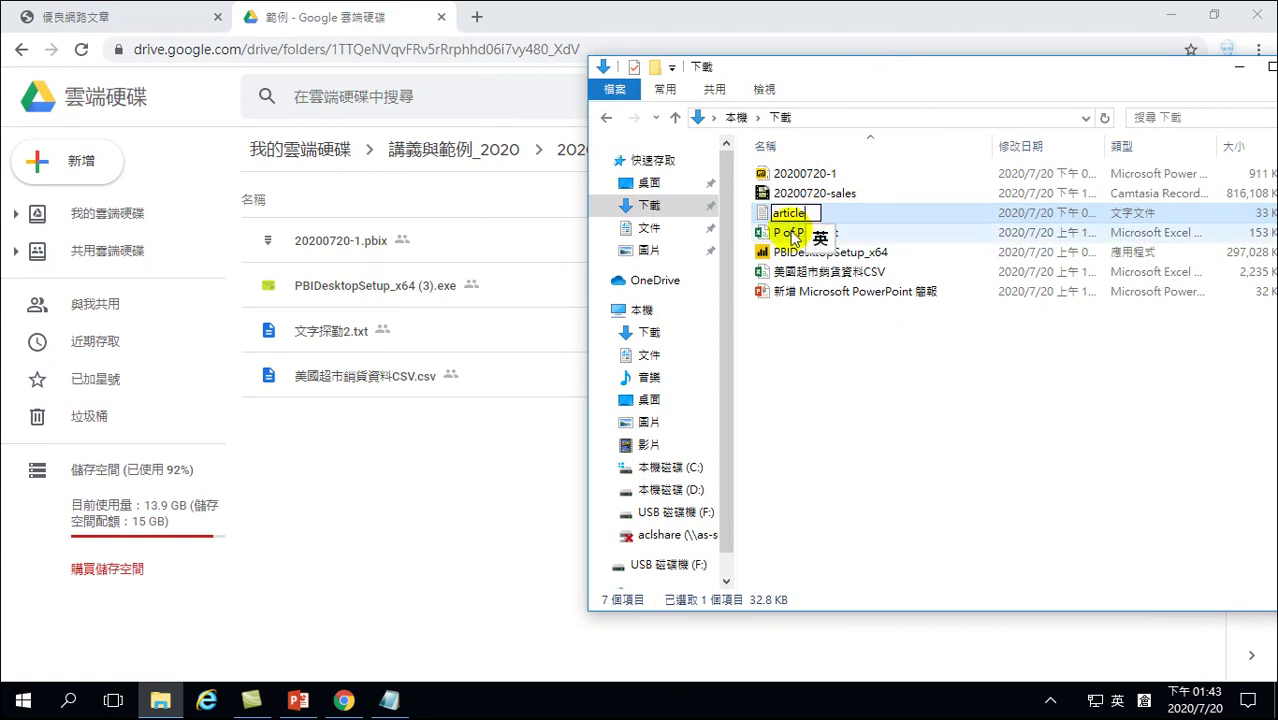
pyautogui.write('1_15')
pyautogui.press('Return')
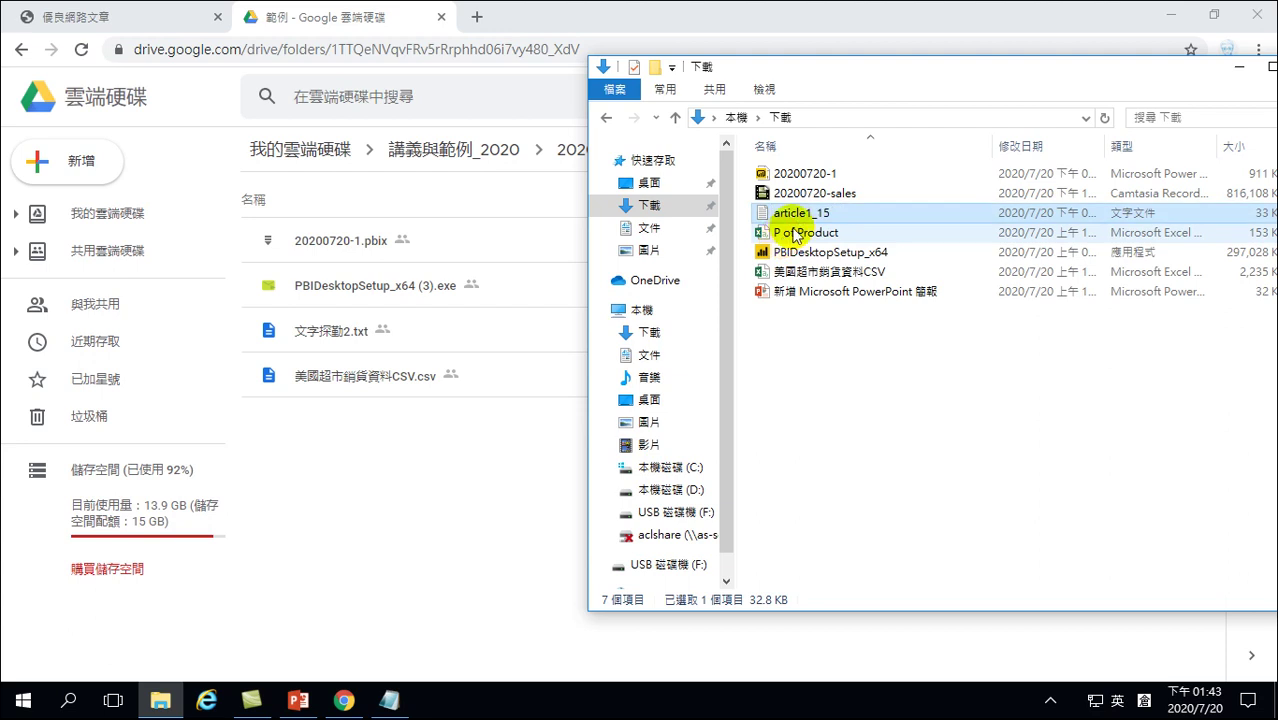
pyautogui.moveTo(801, 214)
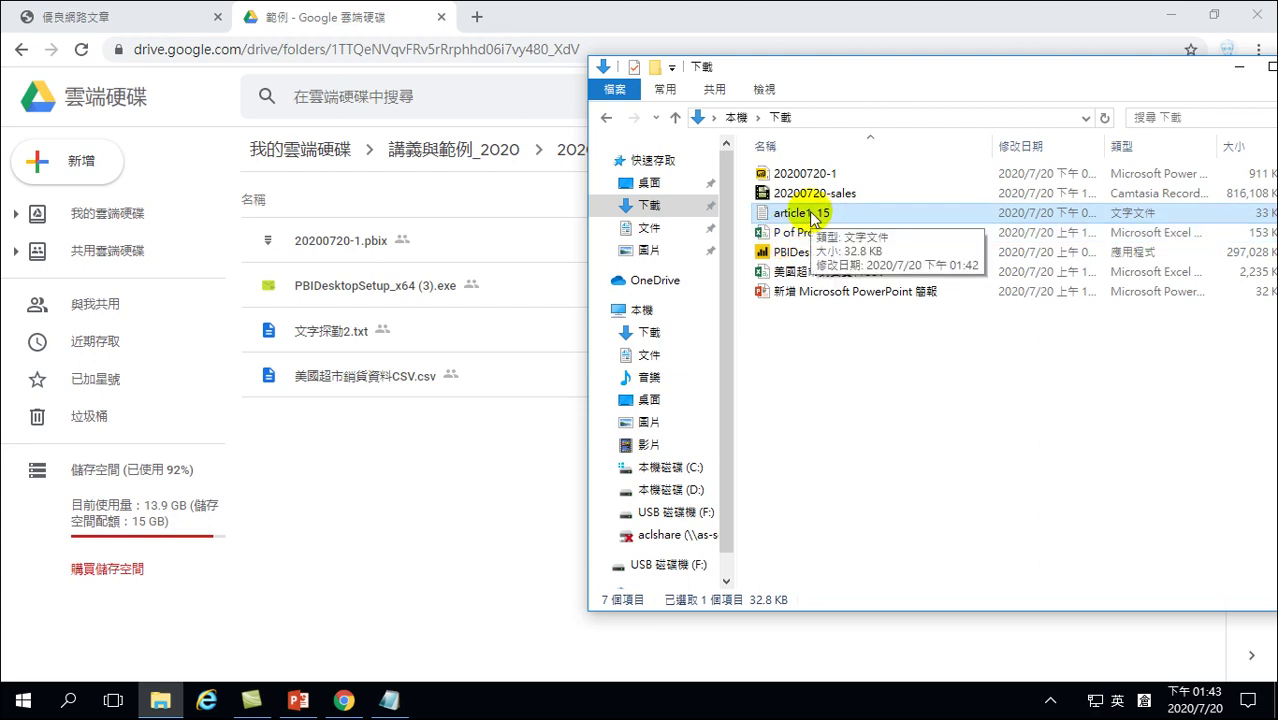
pyautogui.moveTo(812, 220); pyautogui.dragTo(457, 490)
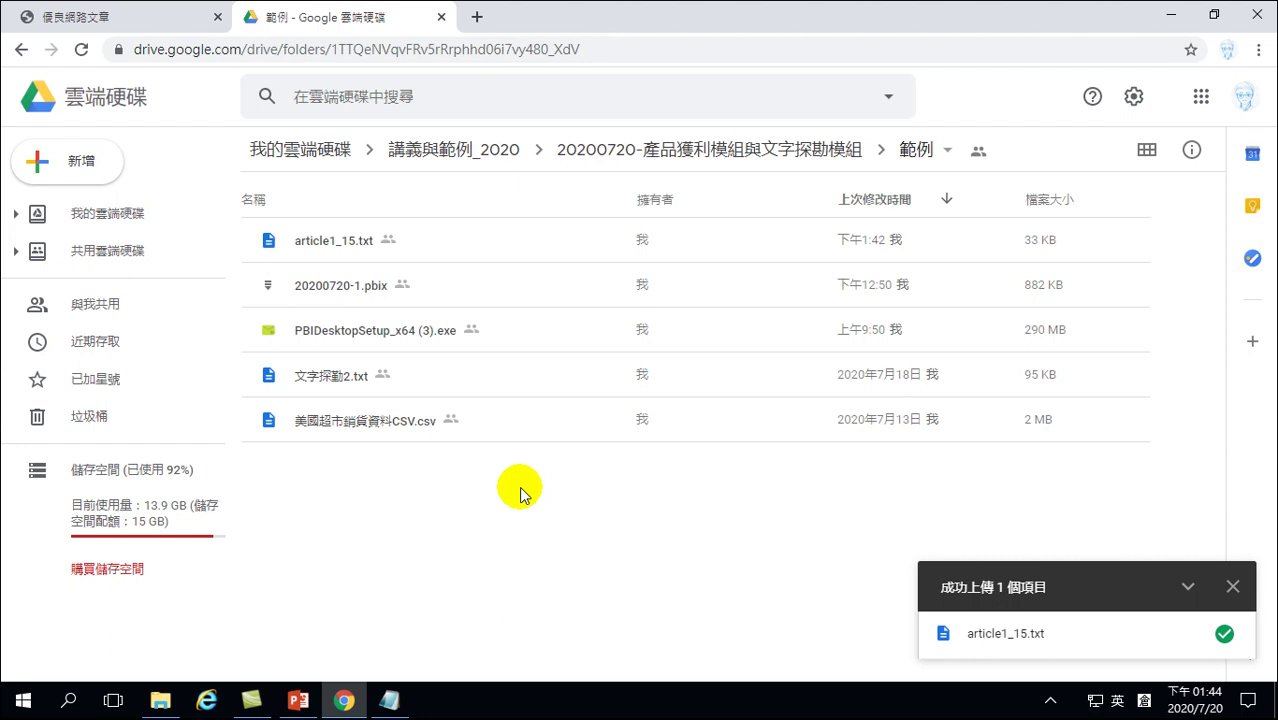
# - Sign out of Google and load the goo.gl course sheet link in a new tab
pyautogui.click(1248, 97)
pyautogui.click(1093, 410)
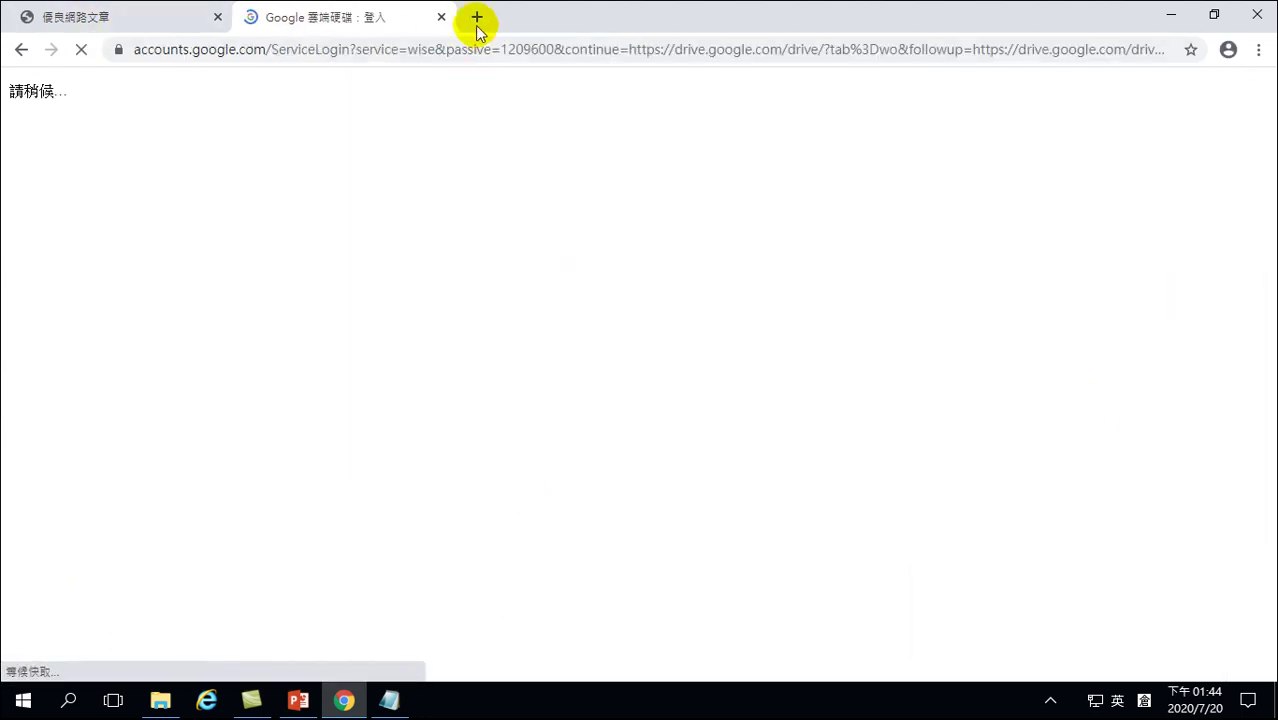
pyautogui.click(477, 17)
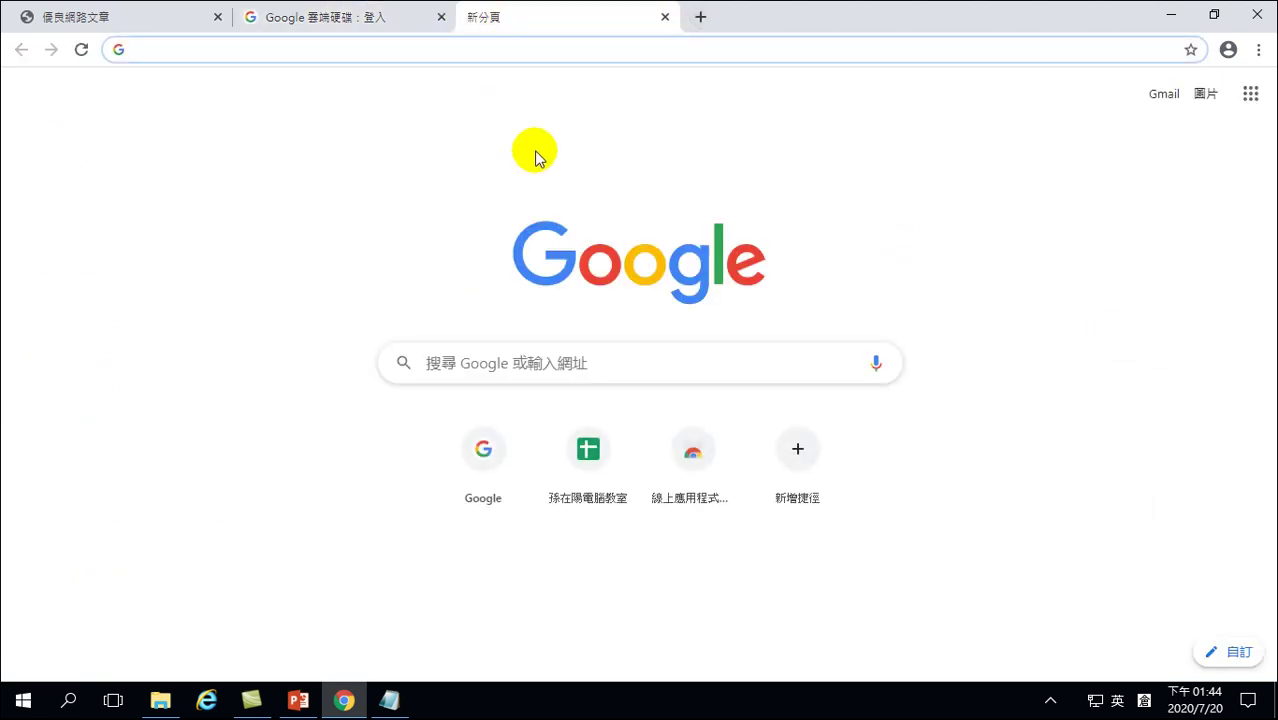
pyautogui.click(420, 58)
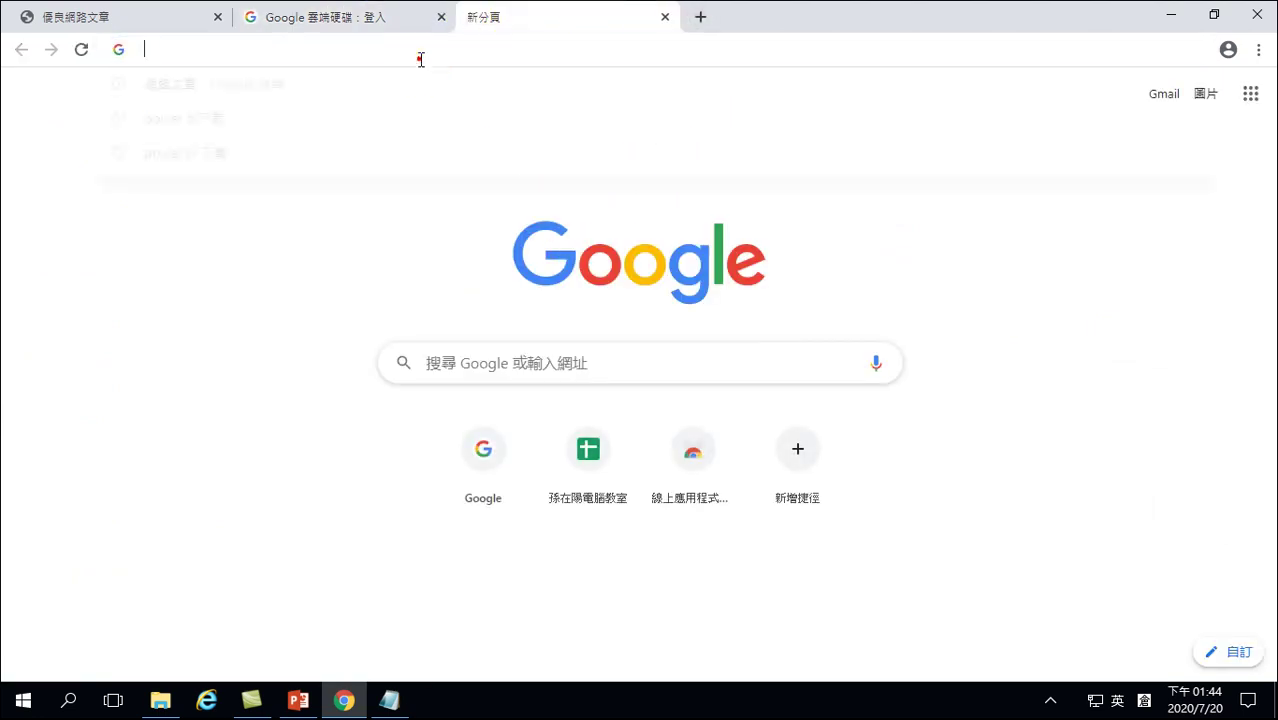
pyautogui.write('goo.')
pyautogui.write('gl')
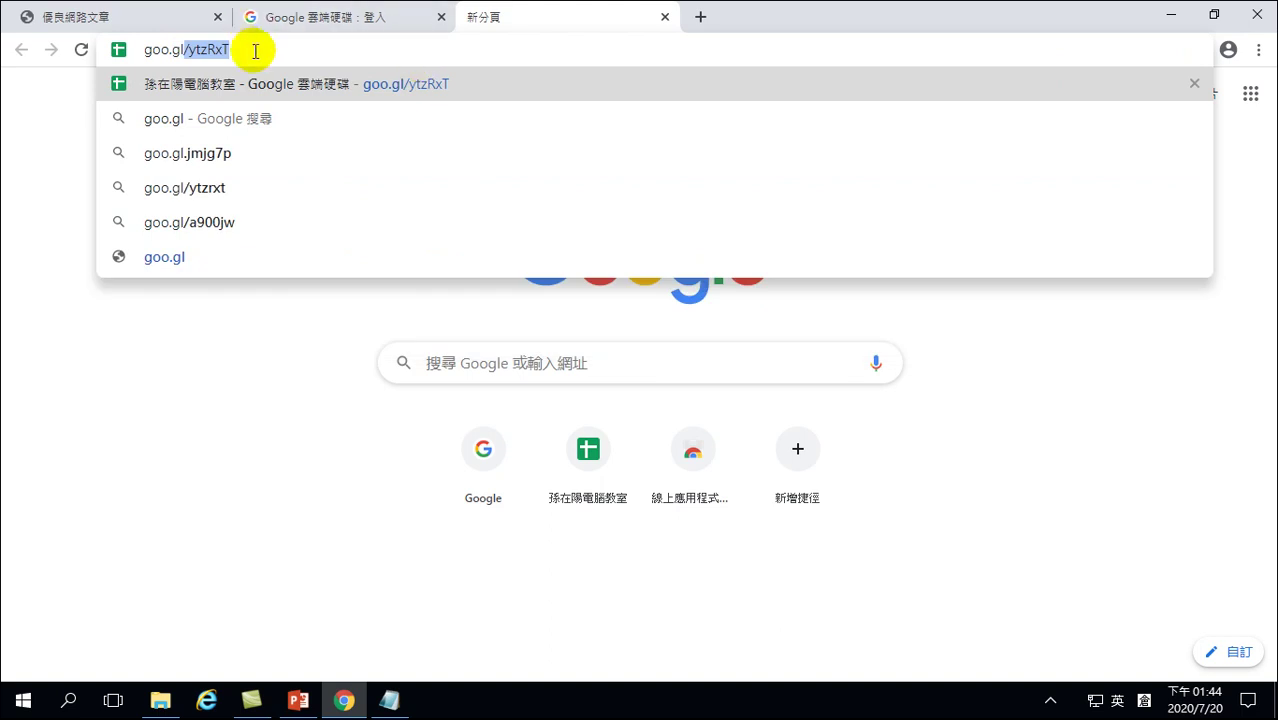
pyautogui.press('Return')
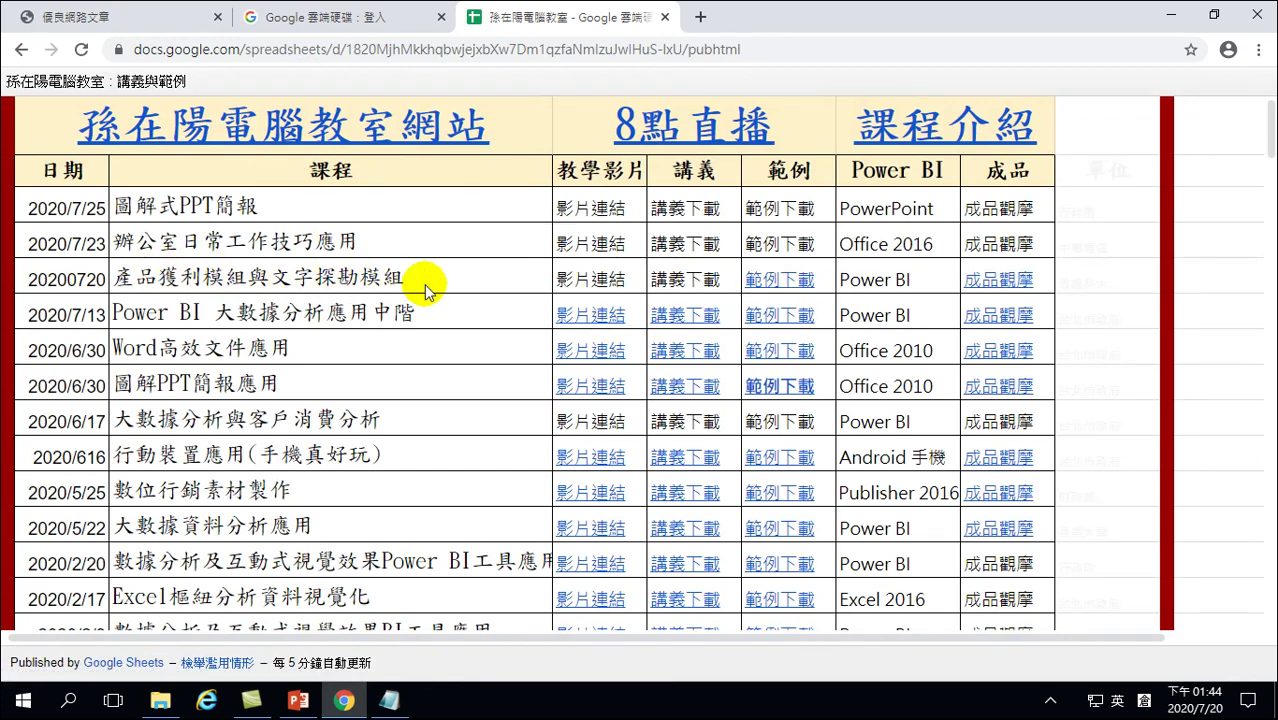
# - Open the 範例下載 link on the 20200720 course row
pyautogui.click(776, 280)
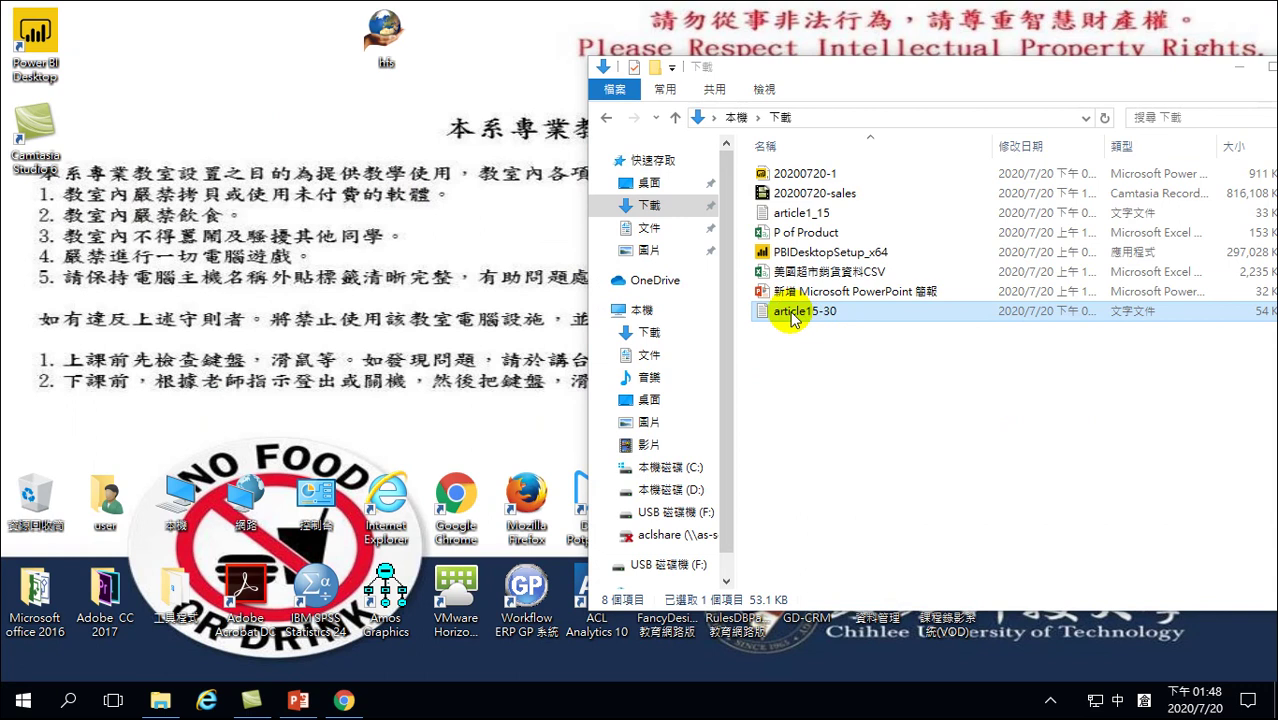
# - Open article1_15 from Downloads in Notepad and maximize the window
pyautogui.click(801, 215)
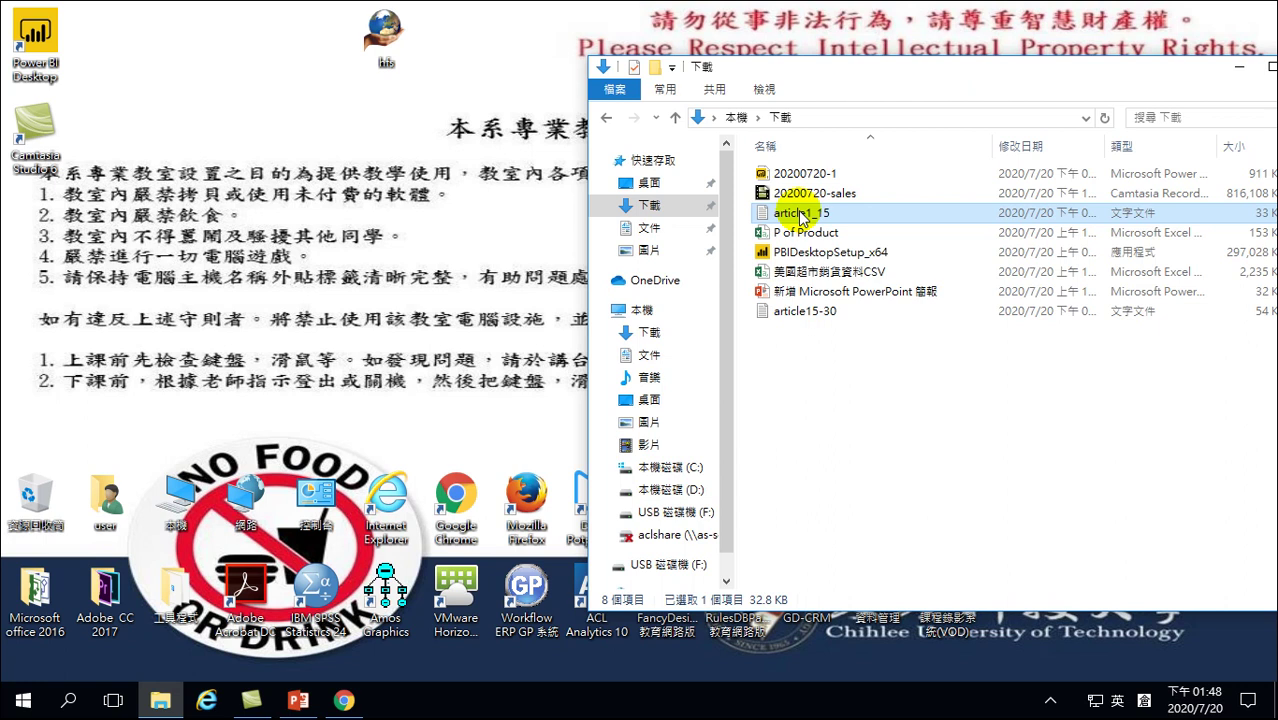
pyautogui.doubleClick(801, 214)
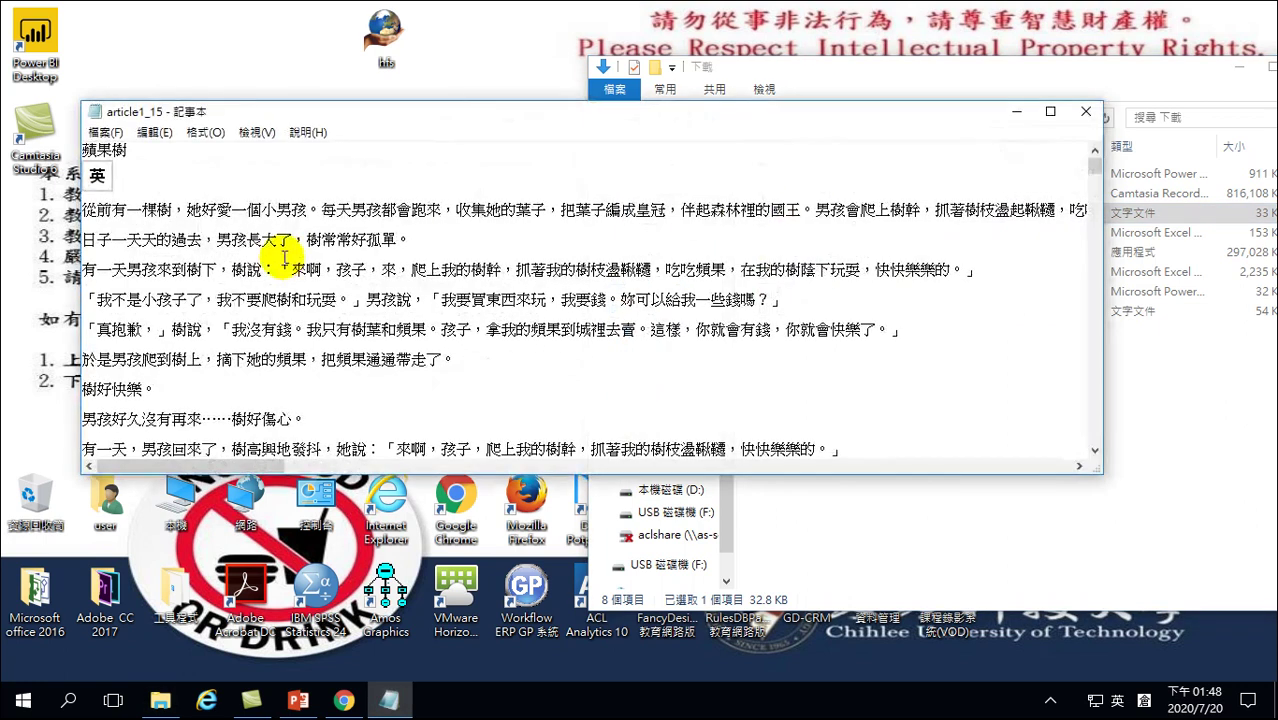
pyautogui.click(1050, 111)
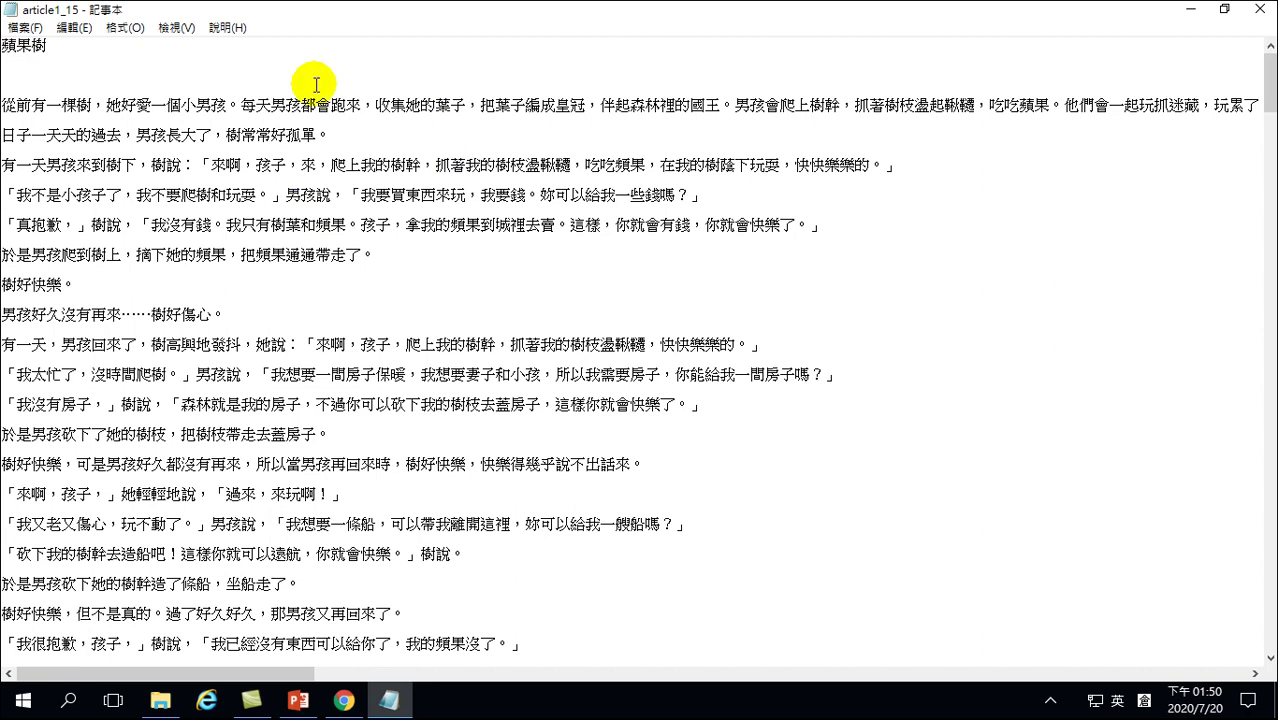
# - Copy all of article1_15's text with 複製, then open a new Chrome tab
pyautogui.hotkey('ctrl', 'a')
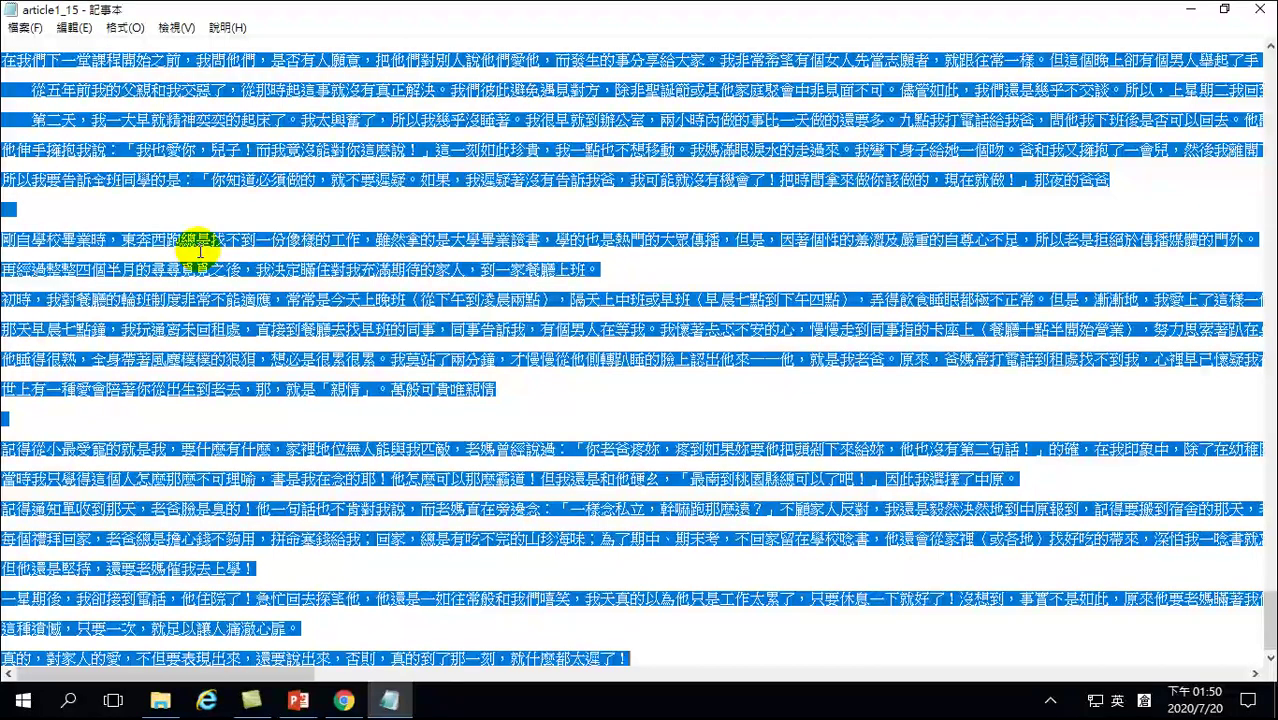
pyautogui.rightClick(289, 126)
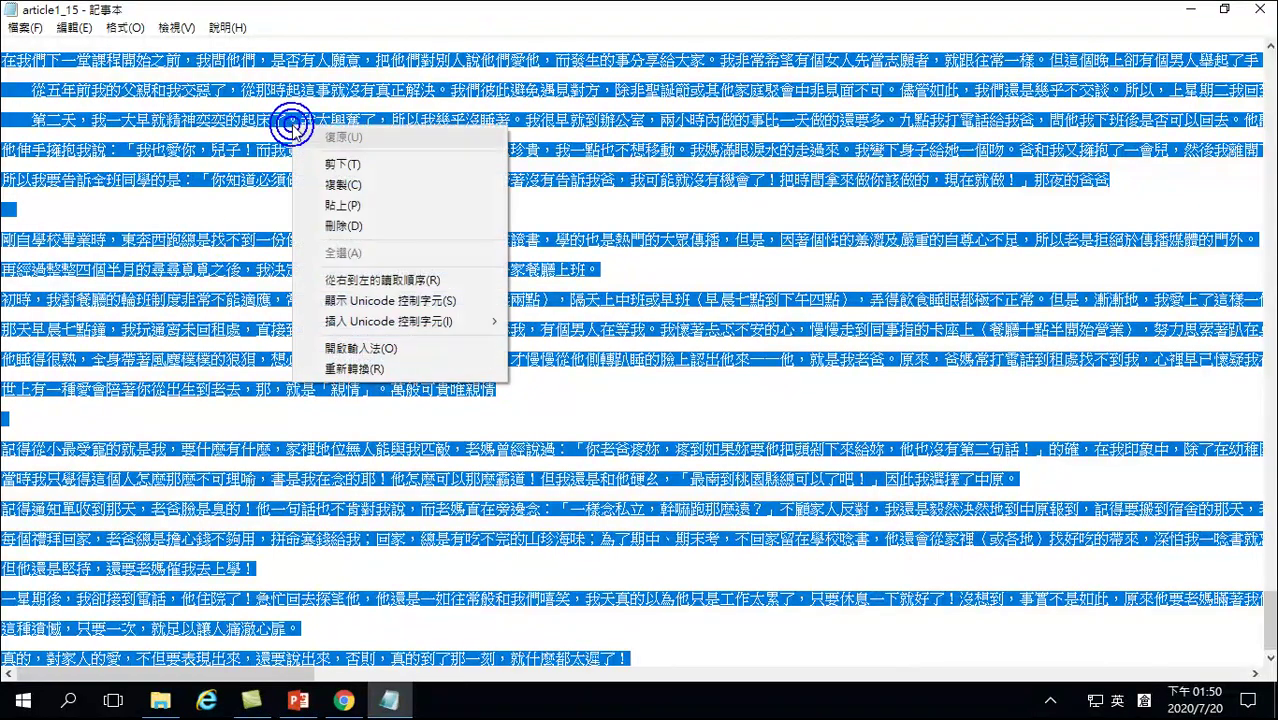
pyautogui.click(338, 186)
pyautogui.click(1190, 9)
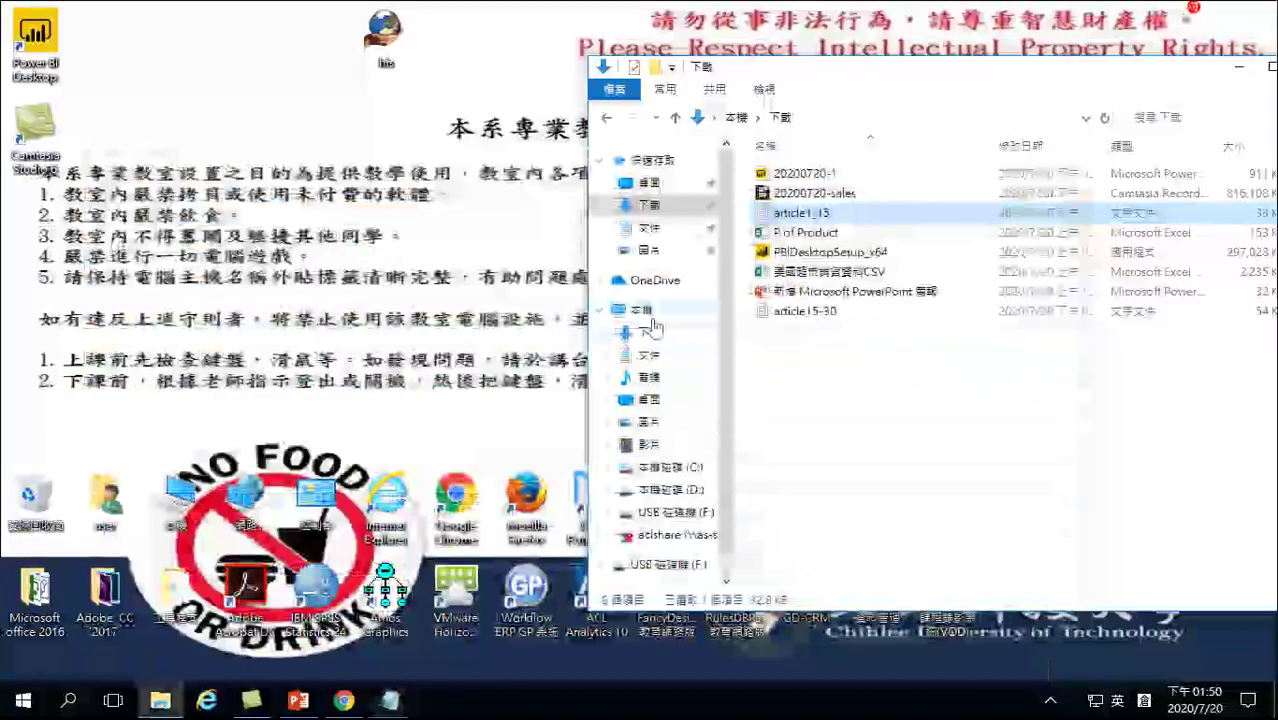
pyautogui.click(342, 703)
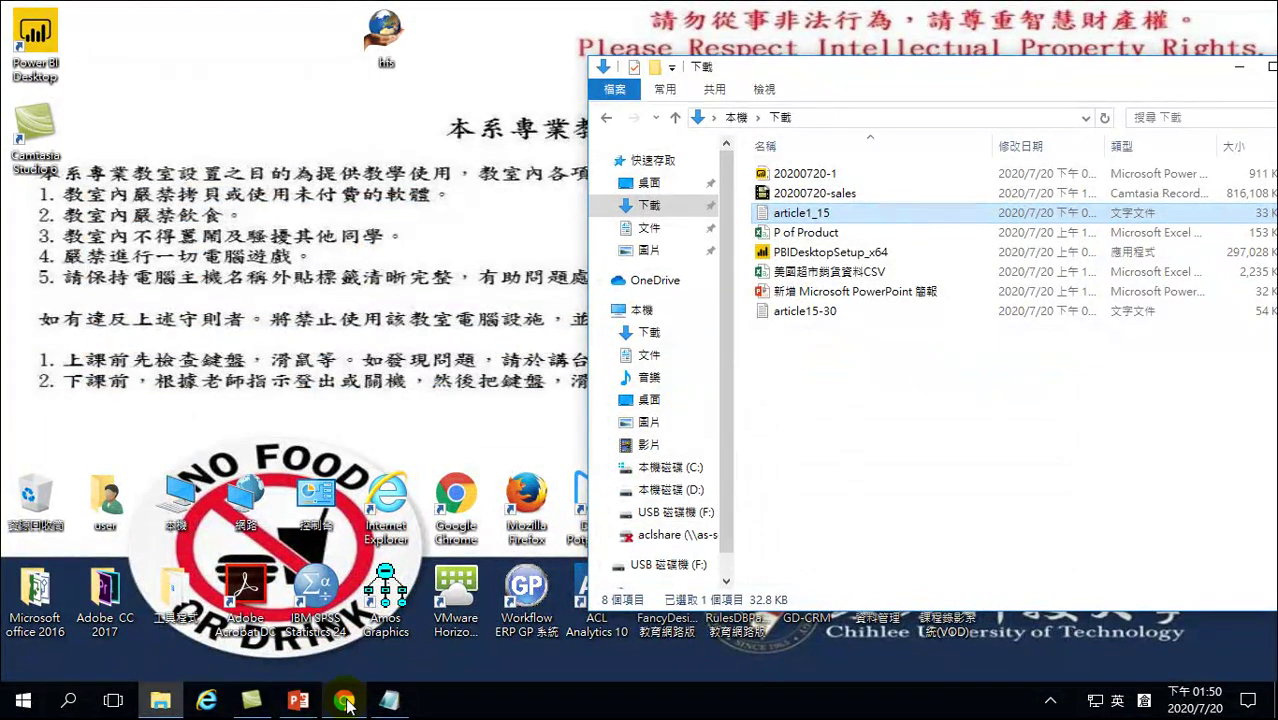
pyautogui.click(251, 19)
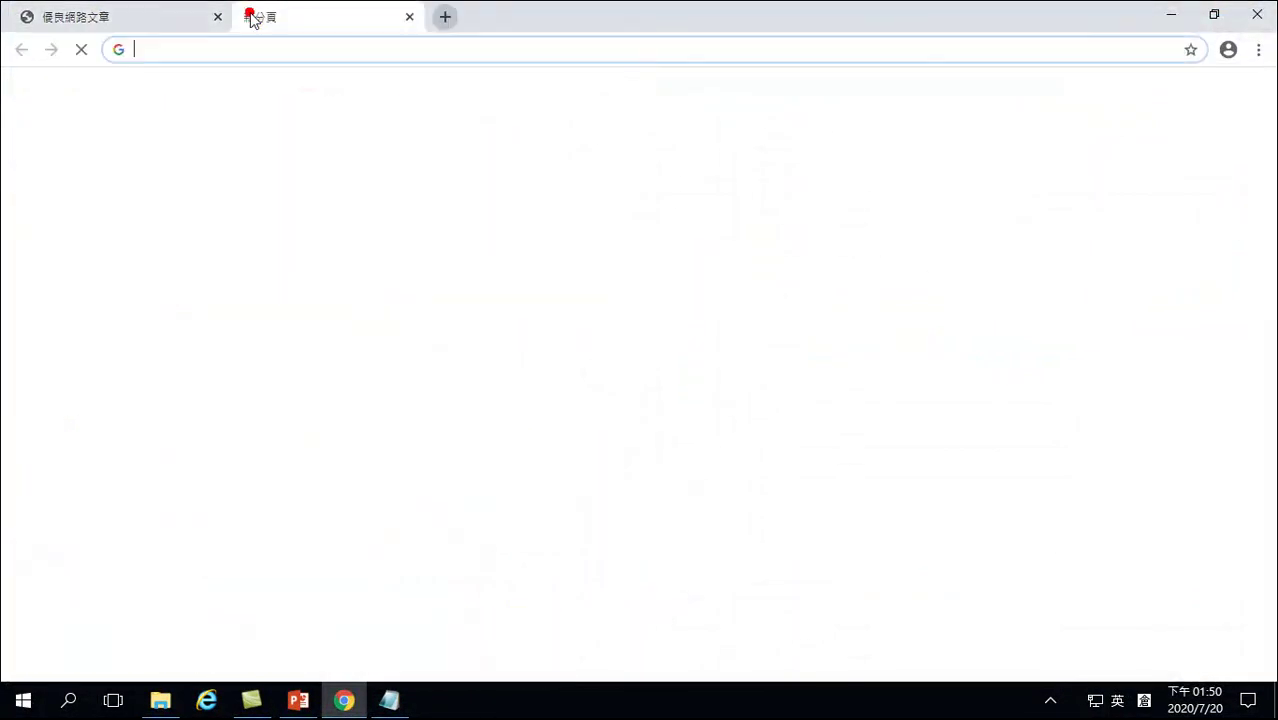
pyautogui.click(280, 51)
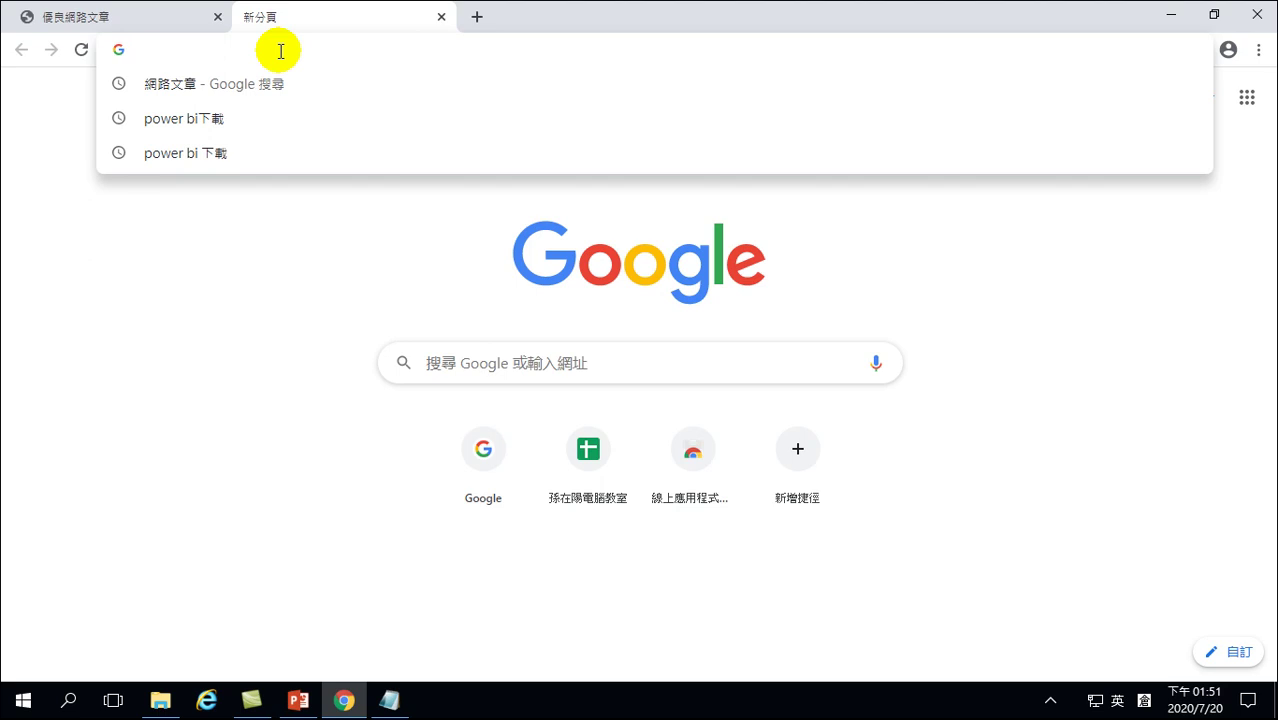
# - Search Google for 中文斷詞 and open the 中文斷詞系統 site at ckipsvr.iis.sinica.edu.tw
pyautogui.press('shift')
pyautogui.write('中文')
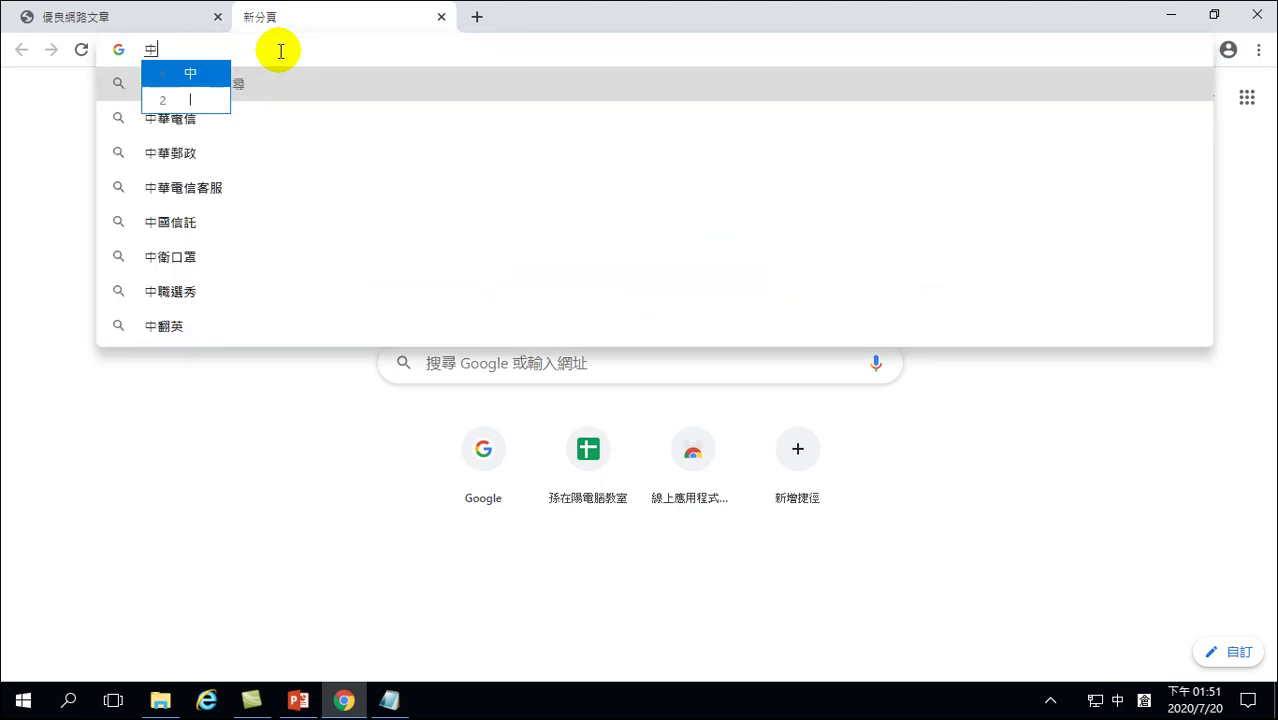
pyautogui.write('斷ㄅ')
pyautogui.write('詞')
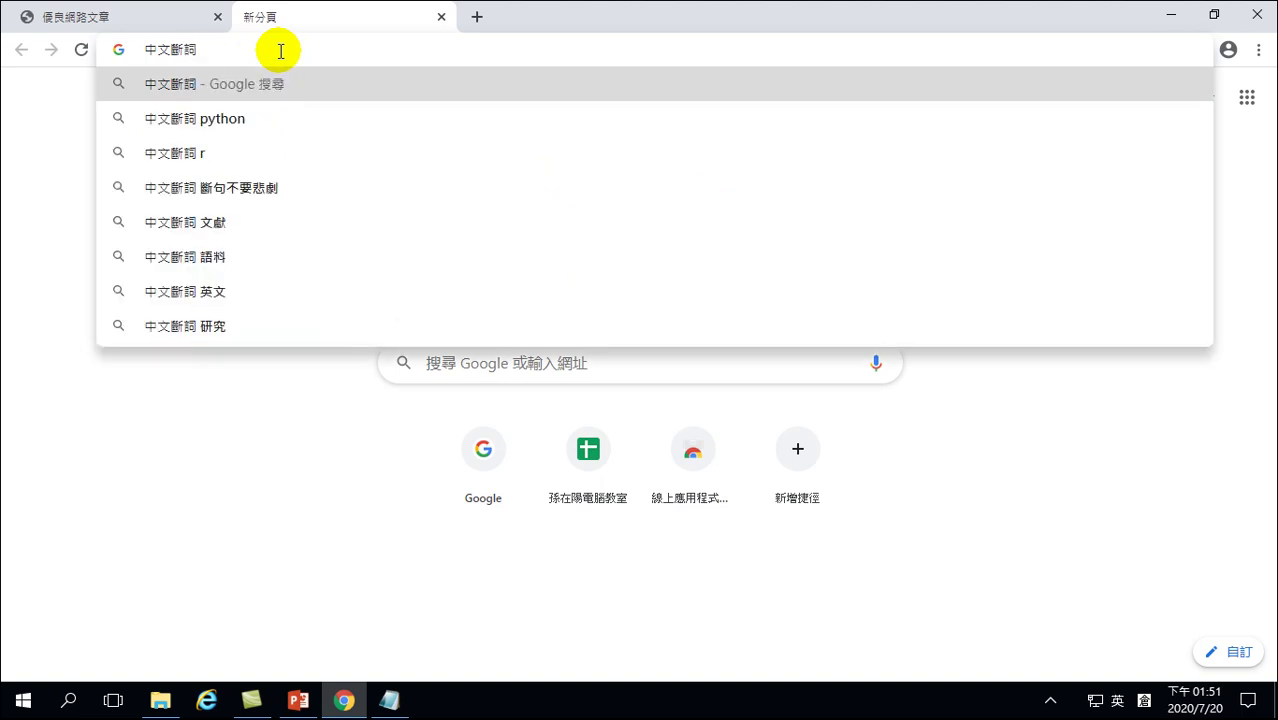
pyautogui.press('Return')
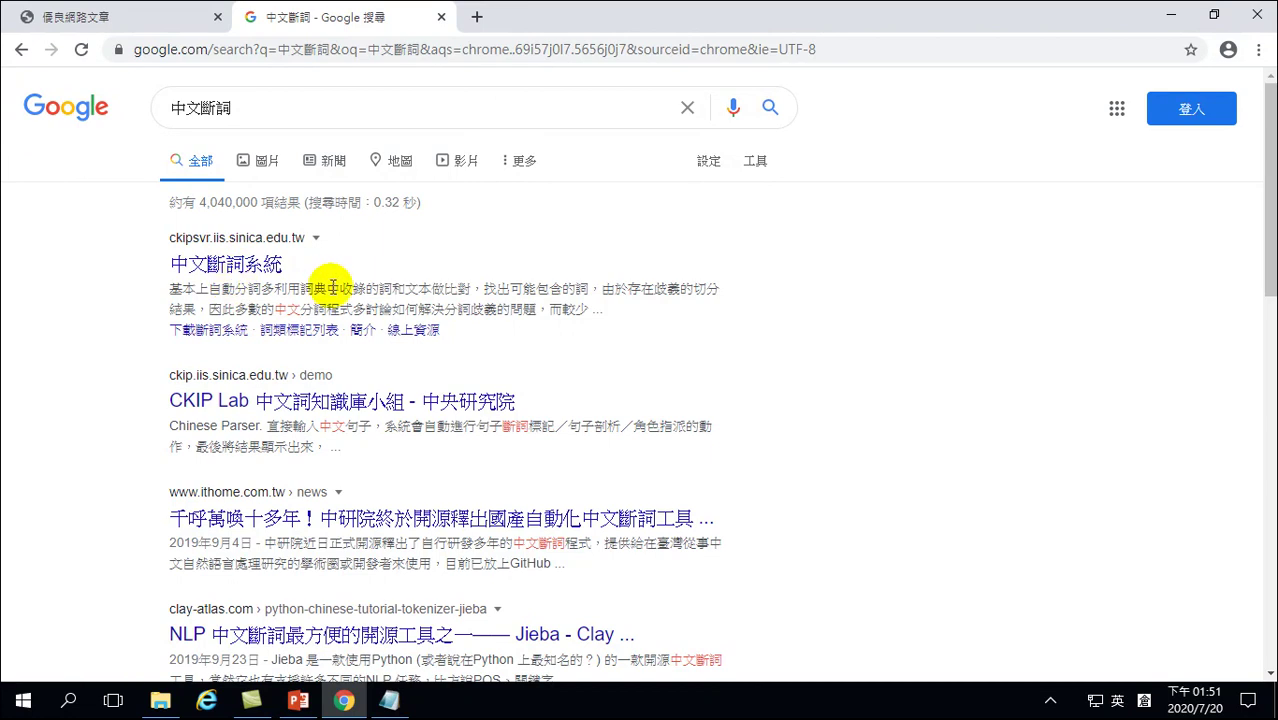
pyautogui.click(238, 264)
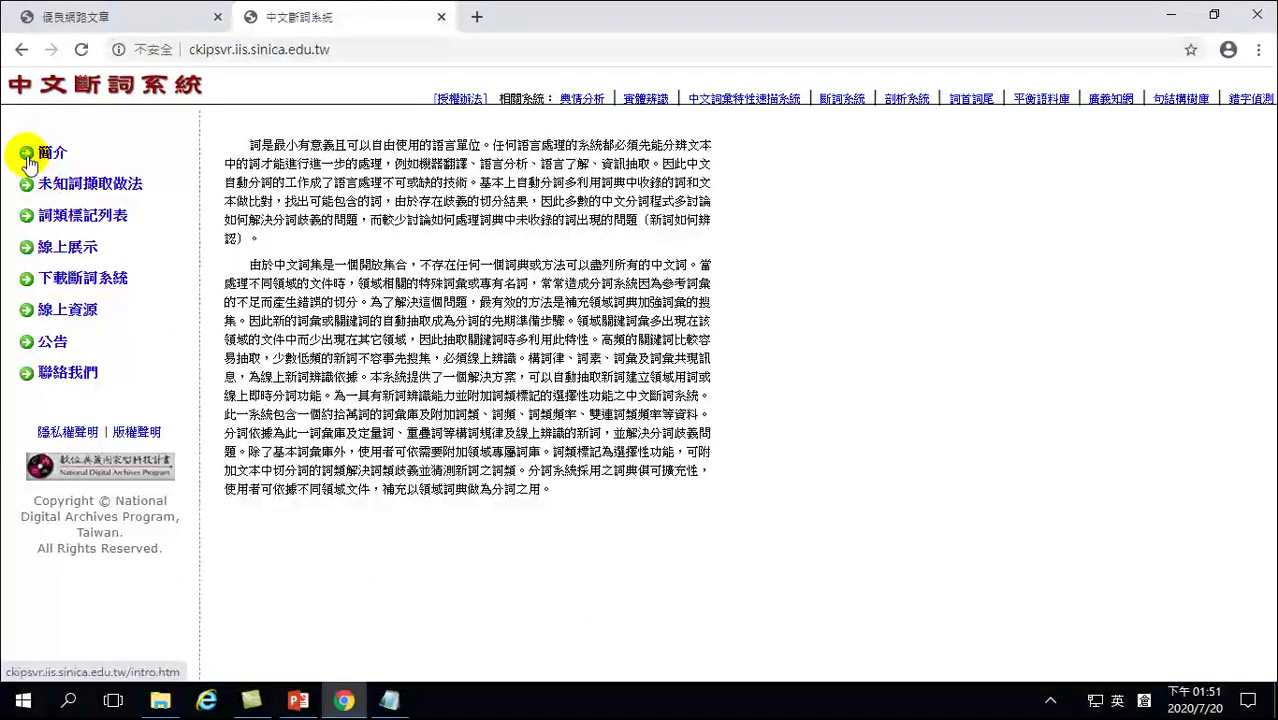
# - Paste the copied article into the 線上展示 demo text box and submit it with 送出
pyautogui.click(62, 250)
pyautogui.click(257, 297)
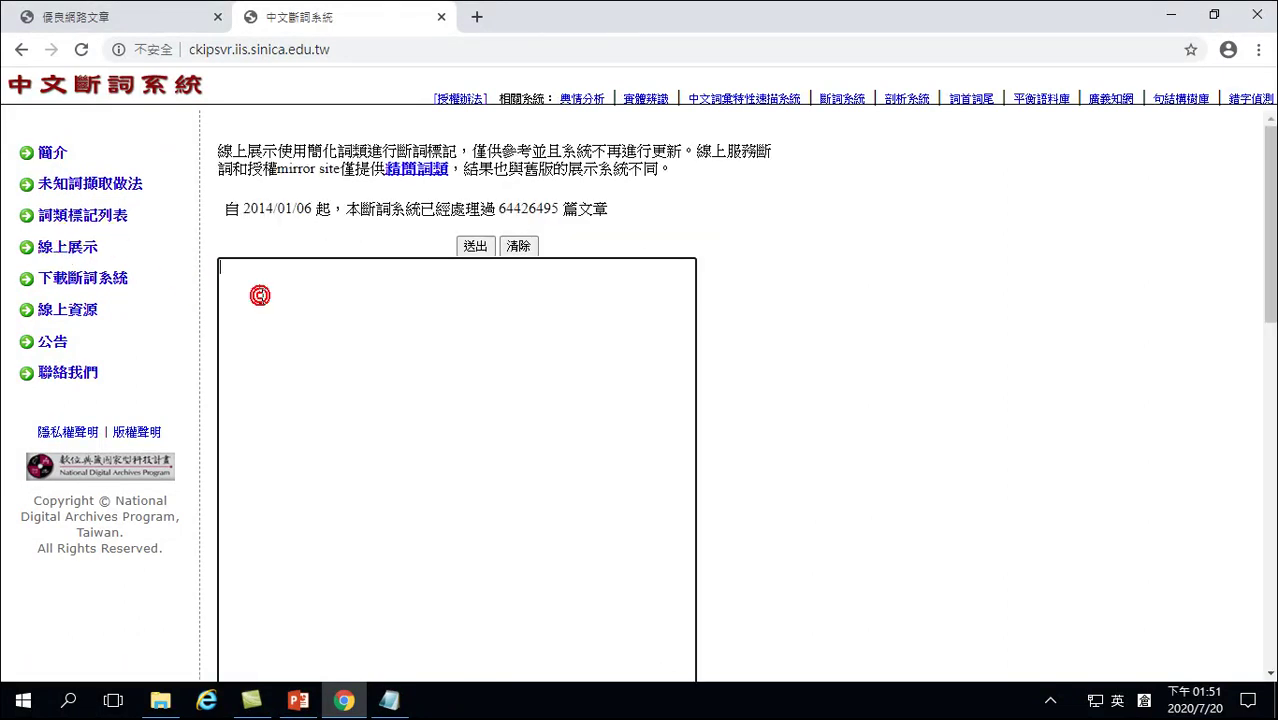
pyautogui.rightClick(320, 303)
pyautogui.click(368, 414)
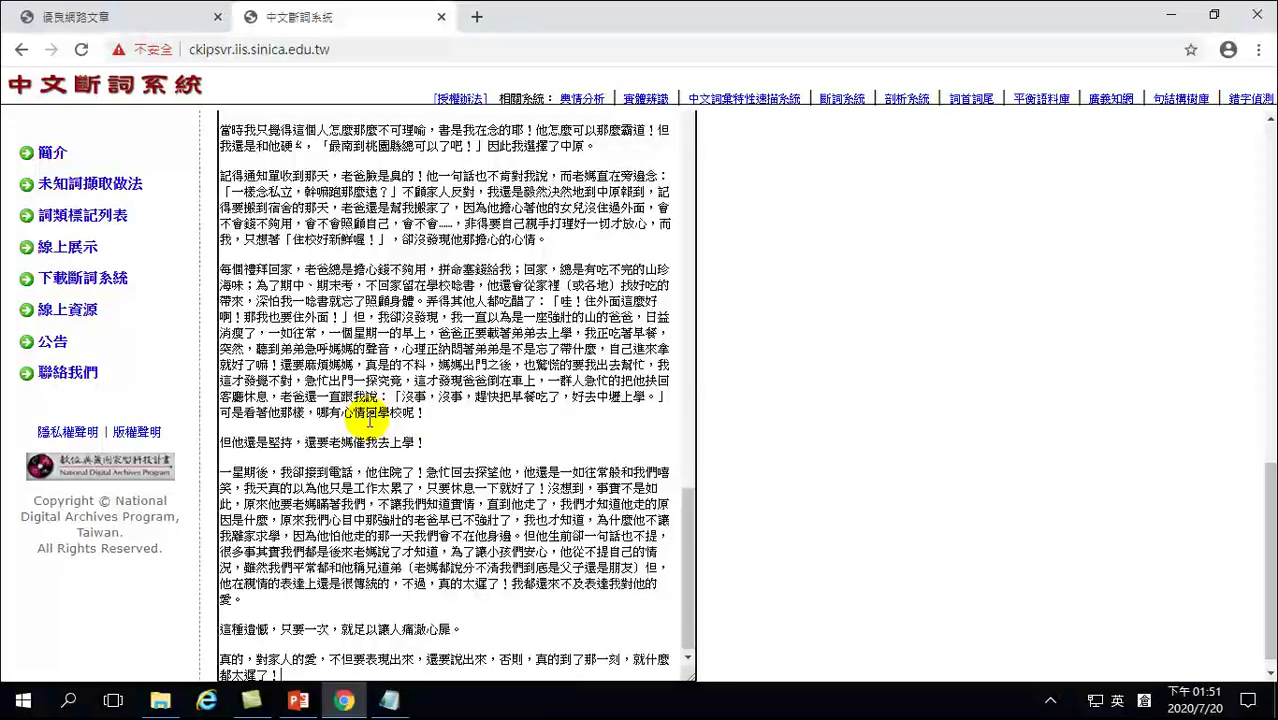
pyautogui.scroll(3, 420, 280)
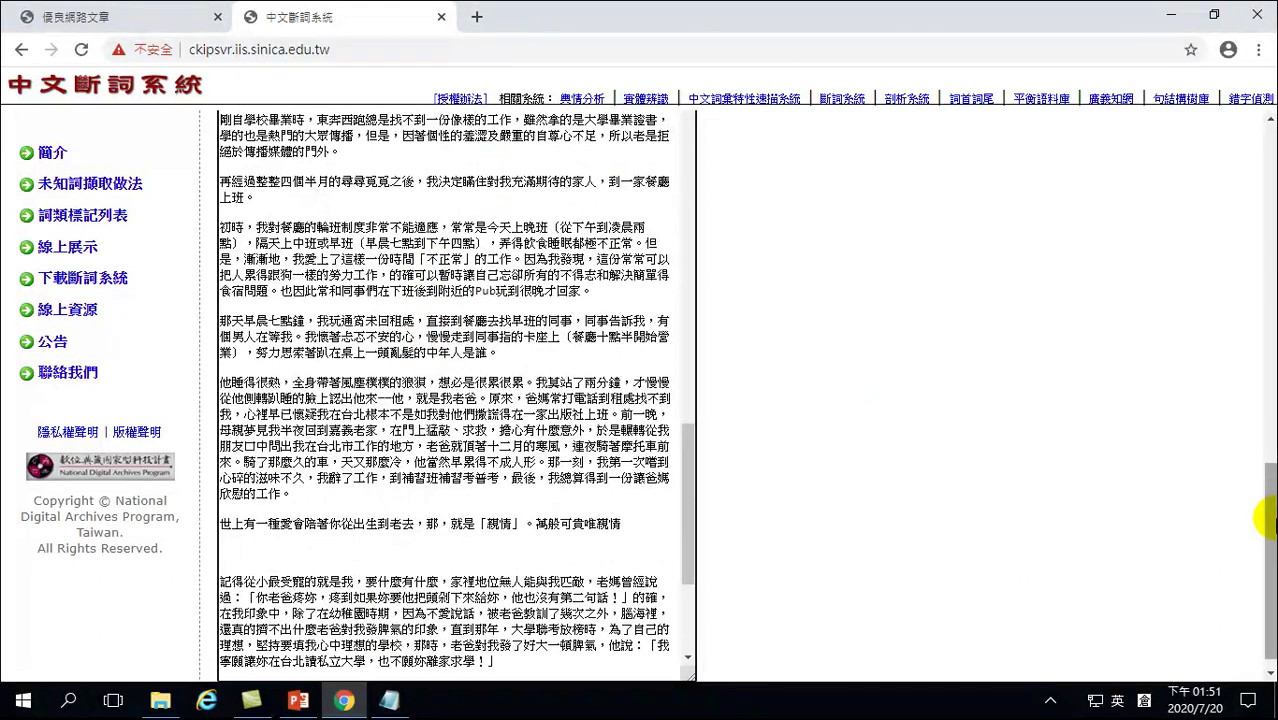
pyautogui.scroll(5, 420, 350)
pyautogui.scroll(10, 420, 300)
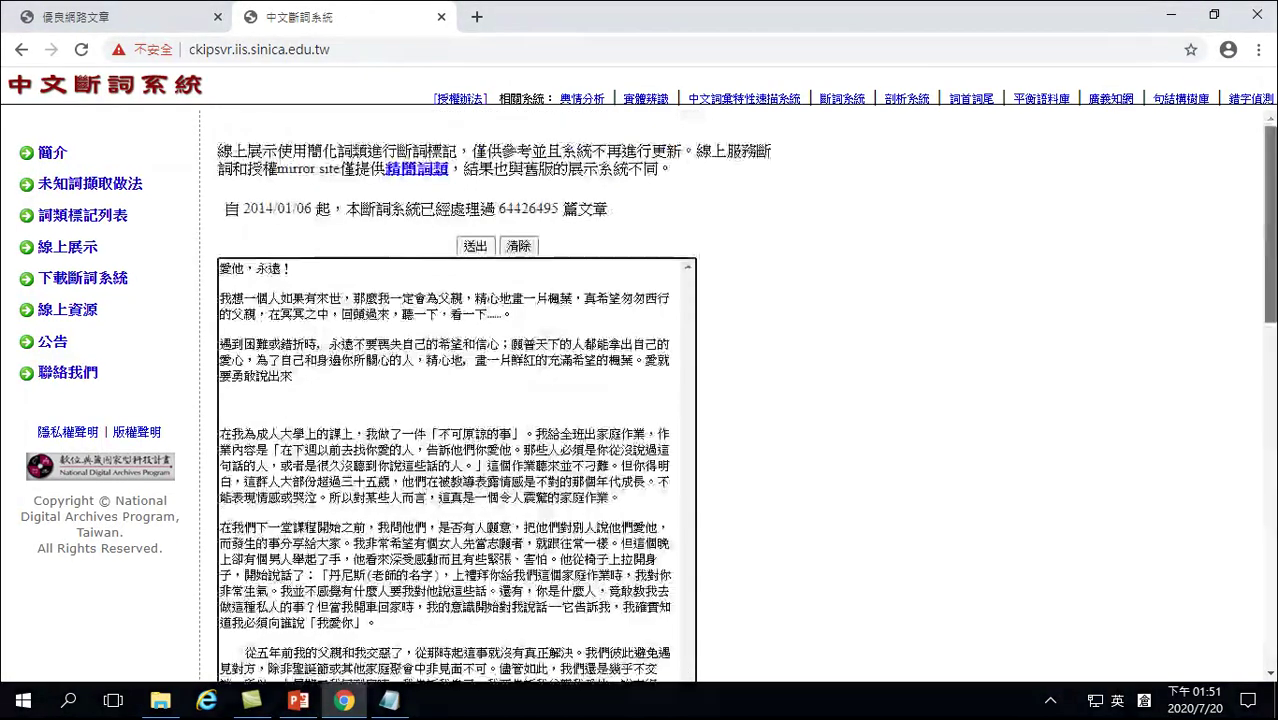
pyautogui.click(474, 247)
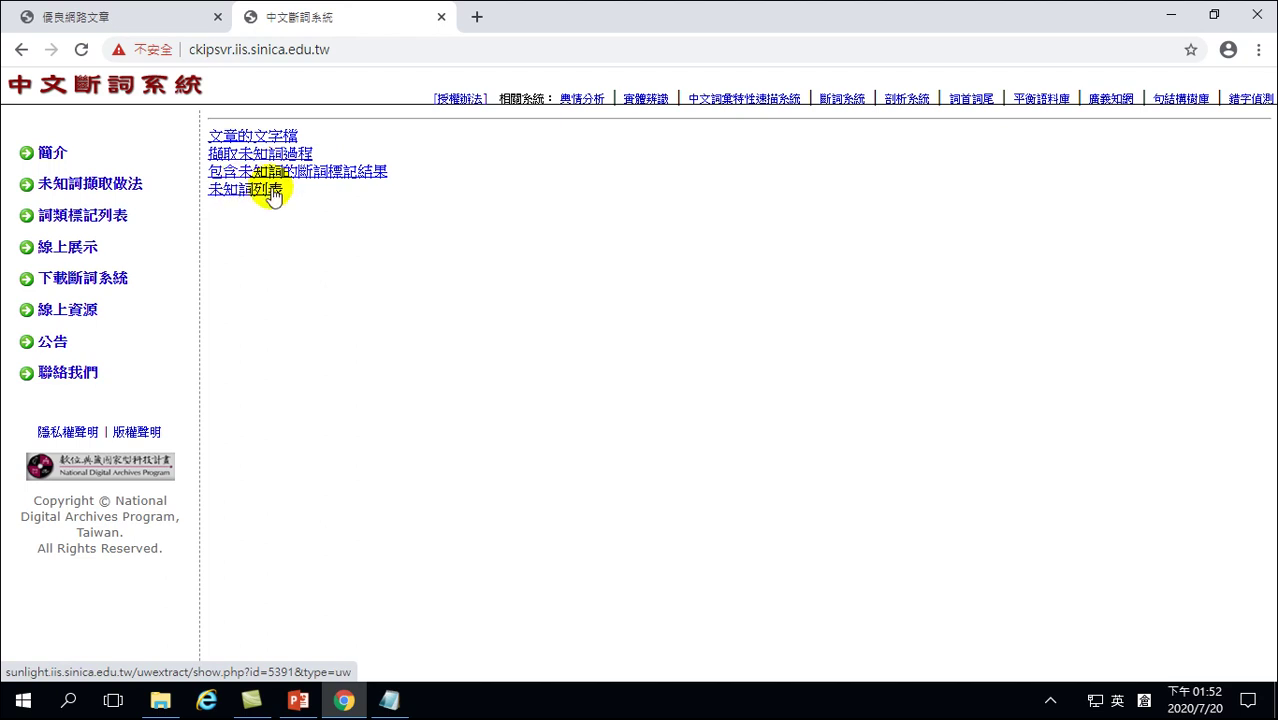
# - Open the 包含未知詞的斷詞標記結果 link to view the part-of-speech tagged words
pyautogui.click(291, 172)
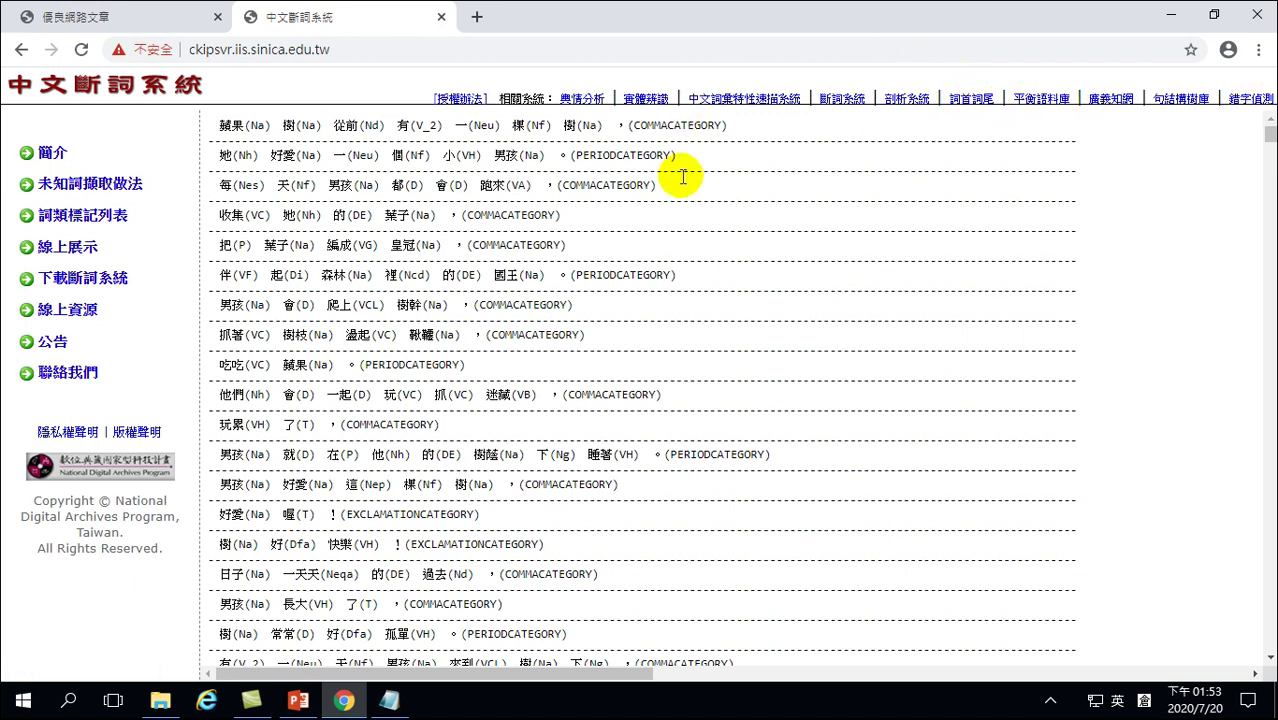
# - Reopen the tagged results, copy the whole segmentation output, and return to article1_15 in Notepad
pyautogui.click(20, 50)
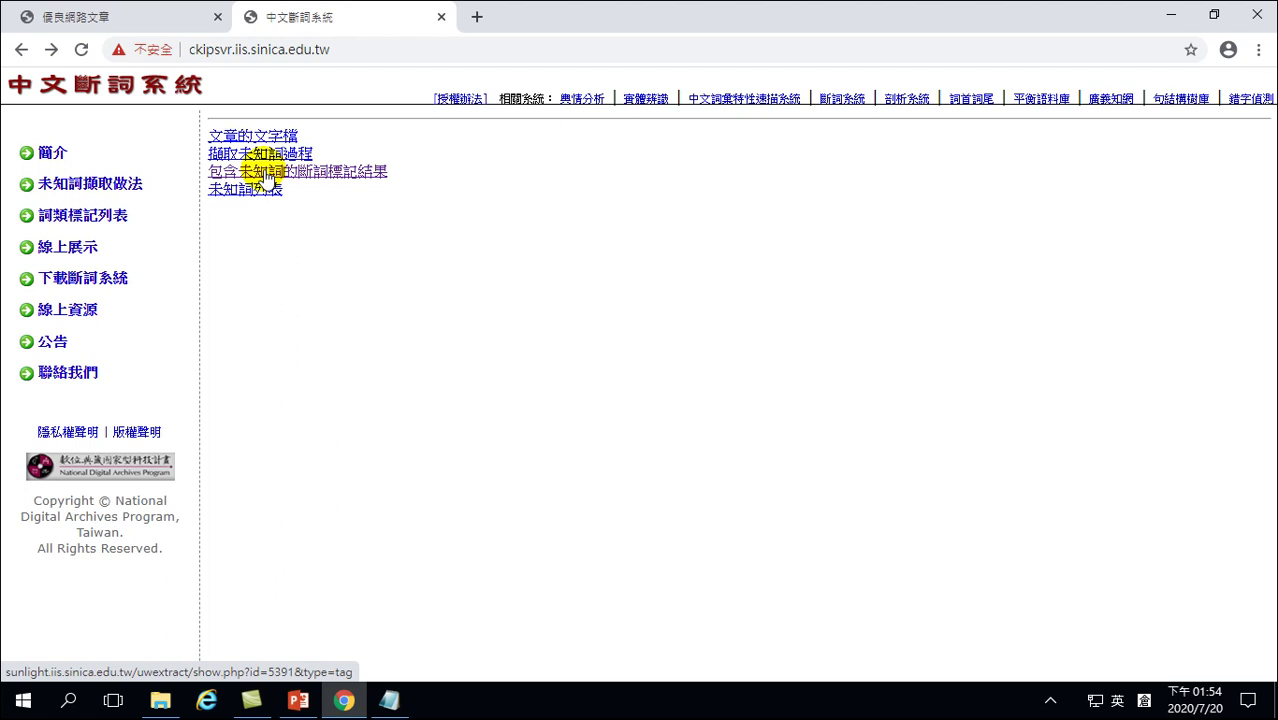
pyautogui.click(266, 176)
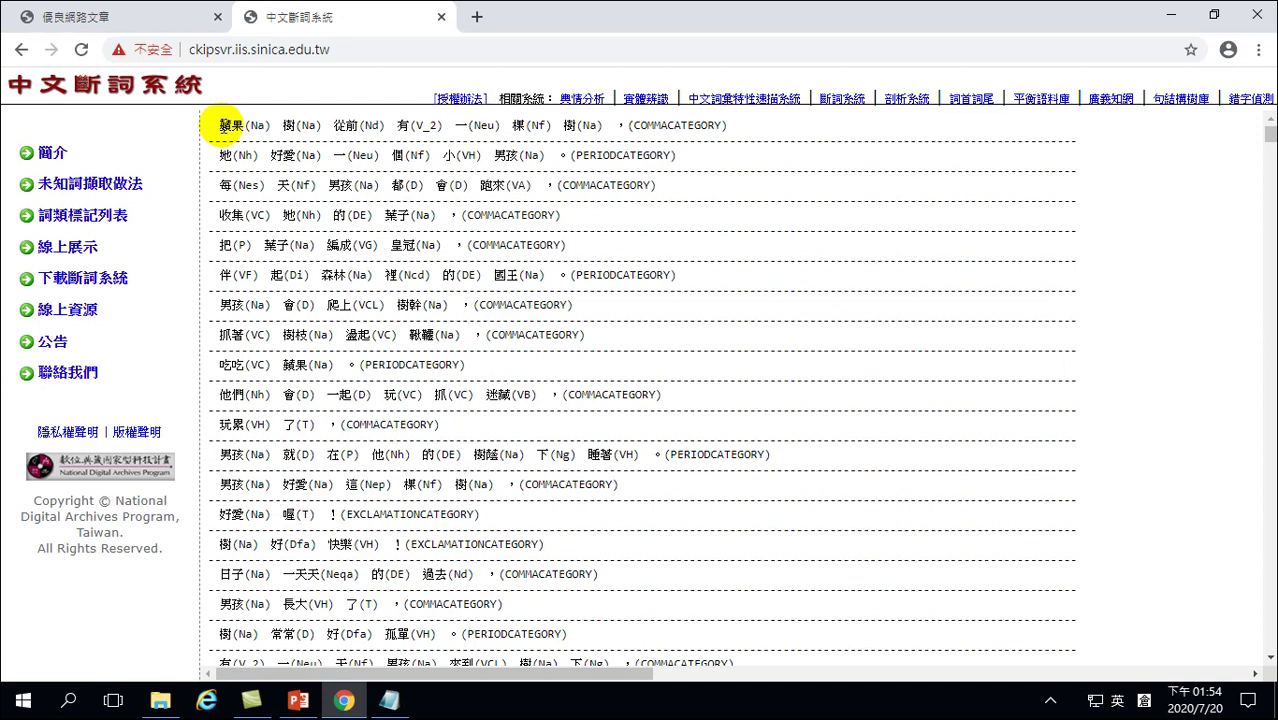
pyautogui.moveTo(218, 124); pyautogui.dragTo(342, 334)
pyautogui.click(240, 208)
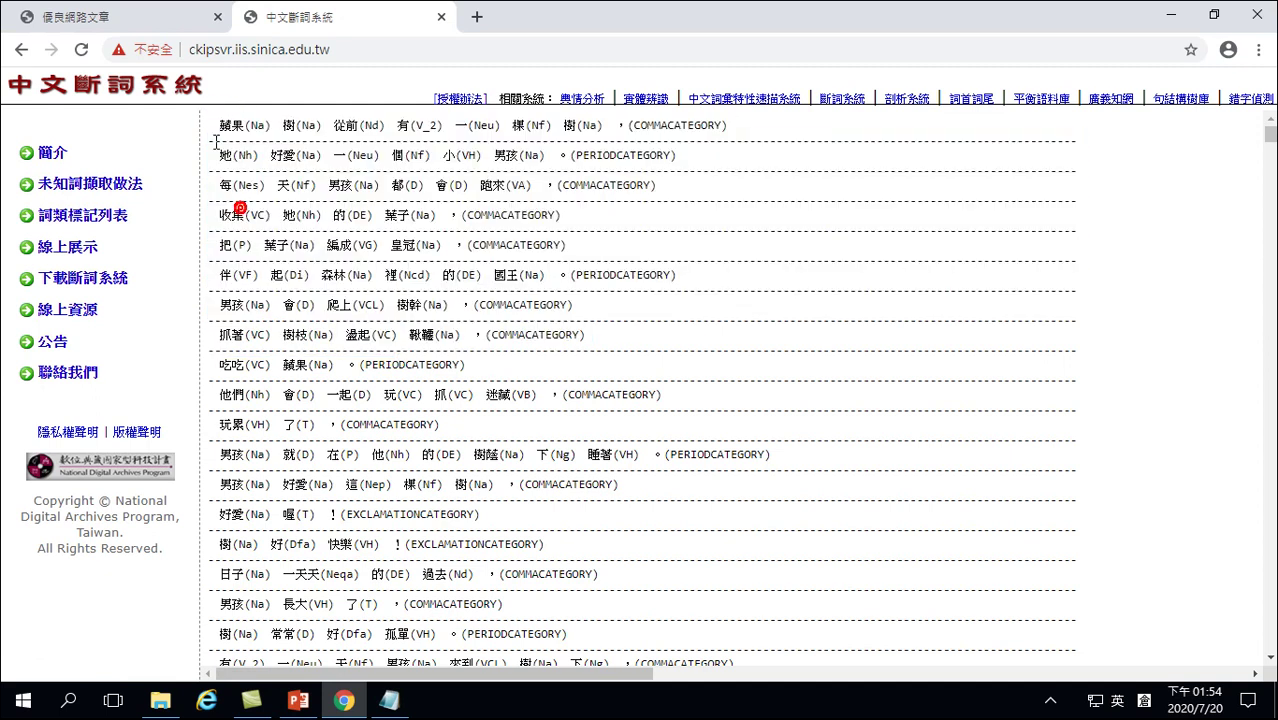
pyautogui.moveTo(209, 125); pyautogui.dragTo(383, 396)
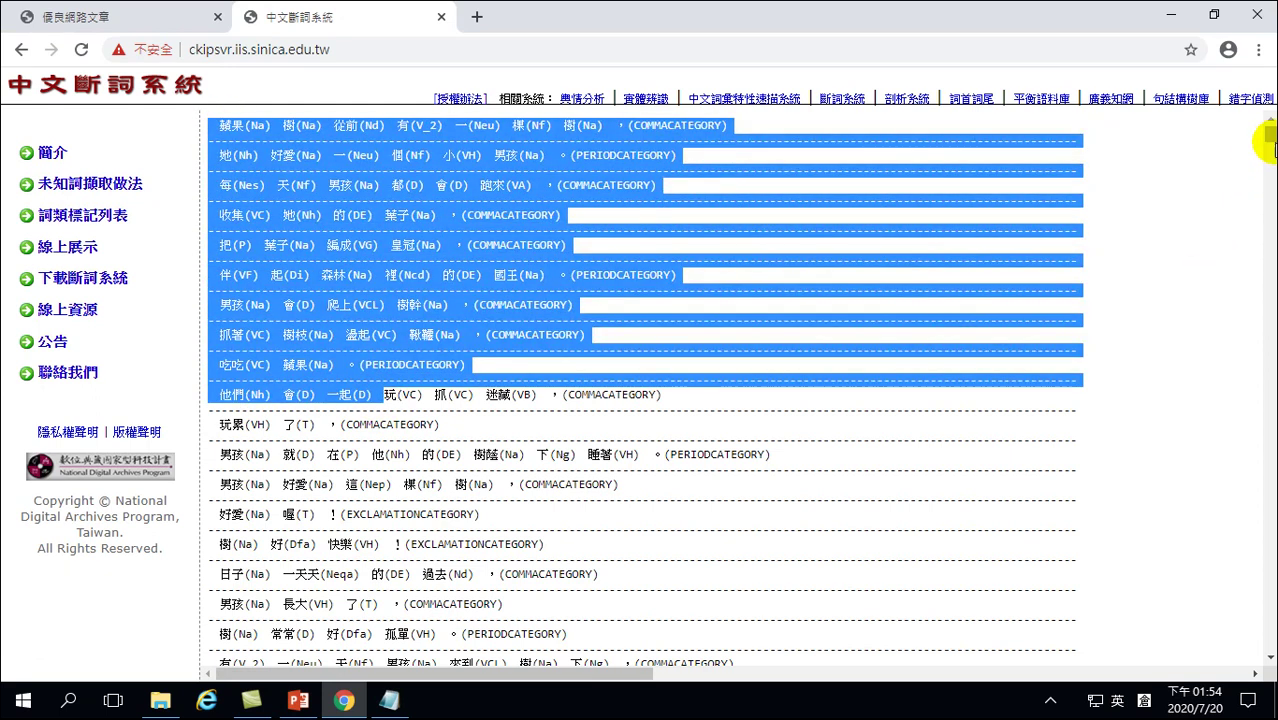
pyautogui.press('End')
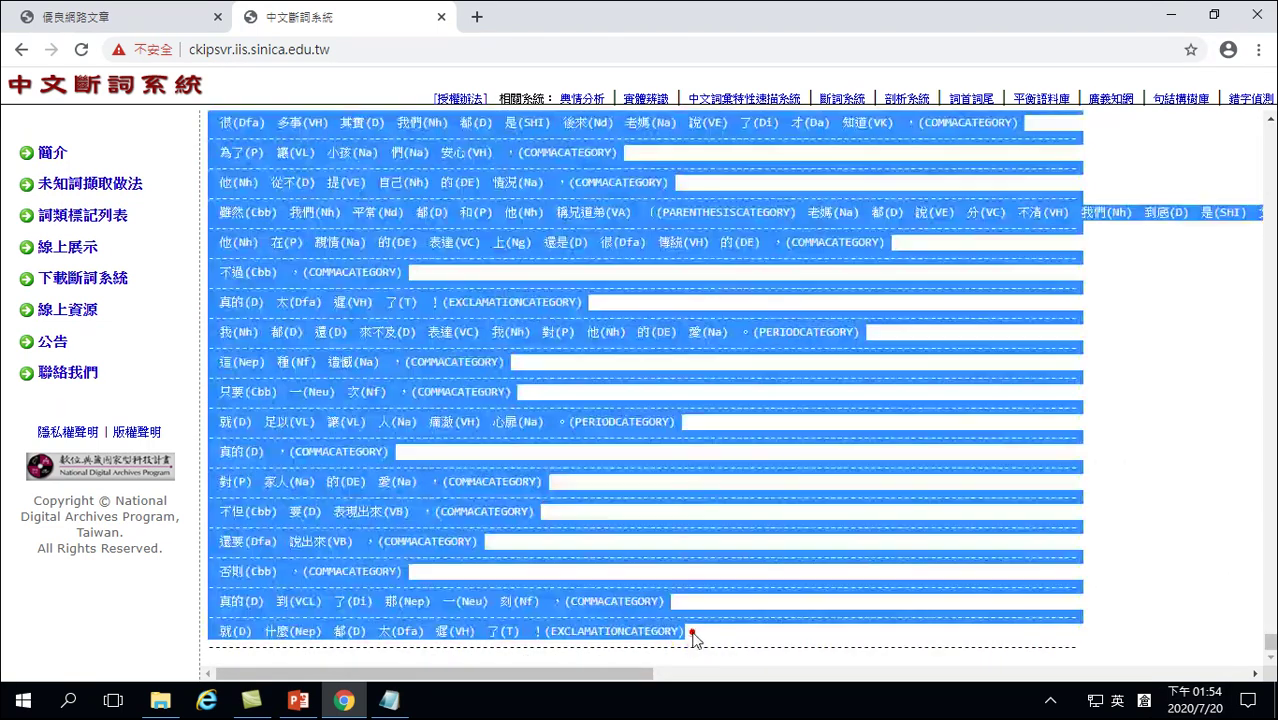
pyautogui.keyDown('shift'); pyautogui.click(685, 631); pyautogui.keyUp('shift')
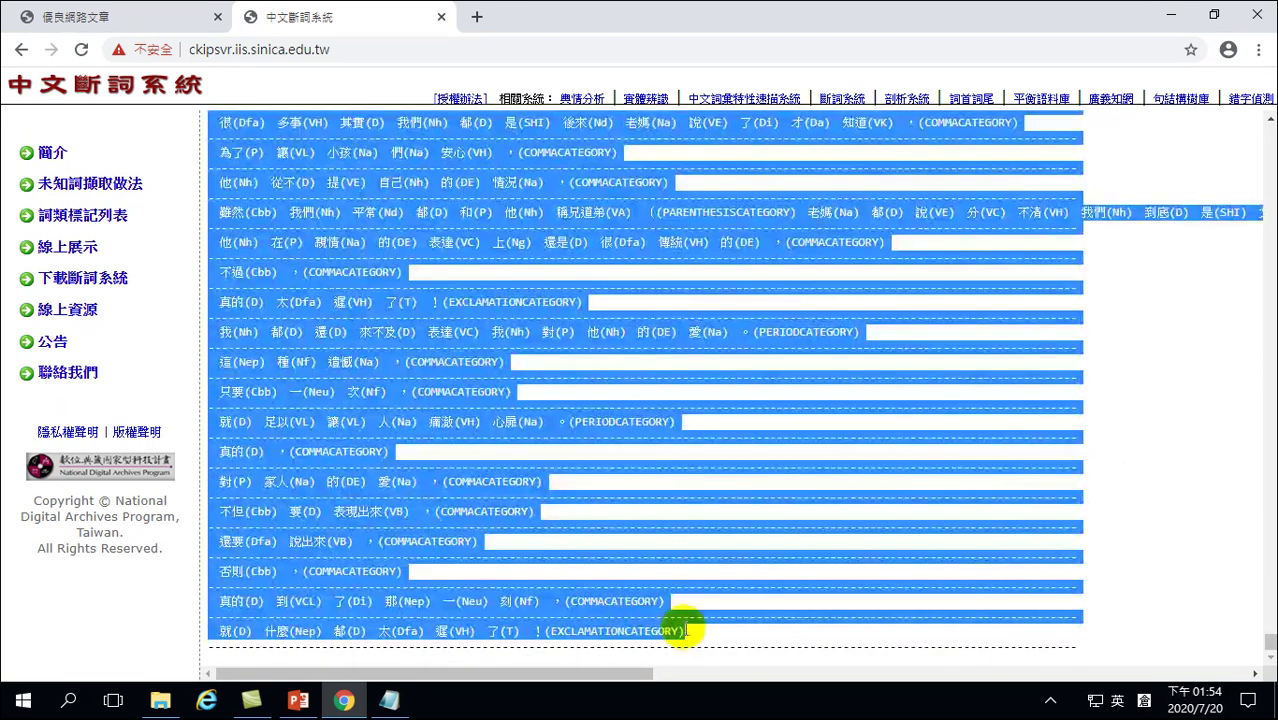
pyautogui.rightClick(302, 238)
pyautogui.click(345, 252)
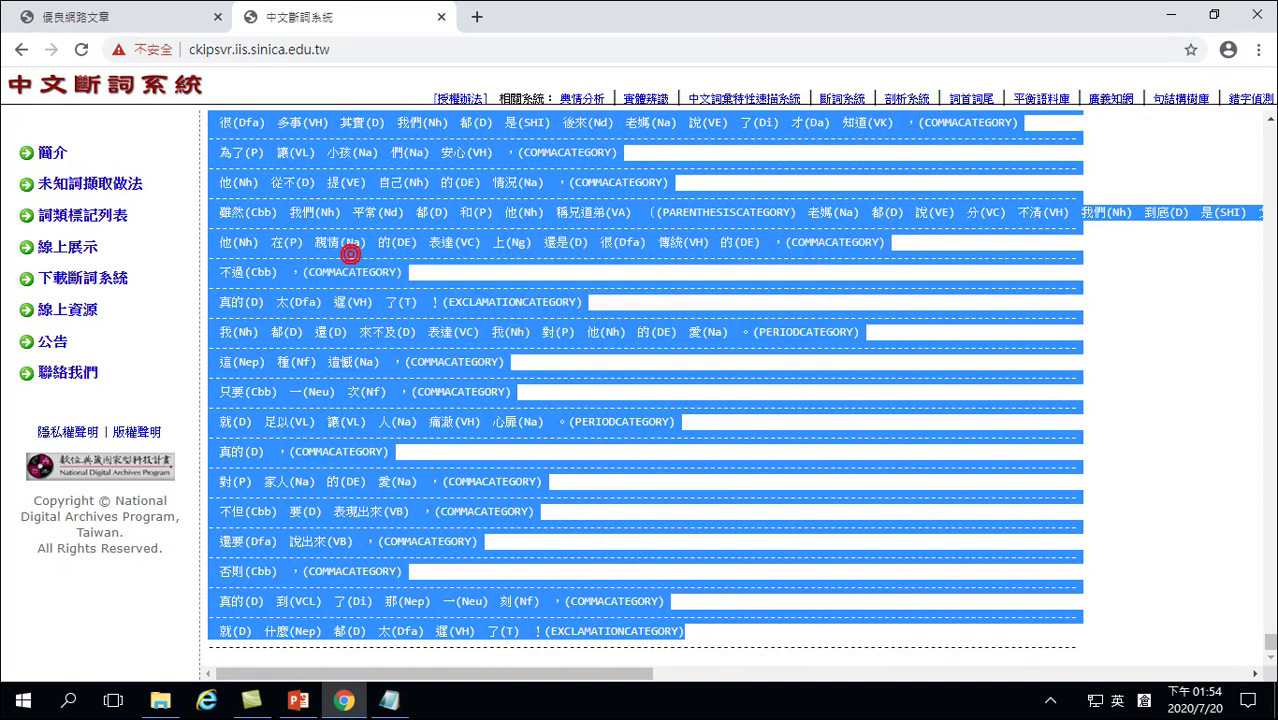
pyautogui.click(398, 702)
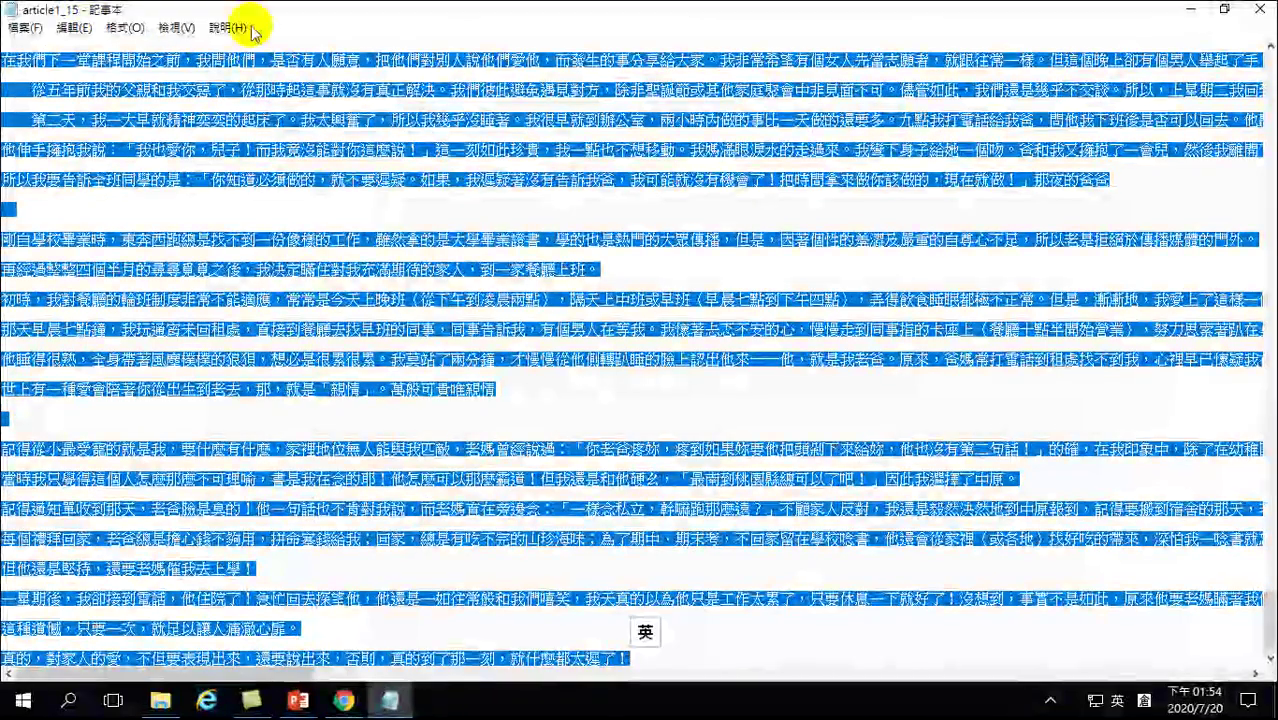
# - Create a new text file named article1_15_2 in Downloads and open it
pyautogui.click(1262, 10)
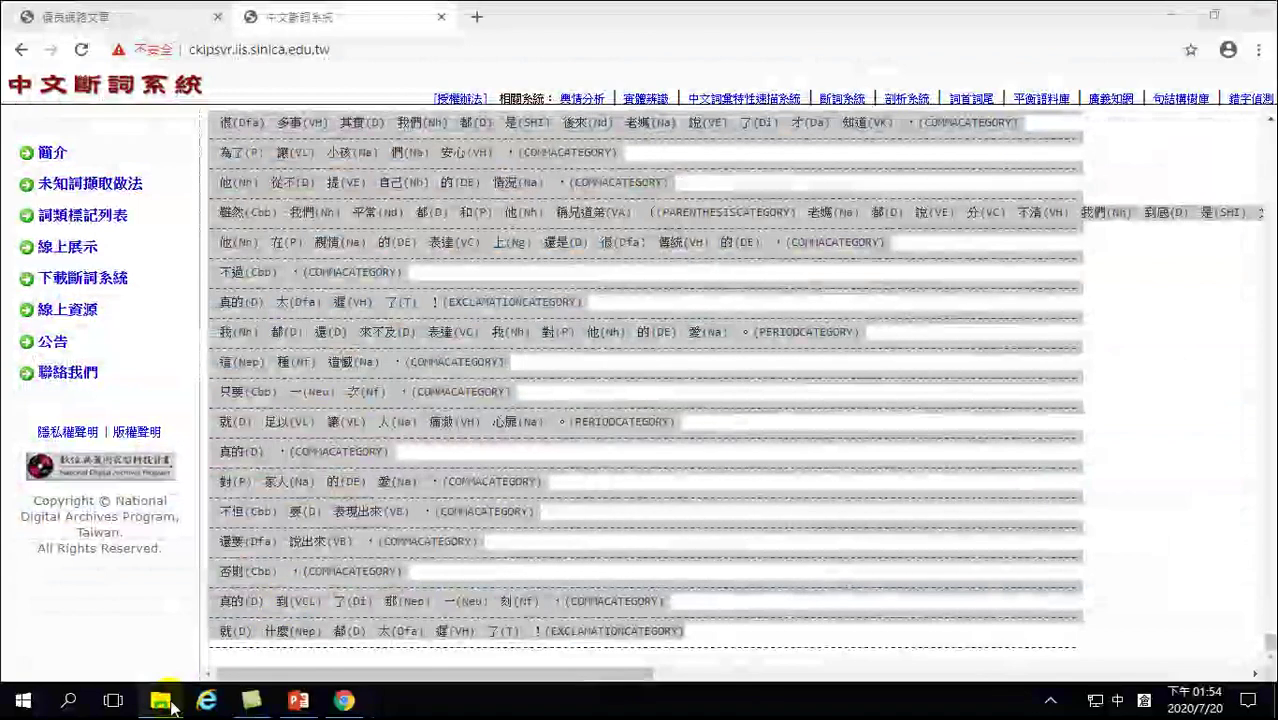
pyautogui.click(160, 700)
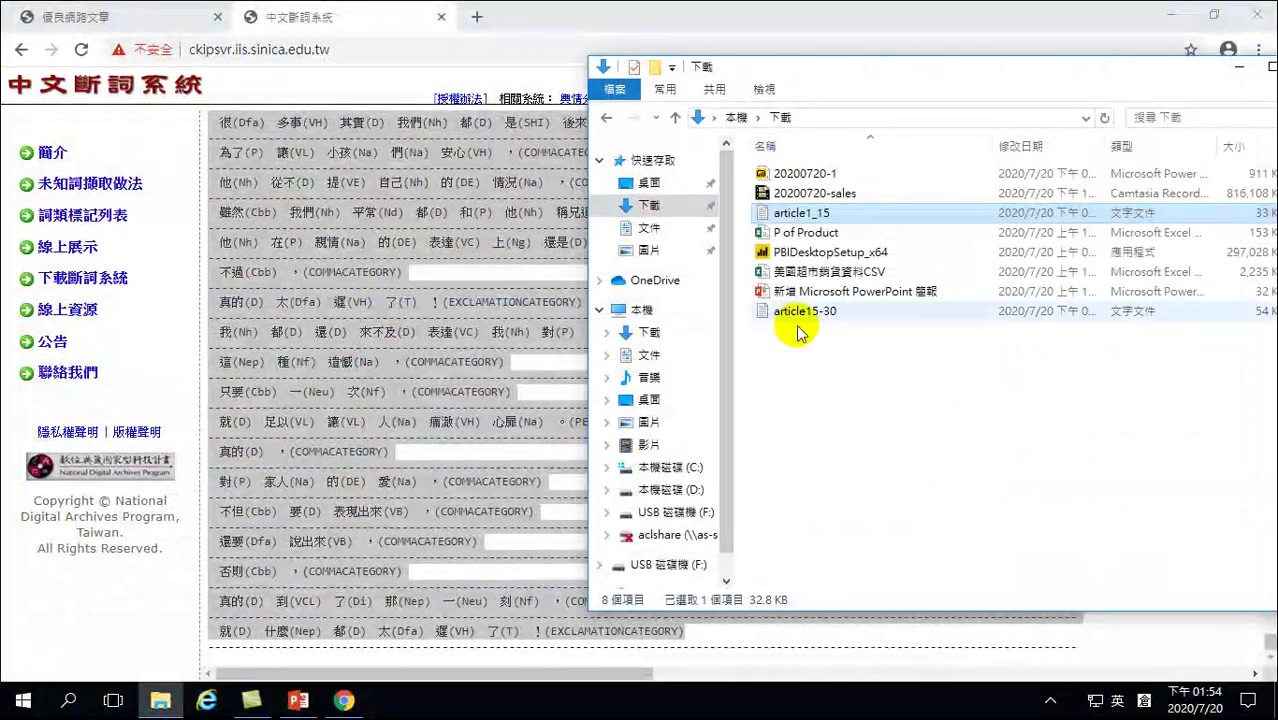
pyautogui.rightClick(780, 380)
pyautogui.moveTo(832, 603)
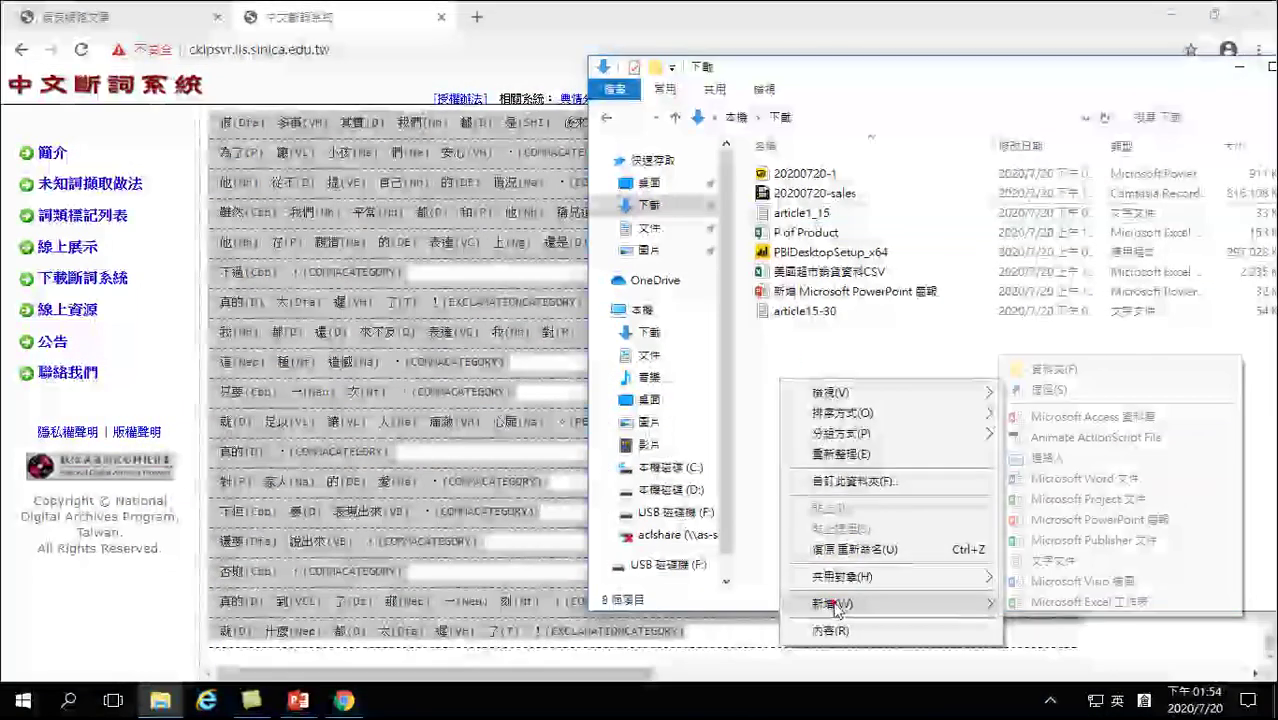
pyautogui.click(1045, 560)
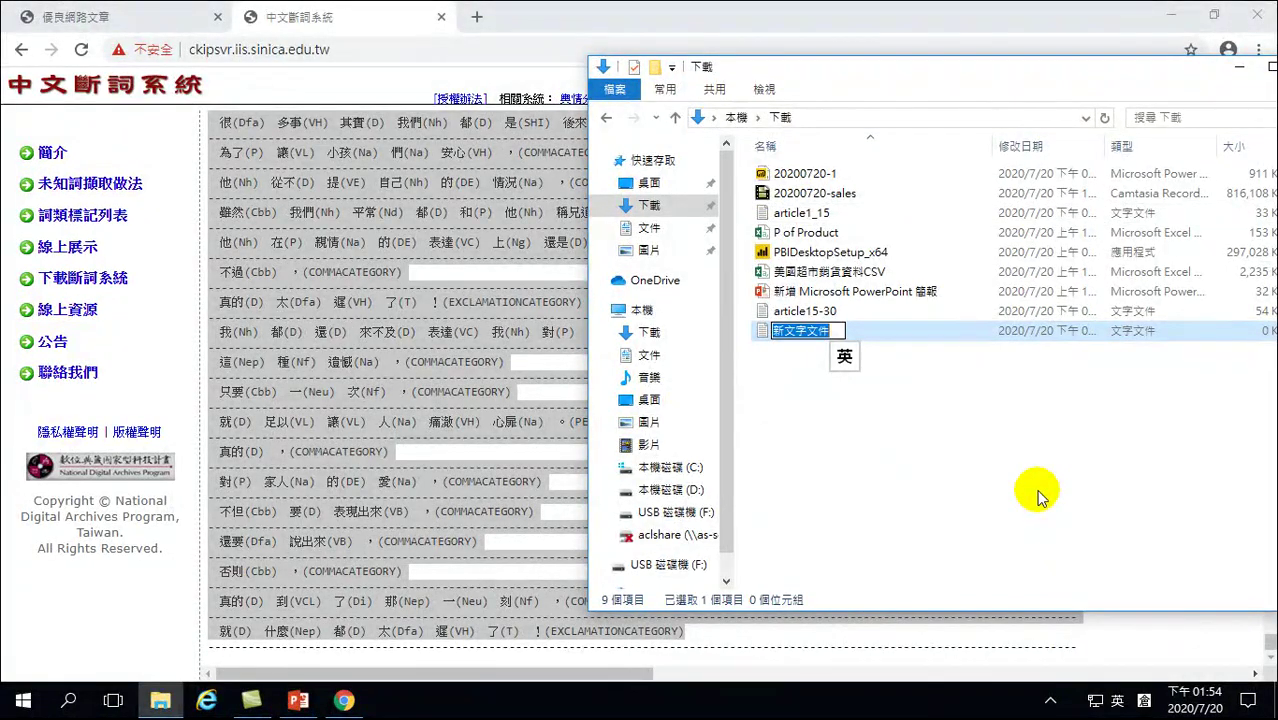
pyautogui.write('article1-')
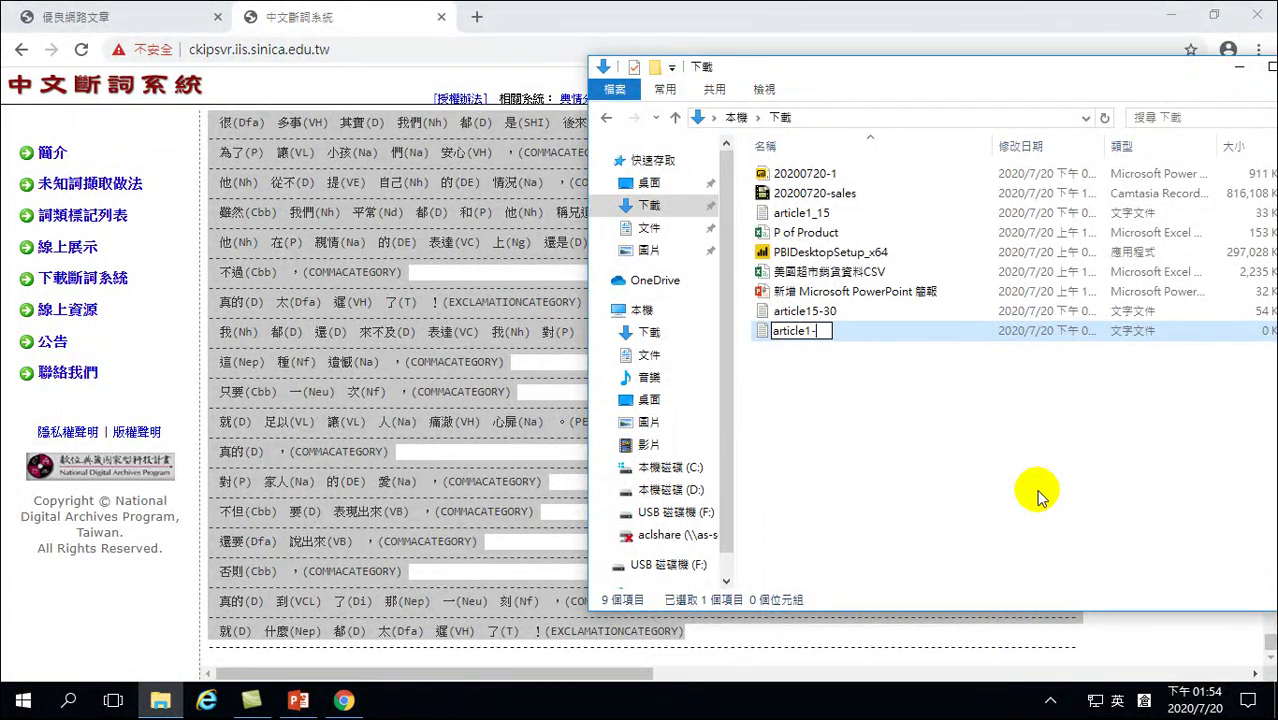
pyautogui.press('BackSpace')
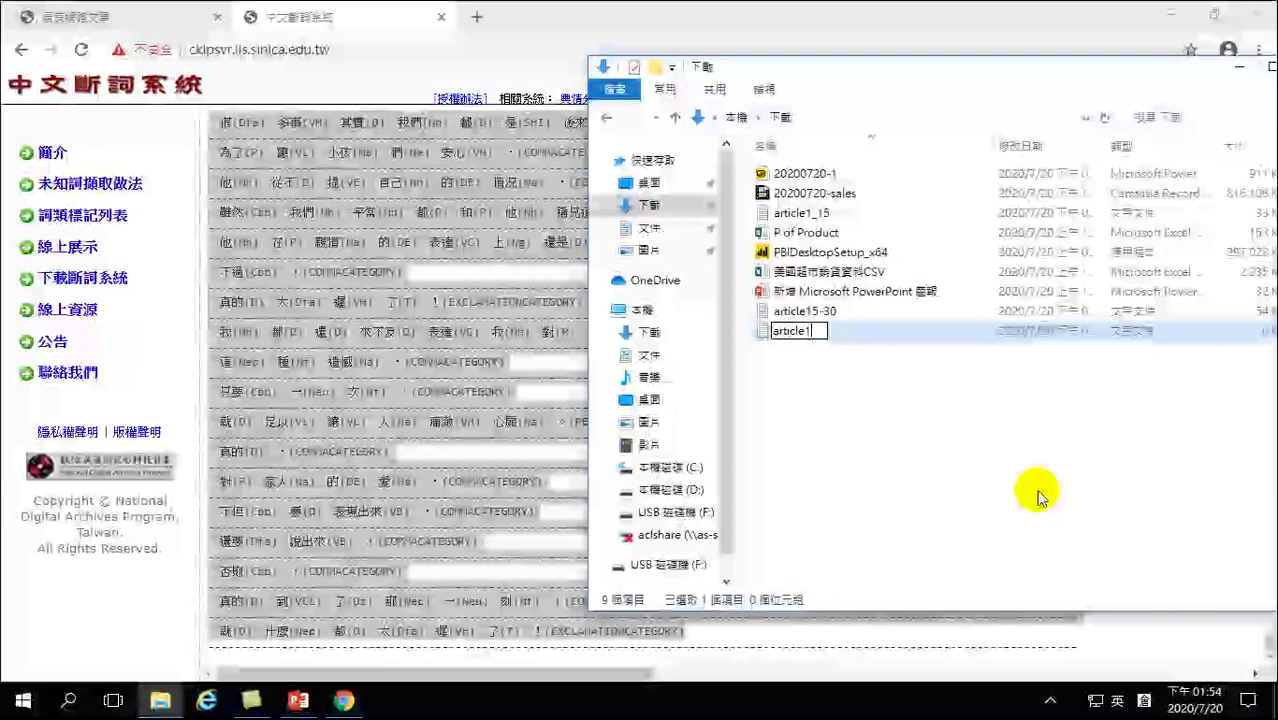
pyautogui.write('_15_2')
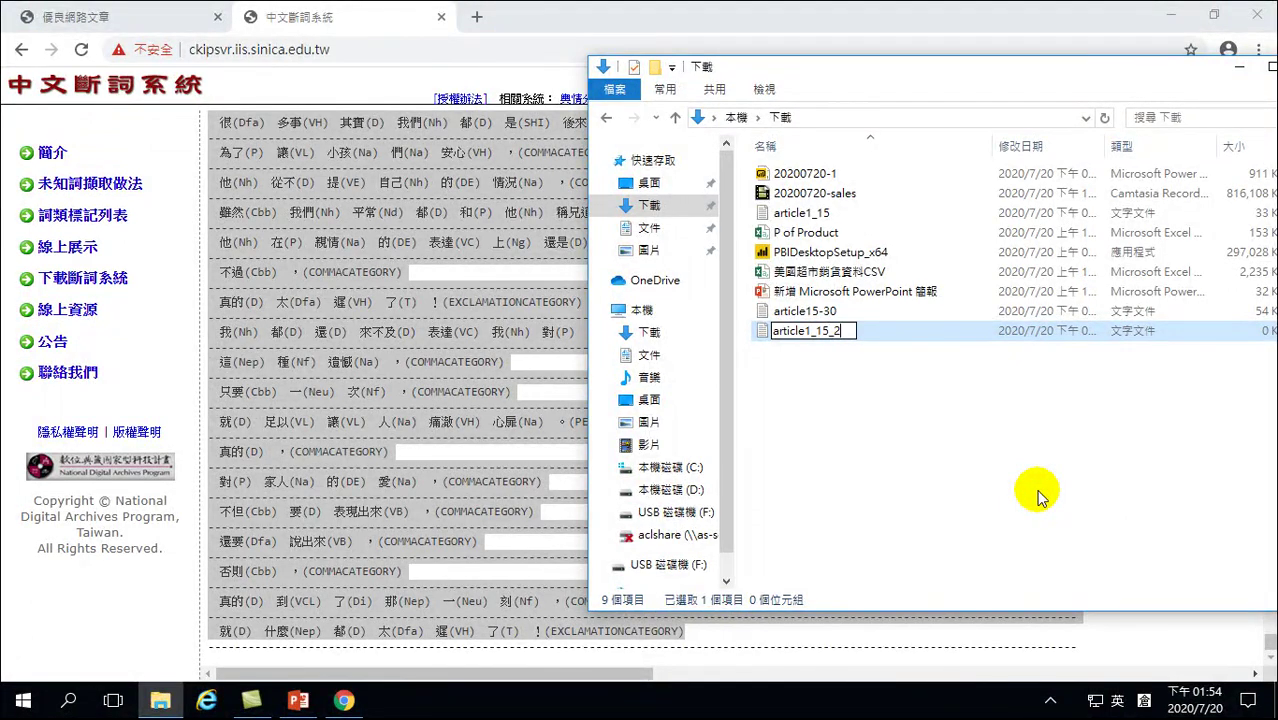
pyautogui.press('Return')
pyautogui.press('Return')
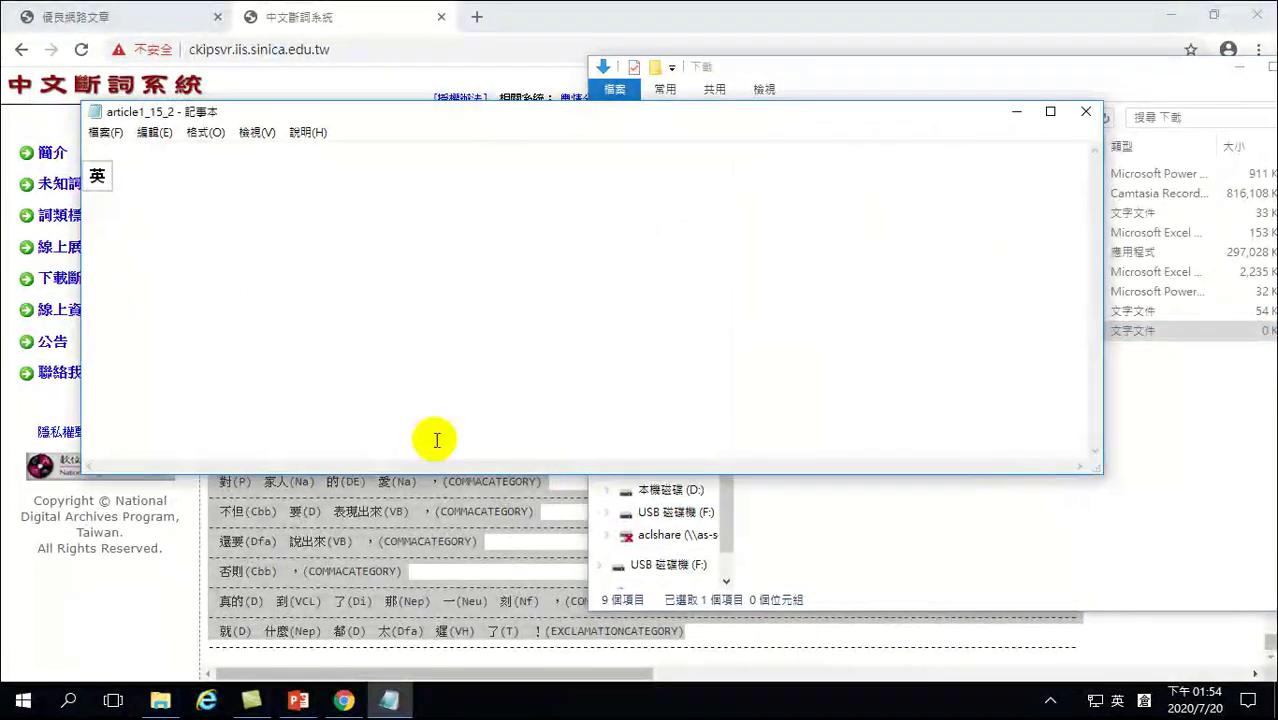
# - Paste the copied segmentation results into article1_15_2 and close the file
pyautogui.rightClick(357, 270)
pyautogui.click(388, 348)
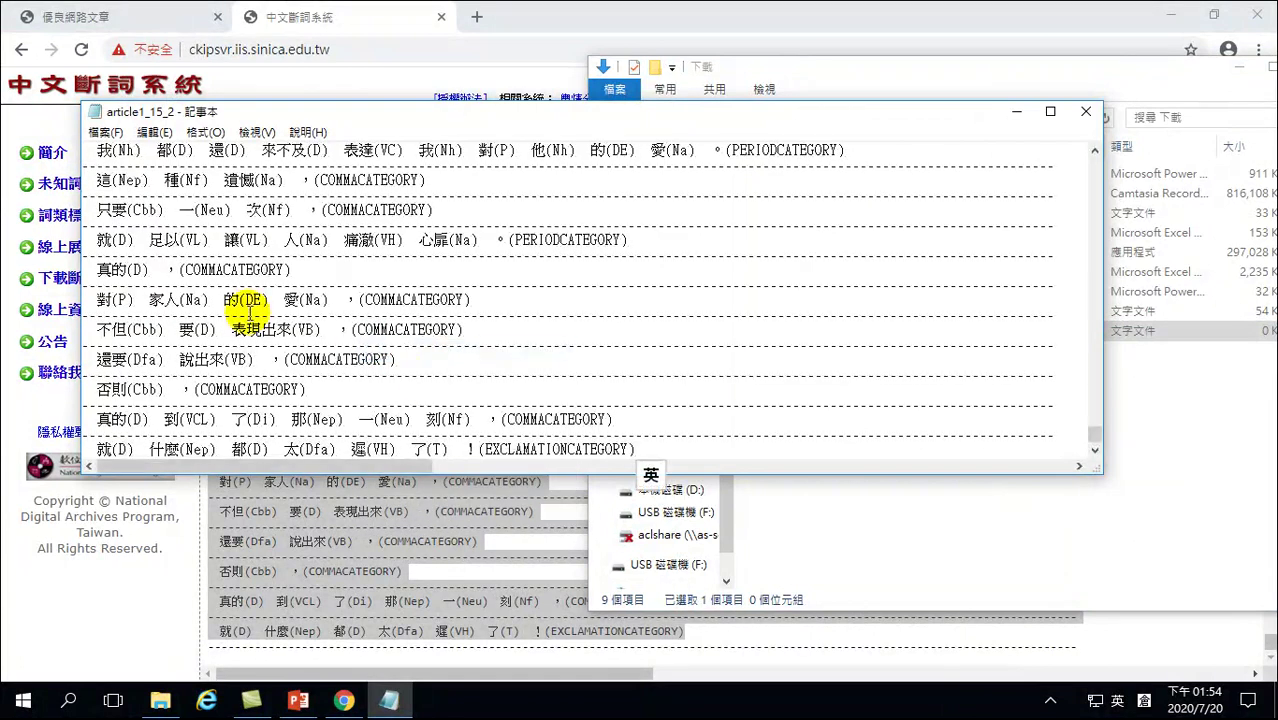
pyautogui.scroll(3, 256, 312)
pyautogui.scroll(3, 270, 250)
pyautogui.scroll(3, 245, 288)
pyautogui.scroll(5, 150, 300)
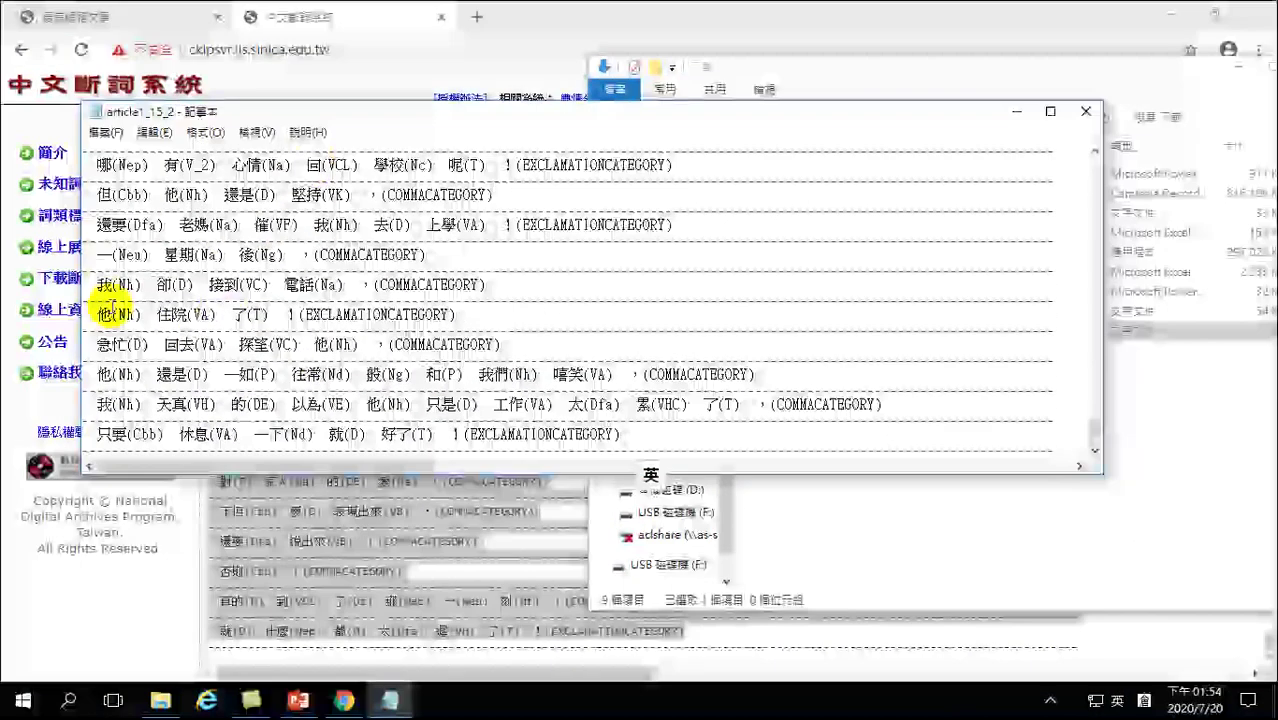
pyautogui.click(1086, 111)
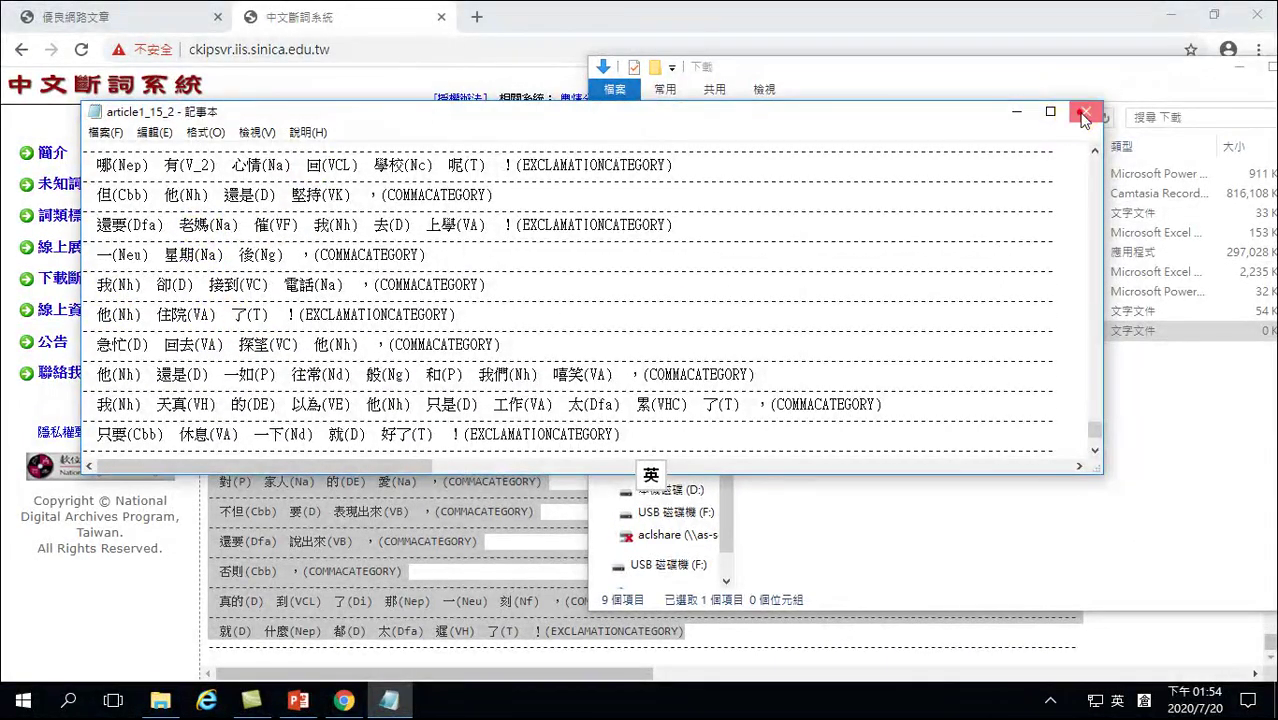
# - Save the pasted results in article1_15_2 when closing Notepad
pyautogui.click(583, 375)
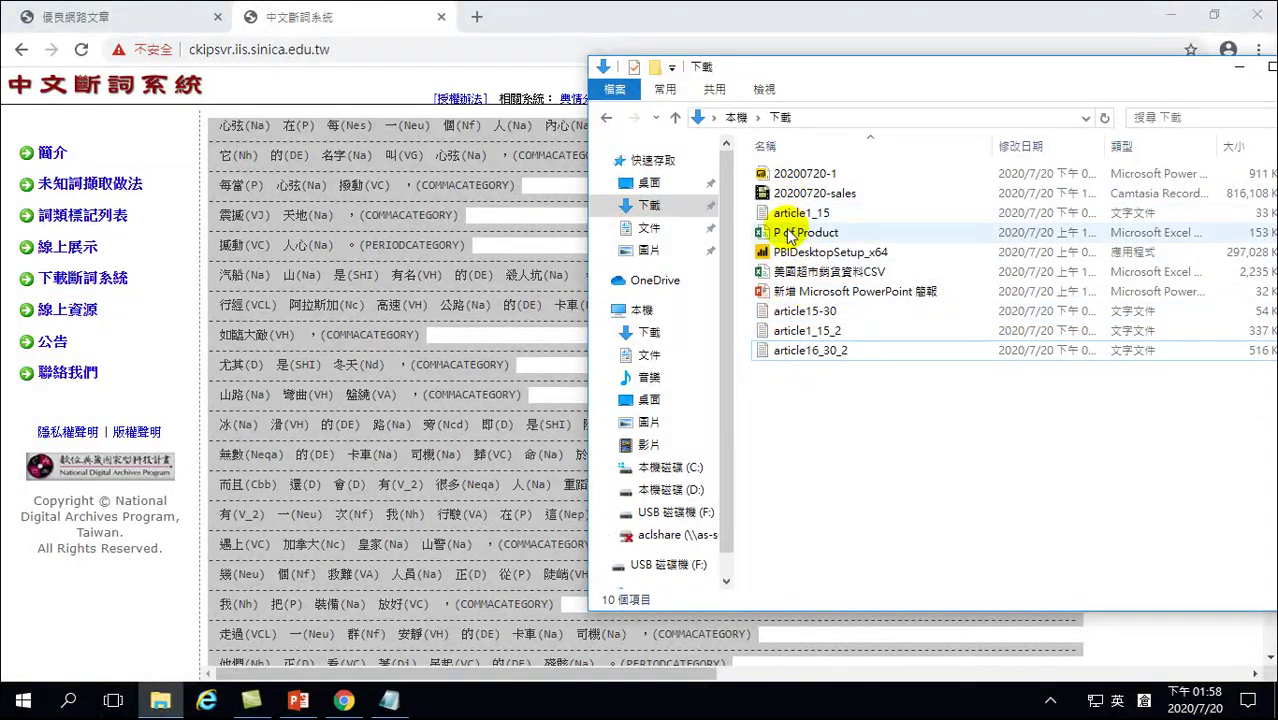
# - Rename the file article15-30 to article16-30 in Downloads
pyautogui.click(805, 338)
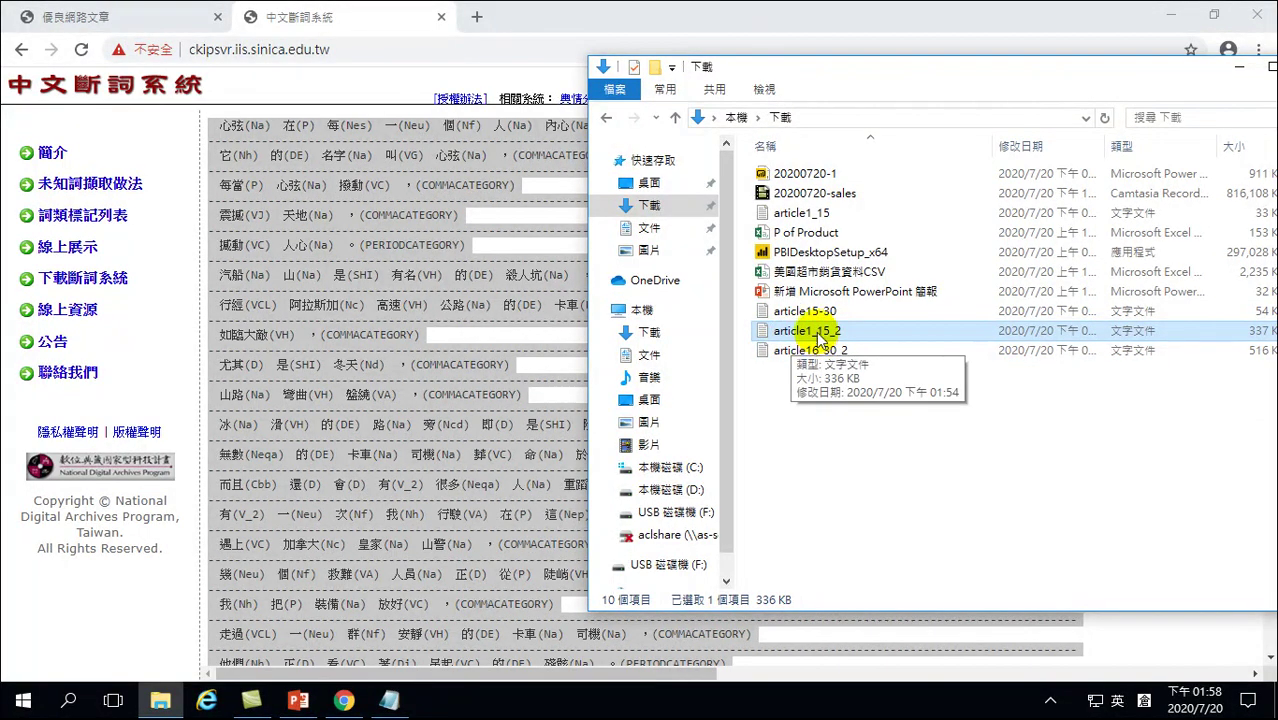
pyautogui.click(810, 215)
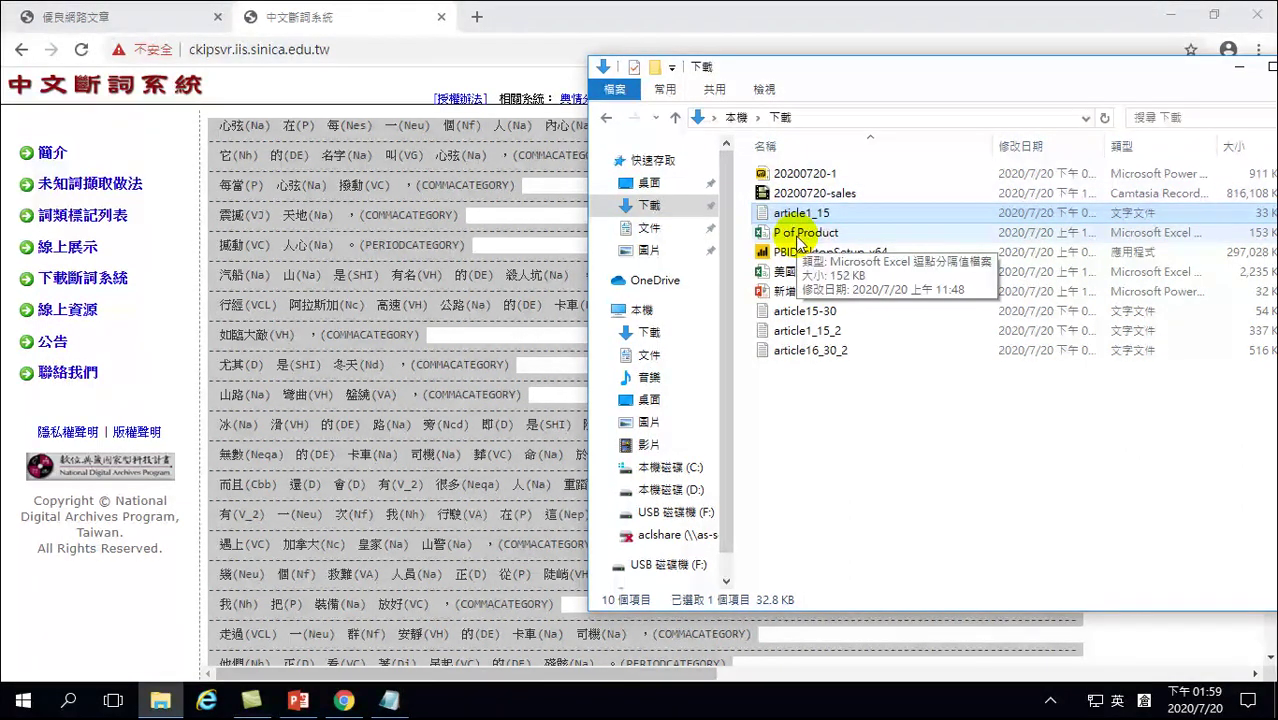
pyautogui.click(815, 313)
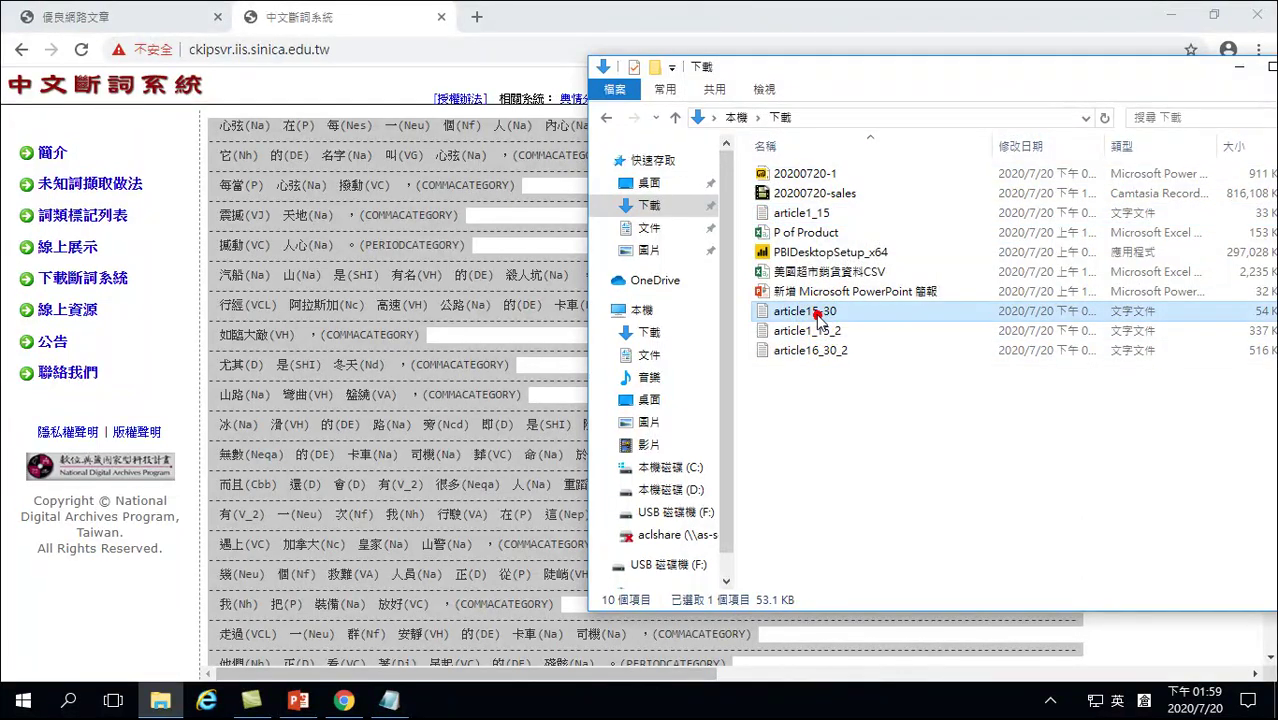
pyautogui.click(815, 313)
pyautogui.click(812, 311)
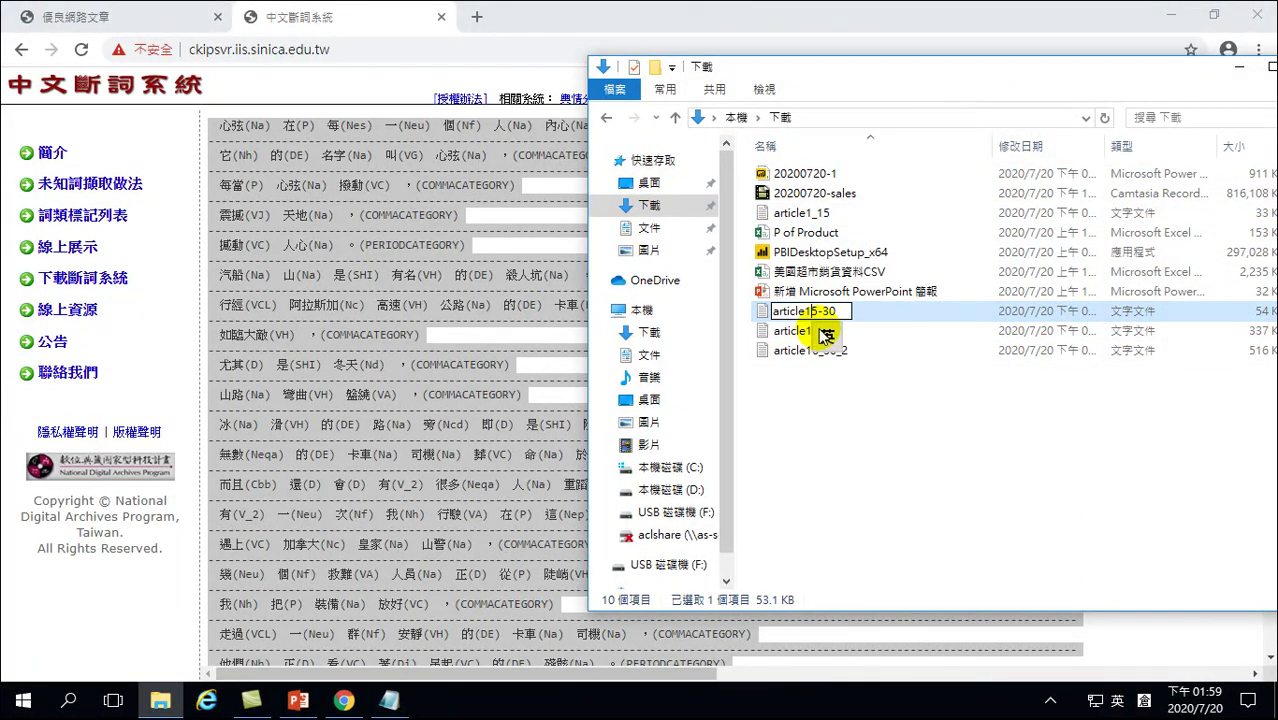
pyautogui.write('6')
pyautogui.press('Return')
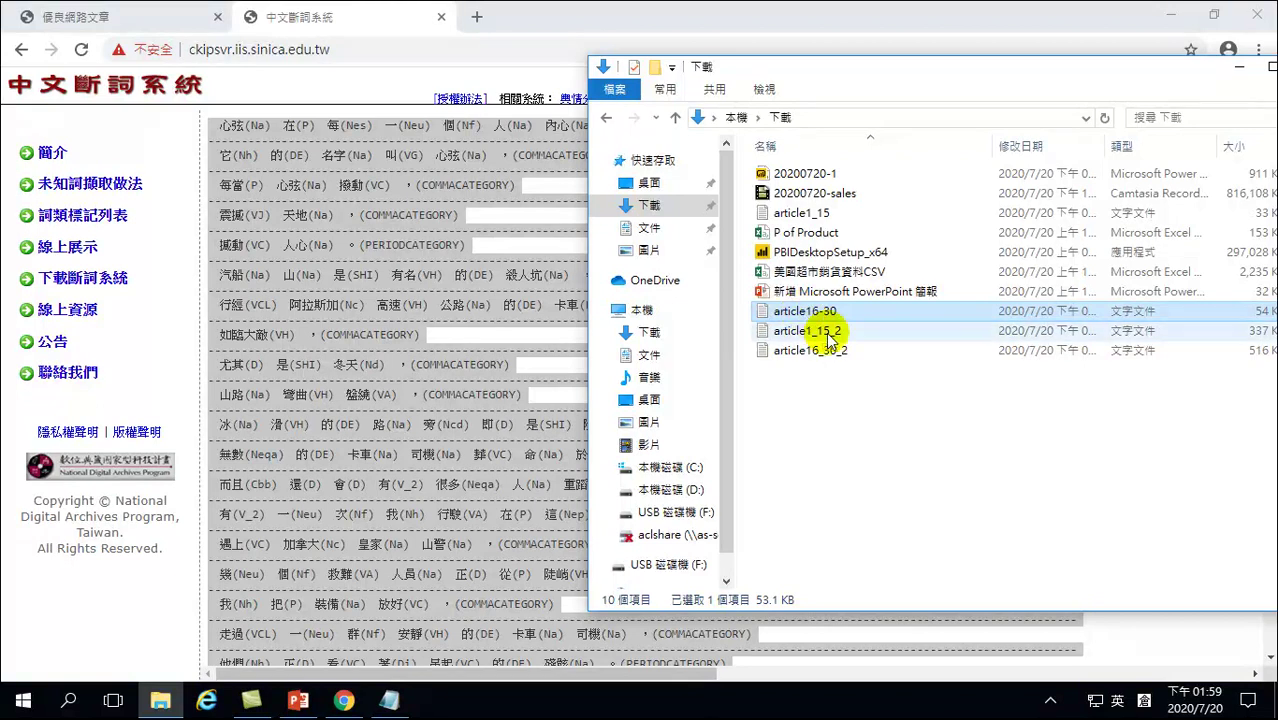
# - Open article1_15_2 to check its tagged contents, then close it
pyautogui.click(846, 334)
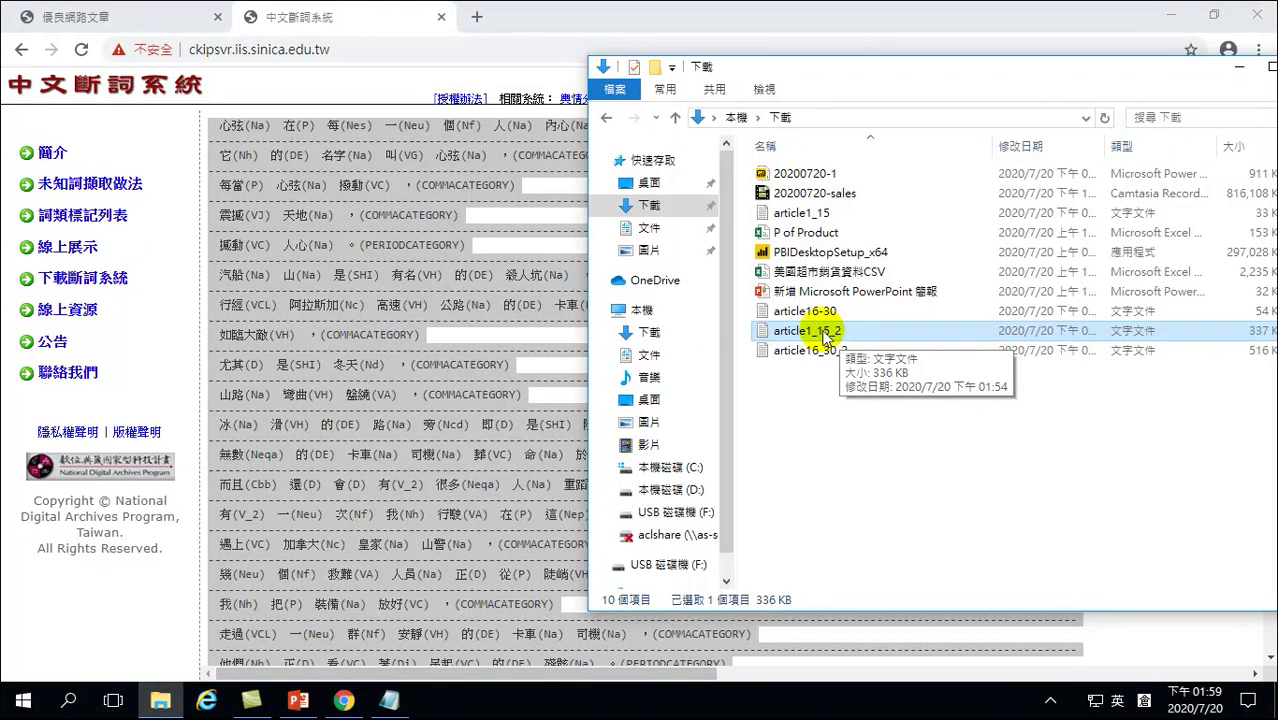
pyautogui.doubleClick(812, 336)
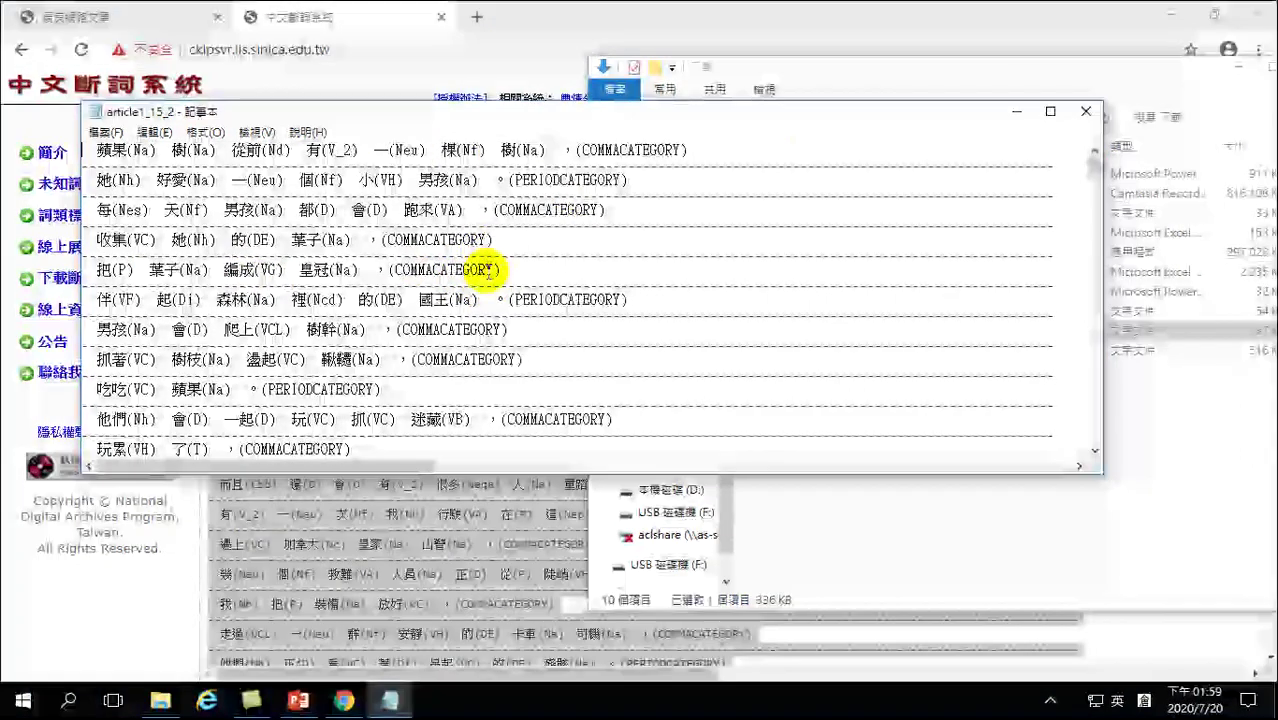
pyautogui.click(1085, 111)
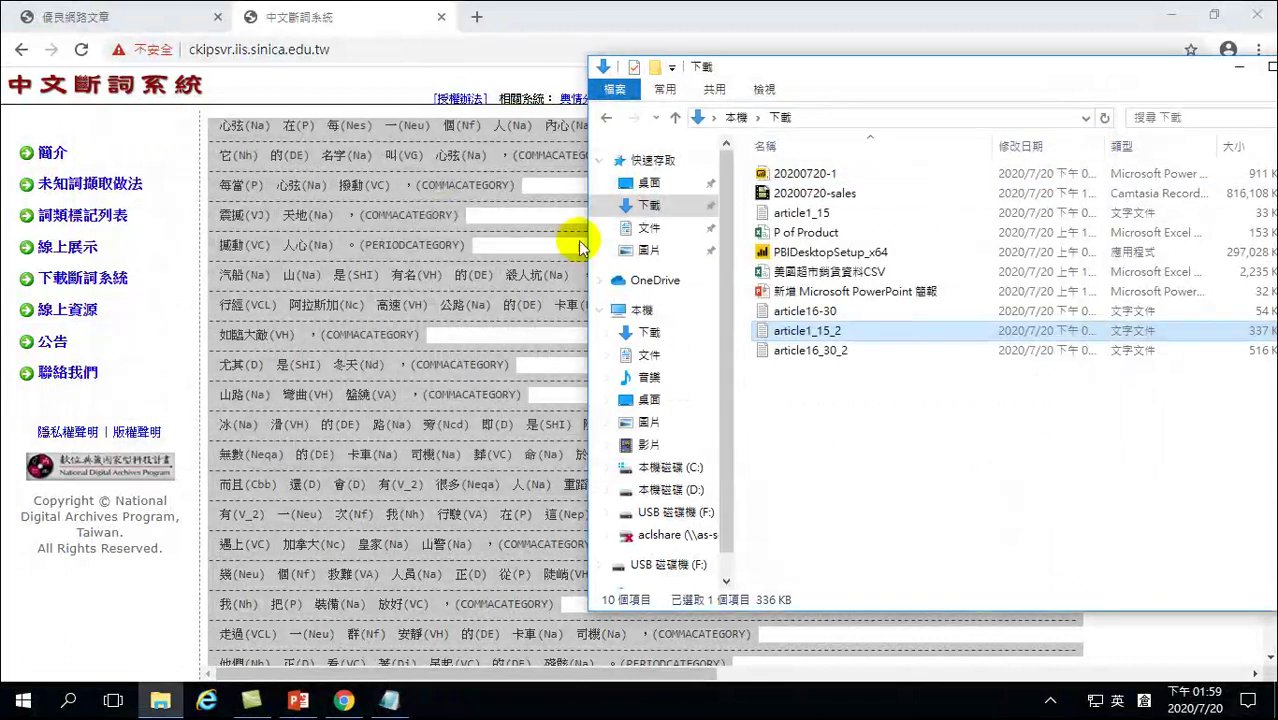
# - Open the 未知詞列表 unknown-word list and select its top entry 小芳 with count 20
pyautogui.click(362, 326)
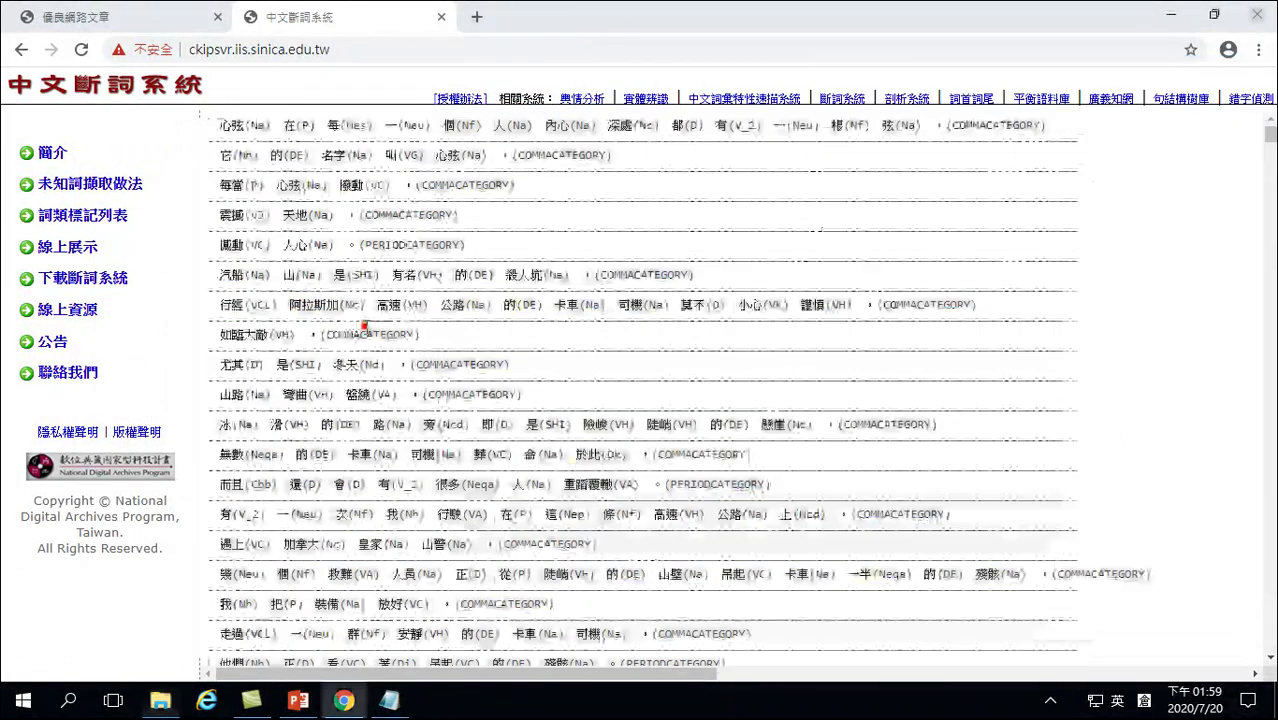
pyautogui.click(22, 49)
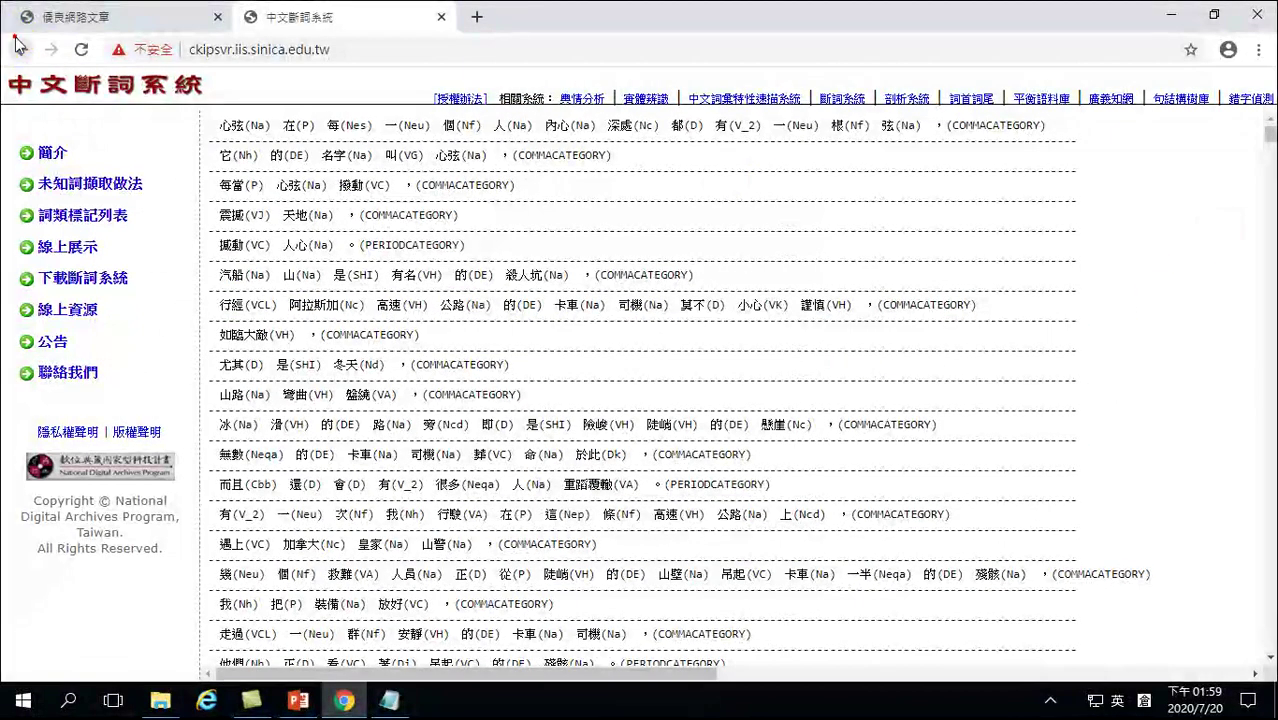
pyautogui.click(247, 192)
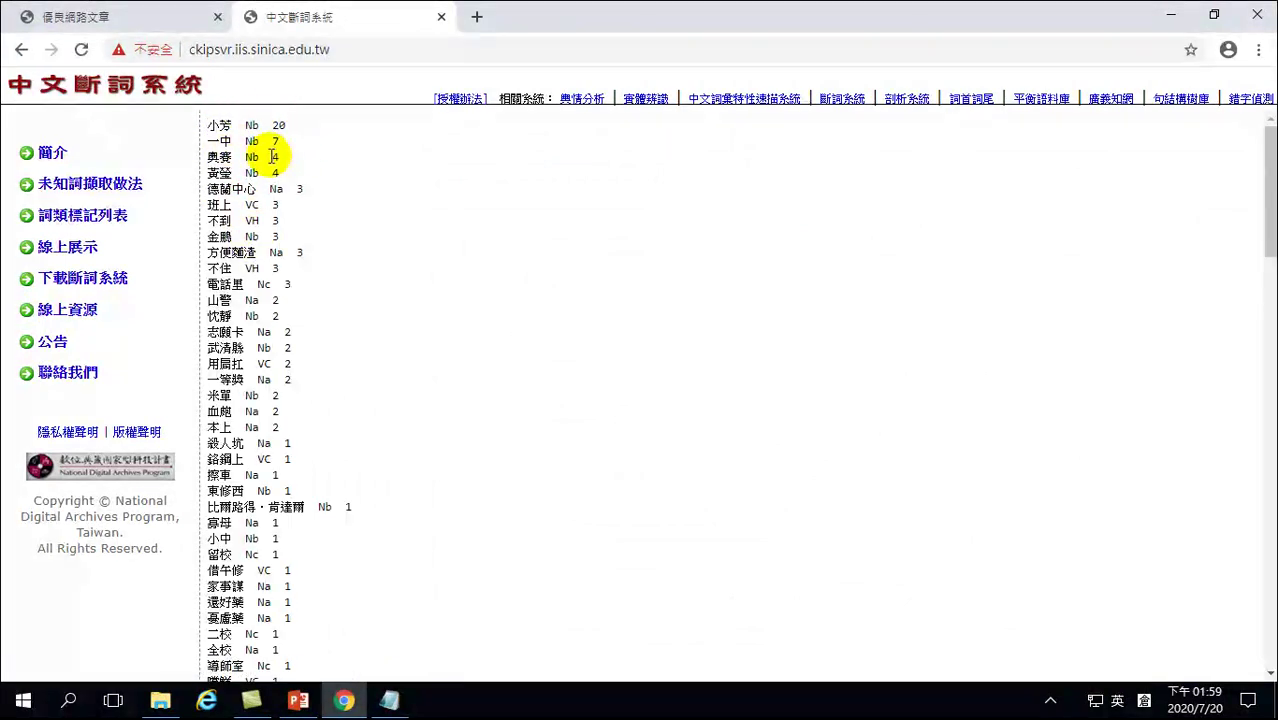
pyautogui.doubleClick(213, 126)
pyautogui.doubleClick(278, 125)
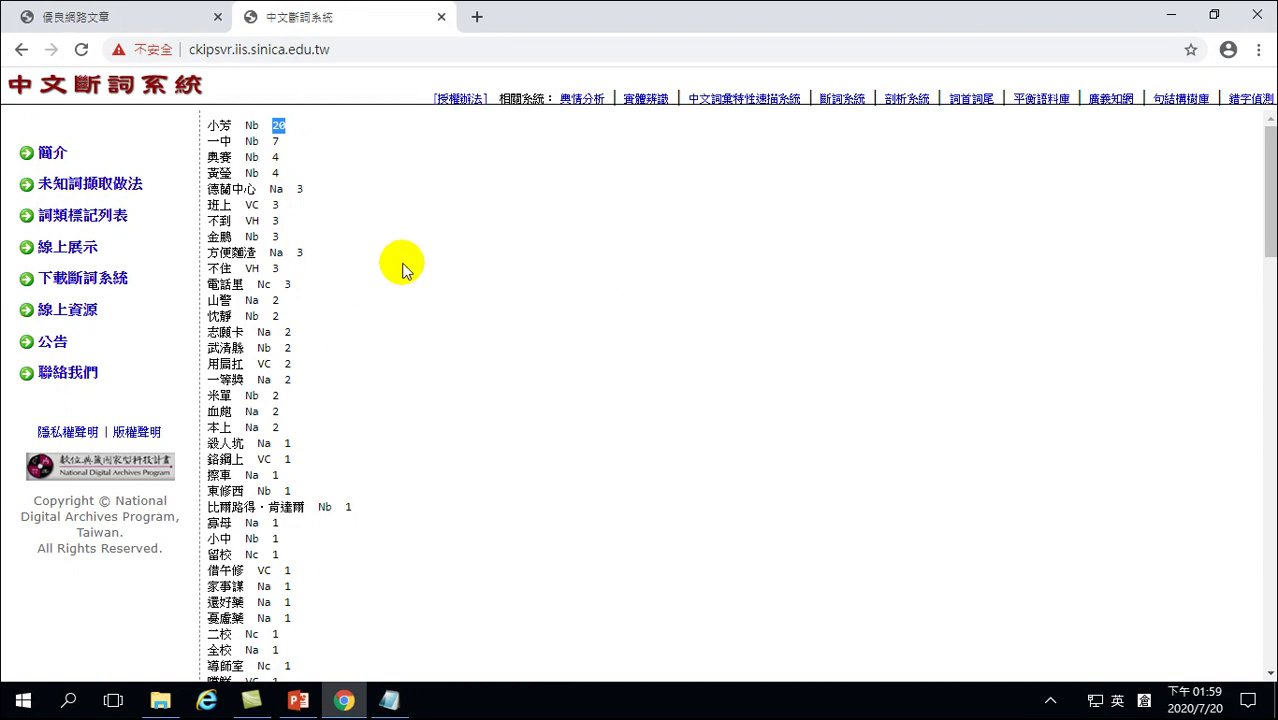
# - Bring the 下載 folder and the article15-30 text back to the front
pyautogui.click(160, 700)
pyautogui.click(390, 702)
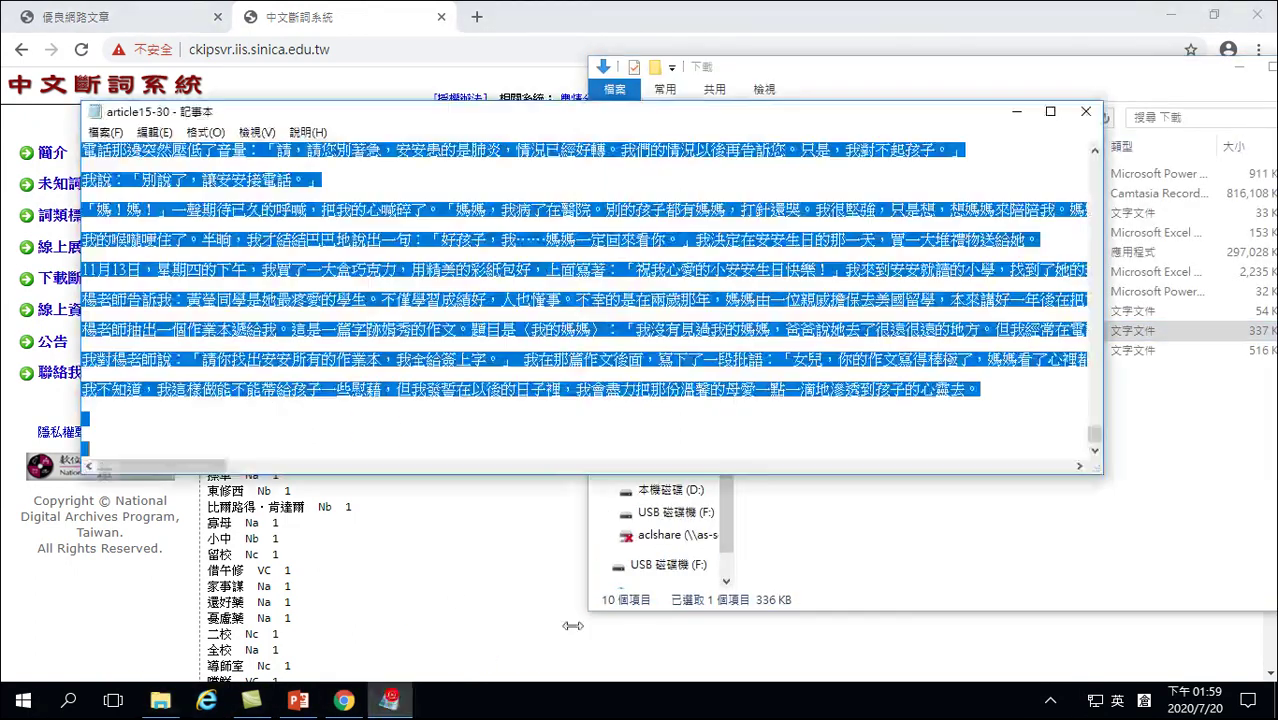
pyautogui.click(340, 268)
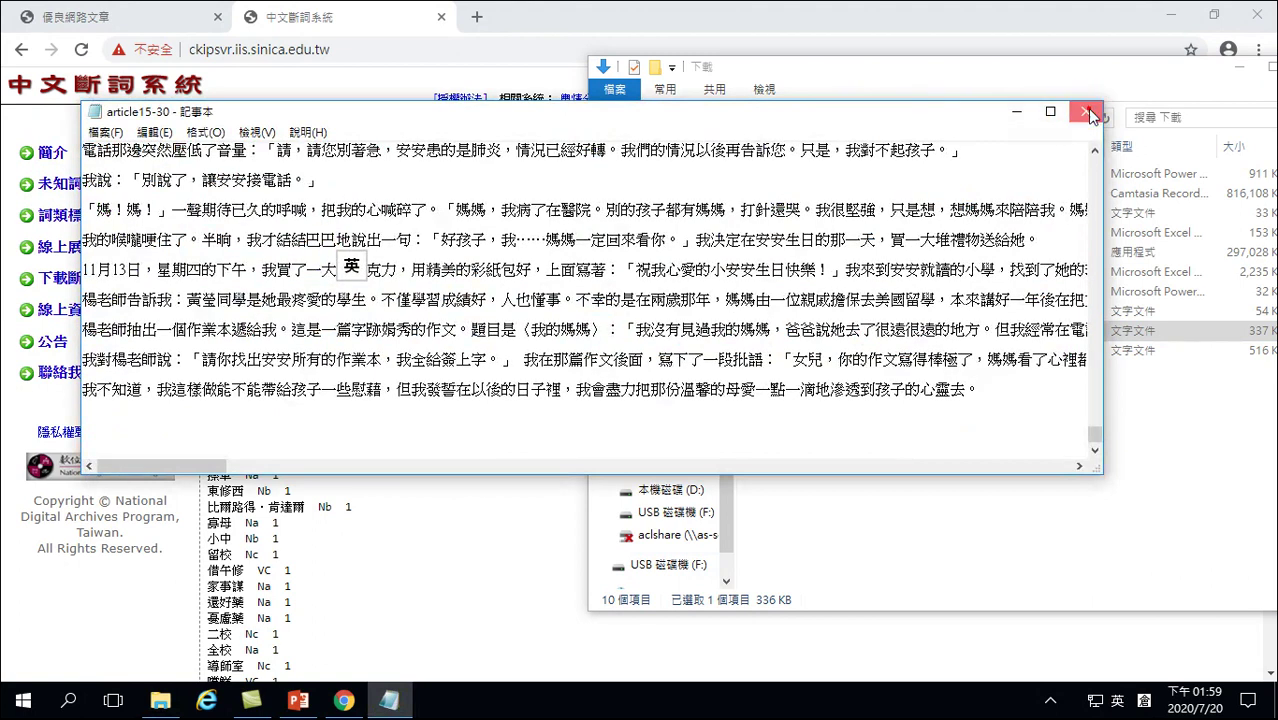
# - Open article1_15_2 in Word 2016 through the choose-another-app option
pyautogui.click(1017, 112)
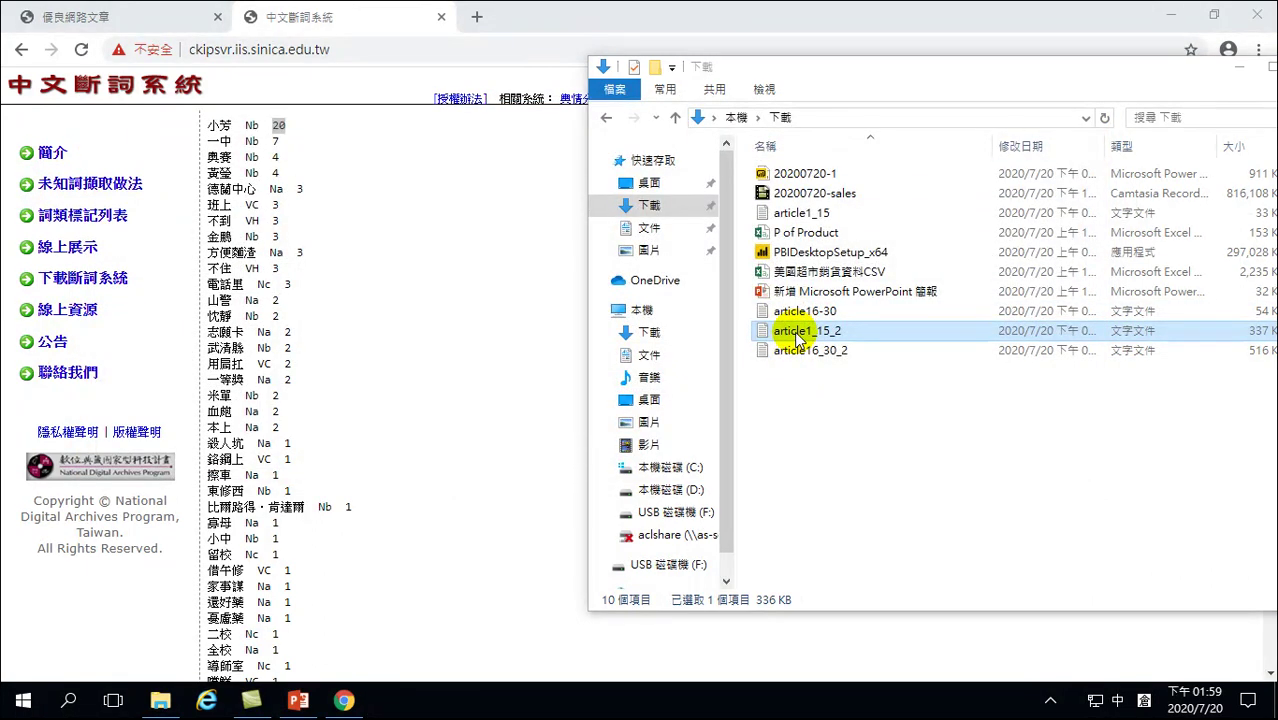
pyautogui.rightClick(797, 340)
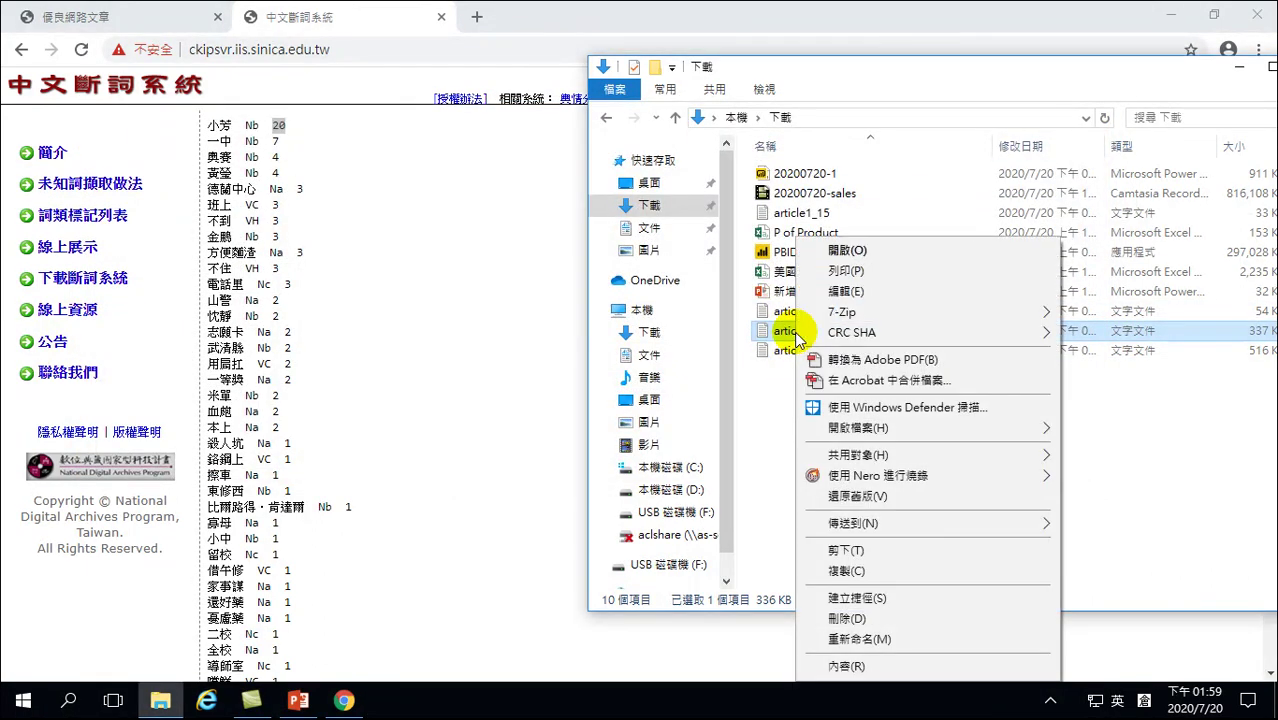
pyautogui.click(1112, 442)
pyautogui.rightClick(808, 338)
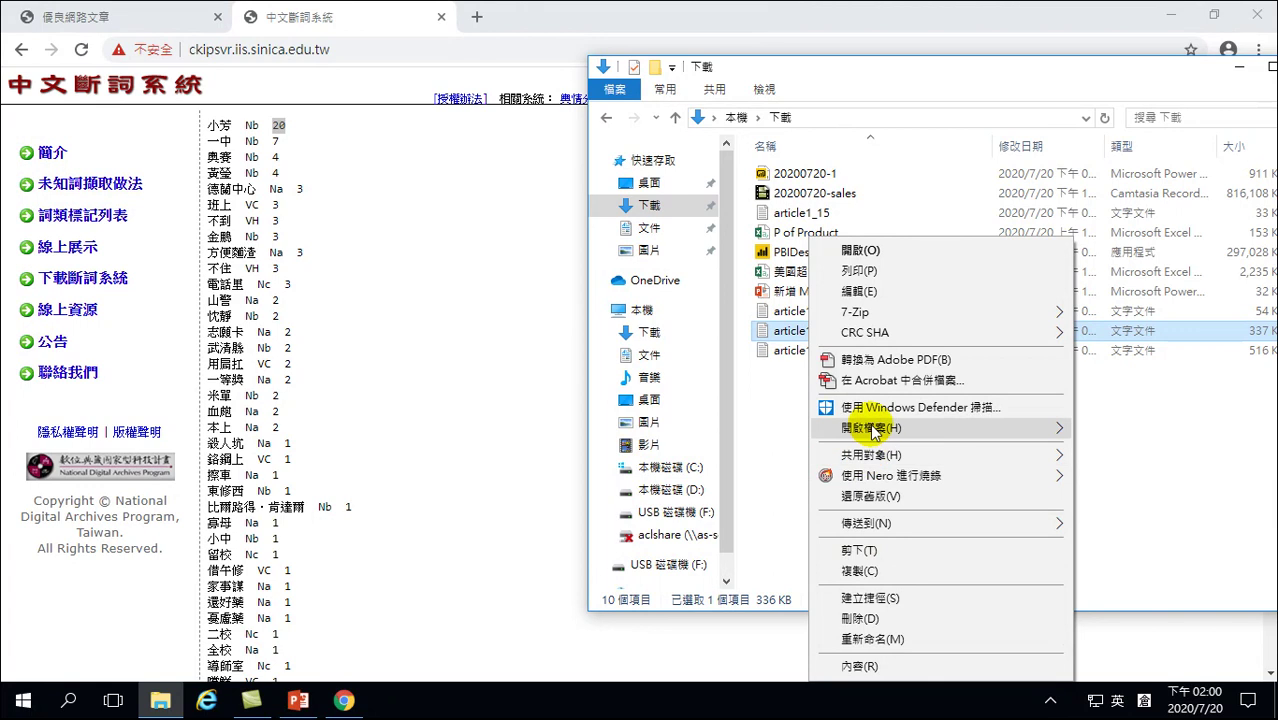
pyautogui.moveTo(858, 428)
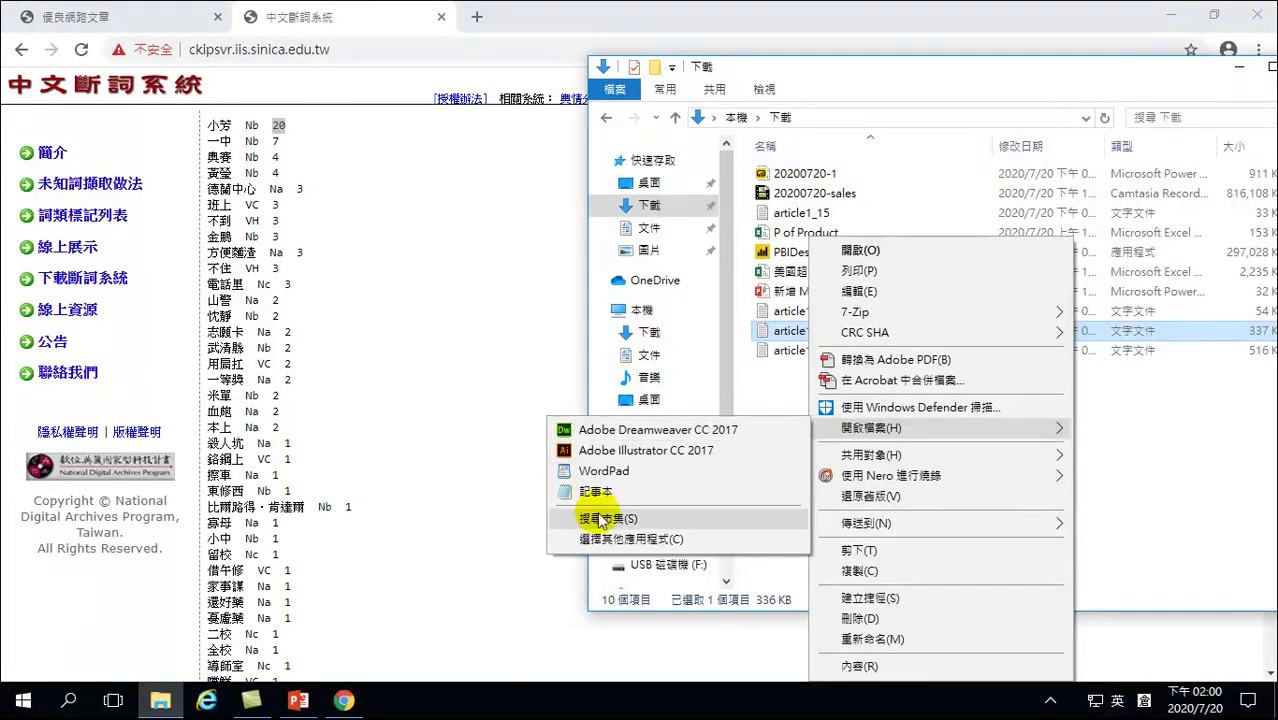
pyautogui.click(630, 540)
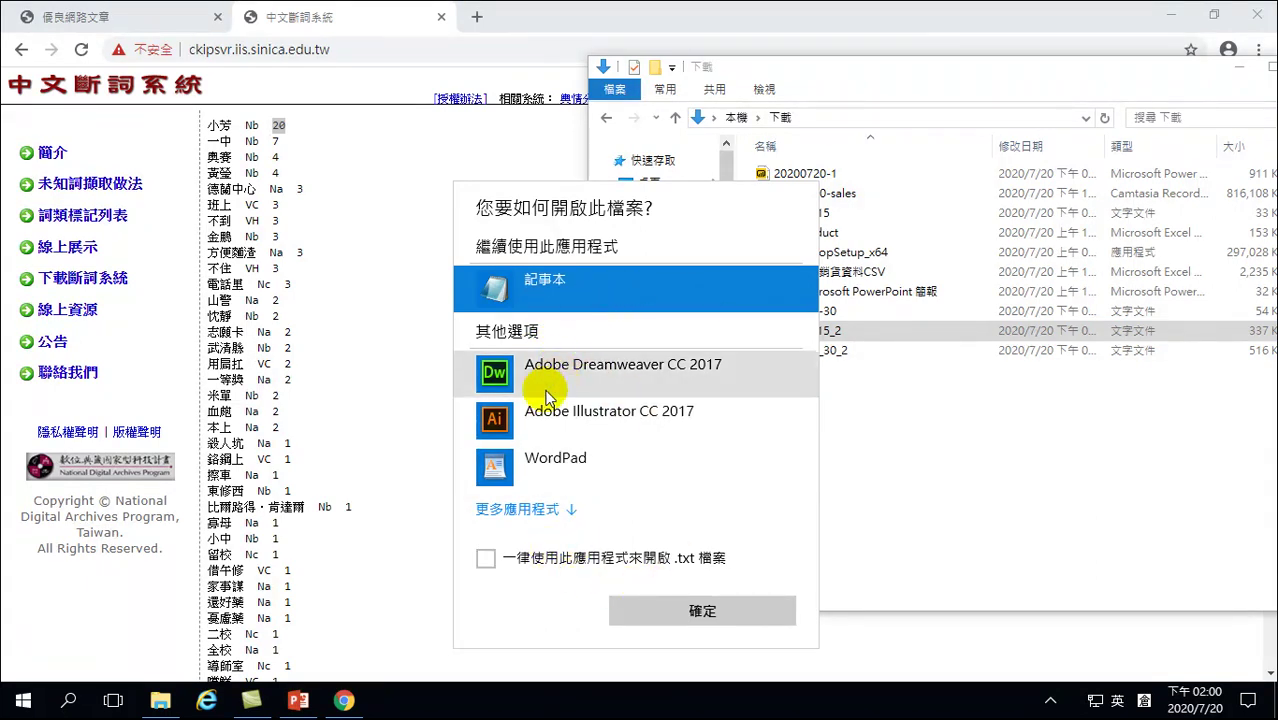
pyautogui.click(522, 508)
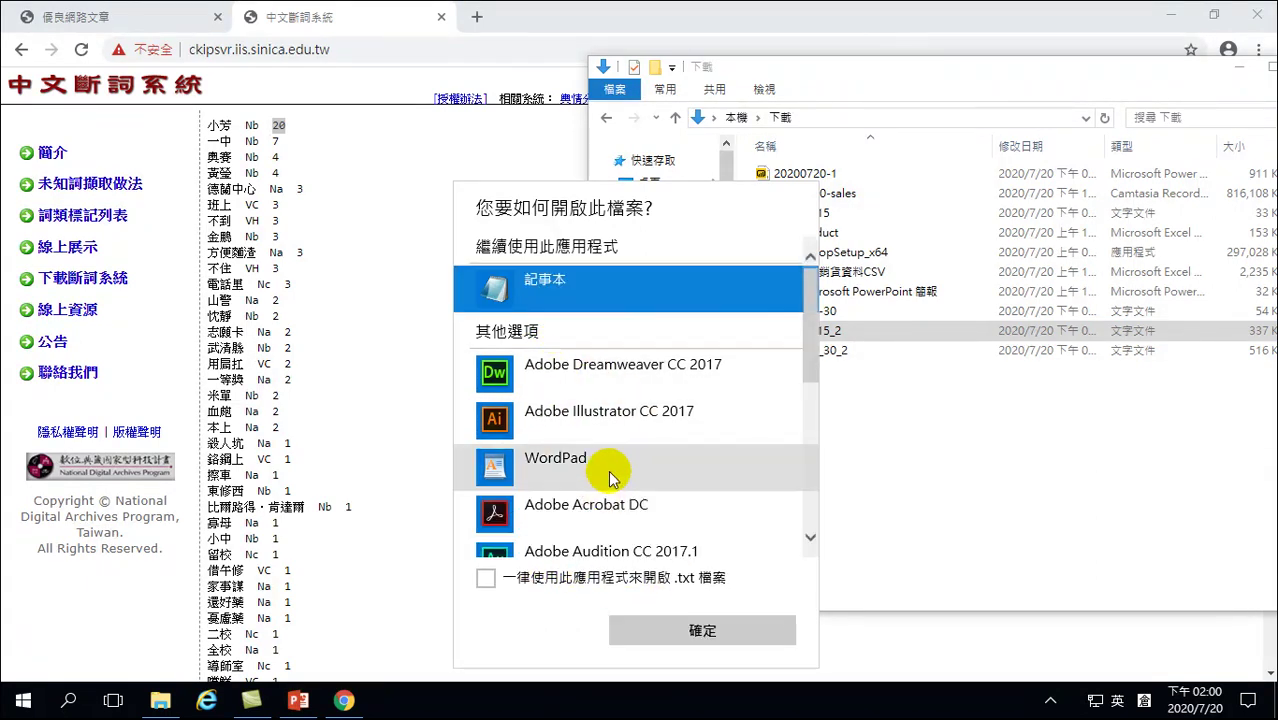
pyautogui.scroll(-2, 608, 445)
pyautogui.scroll(-2, 612, 460)
pyautogui.scroll(-1, 607, 468)
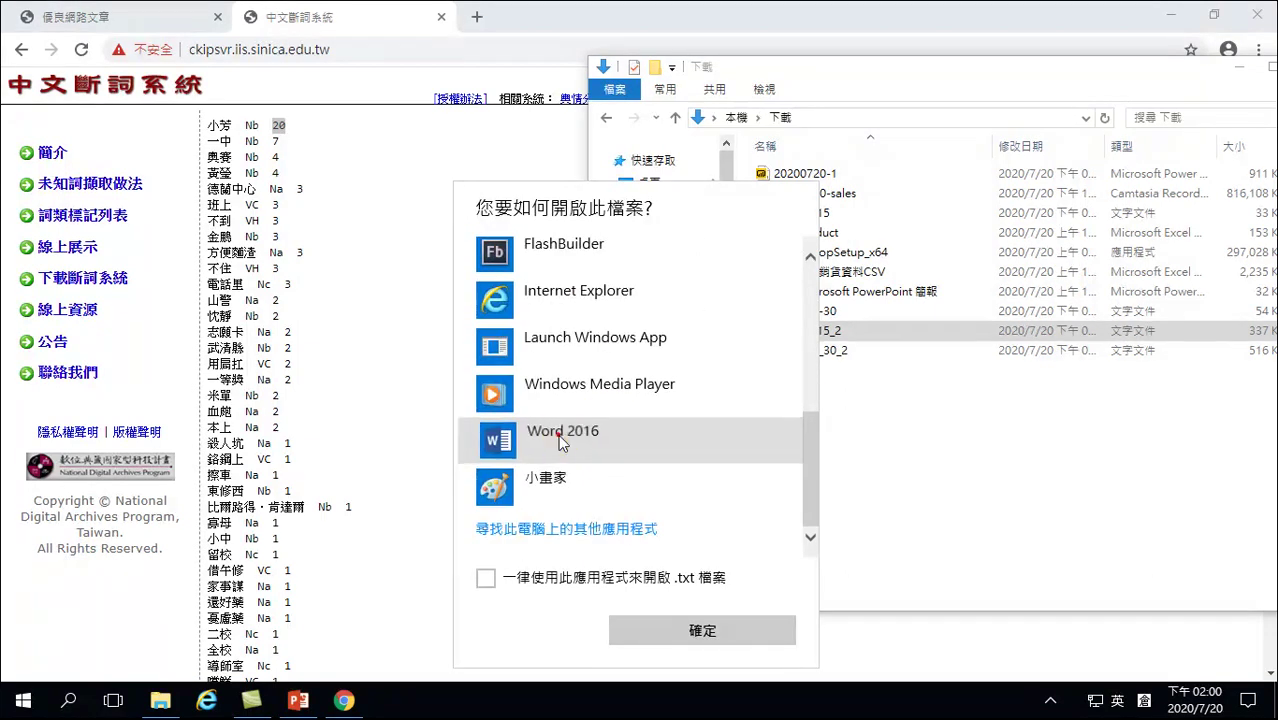
pyautogui.click(578, 450)
pyautogui.click(703, 625)
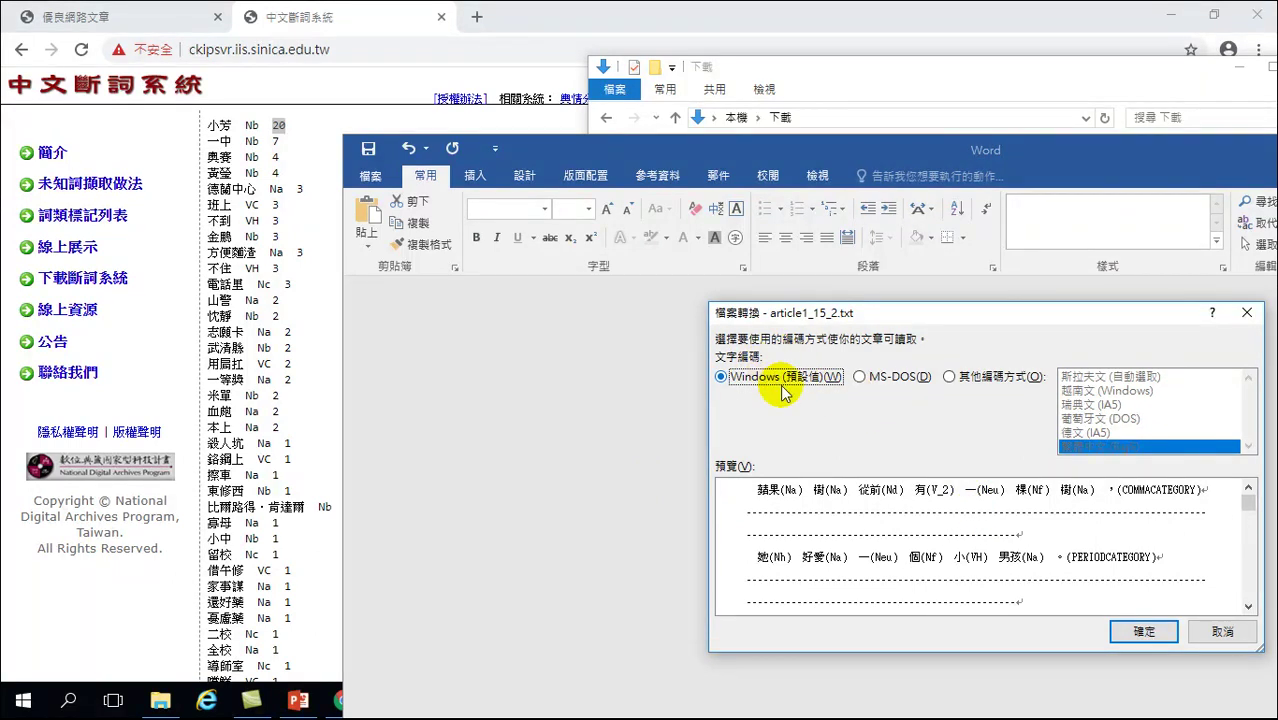
# - Accept Windows encoding, maximize Word, and select the words 蘋果, 樹 and 從前
pyautogui.click(1143, 632)
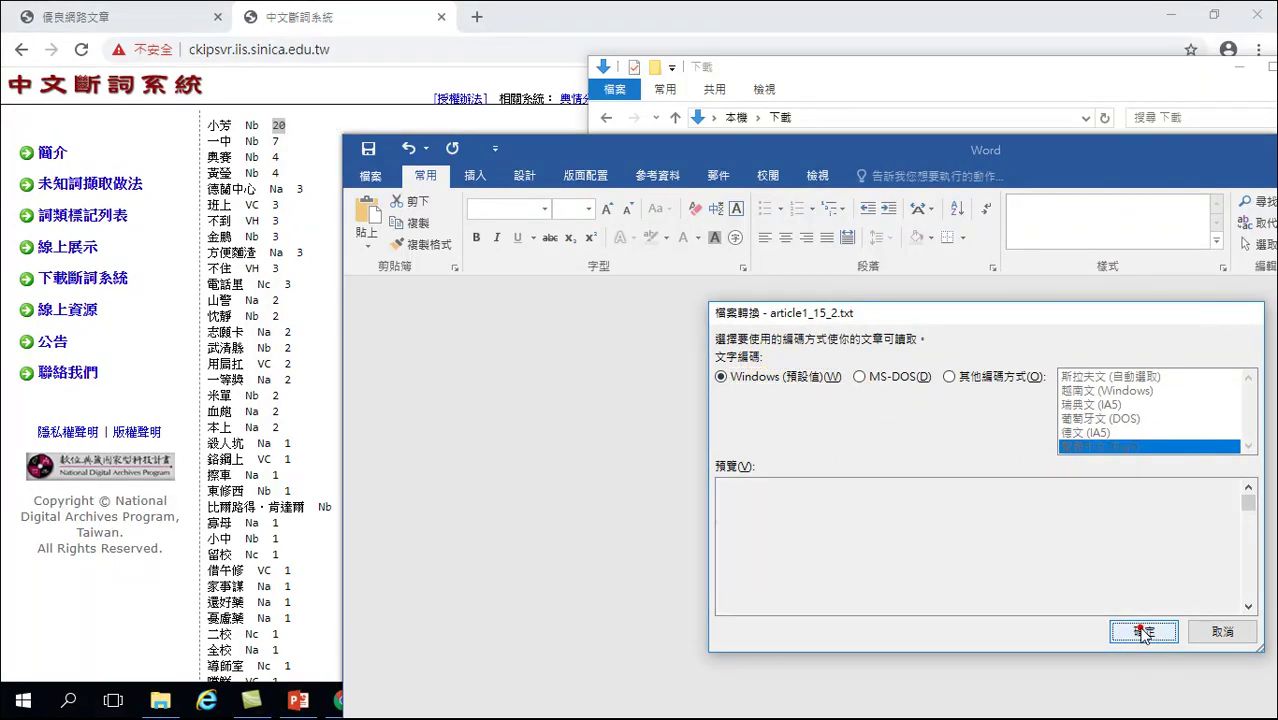
pyautogui.doubleClick(1167, 150)
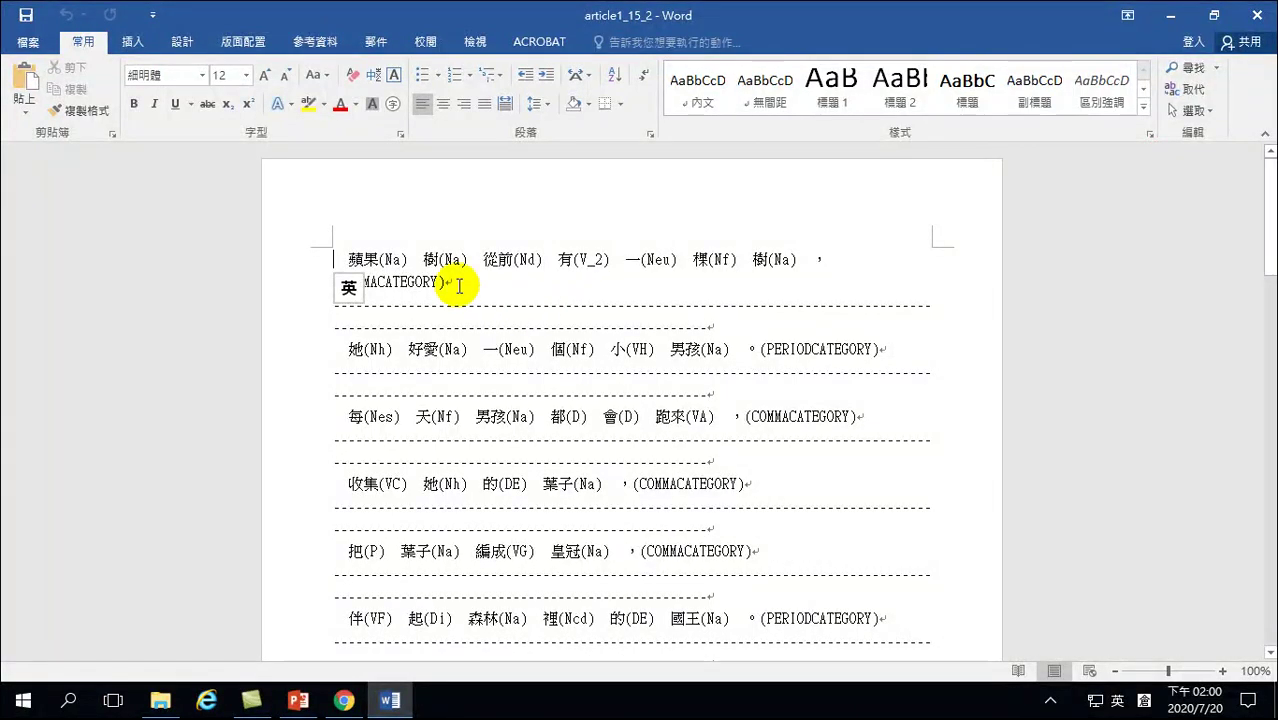
pyautogui.doubleClick(355, 260)
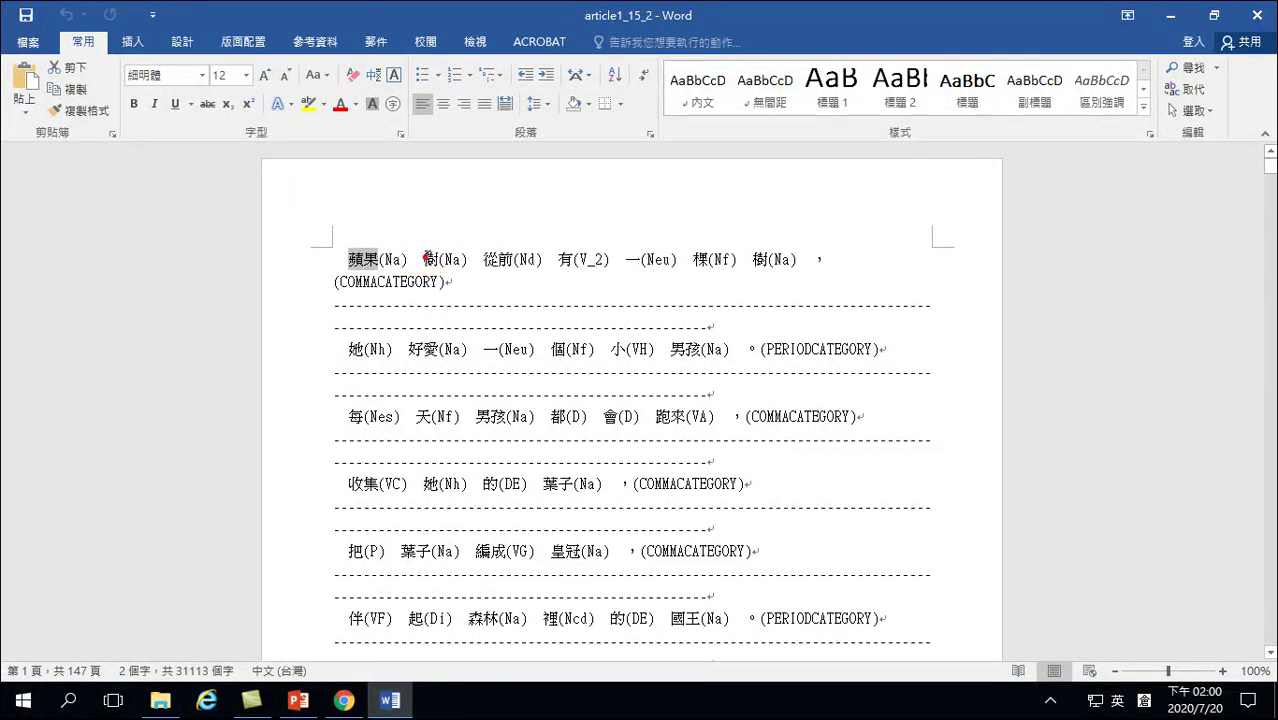
pyautogui.doubleClick(430, 259)
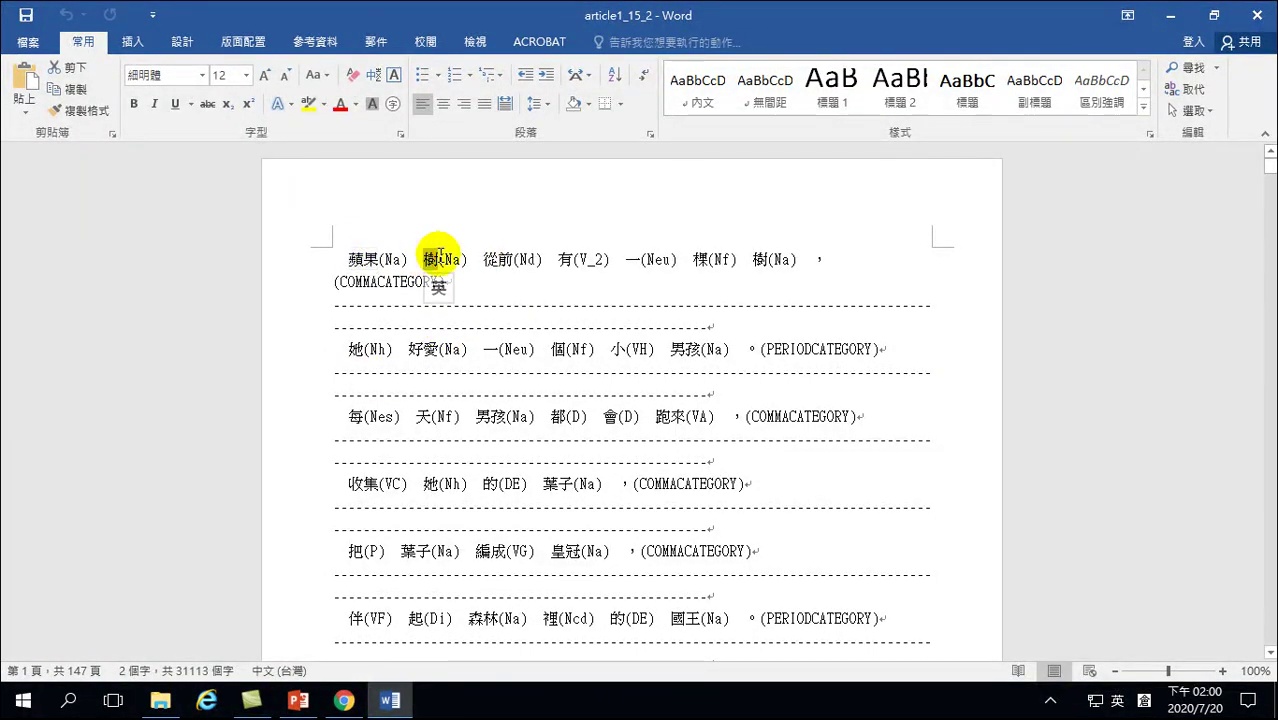
pyautogui.doubleClick(488, 258)
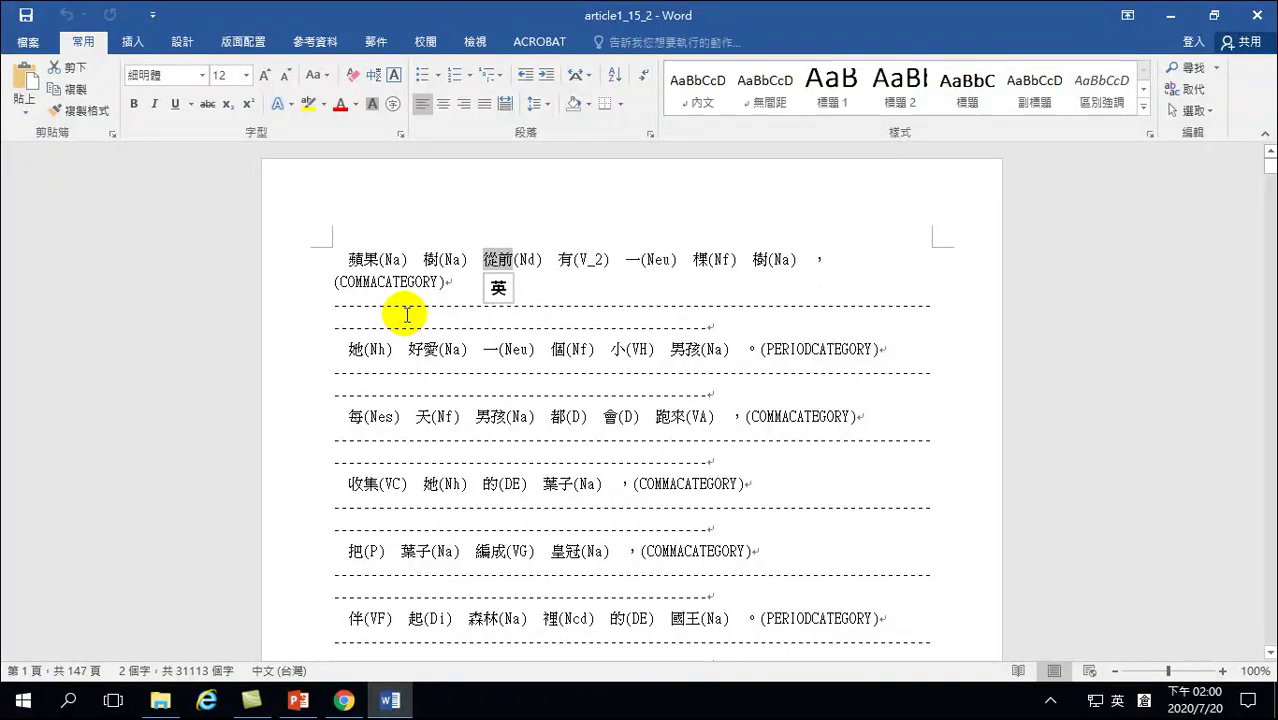
# - Inspect the dashed separator line and the parenthesis after 蘋果 by selecting them
pyautogui.moveTo(416, 304); pyautogui.dragTo(458, 302)
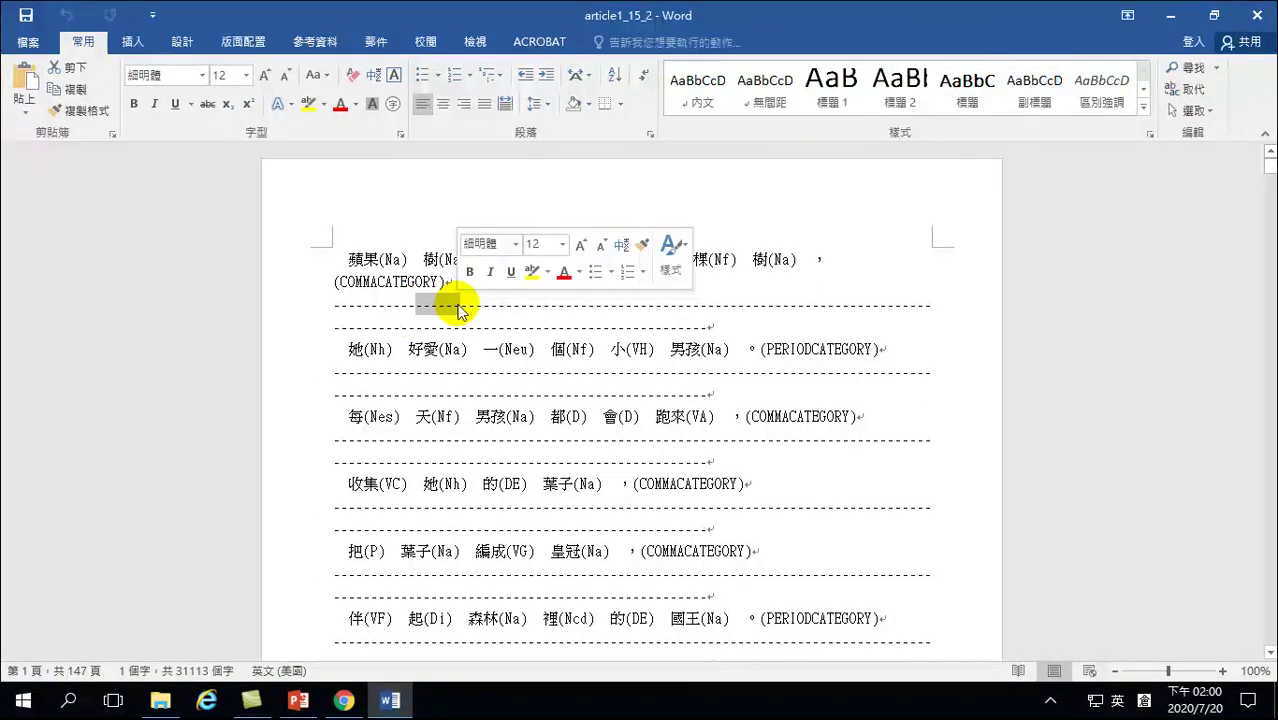
pyautogui.click(438, 372)
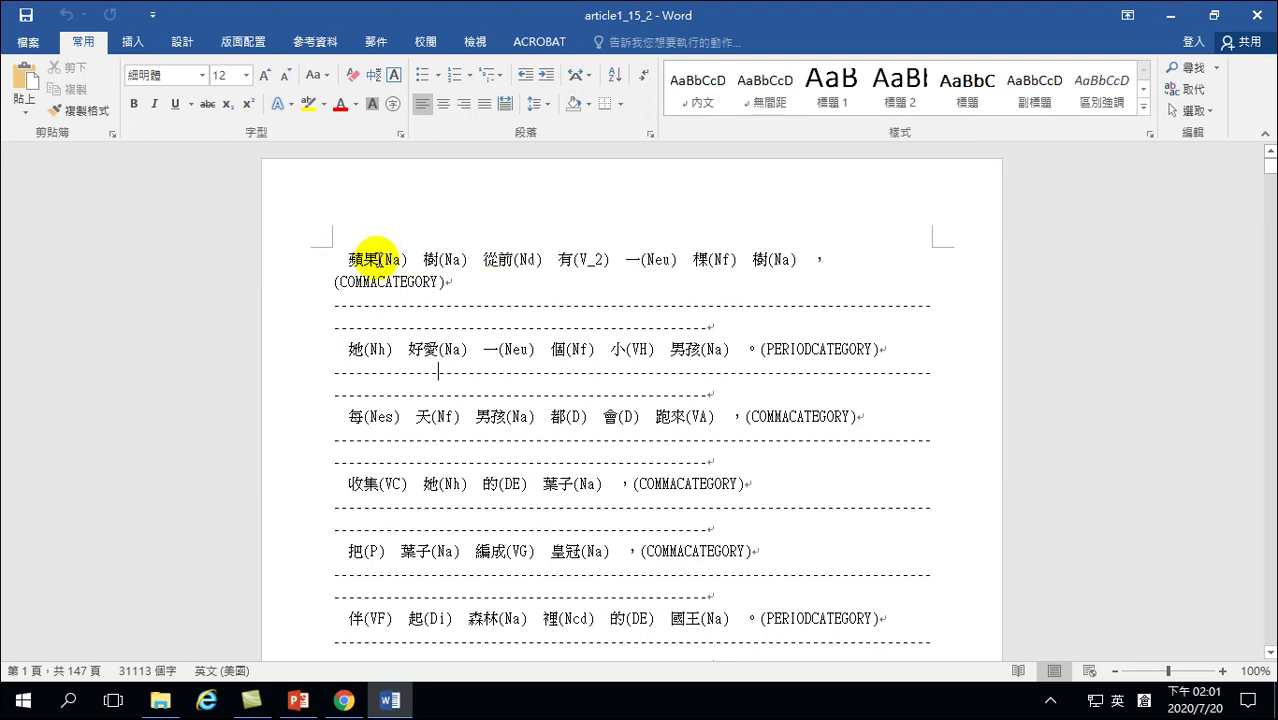
pyautogui.moveTo(386, 251); pyautogui.dragTo(378, 251)
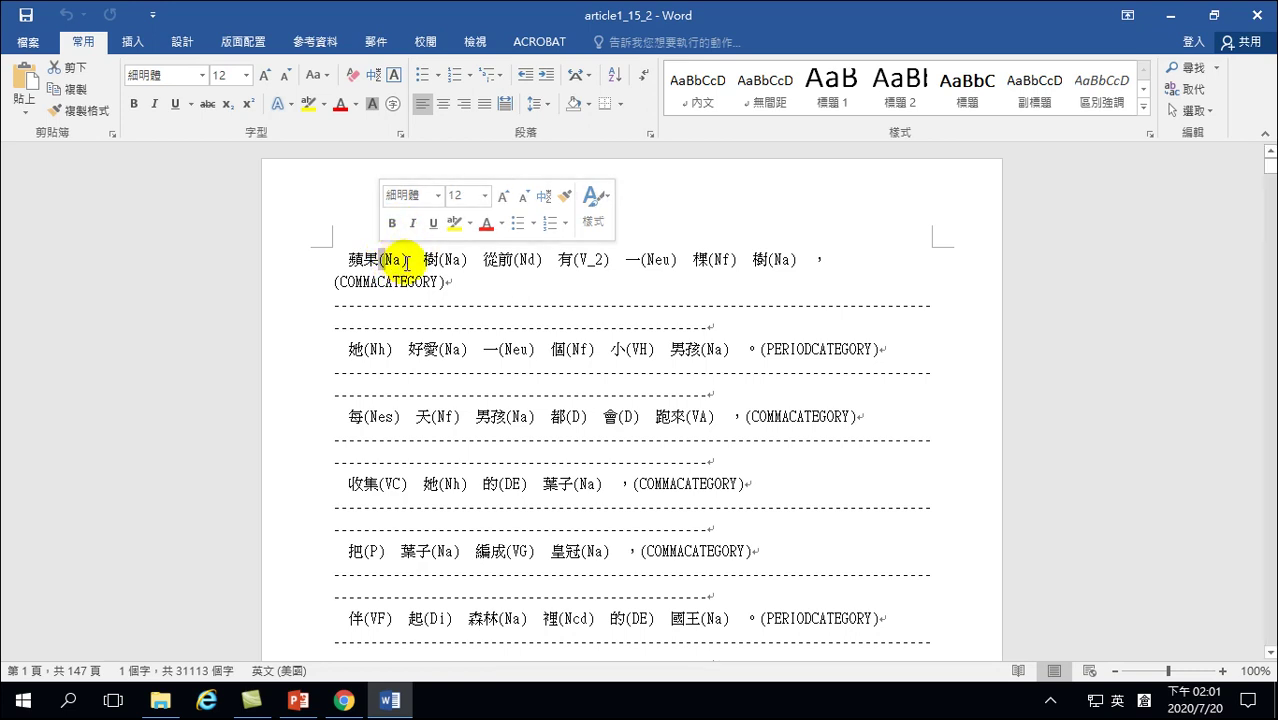
pyautogui.click(416, 281)
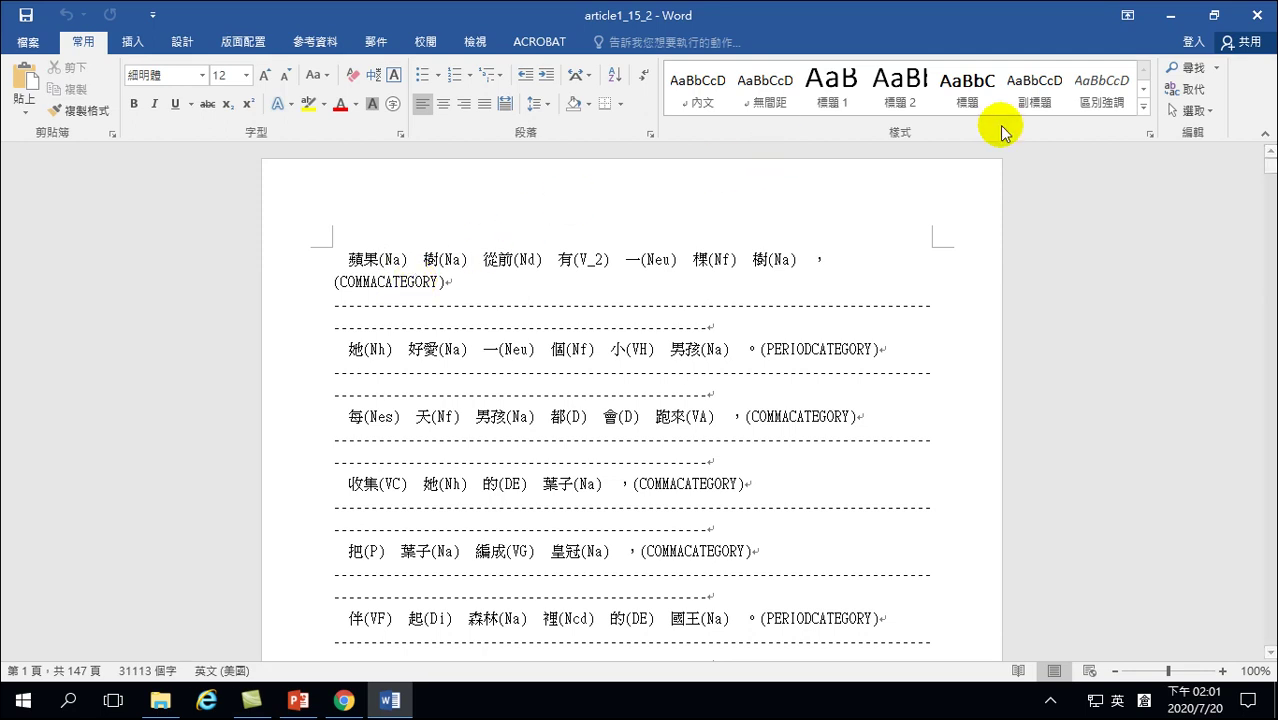
# - Set Find and Replace to find \(*\) with wildcards on, replacing it with a paragraph mark (^p)
pyautogui.click(1193, 89)
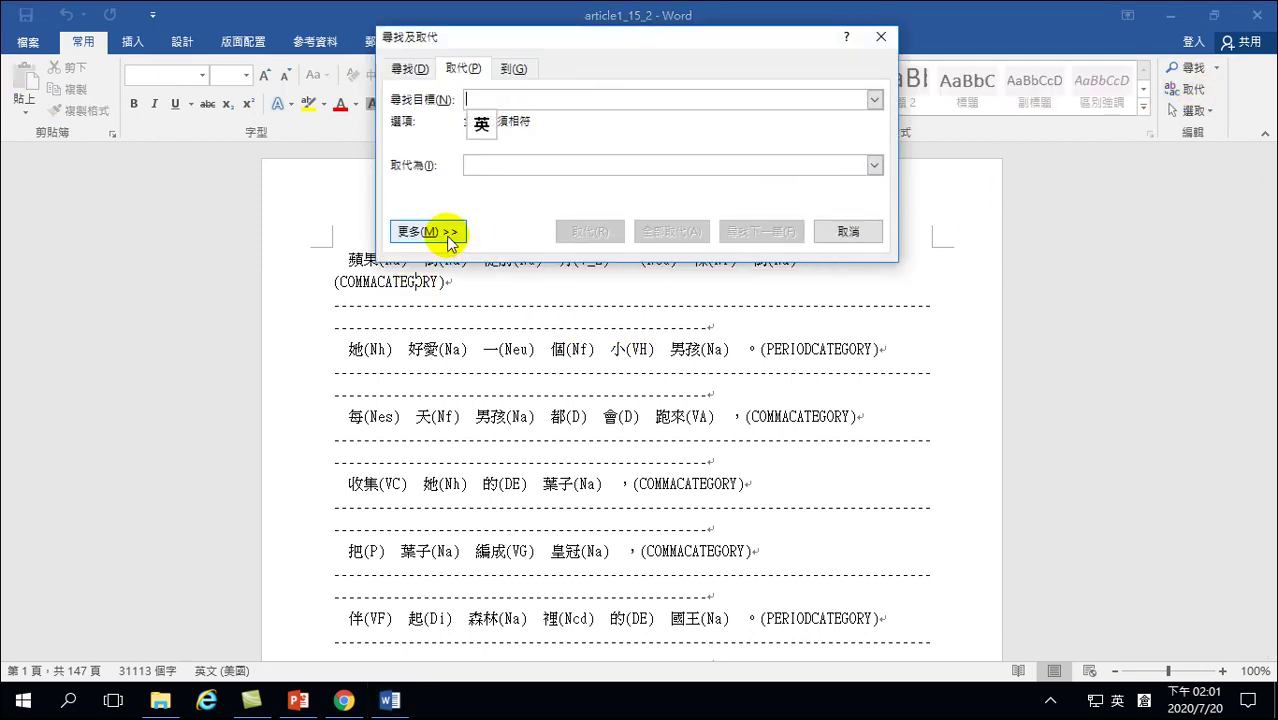
pyautogui.moveTo(472, 35); pyautogui.dragTo(828, 145)
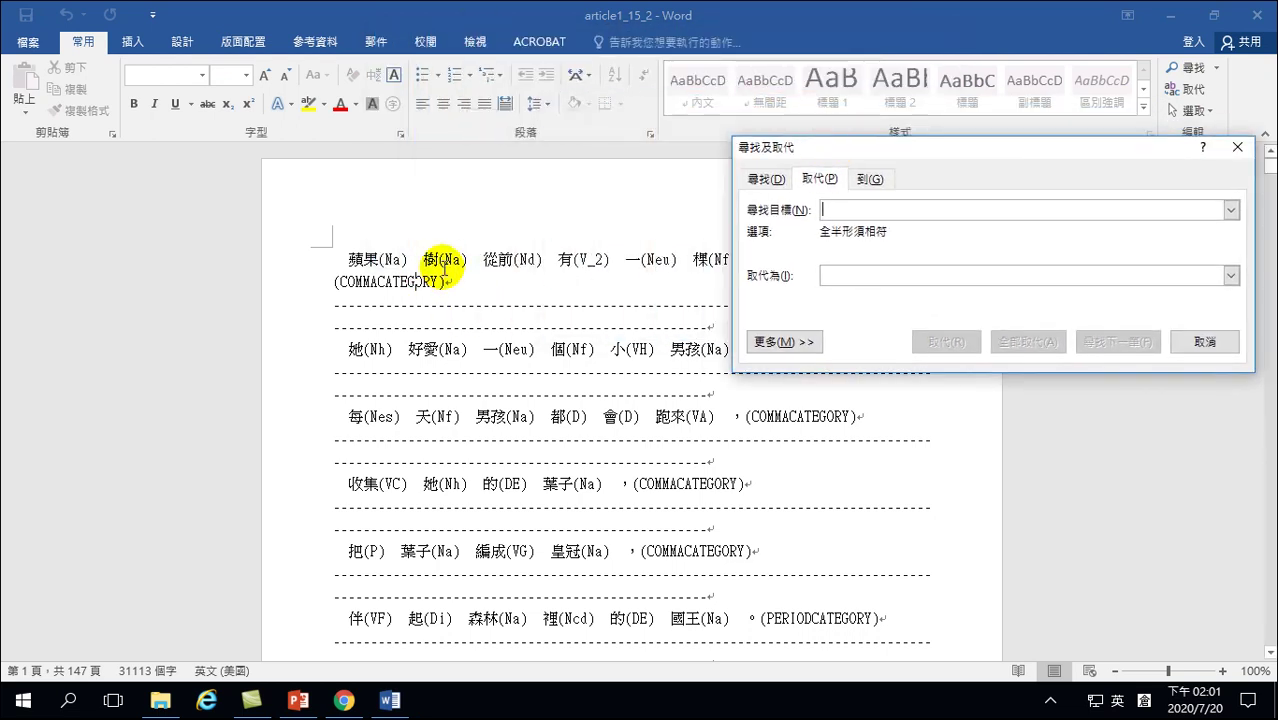
pyautogui.click(826, 209)
pyautogui.write('\\(')
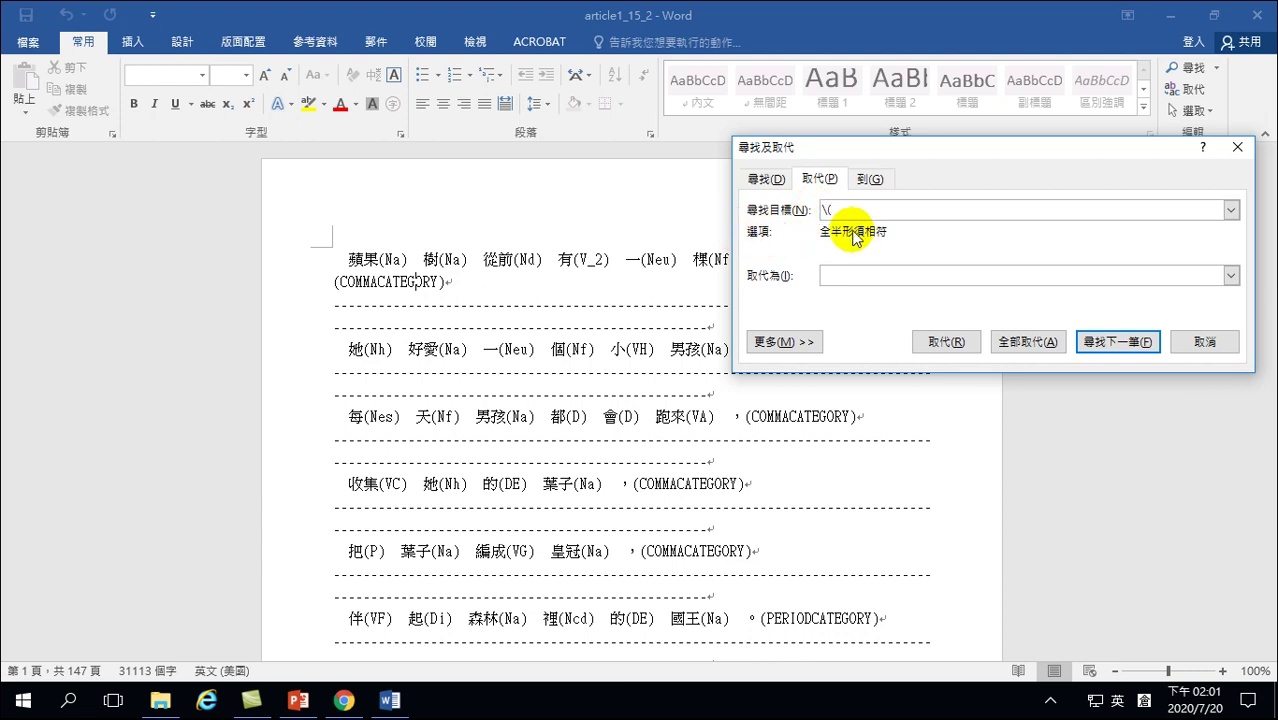
pyautogui.write('*')
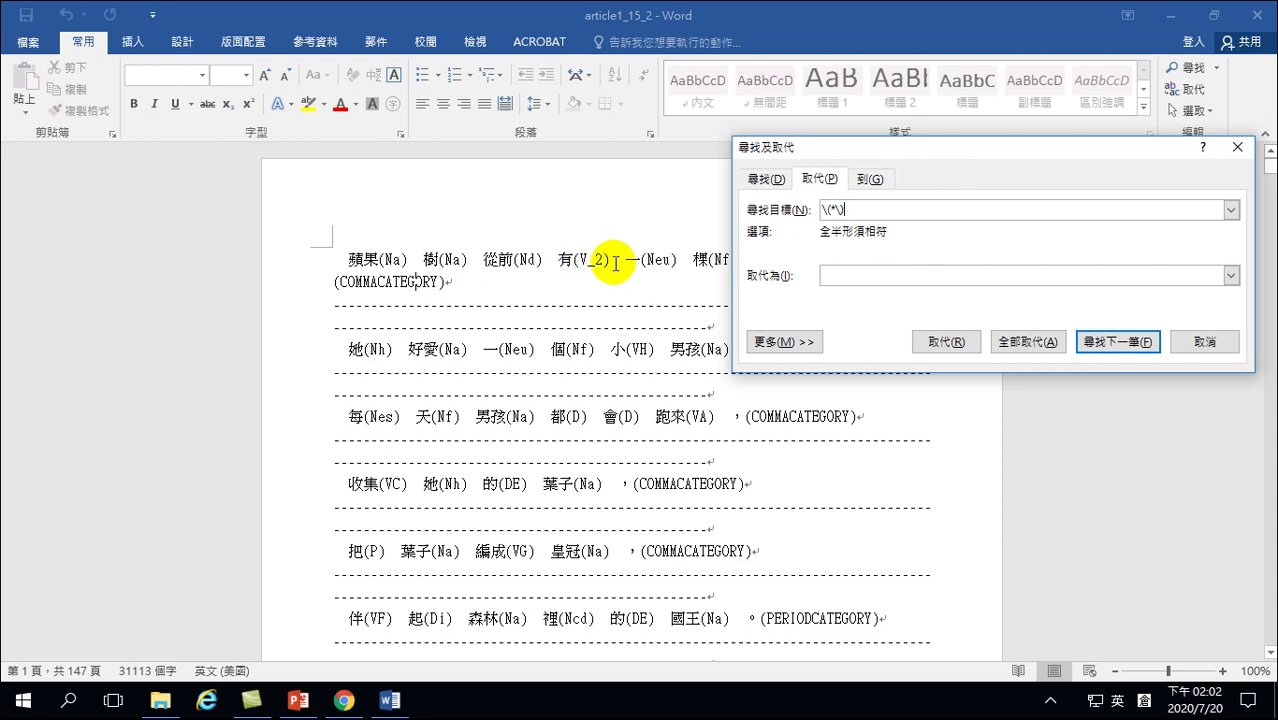
pyautogui.click(839, 274)
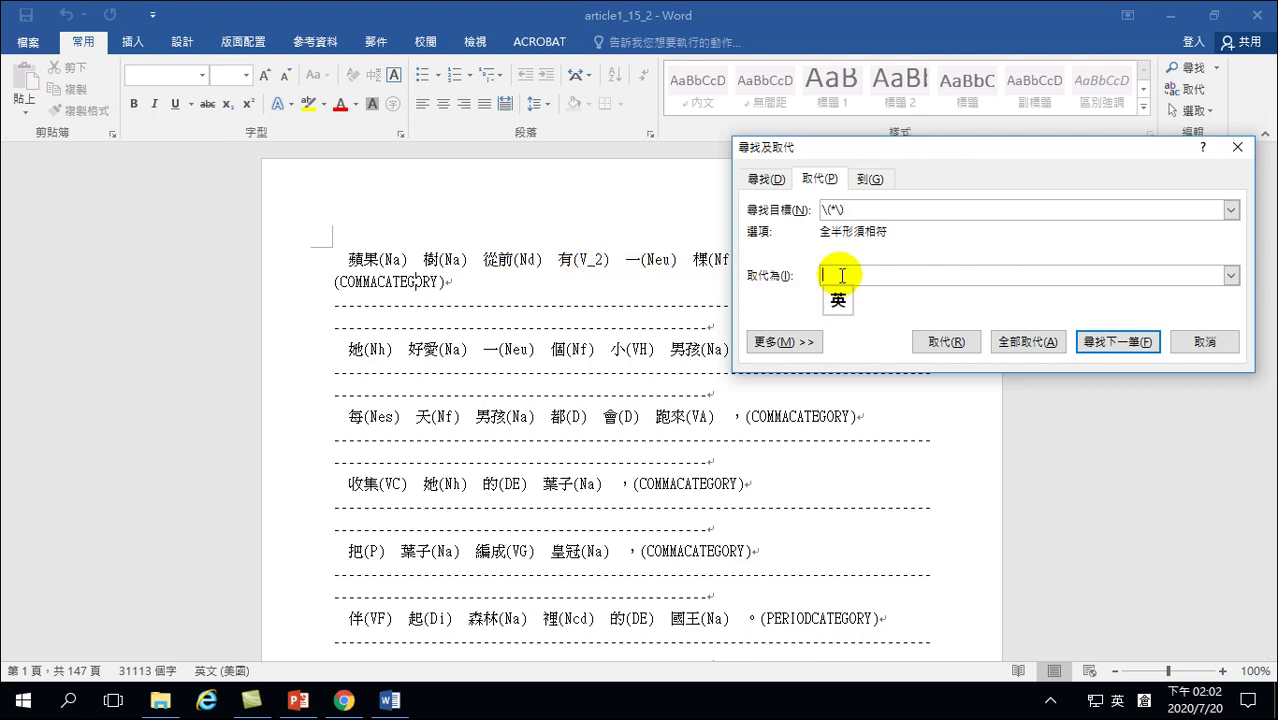
pyautogui.click(785, 341)
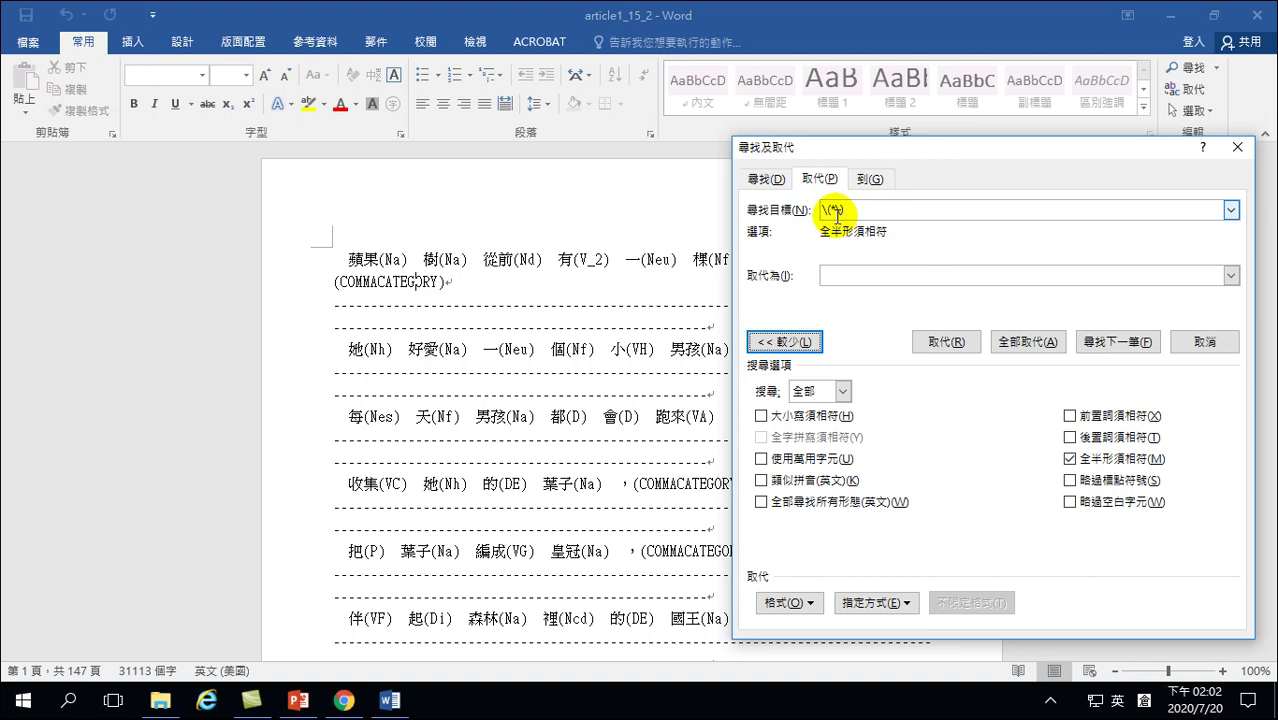
pyautogui.click(760, 458)
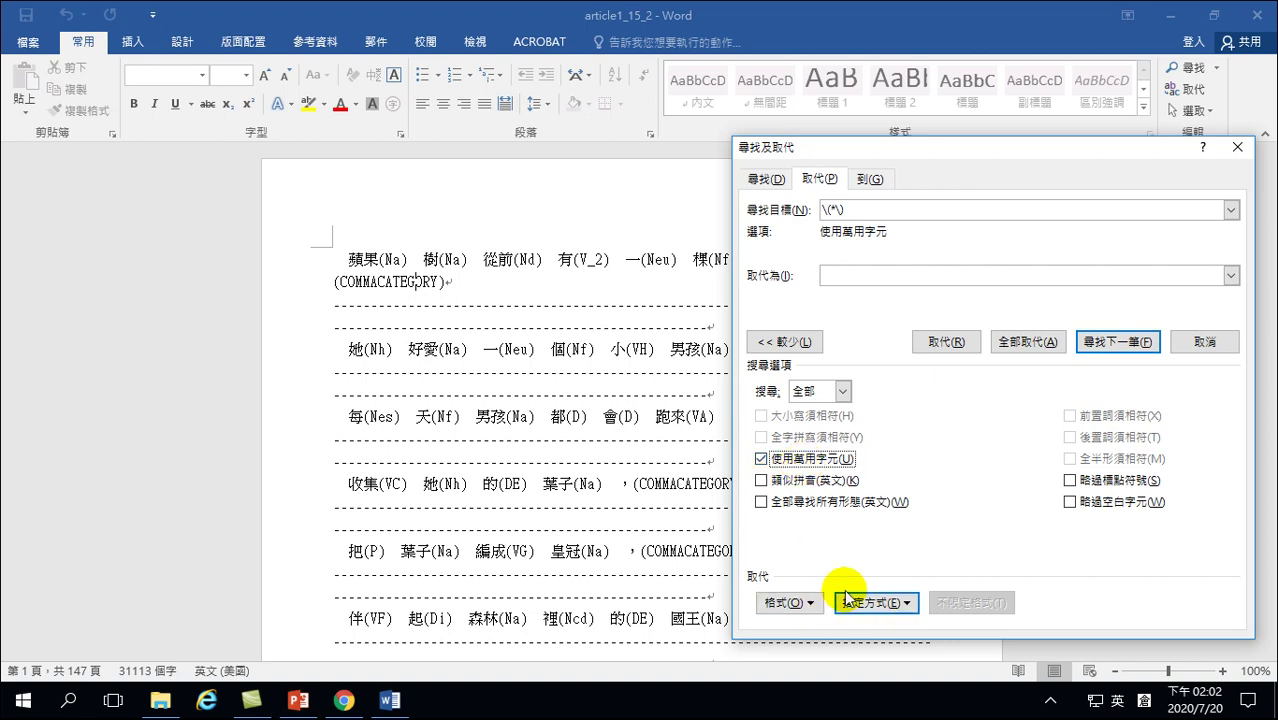
pyautogui.click(836, 278)
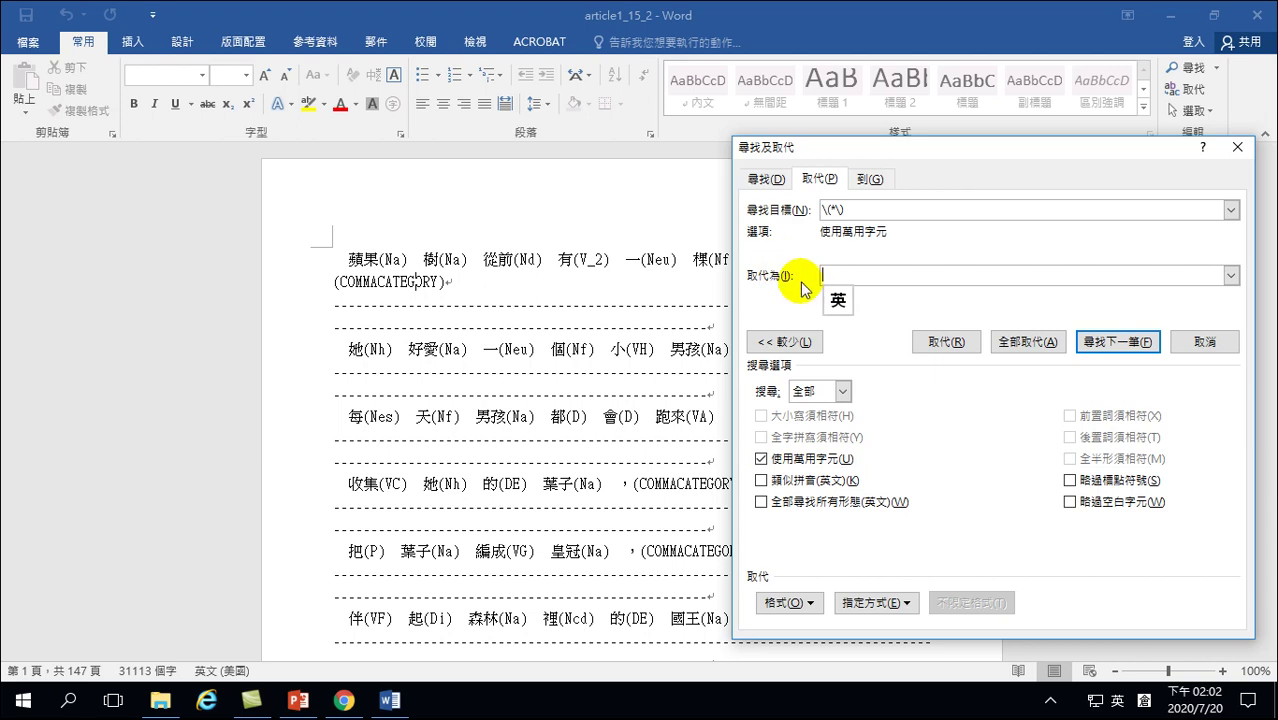
pyautogui.click(896, 605)
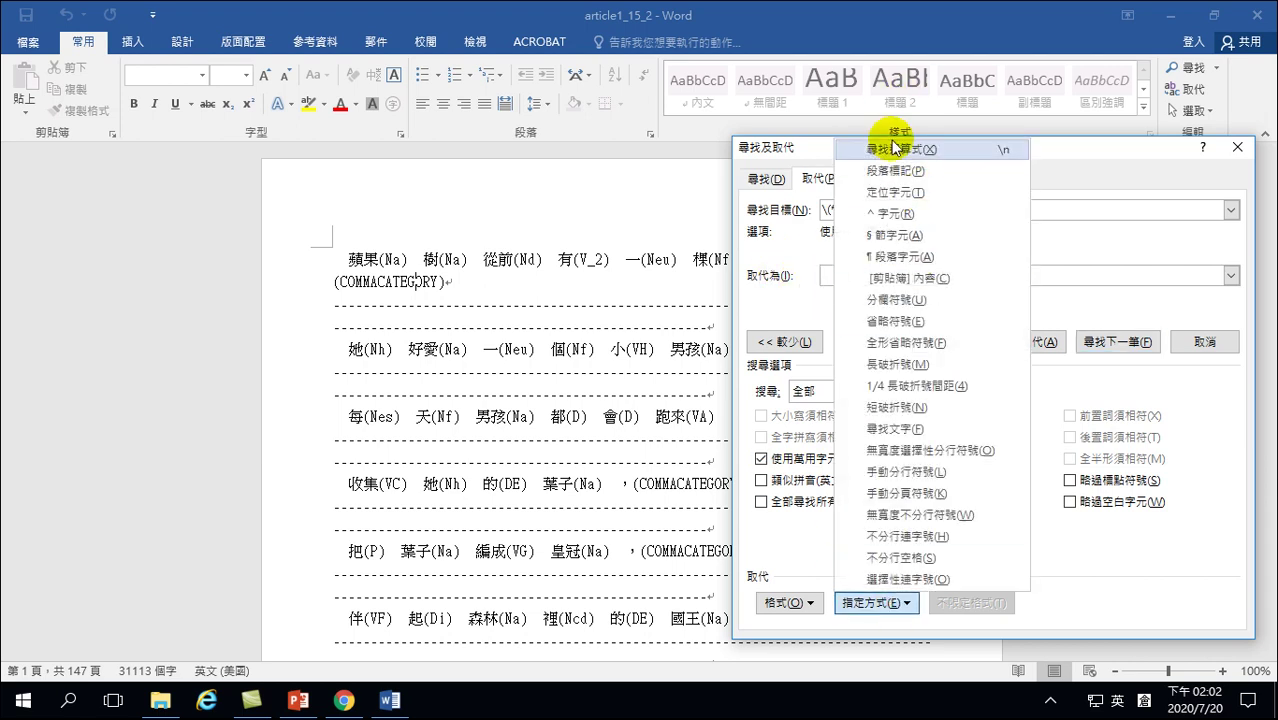
pyautogui.click(883, 175)
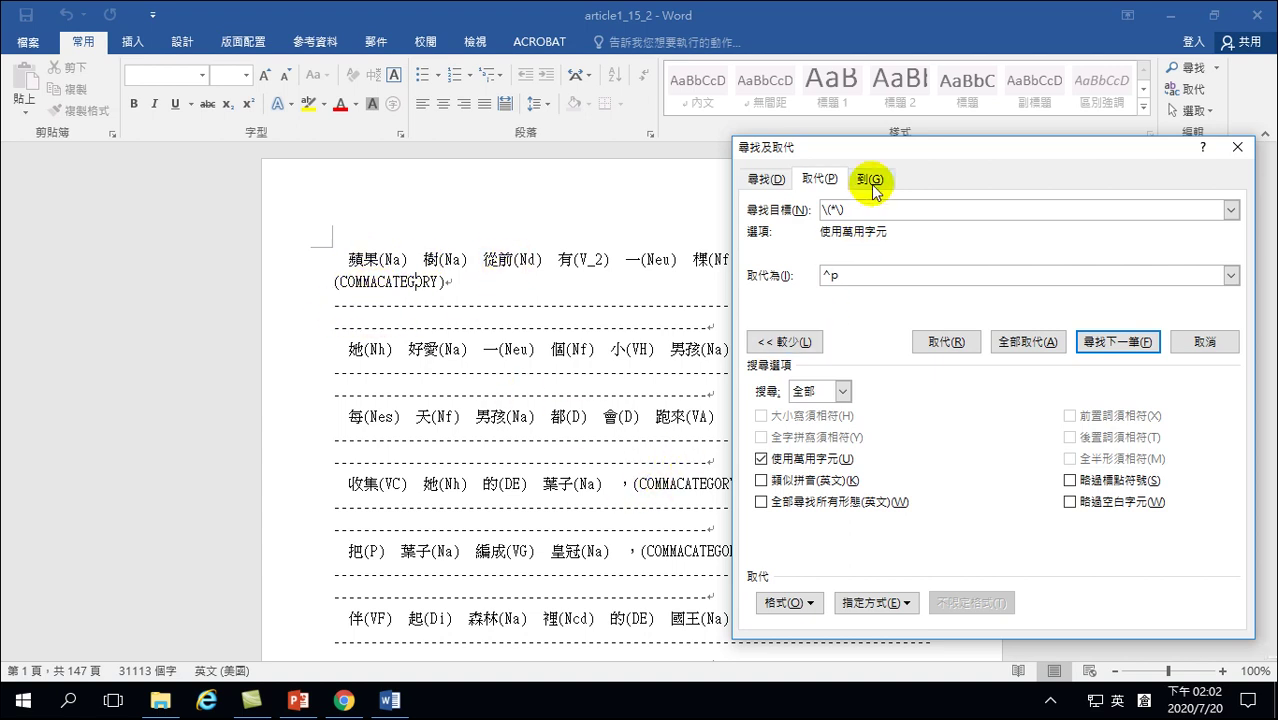
pyautogui.moveTo(902, 147); pyautogui.dragTo(798, 120)
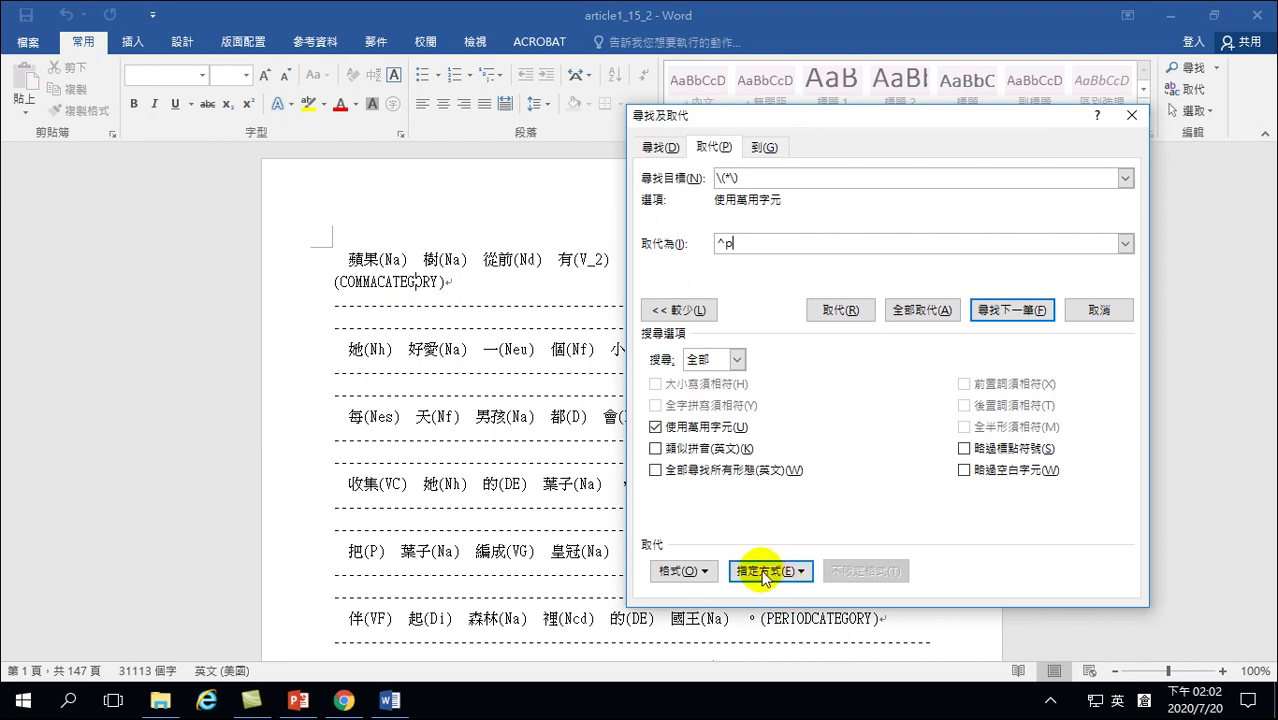
# - Replace all 11,620 tags with paragraph breaks, then close the Find and Replace dialog
pyautogui.click(921, 313)
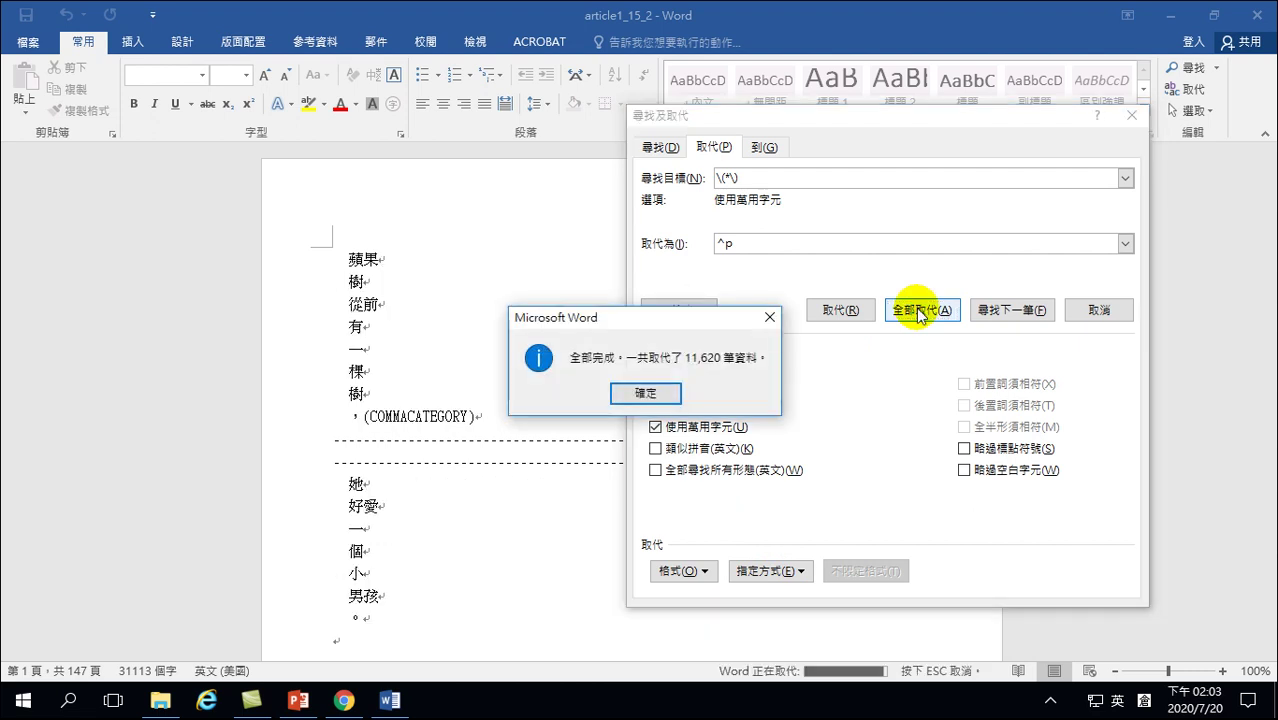
pyautogui.click(640, 392)
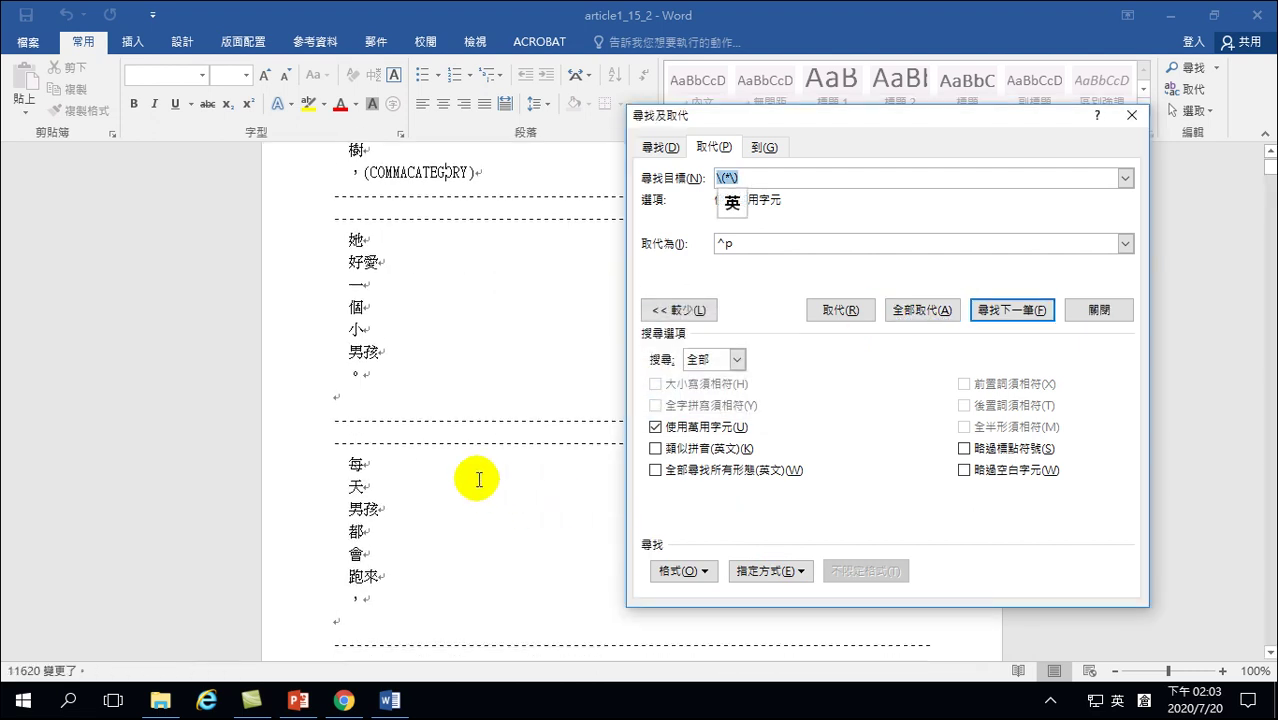
pyautogui.scroll(3, 438, 384)
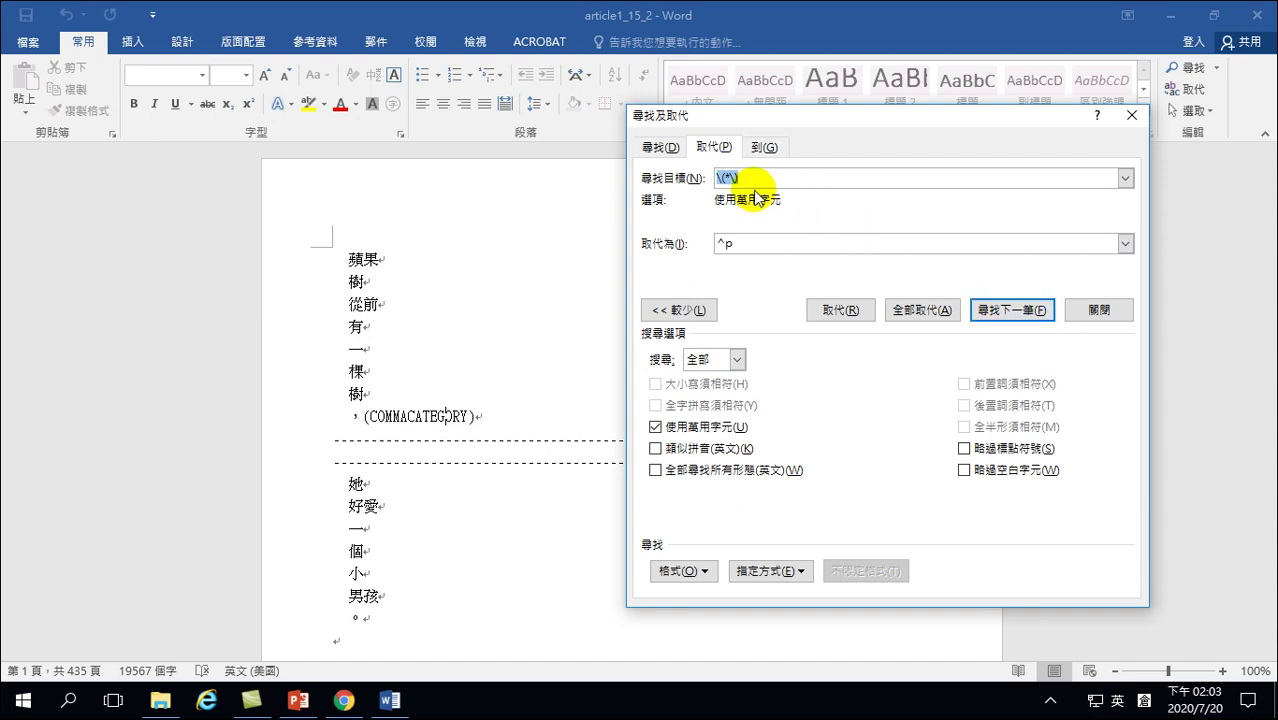
pyautogui.press('Escape')
pyautogui.click(348, 252)
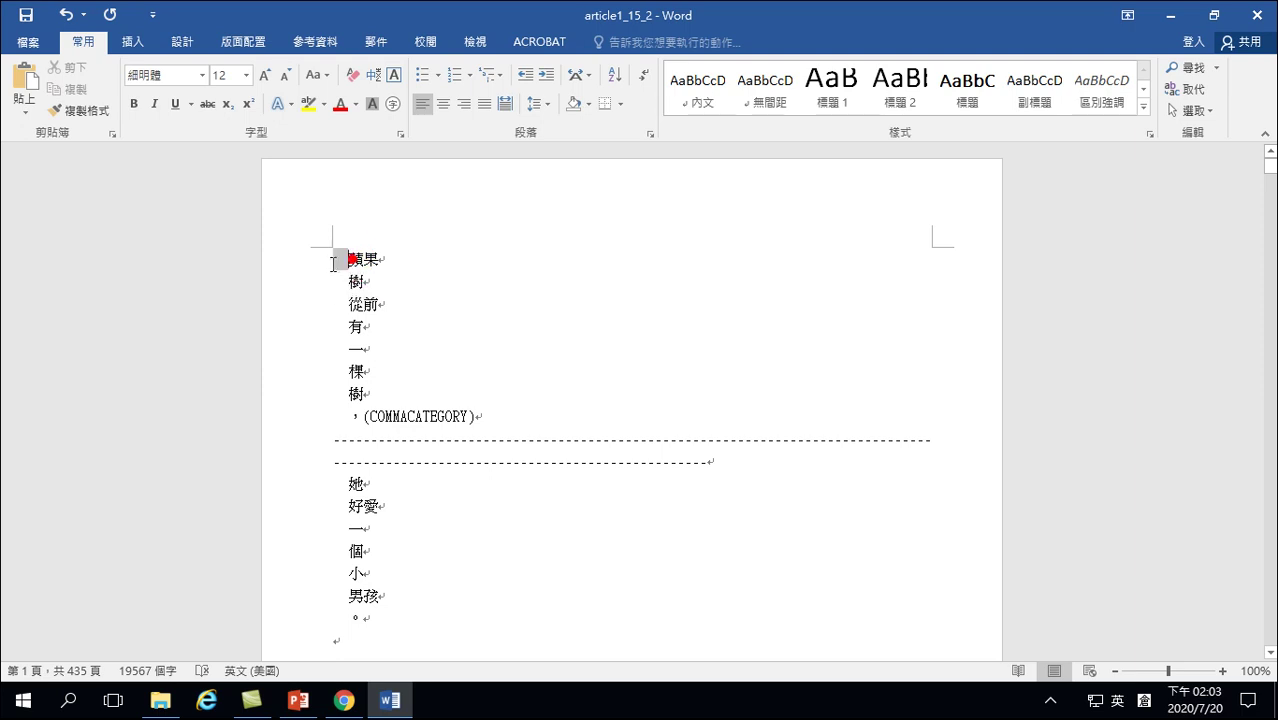
pyautogui.moveTo(332, 261); pyautogui.dragTo(340, 262)
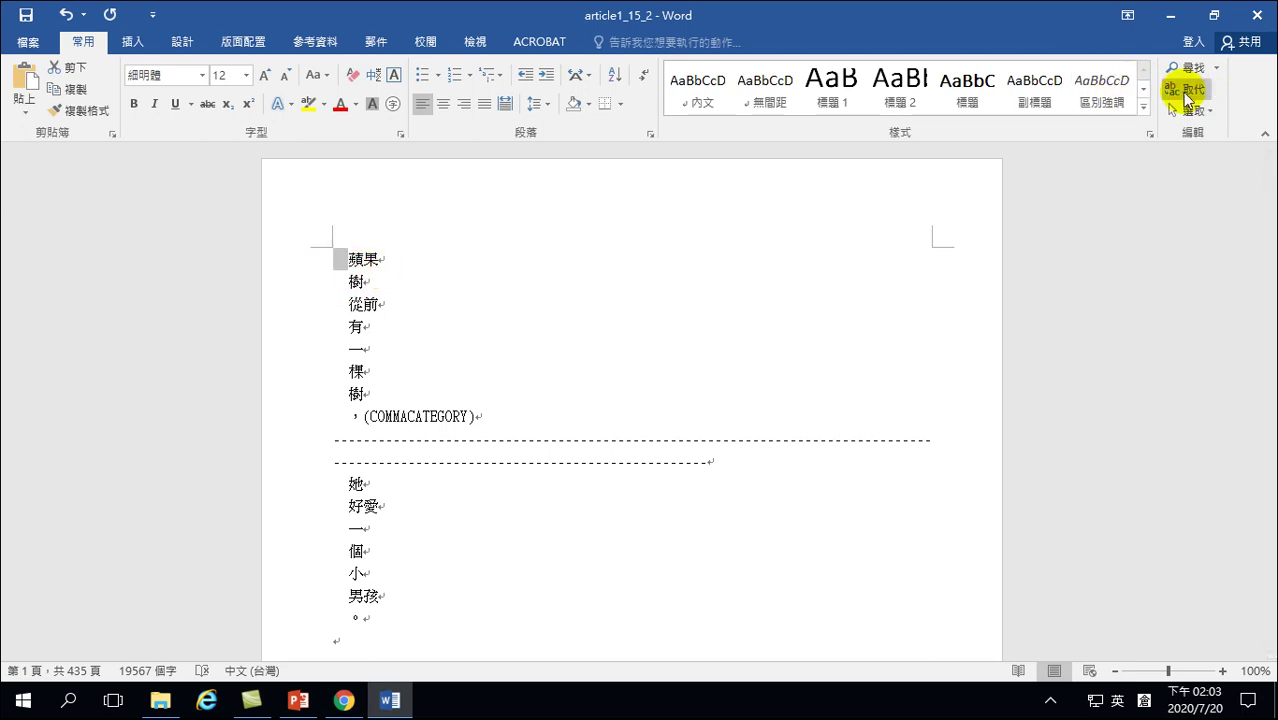
# - Clear both fields, turn wildcards off, and remove all 11,628 leading spaces
pyautogui.click(1187, 90)
pyautogui.click(779, 176)
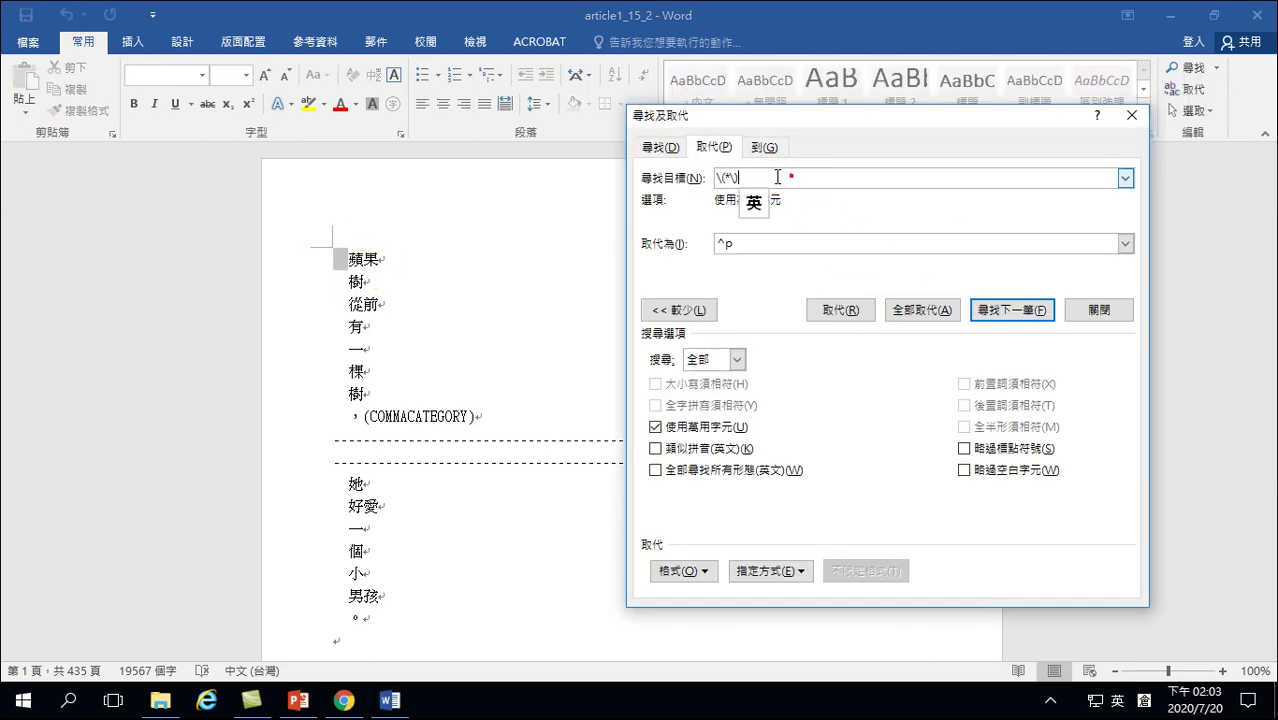
pyautogui.hotkey('ctrl', 'a')
pyautogui.press('BackSpace')
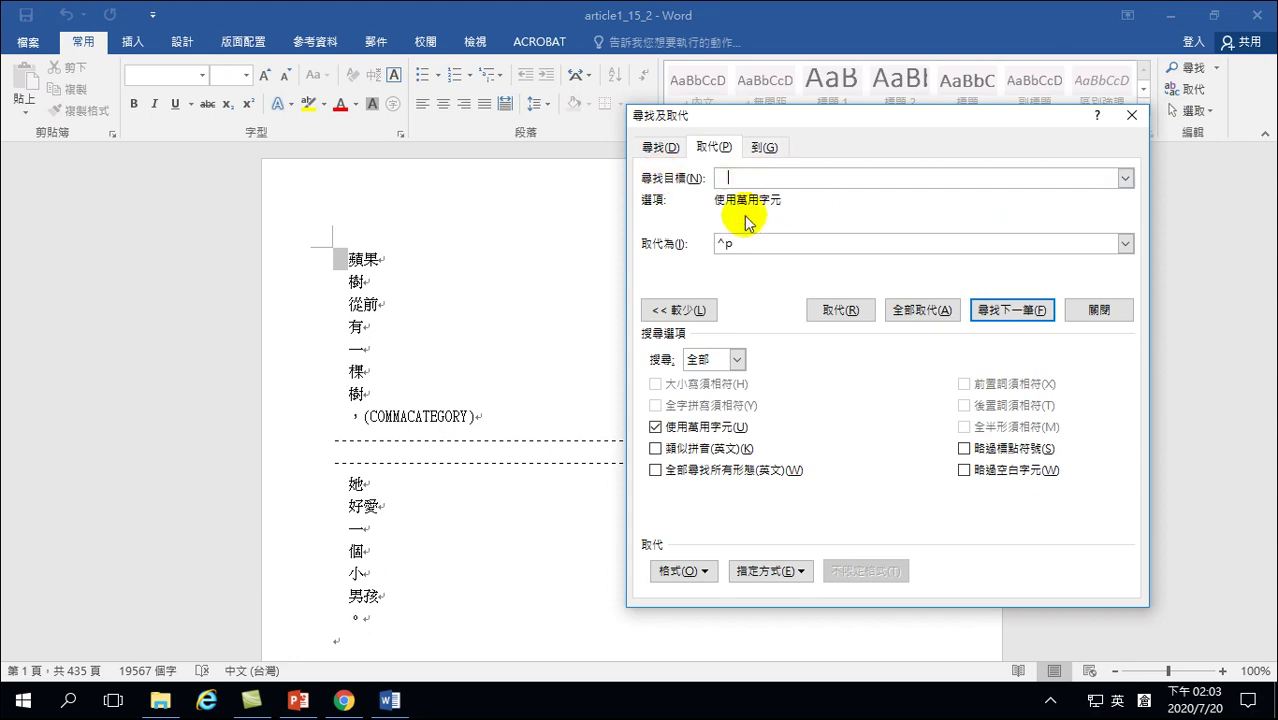
pyautogui.doubleClick(745, 244)
pyautogui.press('BackSpace')
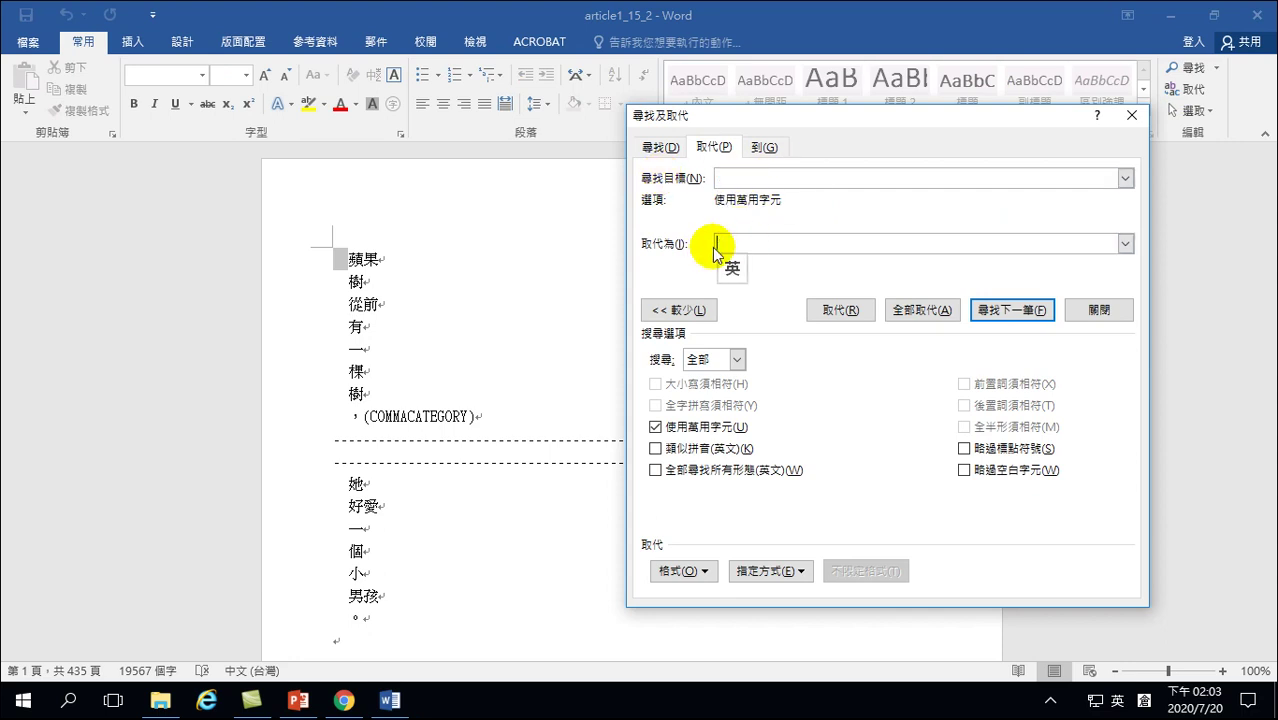
pyautogui.click(656, 427)
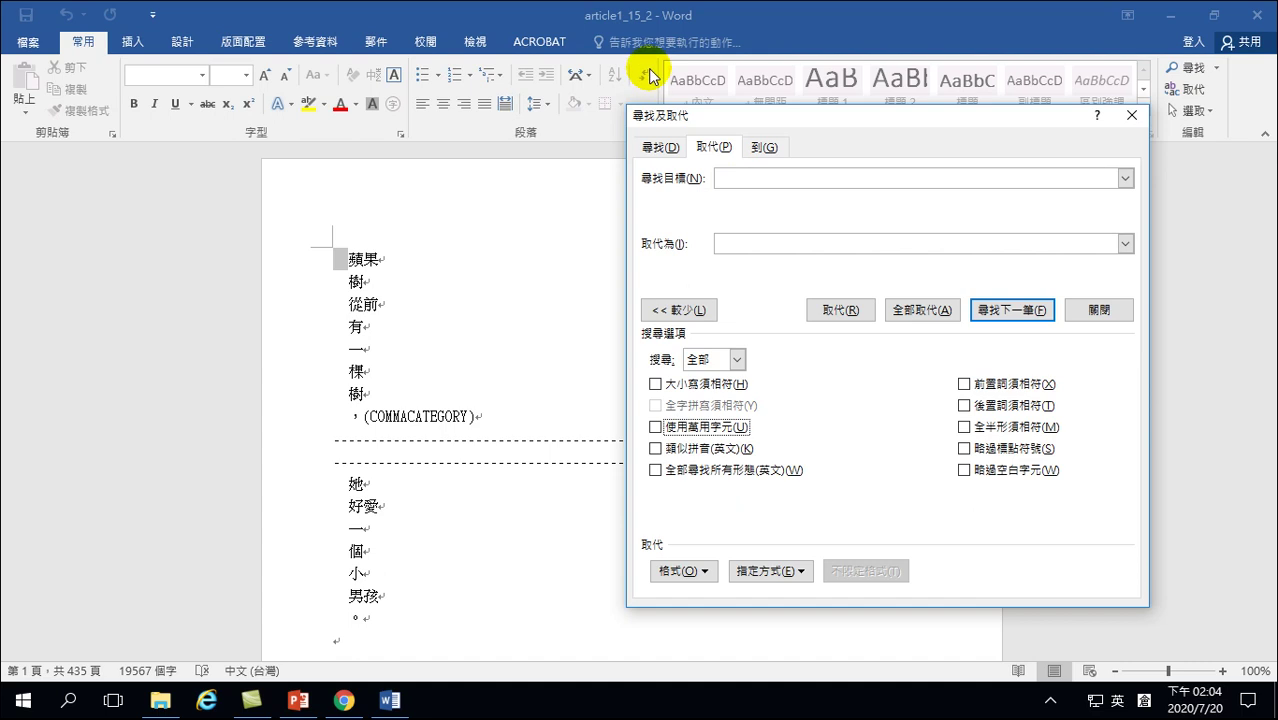
pyautogui.click(915, 310)
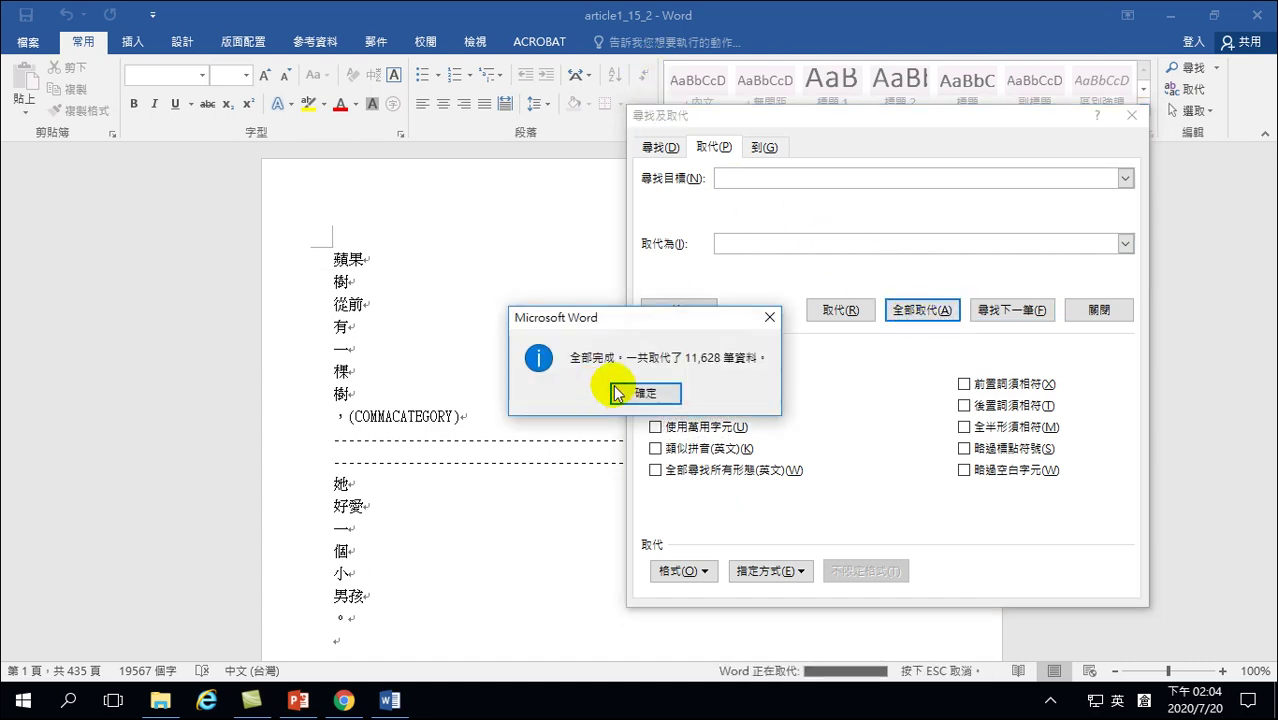
pyautogui.click(645, 395)
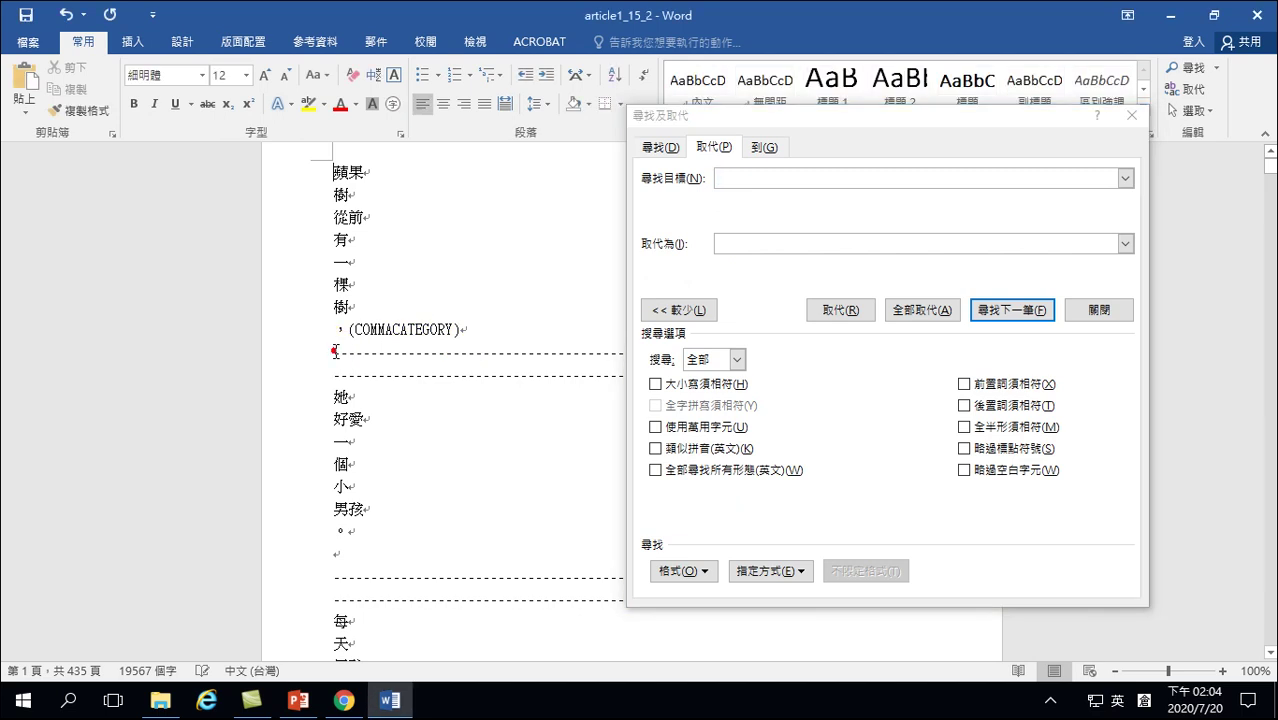
# - Delete all 211,640 dashes by replacing - with nothing
pyautogui.press('Escape')
pyautogui.moveTo(334, 353); pyautogui.dragTo(351, 378)
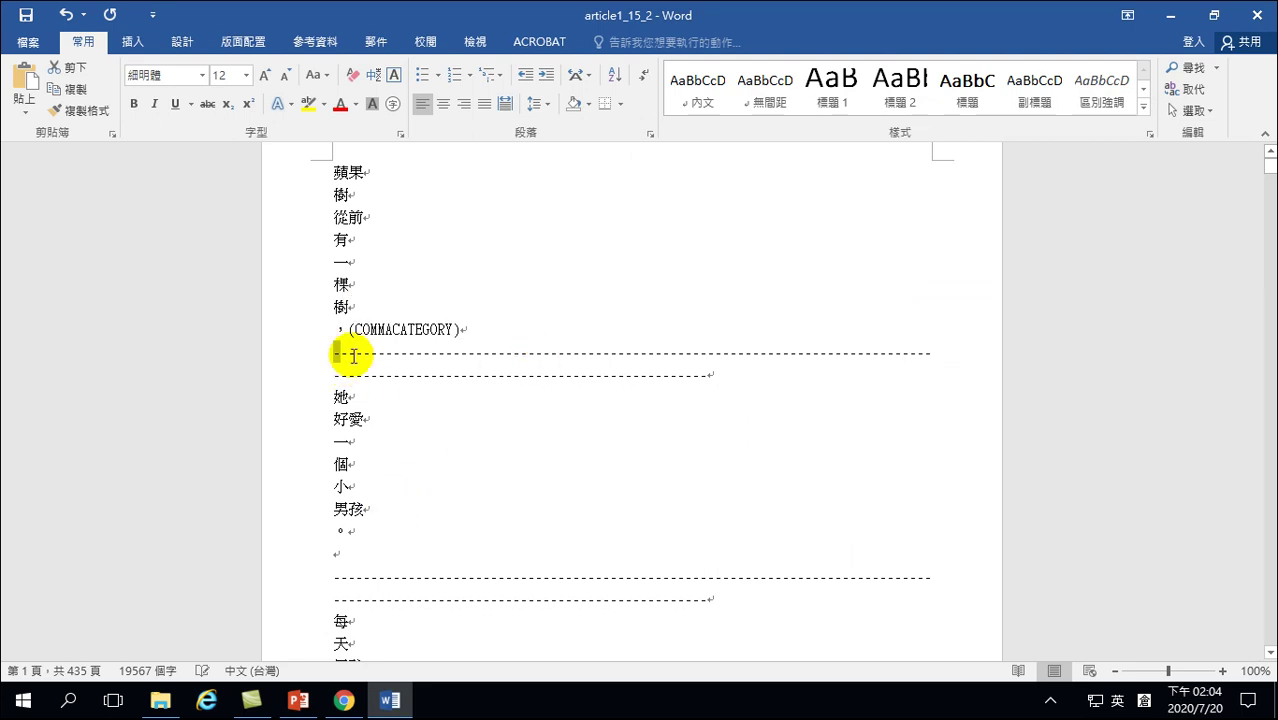
pyautogui.click(393, 698)
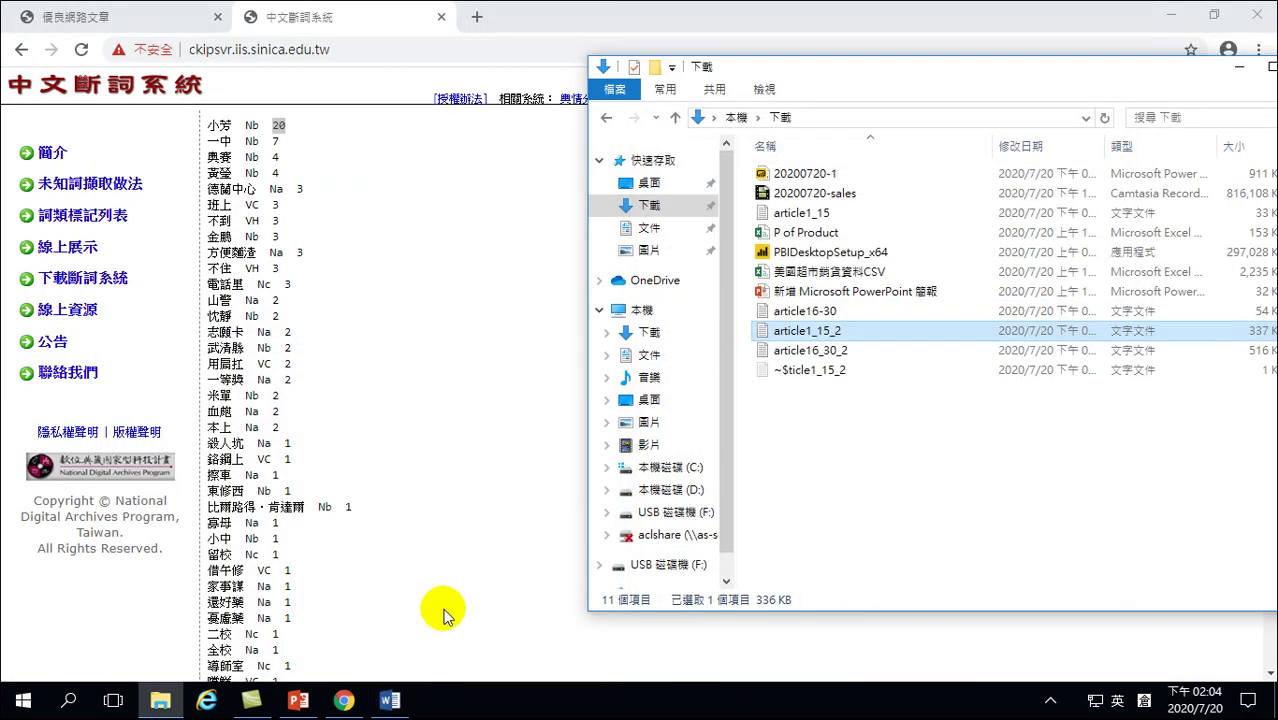
pyautogui.click(393, 700)
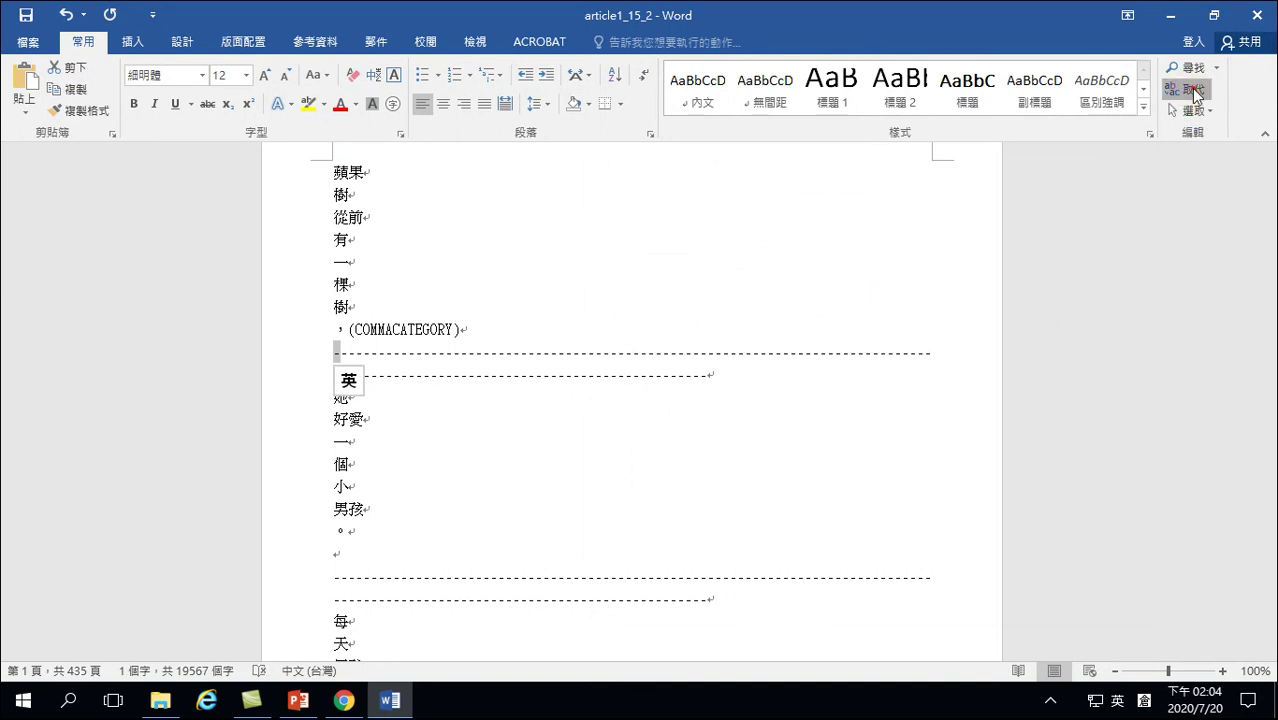
pyautogui.click(1190, 89)
pyautogui.click(758, 177)
pyautogui.write('-')
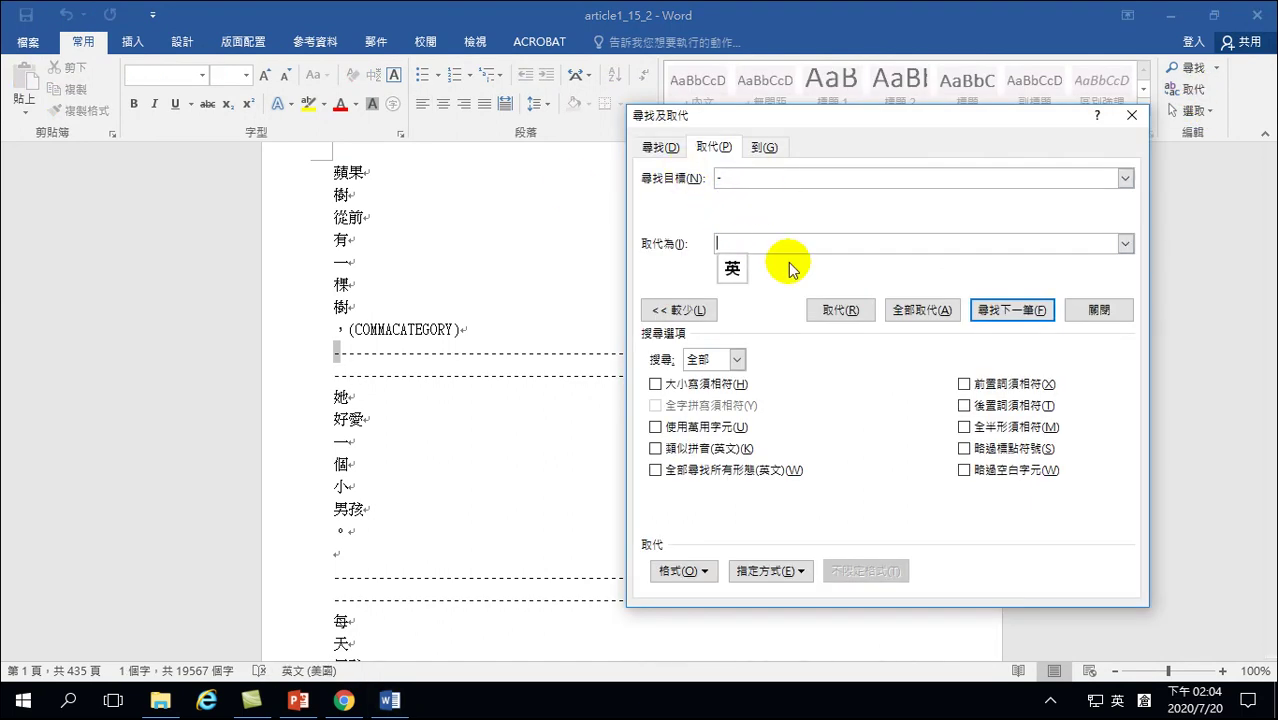
pyautogui.click(911, 309)
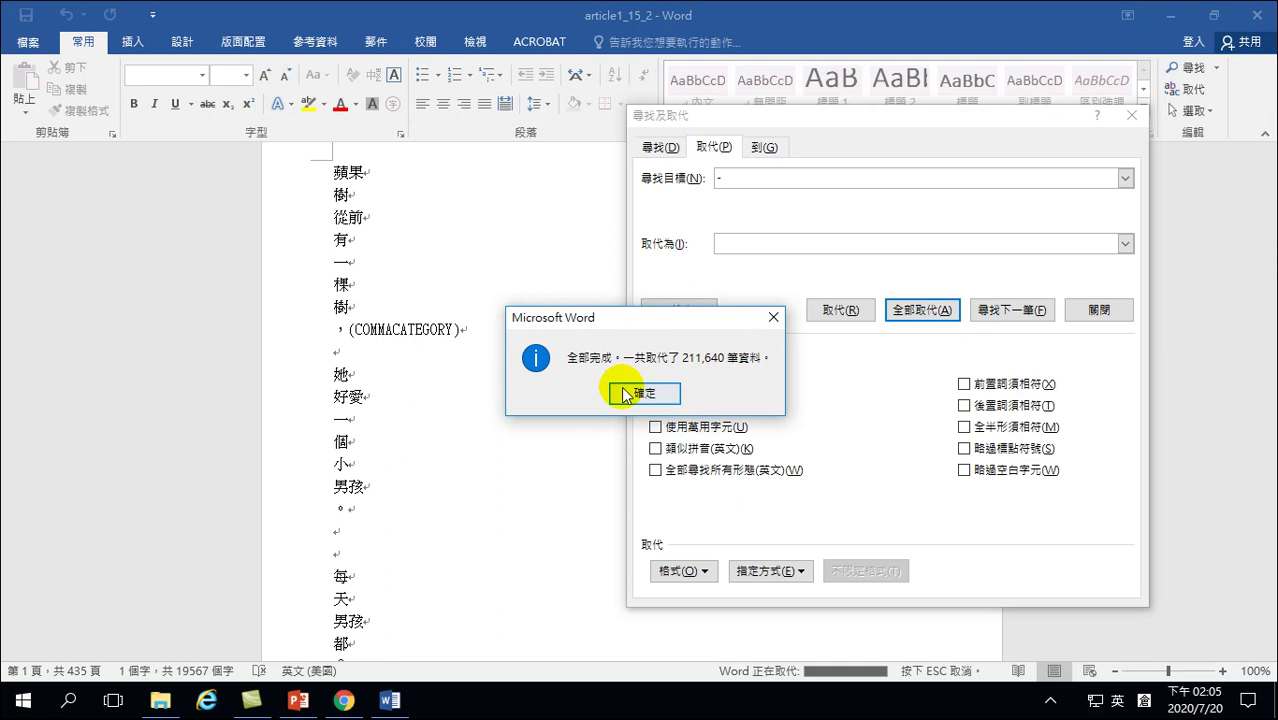
pyautogui.click(622, 392)
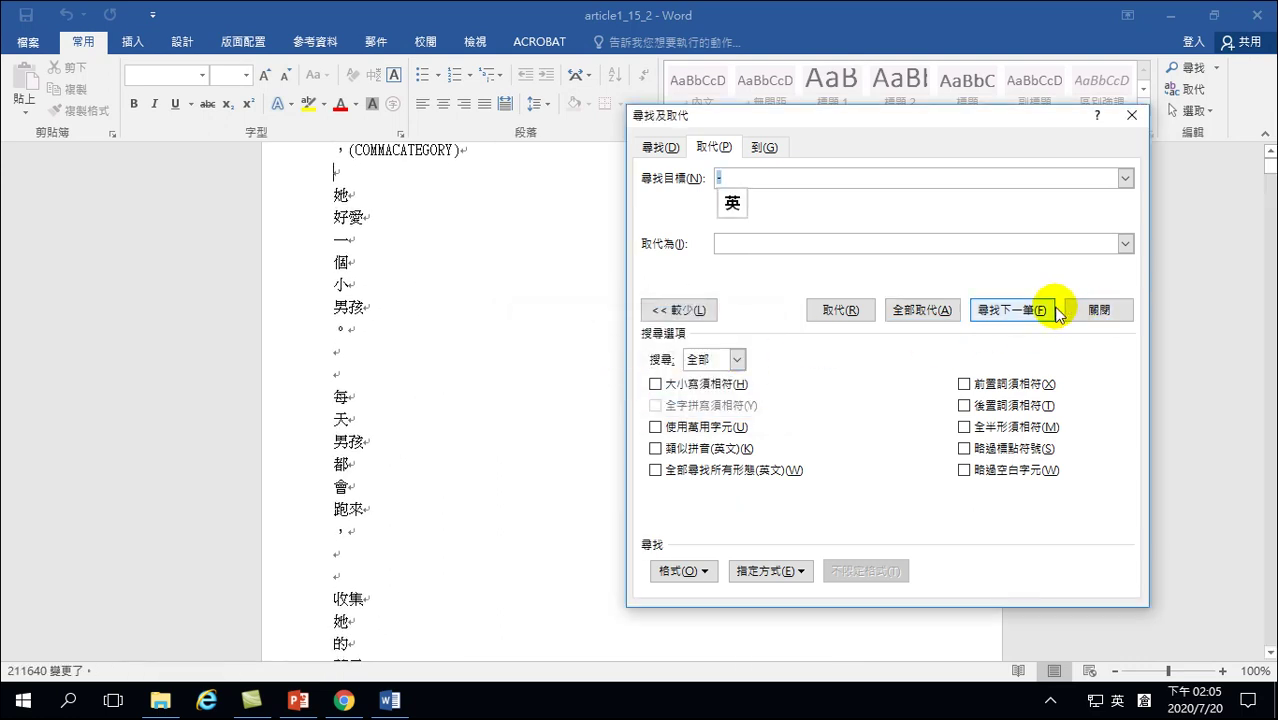
# - Inspect an empty paragraph line between the word lines in the document
pyautogui.click(344, 326)
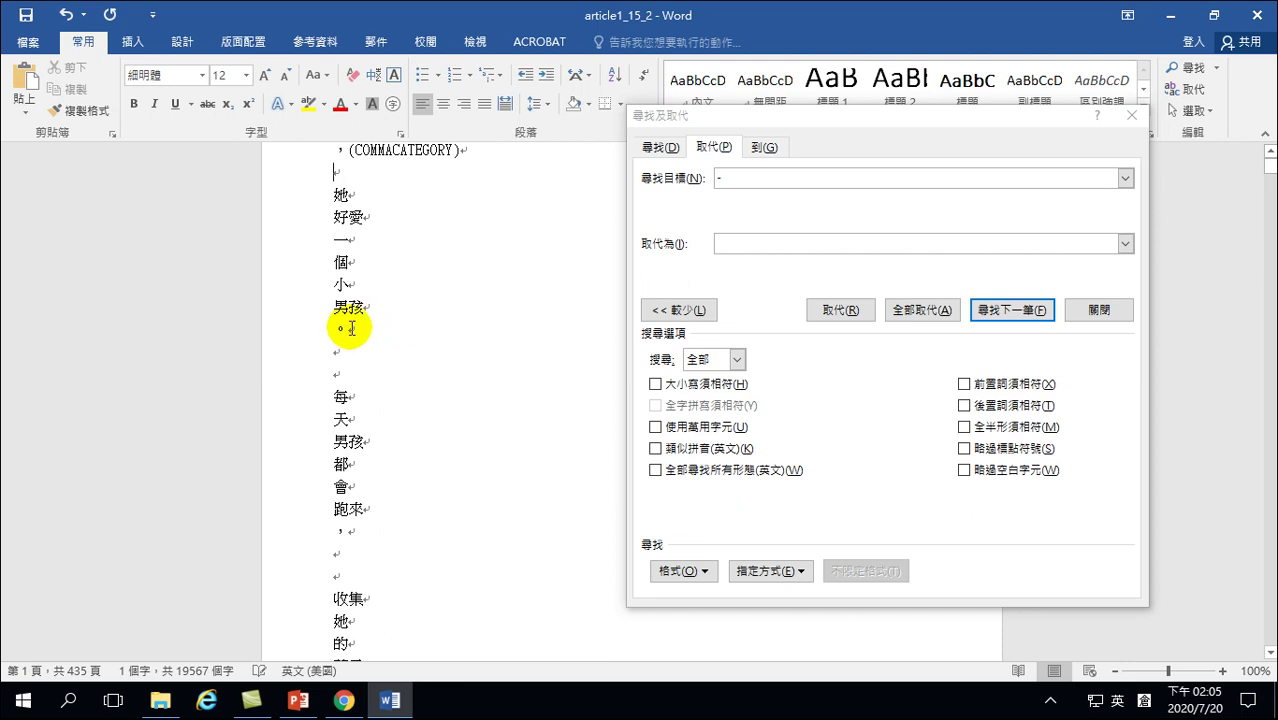
pyautogui.click(344, 326)
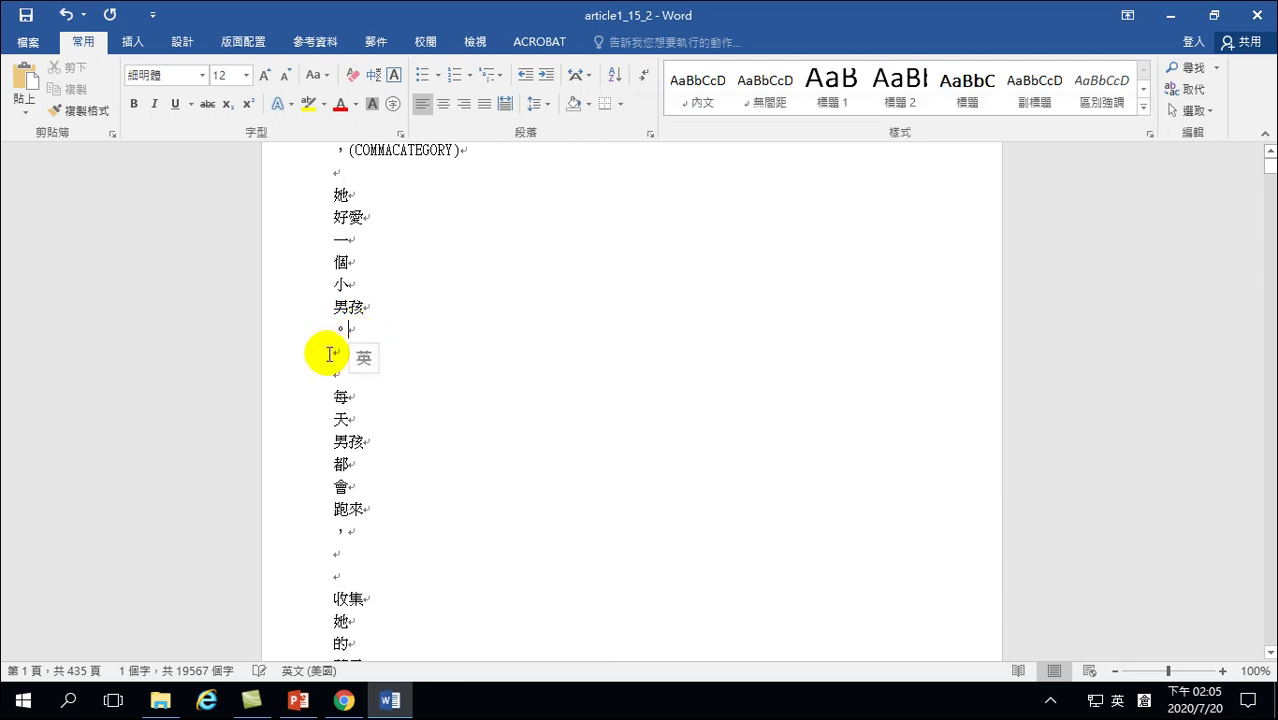
pyautogui.doubleClick(329, 354)
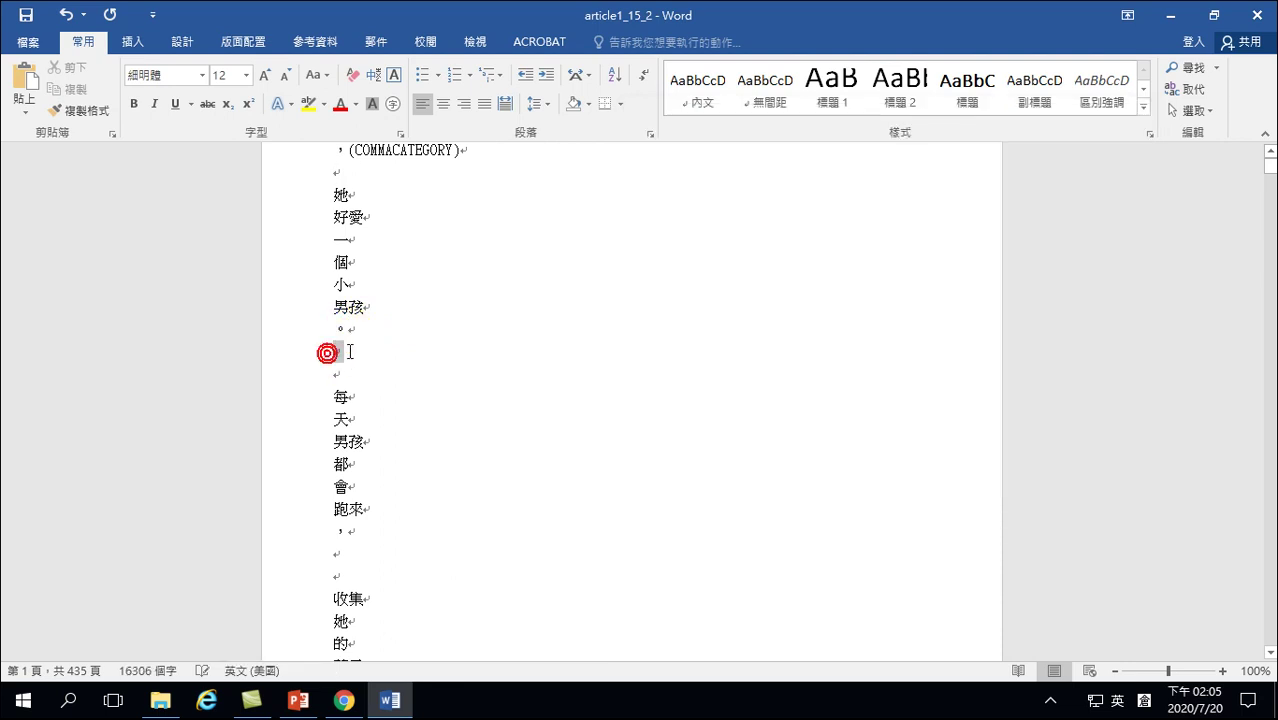
pyautogui.click(434, 394)
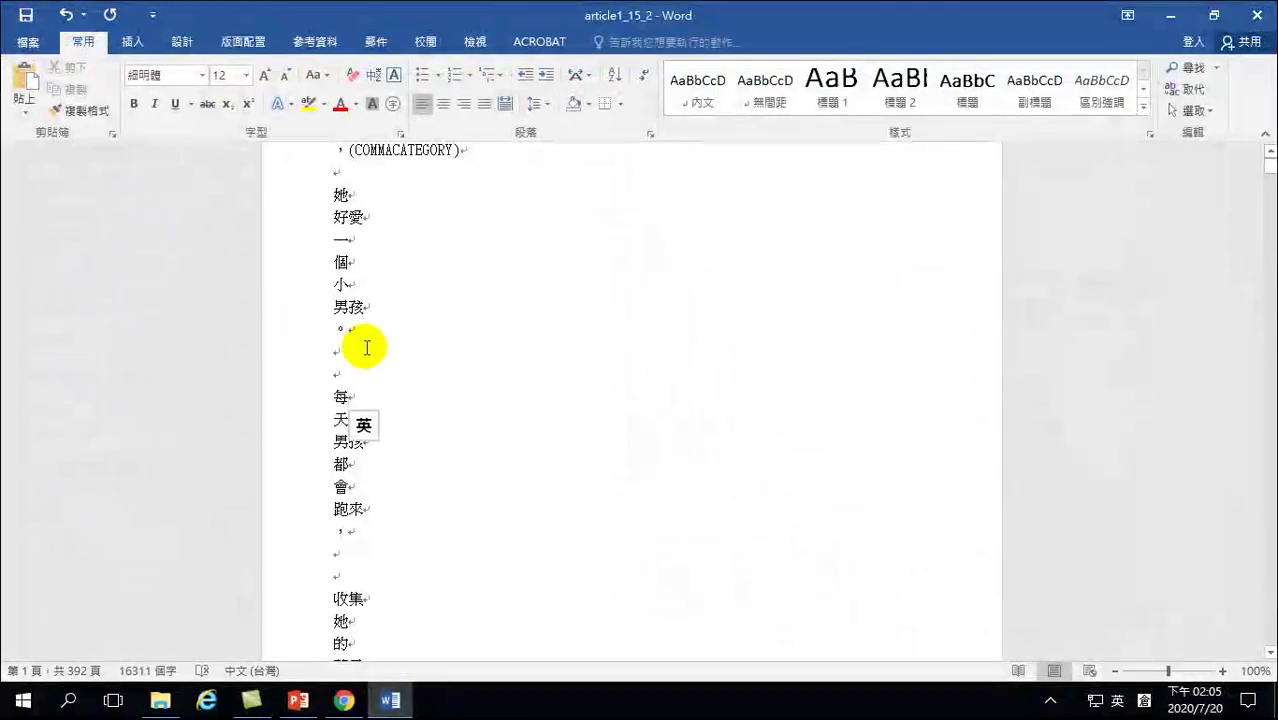
# - Replace every ^p^p with ^p, collapsing 1,635 double paragraph marks
pyautogui.click(1193, 89)
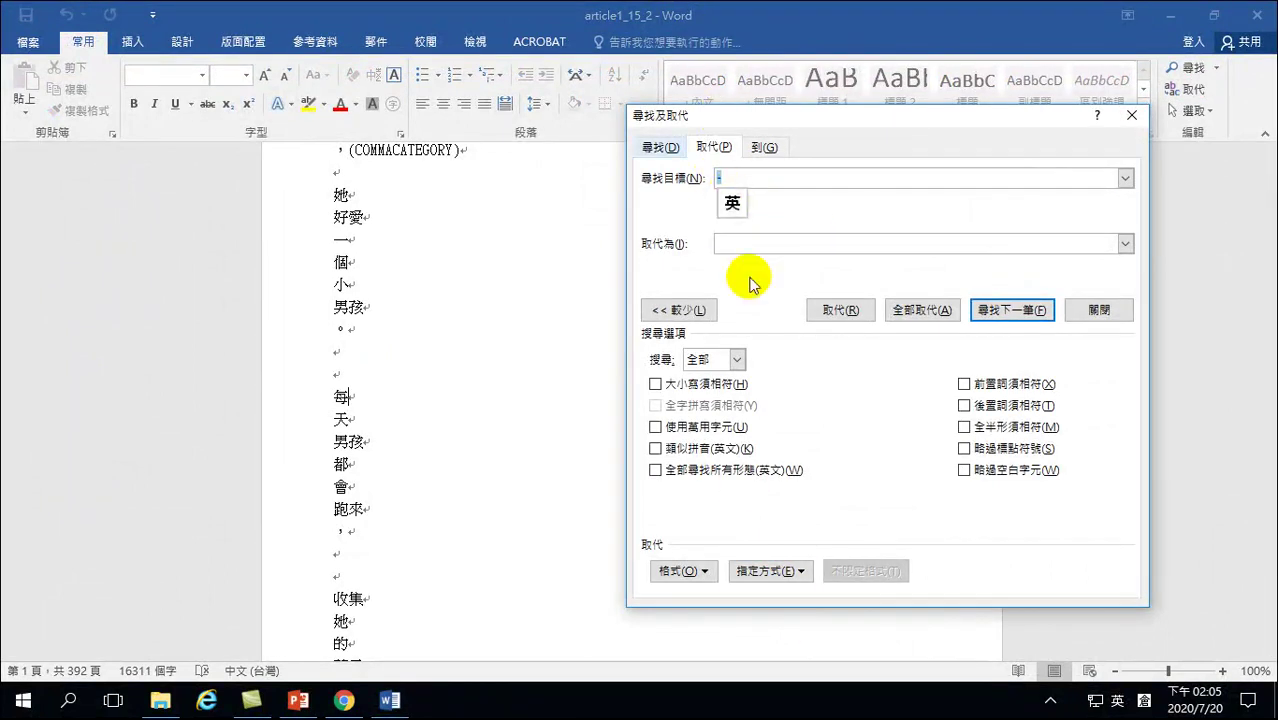
pyautogui.click(770, 571)
pyautogui.click(860, 113)
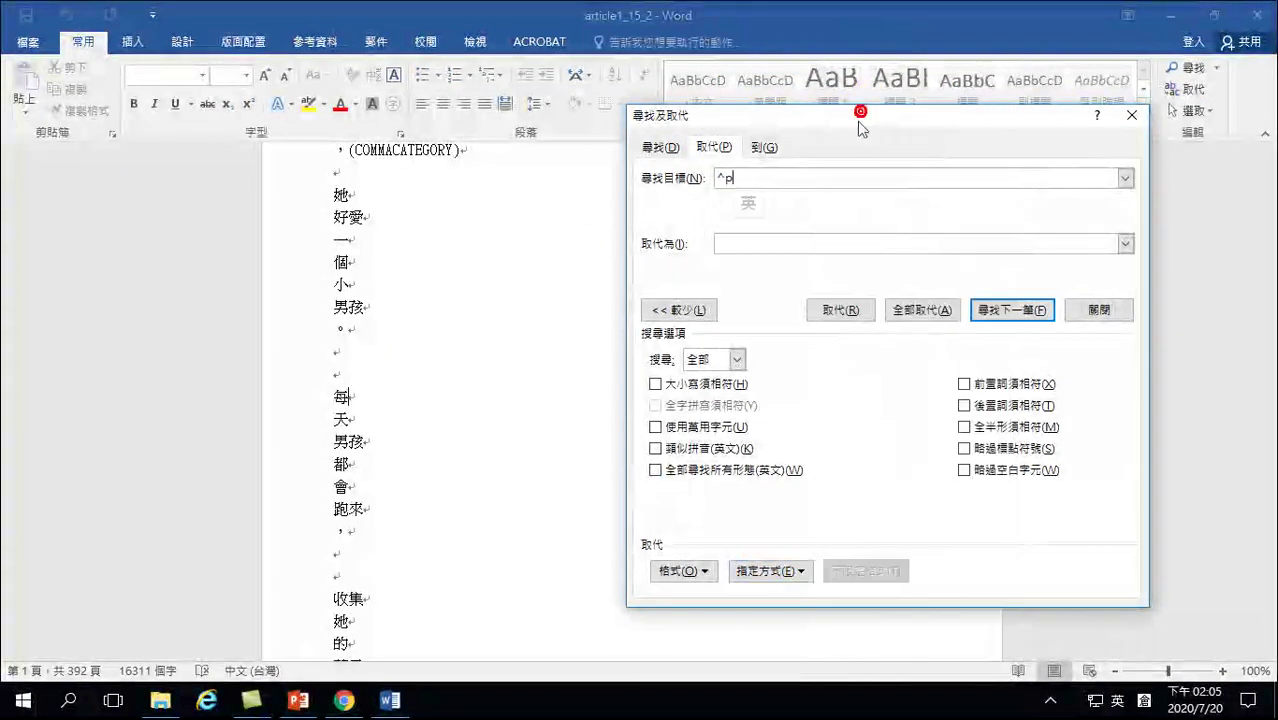
pyautogui.click(770, 571)
pyautogui.click(849, 104)
pyautogui.click(727, 244)
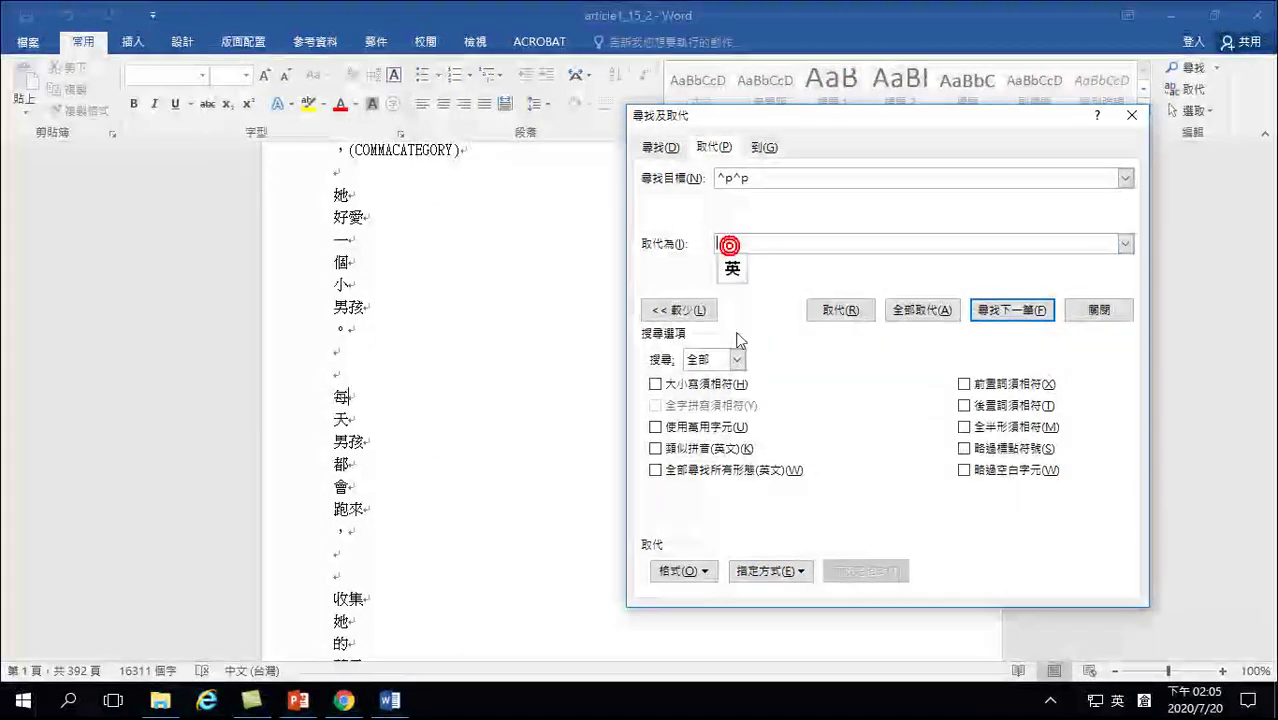
pyautogui.click(782, 570)
pyautogui.click(805, 145)
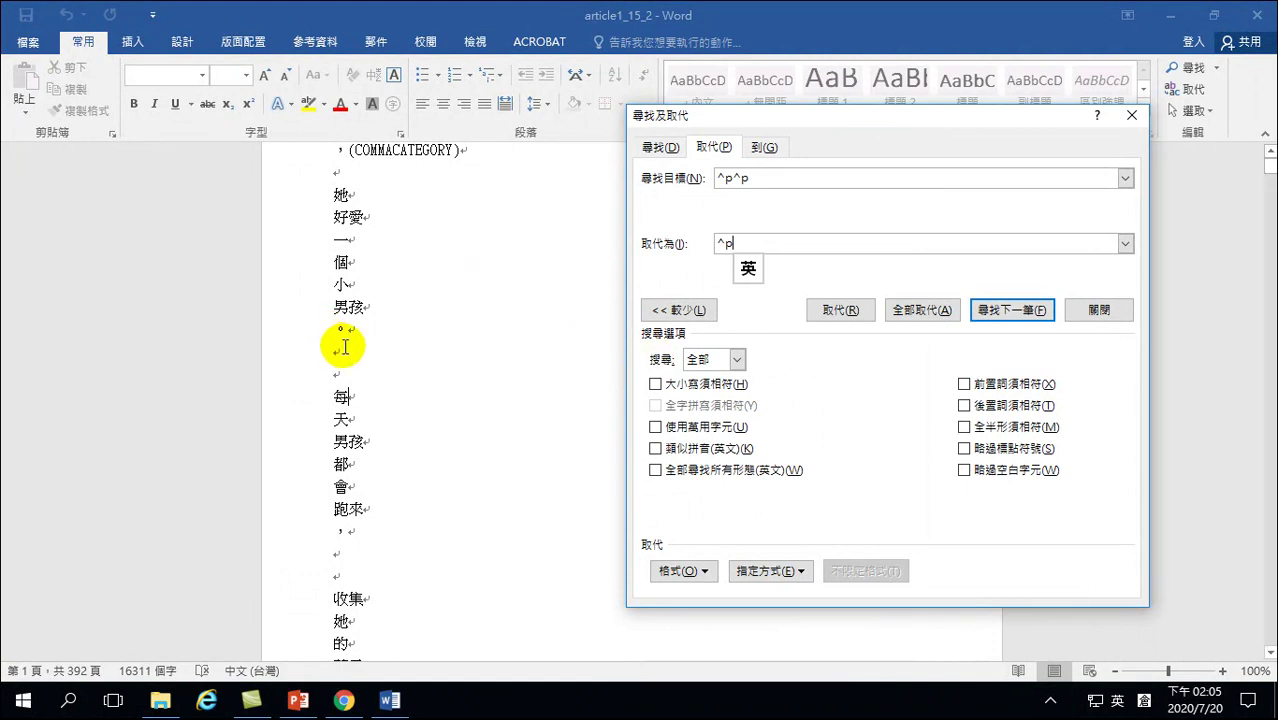
pyautogui.click(920, 308)
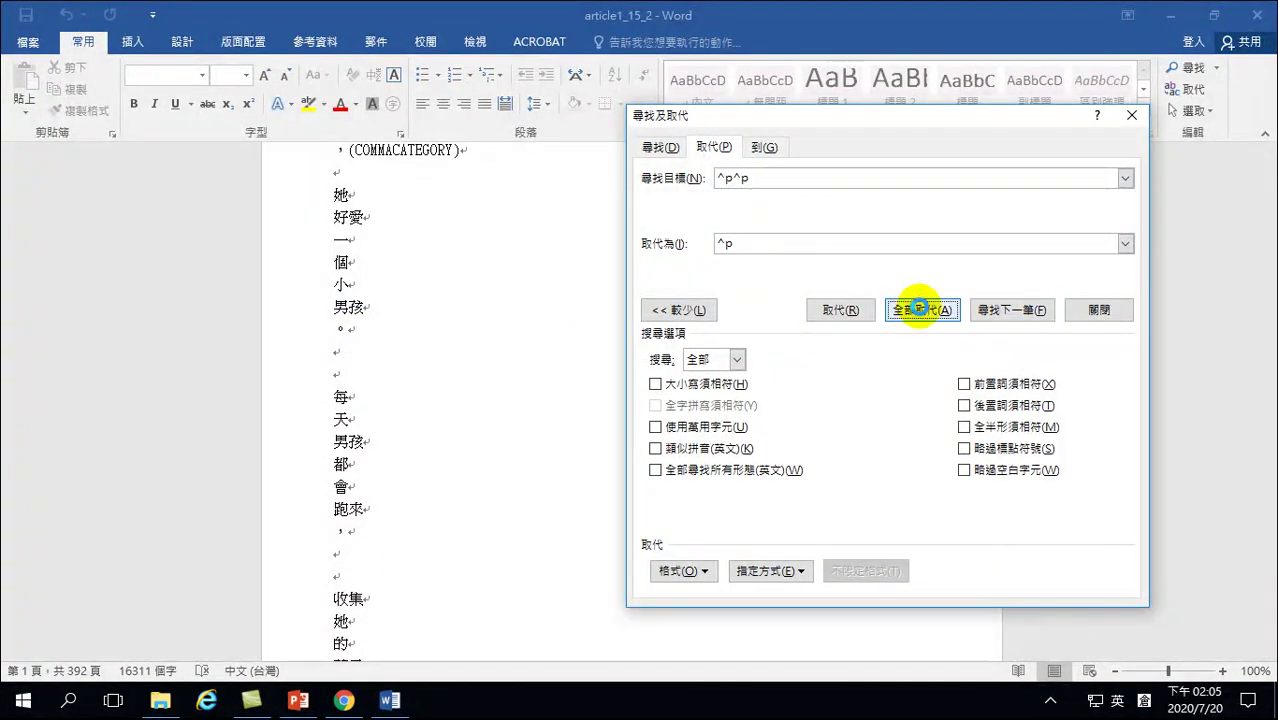
pyautogui.click(650, 390)
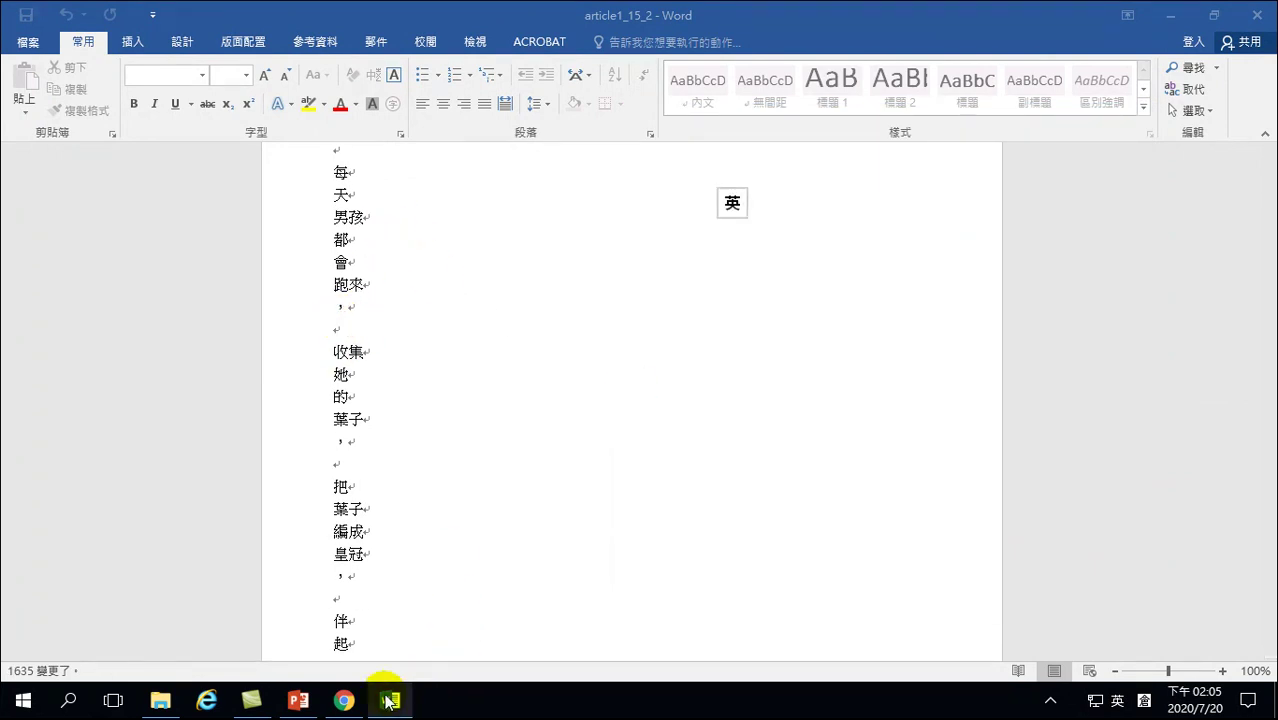
# - Run the ^p^p to ^p replacement again, collapsing the remaining 1,625 doubles
pyautogui.click(1190, 89)
pyautogui.click(918, 310)
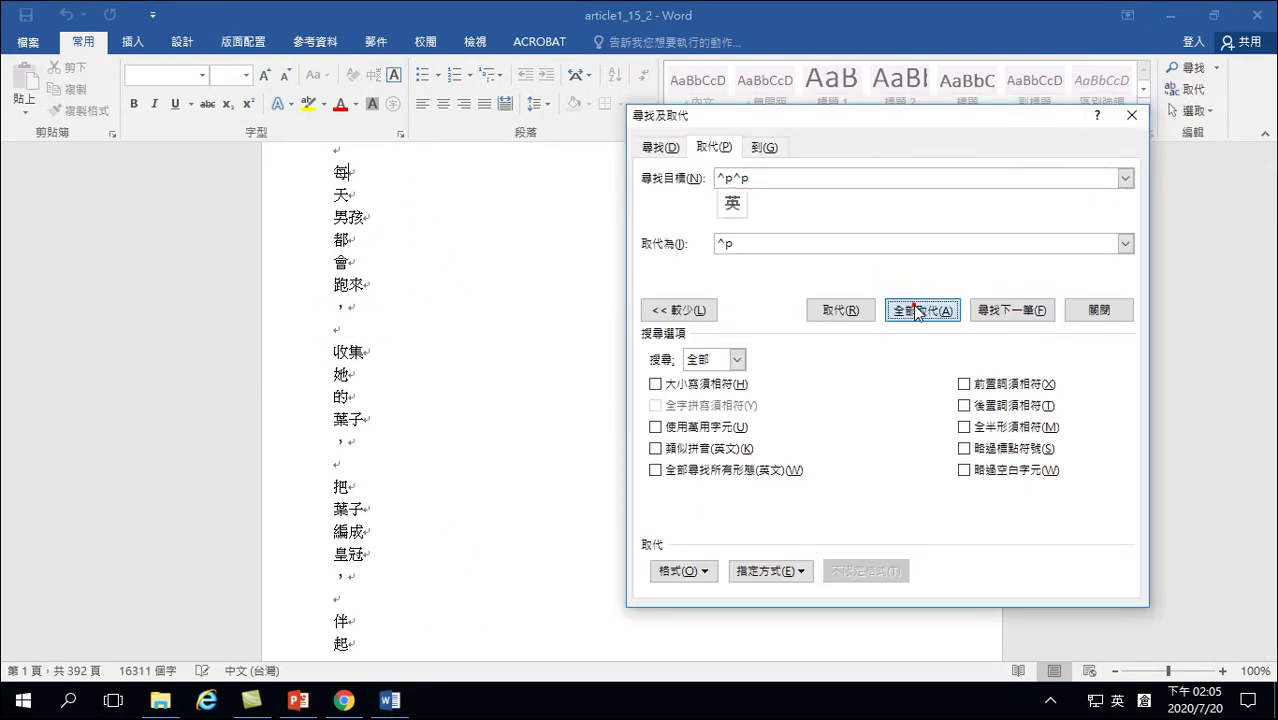
pyautogui.click(632, 393)
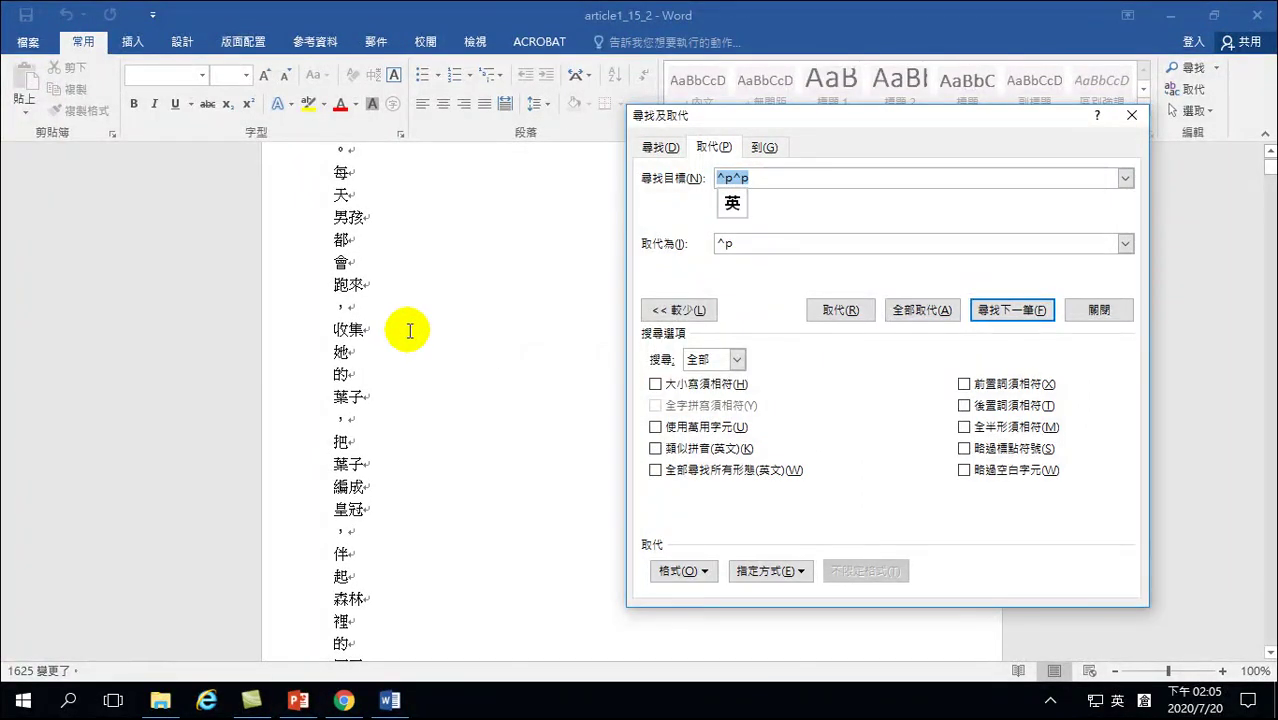
# - Sort all document paragraphs ascending by 筆劃 (stroke count)
pyautogui.click(1095, 310)
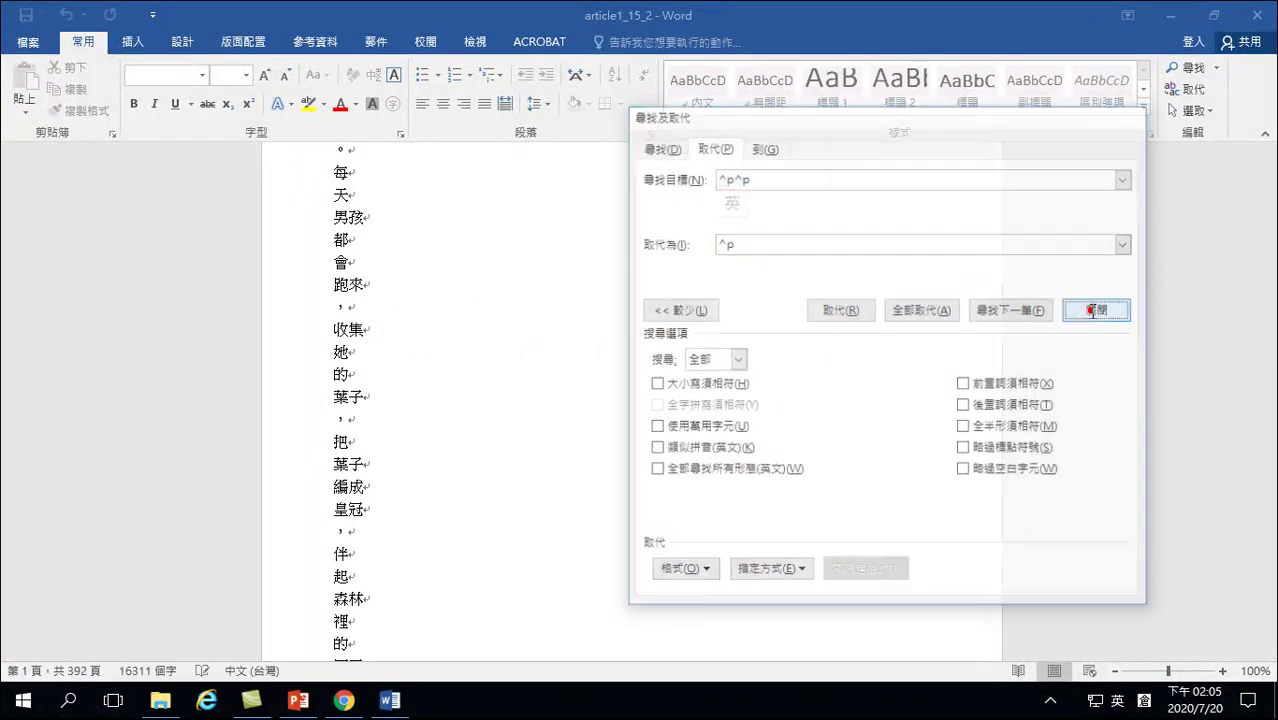
pyautogui.scroll(5, 539, 325)
pyautogui.scroll(2, 539, 325)
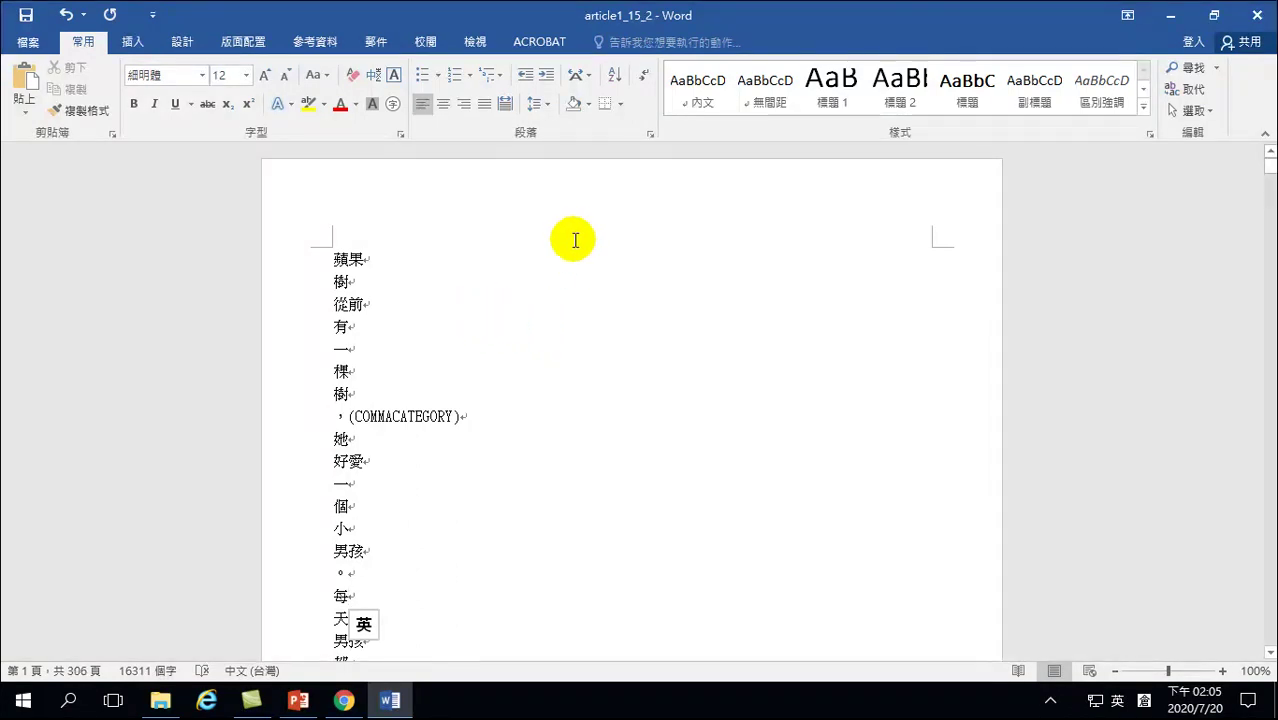
pyautogui.click(614, 75)
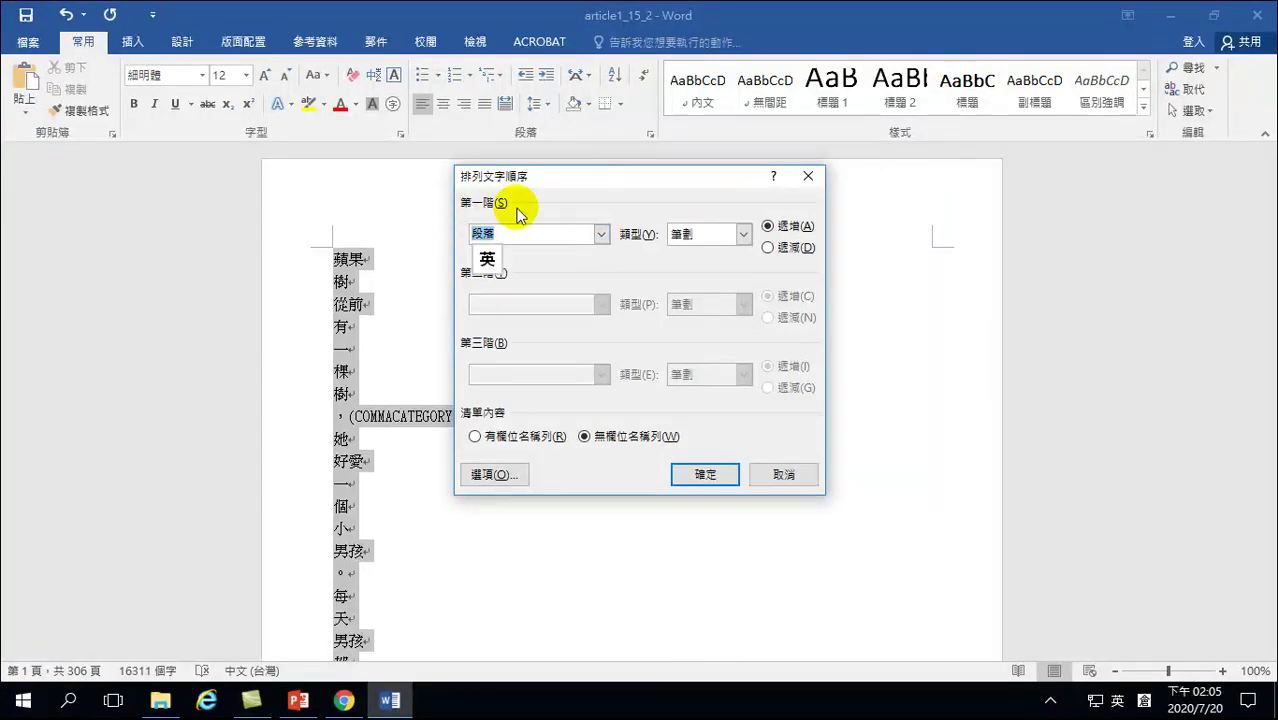
pyautogui.click(697, 474)
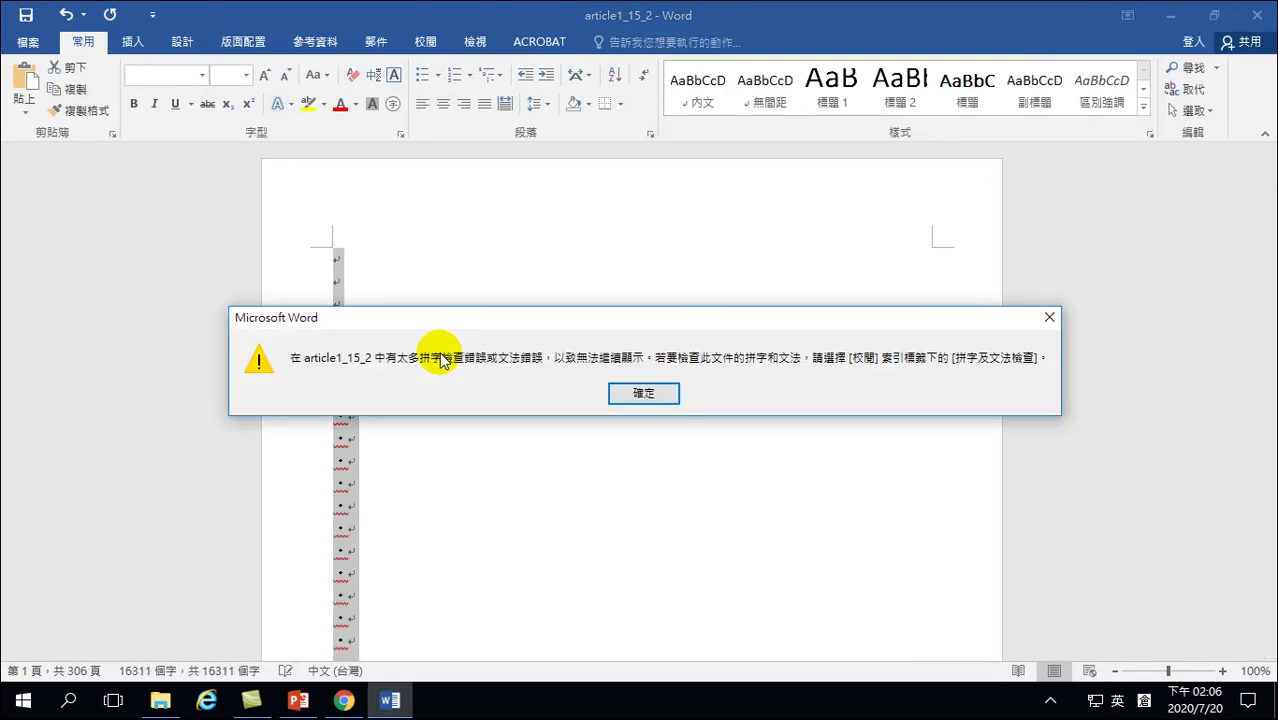
# - Dismiss the spelling warning and select the blank lines at the top of the sorted list
pyautogui.click(618, 392)
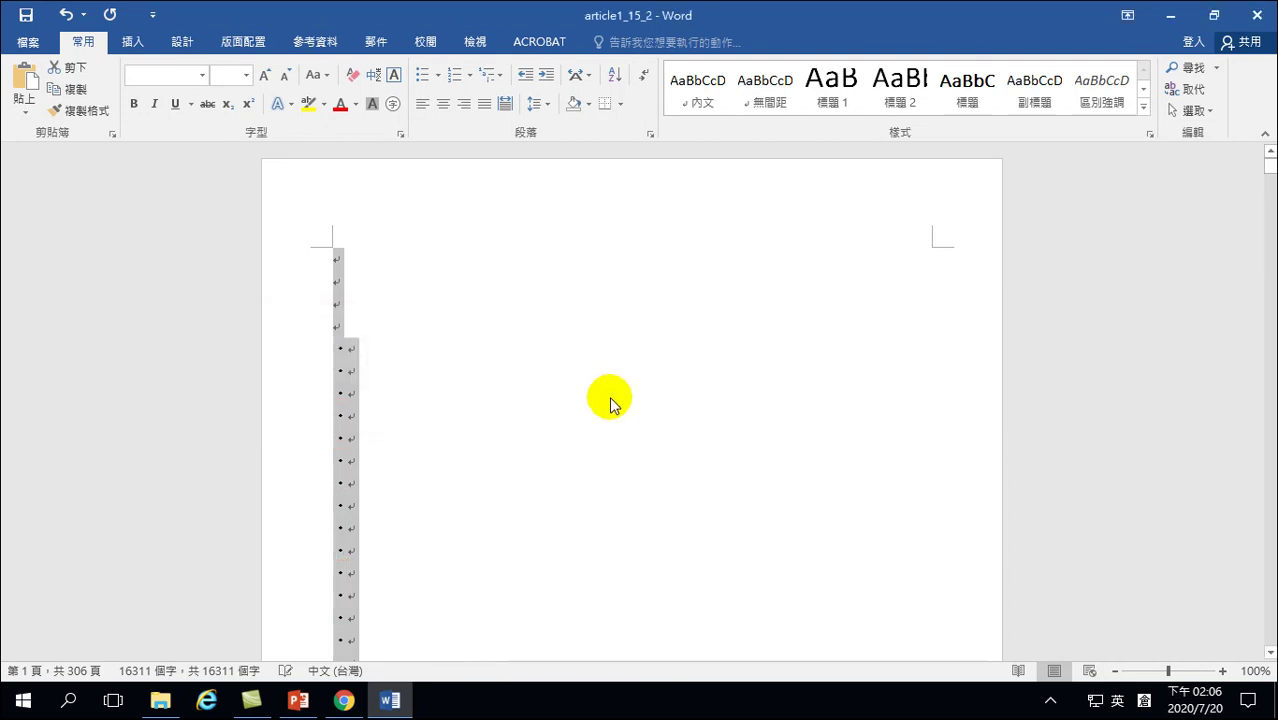
pyautogui.click(405, 328)
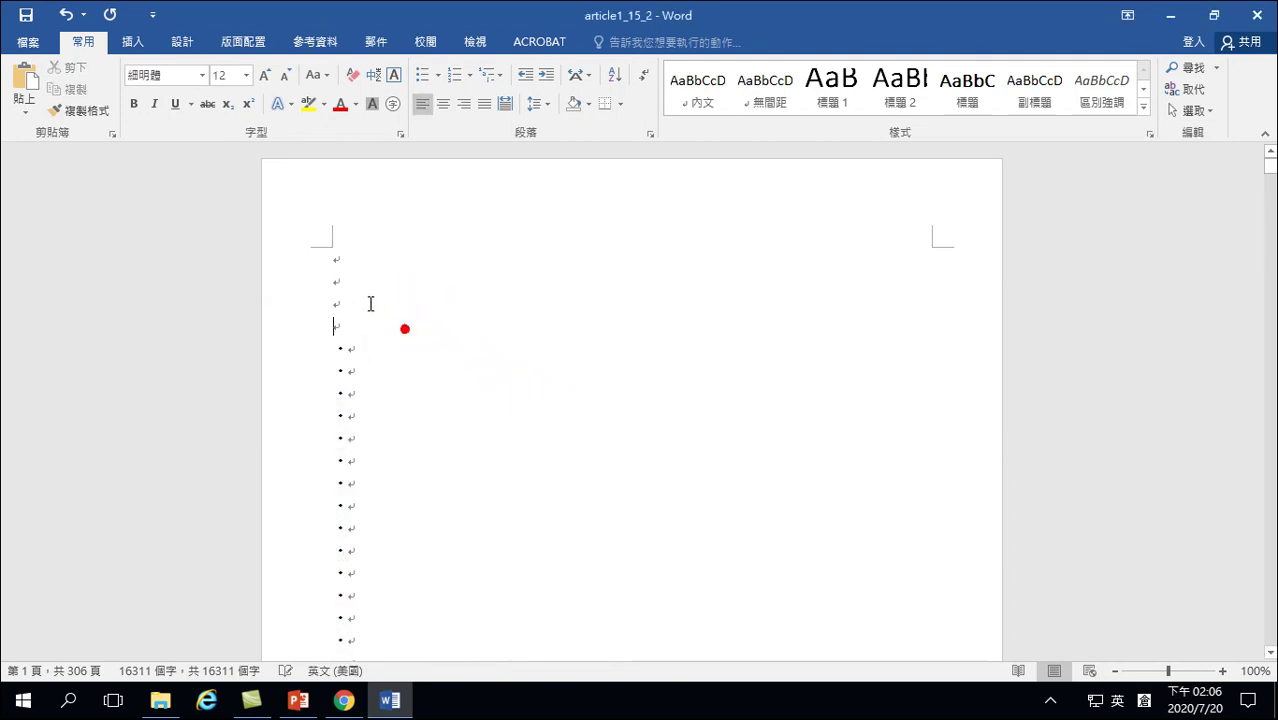
pyautogui.click(349, 317)
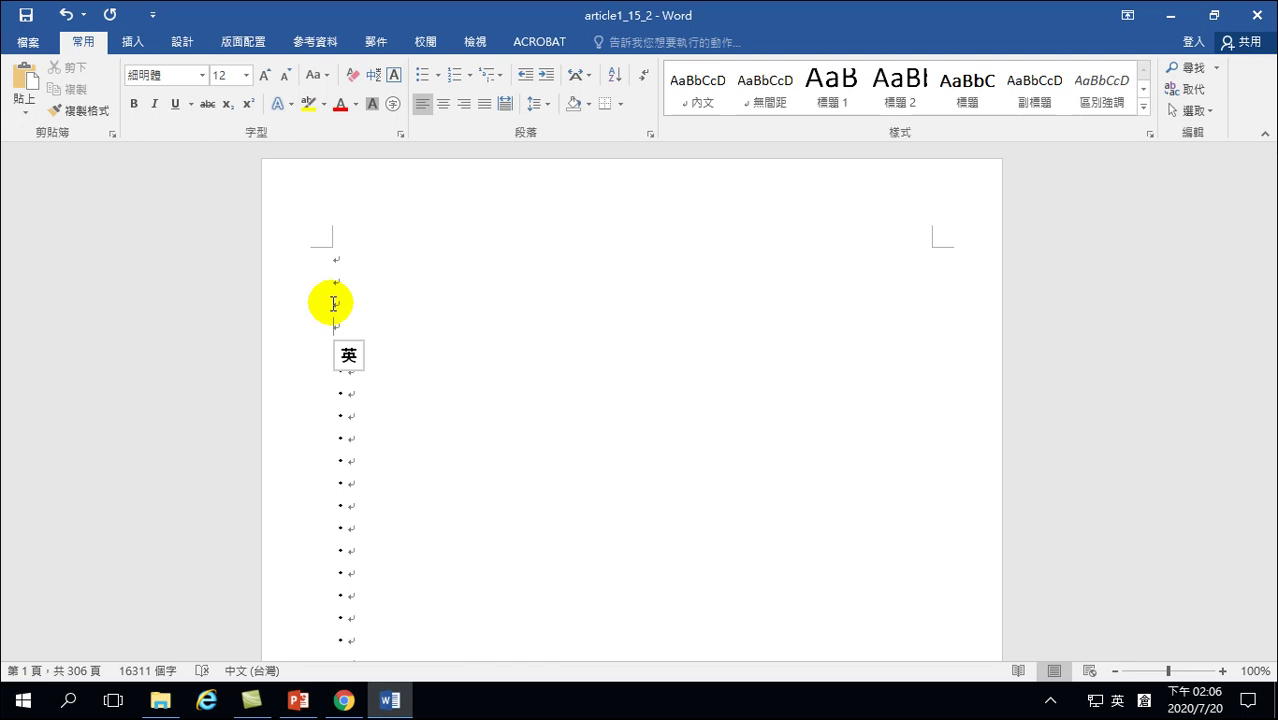
pyautogui.moveTo(277, 265); pyautogui.dragTo(290, 668)
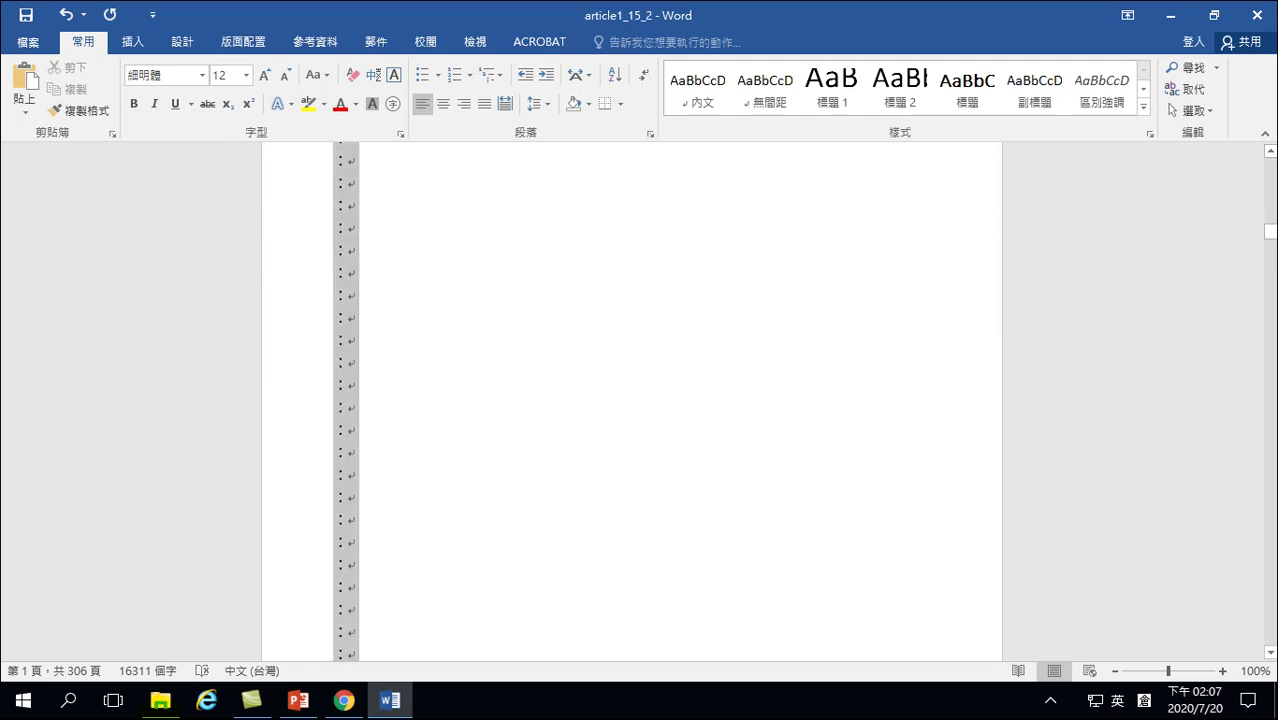
# - Extend the selection through the punctuation-only lines down to 12月 and delete them
pyautogui.moveTo(290, 668); pyautogui.dragTo(232, 611)
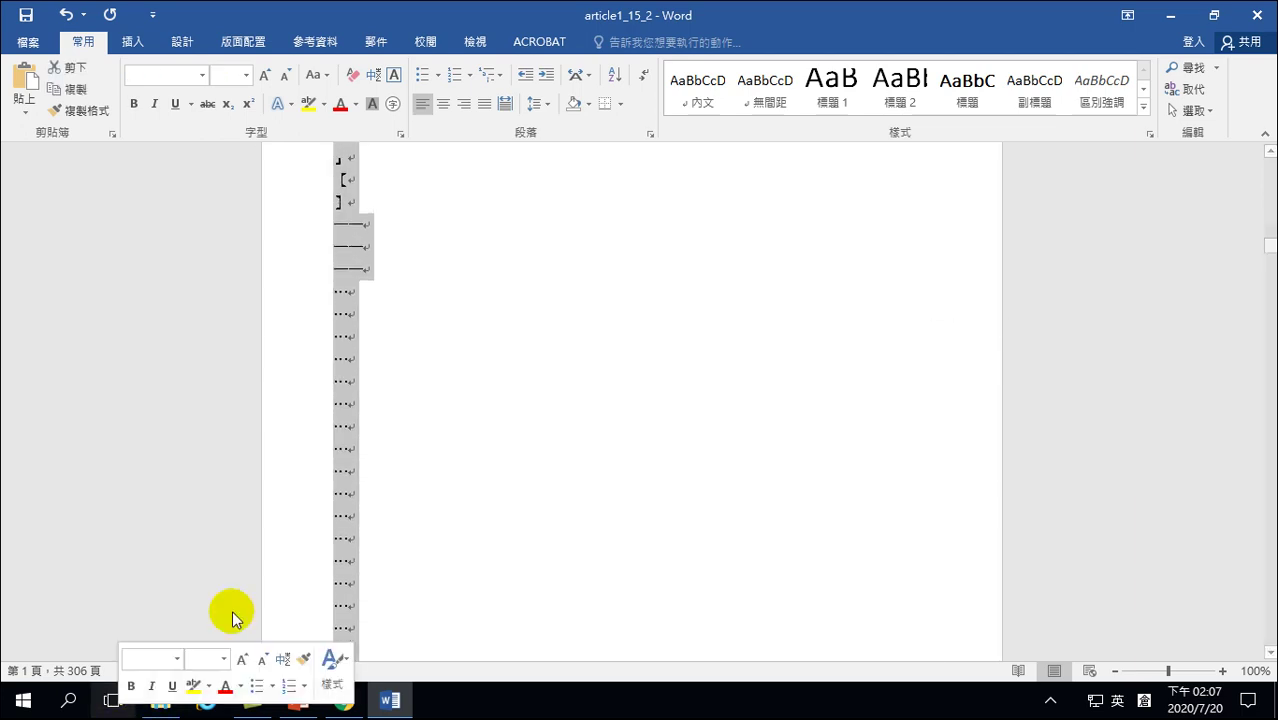
pyautogui.moveTo(1269, 245)
pyautogui.mouseDown()
pyautogui.moveTo(1268, 272)
pyautogui.moveTo(1268, 245)
pyautogui.mouseUp()
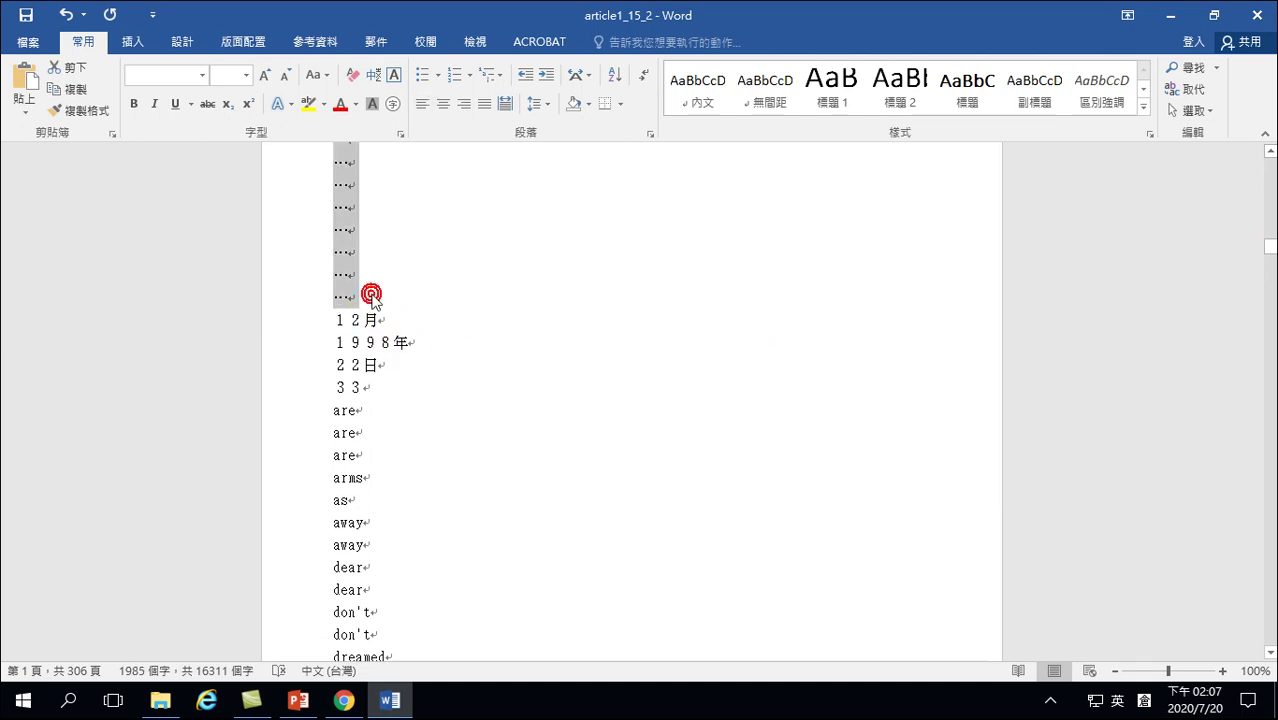
pyautogui.press('shift')
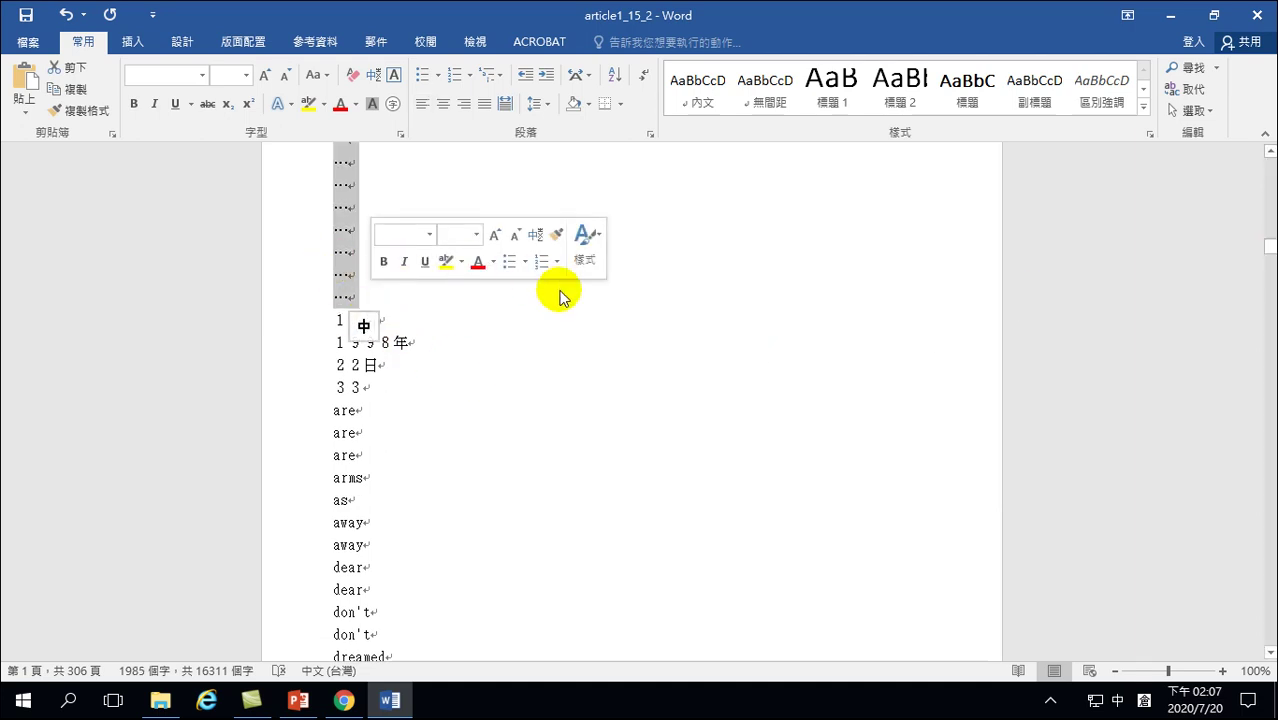
pyautogui.press('Delete')
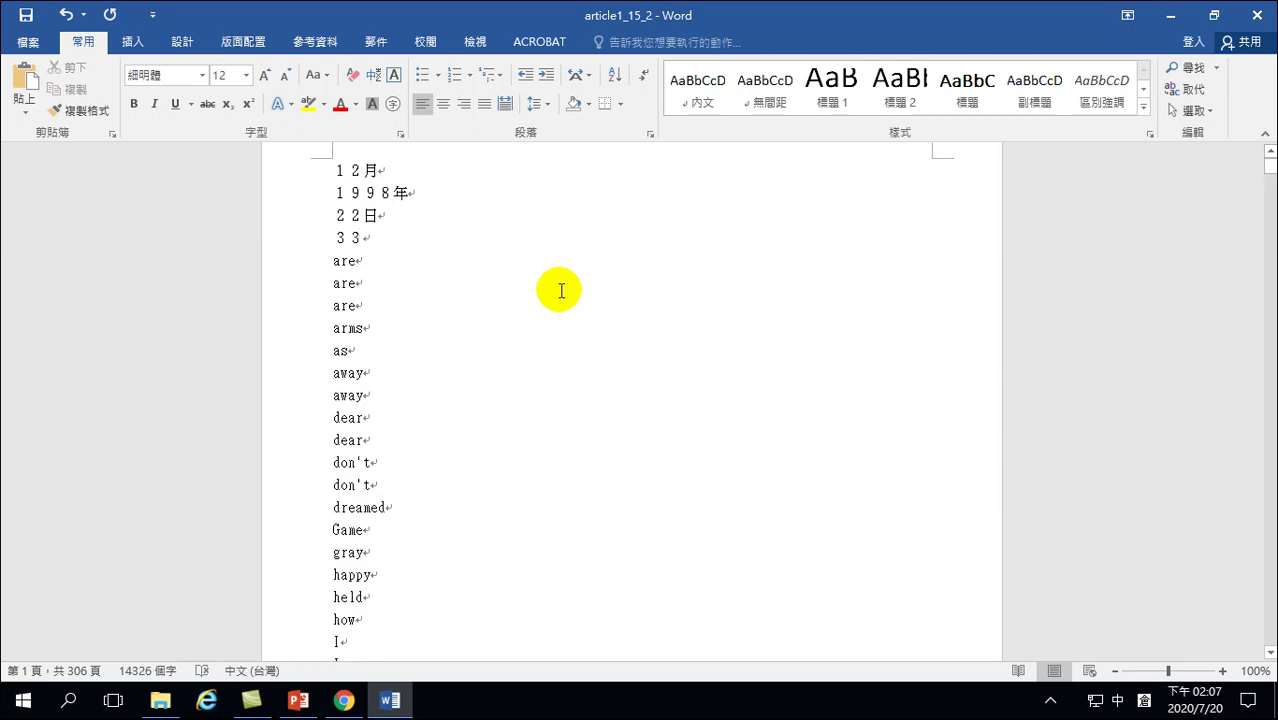
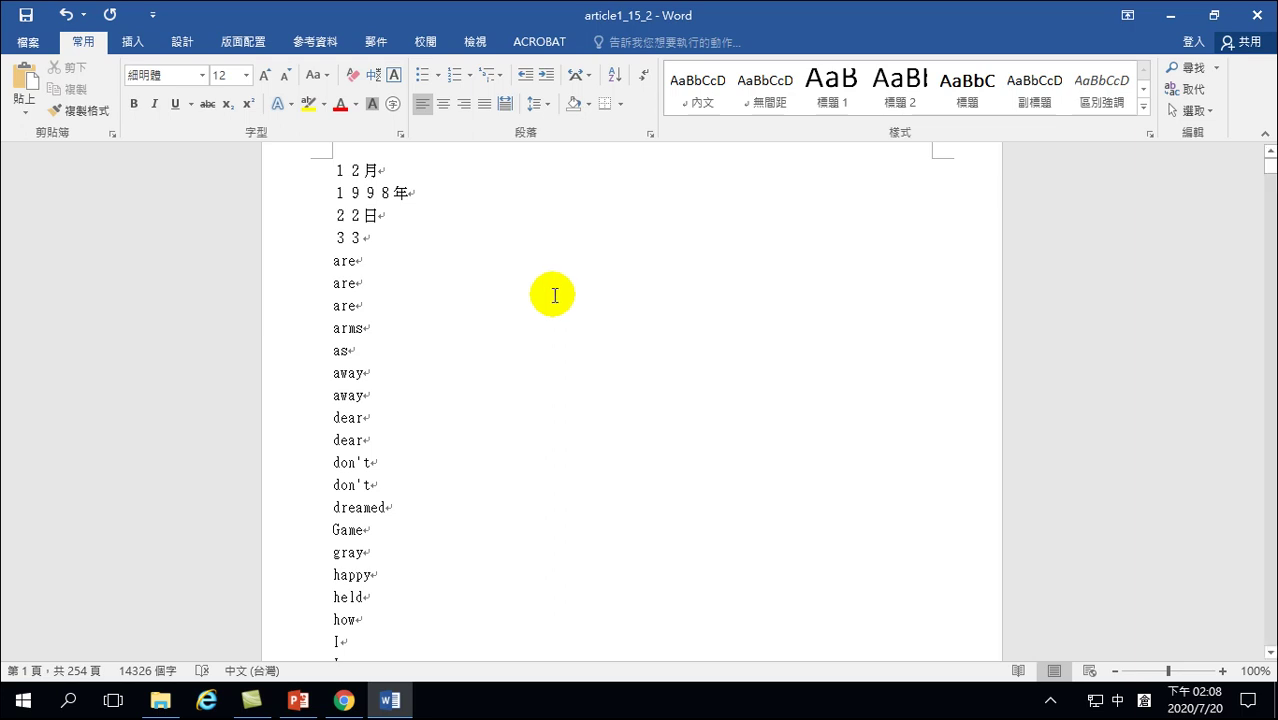
# - Select the number-and-date lines at the top of the word list, 12月 through 33
pyautogui.scroll(-2, 391, 297)
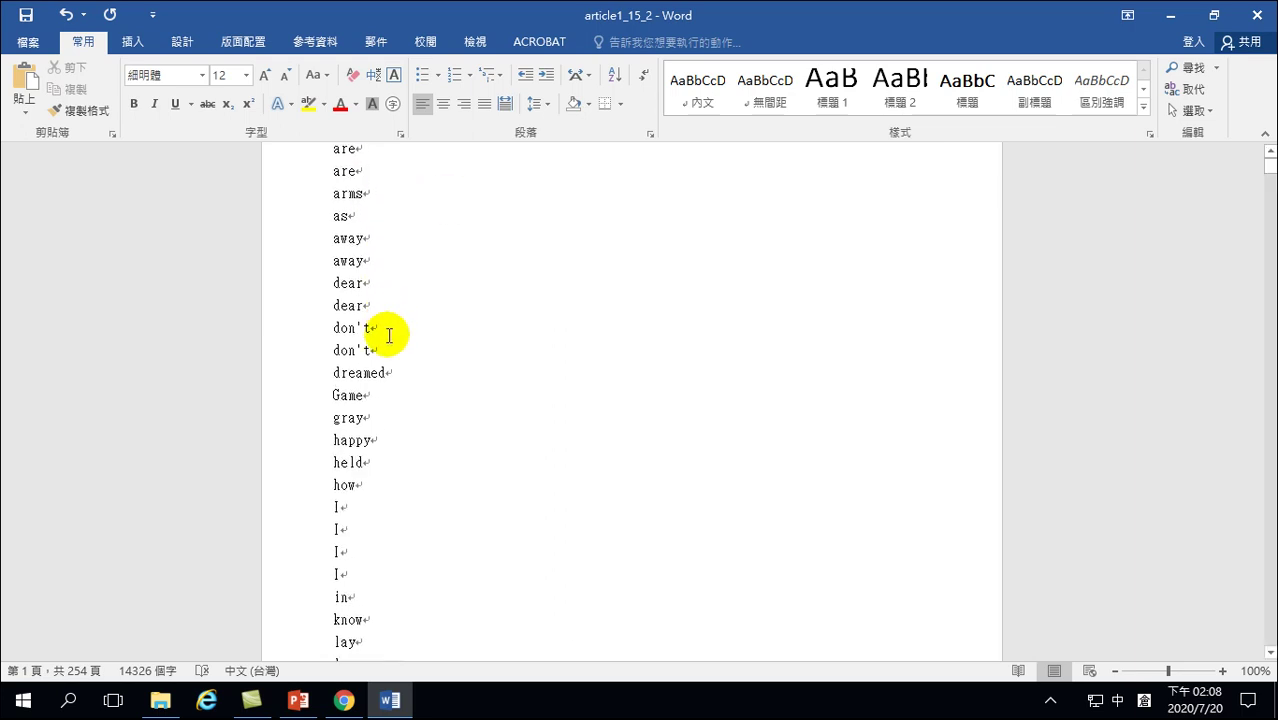
pyautogui.scroll(-2, 383, 362)
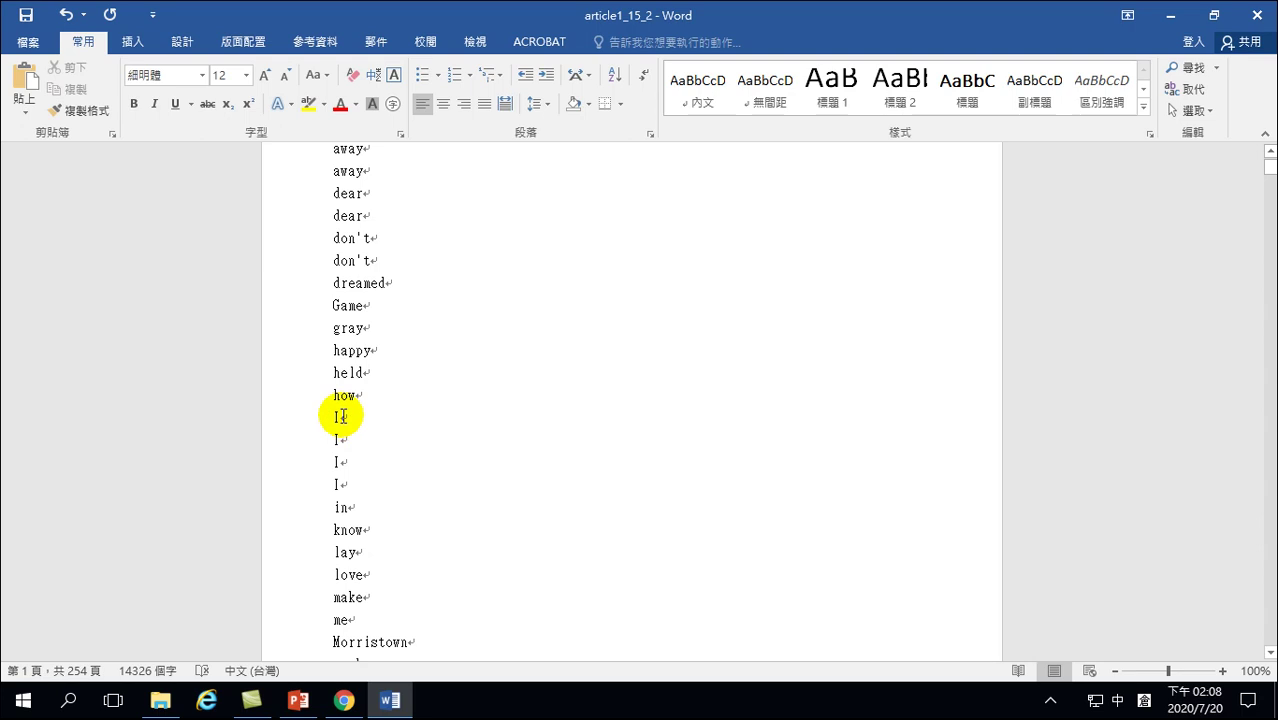
pyautogui.scroll(4, 350, 390)
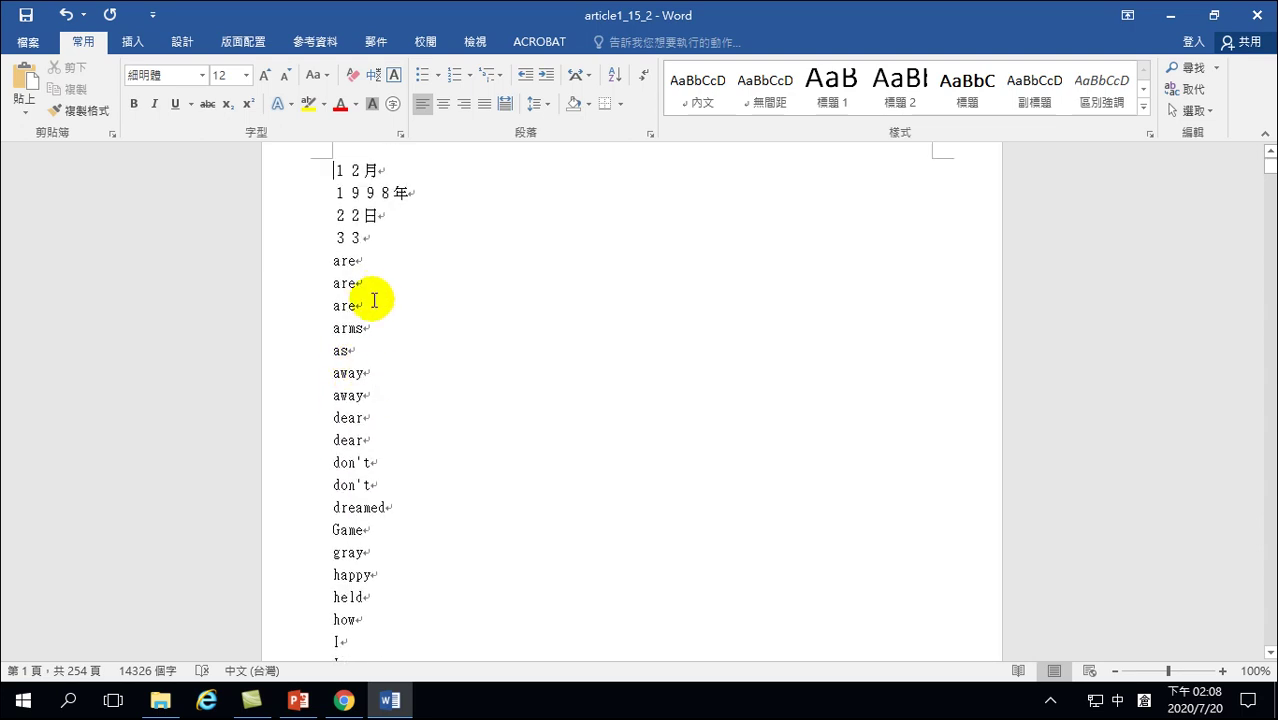
pyautogui.moveTo(300, 180); pyautogui.dragTo(296, 242)
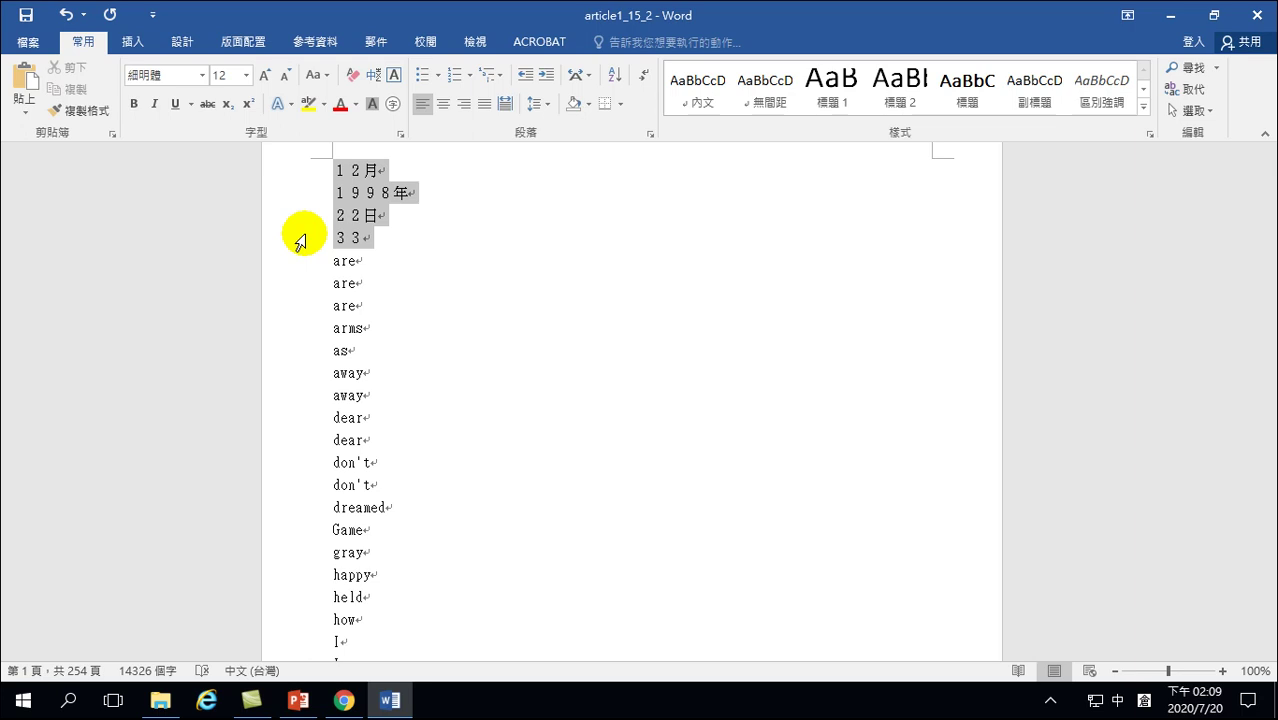
# - Extend the margin selection down to 么 and delete those word-list lines
pyautogui.moveTo(300, 240); pyautogui.dragTo(296, 478)
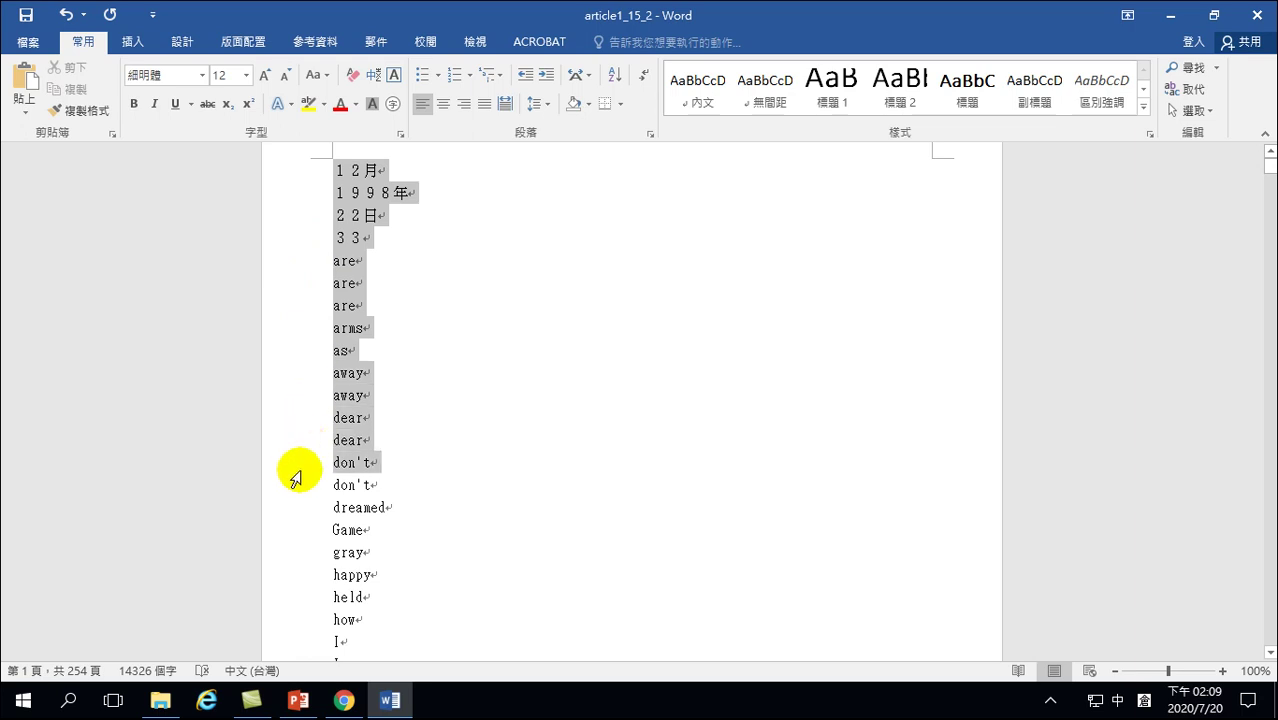
pyautogui.moveTo(296, 478)
pyautogui.mouseDown()
pyautogui.moveTo(285, 570)
pyautogui.moveTo(320, 670)
pyautogui.moveTo(316, 712)
pyautogui.moveTo(322, 294)
pyautogui.moveTo(342, 77)
pyautogui.moveTo(316, 352)
pyautogui.mouseUp()
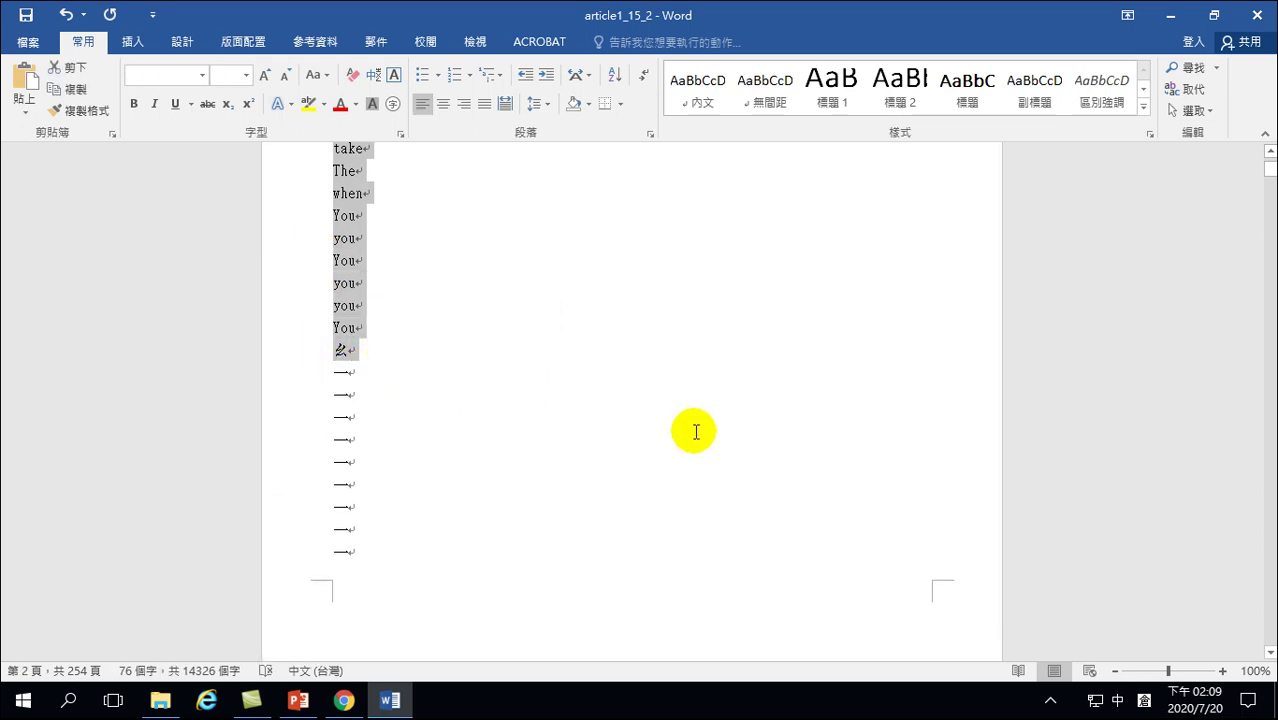
pyautogui.press('Delete')
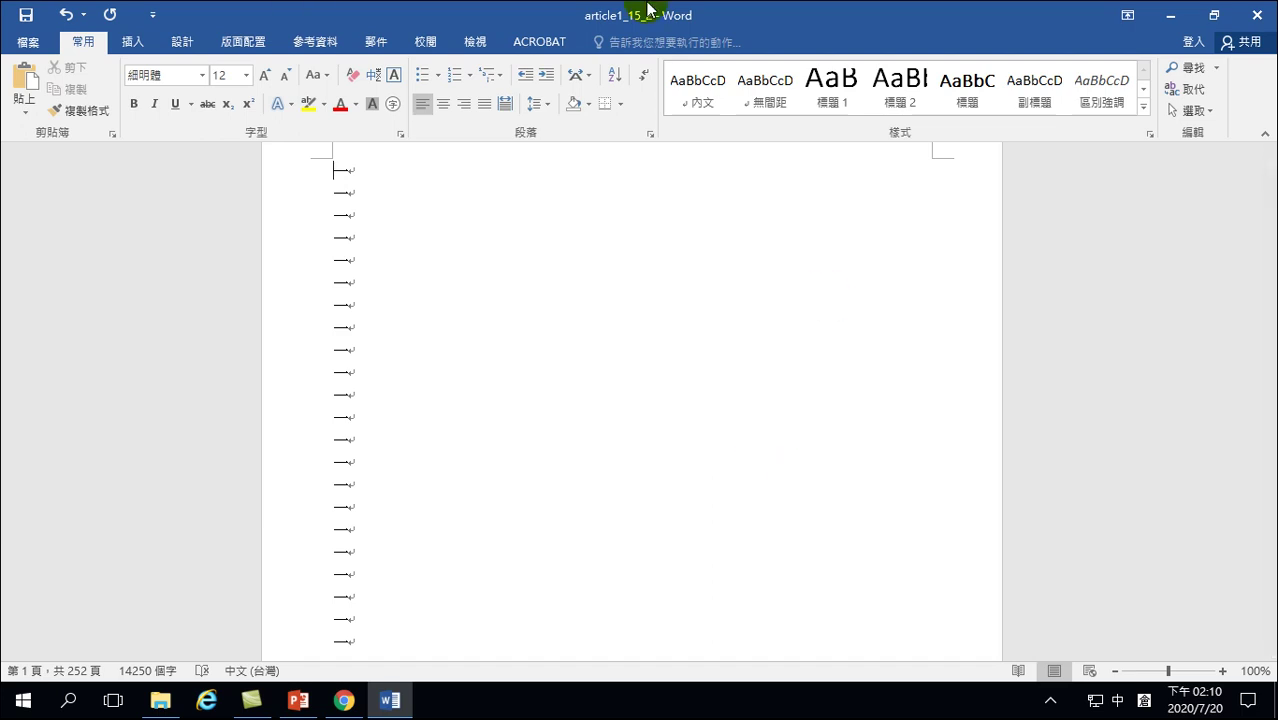
# - Apply Heading 1 to the first line, then undo it and return to the text
pyautogui.click(858, 98)
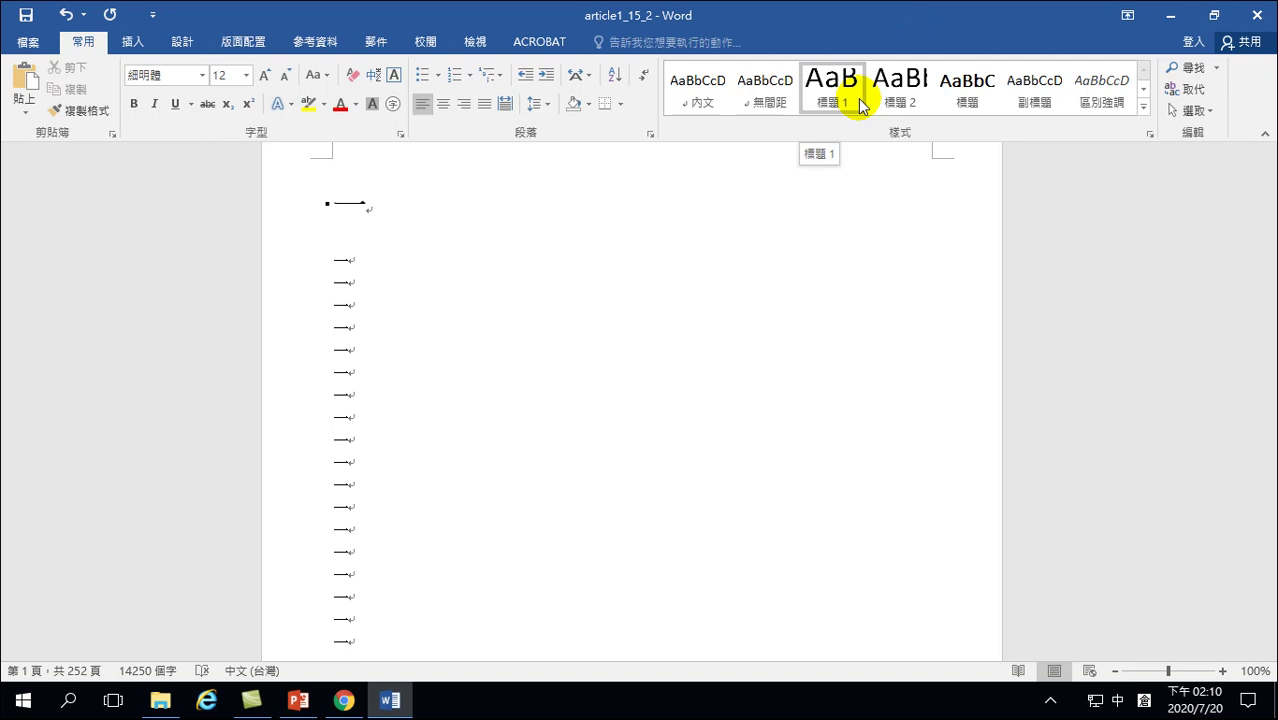
pyautogui.click(858, 98)
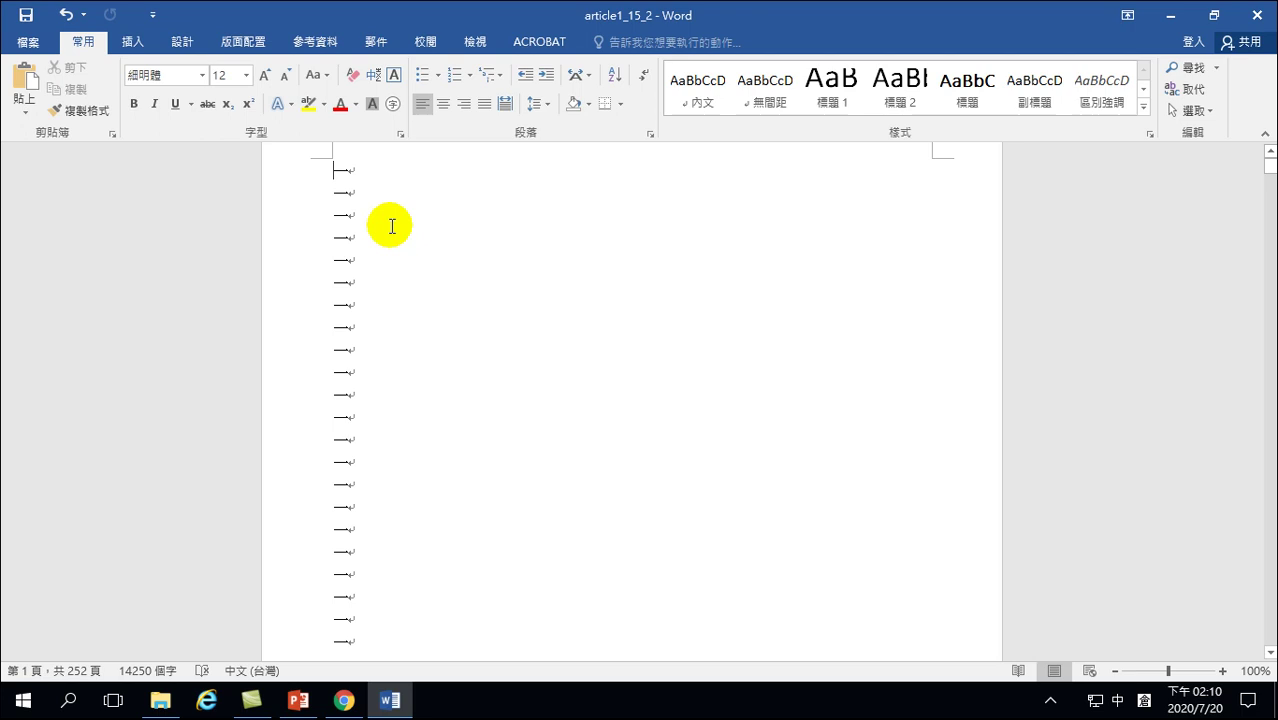
pyautogui.click(424, 197)
pyautogui.scroll(-1, 414, 243)
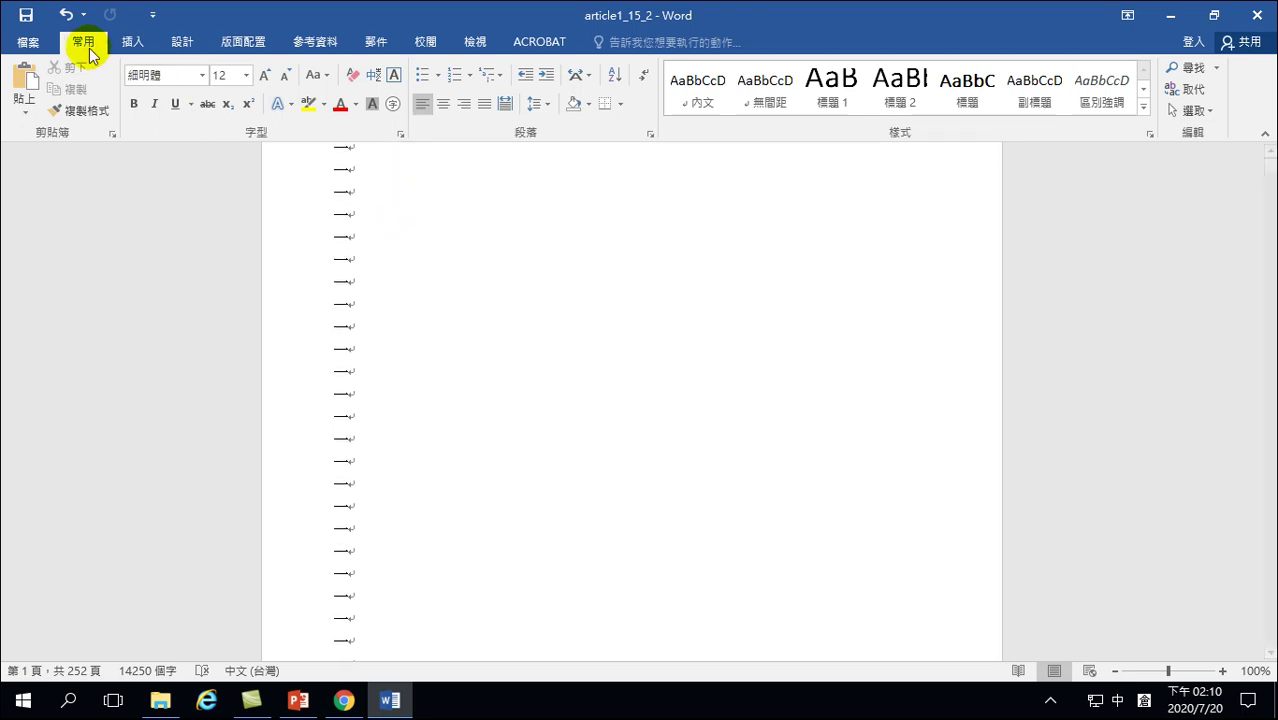
# - Start saving, dismiss the plain-text format warning, and select the trailing 2 in the file name
pyautogui.click(27, 18)
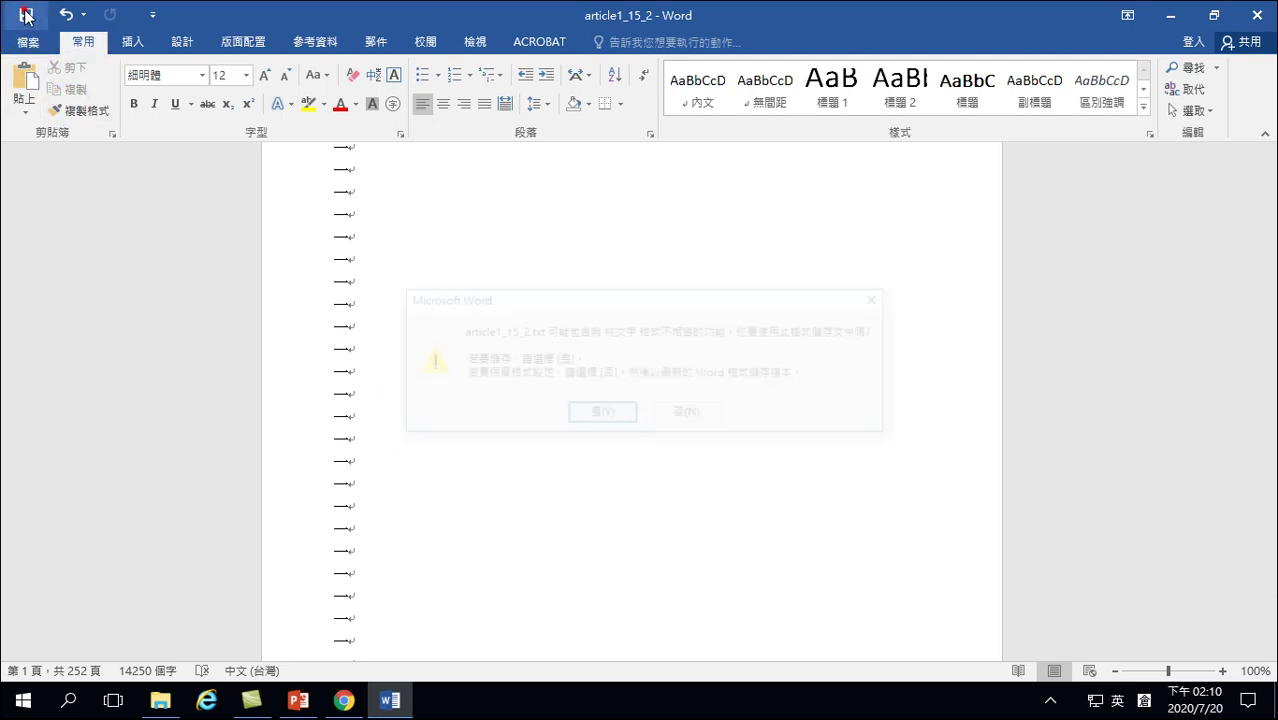
pyautogui.click(882, 298)
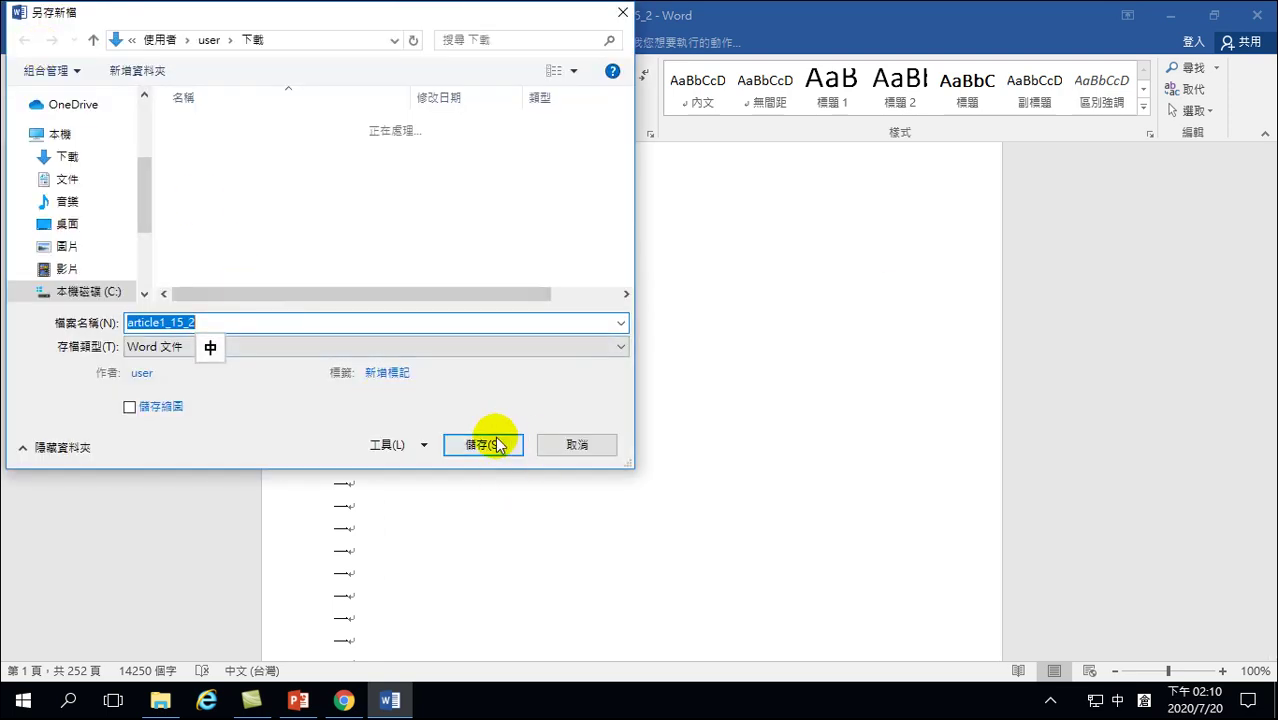
pyautogui.click(189, 321)
pyautogui.click(190, 321)
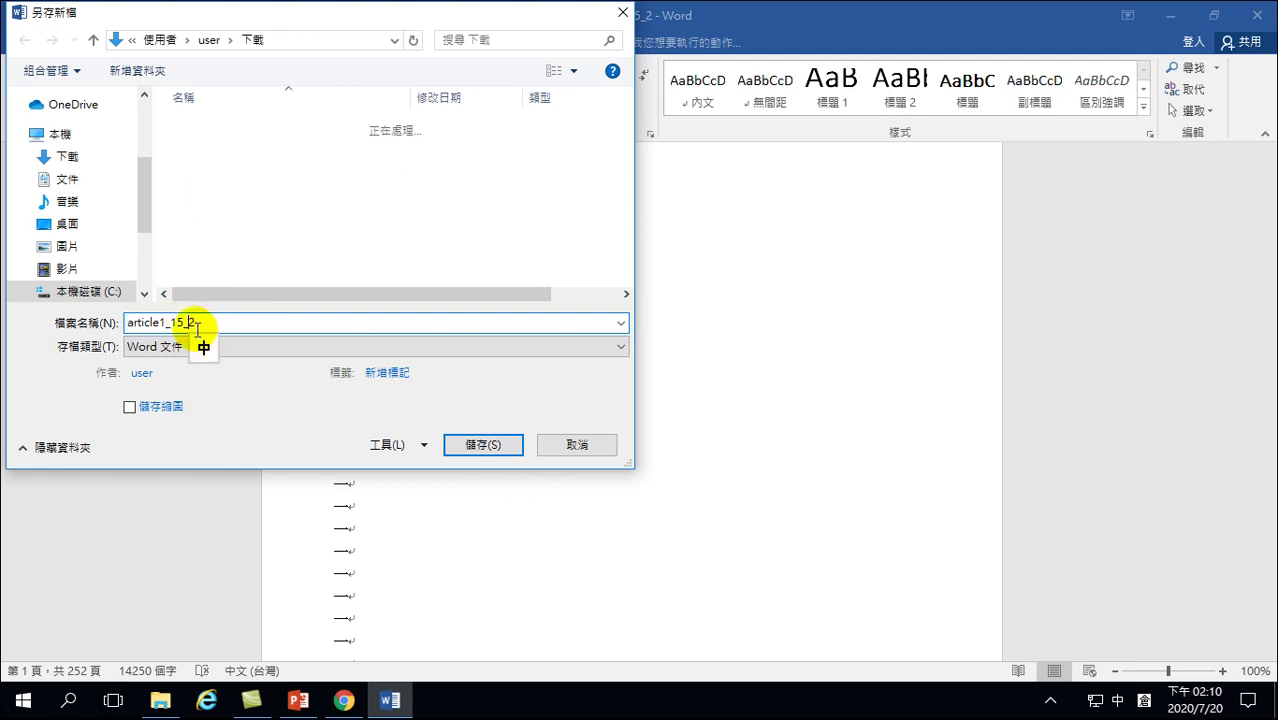
pyautogui.moveTo(188, 321); pyautogui.dragTo(220, 321)
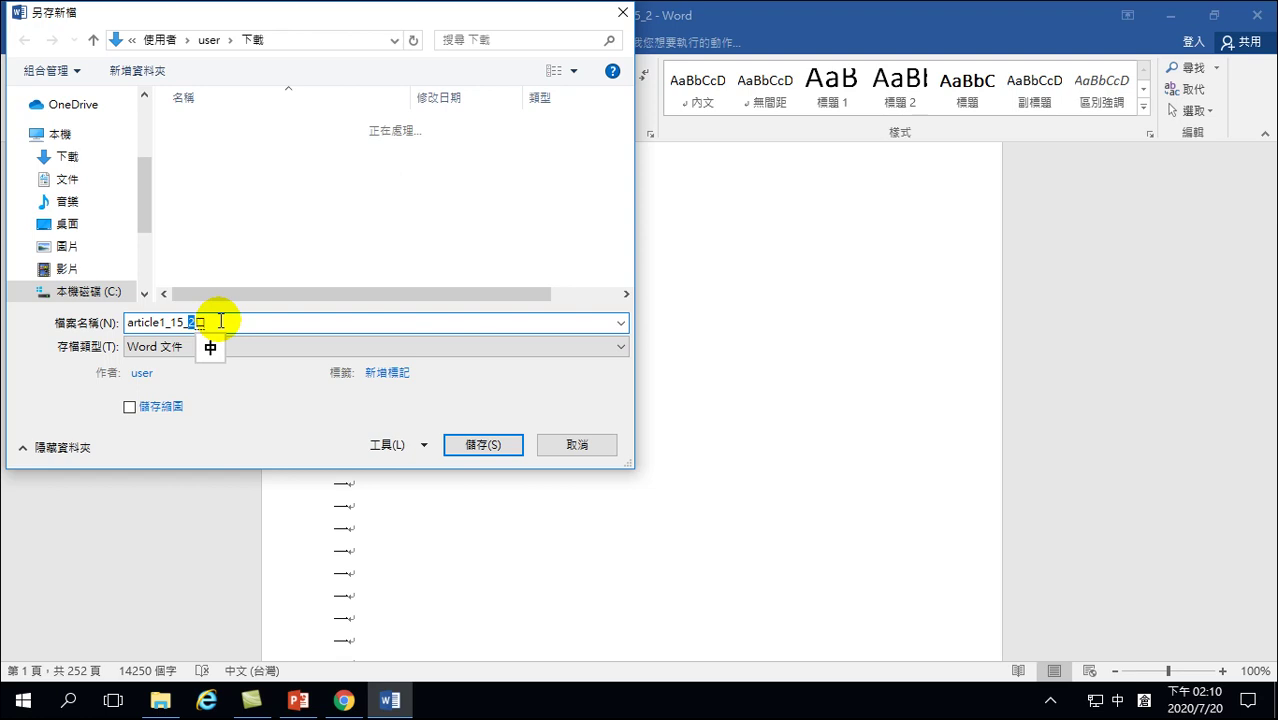
pyautogui.press('shift')
pyautogui.write('r')
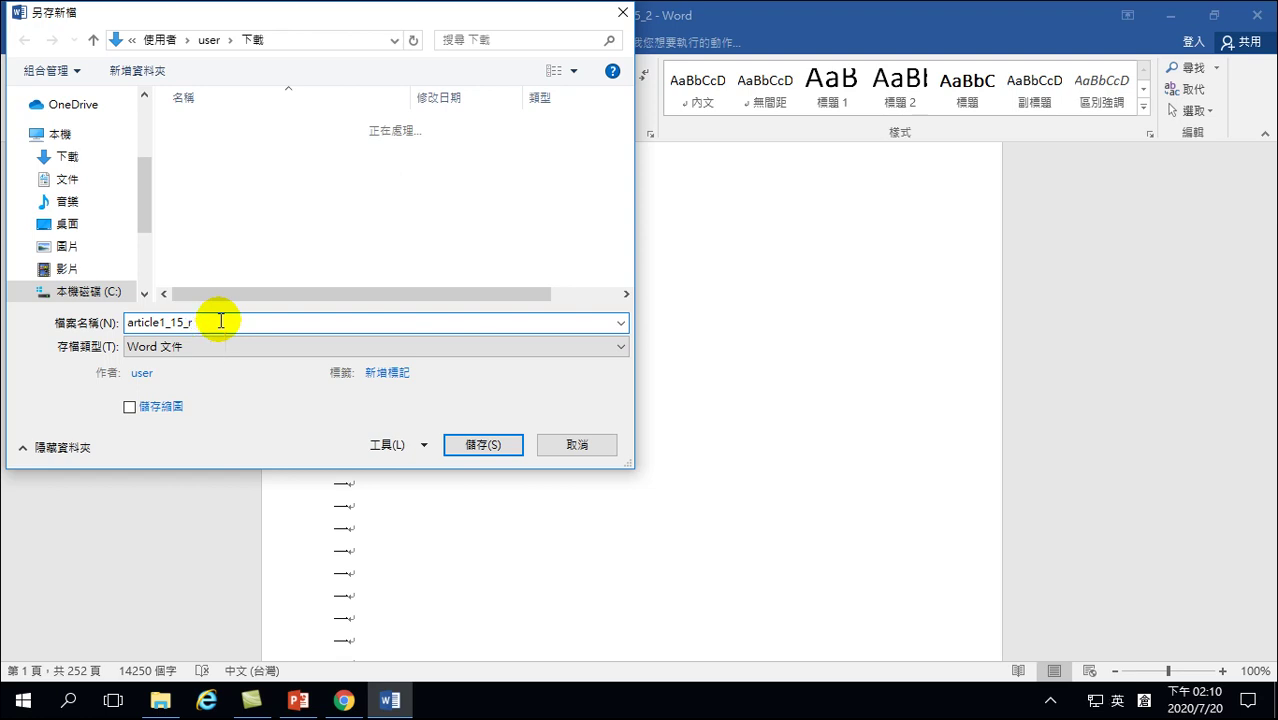
# - Save as 純文字 plain text named article1_15_3, confirming the conversion
pyautogui.click(462, 346)
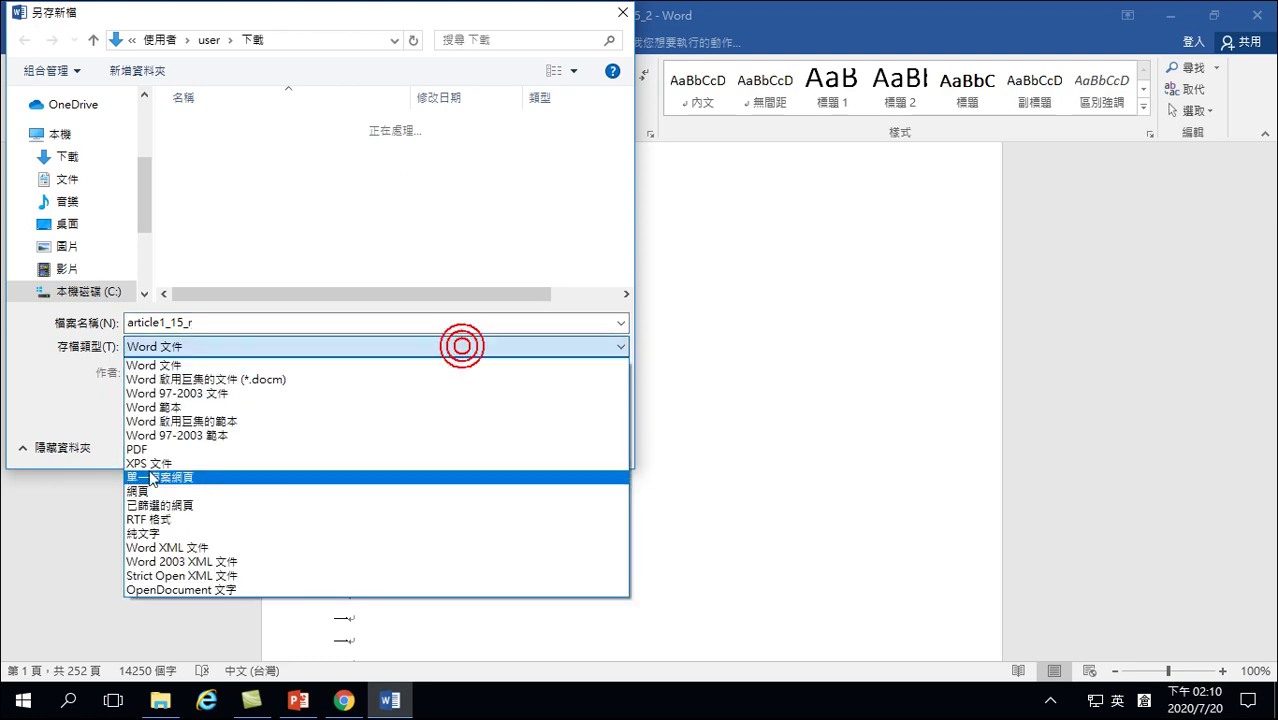
pyautogui.click(152, 534)
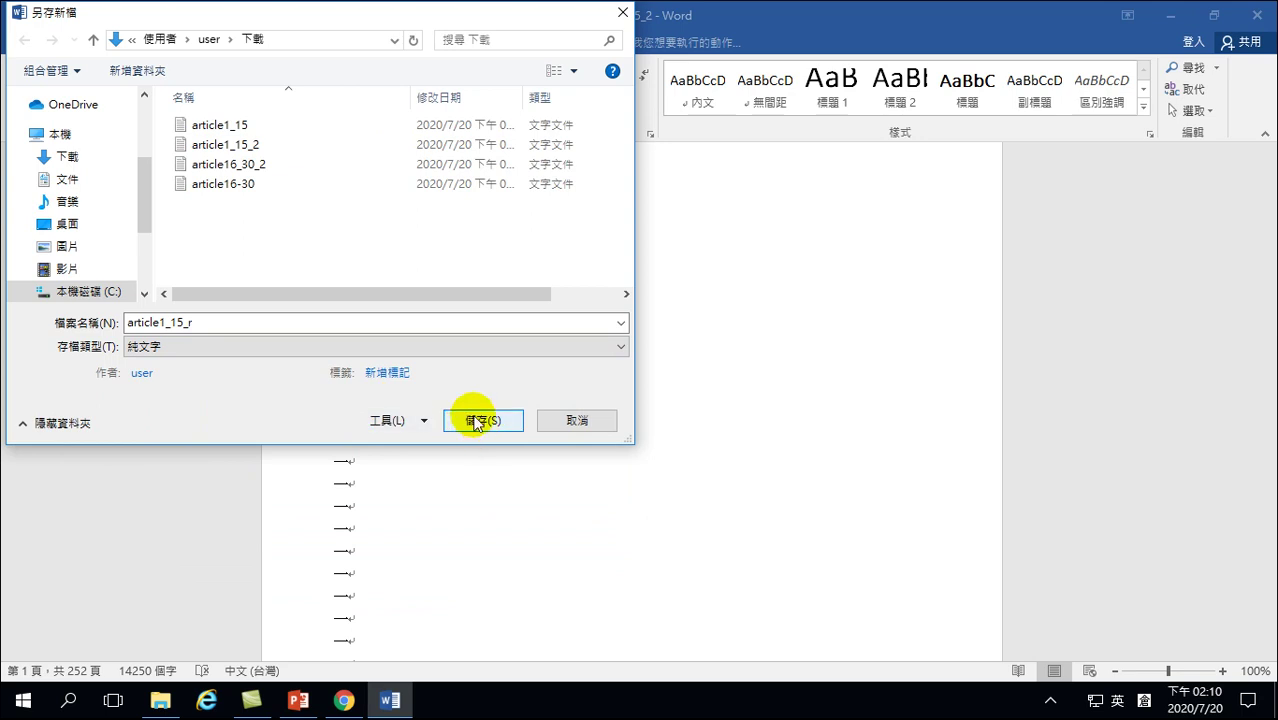
pyautogui.doubleClick(189, 321)
pyautogui.click(189, 322)
pyautogui.press('BackSpace')
pyautogui.write('3')
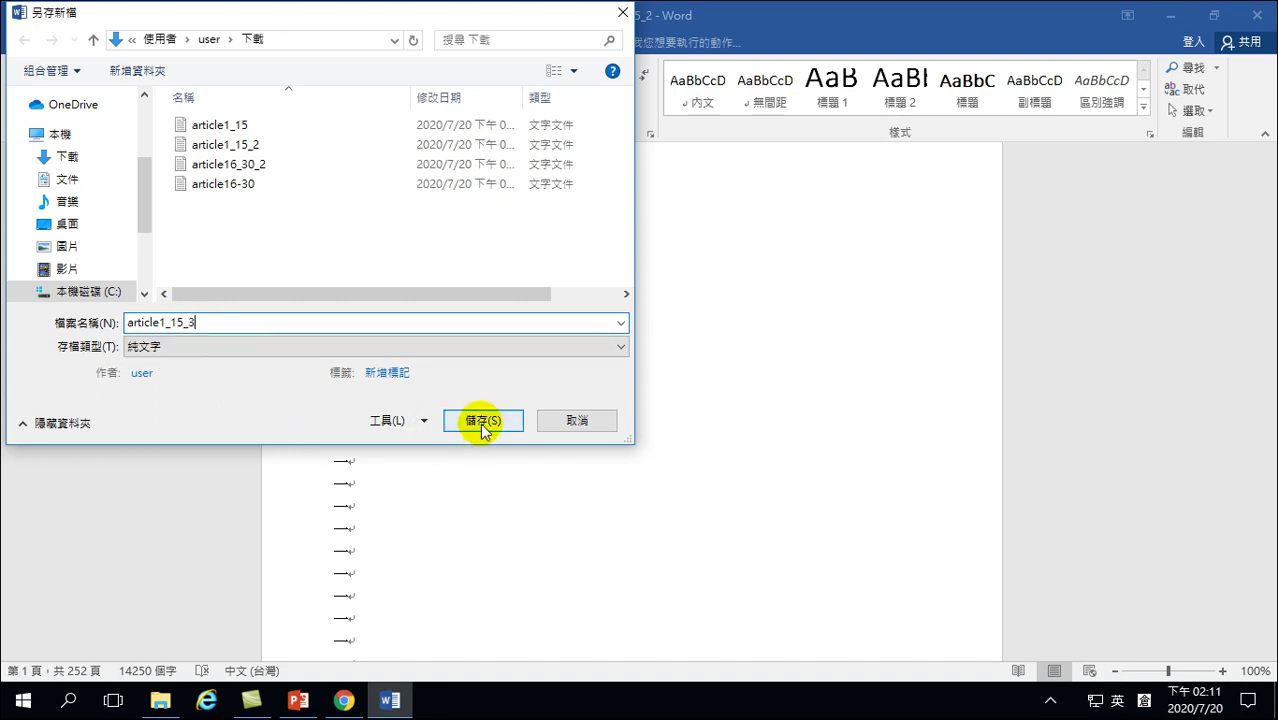
pyautogui.click(483, 420)
pyautogui.click(797, 484)
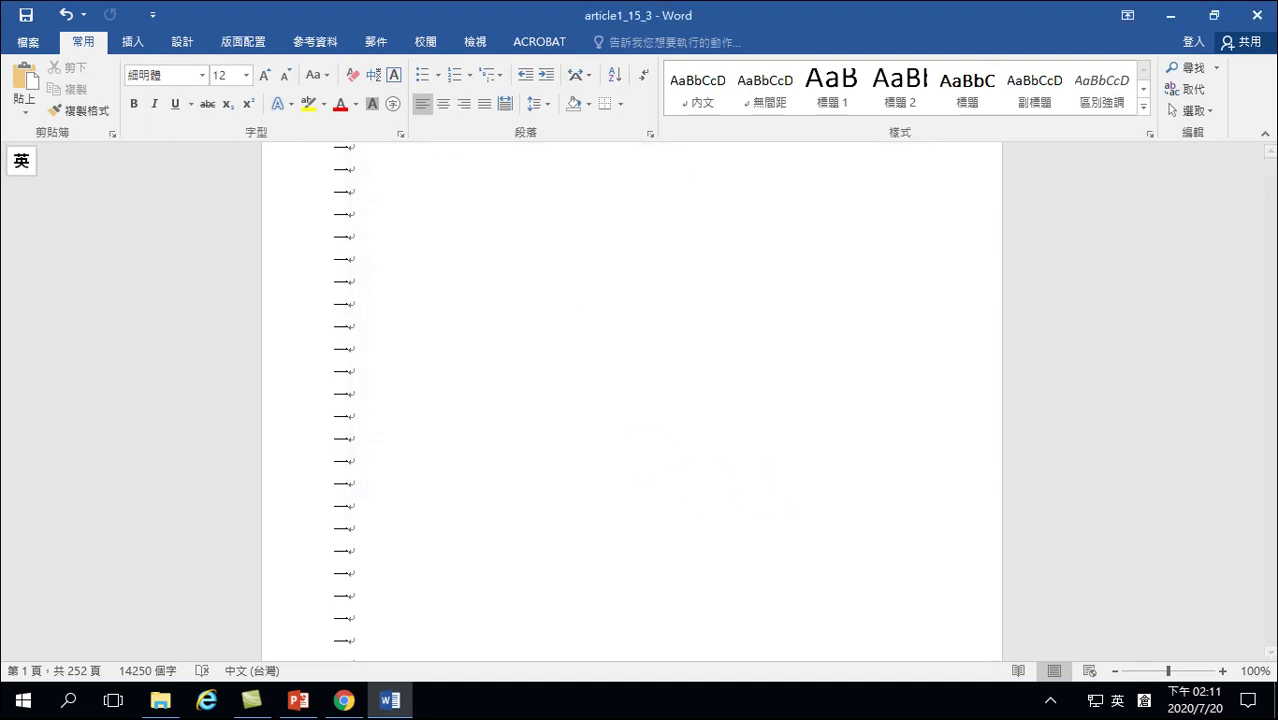
# - Close Word, check article1_15_3 in Notepad, then bring up open-with options for article16_30_2
pyautogui.click(1258, 20)
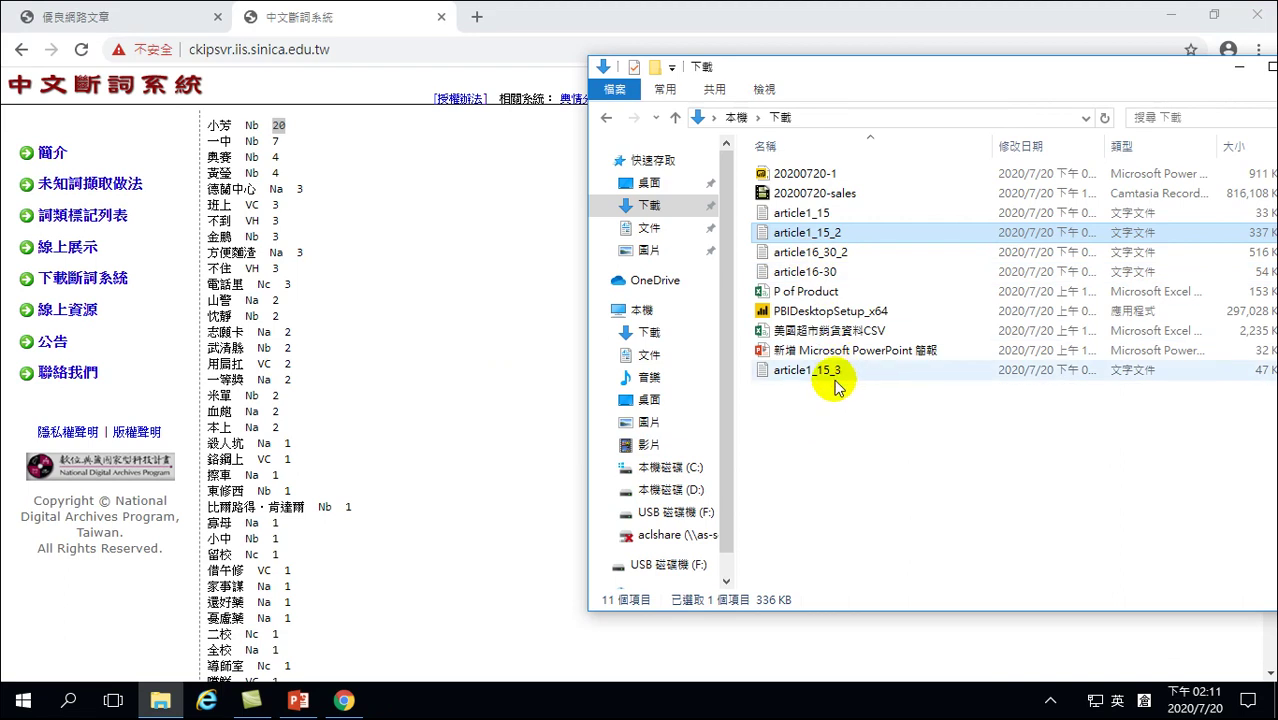
pyautogui.rightClick(824, 370)
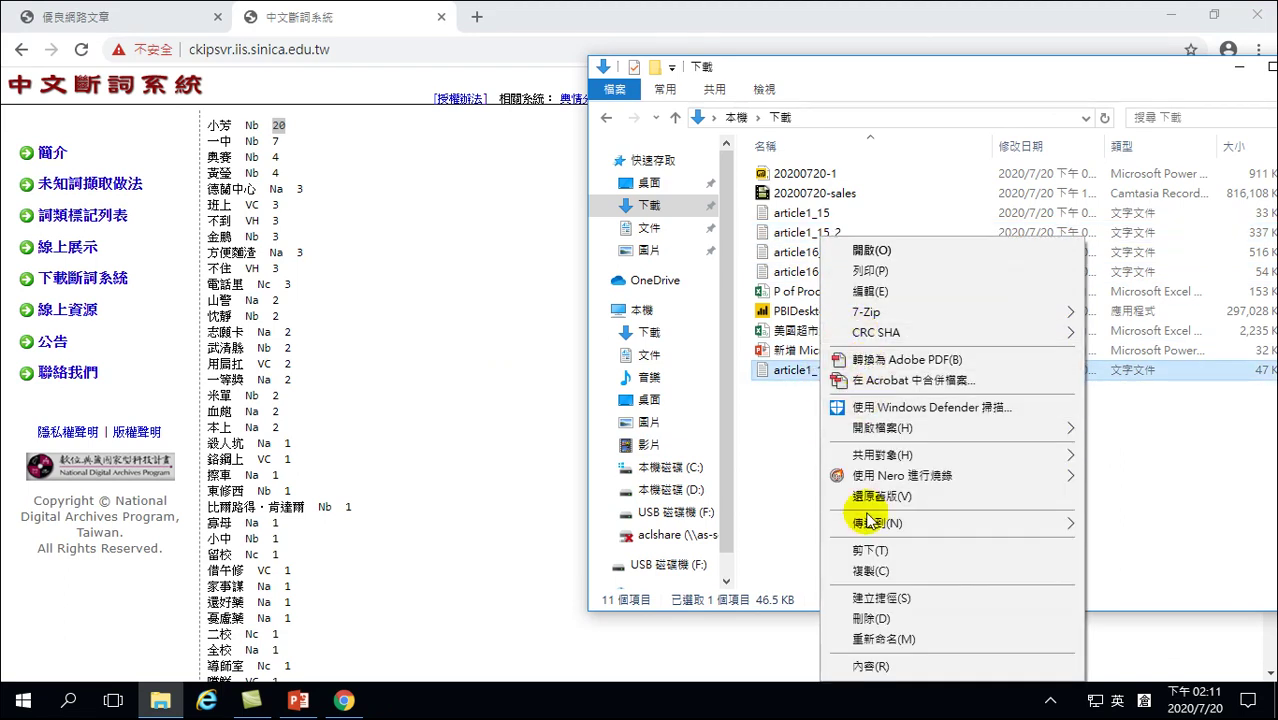
pyautogui.click(882, 427)
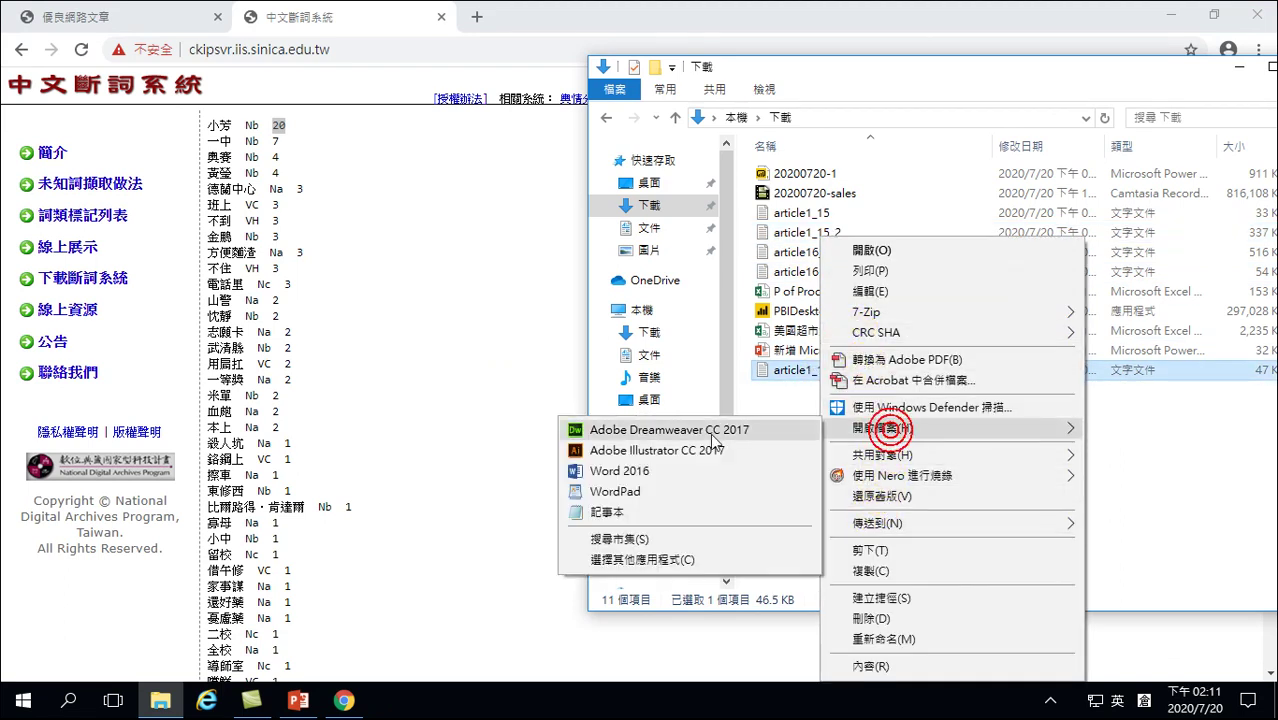
pyautogui.click(634, 510)
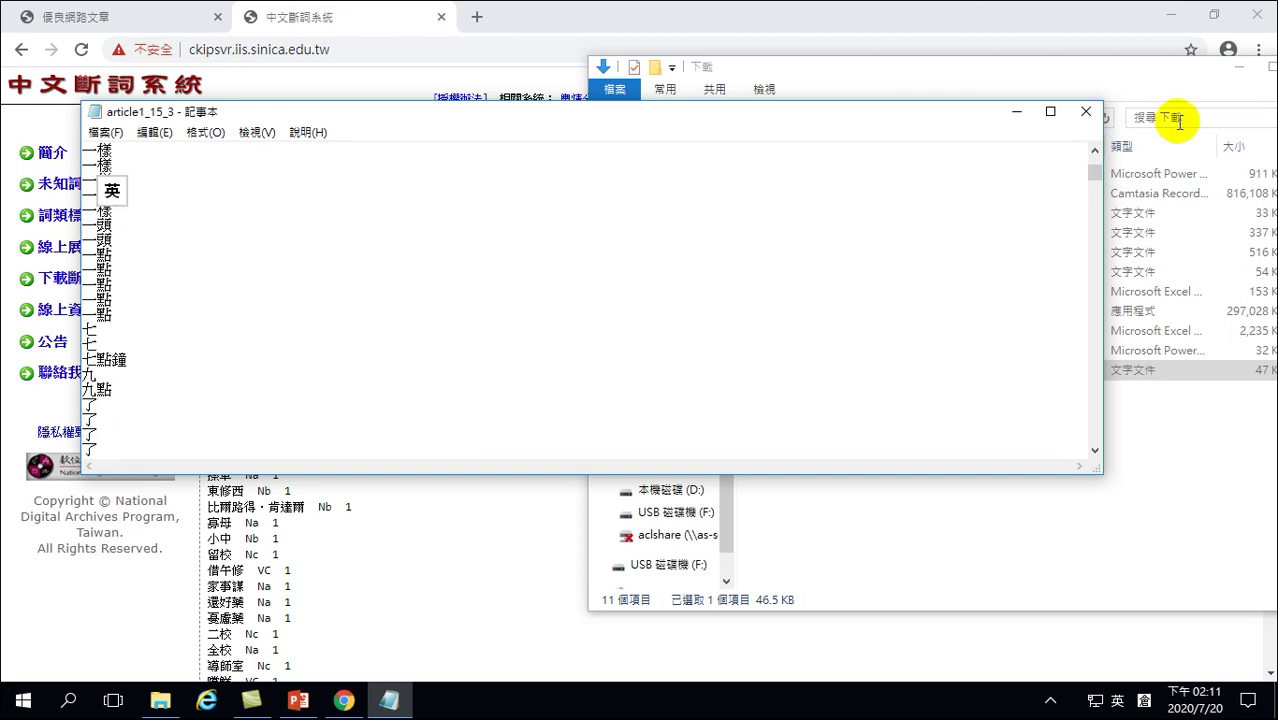
pyautogui.click(1085, 111)
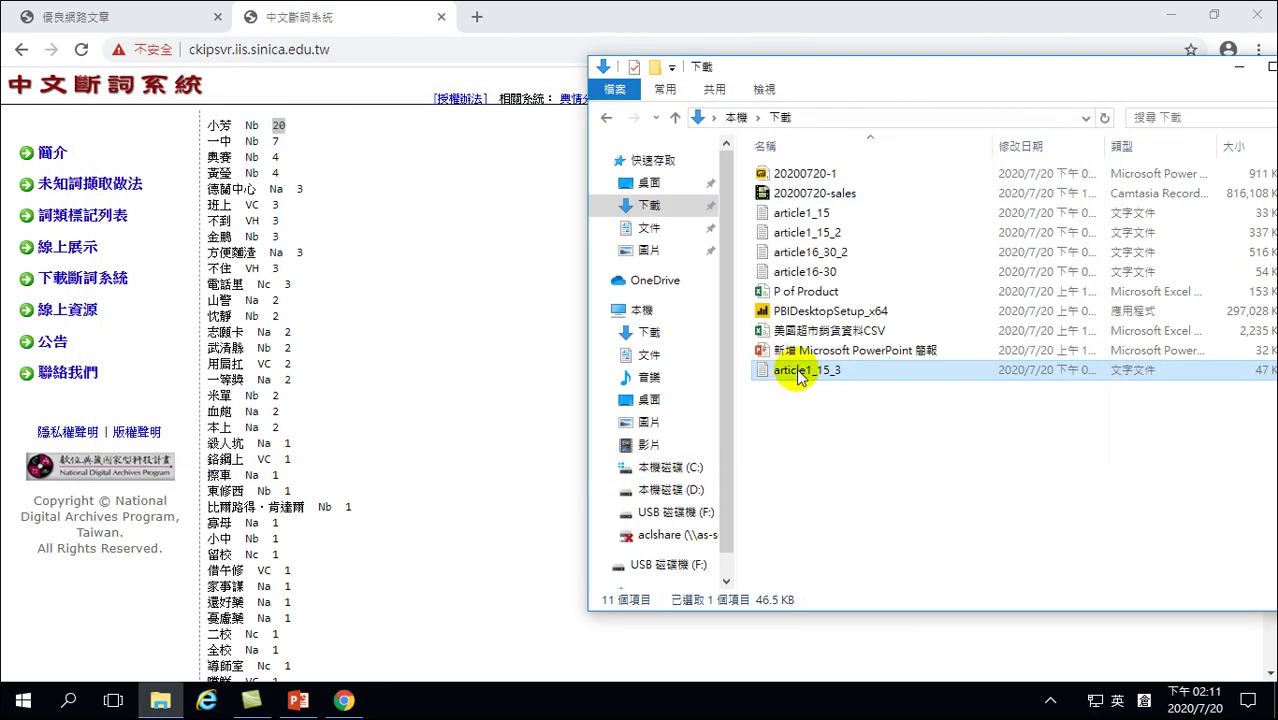
pyautogui.moveTo(806, 370)
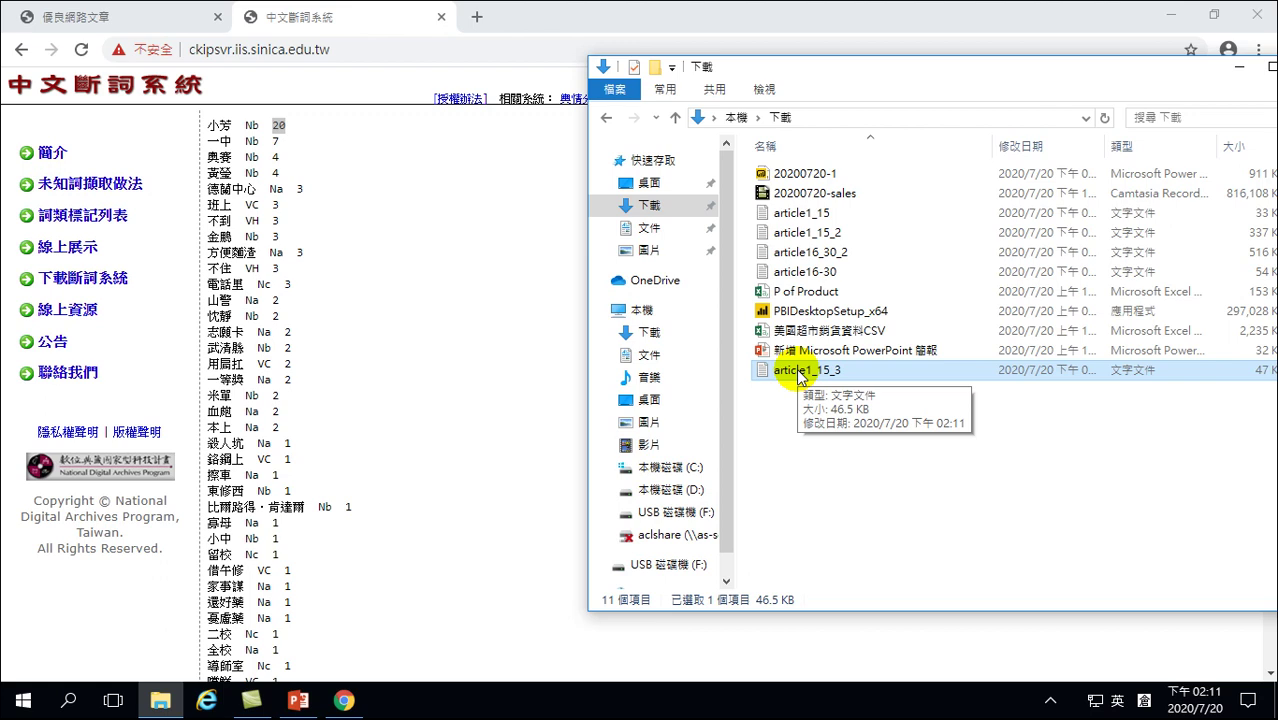
pyautogui.rightClick(815, 243)
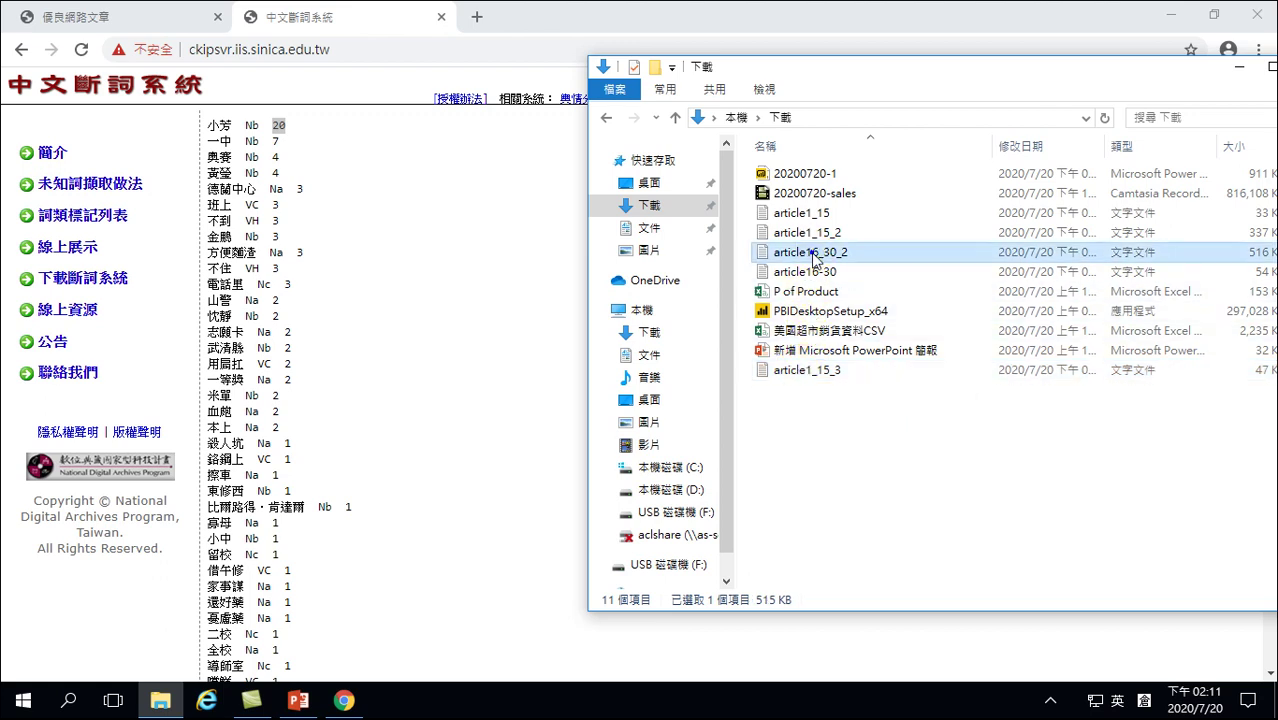
pyautogui.moveTo(866, 428)
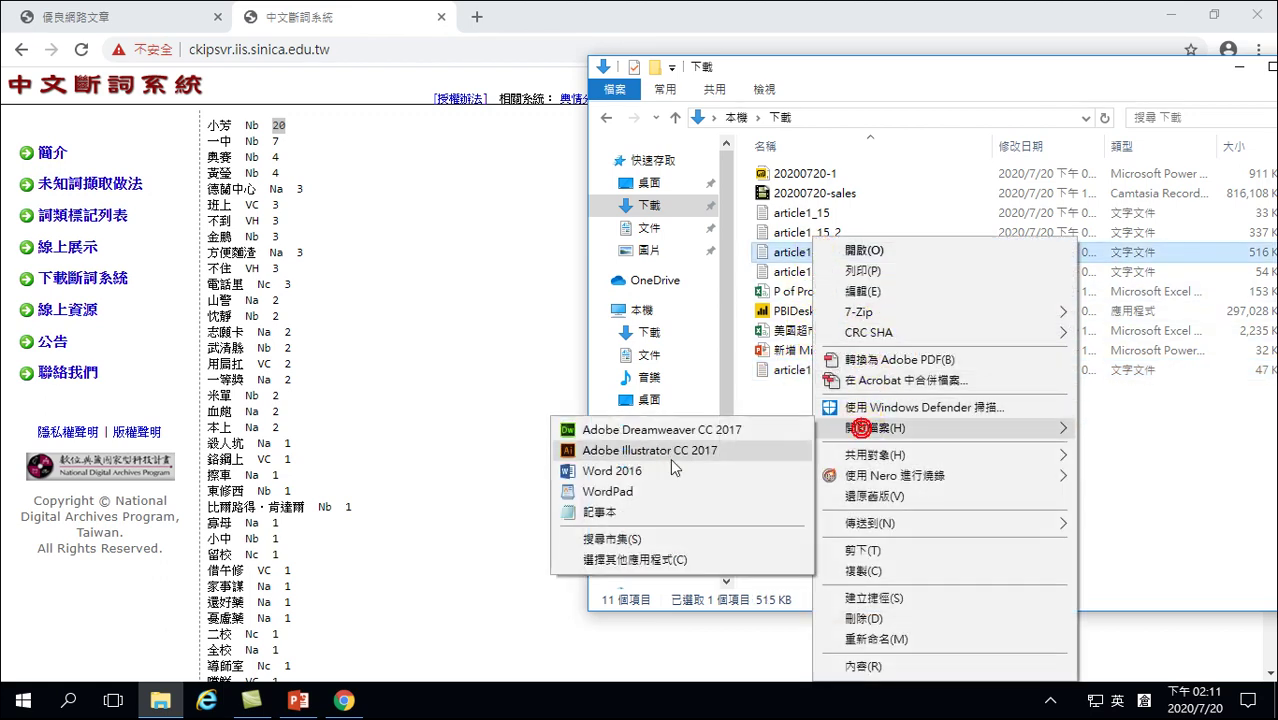
# - Open article16_30_2 in Word 2016 with default encoding and replace every '-' with nothing
pyautogui.click(600, 471)
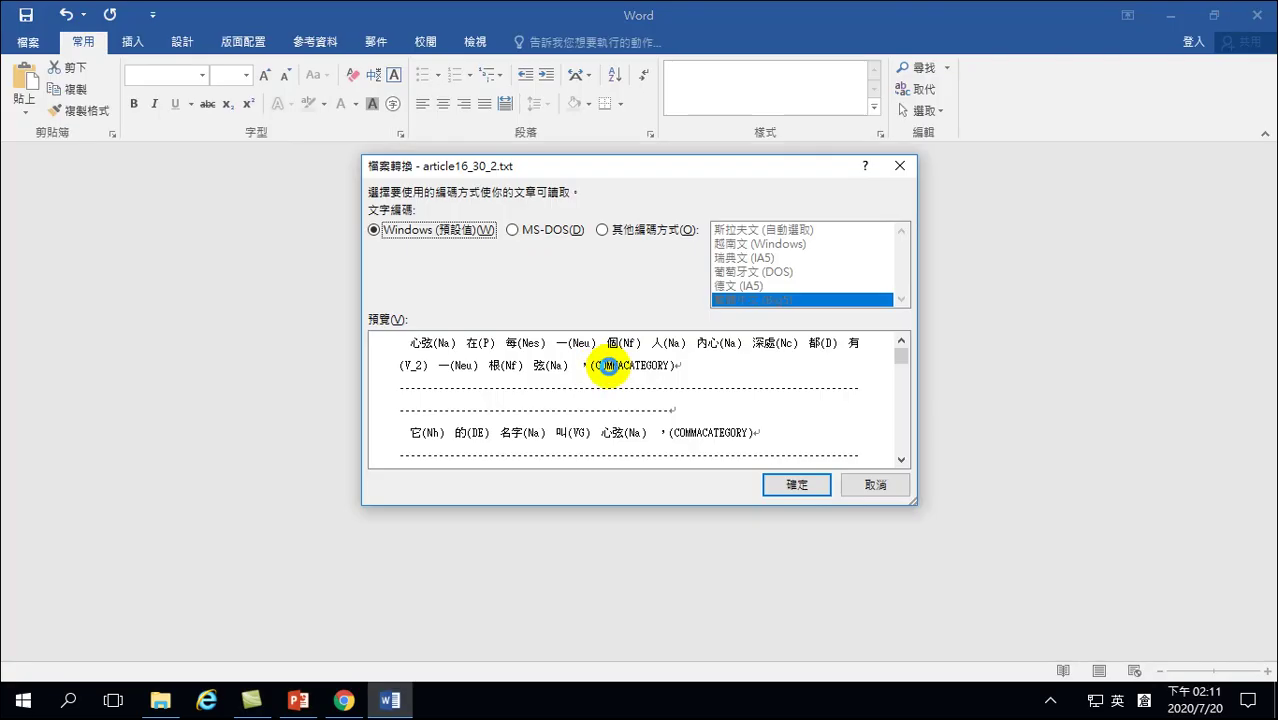
pyautogui.click(790, 479)
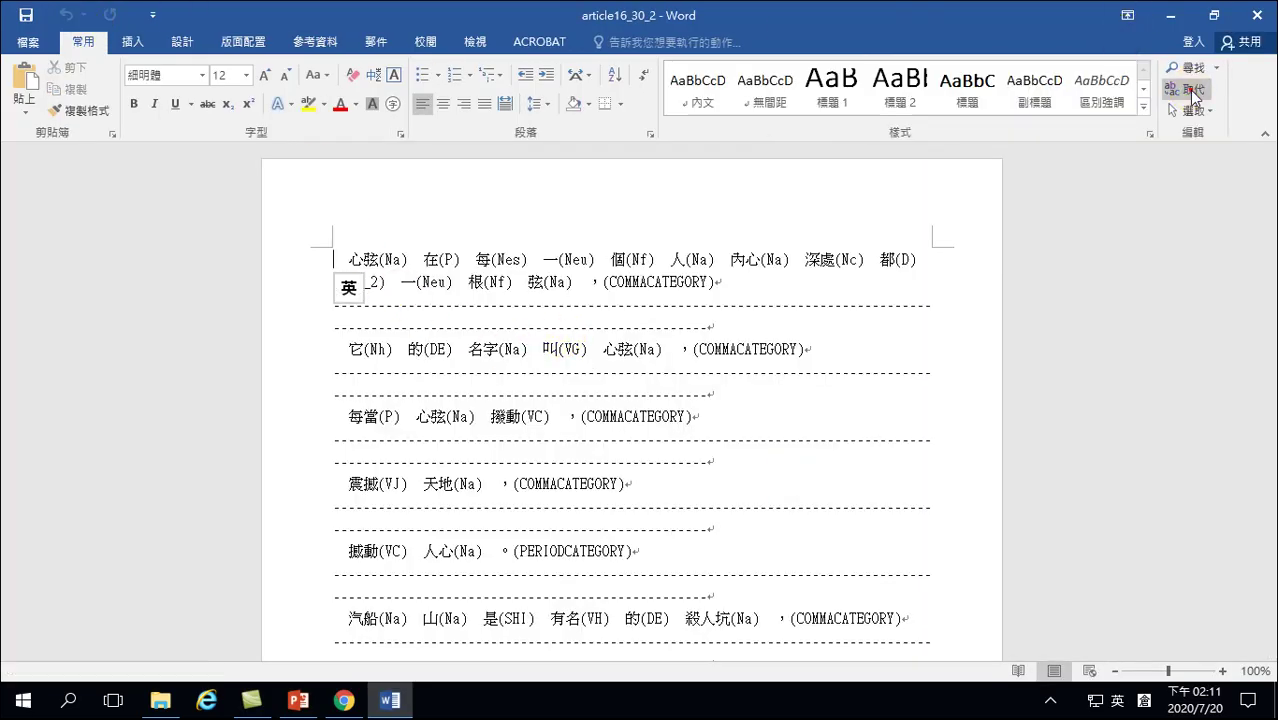
pyautogui.click(1185, 89)
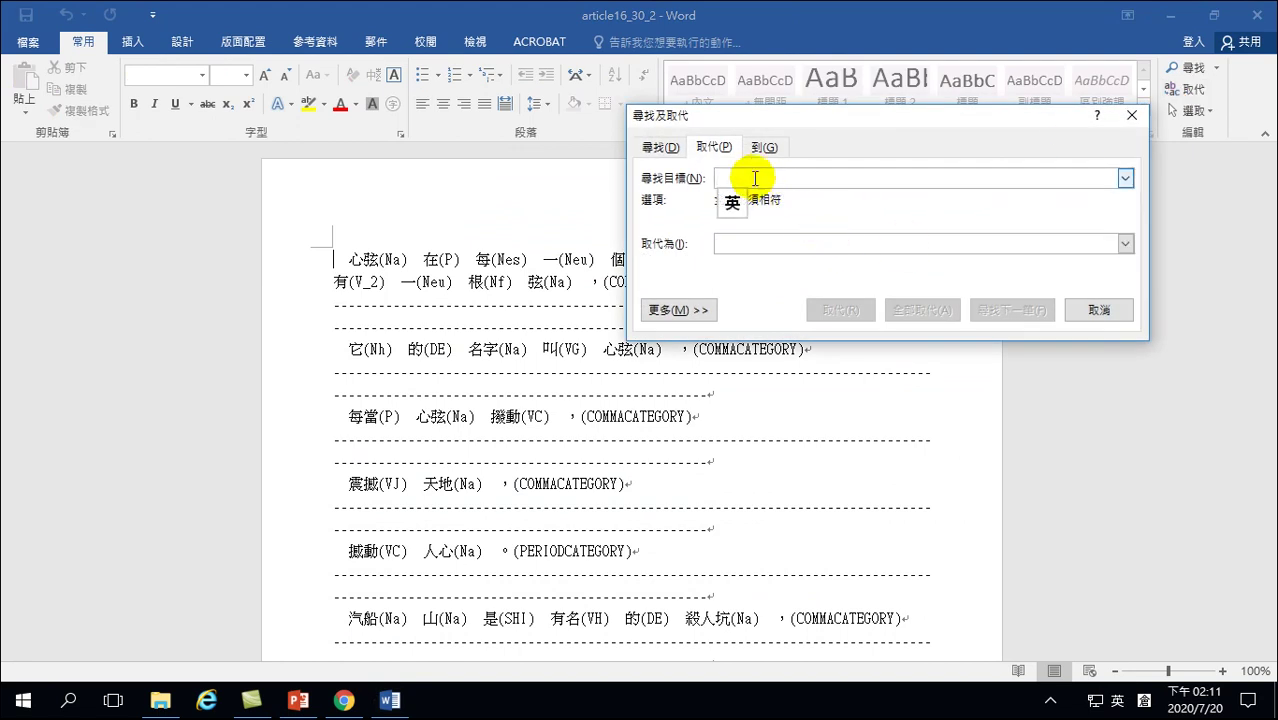
pyautogui.write('-')
pyautogui.click(778, 244)
pyautogui.click(911, 309)
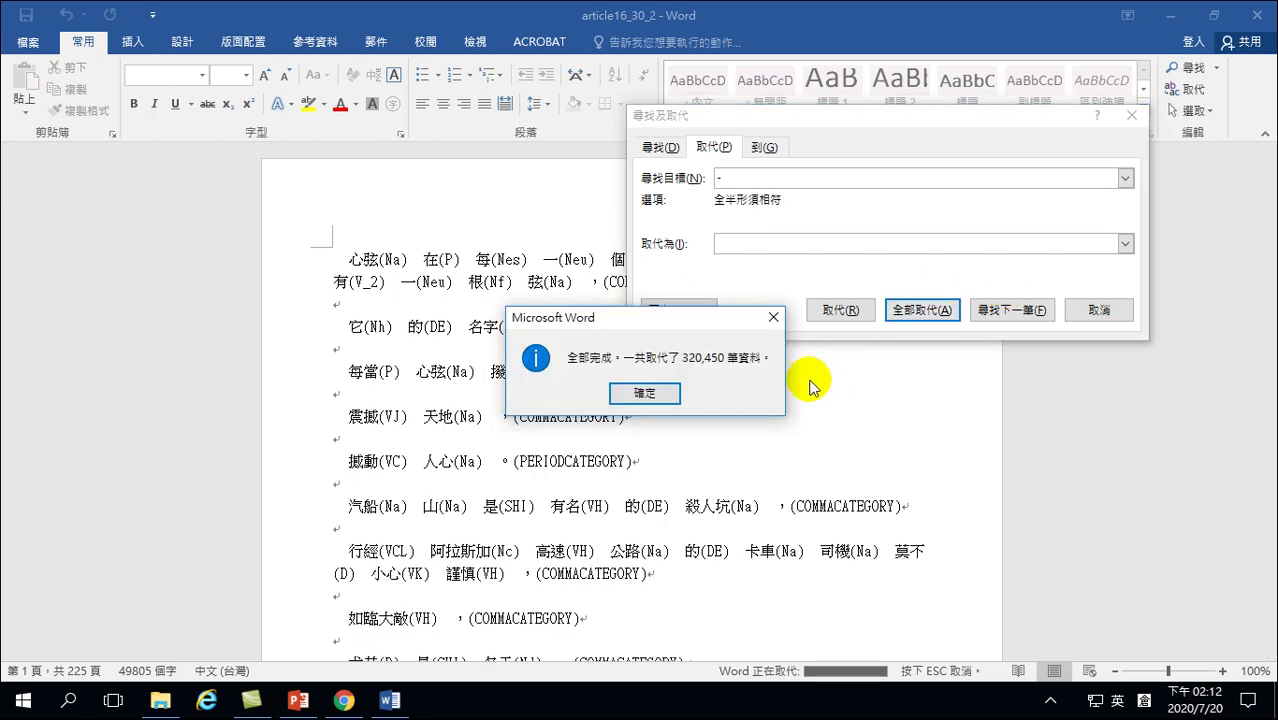
# - With wildcards on, replace every \(*\) tag with a ^p paragraph break
pyautogui.click(665, 390)
pyautogui.scroll(2, 736, 256)
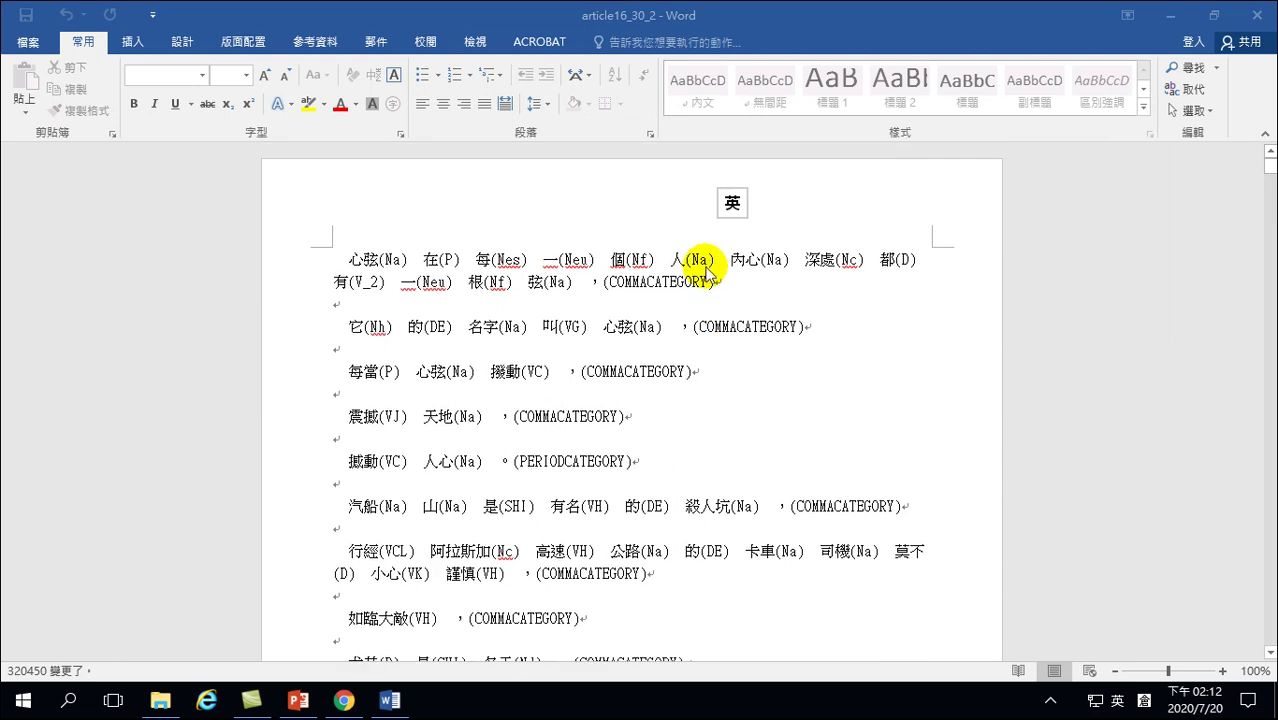
pyautogui.click(1190, 92)
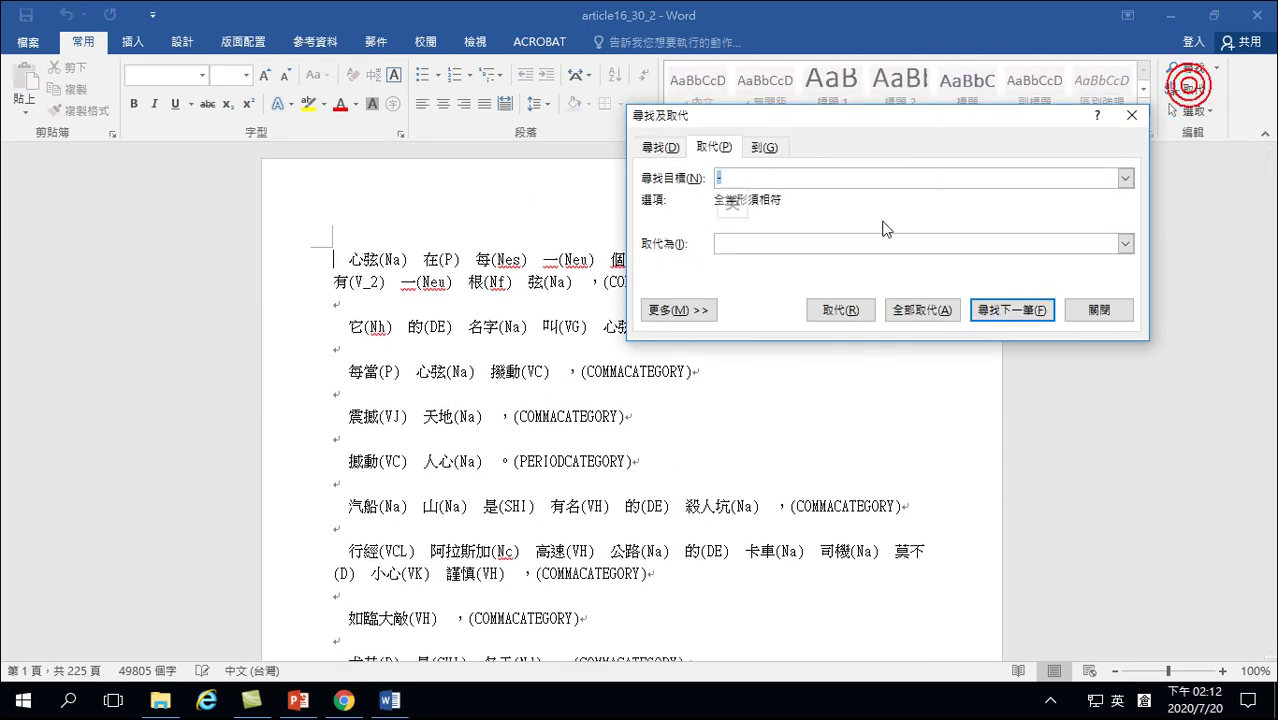
pyautogui.click(770, 176)
pyautogui.press('BackSpace')
pyautogui.write('\\(*\\')
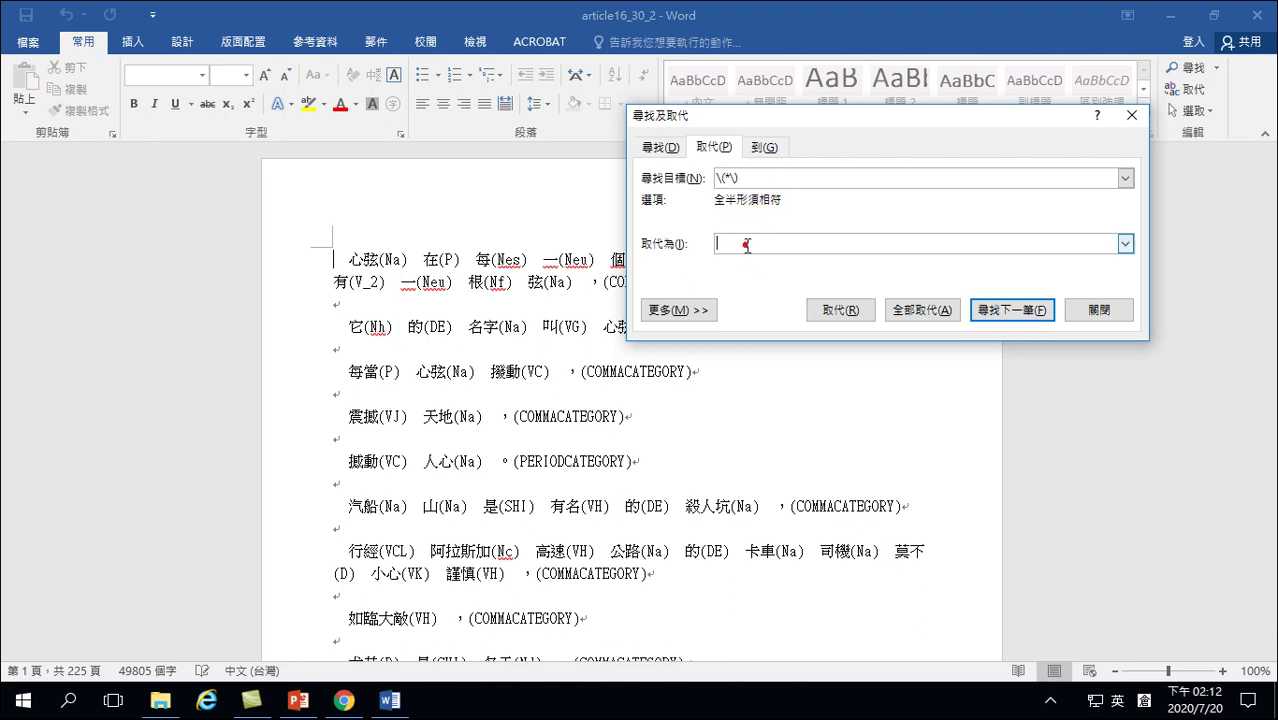
pyautogui.click(693, 312)
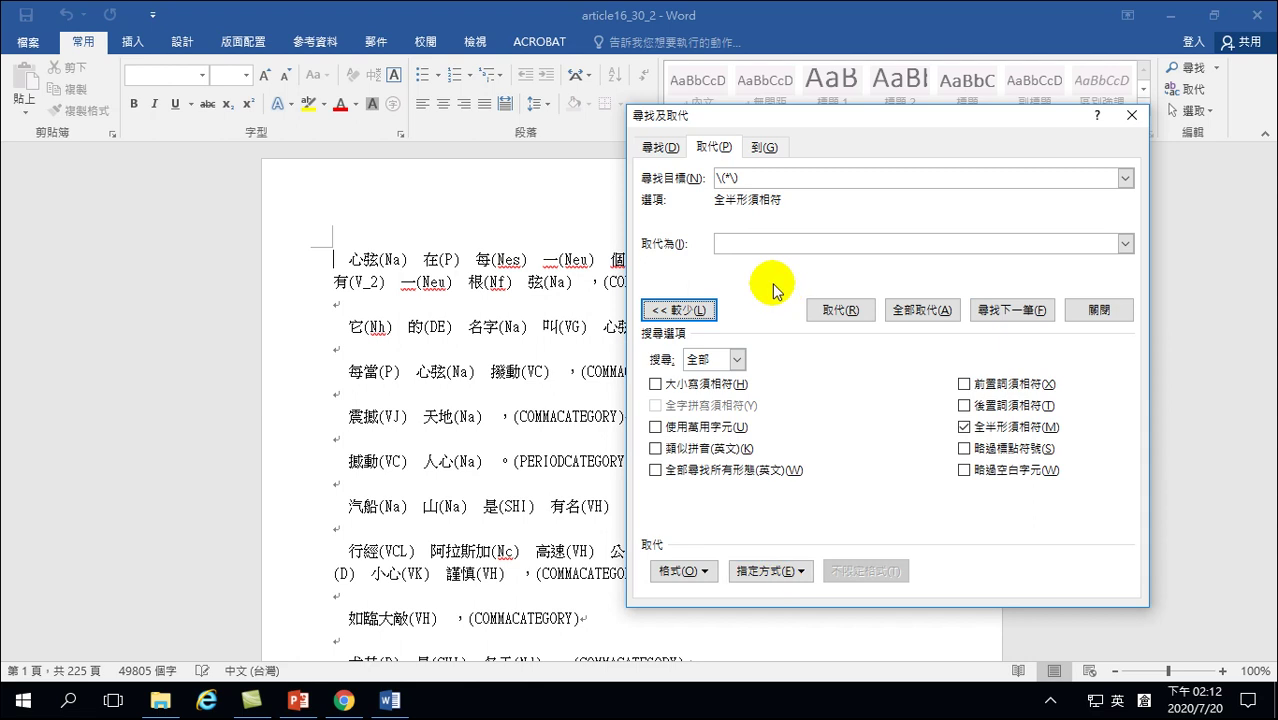
pyautogui.click(757, 240)
pyautogui.click(773, 571)
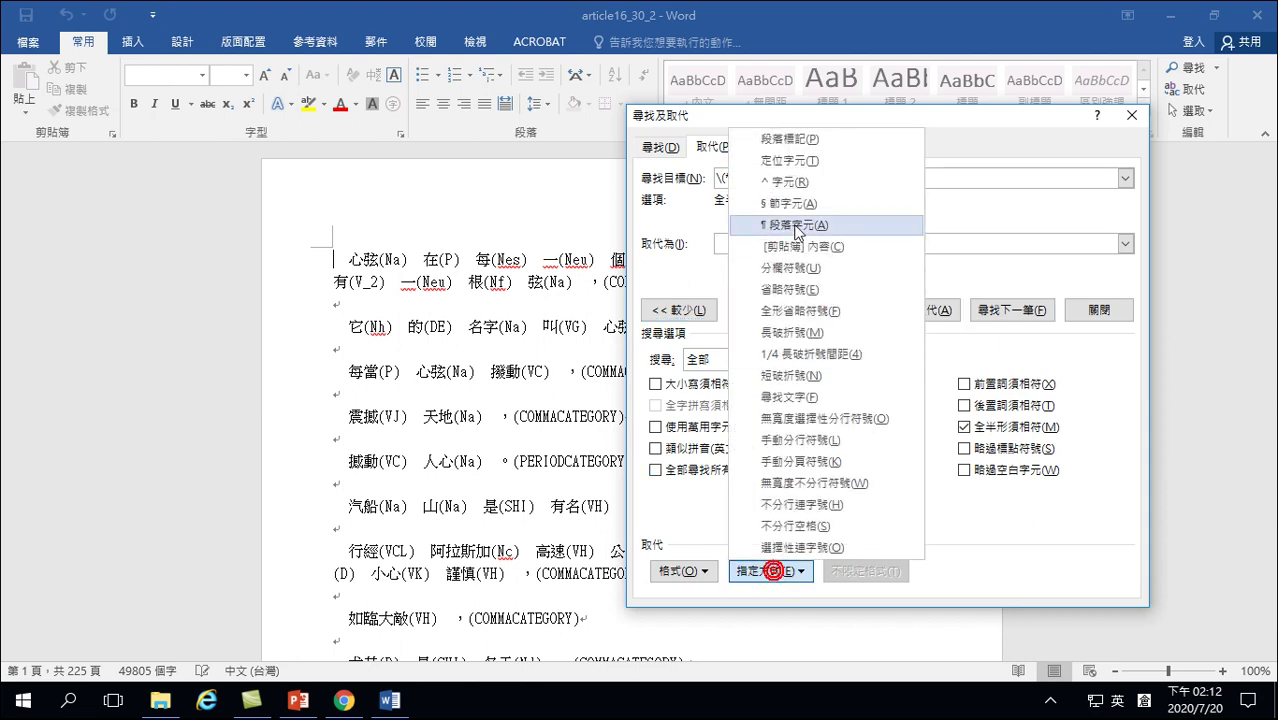
pyautogui.click(778, 140)
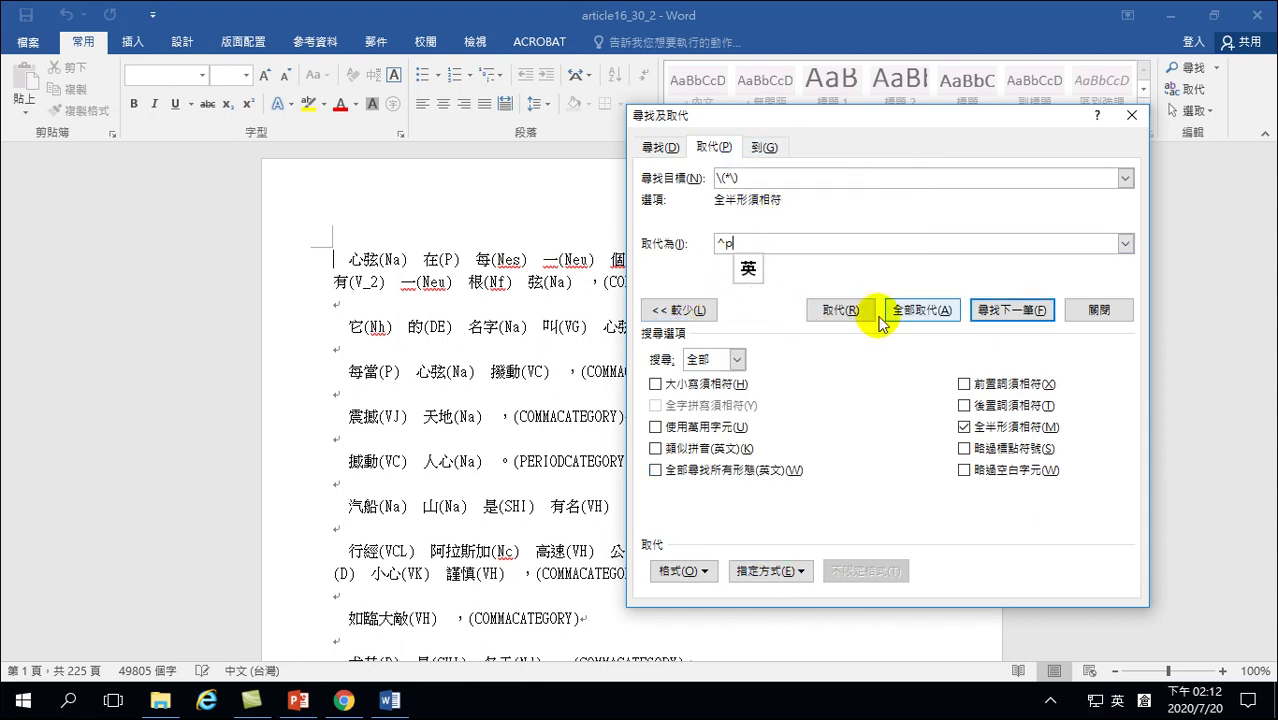
pyautogui.click(656, 428)
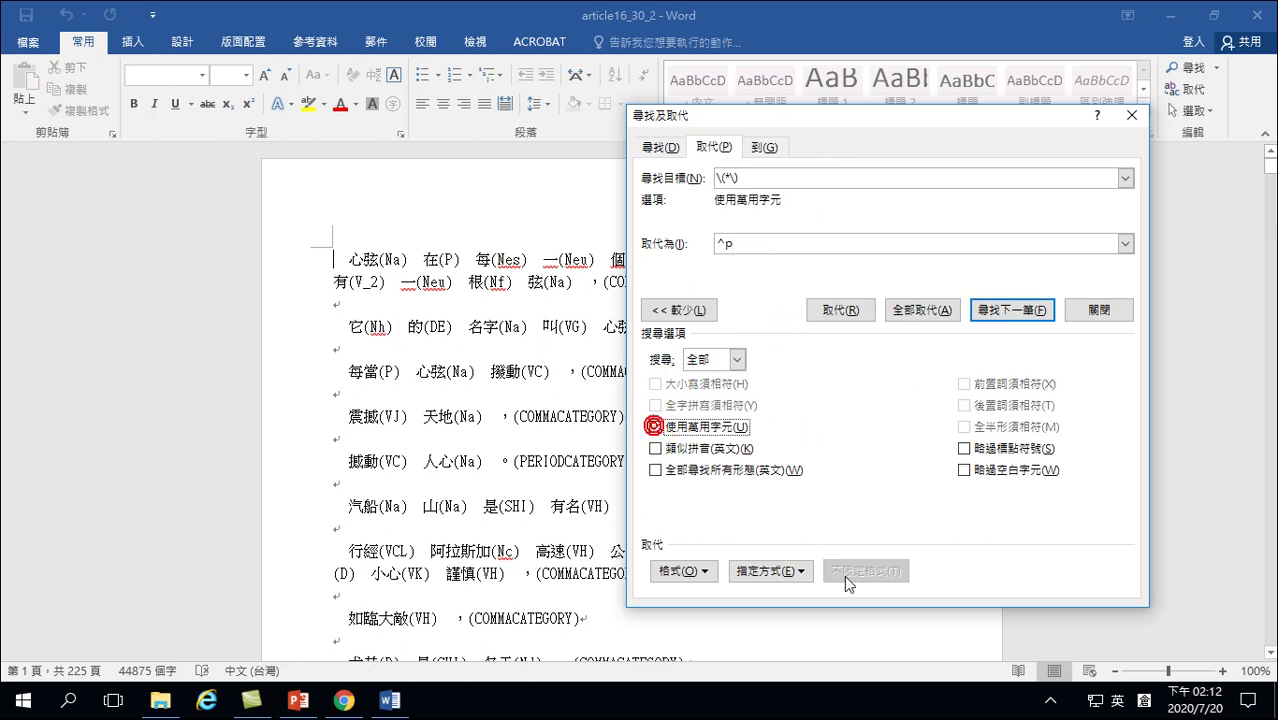
pyautogui.click(920, 308)
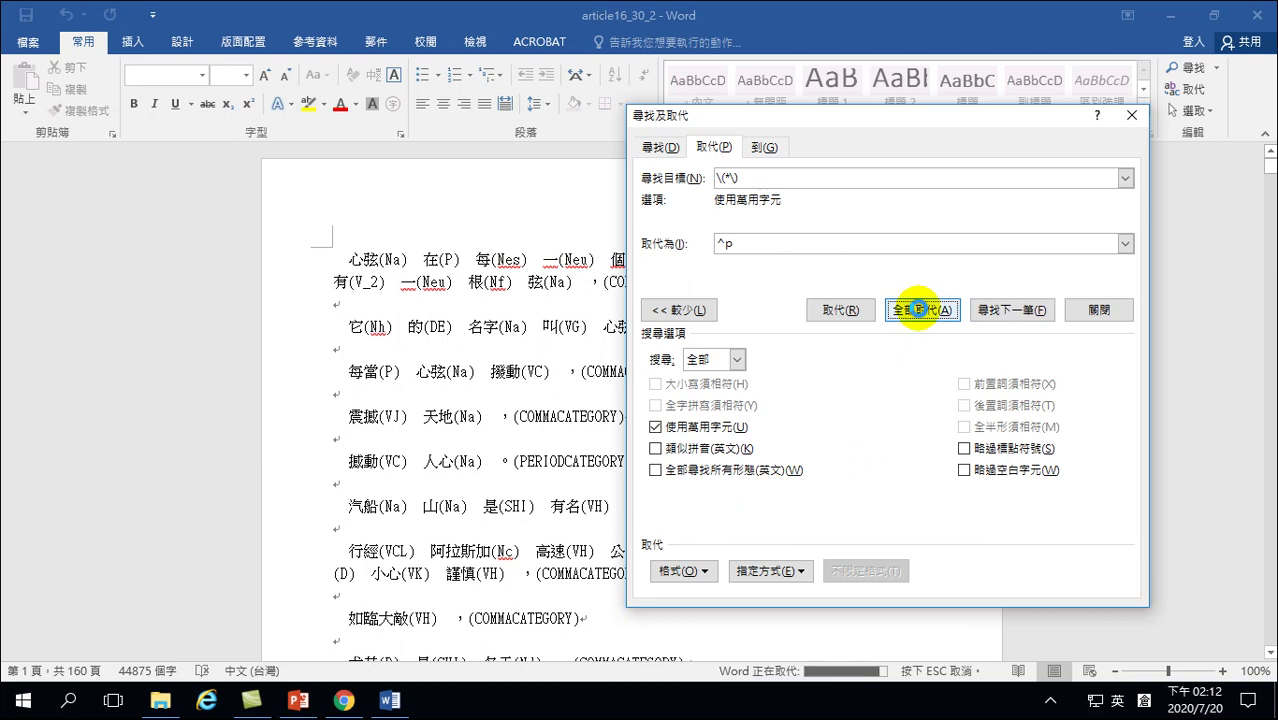
# - Turn on Show/Hide ¶ and select the space before 心弦
pyautogui.click(568, 391)
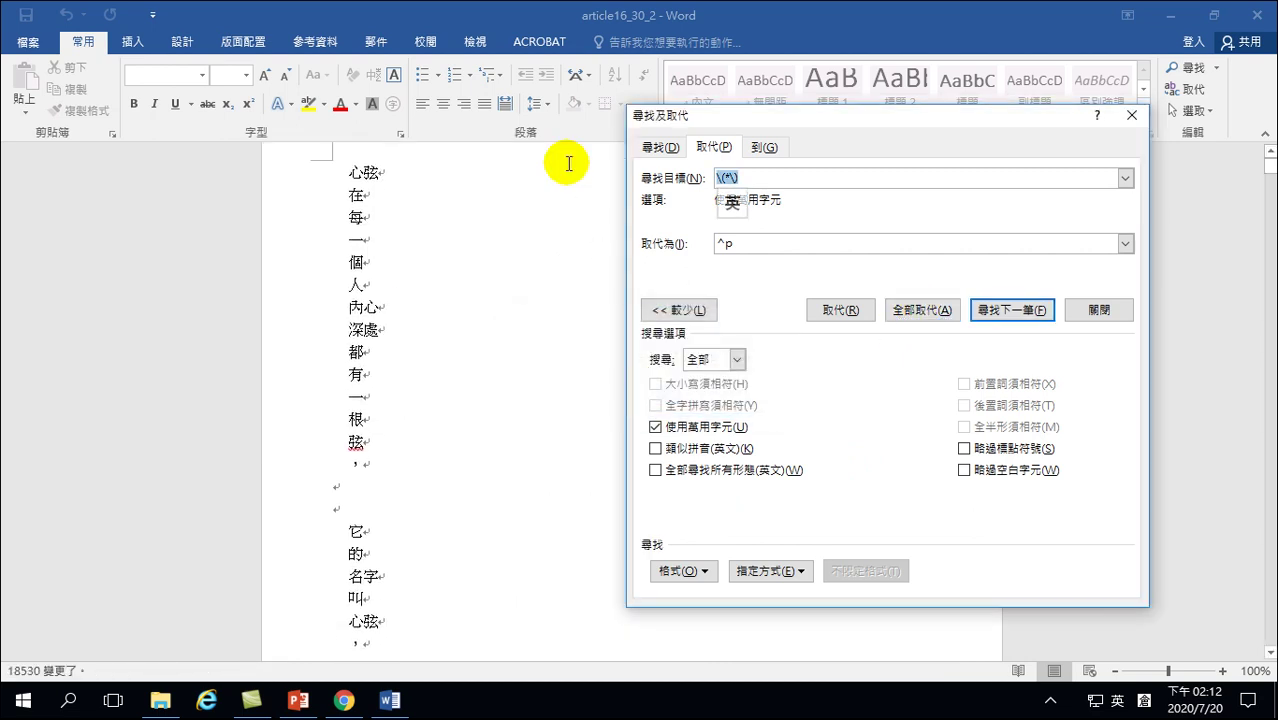
pyautogui.click(1099, 310)
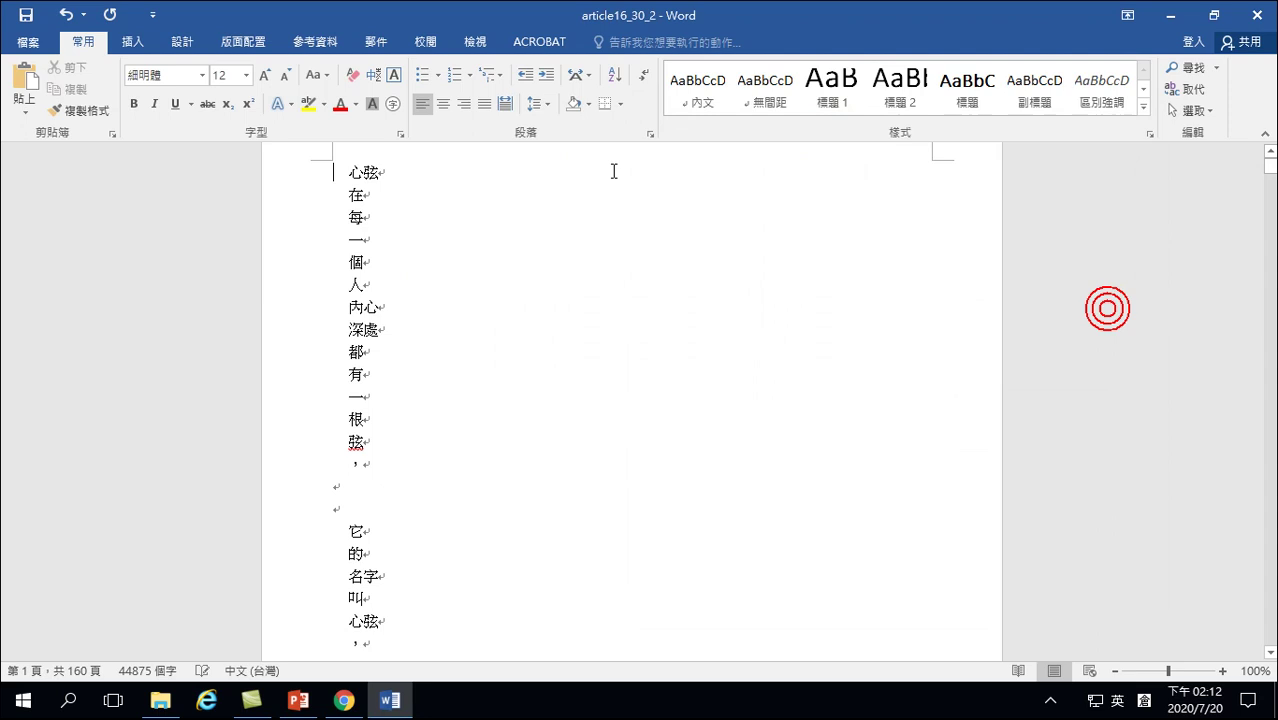
pyautogui.click(644, 80)
pyautogui.moveTo(335, 171); pyautogui.dragTo(345, 174)
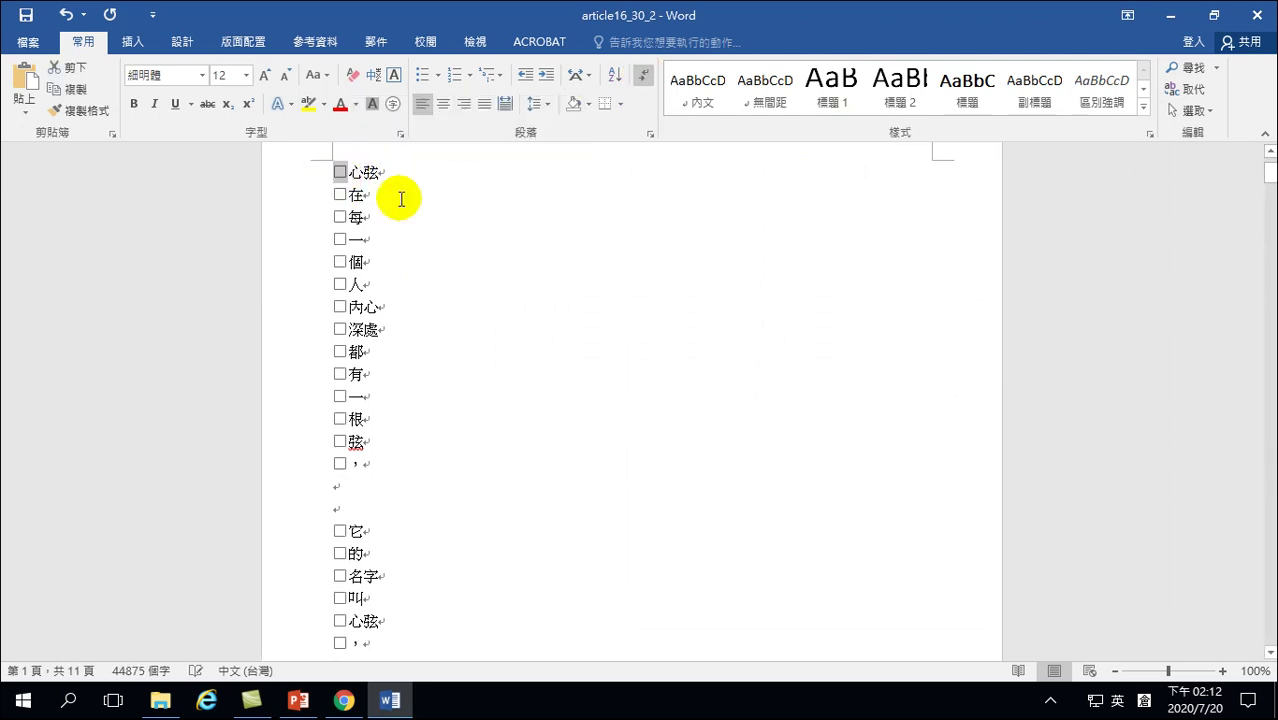
# - Replace every space with nothing, wildcards off, across the whole document (18,533 replacements)
pyautogui.click(1194, 93)
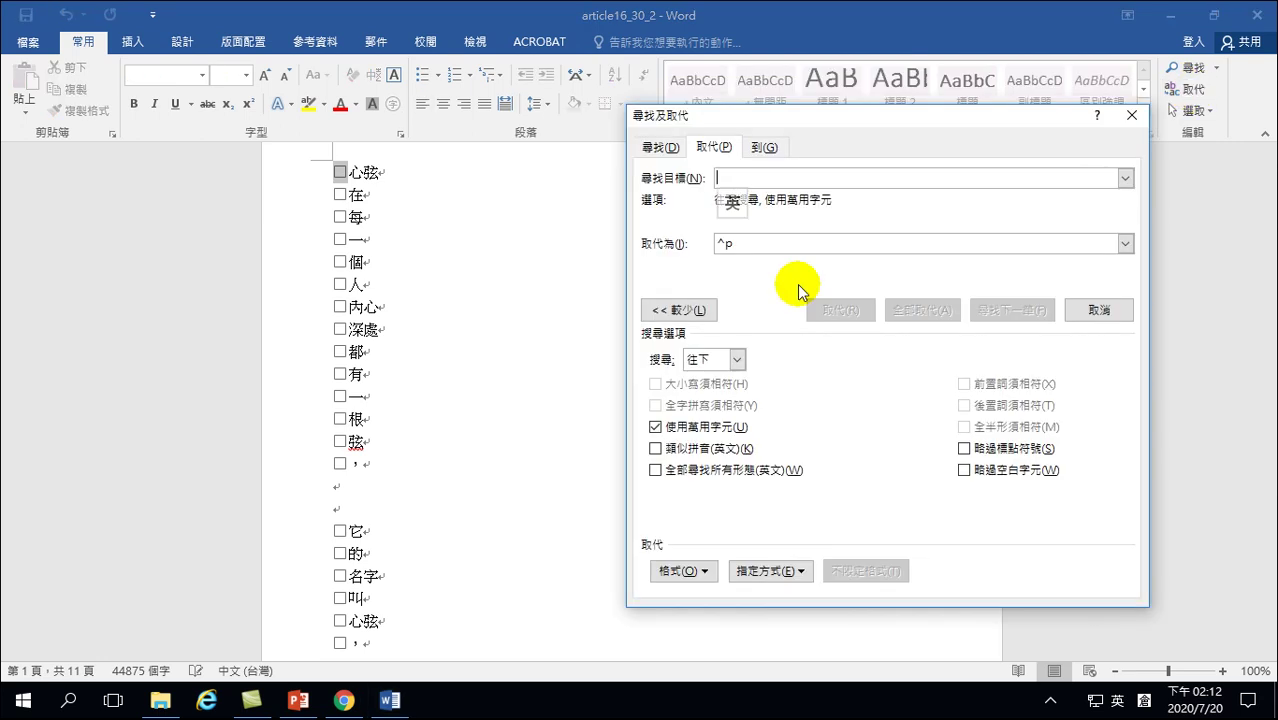
pyautogui.hotkey('ctrl', 'v')
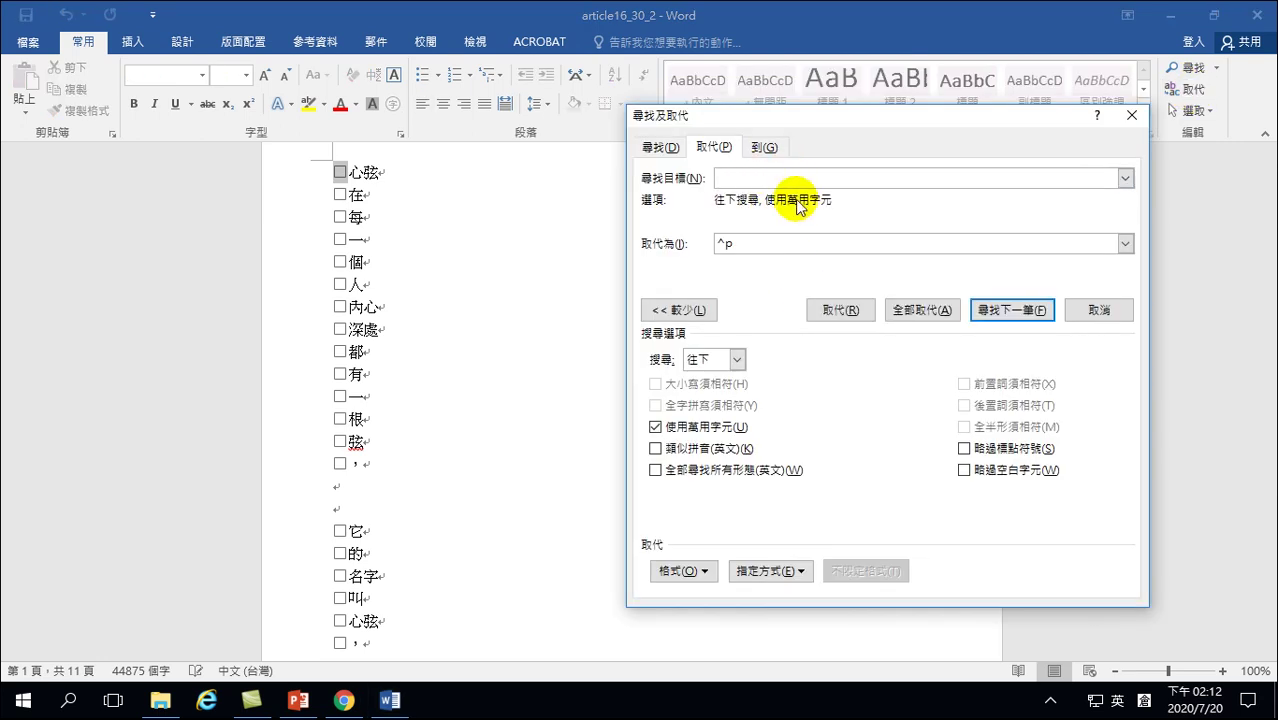
pyautogui.click(740, 243)
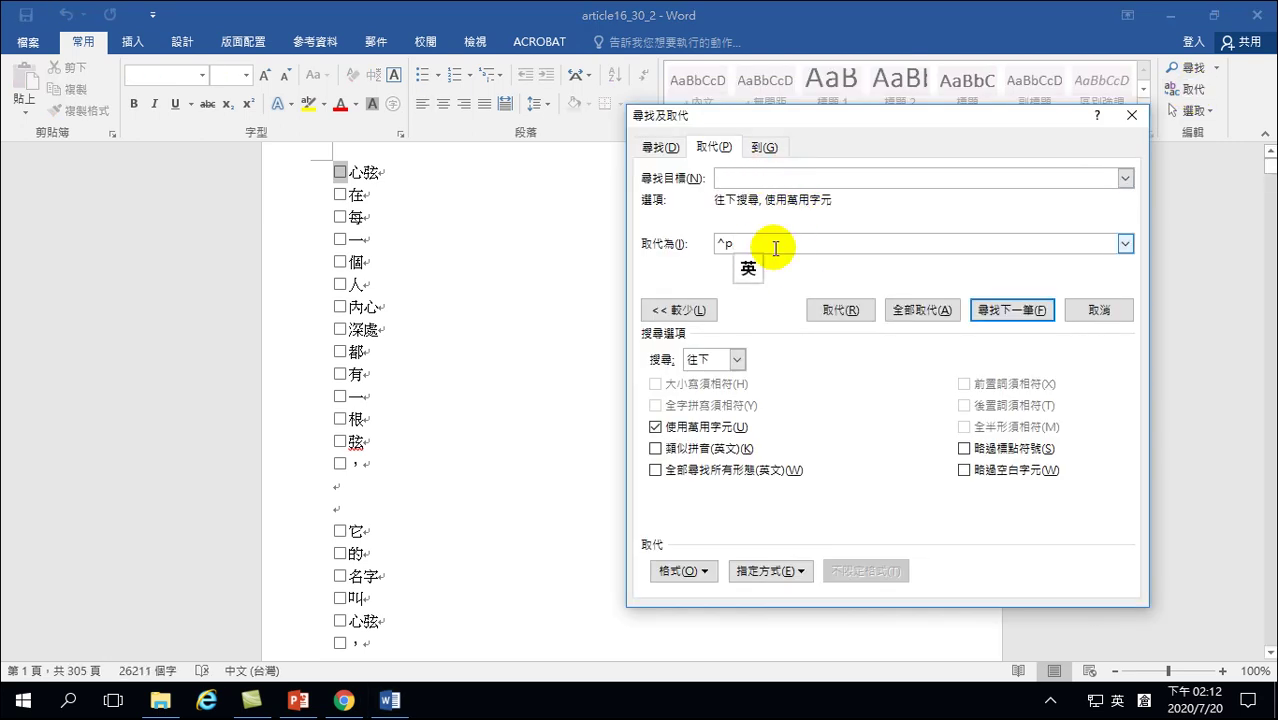
pyautogui.press('BackSpace')
pyautogui.press('BackSpace')
pyautogui.click(656, 427)
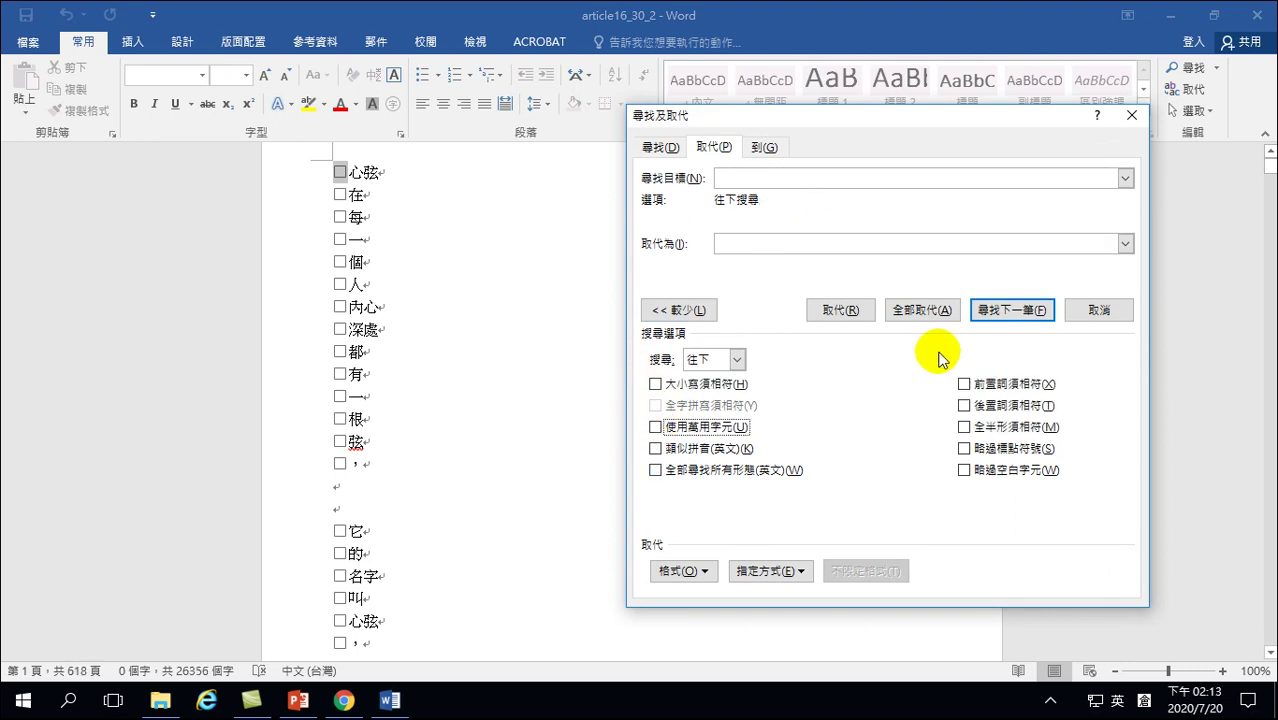
pyautogui.click(940, 316)
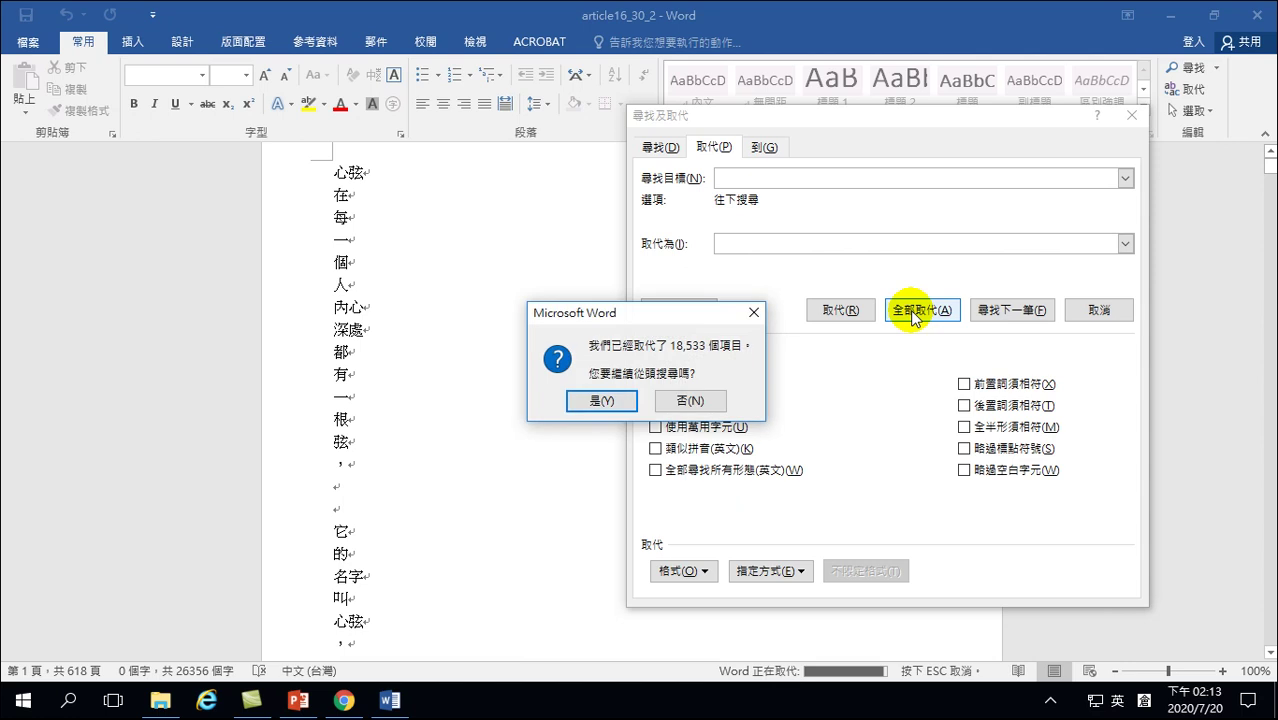
pyautogui.click(600, 401)
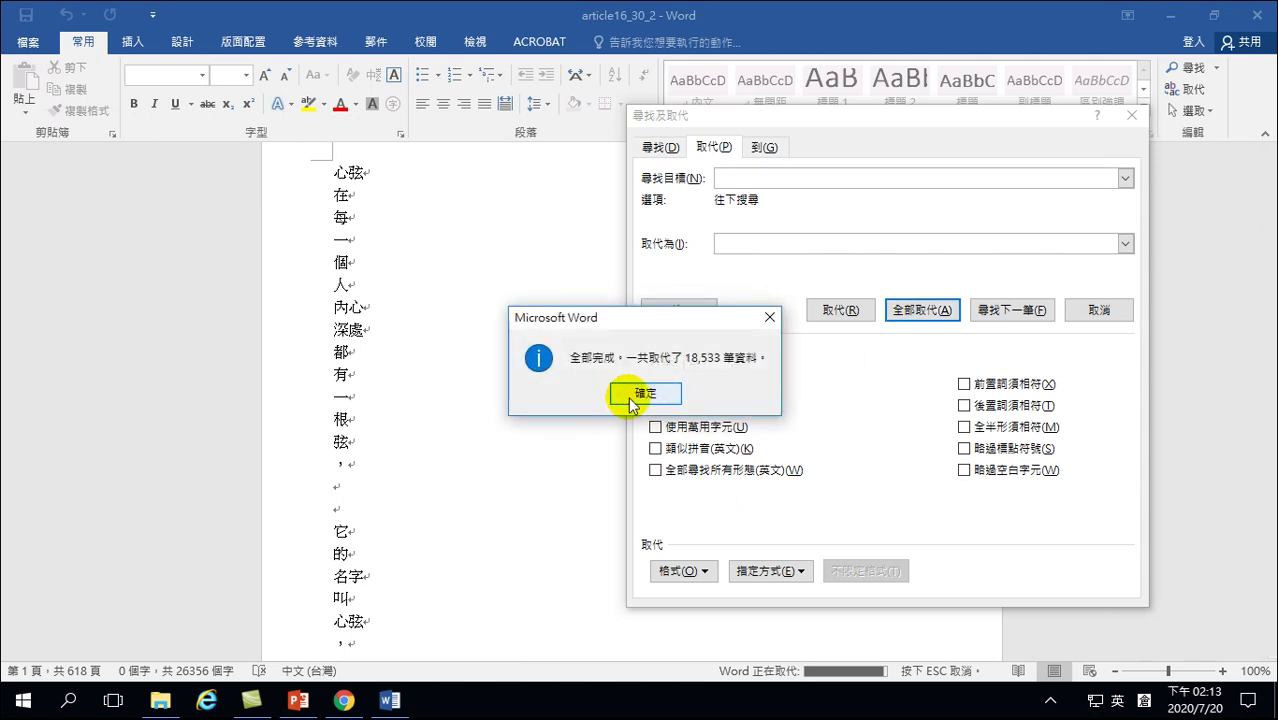
pyautogui.click(605, 393)
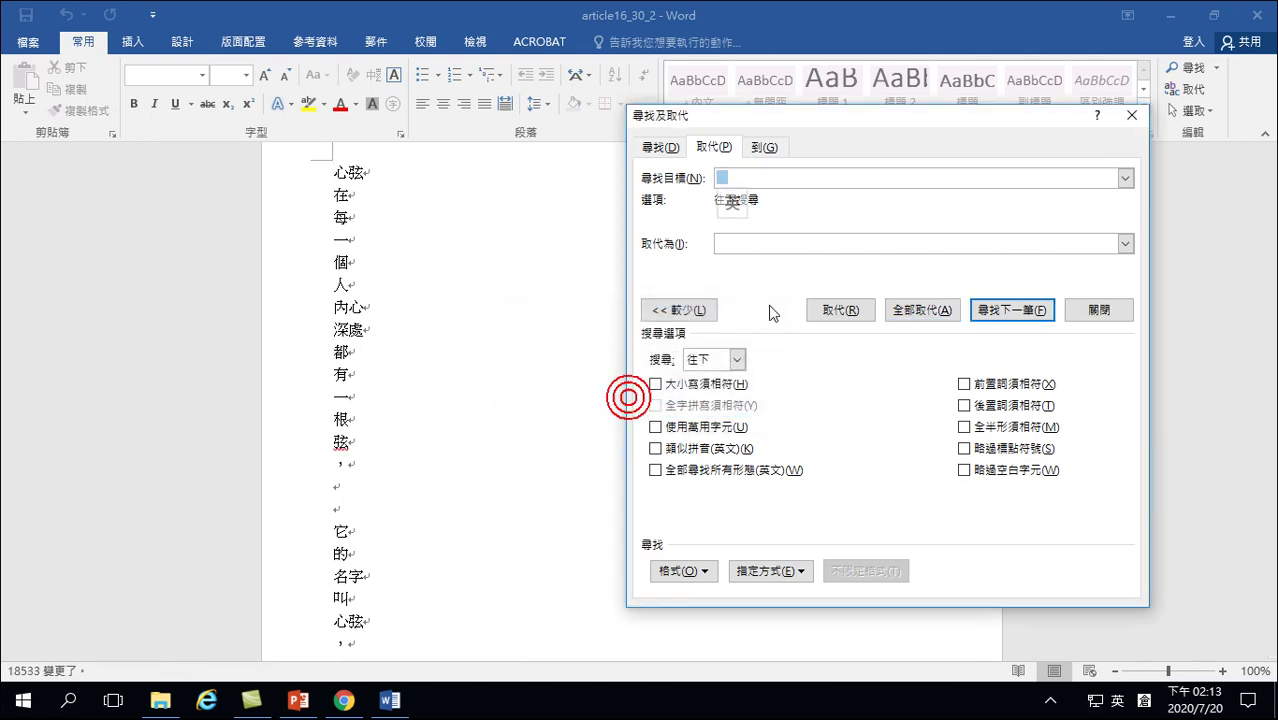
# - Replace all ^p^p with a single ^p, then acknowledge the count and close Replace
pyautogui.click(760, 570)
pyautogui.click(876, 110)
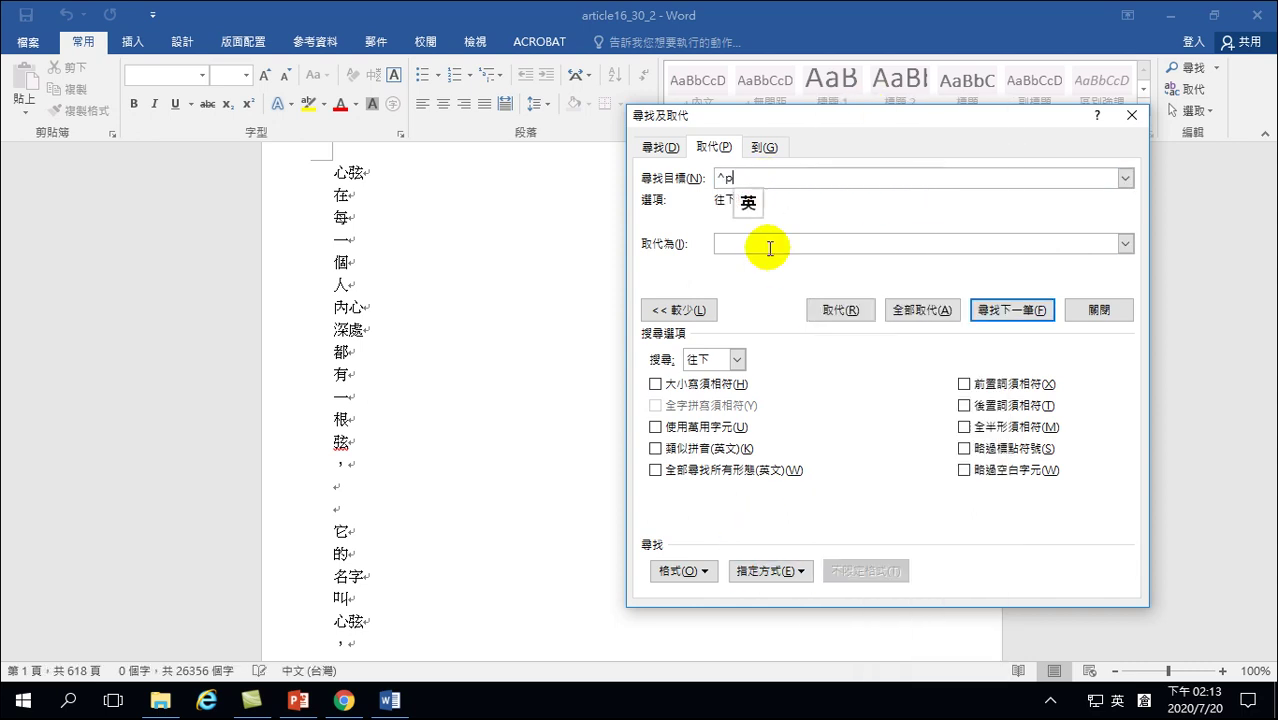
pyautogui.click(766, 572)
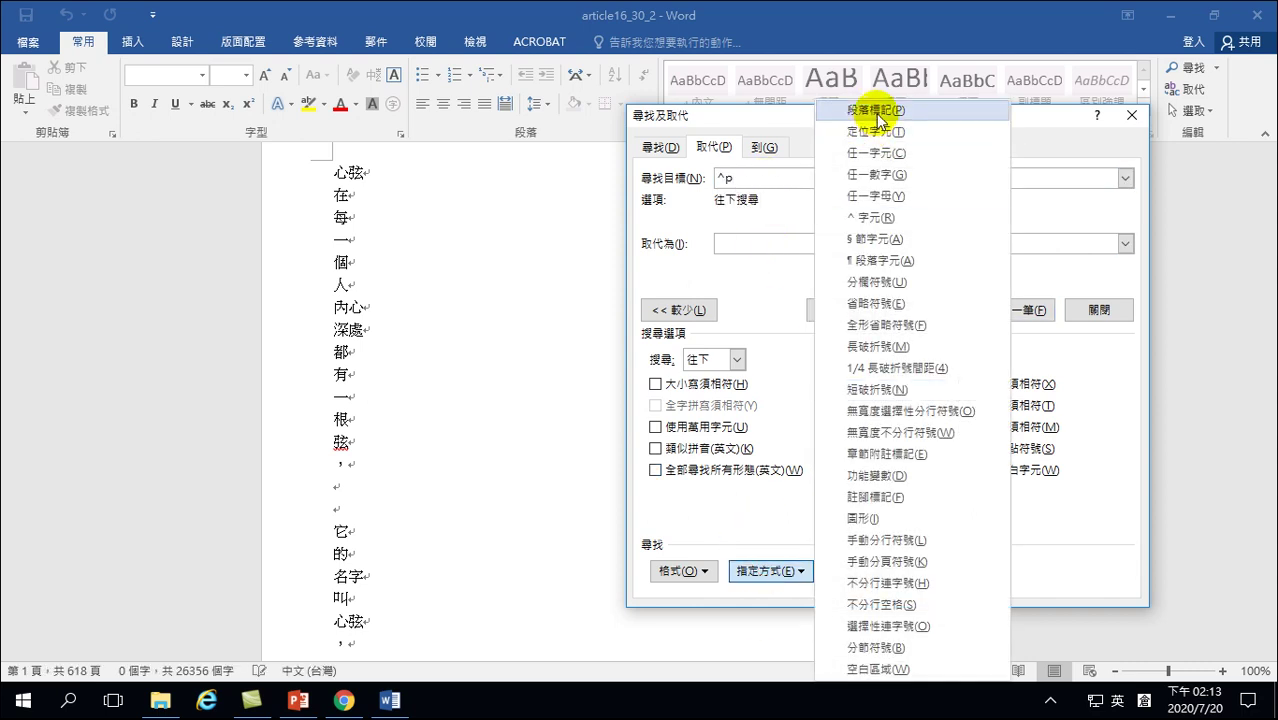
pyautogui.click(876, 110)
pyautogui.click(756, 241)
pyautogui.click(768, 571)
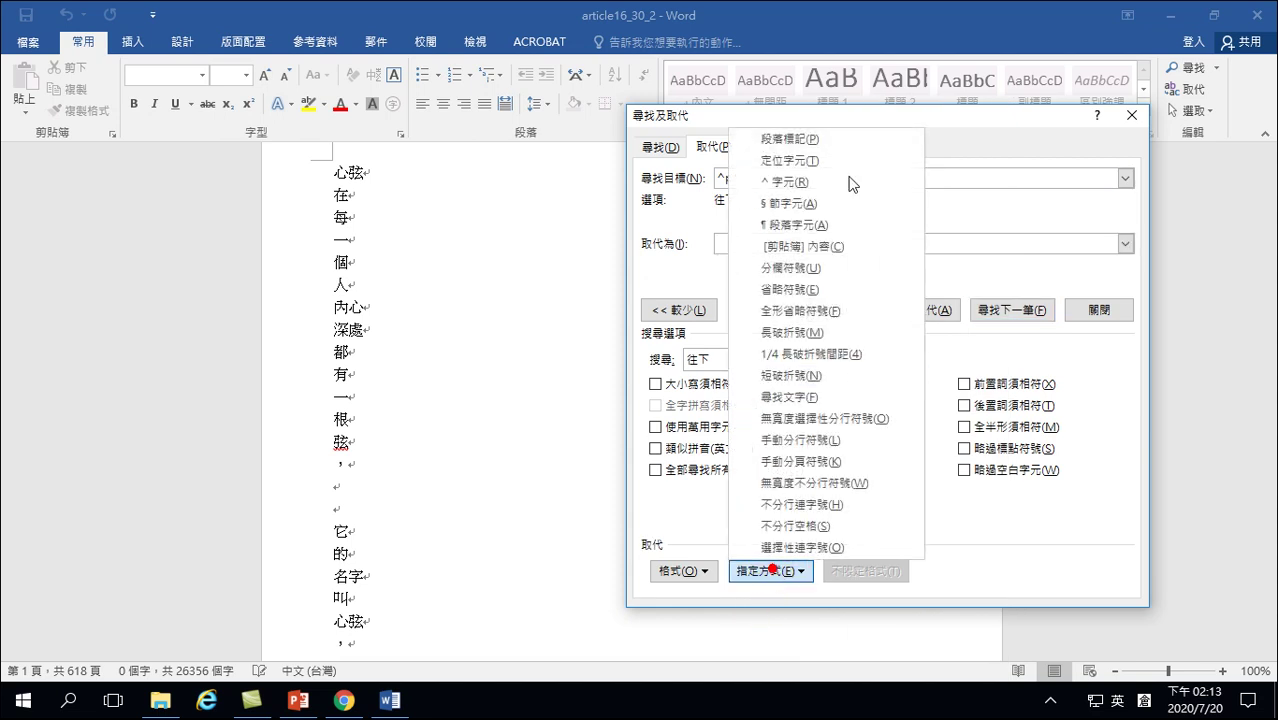
pyautogui.click(798, 138)
pyautogui.click(916, 308)
pyautogui.click(622, 391)
pyautogui.click(905, 309)
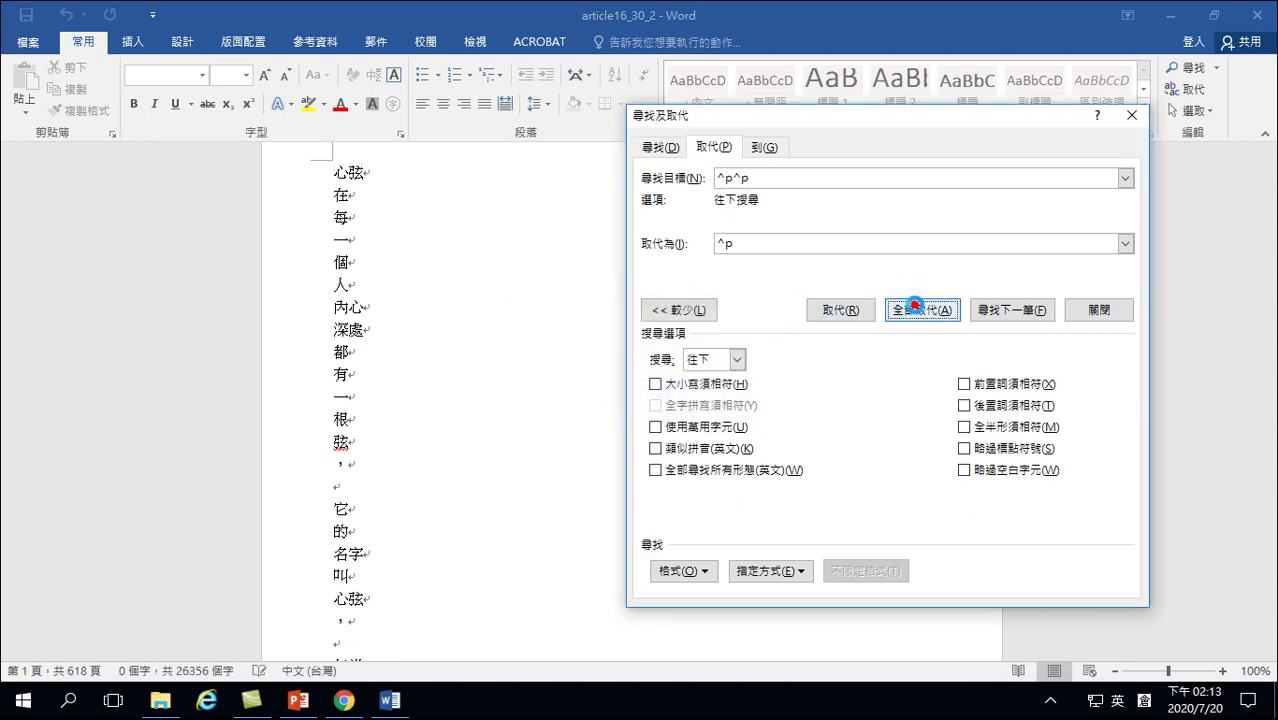
pyautogui.click(643, 394)
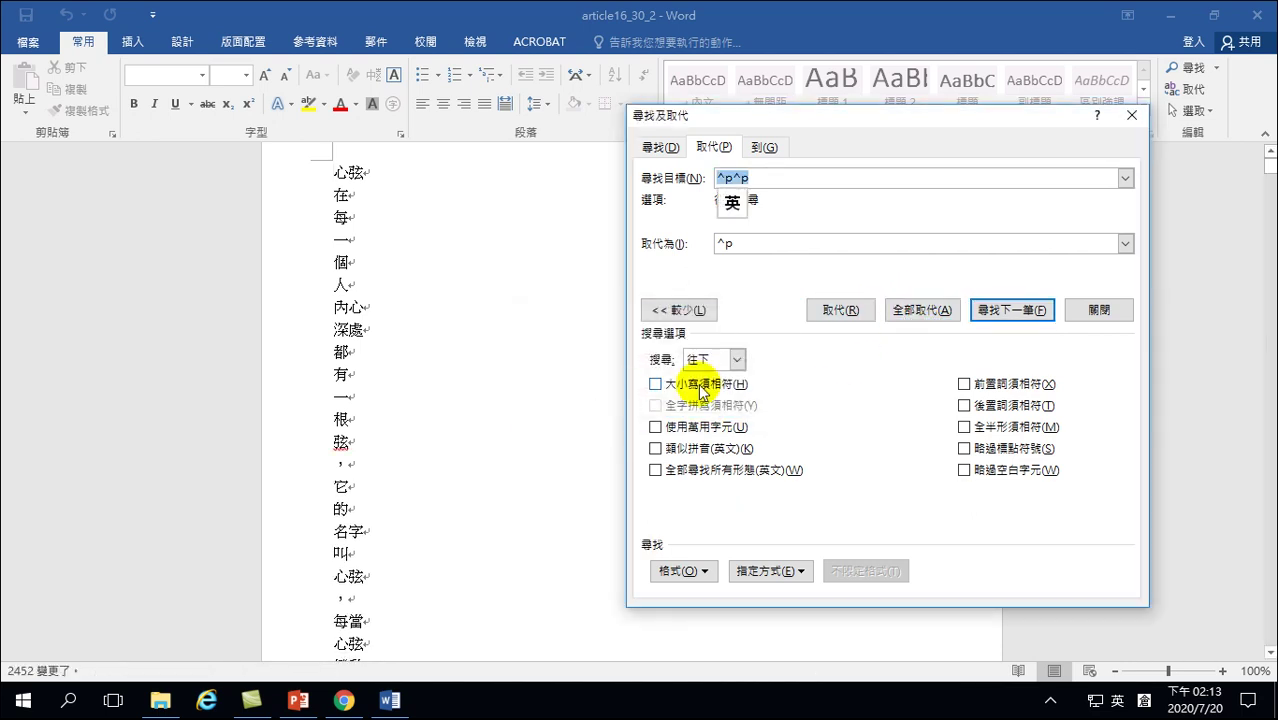
pyautogui.click(1092, 311)
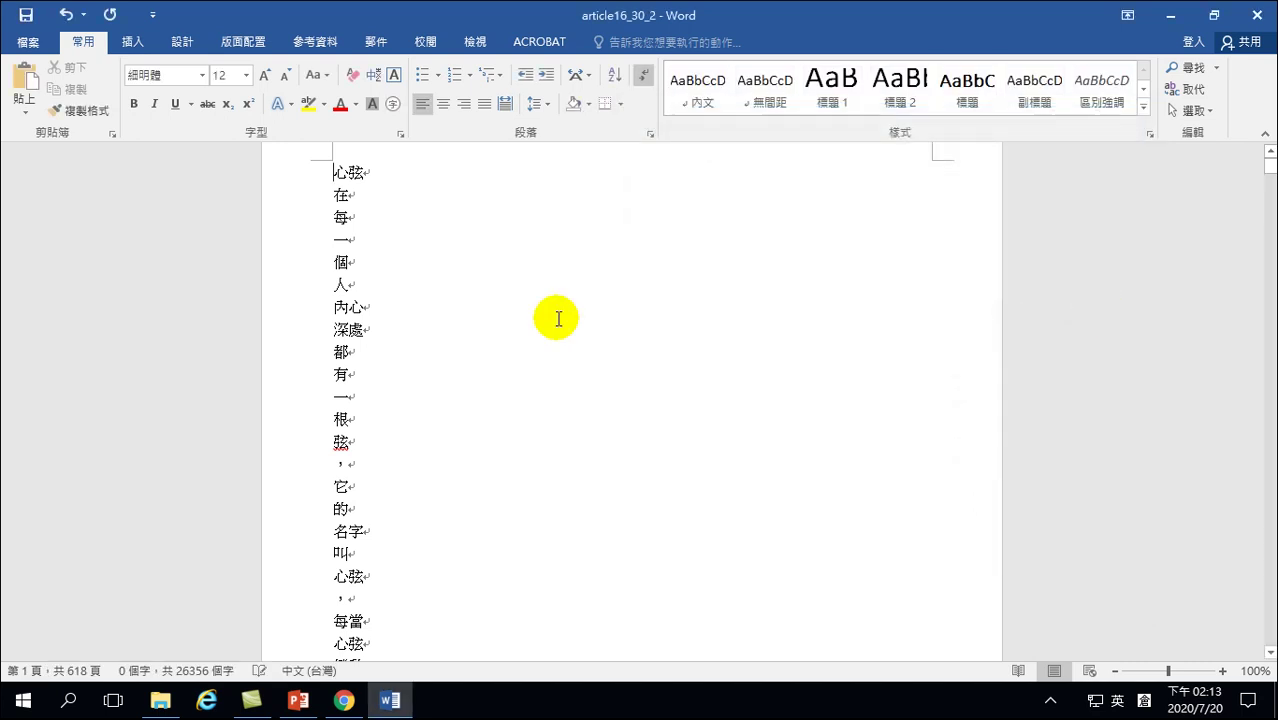
pyautogui.scroll(2, 530, 300)
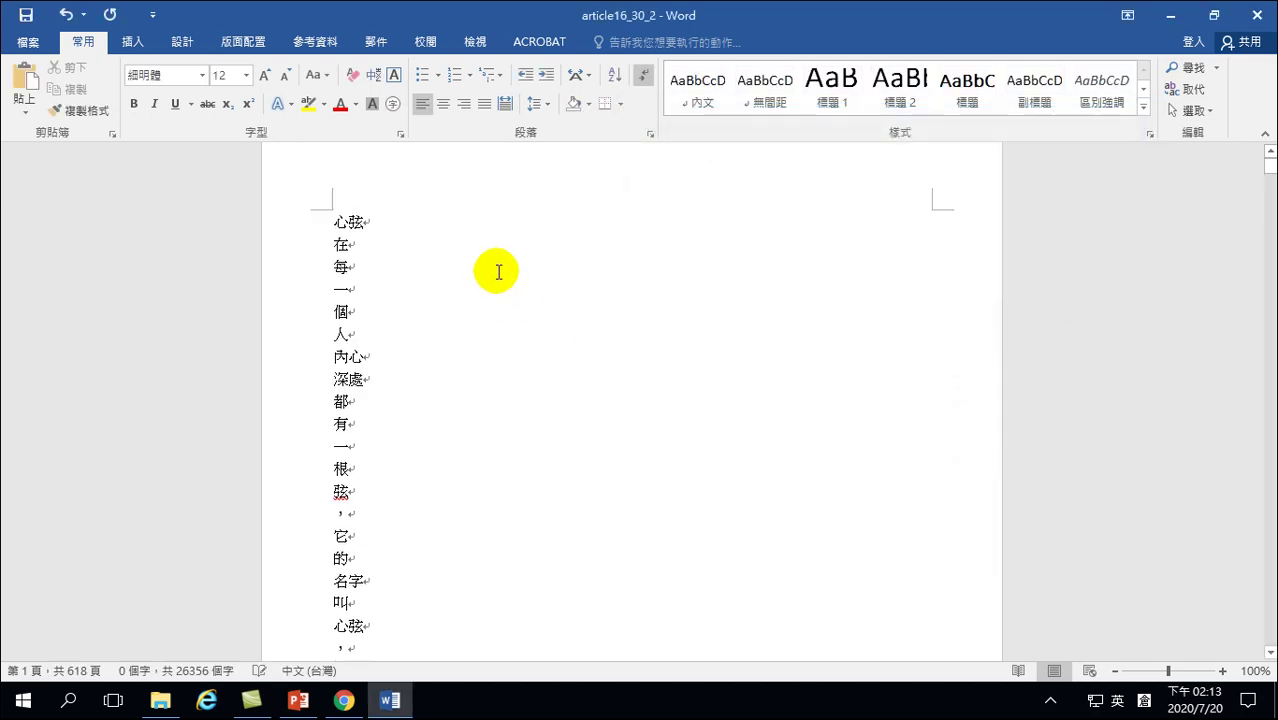
pyautogui.click(612, 74)
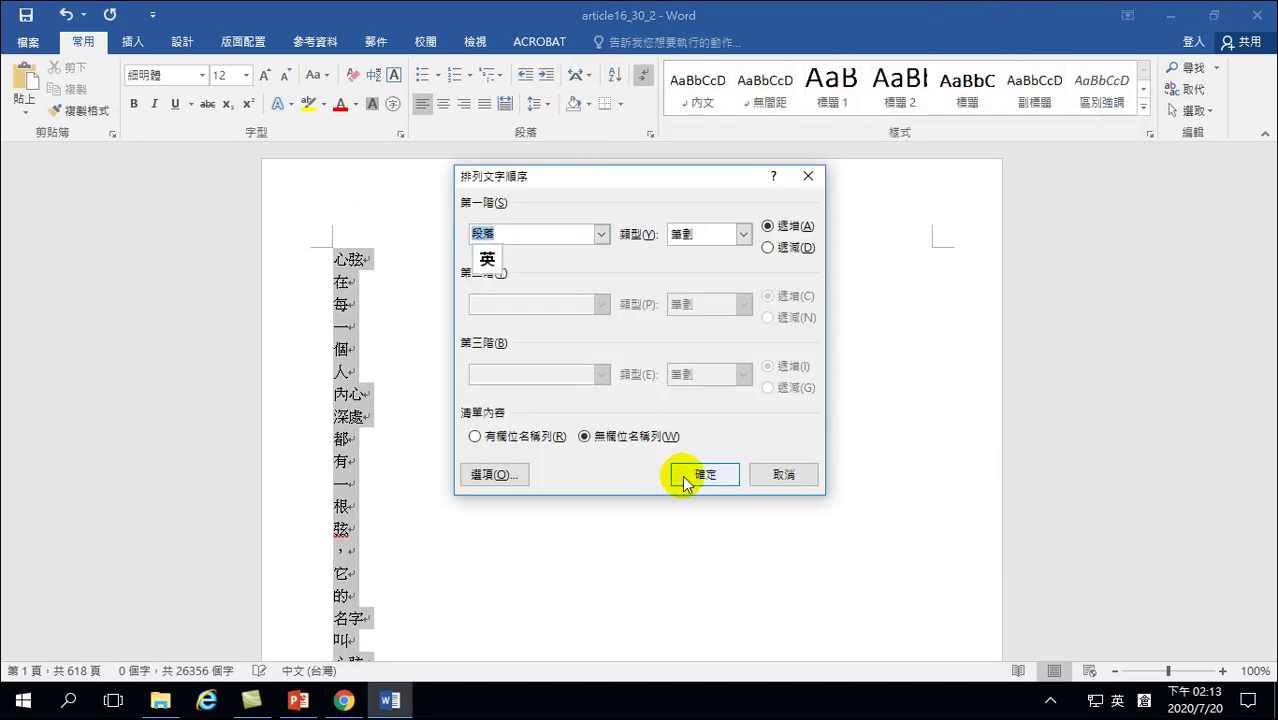
pyautogui.click(688, 474)
pyautogui.click(660, 393)
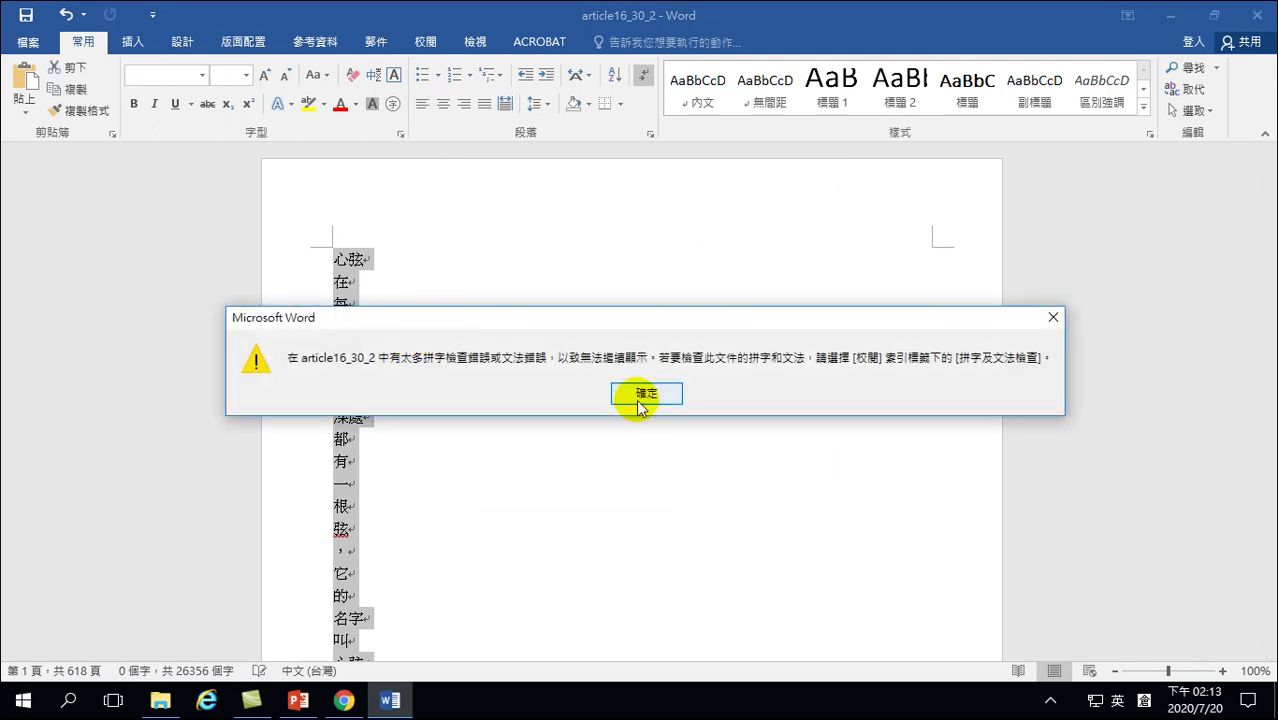
pyautogui.click(630, 394)
pyautogui.click(398, 261)
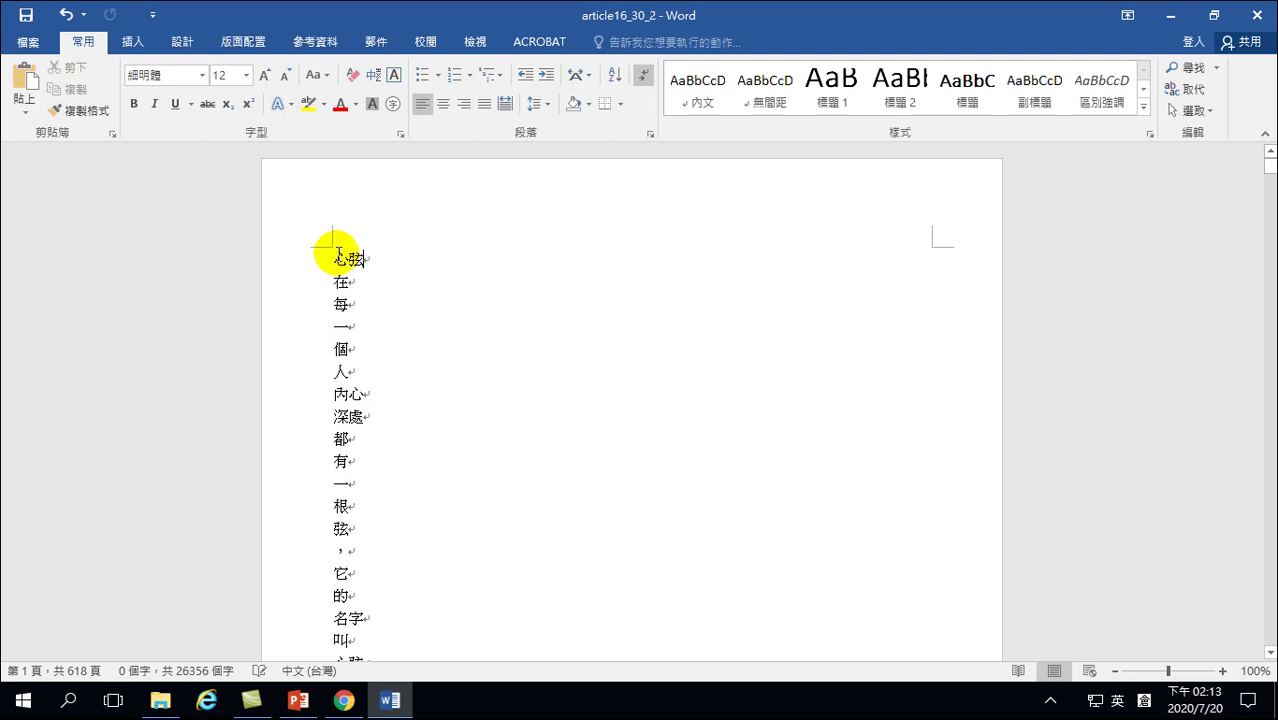
pyautogui.click(610, 72)
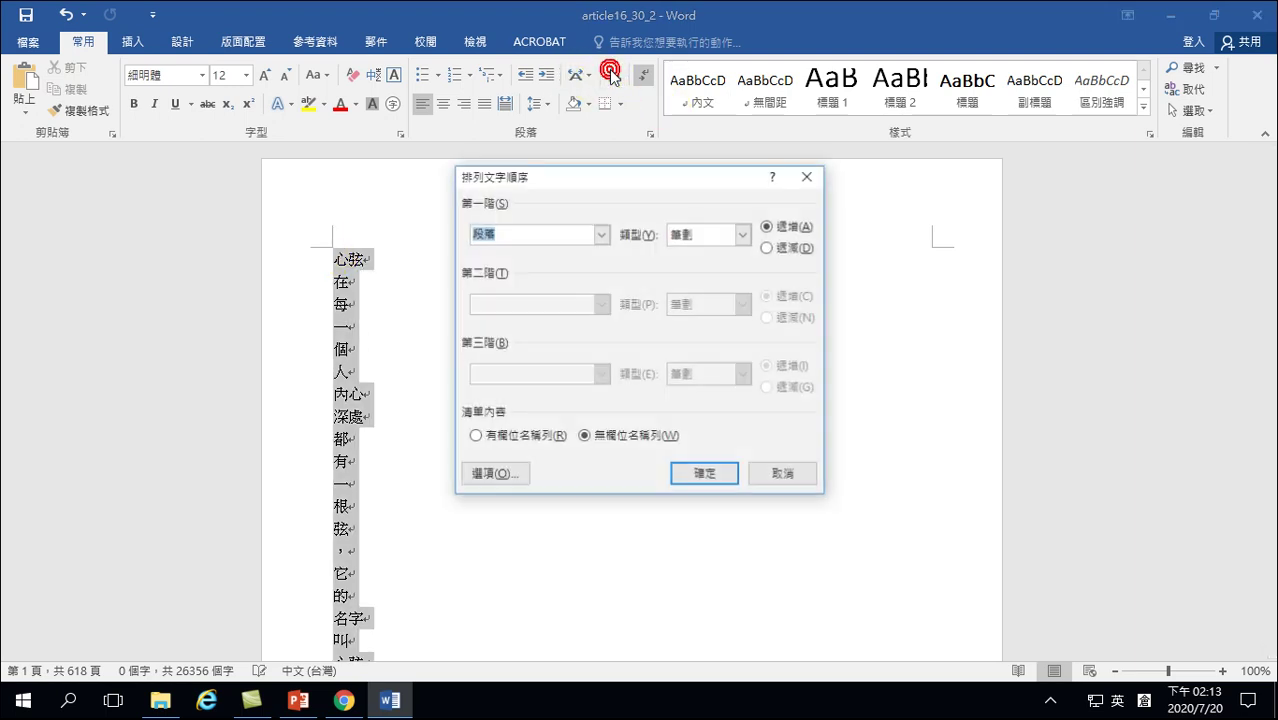
pyautogui.click(704, 476)
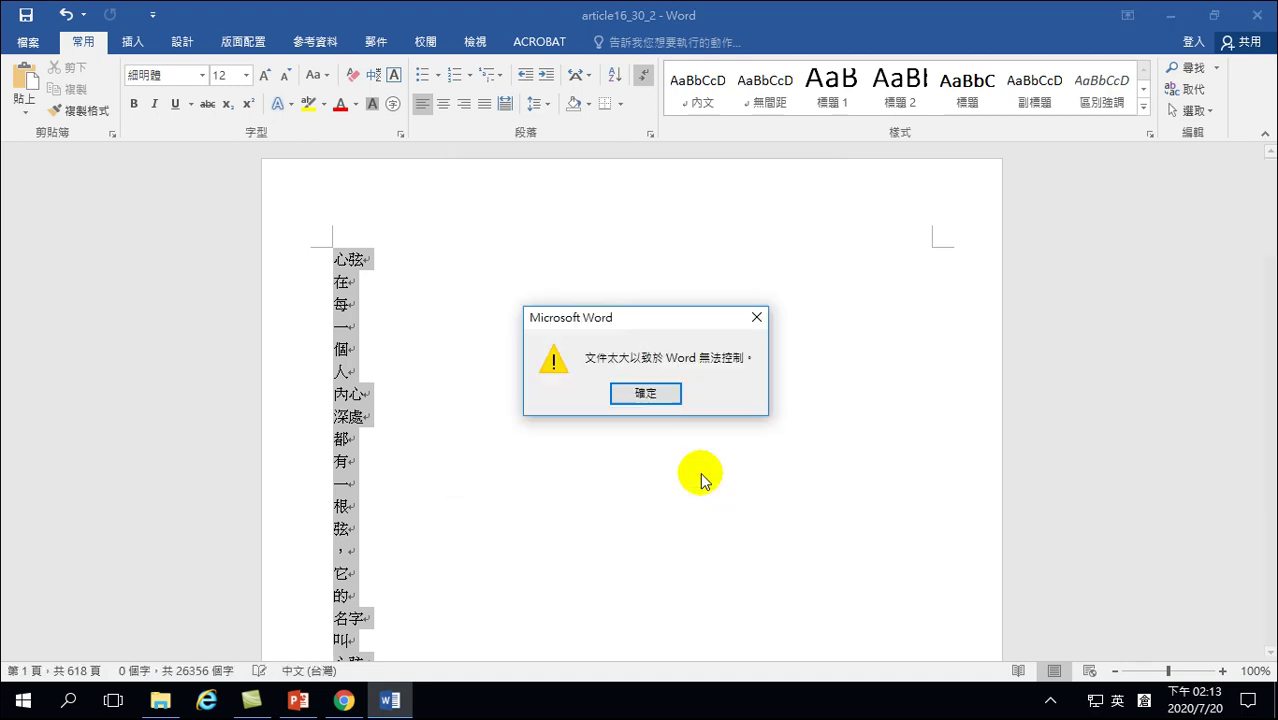
pyautogui.click(652, 398)
pyautogui.click(462, 340)
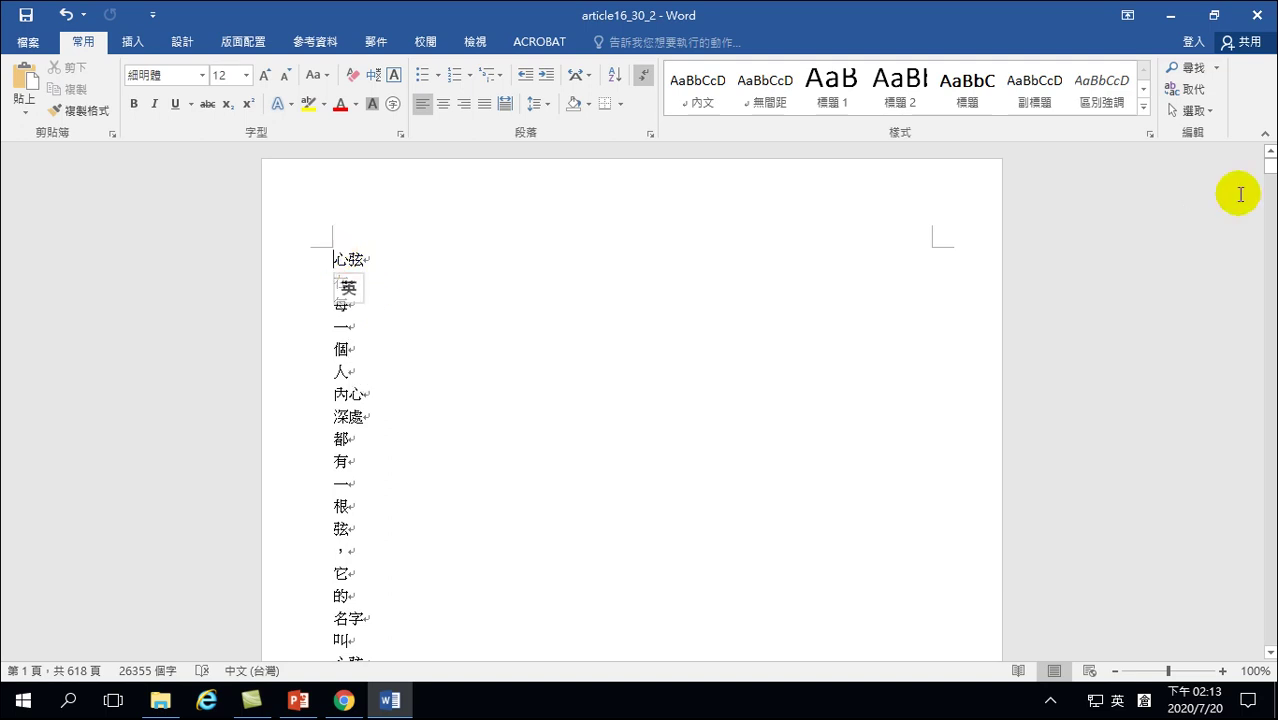
pyautogui.moveTo(1270, 165); pyautogui.dragTo(1270, 422)
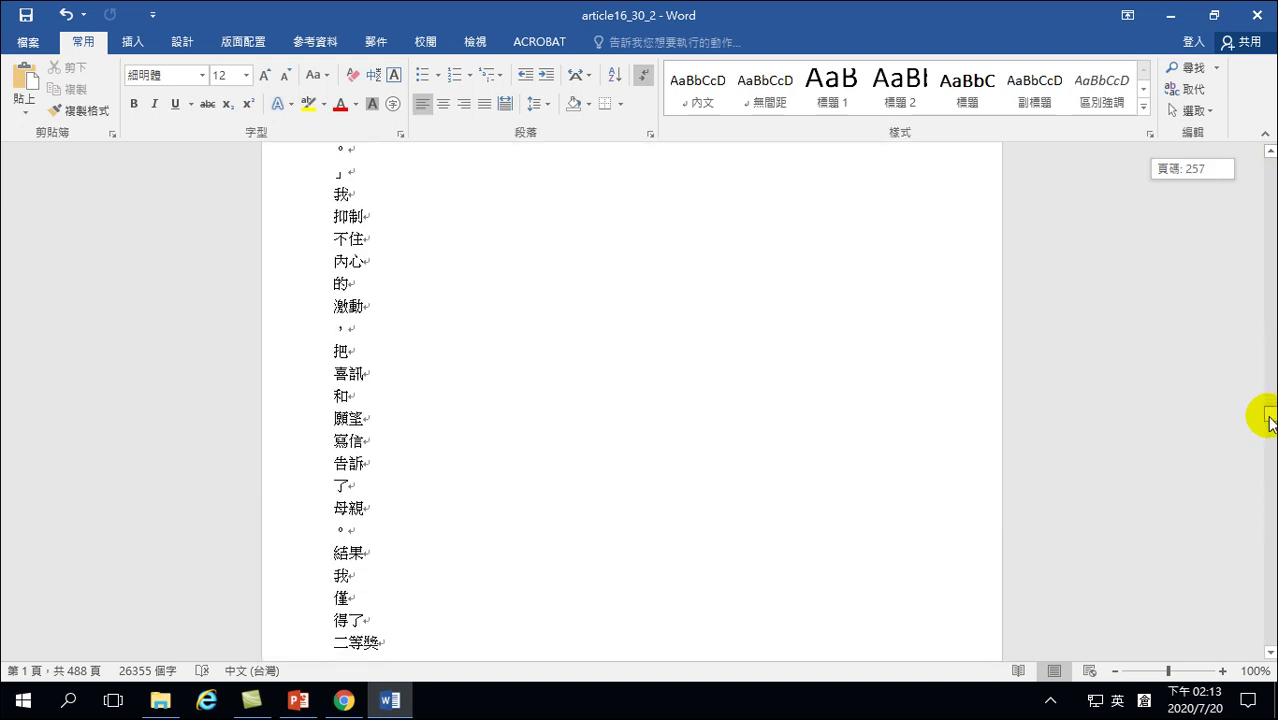
pyautogui.keyDown('shift'); pyautogui.click(445, 334); pyautogui.keyUp('shift')
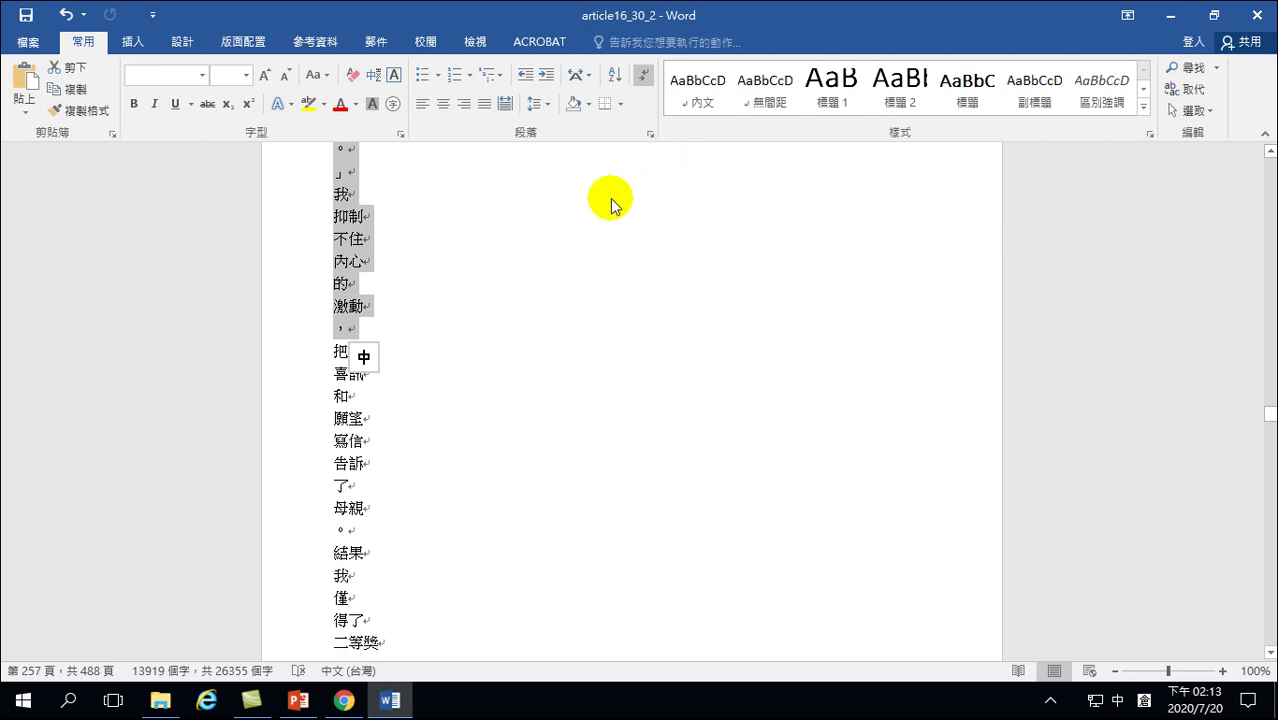
pyautogui.scroll(5, 609, 225)
pyautogui.hotkey('ctrl', 'Home')
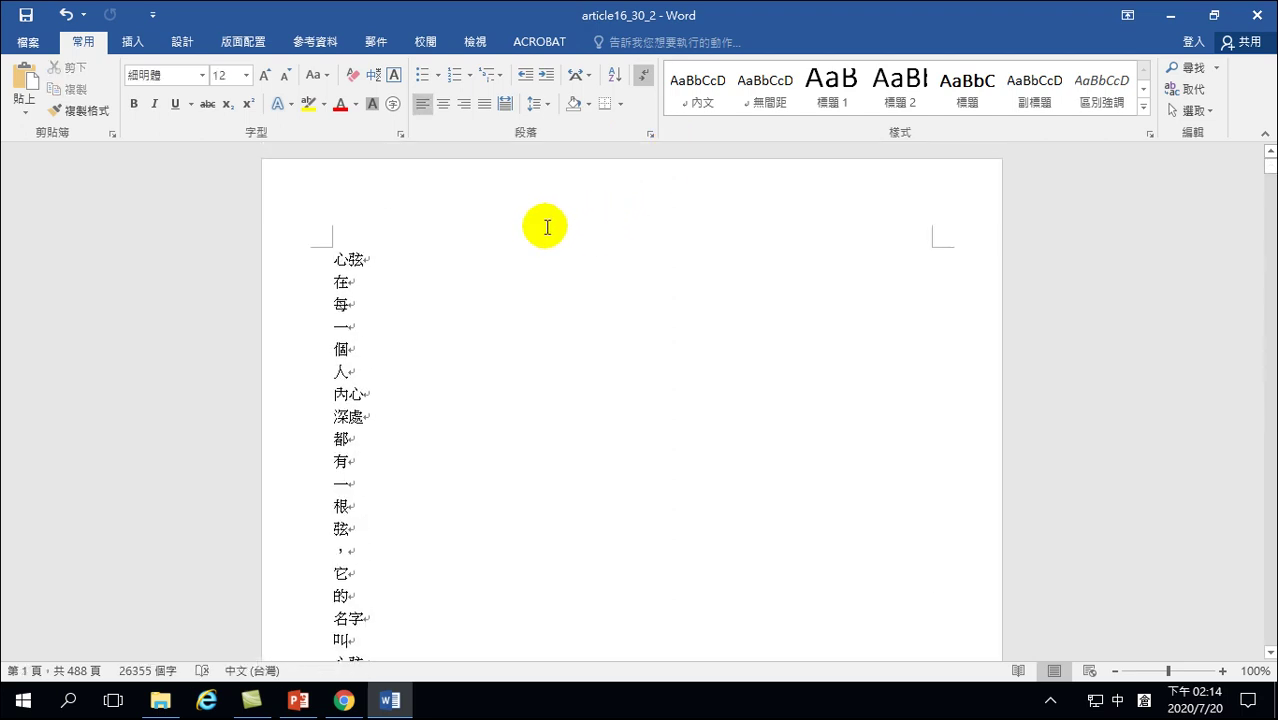
pyautogui.doubleClick(363, 256)
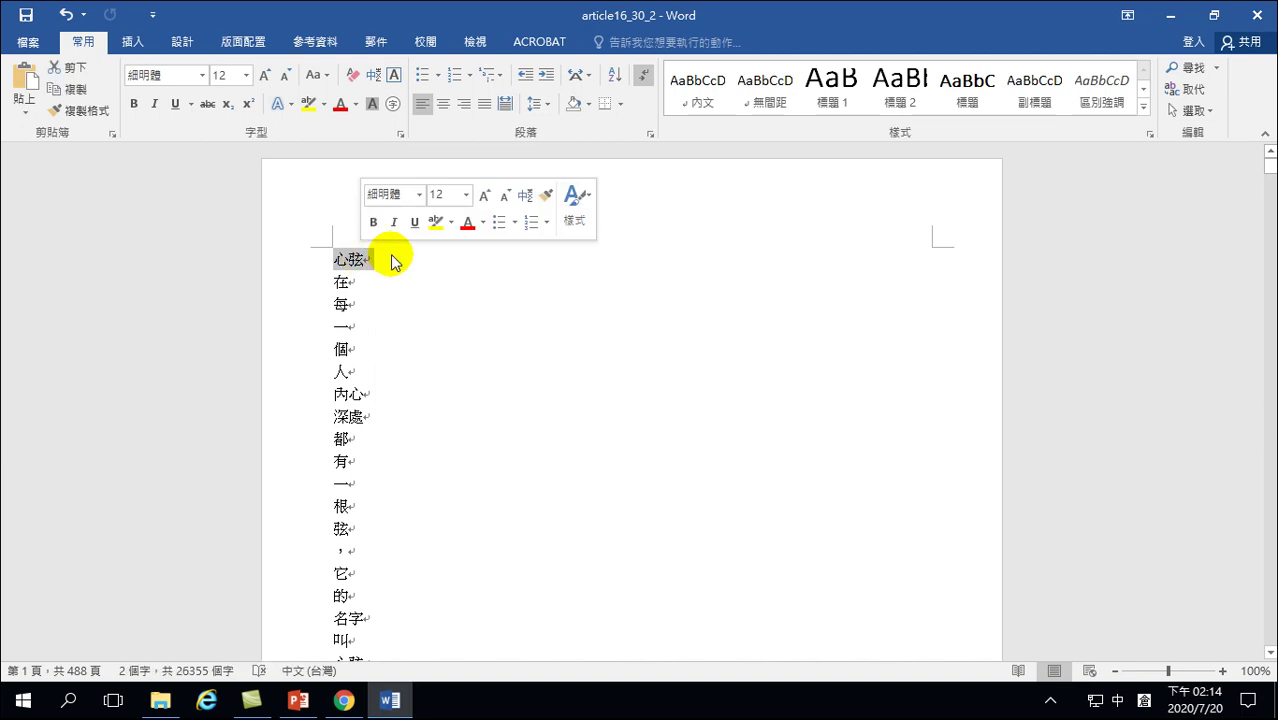
pyautogui.click(386, 401)
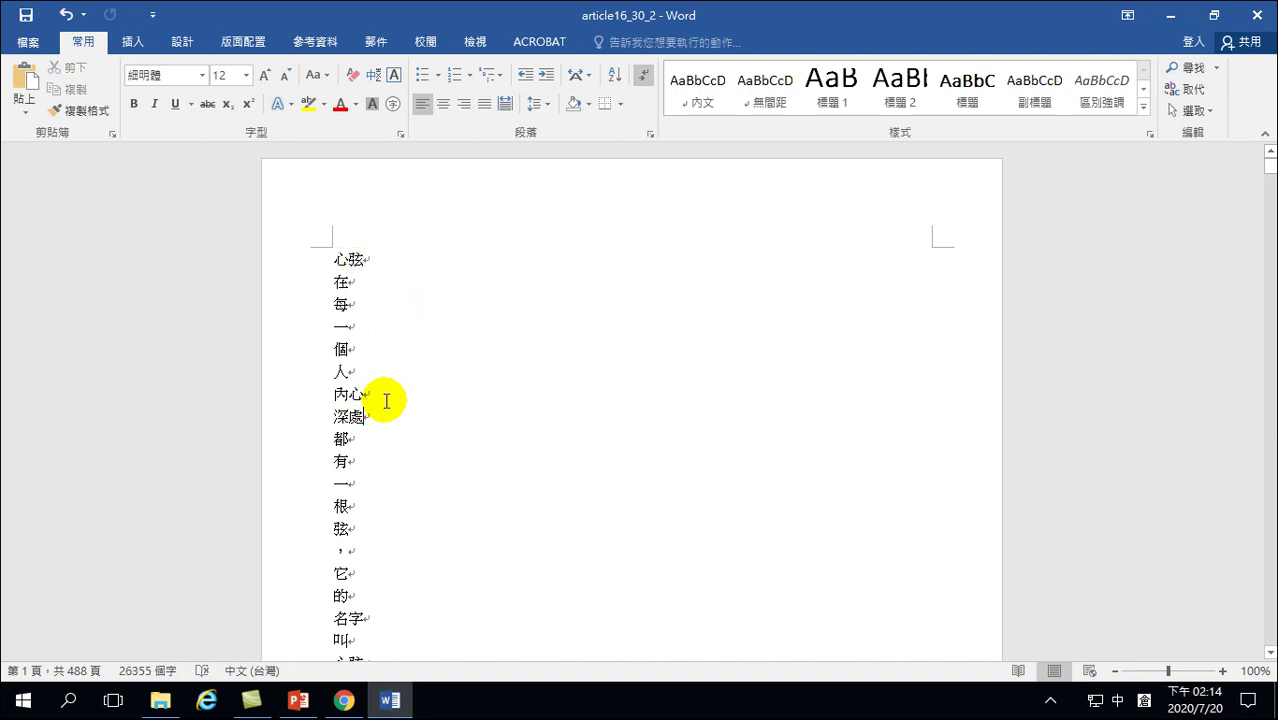
pyautogui.click(331, 258)
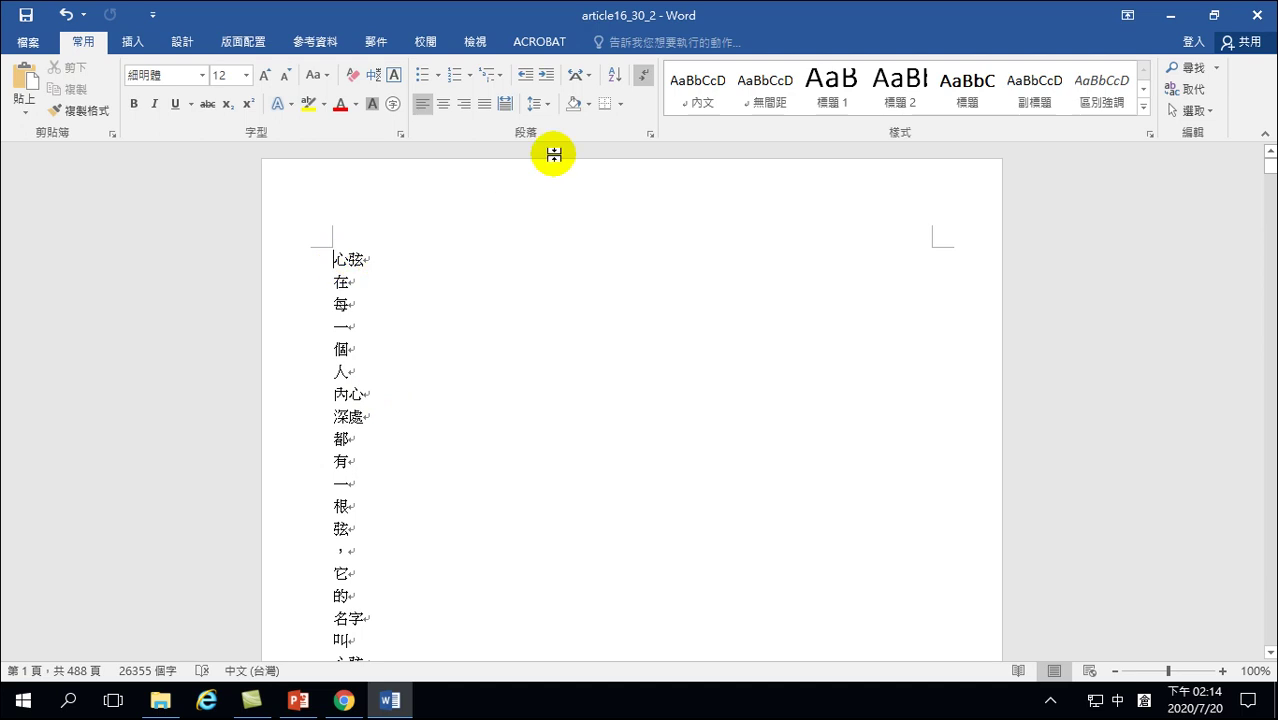
pyautogui.click(614, 75)
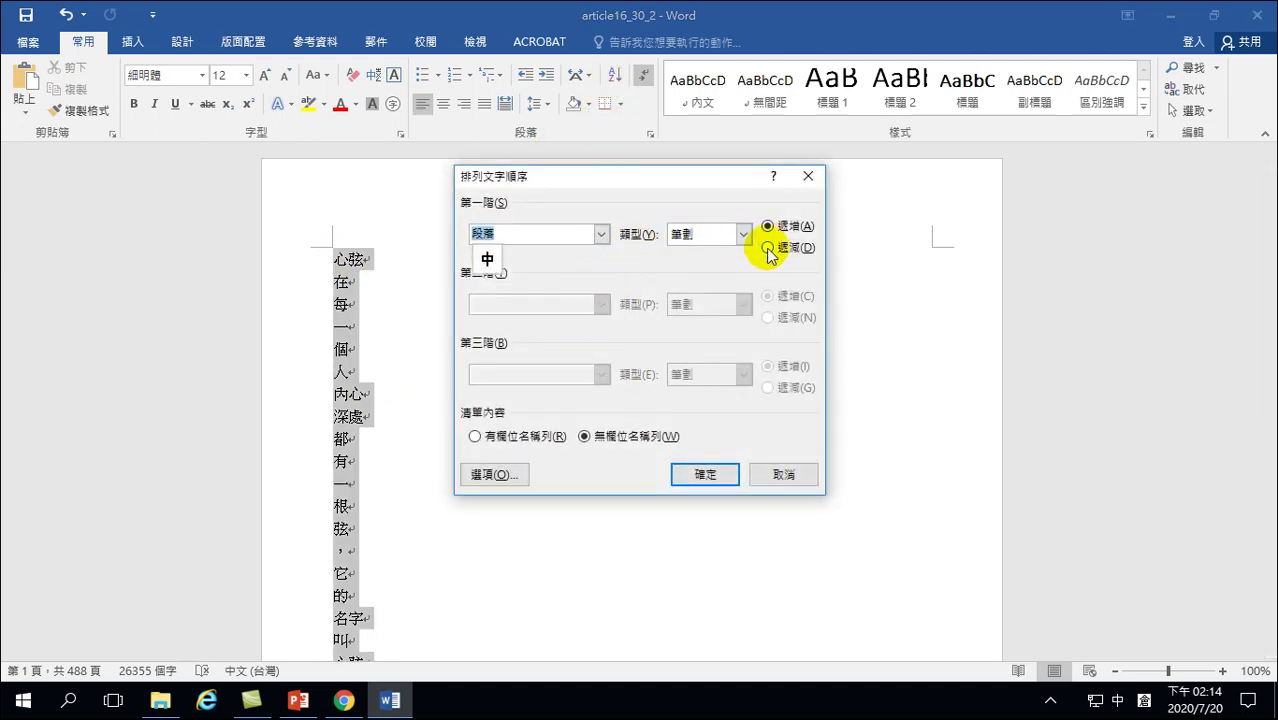
pyautogui.click(706, 474)
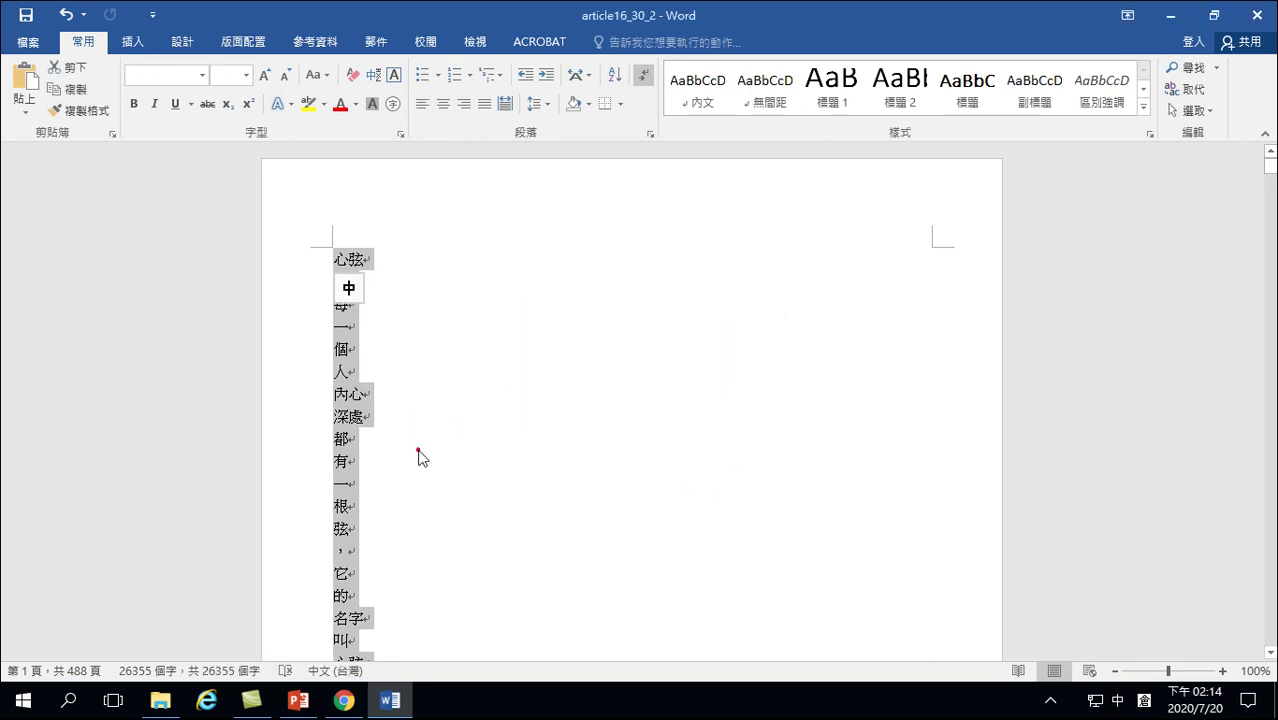
# - Dismiss the too-large warning and remove everything from the 我 轉過身 line to the document end
pyautogui.click(392, 451)
pyautogui.scroll(-2, 405, 457)
pyautogui.scroll(-2, 405, 457)
pyautogui.moveTo(1272, 180)
pyautogui.mouseDown()
pyautogui.moveTo(1259, 535)
pyautogui.moveTo(1258, 438)
pyautogui.mouseUp()
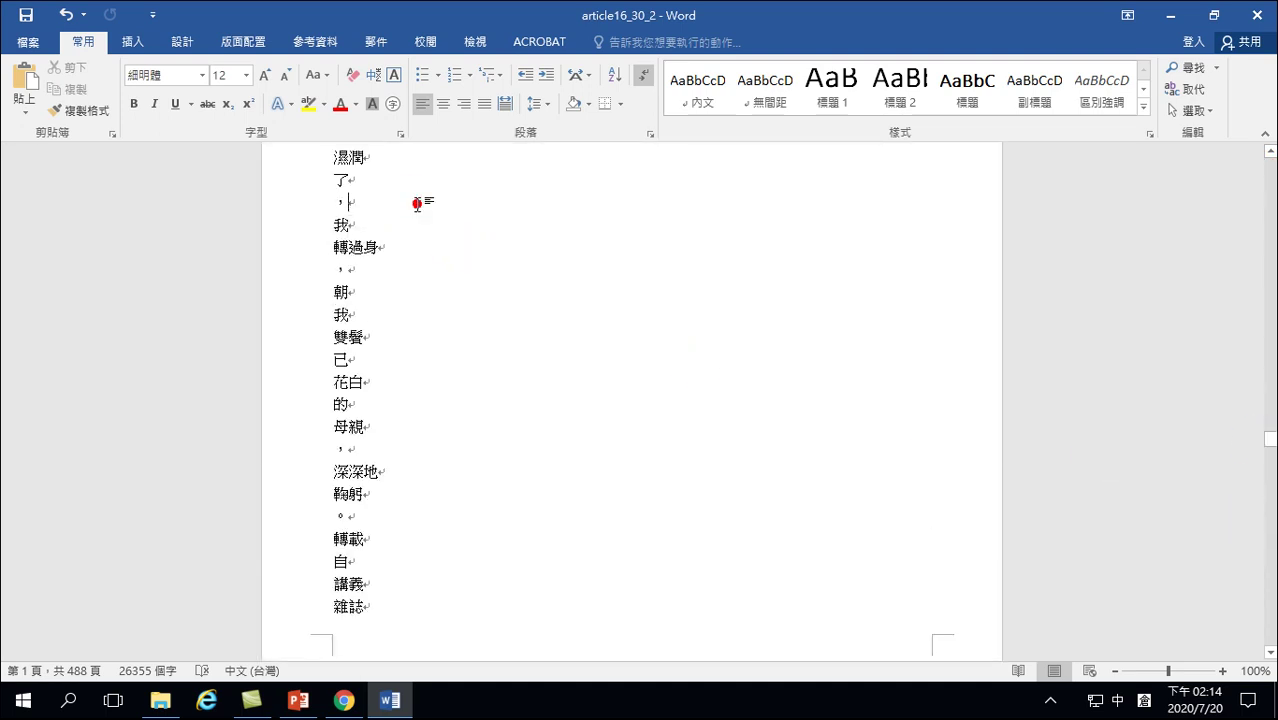
pyautogui.click(419, 248)
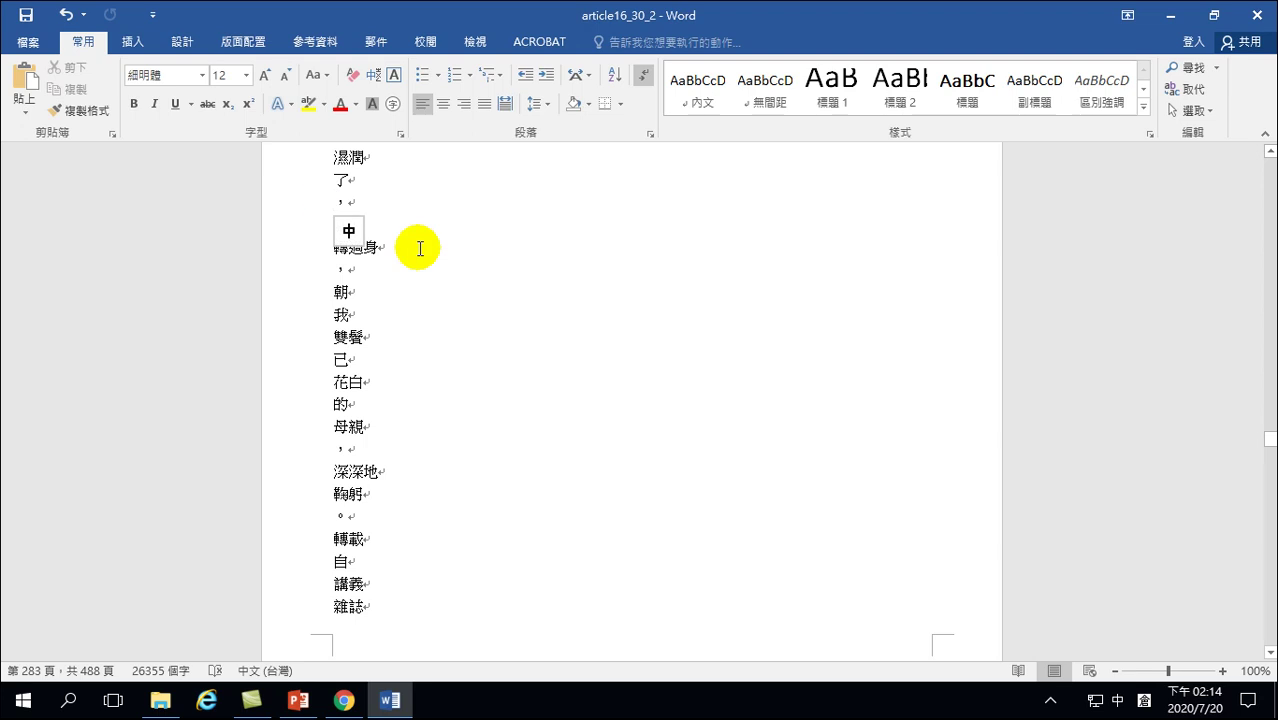
pyautogui.press('Return')
pyautogui.press('Return')
pyautogui.press('Return')
pyautogui.press('Return')
pyautogui.press('Return')
pyautogui.press('Return')
pyautogui.press('Return')
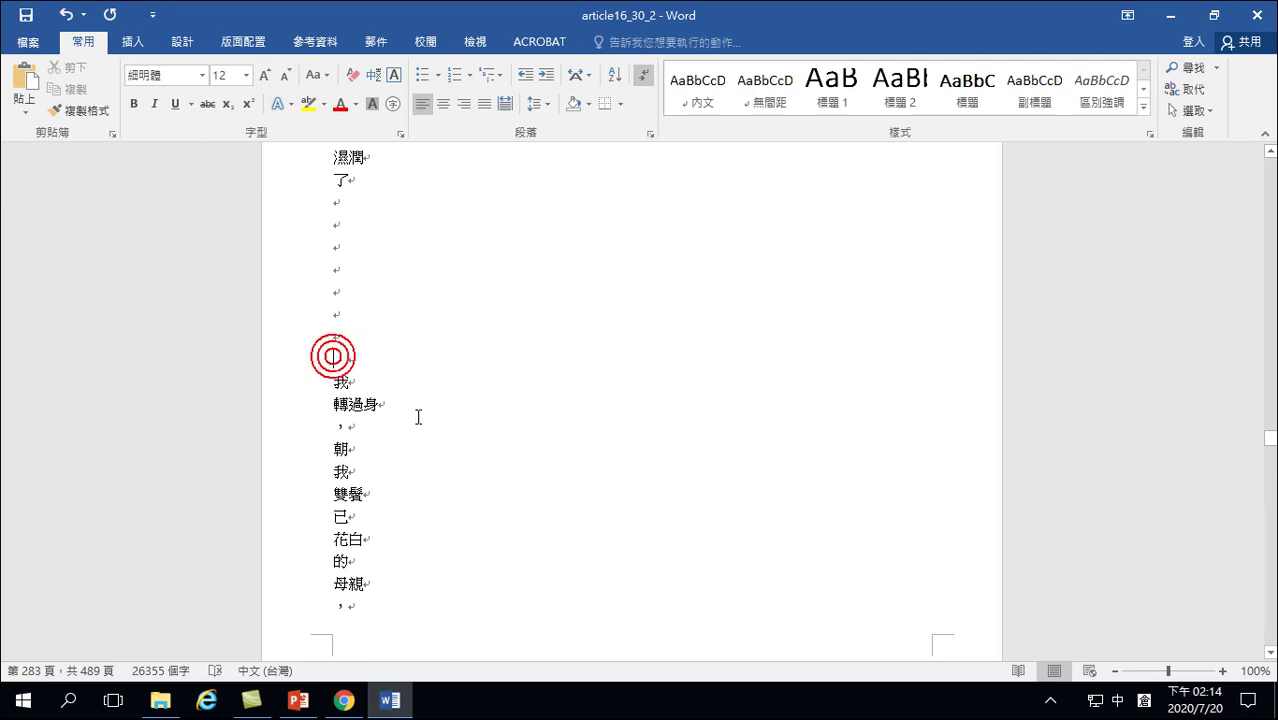
pyautogui.hotkey('ctrl', 'shift', 'End')
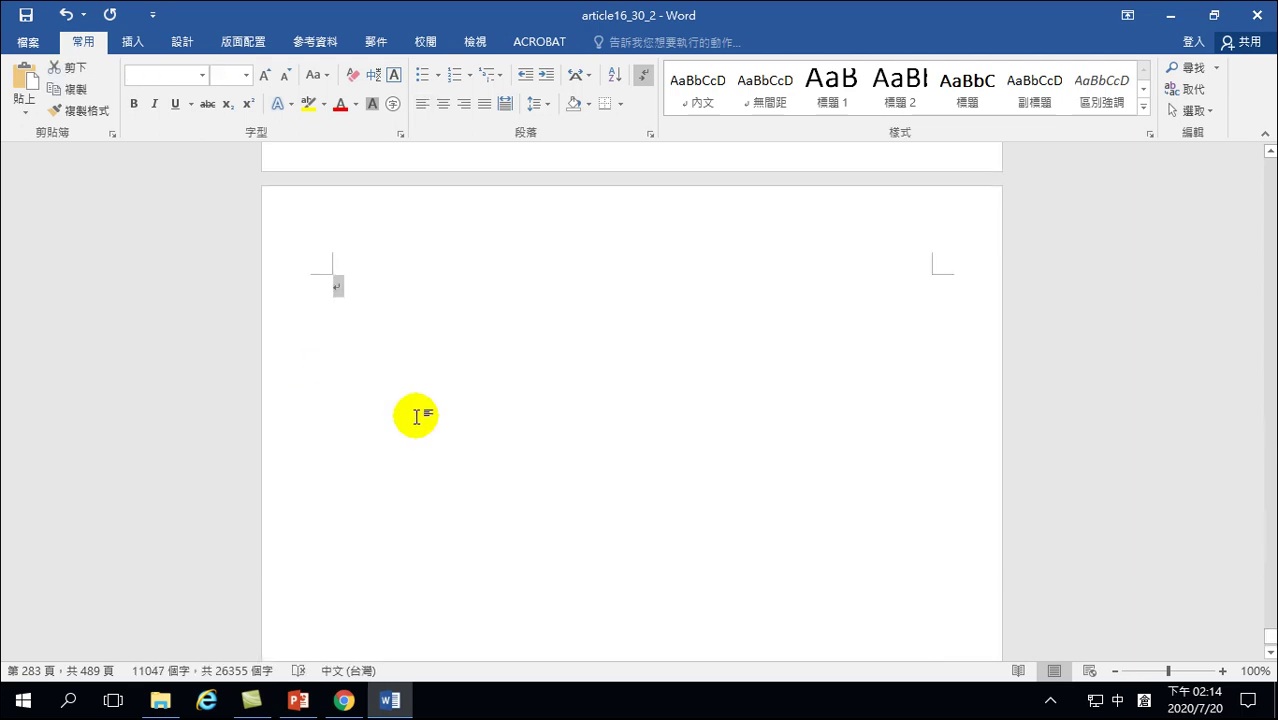
pyautogui.press('Delete')
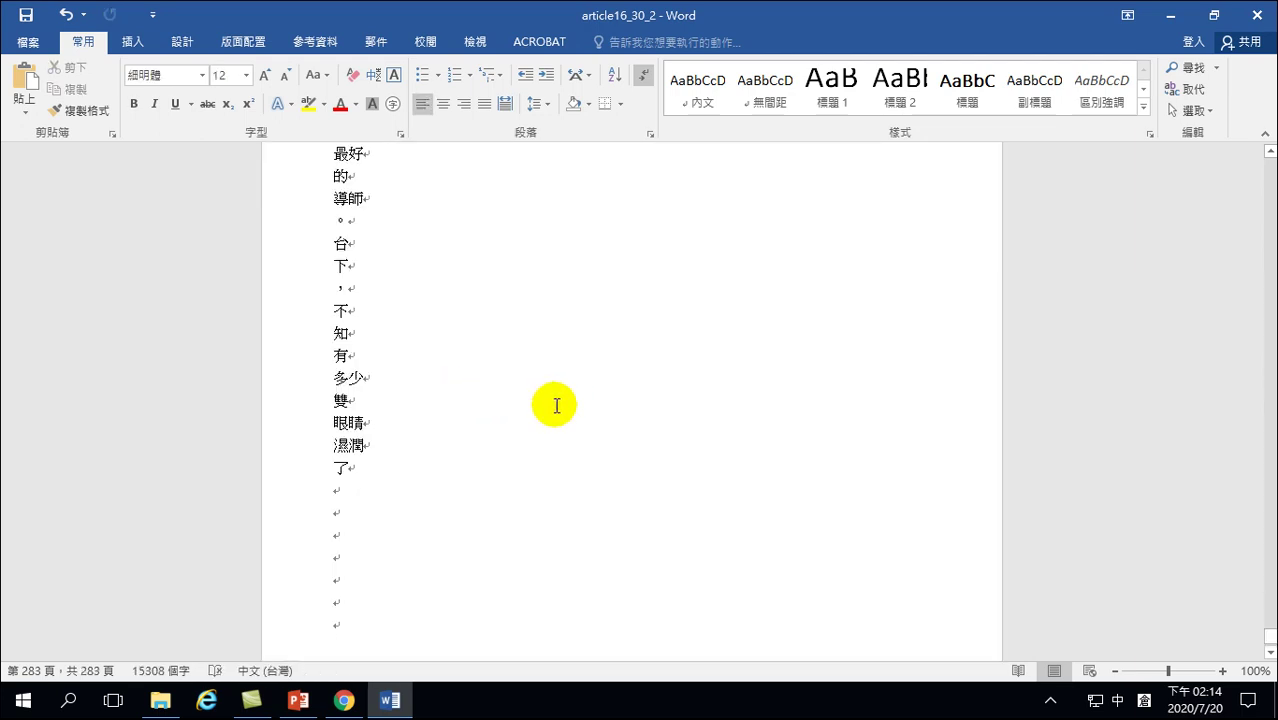
# - Create a new text document named aaa in the 下載 folder
pyautogui.click(160, 700)
pyautogui.rightClick(797, 478)
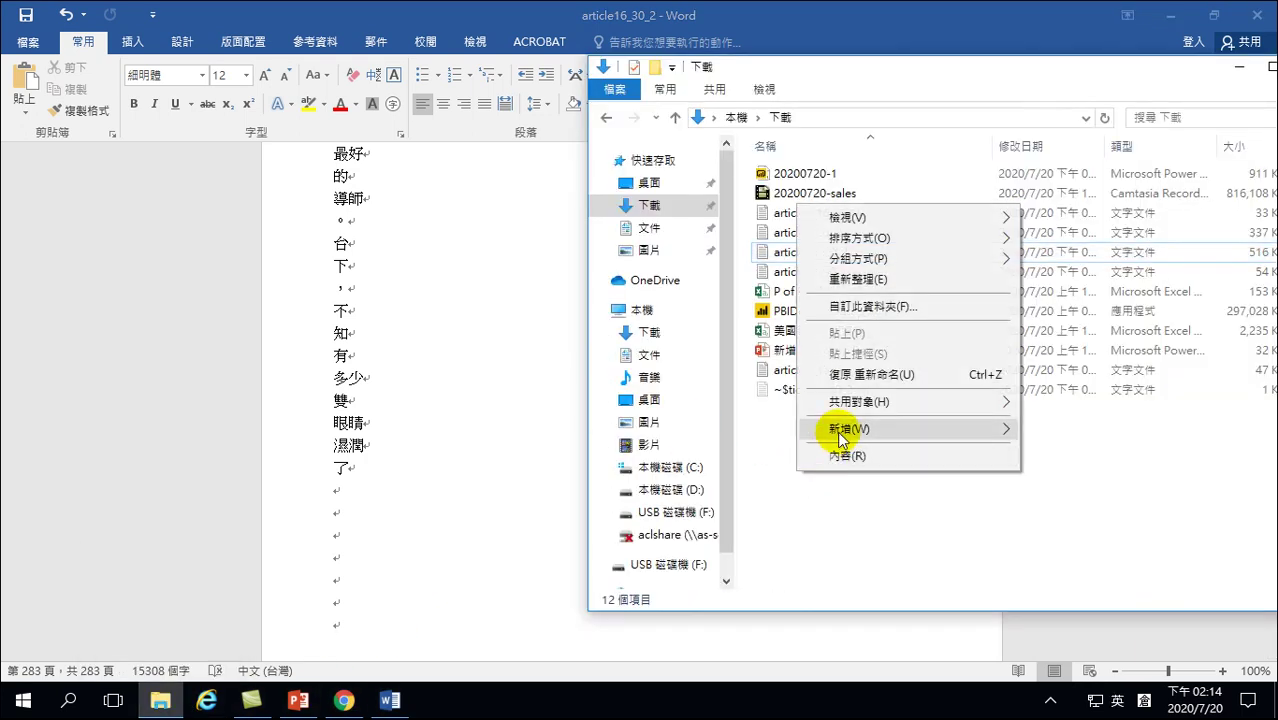
pyautogui.click(905, 428)
pyautogui.click(1066, 622)
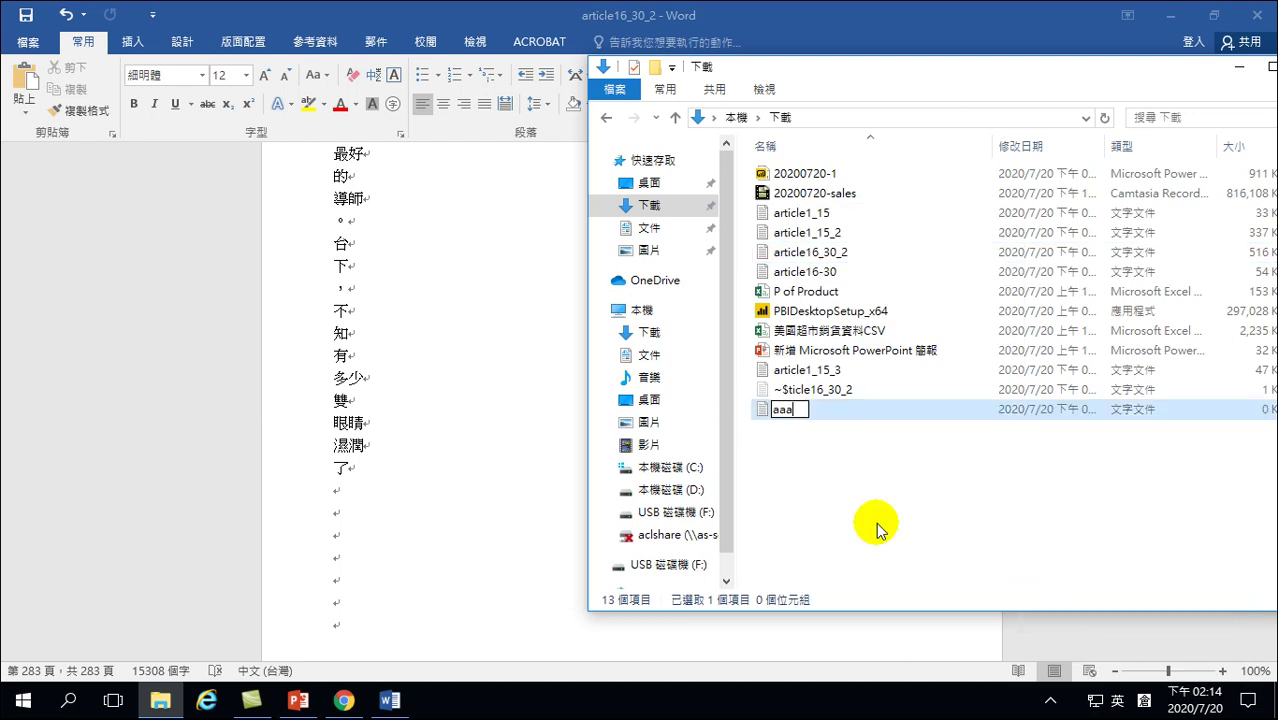
pyautogui.press('Return')
pyautogui.press('Return')
# - Paste the cut second half of the word list into aaa.txt and save it when closing Notepad
pyautogui.write('a')
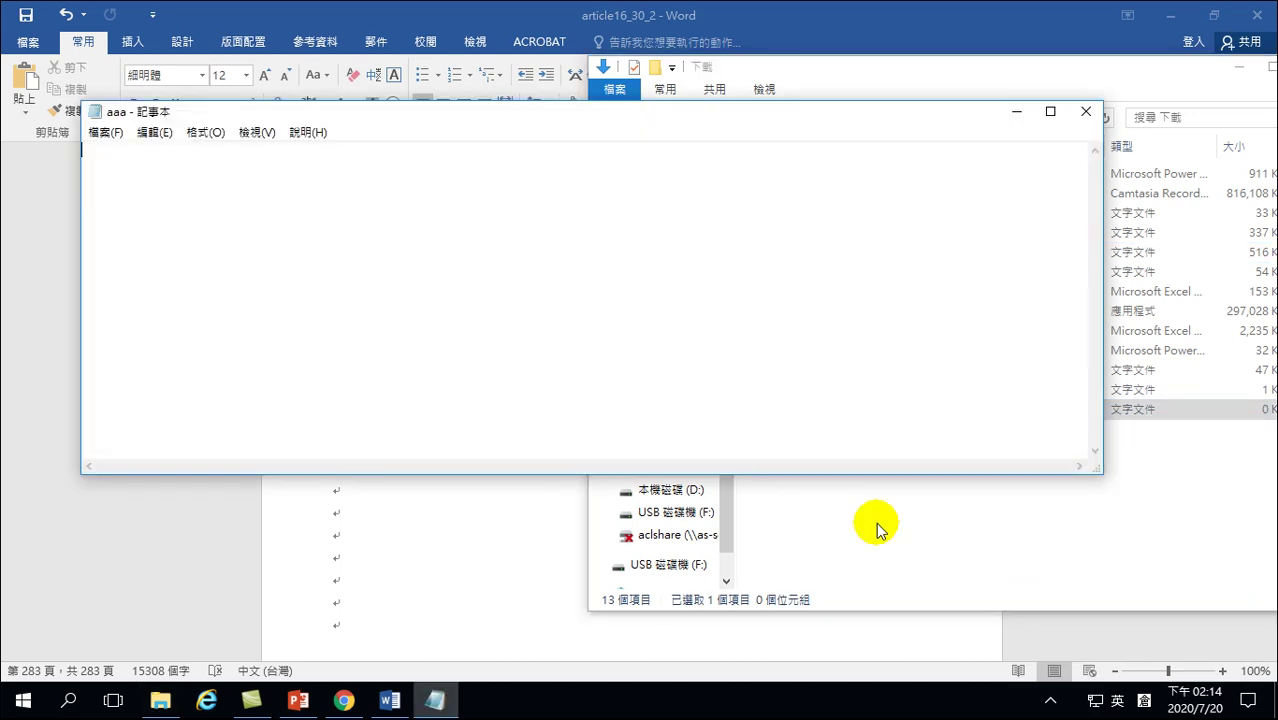
pyautogui.hotkey('ctrl', 'v')
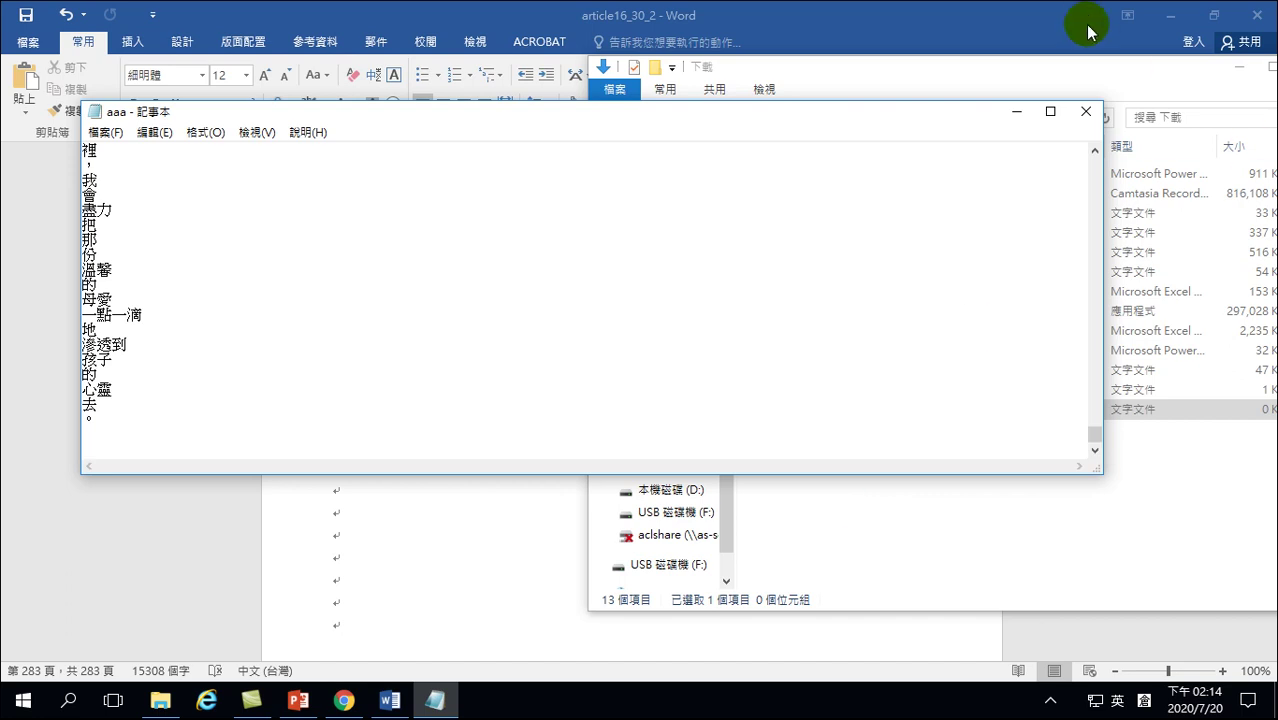
pyautogui.click(1086, 111)
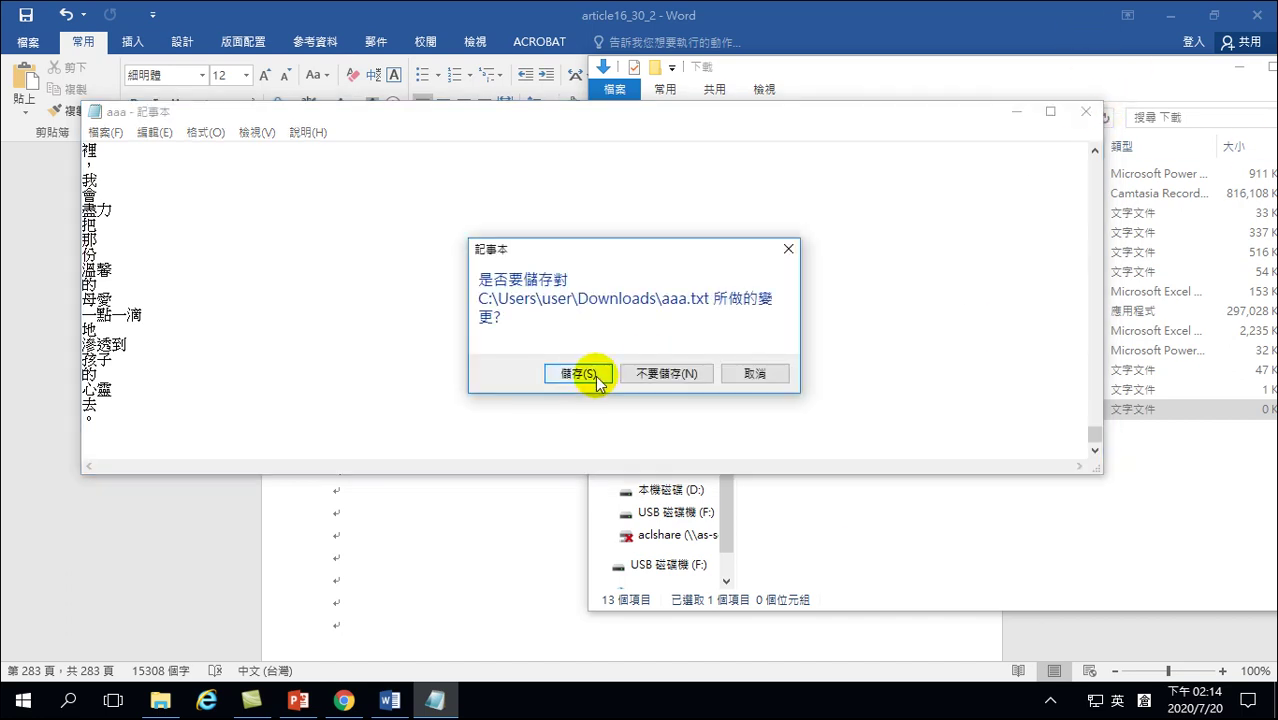
pyautogui.click(597, 376)
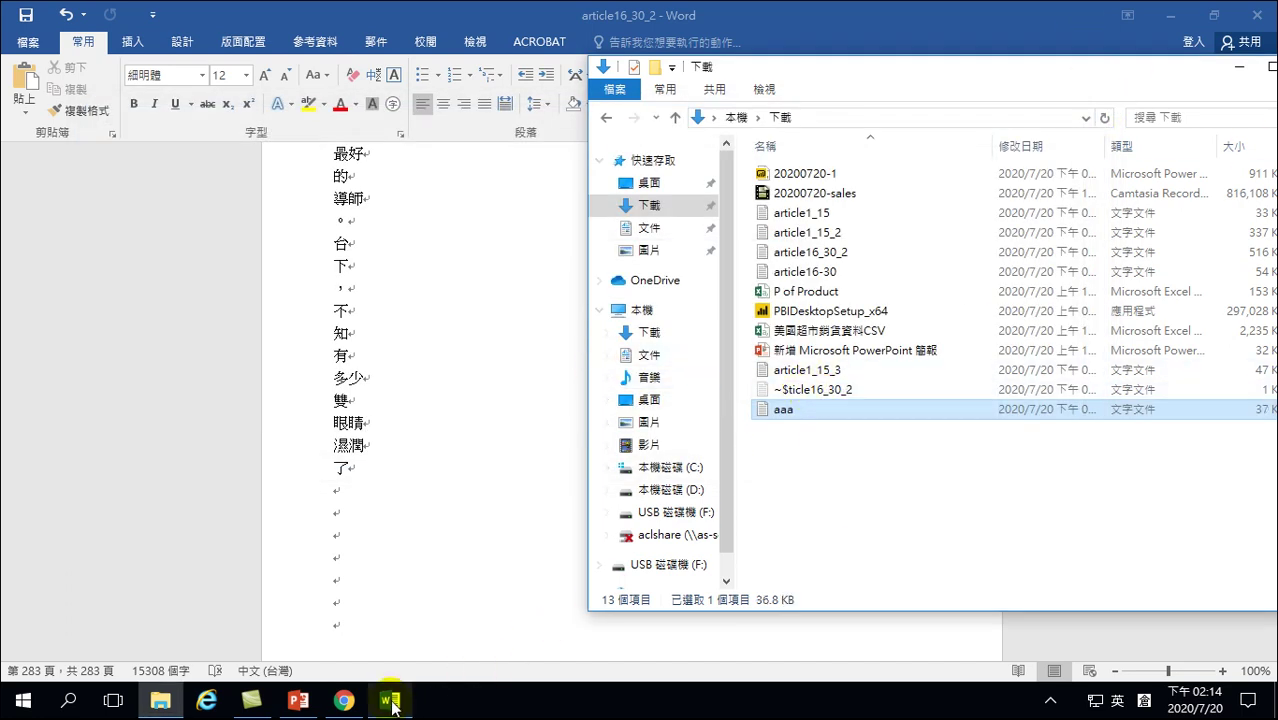
pyautogui.click(391, 705)
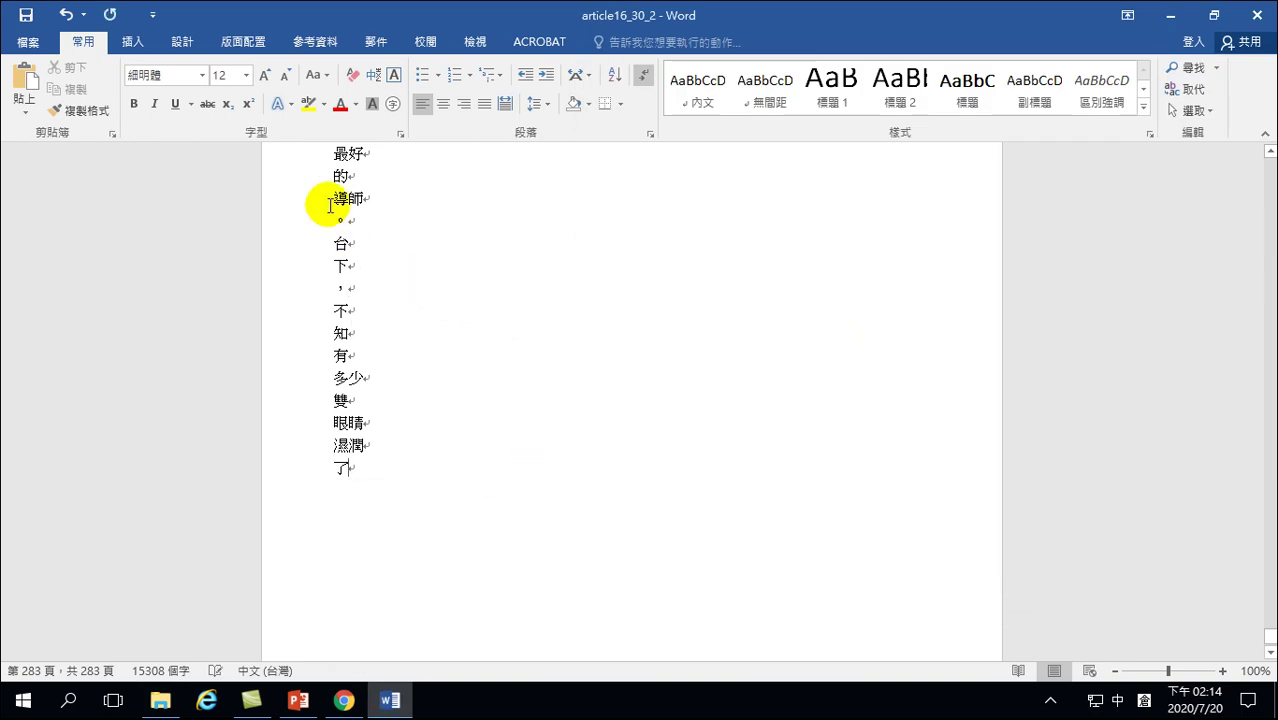
# - Sort the trimmed 283-page article16_30_2 word list with Word's Sort Text
pyautogui.click(614, 74)
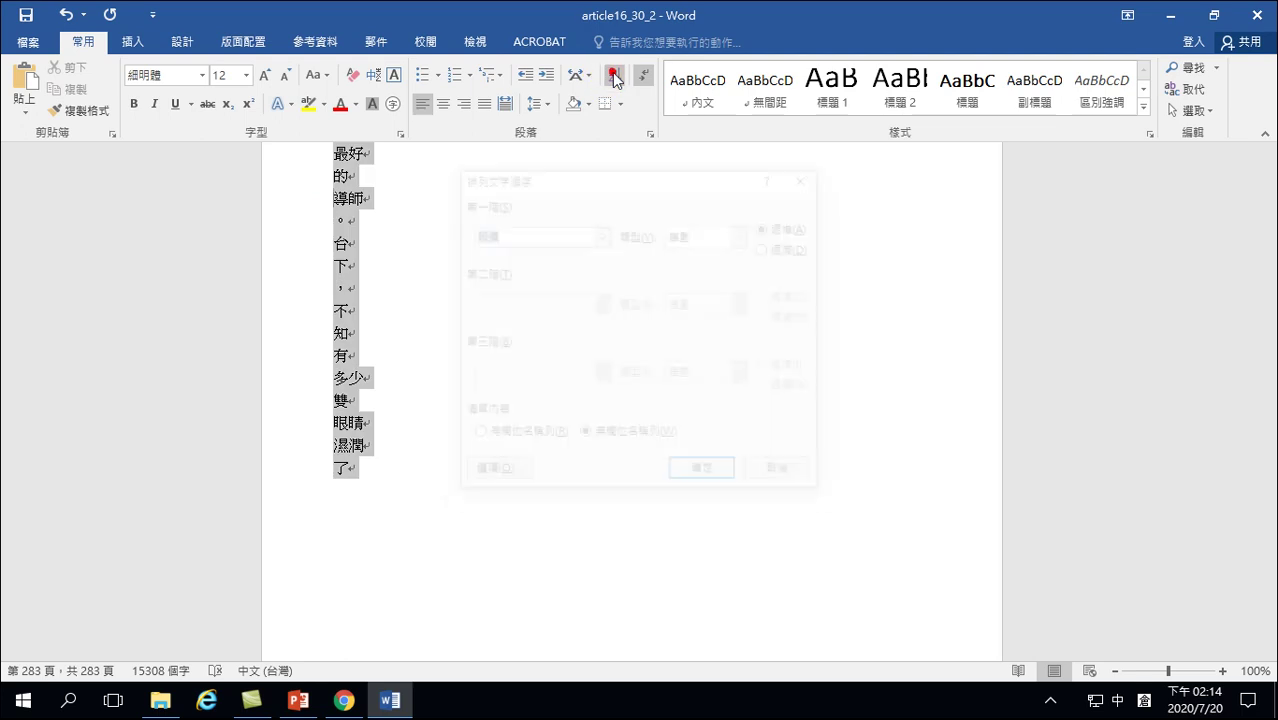
pyautogui.click(682, 469)
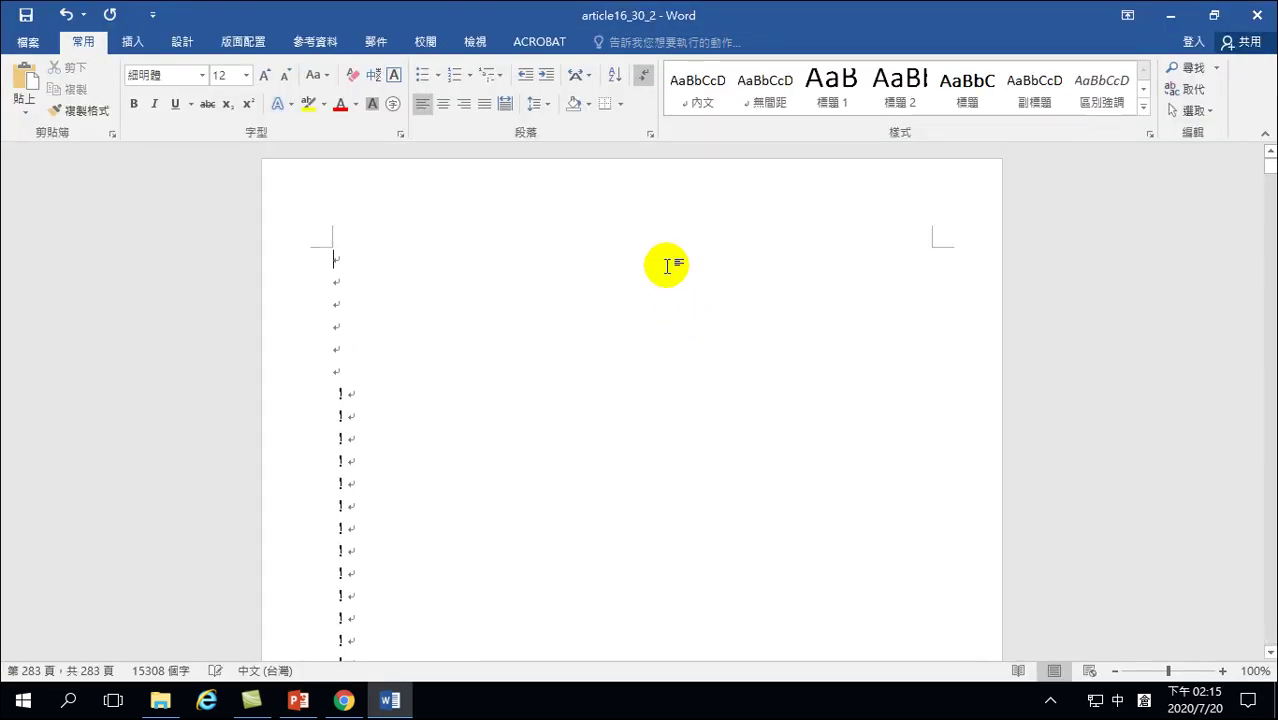
# - Delete the symbol, number and Latin-letter entries before 一, then paste the cut text at the list's end
pyautogui.click(306, 258)
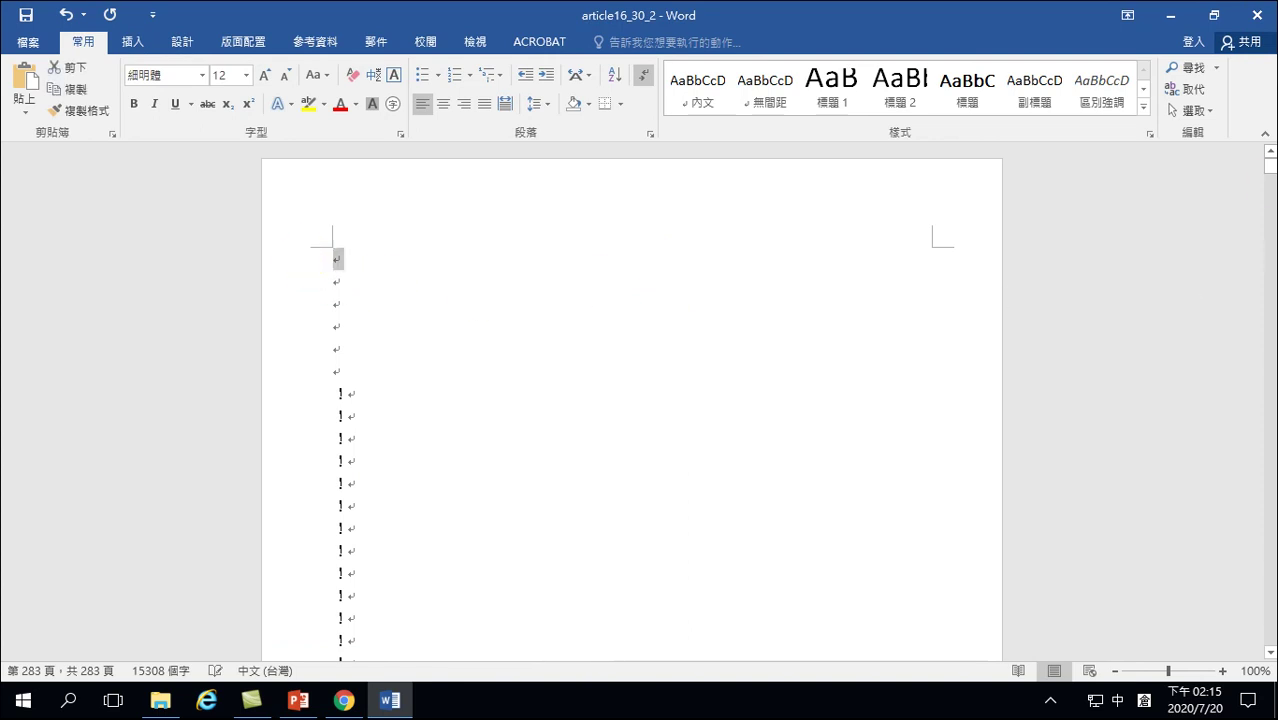
pyautogui.moveTo(1268, 172)
pyautogui.mouseDown()
pyautogui.moveTo(1270, 285)
pyautogui.moveTo(1270, 231)
pyautogui.mouseUp()
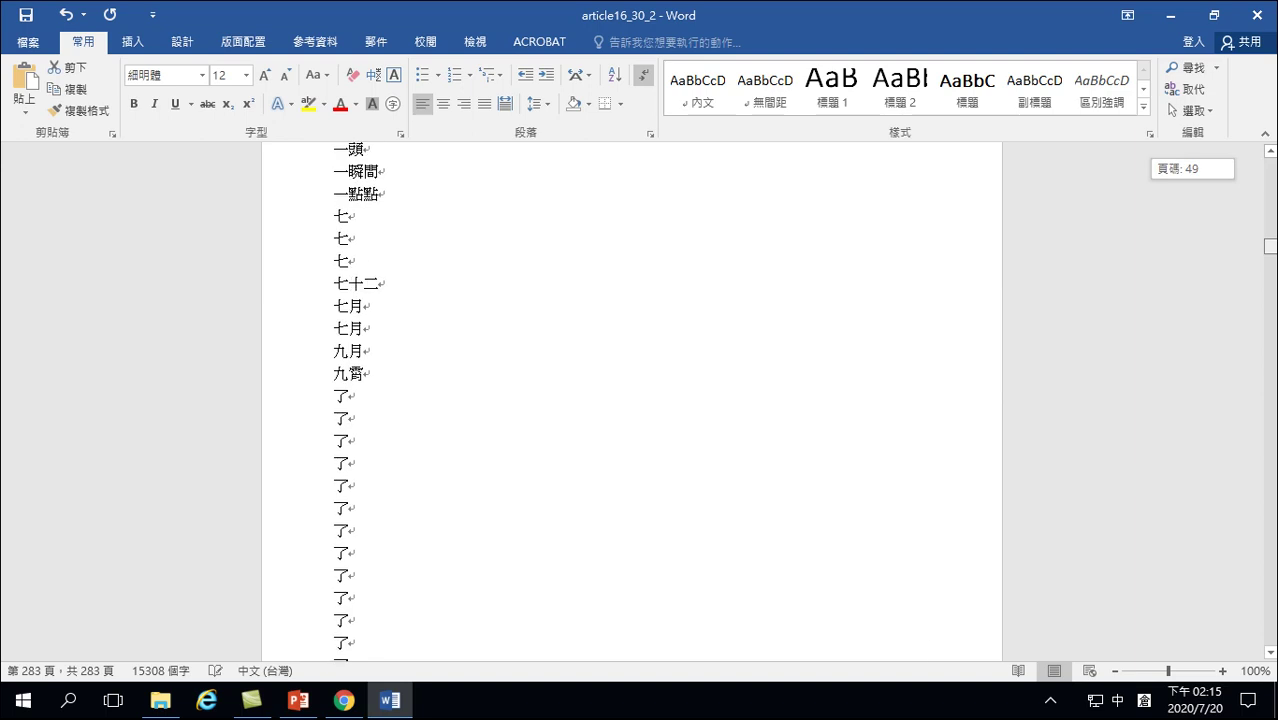
pyautogui.moveTo(1270, 231)
pyautogui.mouseDown()
pyautogui.moveTo(1266, 255)
pyautogui.moveTo(1268, 235)
pyautogui.mouseUp()
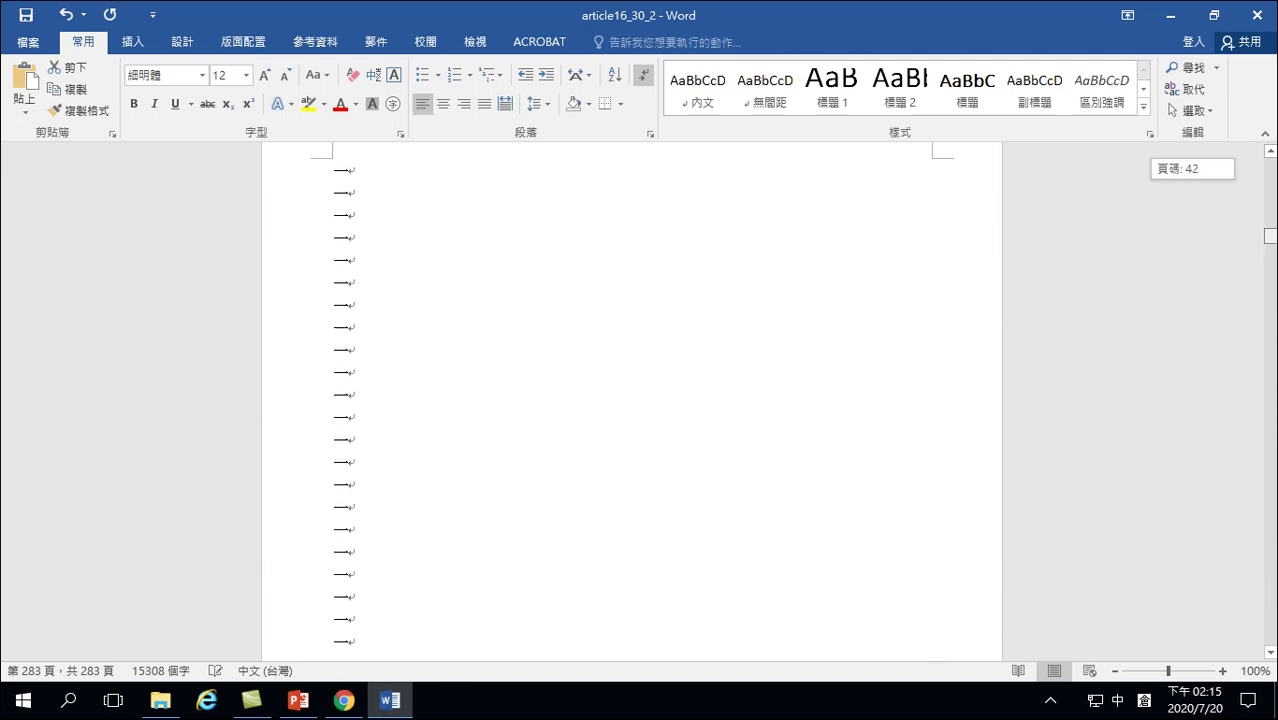
pyautogui.moveTo(334, 340); pyautogui.dragTo(371, 500)
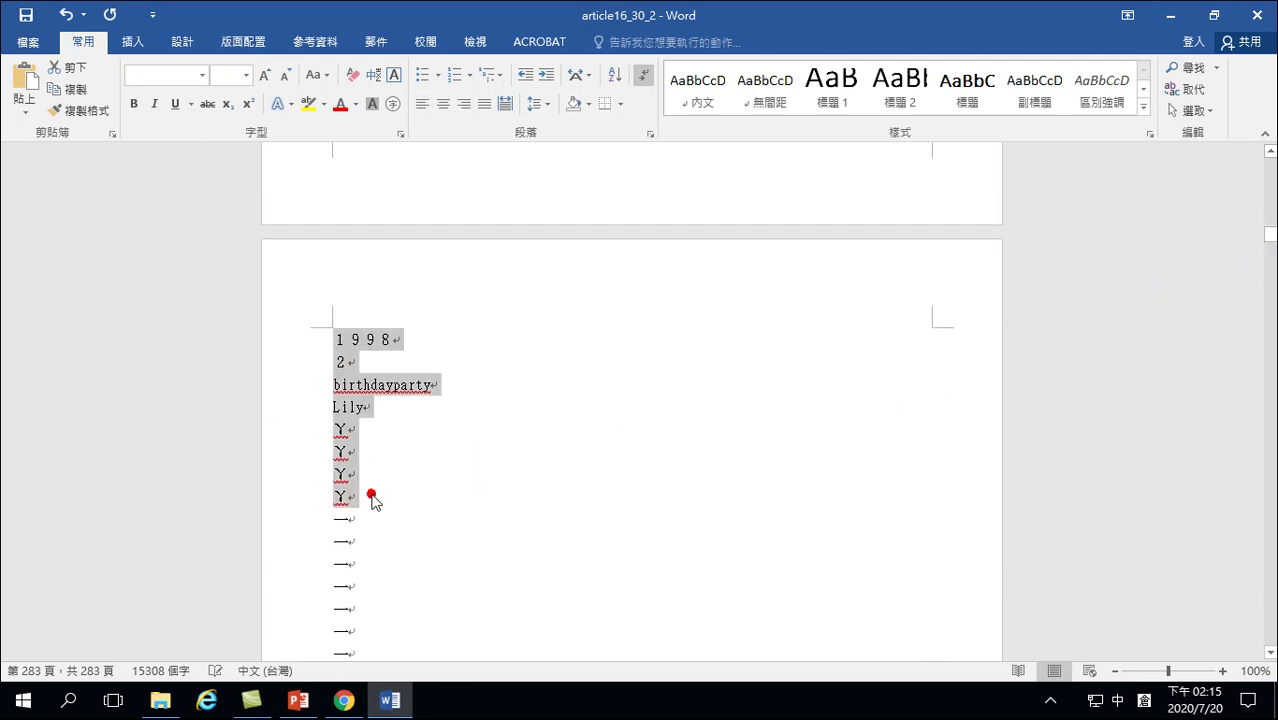
pyautogui.press('Delete')
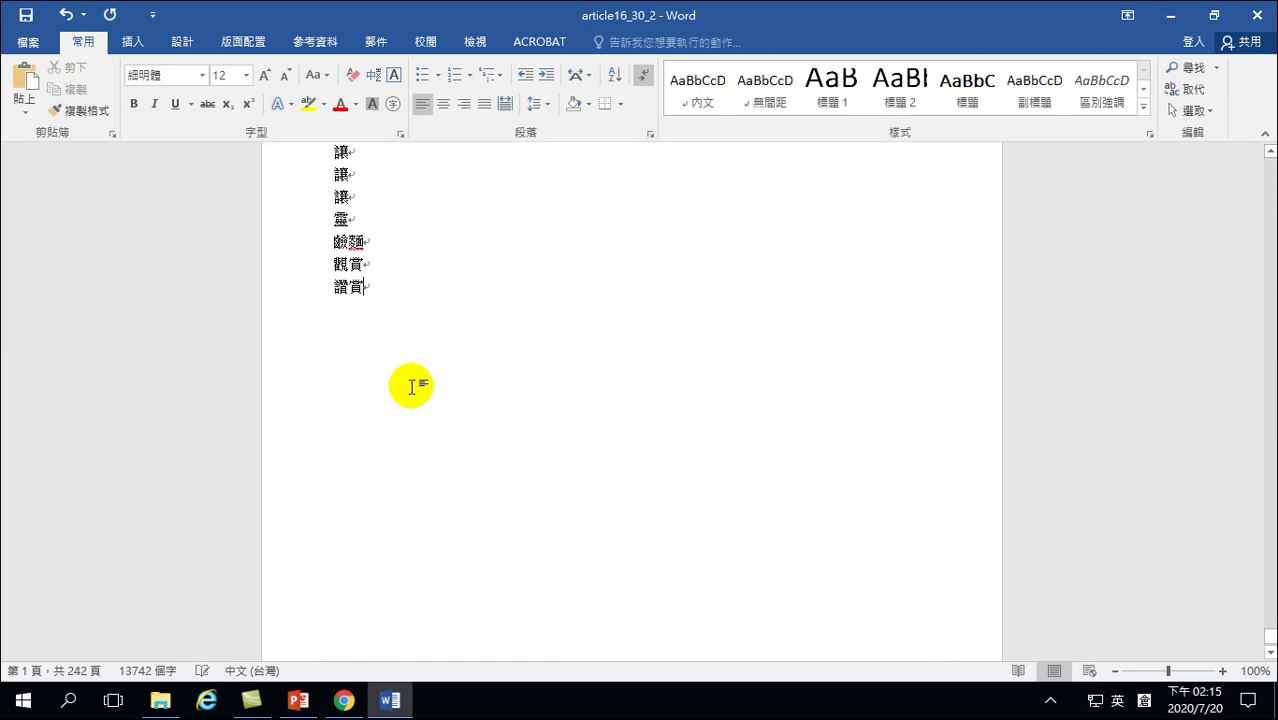
pyautogui.press('Return')
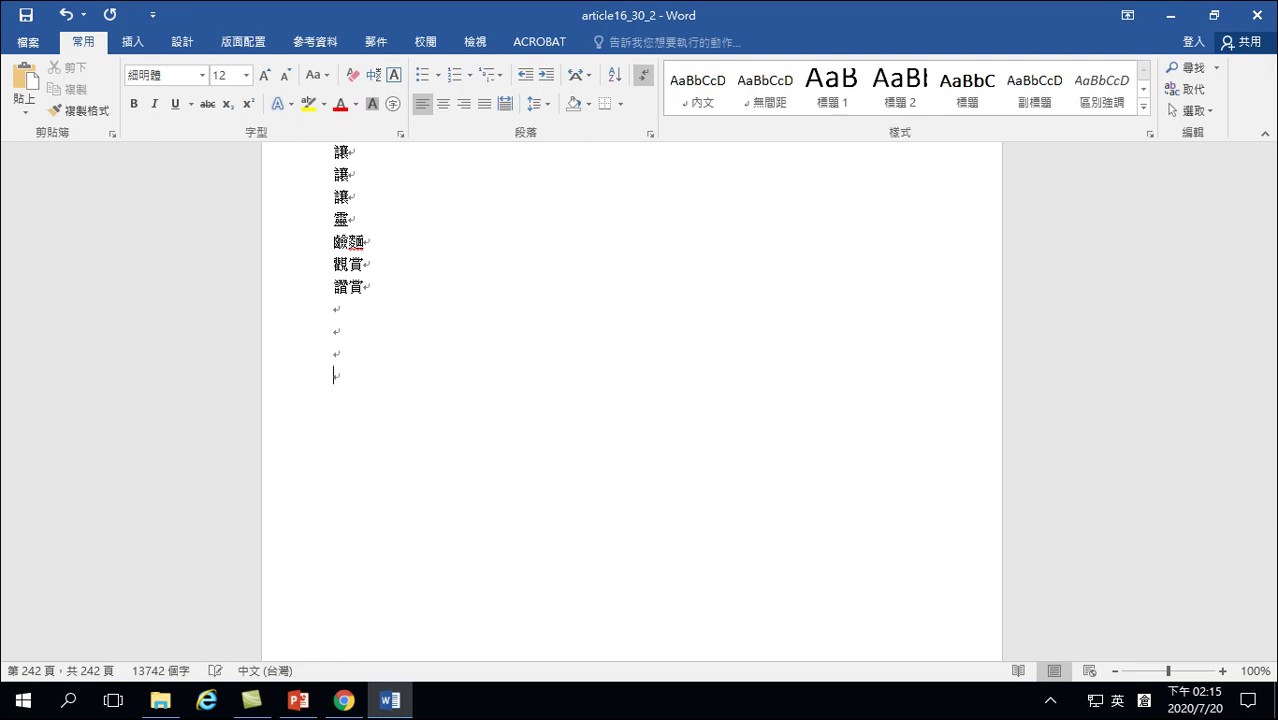
pyautogui.hotkey('ctrl', 'v')
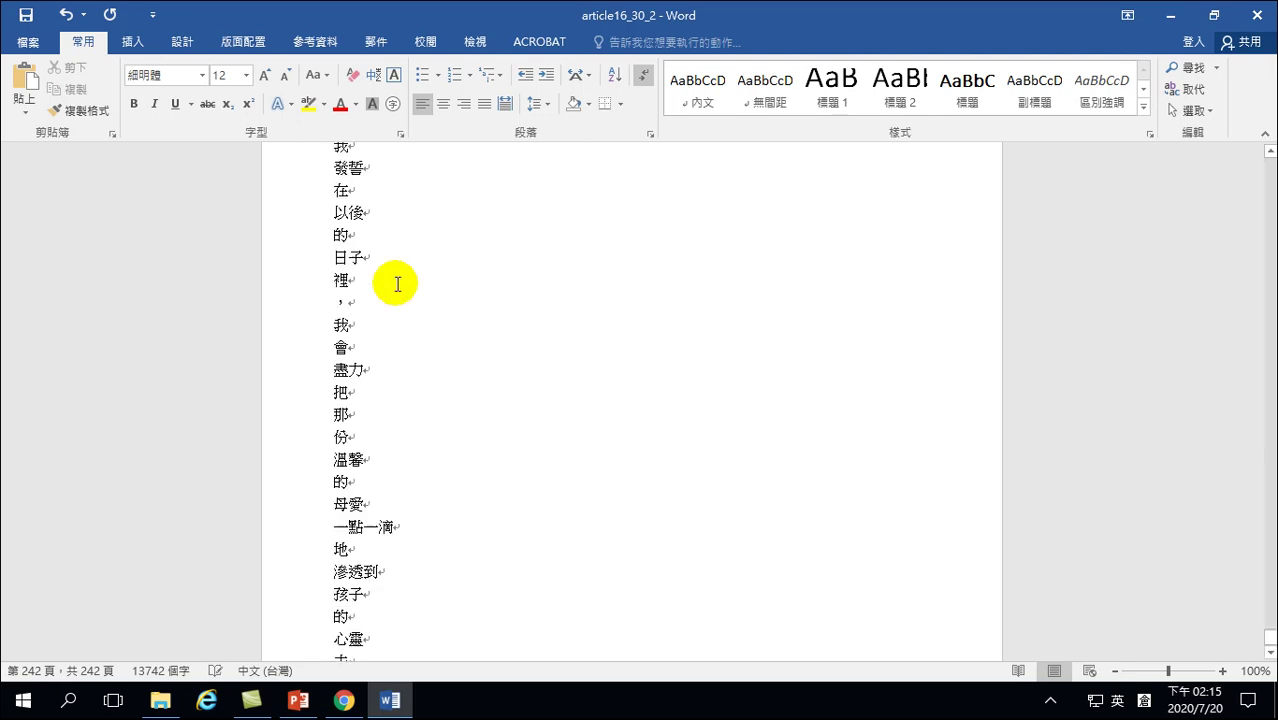
# - Try sorting the combined list, dismiss the document-too-large warning, and undo the paste
pyautogui.click(335, 244)
pyautogui.click(615, 78)
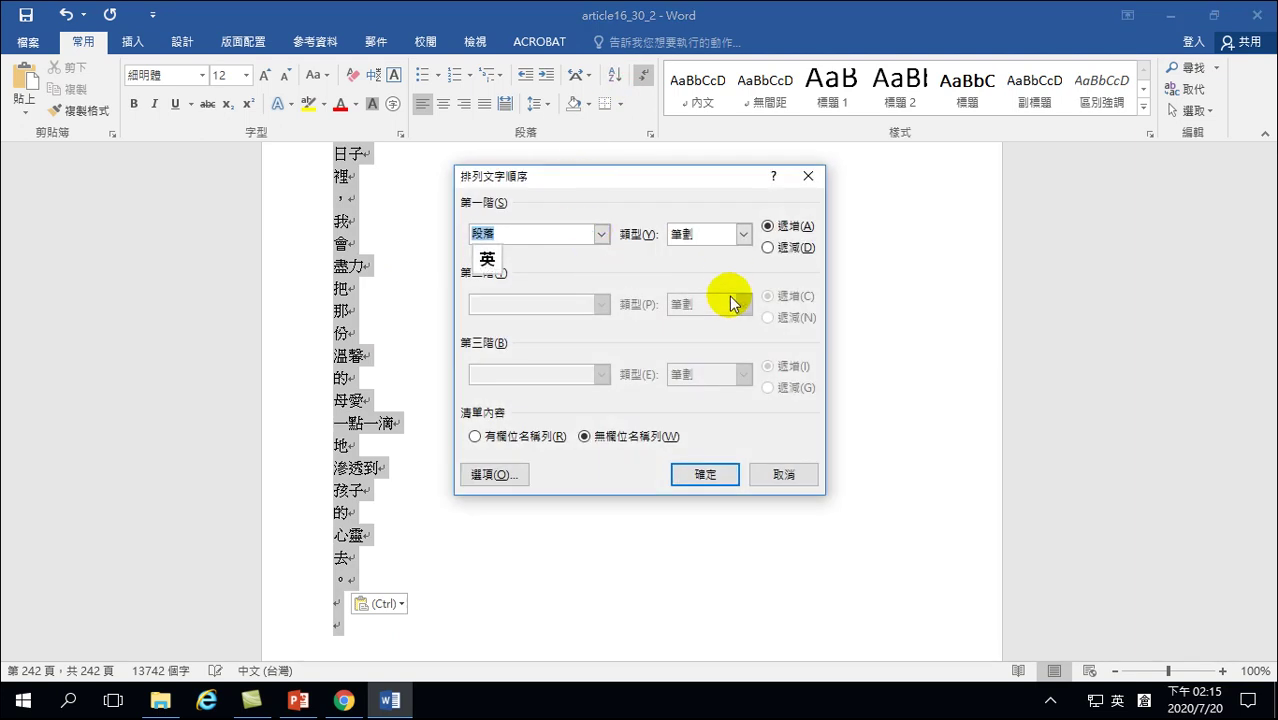
pyautogui.click(693, 477)
pyautogui.click(643, 392)
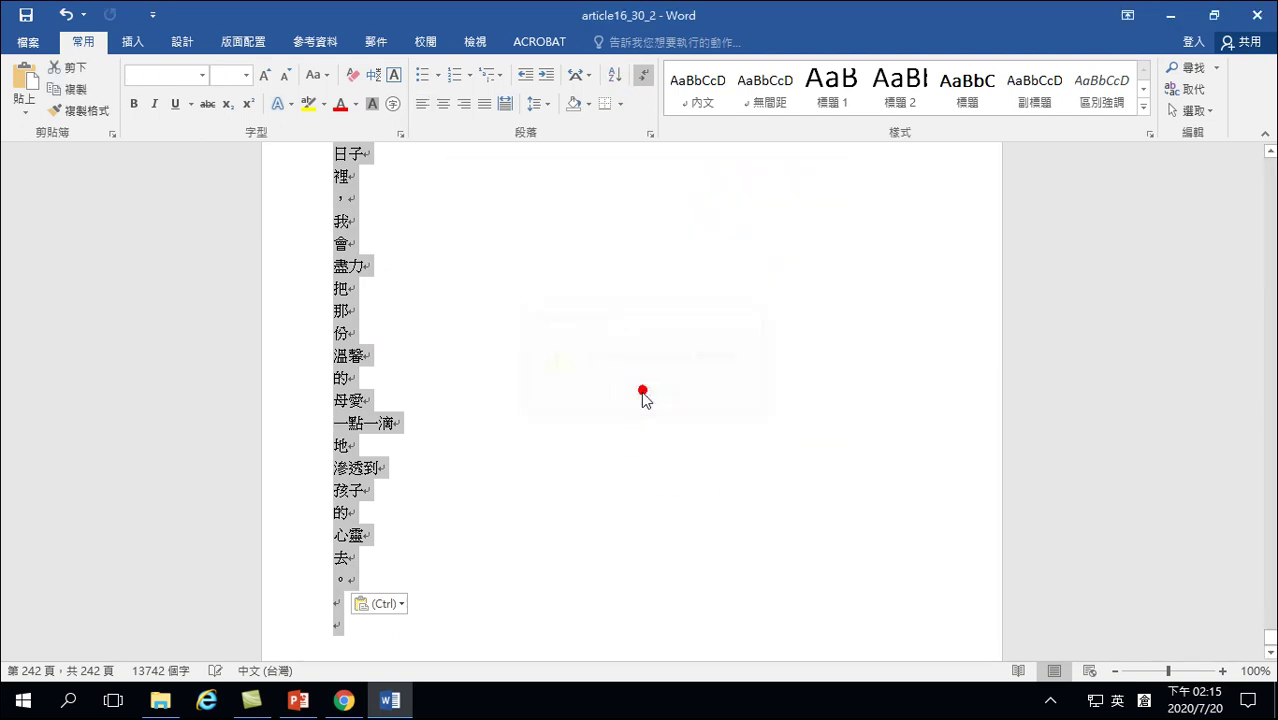
pyautogui.click(477, 428)
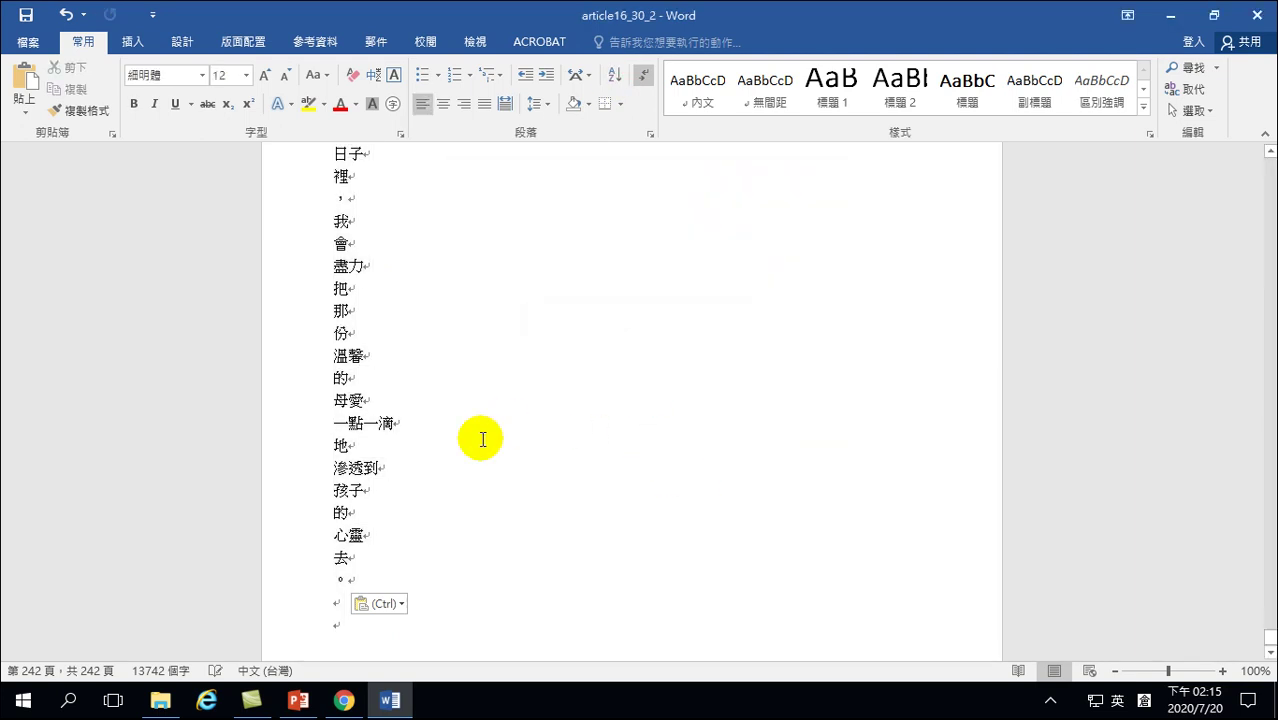
pyautogui.hotkey('ctrl', 'z')
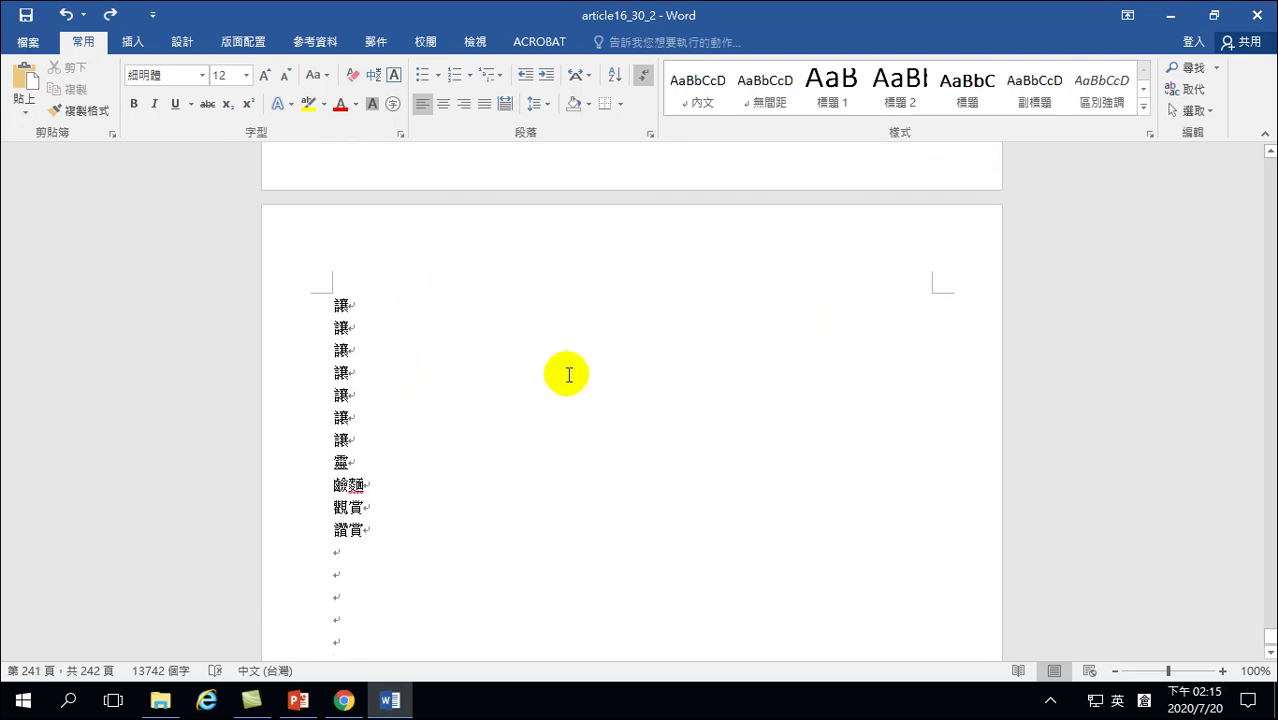
# - Paste the second half into a new document, 文件1, and sort its lines
pyautogui.hotkey('ctrl', 'n')
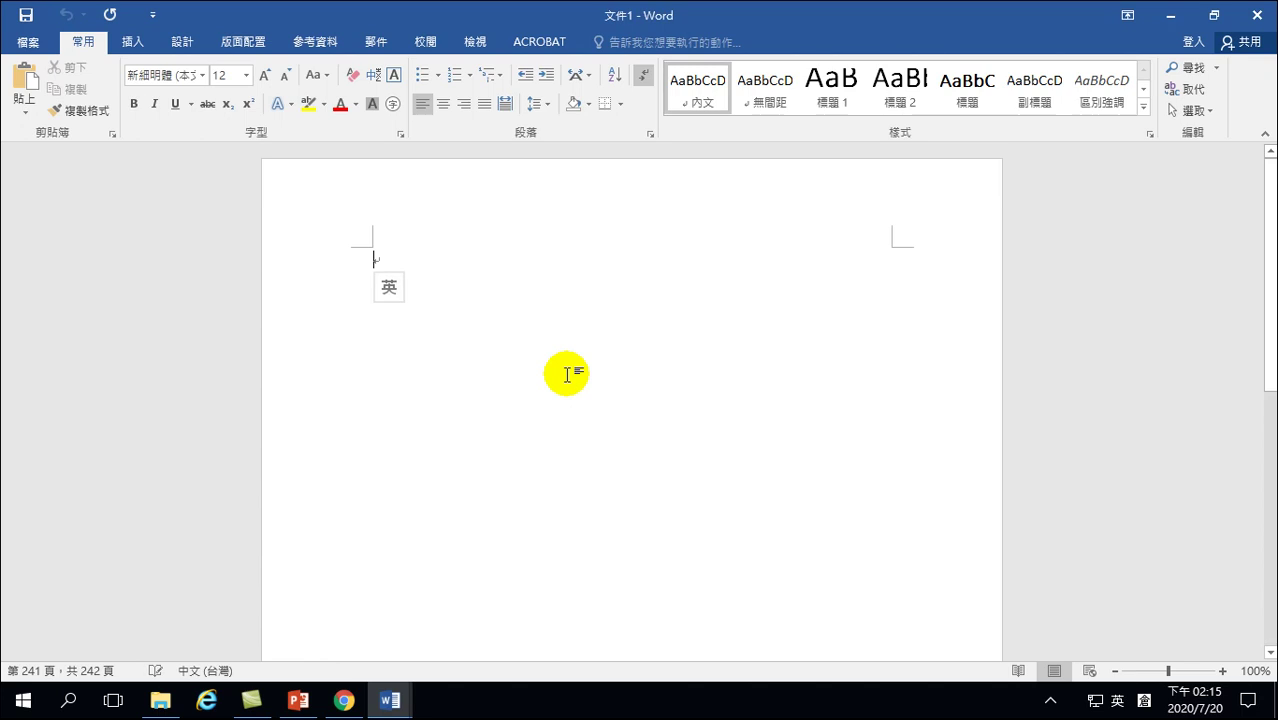
pyautogui.hotkey('ctrl', 'v')
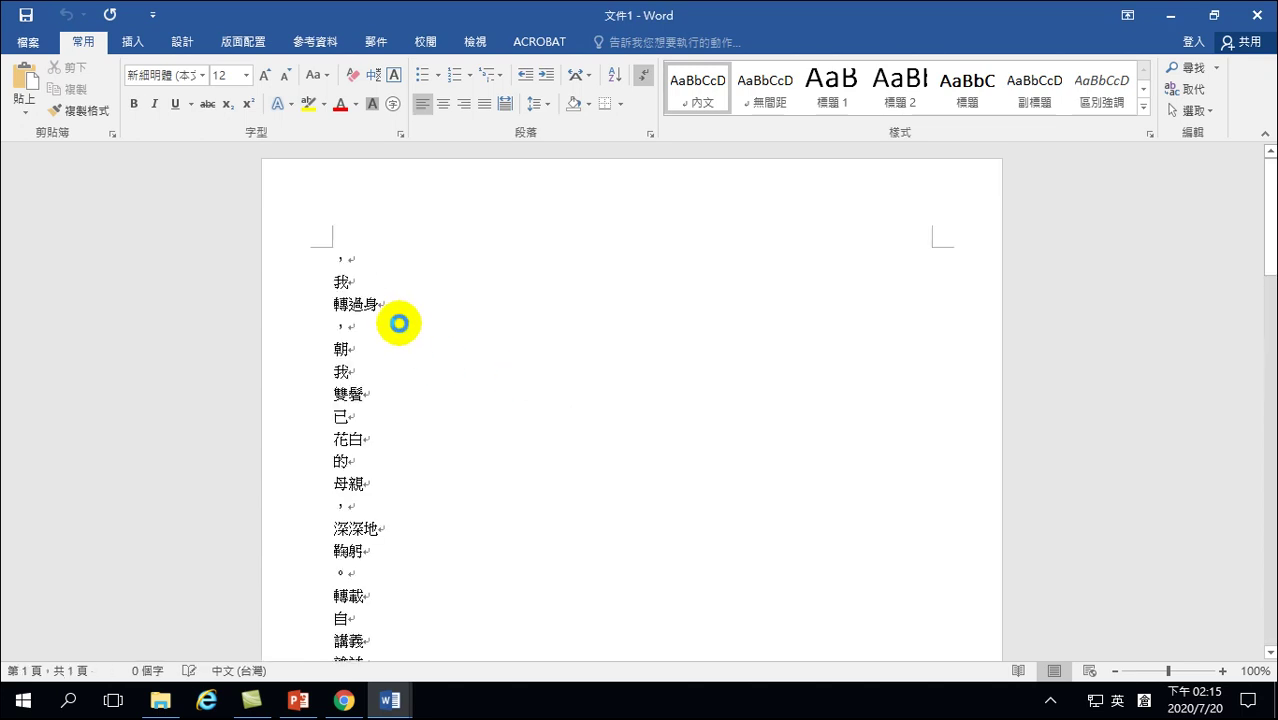
pyautogui.hotkey('ctrl', 'Home')
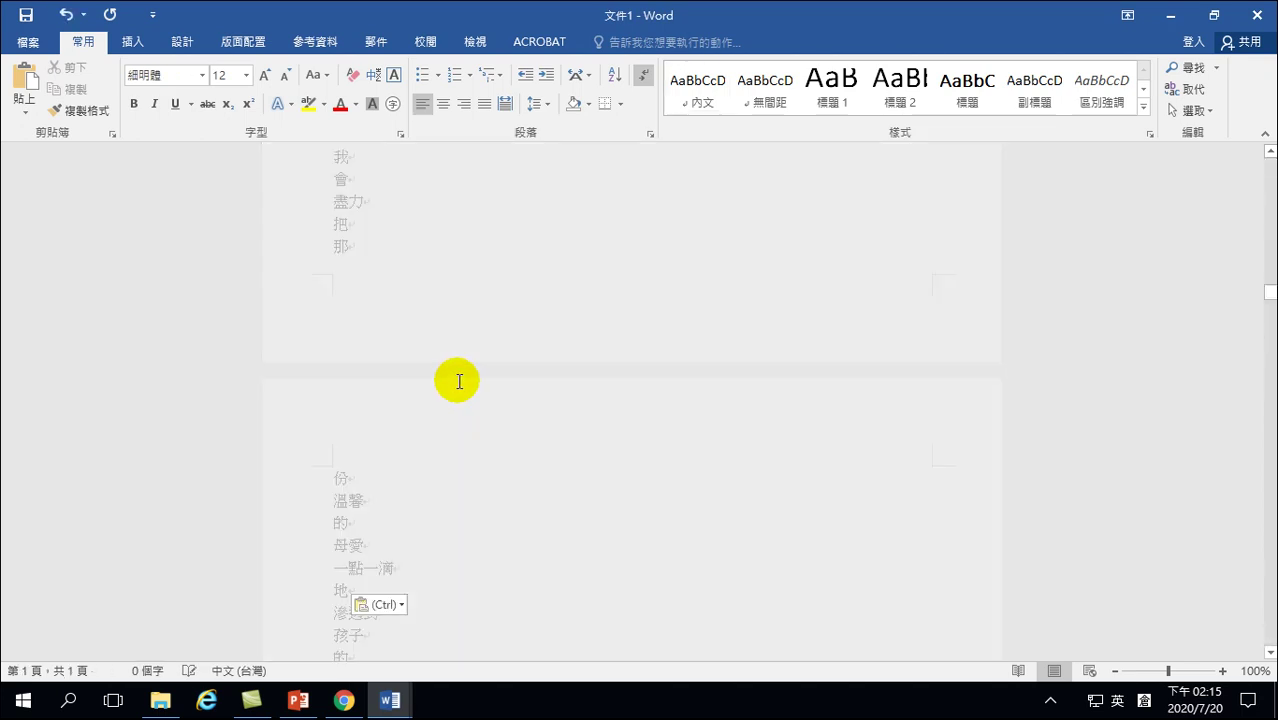
pyautogui.click(614, 75)
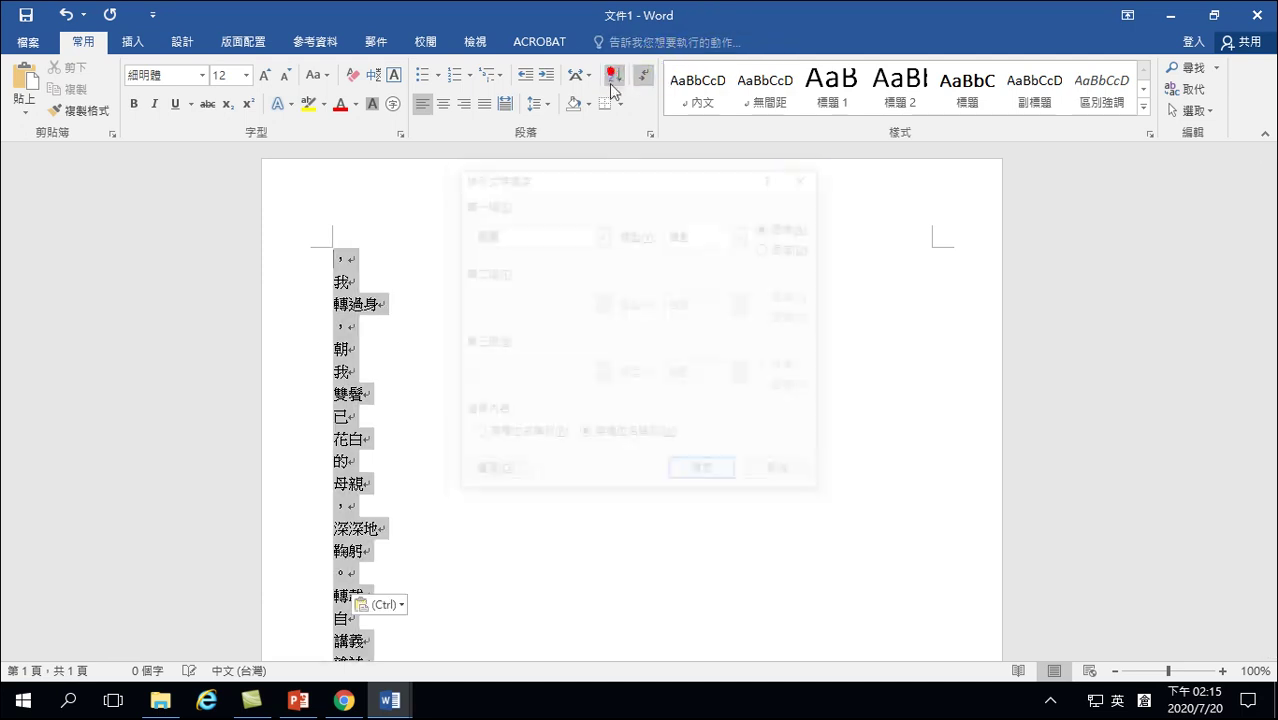
pyautogui.click(713, 477)
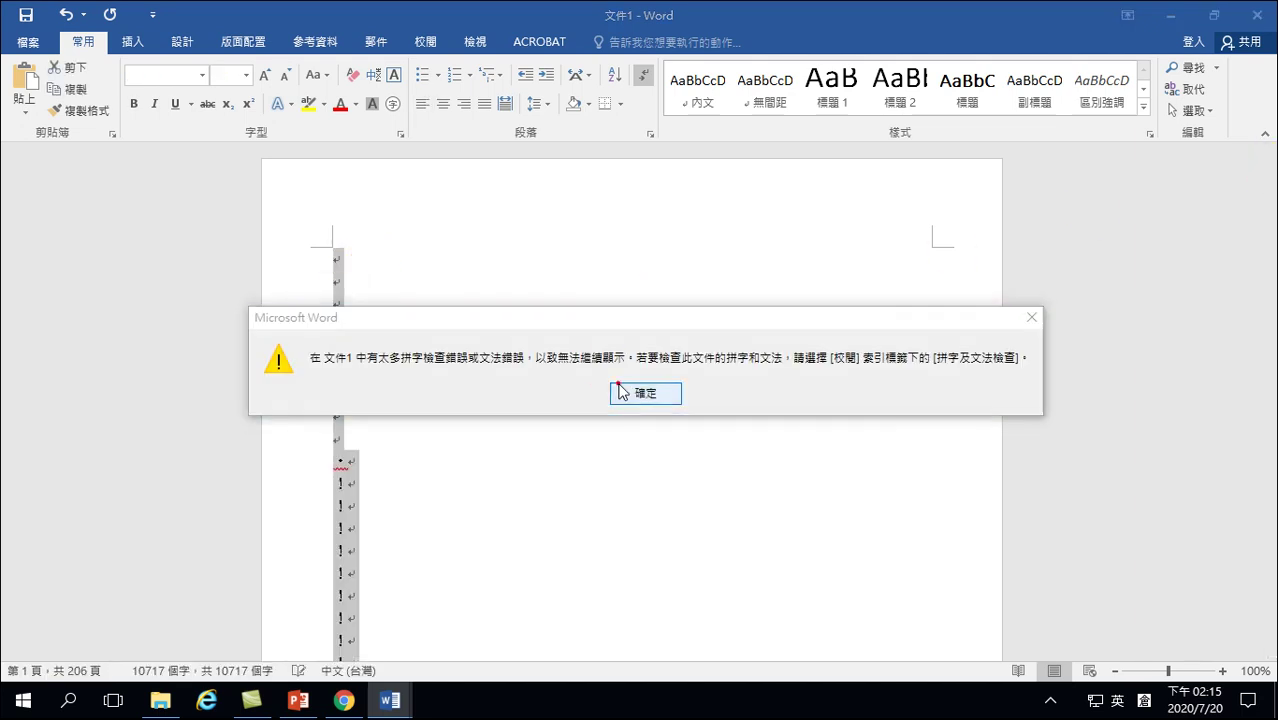
pyautogui.click(615, 391)
# - Delete 文件1's leading lines through 0 and select the whole remaining word list
pyautogui.click(364, 260)
pyautogui.moveTo(1270, 190)
pyautogui.mouseDown()
pyautogui.moveTo(1270, 268)
pyautogui.moveTo(1270, 248)
pyautogui.mouseUp()
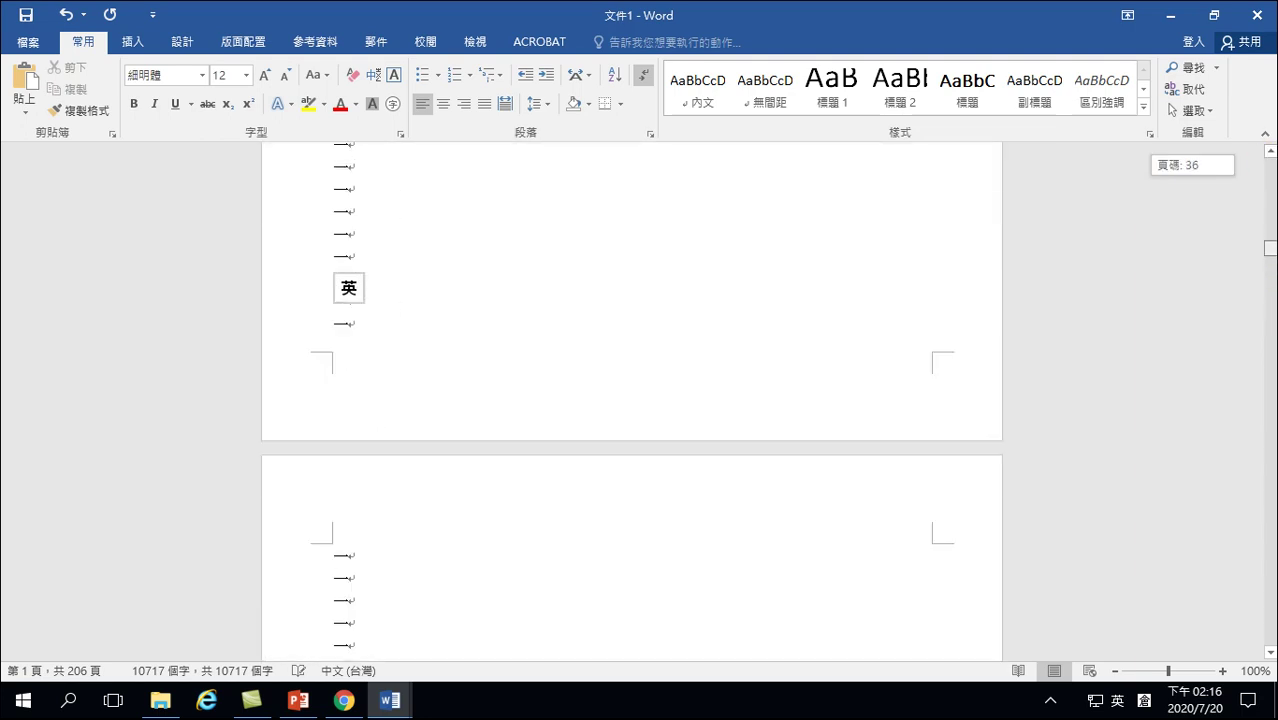
pyautogui.scroll(-3, 584, 319)
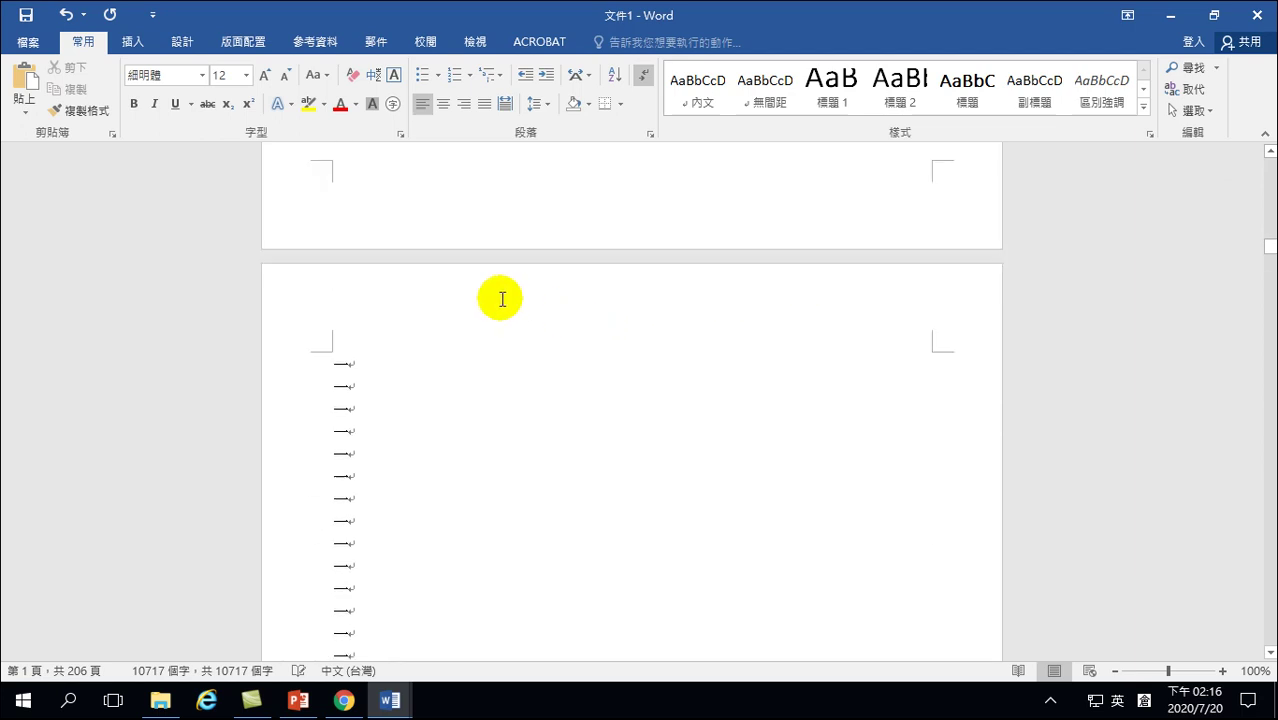
pyautogui.scroll(-4, 470, 372)
pyautogui.keyDown('shift'); pyautogui.click(393, 278); pyautogui.keyUp('shift')
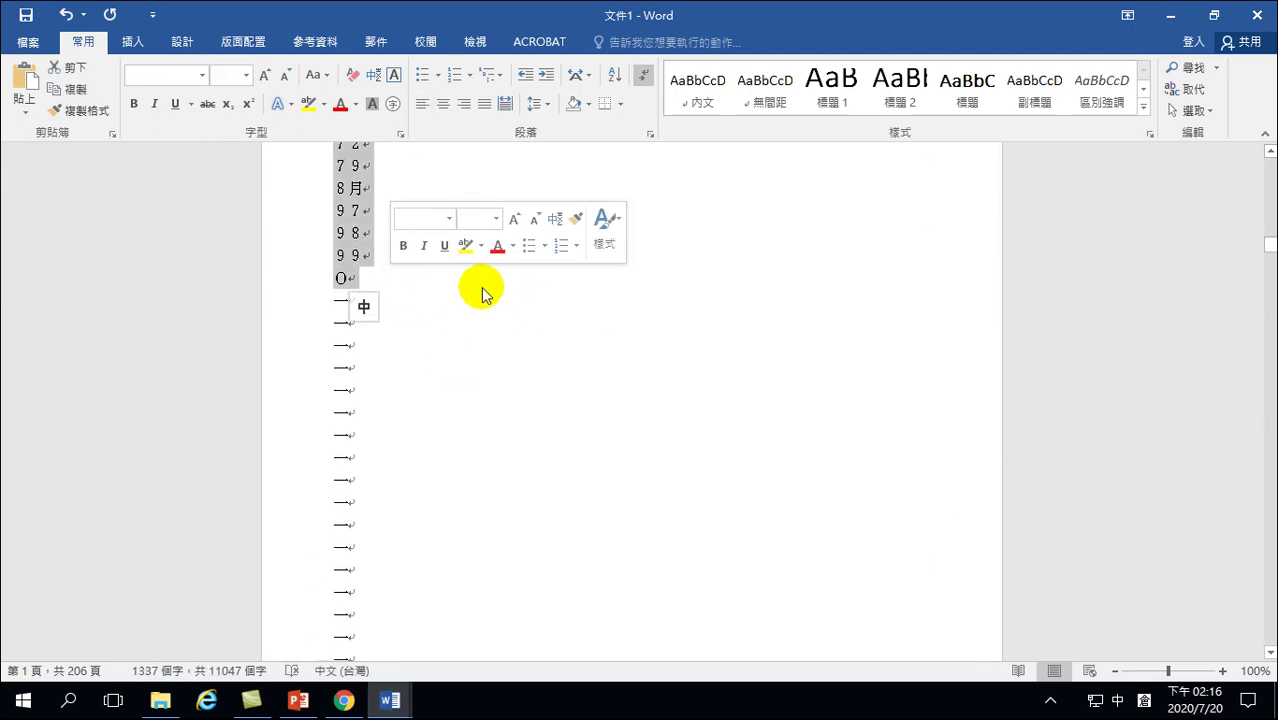
pyautogui.press('Delete')
pyautogui.scroll(2, 380, 226)
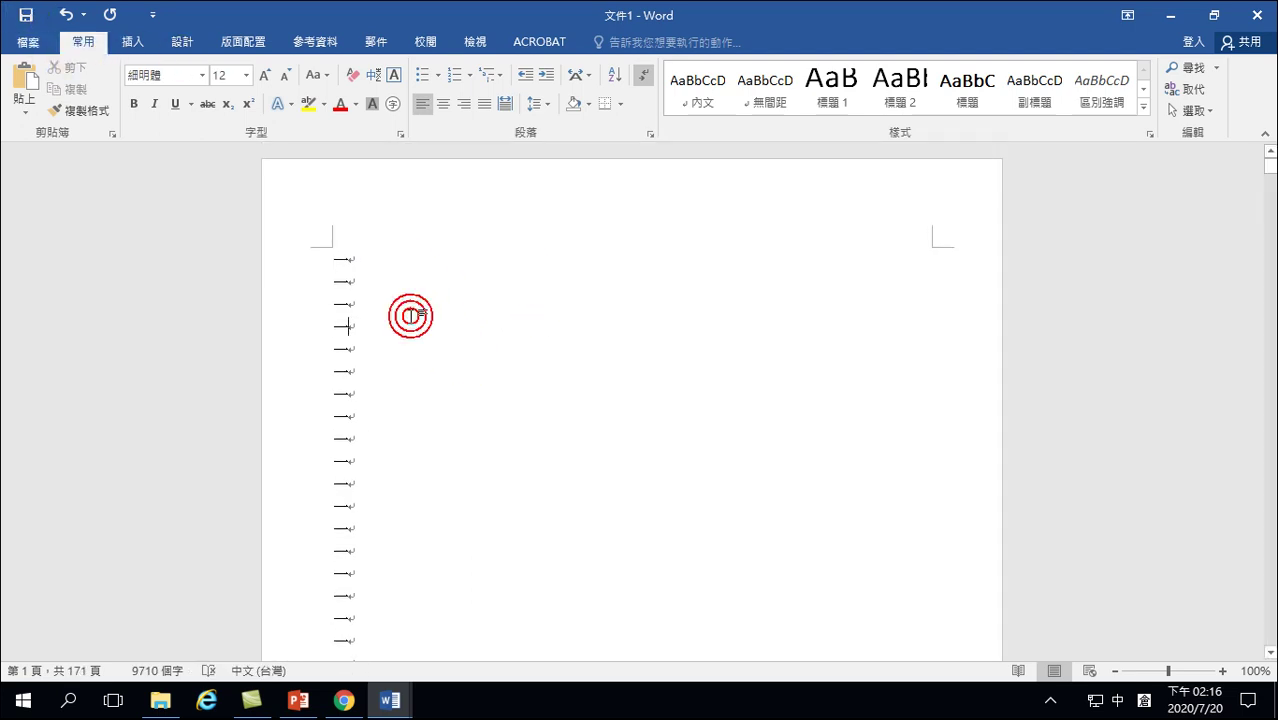
pyautogui.hotkey('ctrl', 'a')
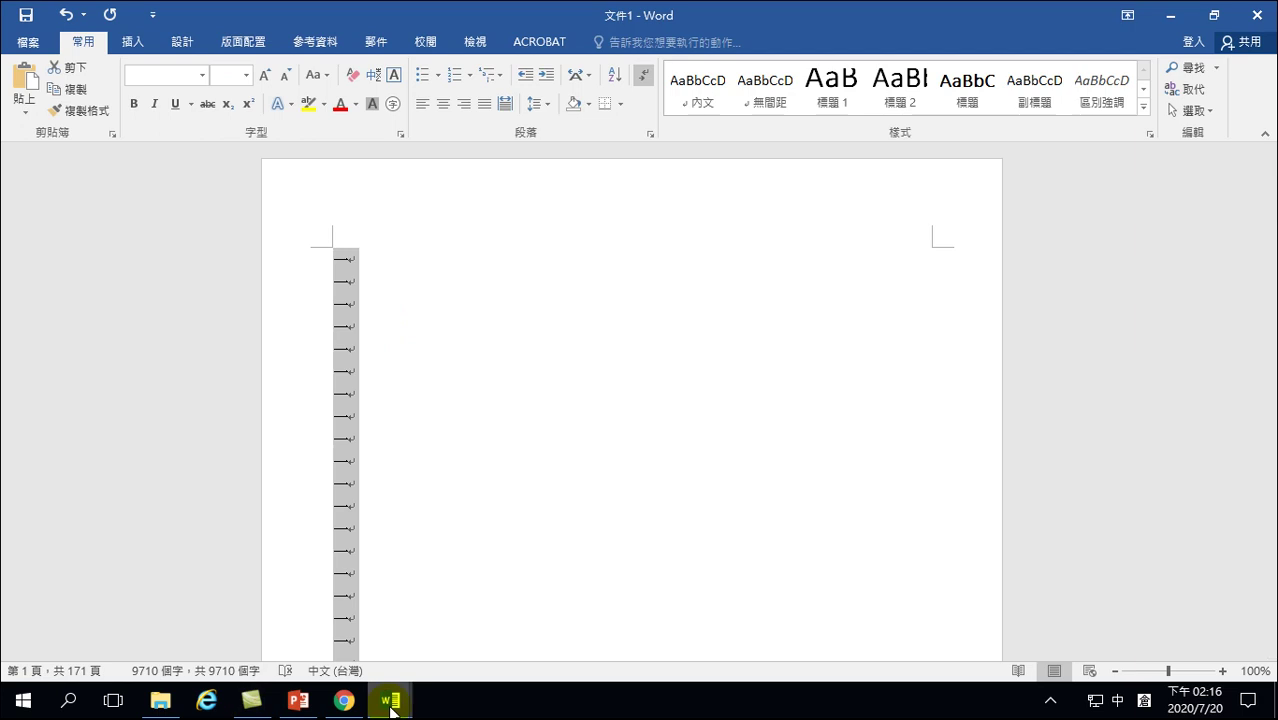
pyautogui.moveTo(390, 700)
pyautogui.click(301, 612)
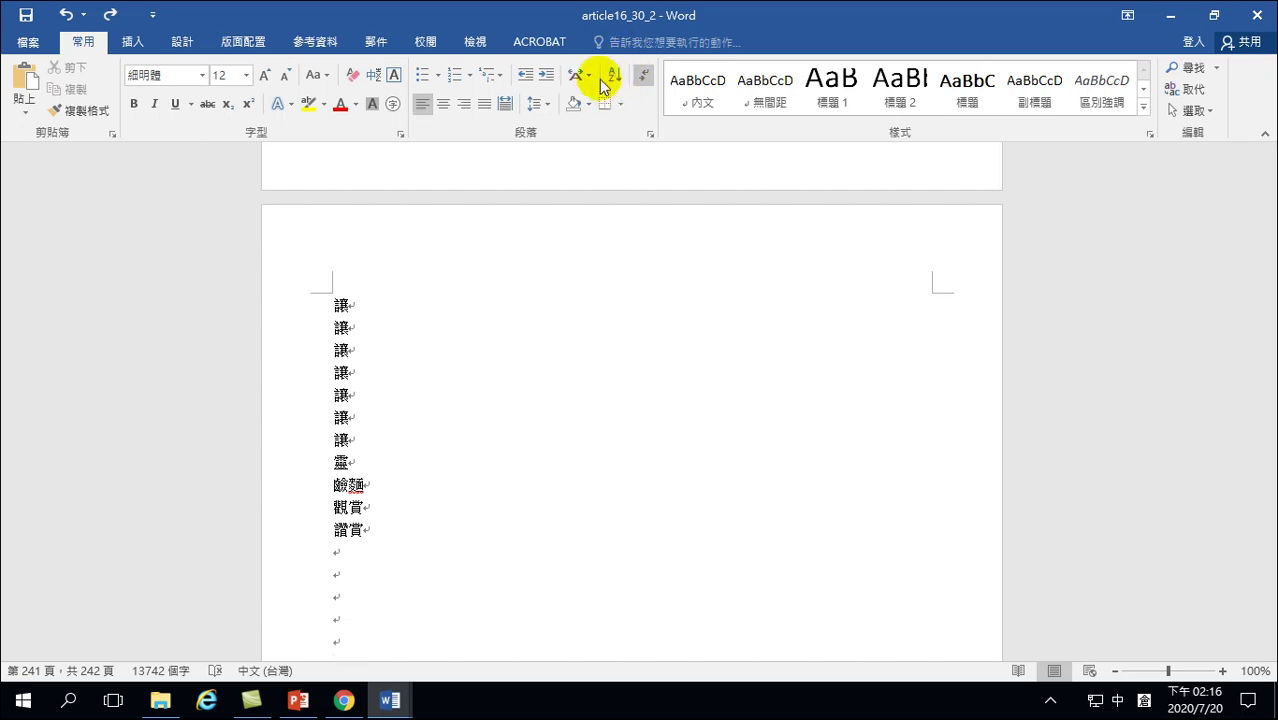
# - Paste the 文件1 words after article16_30_2's list and sort all paragraphs together
pyautogui.click(349, 575)
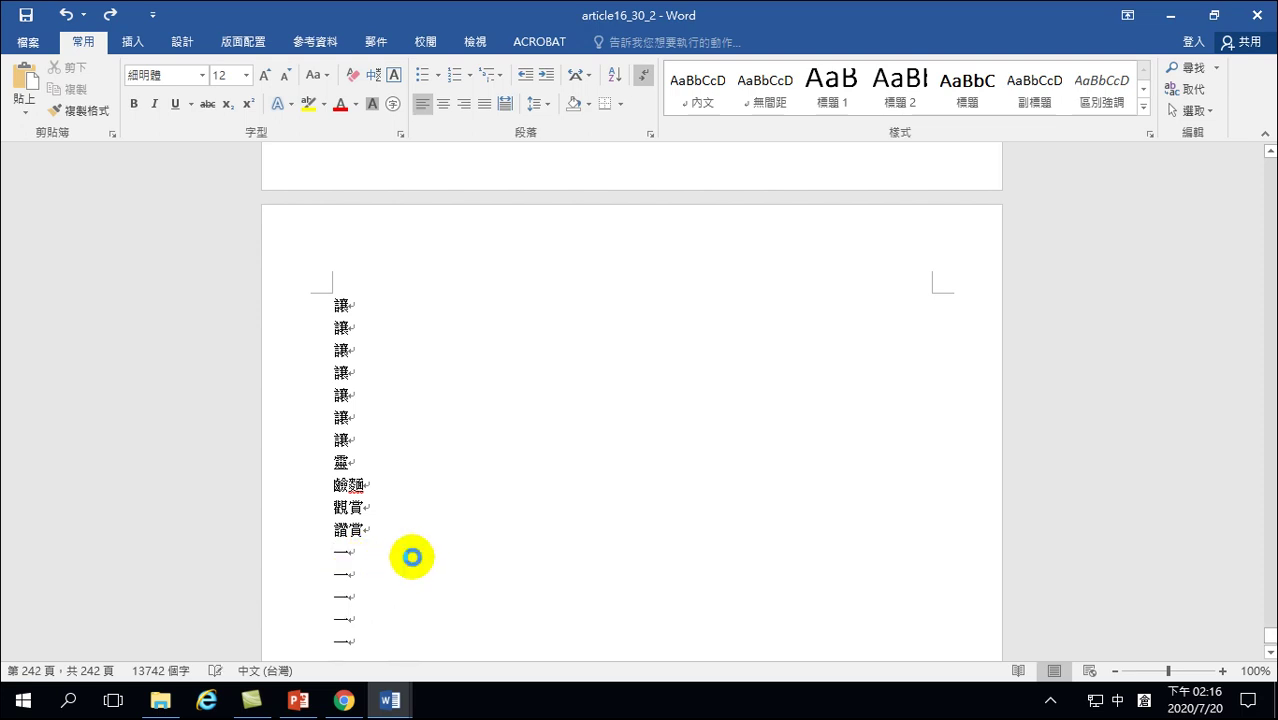
pyautogui.hotkey('ctrl', 'v')
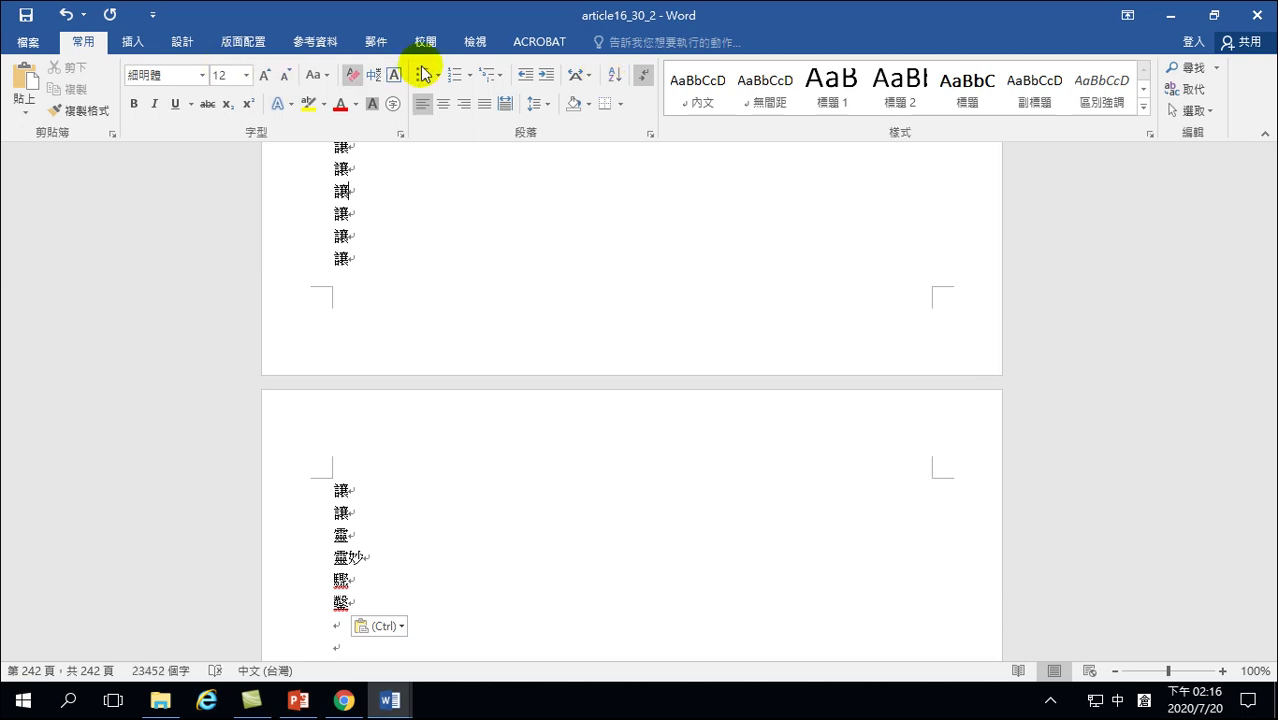
pyautogui.click(612, 78)
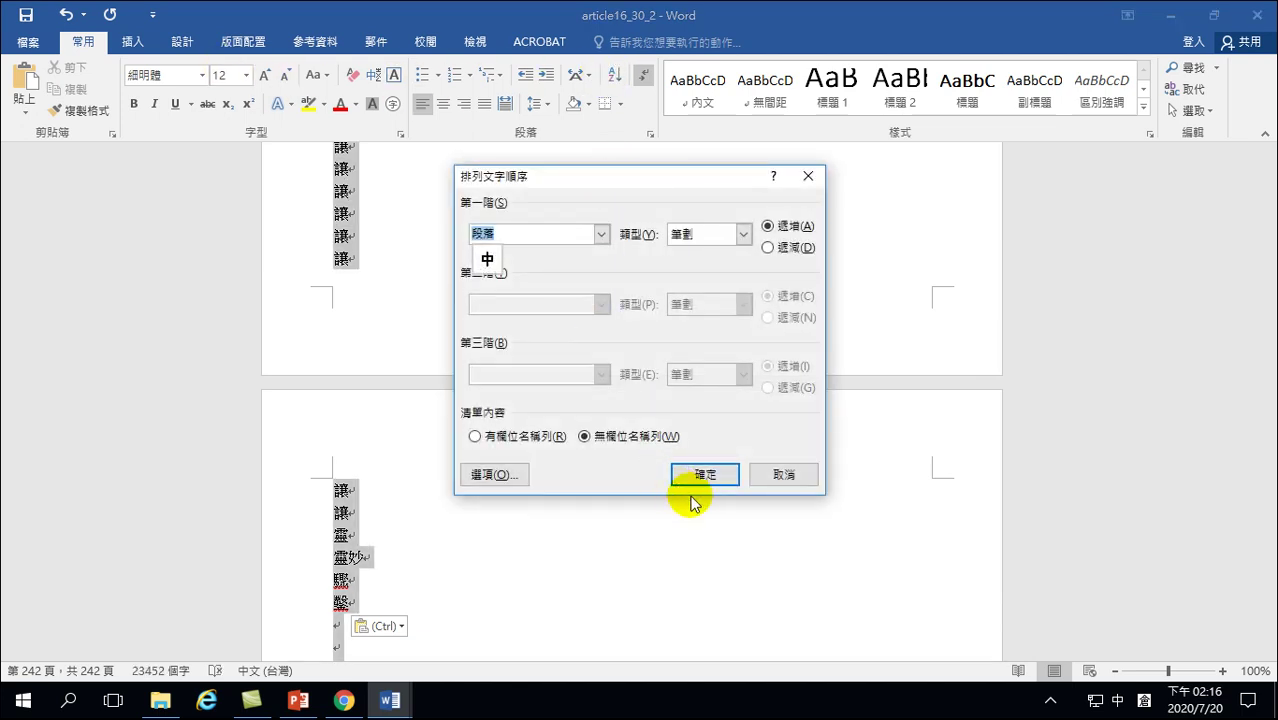
pyautogui.click(703, 477)
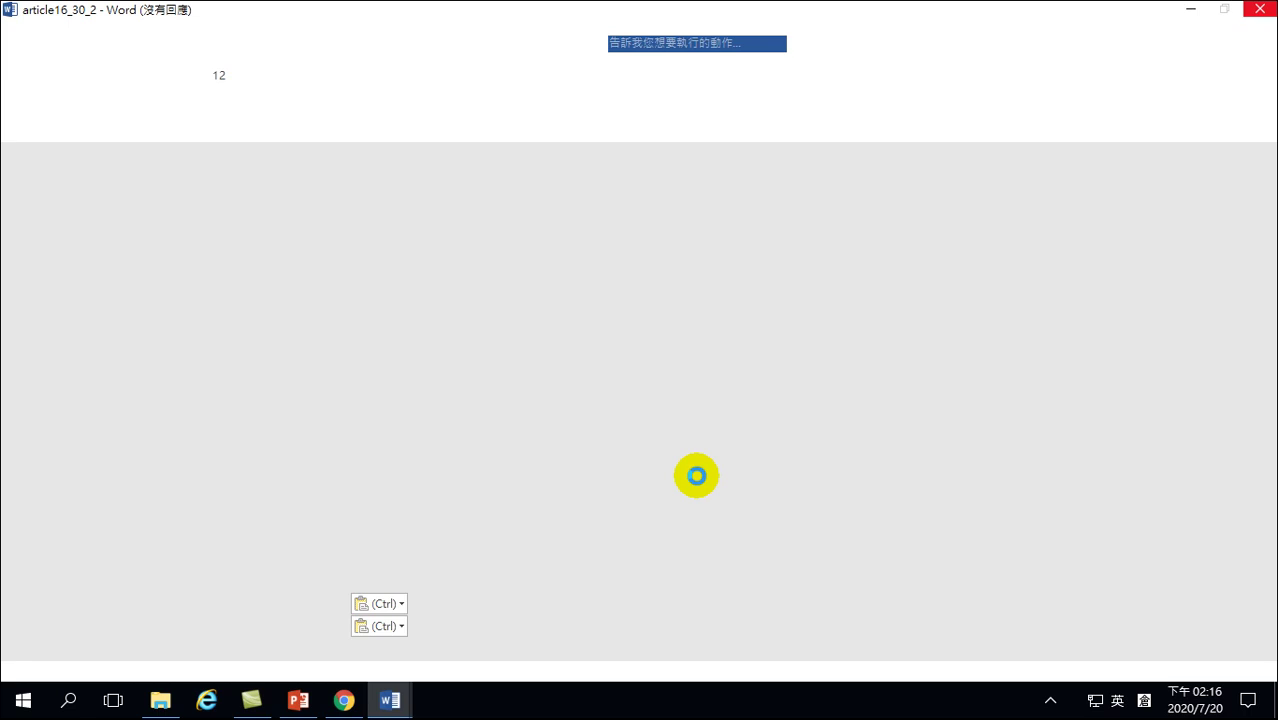
pyautogui.hotkey('ctrl', 'a')
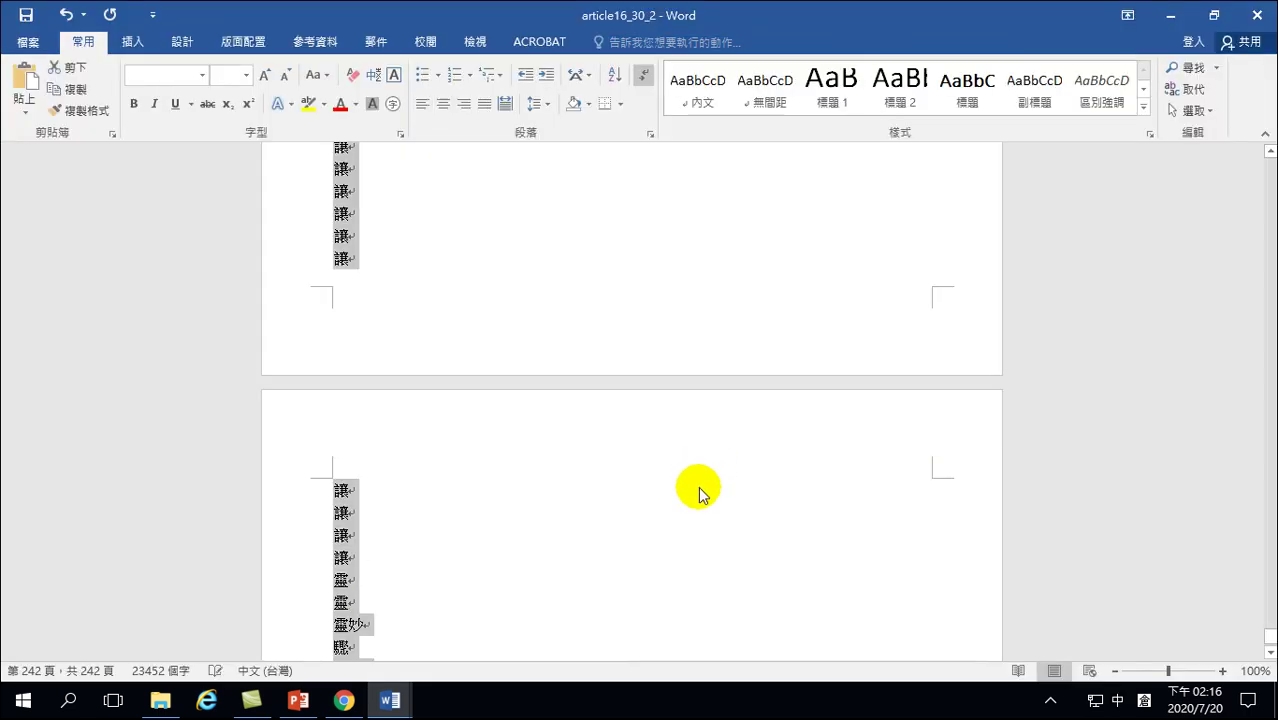
pyautogui.click(662, 449)
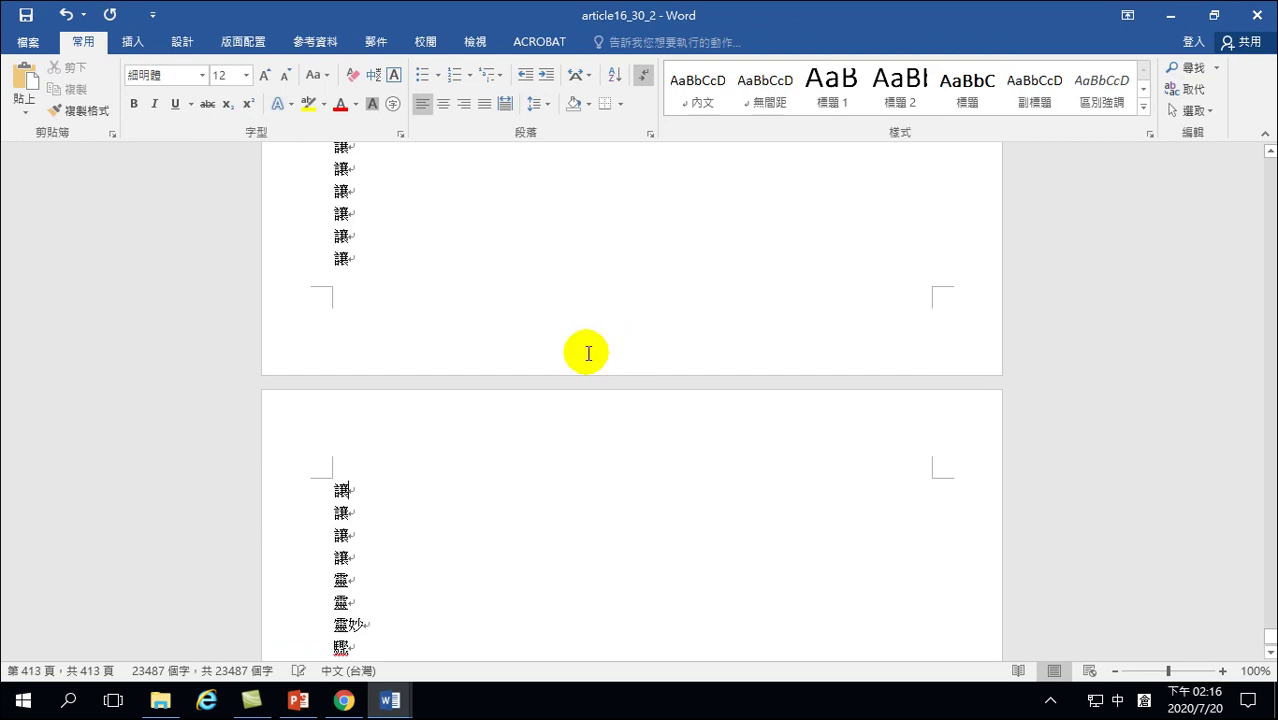
# - Save the sorted list as text file article16_30_3, accepting the default encoding
pyautogui.click(28, 41)
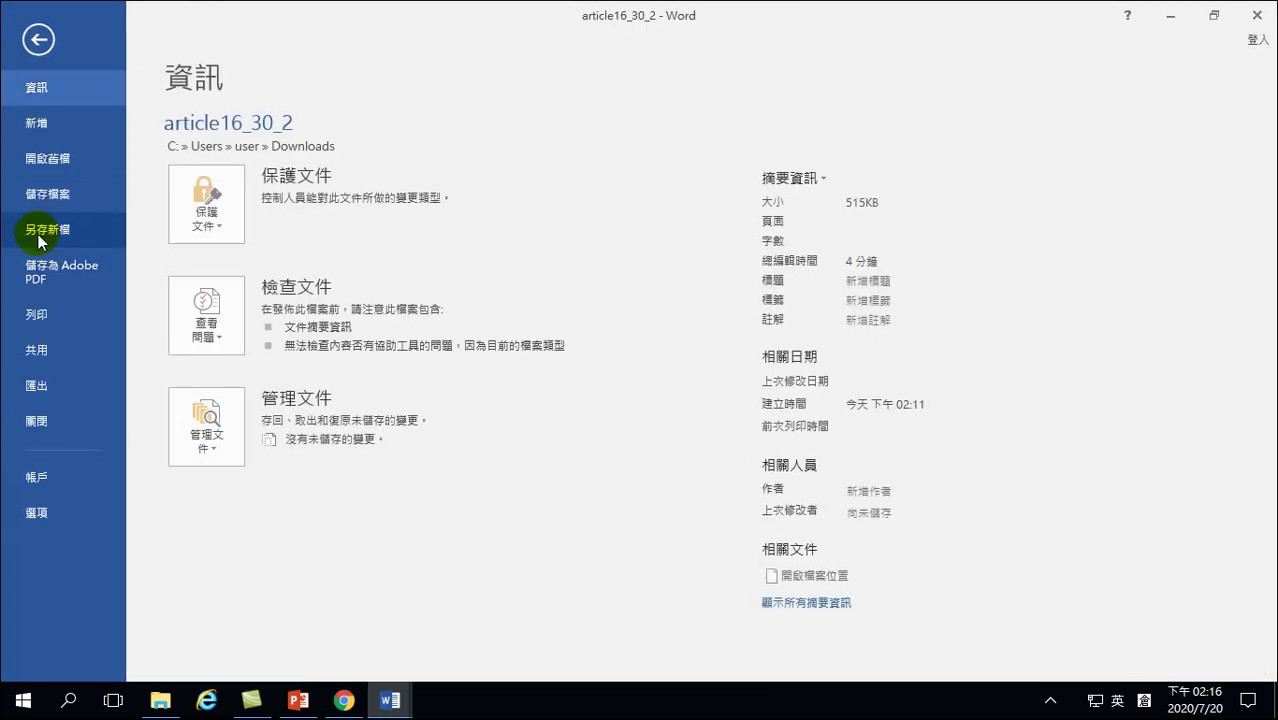
pyautogui.click(40, 231)
pyautogui.click(251, 283)
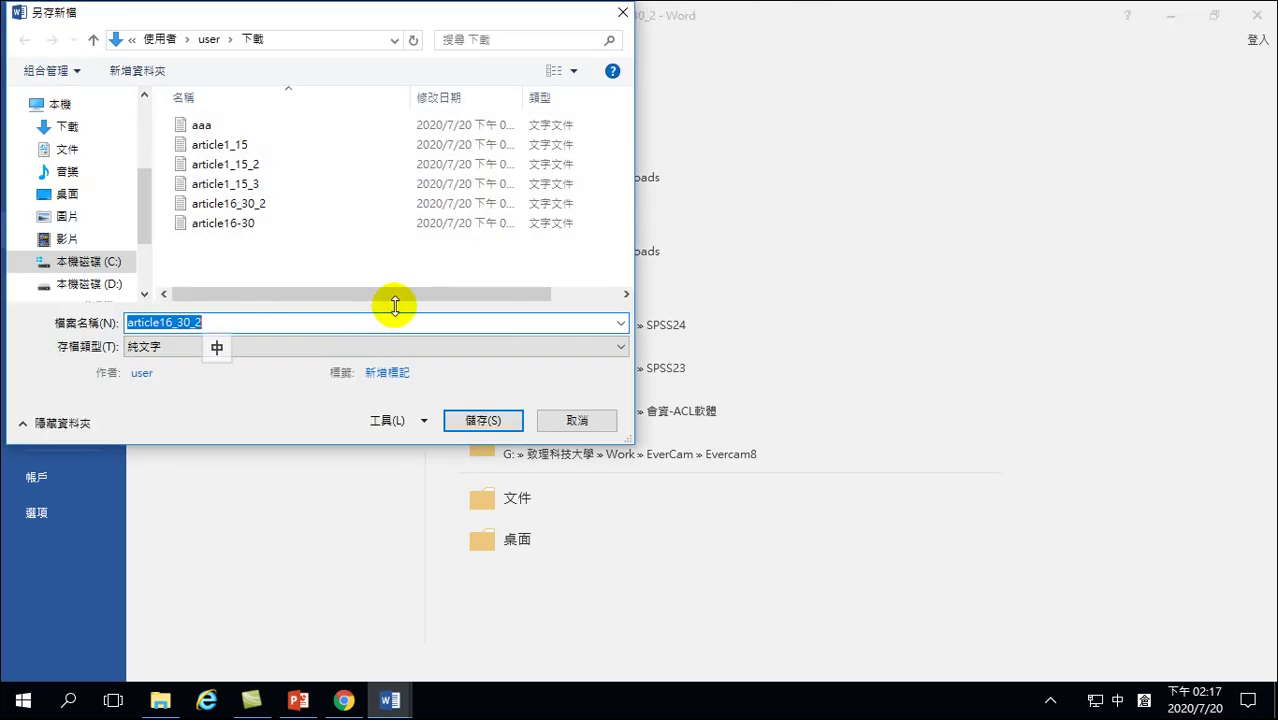
pyautogui.click(245, 322)
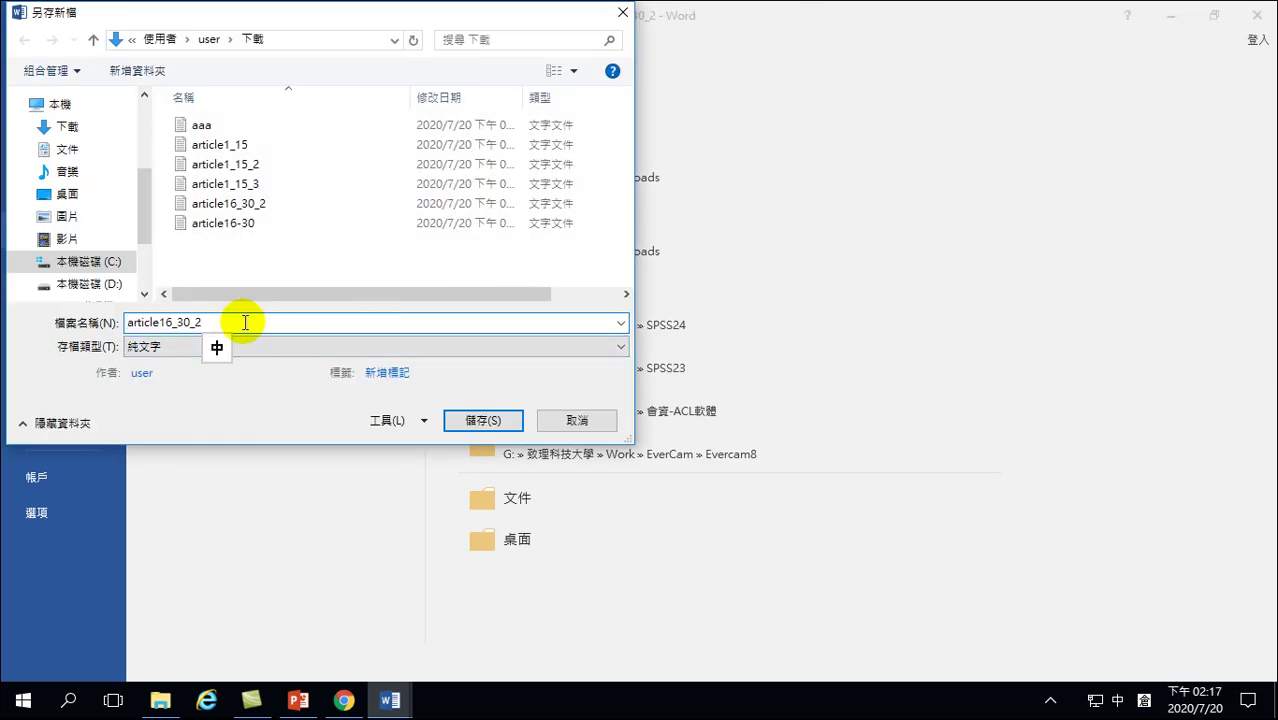
pyautogui.press('BackSpace')
pyautogui.write('3')
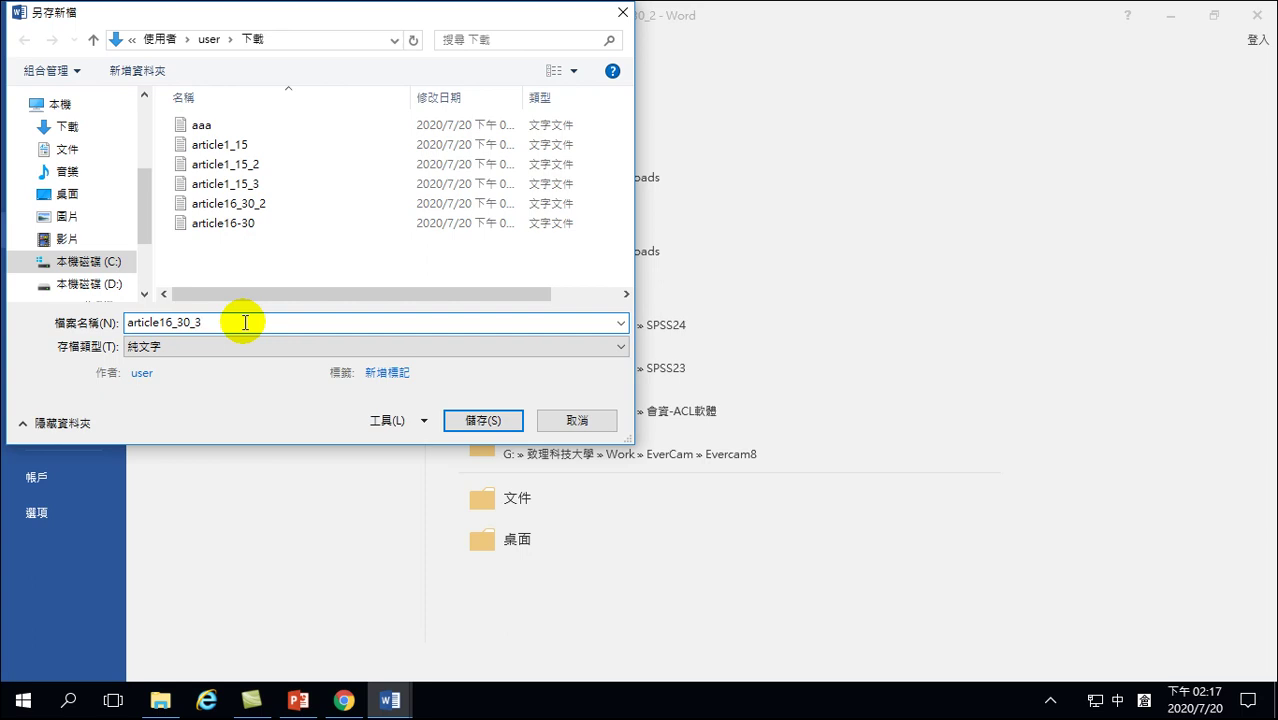
pyautogui.click(478, 425)
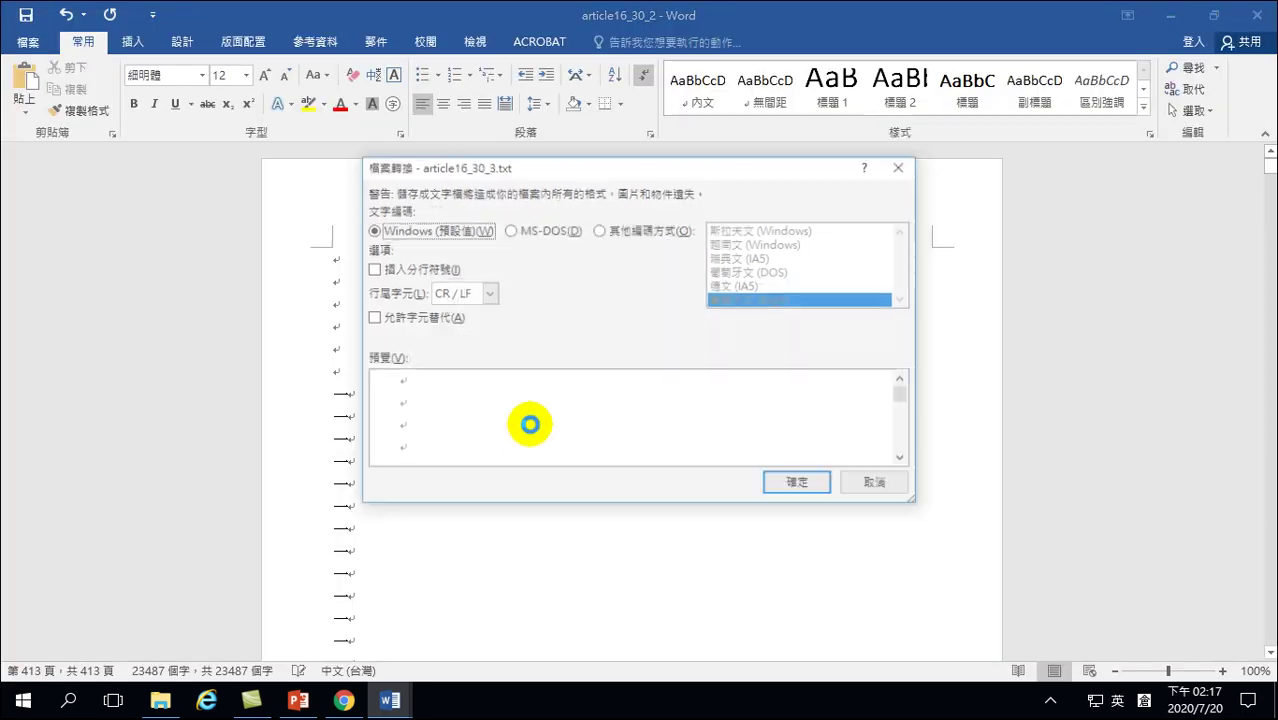
pyautogui.click(799, 483)
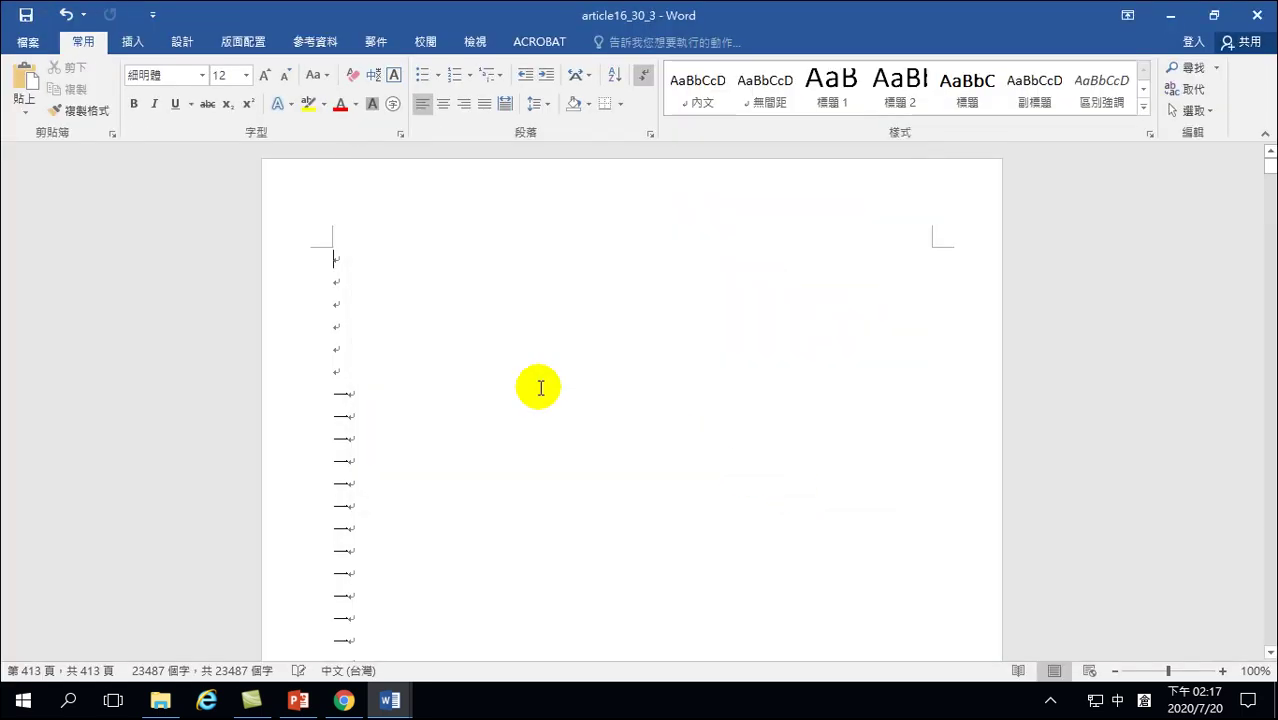
# - Delete the six leading blank lines, resave as plain text, and close both documents, discarding 文件1
pyautogui.moveTo(303, 275); pyautogui.dragTo(303, 368)
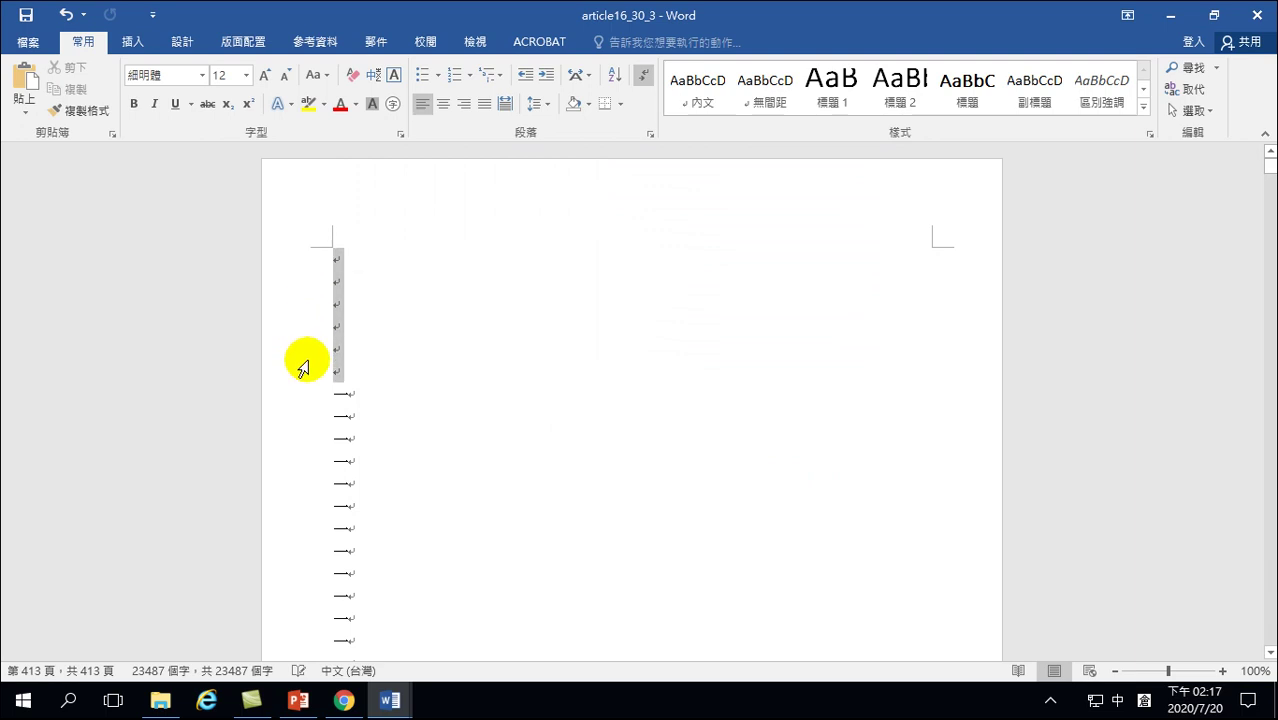
pyautogui.press('Delete')
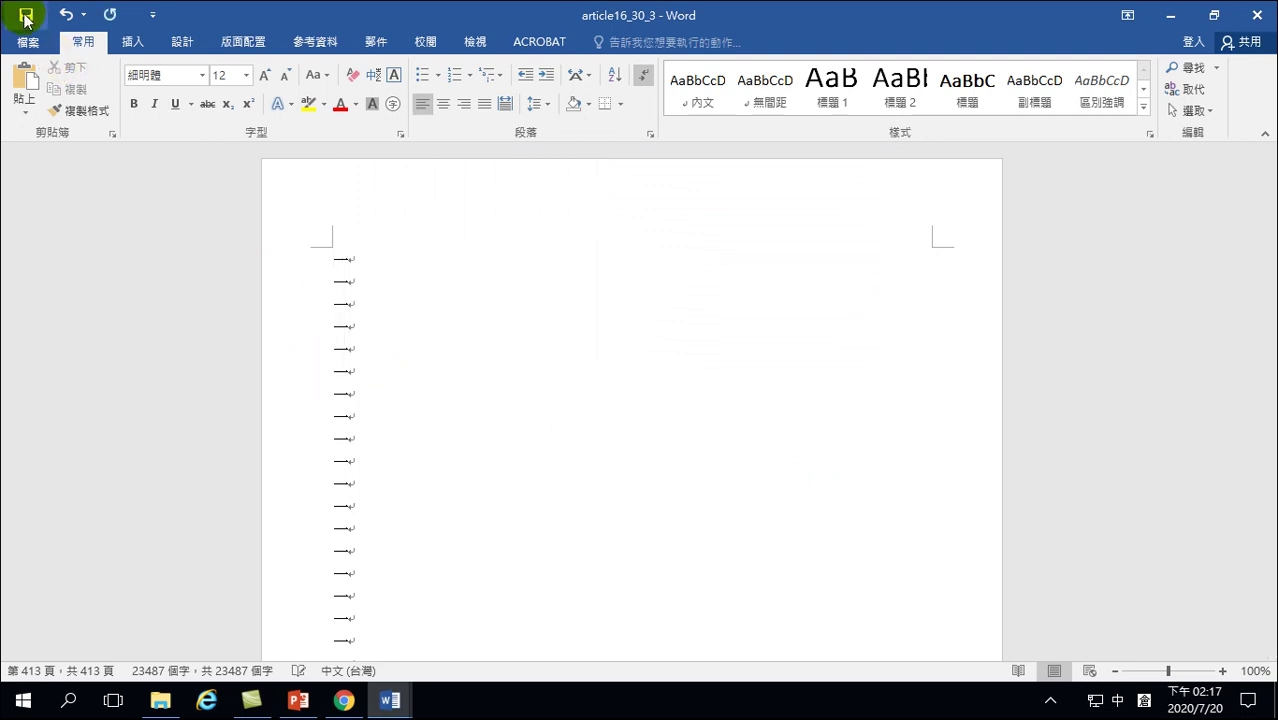
pyautogui.click(26, 15)
pyautogui.click(588, 414)
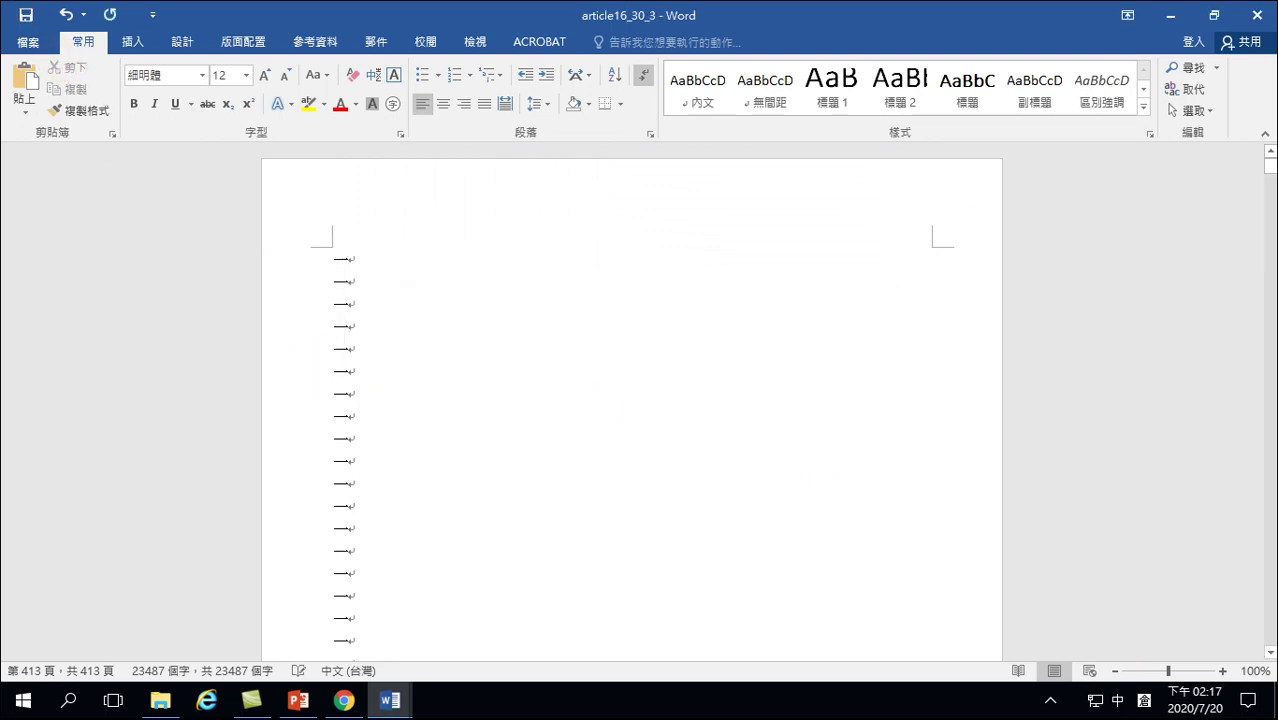
pyautogui.click(1256, 16)
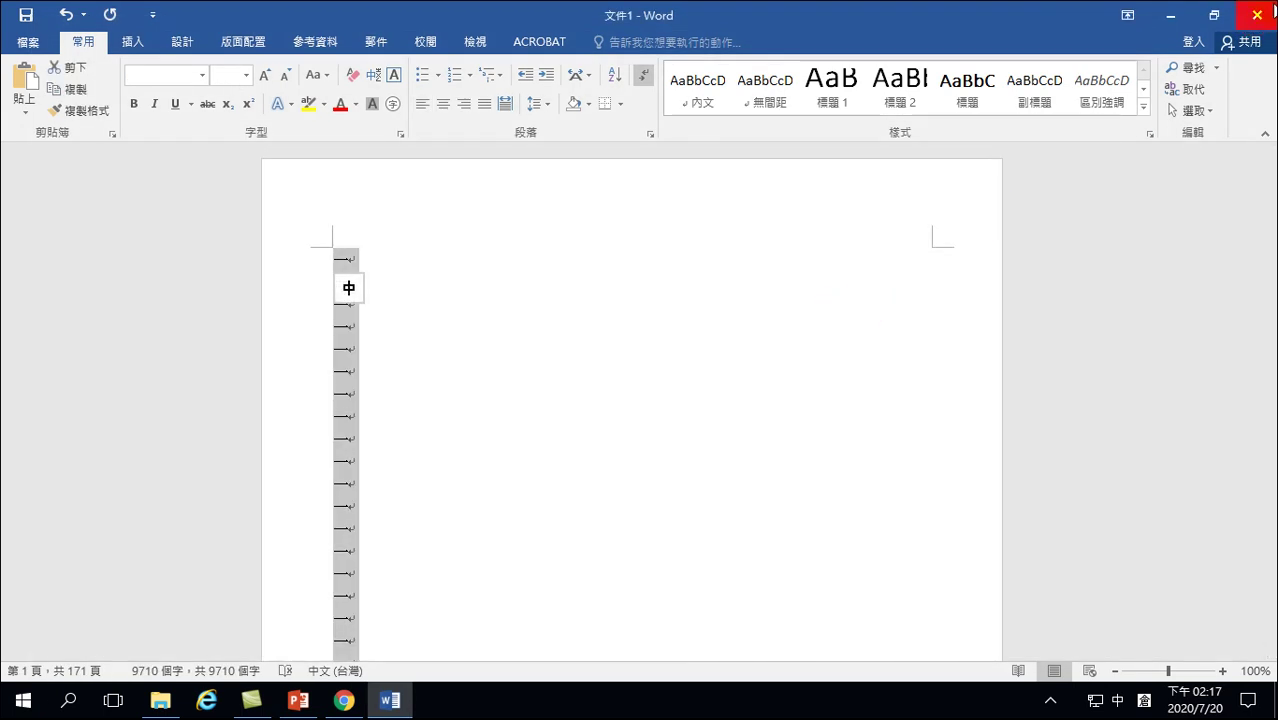
pyautogui.click(1263, 17)
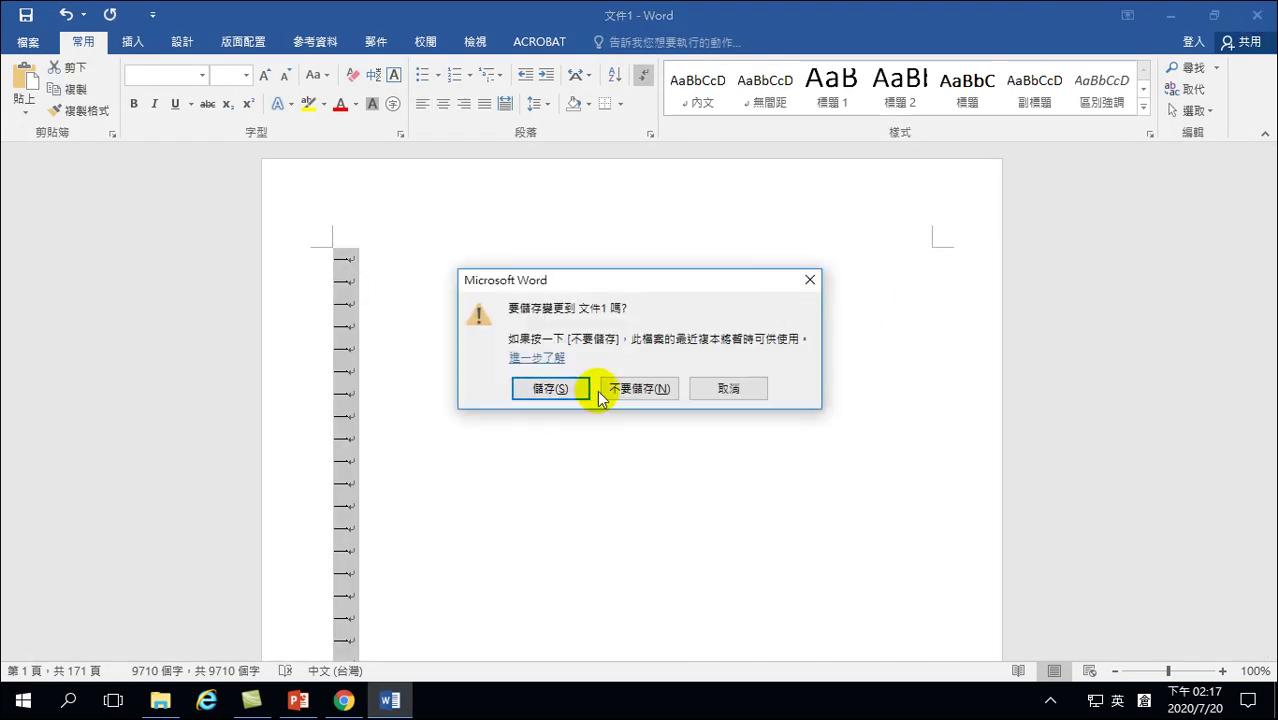
pyautogui.click(636, 387)
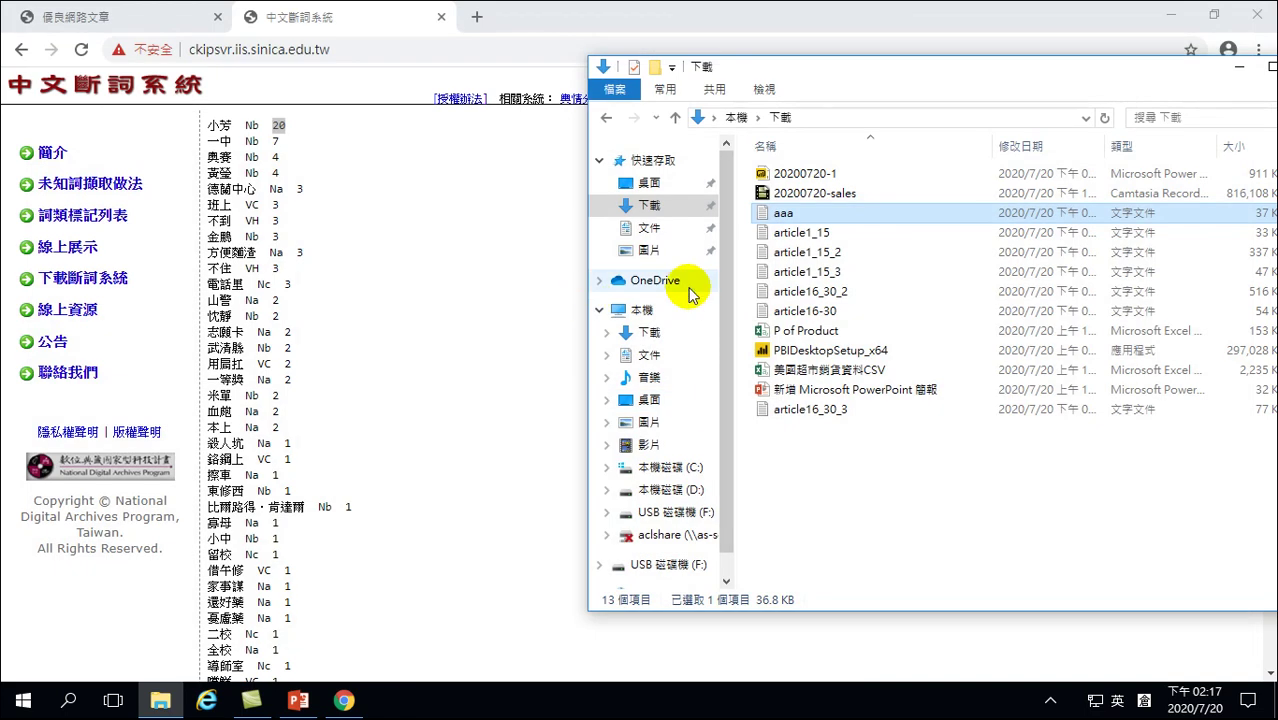
# - Confirm article16_30_3 (77 KB) is in Downloads and deselect the aaa file
pyautogui.click(843, 481)
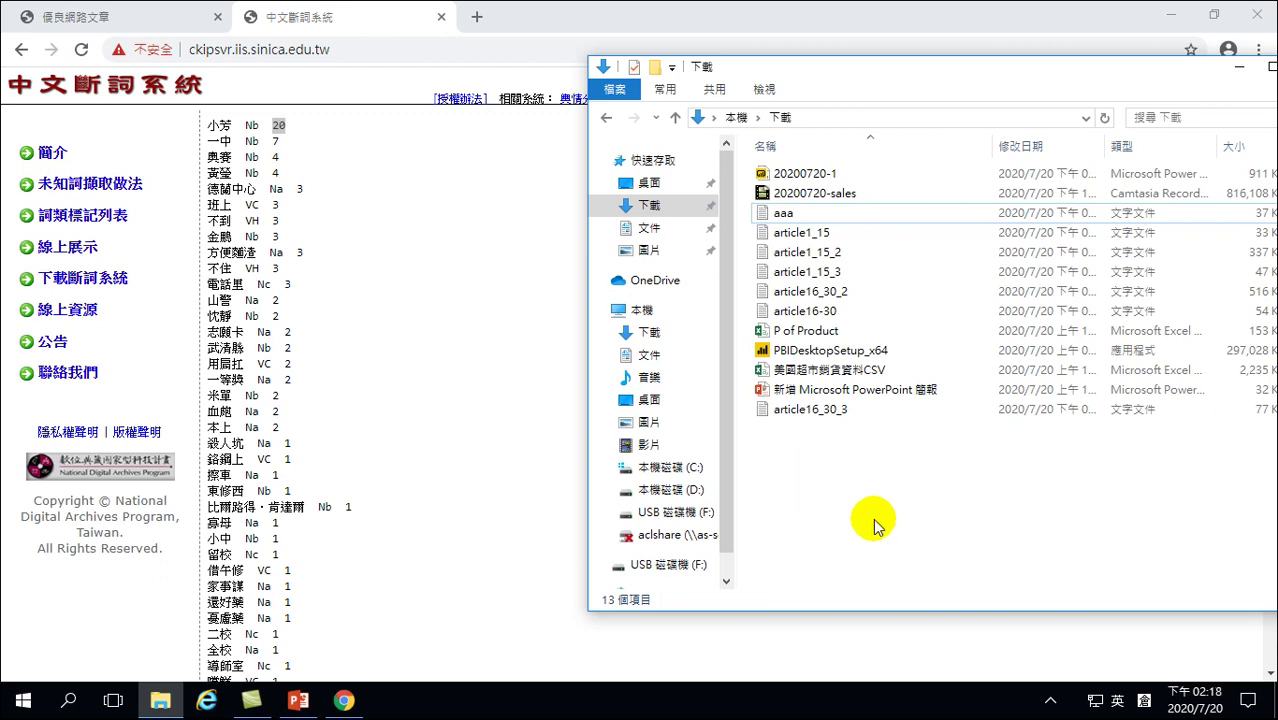
pyautogui.click(344, 700)
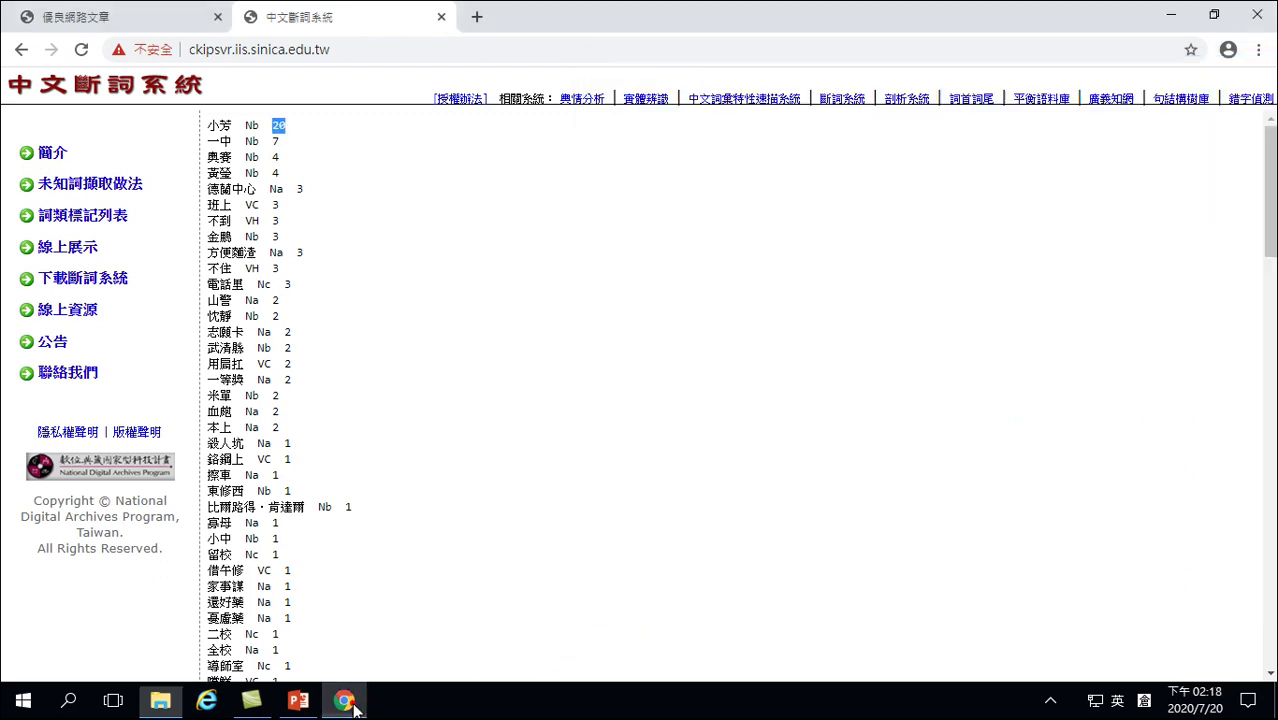
pyautogui.click(344, 700)
pyautogui.click(344, 700)
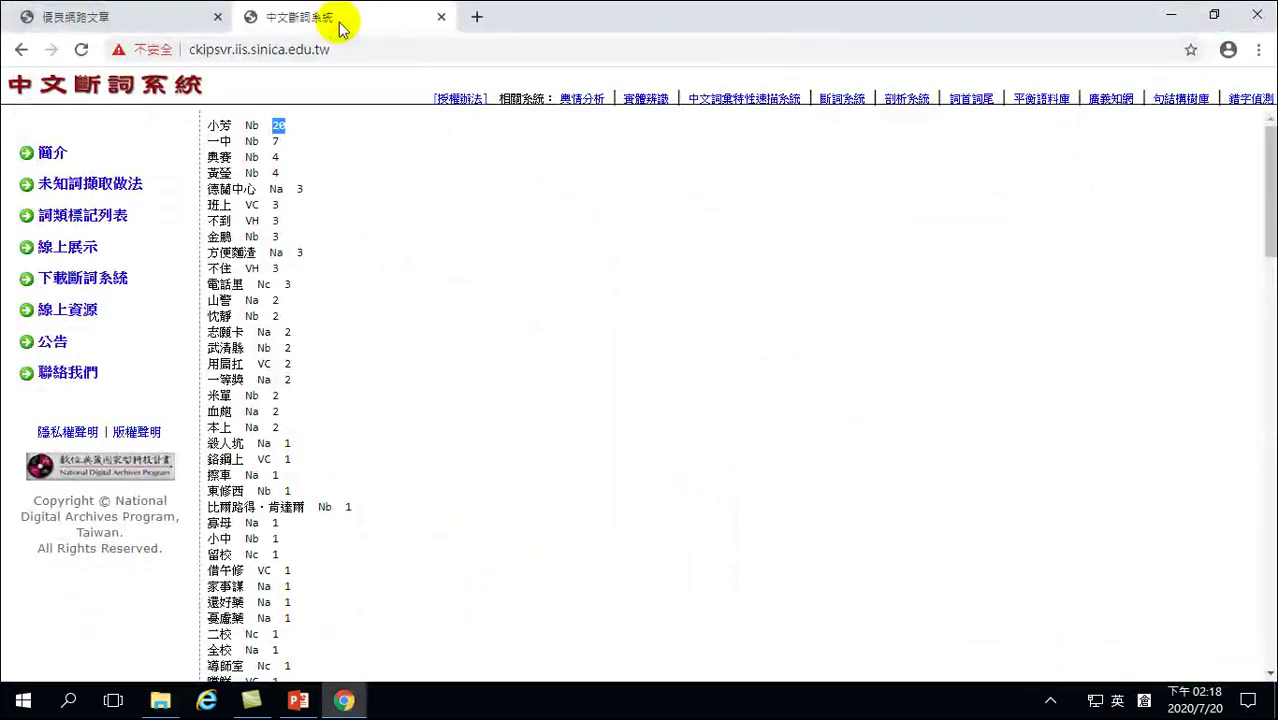
pyautogui.click(368, 49)
pyautogui.write('www.go')
pyautogui.press('Return')
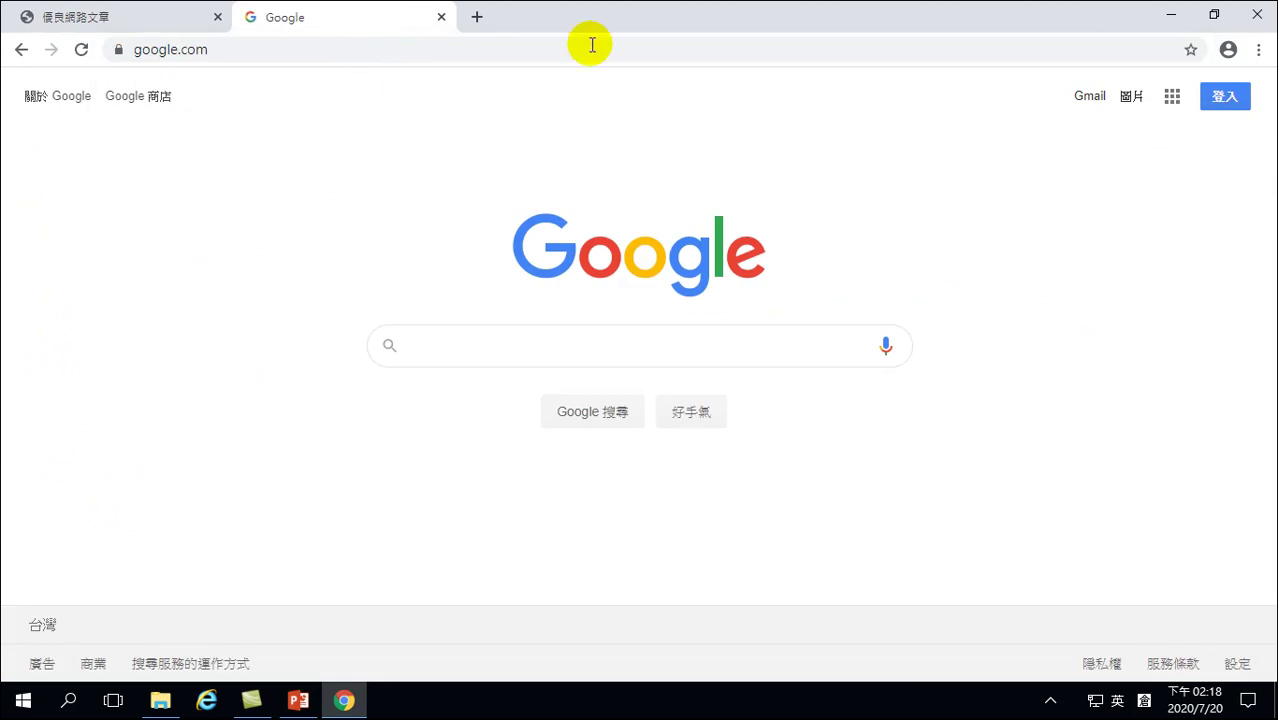
# - Sign in to the Google account with its password and open Google Drive
pyautogui.click(1228, 97)
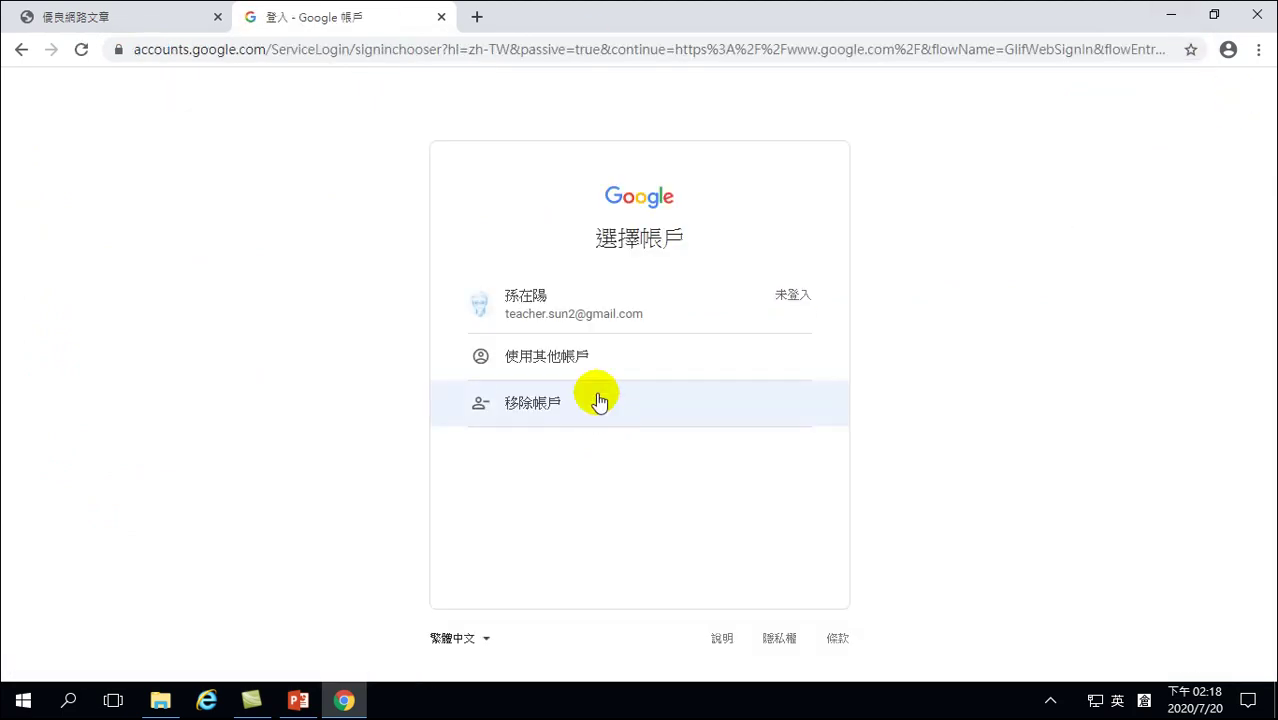
pyautogui.click(541, 310)
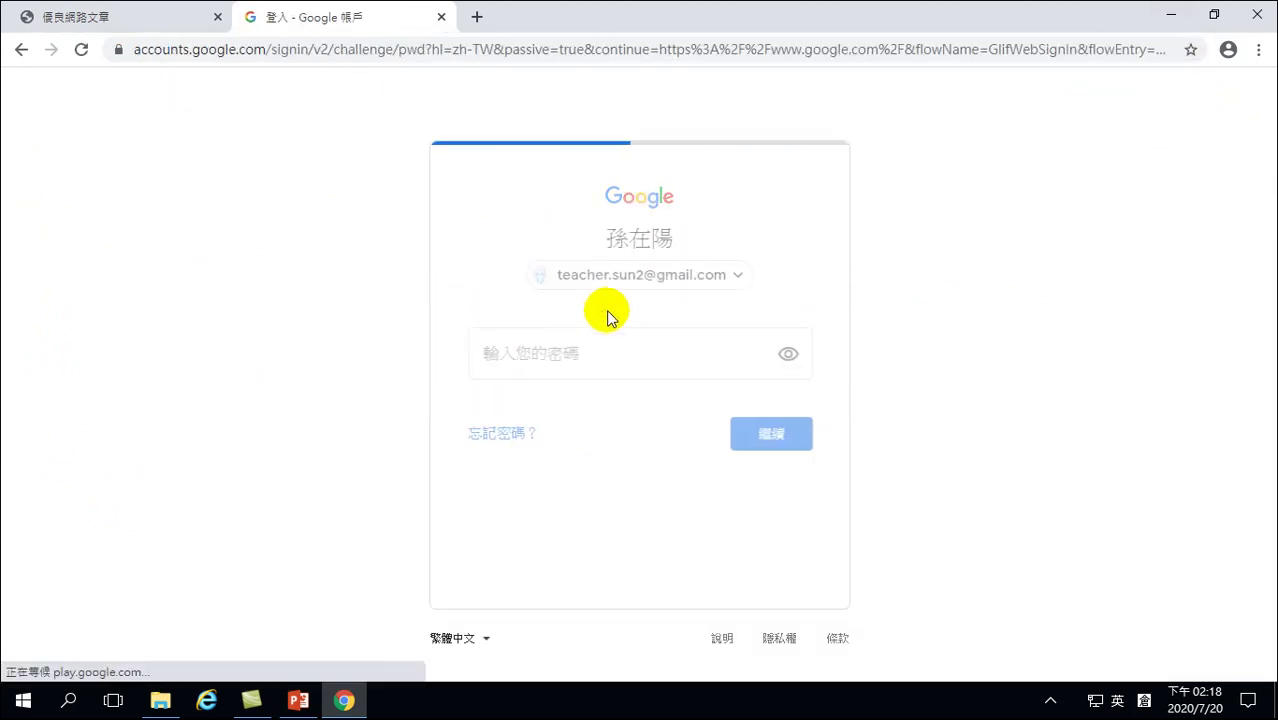
pyautogui.press('Return')
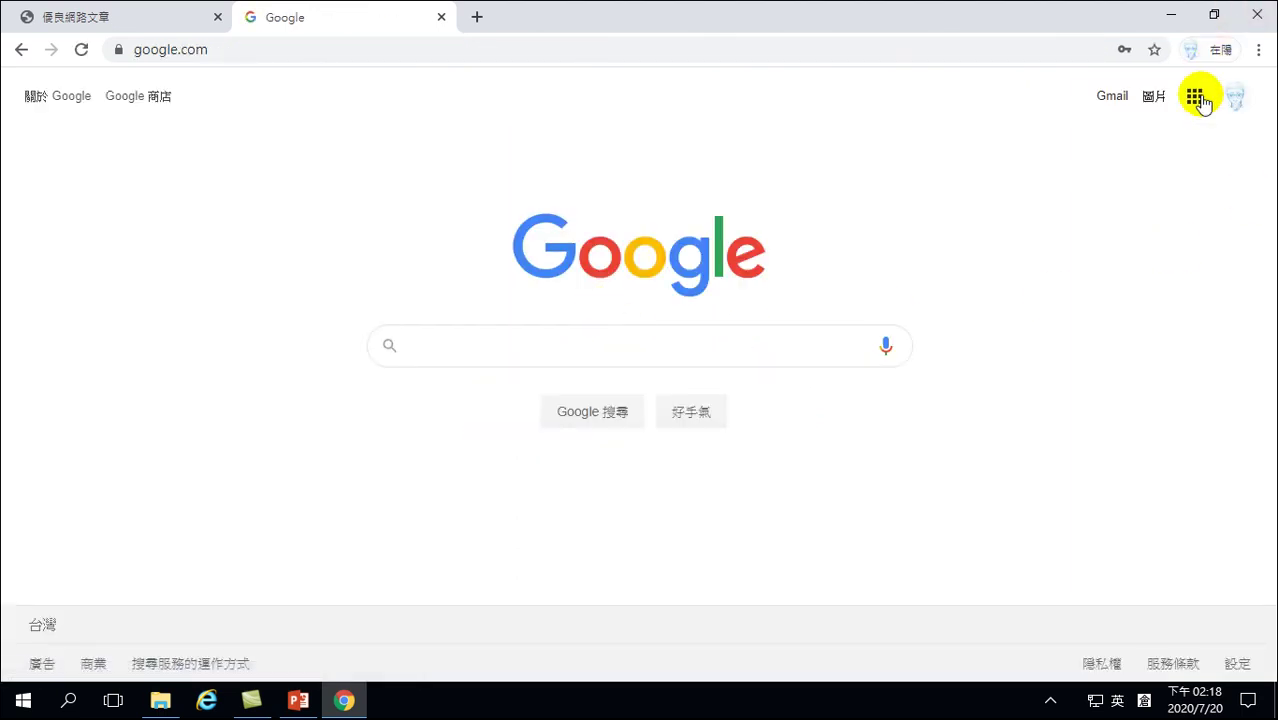
pyautogui.click(1196, 96)
pyautogui.click(1101, 345)
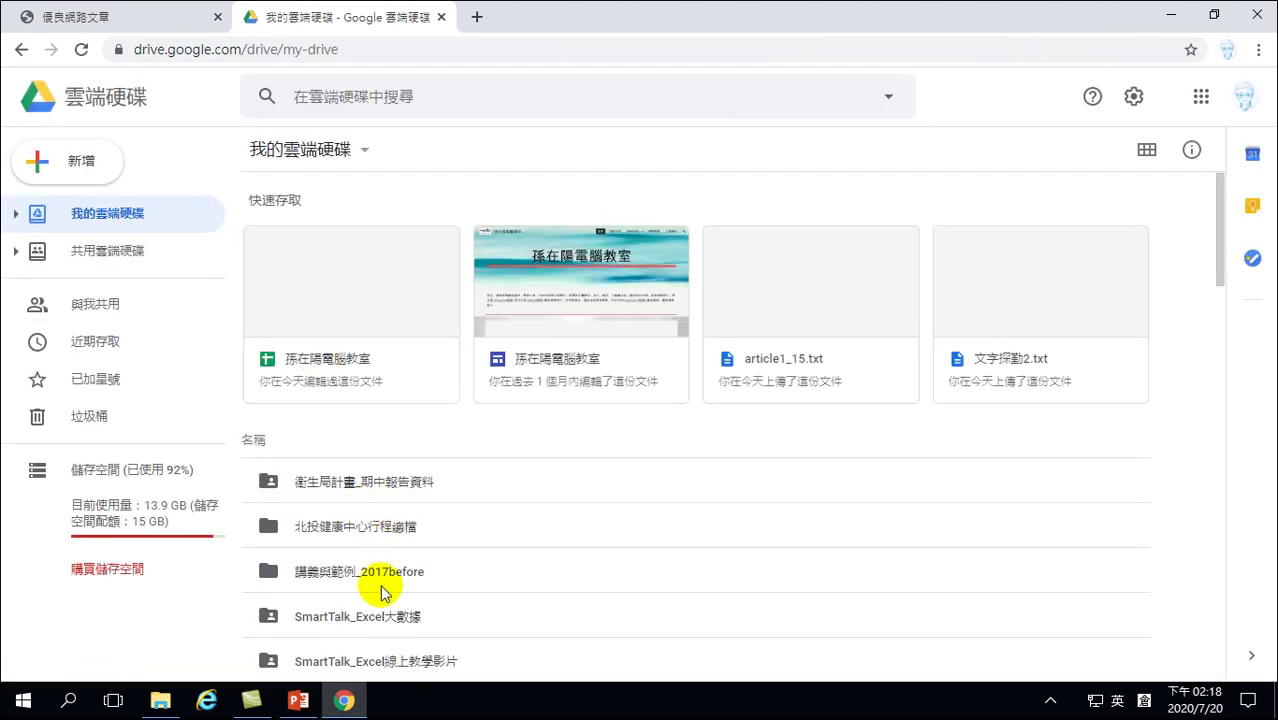
# - Open 講義與範例_2020 > 20200720-產品獲利模組與文字探勘模組 > 範例 in Drive, alongside Downloads in File Explorer
pyautogui.scroll(-3, 383, 582)
pyautogui.scroll(1, 383, 420)
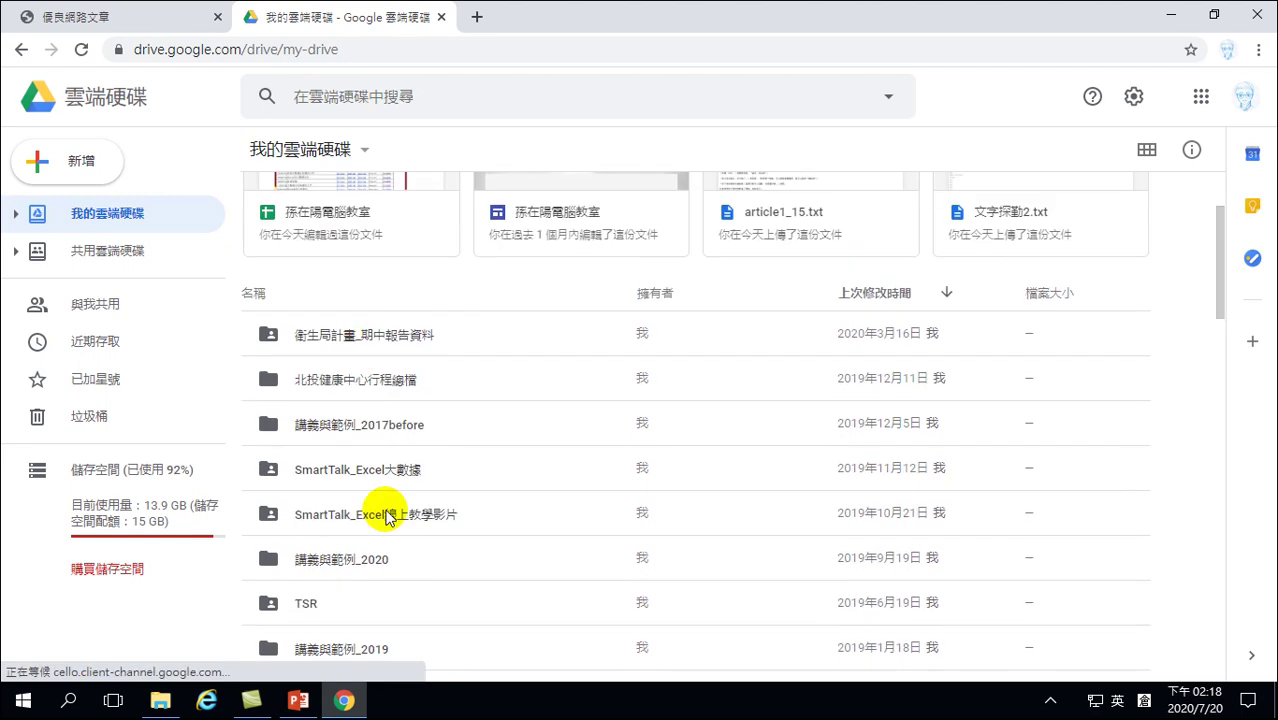
pyautogui.click(350, 570)
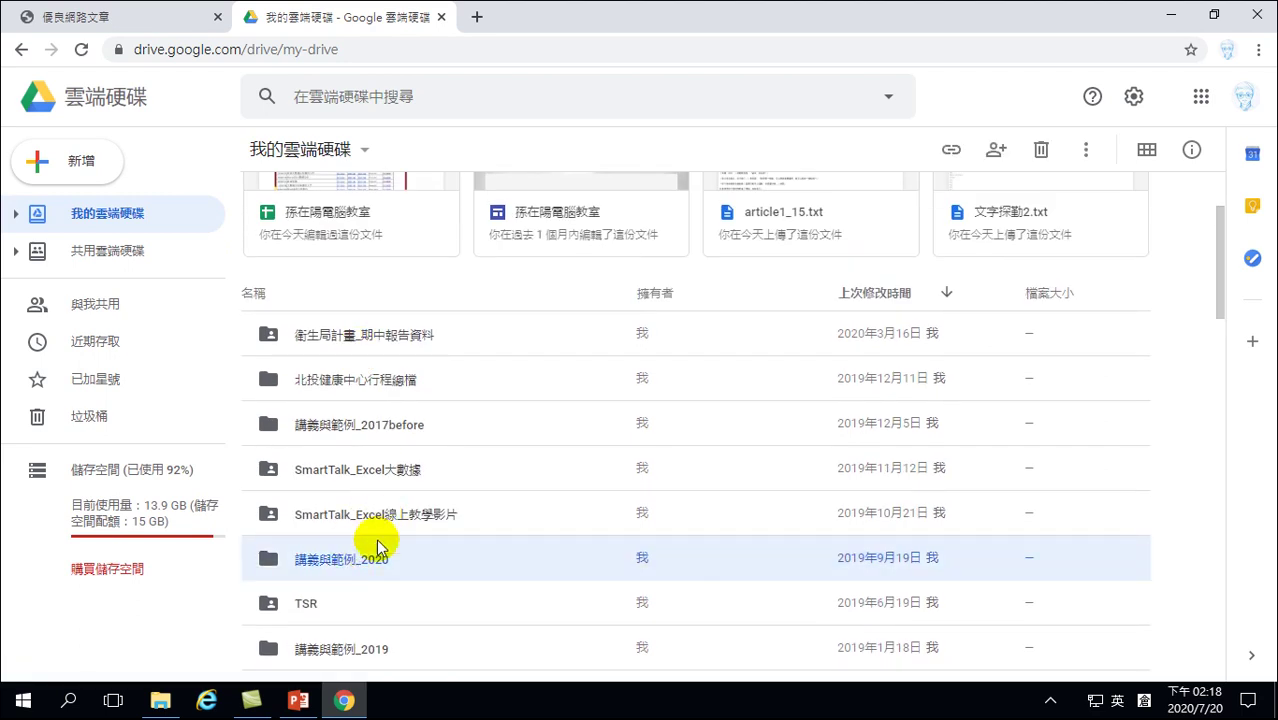
pyautogui.doubleClick(360, 570)
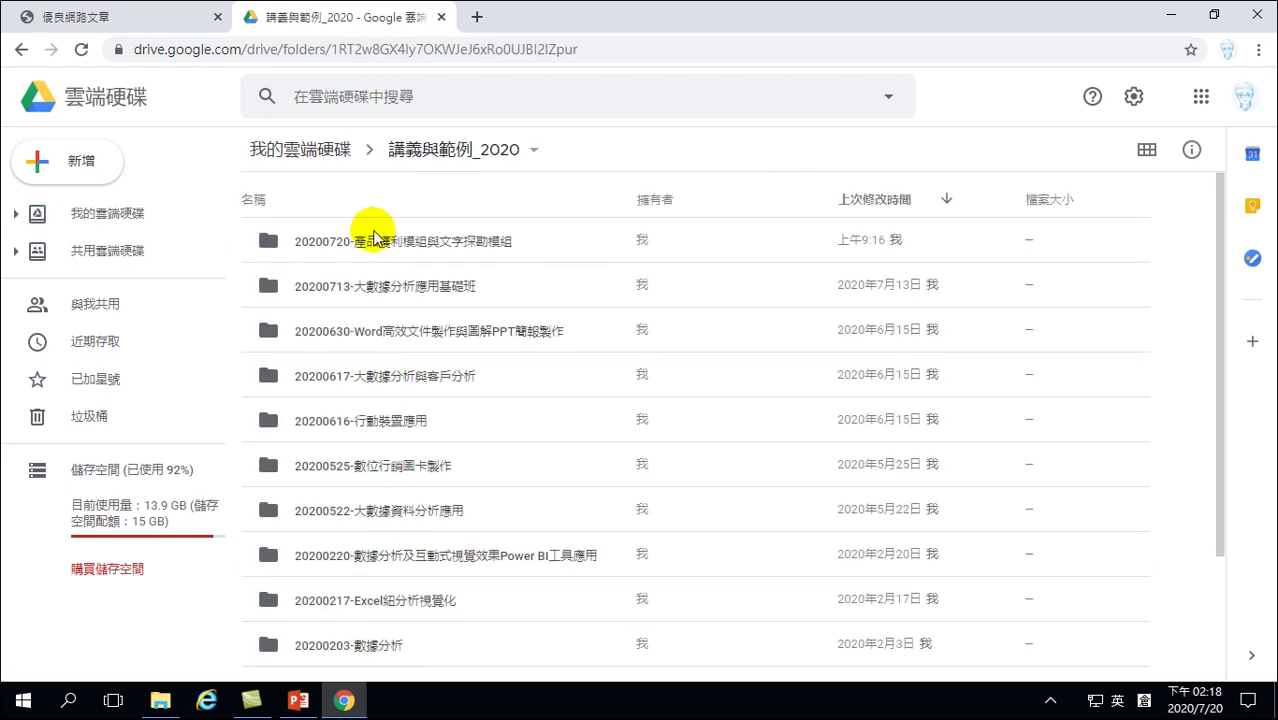
pyautogui.click(393, 246)
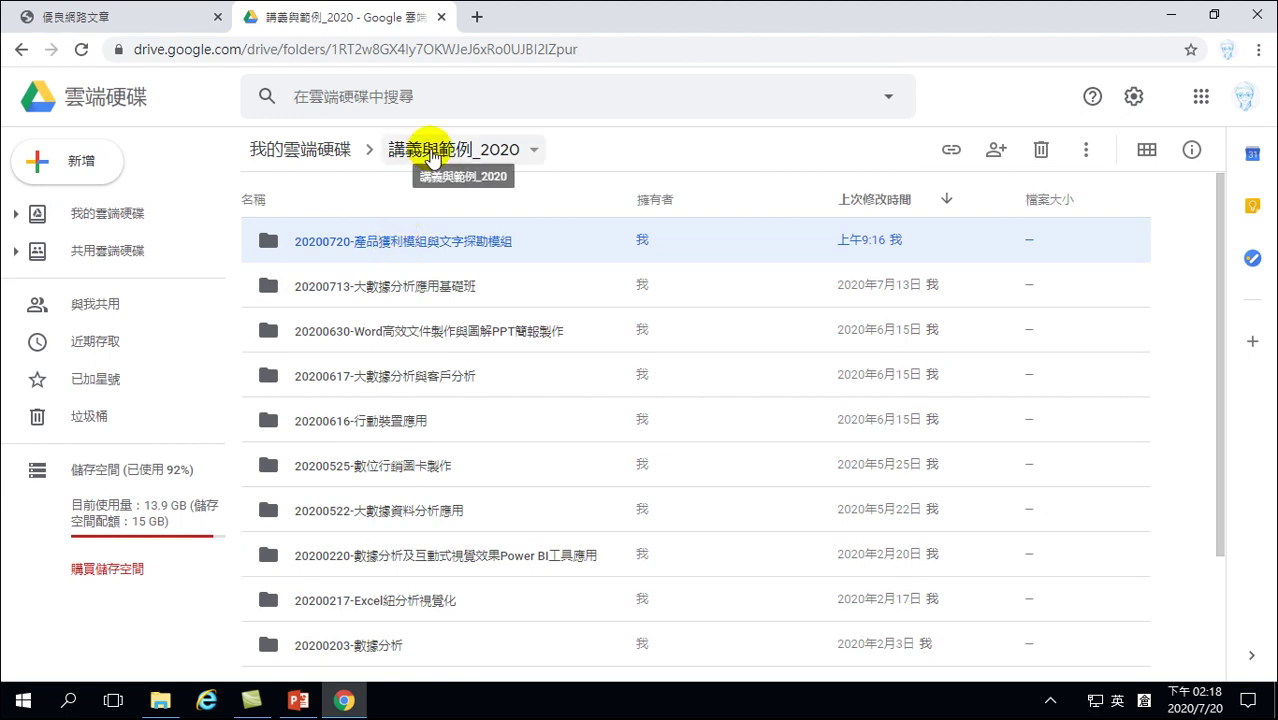
pyautogui.doubleClick(401, 244)
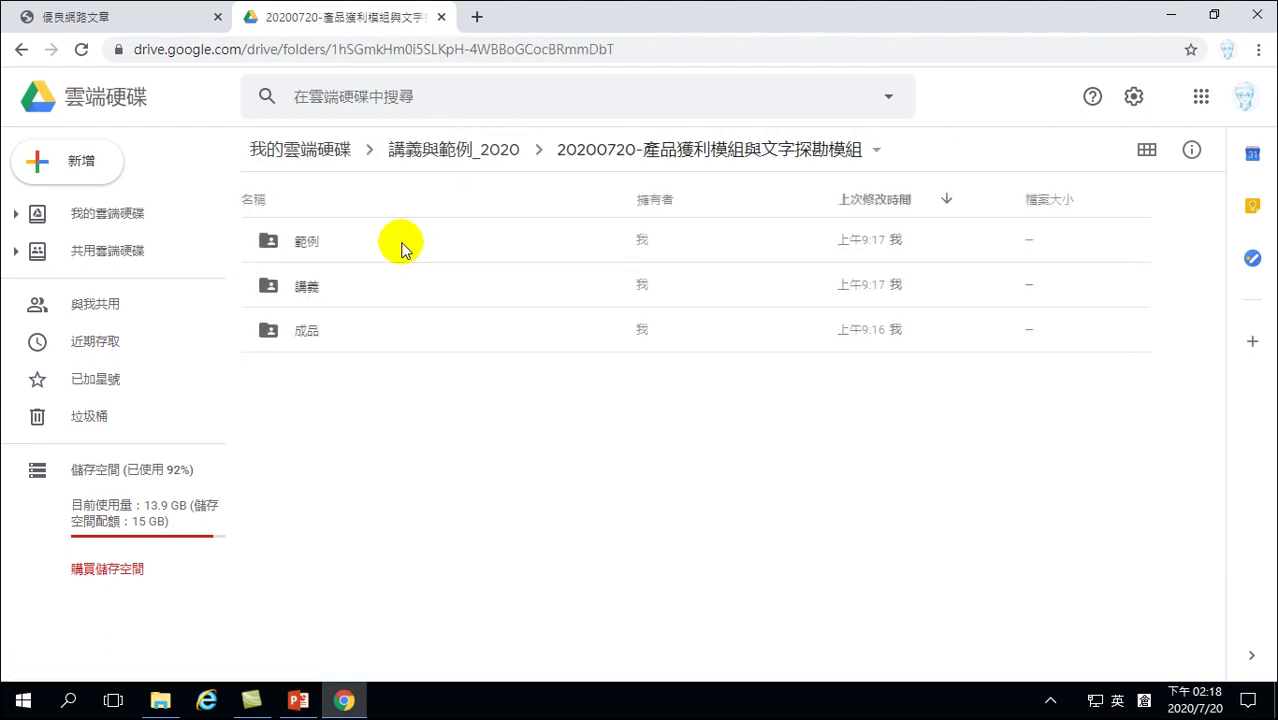
pyautogui.doubleClick(306, 244)
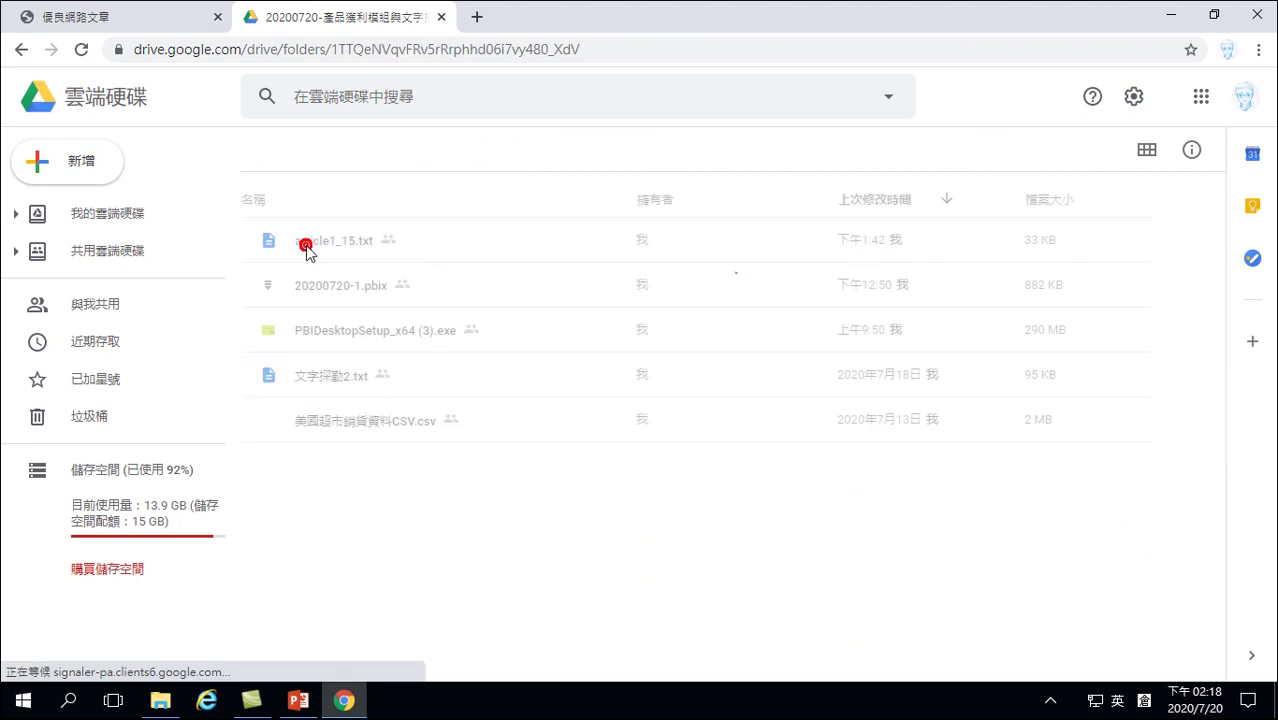
pyautogui.click(160, 700)
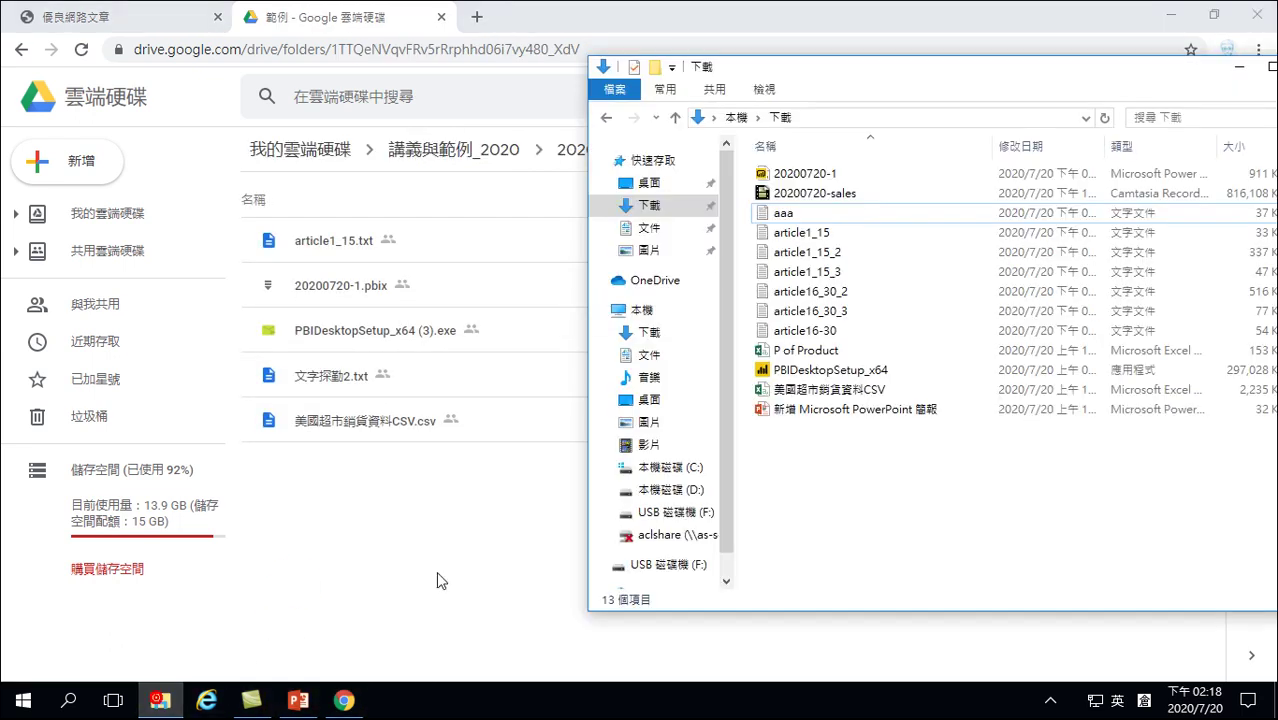
# - Upload article1_15_3 and article16_30_3 into the Drive 範例 folder, then sign out of Google
pyautogui.click(824, 273)
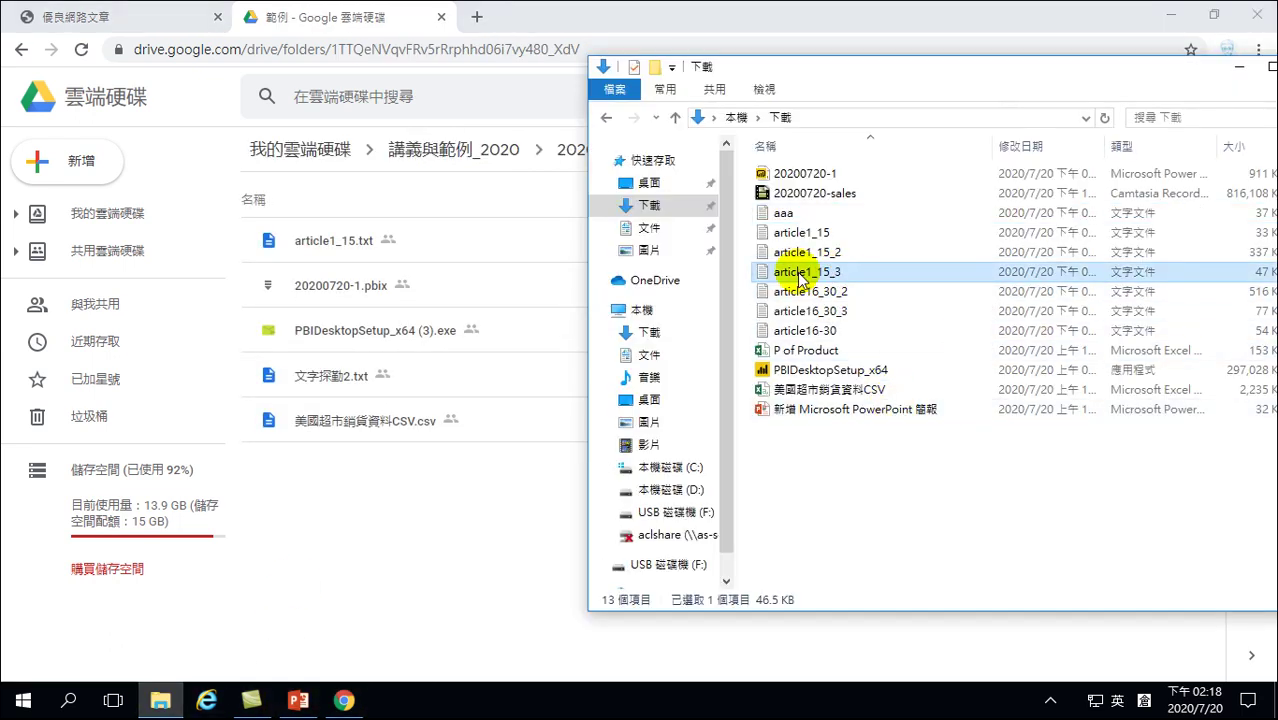
pyautogui.moveTo(807, 271)
pyautogui.moveTo(826, 278); pyautogui.dragTo(400, 490)
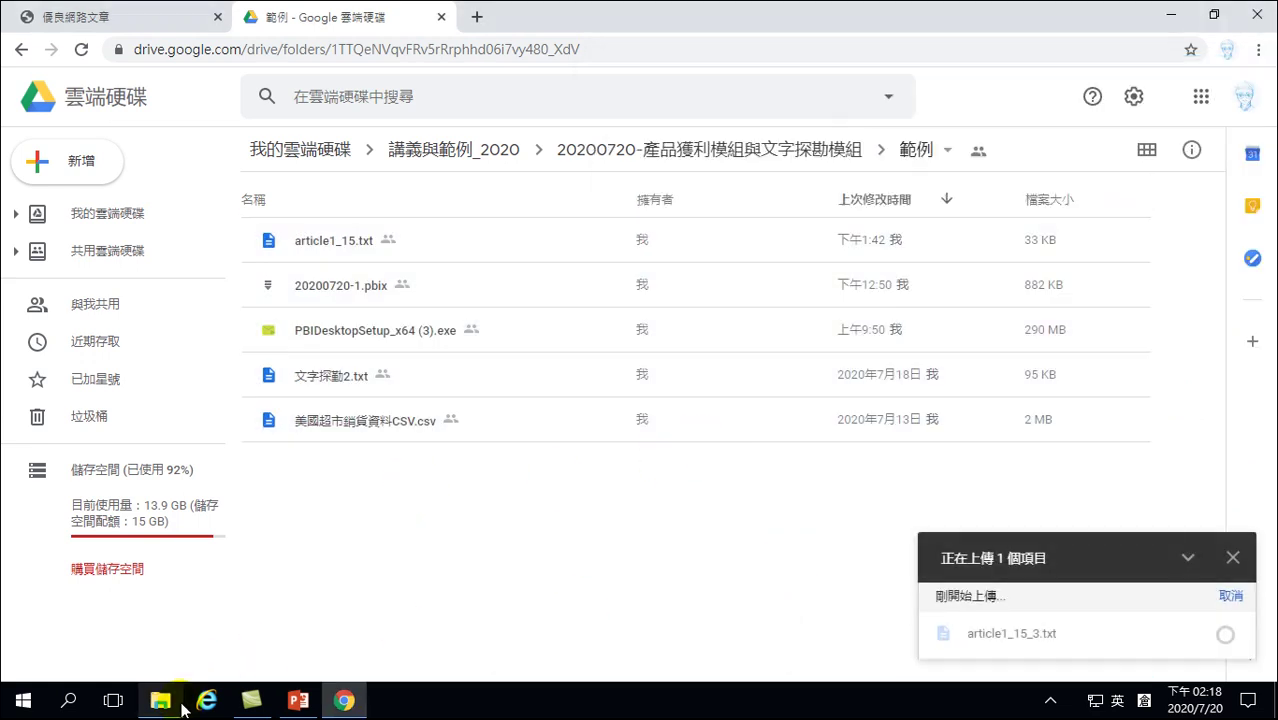
pyautogui.click(160, 700)
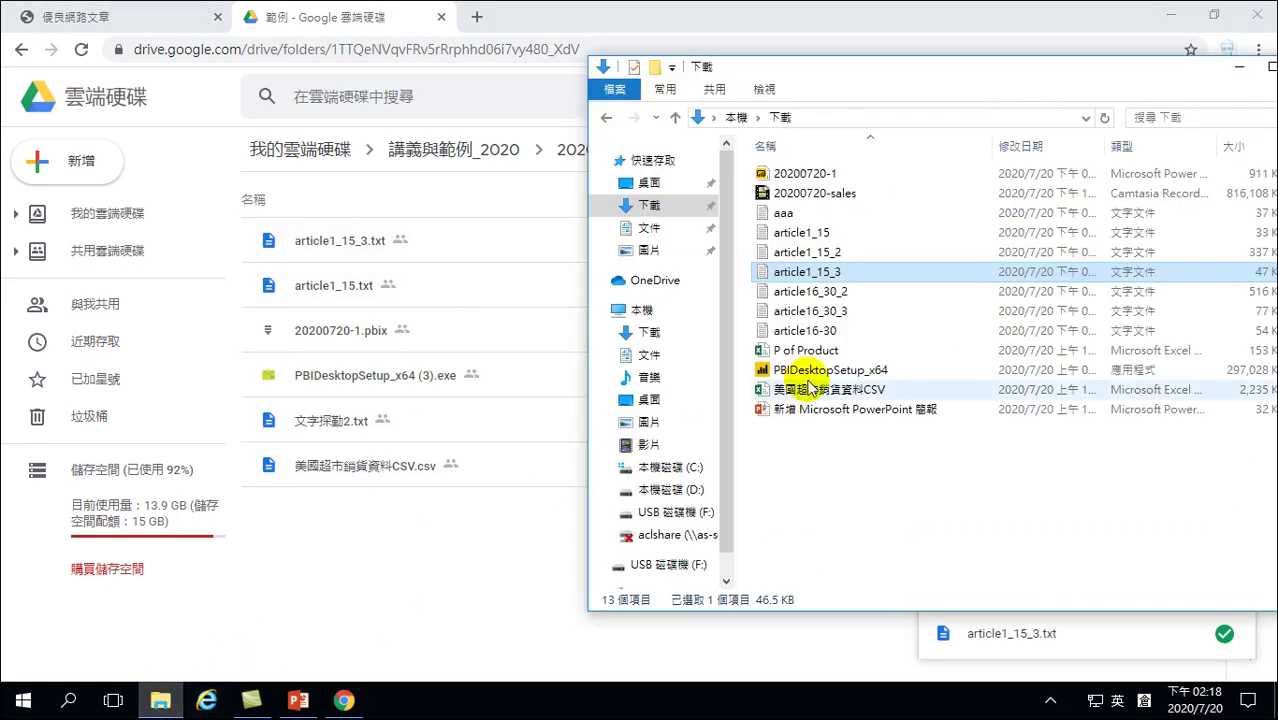
pyautogui.click(822, 313)
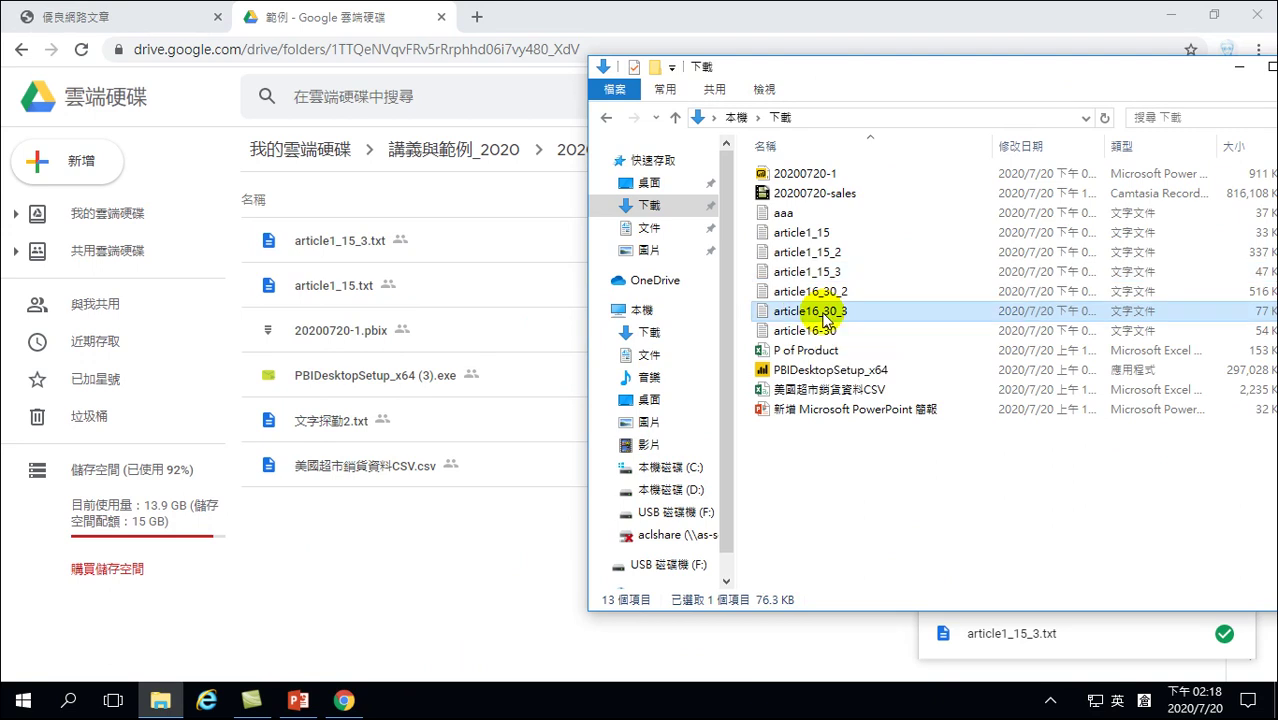
pyautogui.moveTo(822, 313); pyautogui.dragTo(425, 565)
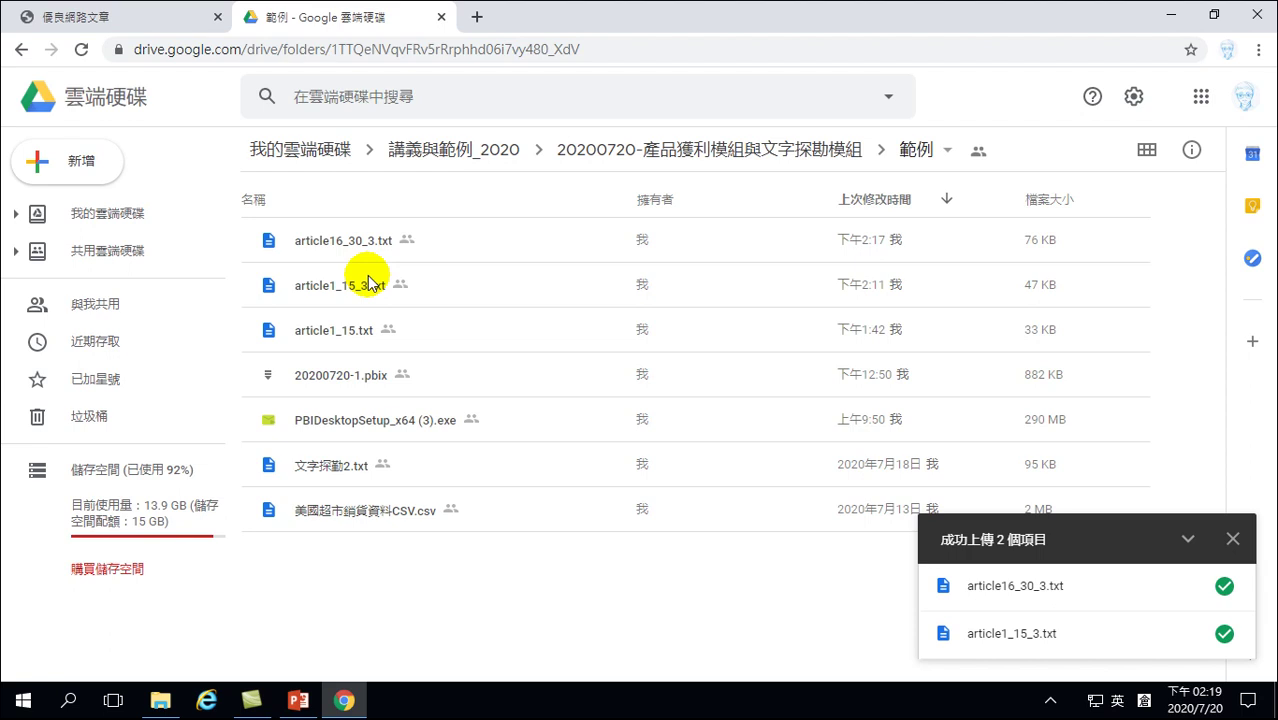
pyautogui.click(1248, 97)
pyautogui.click(1096, 418)
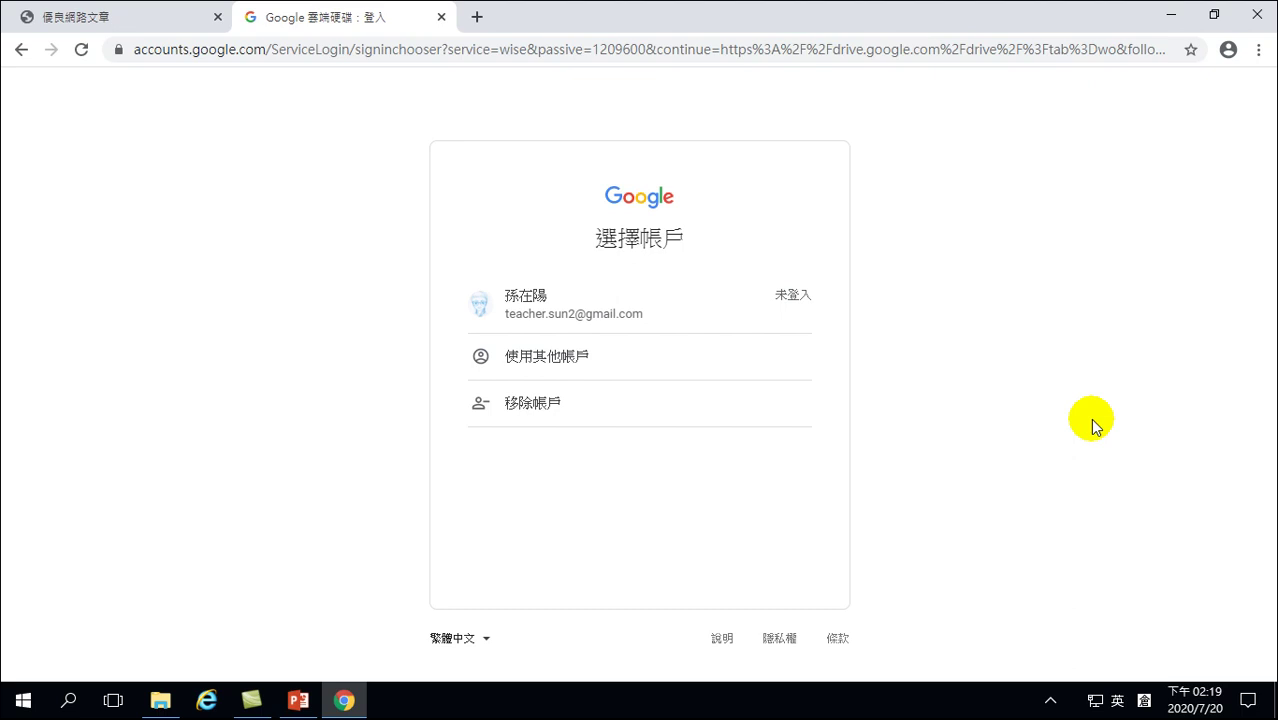
# - Return to the 優良網路文章 article list tab
pyautogui.click(88, 16)
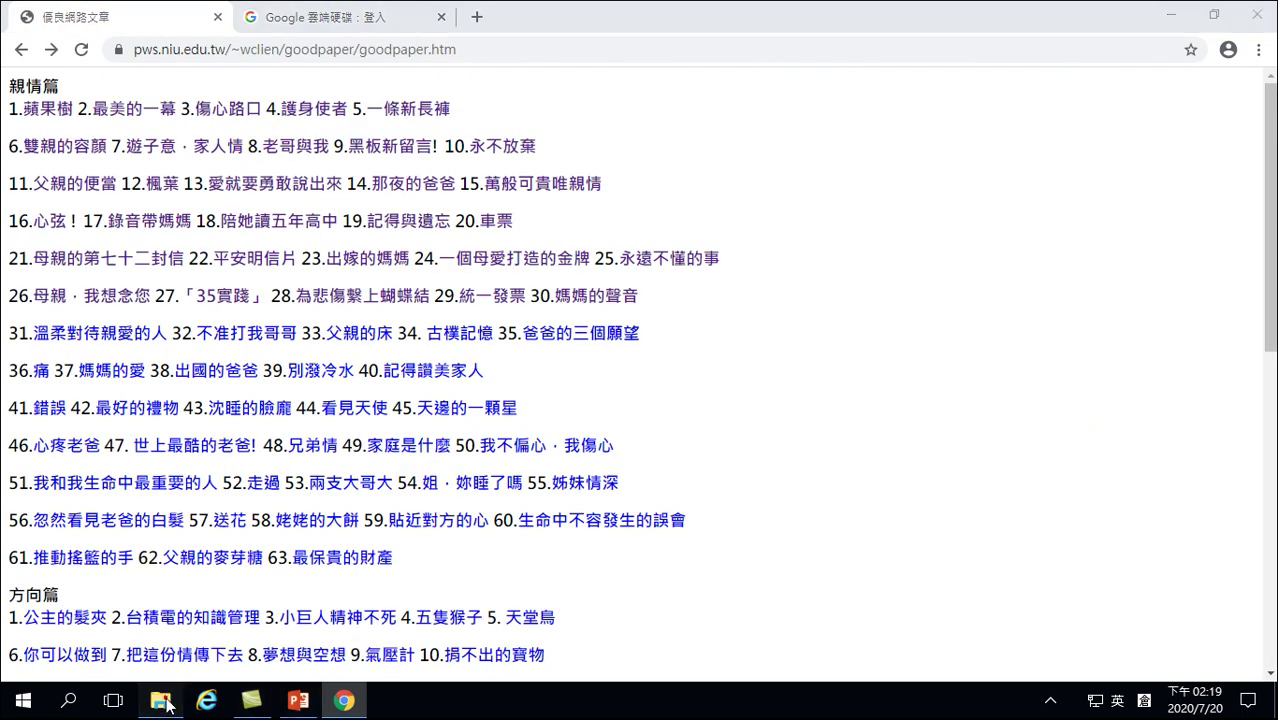
# - Bring the Downloads folder forward and select article1_15_3 and article16_30_3
pyautogui.click(160, 700)
pyautogui.click(822, 490)
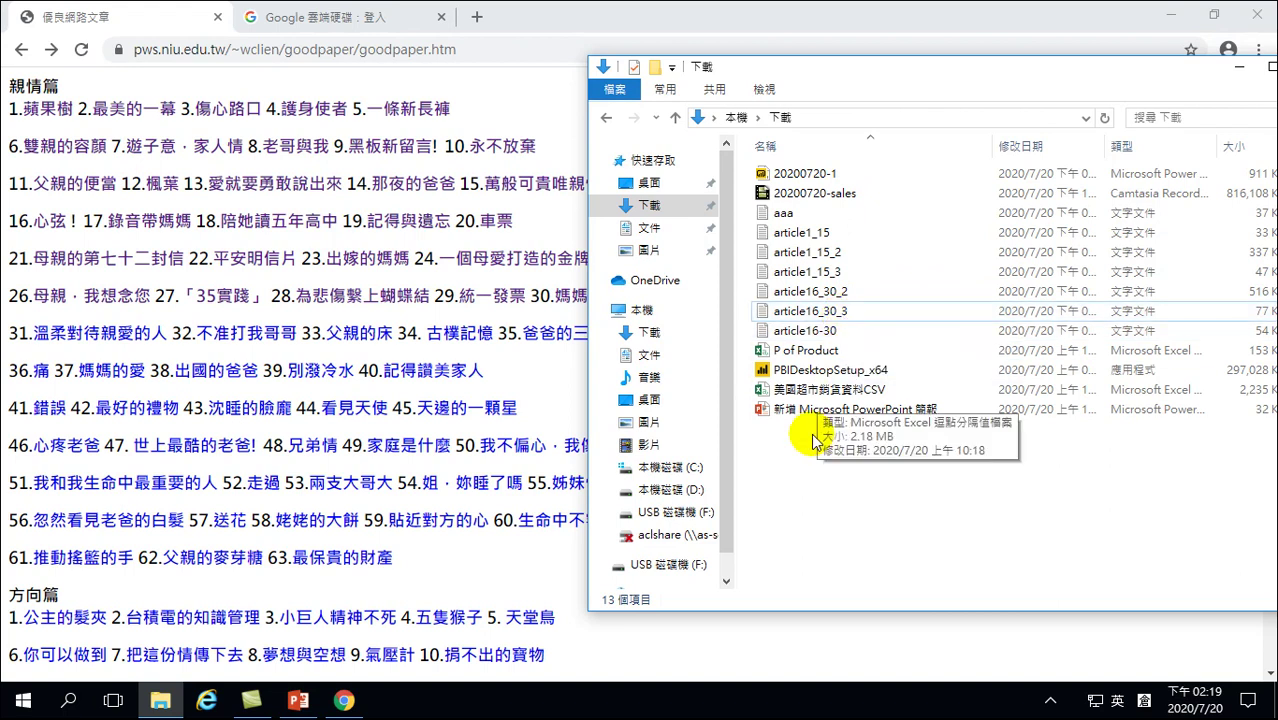
pyautogui.click(651, 205)
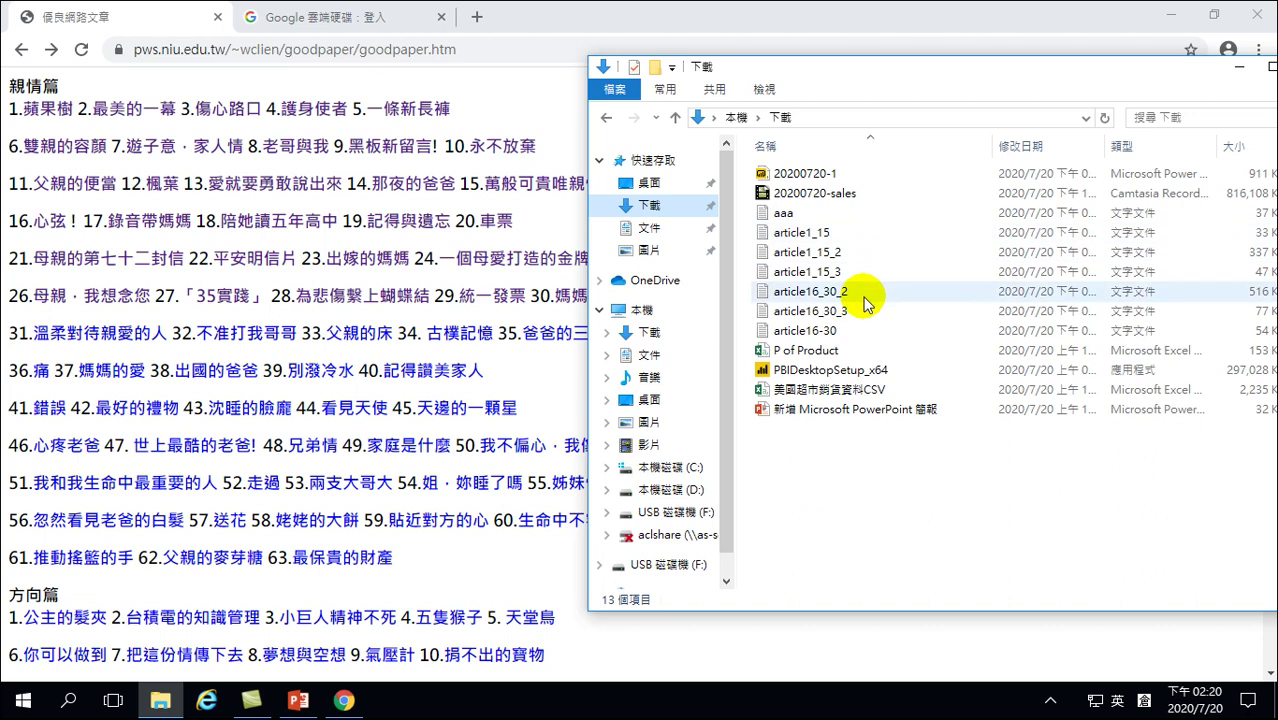
pyautogui.click(660, 207)
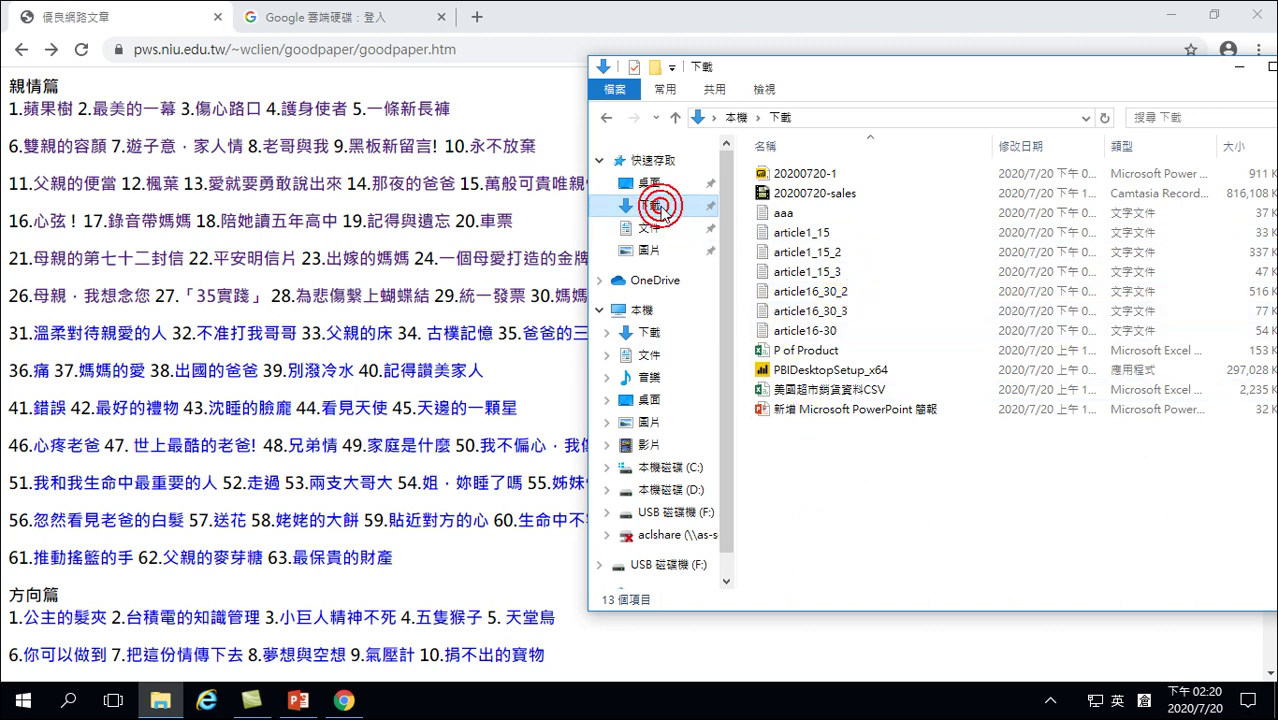
pyautogui.click(826, 273)
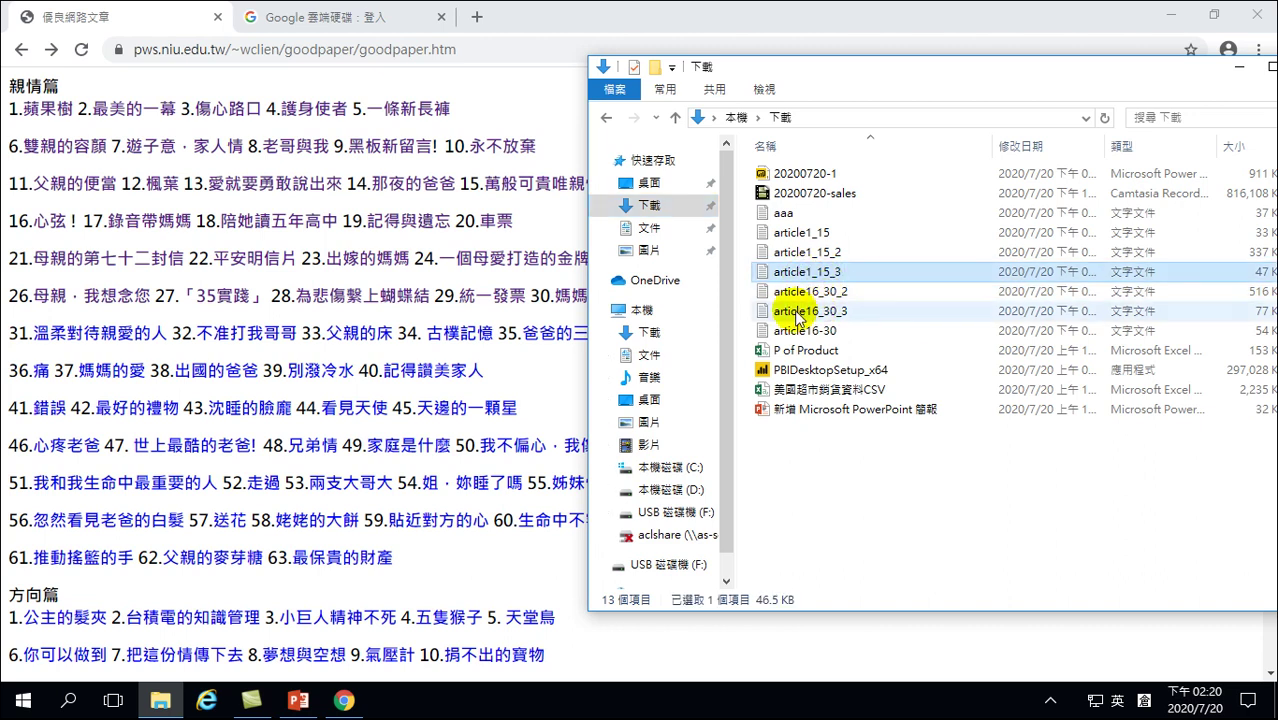
pyautogui.click(812, 312)
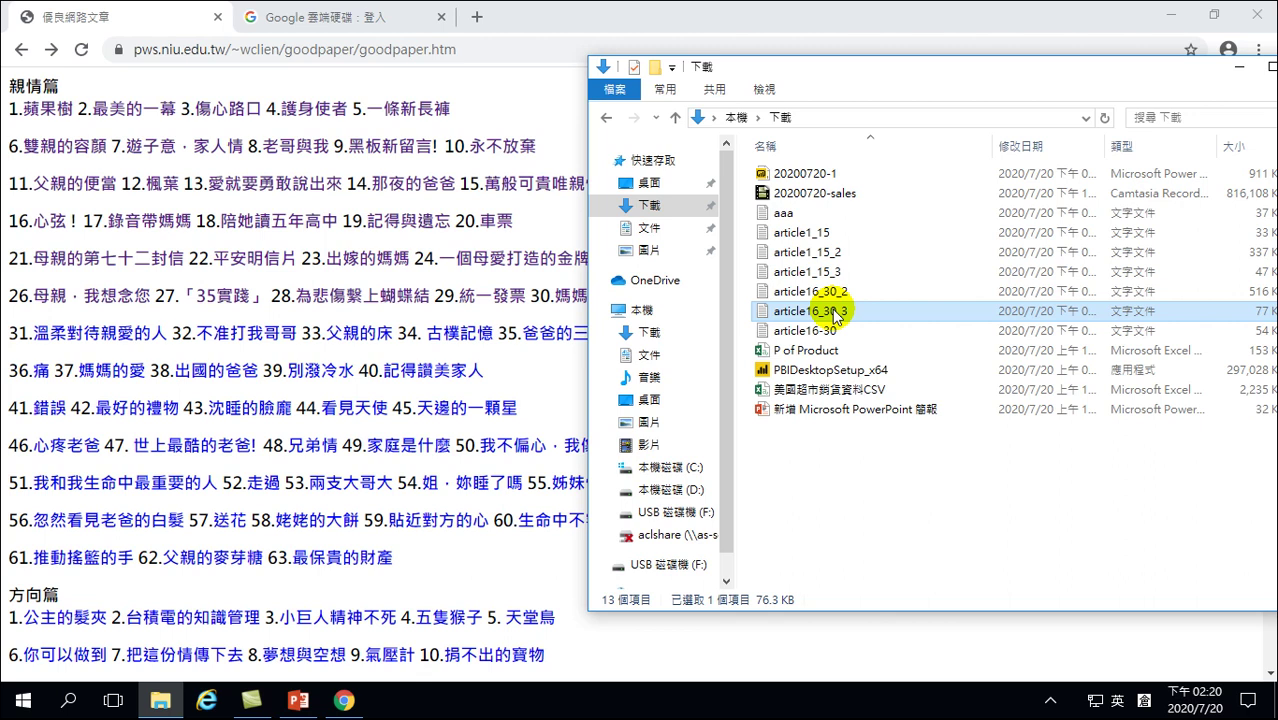
# - Create a new folder named 'article' in Downloads
pyautogui.rightClick(800, 475)
pyautogui.moveTo(905, 425)
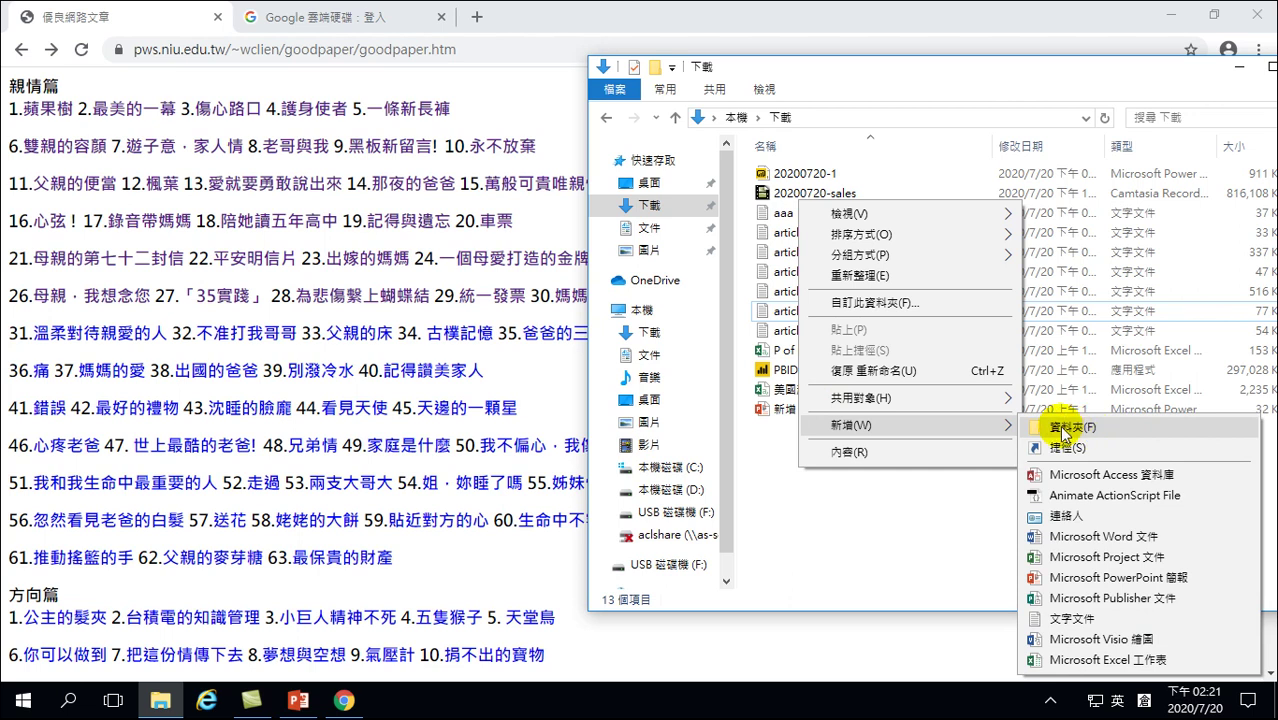
pyautogui.click(1066, 430)
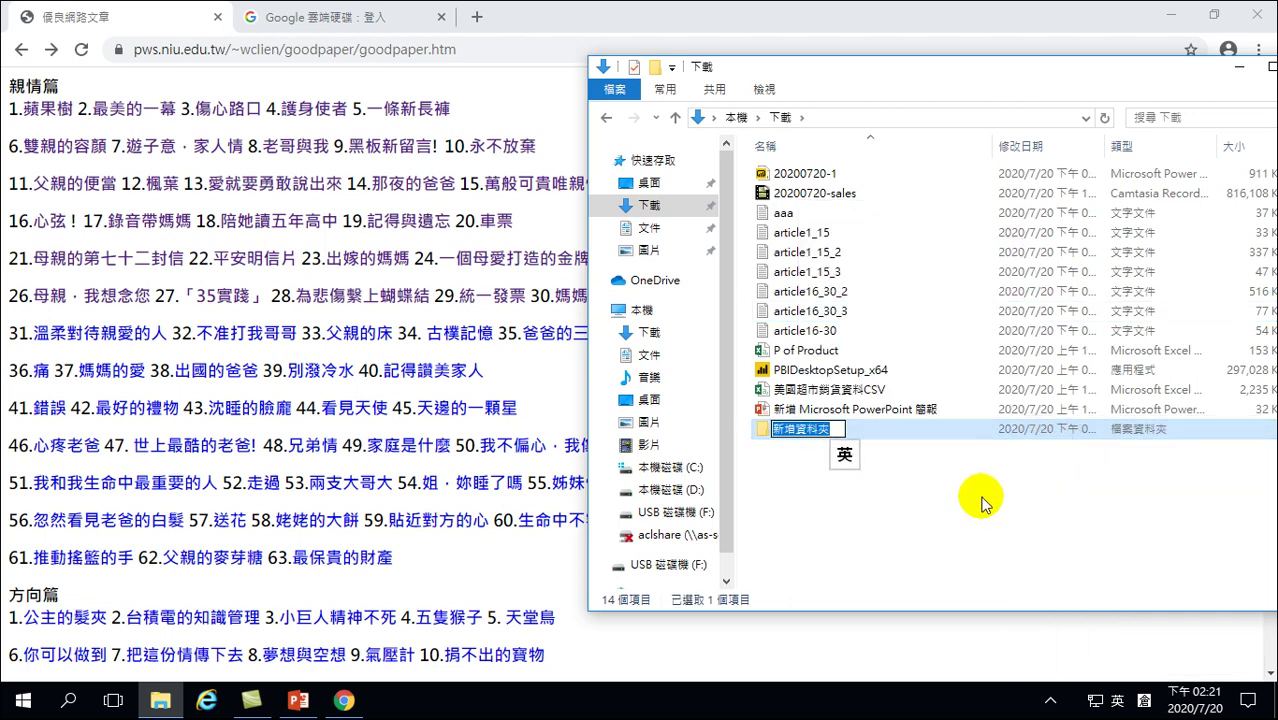
pyautogui.write('artical')
pyautogui.press('BackSpace')
pyautogui.press('BackSpace')
pyautogui.write('le')
pyautogui.press('Return')
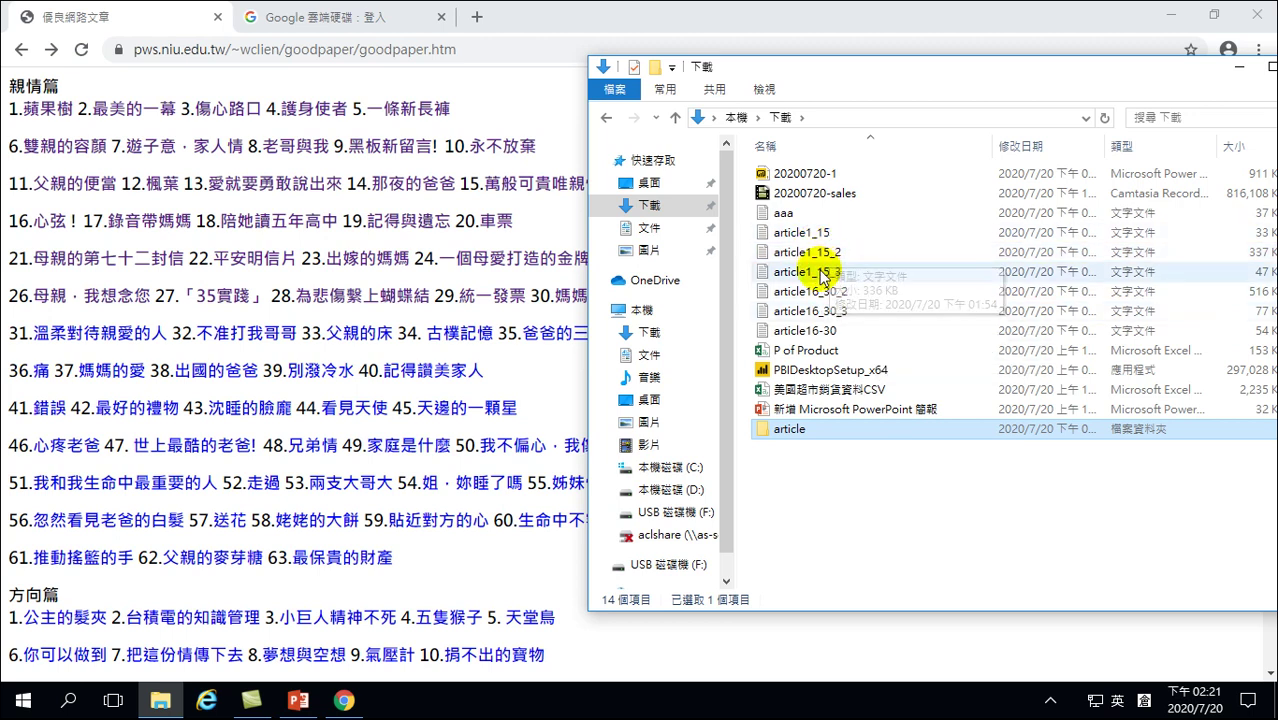
# - Move article1_15_3 into the article folder and select that folder
pyautogui.moveTo(812, 278); pyautogui.dragTo(782, 440)
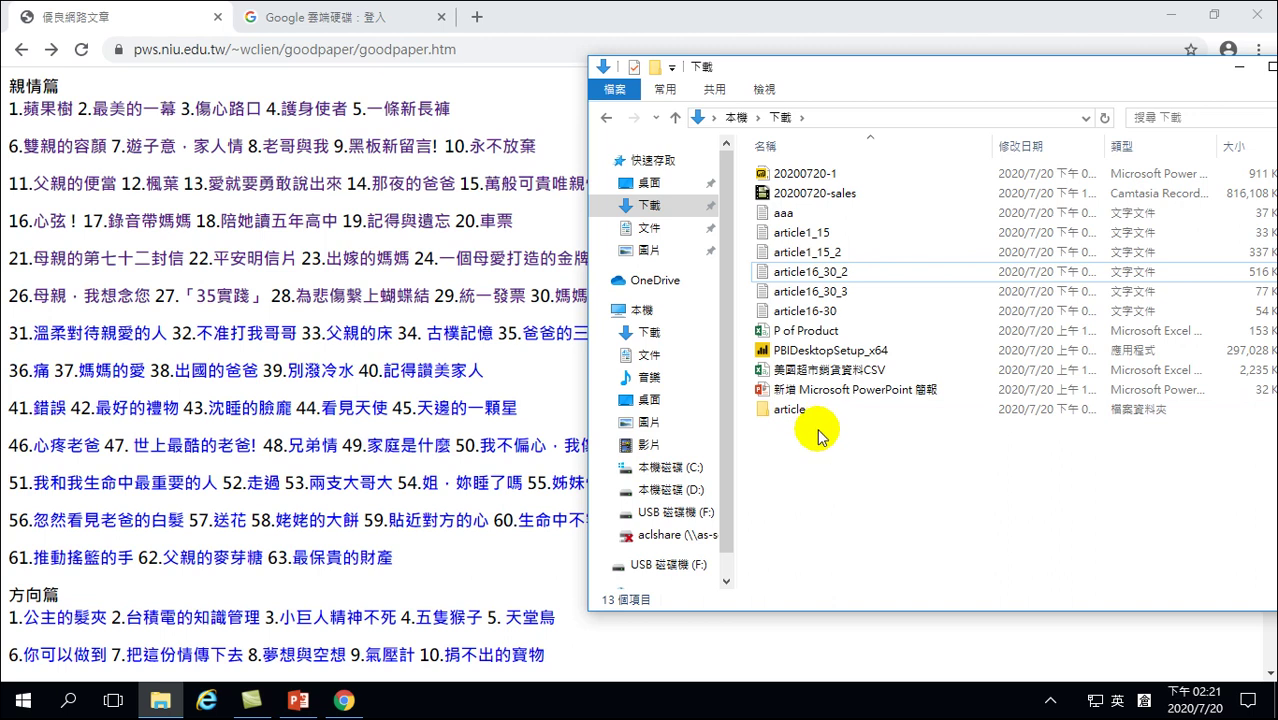
pyautogui.click(778, 414)
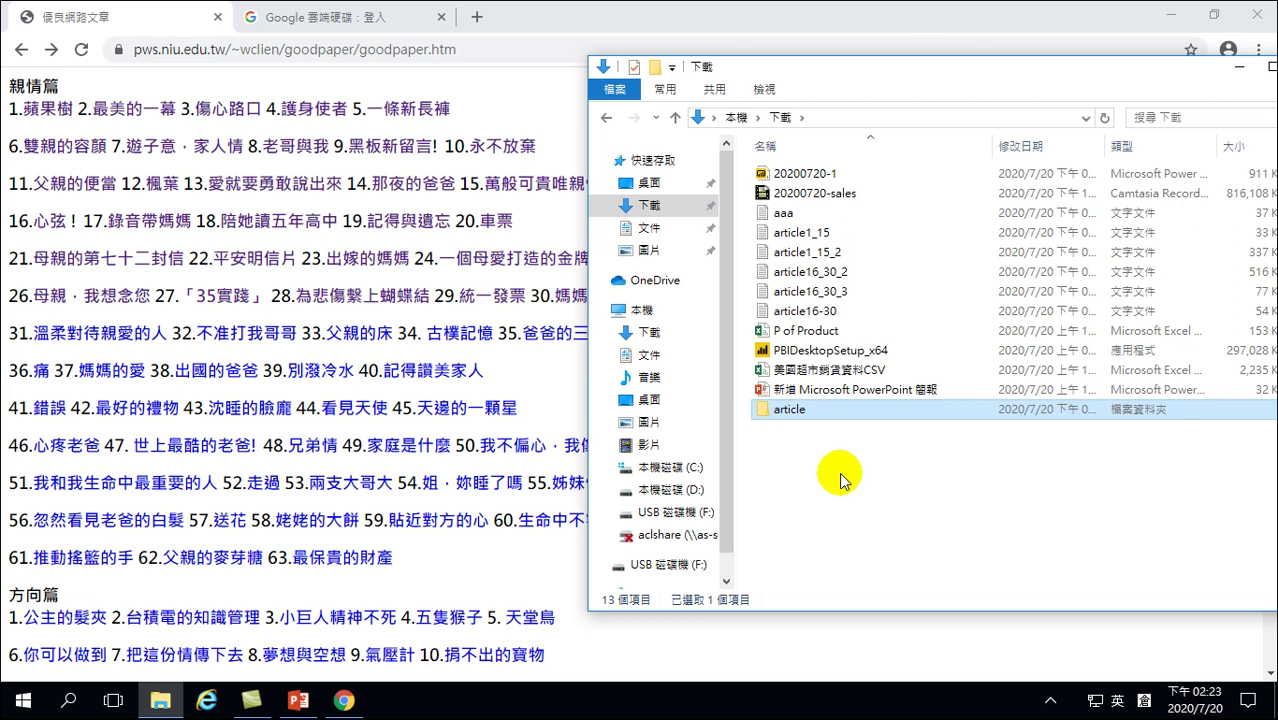
# - Close the Google sign-in tab, minimize Chrome and Downloads, and launch Power BI Desktop
pyautogui.click(362, 20)
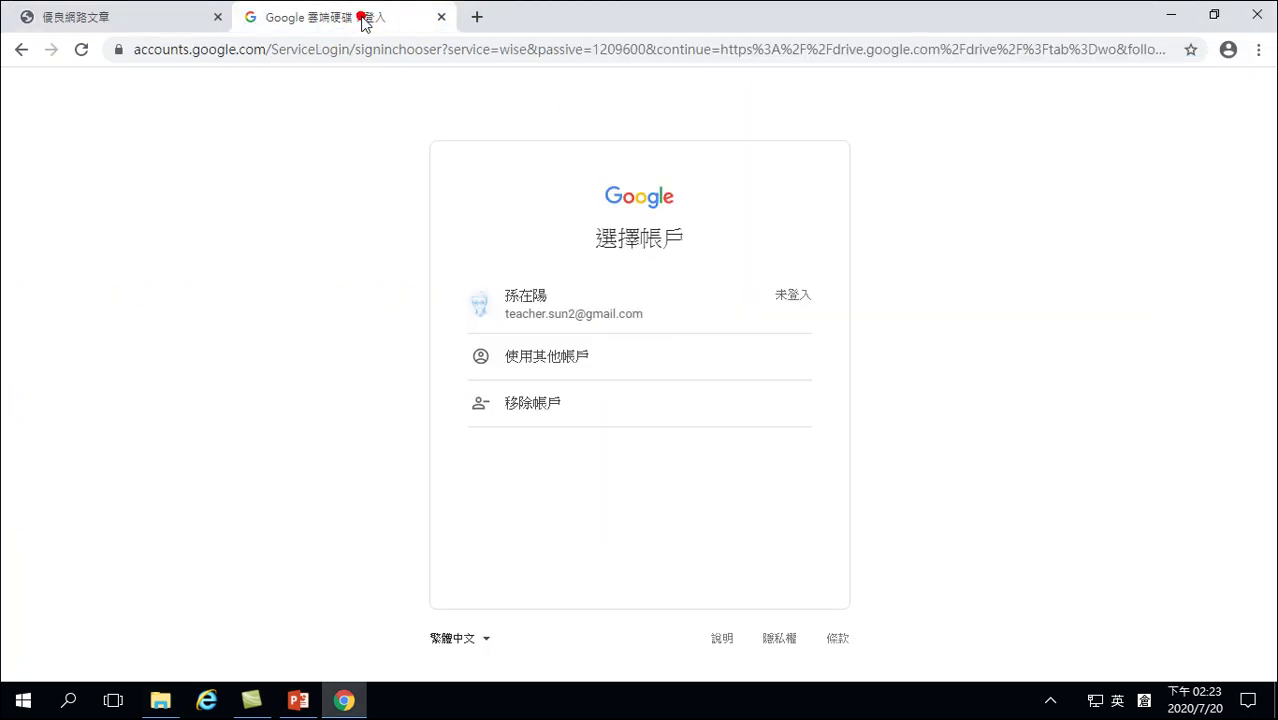
pyautogui.click(441, 17)
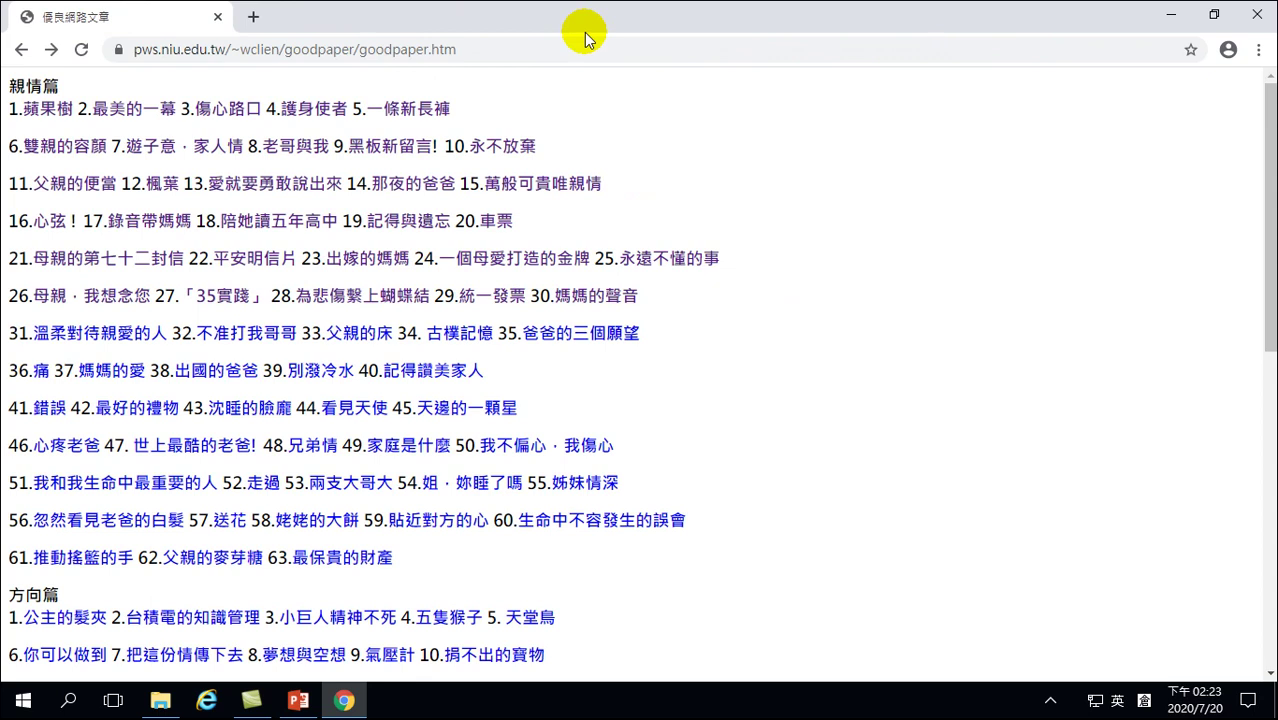
pyautogui.click(1170, 14)
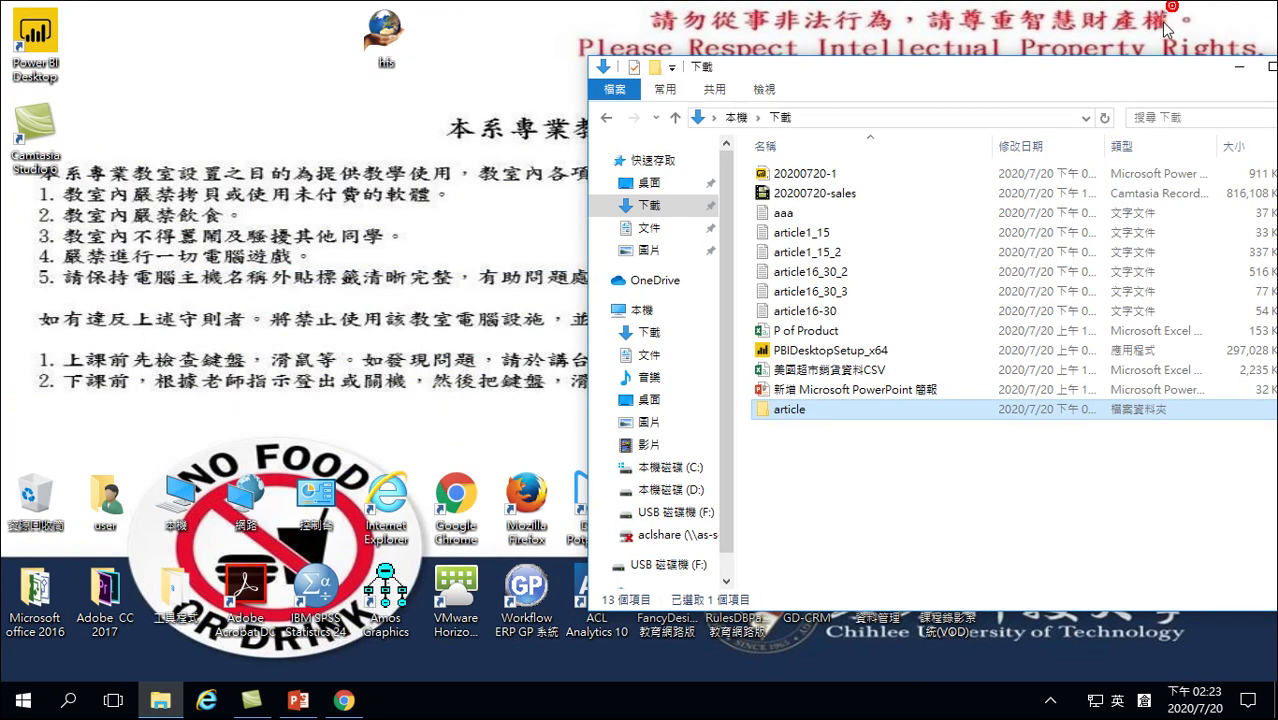
pyautogui.moveTo(1197, 62); pyautogui.dragTo(1023, 62)
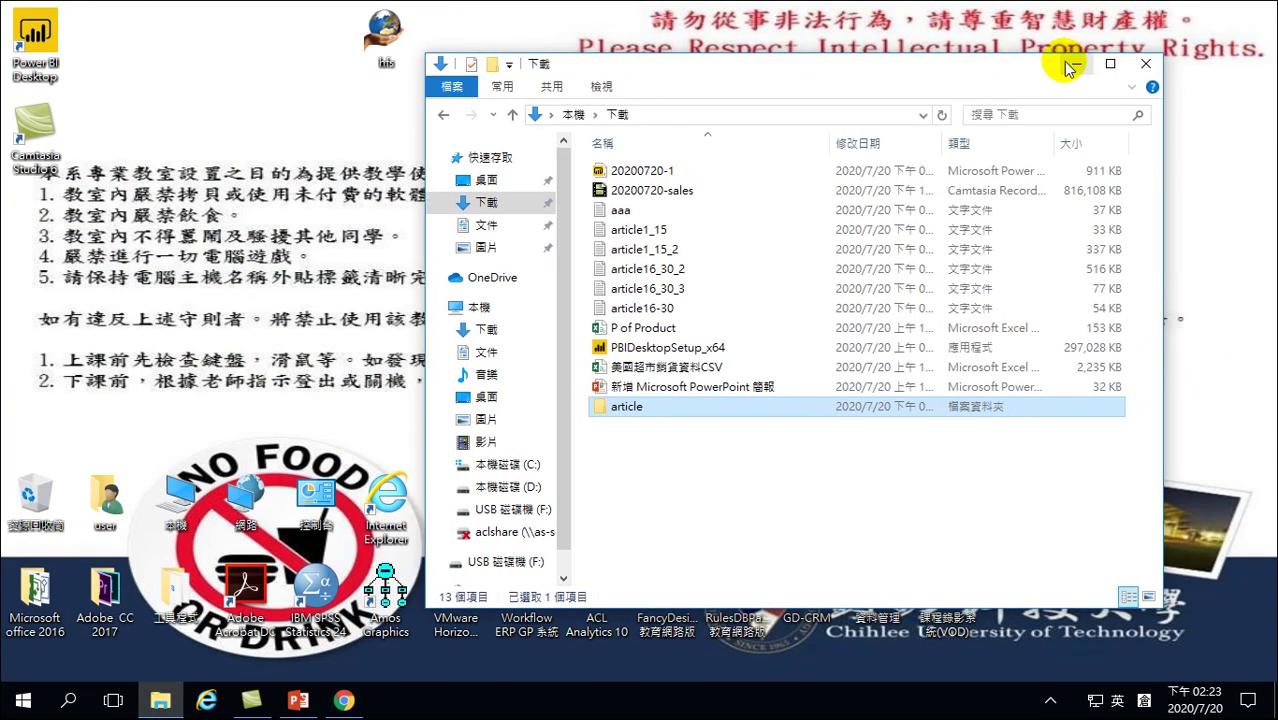
pyautogui.click(1064, 64)
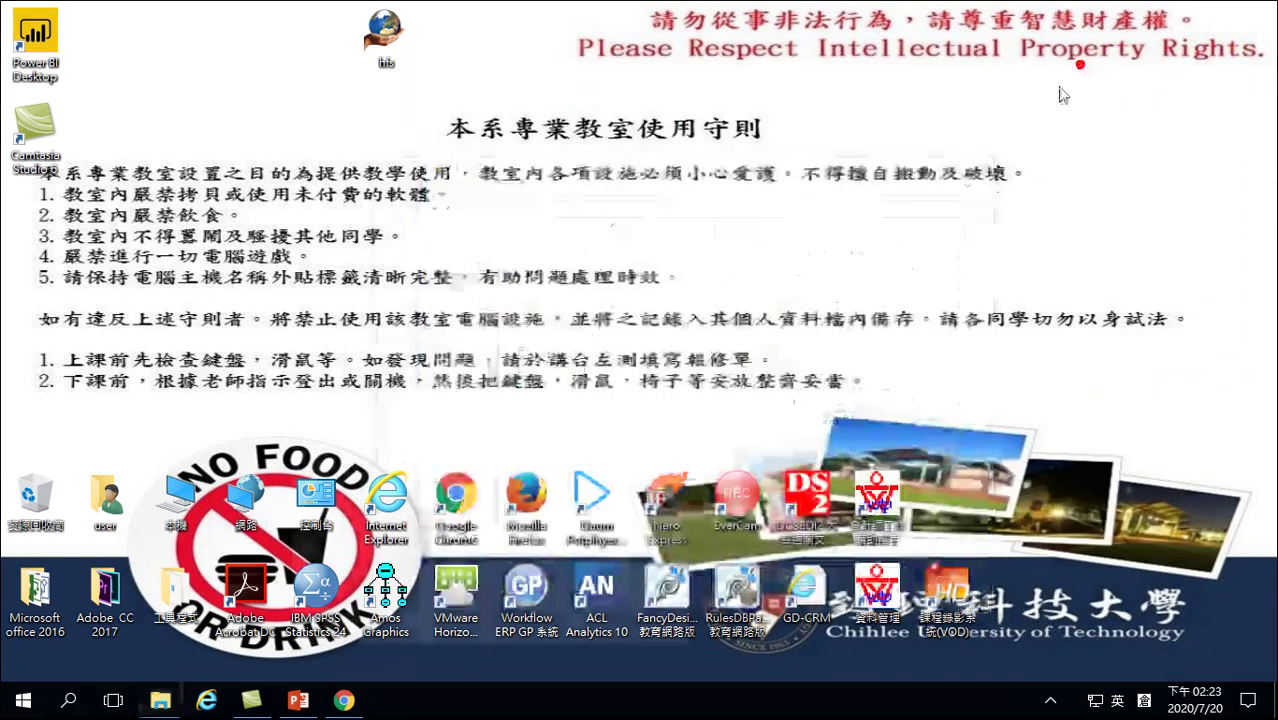
pyautogui.doubleClick(33, 35)
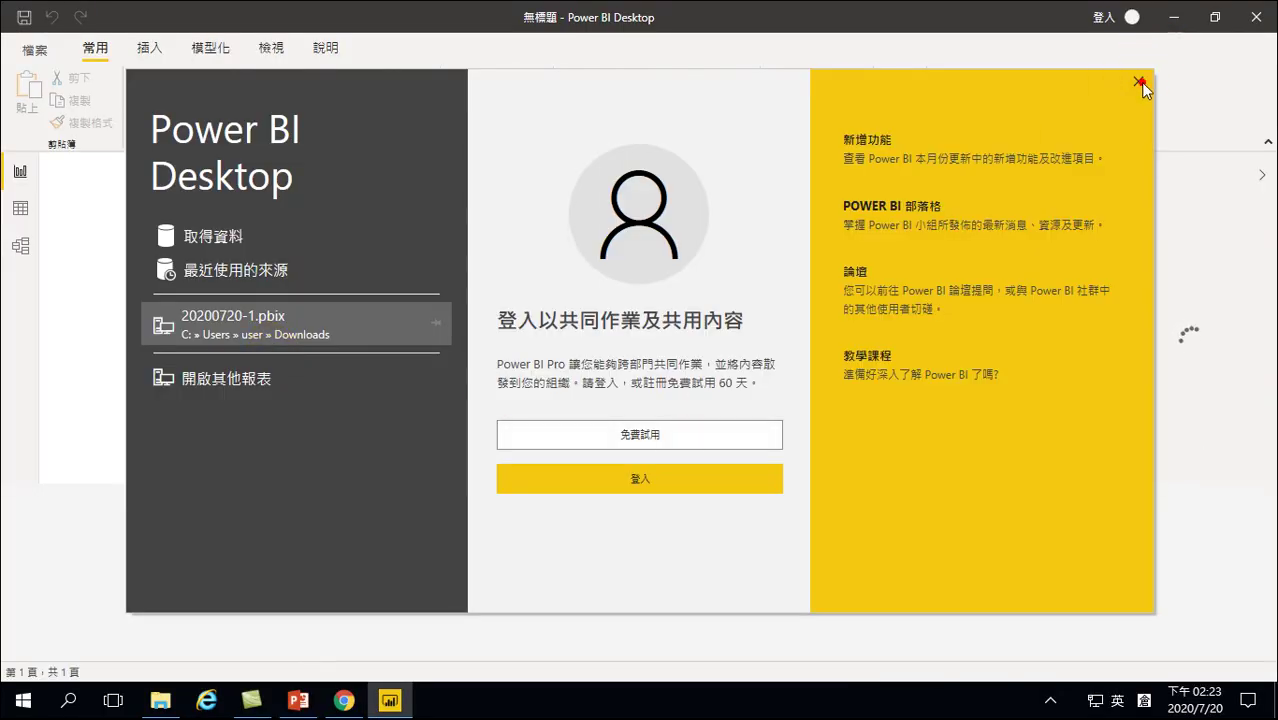
# - Close the welcome screen and open the full Get Data connector list via More..
pyautogui.click(1140, 82)
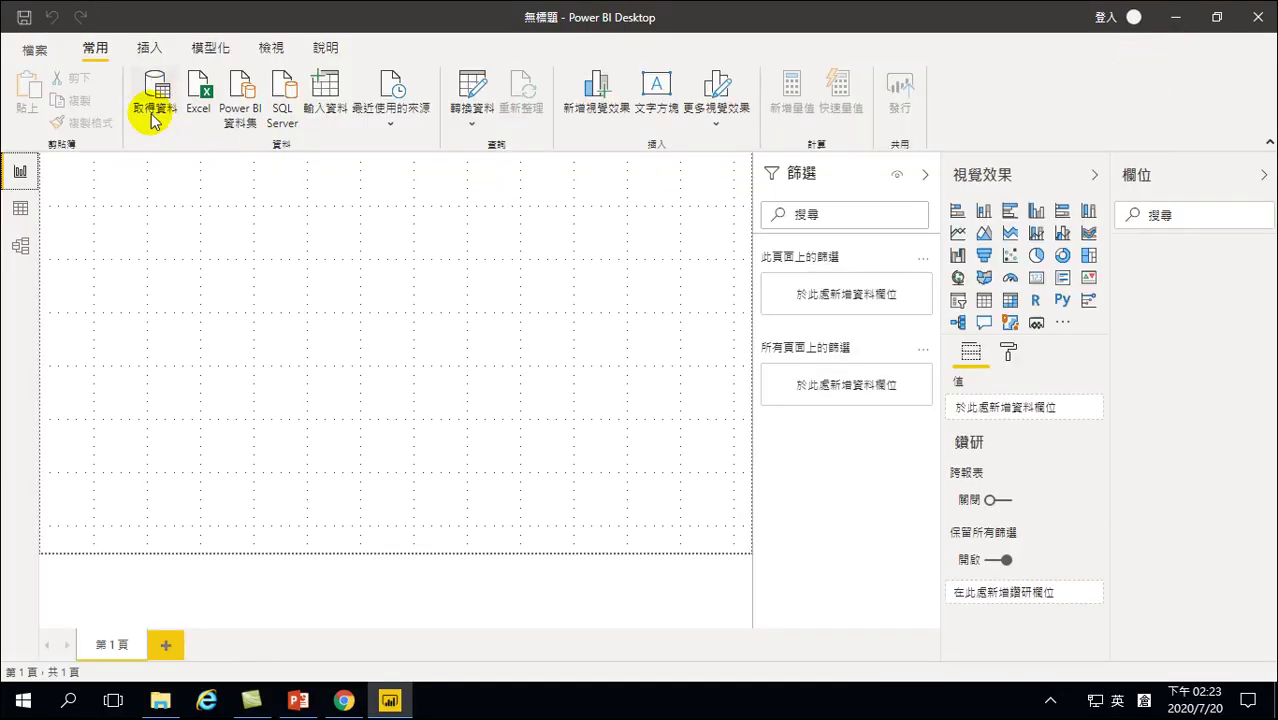
pyautogui.click(155, 125)
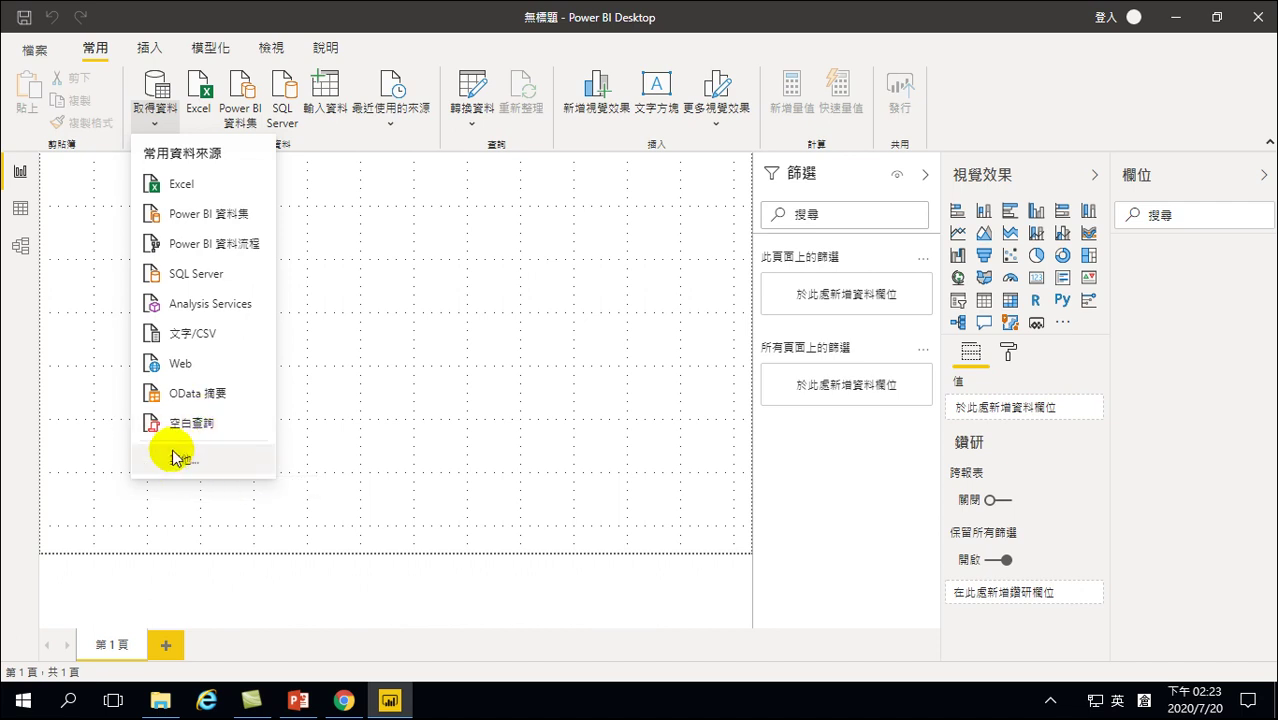
pyautogui.click(174, 466)
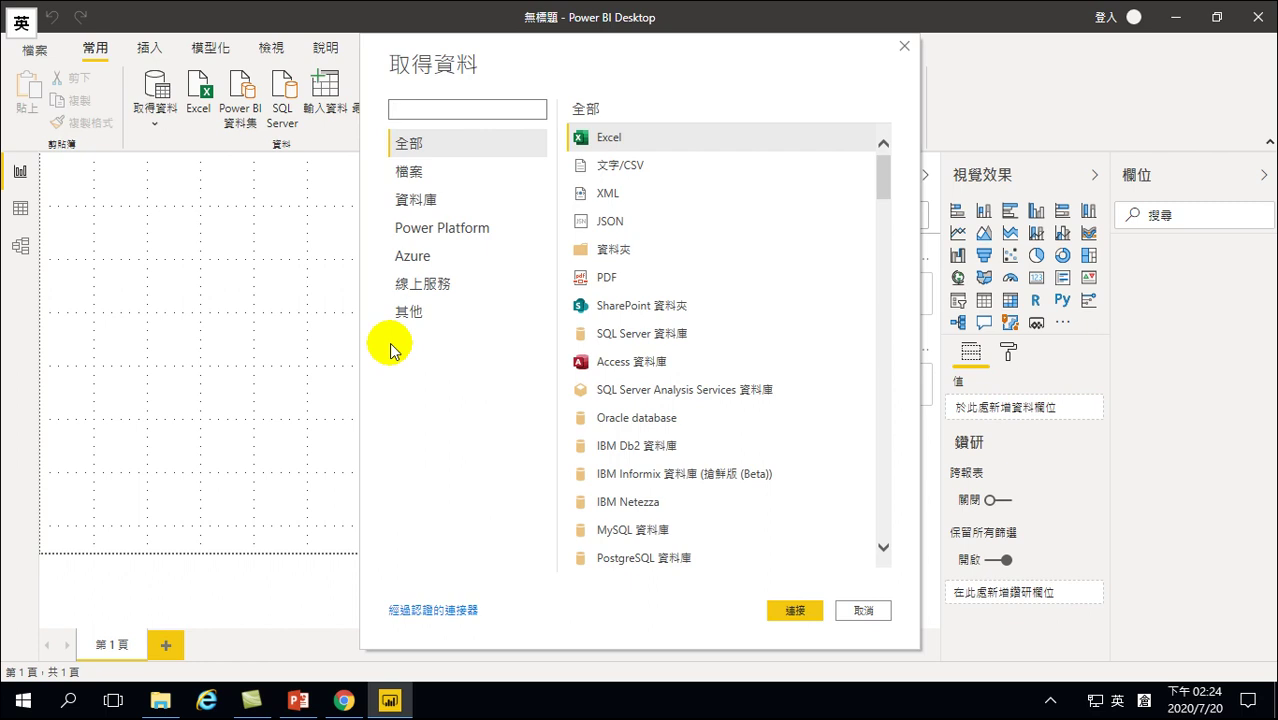
# - Set up a Folder connection with path C:\Users\user\Downloads\article
pyautogui.click(411, 175)
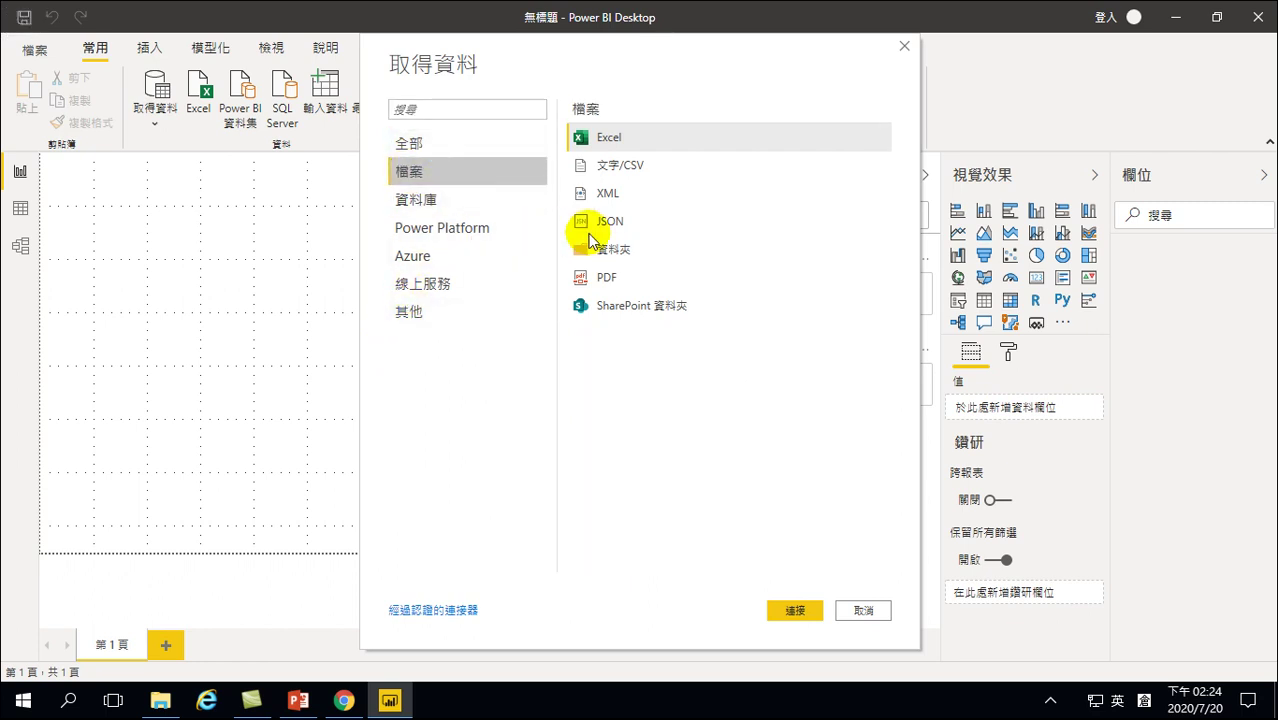
pyautogui.click(605, 257)
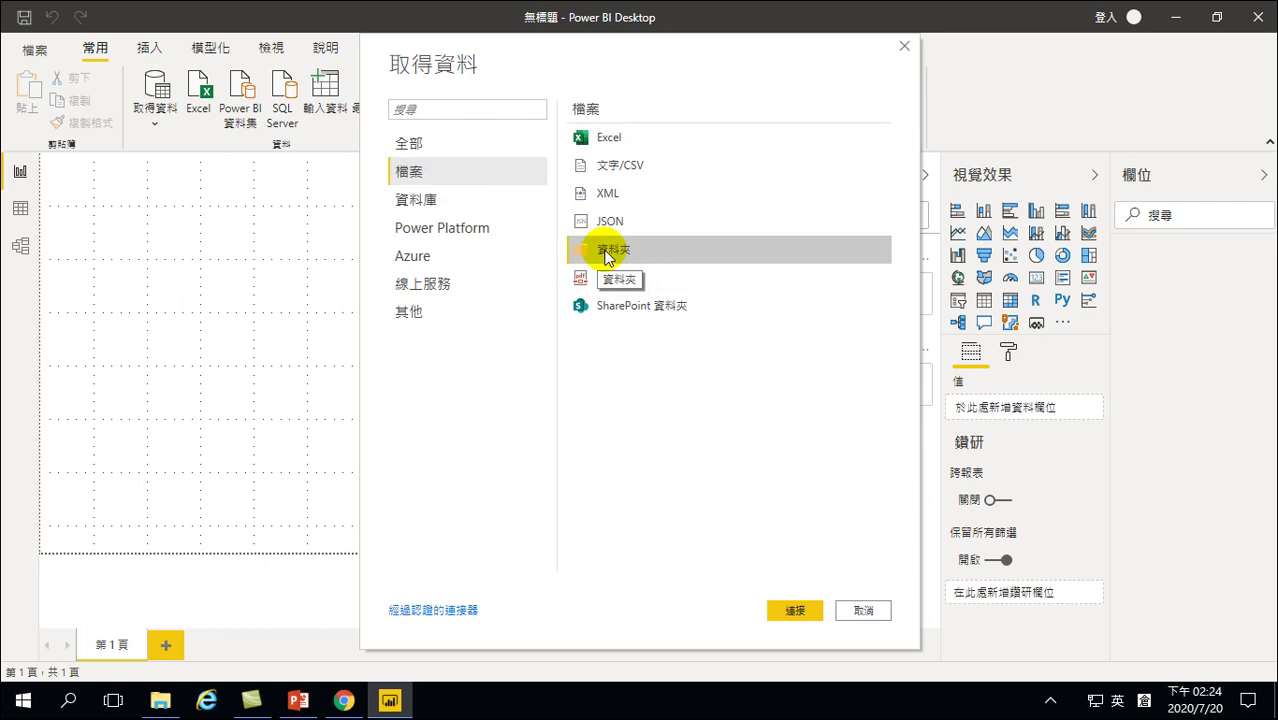
pyautogui.click(797, 612)
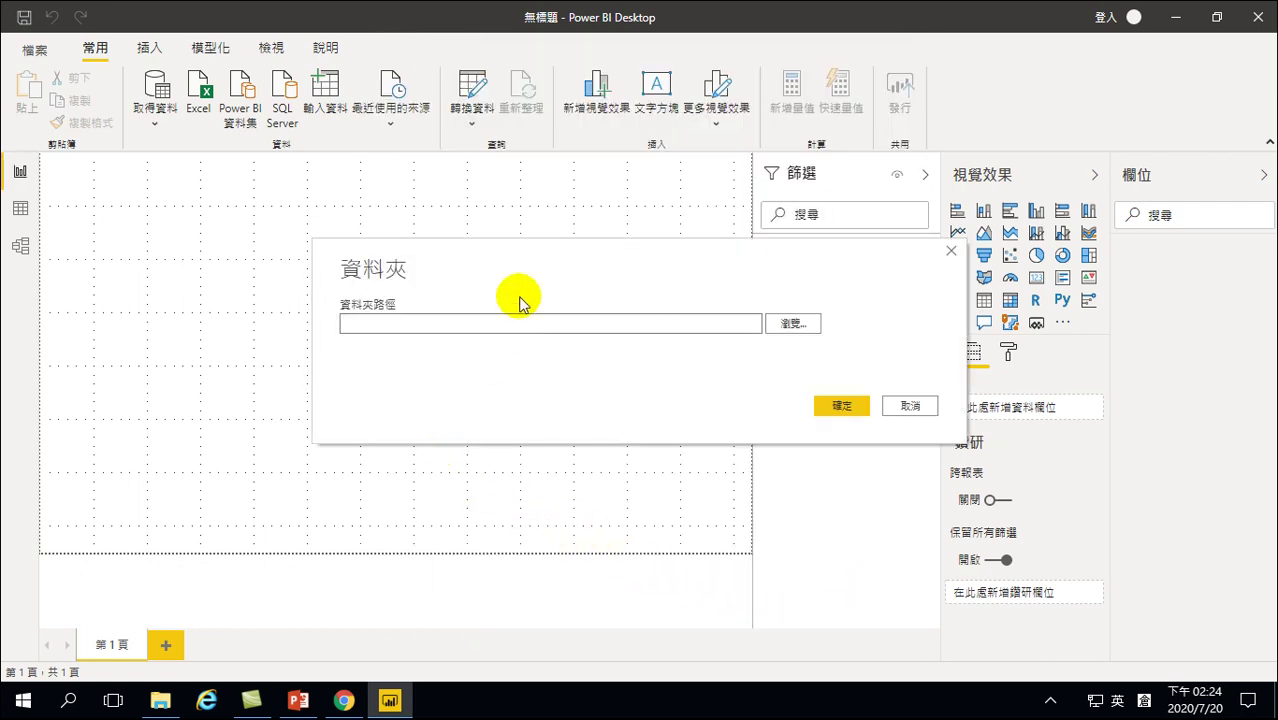
pyautogui.click(789, 324)
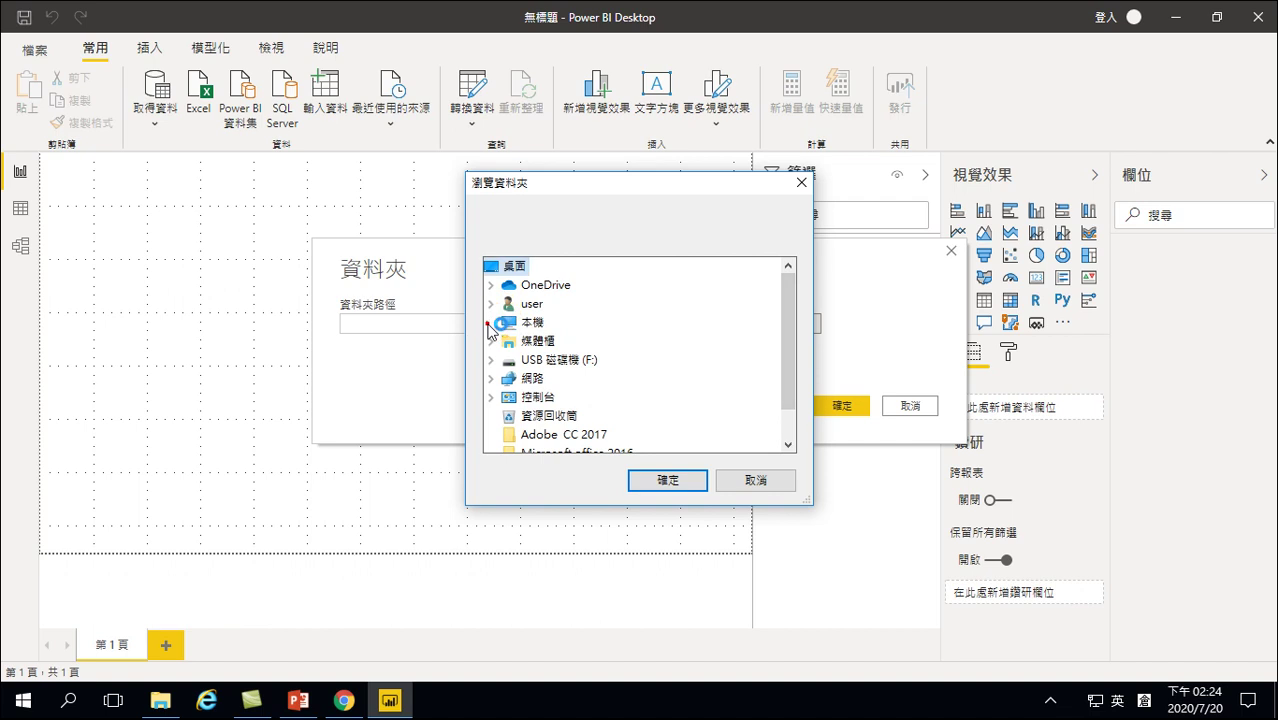
pyautogui.click(502, 320)
pyautogui.click(508, 285)
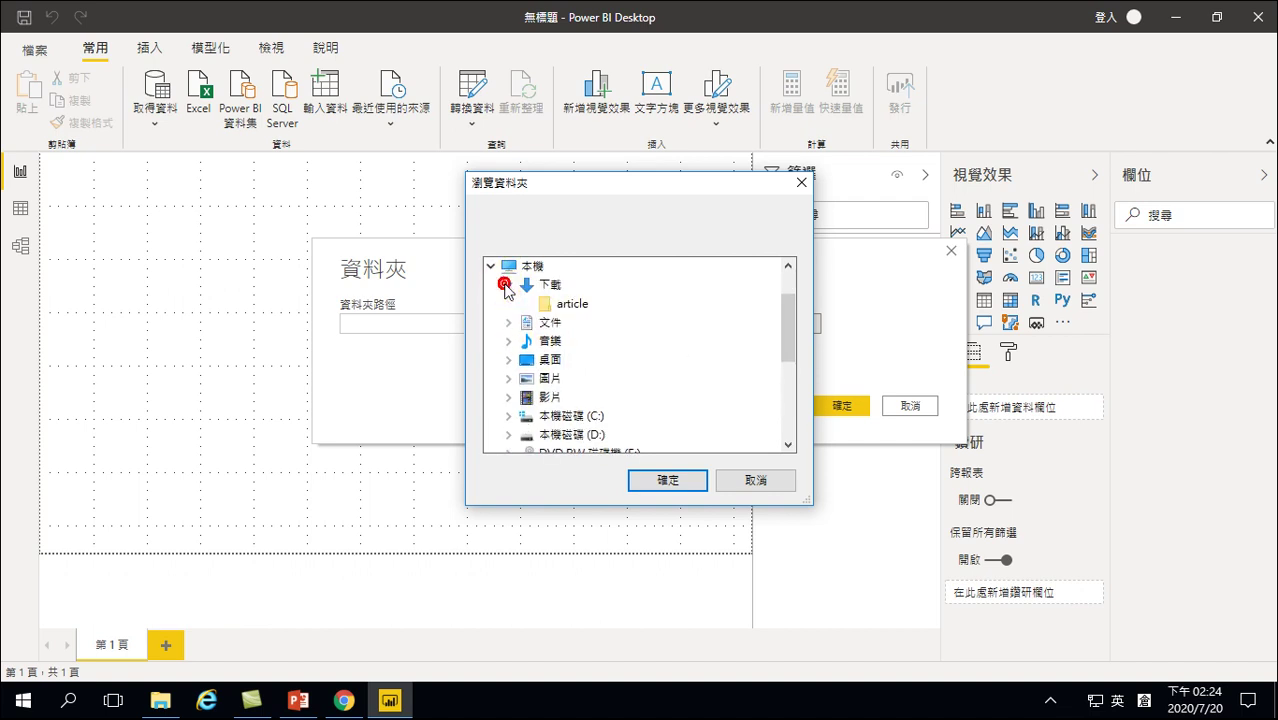
pyautogui.click(565, 303)
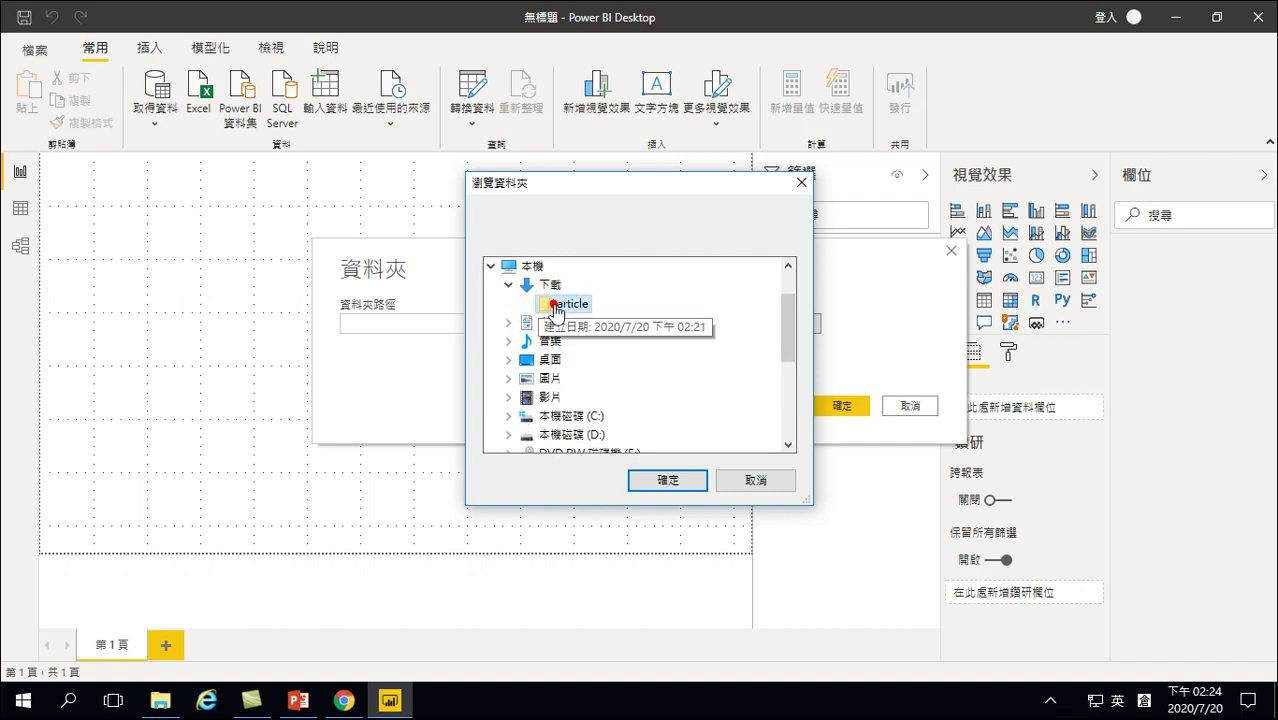
pyautogui.click(663, 482)
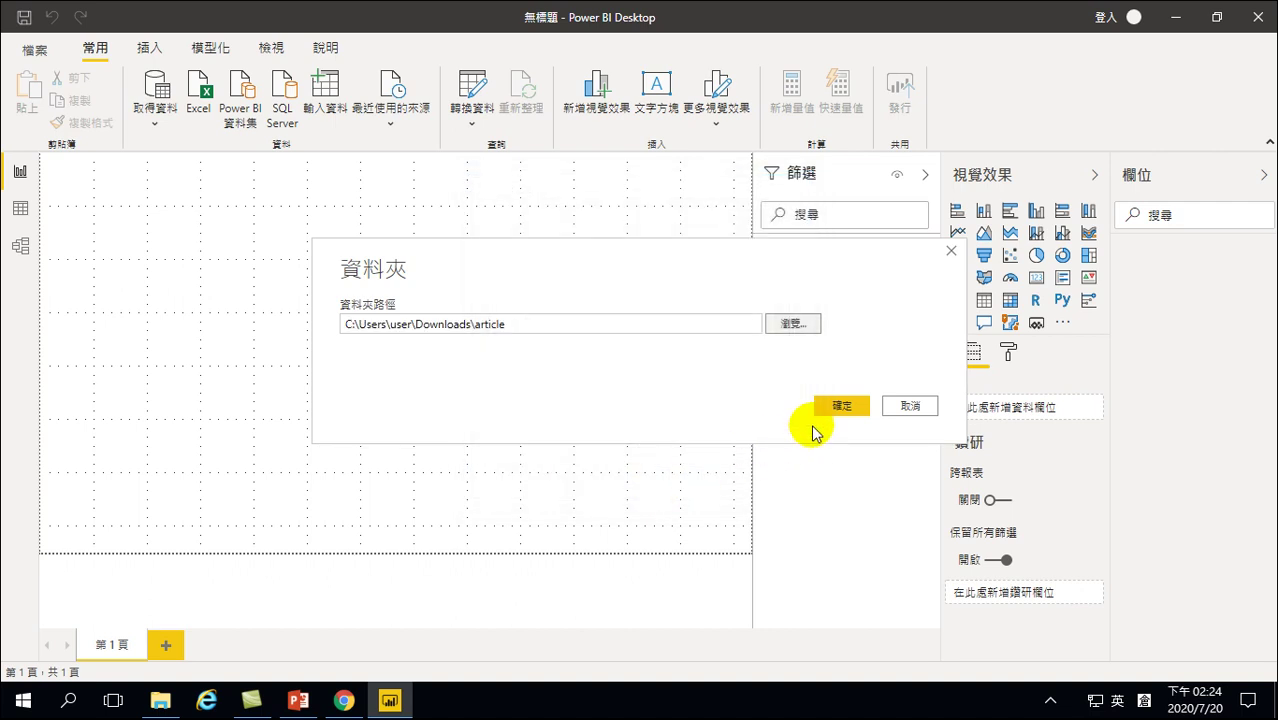
# - Accept the folder path and choose Combine & Load to preview the article file
pyautogui.click(835, 406)
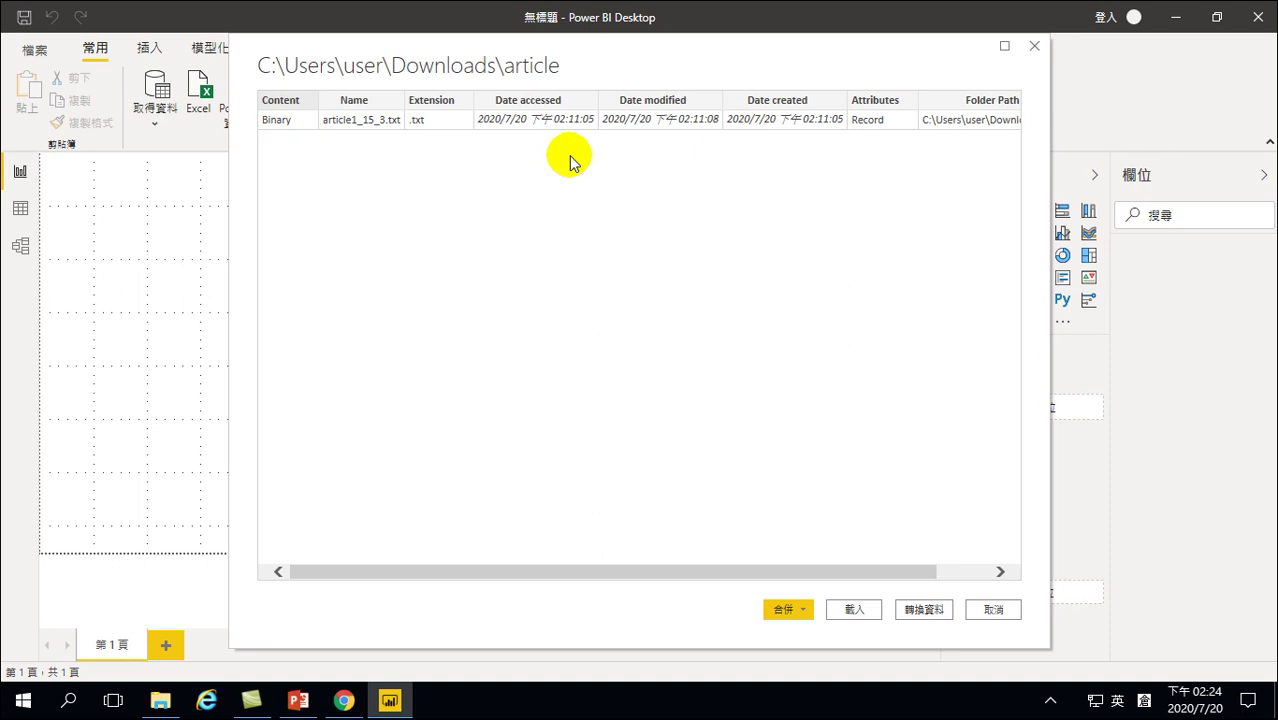
pyautogui.click(807, 616)
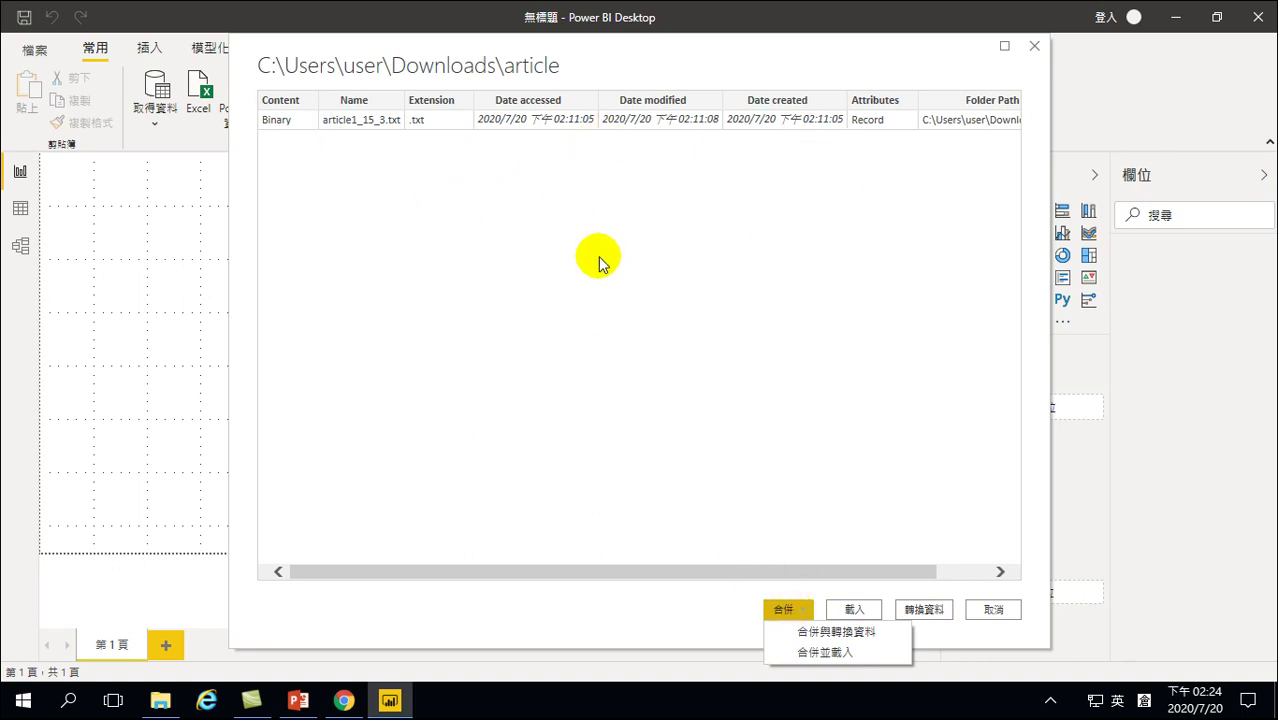
pyautogui.click(828, 653)
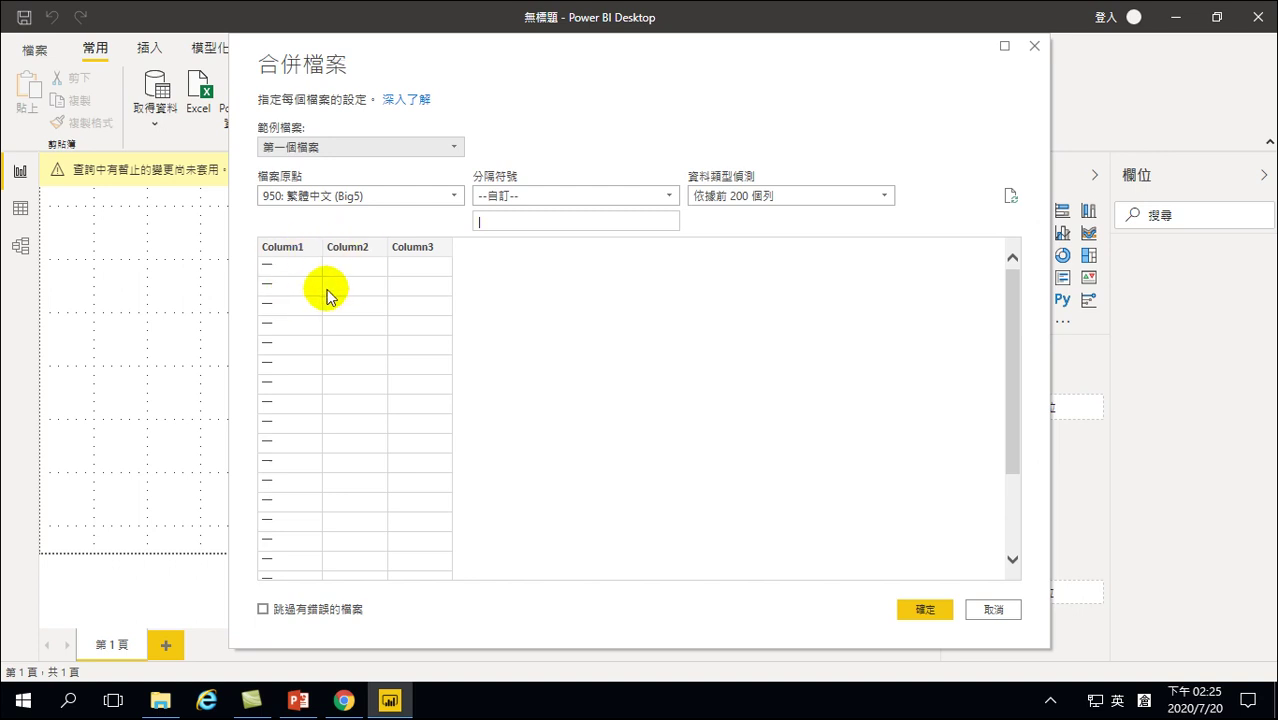
pyautogui.scroll(-10, 322, 320)
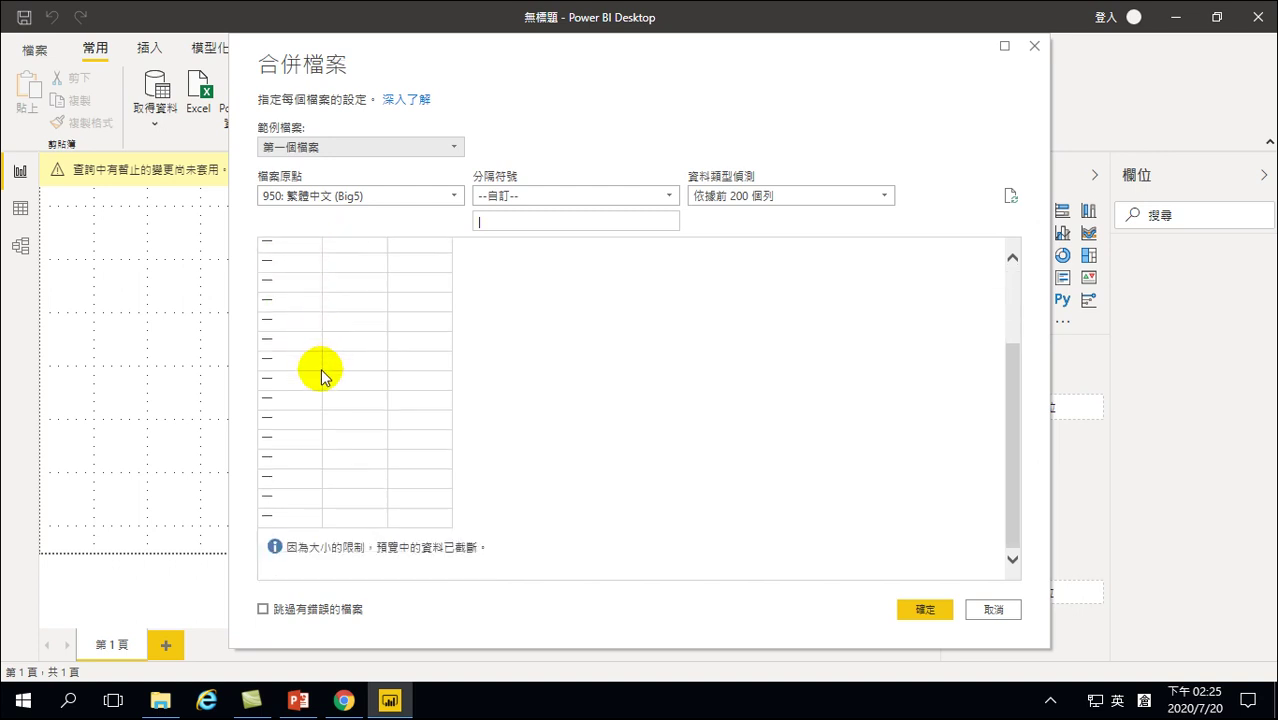
pyautogui.scroll(10, 312, 362)
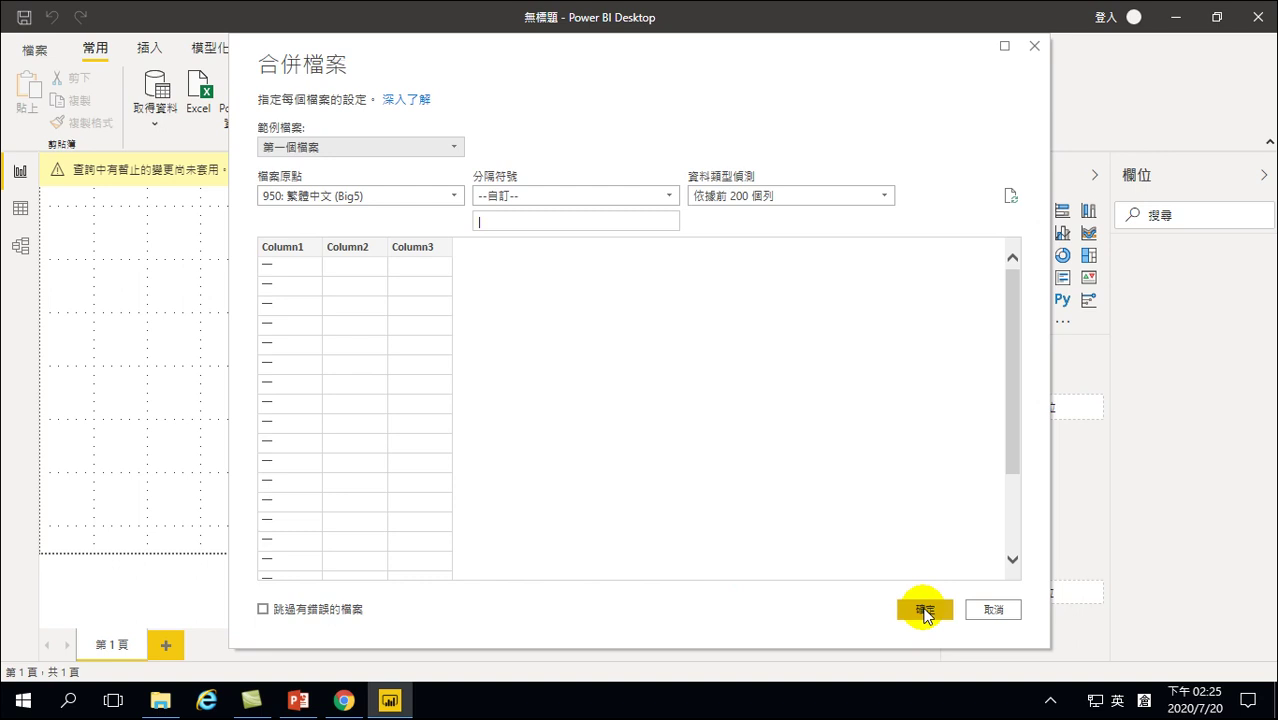
# - Load the combined data as the article table and inspect its rows in Data view
pyautogui.click(924, 610)
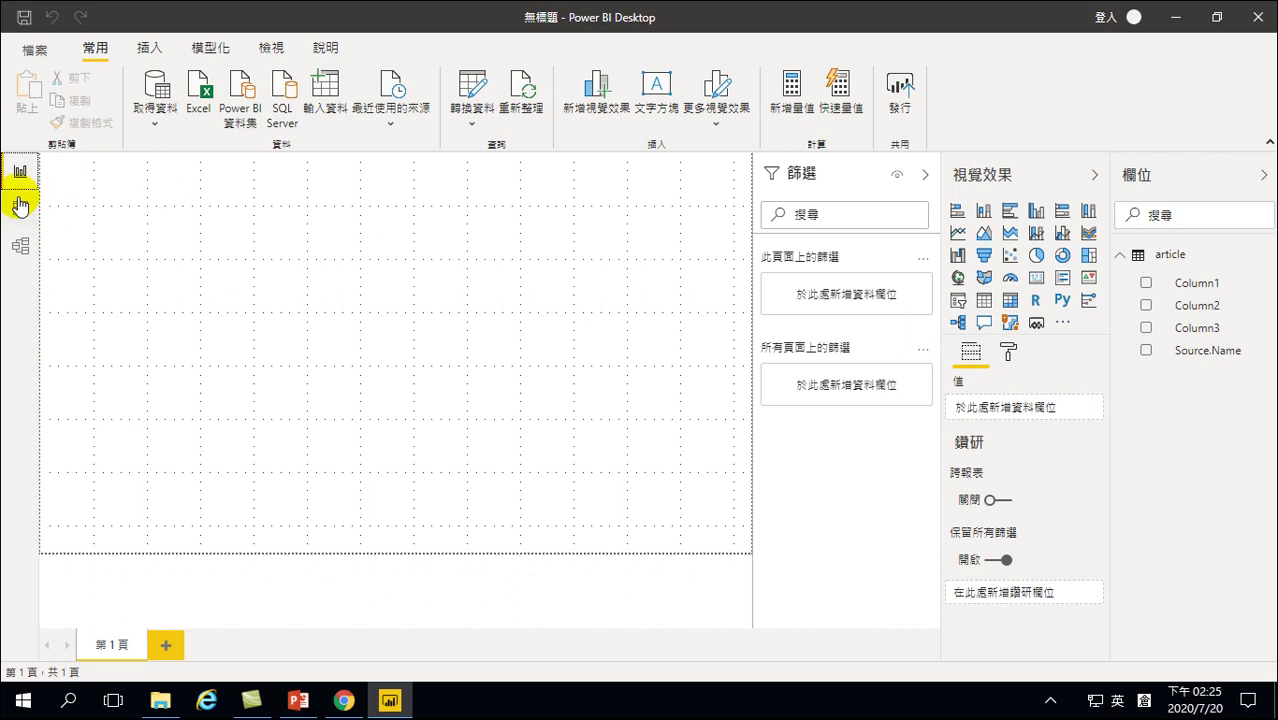
pyautogui.click(20, 205)
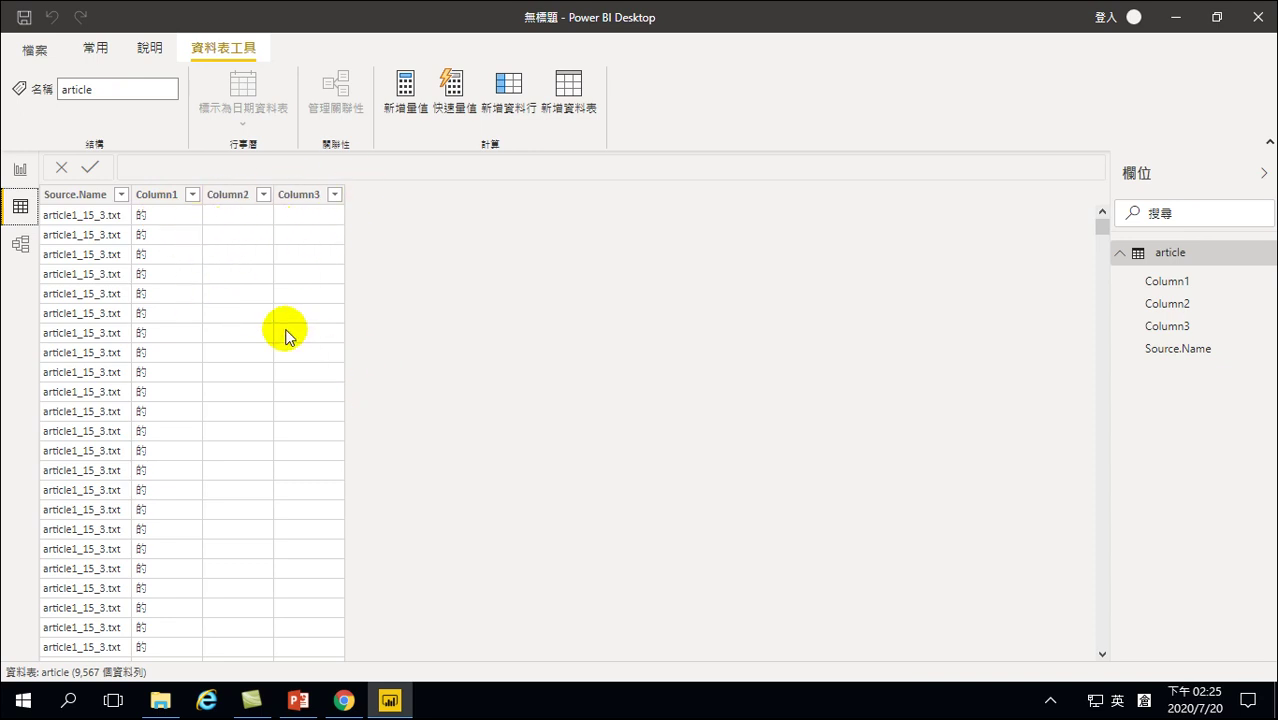
pyautogui.click(21, 170)
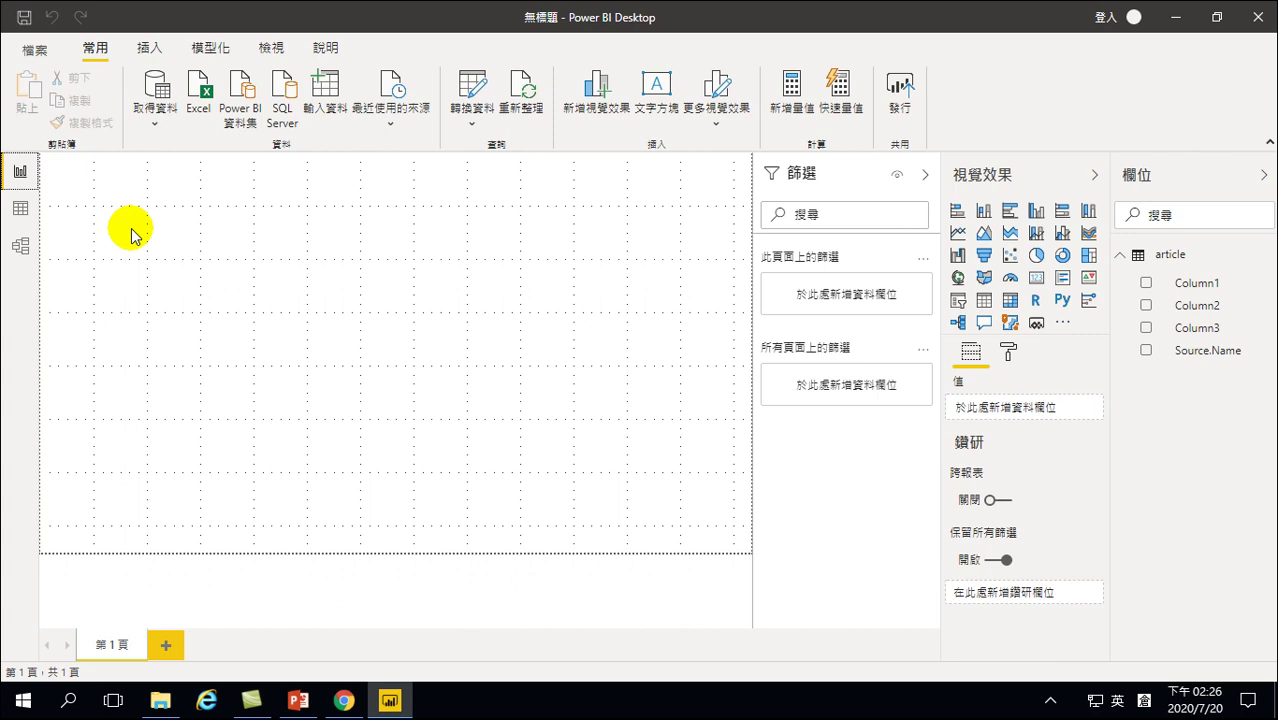
pyautogui.click(156, 705)
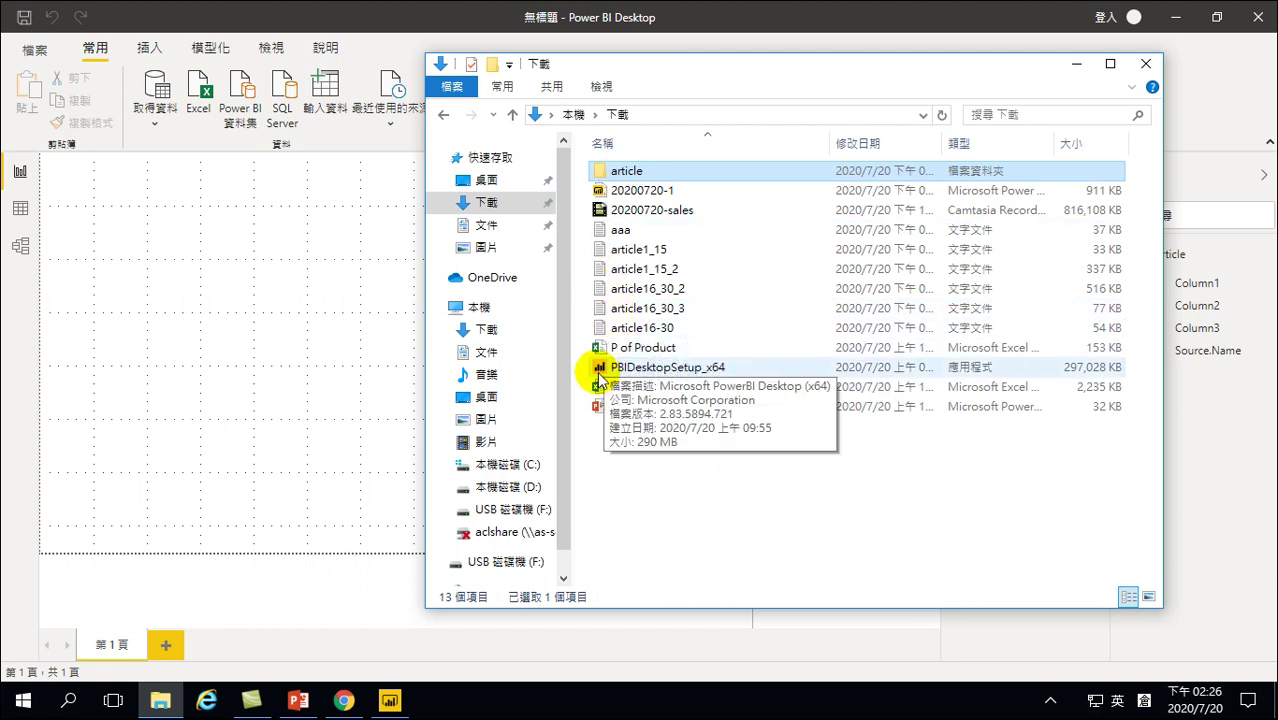
pyautogui.click(195, 342)
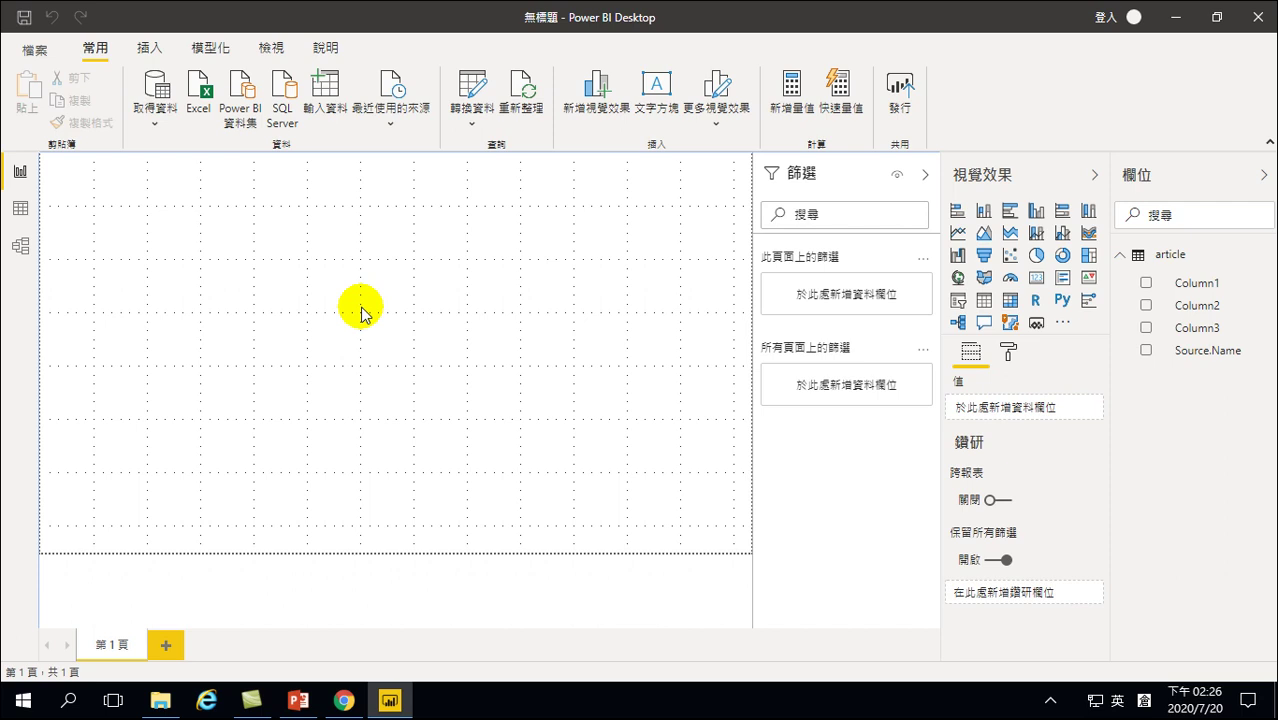
pyautogui.click(154, 114)
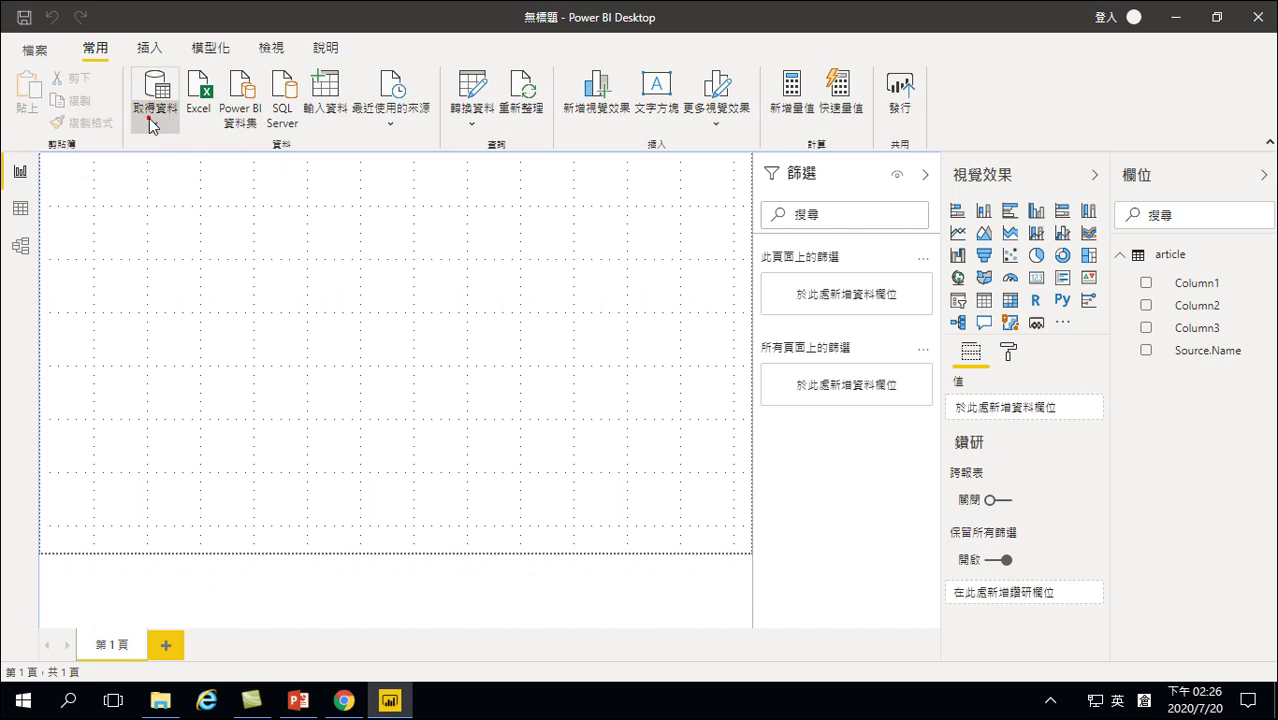
pyautogui.click(182, 460)
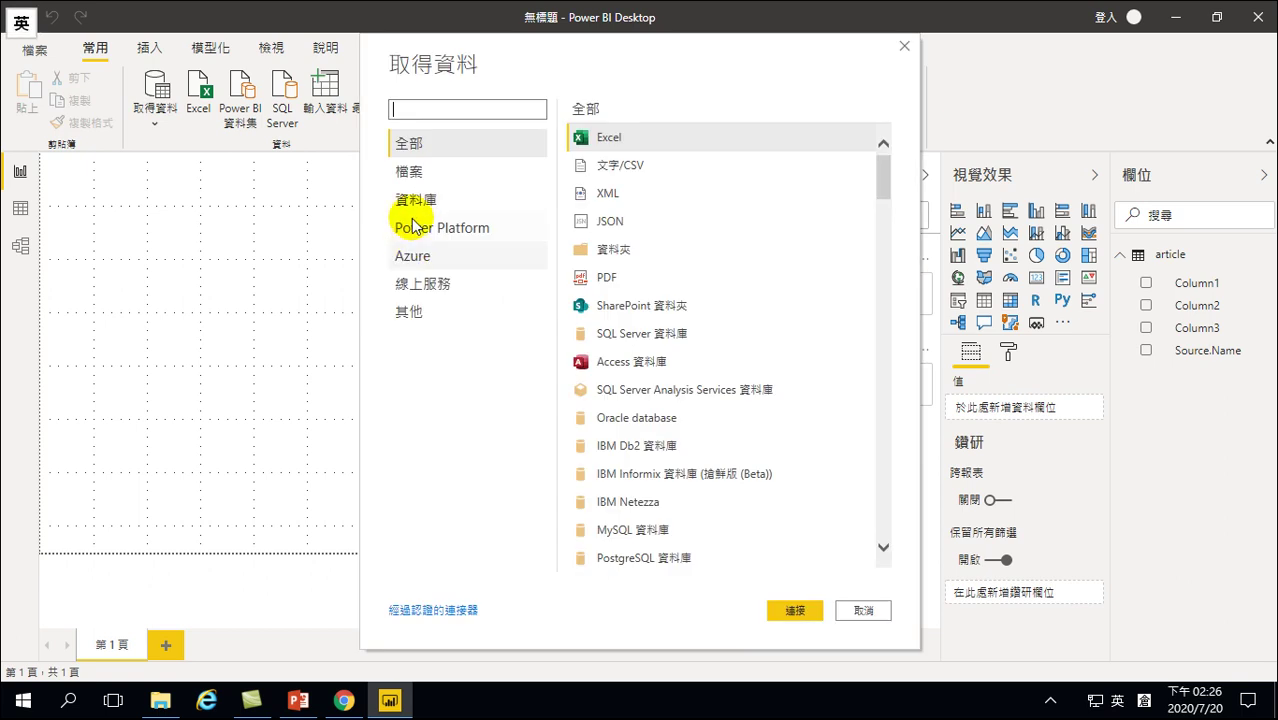
pyautogui.click(408, 172)
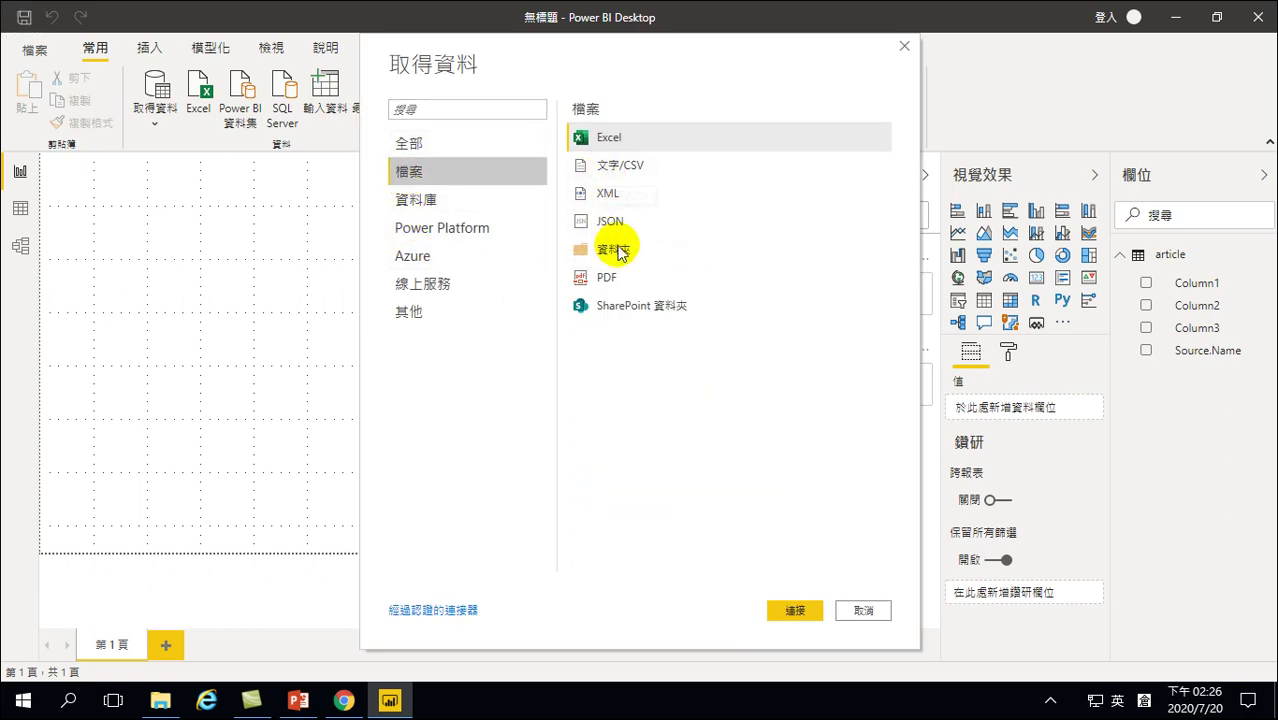
pyautogui.click(618, 252)
pyautogui.click(792, 612)
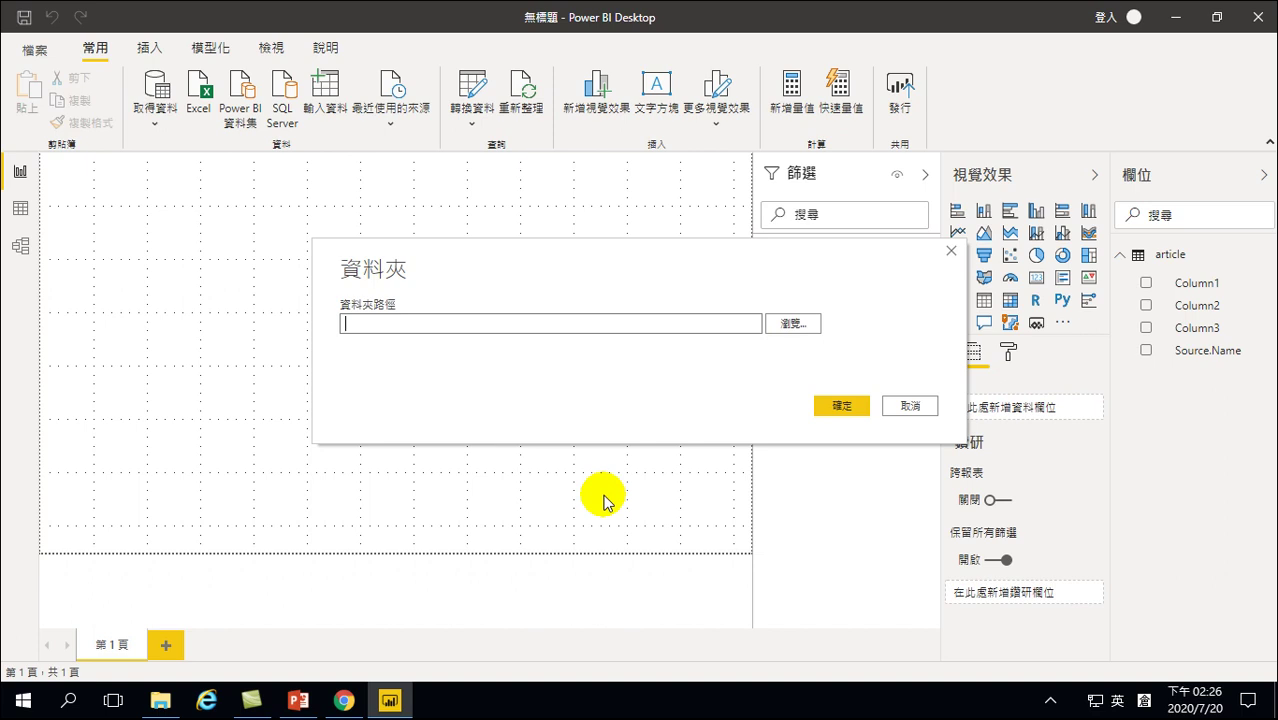
pyautogui.click(910, 406)
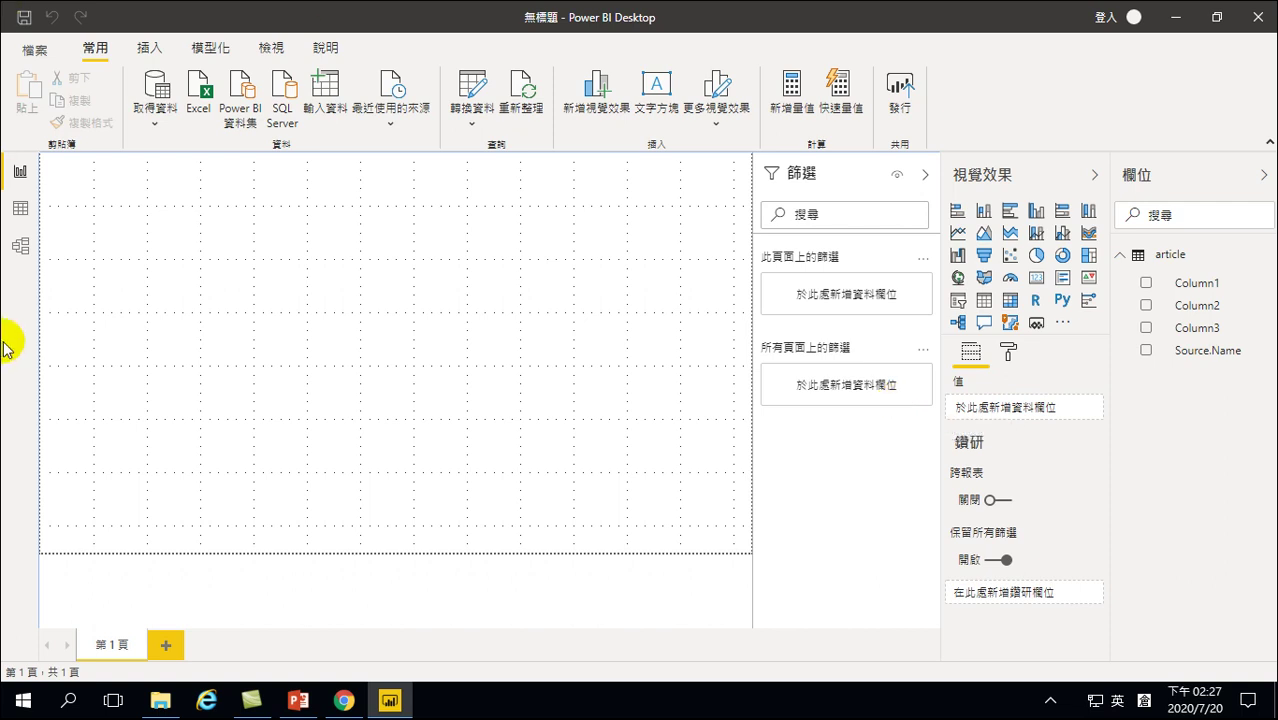
# - Name the report file 20200720-2_text mining in Downloads, starting from the 20200720-1 name
pyautogui.click(24, 17)
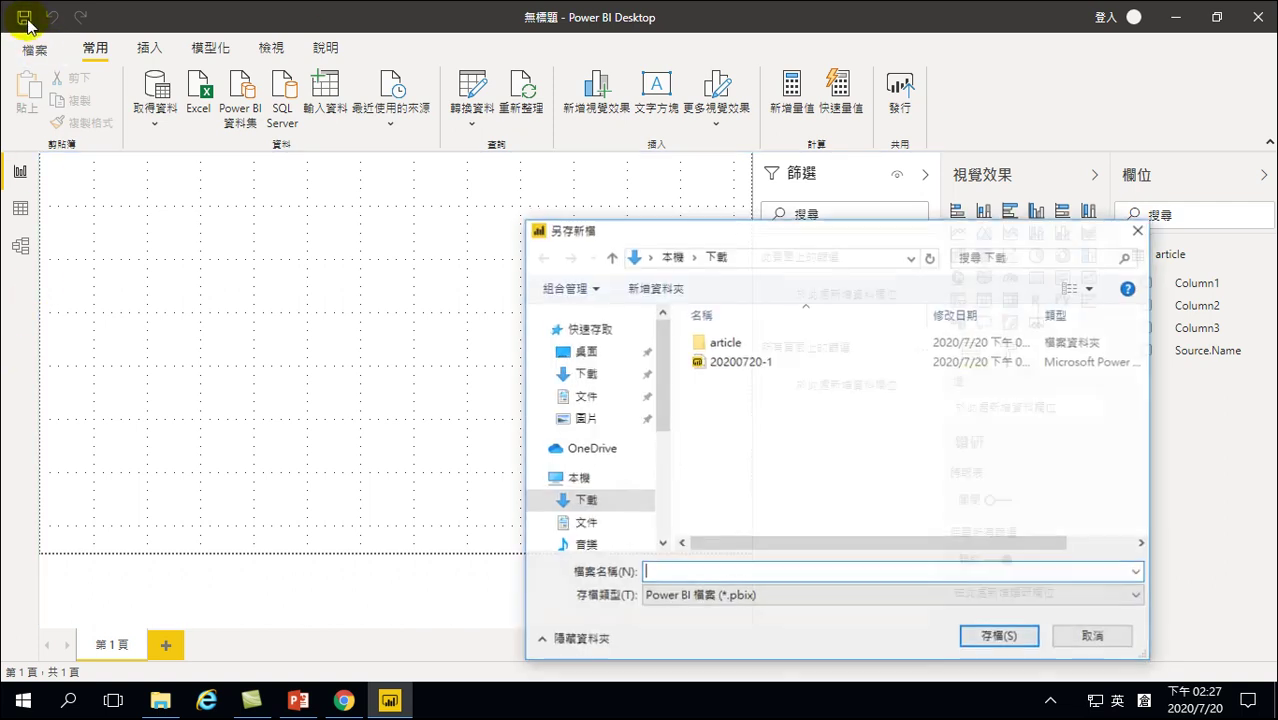
pyautogui.click(737, 365)
pyautogui.doubleClick(697, 571)
pyautogui.click(705, 571)
pyautogui.press('BackSpace')
pyautogui.write('20200720-2')
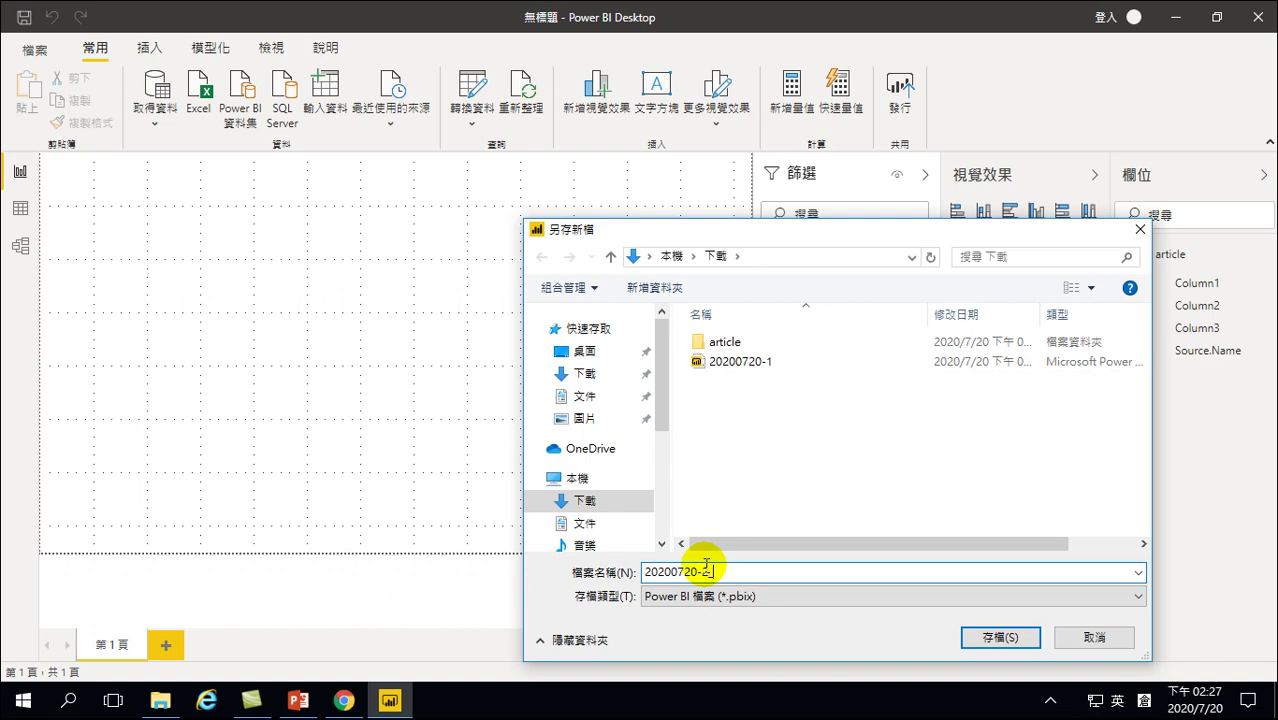
pyautogui.write('e')
pyautogui.write('ning')
# - Save the report as 20200720-2_text mining, then bring up the 登入 sign-in prompt
pyautogui.click(986, 645)
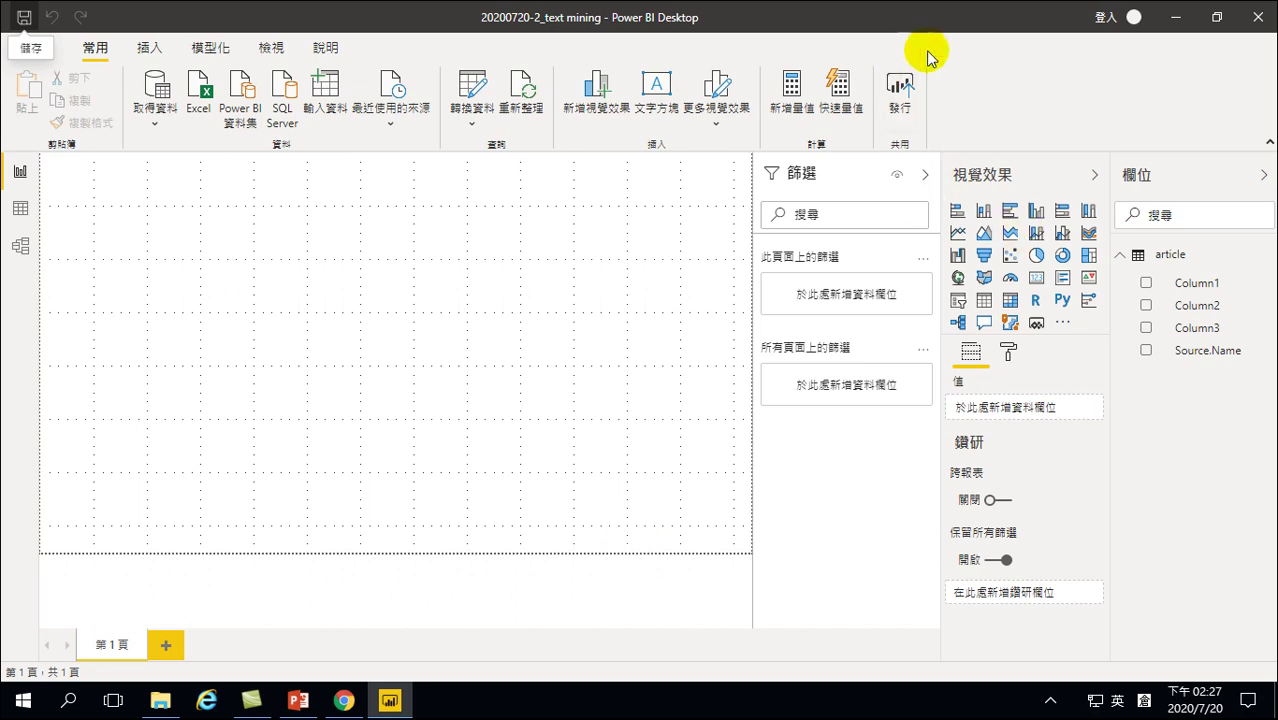
pyautogui.click(1133, 19)
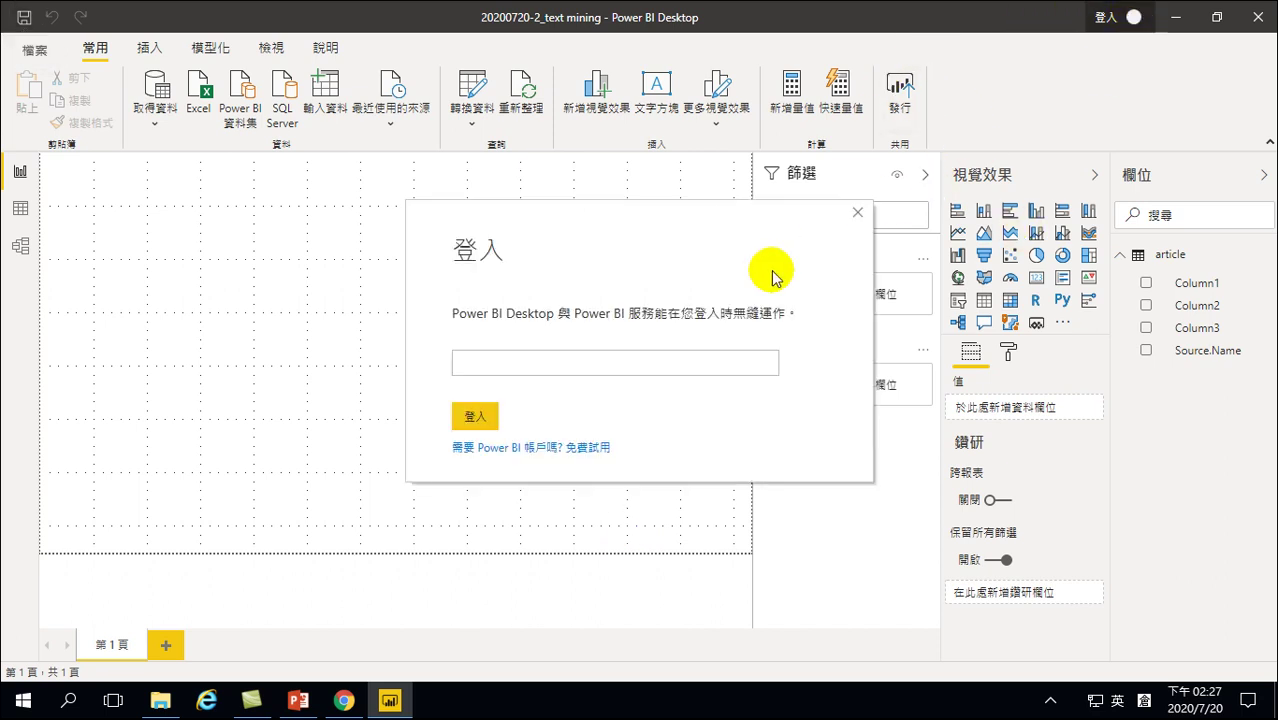
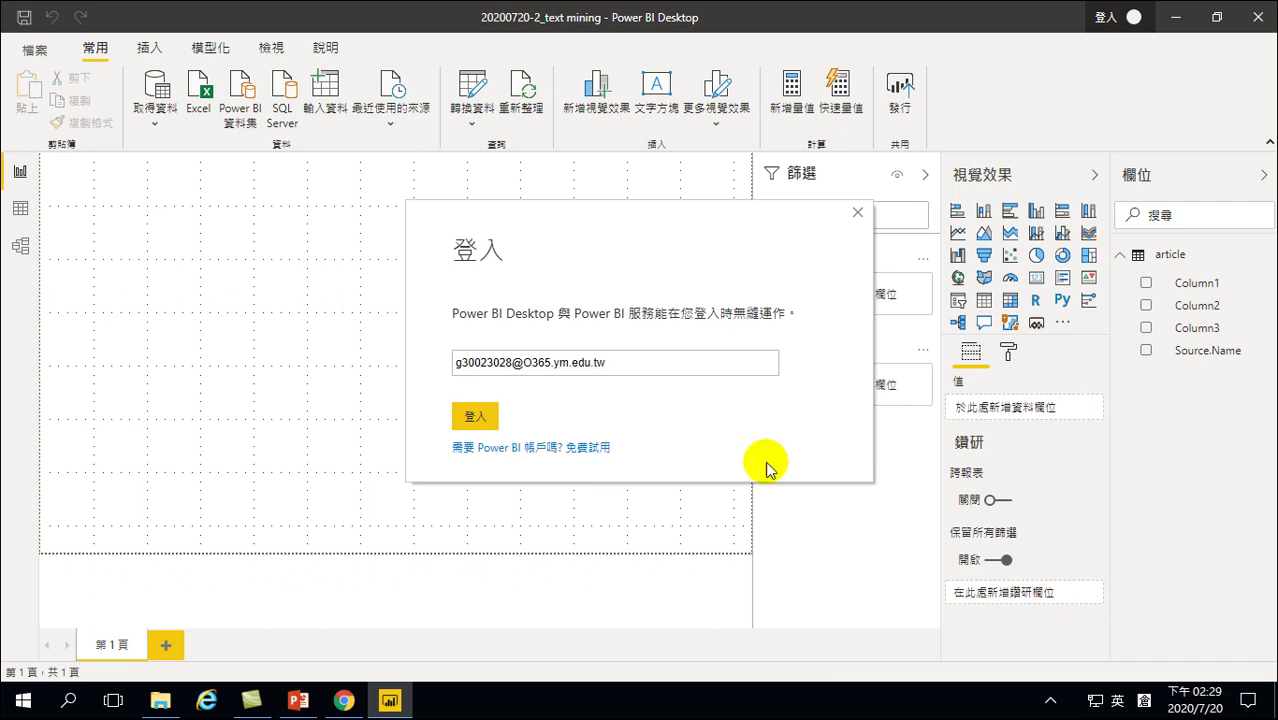
# - Enter the account e-mail in the 登入 dialog and submit it to sign in
pyautogui.click(474, 416)
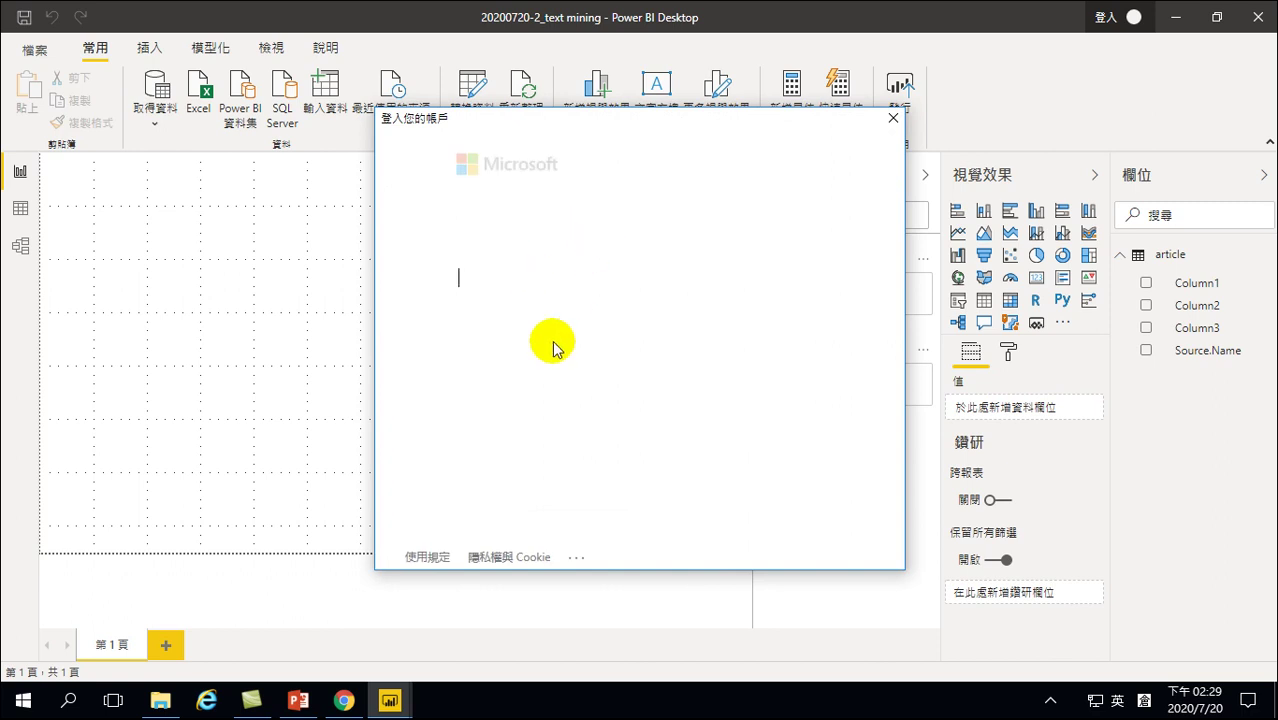
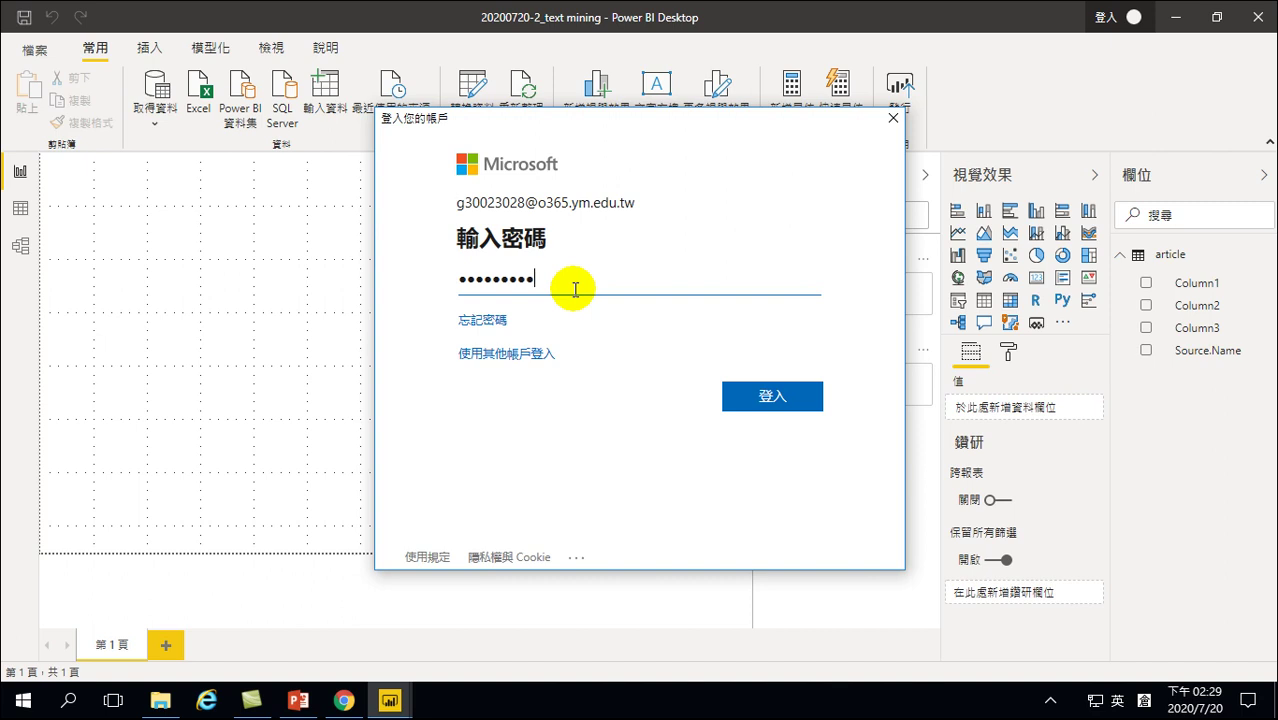
# - Enter the account password and submit it to finish signing in
pyautogui.click(765, 390)
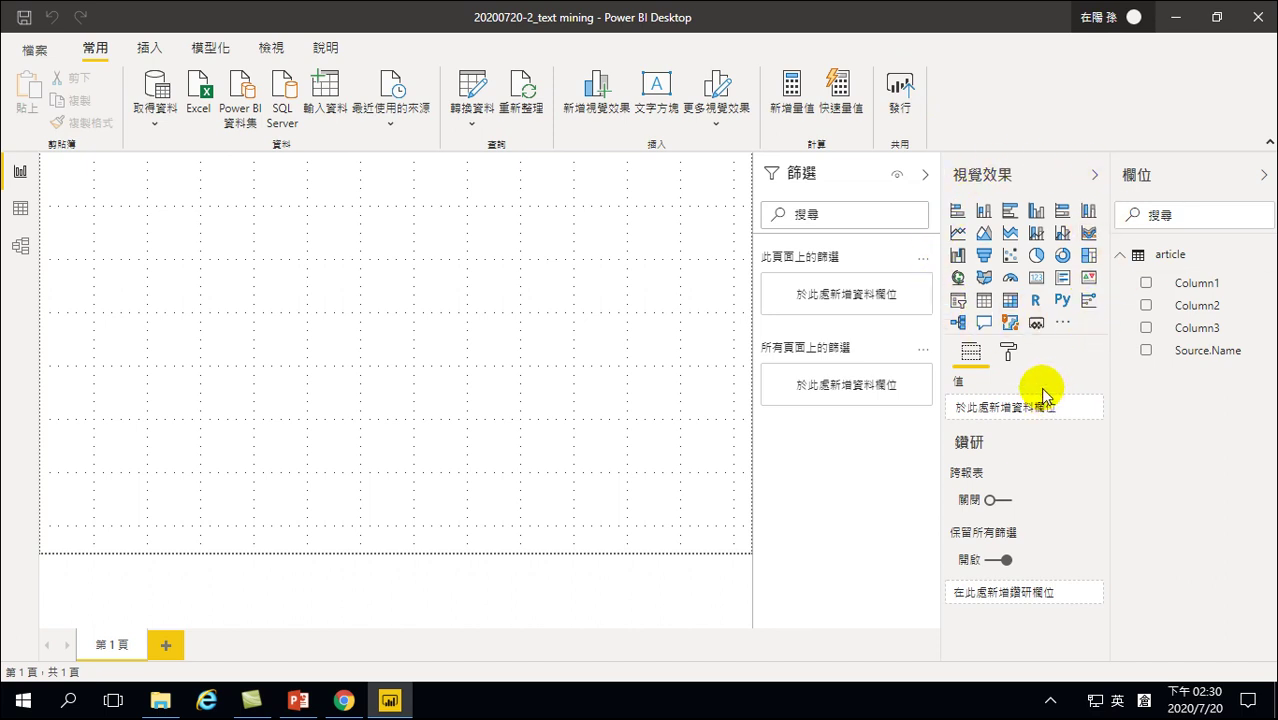
pyautogui.click(1062, 322)
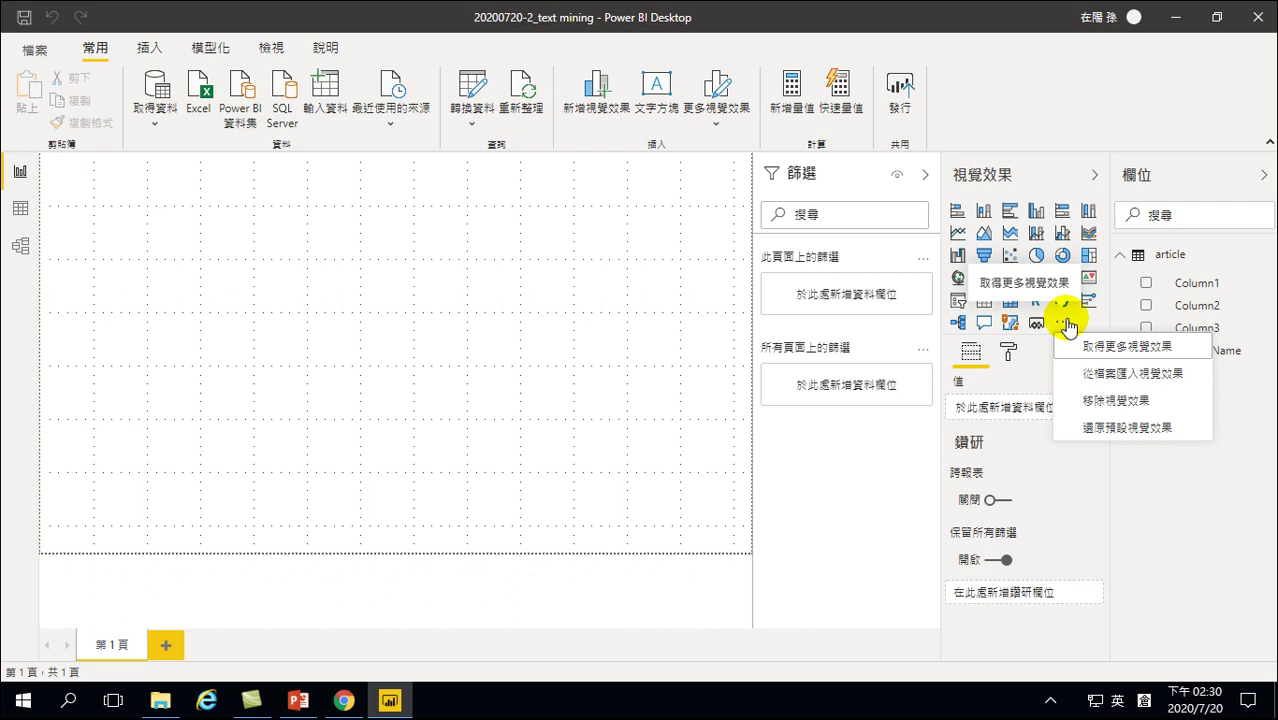
pyautogui.click(424, 292)
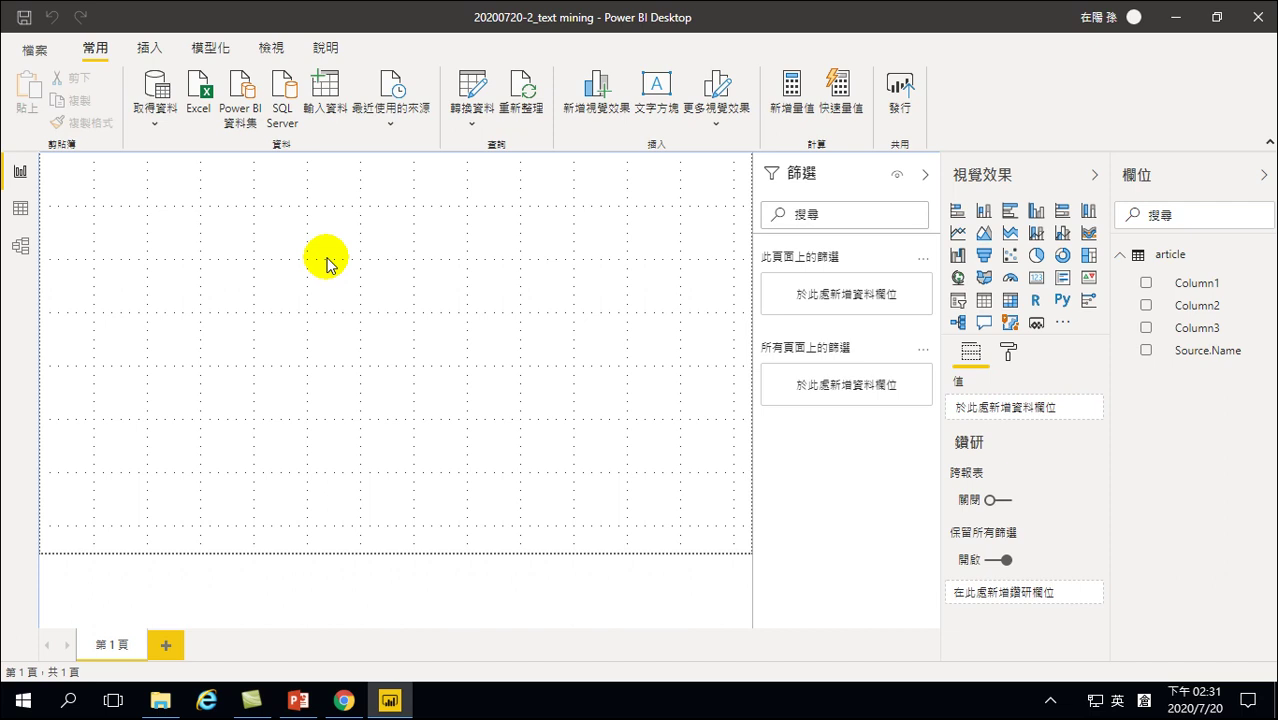
pyautogui.click(20, 210)
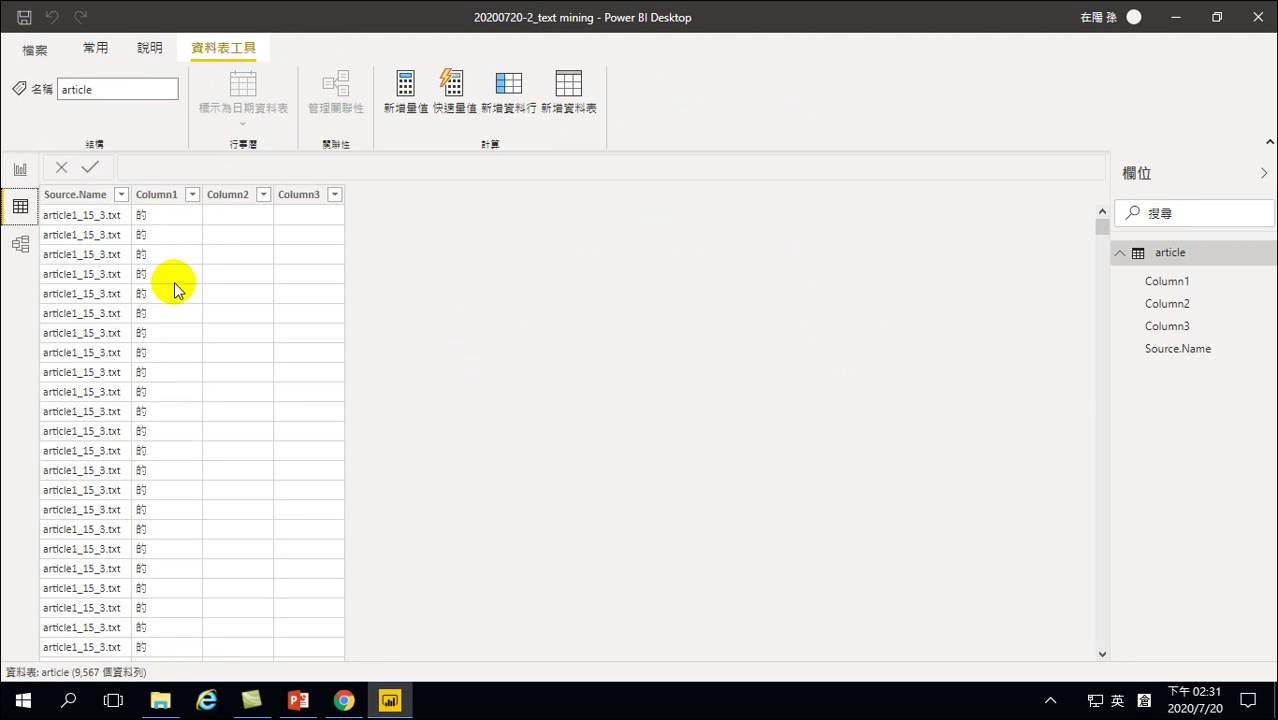
pyautogui.scroll(-2, 157, 334)
pyautogui.scroll(-12, 157, 337)
pyautogui.scroll(-18, 168, 410)
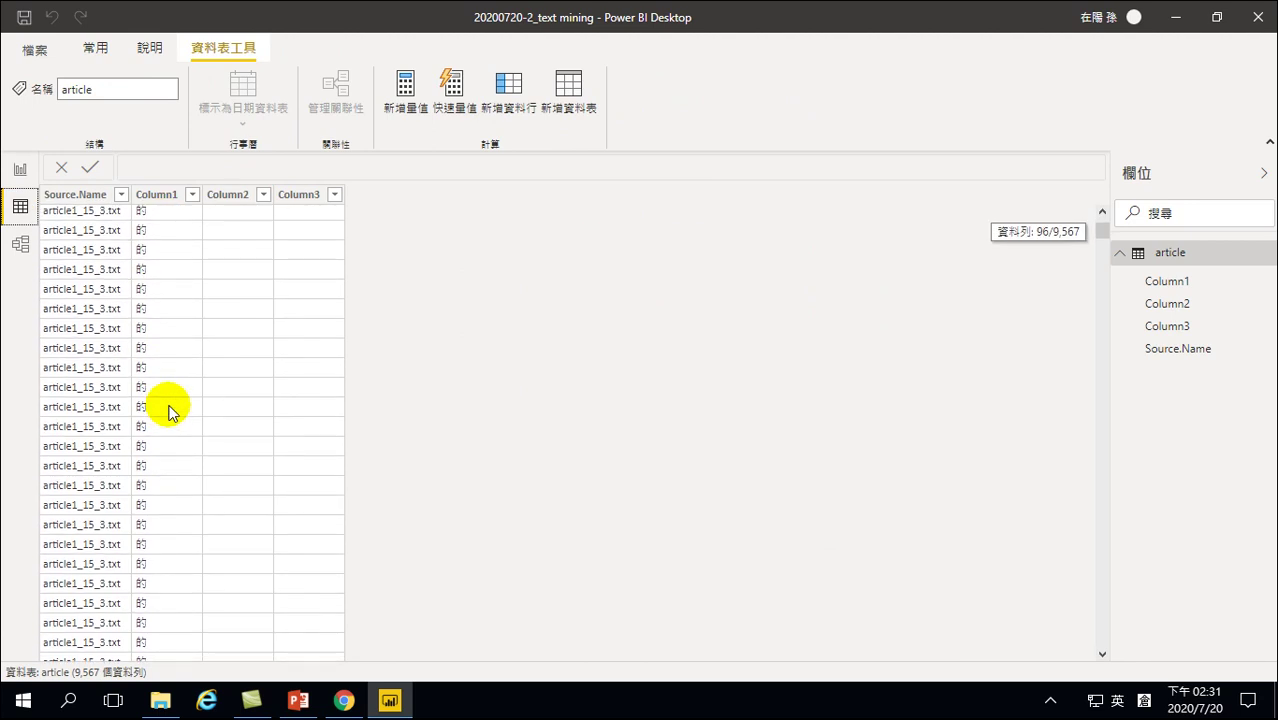
pyautogui.scroll(-18, 168, 410)
pyautogui.scroll(-18, 165, 490)
pyautogui.scroll(-20, 170, 480)
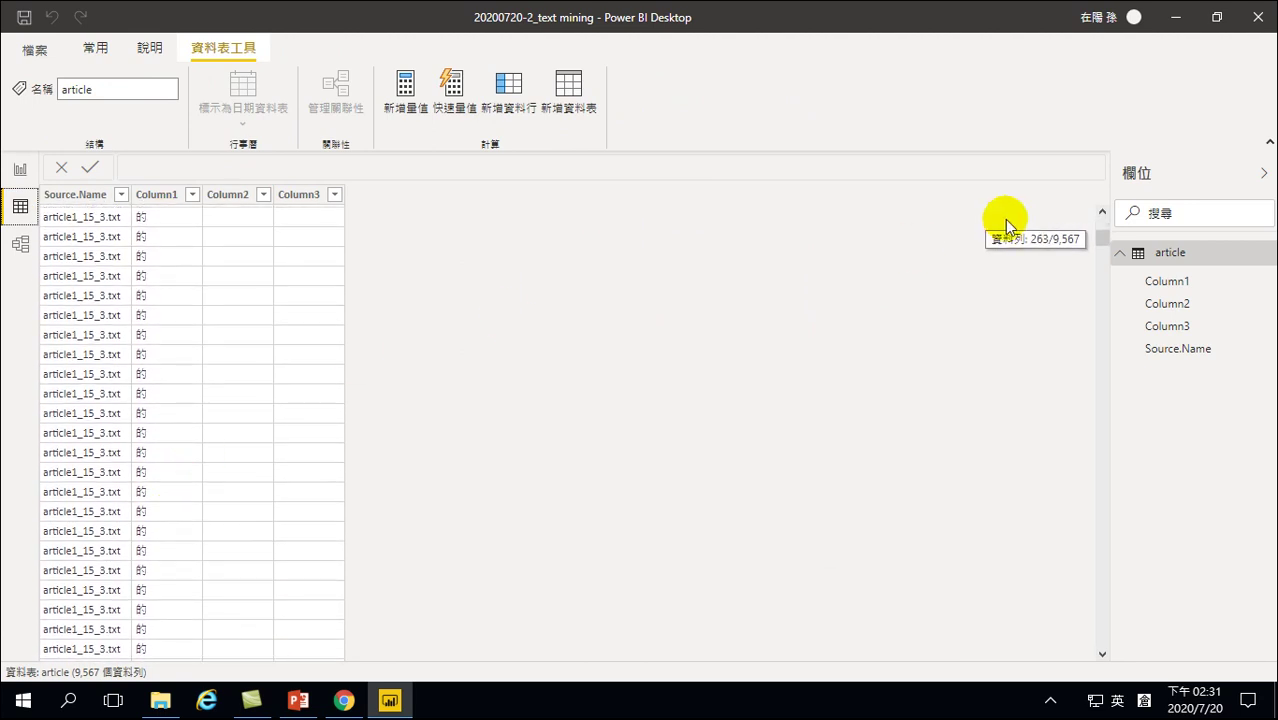
pyautogui.moveTo(1103, 237); pyautogui.dragTo(1104, 262)
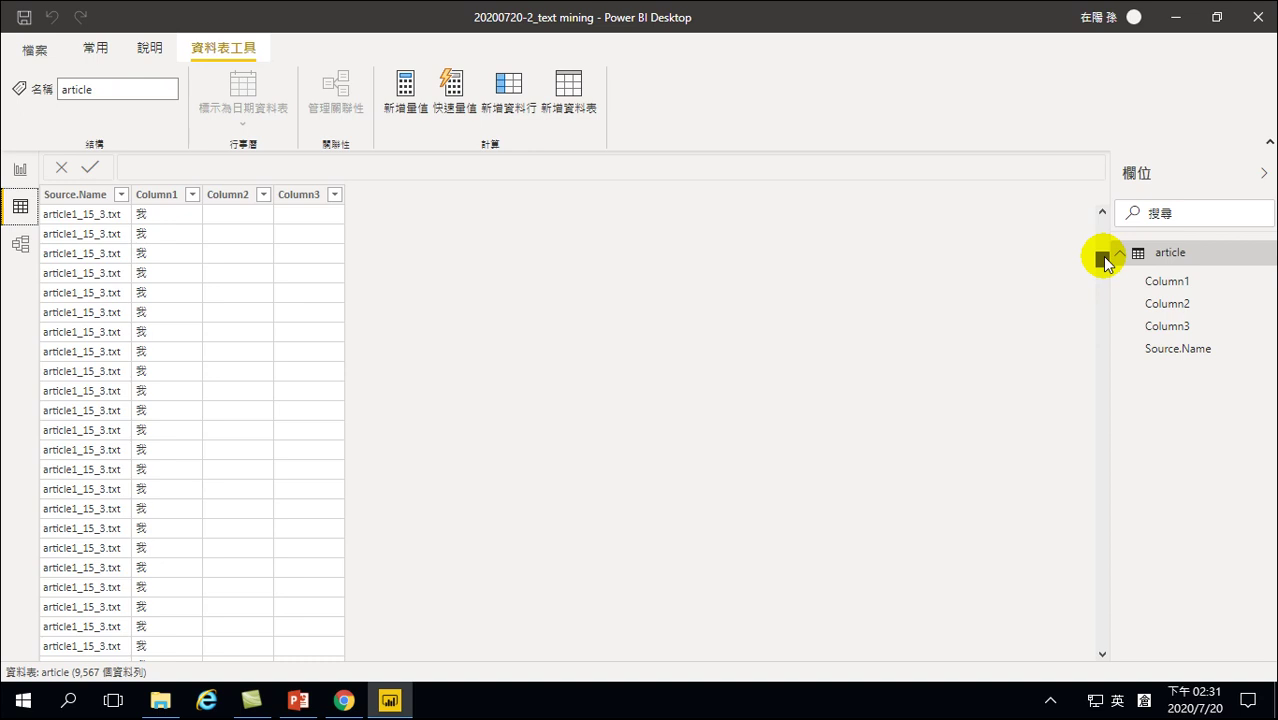
pyautogui.moveTo(1105, 262); pyautogui.dragTo(1101, 264)
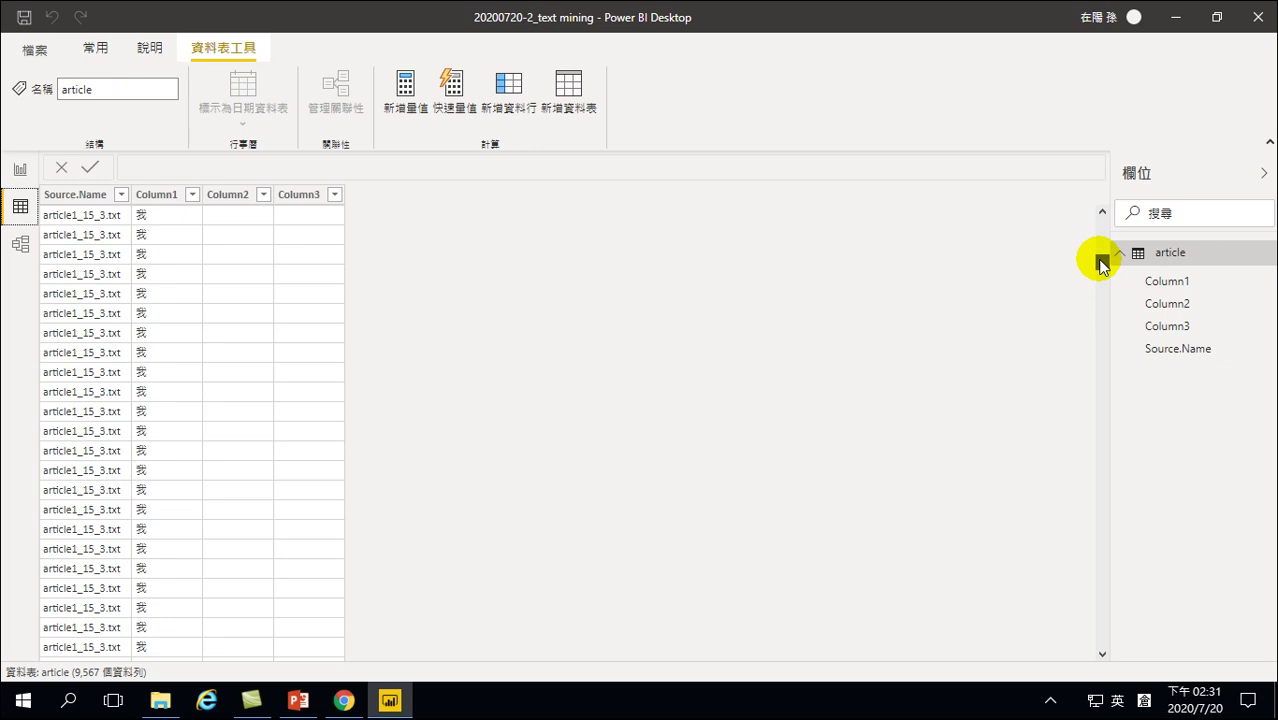
pyautogui.moveTo(1101, 264); pyautogui.dragTo(1099, 277)
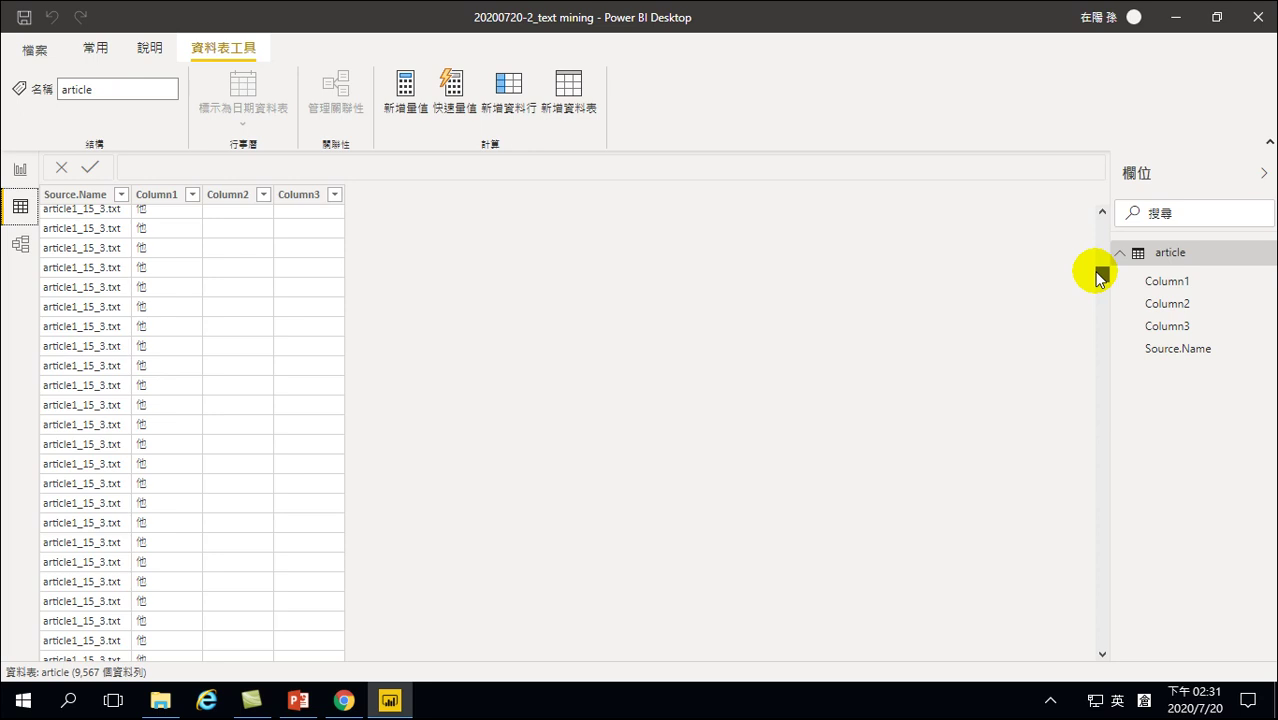
pyautogui.moveTo(1100, 278); pyautogui.dragTo(1099, 292)
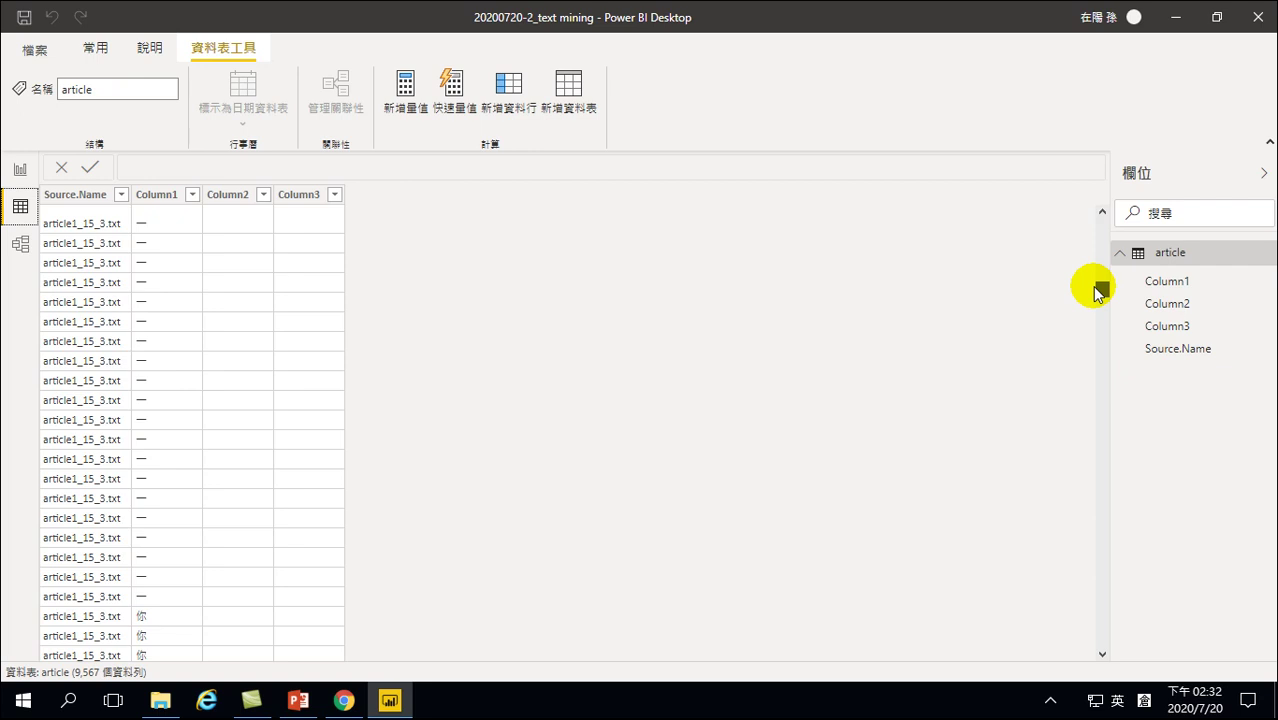
pyautogui.moveTo(1100, 290); pyautogui.dragTo(1098, 330)
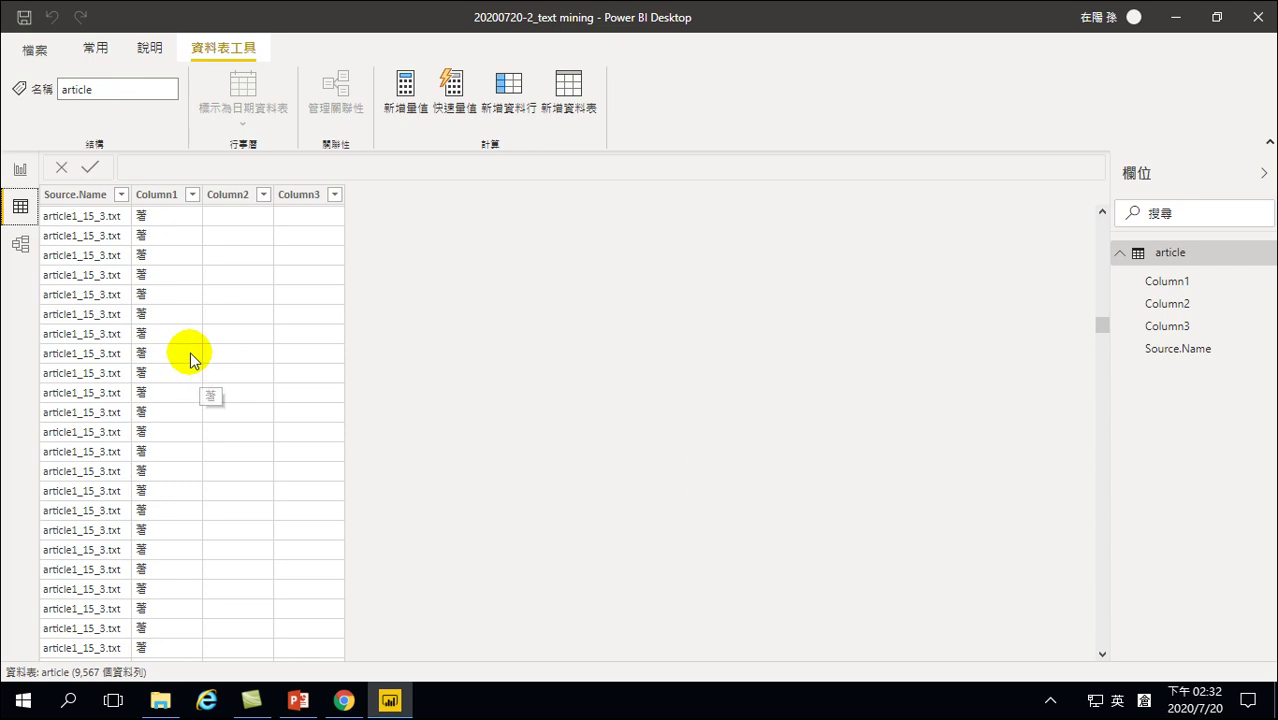
pyautogui.click(18, 170)
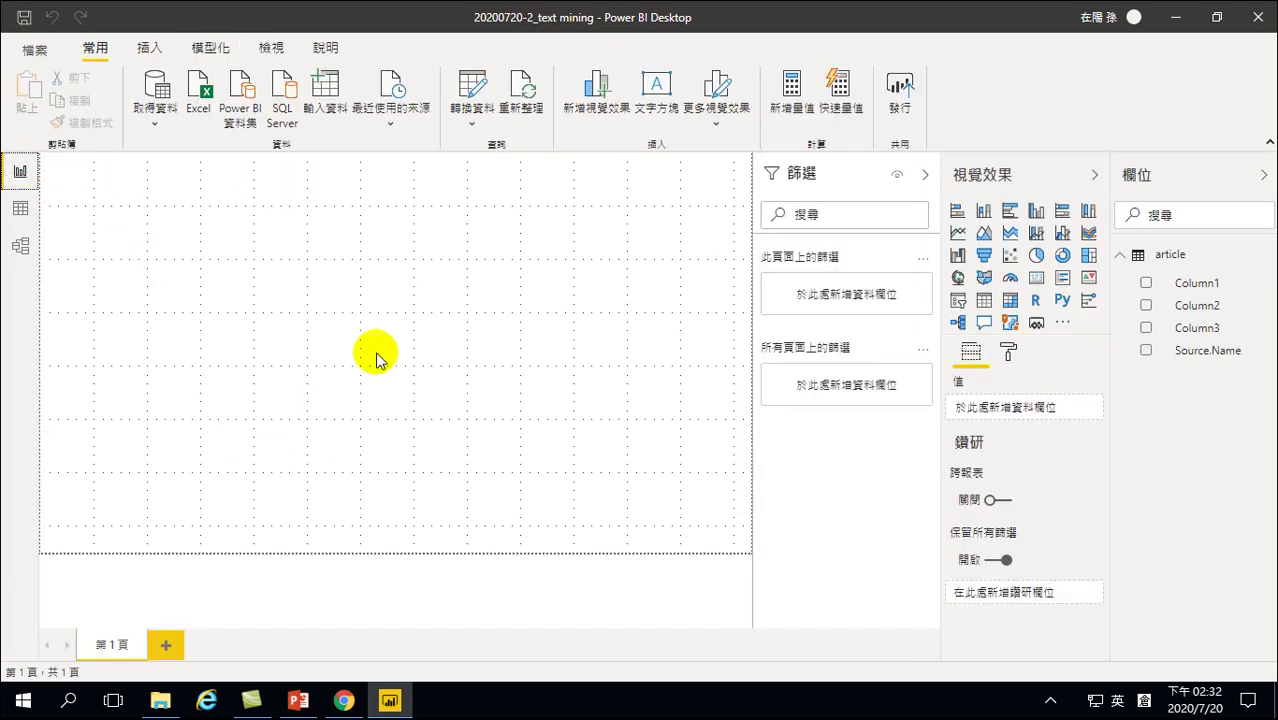
# - Add a table visual, enlarge it over the page's left half, and fill it with Column1
pyautogui.click(983, 300)
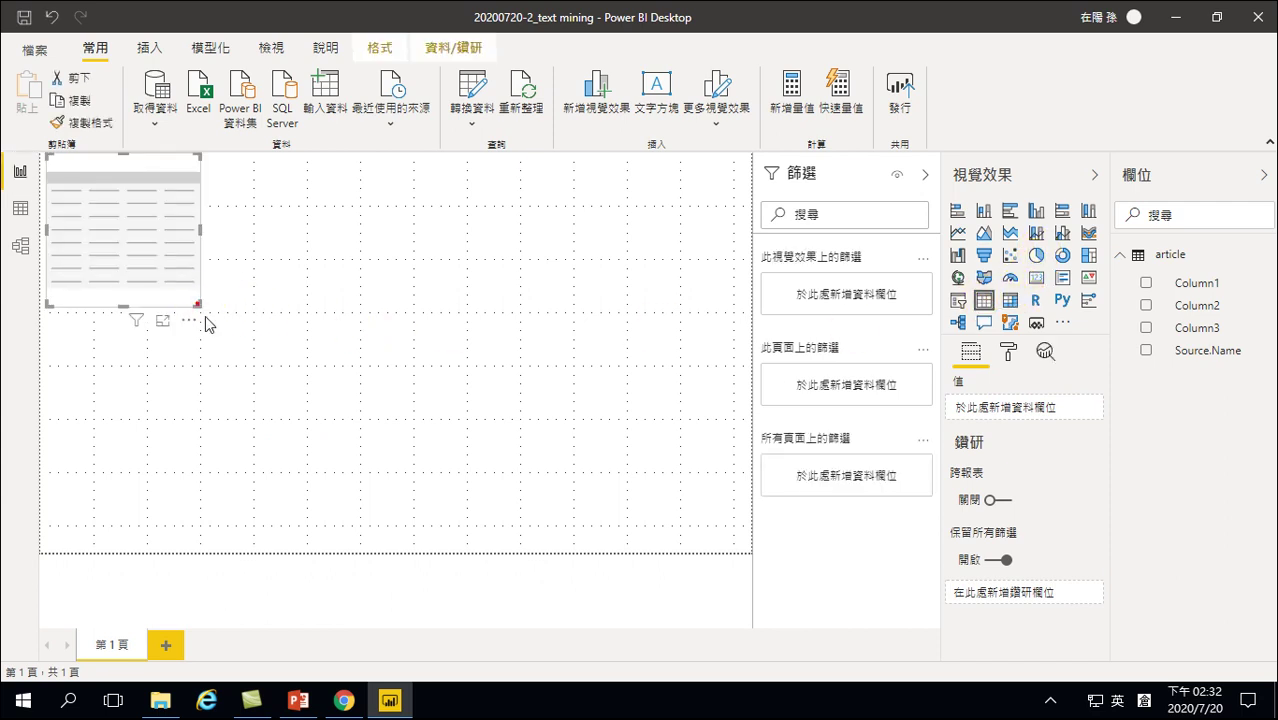
pyautogui.moveTo(200, 305); pyautogui.dragTo(408, 538)
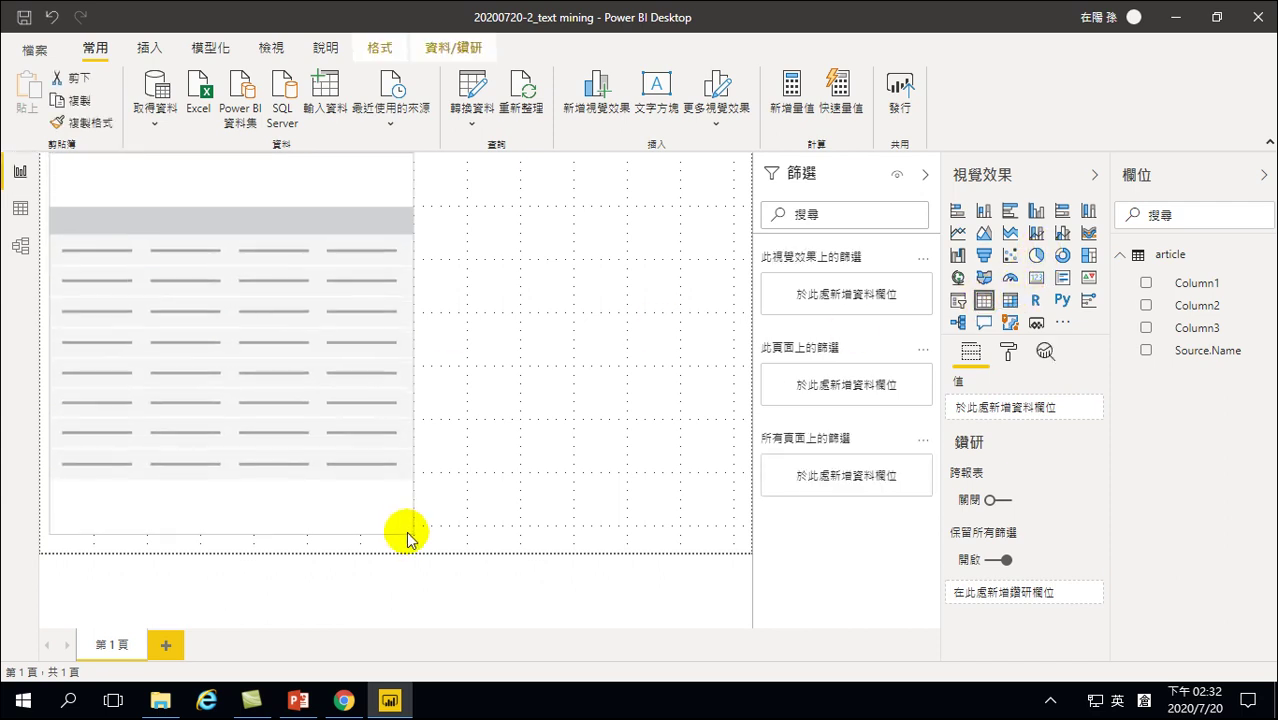
pyautogui.click(1010, 352)
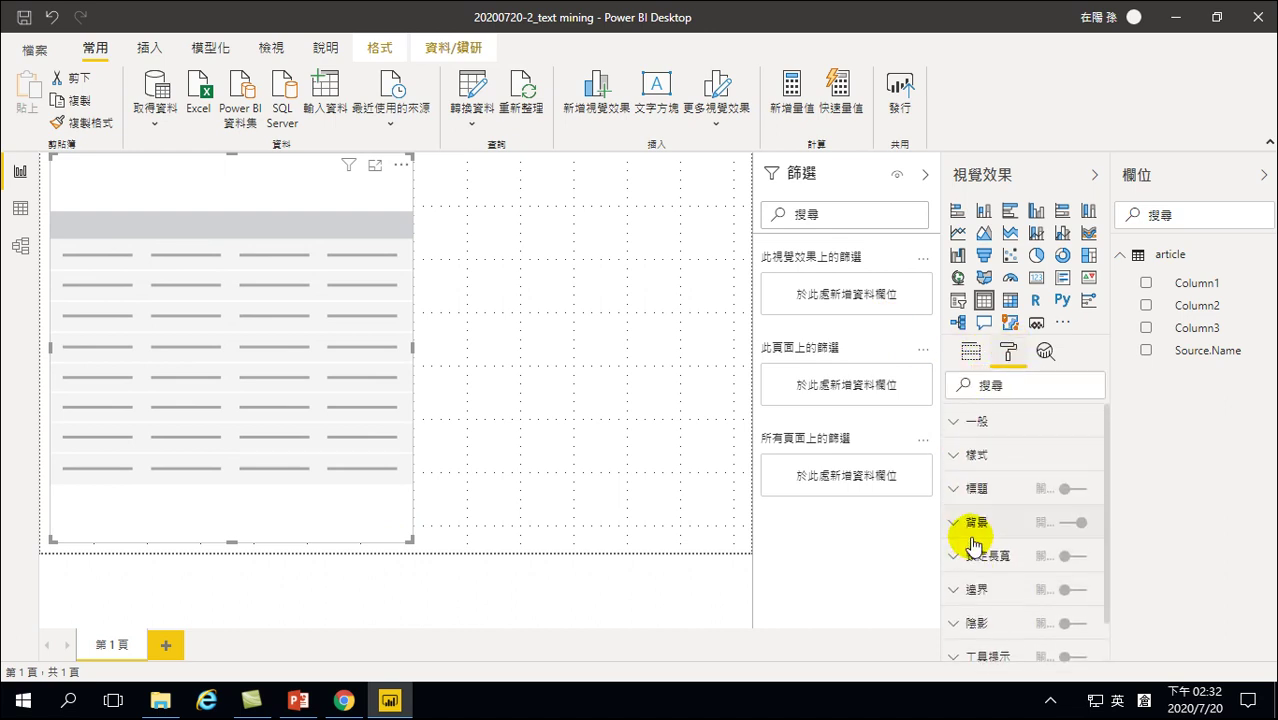
pyautogui.click(1147, 284)
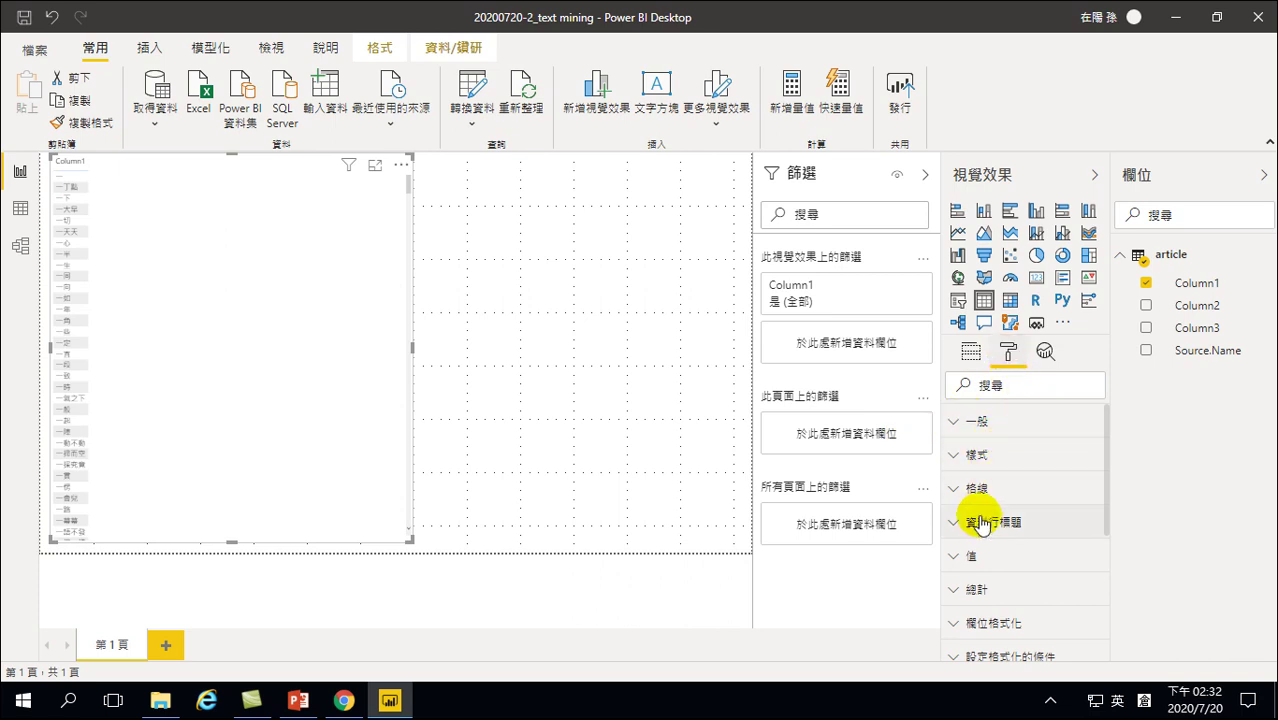
# - Raise the table's column header (資料行標題) text size to 14 pt
pyautogui.click(953, 532)
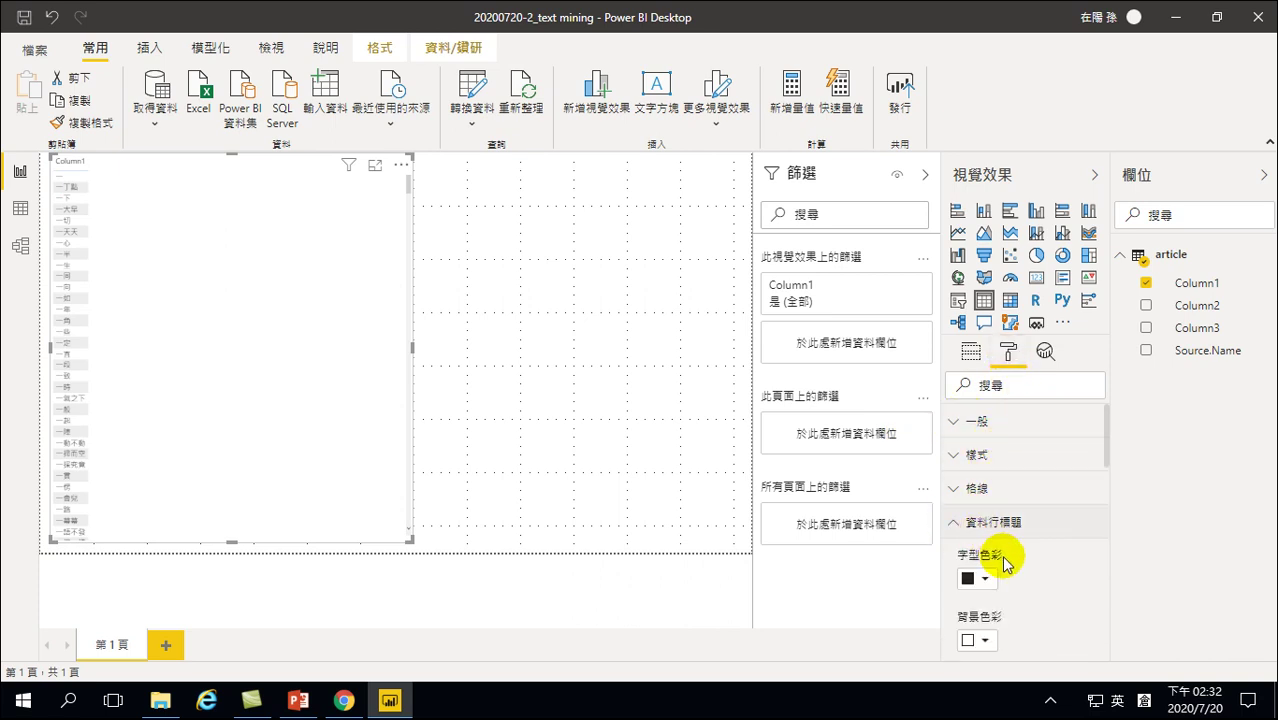
pyautogui.scroll(-3, 1018, 562)
pyautogui.click(1009, 598)
pyautogui.click(1009, 598)
pyautogui.click(1009, 598)
pyautogui.click(1009, 598)
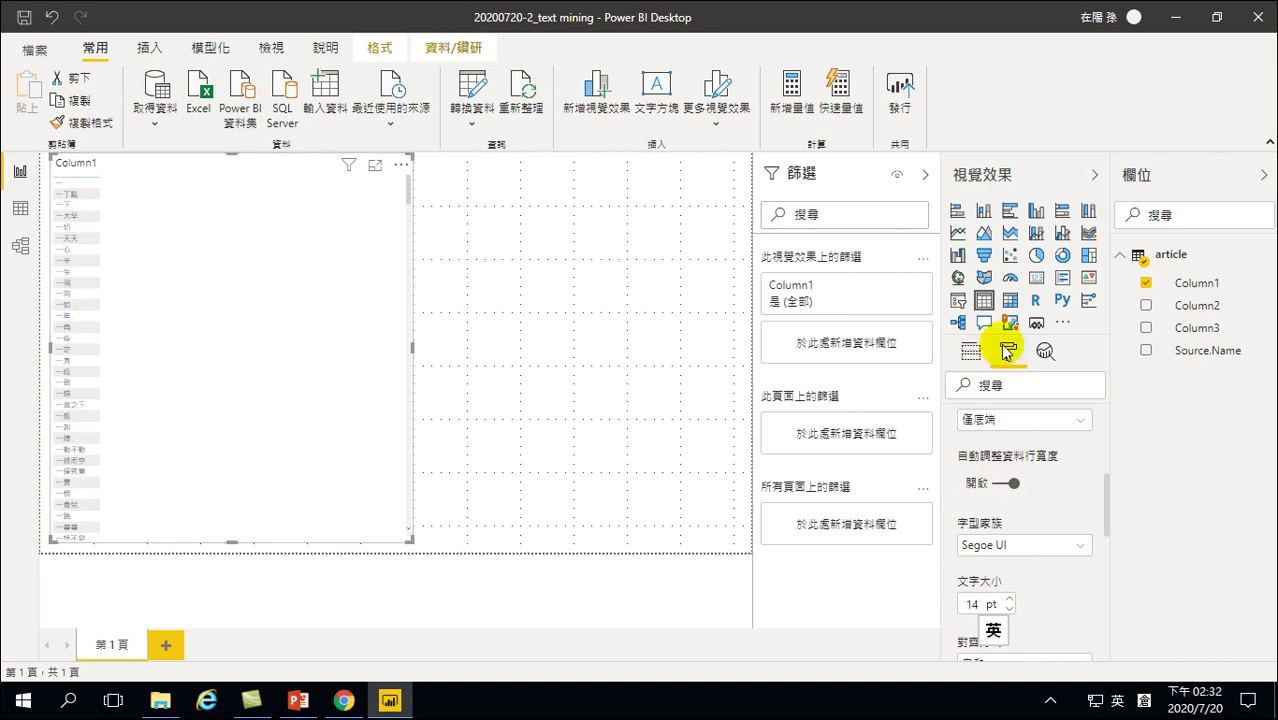
pyautogui.click(980, 456)
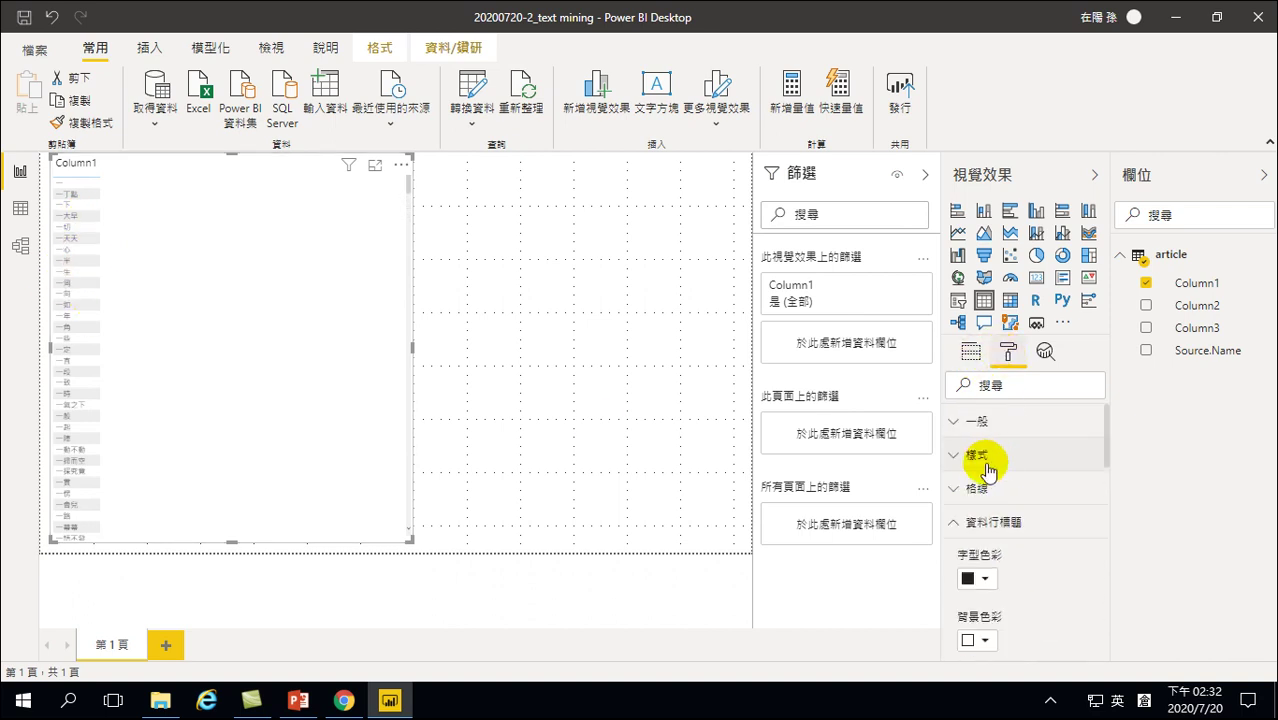
# - Raise the table's value (值) text size to 14 pt and sort by Column1
pyautogui.click(958, 553)
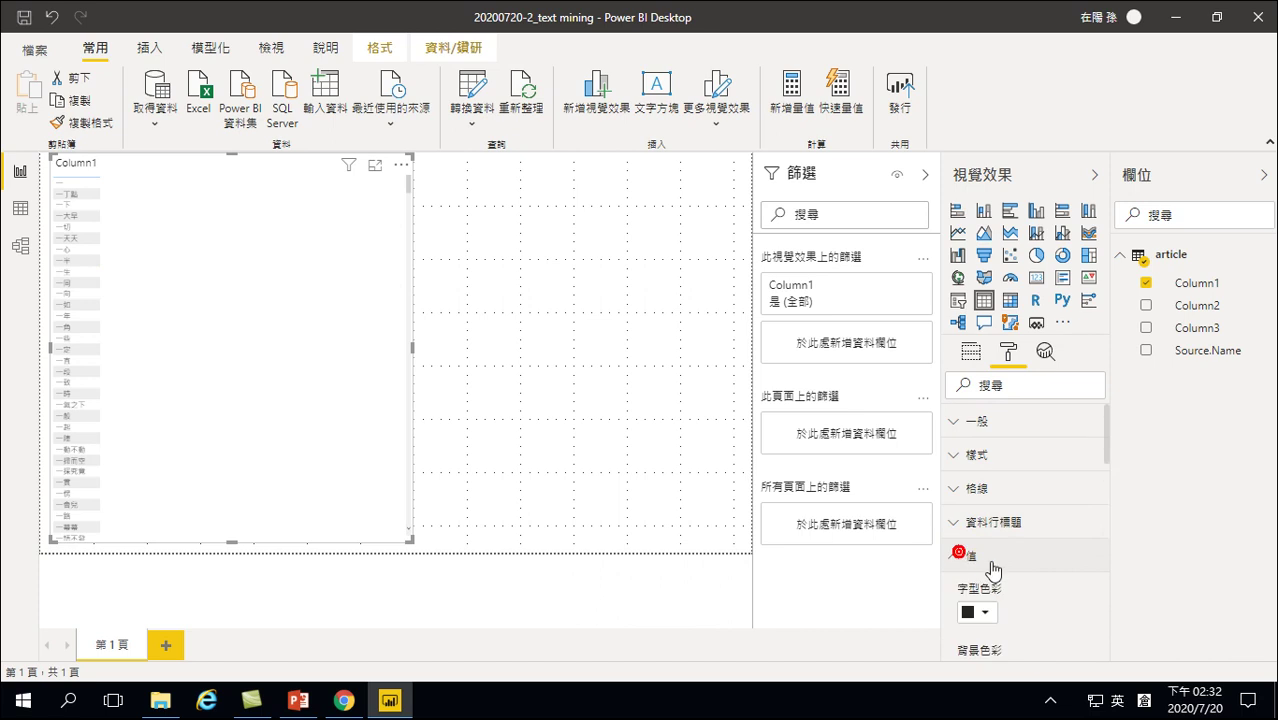
pyautogui.scroll(-2, 1013, 591)
pyautogui.scroll(-3, 1018, 598)
pyautogui.scroll(-1, 1018, 598)
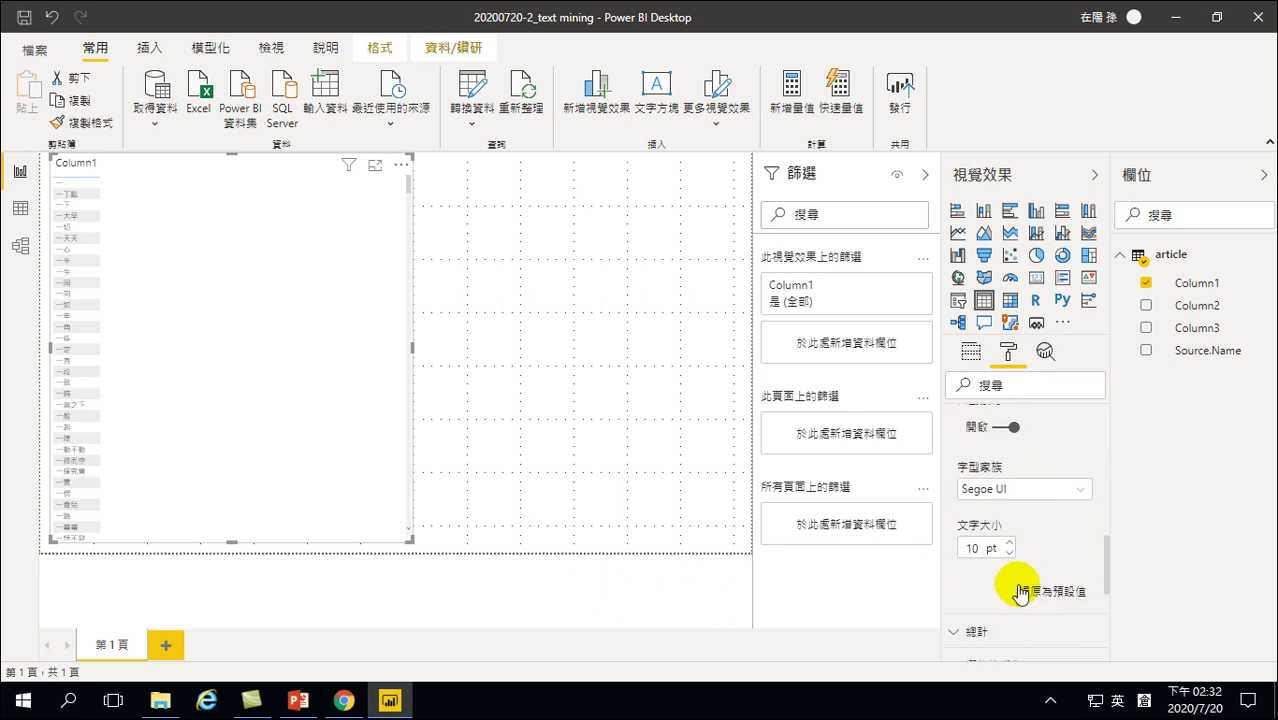
pyautogui.scroll(-3, 1018, 585)
pyautogui.click(1009, 543)
pyautogui.click(1009, 543)
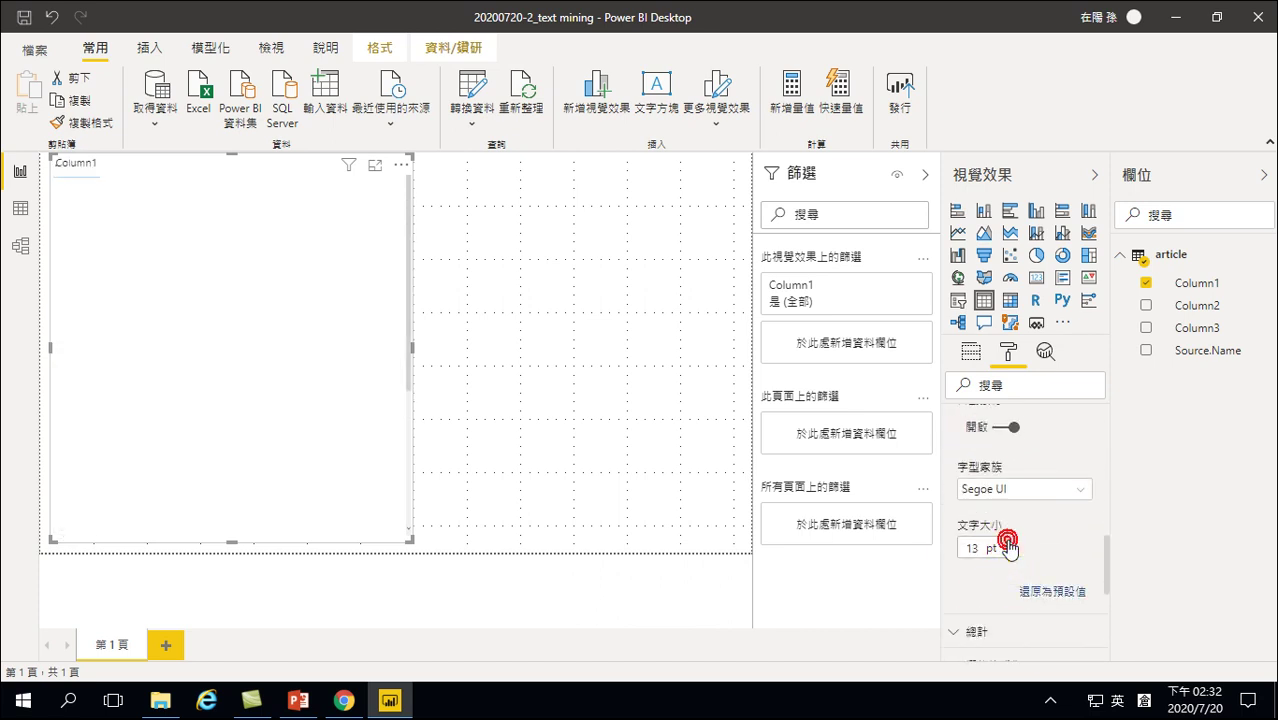
pyautogui.click(1009, 543)
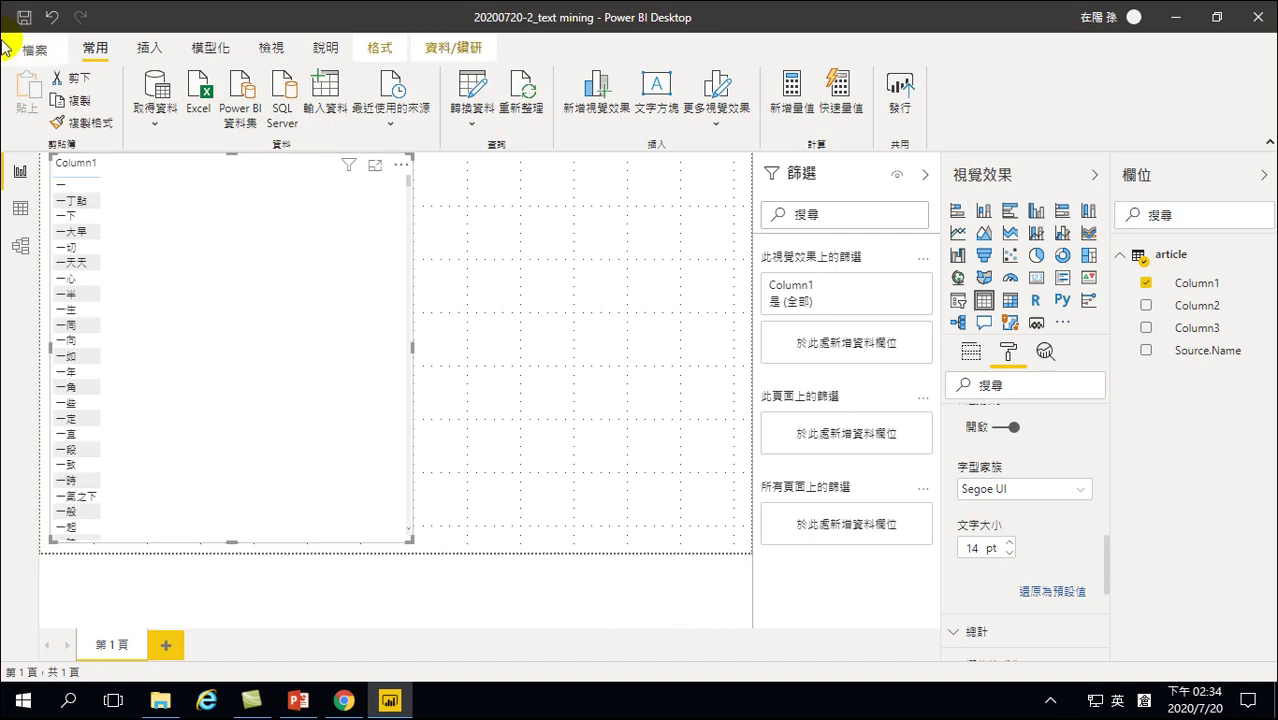
pyautogui.click(79, 168)
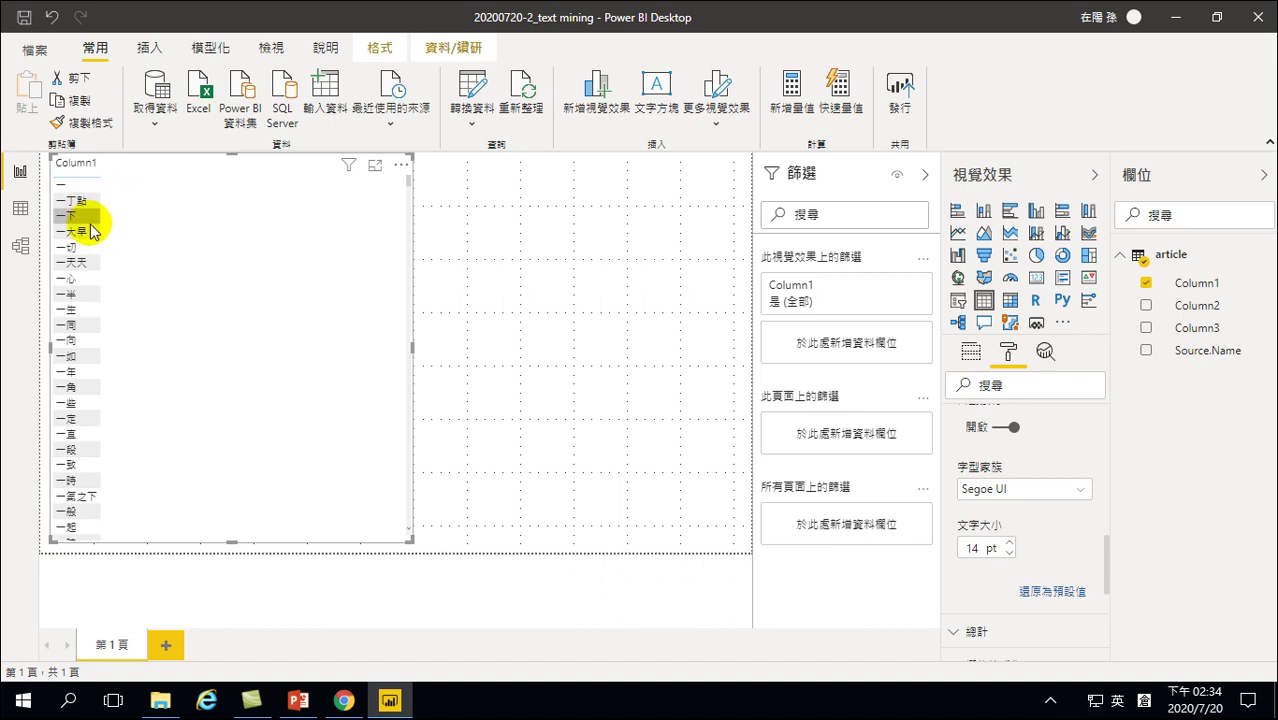
# - Open the context menu of the article fields to reach 新增量值
pyautogui.rightClick(1193, 311)
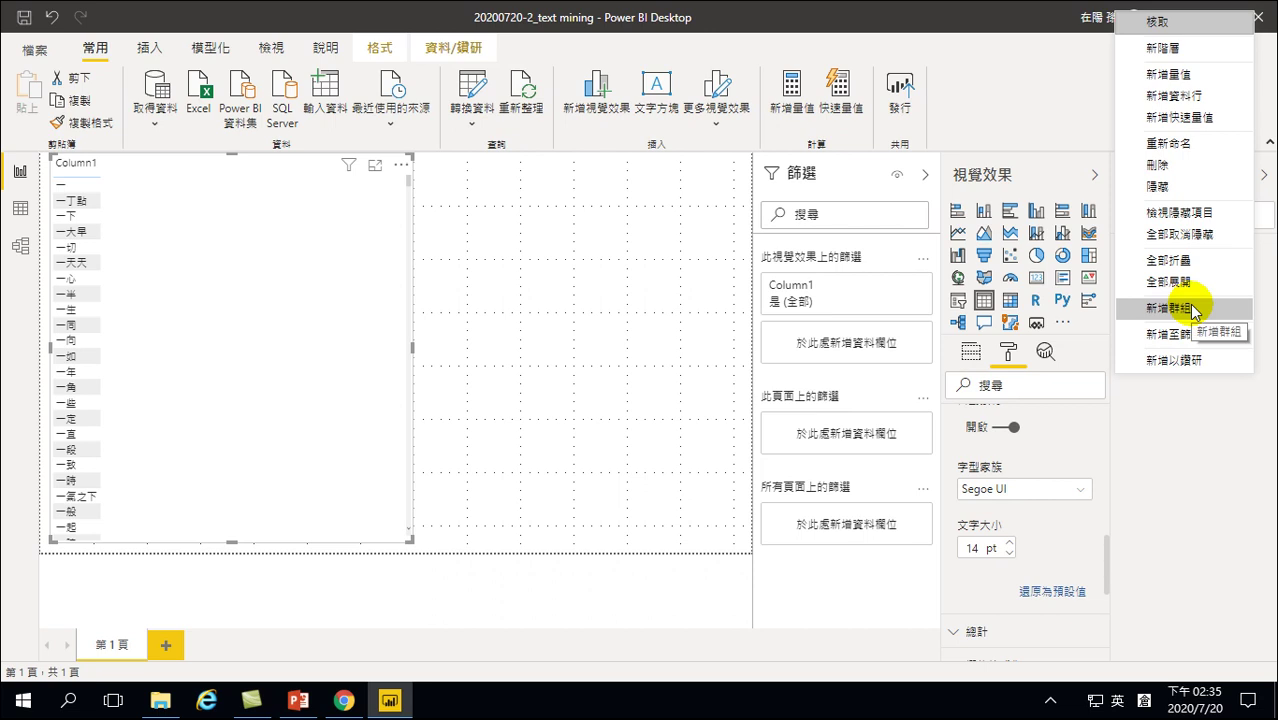
# - Create a new measure in the article table and rename it 字數 in the formula bar
pyautogui.click(1211, 80)
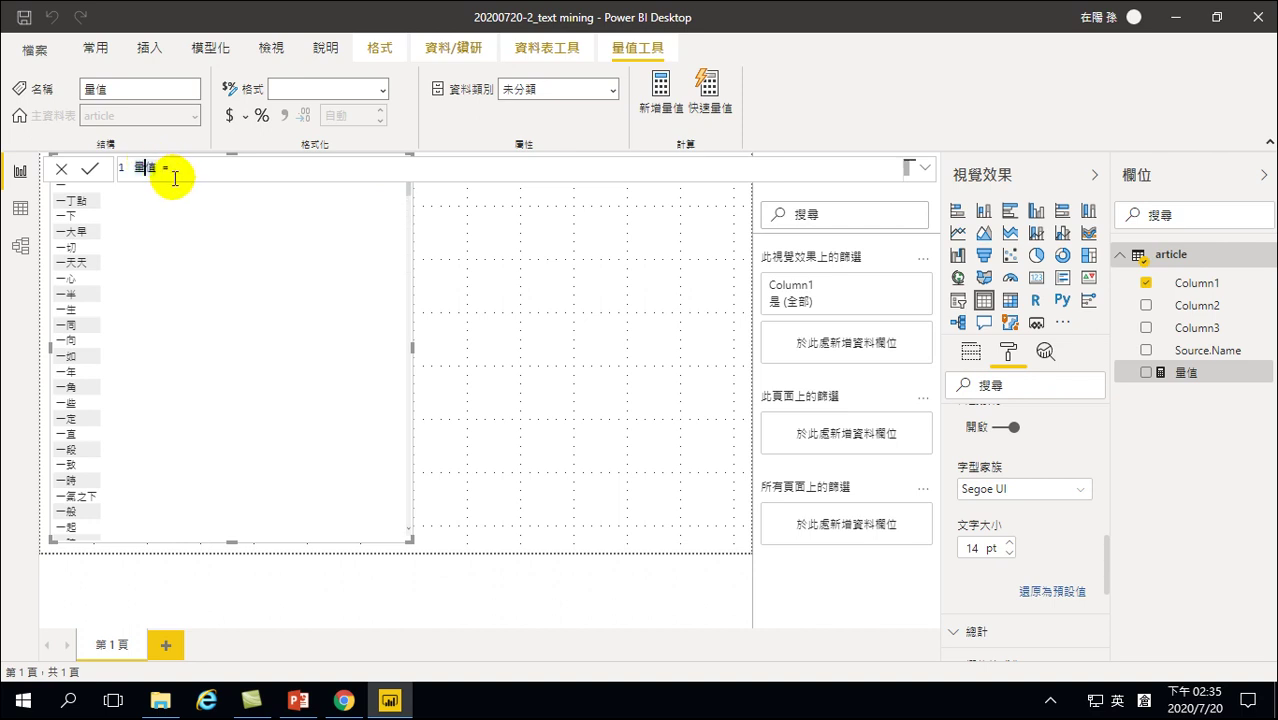
pyautogui.press('BackSpace')
pyautogui.press('BackSpace')
pyautogui.press('BackSpace')
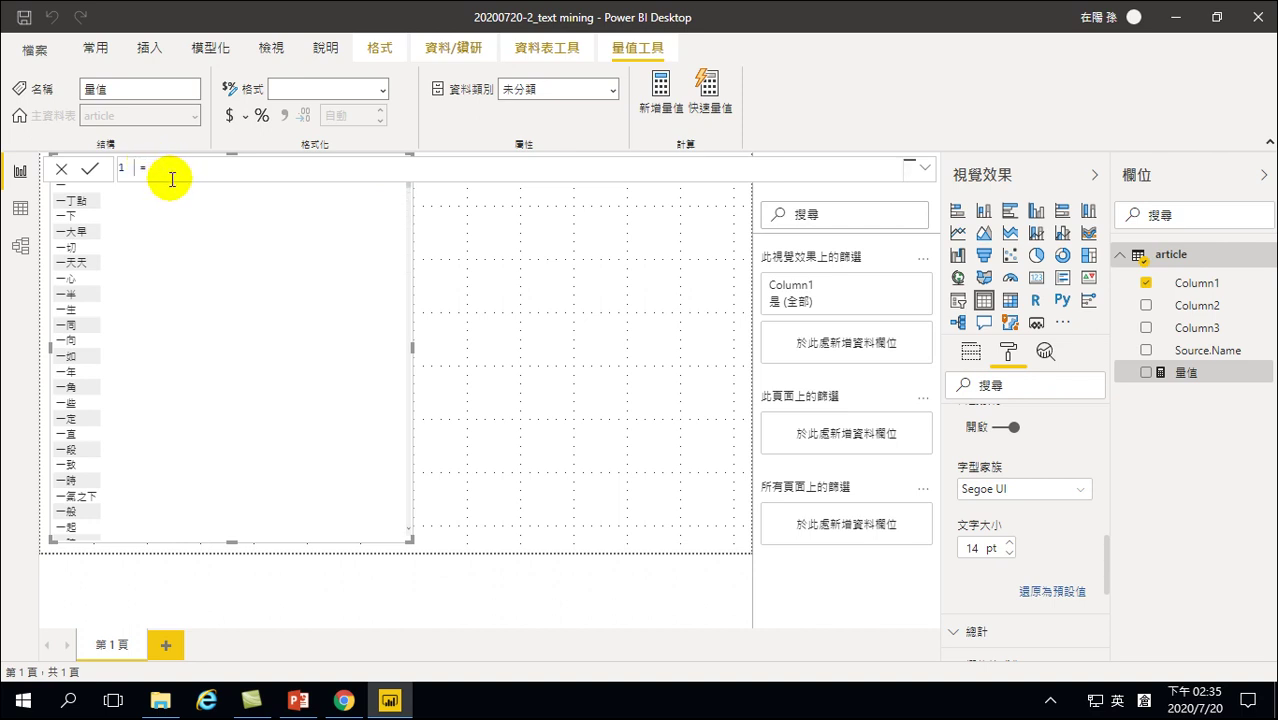
pyautogui.press('shift')
pyautogui.write('jnd')
pyautogui.press('space')
pyautogui.write('lvok')
pyautogui.press('space')
pyautogui.press('shift')
pyautogui.press('End')
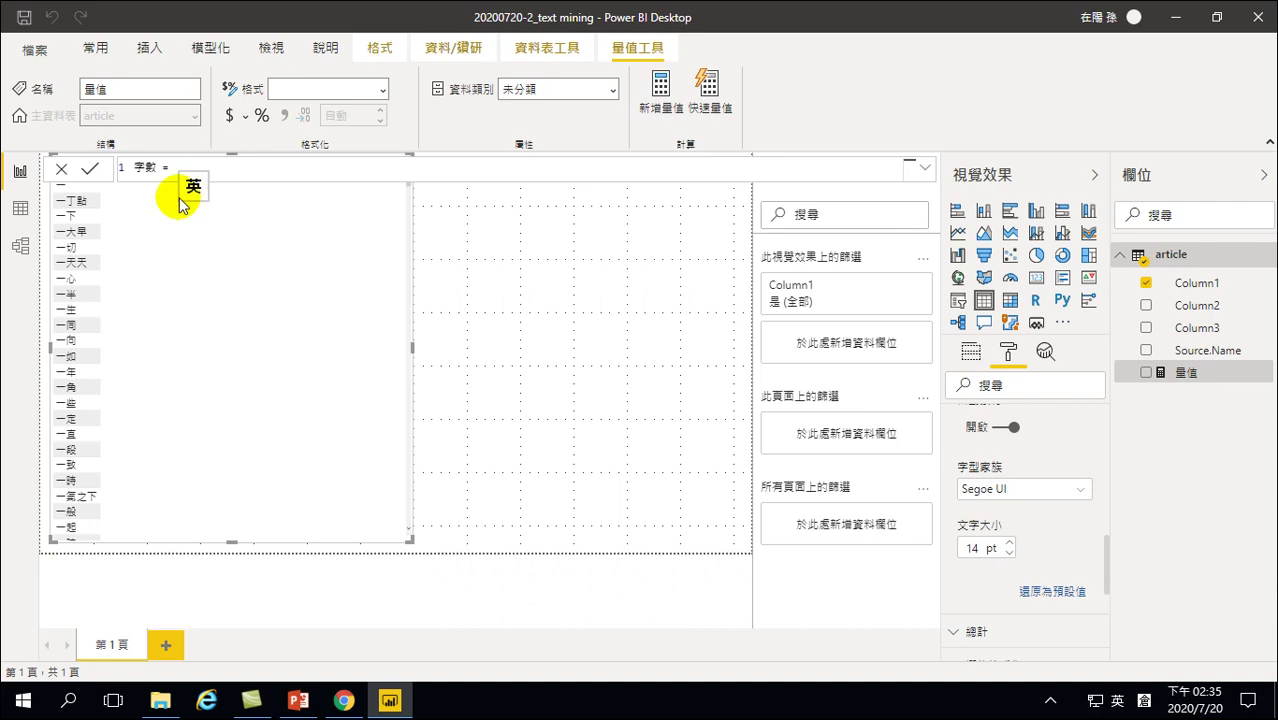
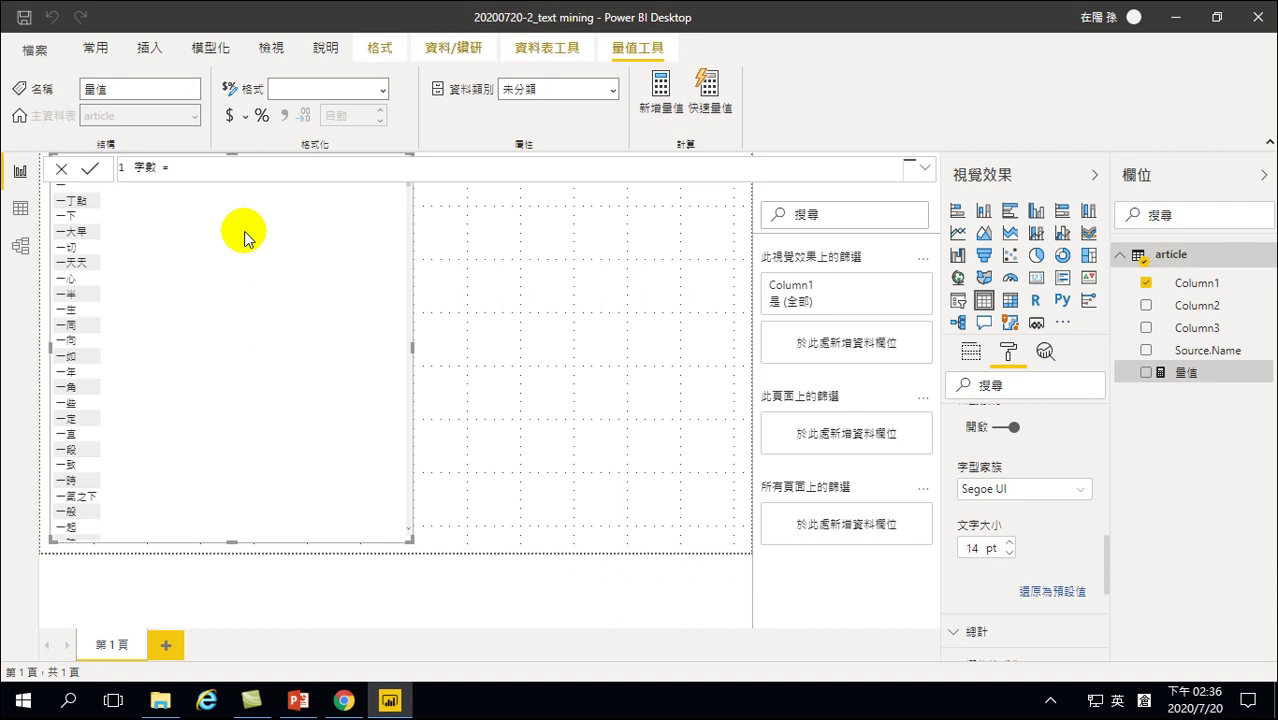
# - Try COUNT, then LEN in the 字數 measure formula, then delete the whole formula
pyautogui.write('cou')
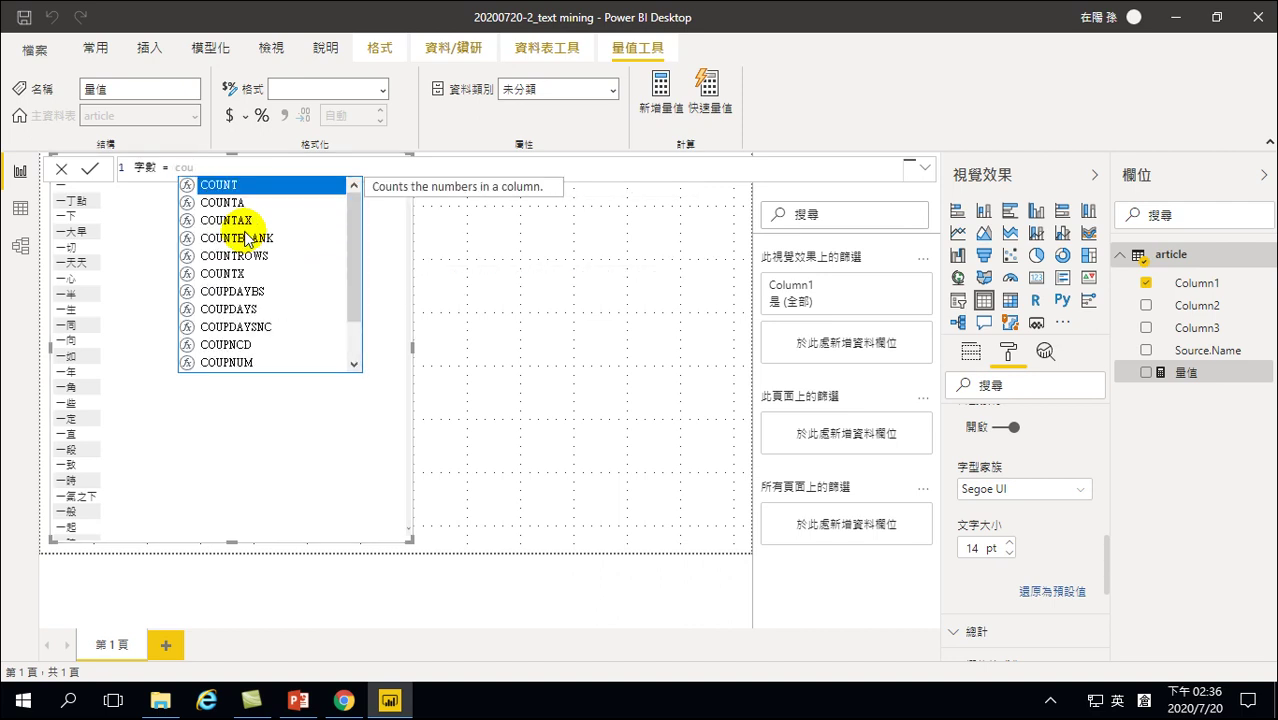
pyautogui.press('BackSpace')
pyautogui.press('BackSpace')
pyautogui.press('BackSpace')
pyautogui.write('l')
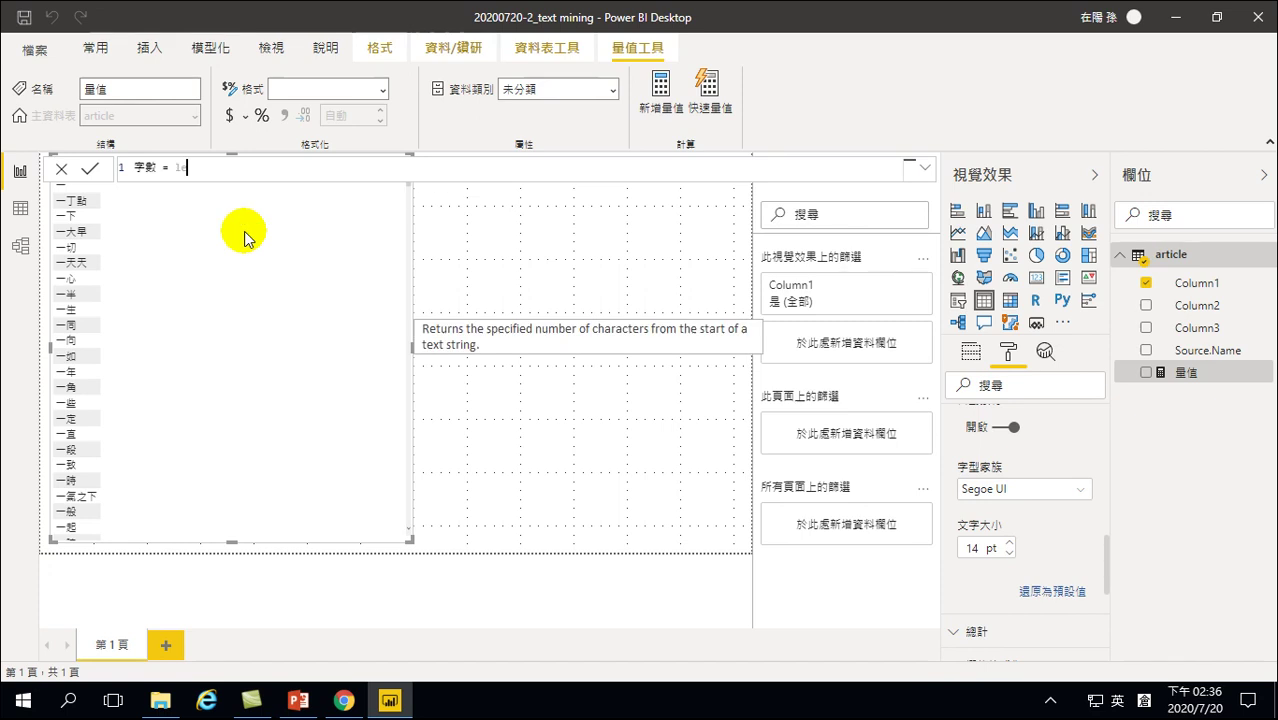
pyautogui.write('e')
pyautogui.press('Down')
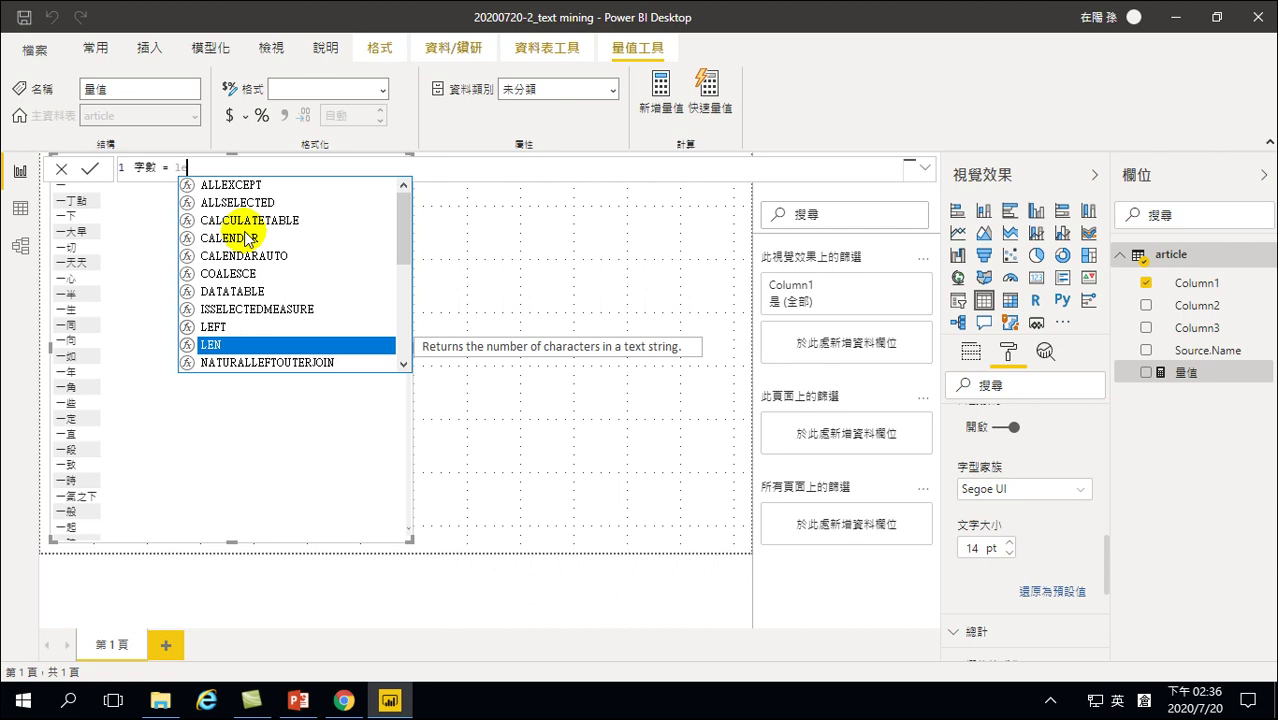
pyautogui.press('Tab')
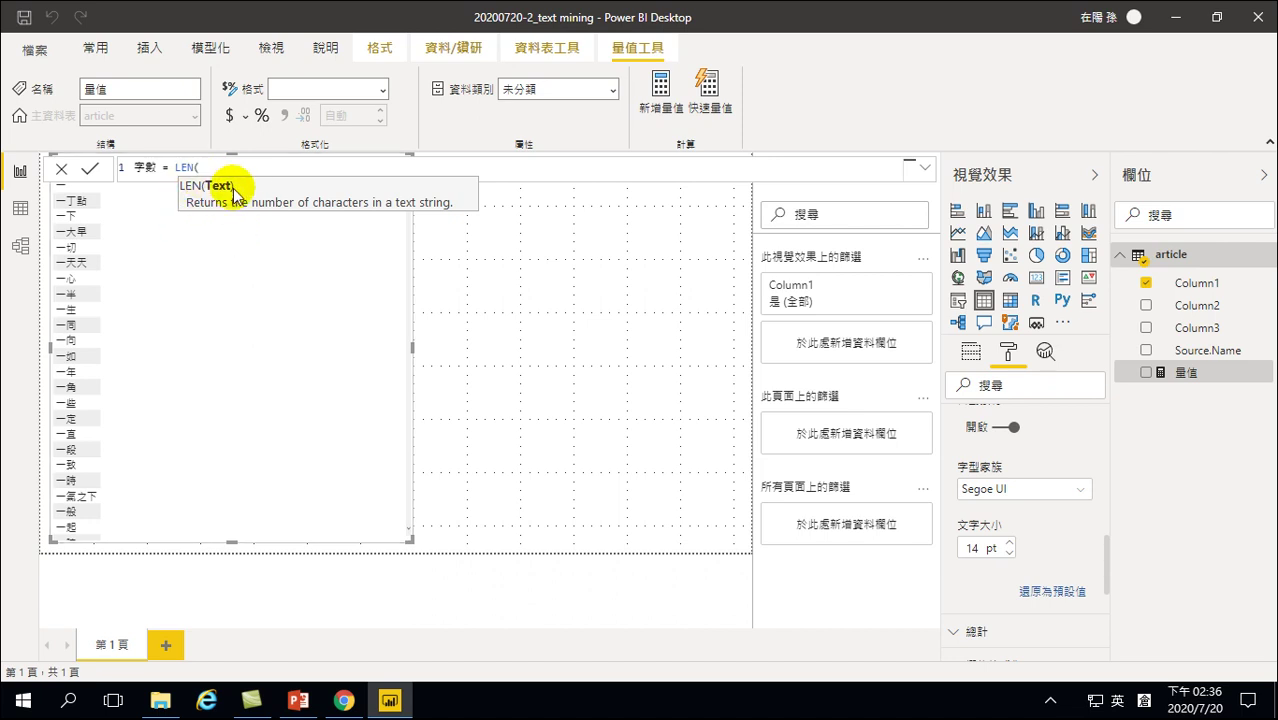
pyautogui.write("'")
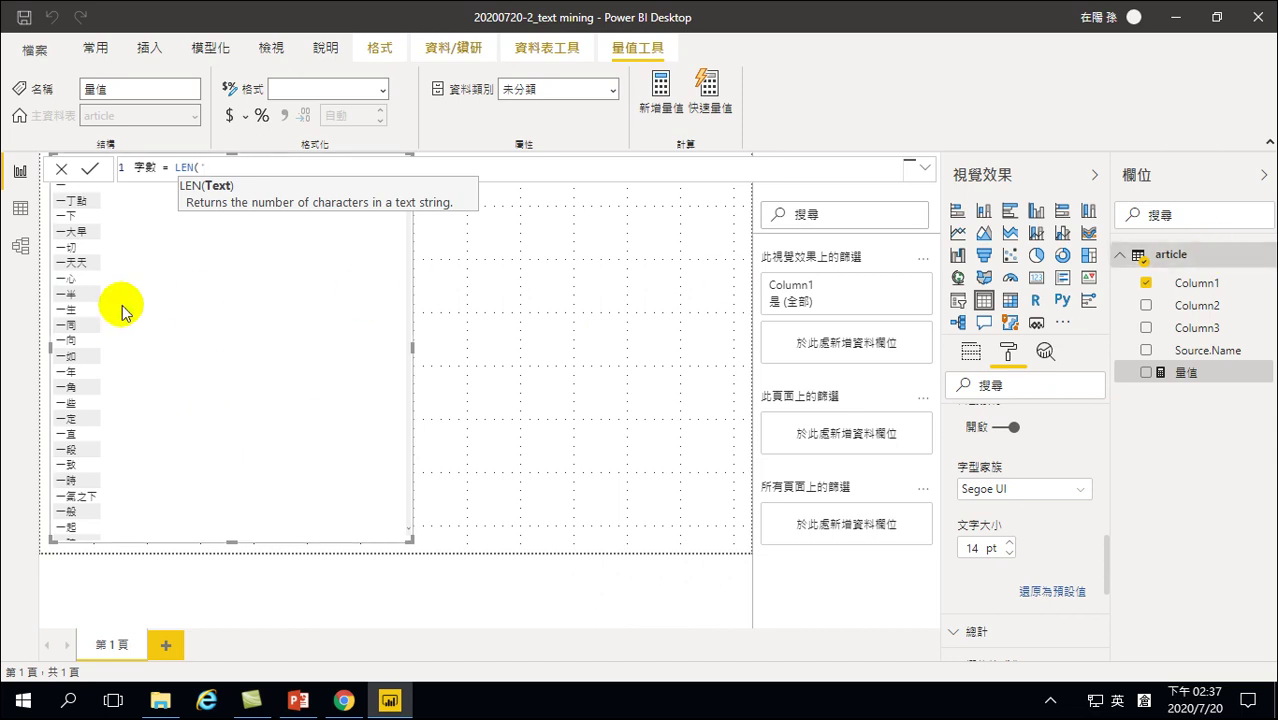
pyautogui.press('BackSpace')
pyautogui.press('BackSpace')
pyautogui.press('BackSpace')
pyautogui.press('BackSpace')
pyautogui.press('BackSpace')
pyautogui.press('BackSpace')
pyautogui.press('BackSpace')
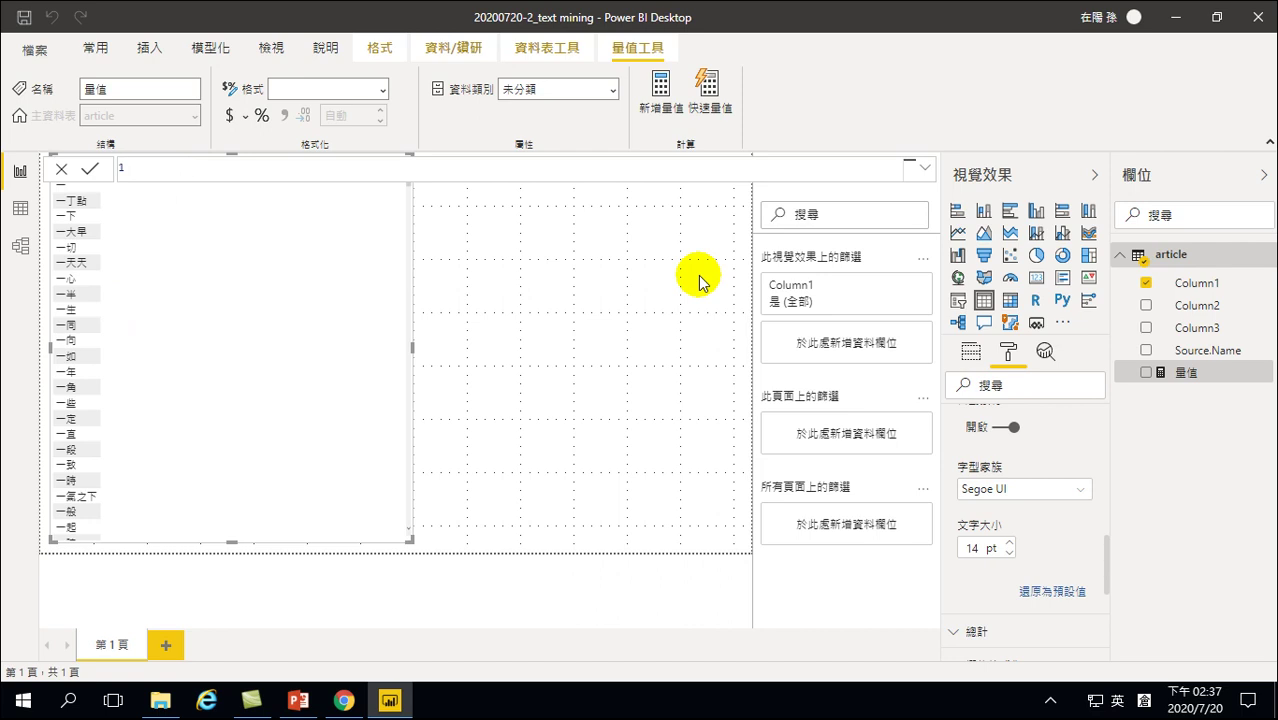
pyautogui.moveTo(1197, 327)
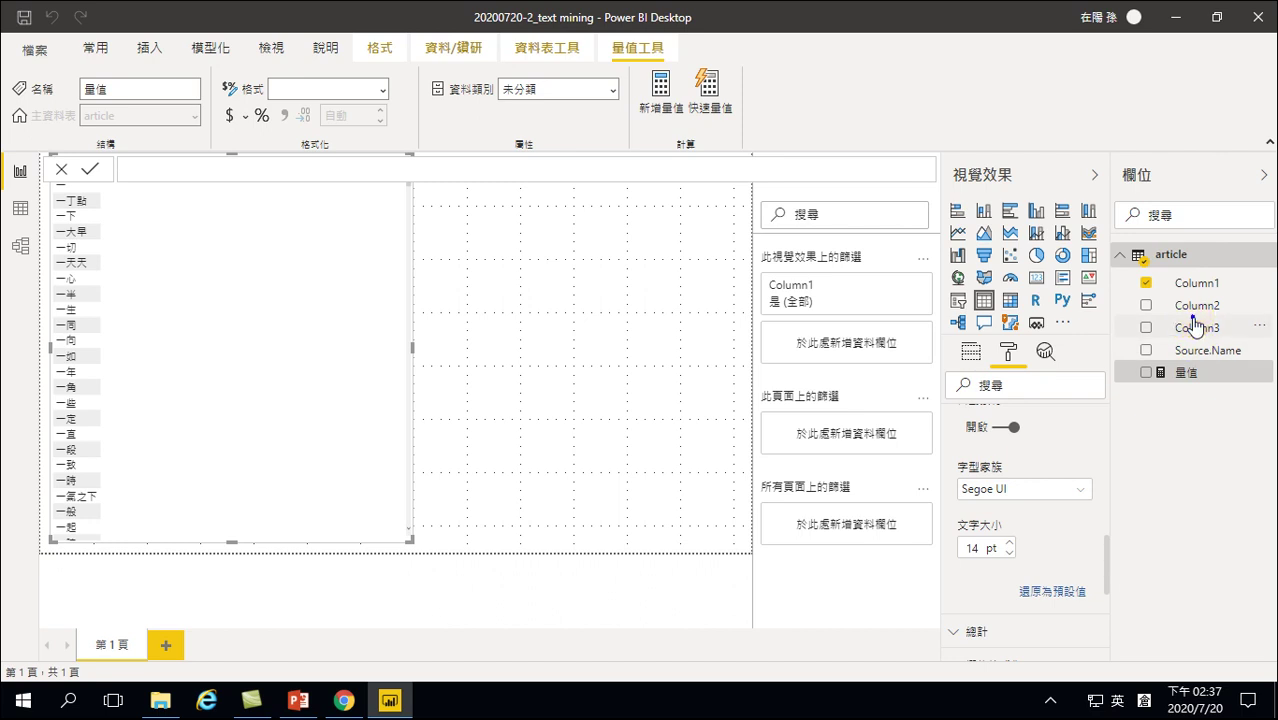
# - Discard the blank measure, review article's 9,567 rows in Data view, then reopen article's options in Report view
pyautogui.rightClick(1193, 324)
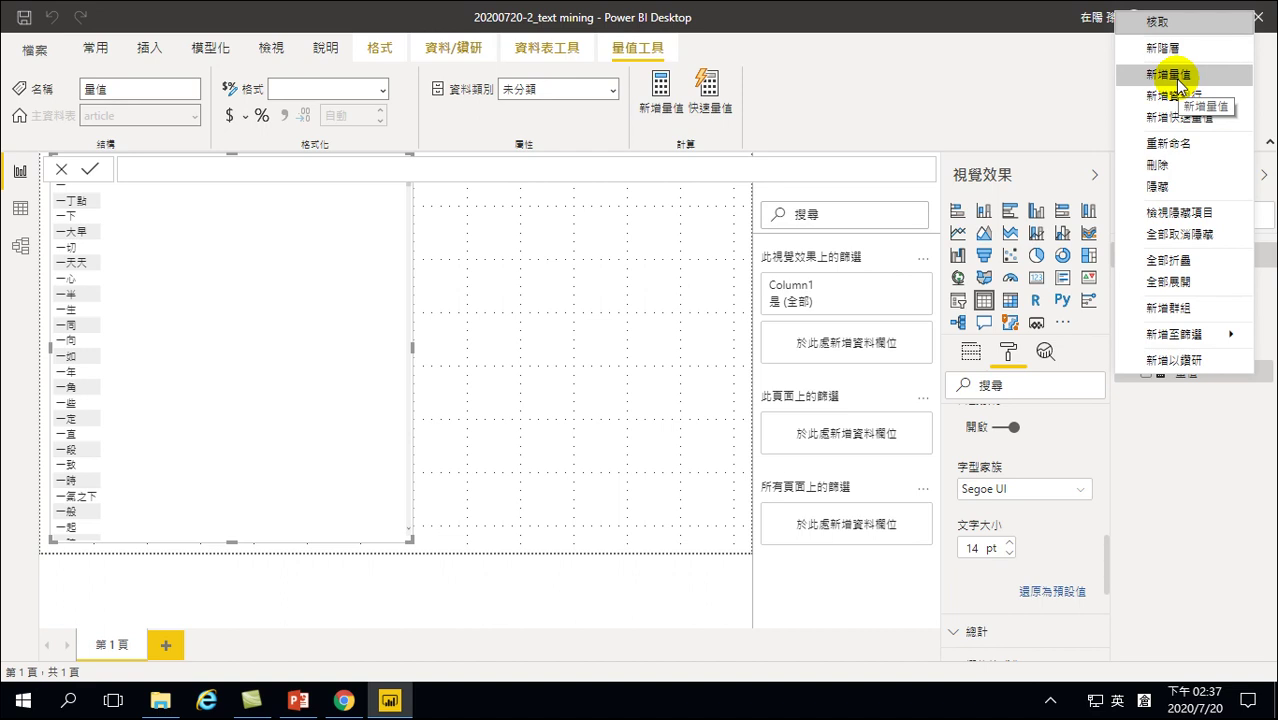
pyautogui.click(155, 282)
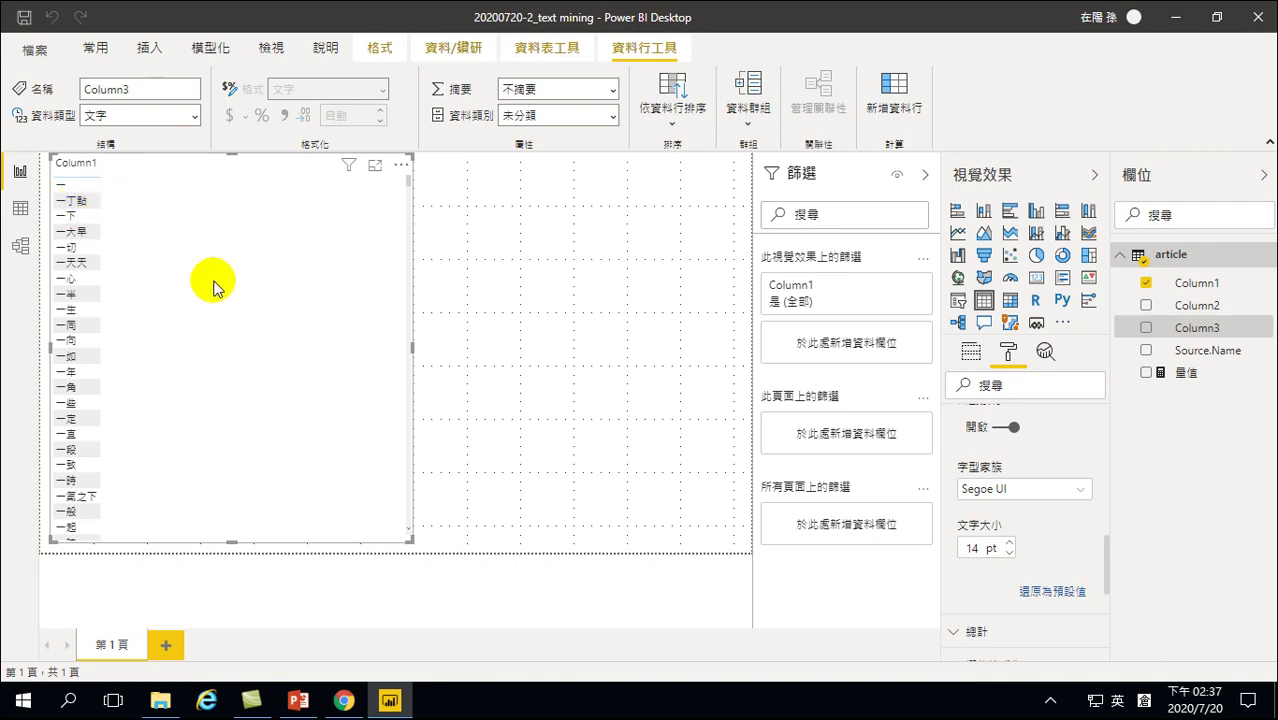
pyautogui.click(20, 208)
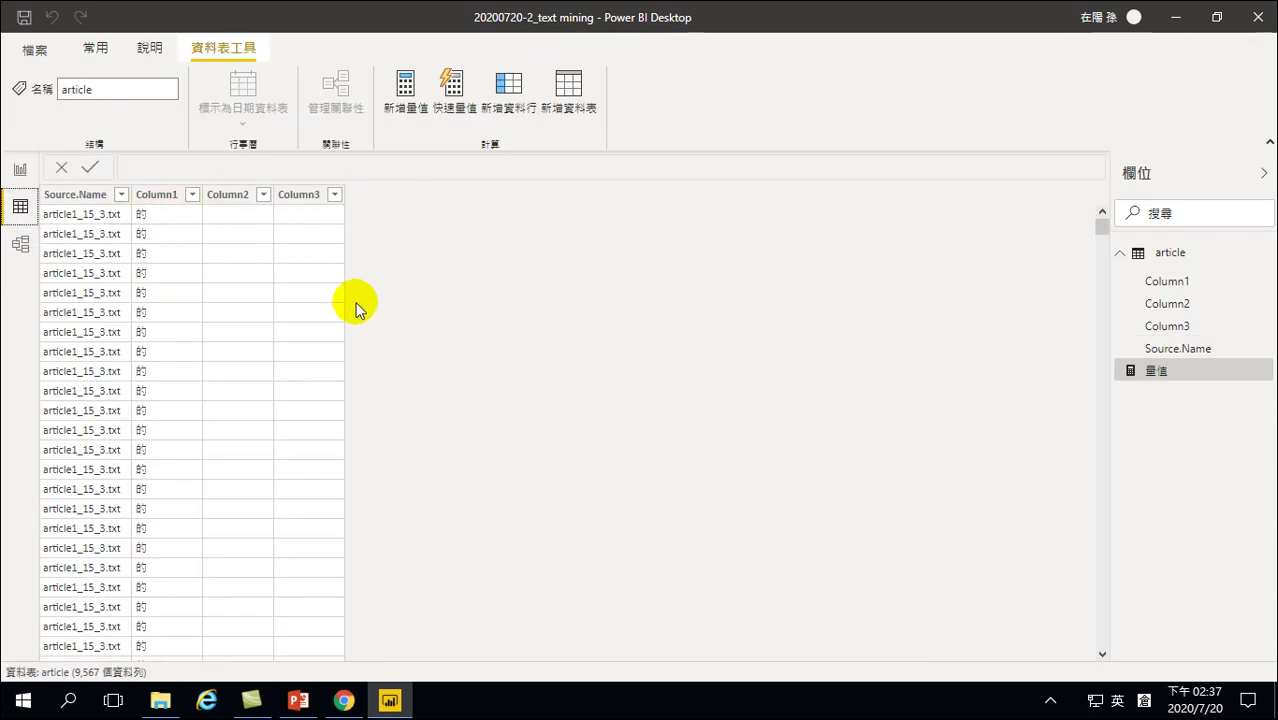
pyautogui.click(20, 170)
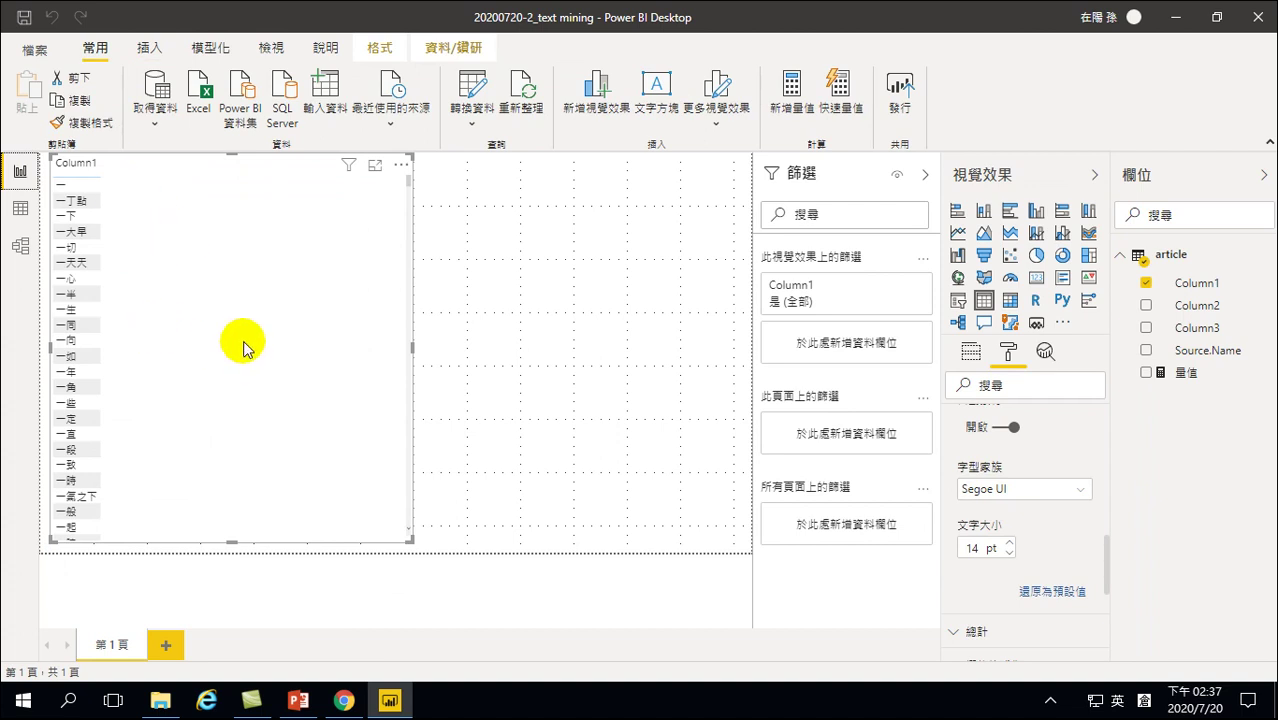
pyautogui.rightClick(1181, 314)
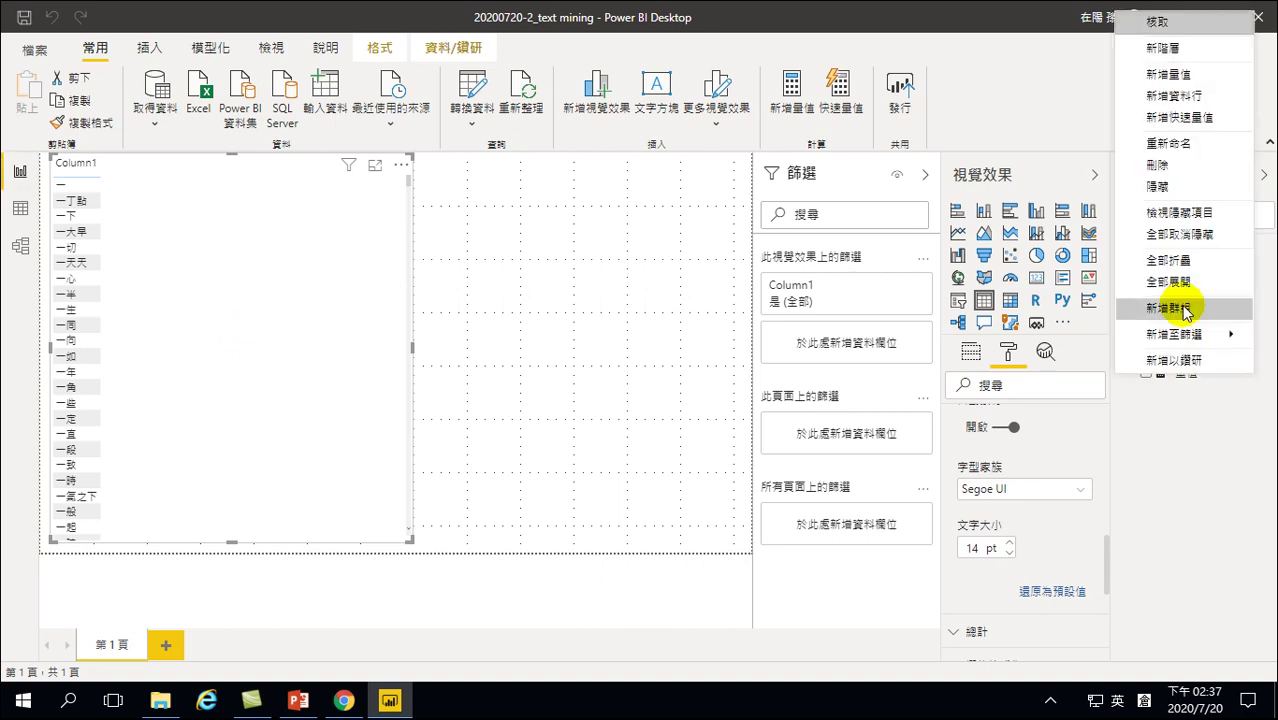
# - Create a new calculated column in article named 字的長度
pyautogui.click(1181, 98)
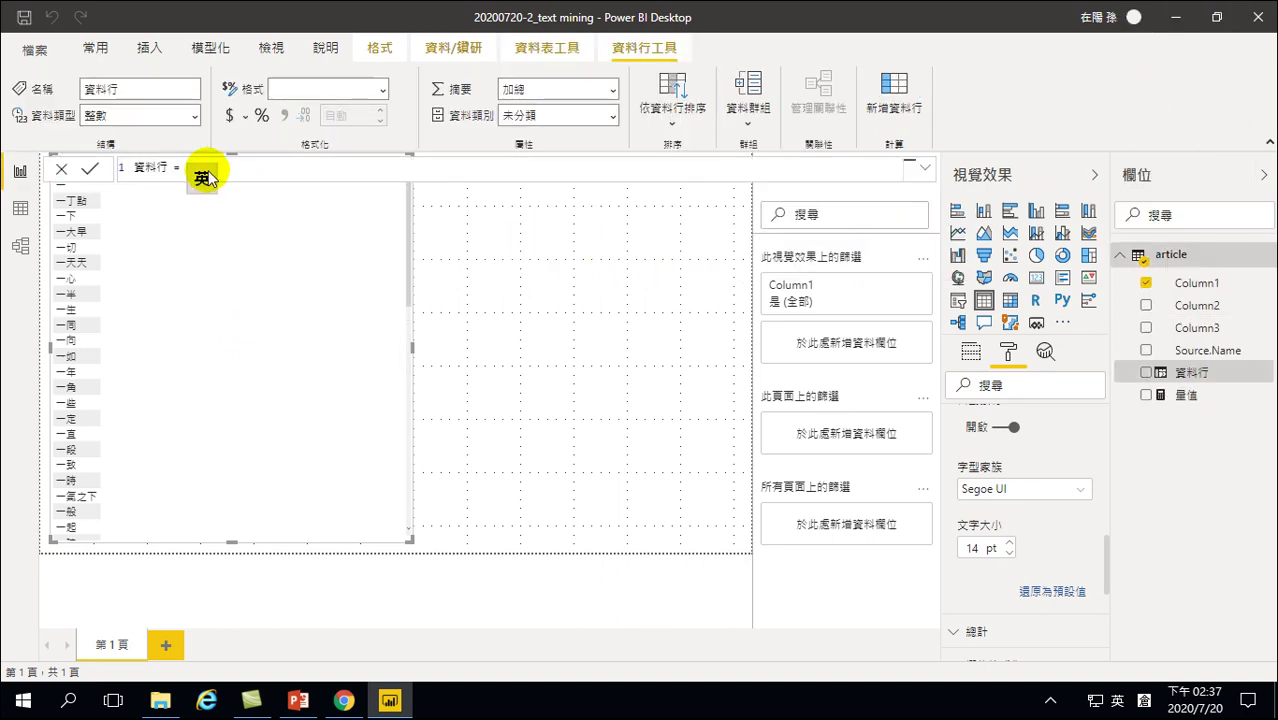
pyautogui.press('Left')
pyautogui.press('Left')
pyautogui.hotkey('ctrl', 'shift', 'Left')
pyautogui.press('BackSpace')
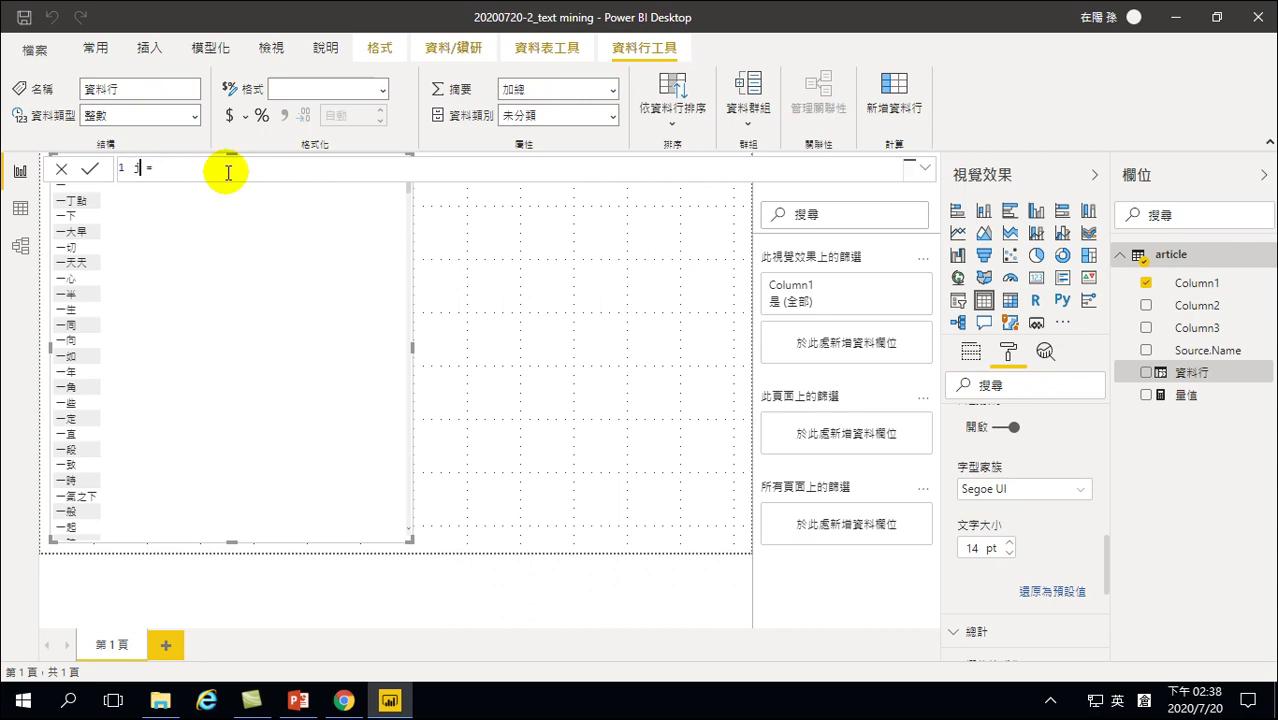
pyautogui.press('shift')
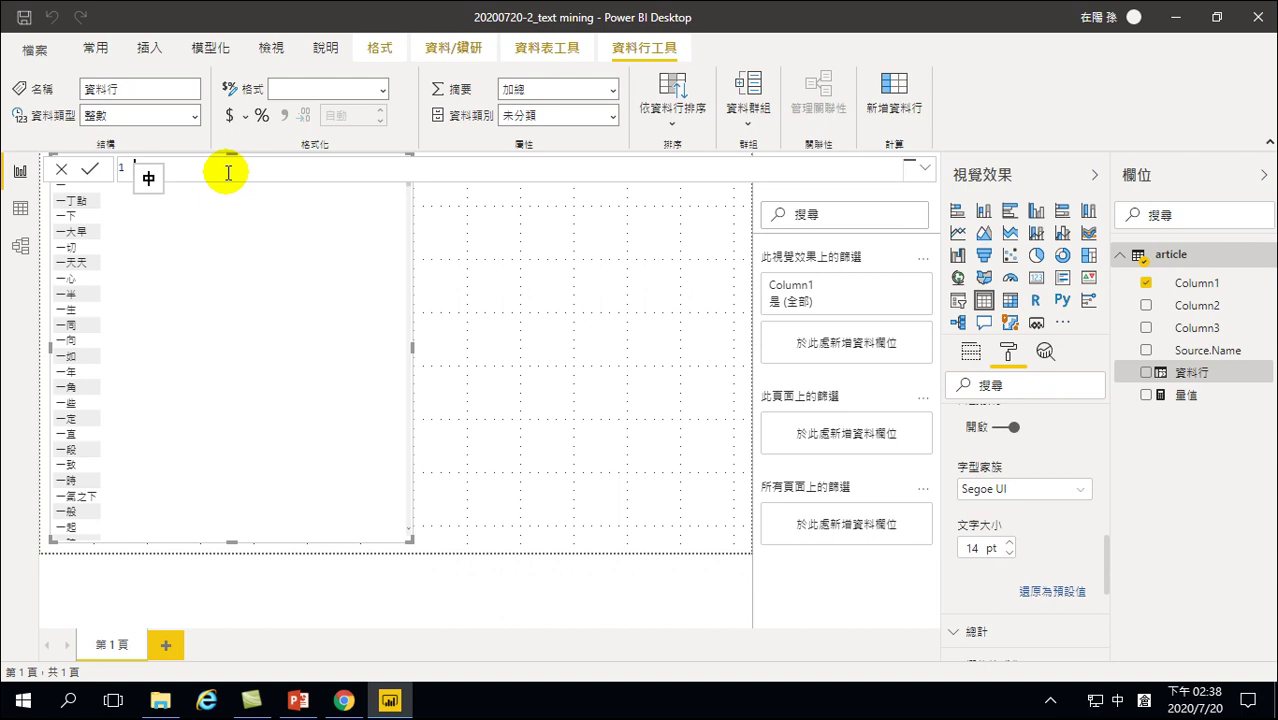
pyautogui.write('jnd ')
pyautogui.write('hapi smv ite')
pyautogui.press('Escape')
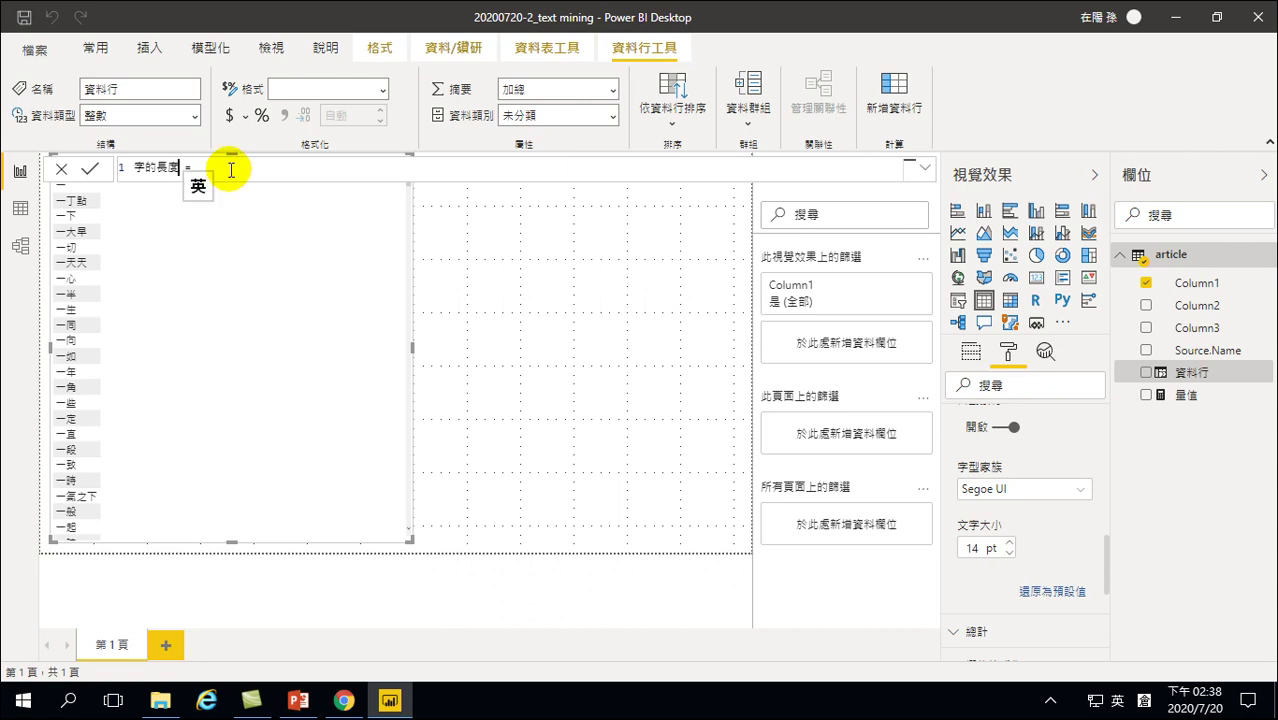
# - Define 字的長度 as LEN('article'[Column1]) and commit the column
pyautogui.write('l')
pyautogui.press('shift')
pyautogui.write('e')
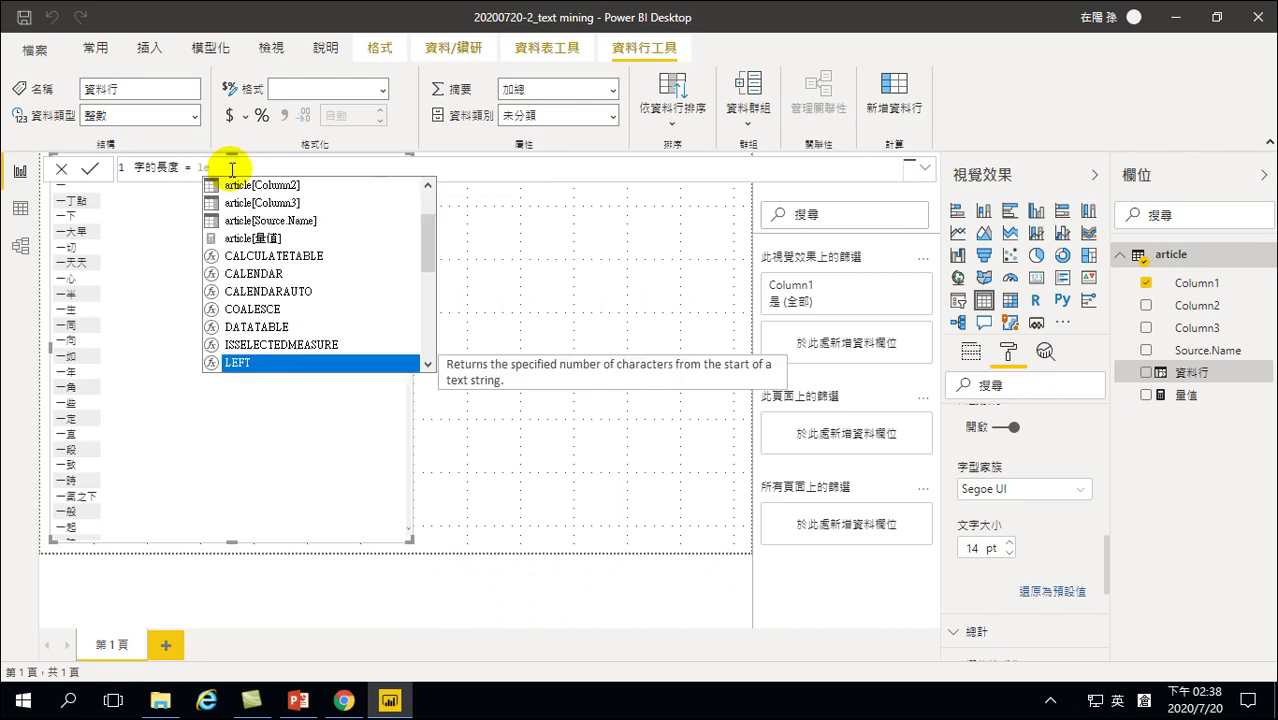
pyautogui.press('Down')
pyautogui.press('Tab')
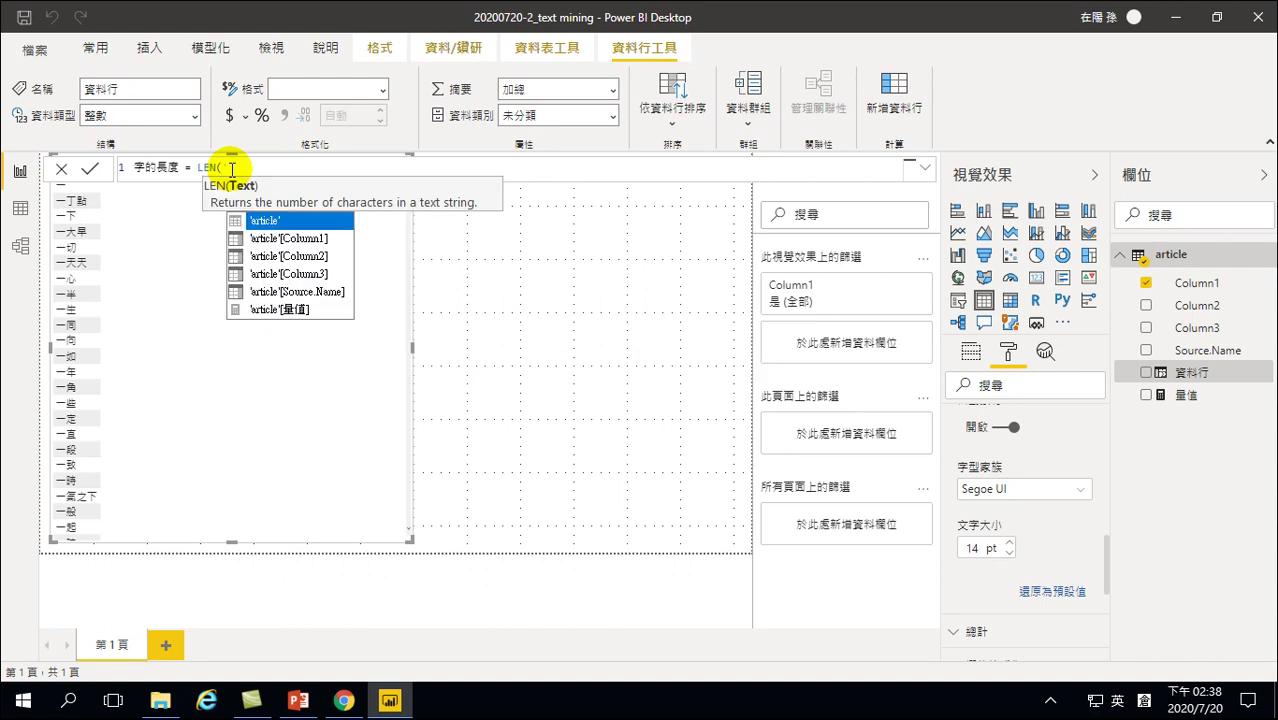
pyautogui.press('Down')
pyautogui.press('Down')
pyautogui.press('Down')
pyautogui.press('Down')
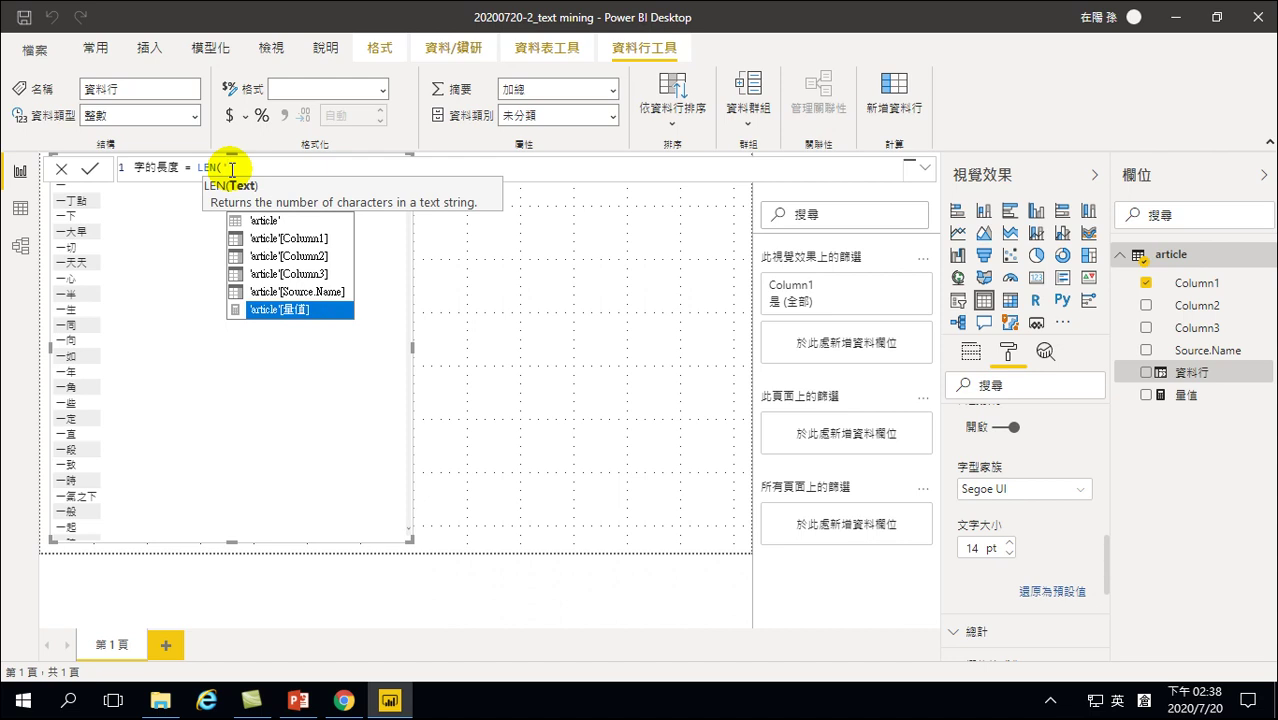
pyautogui.press('Up')
pyautogui.press('Up')
pyautogui.press('Up')
pyautogui.press('Up')
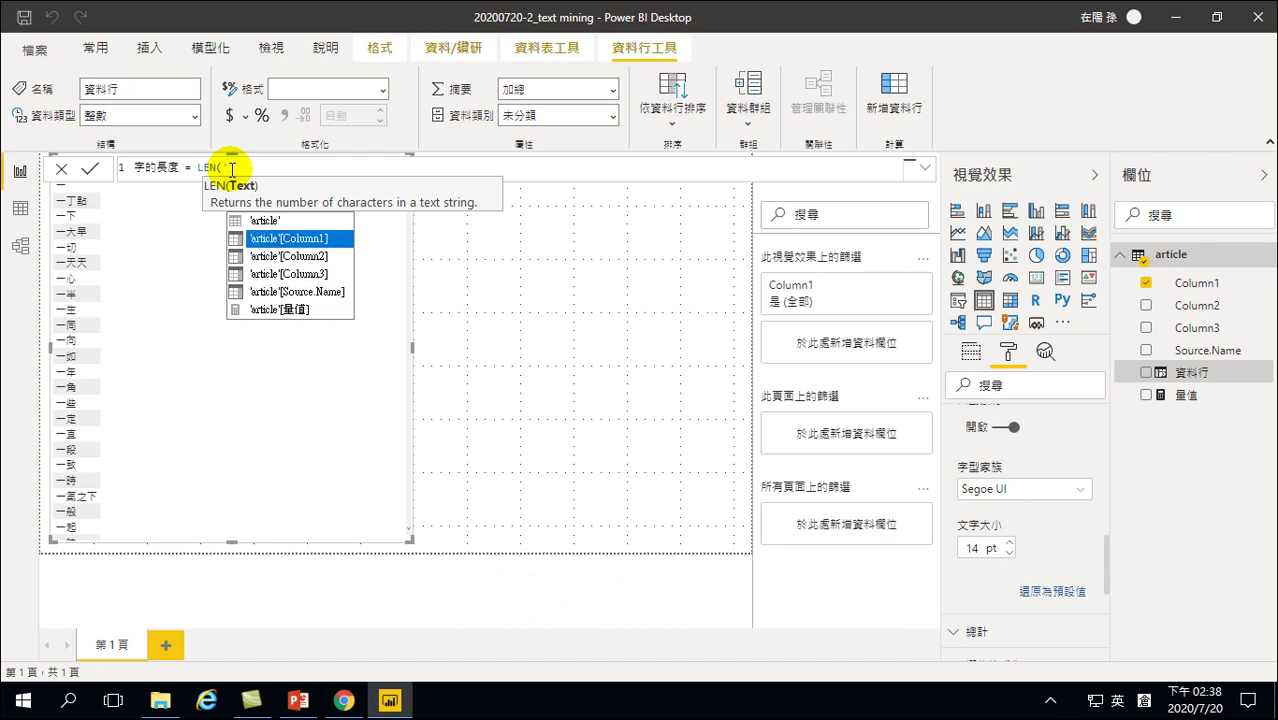
pyautogui.click(316, 244)
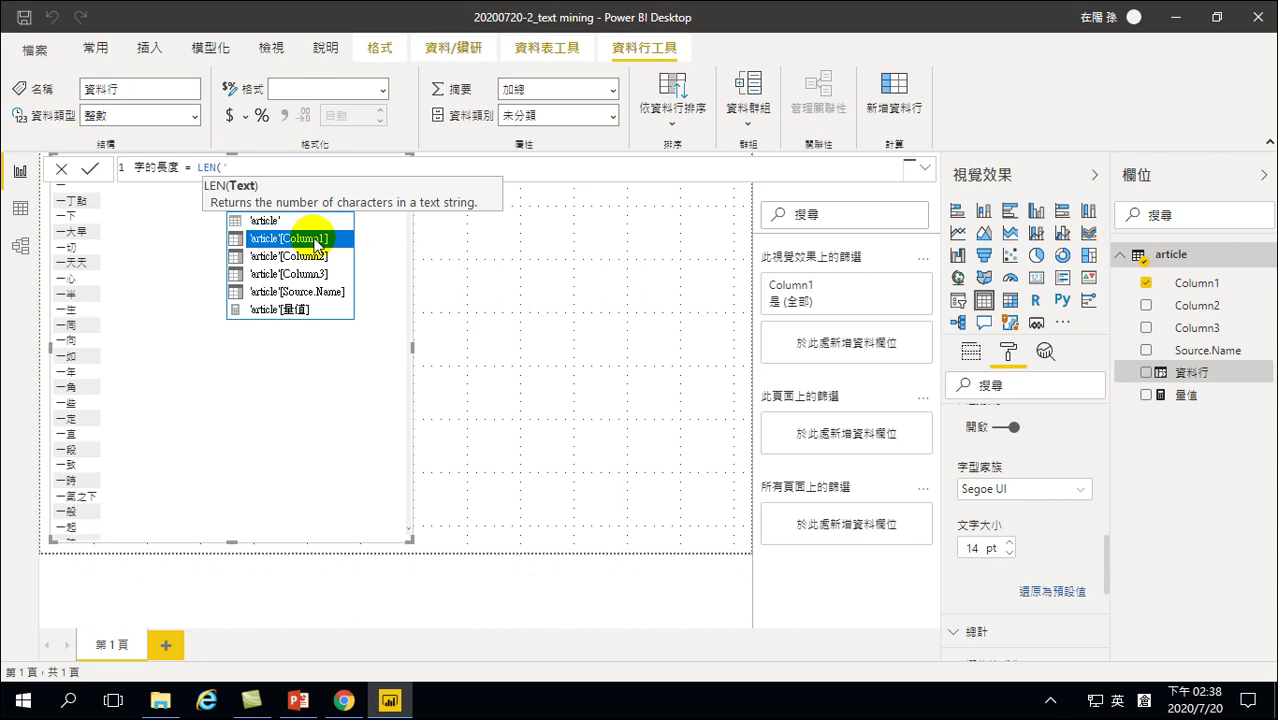
pyautogui.click(316, 244)
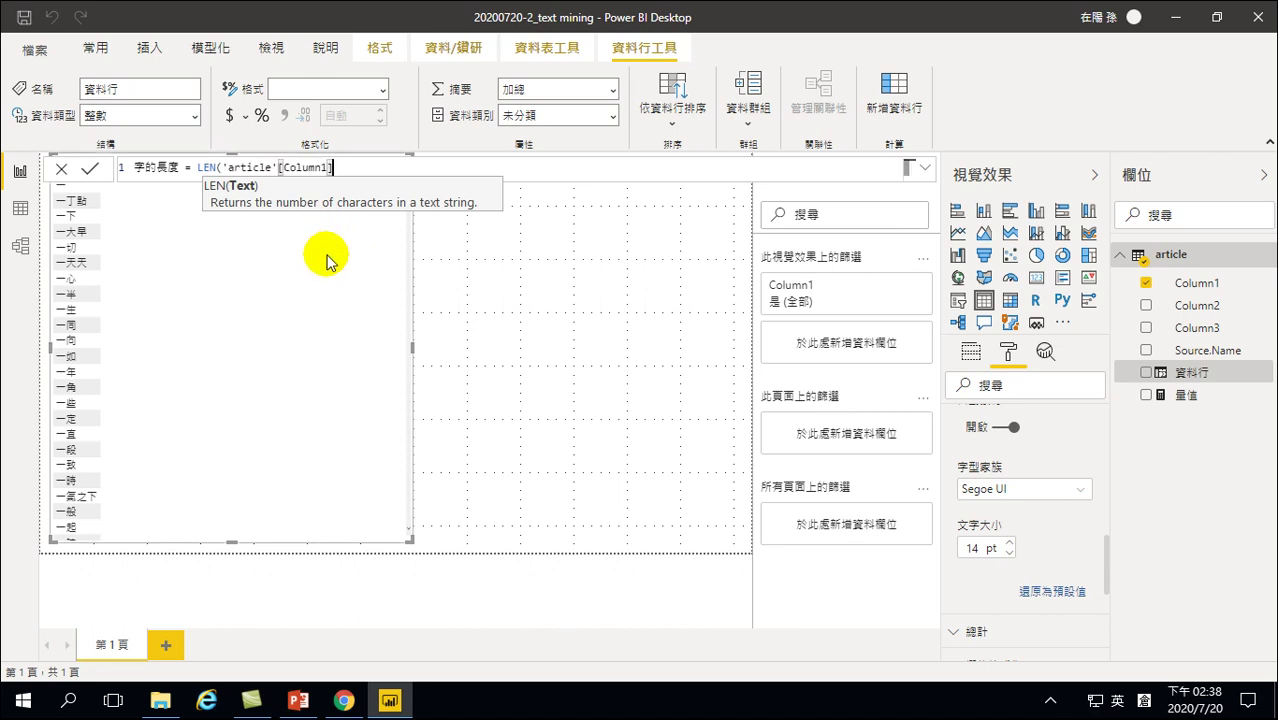
pyautogui.write(')')
pyautogui.press('Return')
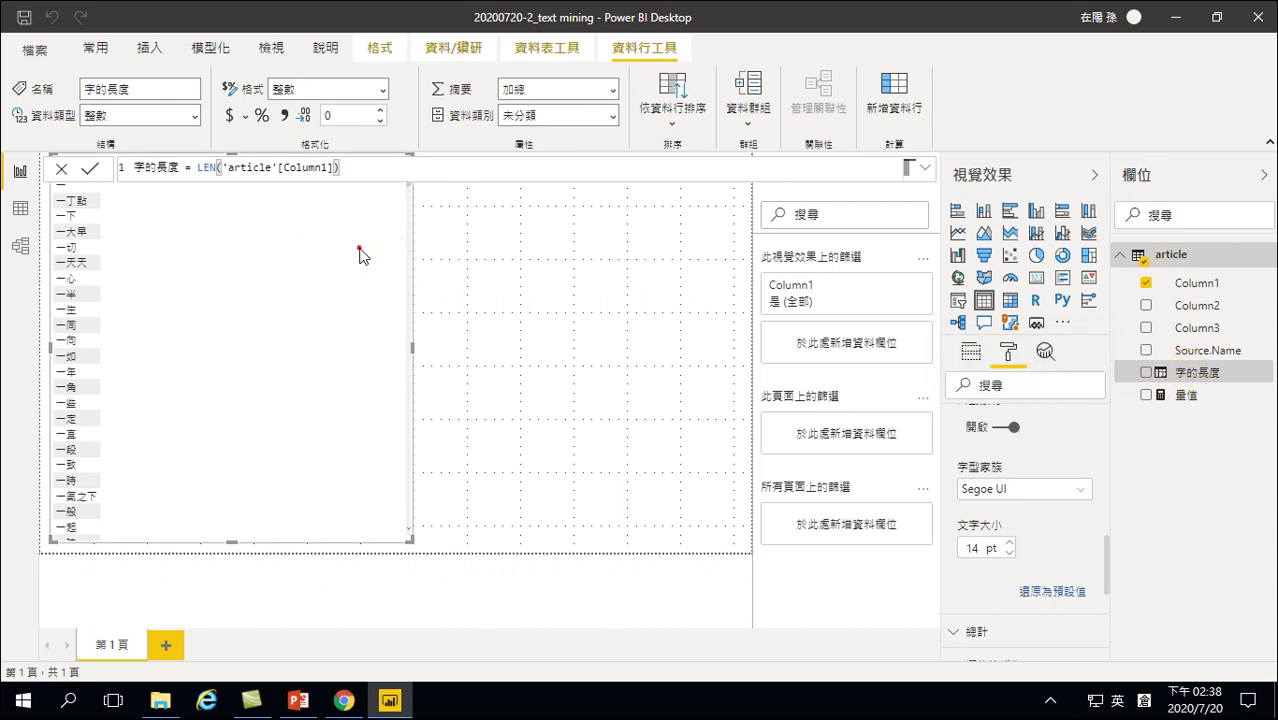
pyautogui.click(588, 258)
pyautogui.moveTo(230, 350)
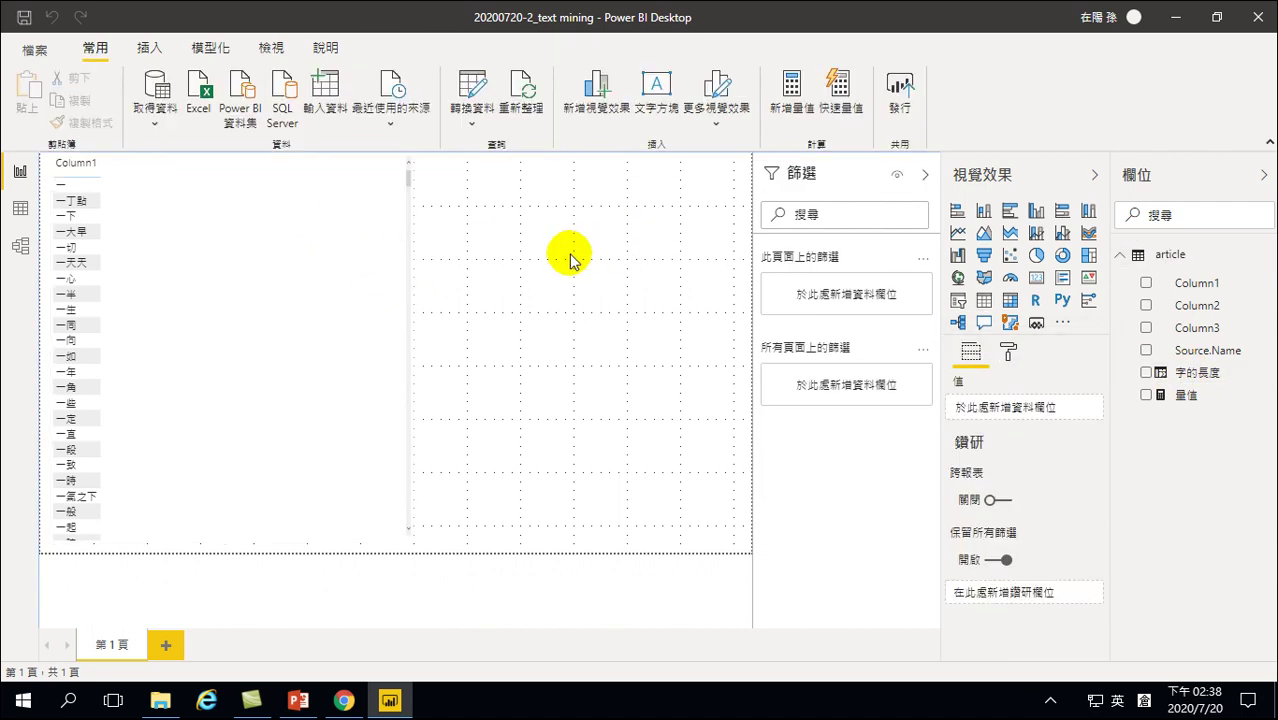
# - Move the word table lower and add 字的長度 beside Column1, then open its Values options
pyautogui.click(239, 190)
pyautogui.moveTo(228, 157); pyautogui.dragTo(225, 217)
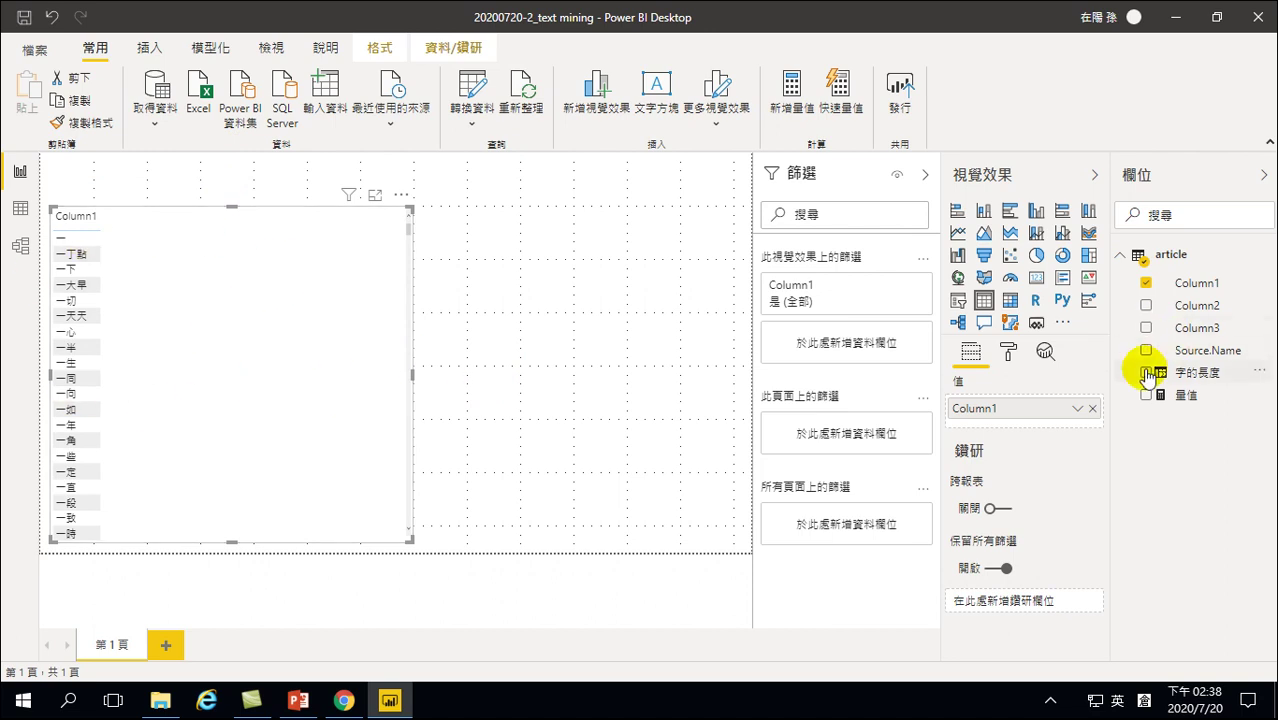
pyautogui.click(1146, 372)
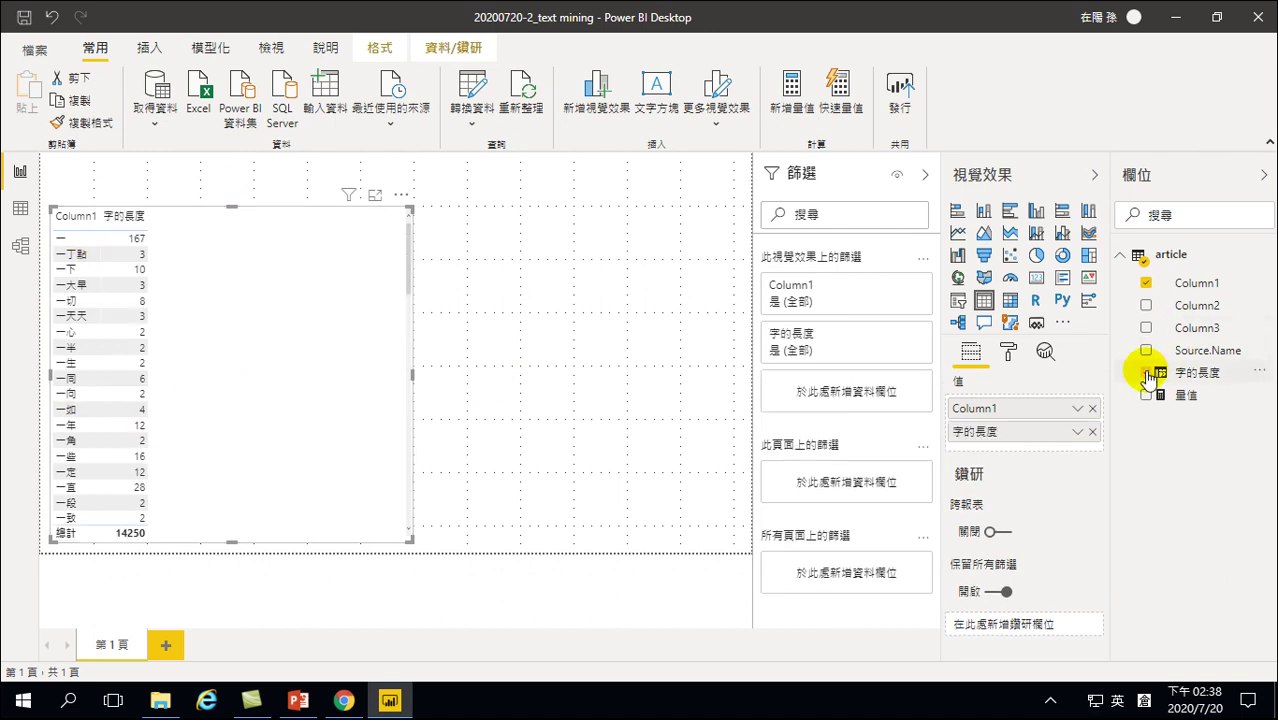
pyautogui.click(1077, 433)
pyautogui.moveTo(1114, 106)
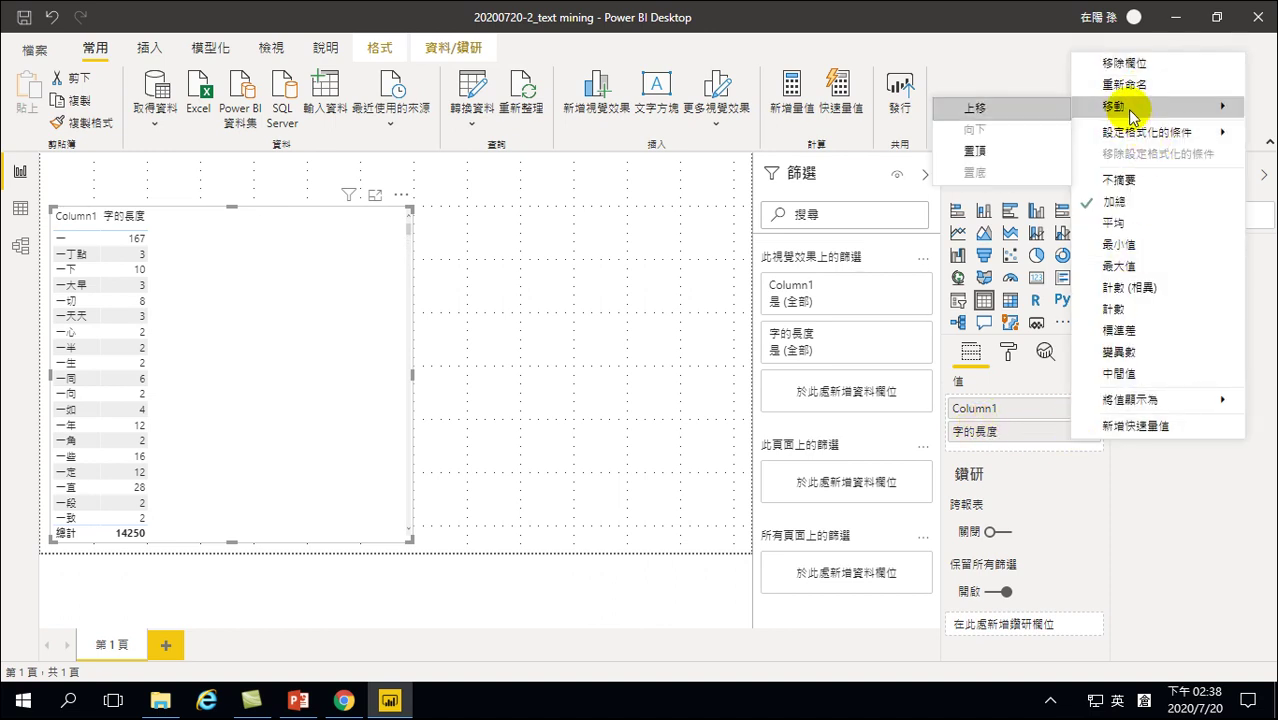
# - Summarise 字的長度 as Average (overall 1.49), then open the article table's field options
pyautogui.click(1113, 222)
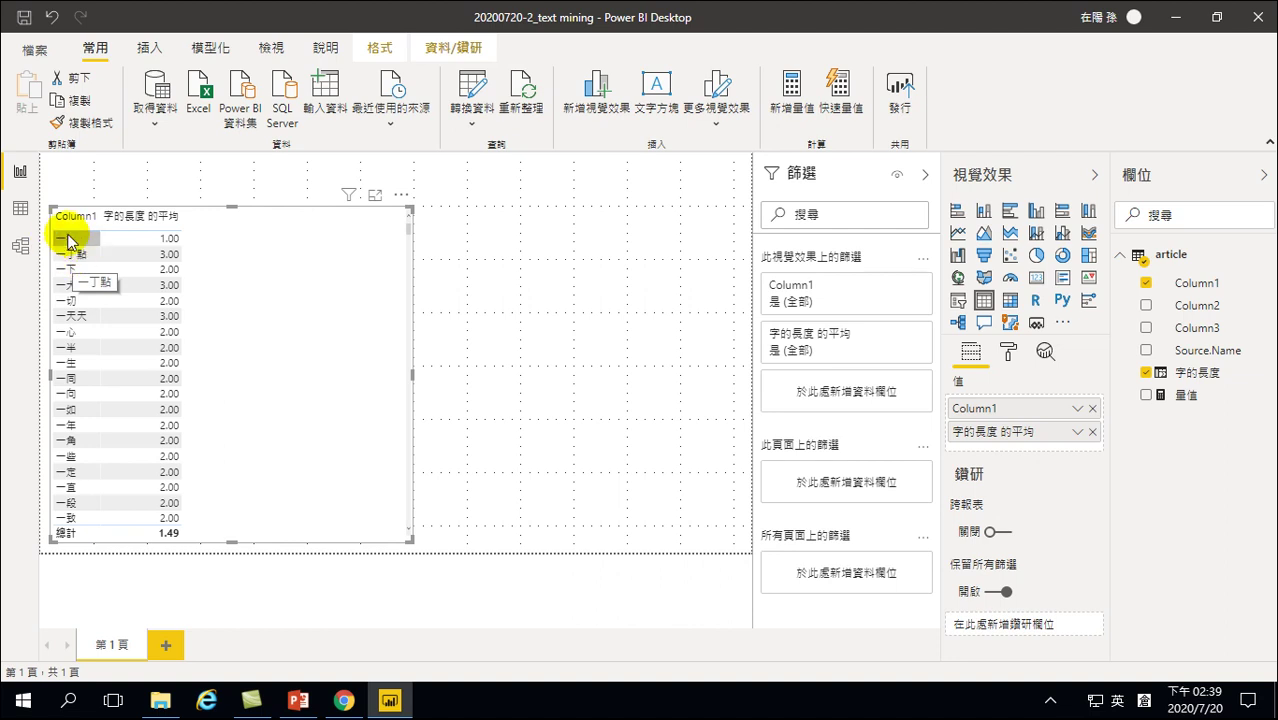
pyautogui.scroll(-2, 100, 320)
pyautogui.scroll(-2, 110, 375)
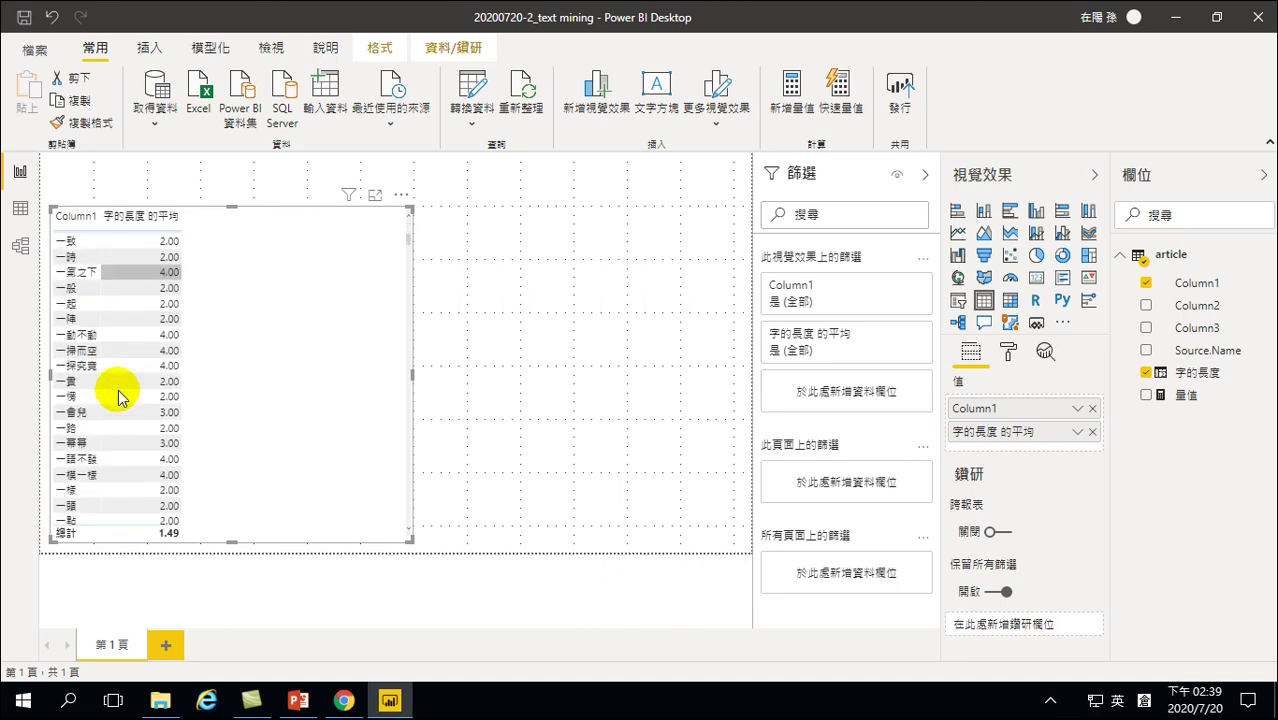
pyautogui.scroll(-2, 95, 365)
pyautogui.scroll(-5, 93, 400)
pyautogui.scroll(-3, 85, 418)
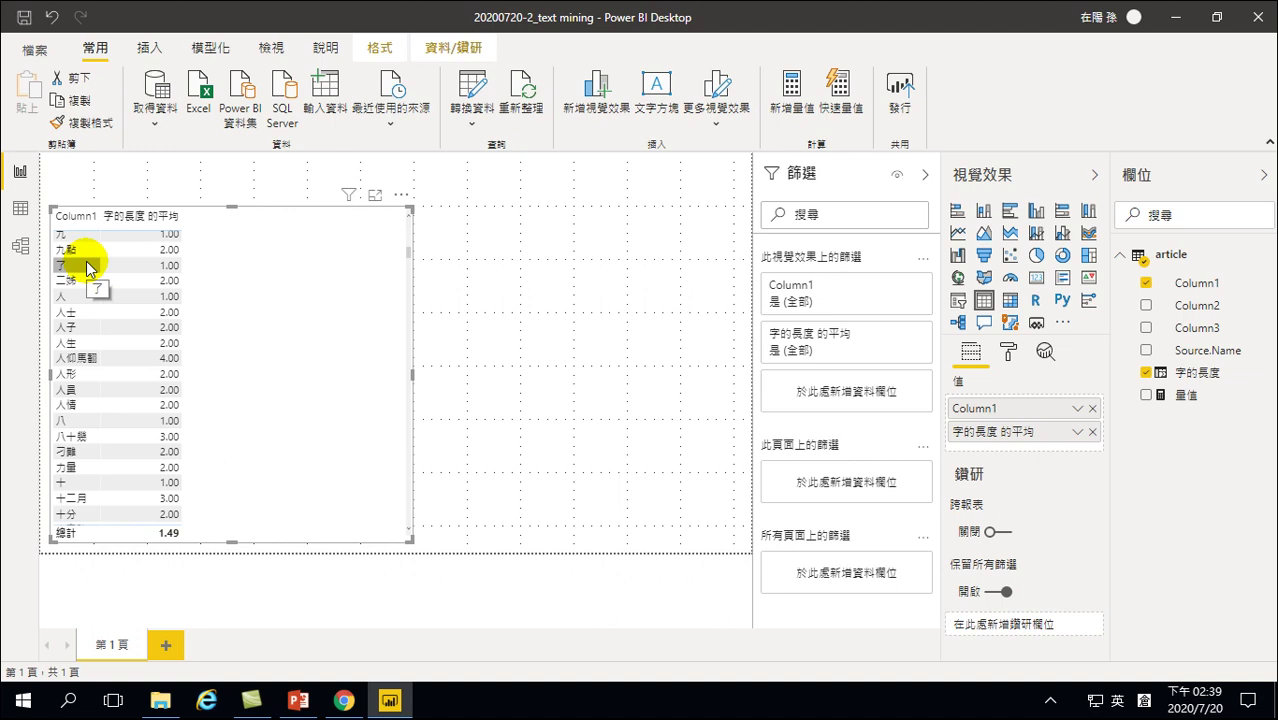
pyautogui.click(478, 347)
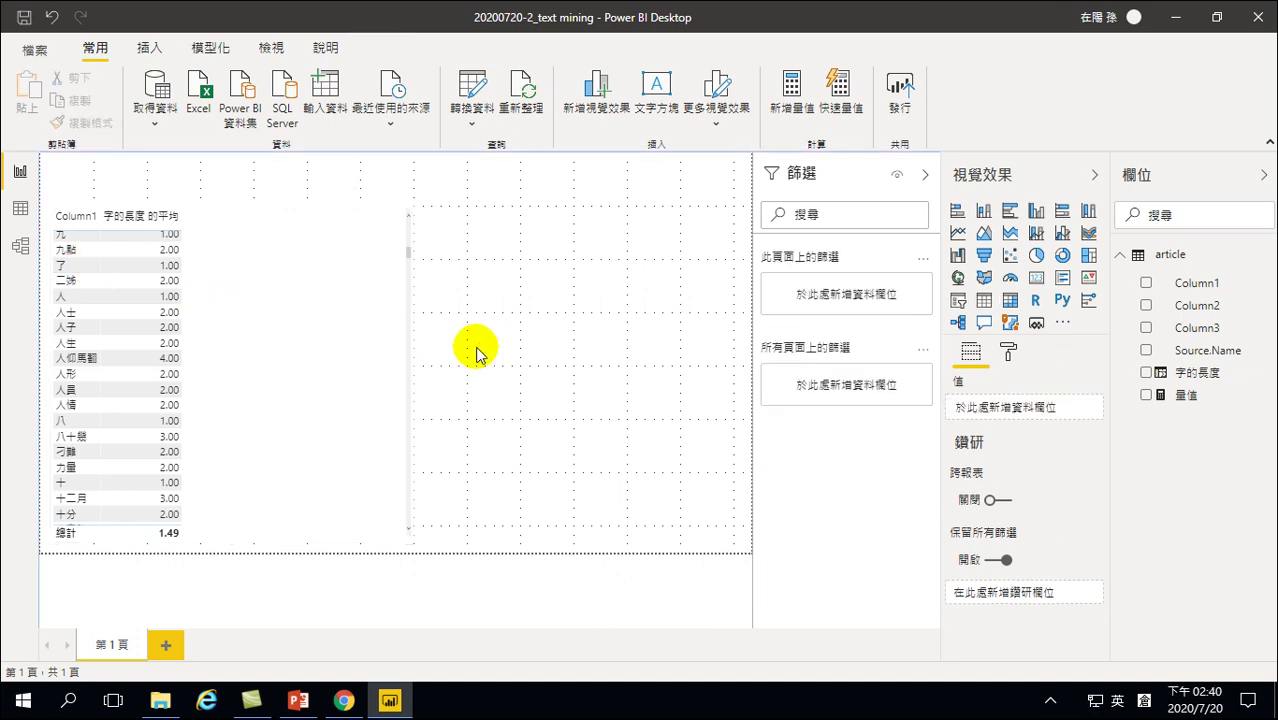
pyautogui.moveTo(230, 375)
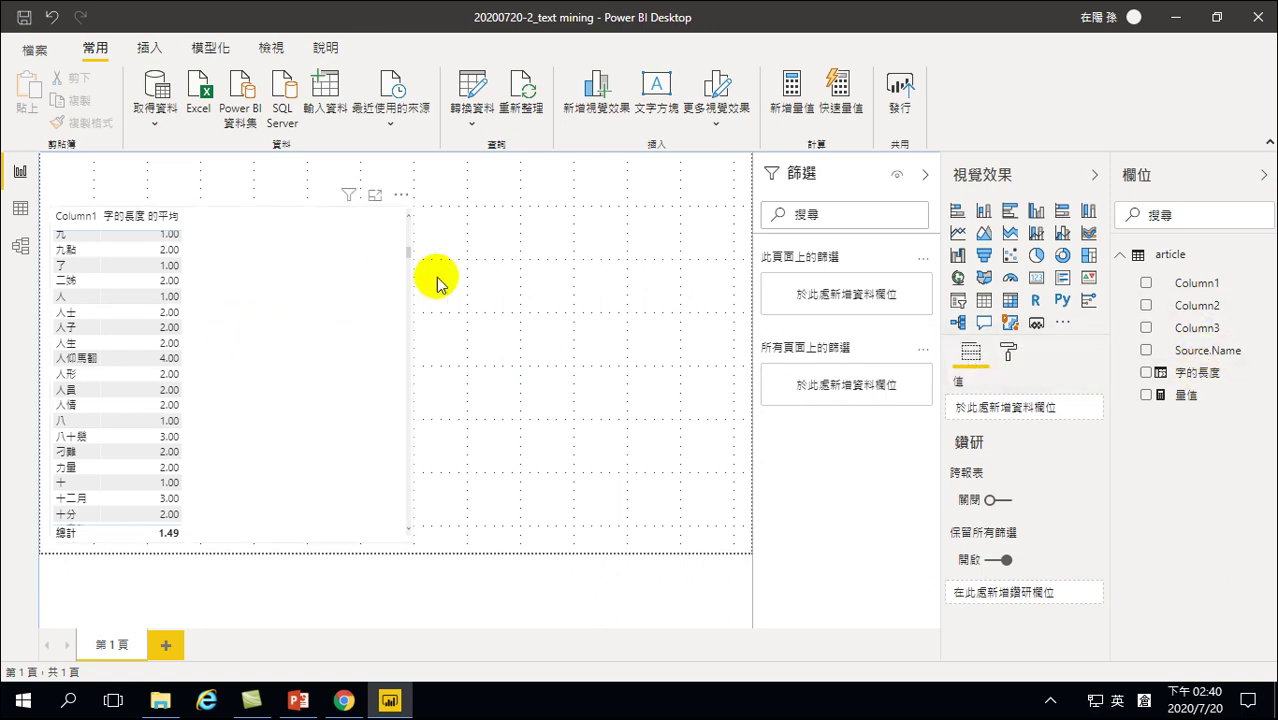
pyautogui.rightClick(1203, 328)
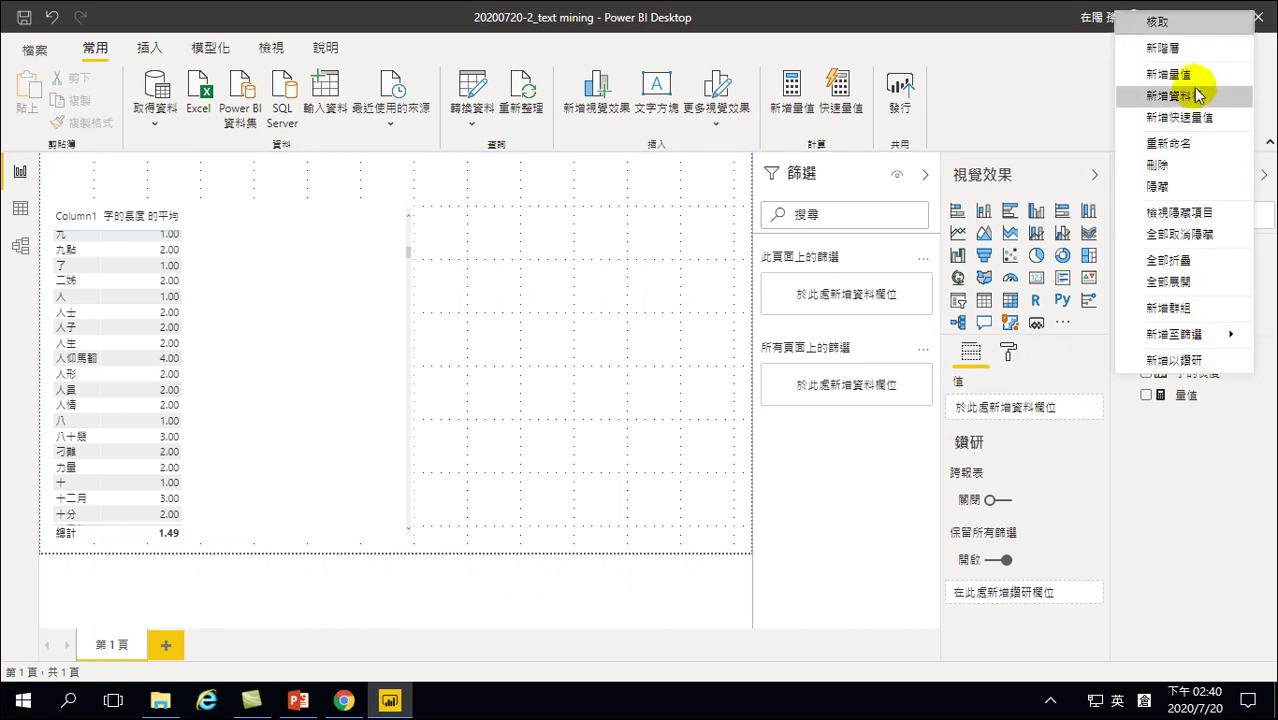
# - Review the 優良網路文章 article titles in Chrome, then bring Power BI Desktop back
pyautogui.click(304, 363)
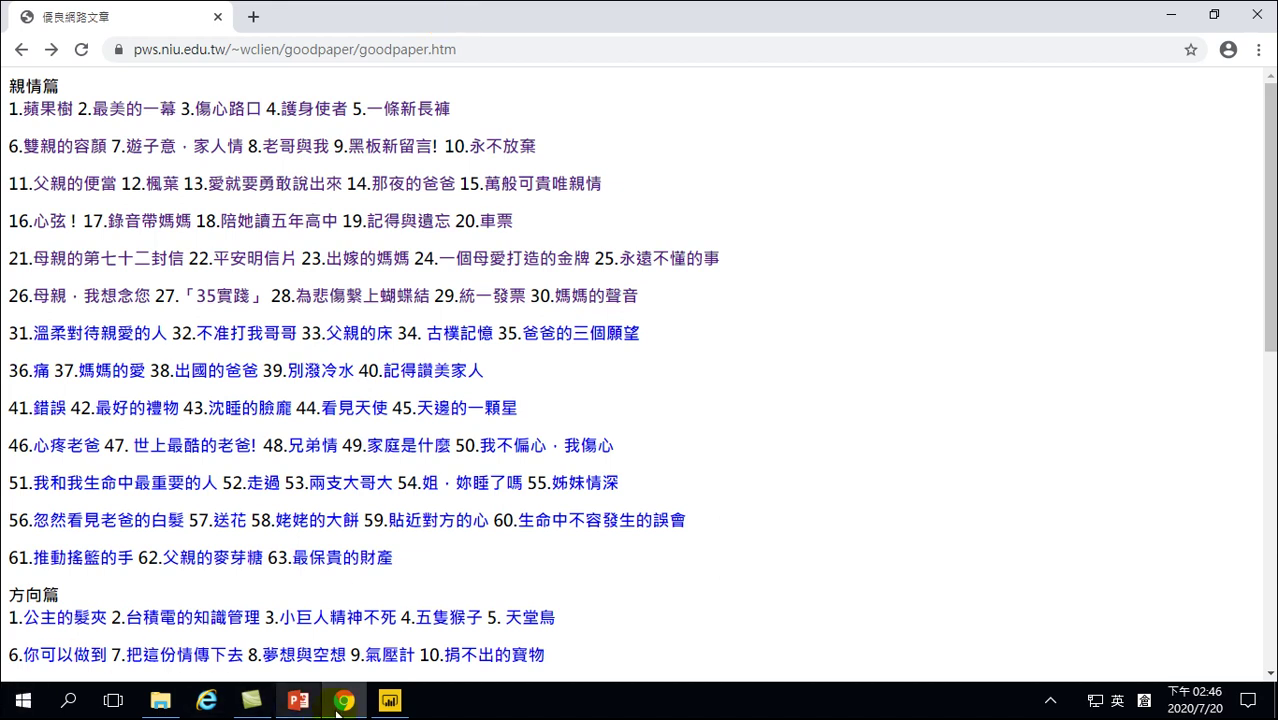
pyautogui.click(389, 700)
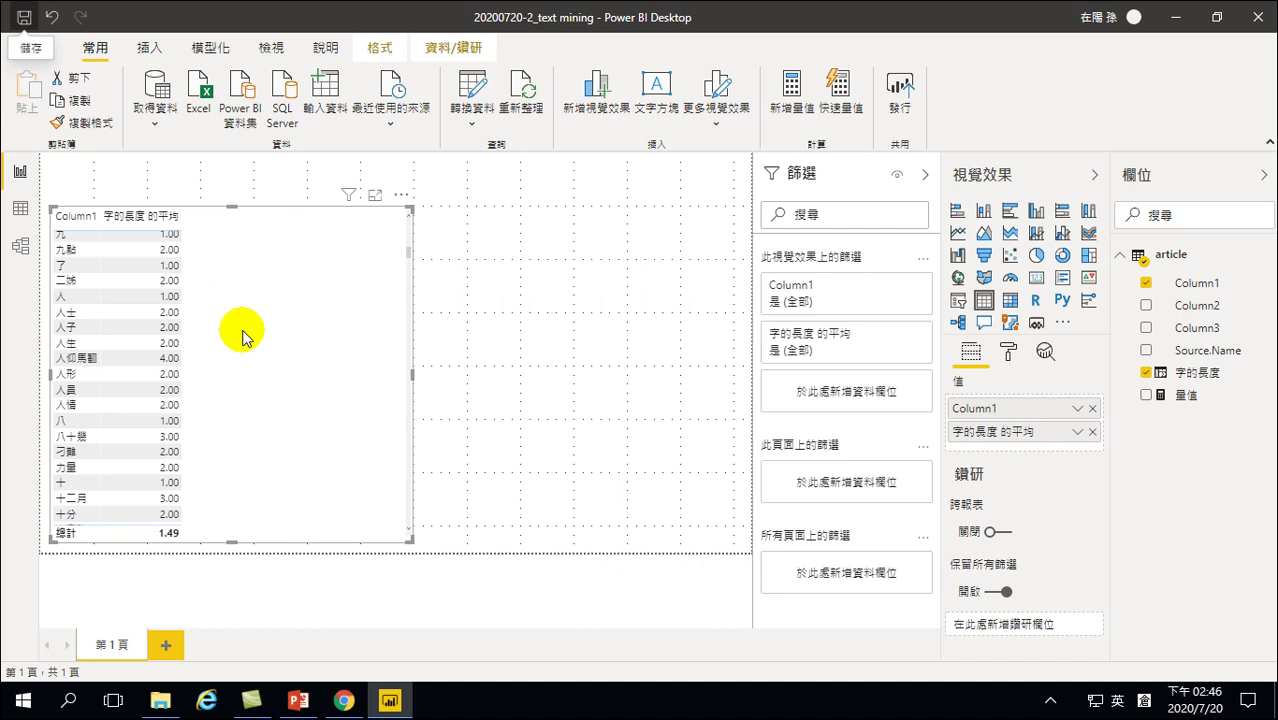
pyautogui.moveTo(140, 265)
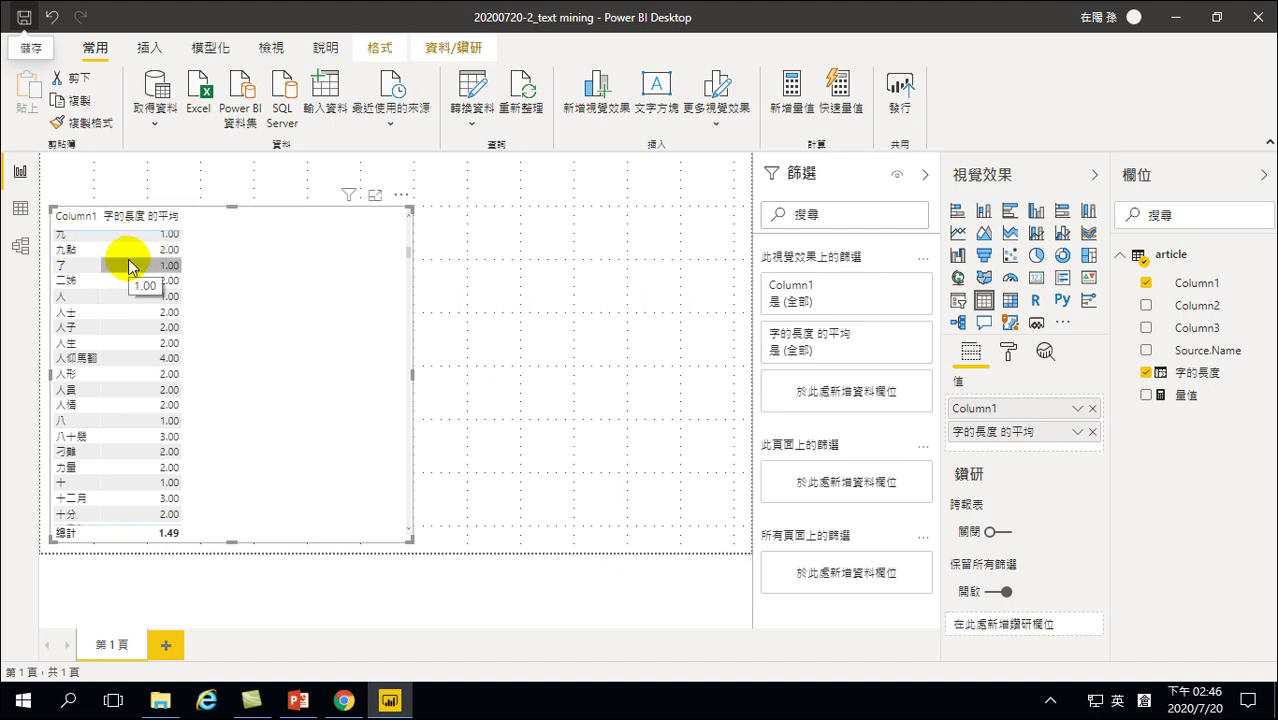
# - Open the article table's context menu in the Fields pane to add a measure
pyautogui.rightClick(1190, 305)
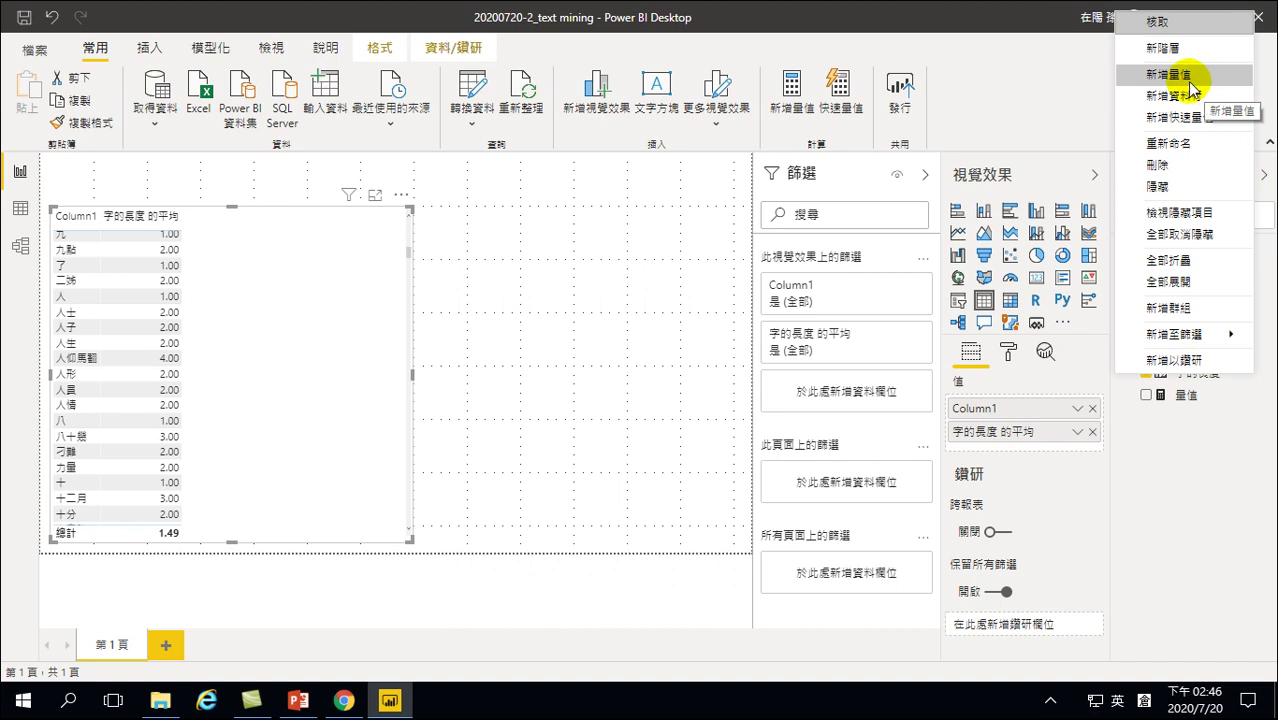
# - Add a new measure to article and name it 詞頻
pyautogui.click(1179, 74)
pyautogui.click(1197, 305)
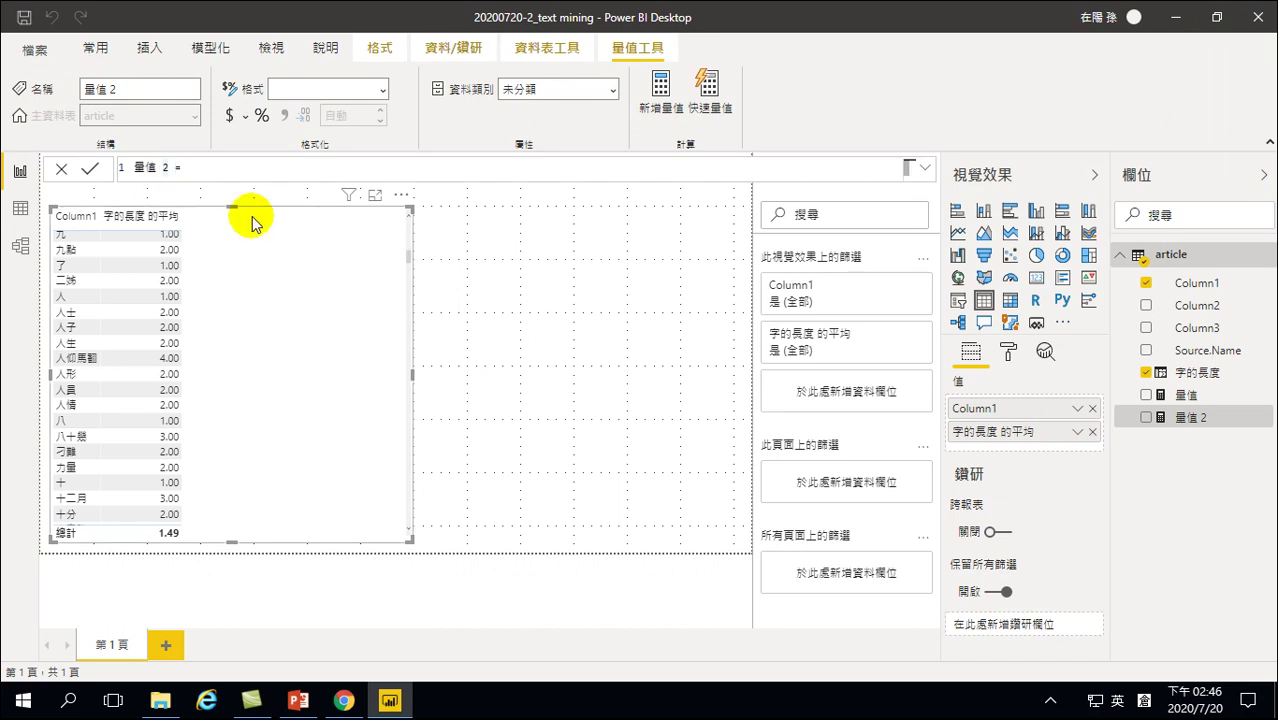
pyautogui.press('BackSpace')
pyautogui.press('BackSpace')
pyautogui.press('BackSpace')
pyautogui.press('BackSpace')
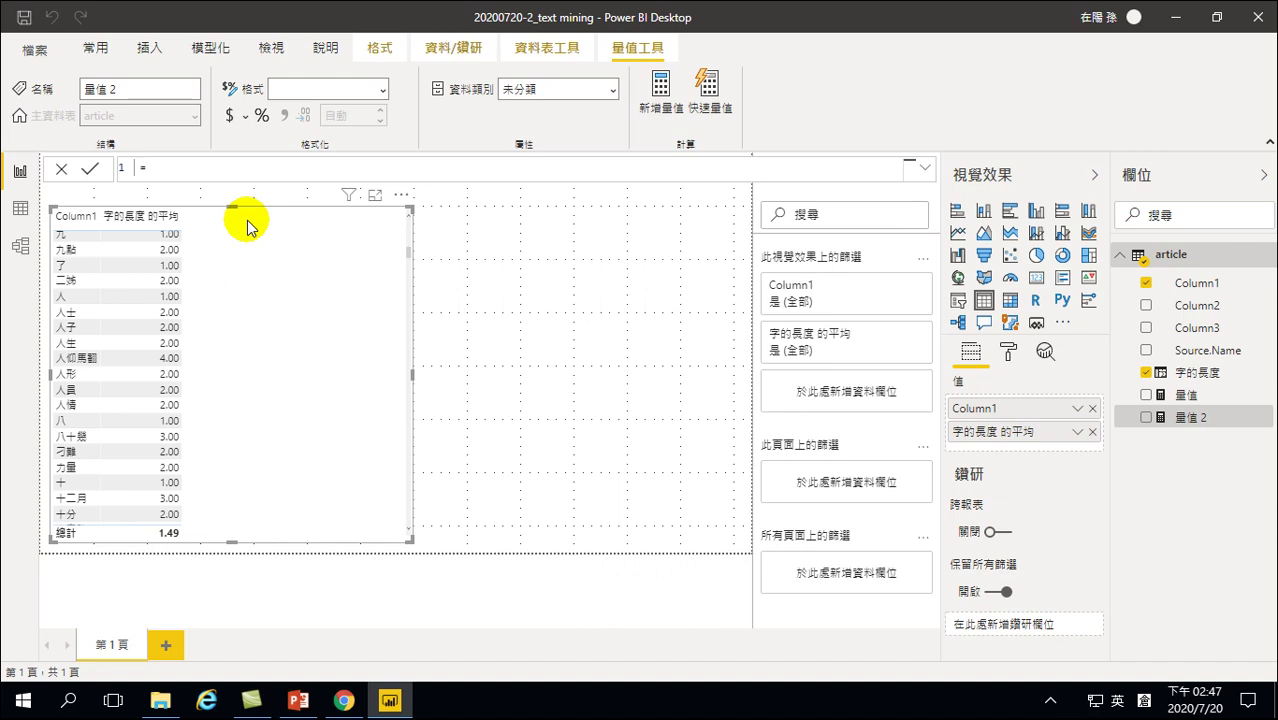
pyautogui.press('shift')
pyautogui.write('ㄏ')
pyautogui.write('詞')
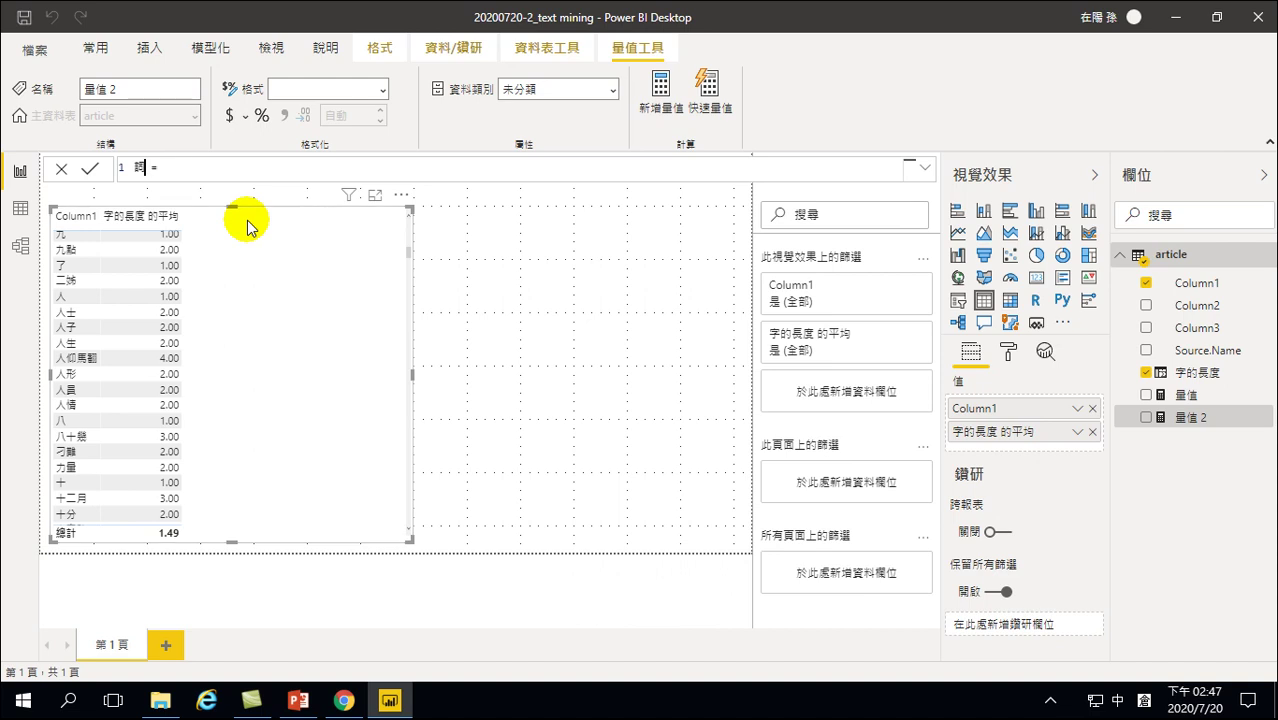
pyautogui.write('頻')
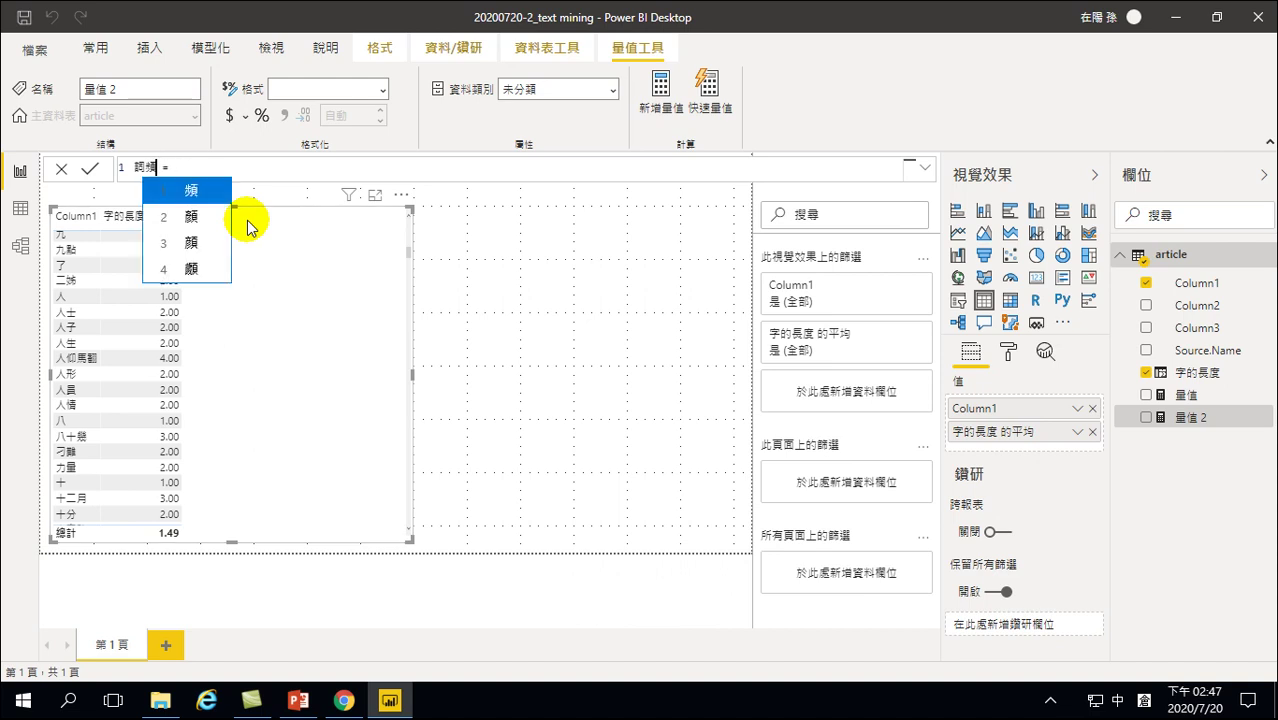
pyautogui.press('shift')
# - Define 詞頻 as COUNT(article[Column1]) and commit the measure
pyautogui.click(220, 170)
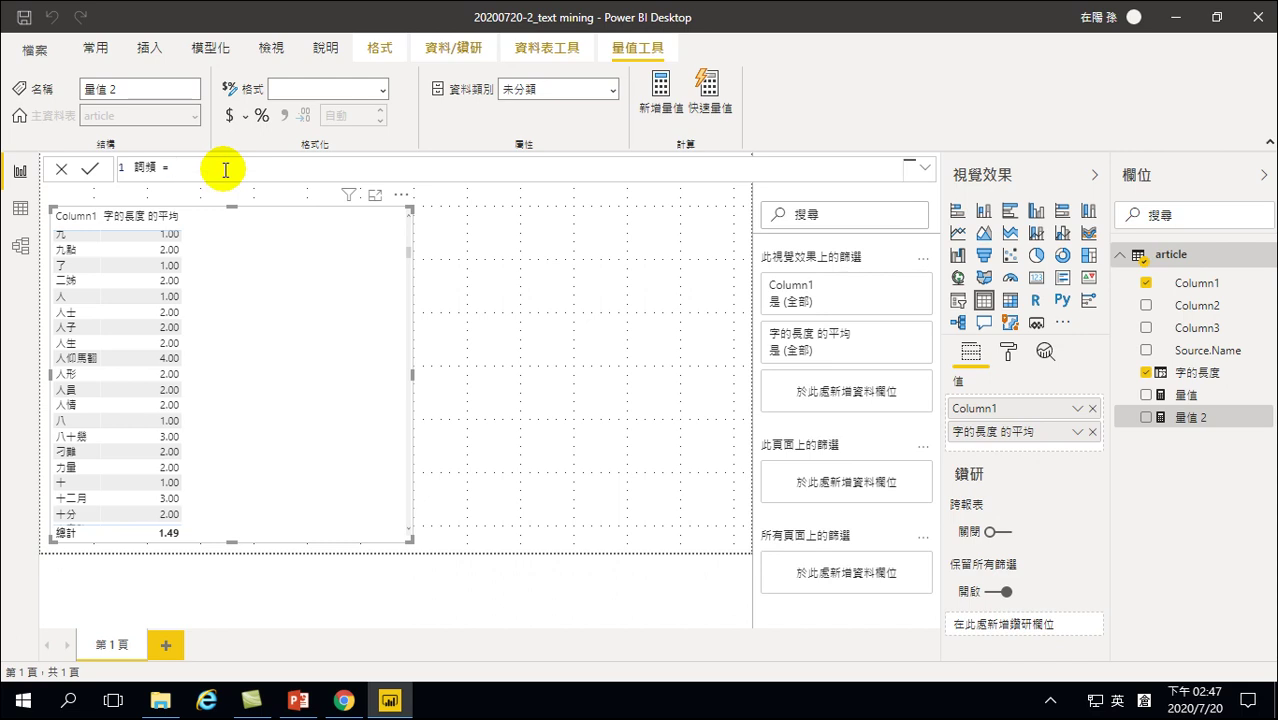
pyautogui.write('cou')
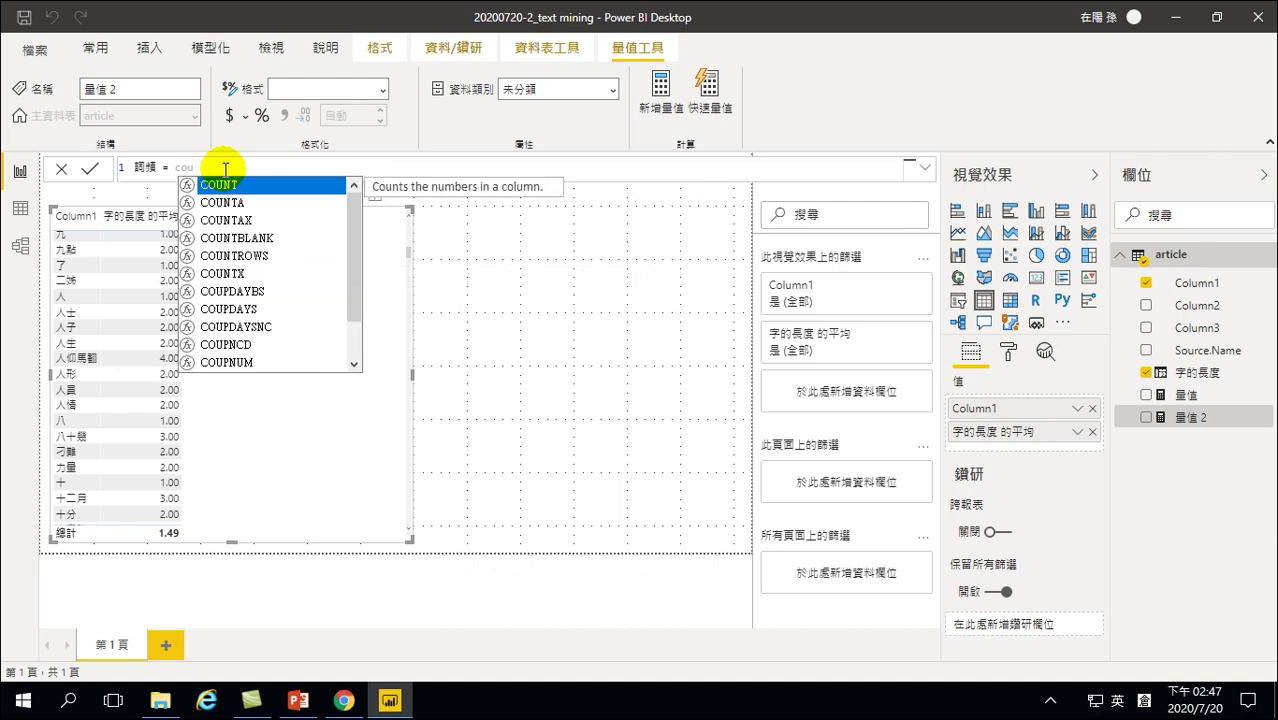
pyautogui.press('Tab')
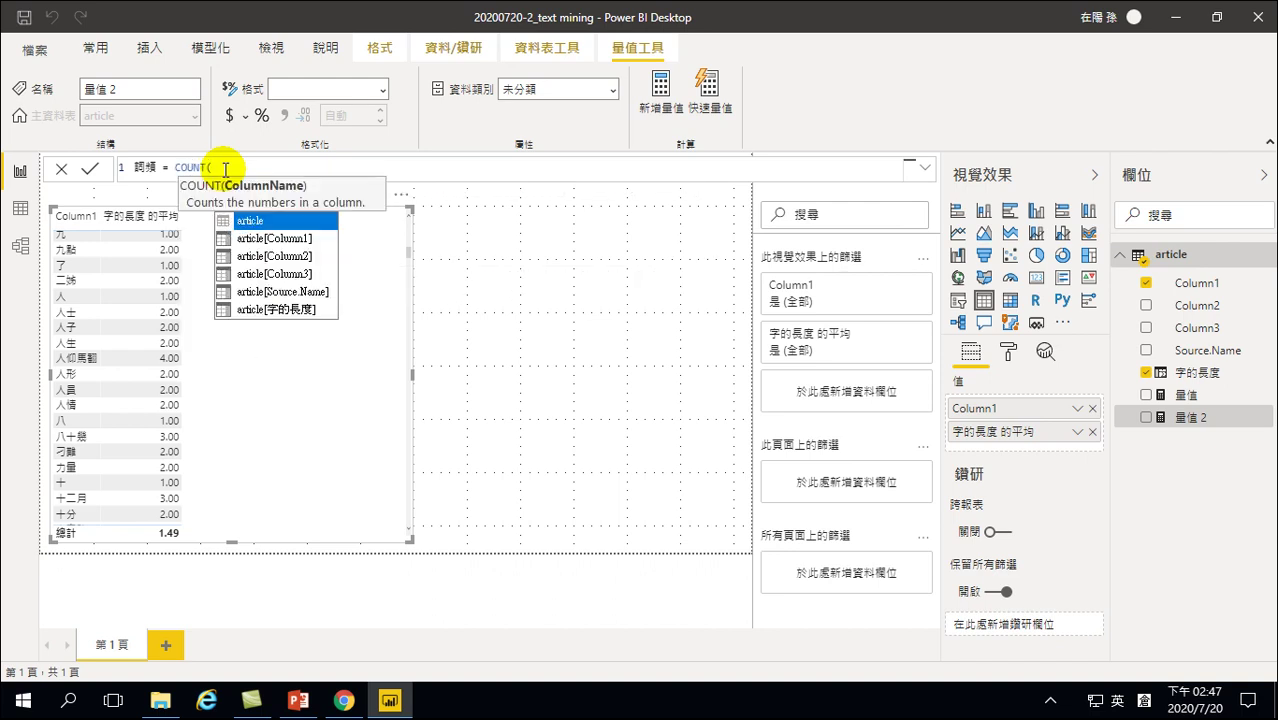
pyautogui.press('Down')
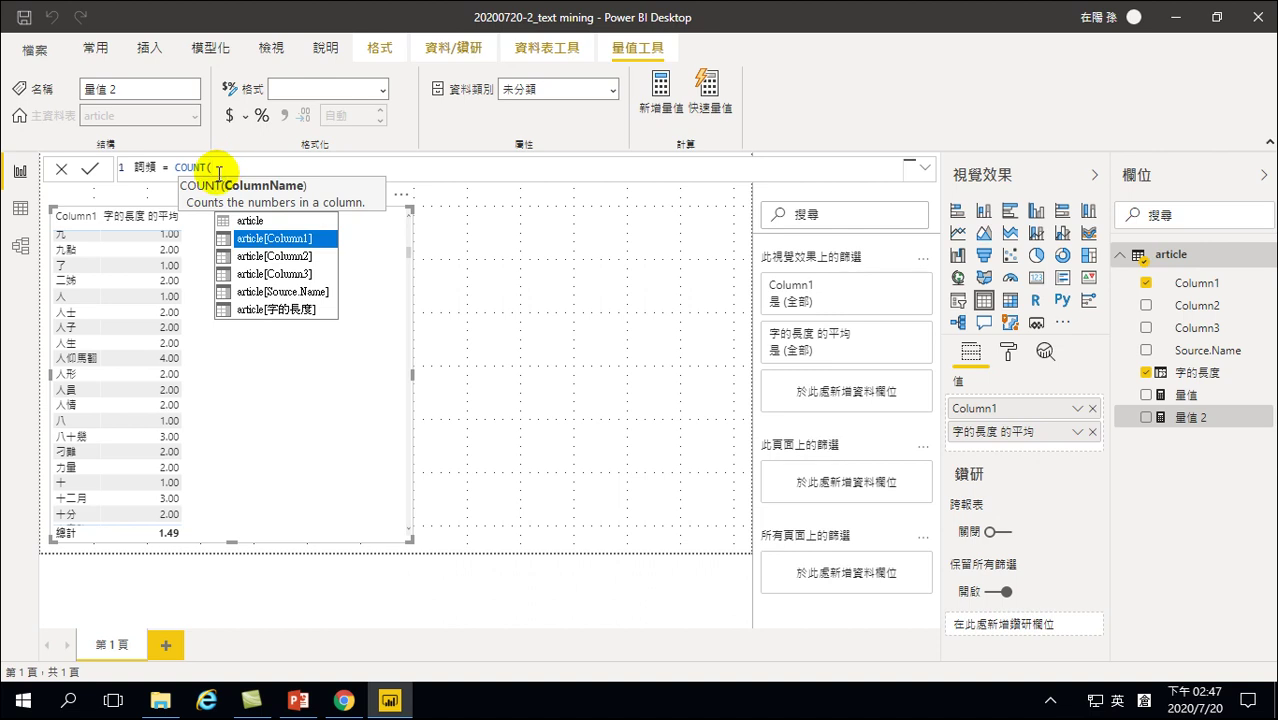
pyautogui.press('Tab')
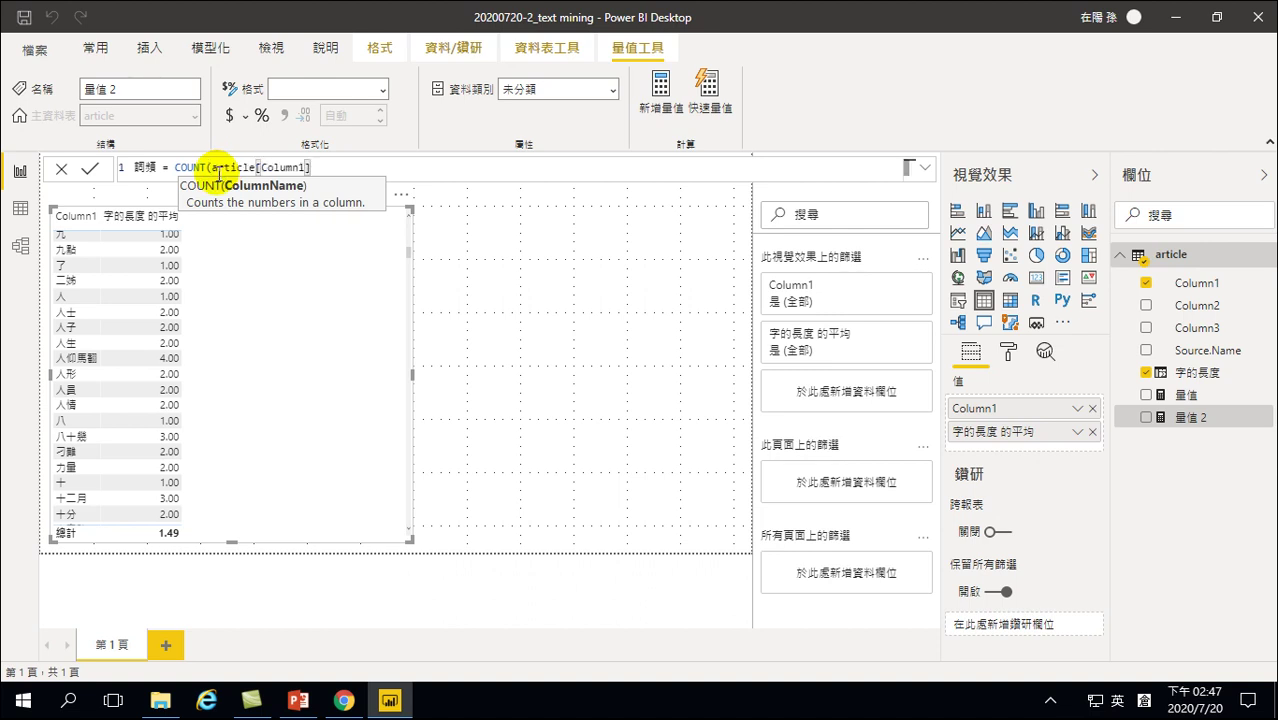
pyautogui.write(')')
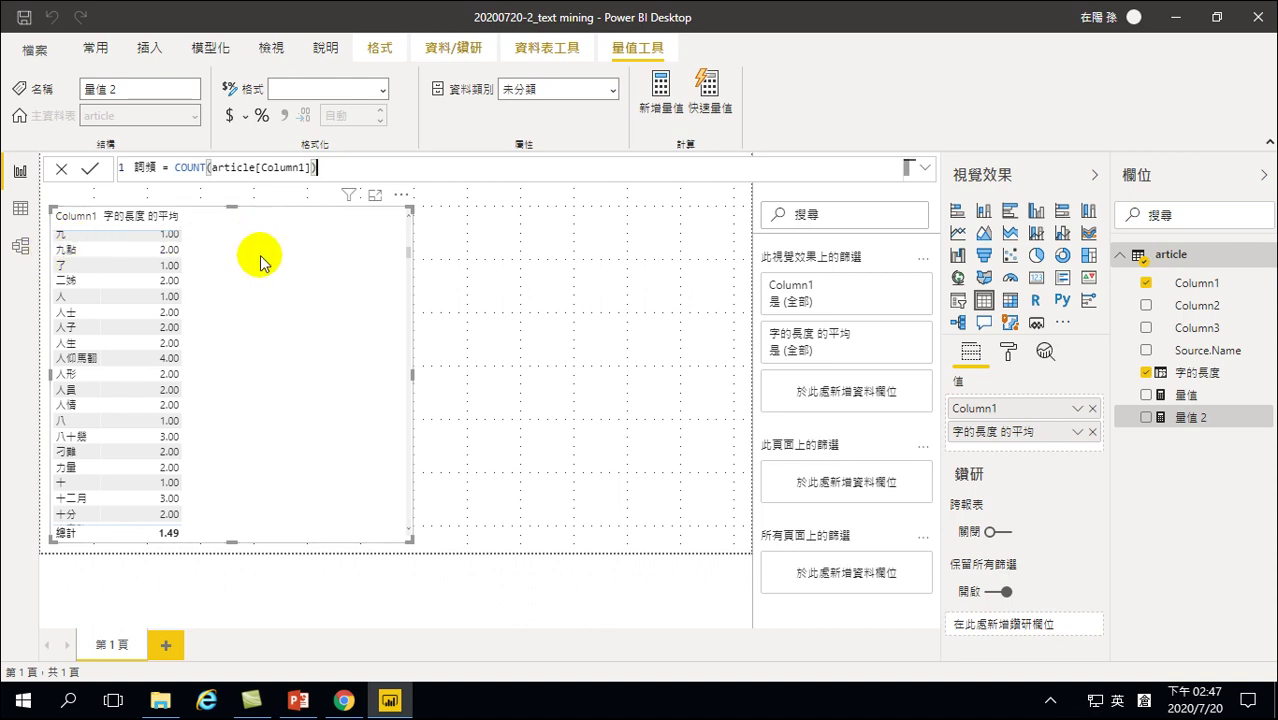
pyautogui.press('Return')
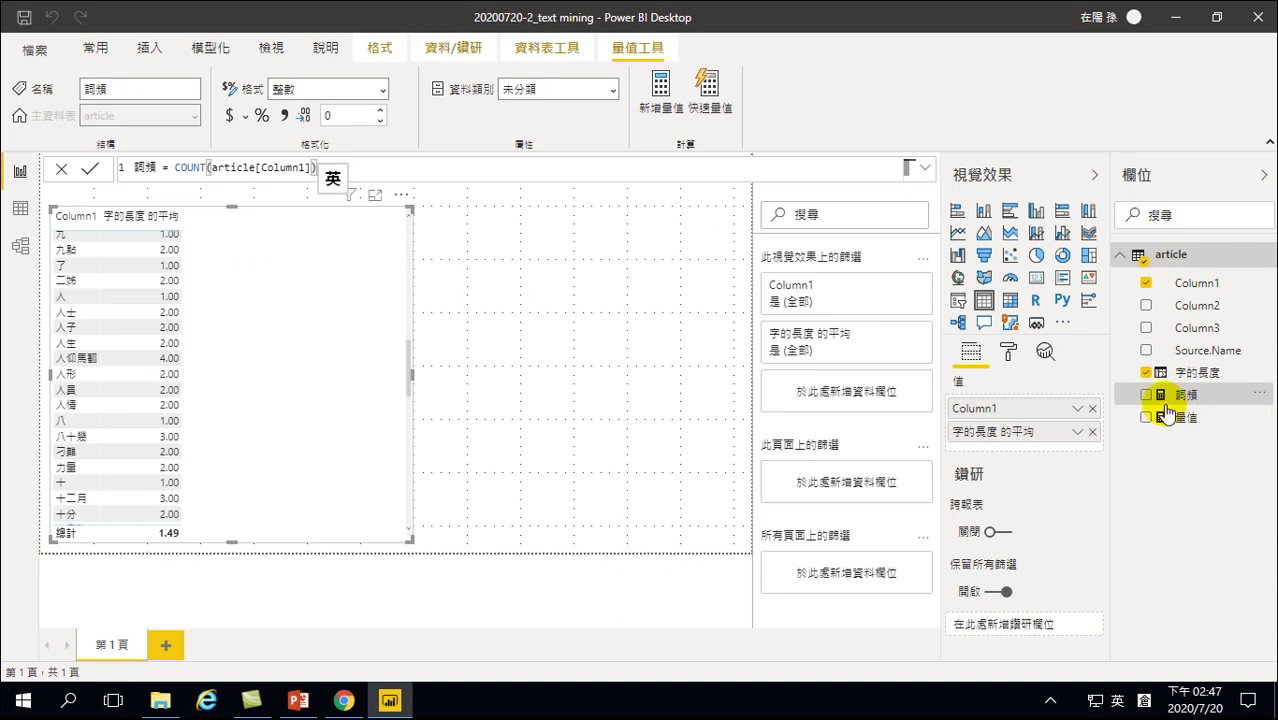
# - Add 詞頻 to the word table and sort it descending, with 上 at 56 on top
pyautogui.click(1146, 394)
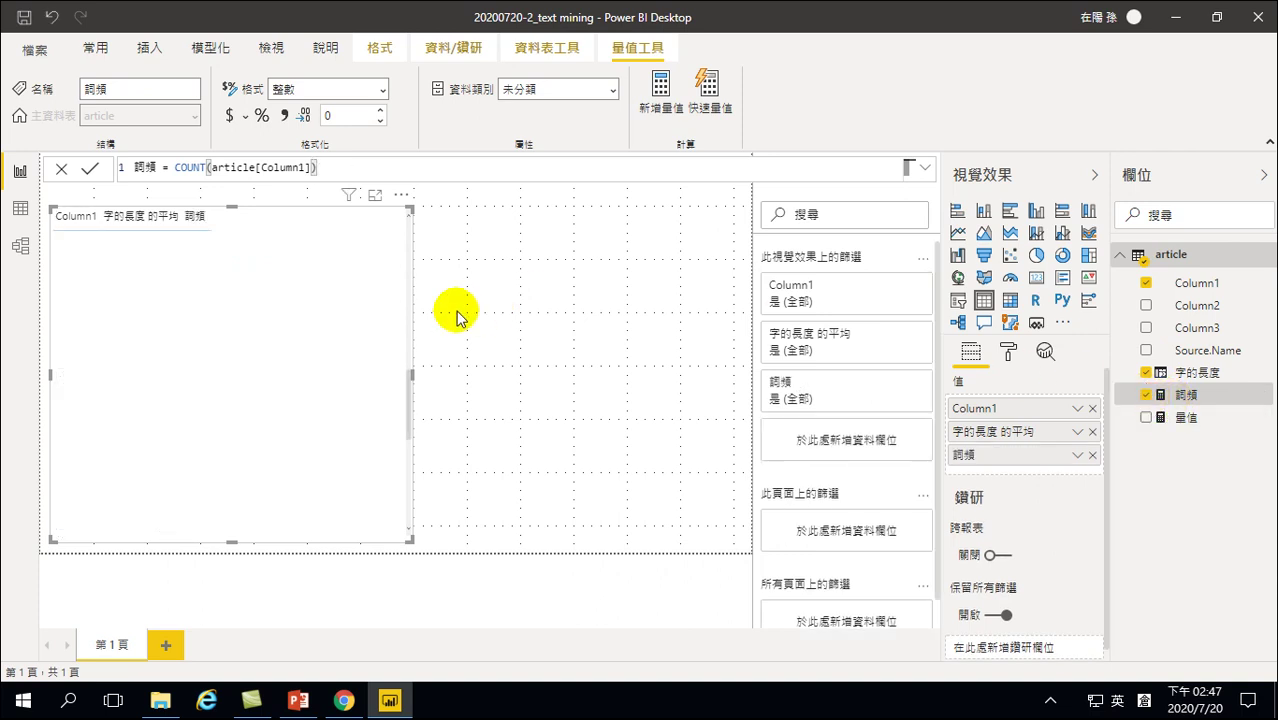
pyautogui.scroll(3, 150, 245)
pyautogui.scroll(3, 114, 265)
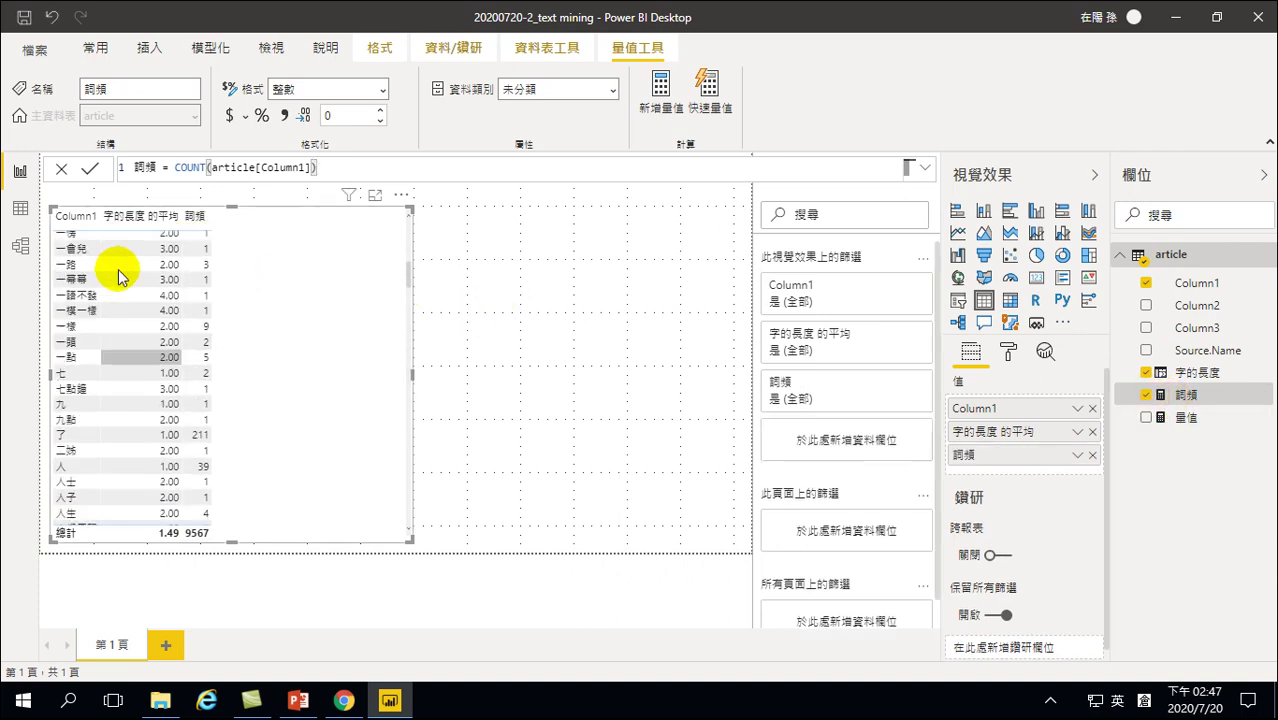
pyautogui.scroll(3, 120, 280)
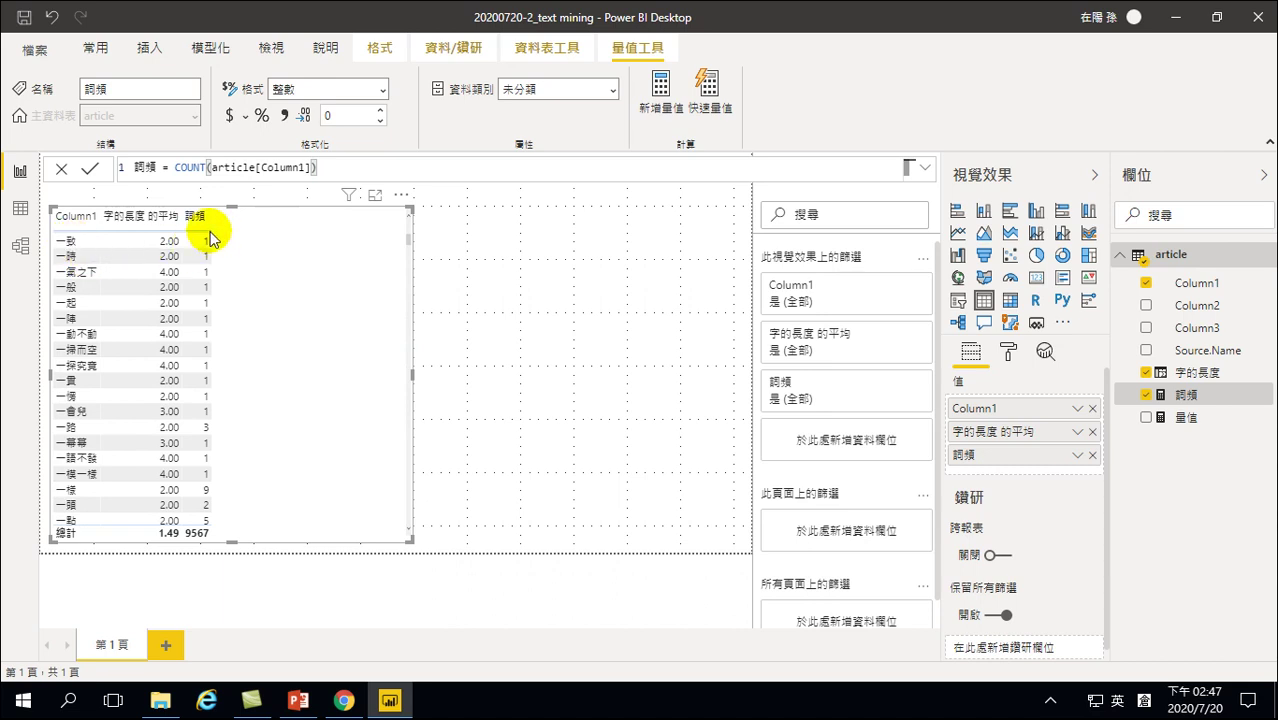
pyautogui.scroll(-2, 70, 370)
pyautogui.scroll(-2, 120, 340)
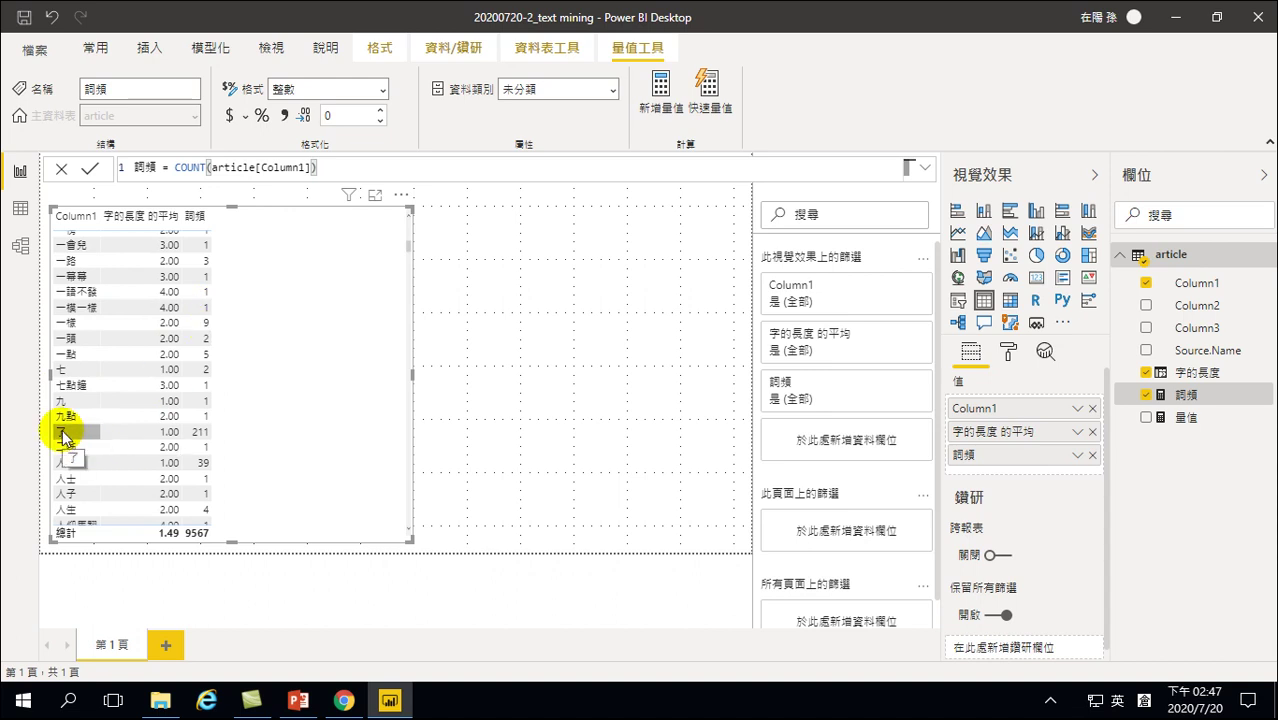
pyautogui.scroll(2, 196, 380)
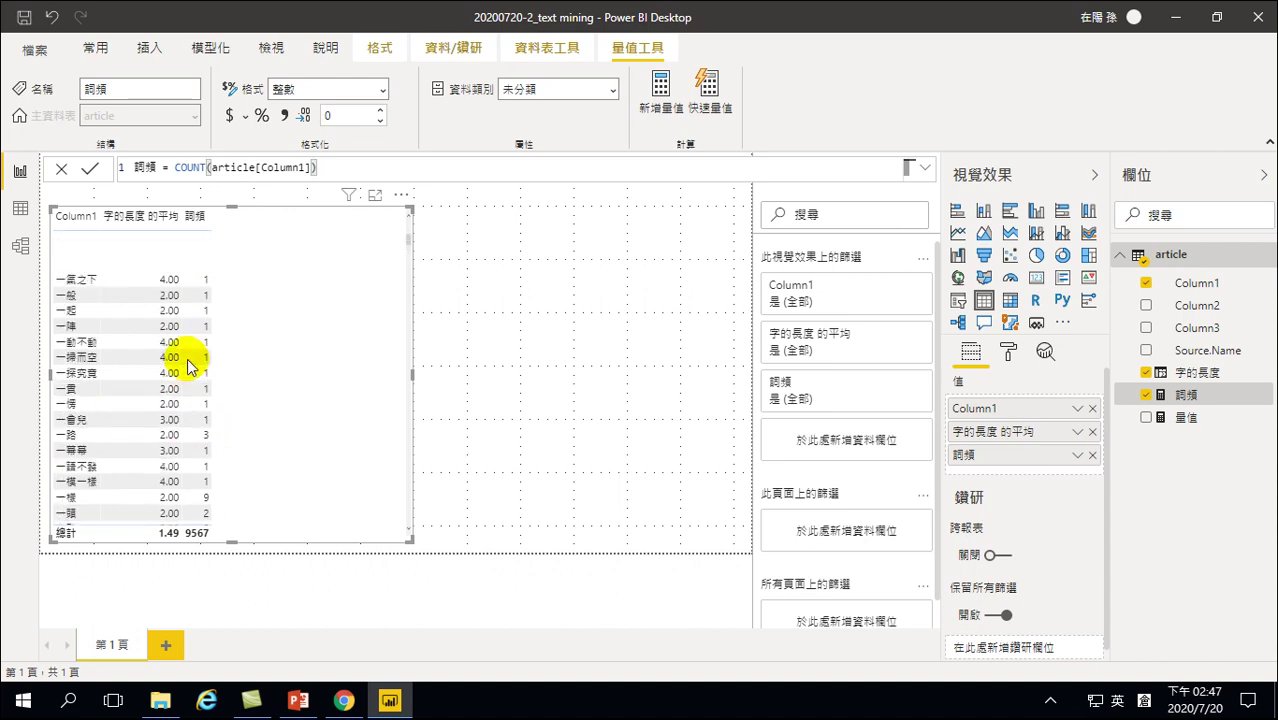
pyautogui.scroll(2, 190, 300)
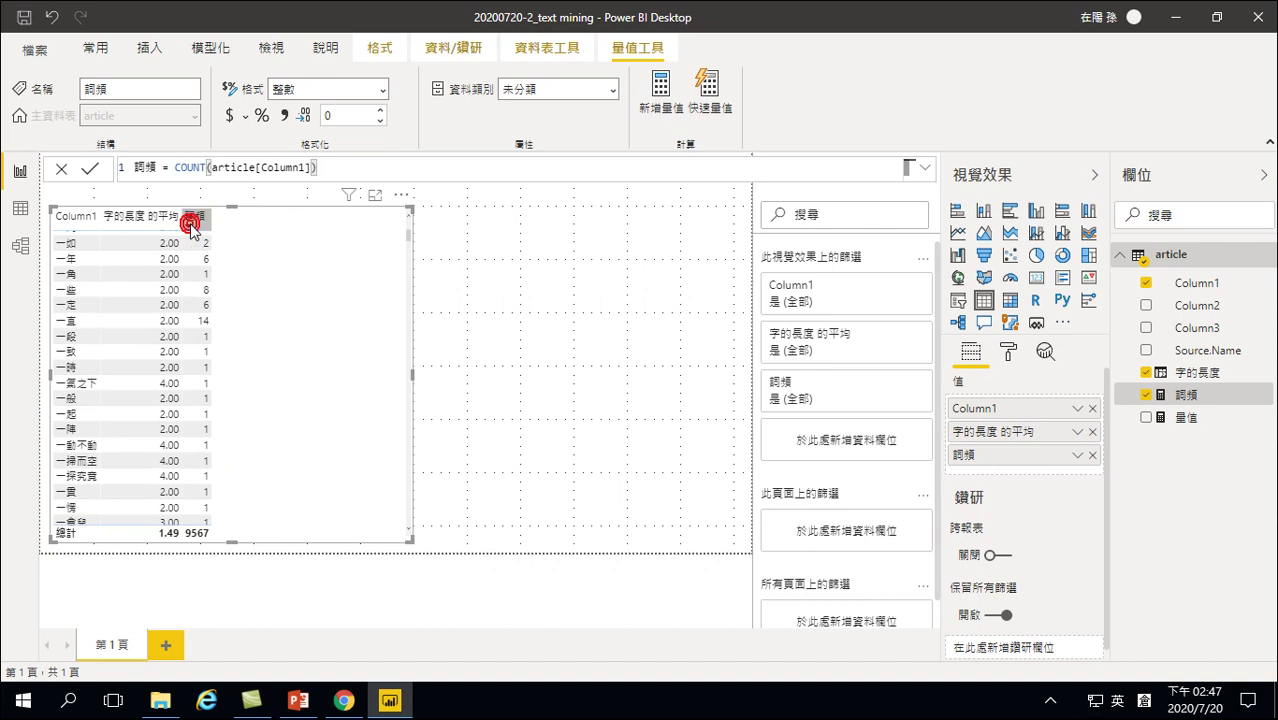
pyautogui.click(191, 222)
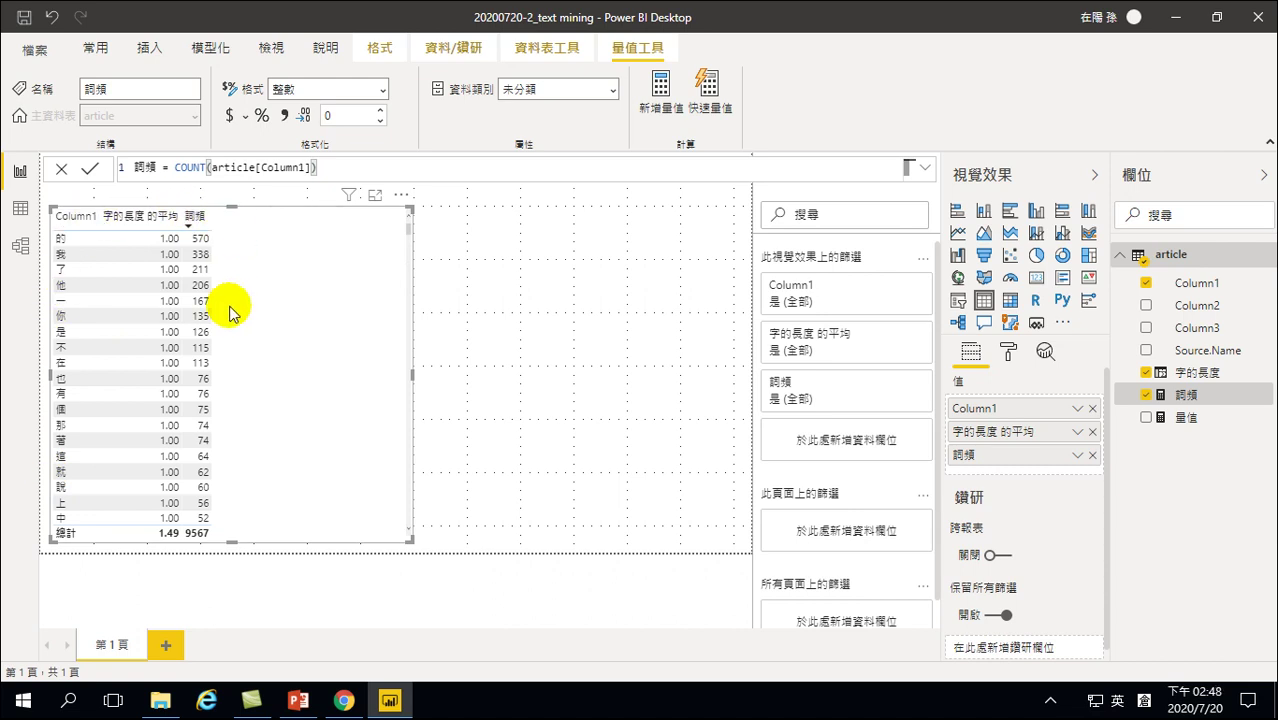
pyautogui.scroll(-3, 201, 440)
pyautogui.scroll(-3, 203, 435)
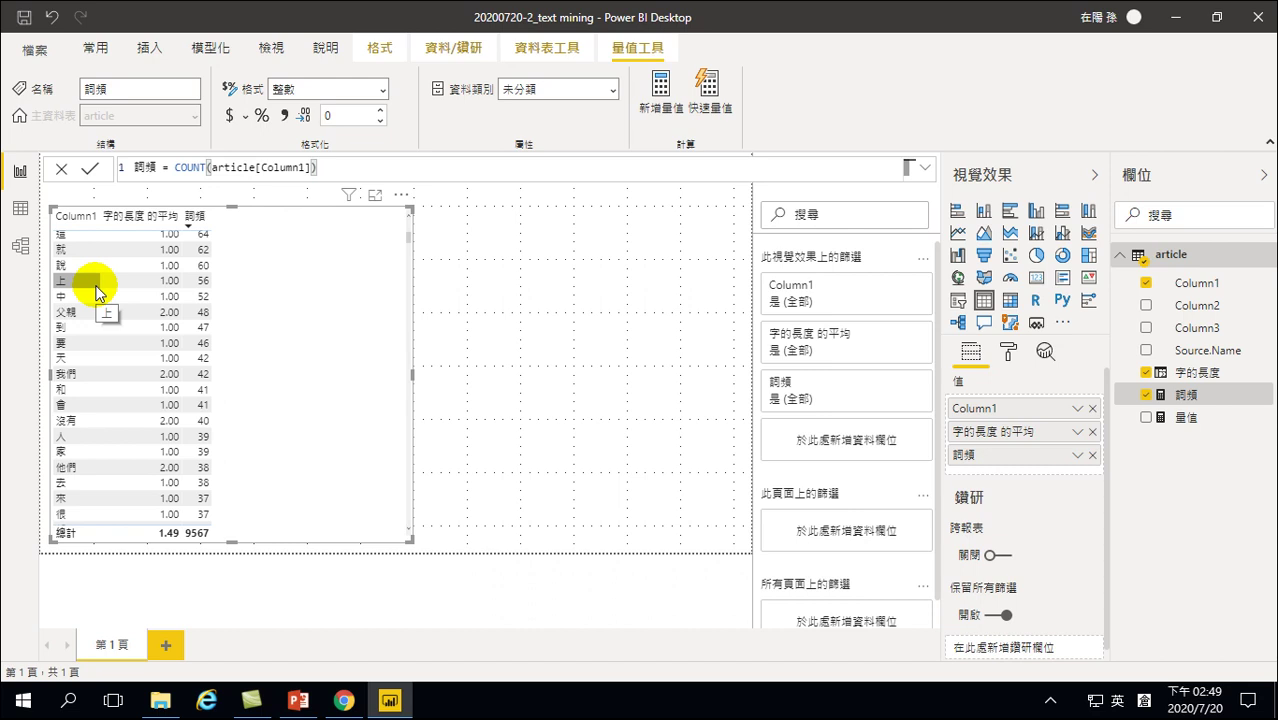
pyautogui.scroll(5, 185, 320)
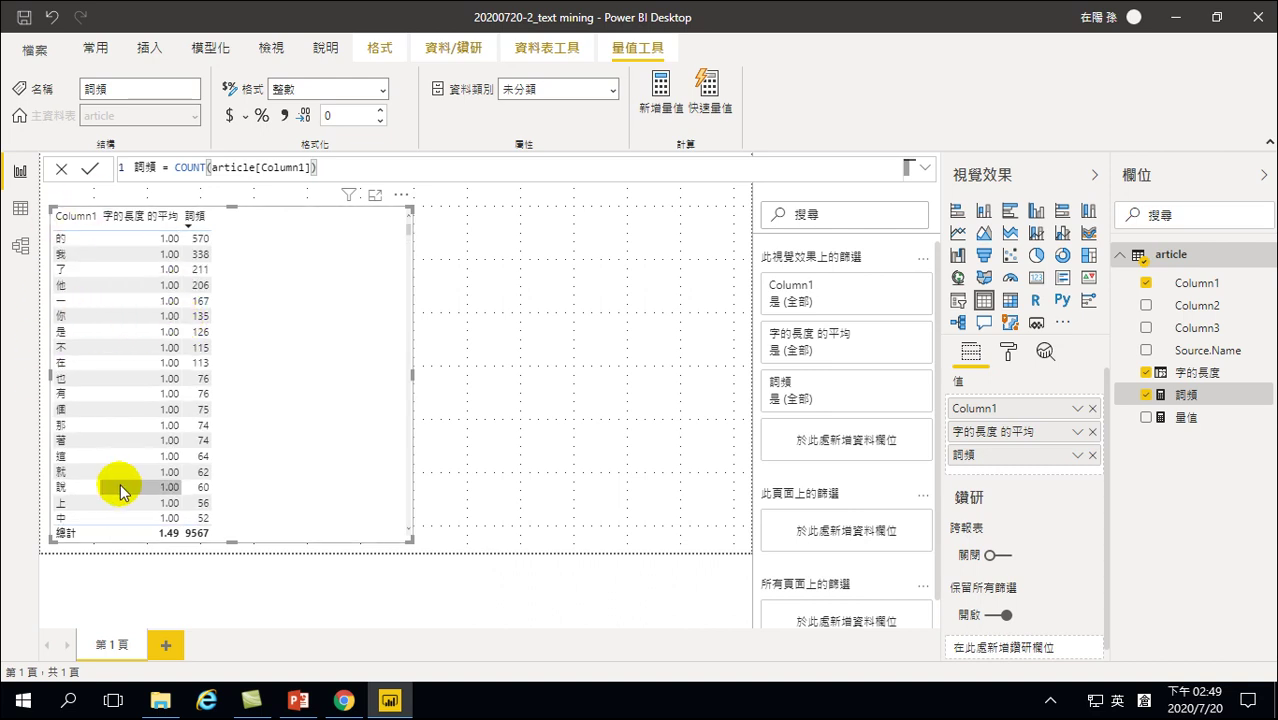
pyautogui.scroll(-4, 113, 492)
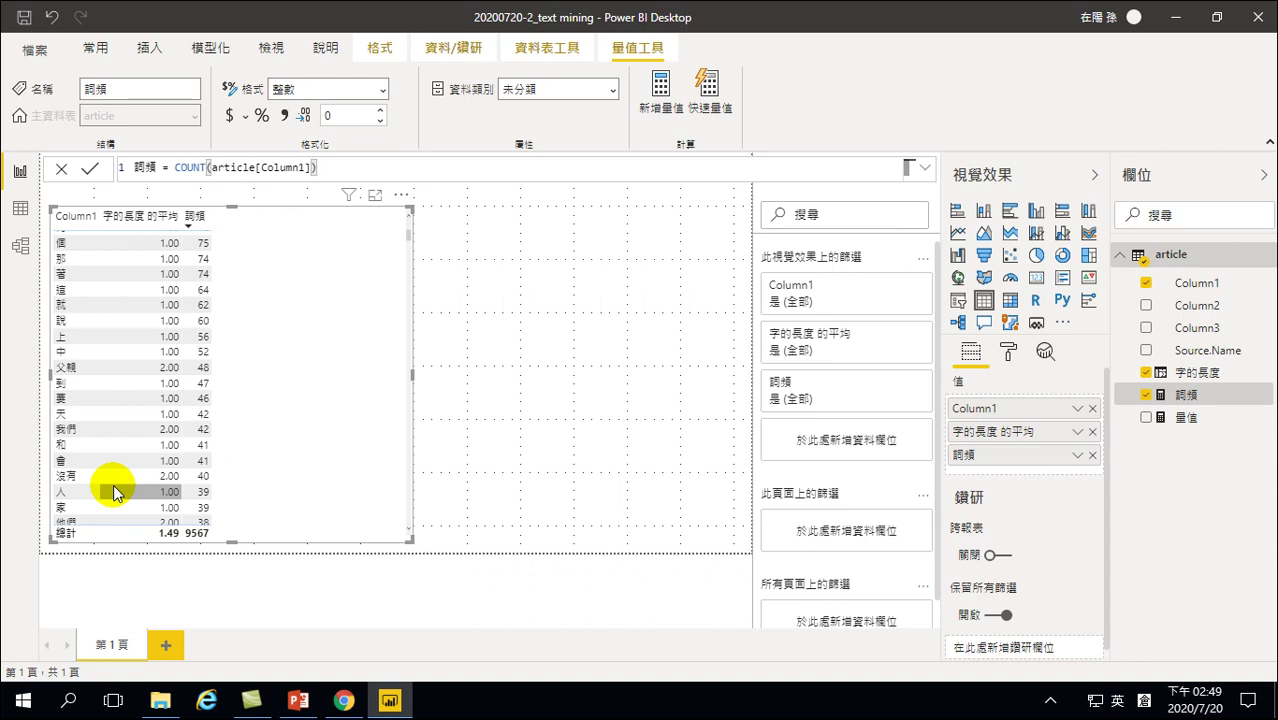
pyautogui.scroll(4, 105, 420)
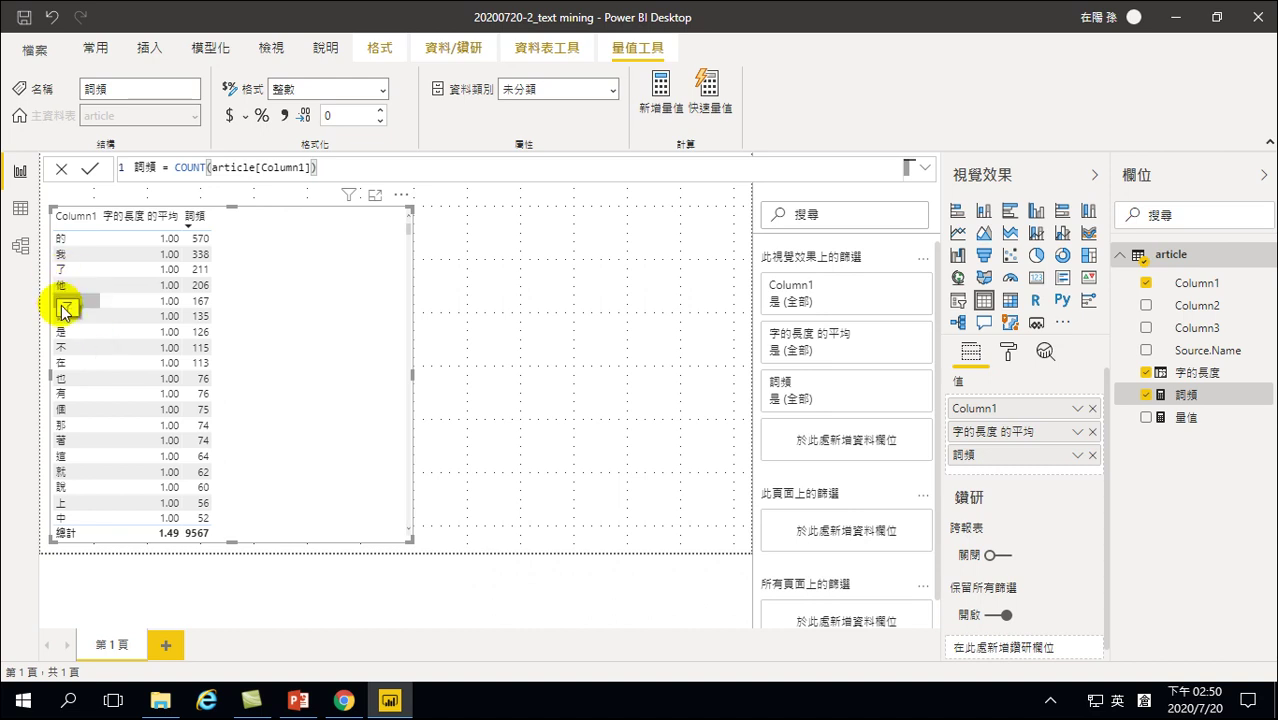
pyautogui.scroll(-1, 80, 453)
pyautogui.scroll(-1, 80, 453)
pyautogui.scroll(-1, 80, 451)
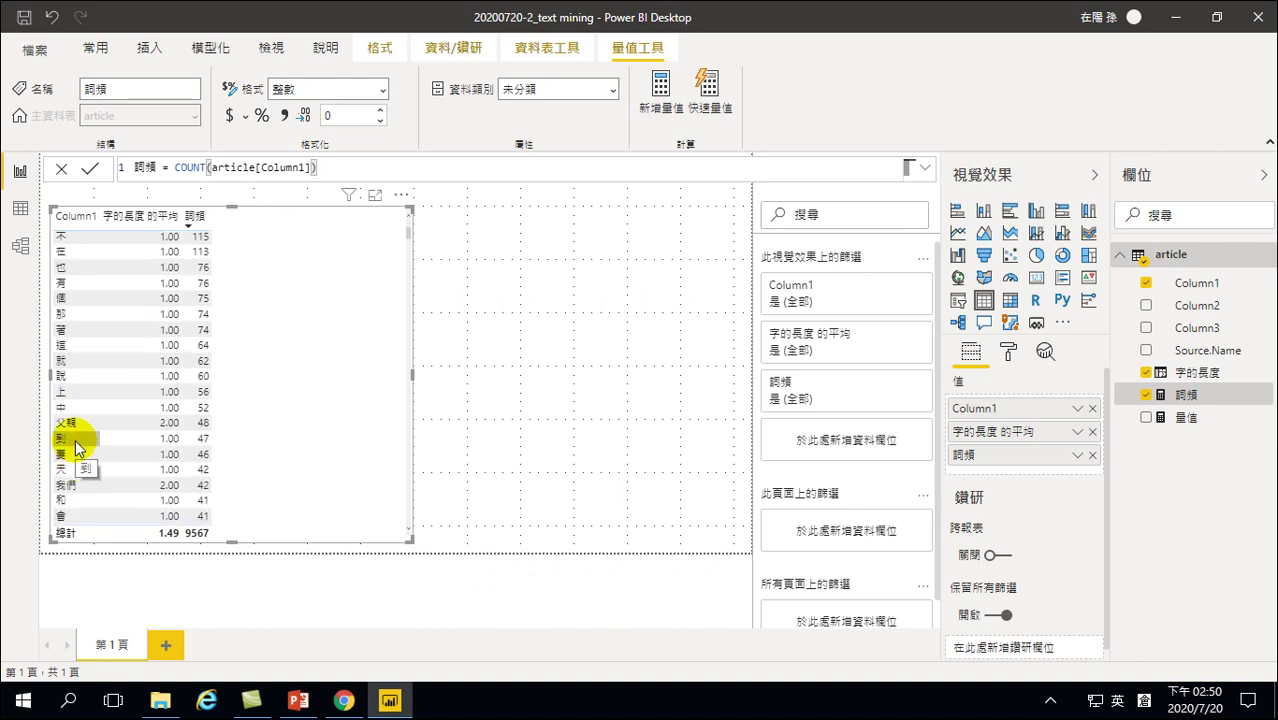
pyautogui.scroll(-1, 78, 449)
pyautogui.scroll(-1, 80, 451)
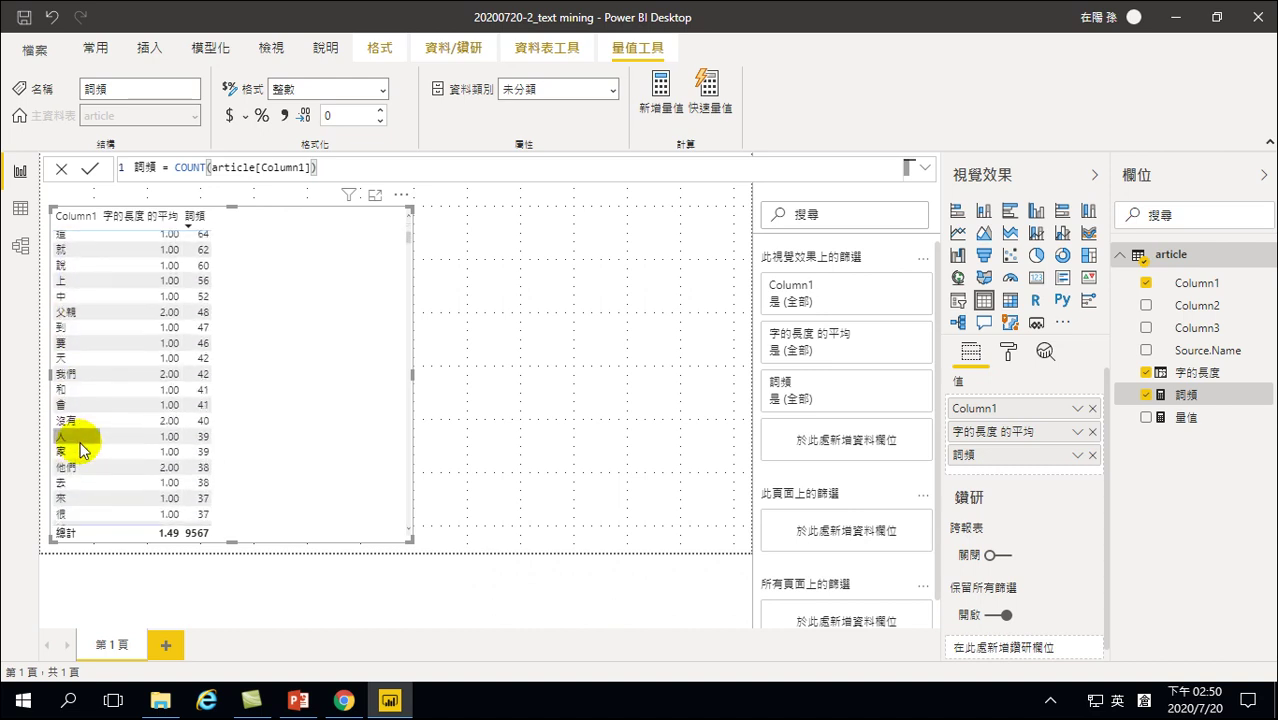
pyautogui.scroll(-1, 92, 438)
pyautogui.scroll(-1, 92, 438)
pyautogui.scroll(-1, 92, 440)
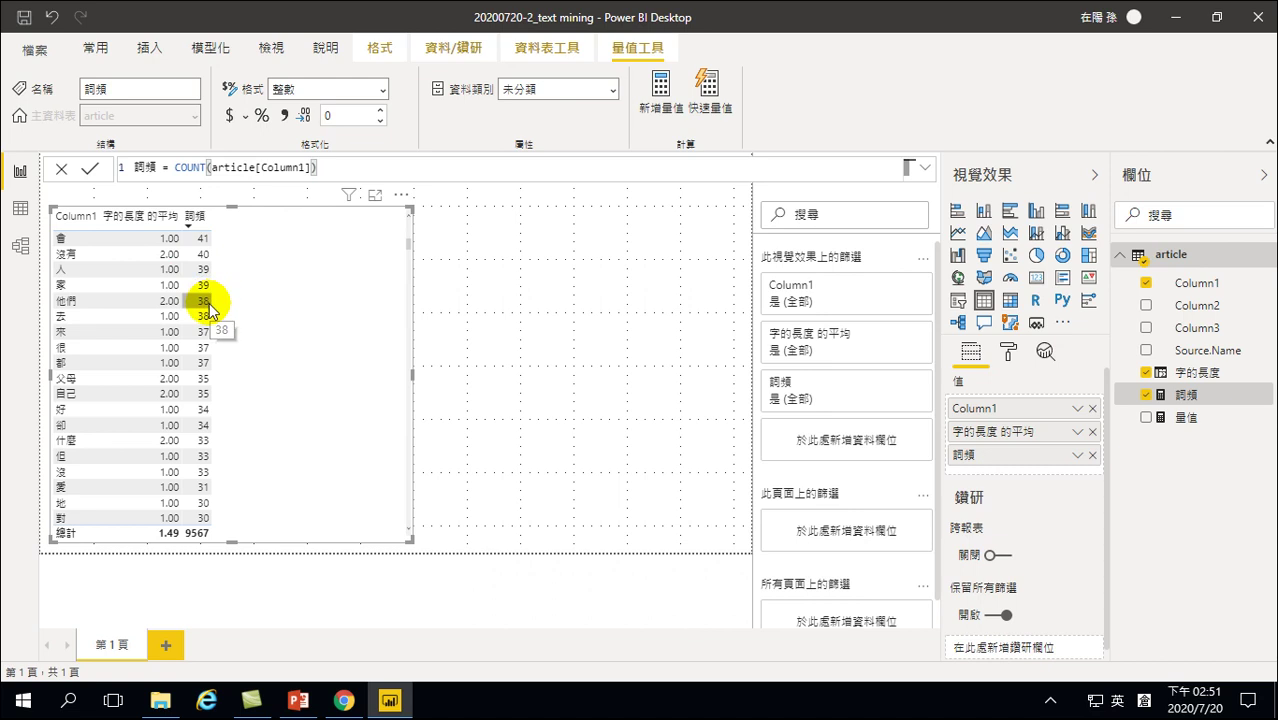
pyautogui.scroll(5, 210, 303)
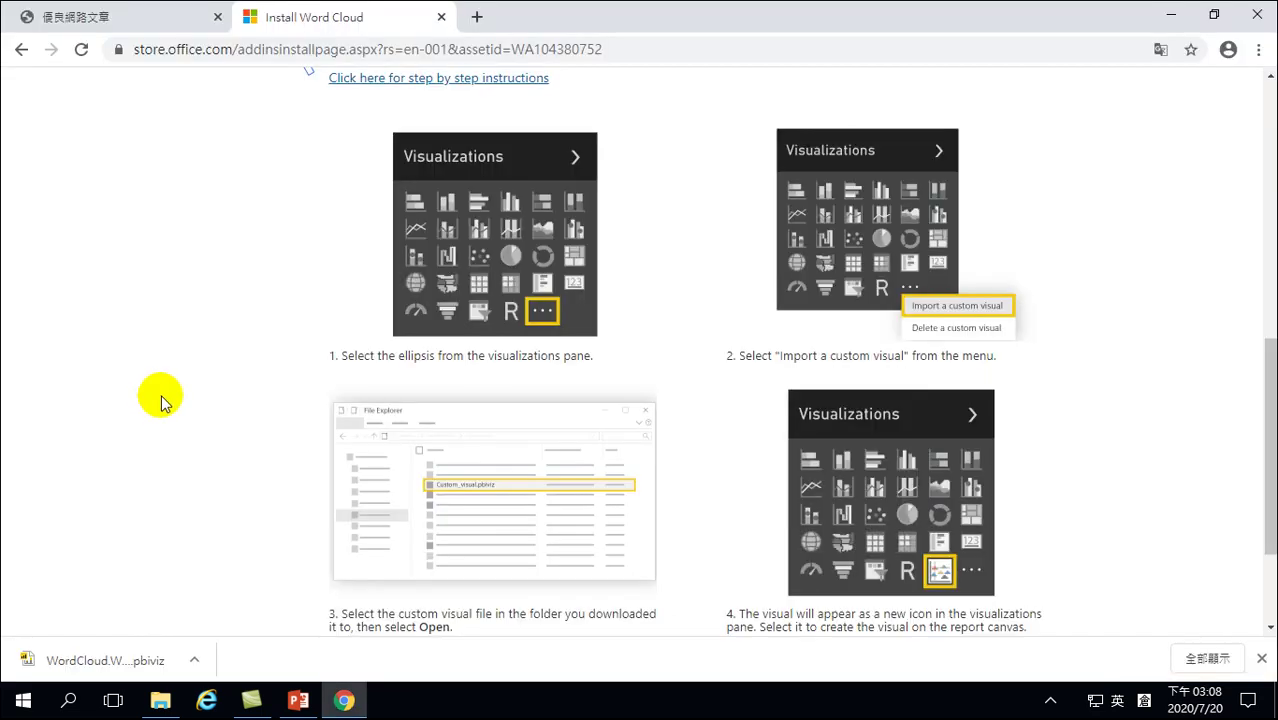
# - Minimize the Word Cloud store page to reveal the 262 KB .pbiviz file in 下載
pyautogui.scroll(10, 160, 400)
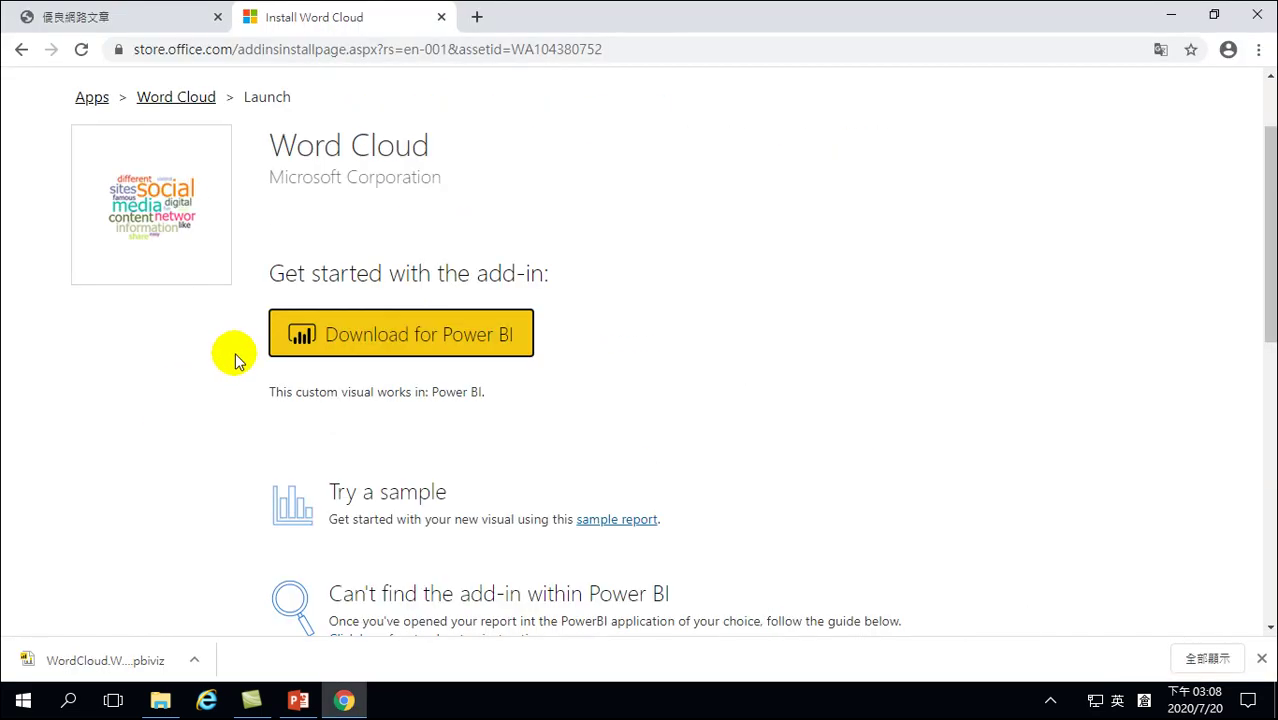
pyautogui.scroll(-4, 499, 380)
pyautogui.scroll(4, 400, 365)
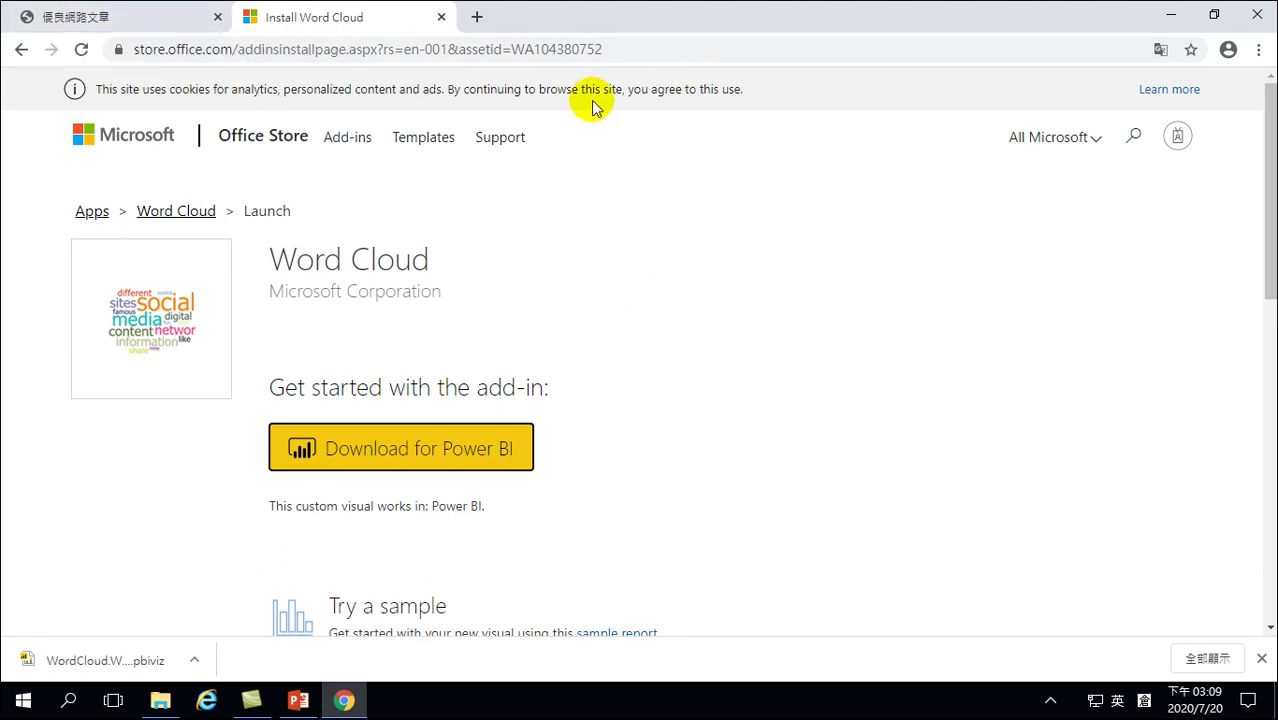
pyautogui.click(1170, 15)
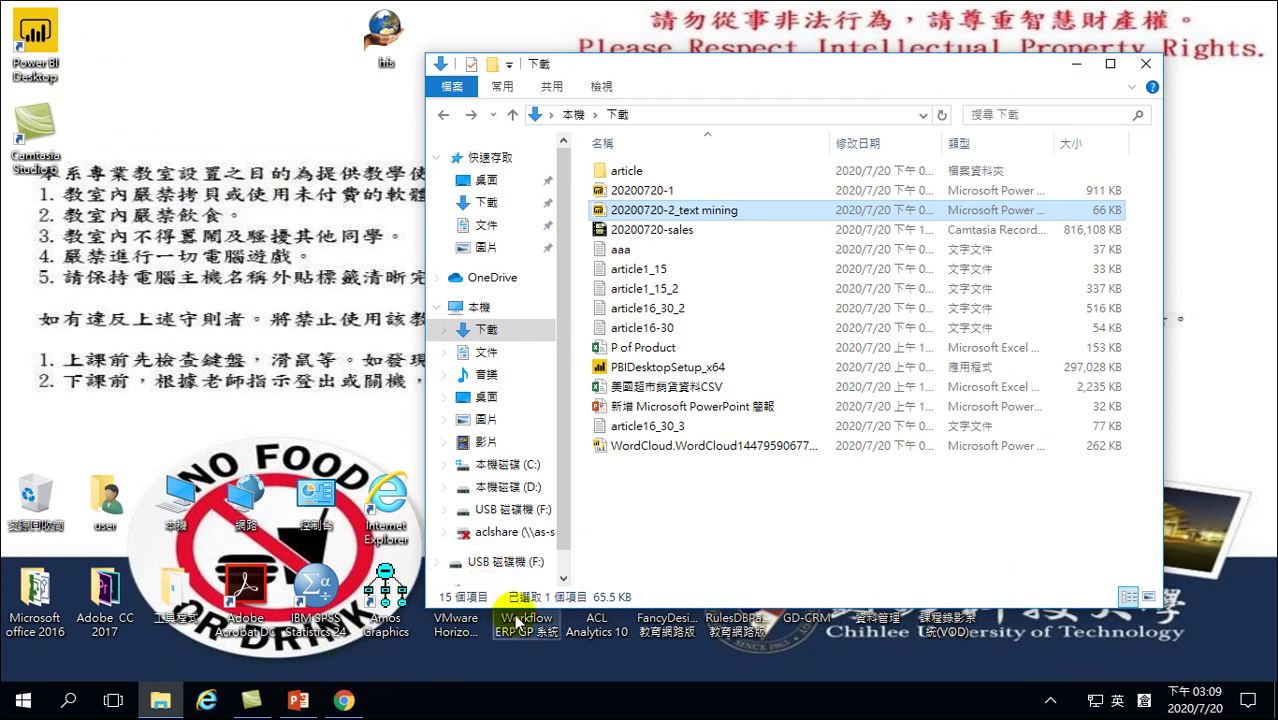
# - Open the 20200720-2_text mining report from the 下載 folder in Power BI Desktop
pyautogui.click(665, 209)
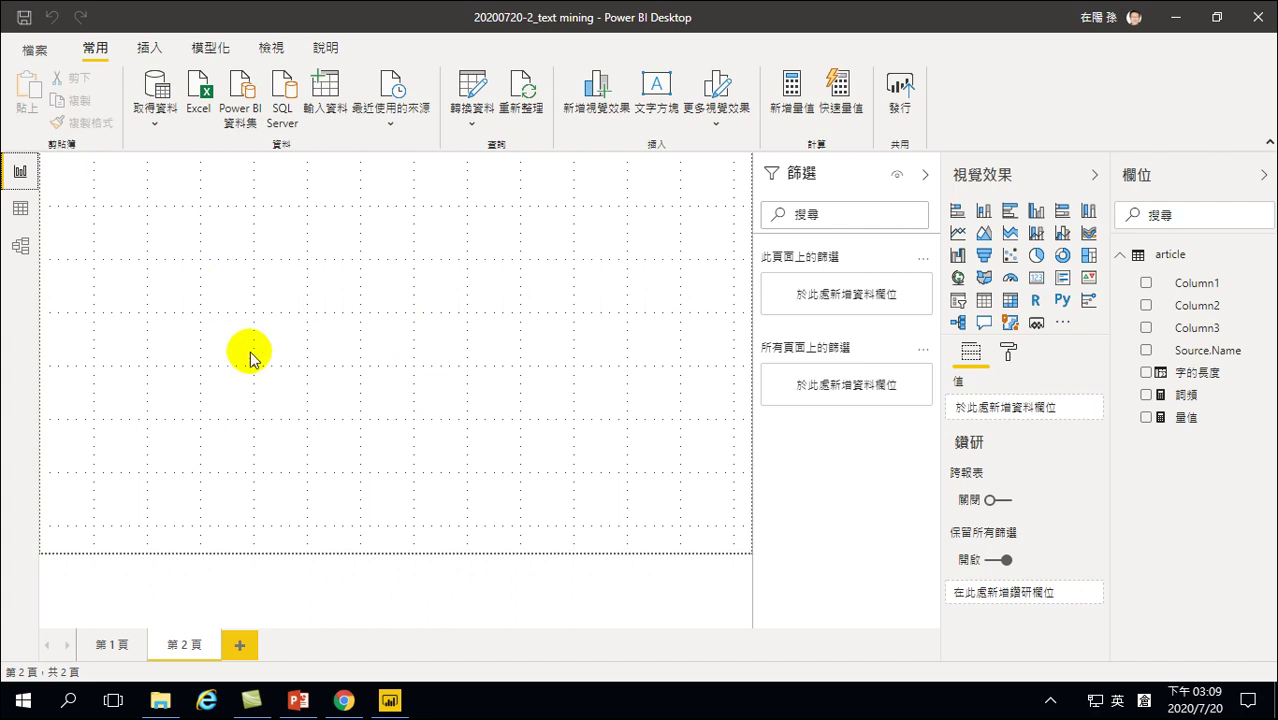
# - Go to page 1, inspect the article table's 9,567 raw rows, then return to Report view
pyautogui.click(110, 645)
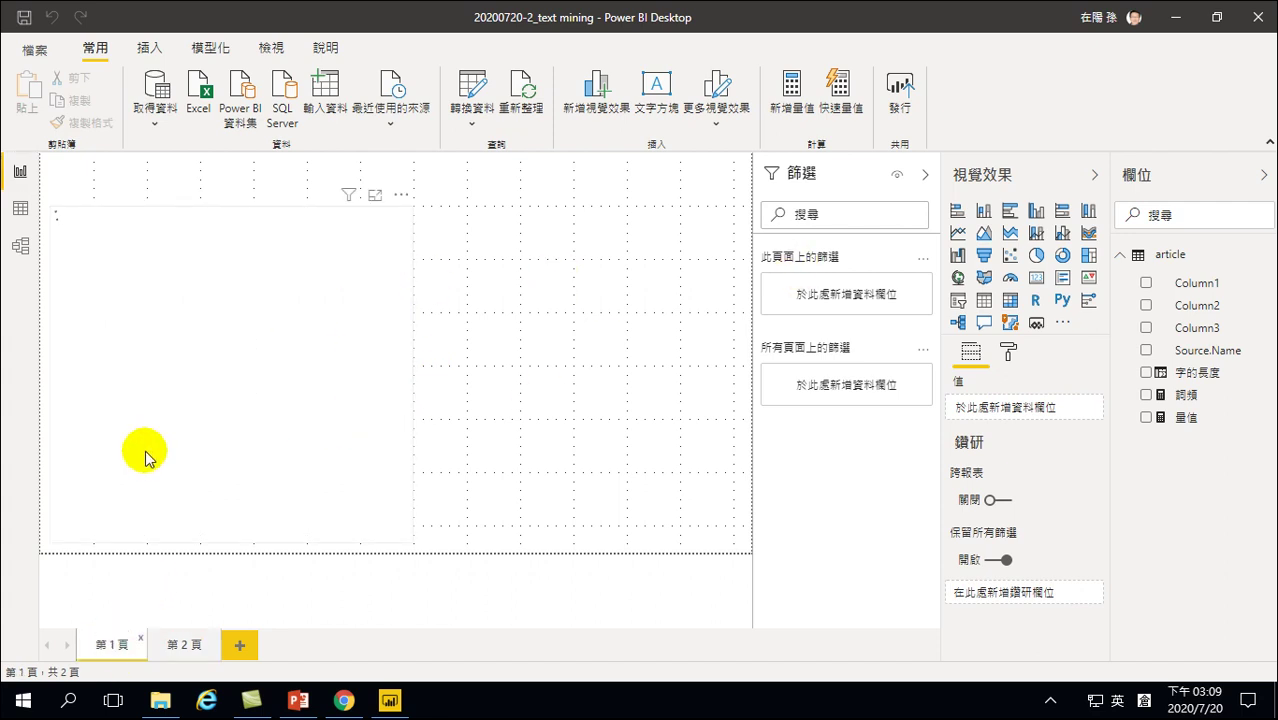
pyautogui.moveTo(230, 375)
pyautogui.click(20, 207)
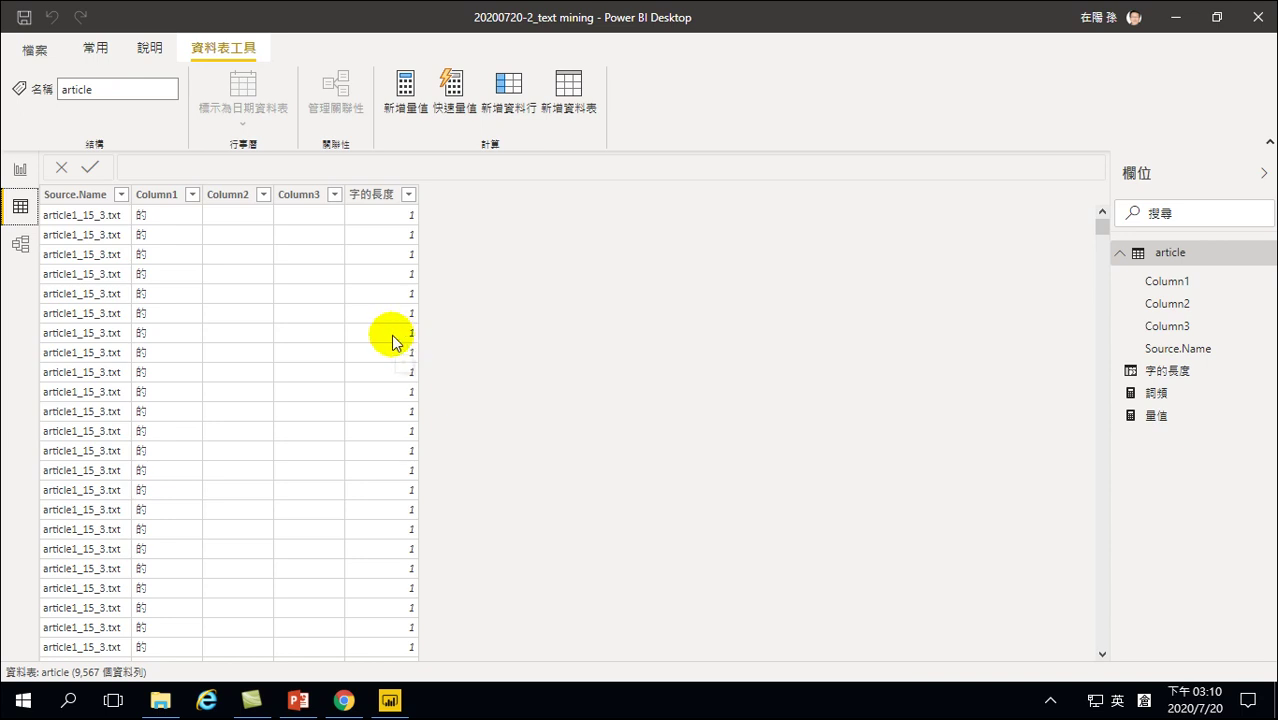
pyautogui.click(24, 172)
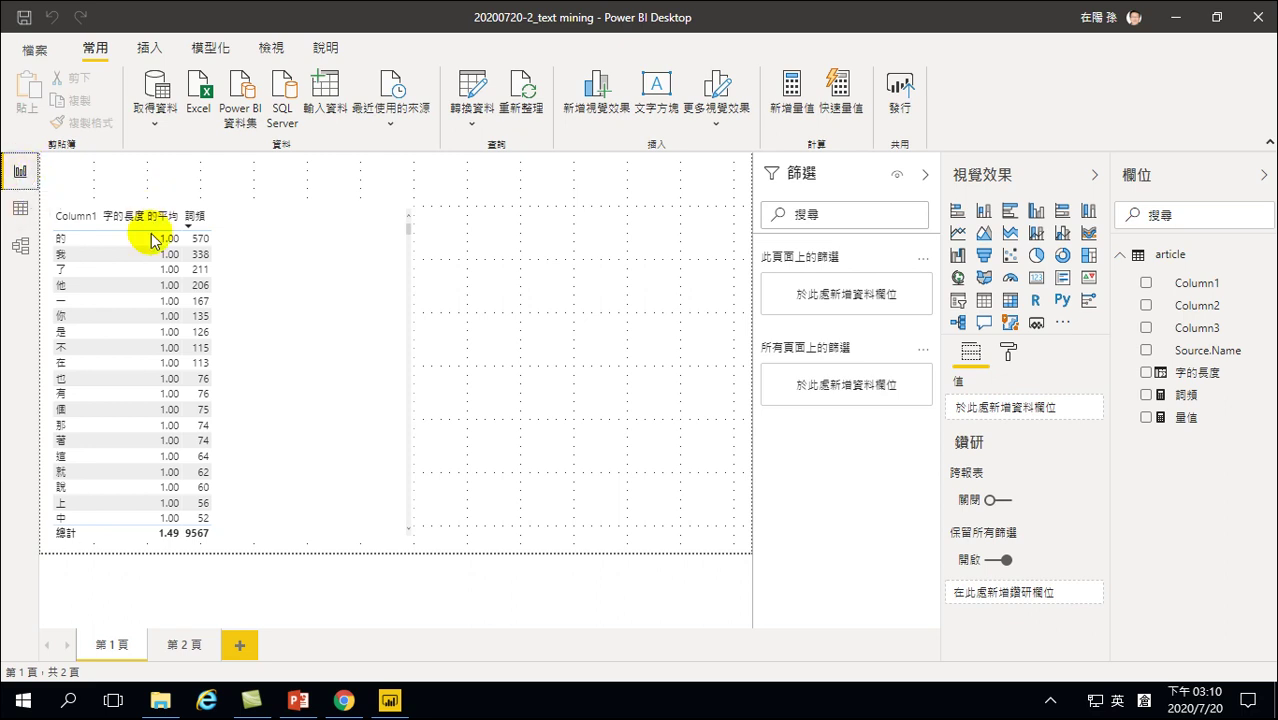
pyautogui.moveTo(197, 269)
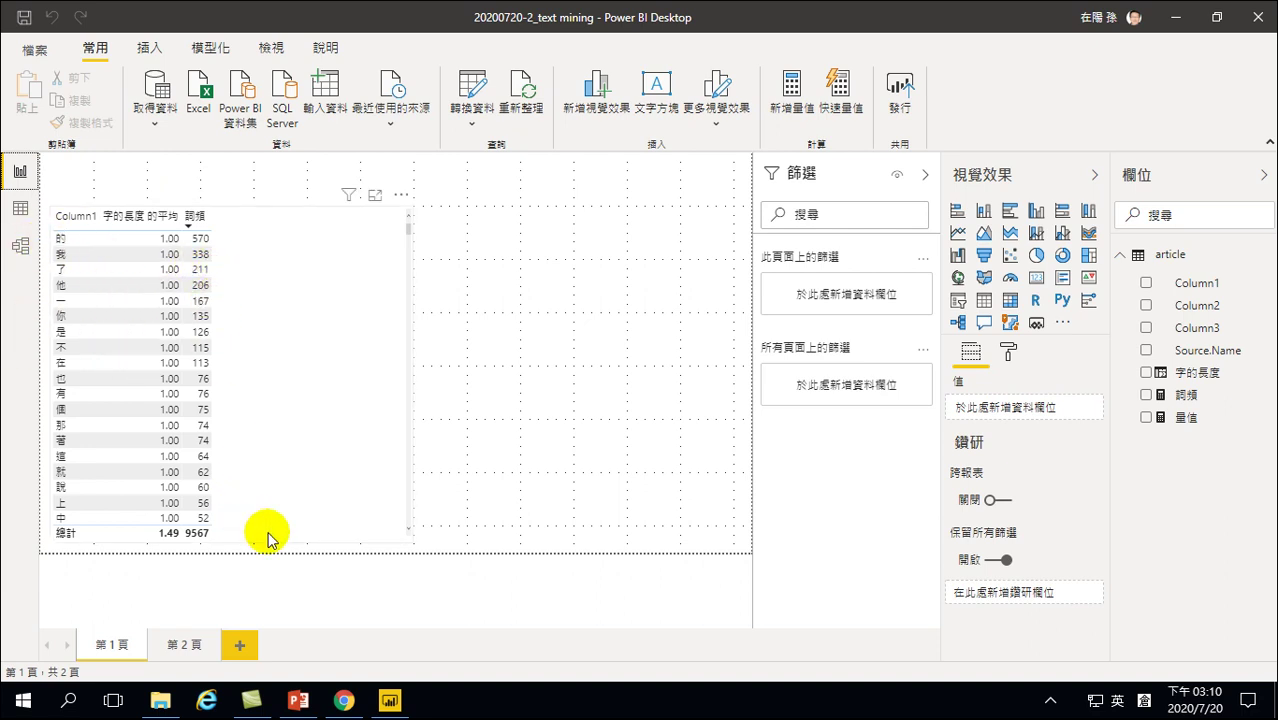
# - Restore and re-minimize the Chrome Word Cloud store page, then close Power BI Desktop
pyautogui.click(344, 701)
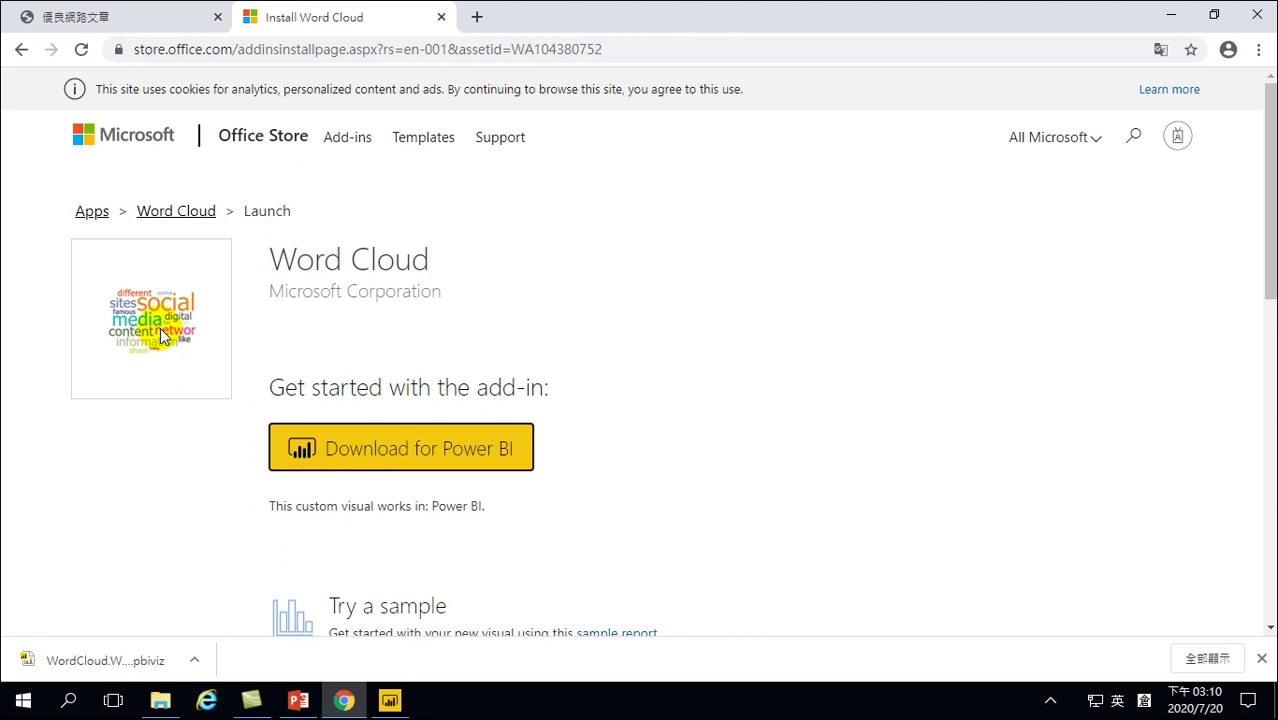
pyautogui.click(1171, 14)
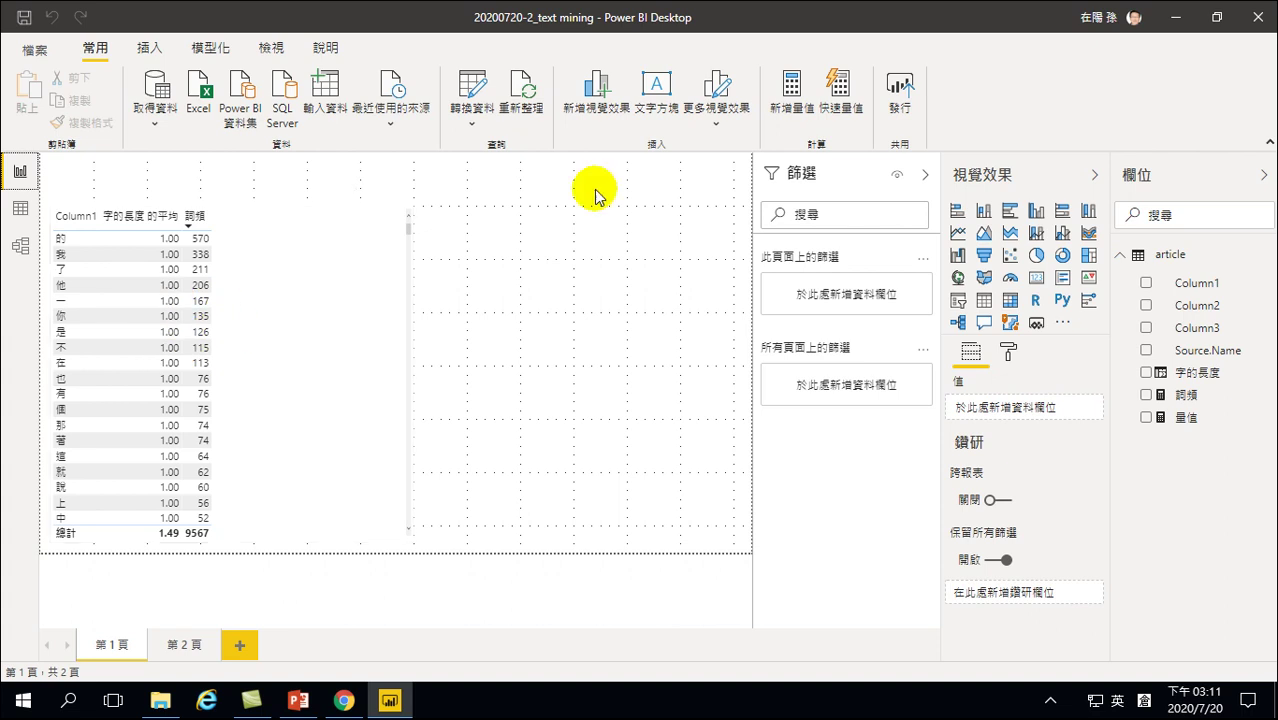
pyautogui.click(1257, 16)
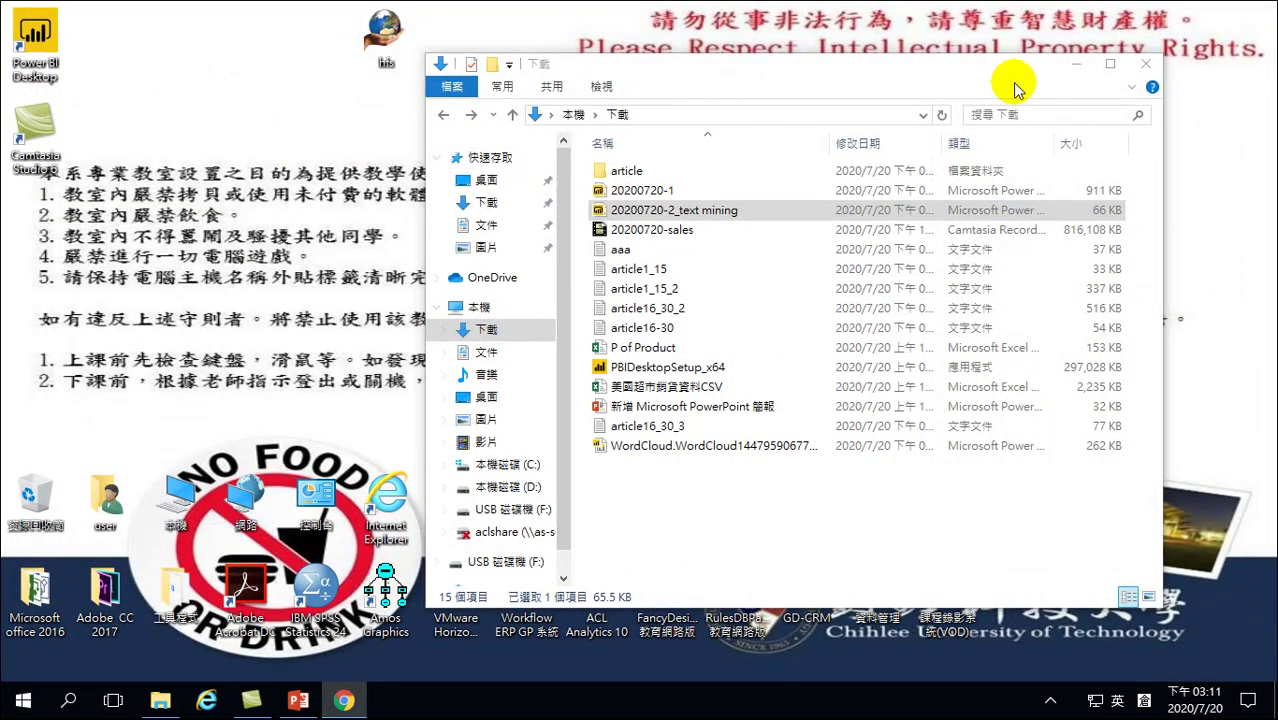
# - Check the article folder's contents, then drag article16_30_3 from Downloads into it
pyautogui.click(1111, 65)
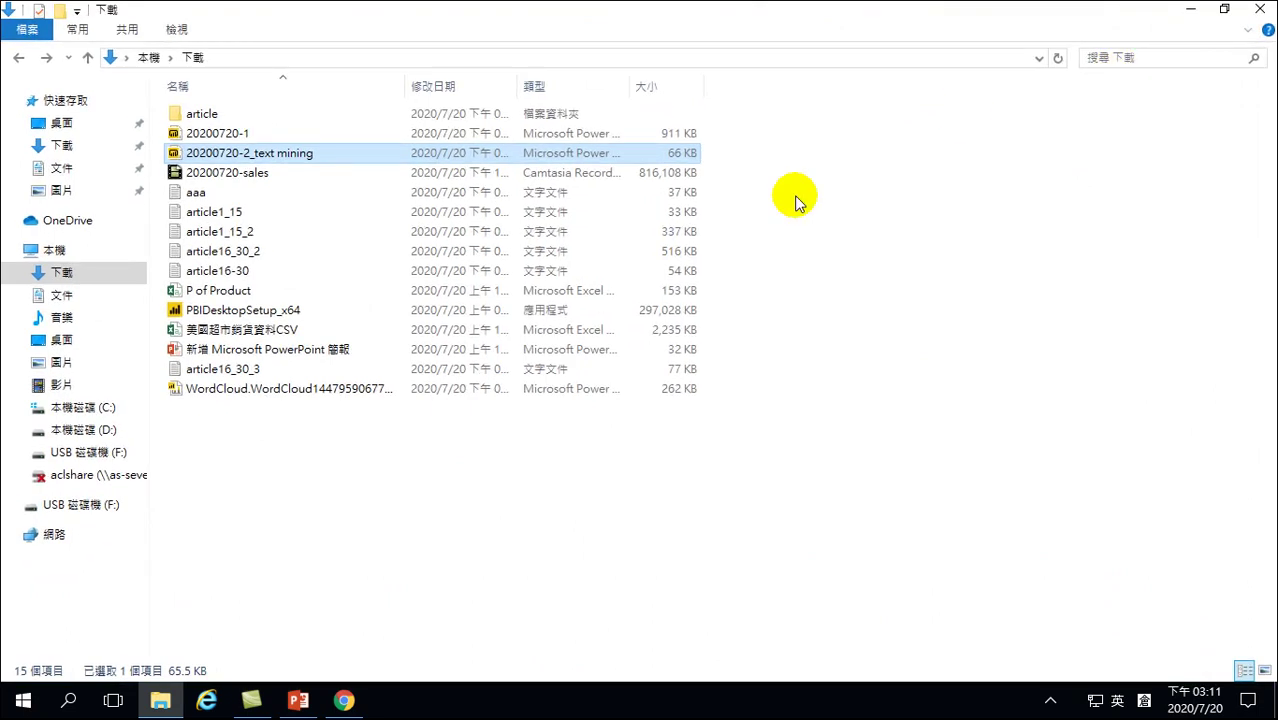
pyautogui.click(200, 115)
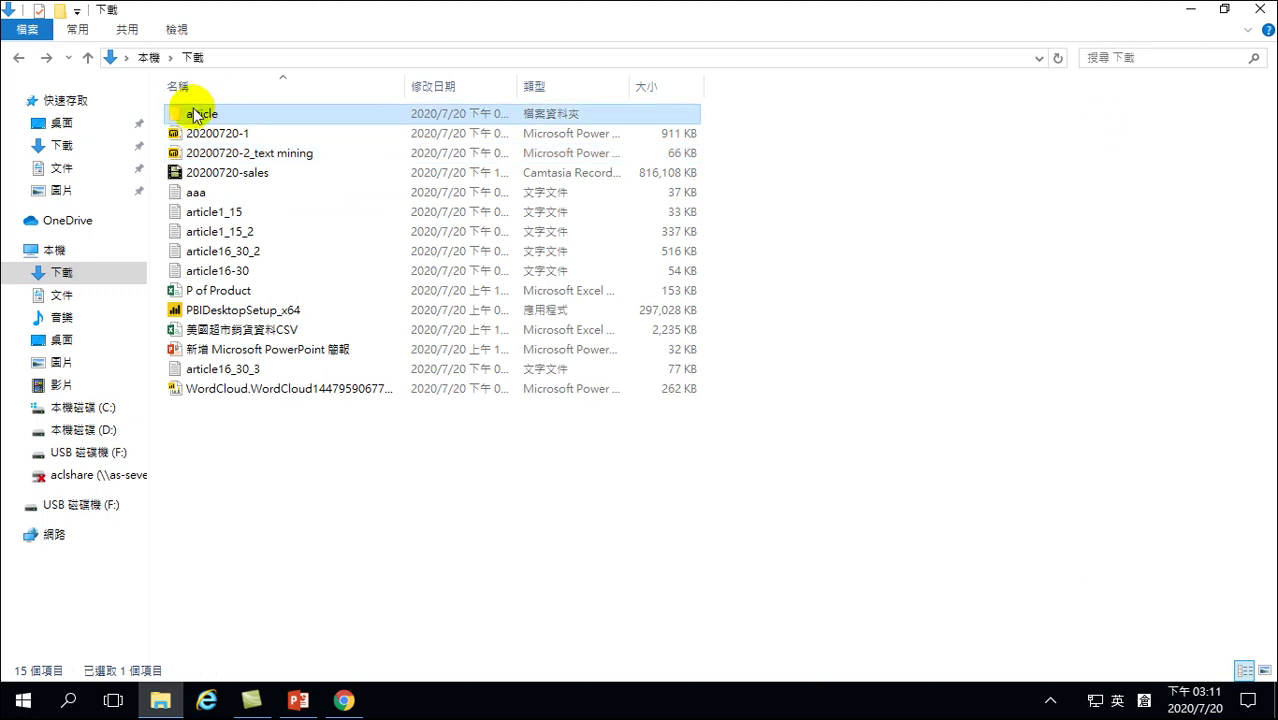
pyautogui.doubleClick(196, 114)
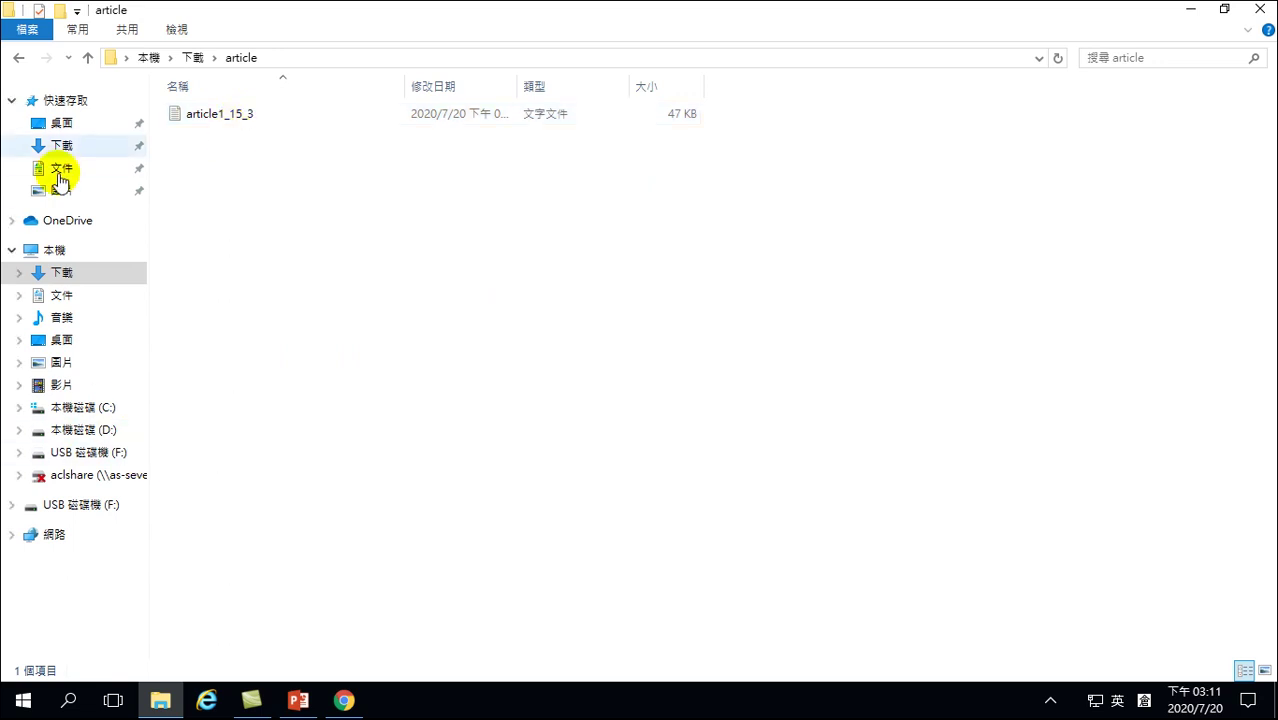
pyautogui.click(18, 58)
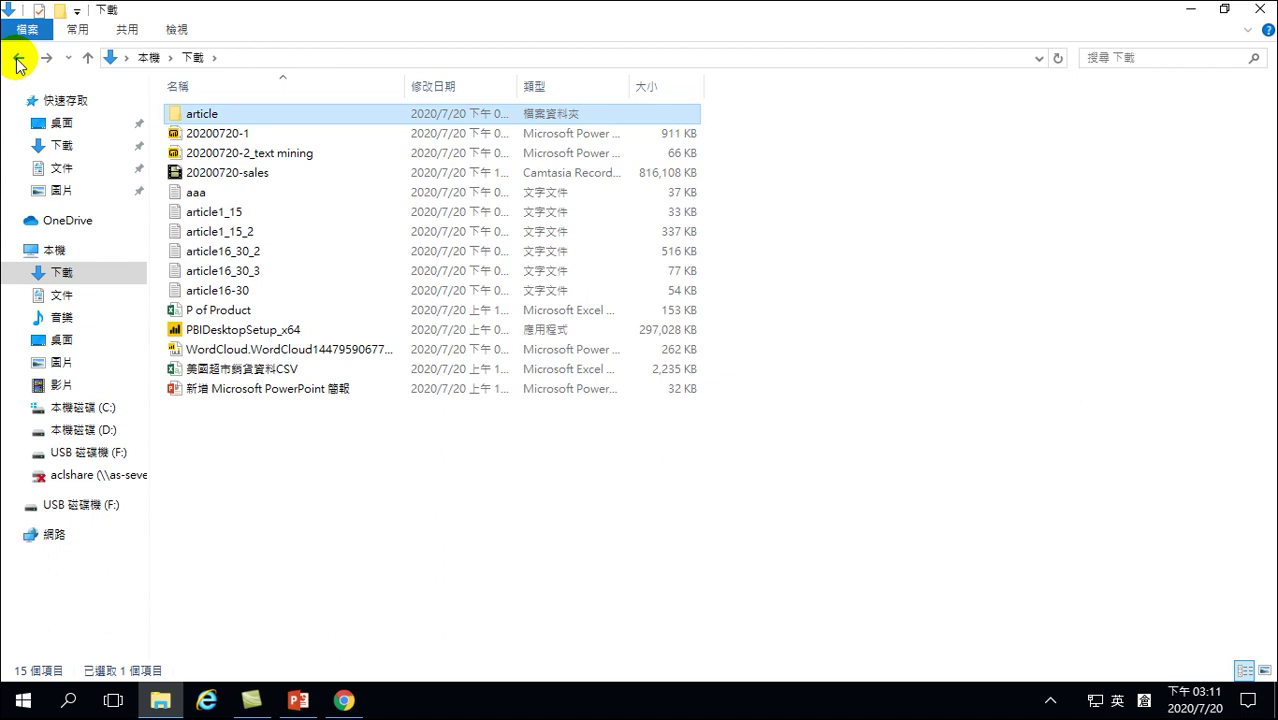
pyautogui.click(216, 273)
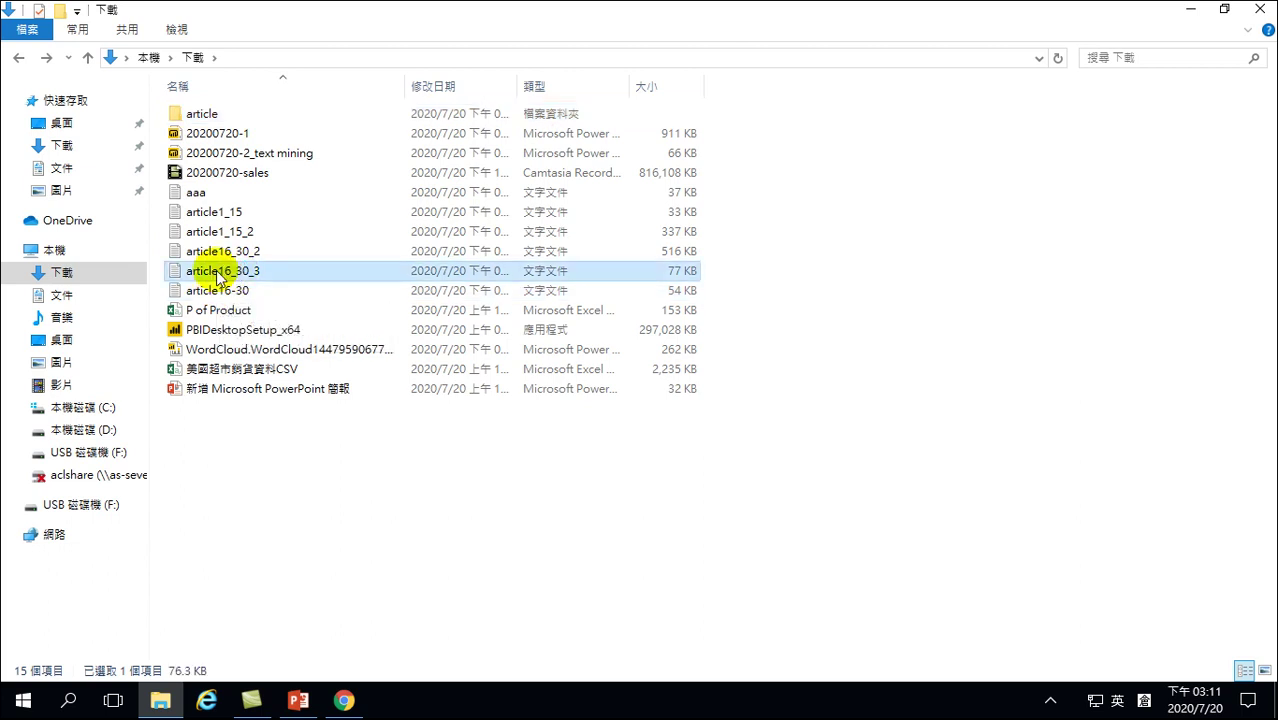
pyautogui.click(214, 272)
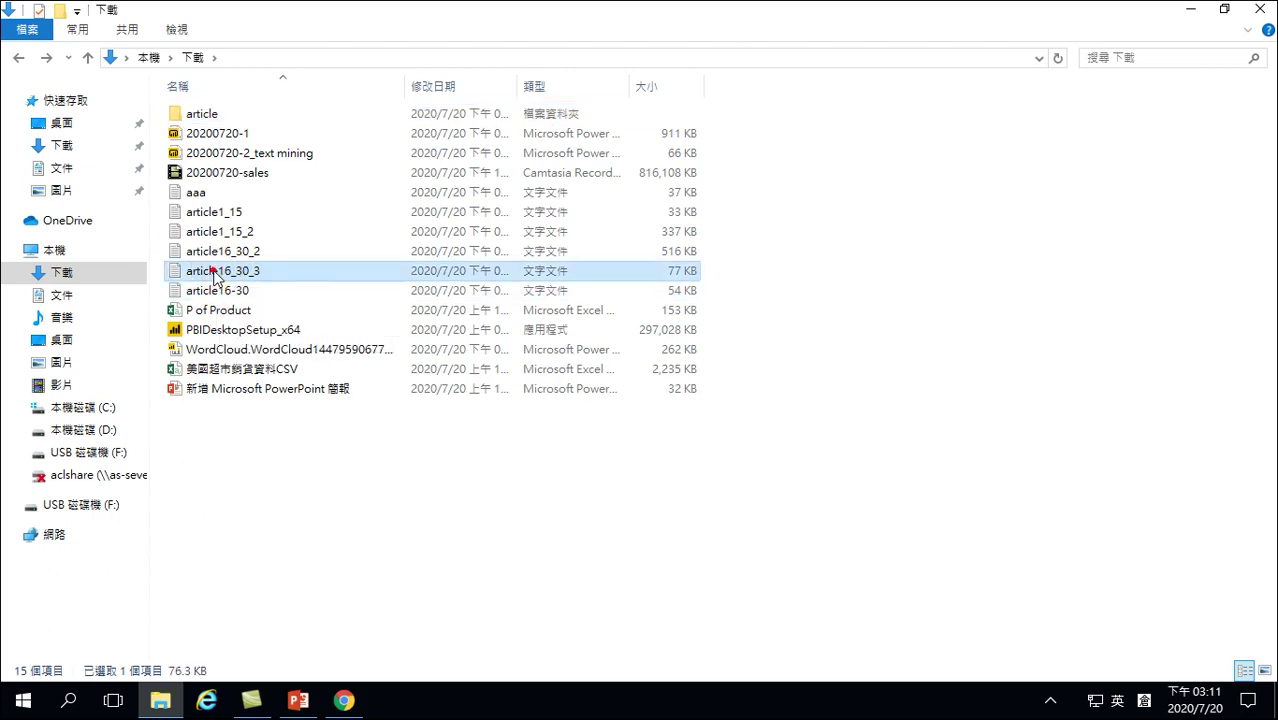
pyautogui.moveTo(214, 272); pyautogui.dragTo(205, 115)
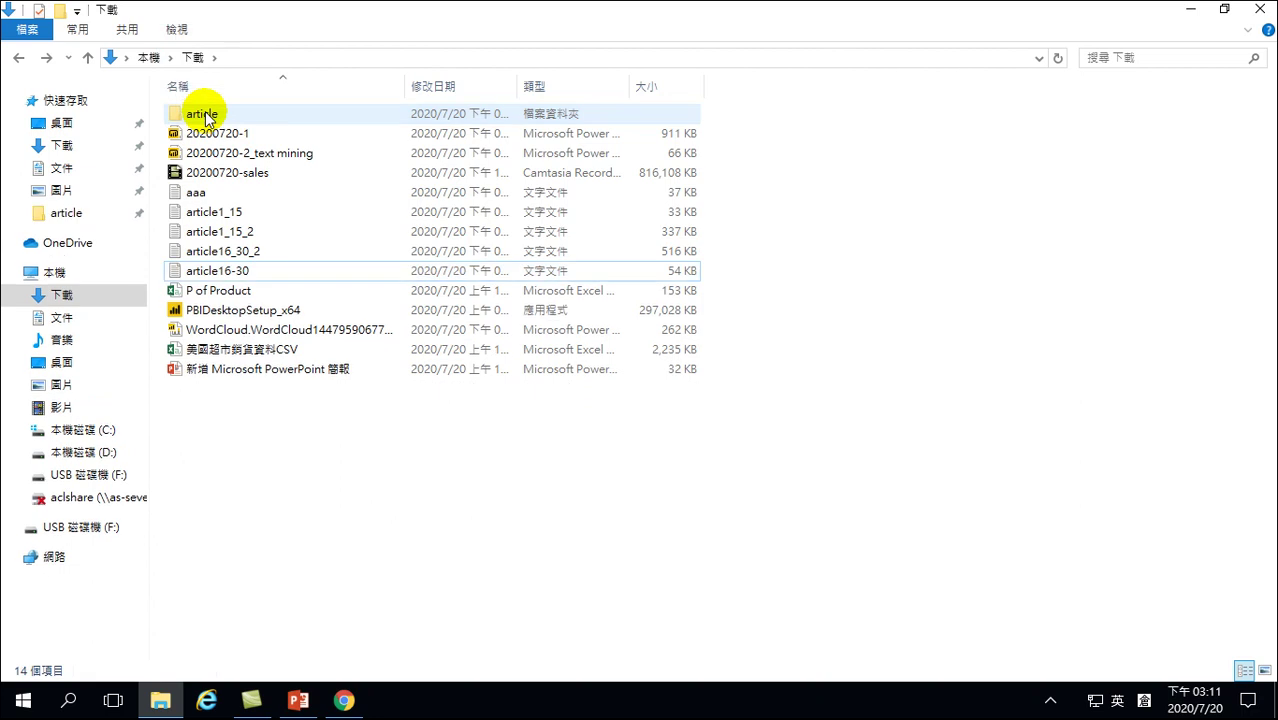
pyautogui.moveTo(202, 114)
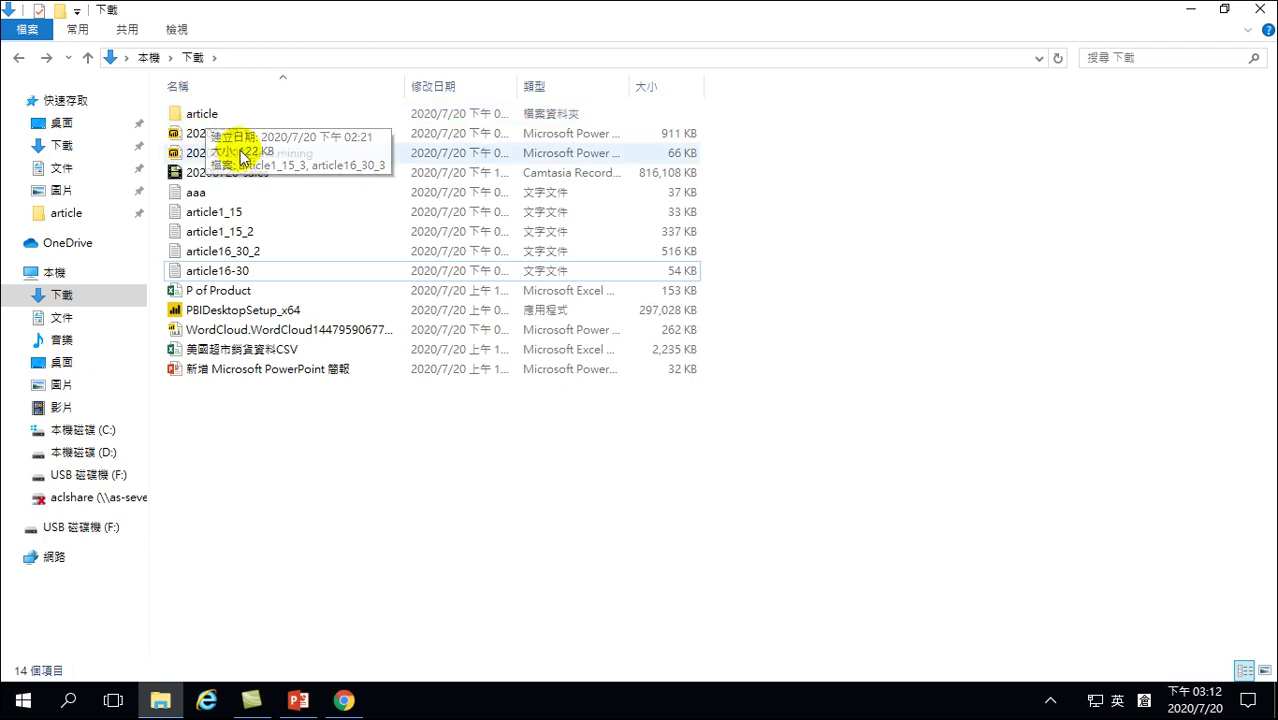
pyautogui.click(309, 157)
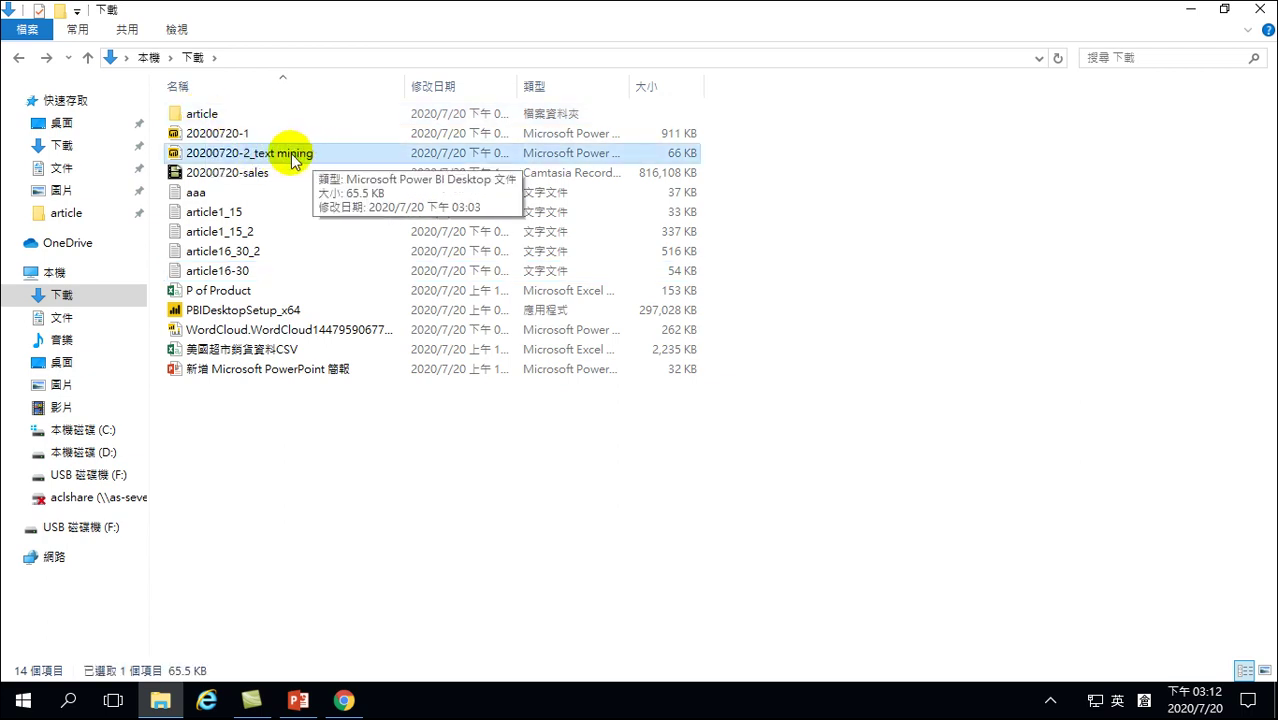
# - Open 20200720-2_text mining.pbix and show page 1's word table, led by 的 at 570
pyautogui.doubleClick(300, 155)
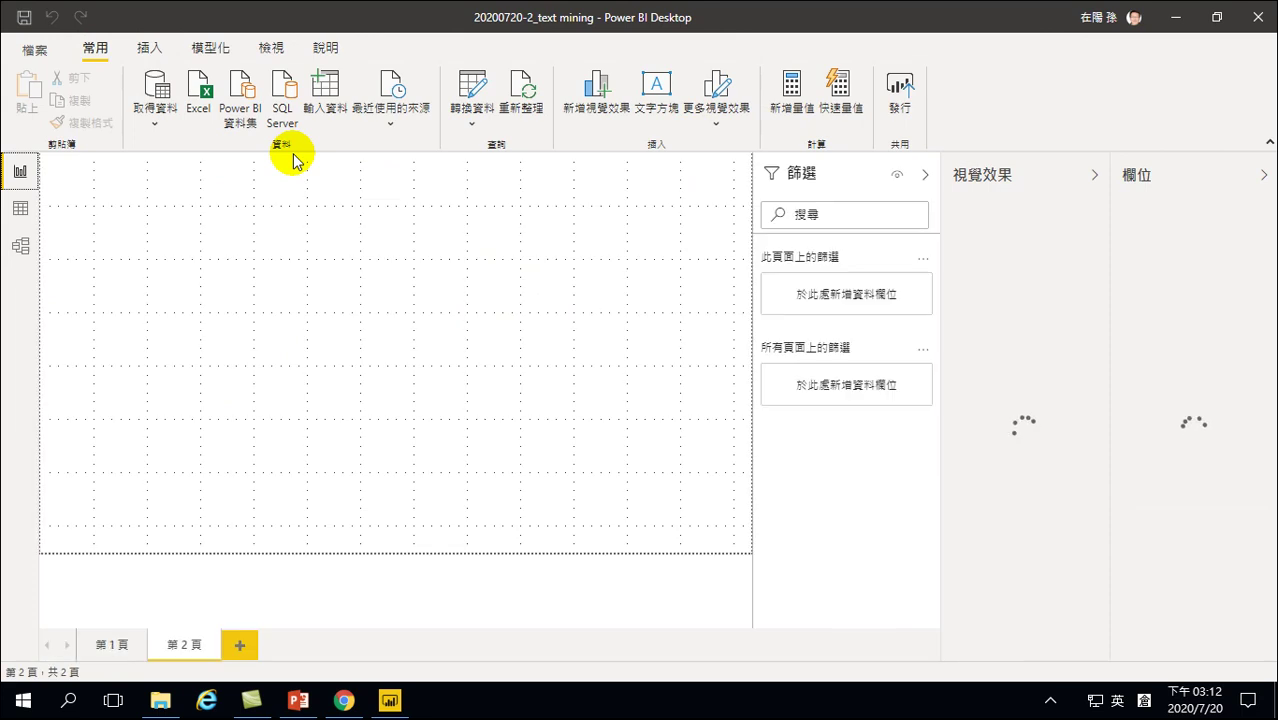
pyautogui.click(100, 645)
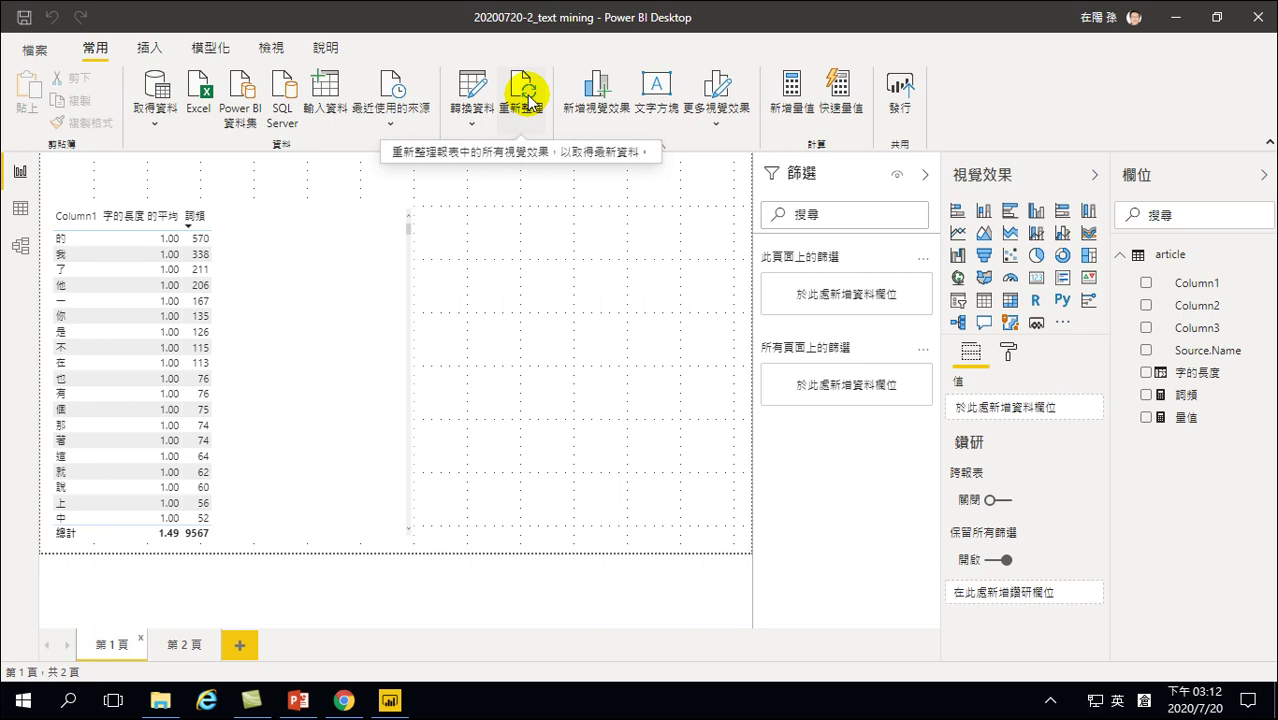
# - Refresh the data so the word table totals 25229, with 的 at 1558 and 我 at 976
pyautogui.click(530, 100)
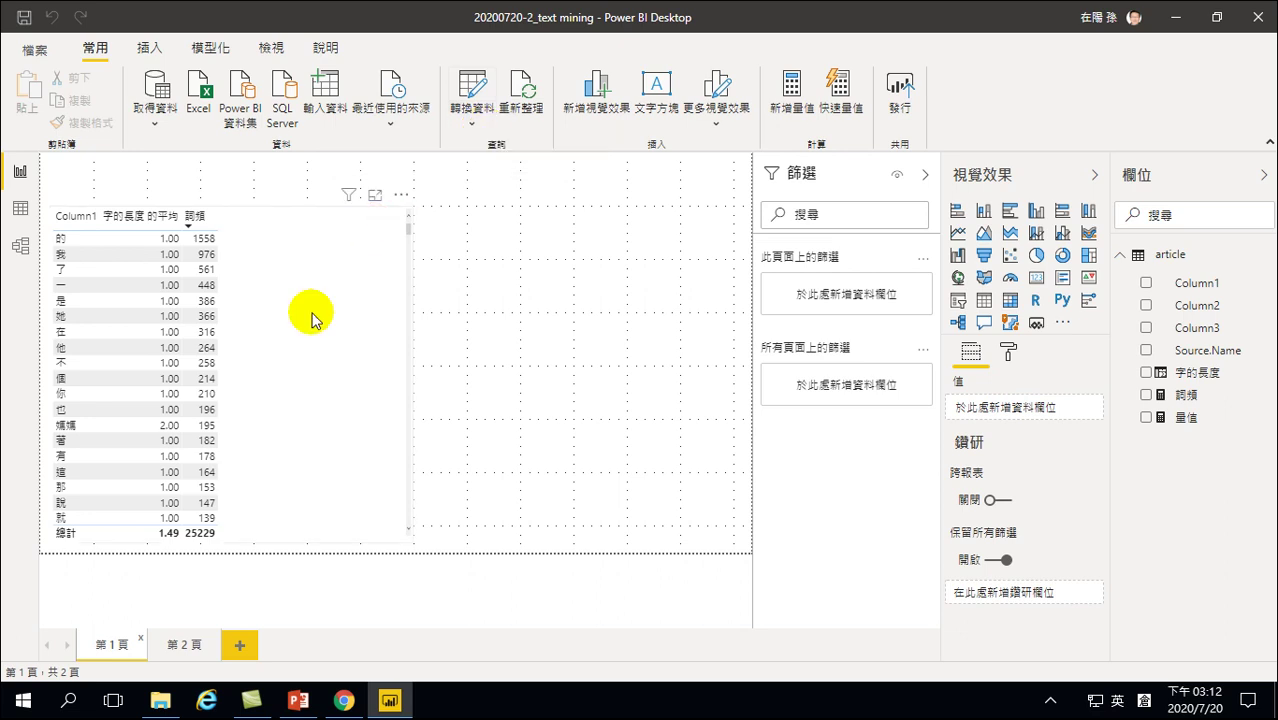
pyautogui.moveTo(230, 360)
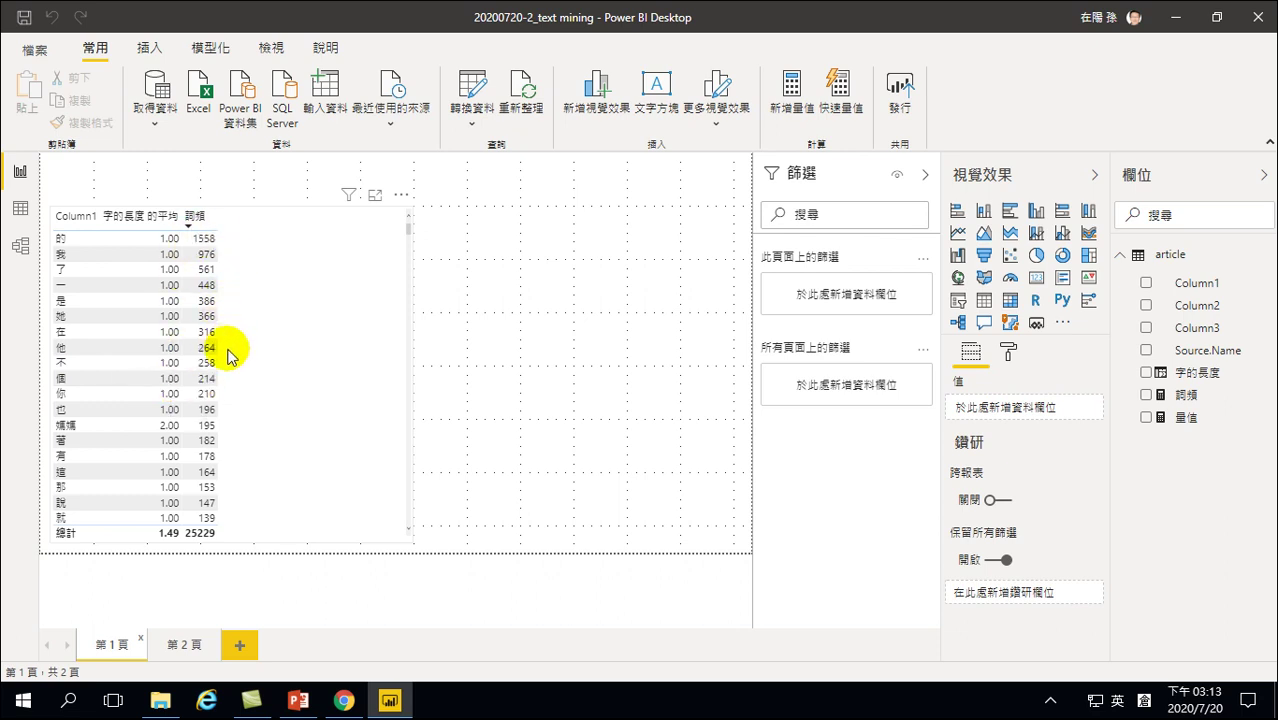
pyautogui.scroll(-3, 225, 370)
pyautogui.scroll(-1, 220, 390)
pyautogui.scroll(-2, 225, 410)
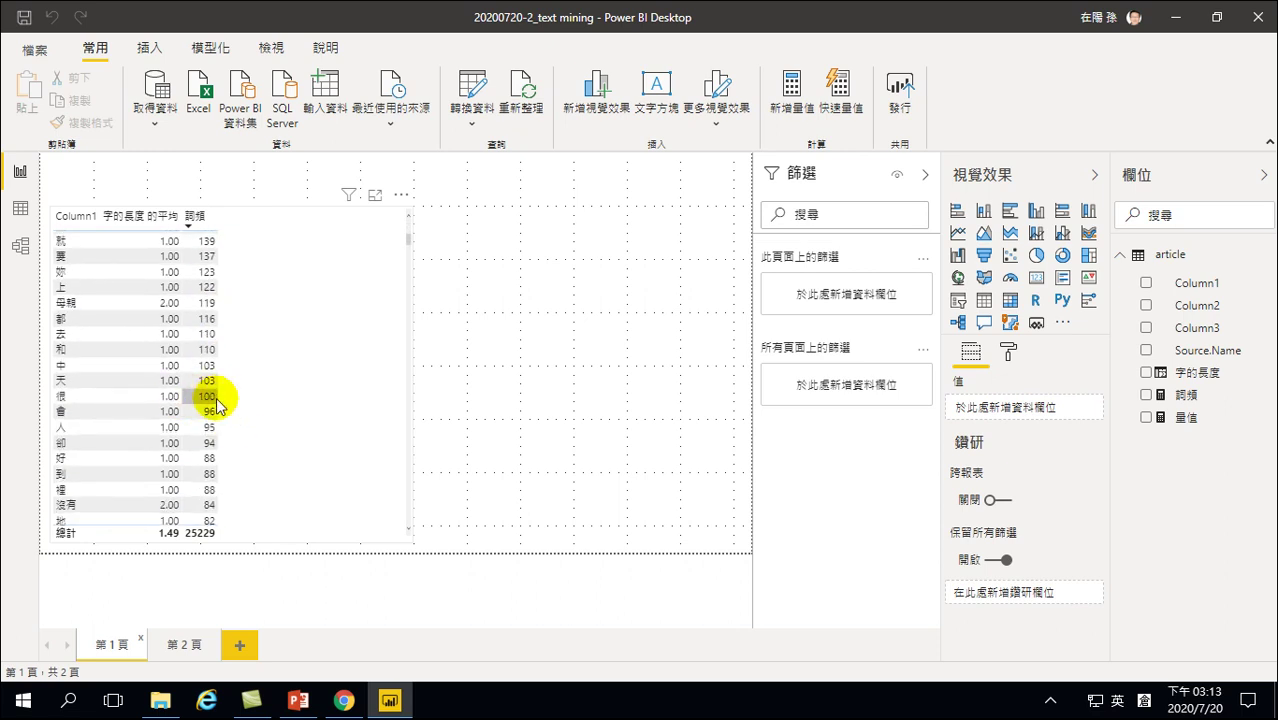
pyautogui.scroll(3, 285, 310)
pyautogui.scroll(3, 295, 318)
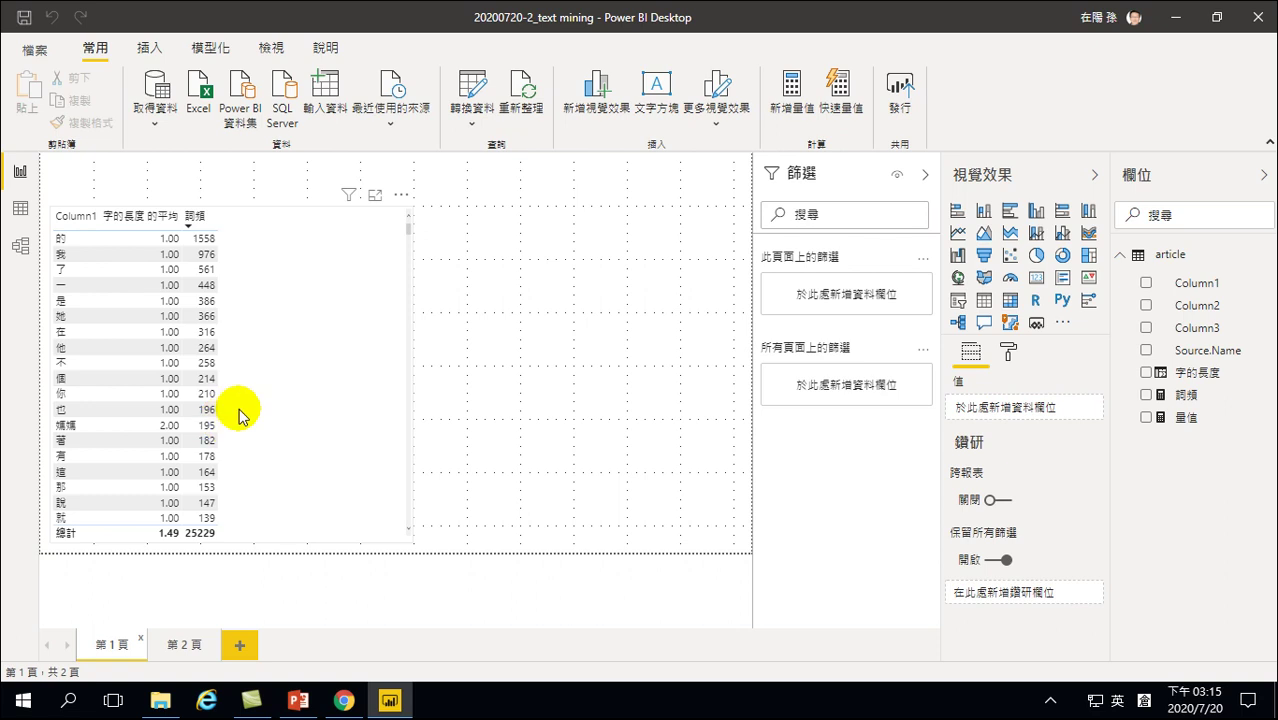
# - Close Power BI Desktop, saving changes to the 20200720-2_text mining report
pyautogui.click(1256, 17)
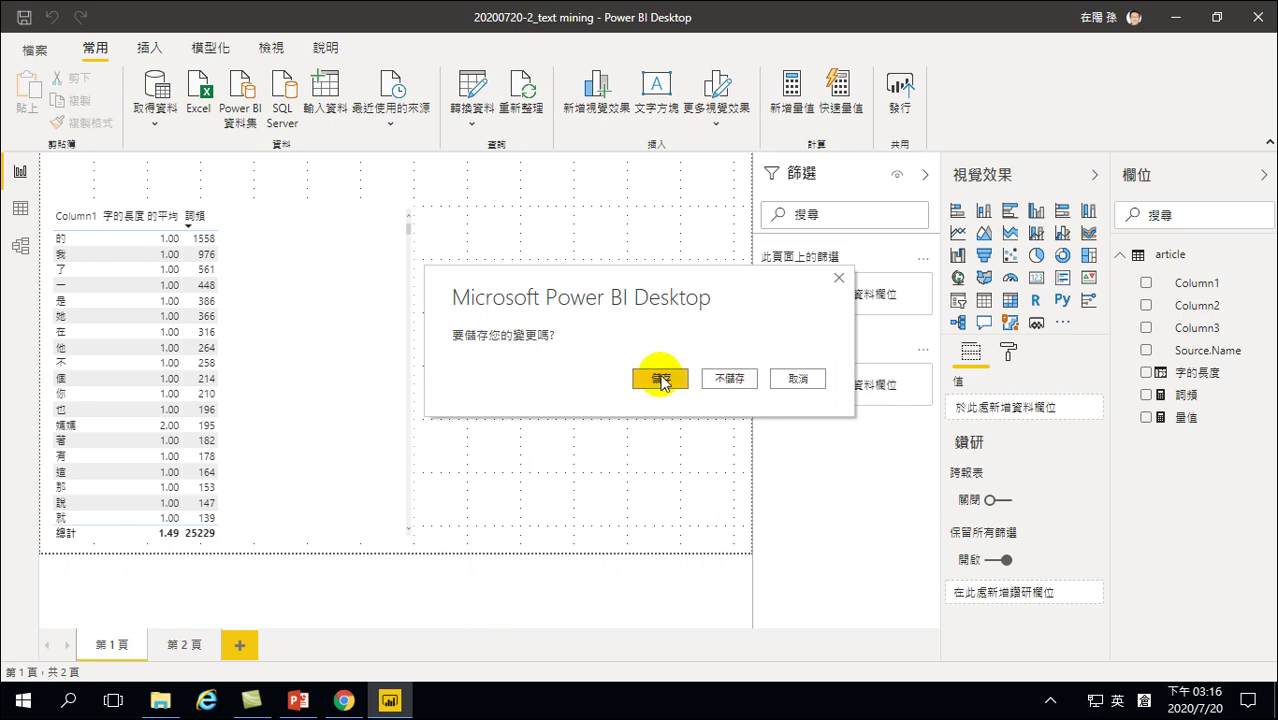
pyautogui.click(661, 380)
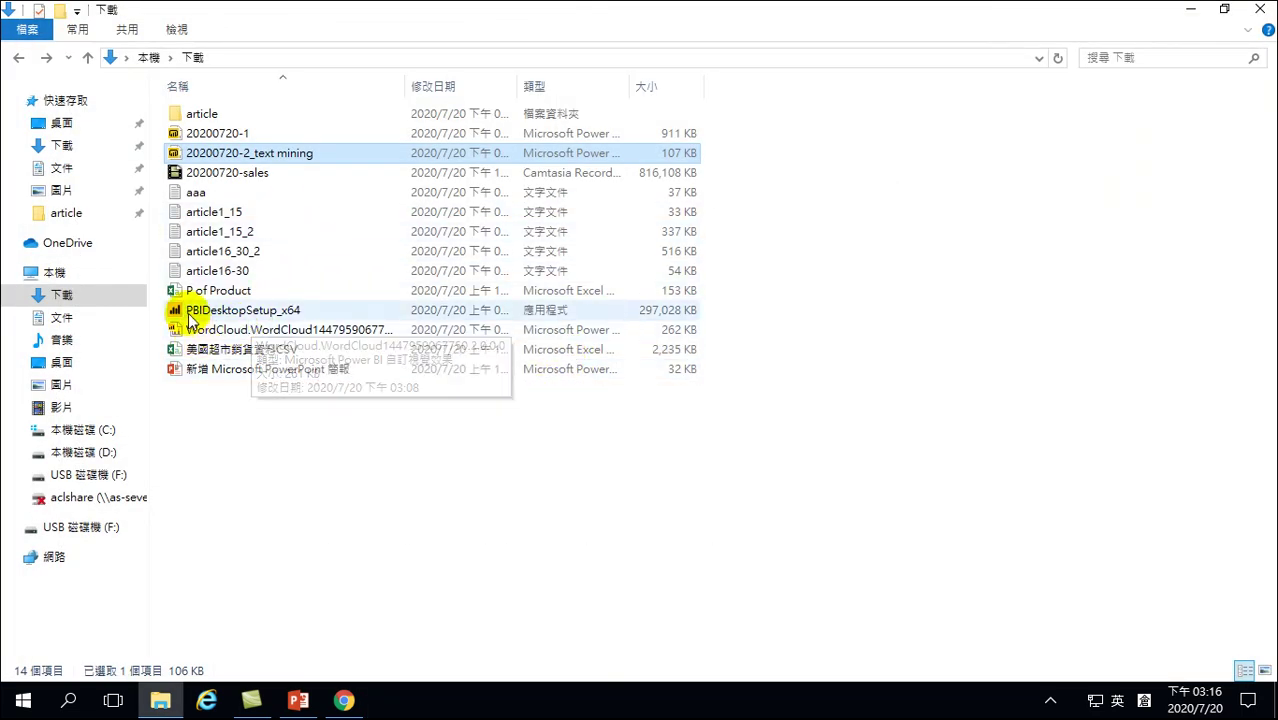
pyautogui.click(212, 256)
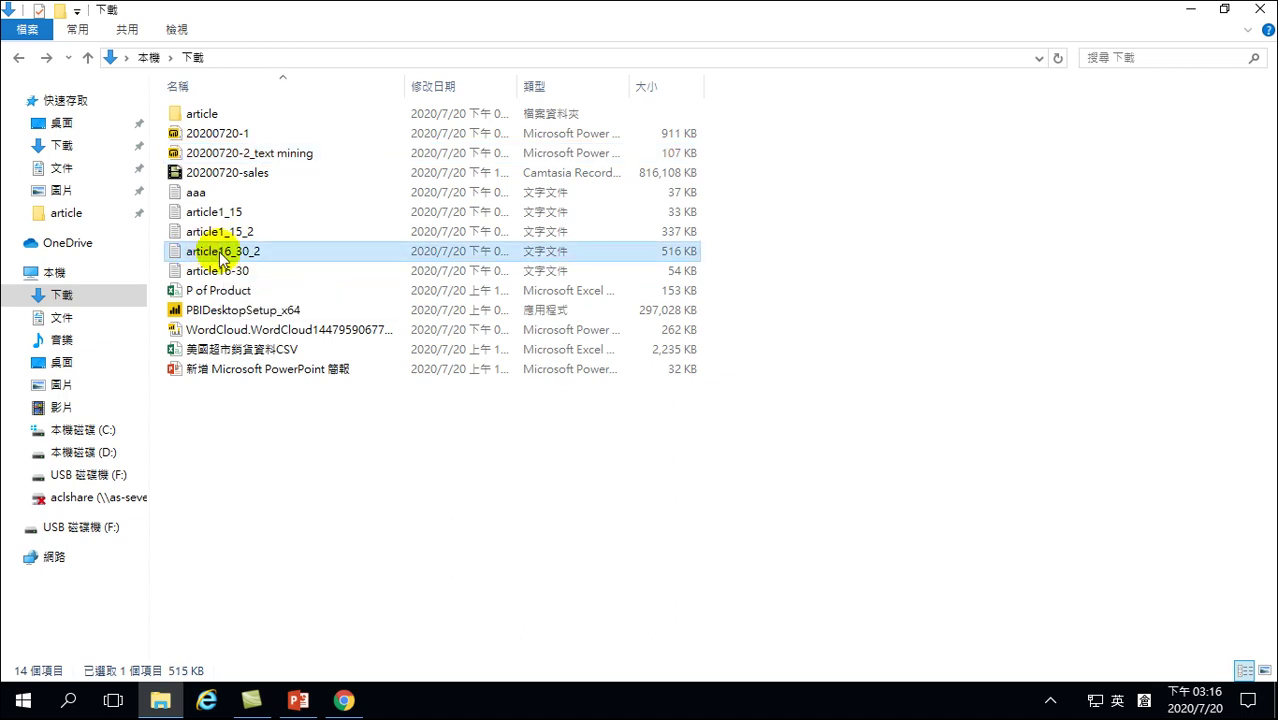
pyautogui.doubleClick(205, 113)
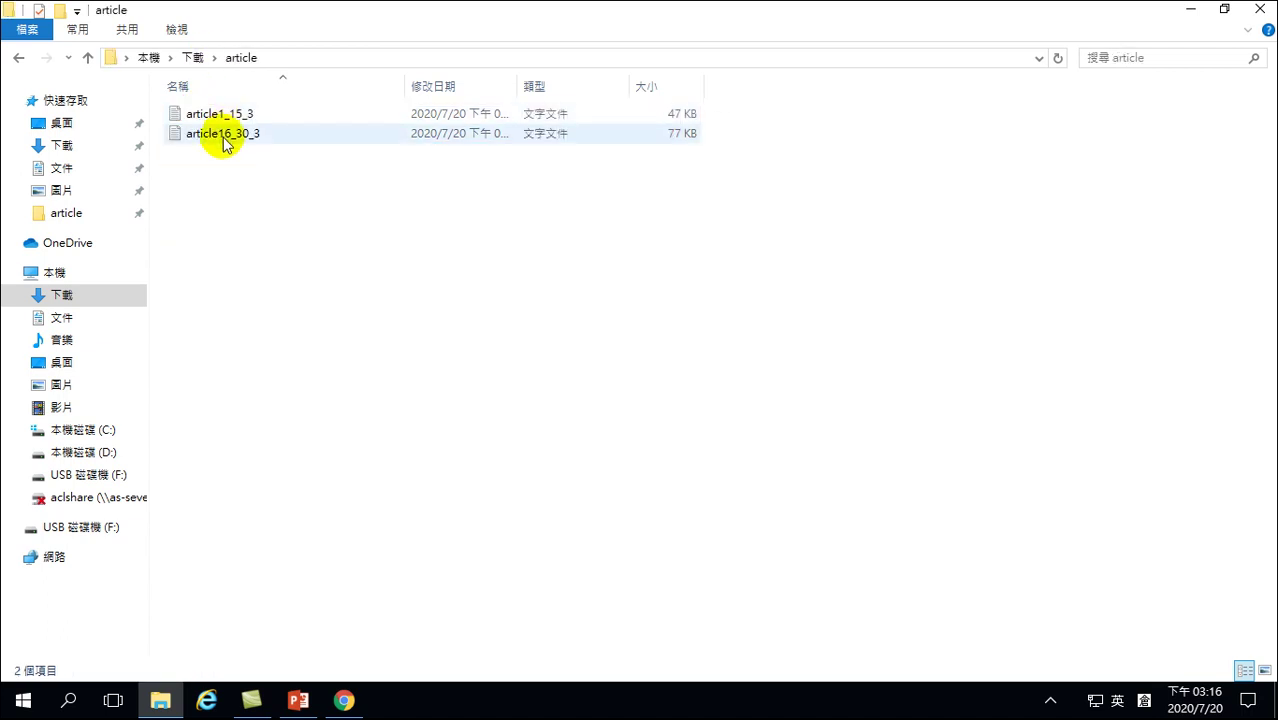
pyautogui.rightClick(210, 130)
pyautogui.click(308, 445)
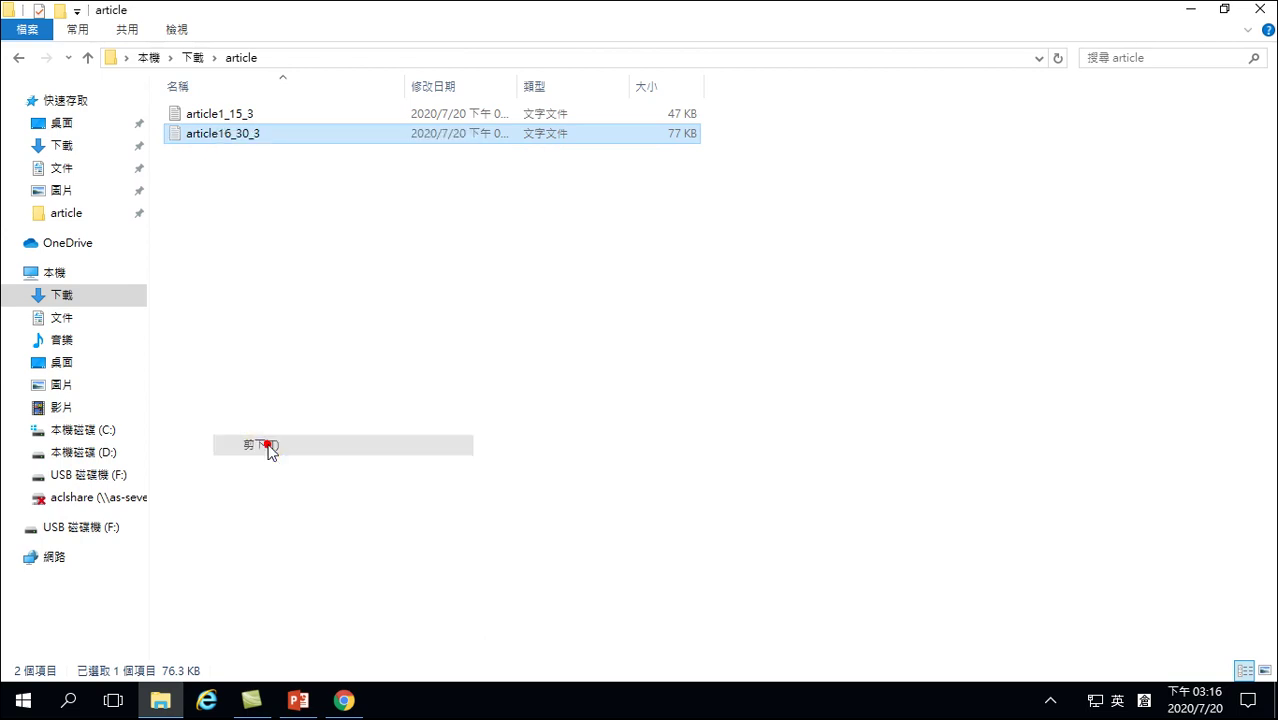
pyautogui.click(22, 59)
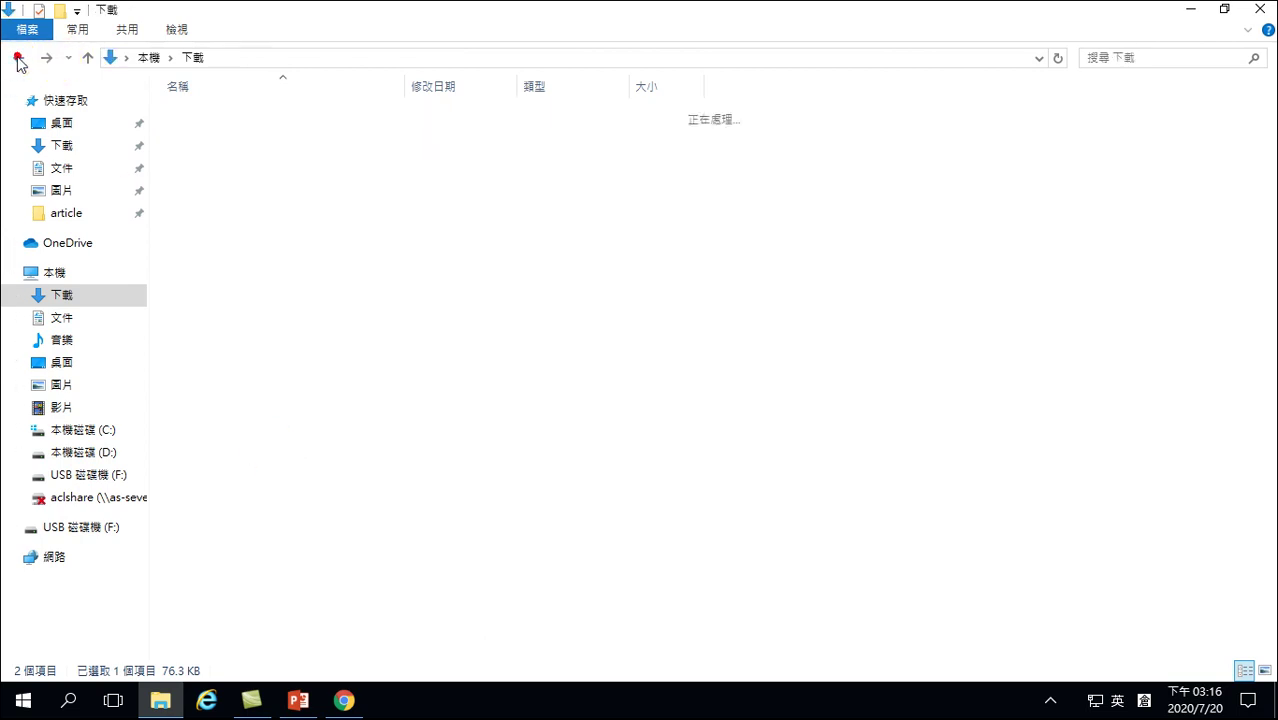
pyautogui.rightClick(285, 477)
pyautogui.click(324, 342)
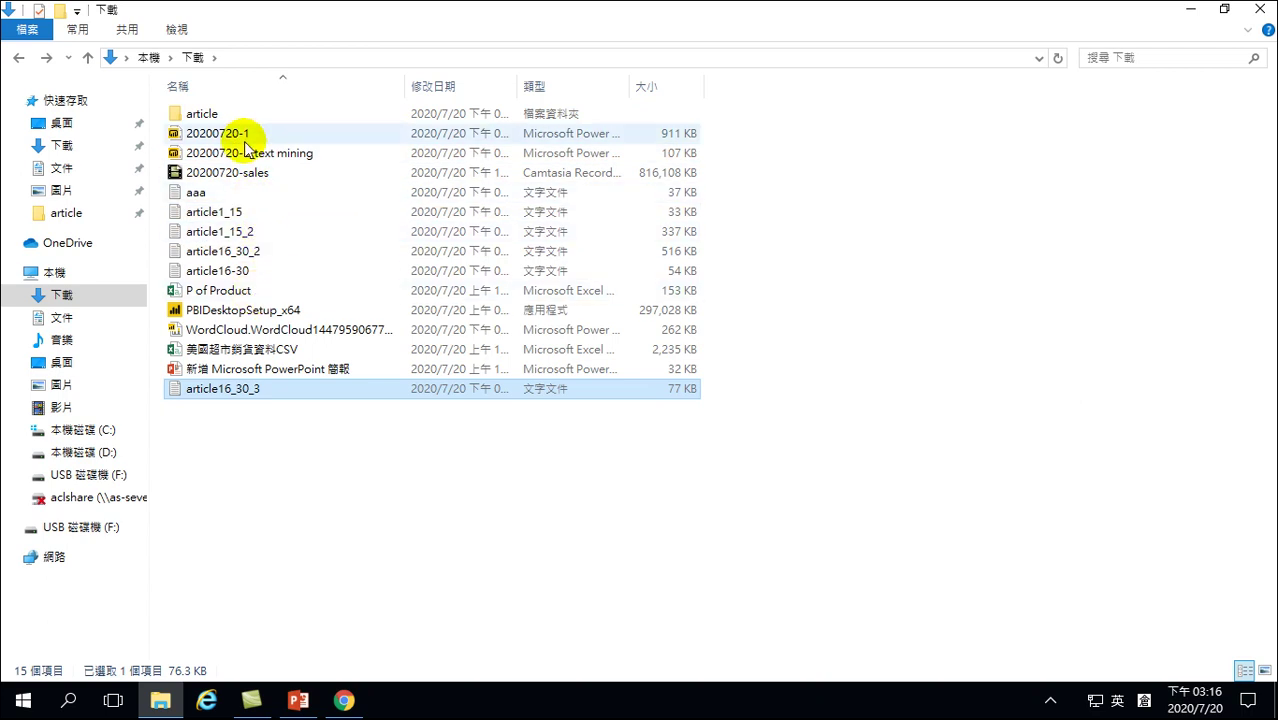
pyautogui.moveTo(221, 156)
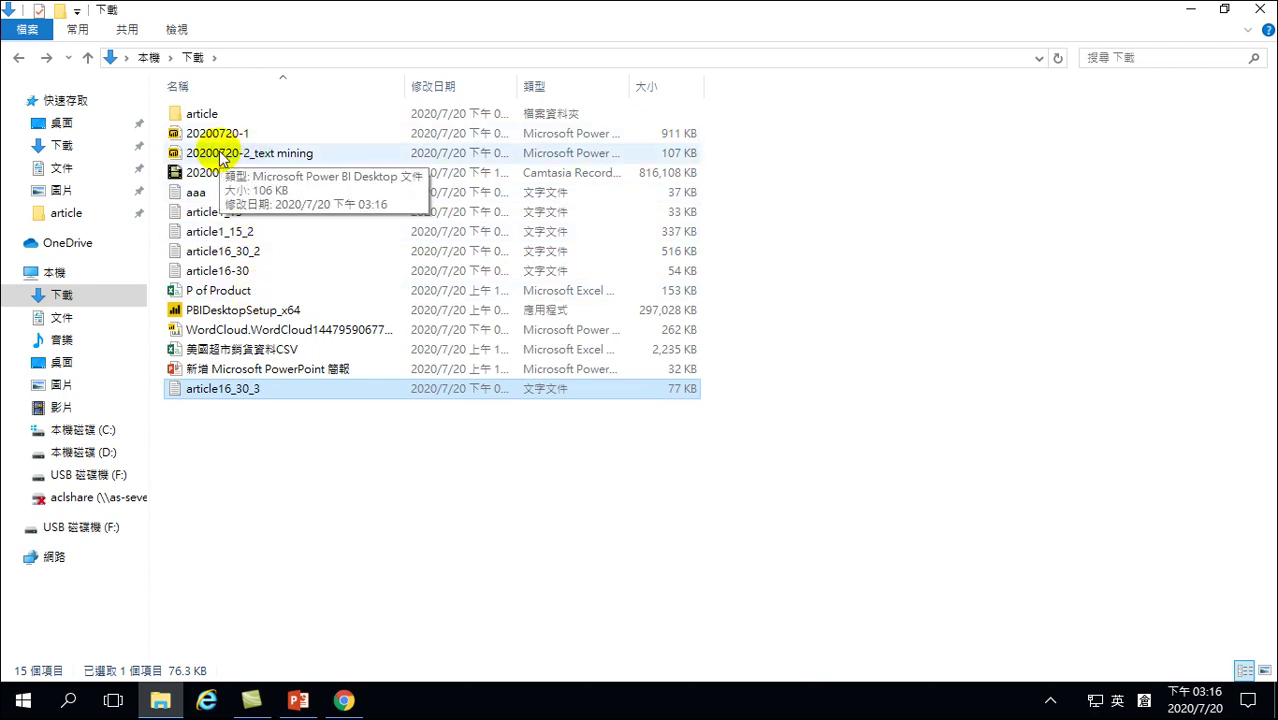
pyautogui.moveTo(222, 389)
pyautogui.mouseDown()
pyautogui.moveTo(170, 243)
pyautogui.moveTo(197, 113)
pyautogui.mouseUp()
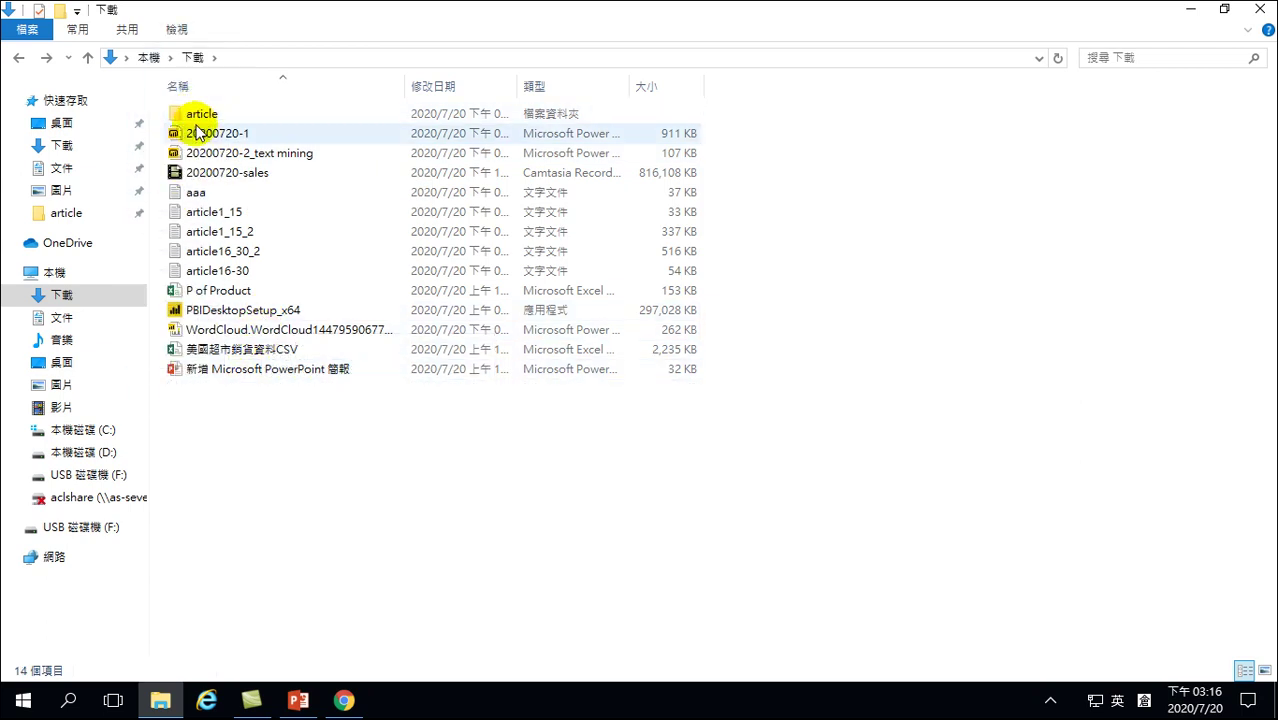
pyautogui.click(218, 152)
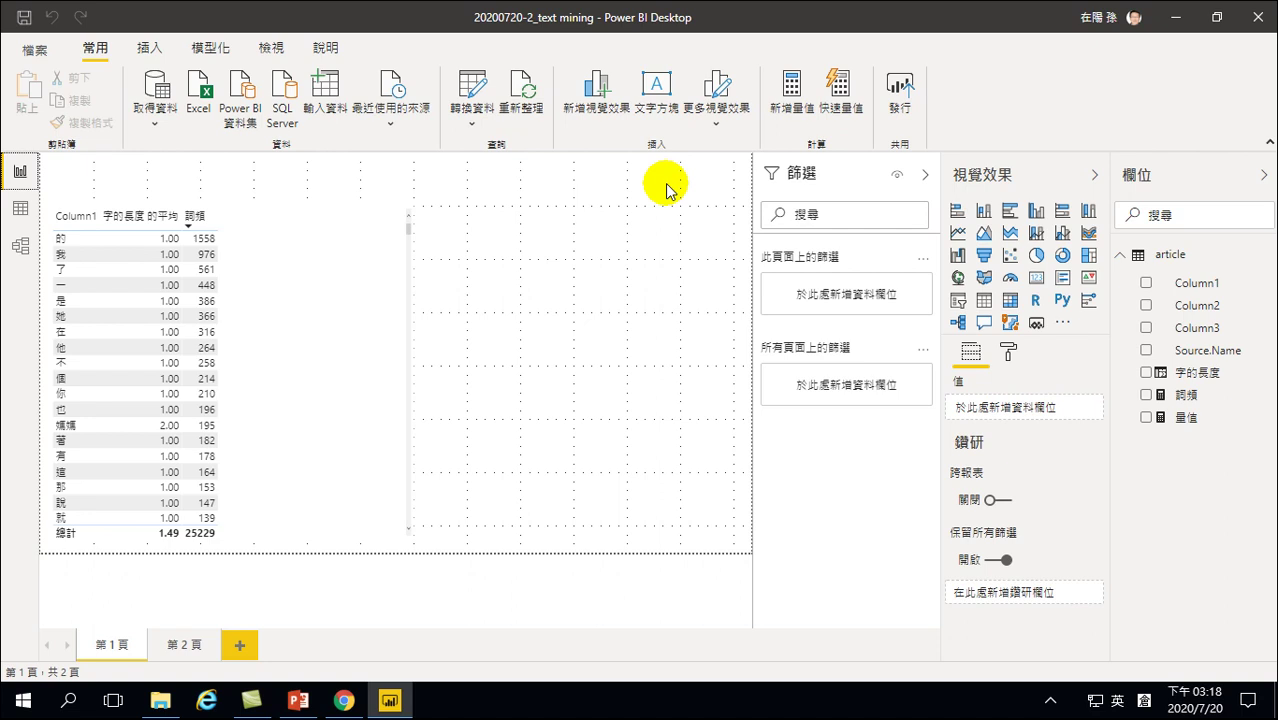
# - Narrow the word-frequency table visual, then view the article table's 25,229 raw rows
pyautogui.click(314, 322)
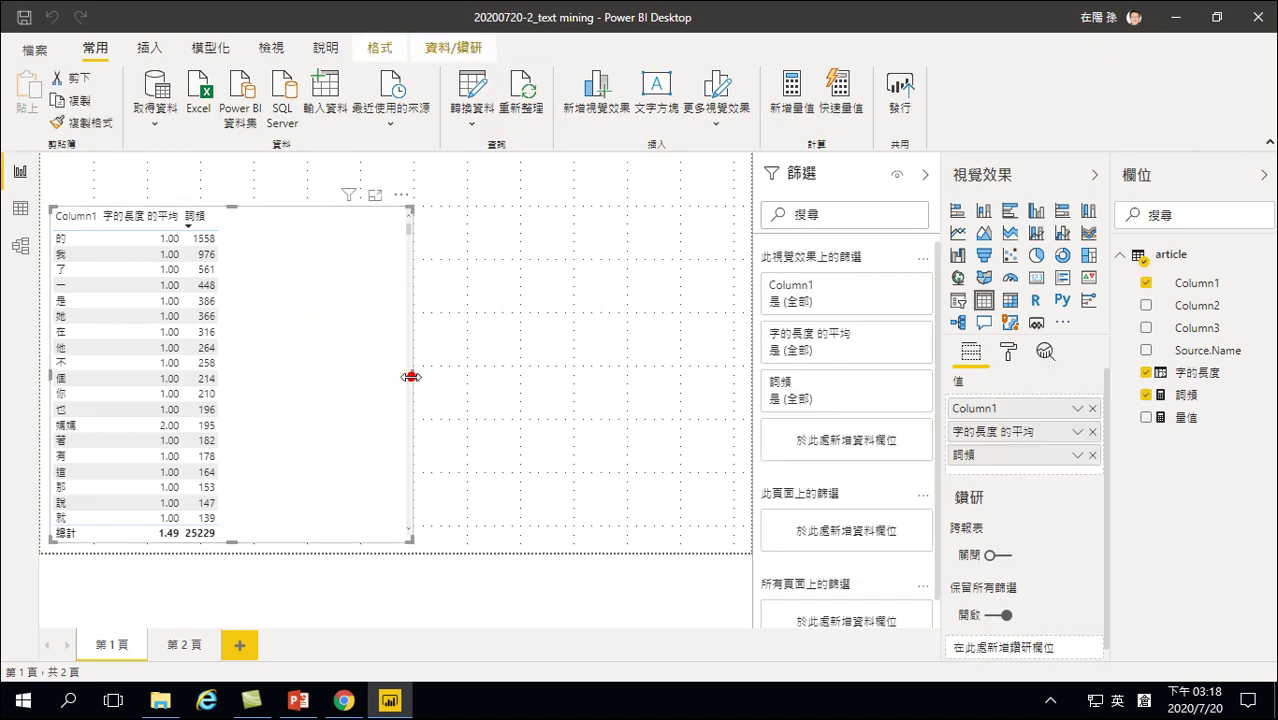
pyautogui.moveTo(411, 377); pyautogui.dragTo(262, 378)
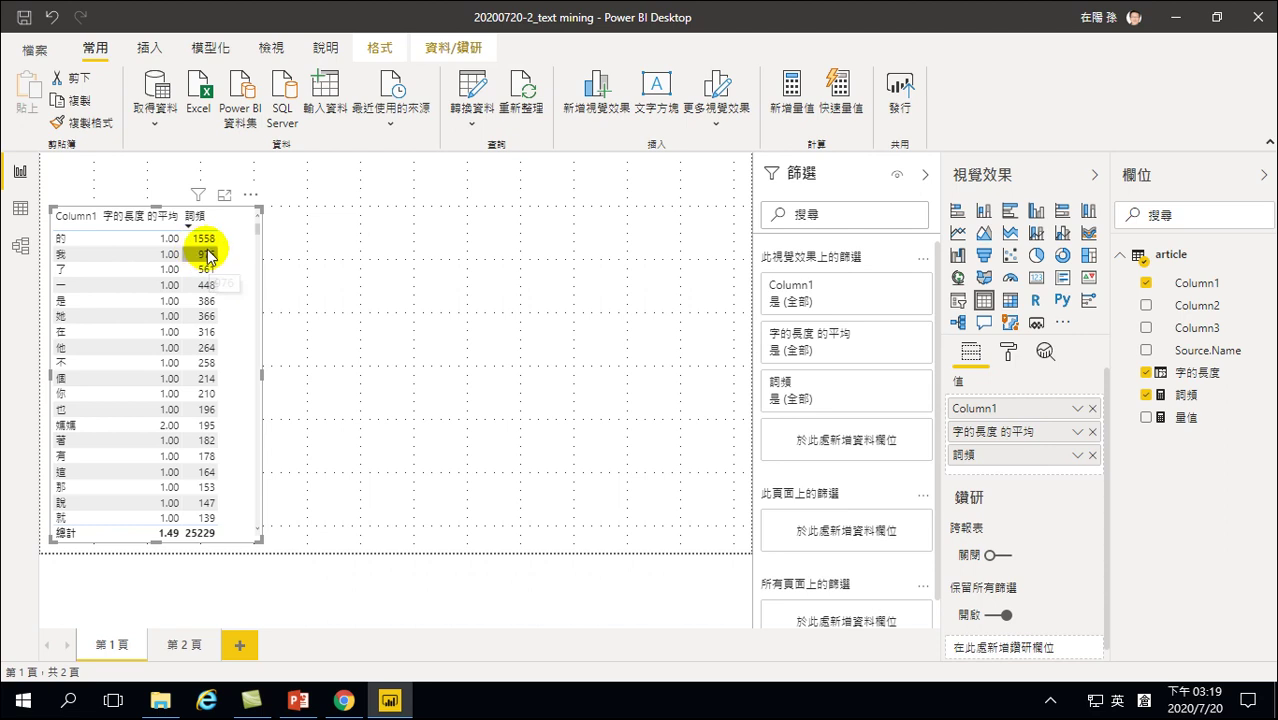
pyautogui.click(22, 210)
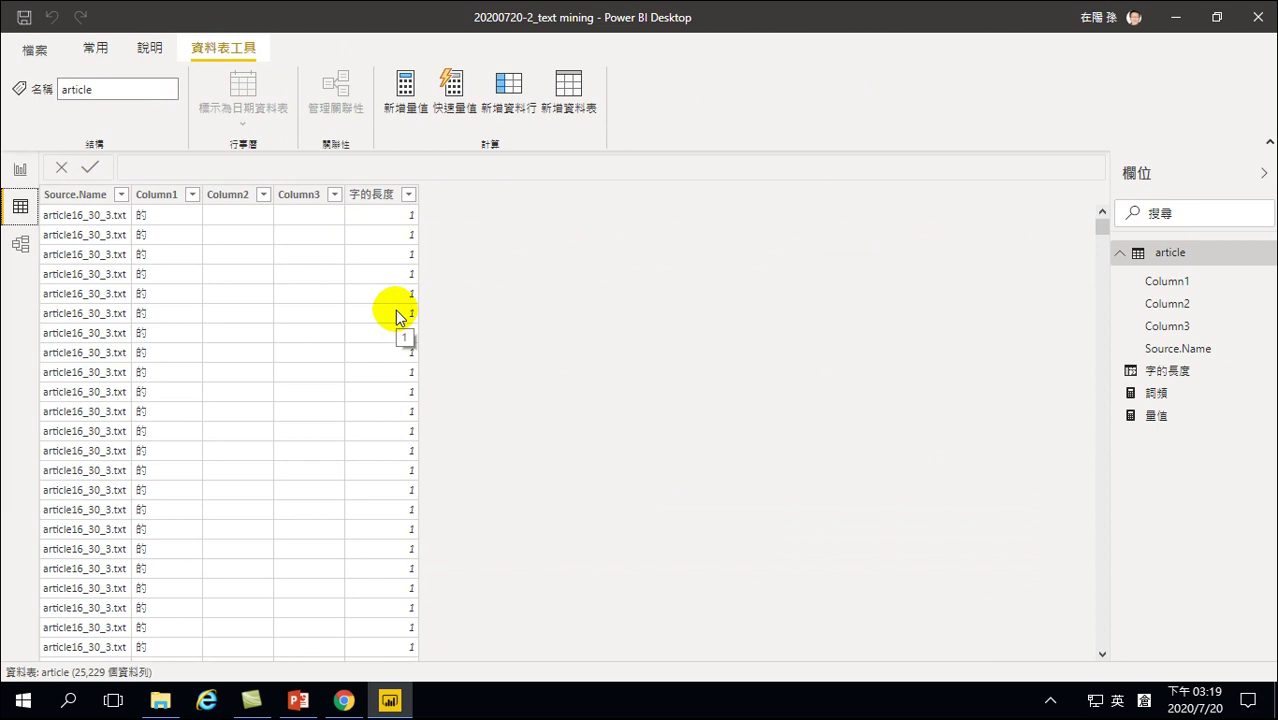
# - Reselect the word table on page 1, recheck Data view, and return to the report
pyautogui.click(20, 170)
pyautogui.moveTo(150, 370)
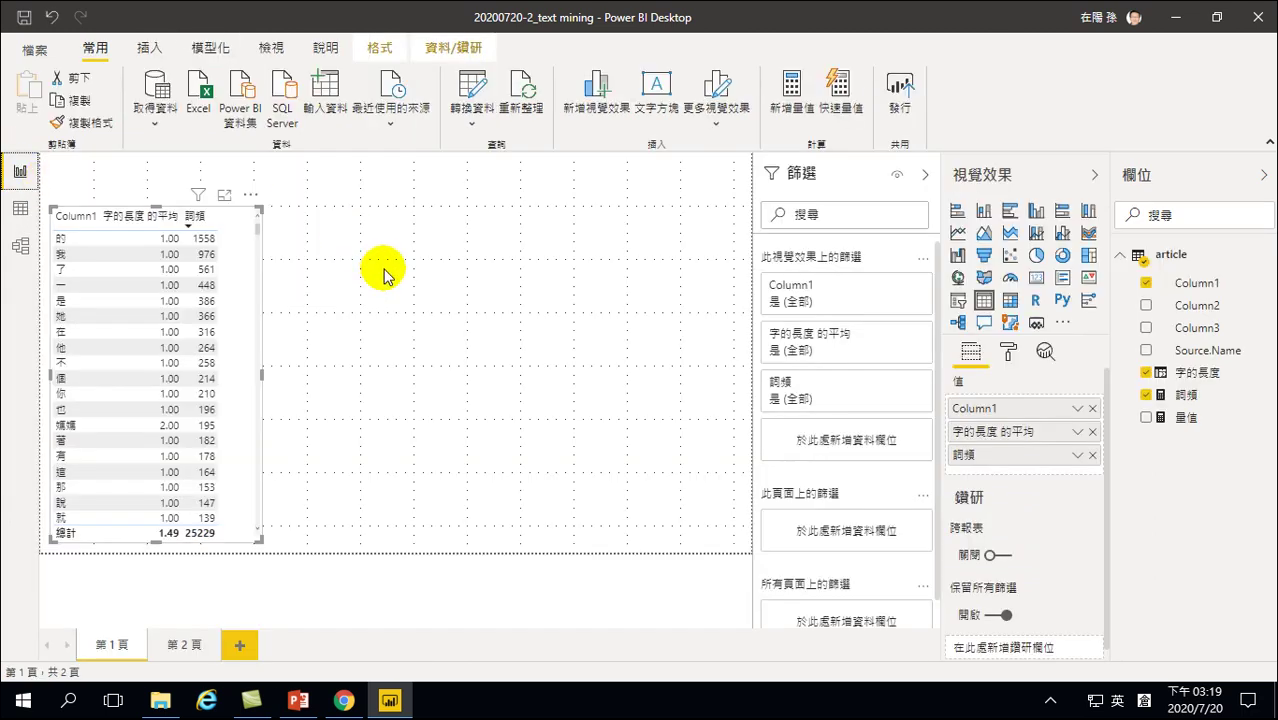
pyautogui.click(359, 287)
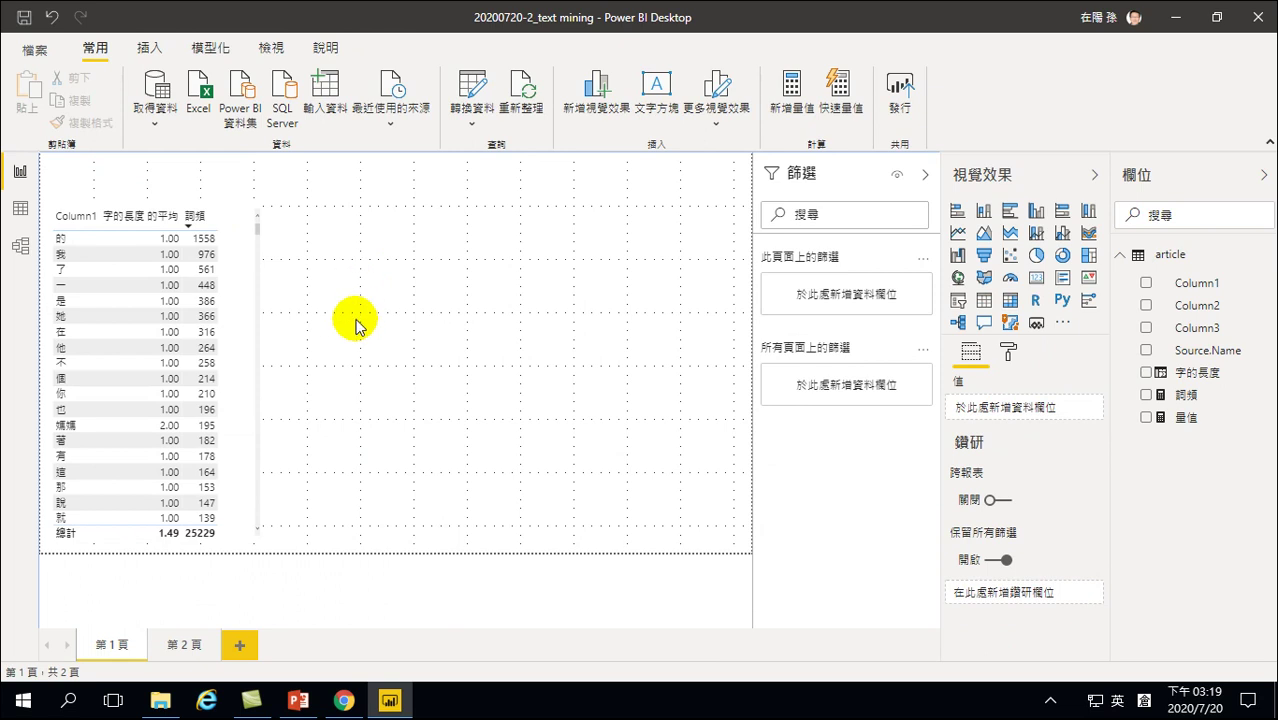
pyautogui.click(230, 288)
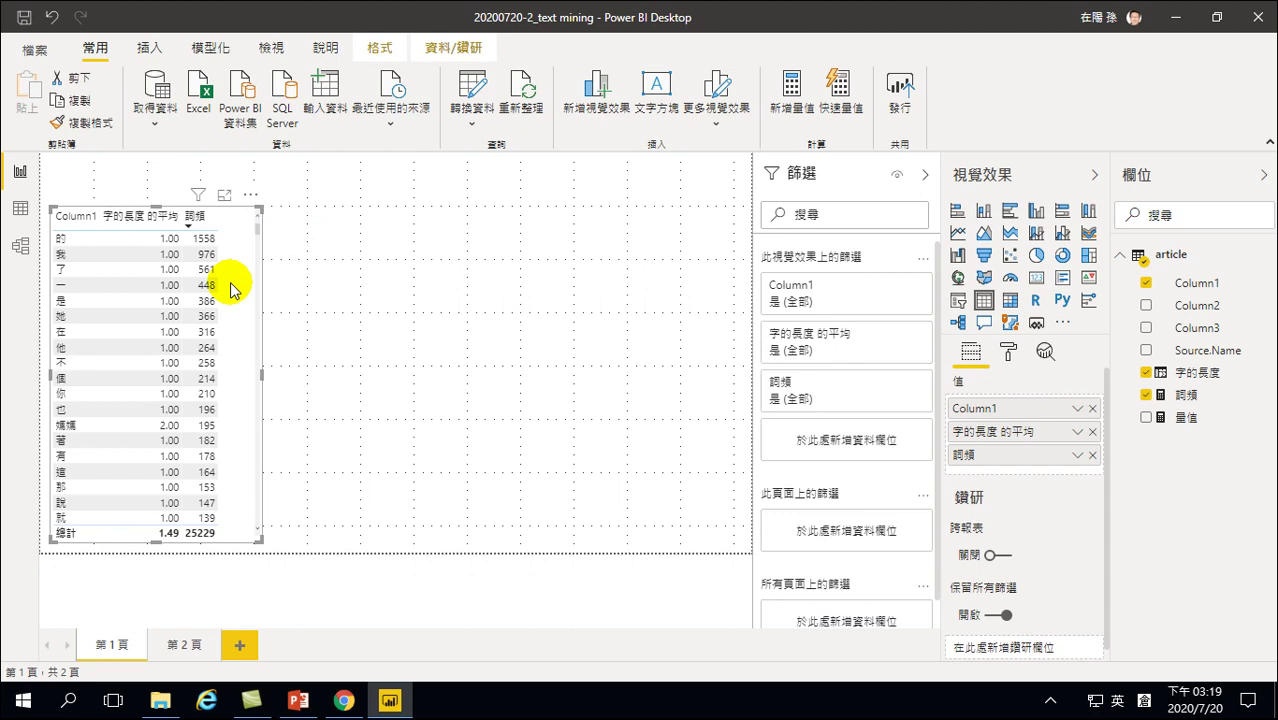
pyautogui.click(21, 207)
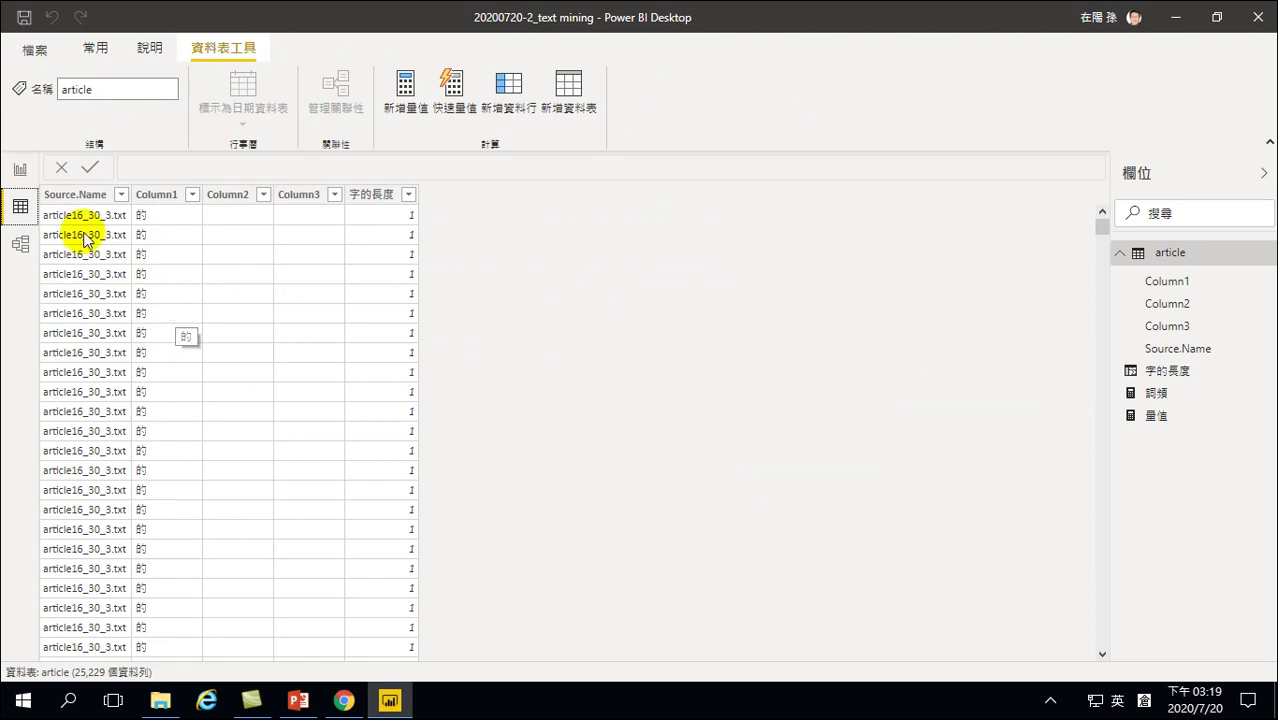
pyautogui.click(21, 171)
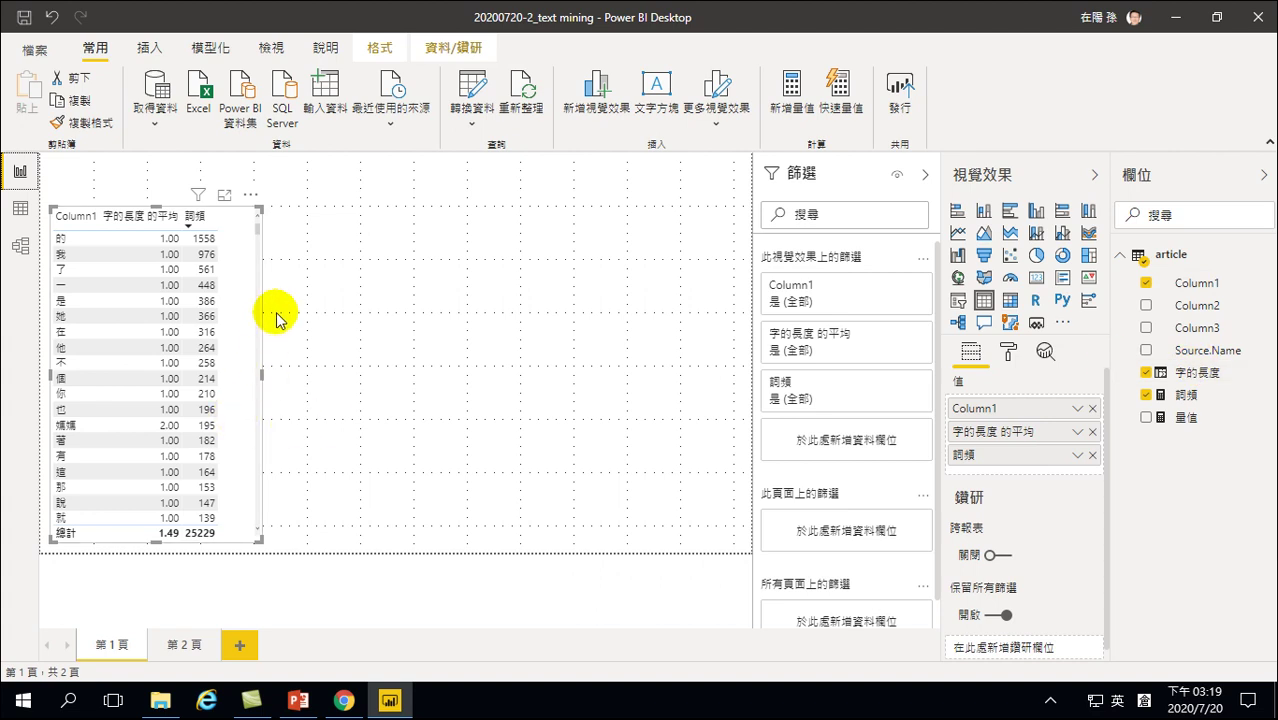
# - Export the word table's data as article_2 CSV into Downloads, then recheck Data view
pyautogui.click(251, 196)
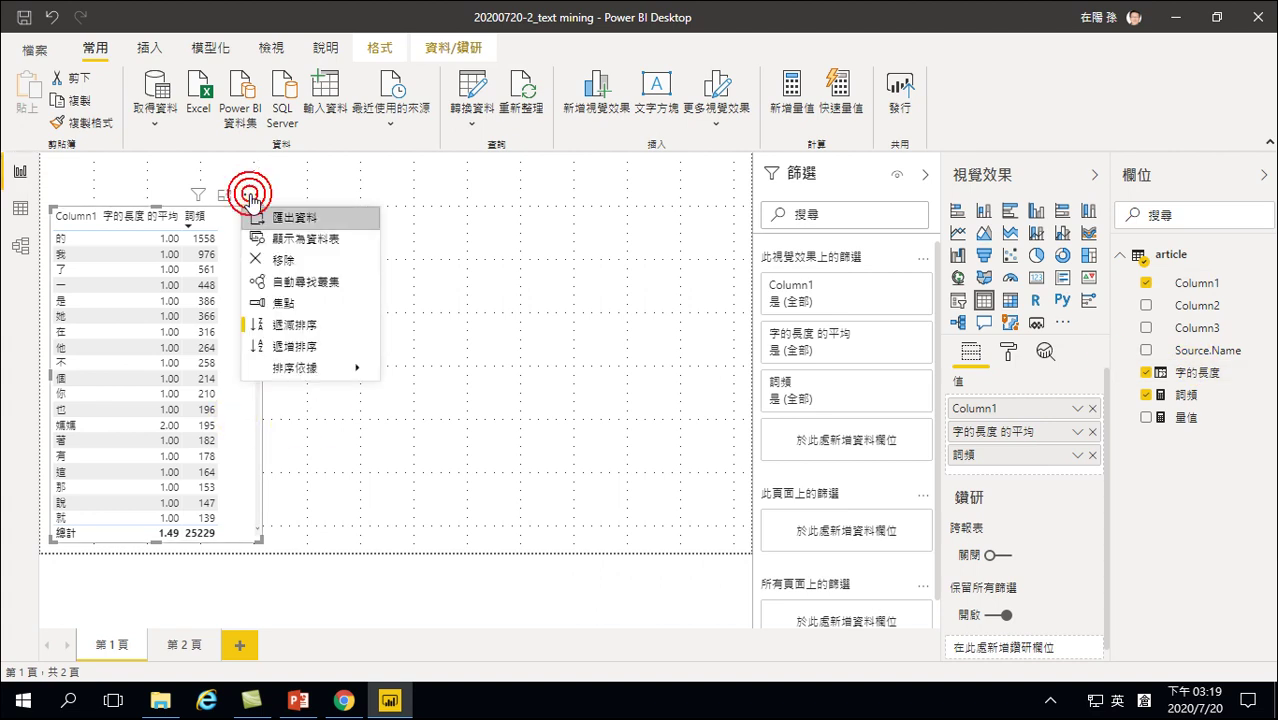
pyautogui.click(294, 222)
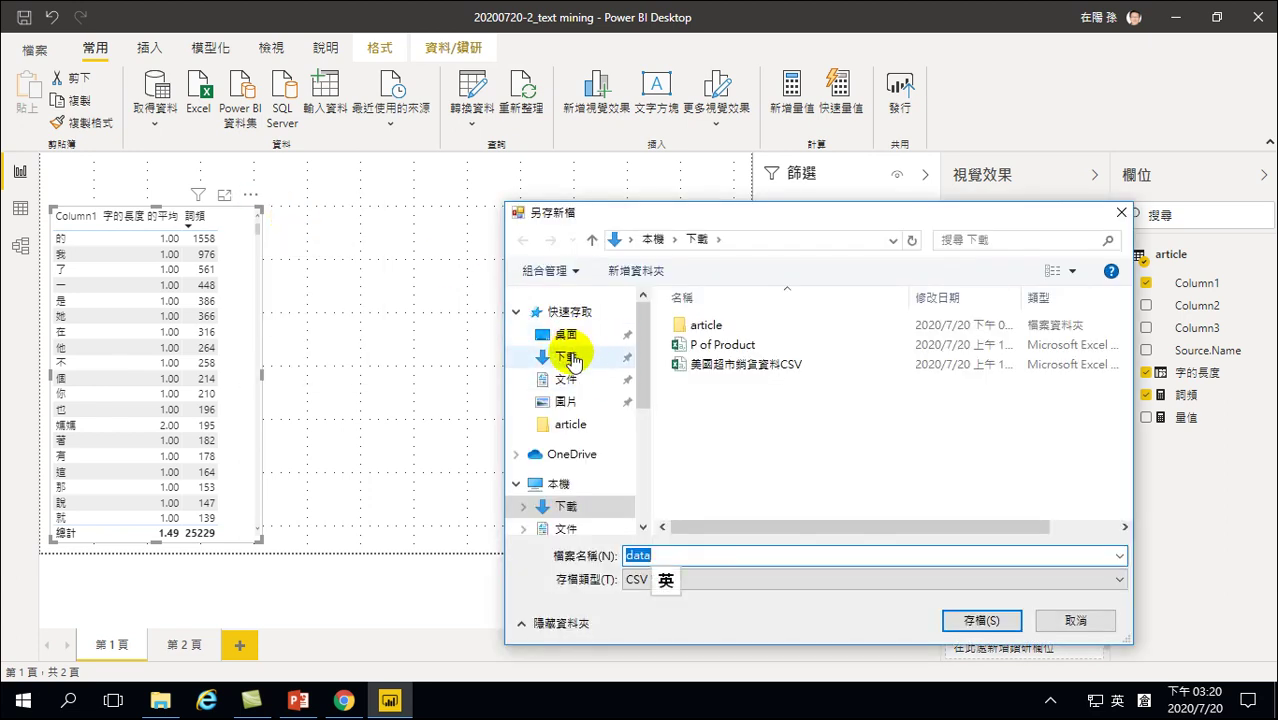
pyautogui.click(570, 354)
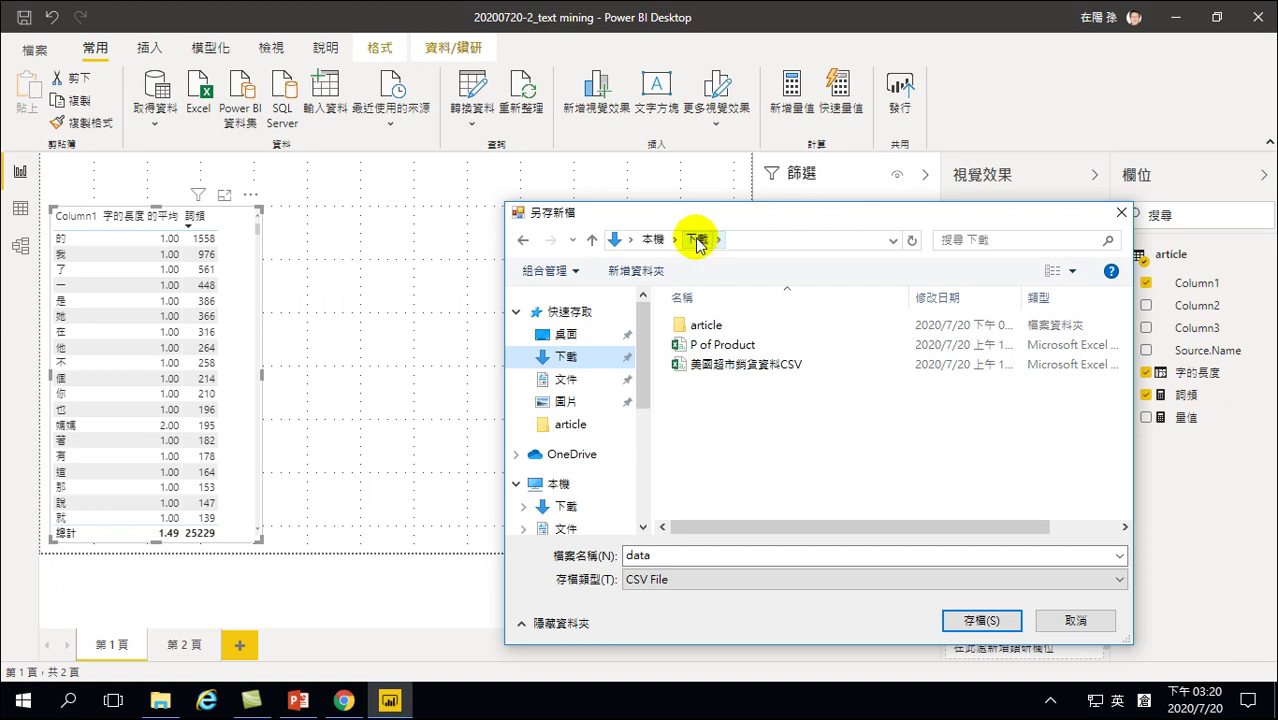
pyautogui.doubleClick(697, 558)
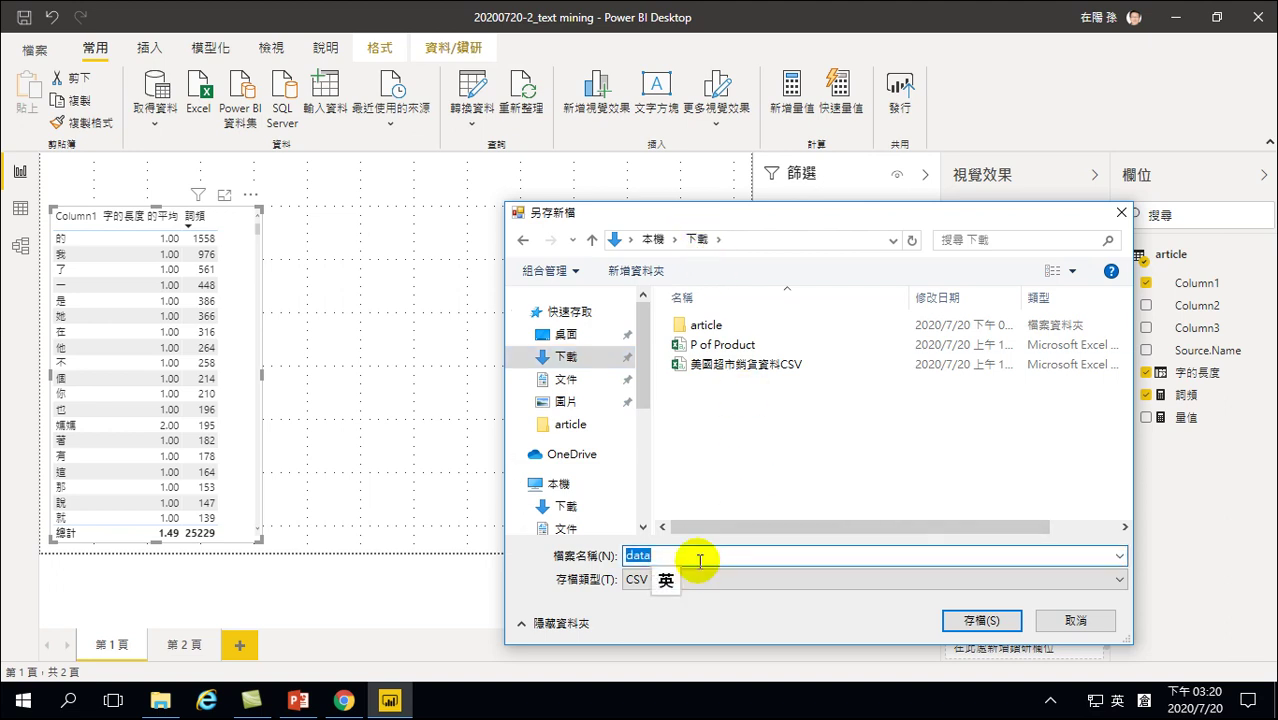
pyautogui.write('artic')
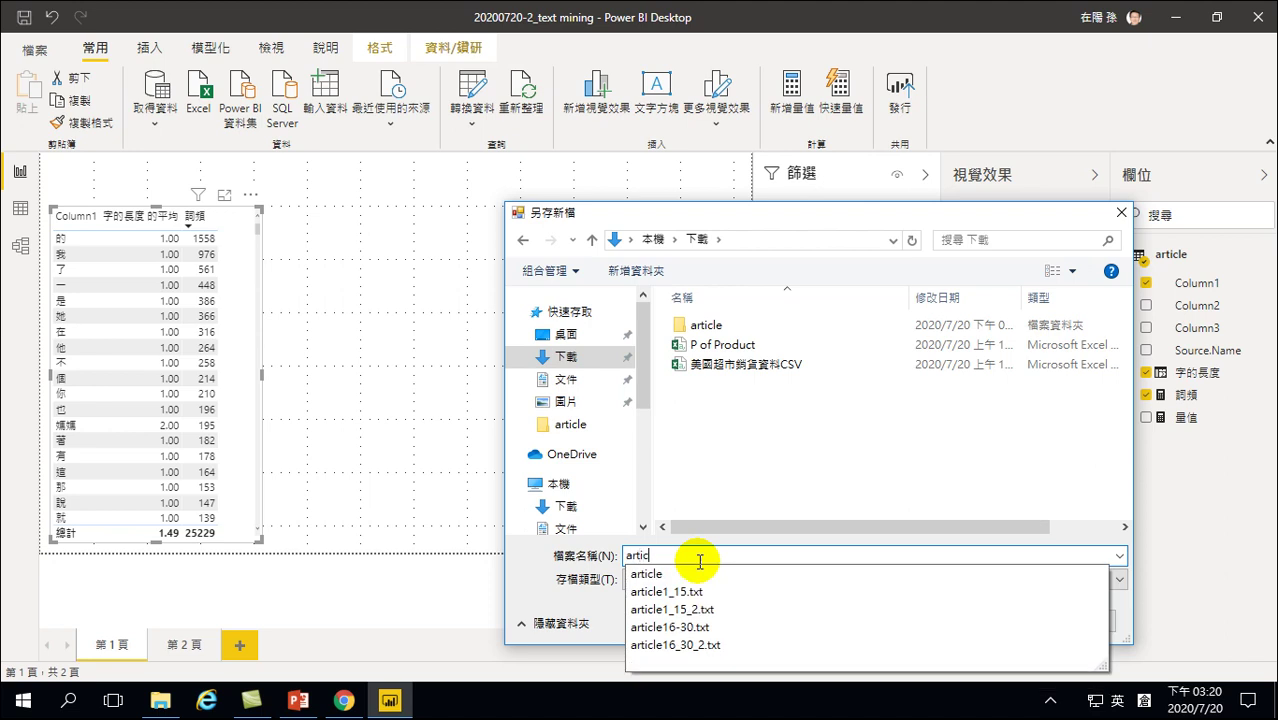
pyautogui.write('le')
pyautogui.write('_')
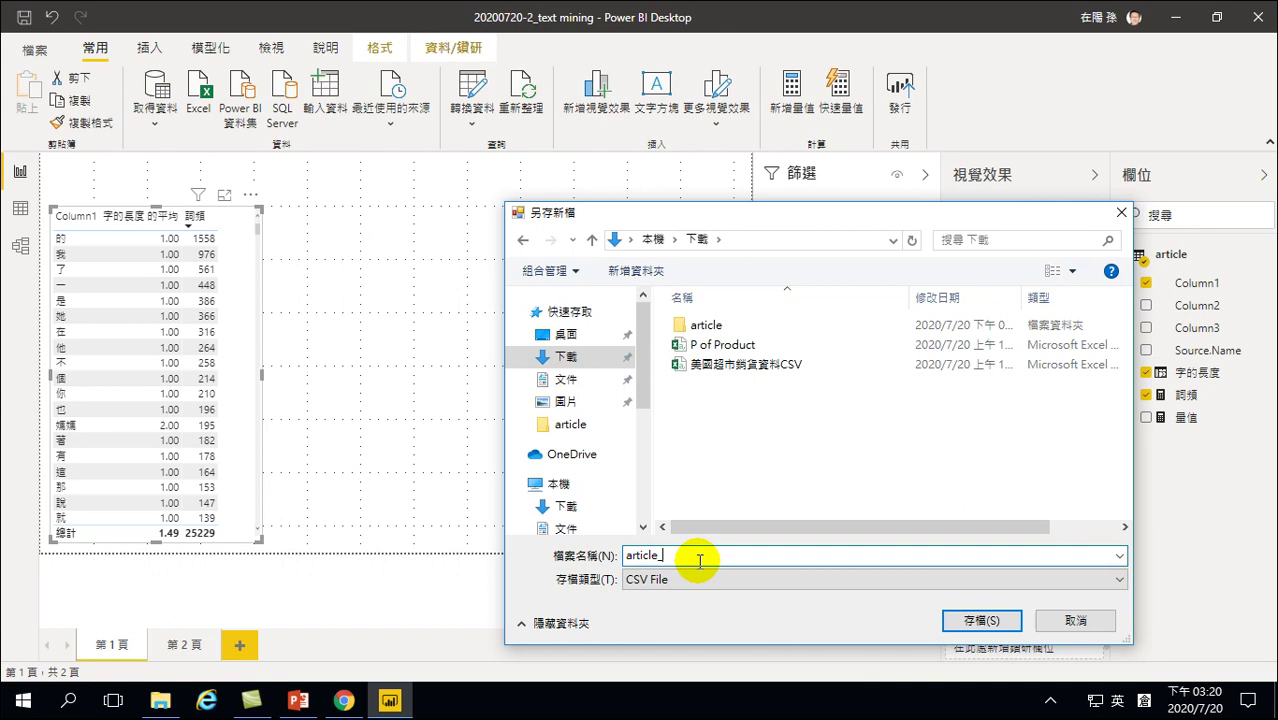
pyautogui.write('2')
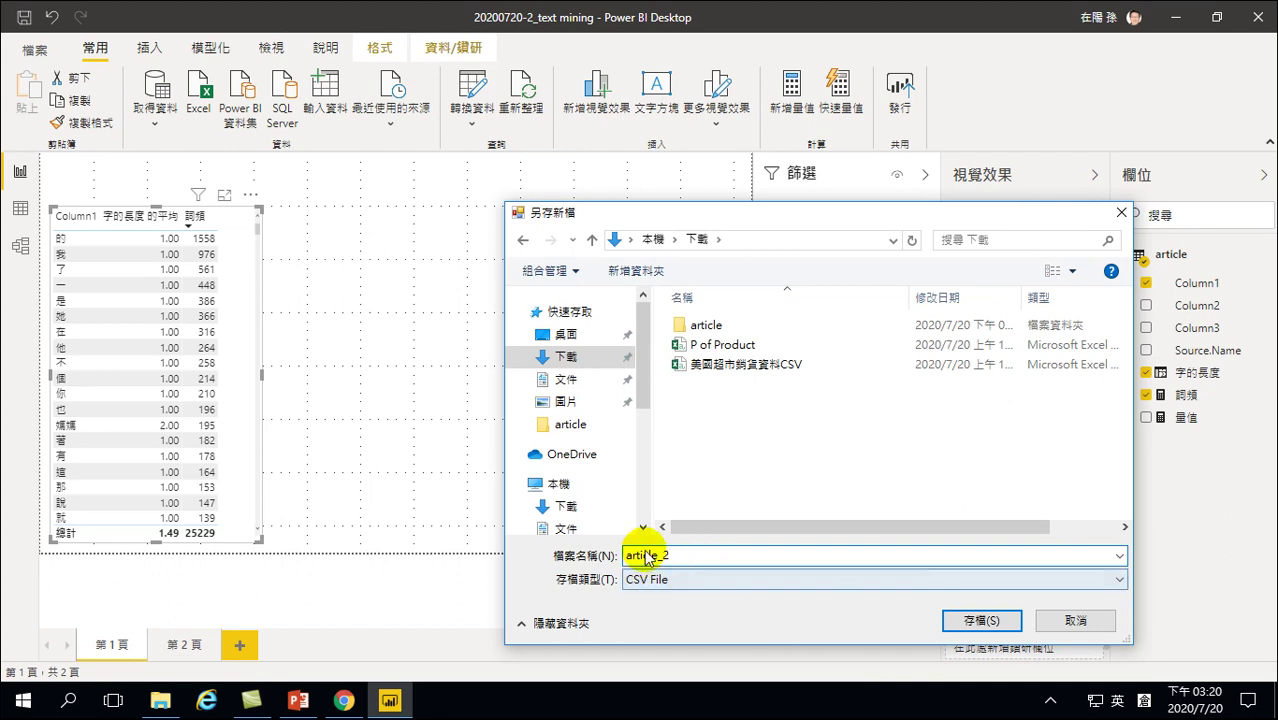
pyautogui.click(980, 621)
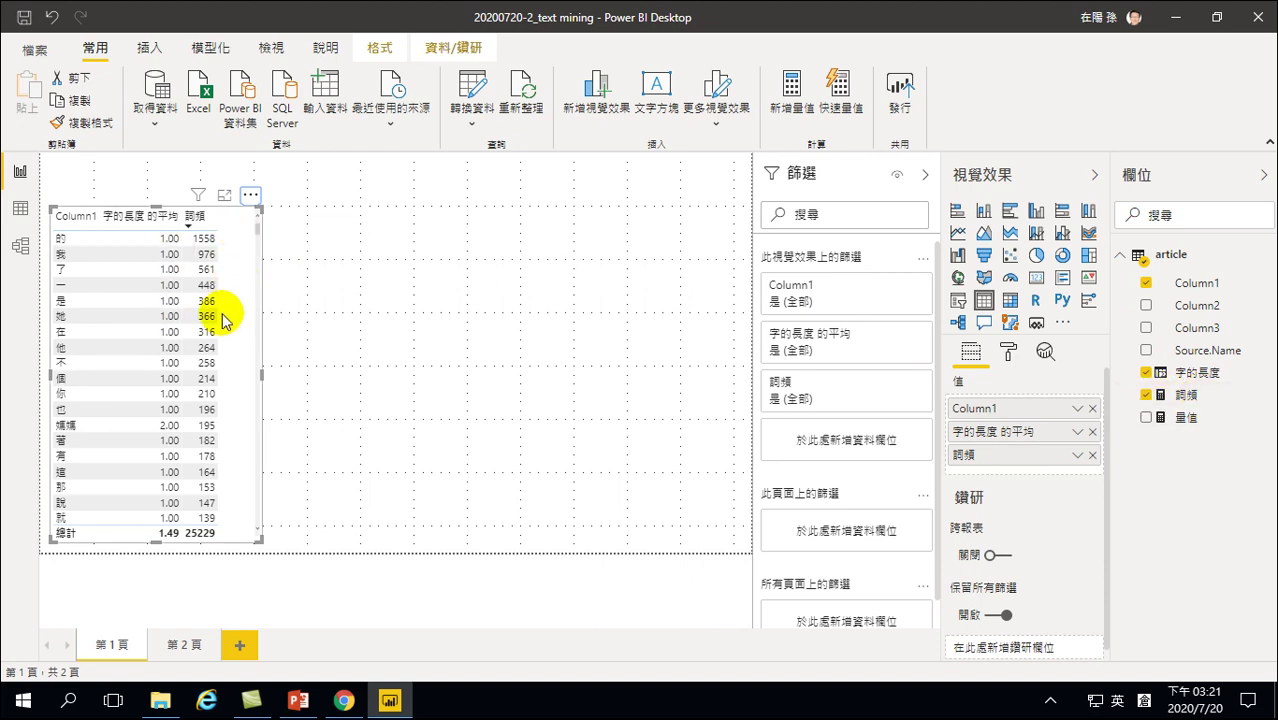
pyautogui.click(20, 207)
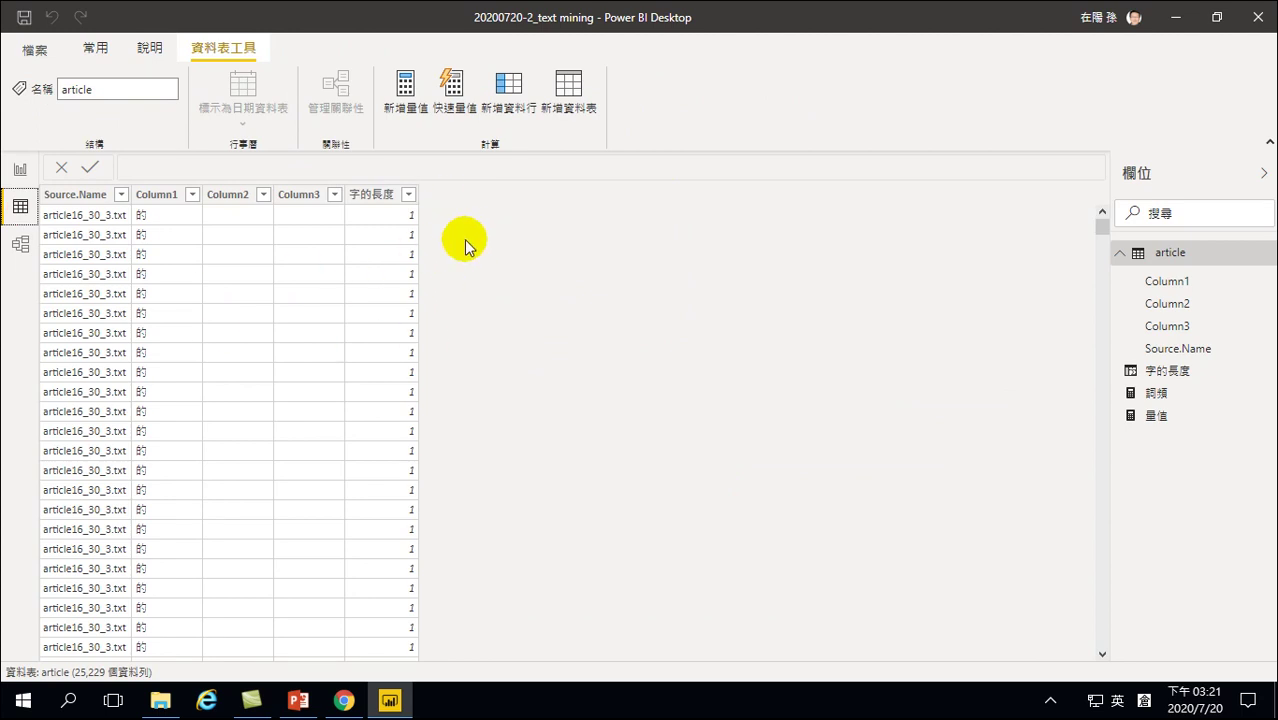
pyautogui.click(24, 172)
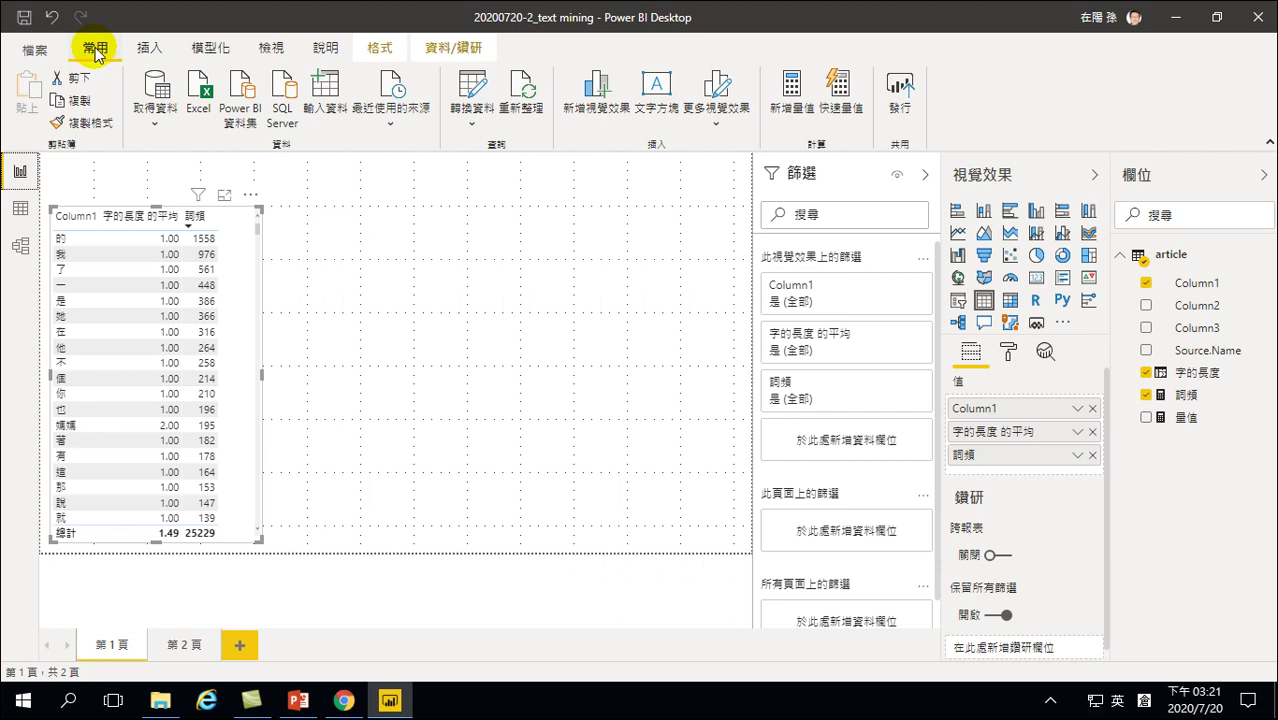
# - Import article_2.csv from Downloads through Text/CSV and load it as a new table
pyautogui.click(147, 124)
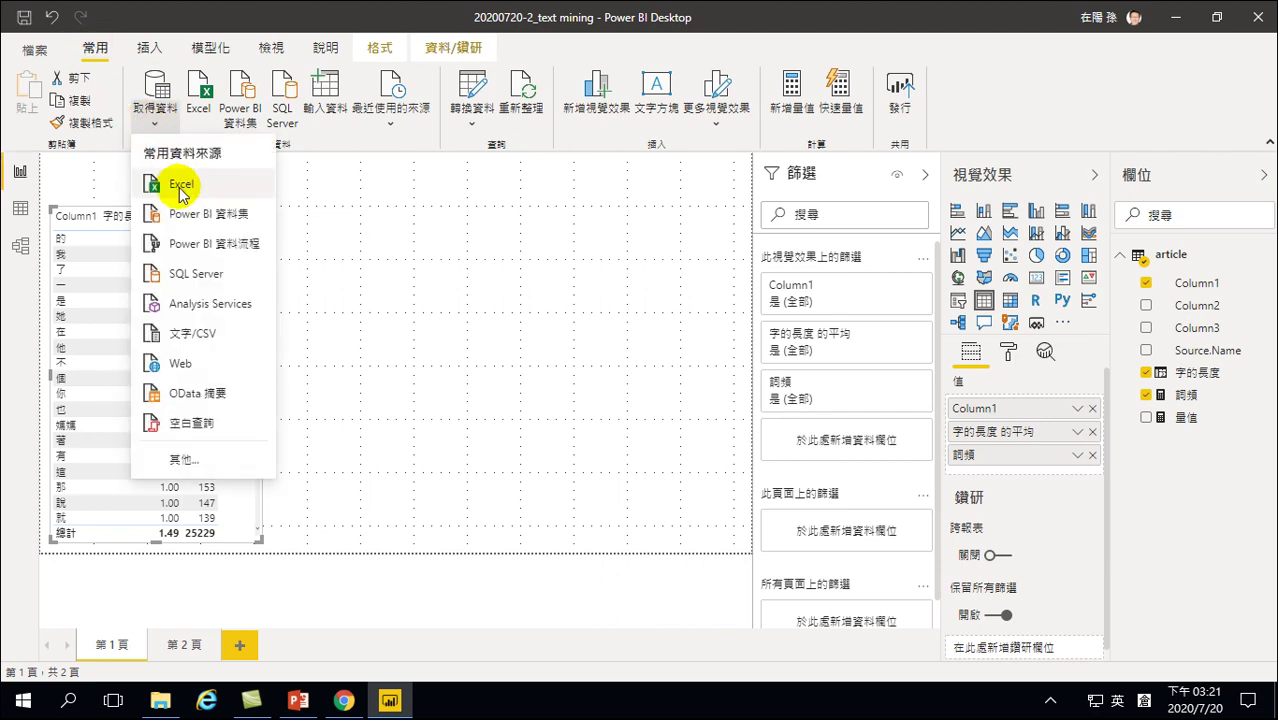
pyautogui.click(170, 335)
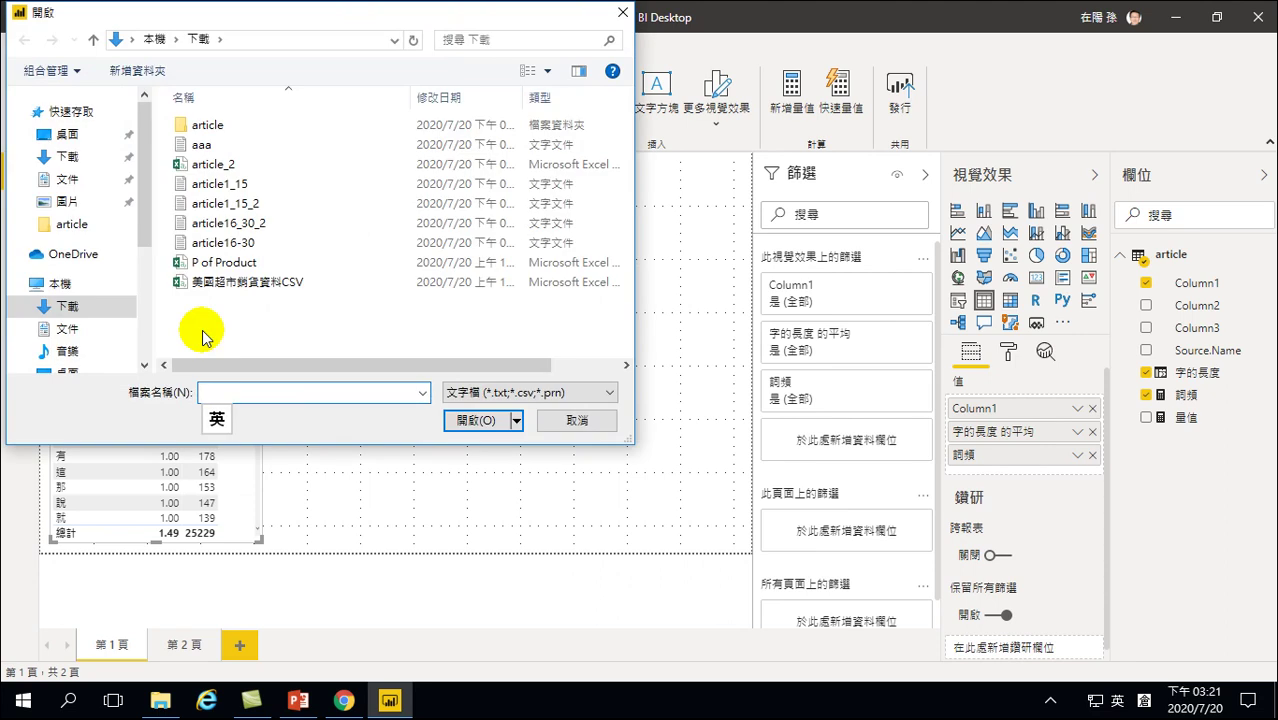
pyautogui.click(220, 164)
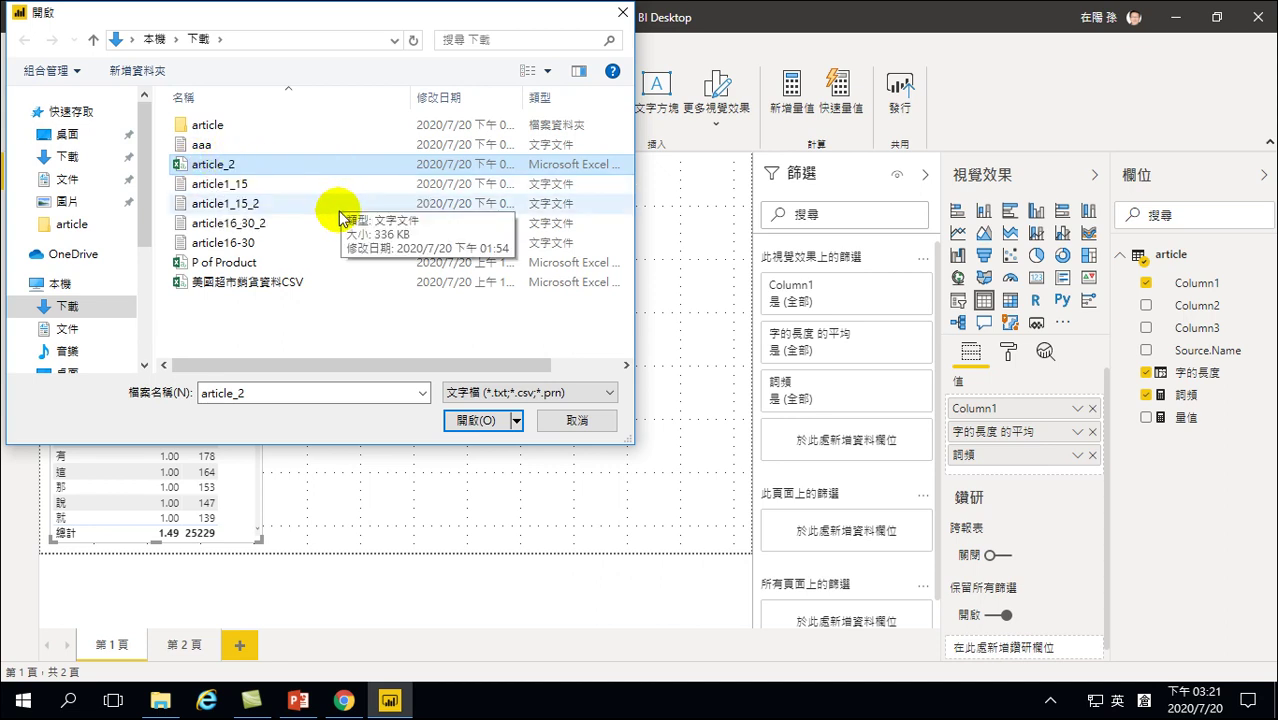
pyautogui.click(228, 164)
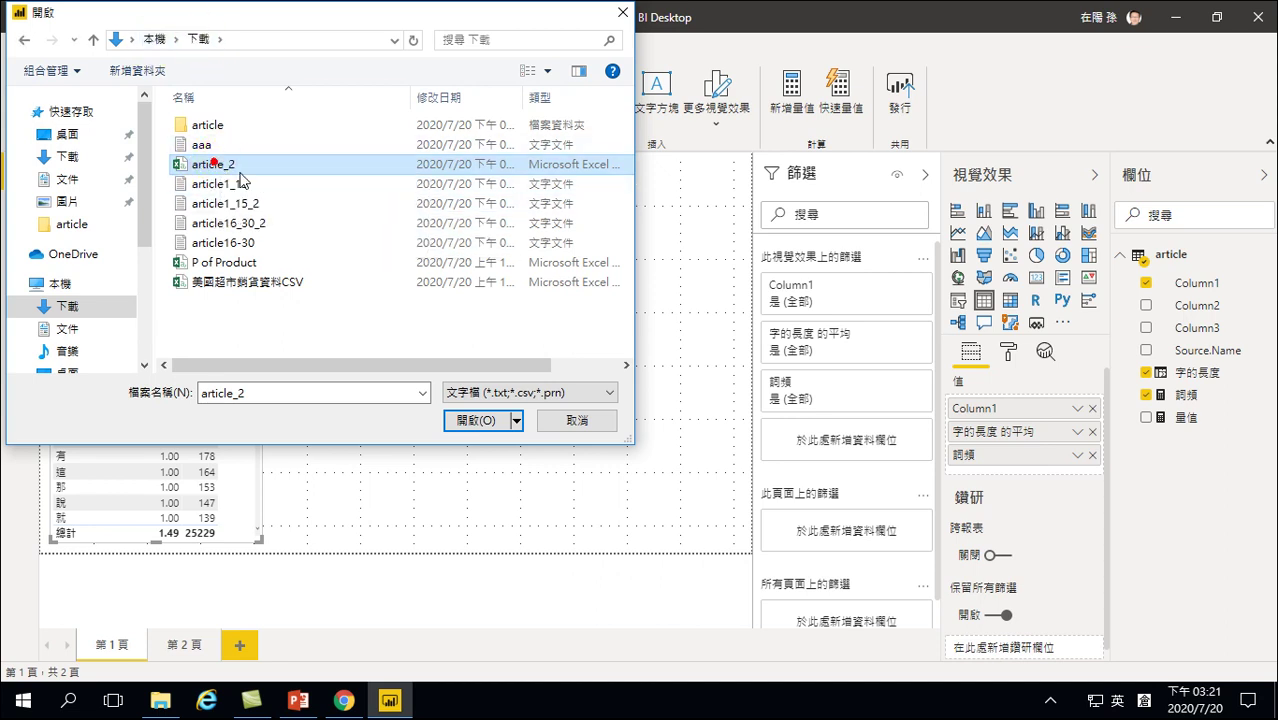
pyautogui.click(179, 164)
pyautogui.click(467, 421)
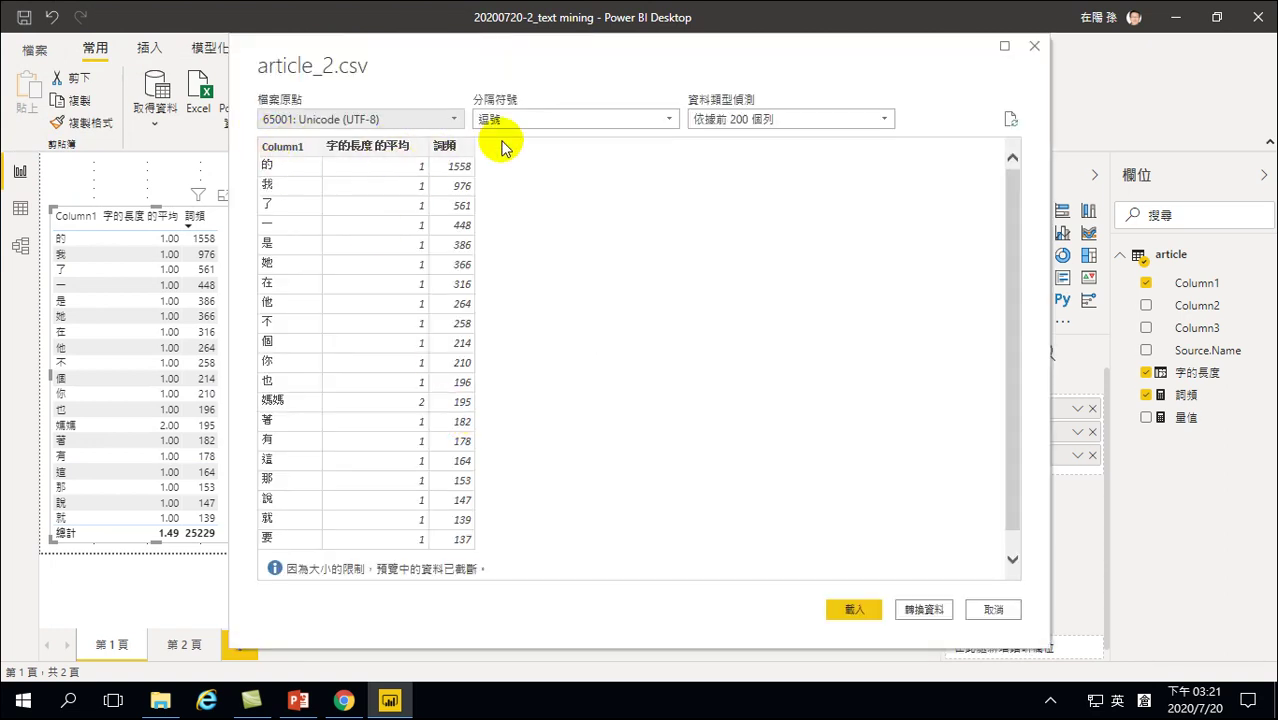
pyautogui.click(852, 610)
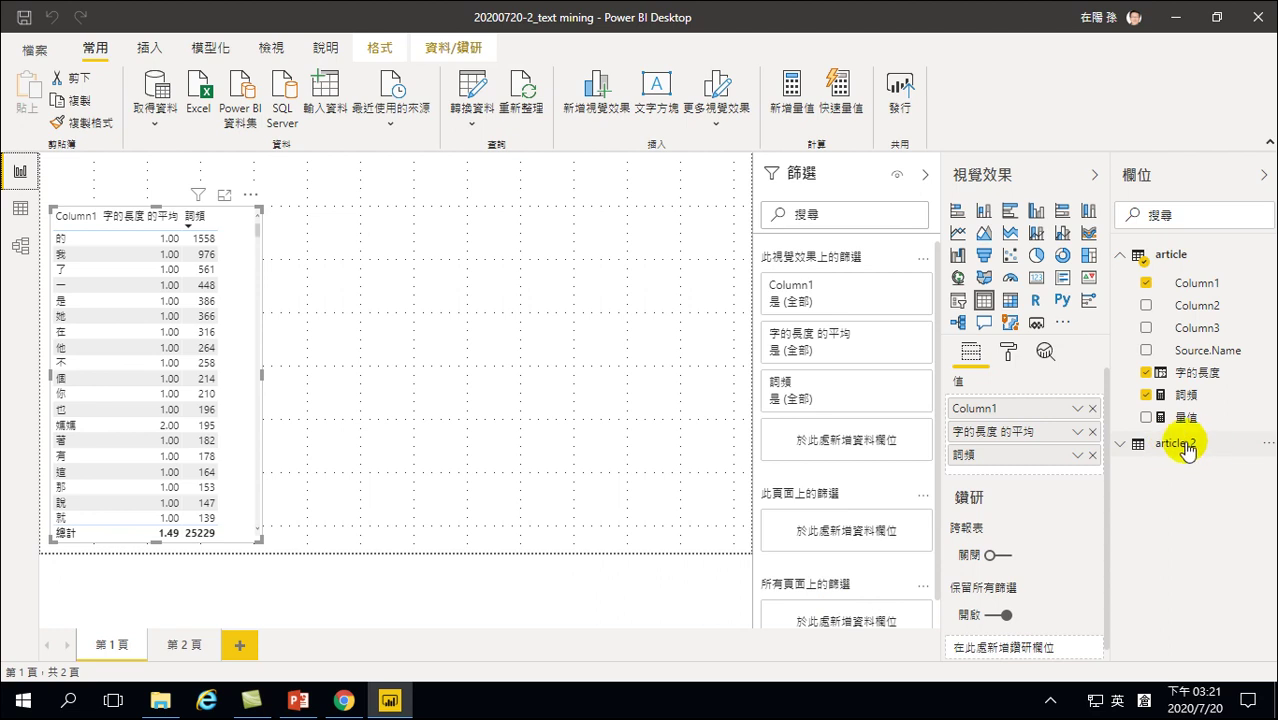
# - Expand the article_2 table in the Fields pane to reveal Column1, 字的長度 and 詞頻
pyautogui.click(1125, 452)
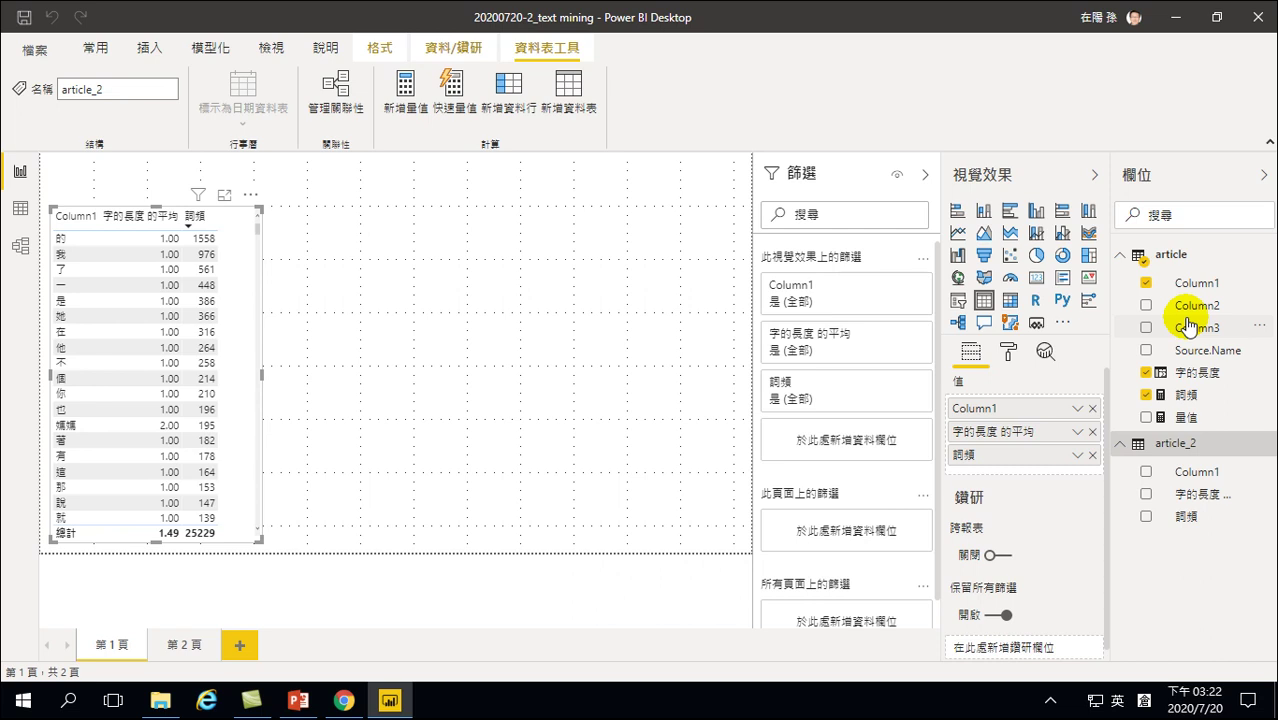
pyautogui.click(20, 245)
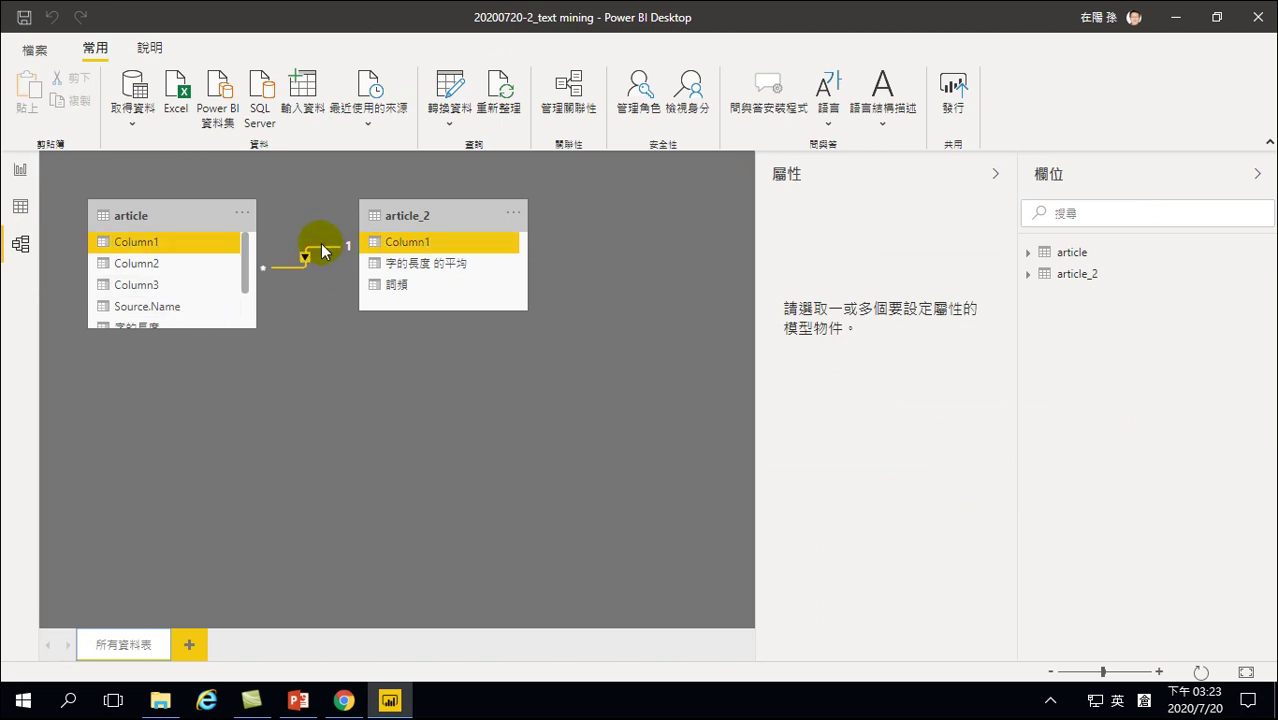
pyautogui.click(20, 171)
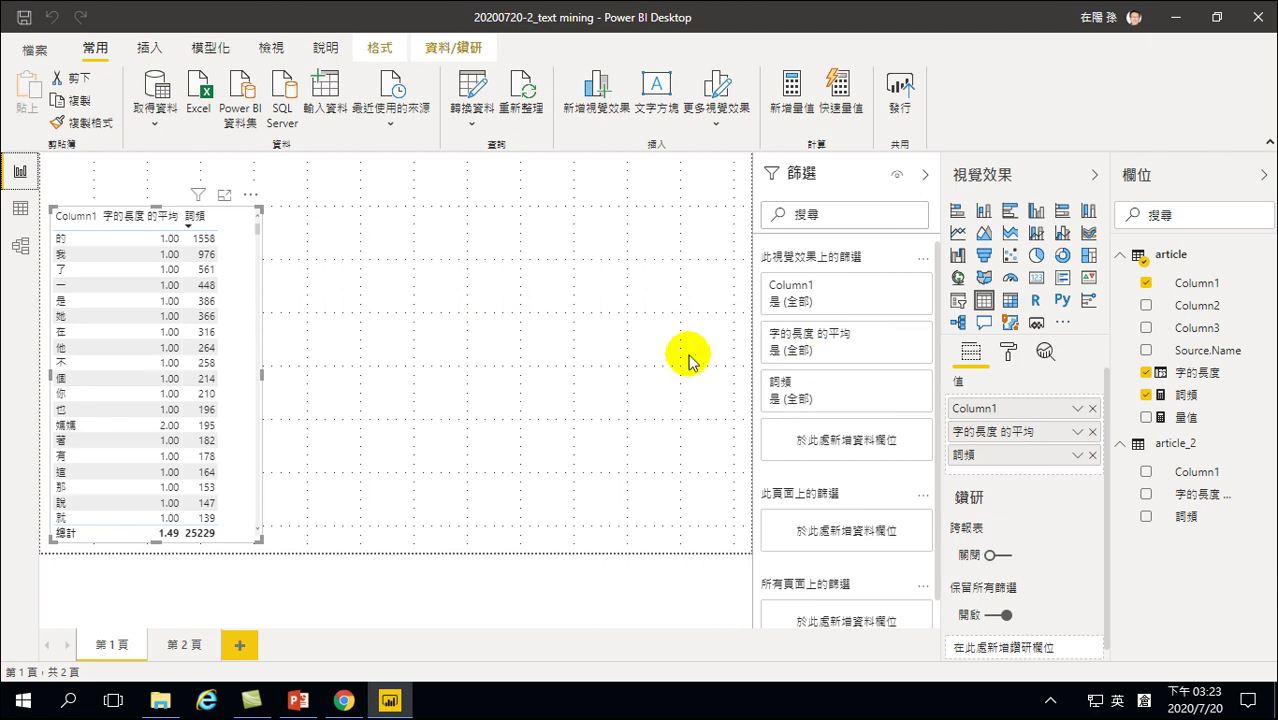
# - Go to the blank 第2頁 page and open the Visualizations pane's '...' menu
pyautogui.click(182, 645)
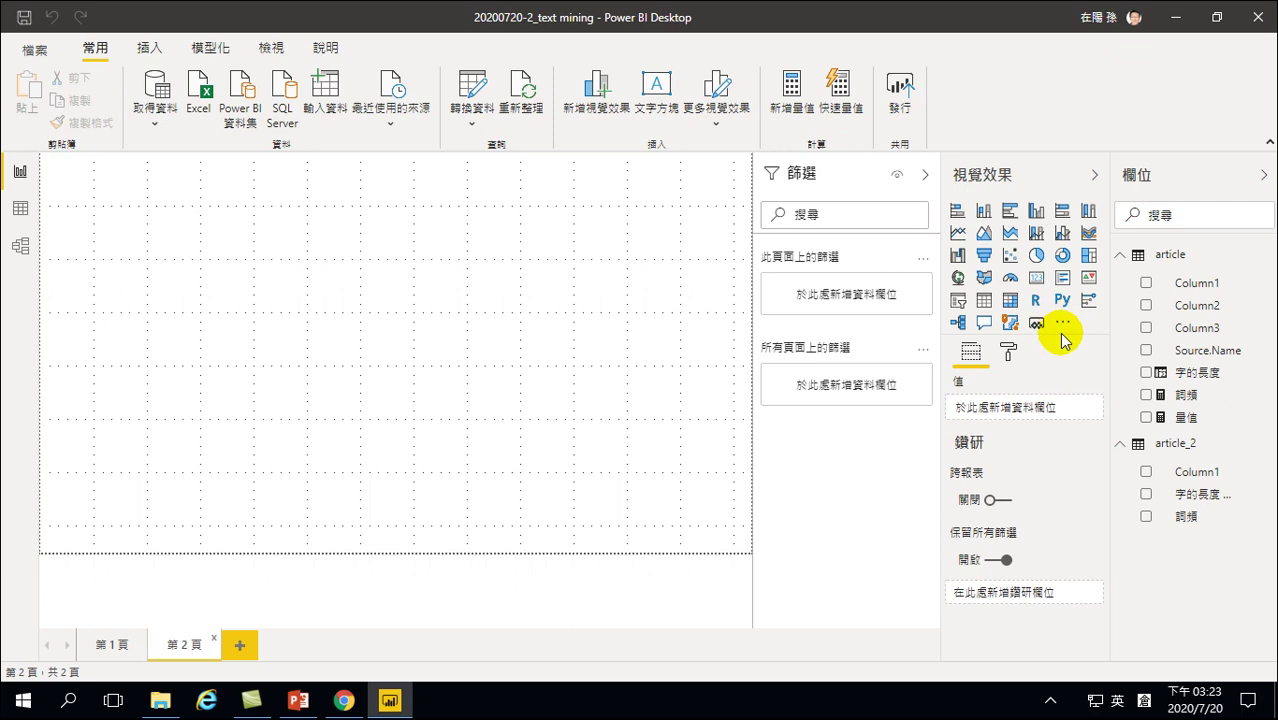
pyautogui.click(86, 214)
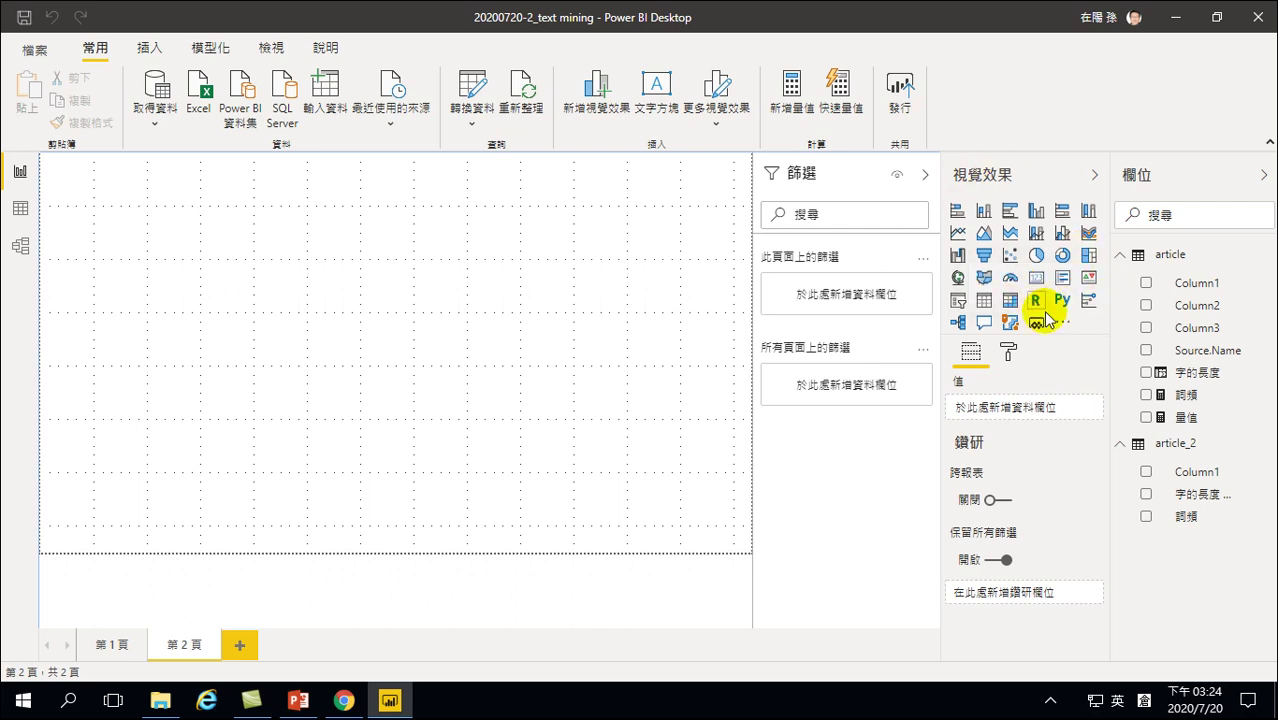
pyautogui.click(1062, 323)
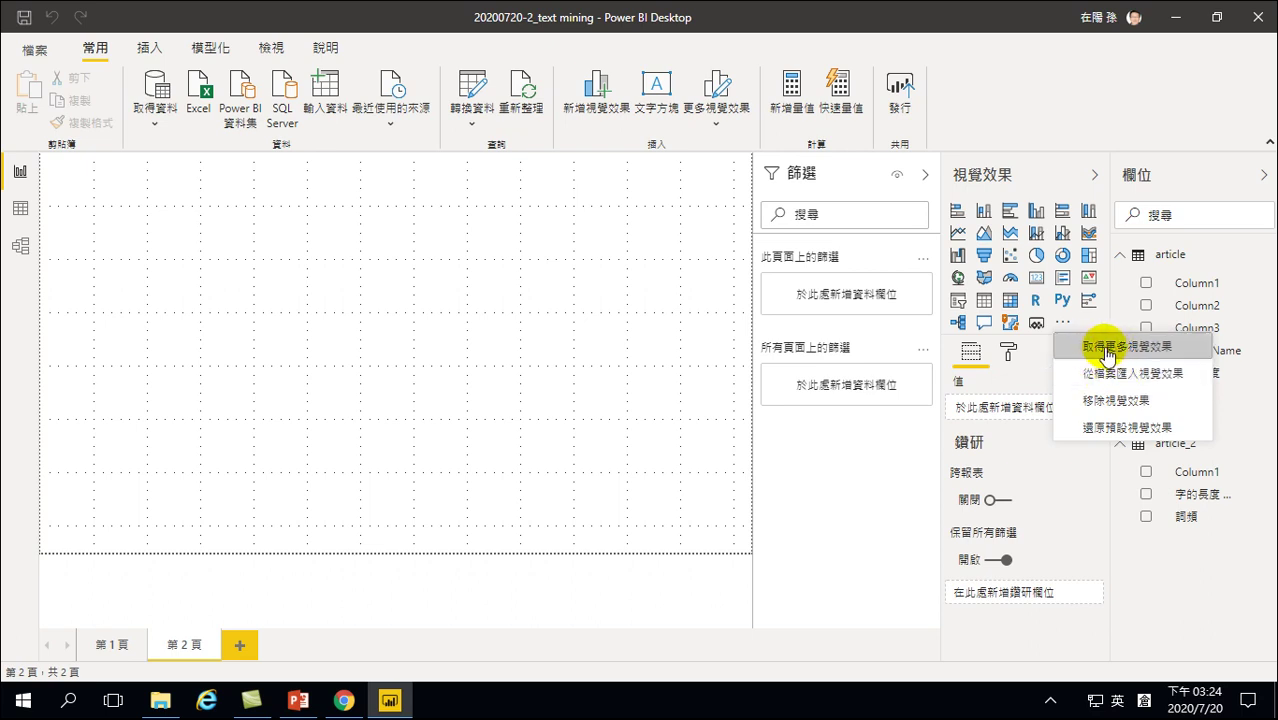
# - Choose 取得更多視覺效果 and browse AppSource visuals like Impact Bubble Chart and Cluster Map
pyautogui.click(1124, 350)
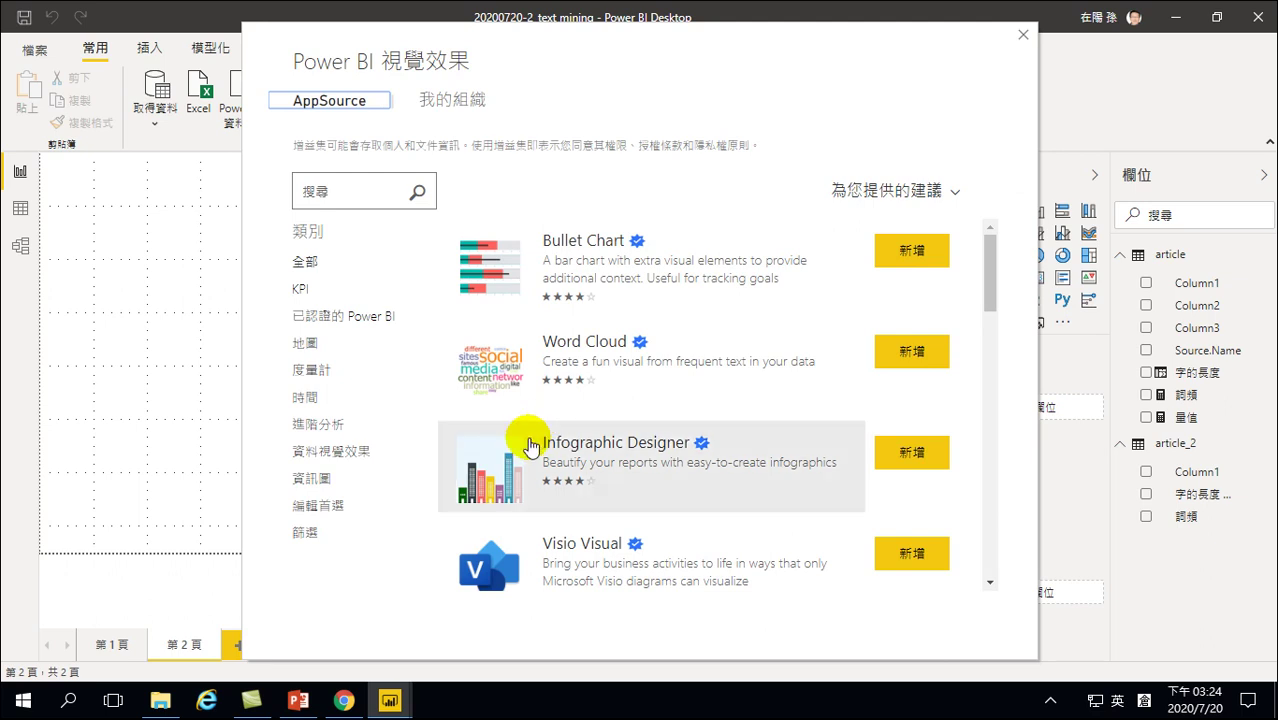
pyautogui.scroll(-1, 620, 330)
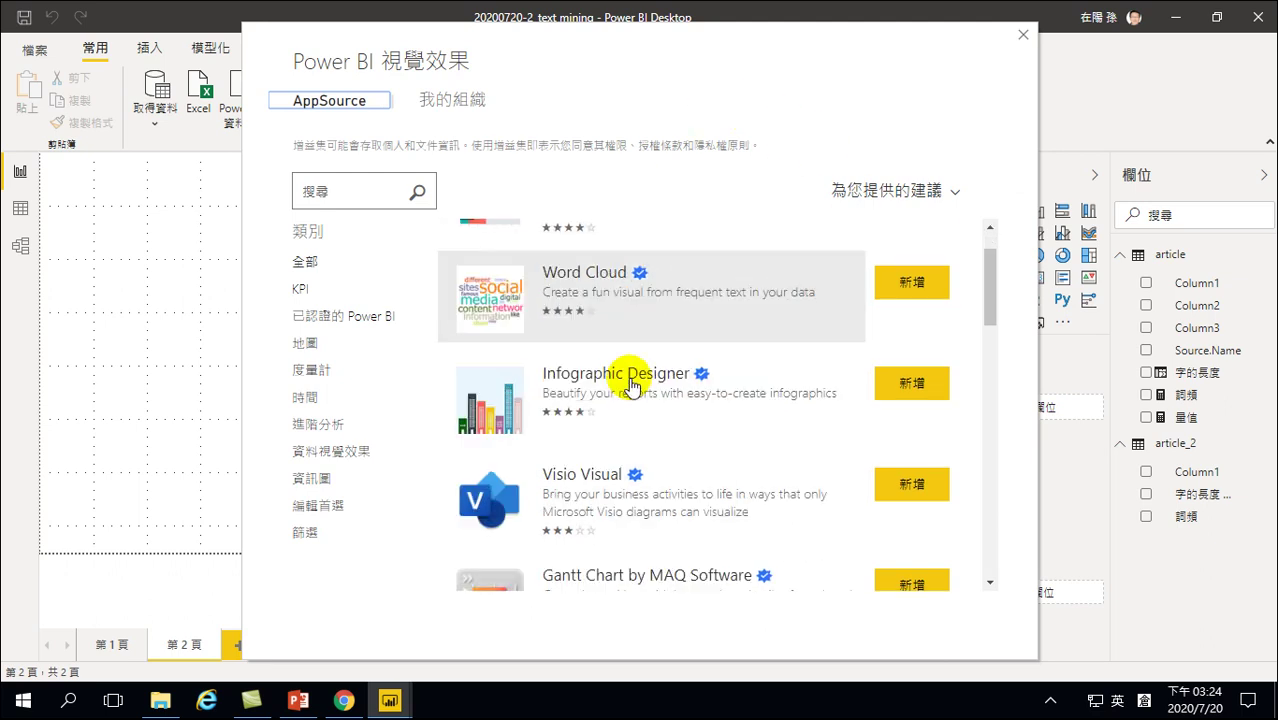
pyautogui.scroll(-1, 633, 379)
pyautogui.scroll(-3, 633, 385)
pyautogui.scroll(-2, 633, 421)
pyautogui.scroll(-2, 625, 430)
pyautogui.scroll(-2, 625, 436)
pyautogui.scroll(-1, 632, 440)
pyautogui.scroll(-3, 633, 444)
pyautogui.scroll(-3, 630, 440)
pyautogui.scroll(-5, 632, 440)
pyautogui.scroll(-2, 590, 436)
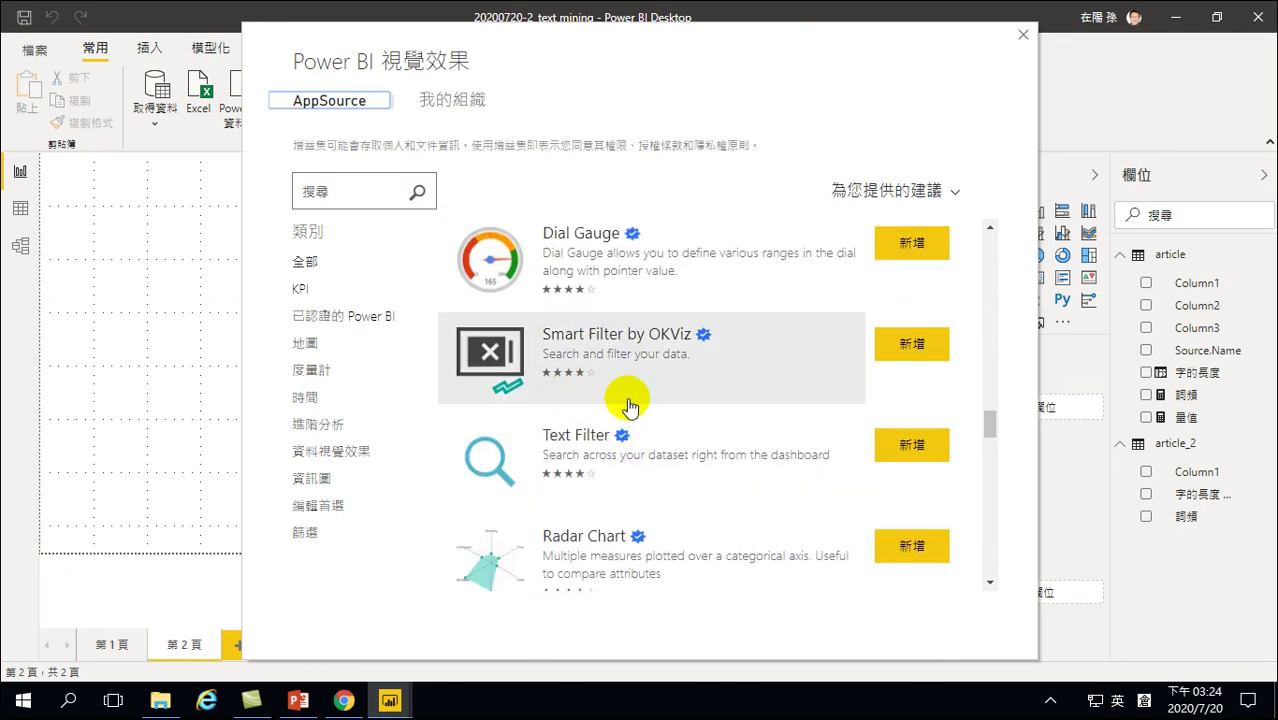
pyautogui.scroll(-4, 622, 440)
pyautogui.scroll(-3, 590, 400)
pyautogui.scroll(-2, 628, 410)
pyautogui.scroll(-3, 628, 408)
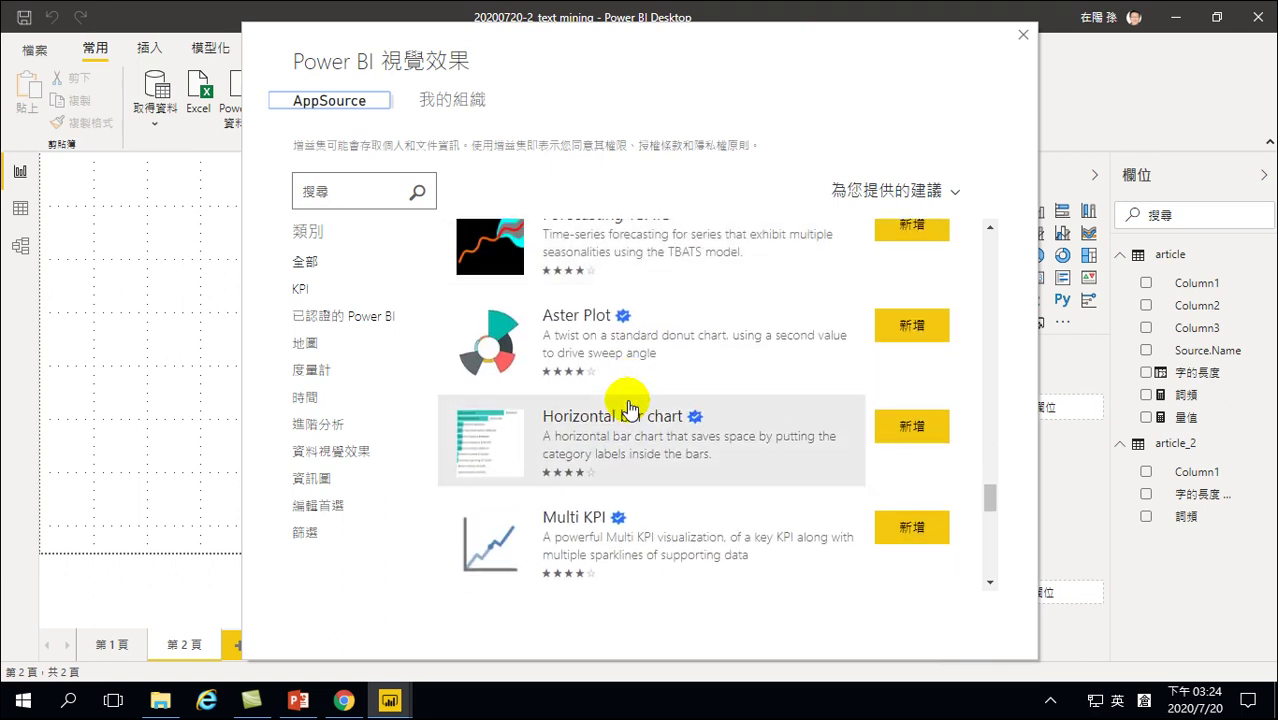
pyautogui.scroll(-4, 628, 408)
pyautogui.scroll(-4, 628, 408)
pyautogui.scroll(-1, 628, 408)
pyautogui.scroll(-1, 628, 408)
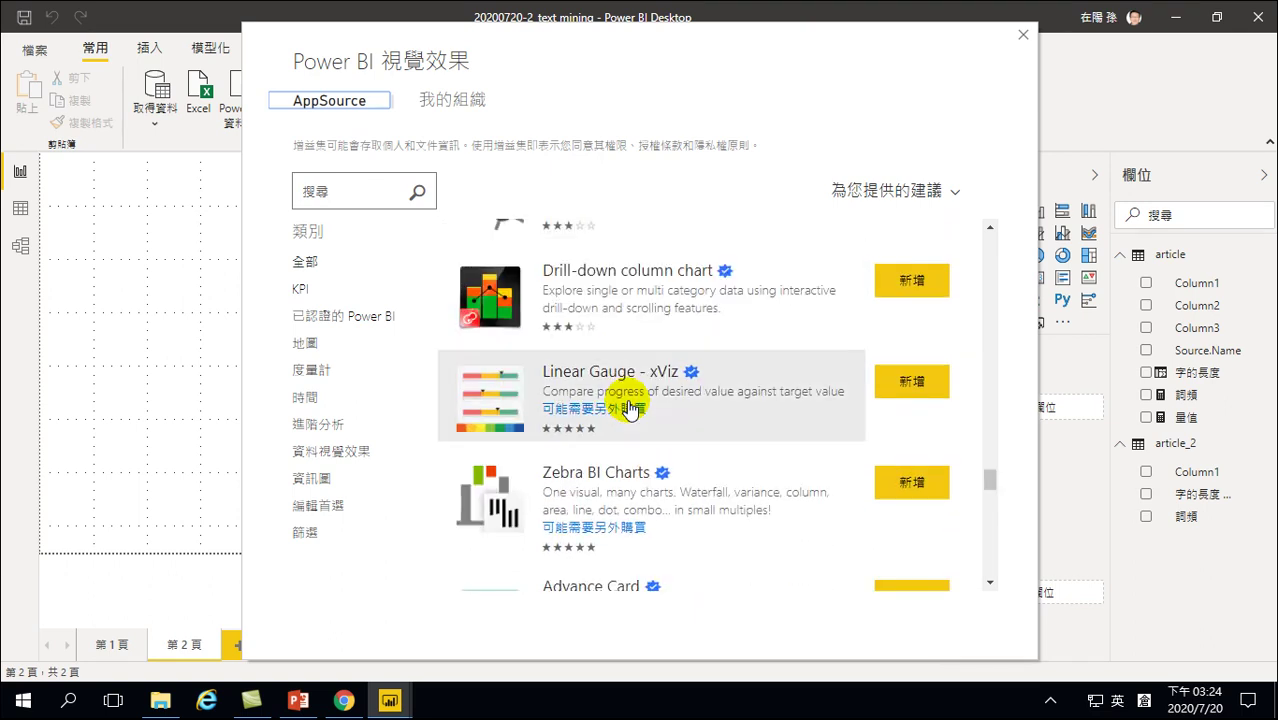
pyautogui.scroll(-4, 628, 408)
pyautogui.scroll(-2, 628, 408)
pyautogui.scroll(-3, 628, 408)
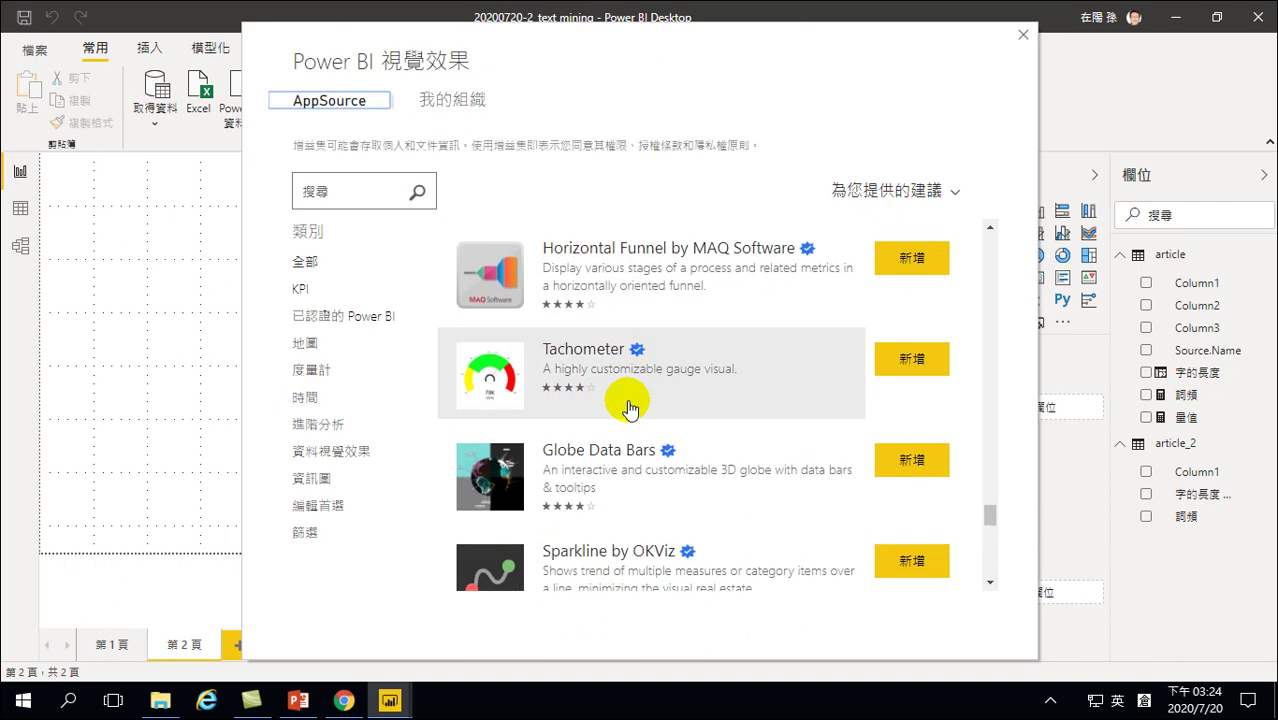
pyautogui.scroll(-3, 628, 408)
pyautogui.scroll(6, 628, 408)
pyautogui.scroll(5, 628, 408)
pyautogui.scroll(1, 508, 456)
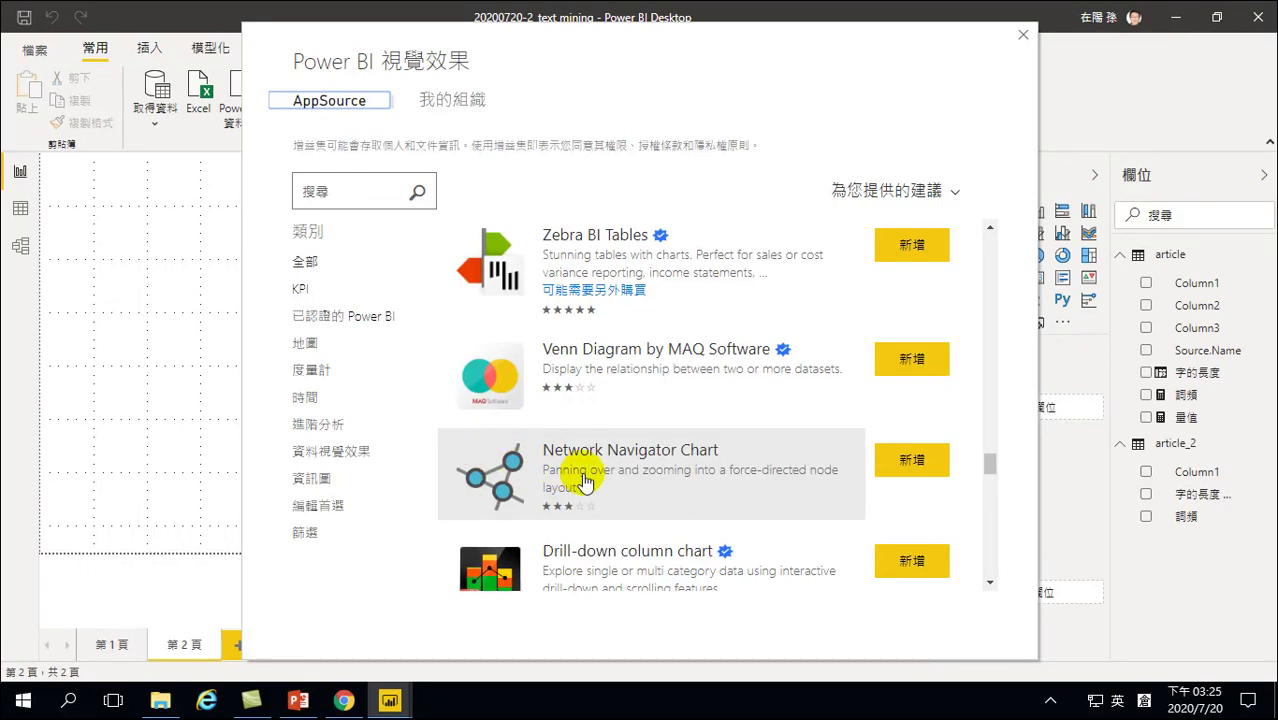
pyautogui.scroll(-2, 545, 440)
pyautogui.scroll(-1, 565, 400)
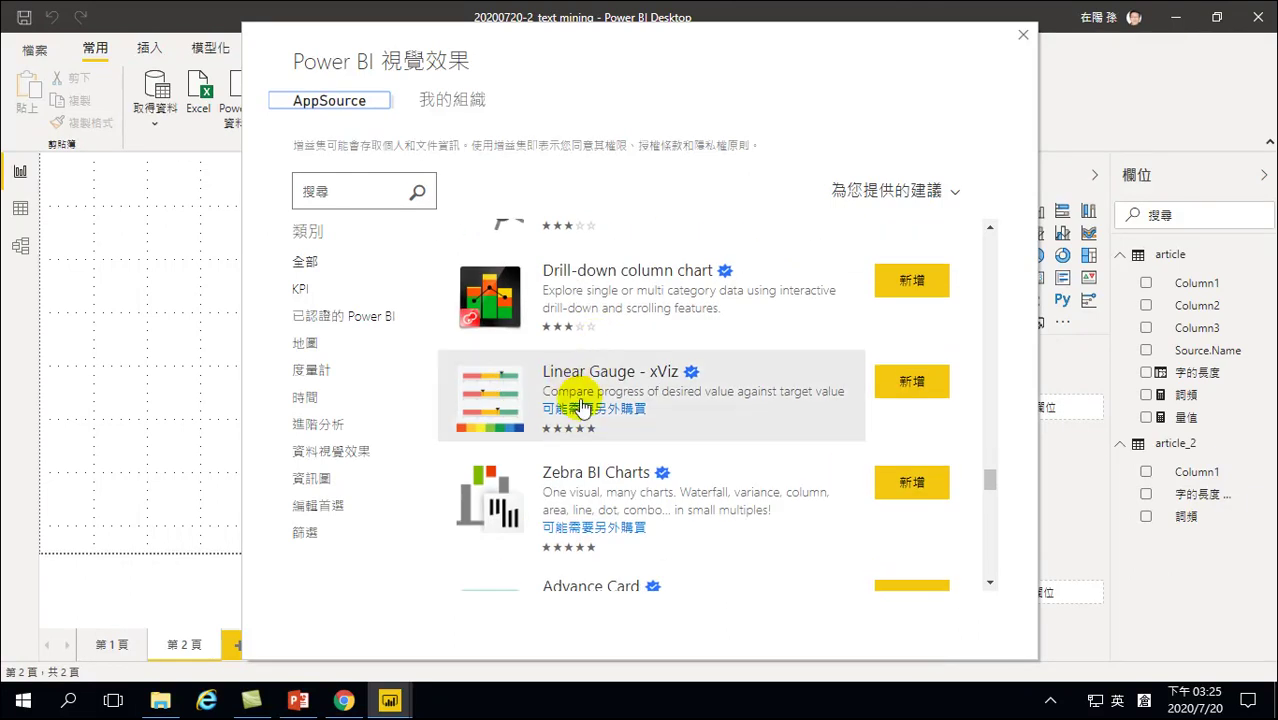
pyautogui.scroll(-1, 570, 378)
pyautogui.scroll(-1, 568, 360)
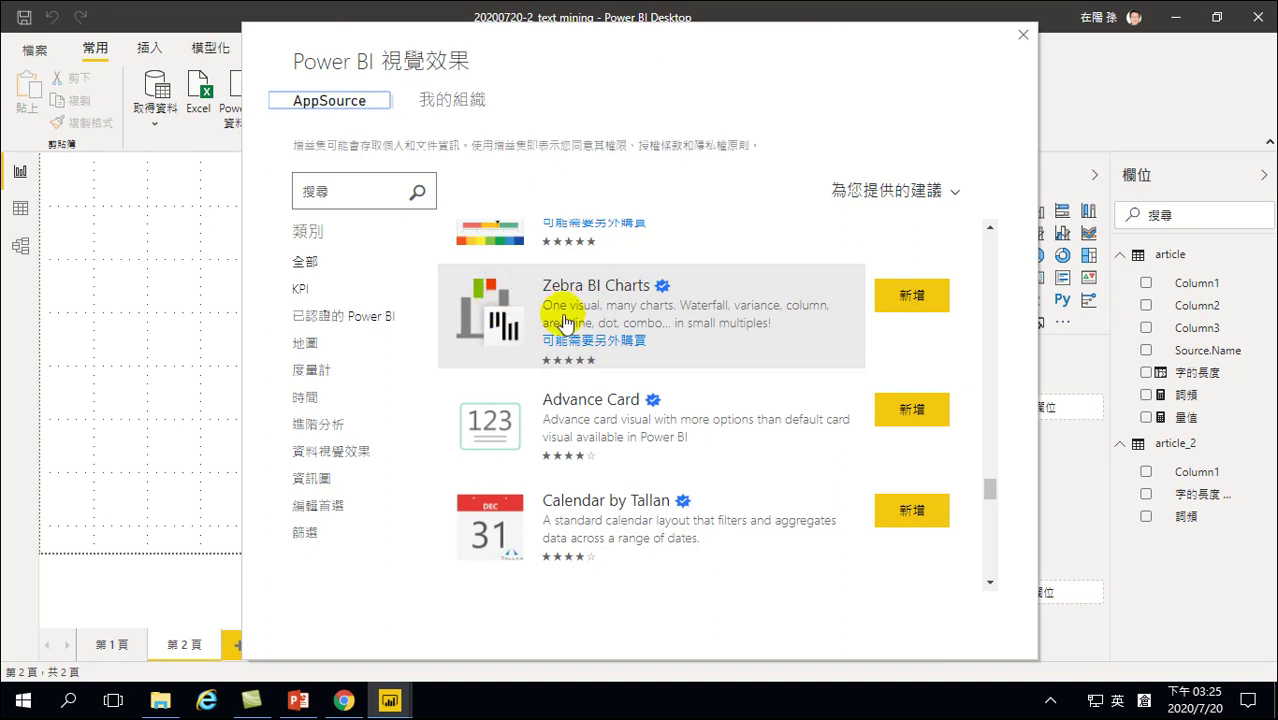
pyautogui.scroll(-3, 499, 336)
pyautogui.scroll(-1, 566, 355)
pyautogui.scroll(1, 557, 357)
pyautogui.scroll(1, 540, 400)
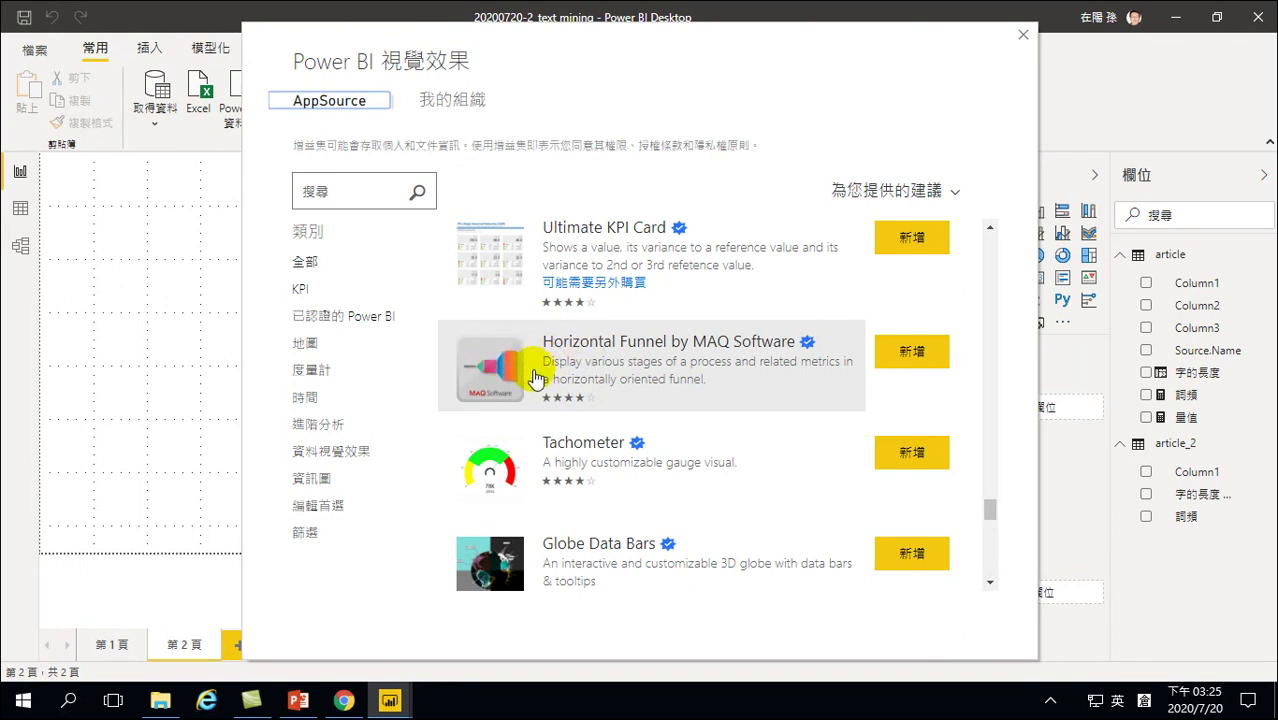
pyautogui.scroll(-3, 540, 375)
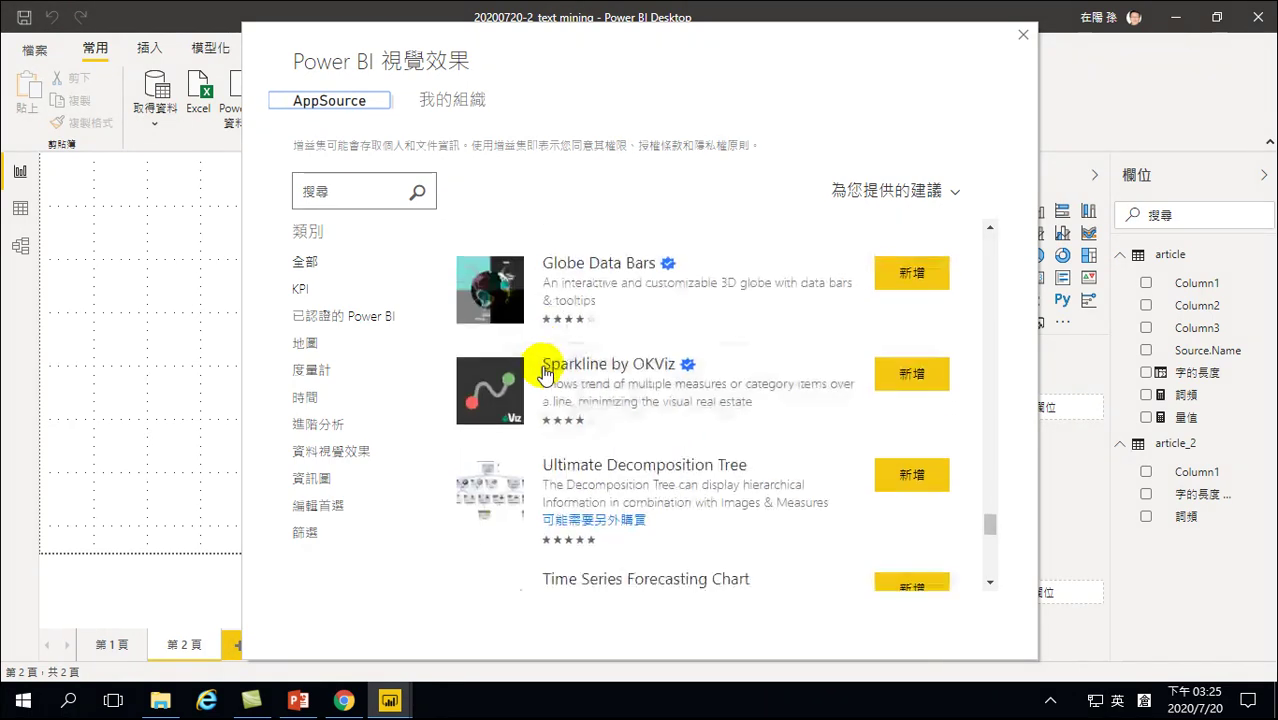
pyautogui.scroll(-2, 547, 385)
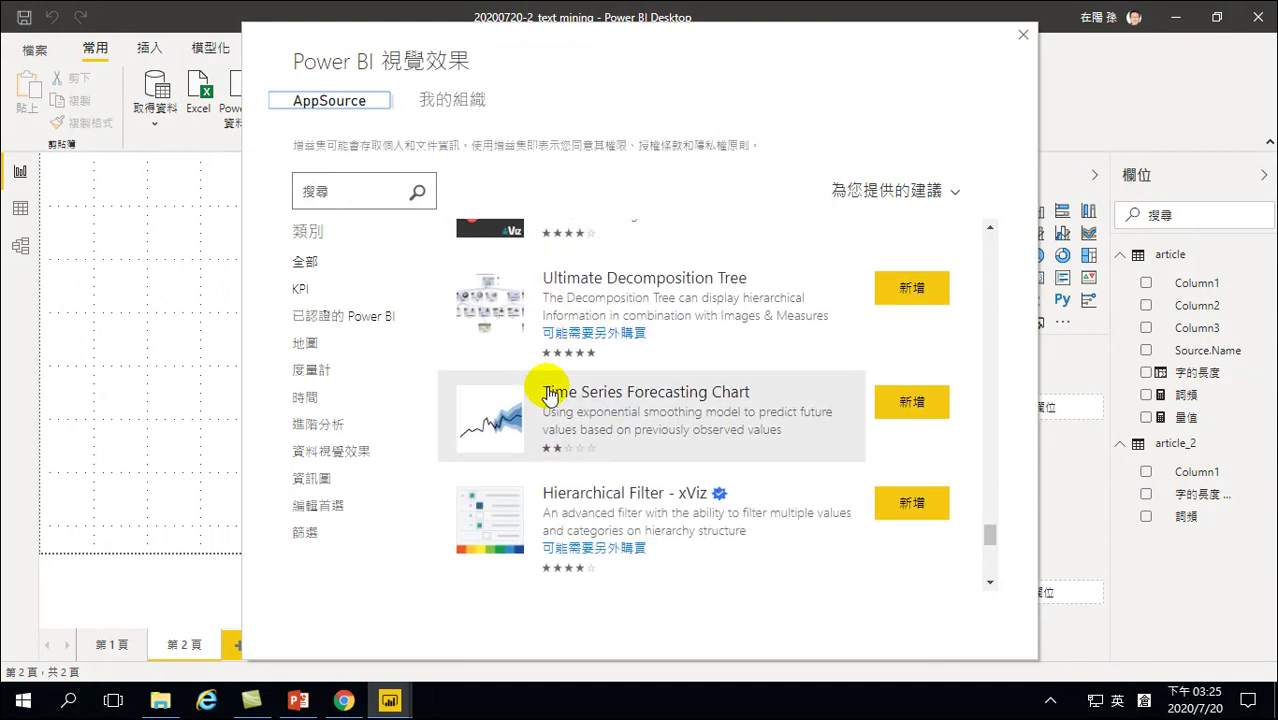
pyautogui.scroll(2, 549, 395)
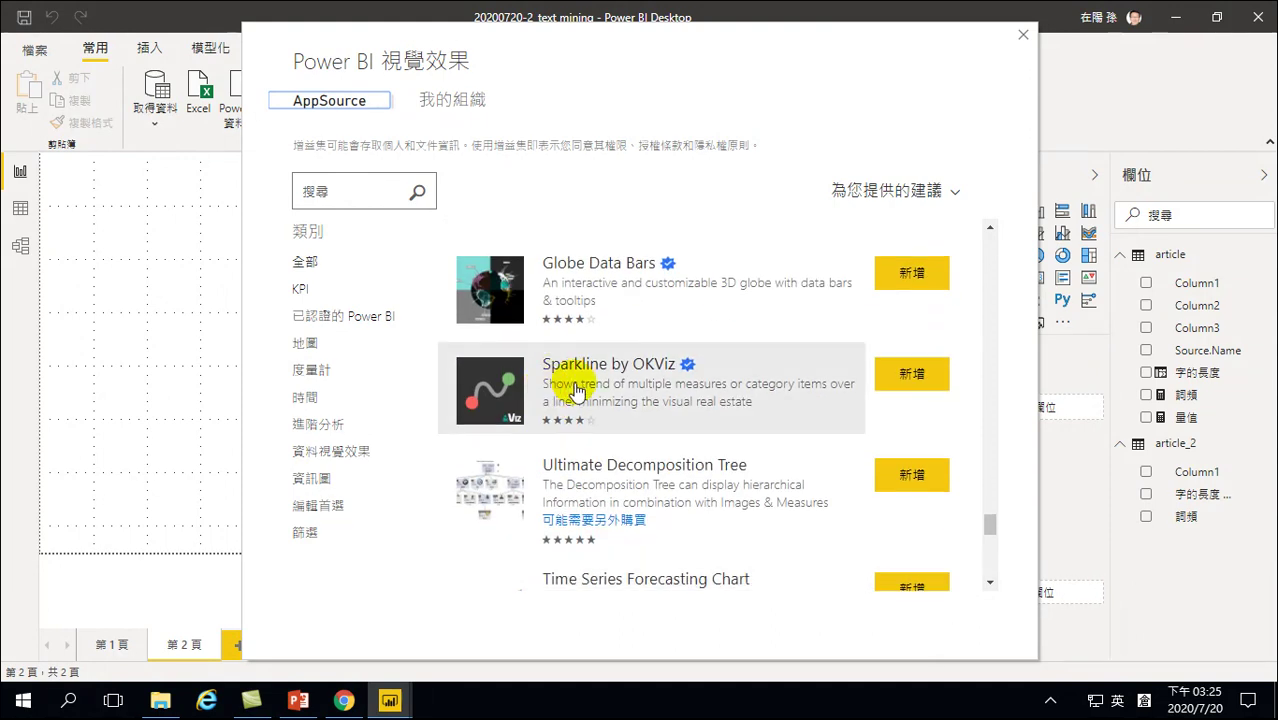
pyautogui.scroll(-2, 608, 385)
pyautogui.scroll(-2, 608, 393)
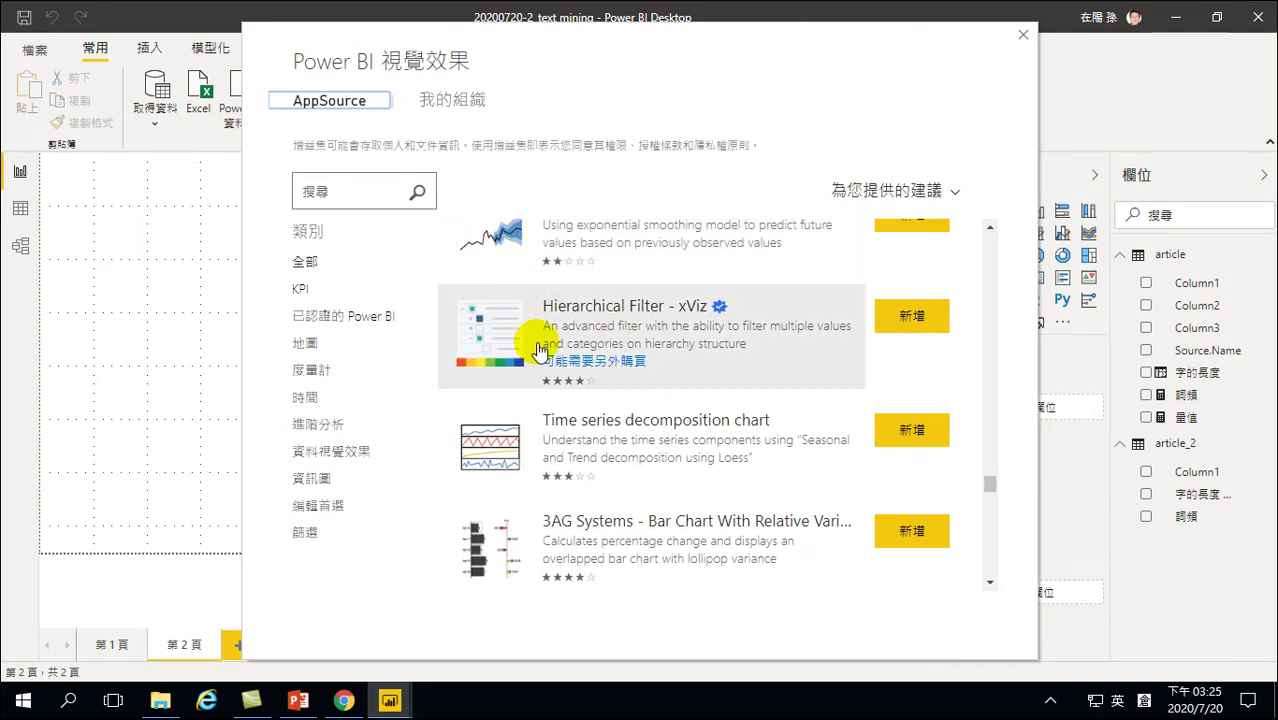
pyautogui.scroll(-2, 515, 340)
pyautogui.scroll(-4, 522, 378)
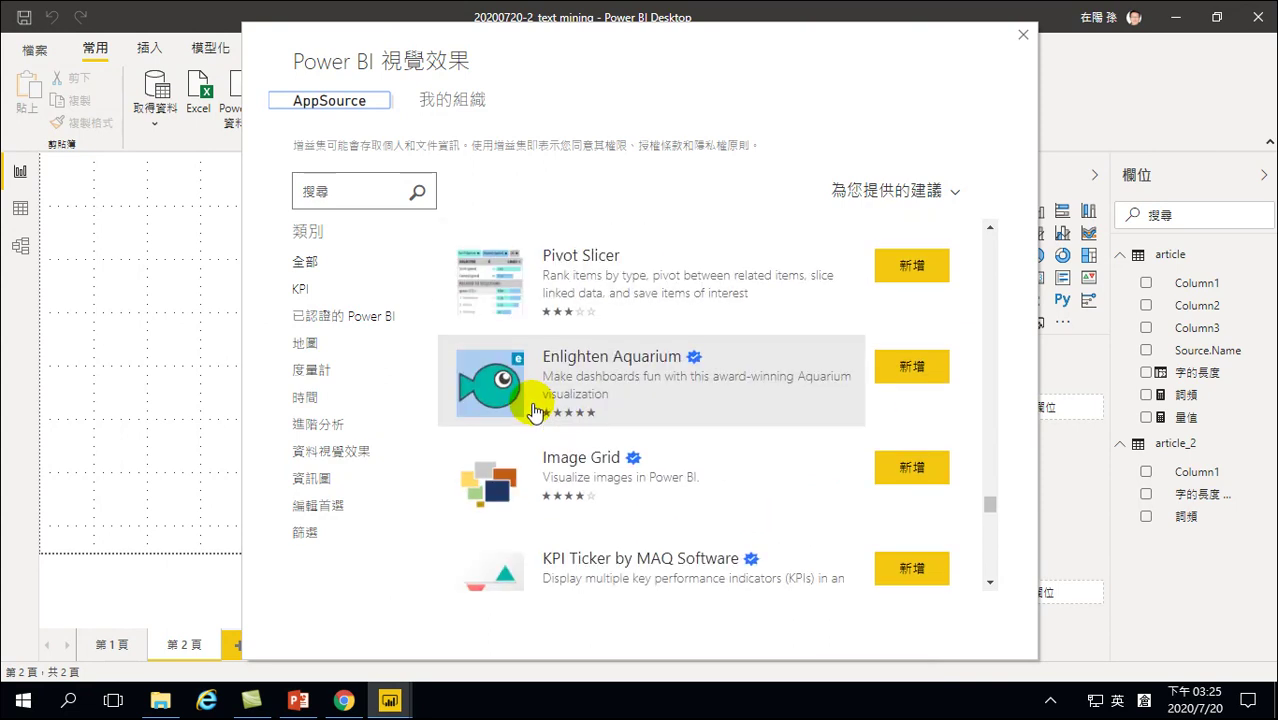
pyautogui.scroll(-3, 531, 400)
pyautogui.scroll(-3, 531, 400)
pyautogui.scroll(-2, 536, 415)
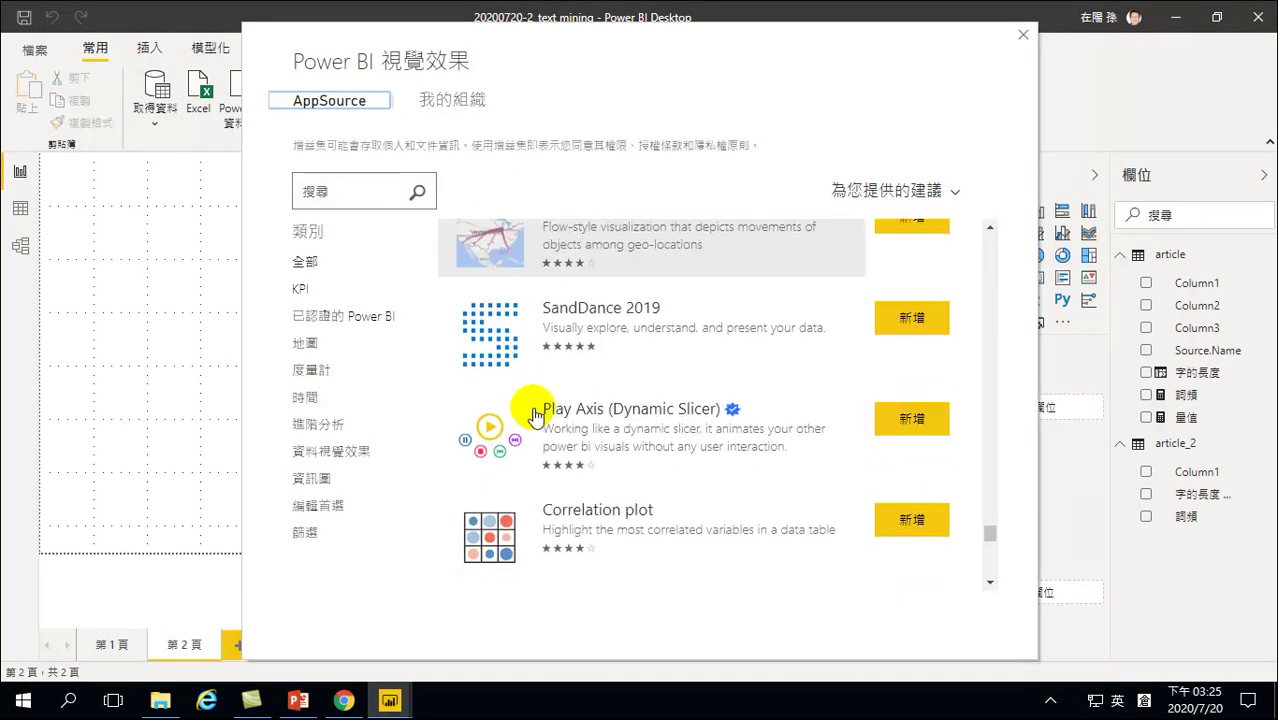
pyautogui.scroll(-3, 538, 323)
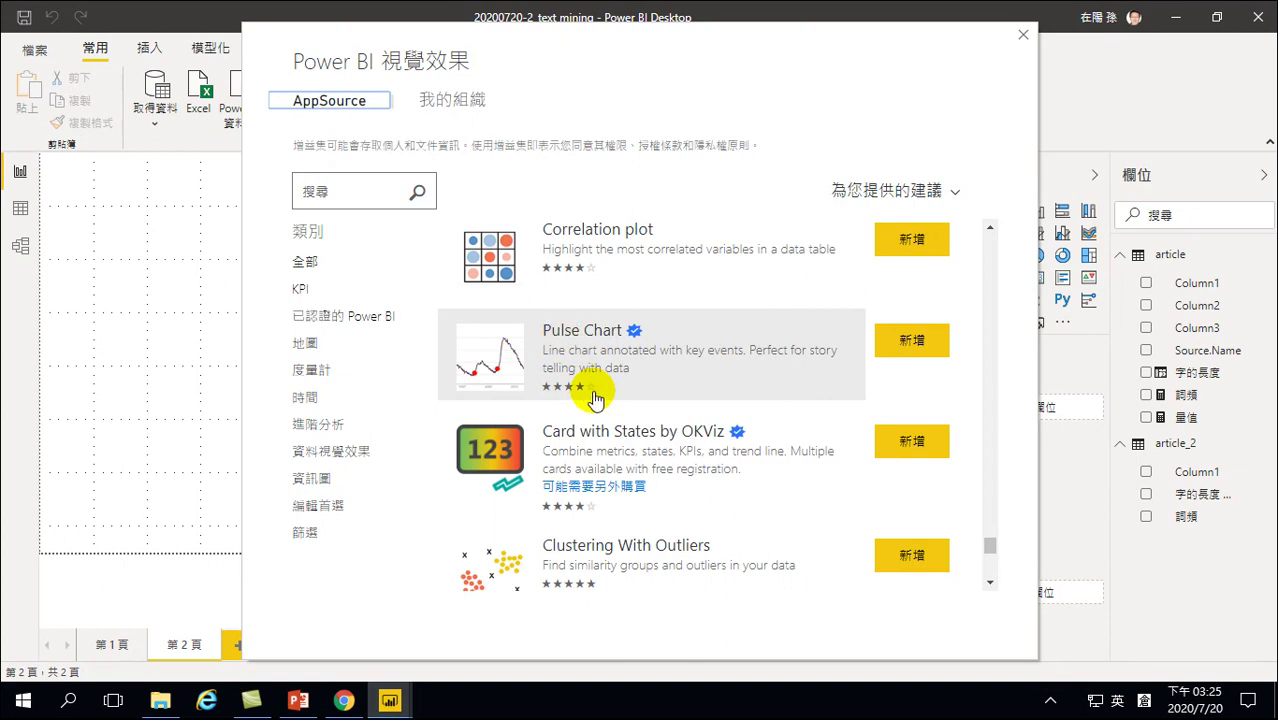
pyautogui.scroll(-3, 594, 398)
pyautogui.scroll(-3, 594, 398)
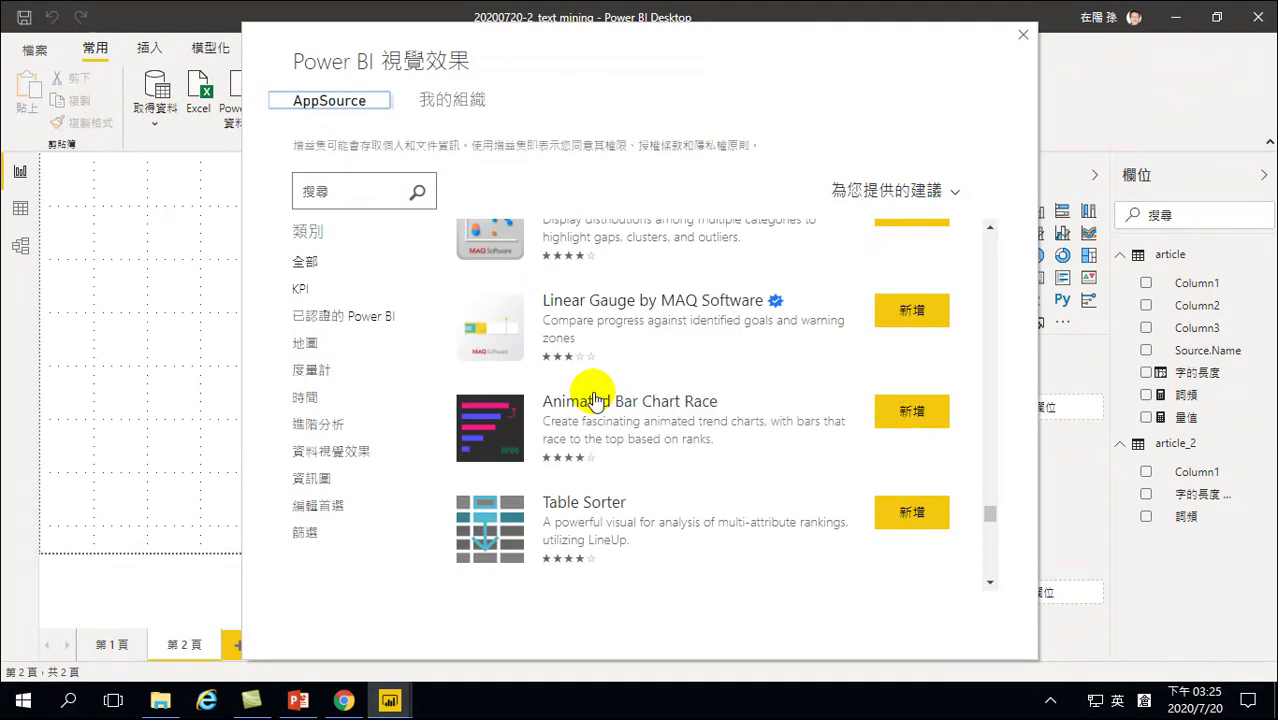
pyautogui.scroll(-2, 594, 398)
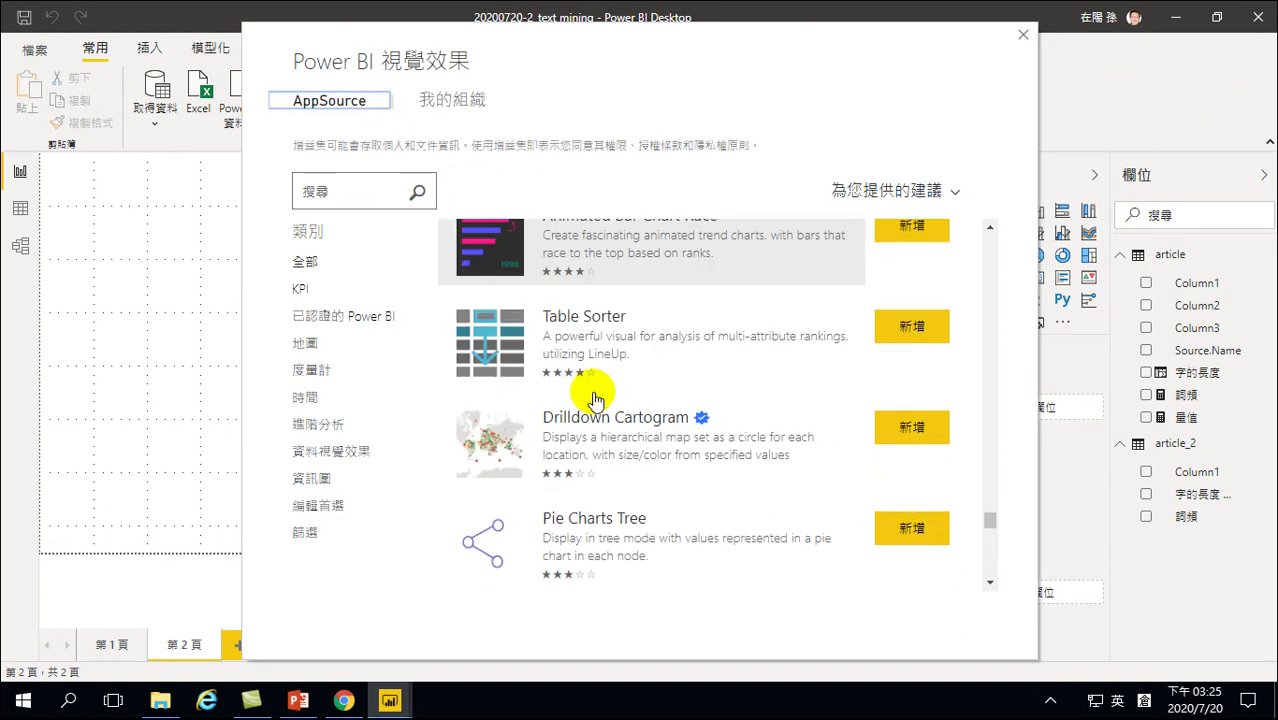
pyautogui.scroll(-3, 594, 398)
pyautogui.scroll(-2, 594, 398)
pyautogui.scroll(-3, 594, 398)
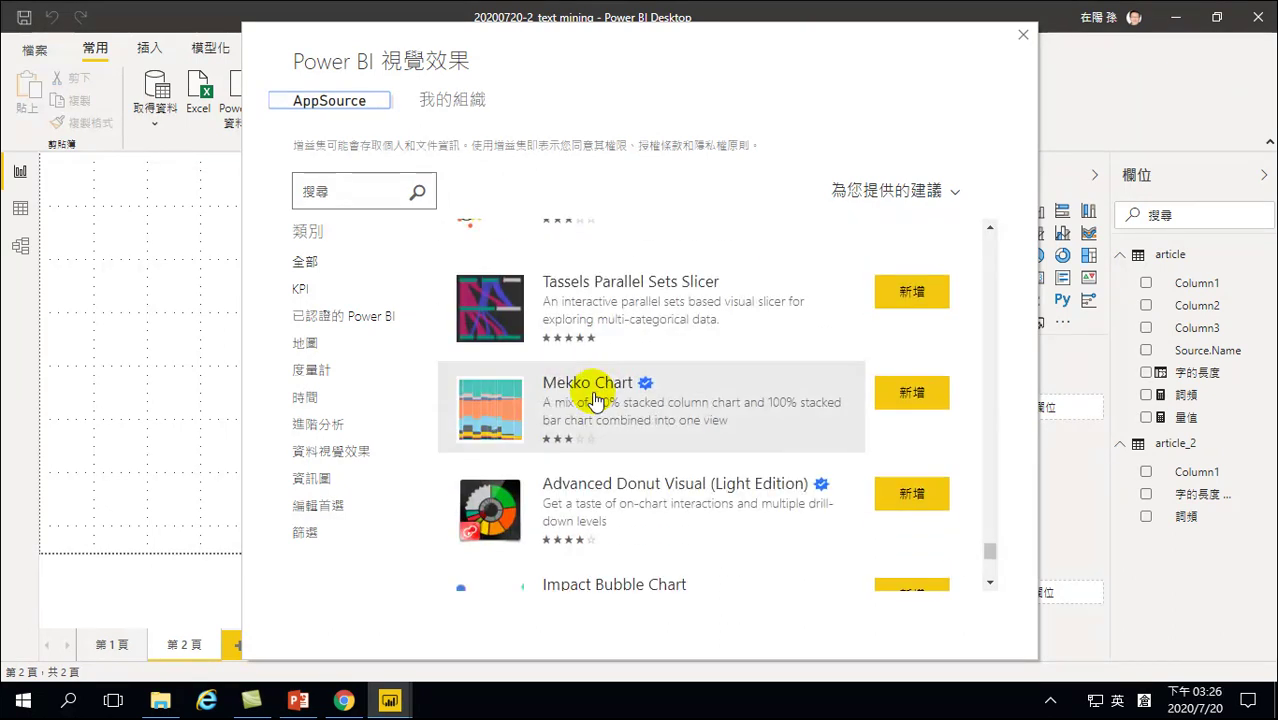
pyautogui.scroll(-2, 594, 398)
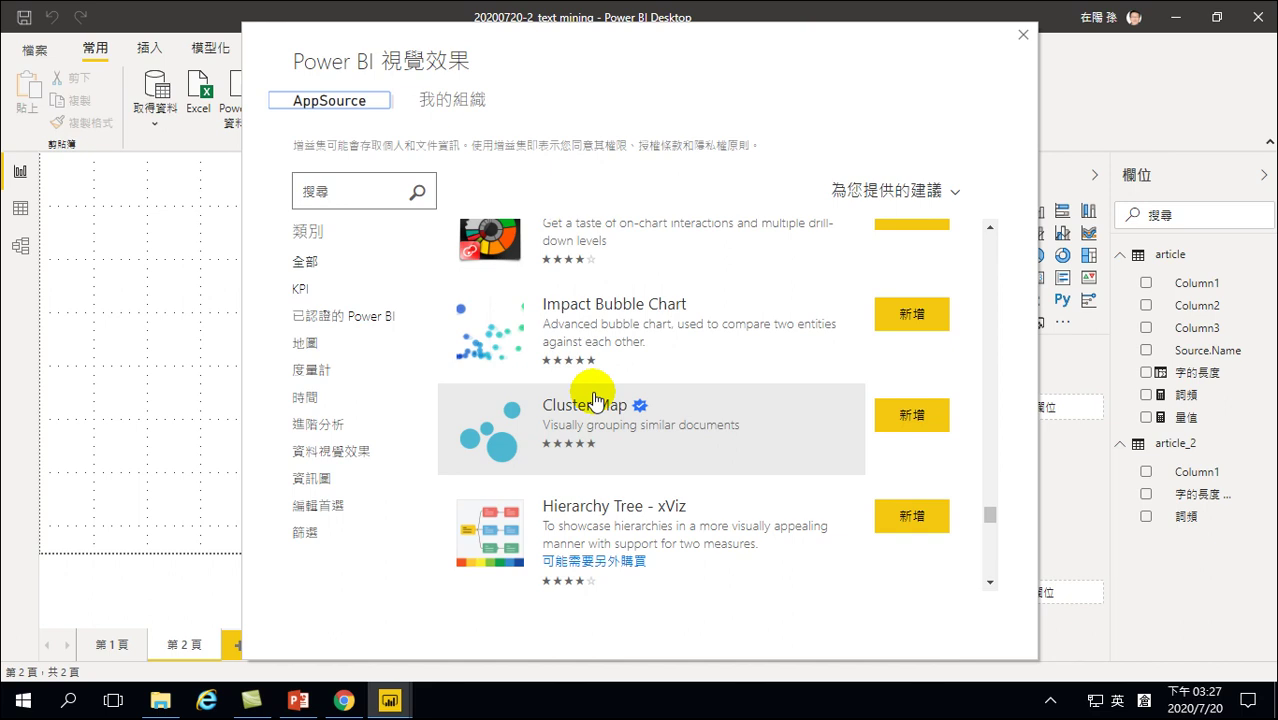
# - Find Word Cloud in the AppSource visuals list and add it to the report with 新增
pyautogui.scroll(-2, 640, 405)
pyautogui.scroll(-1, 660, 405)
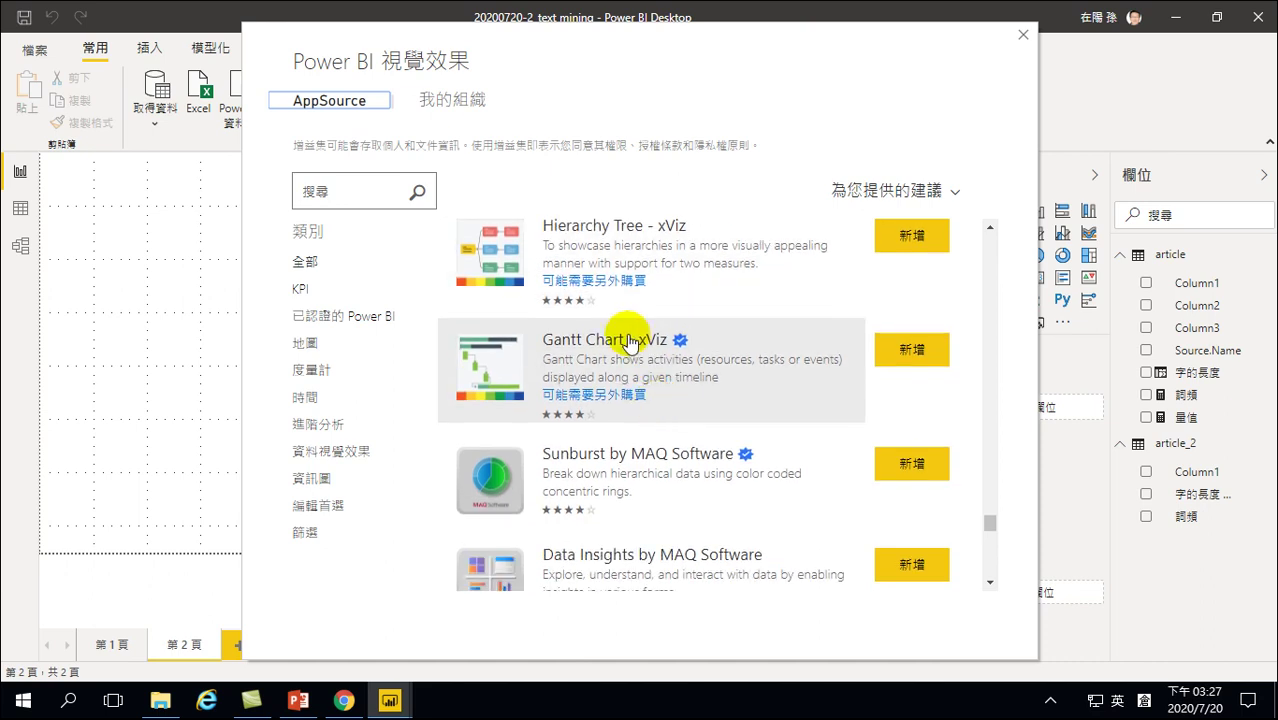
pyautogui.scroll(-2, 627, 352)
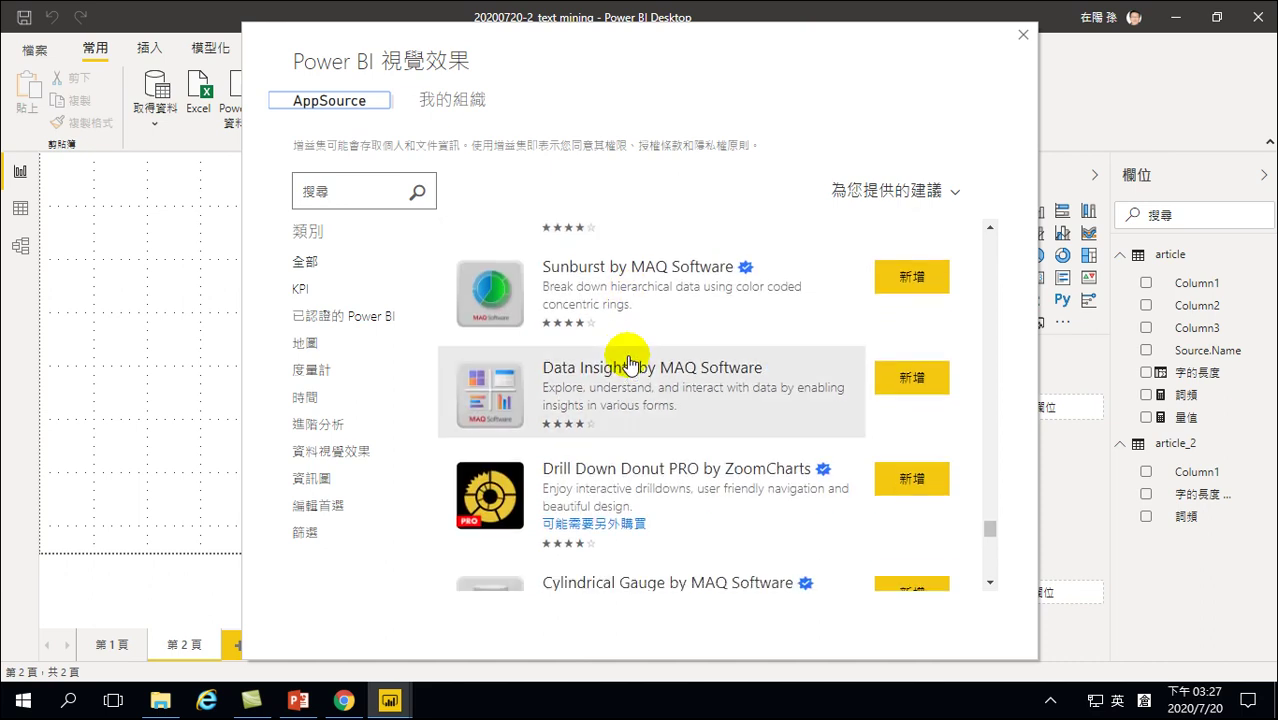
pyautogui.scroll(4, 570, 365)
pyautogui.scroll(4, 570, 365)
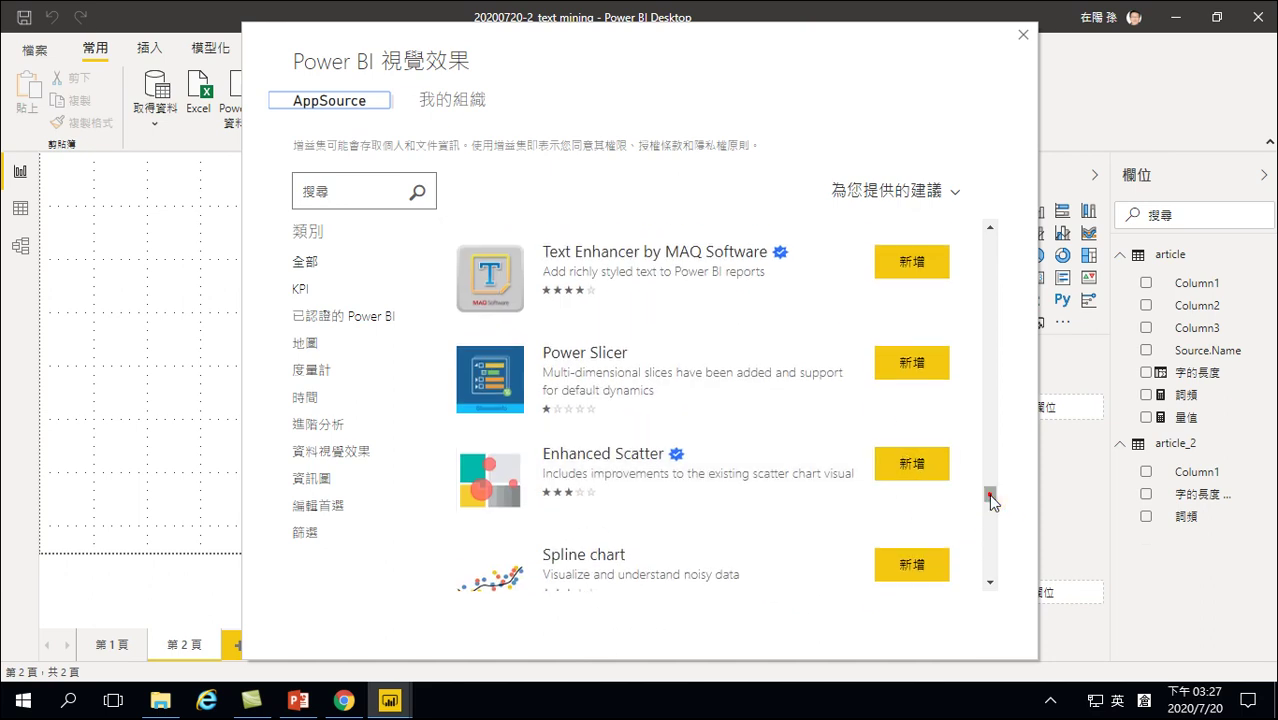
pyautogui.click(991, 497)
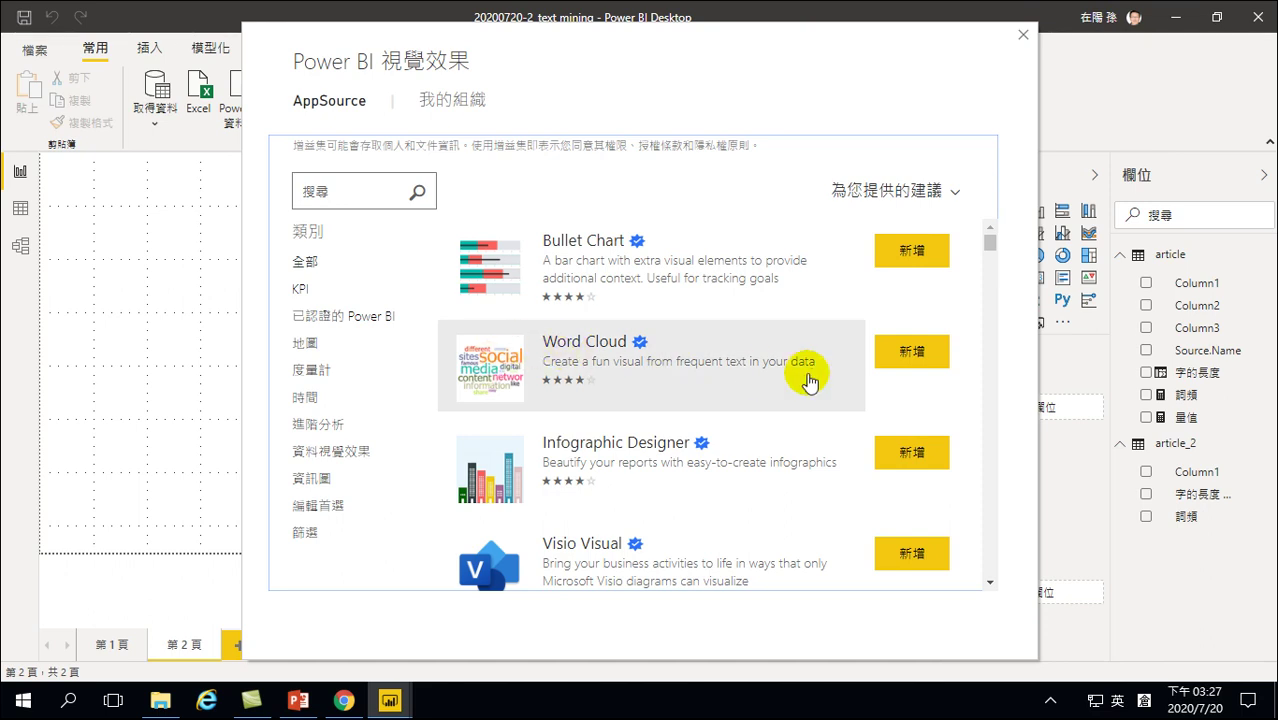
pyautogui.click(912, 352)
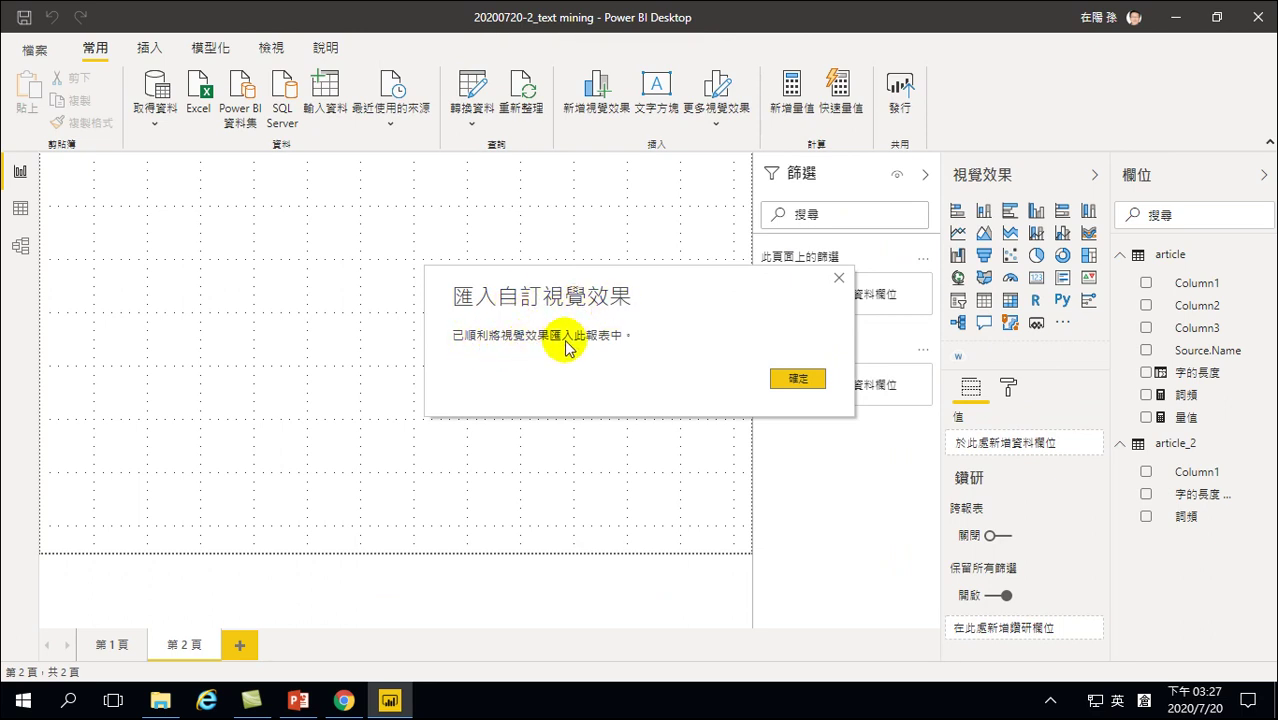
# - Place a WordCloud visual on page 2 with article's Column1 as its category field
pyautogui.click(797, 378)
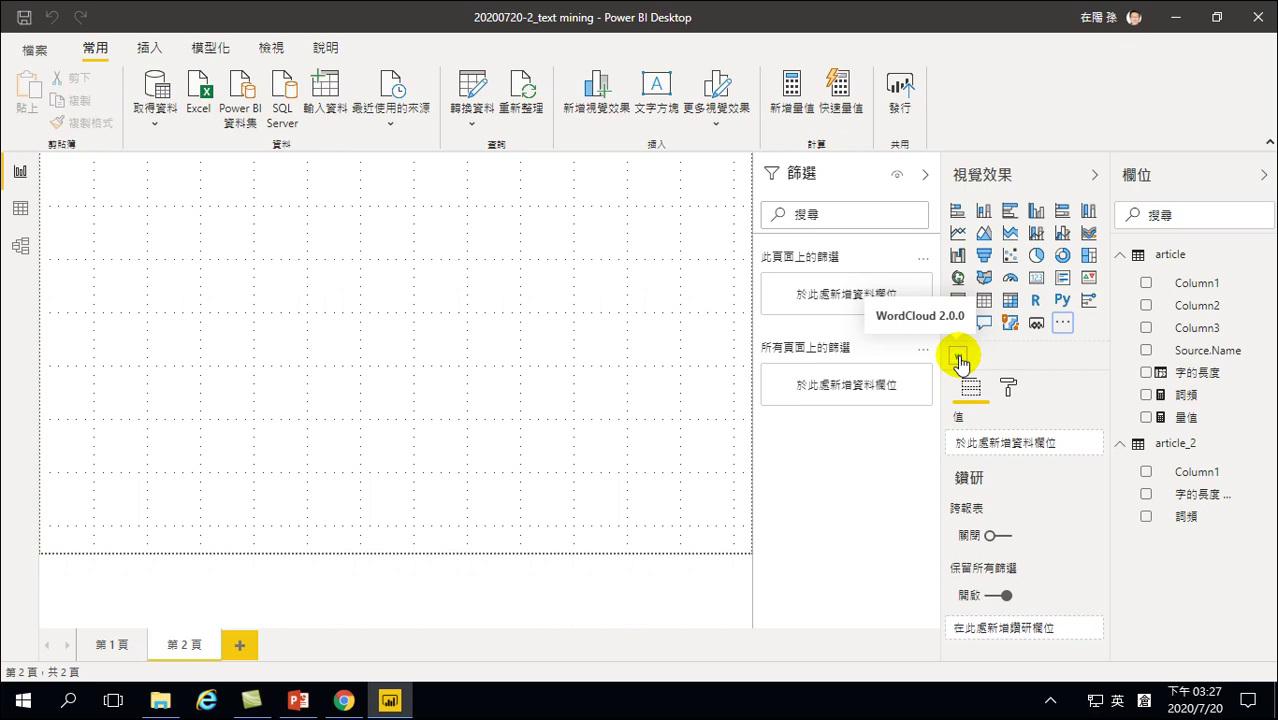
pyautogui.click(958, 356)
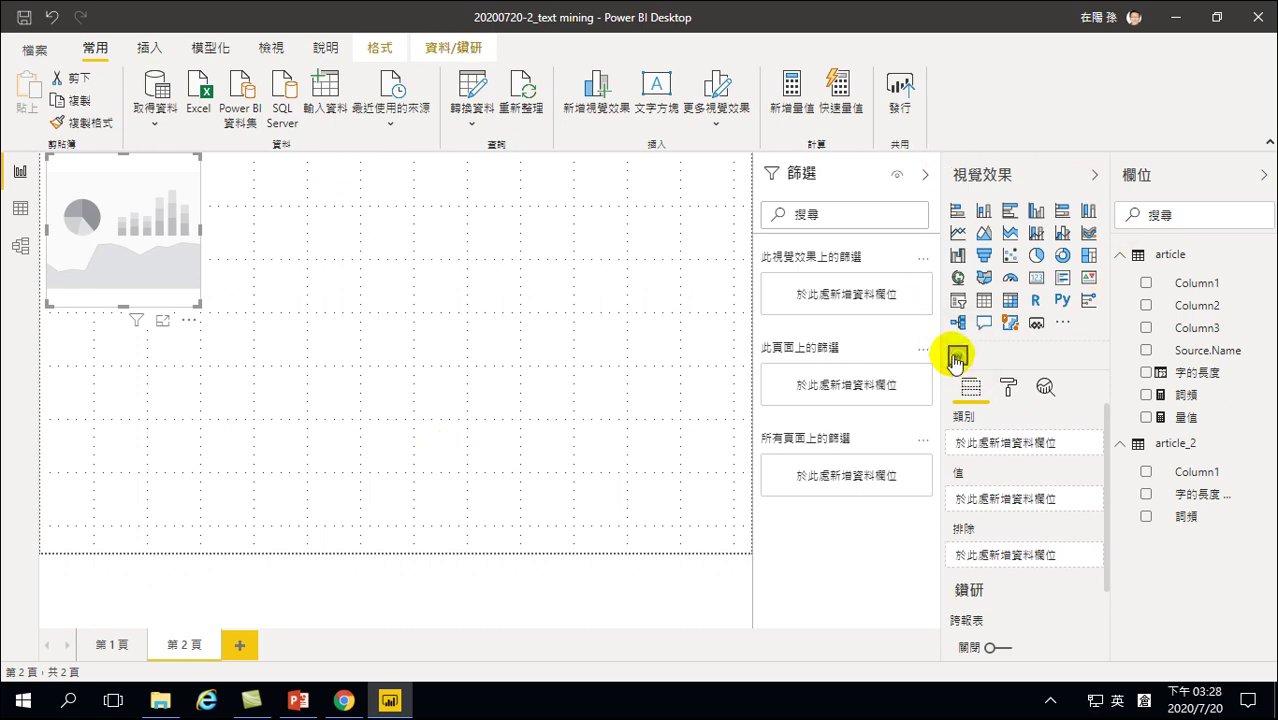
pyautogui.moveTo(1196, 283)
pyautogui.click(1147, 284)
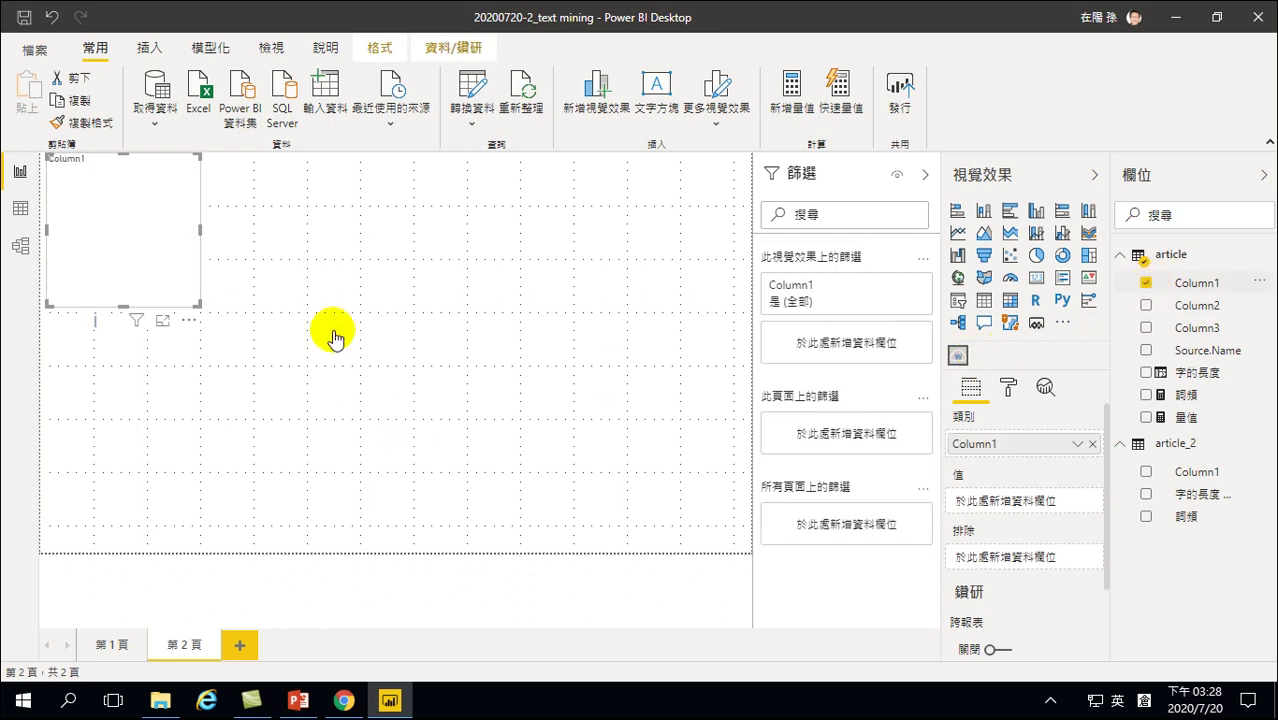
# - Enlarge the word cloud to cover most of the report canvas
pyautogui.moveTo(197, 303)
pyautogui.mouseDown()
pyautogui.moveTo(528, 500)
pyautogui.moveTo(615, 507)
pyautogui.moveTo(617, 540)
pyautogui.mouseUp()
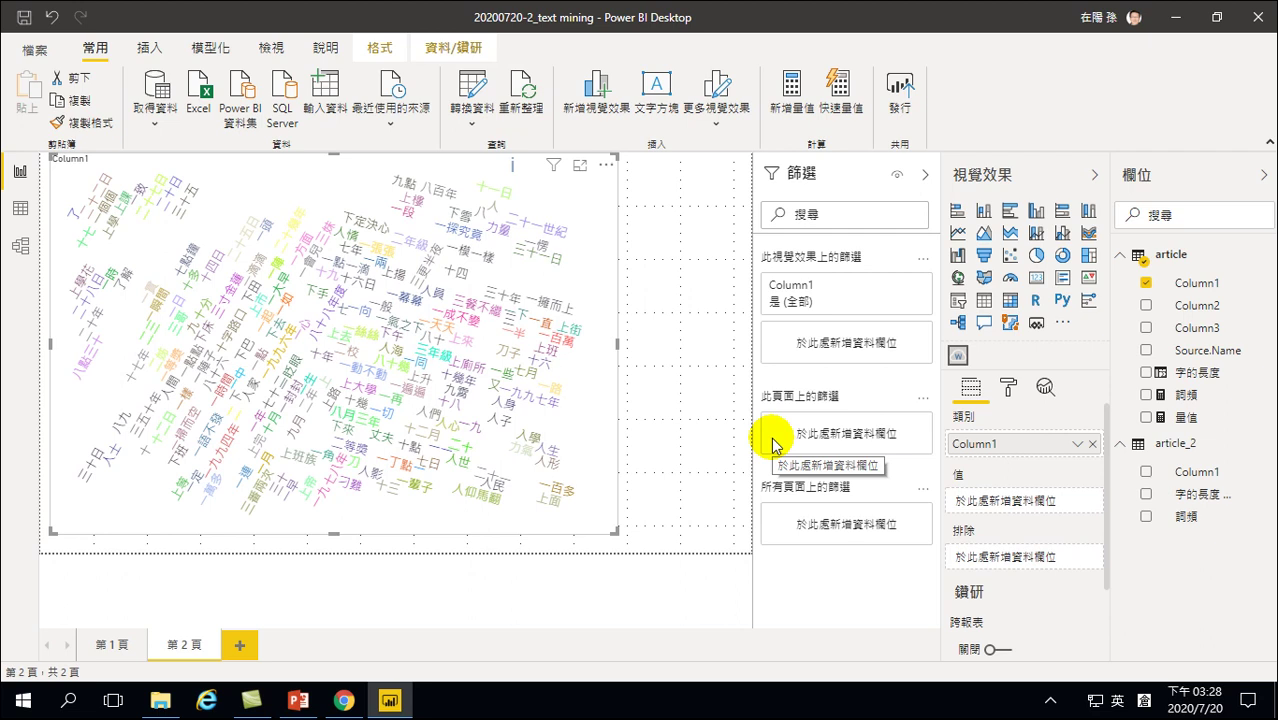
# - Switch to File Explorer showing the Downloads folder
pyautogui.click(160, 700)
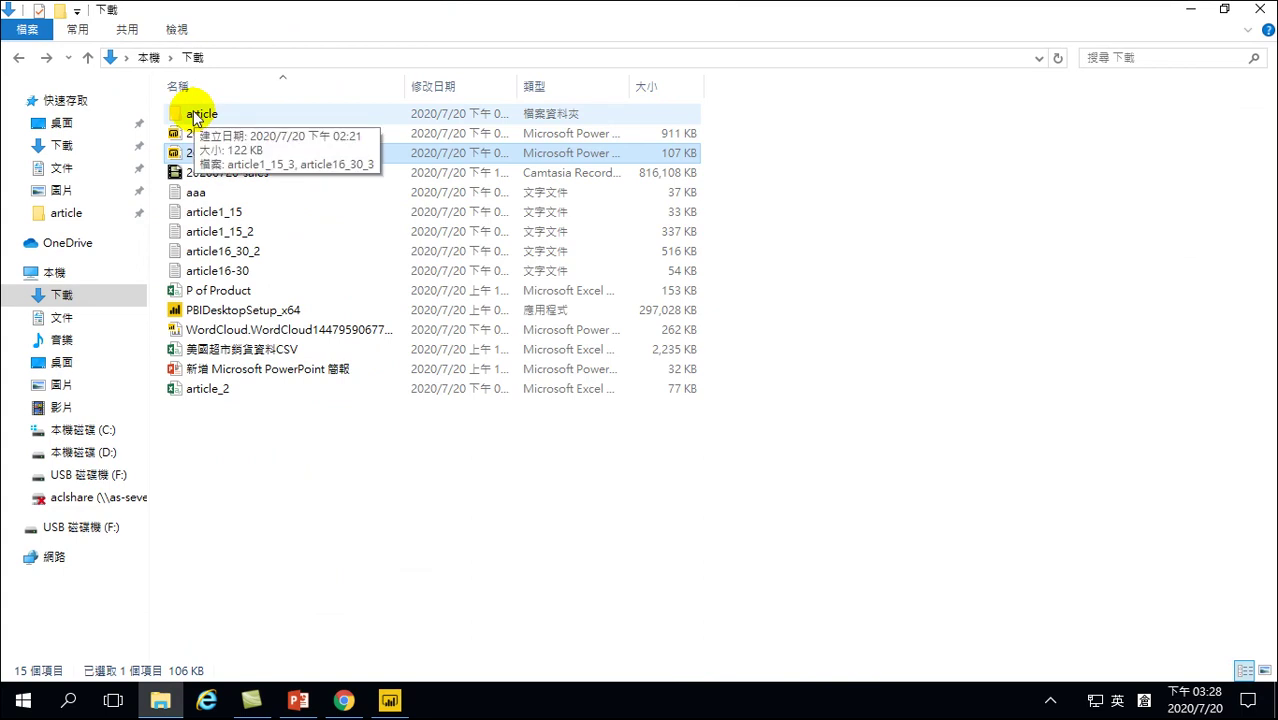
# - Switch from File Explorer back to the Power BI Desktop word cloud report
pyautogui.click(390, 700)
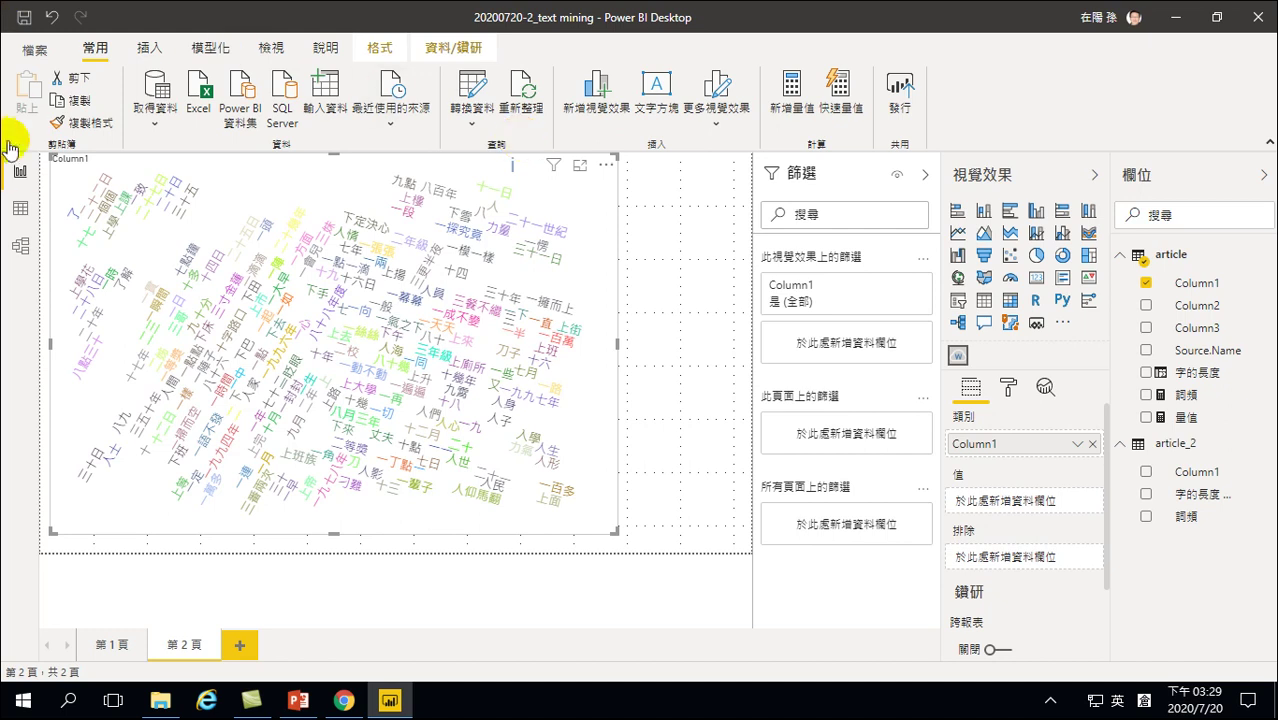
# - Check article's Column1 in Data view (5,203 distinct values), then open the visuals options menu
pyautogui.click(20, 210)
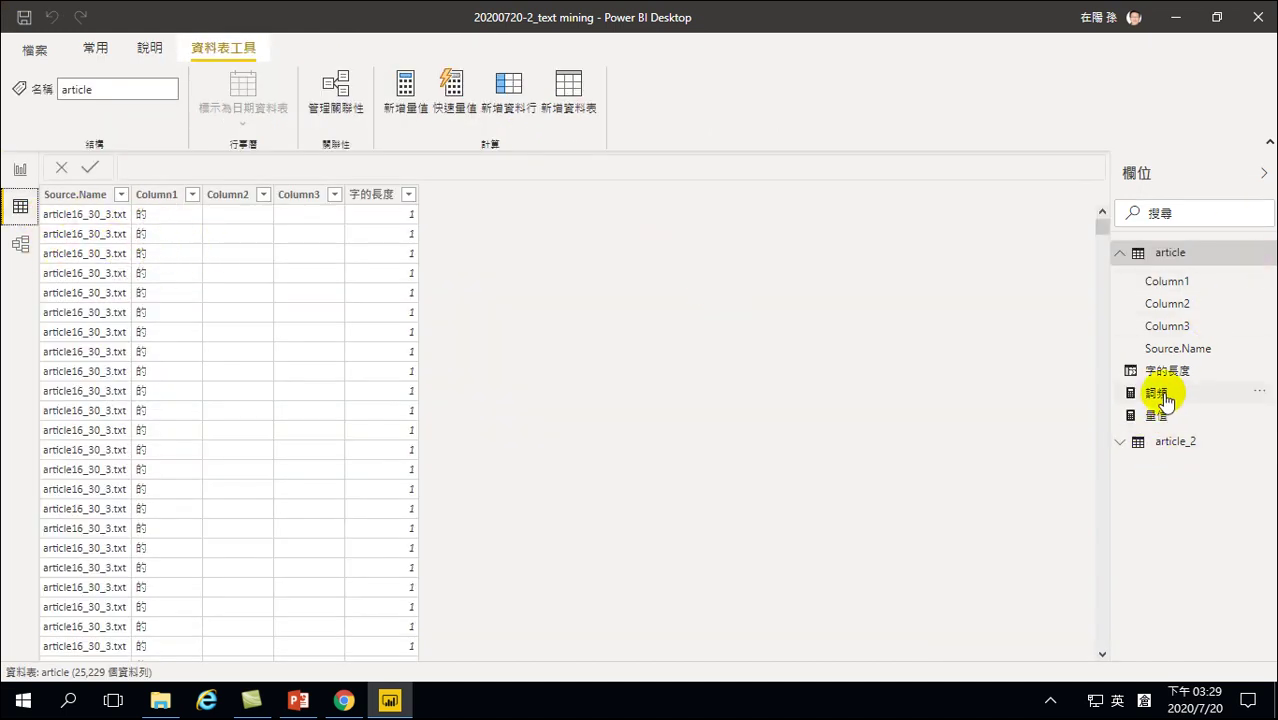
pyautogui.click(1175, 283)
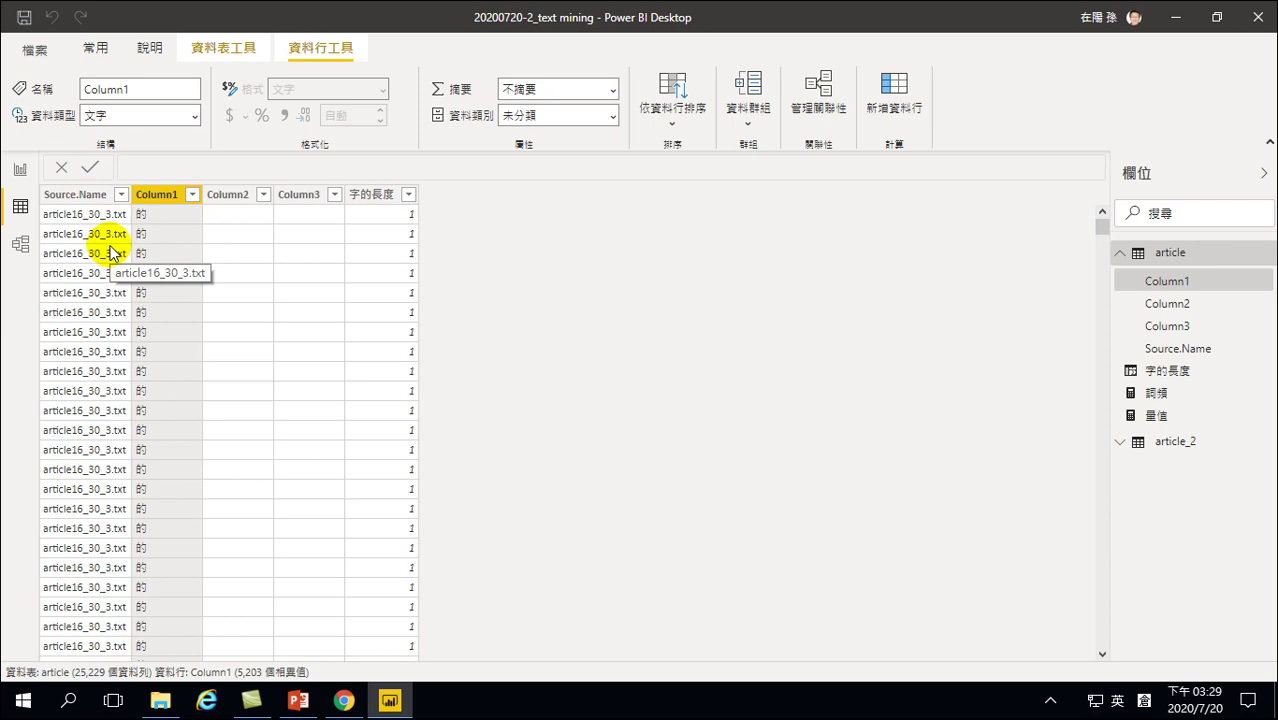
pyautogui.click(20, 170)
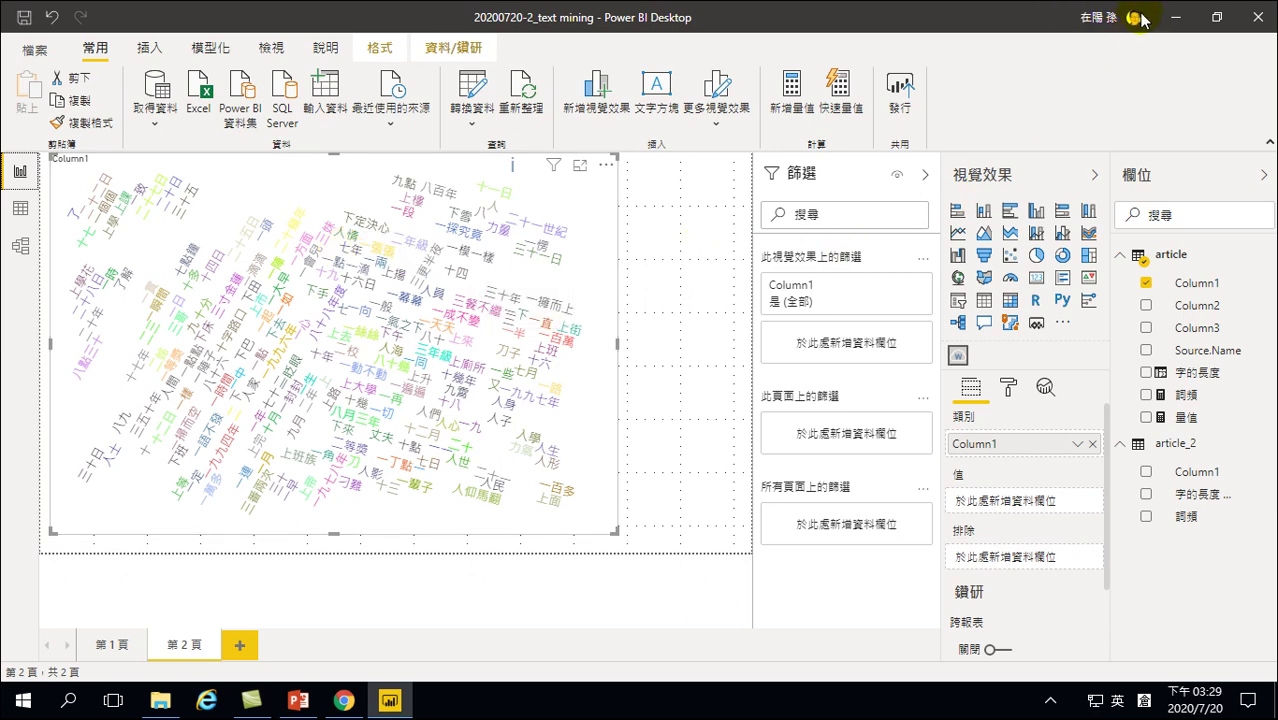
pyautogui.click(1063, 322)
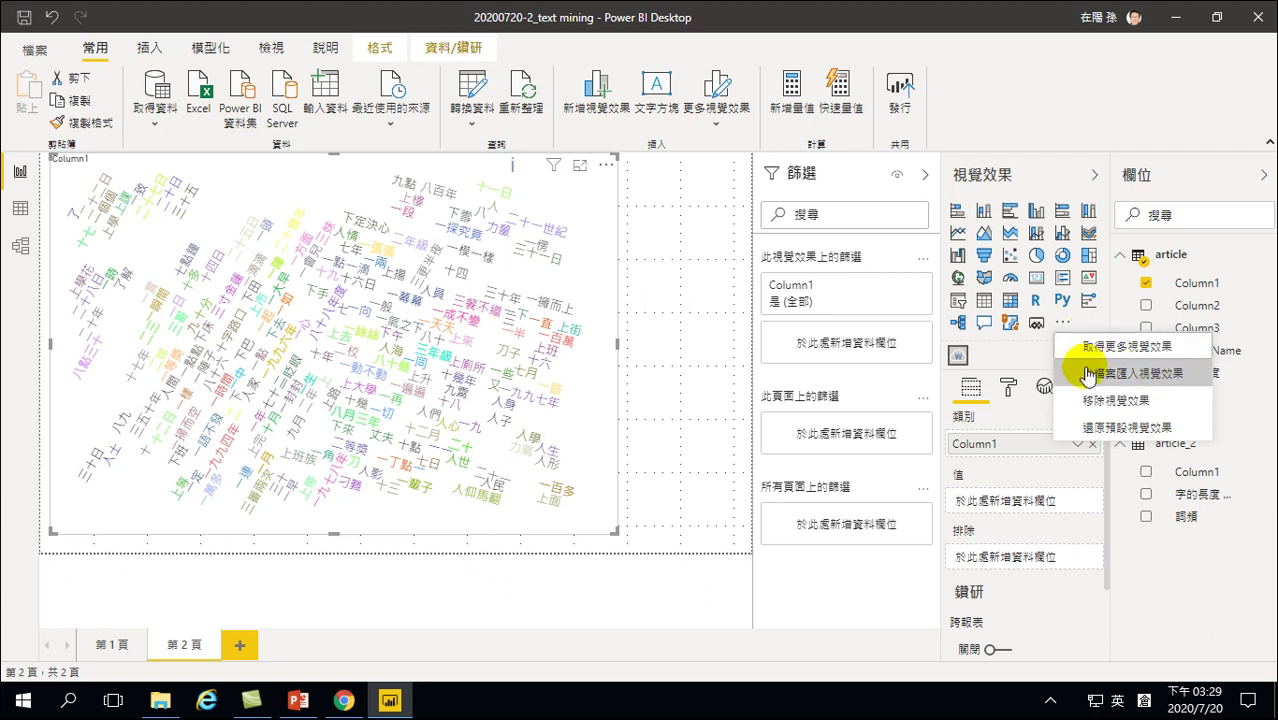
# - Locate the downloaded WordCloud.WordCloud file in Downloads, then return to Power BI Desktop
pyautogui.click(165, 705)
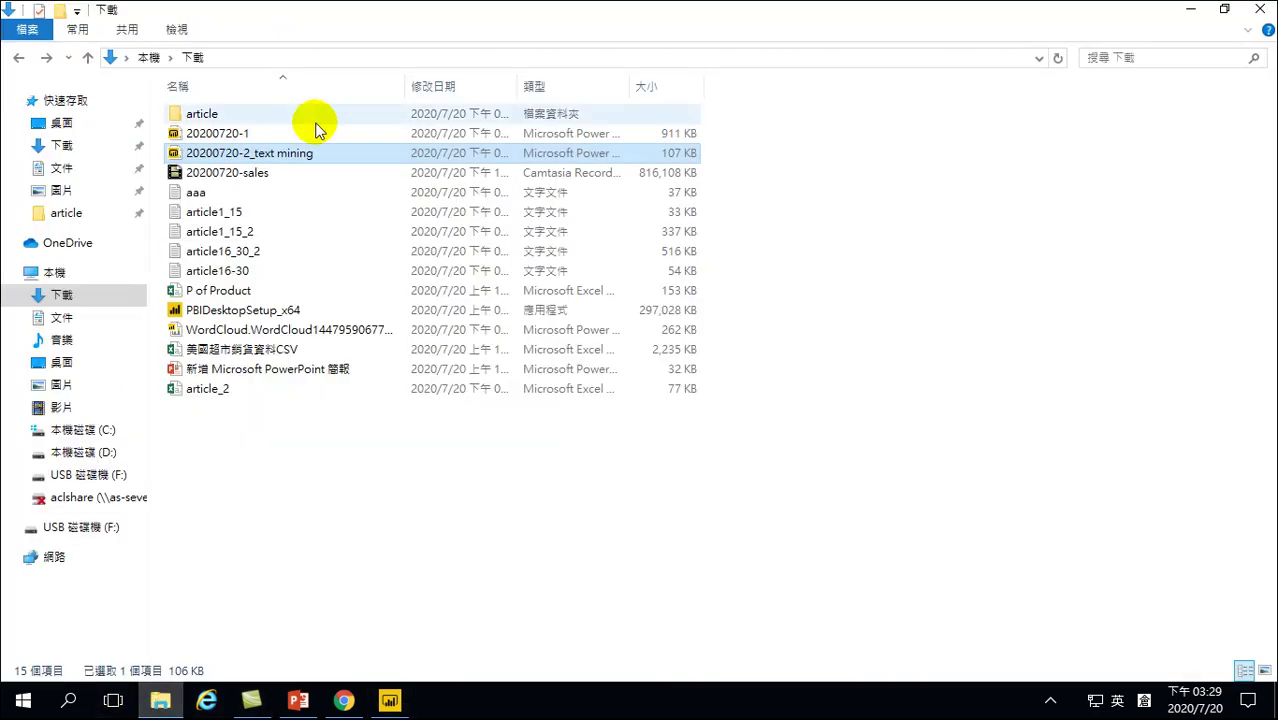
pyautogui.click(63, 140)
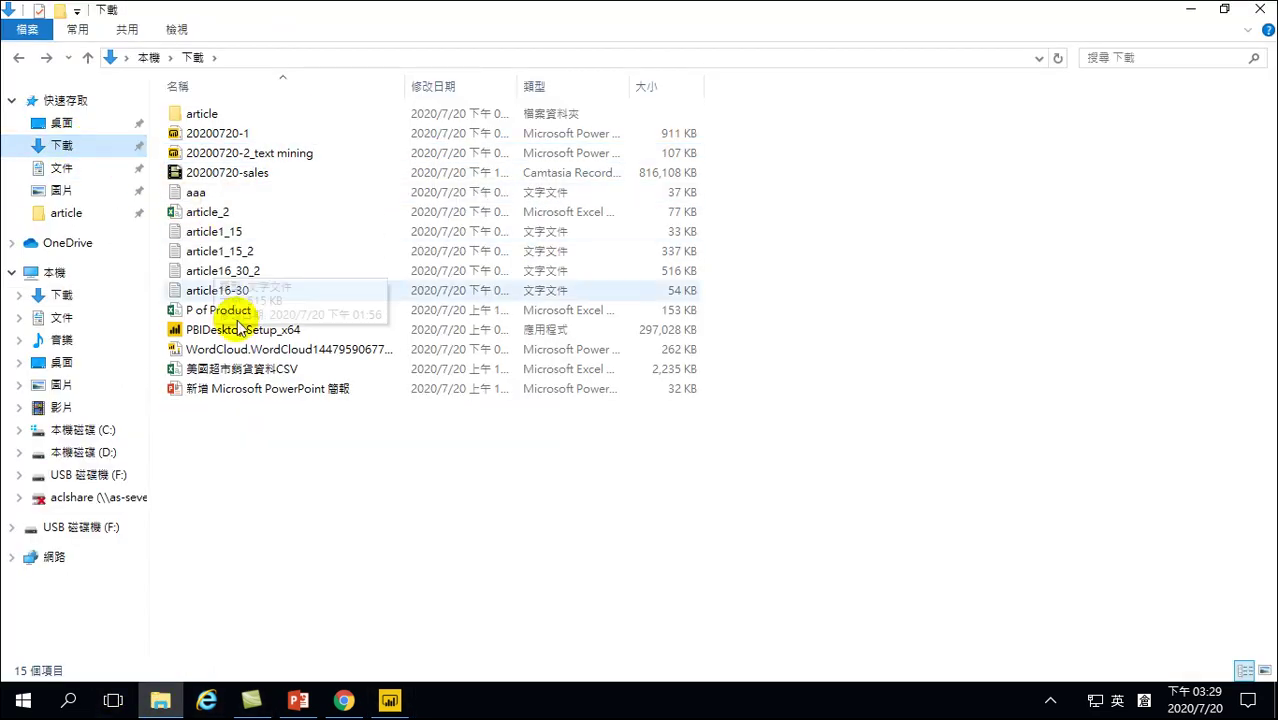
pyautogui.click(205, 350)
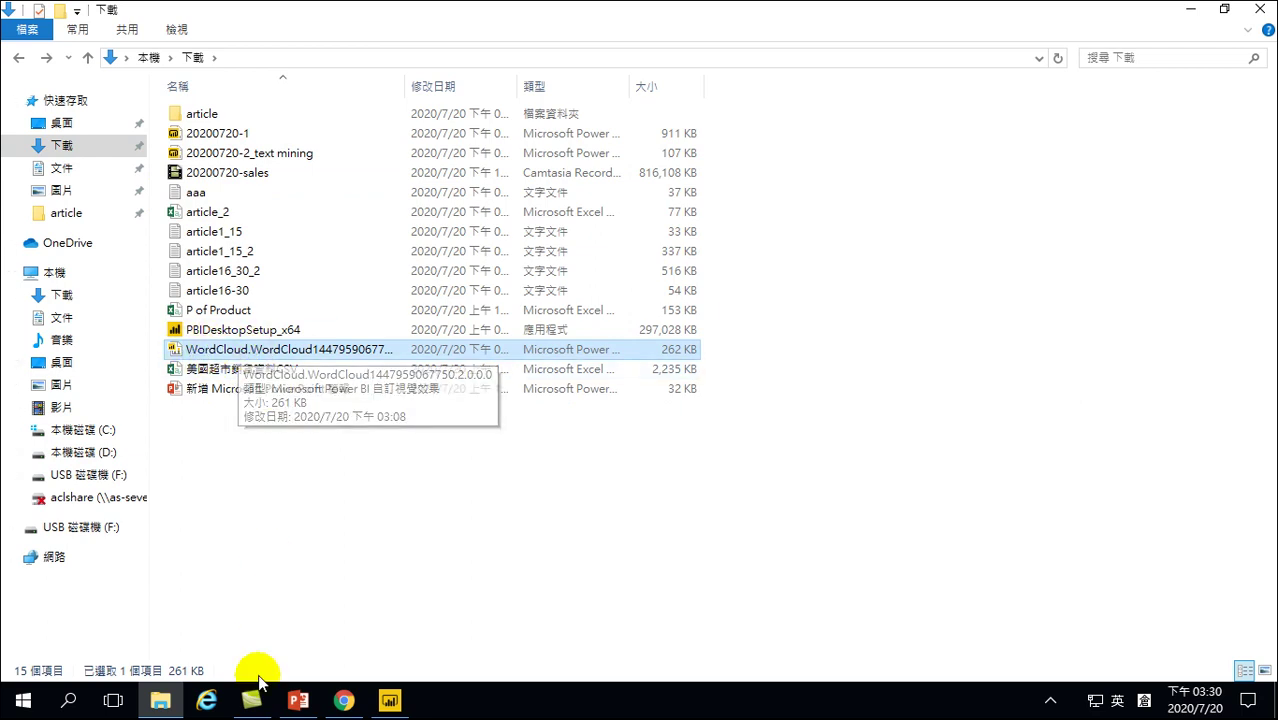
pyautogui.click(390, 700)
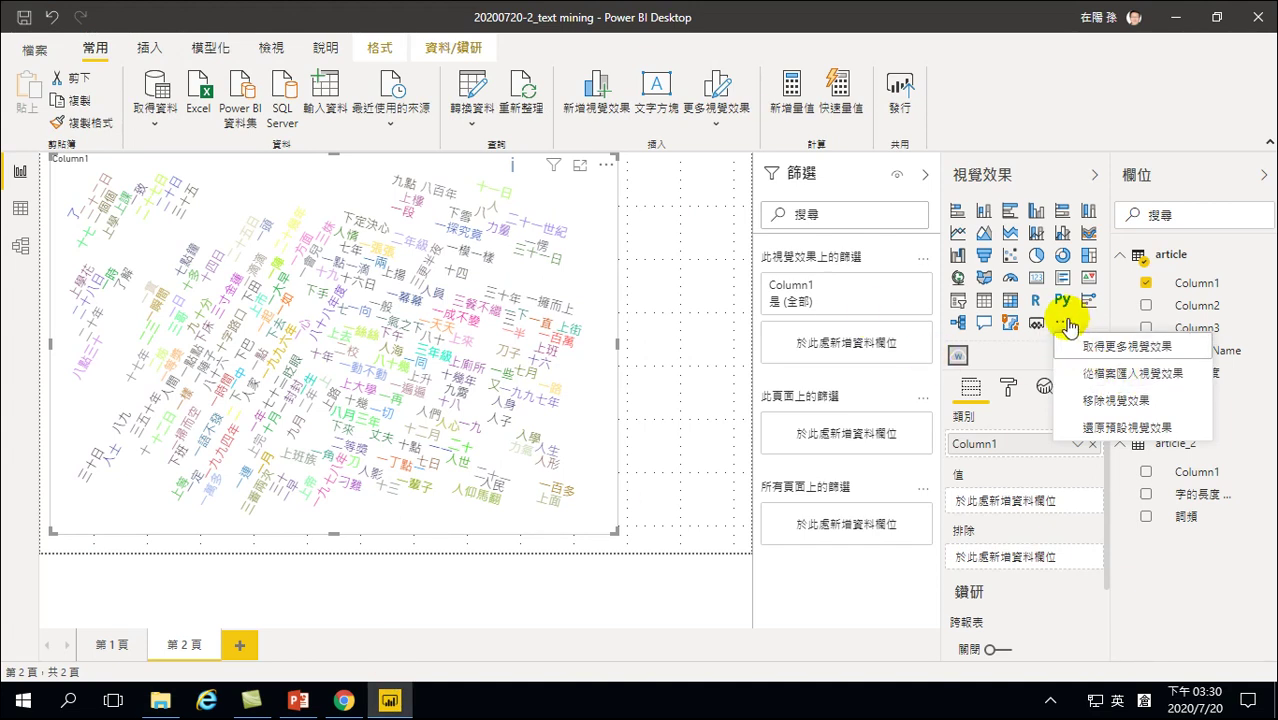
# - Import a visual from file, accept the warning, and pick the WordCloud .pbiviz in Downloads
pyautogui.click(1121, 382)
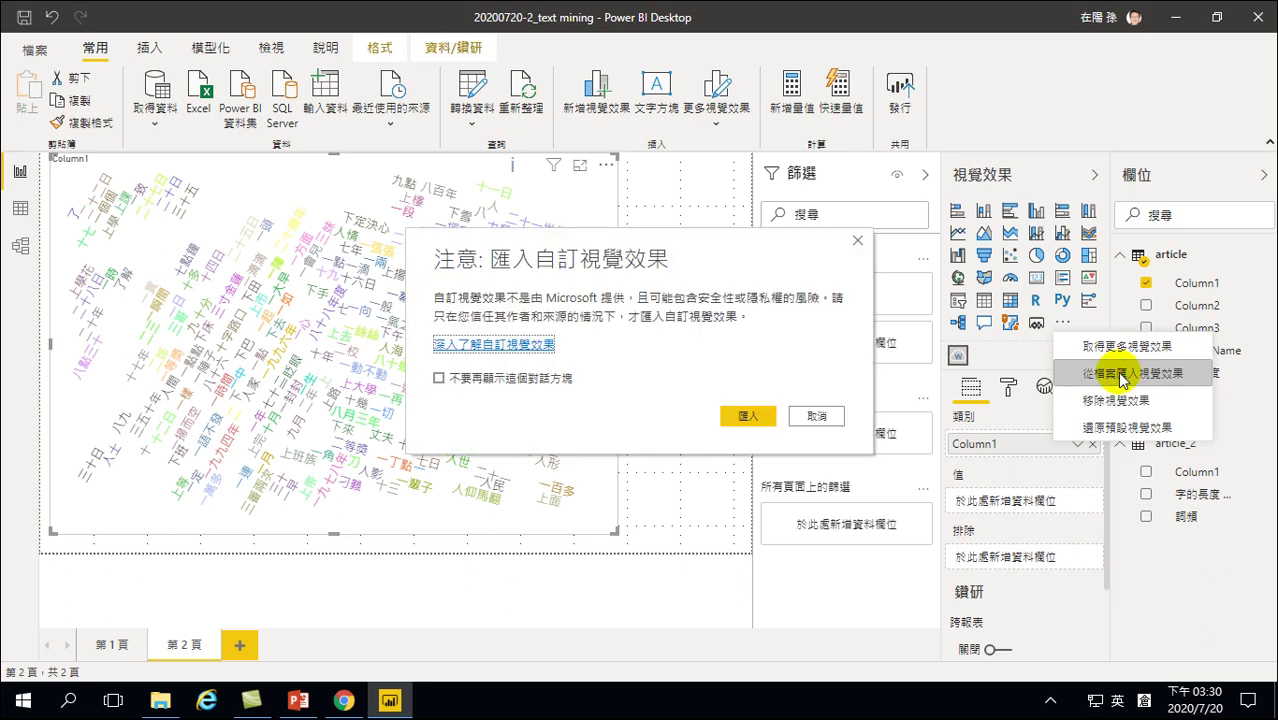
pyautogui.click(741, 418)
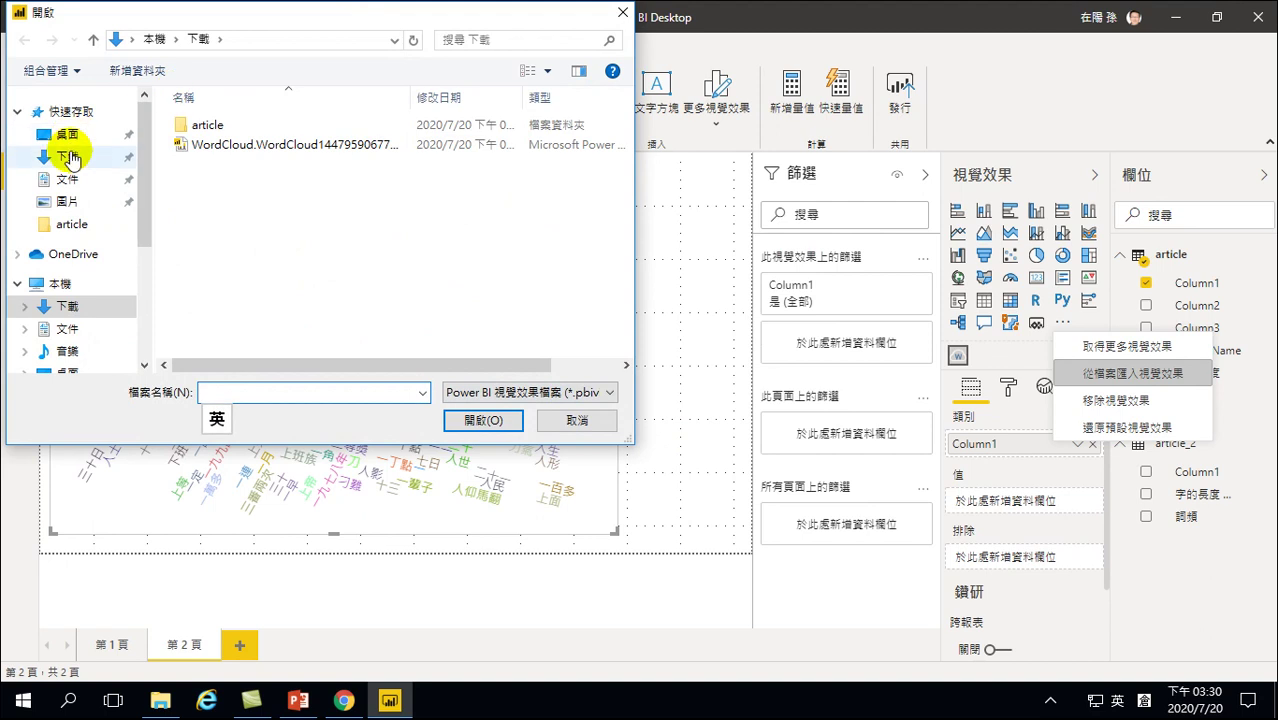
pyautogui.click(66, 158)
pyautogui.click(235, 146)
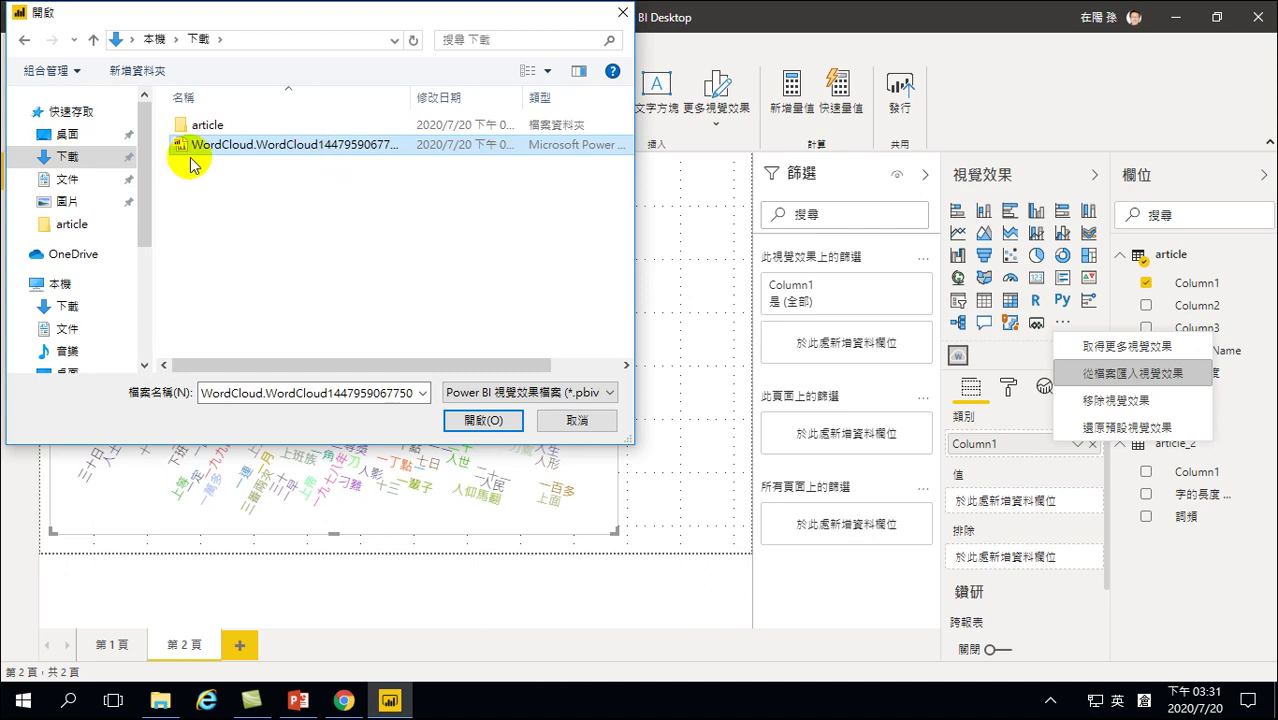
# - Open the selected WordCloud .pbiviz file to complete the import
pyautogui.click(556, 422)
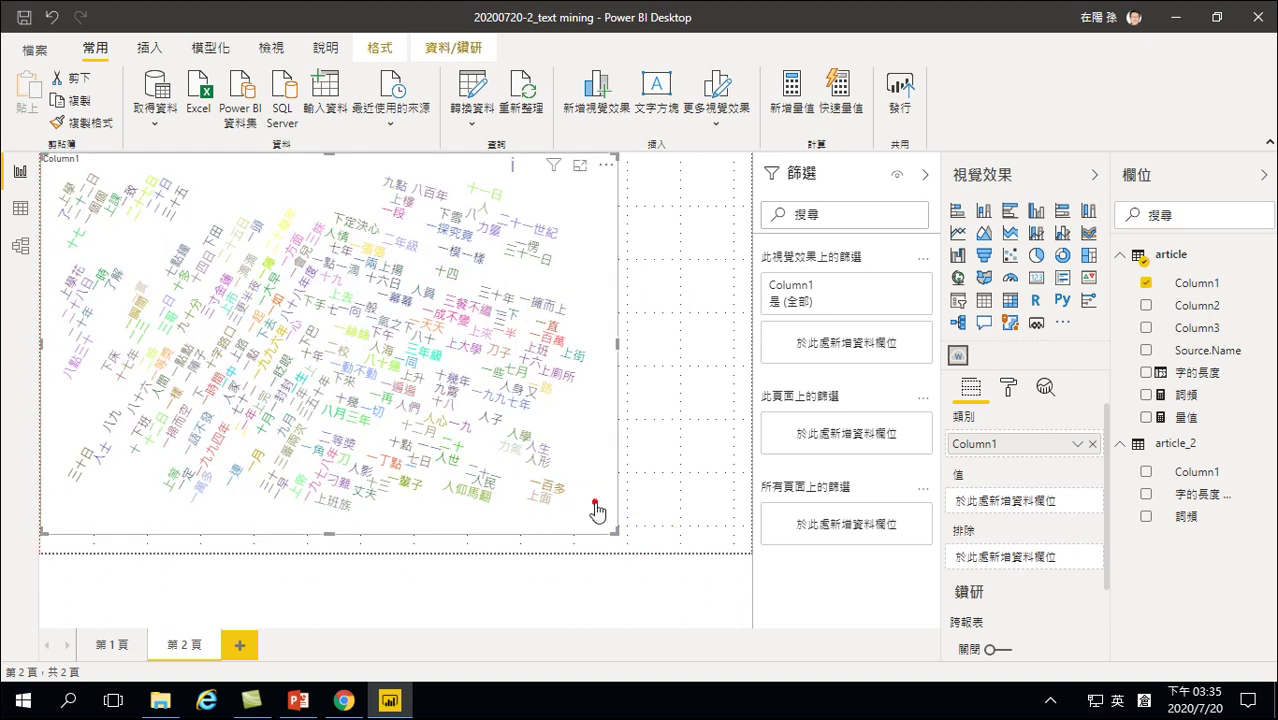
# - Narrow the word cloud slightly, then view the article table's data (25,229 rows)
pyautogui.moveTo(616, 533); pyautogui.dragTo(592, 556)
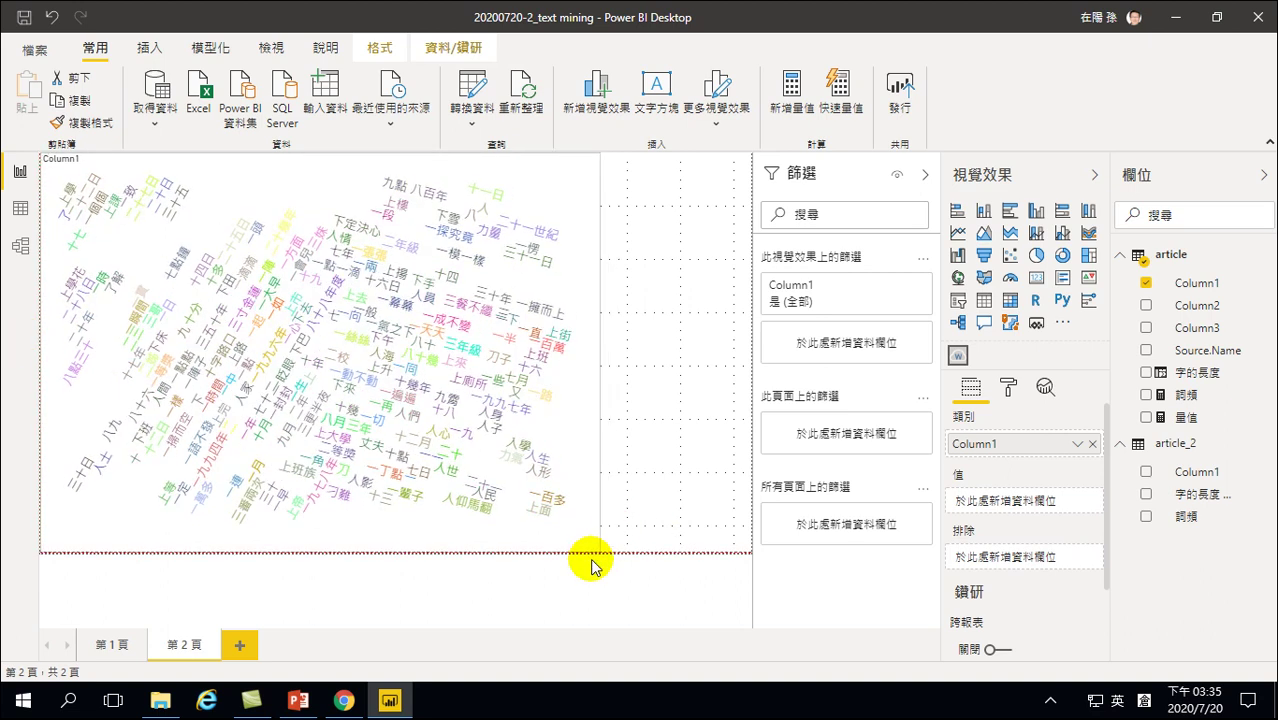
pyautogui.click(556, 193)
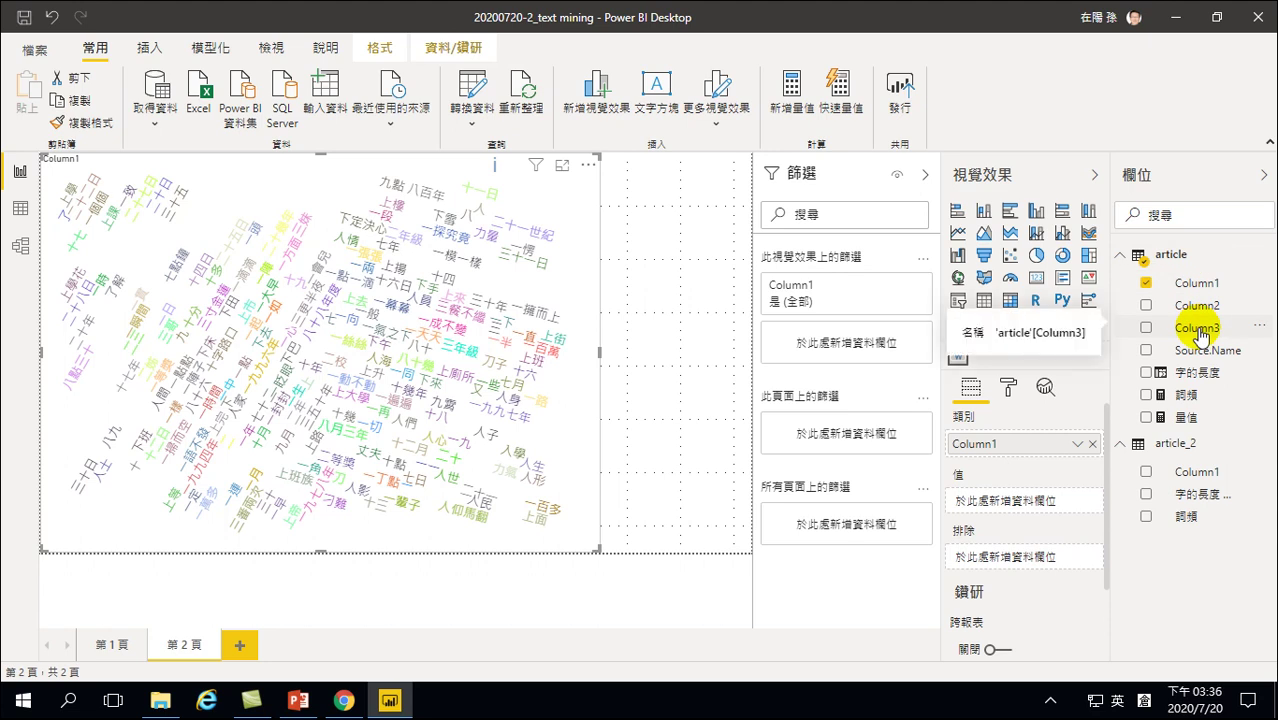
pyautogui.click(20, 208)
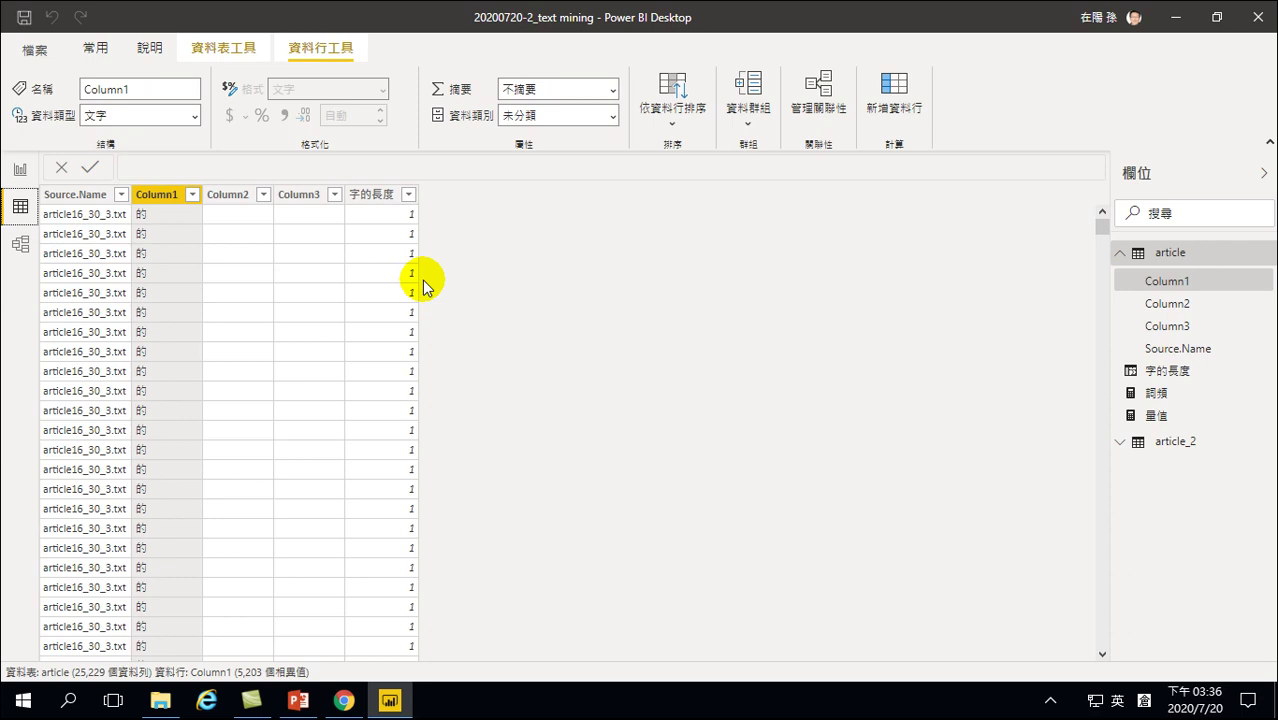
# - Inspect the article–article_2 relationship in Model view, then return to report page 2
pyautogui.click(20, 244)
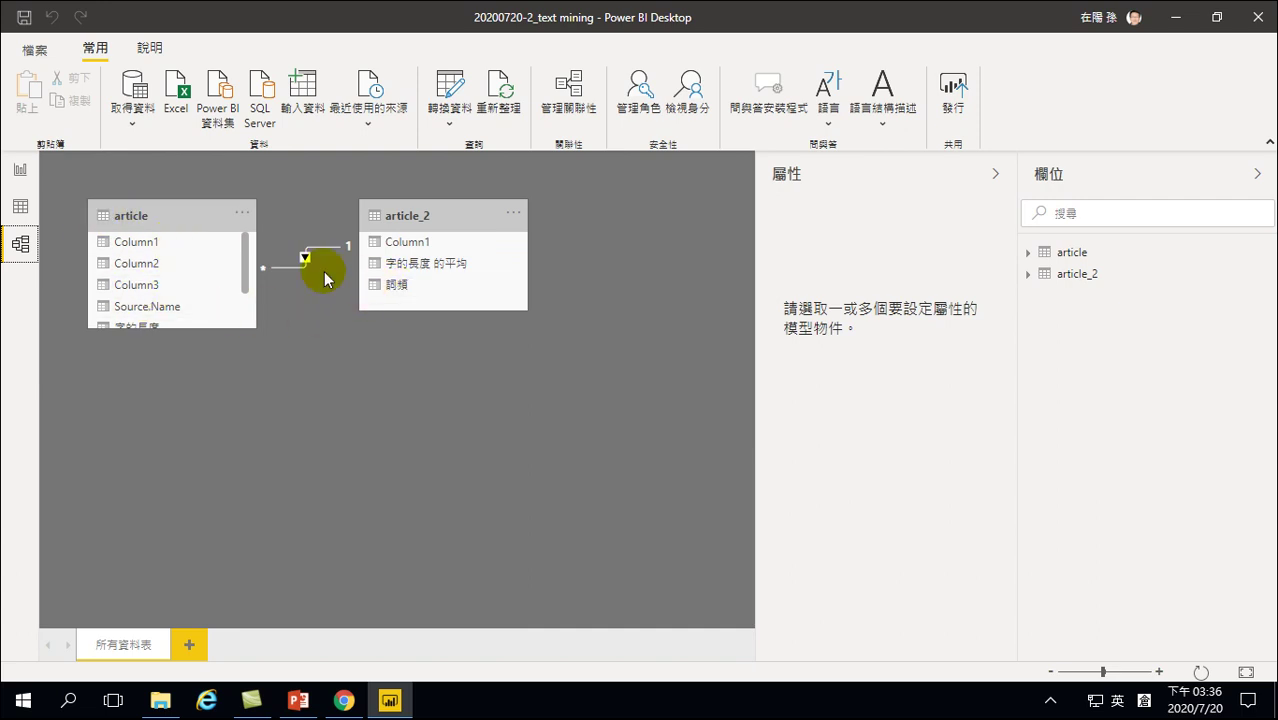
pyautogui.click(20, 172)
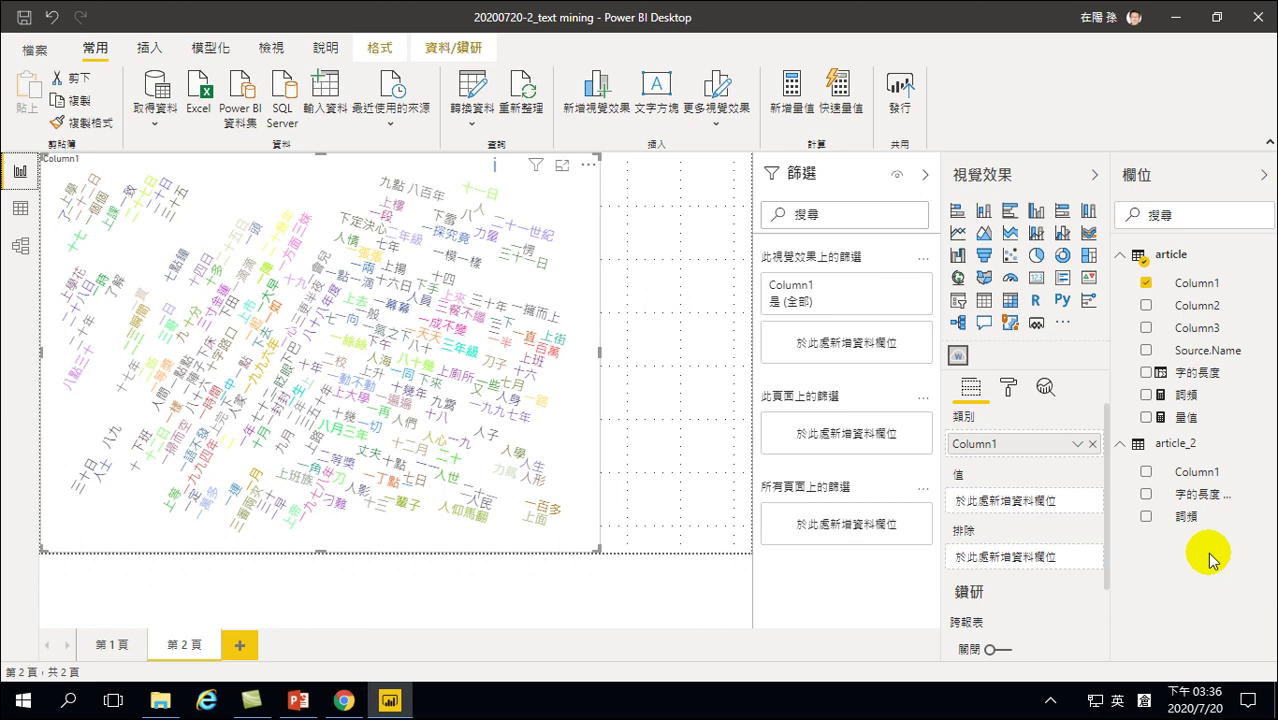
# - Add a new column to the article table and name it 詞頻2
pyautogui.click(656, 363)
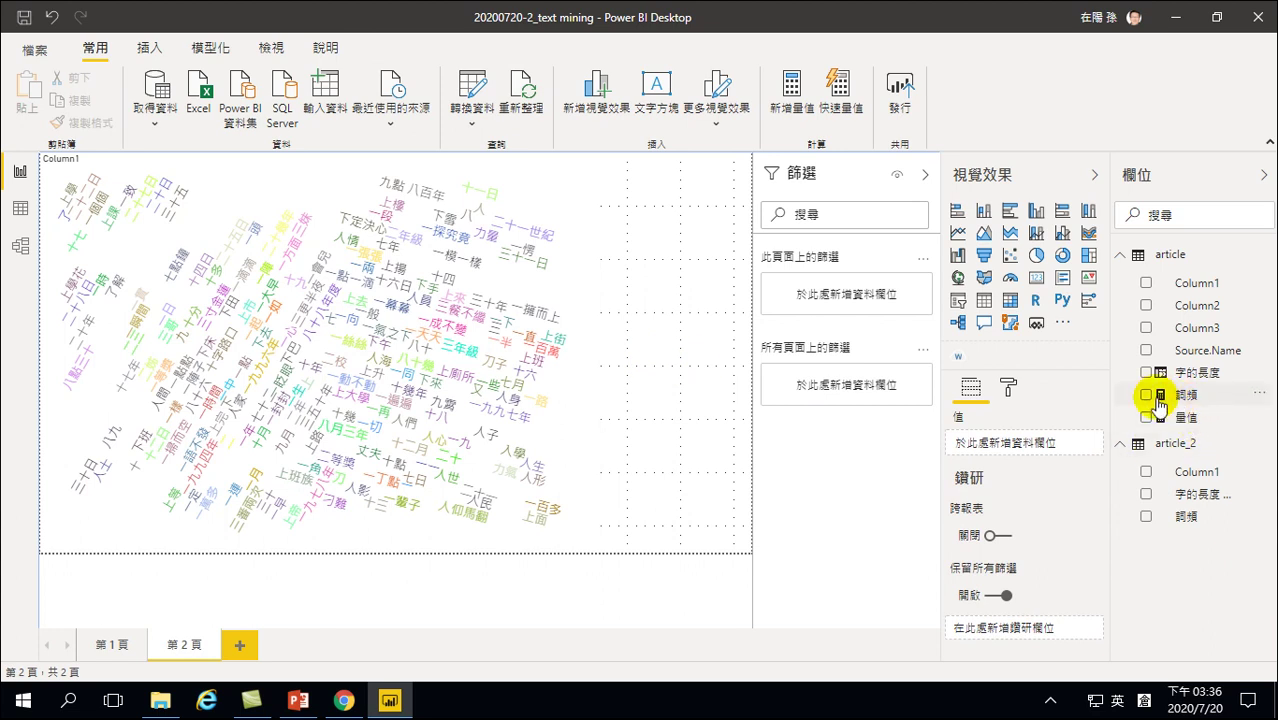
pyautogui.rightClick(1182, 322)
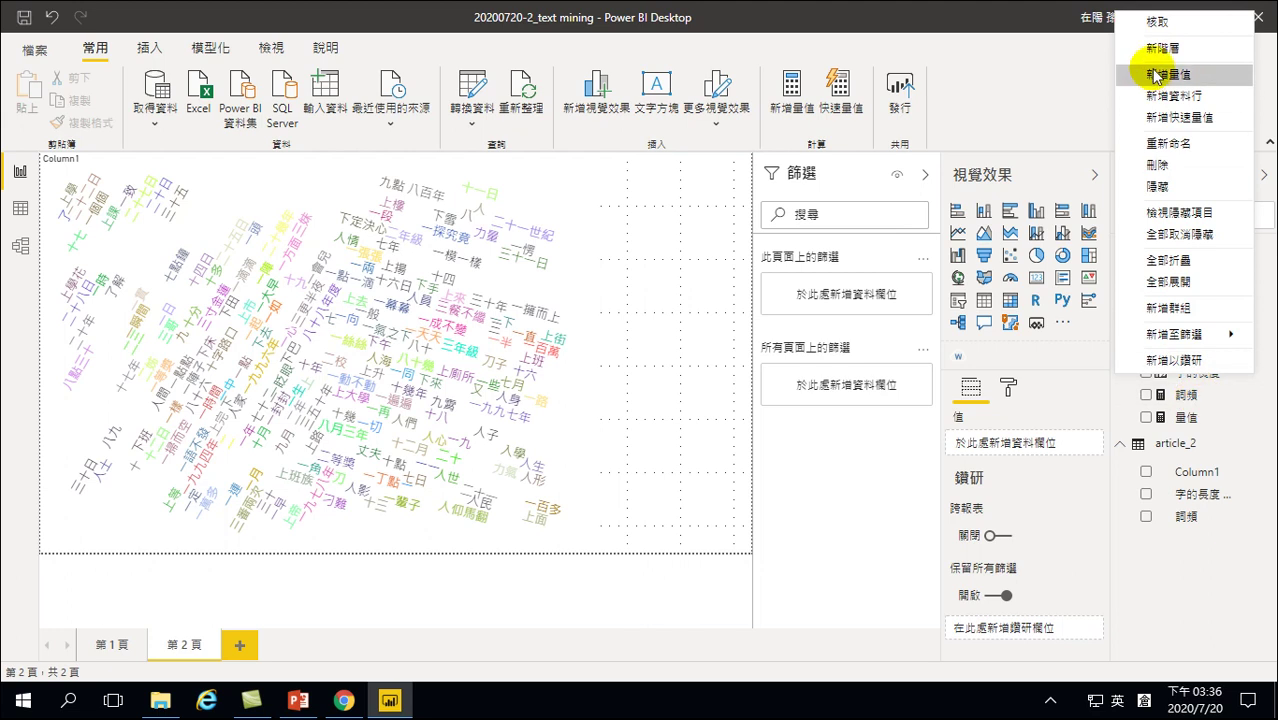
pyautogui.click(1173, 100)
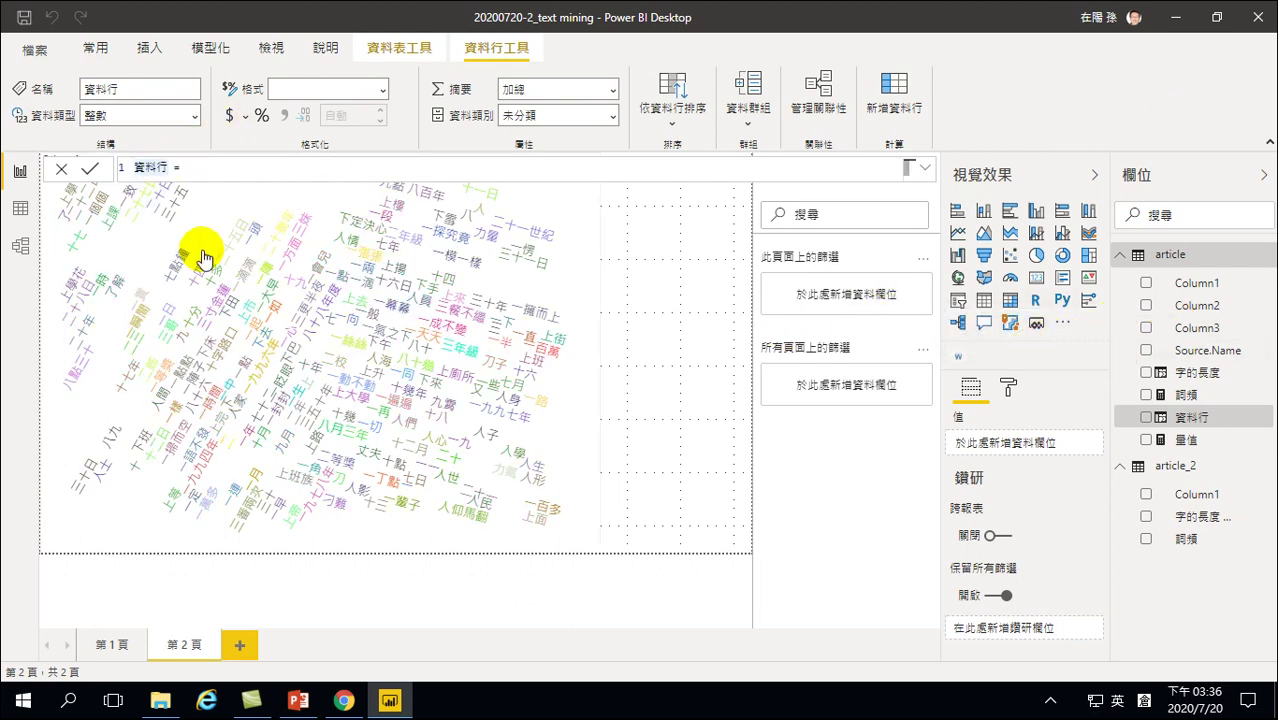
pyautogui.press('BackSpace')
pyautogui.press('BackSpace')
pyautogui.press('BackSpace')
pyautogui.press('shift')
pyautogui.write('yrsmr')
pyautogui.press('space')
pyautogui.write('yhmbc')
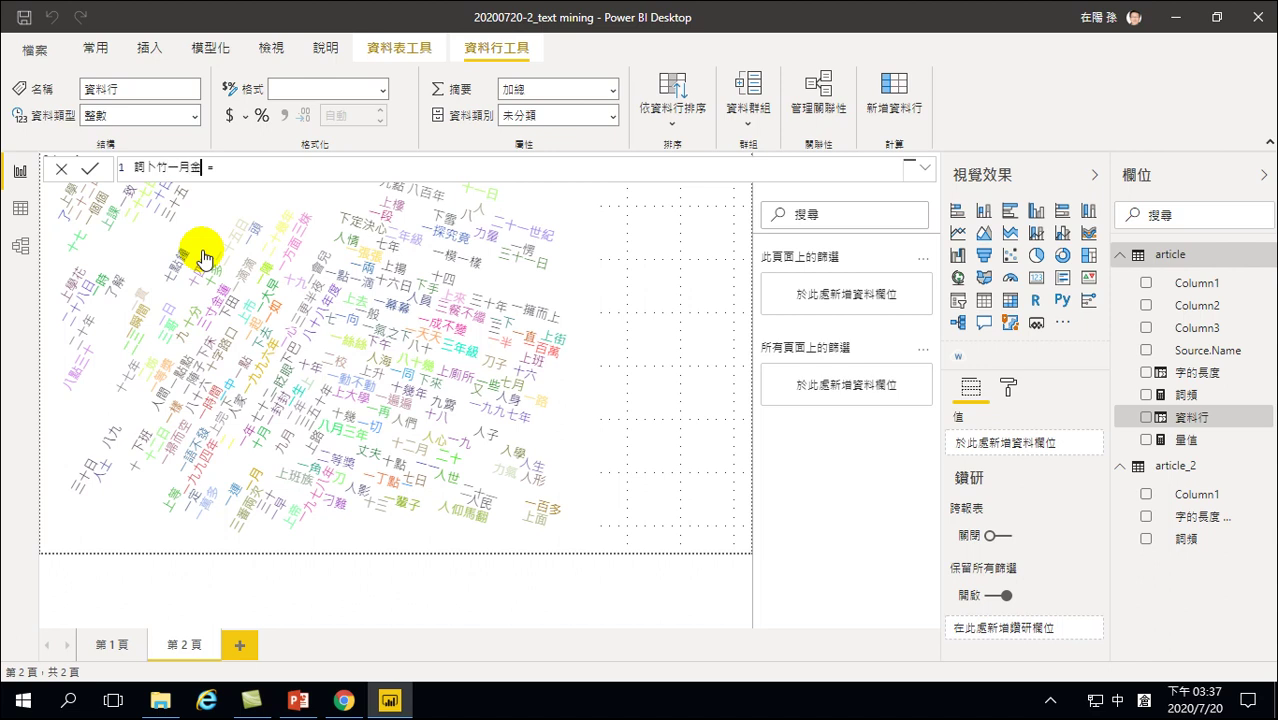
pyautogui.press('space')
pyautogui.click(202, 249)
pyautogui.press('shift')
pyautogui.write('2')
# - Give 詞頻2 the formula = RELATED(article_2[詞頻]) and check its values in Data view
pyautogui.click(197, 162)
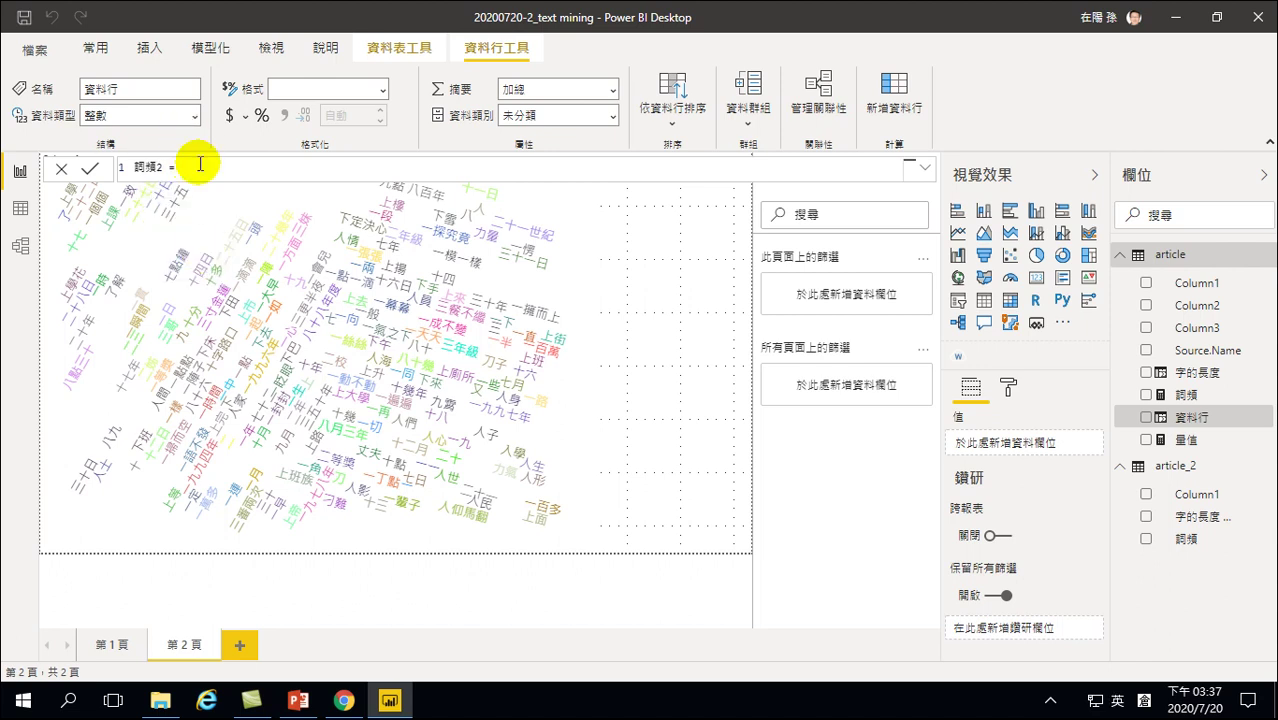
pyautogui.write('r')
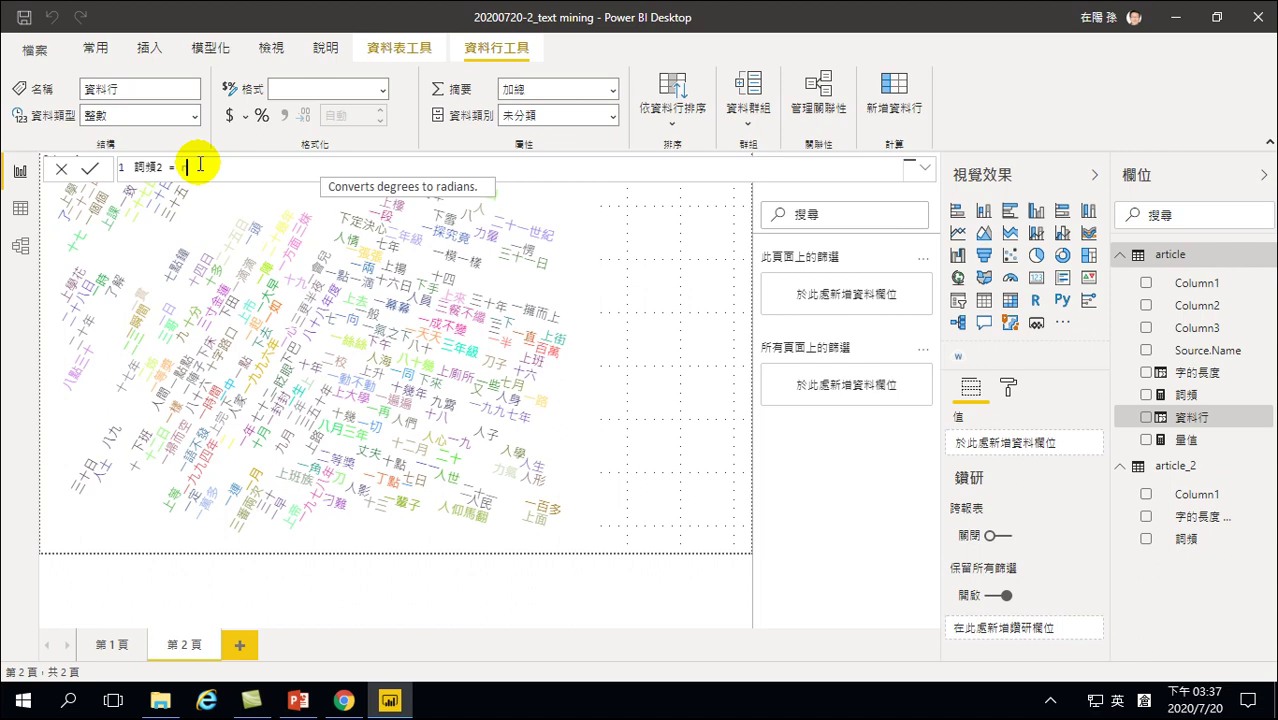
pyautogui.write('e')
pyautogui.press('Down')
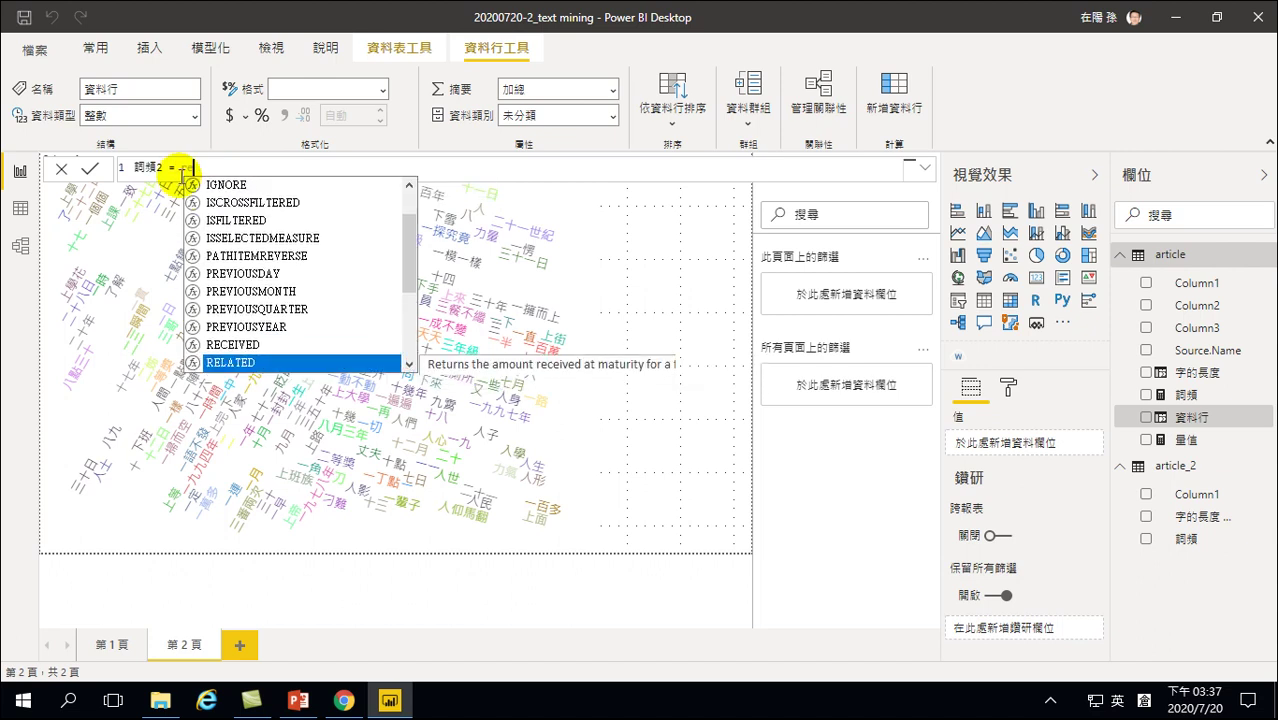
pyautogui.press('Tab')
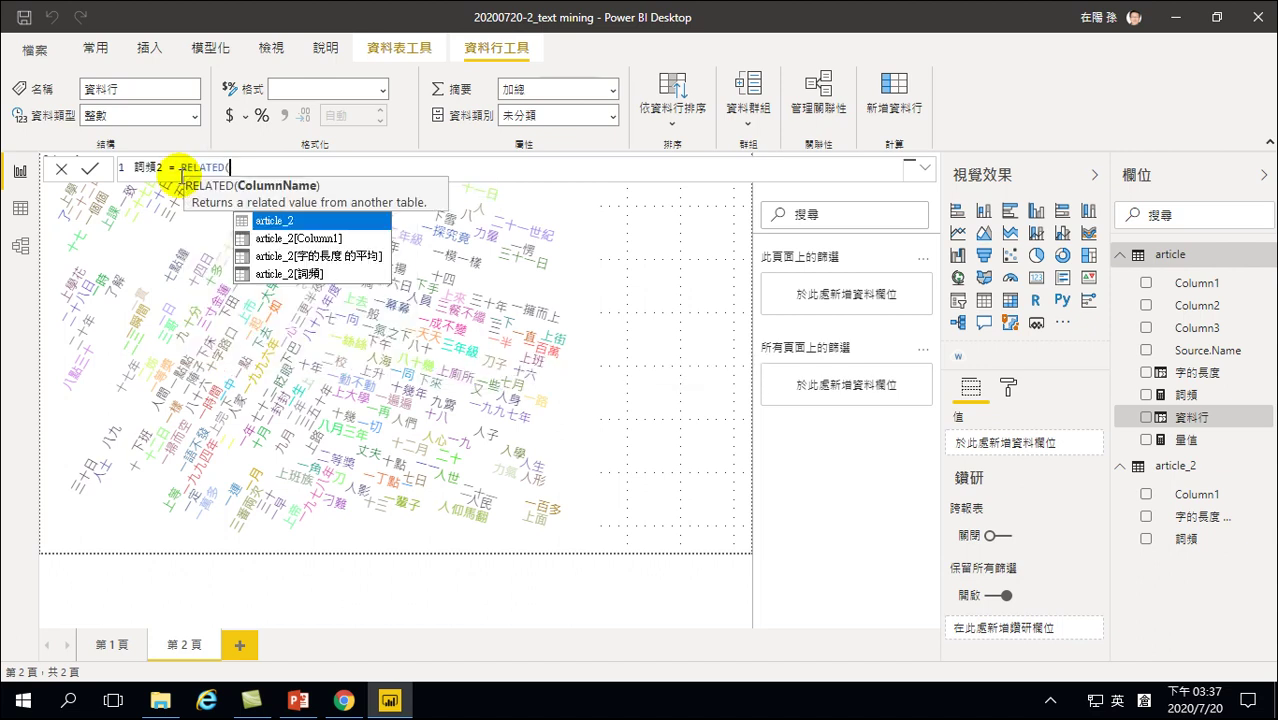
pyautogui.press('Down')
pyautogui.press('Down')
pyautogui.press('Down')
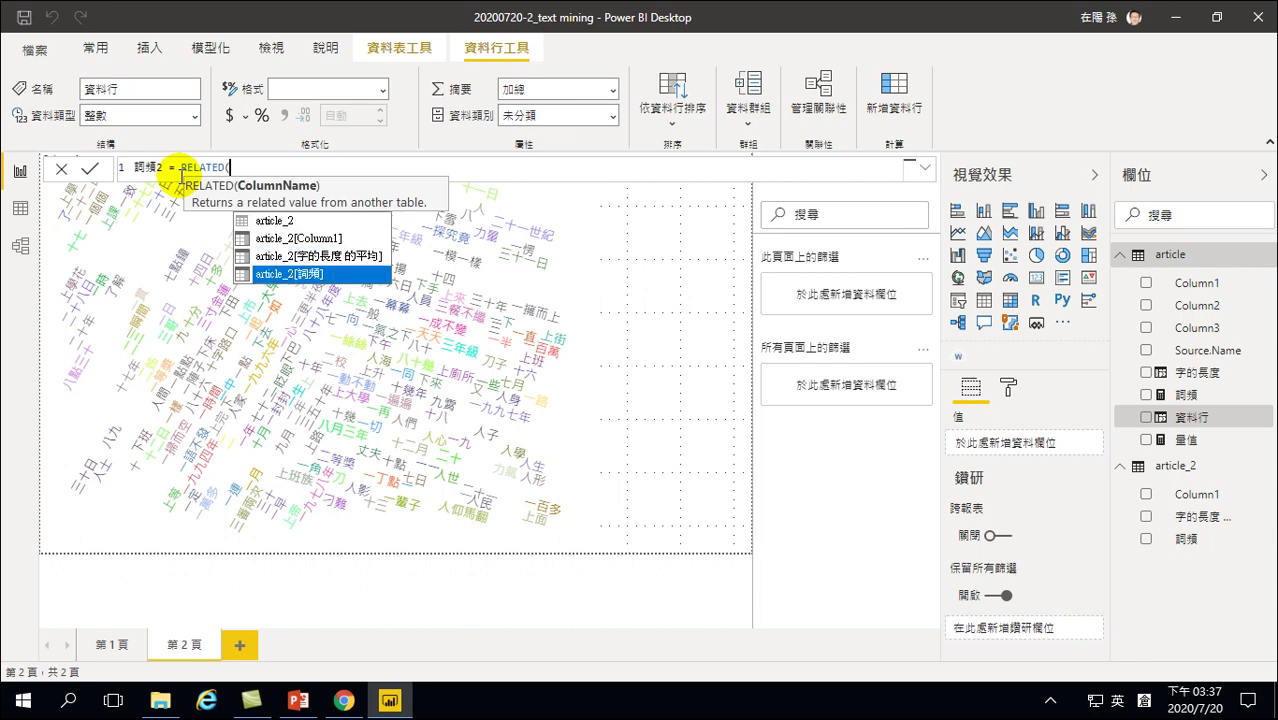
pyautogui.press('Tab')
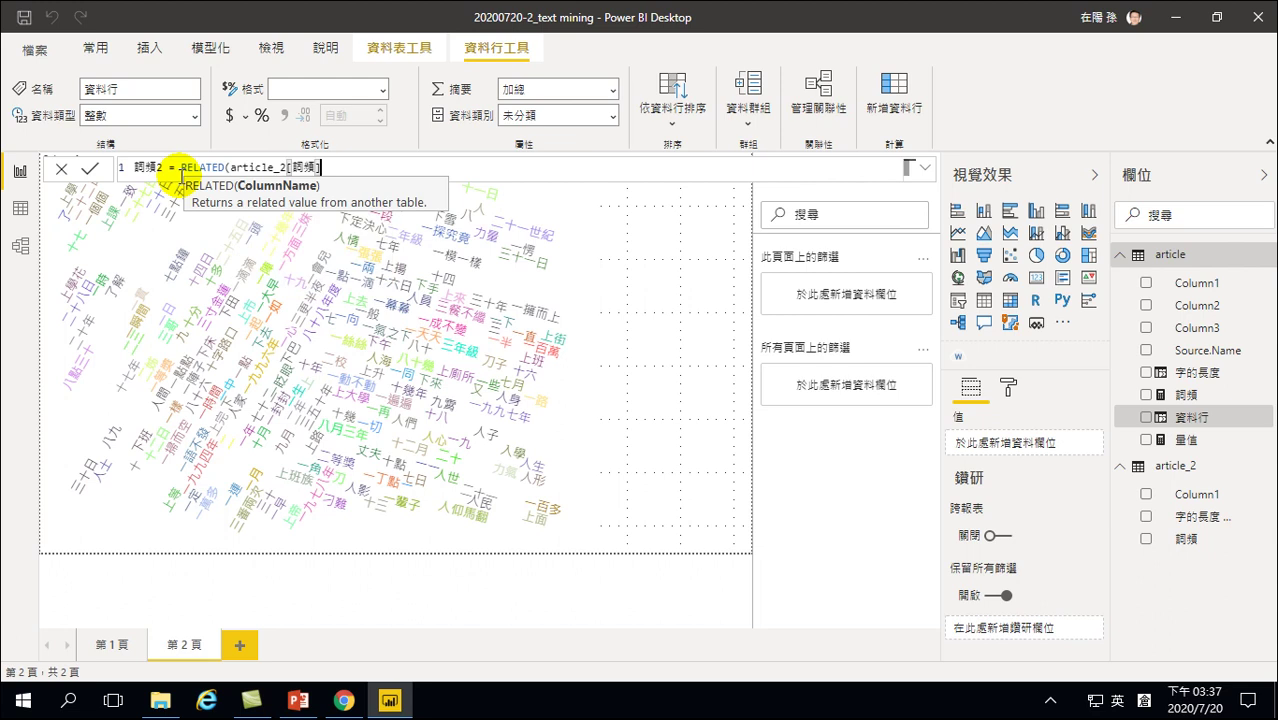
pyautogui.write(')')
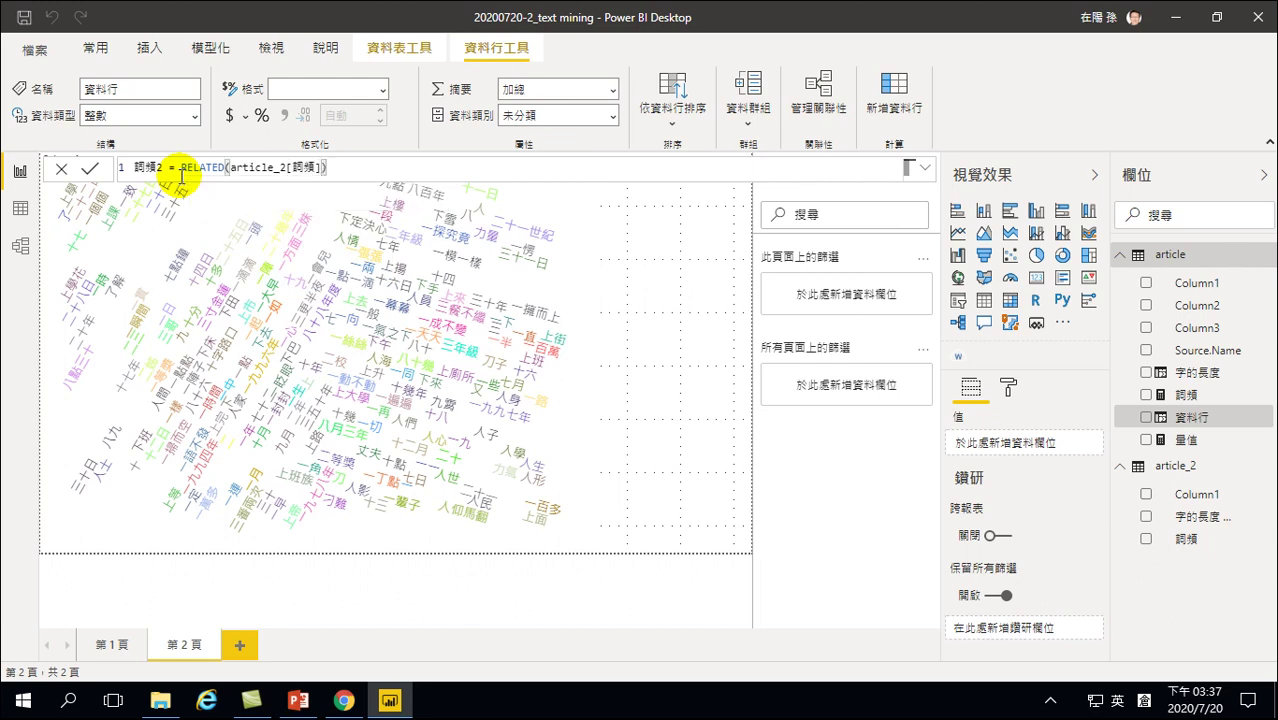
pyautogui.press('Return')
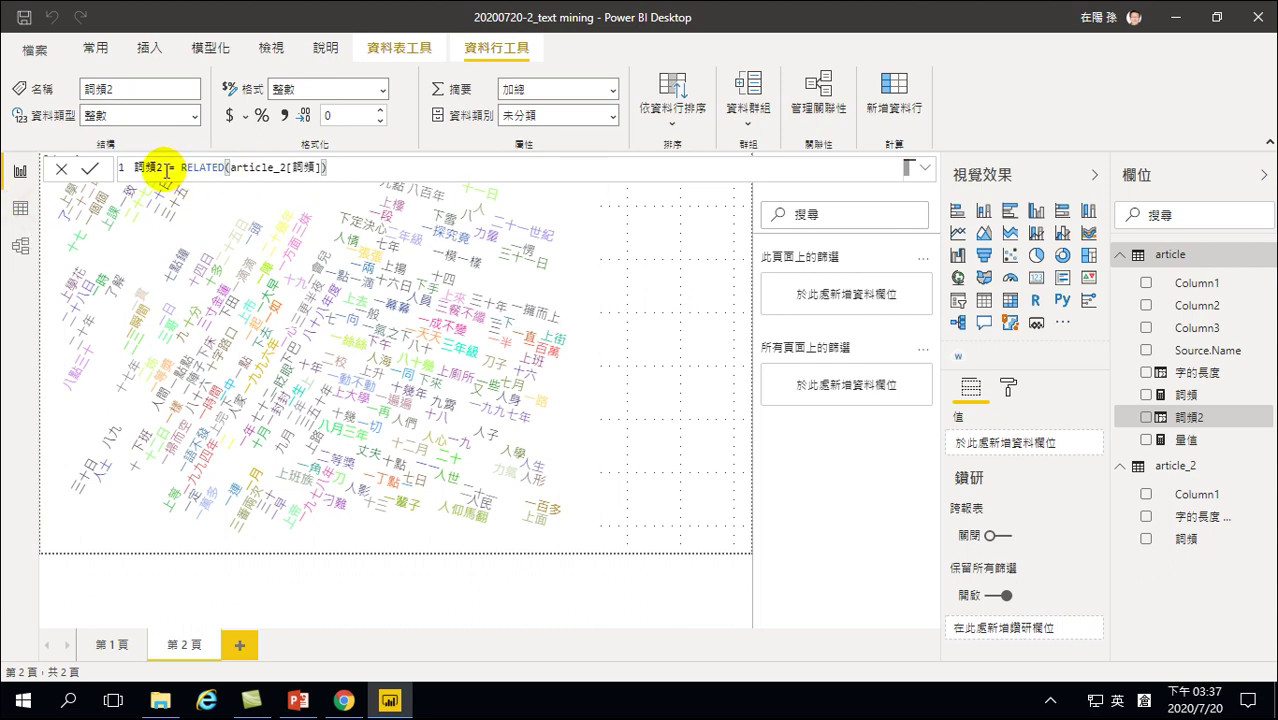
pyautogui.click(20, 210)
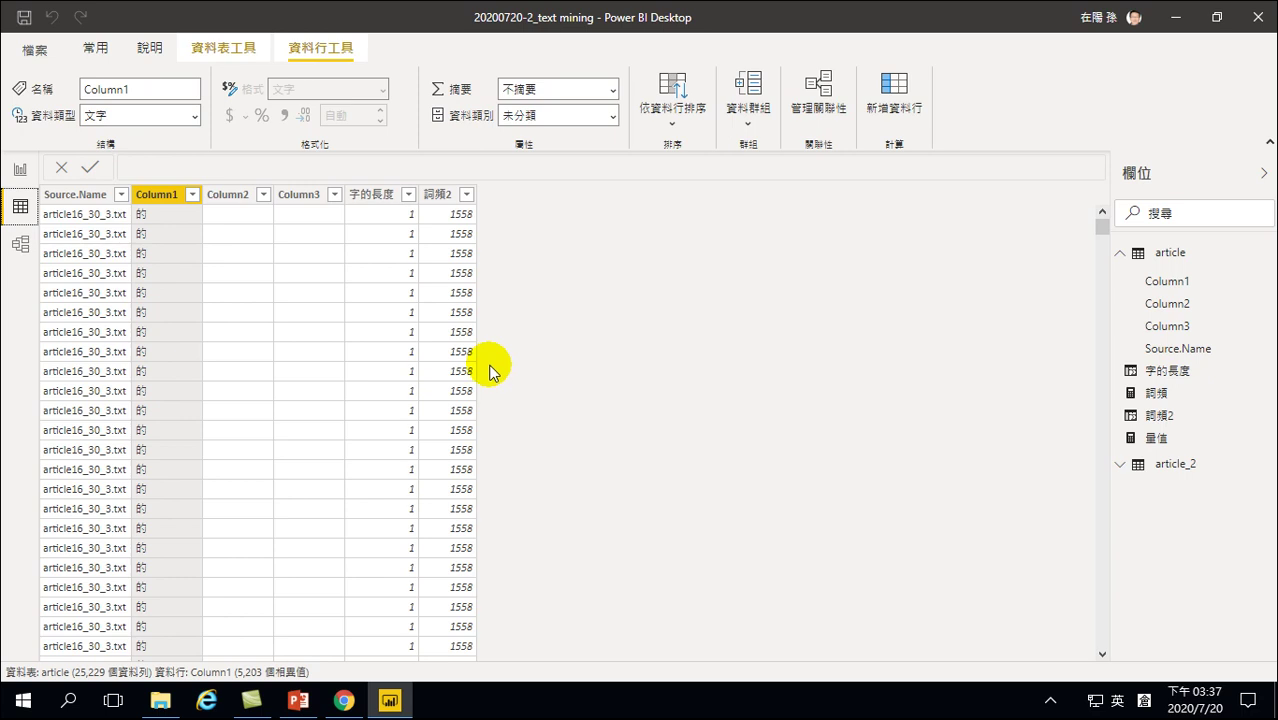
pyautogui.click(20, 169)
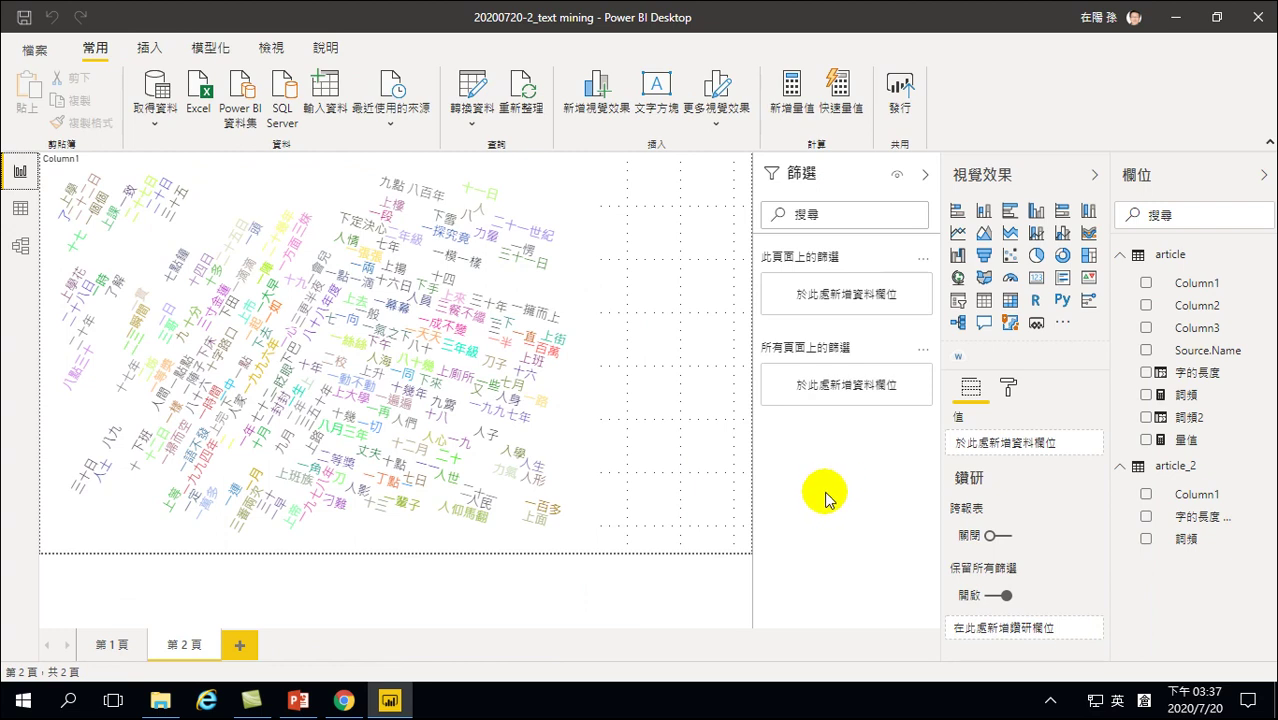
# - Put 詞頻2 in the word cloud's Values, aggregated by 平均 (Average) instead of sum
pyautogui.click(588, 272)
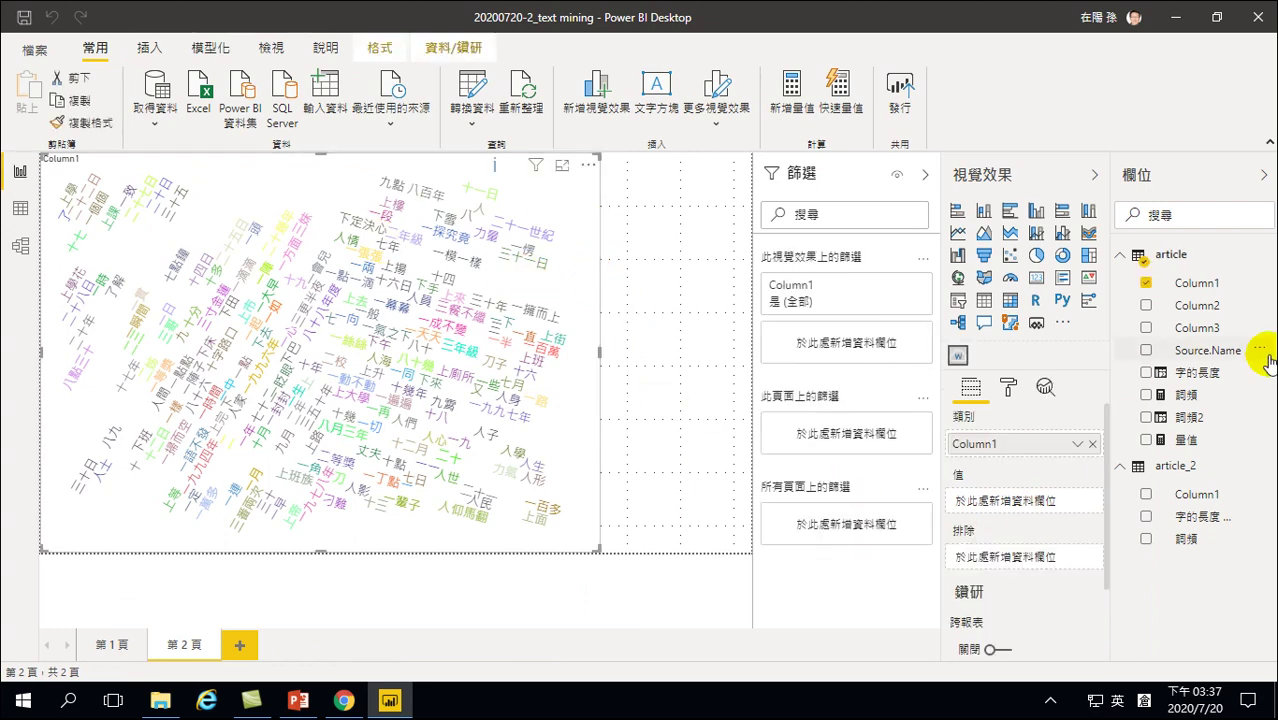
pyautogui.moveTo(1192, 424); pyautogui.dragTo(1030, 503)
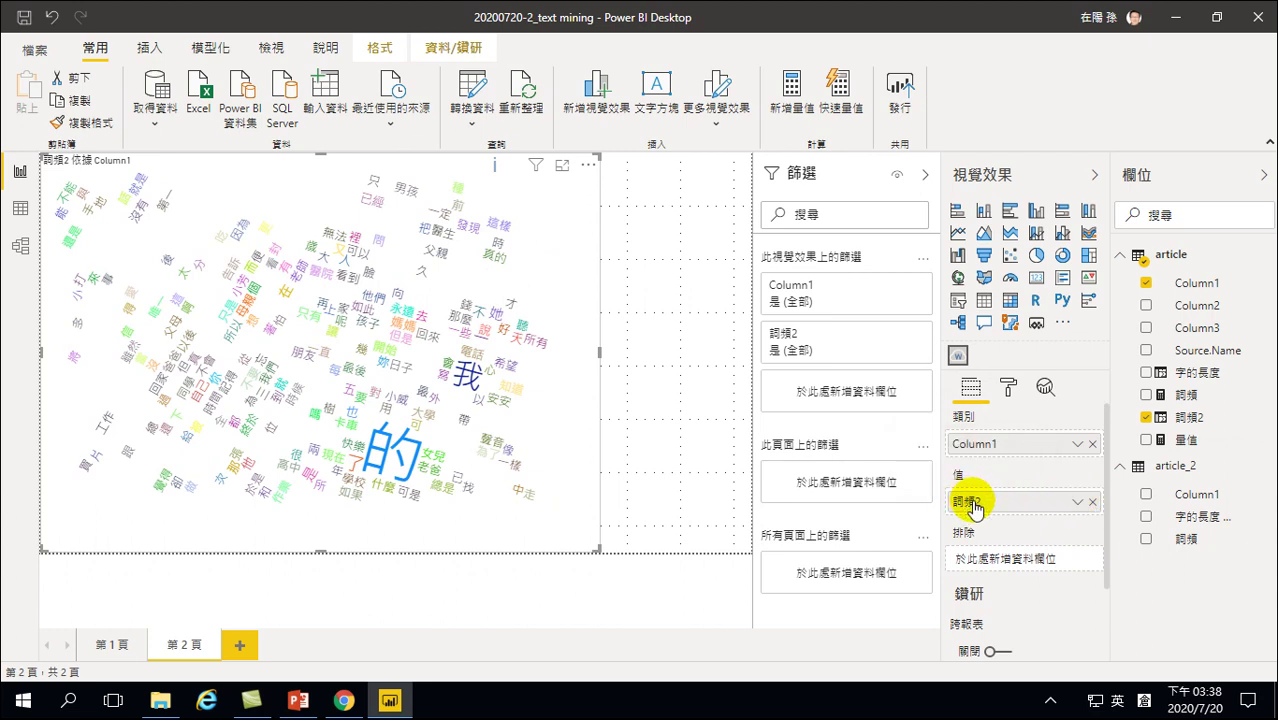
pyautogui.click(1078, 502)
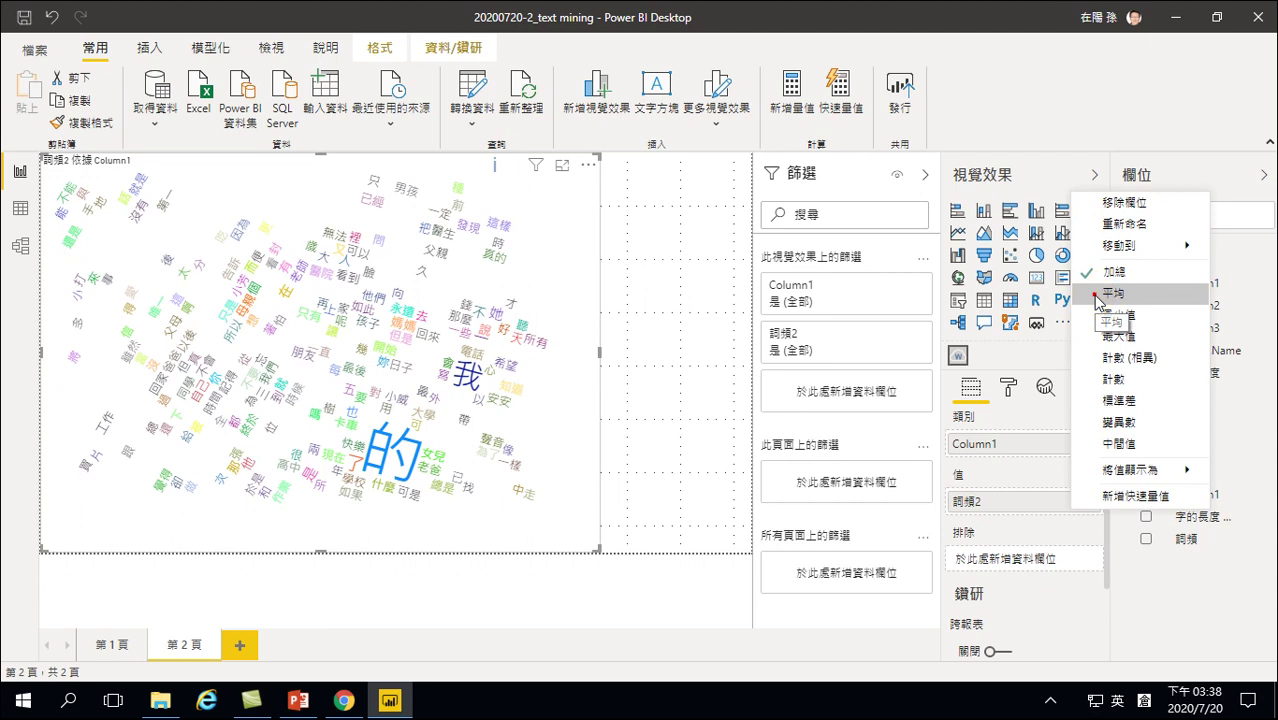
pyautogui.click(1110, 293)
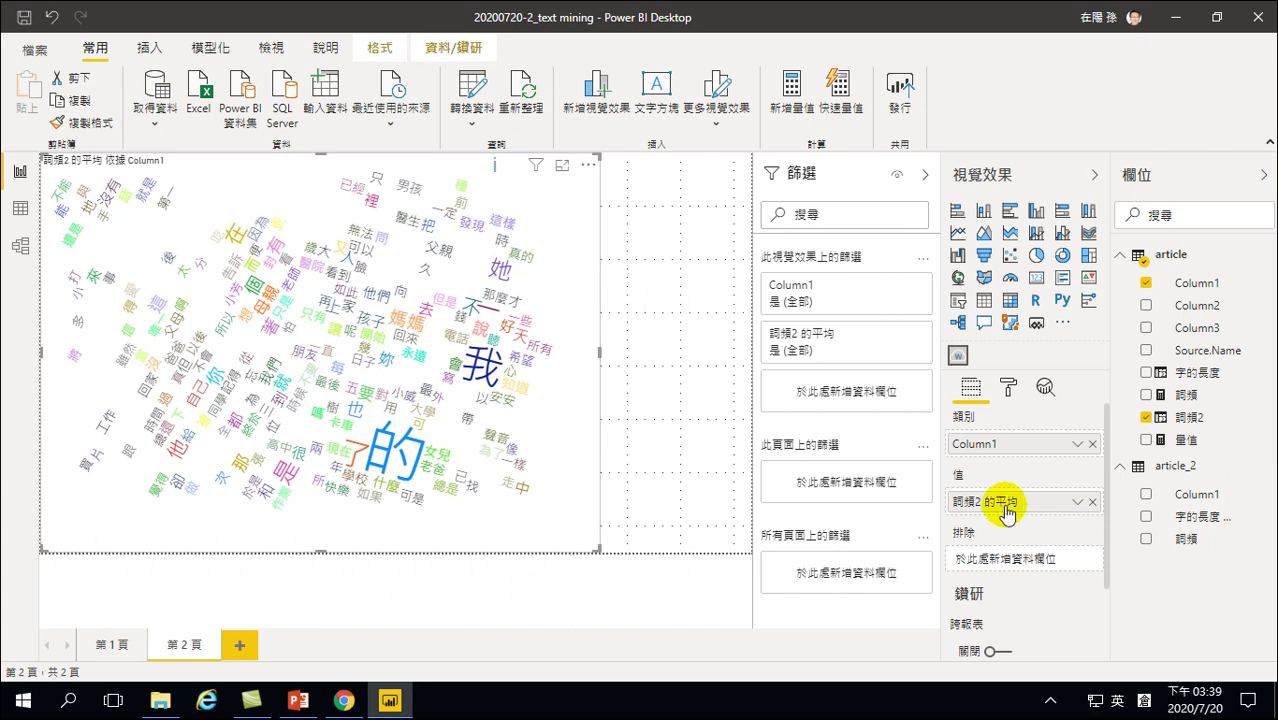
pyautogui.click(1190, 418)
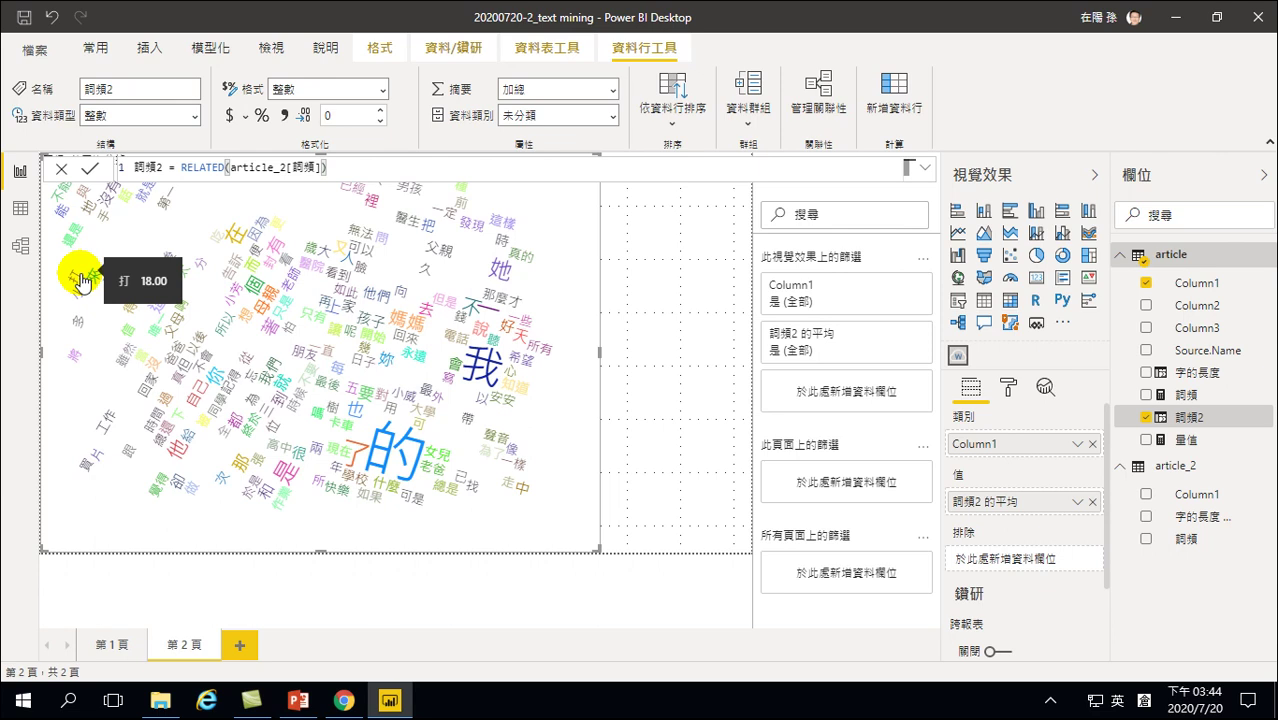
pyautogui.click(675, 229)
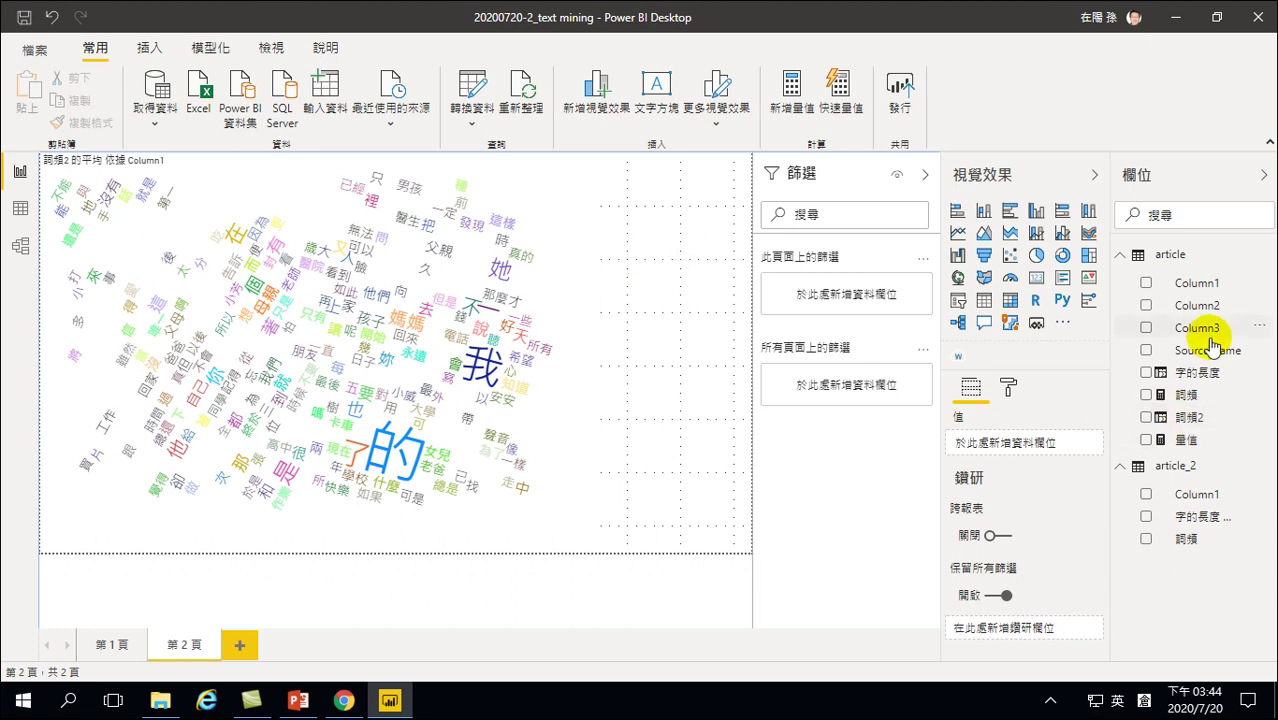
pyautogui.click(20, 207)
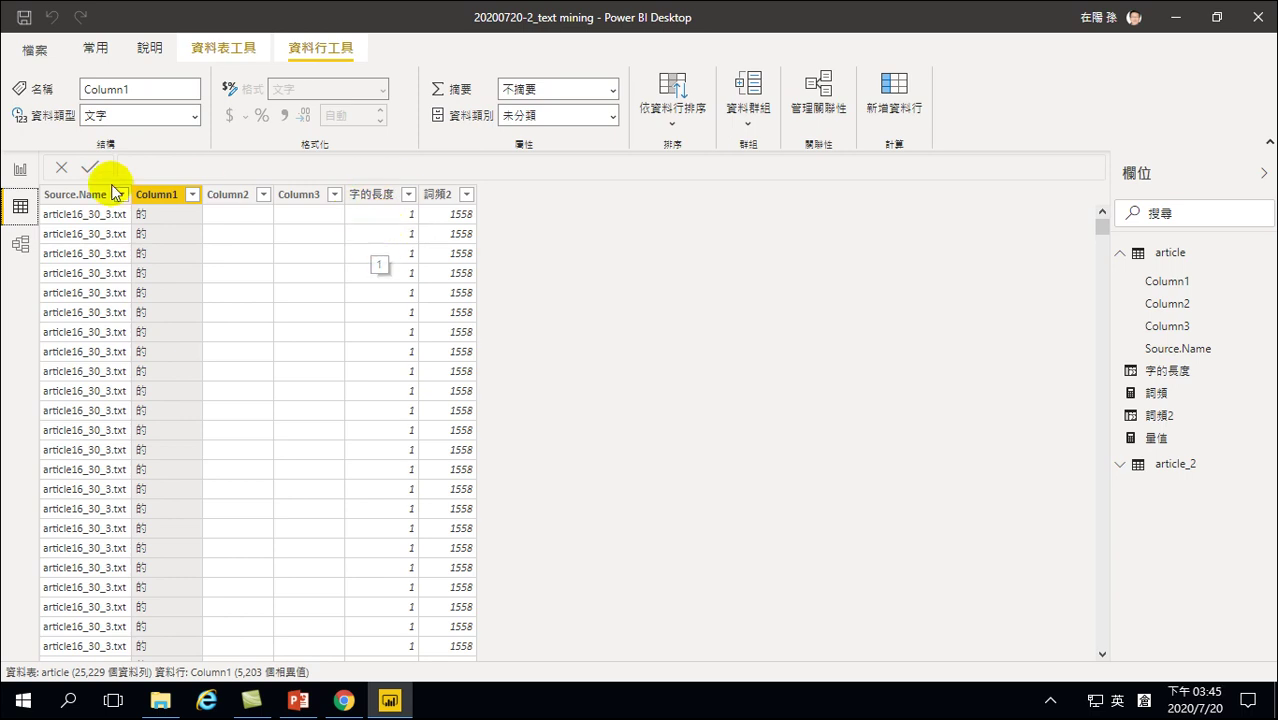
pyautogui.click(20, 170)
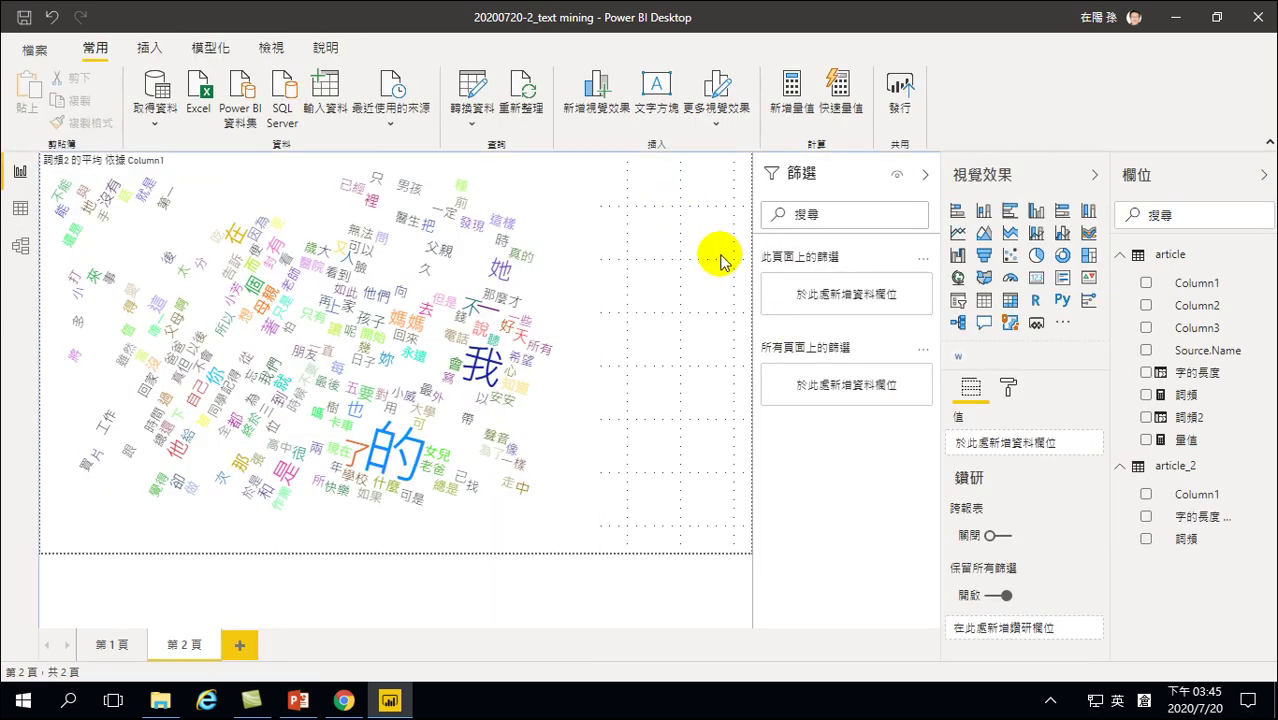
# - Insert a slicer in the page's upper right, filtered on the 字的長度 field
pyautogui.click(958, 300)
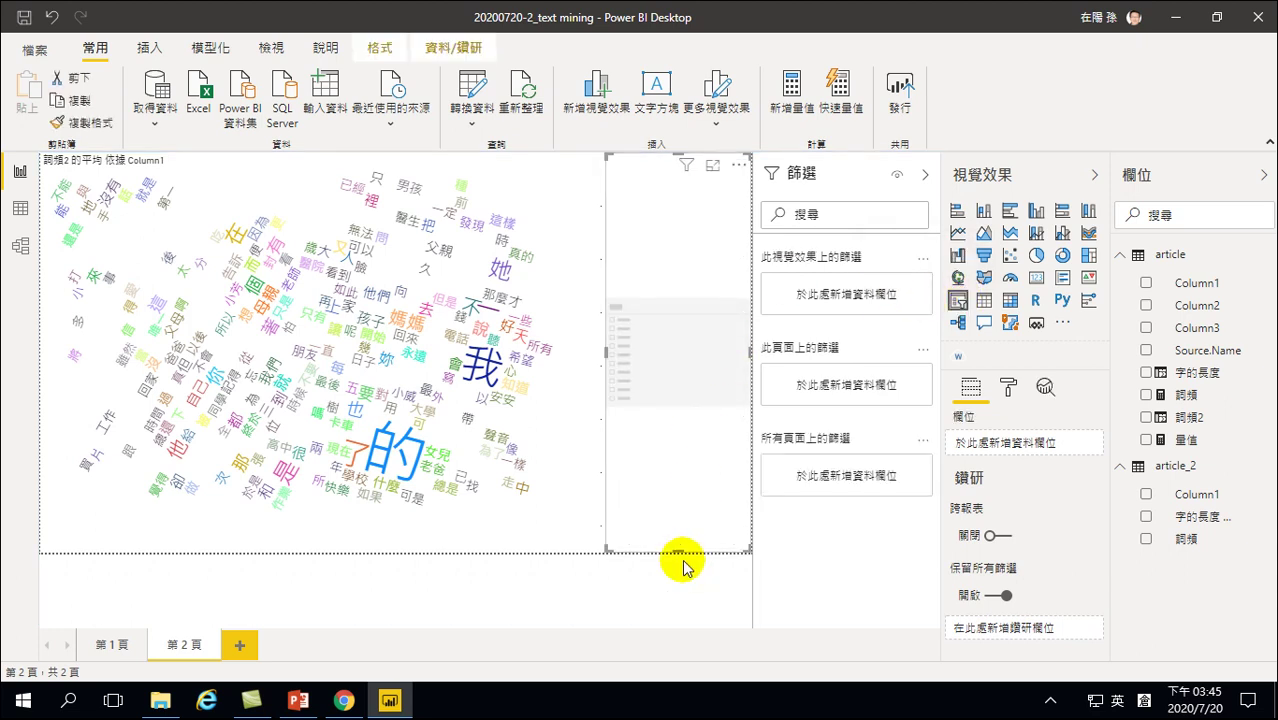
pyautogui.moveTo(677, 551); pyautogui.dragTo(672, 298)
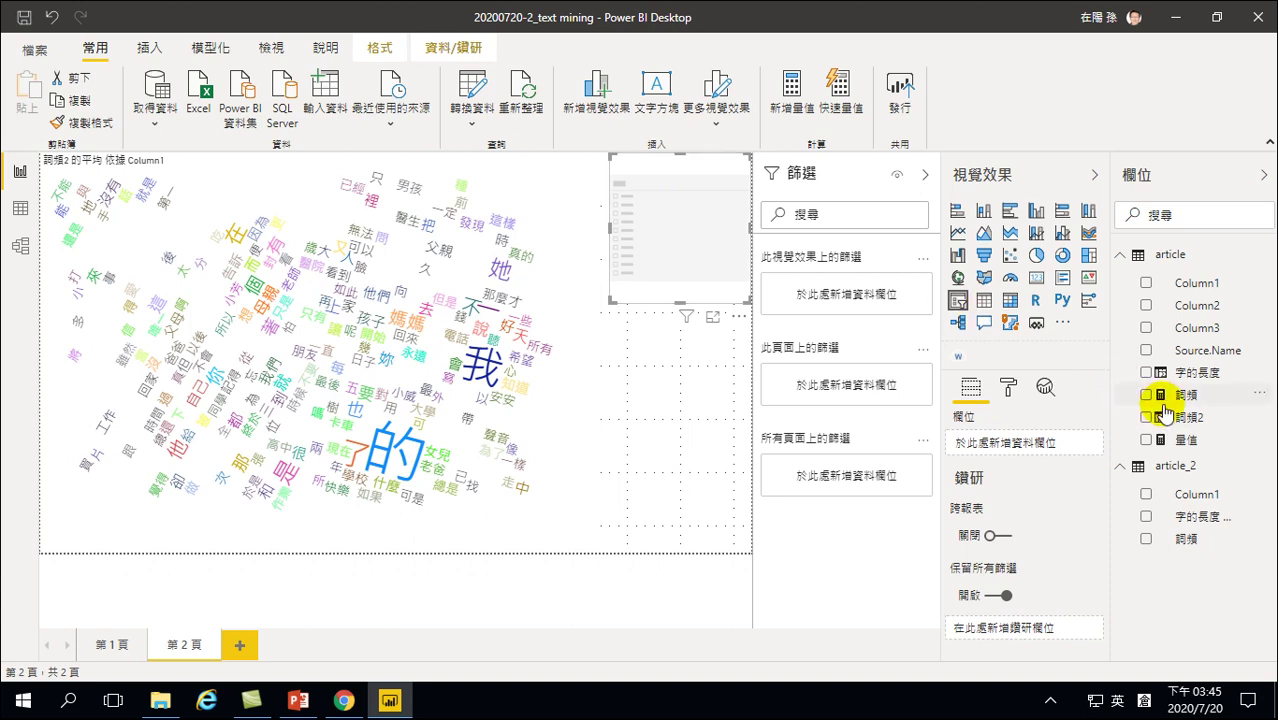
pyautogui.click(1146, 372)
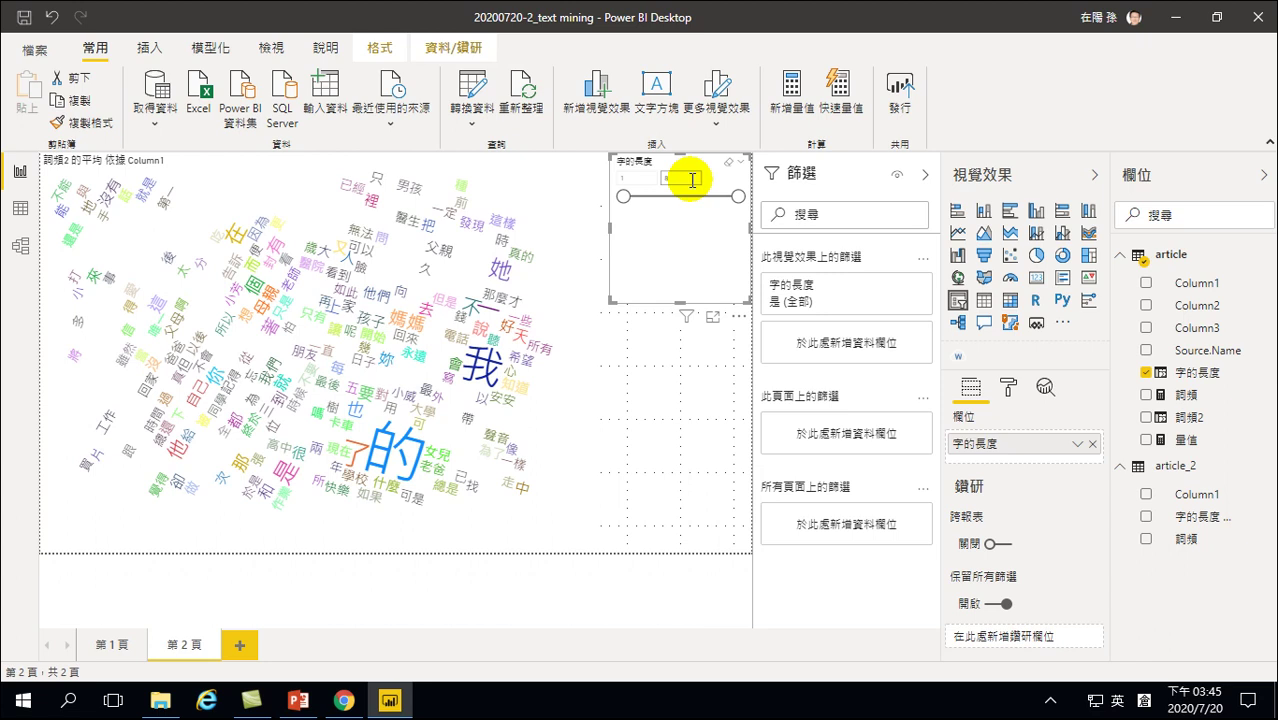
# - Enter minimum word-length values in the slicer's range box, first 8, then 4
pyautogui.click(633, 177)
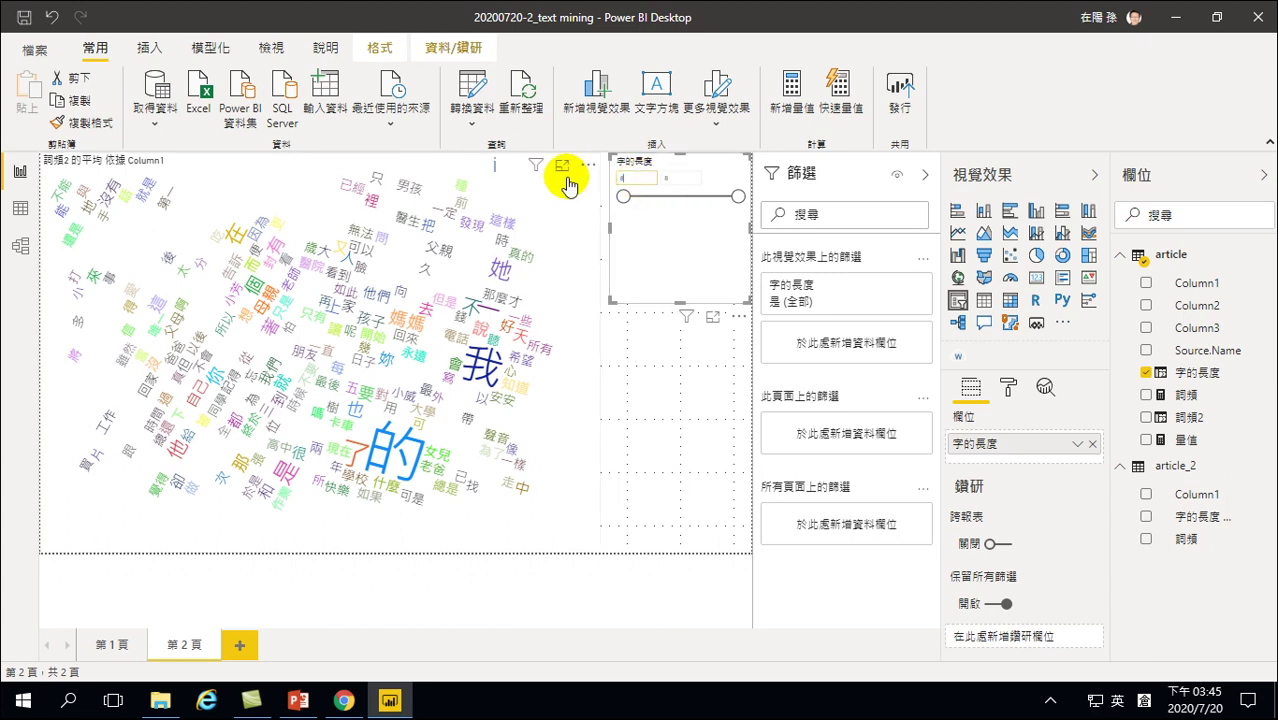
pyautogui.write('8')
pyautogui.press('Return')
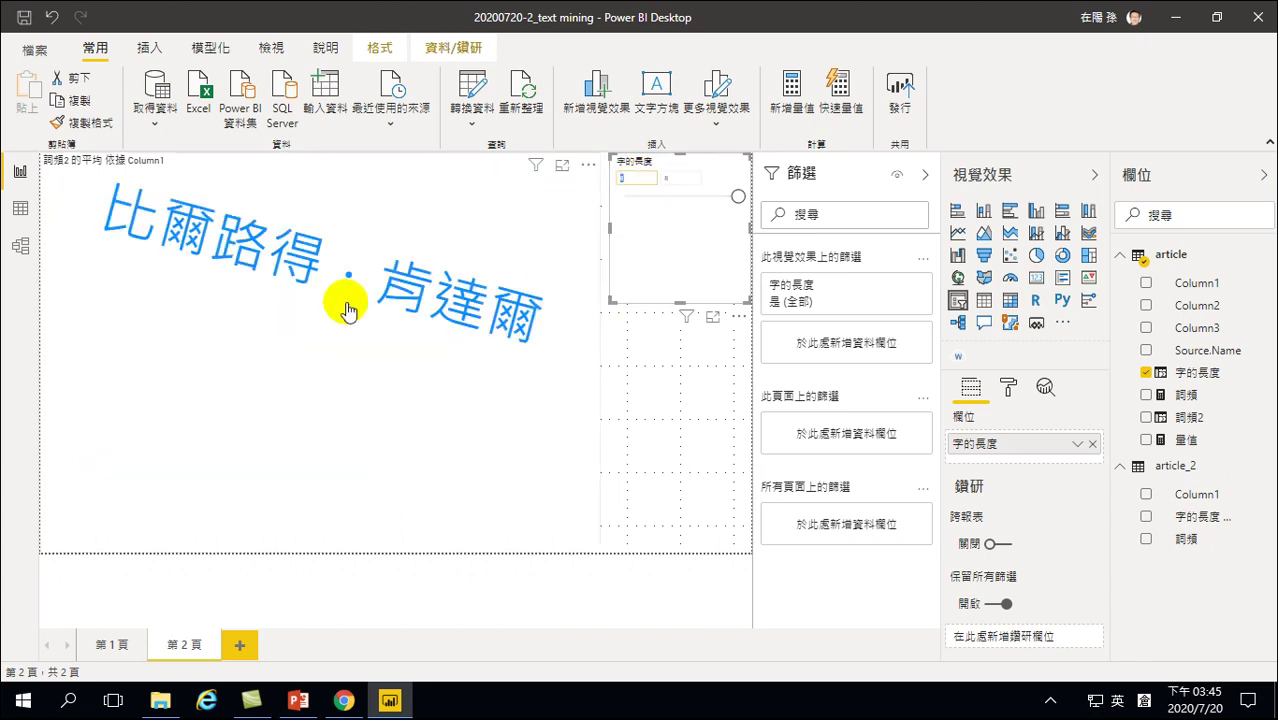
pyautogui.moveTo(322, 262)
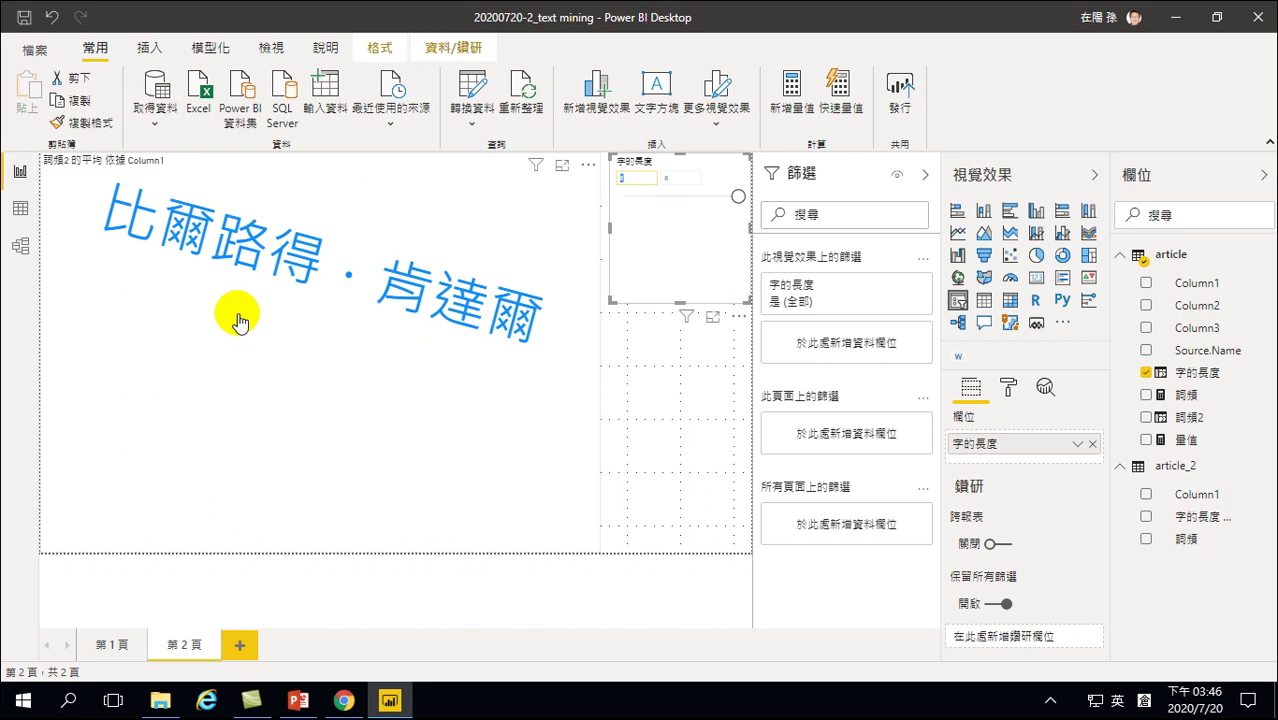
pyautogui.click(649, 181)
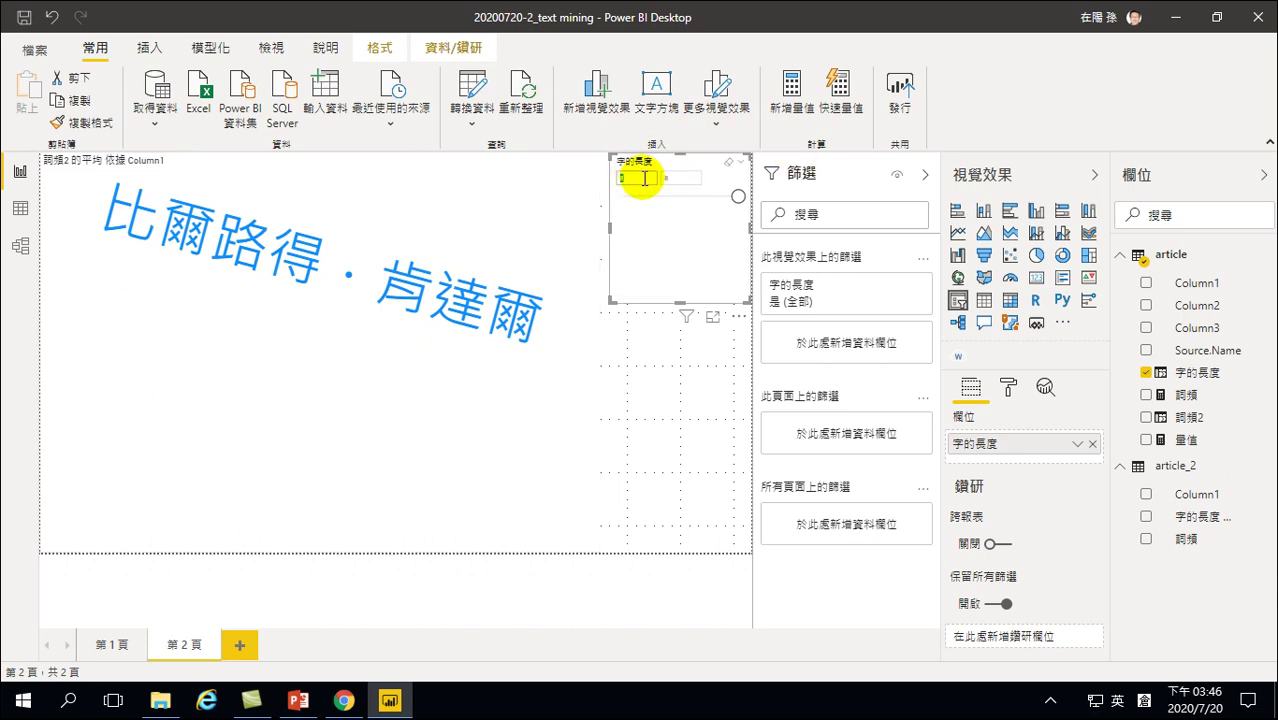
pyautogui.write('4')
pyautogui.click(637, 172)
pyautogui.moveTo(463, 249)
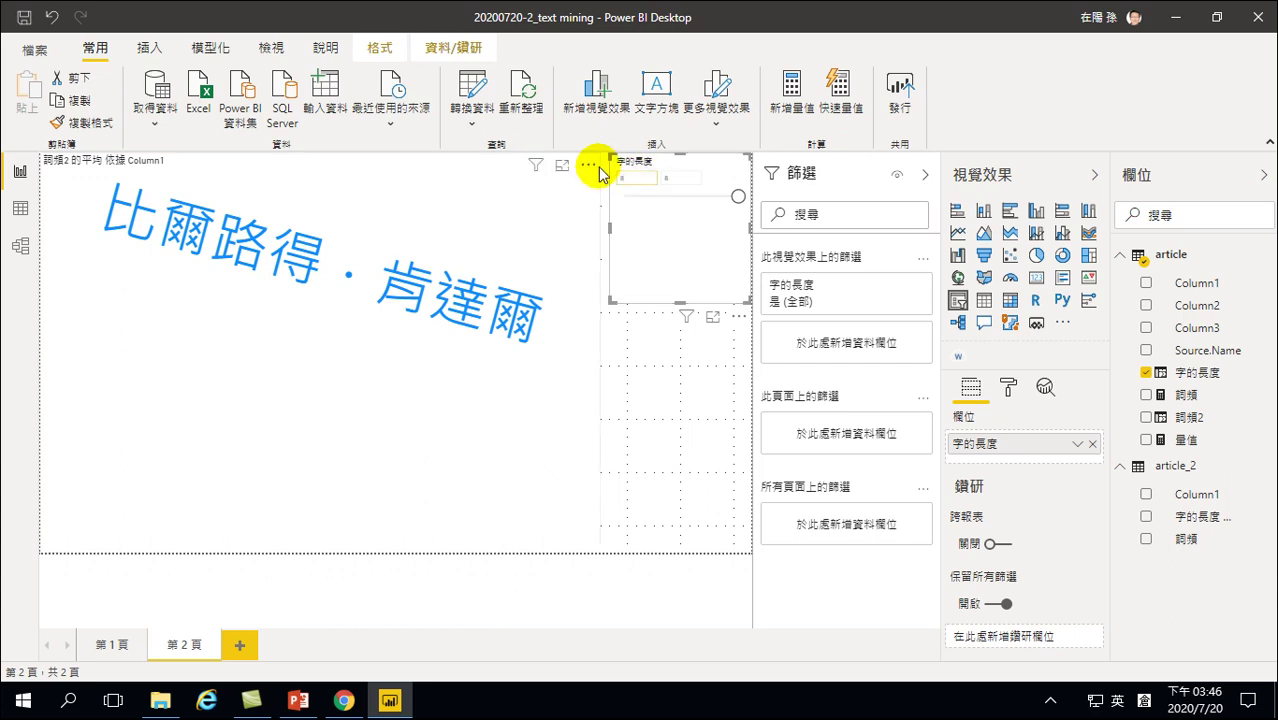
pyautogui.write('4')
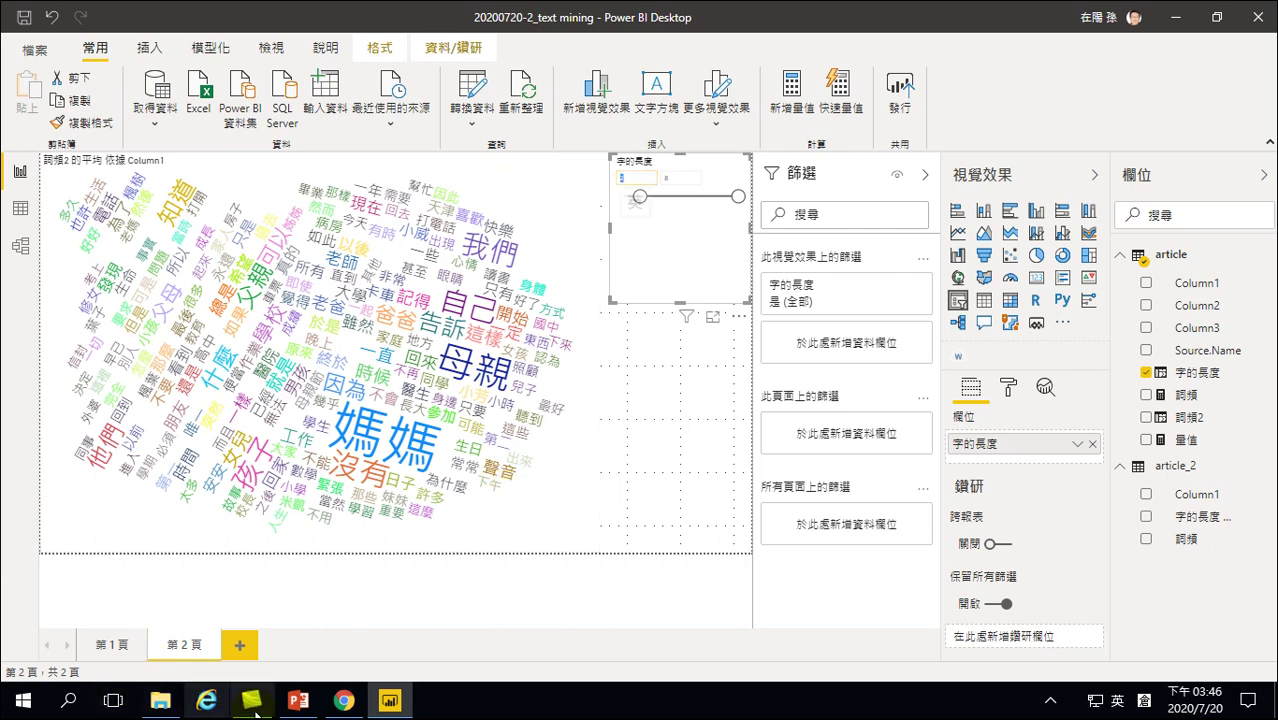
# - Leave the Chrome article list and return to Power BI report page 2
pyautogui.click(343, 700)
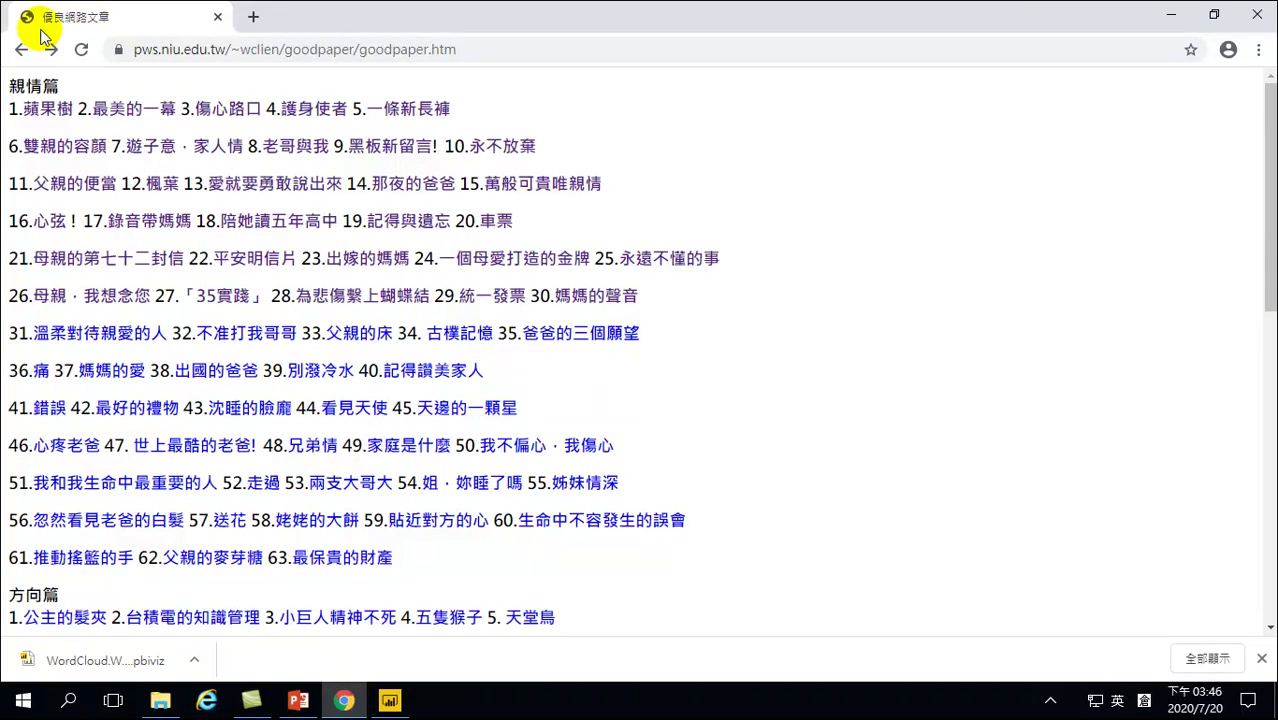
pyautogui.click(14, 89)
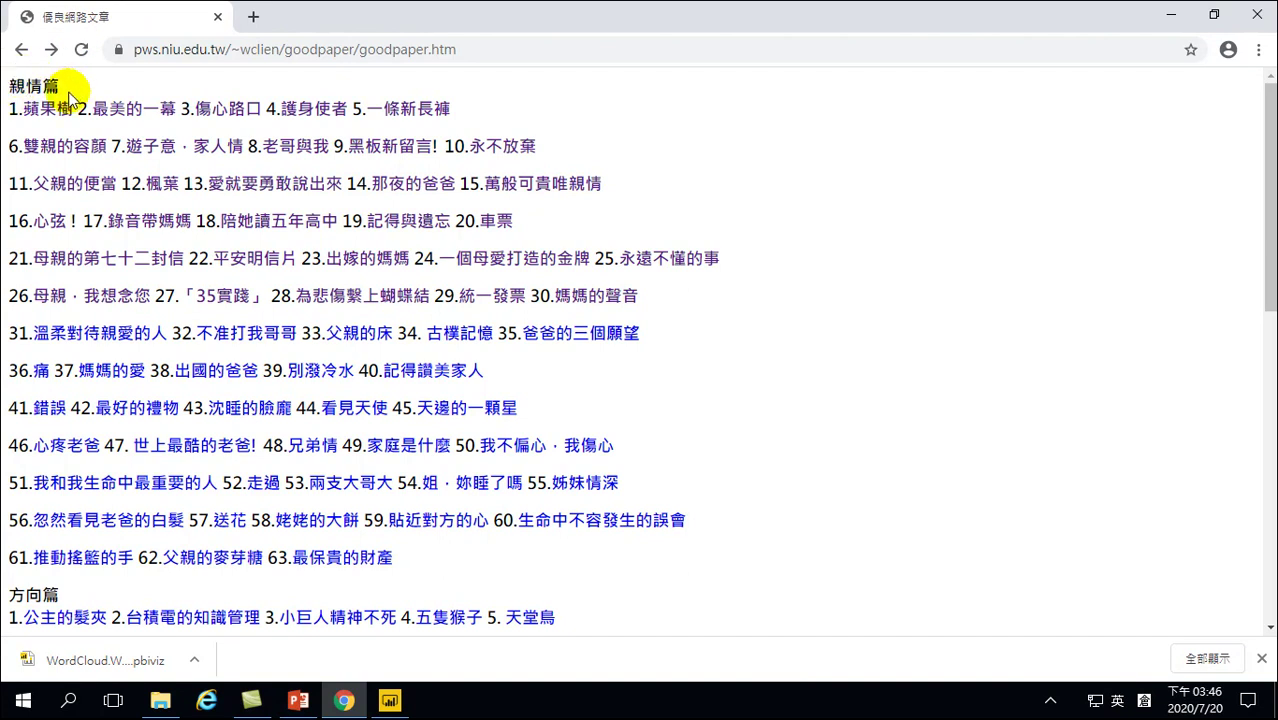
pyautogui.click(1171, 14)
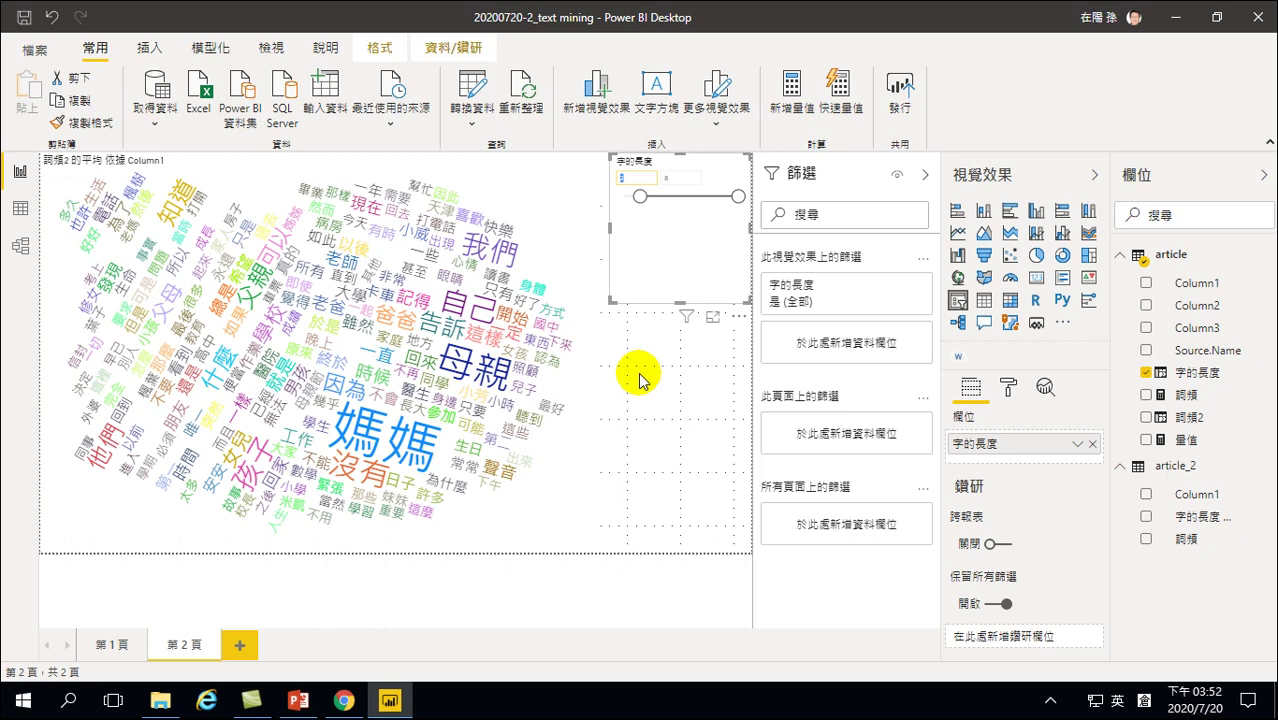
pyautogui.moveTo(679, 228)
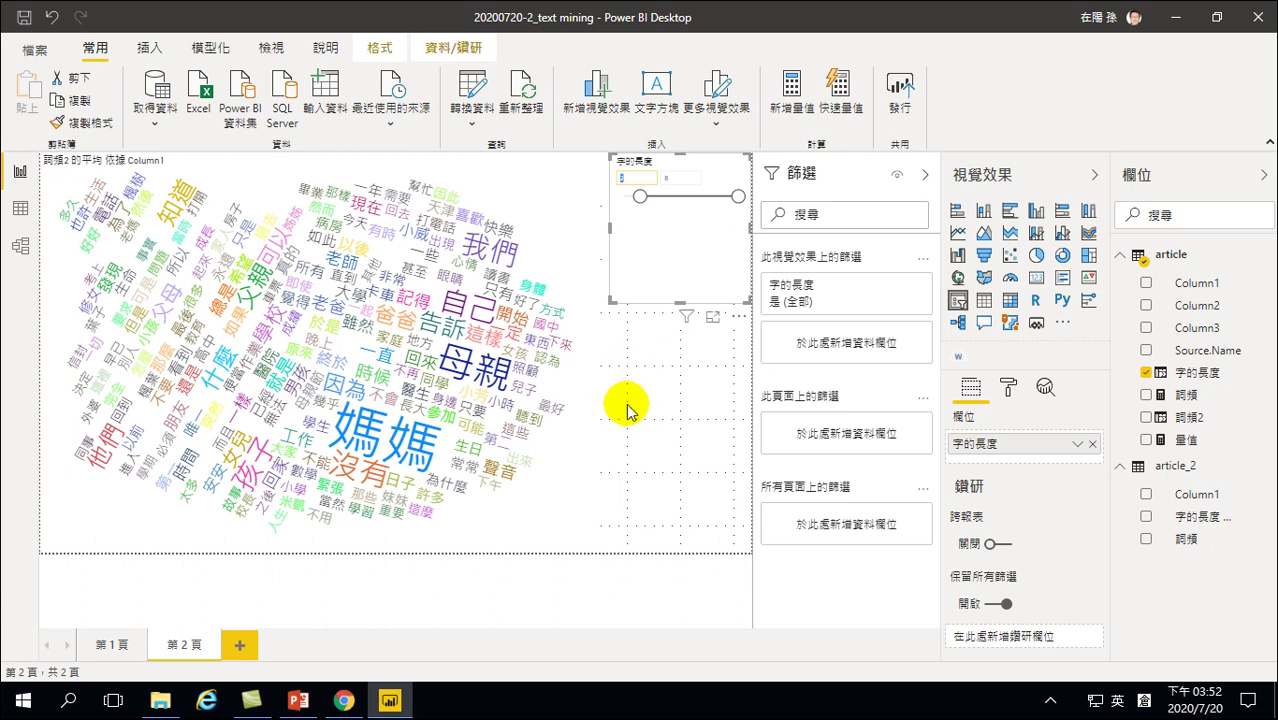
# - Add a clustered column chart with Source.Name on the axis and its count as values
pyautogui.click(660, 378)
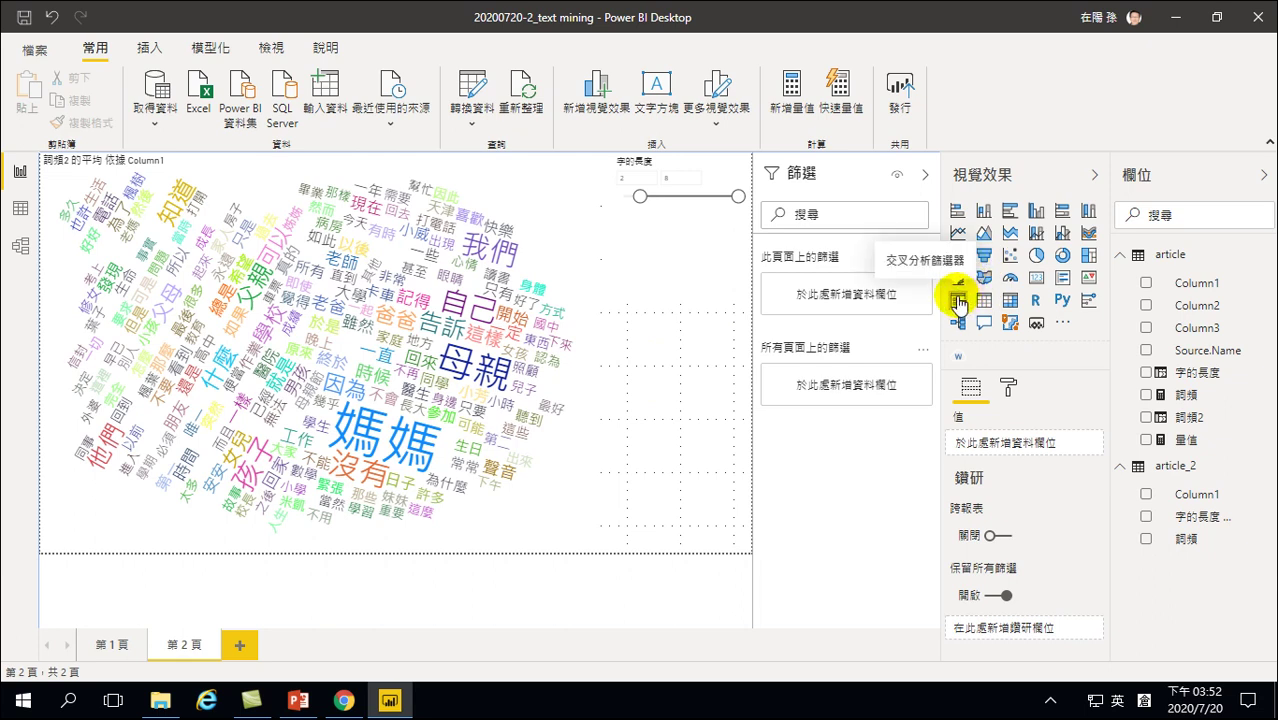
pyautogui.click(1036, 210)
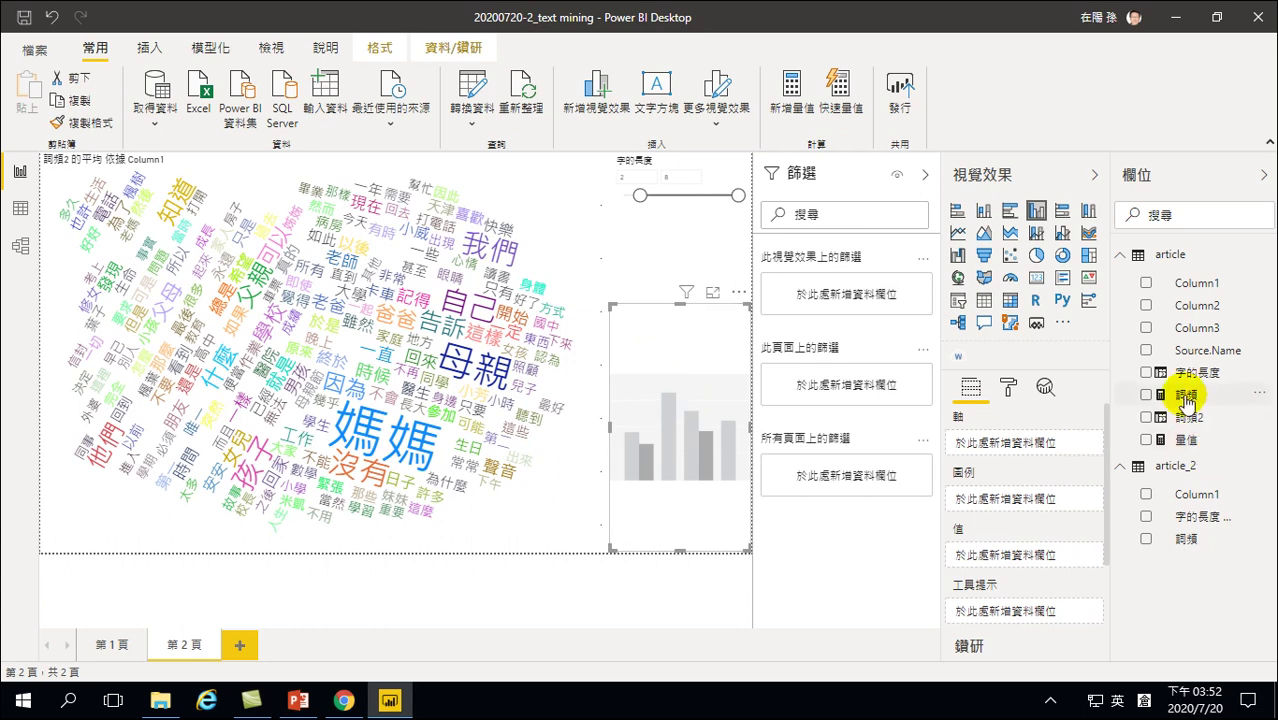
pyautogui.moveTo(1207, 350)
pyautogui.click(1146, 350)
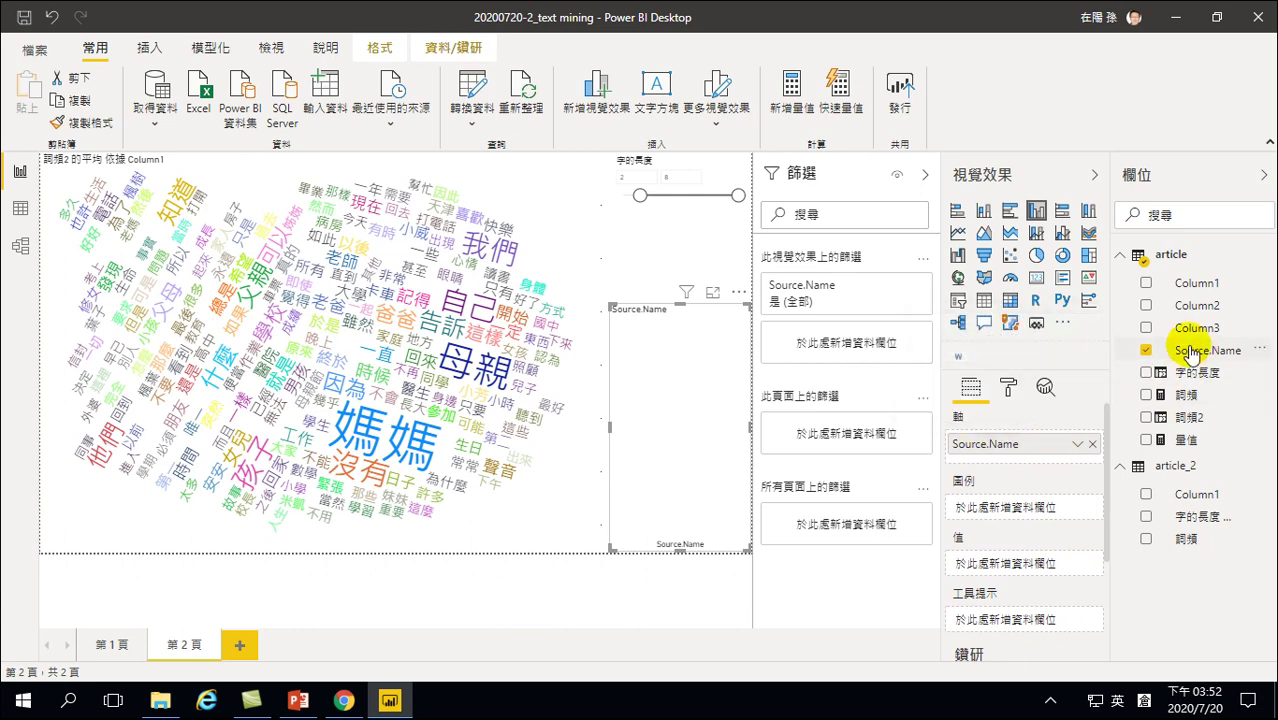
pyautogui.moveTo(1185, 350)
pyautogui.mouseDown()
pyautogui.moveTo(1061, 545)
pyautogui.moveTo(1030, 562)
pyautogui.mouseUp()
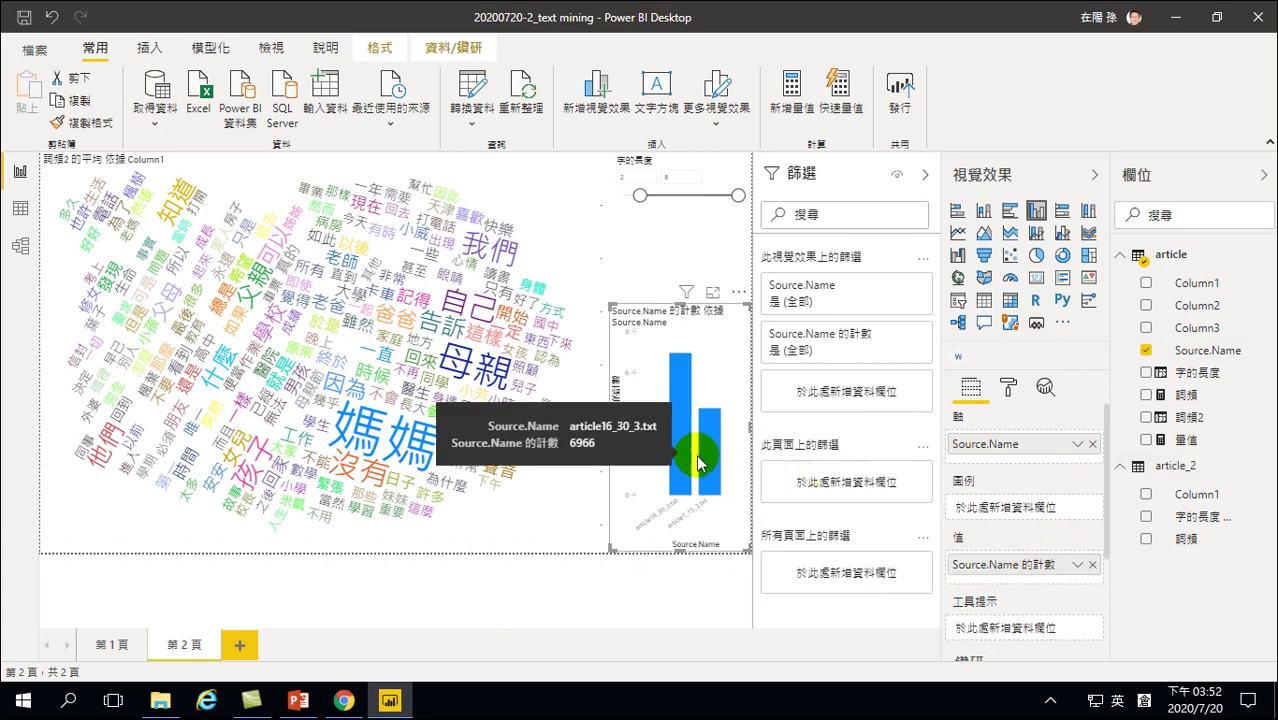
pyautogui.moveTo(709, 455)
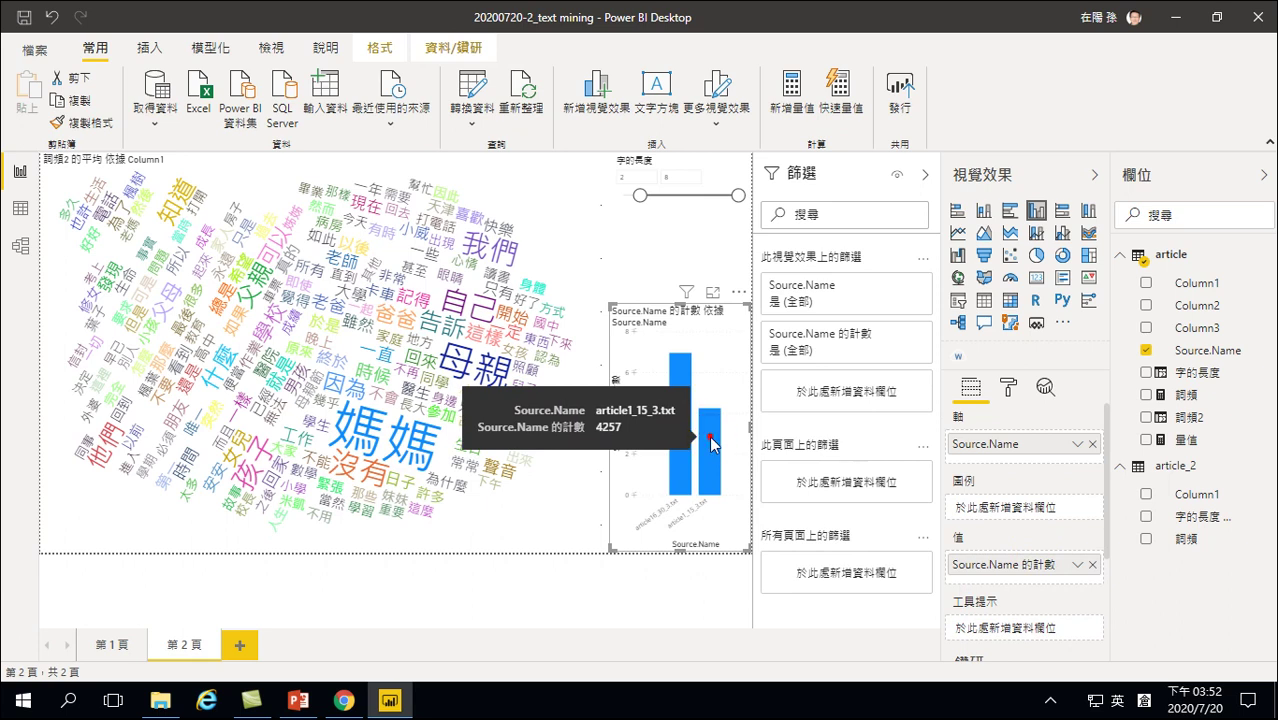
pyautogui.click(708, 442)
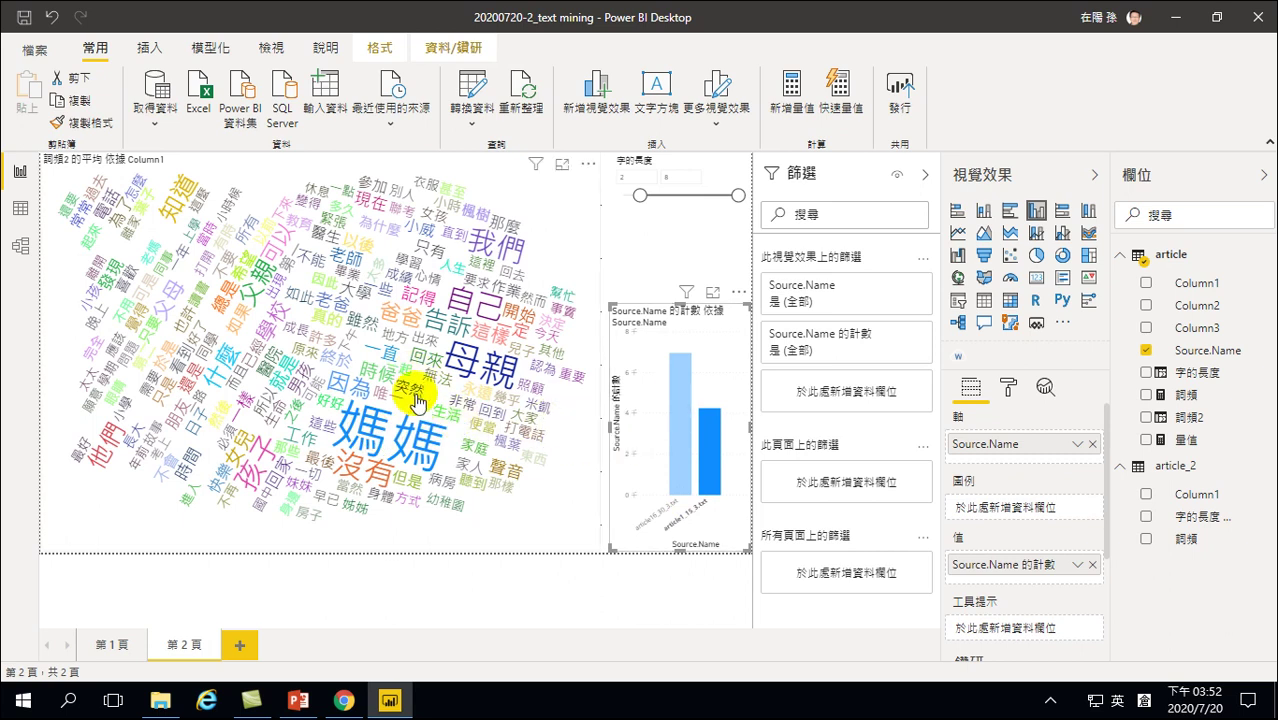
pyautogui.click(679, 432)
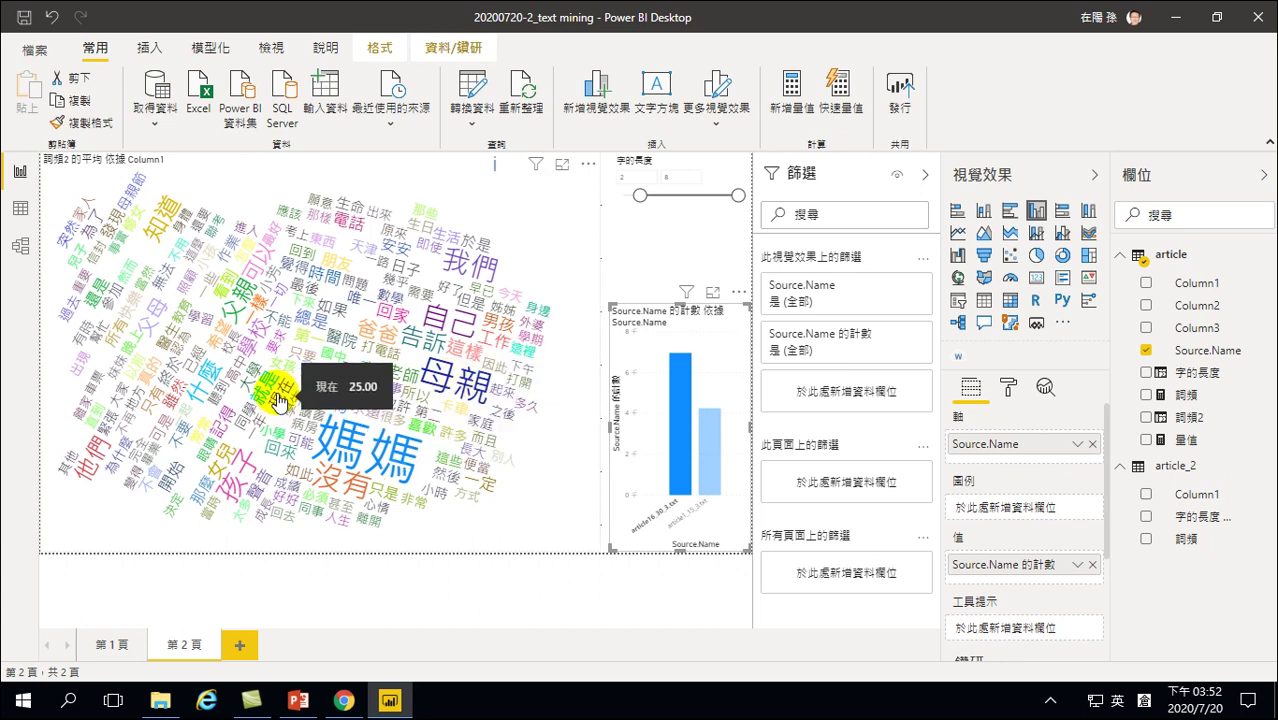
pyautogui.click(708, 422)
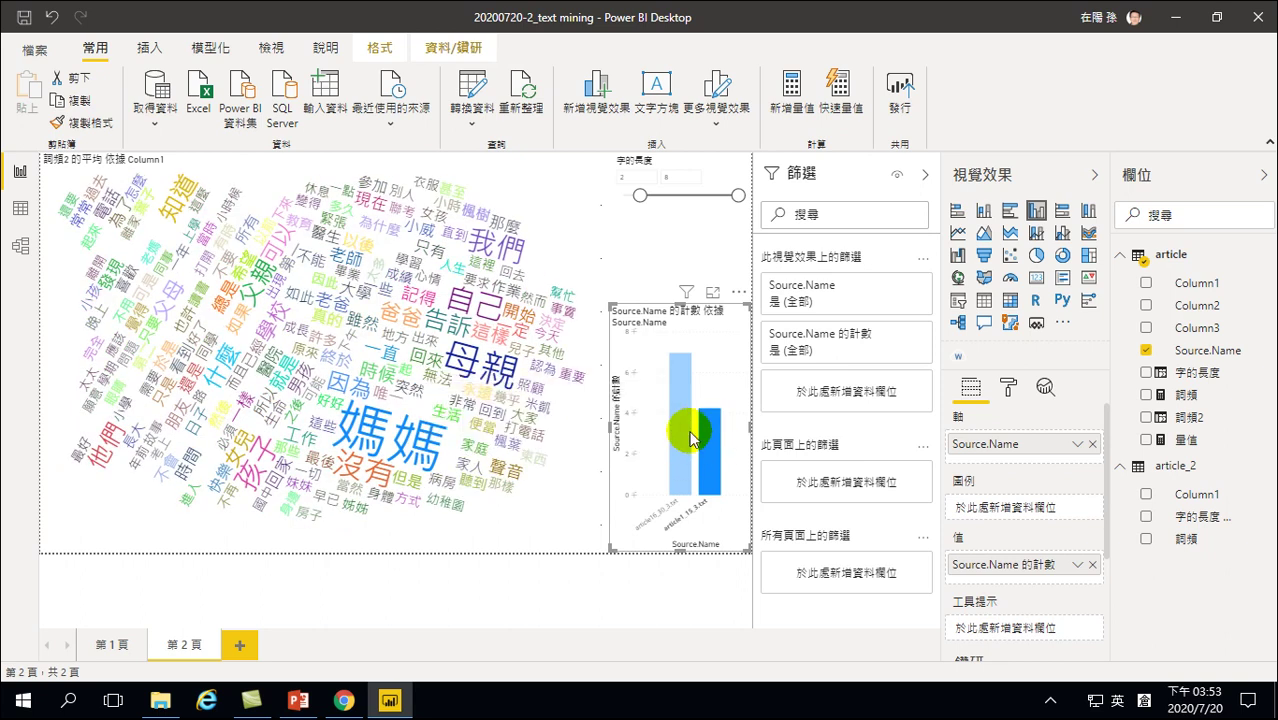
pyautogui.click(711, 437)
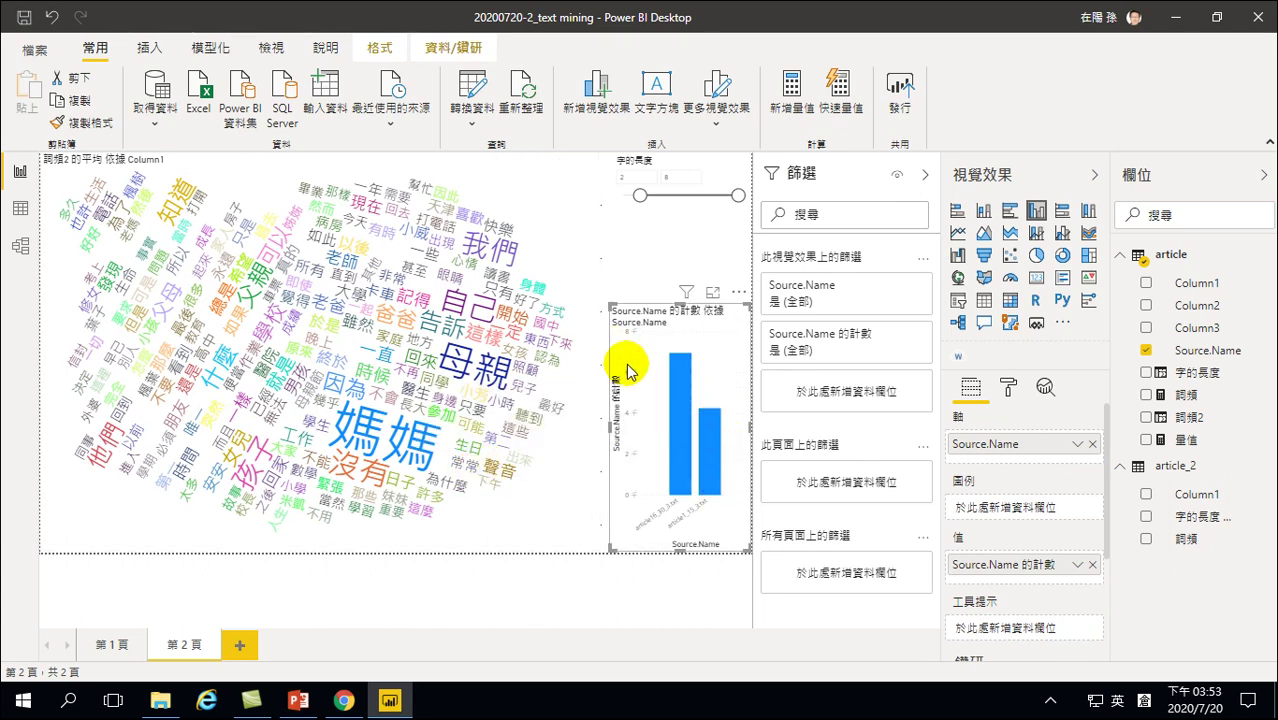
pyautogui.click(110, 645)
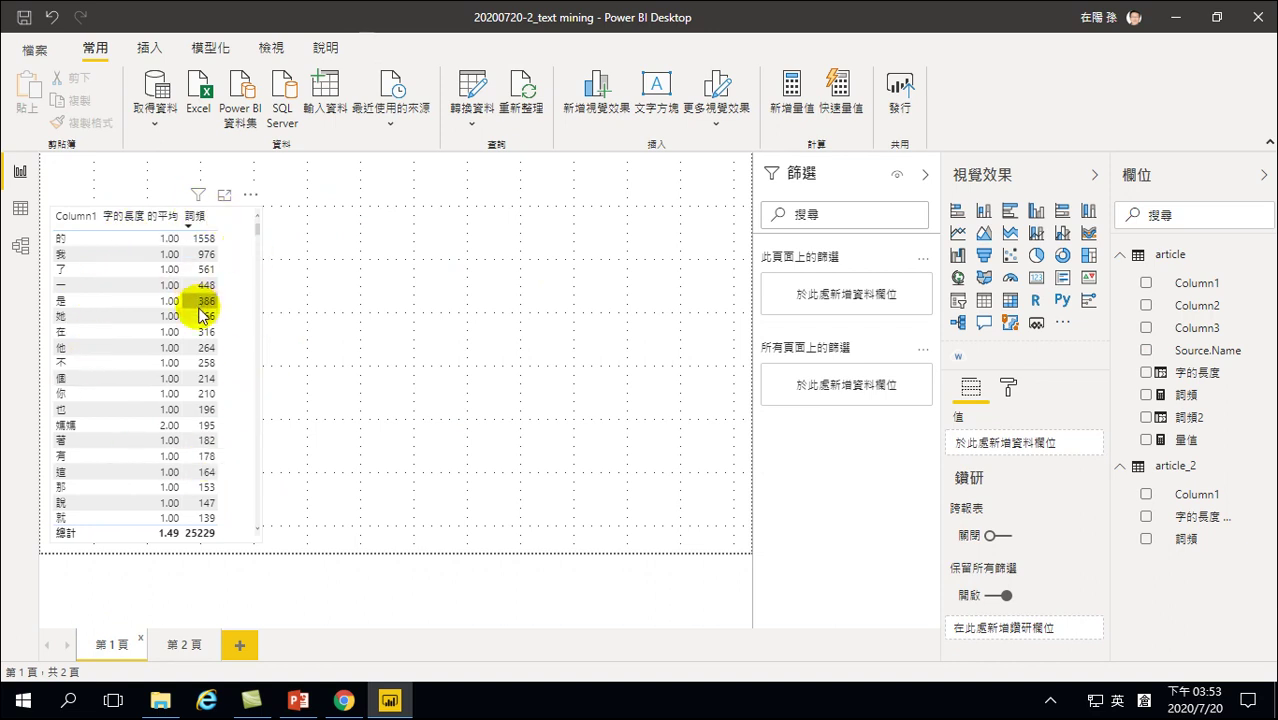
pyautogui.scroll(-2, 195, 320)
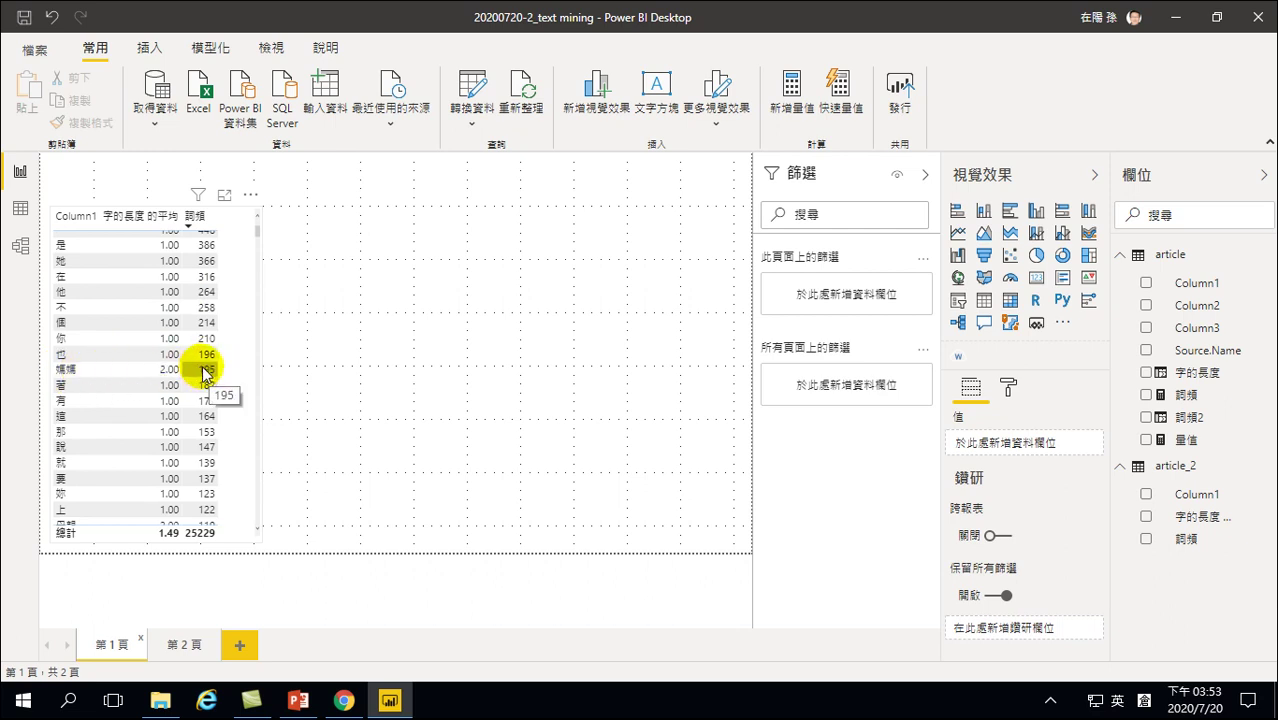
pyautogui.click(183, 641)
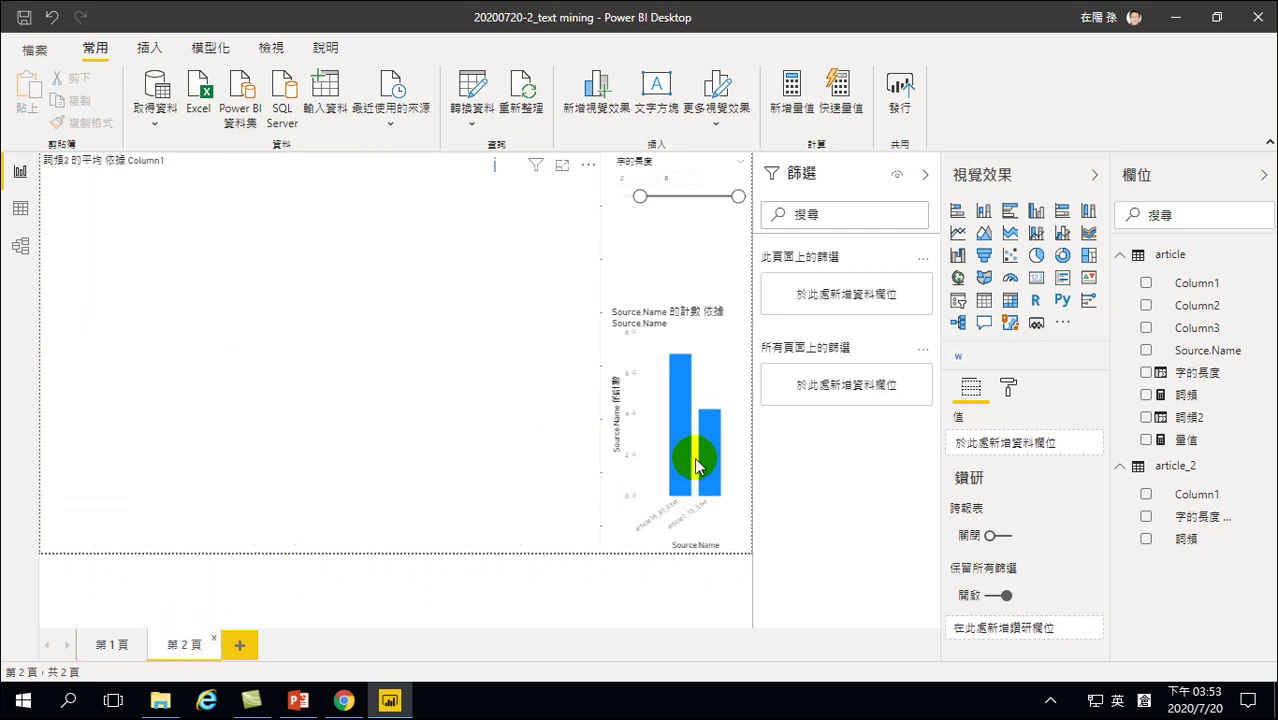
# - Filter the word cloud by the article1_15_3.txt and article16_30_3.txt bars, then show page 1
pyautogui.click(718, 456)
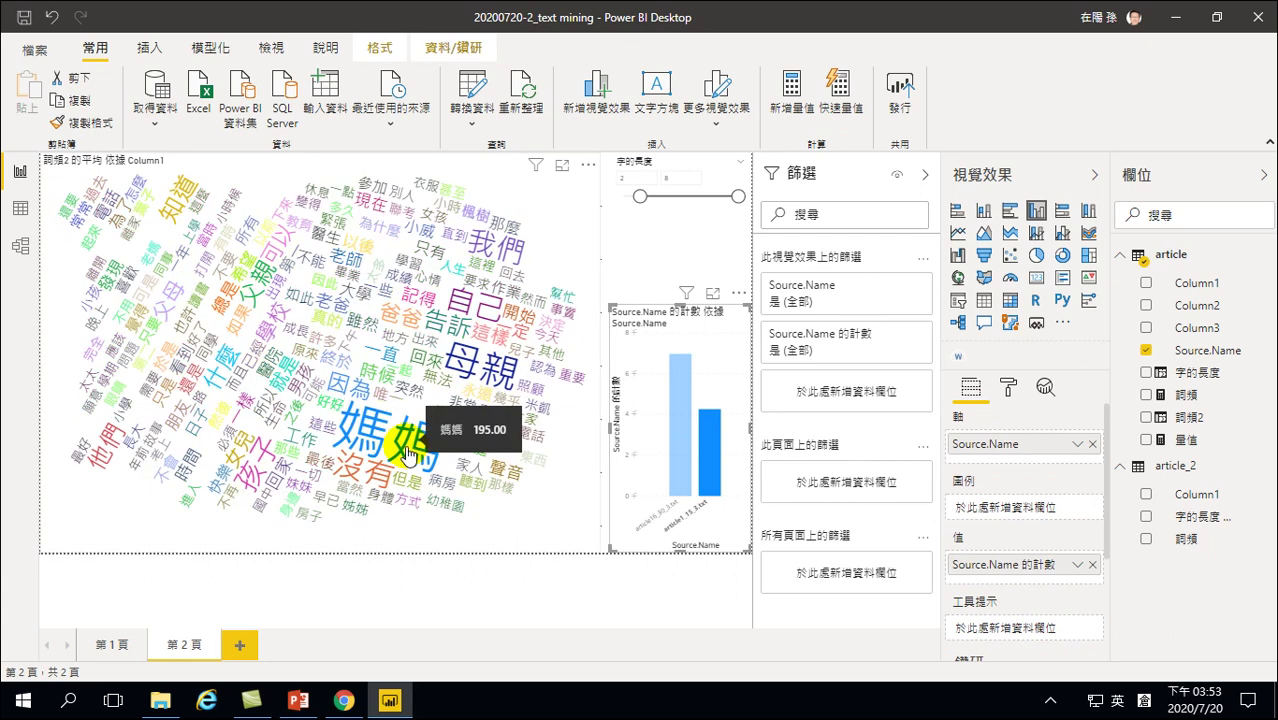
pyautogui.click(680, 425)
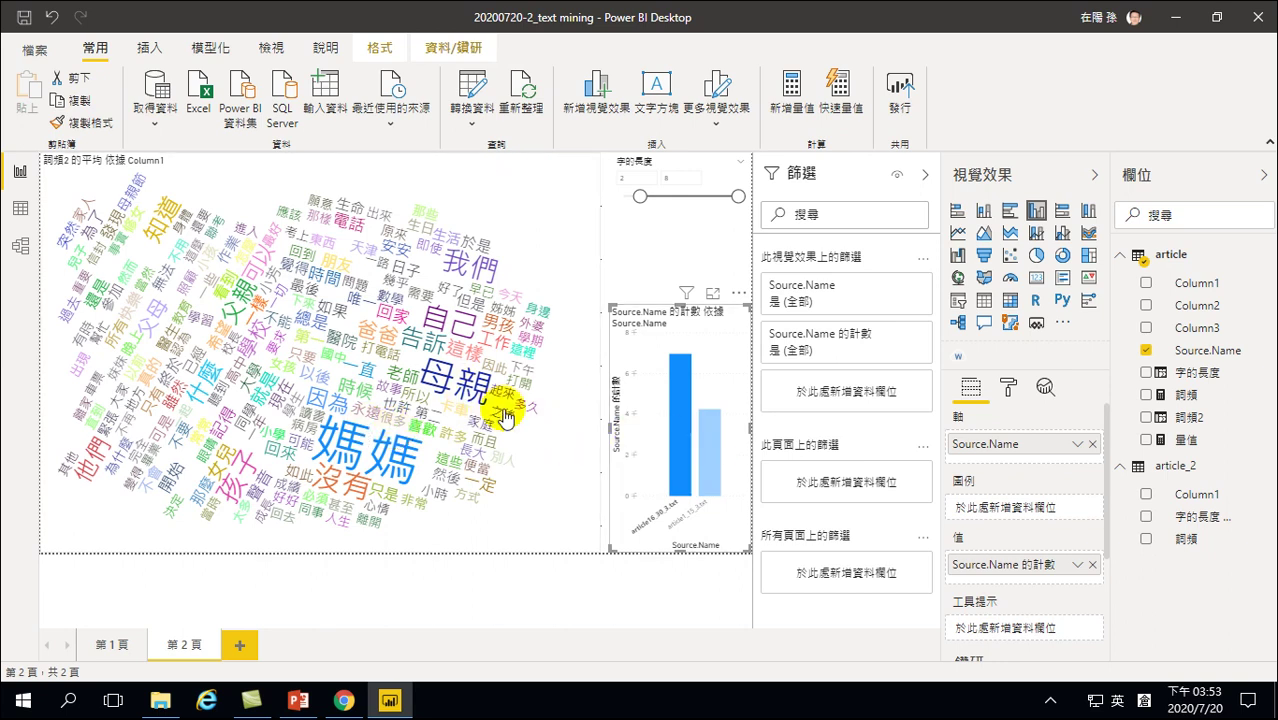
pyautogui.moveTo(518, 484)
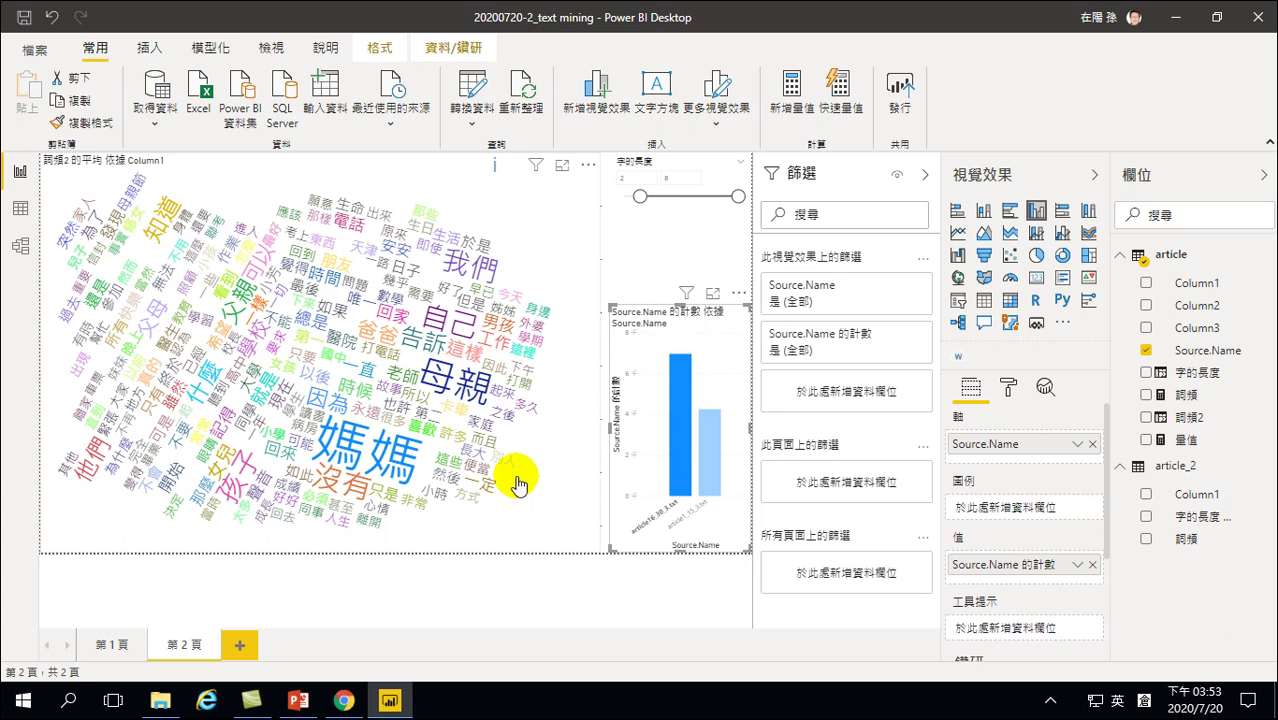
pyautogui.click(112, 646)
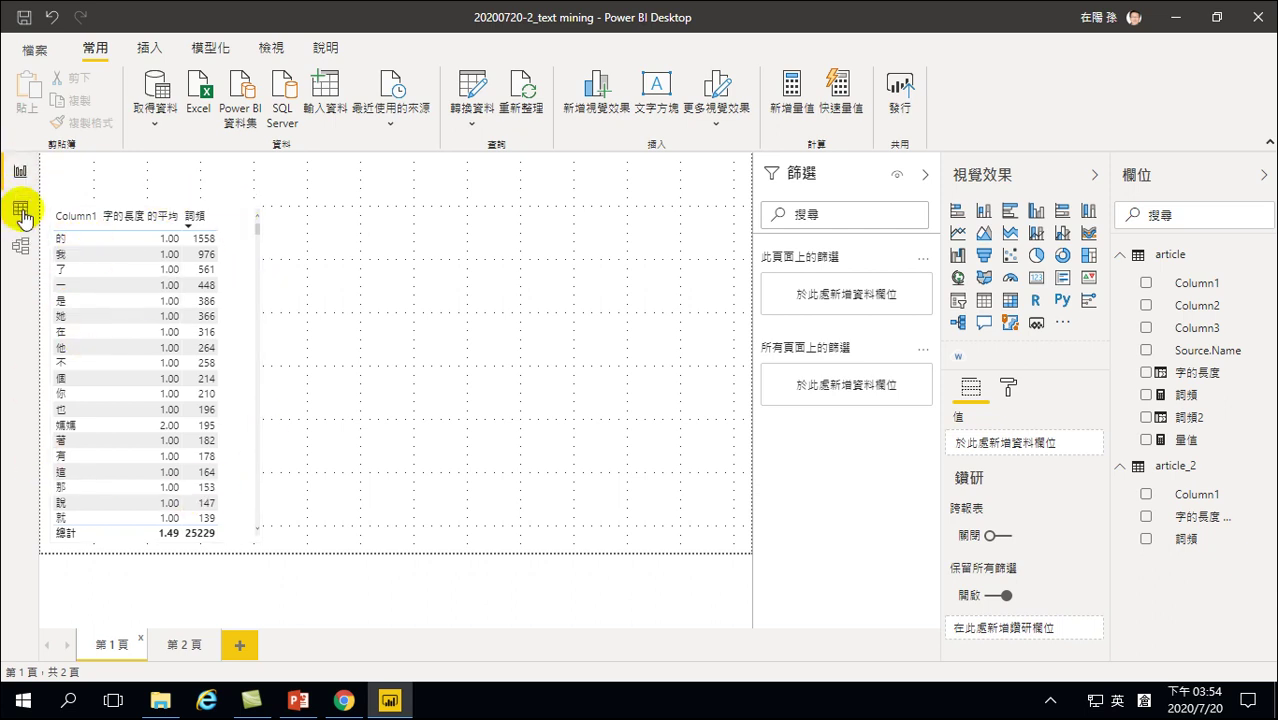
# - Glance at Data view, then delete the per-file count chart from page 2
pyautogui.click(20, 207)
pyautogui.click(20, 171)
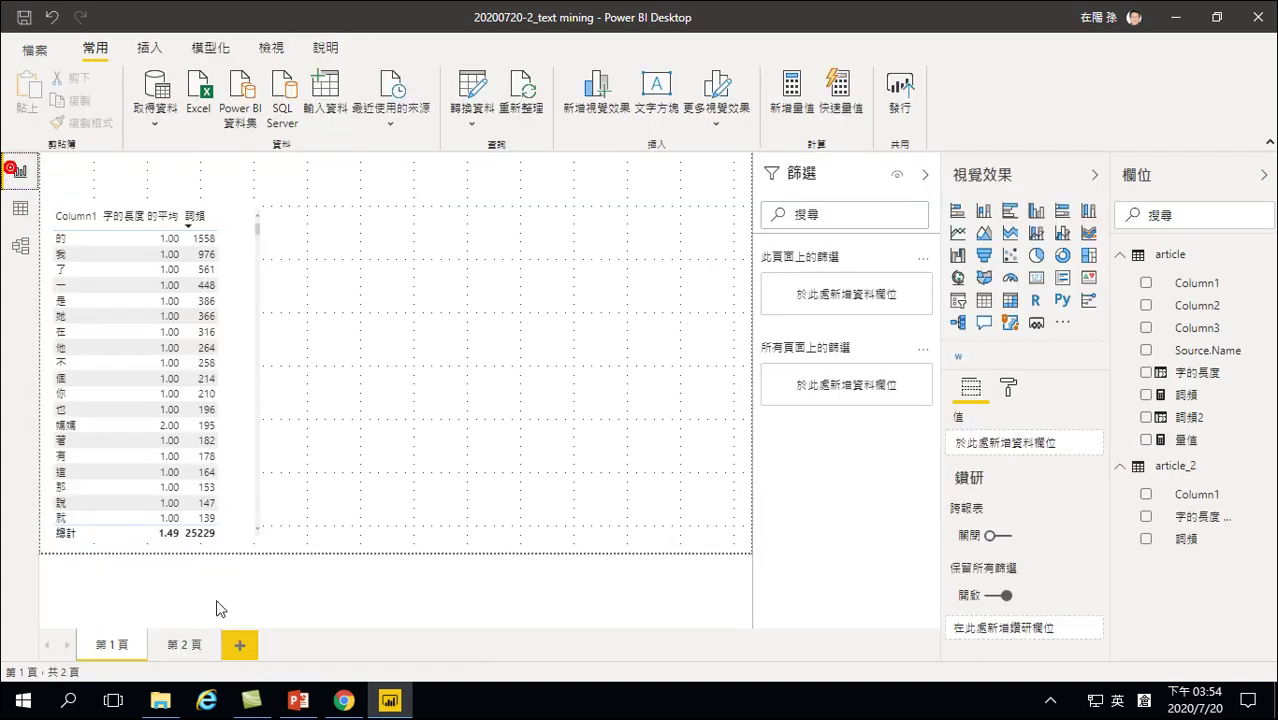
pyautogui.click(184, 644)
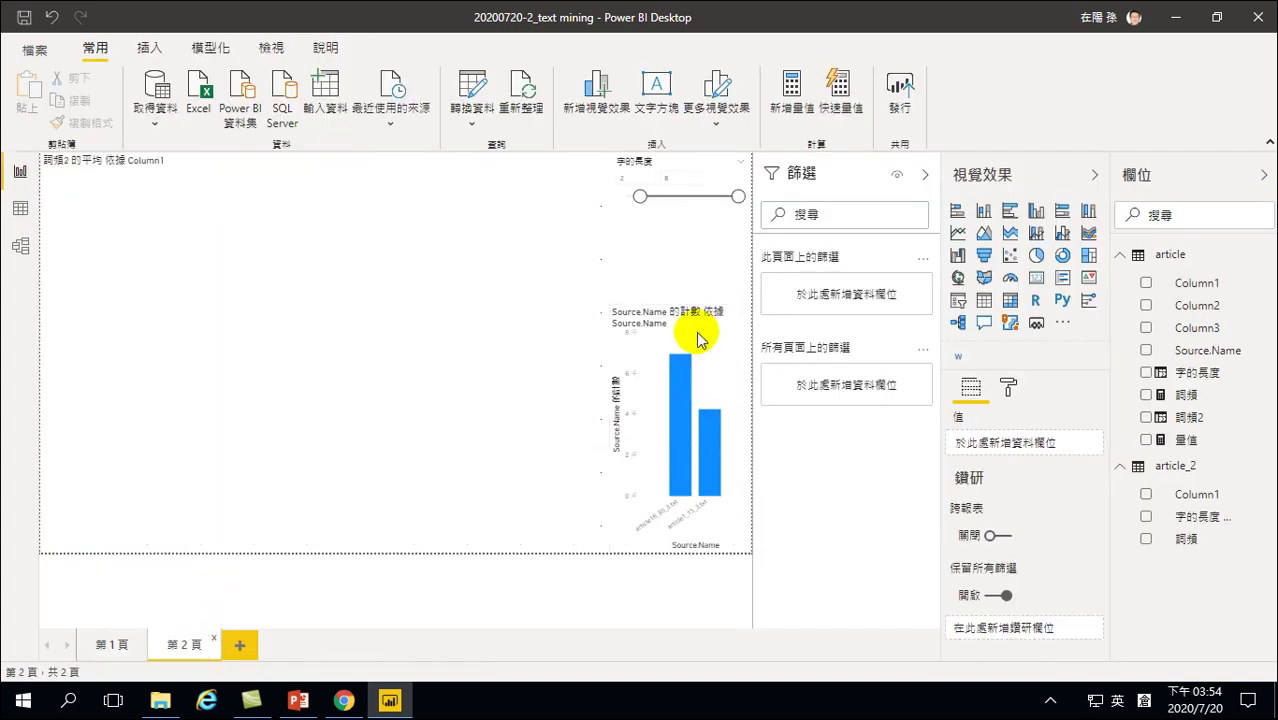
pyautogui.click(668, 262)
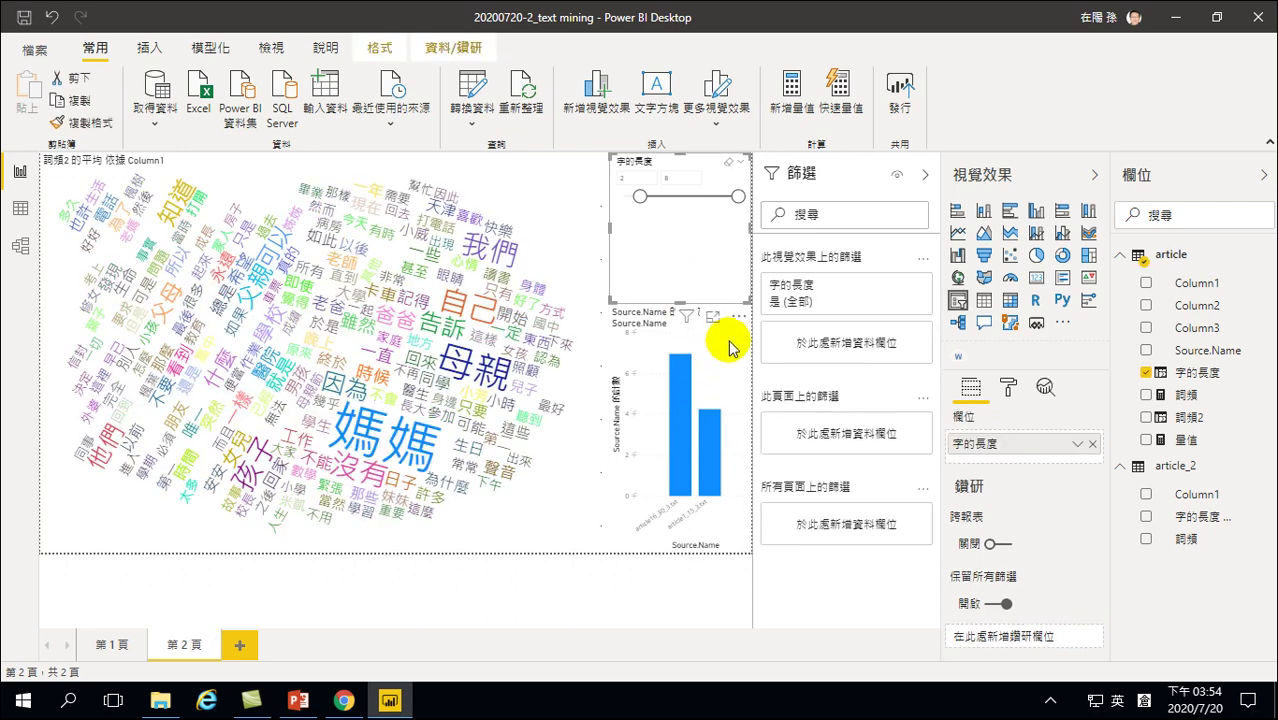
pyautogui.click(727, 357)
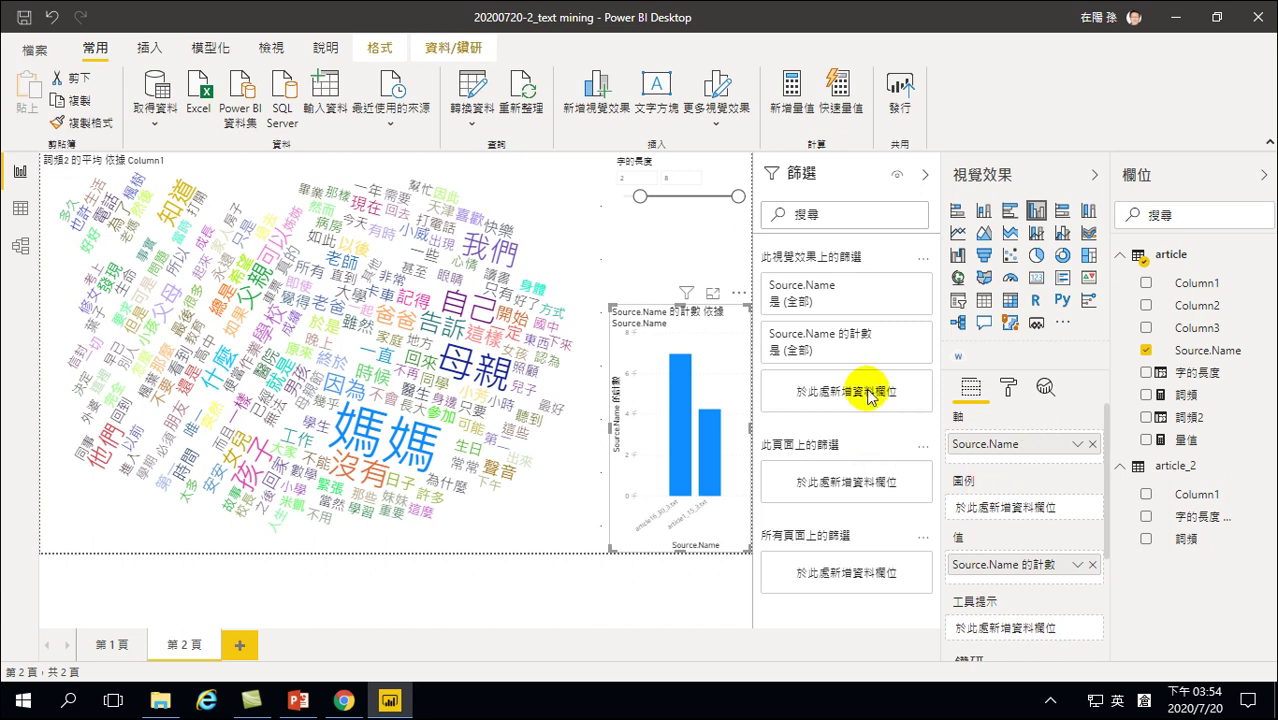
pyautogui.click(712, 349)
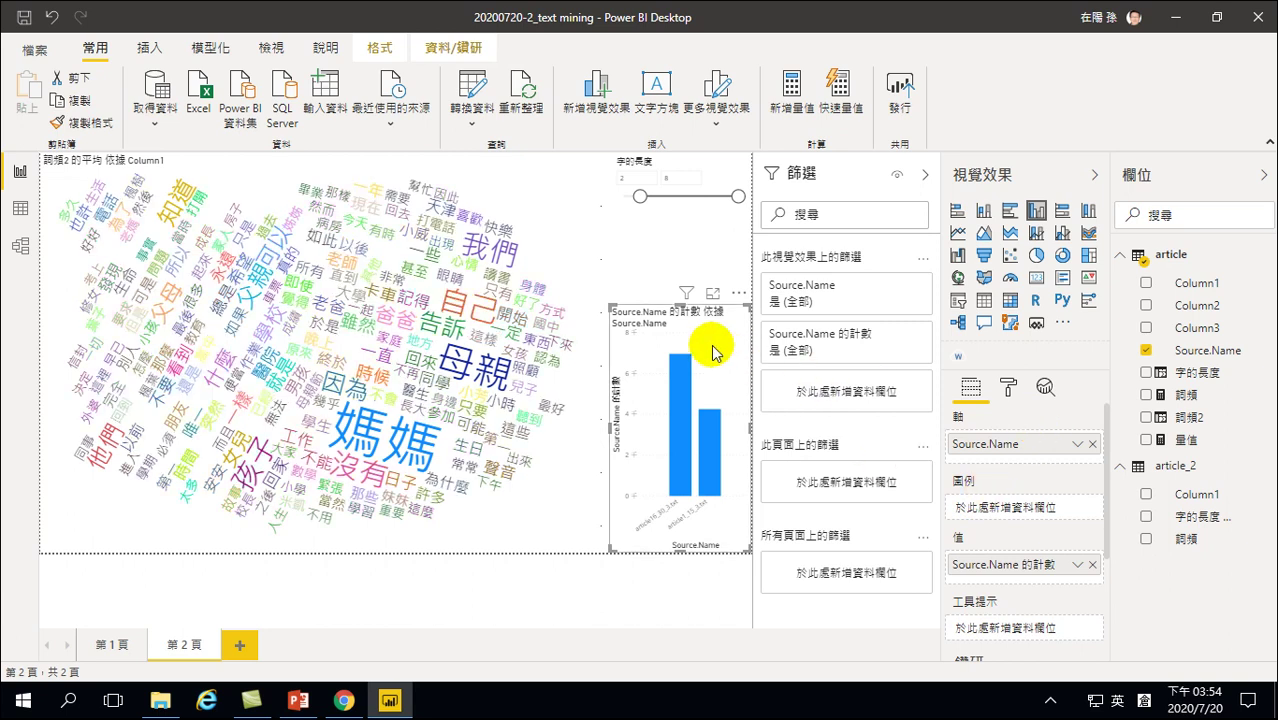
pyautogui.press('Delete')
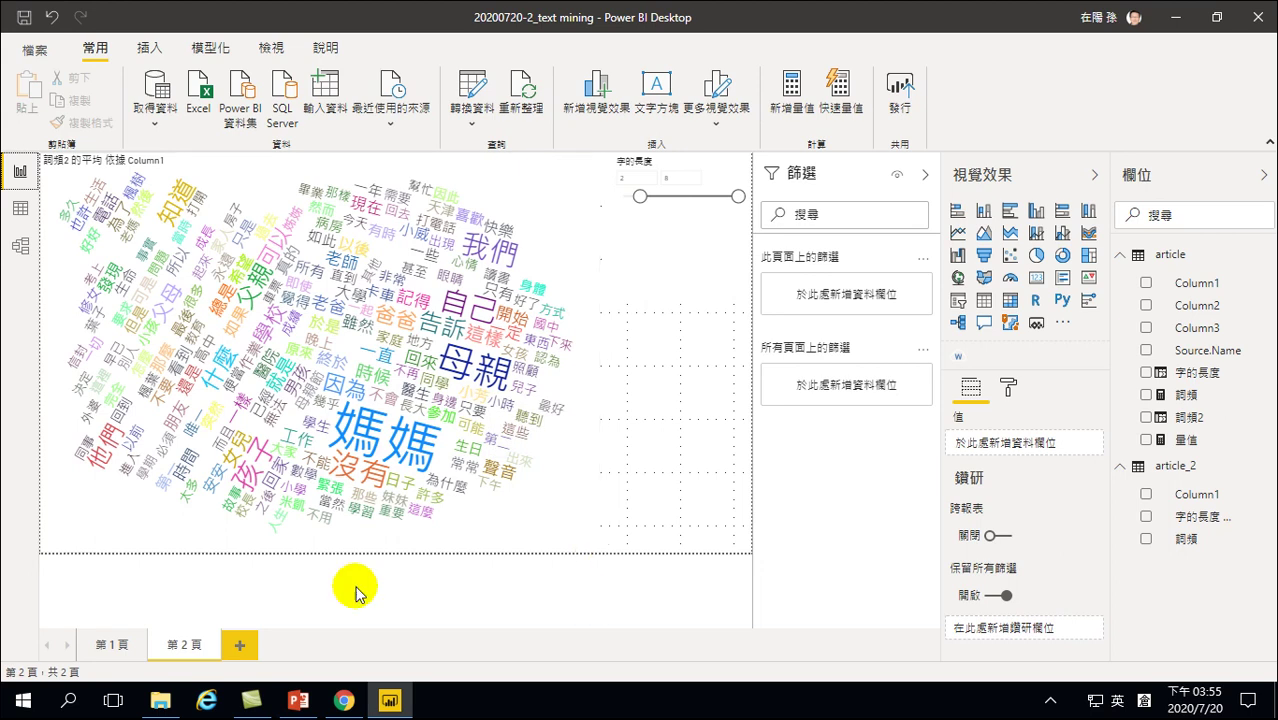
pyautogui.click(343, 700)
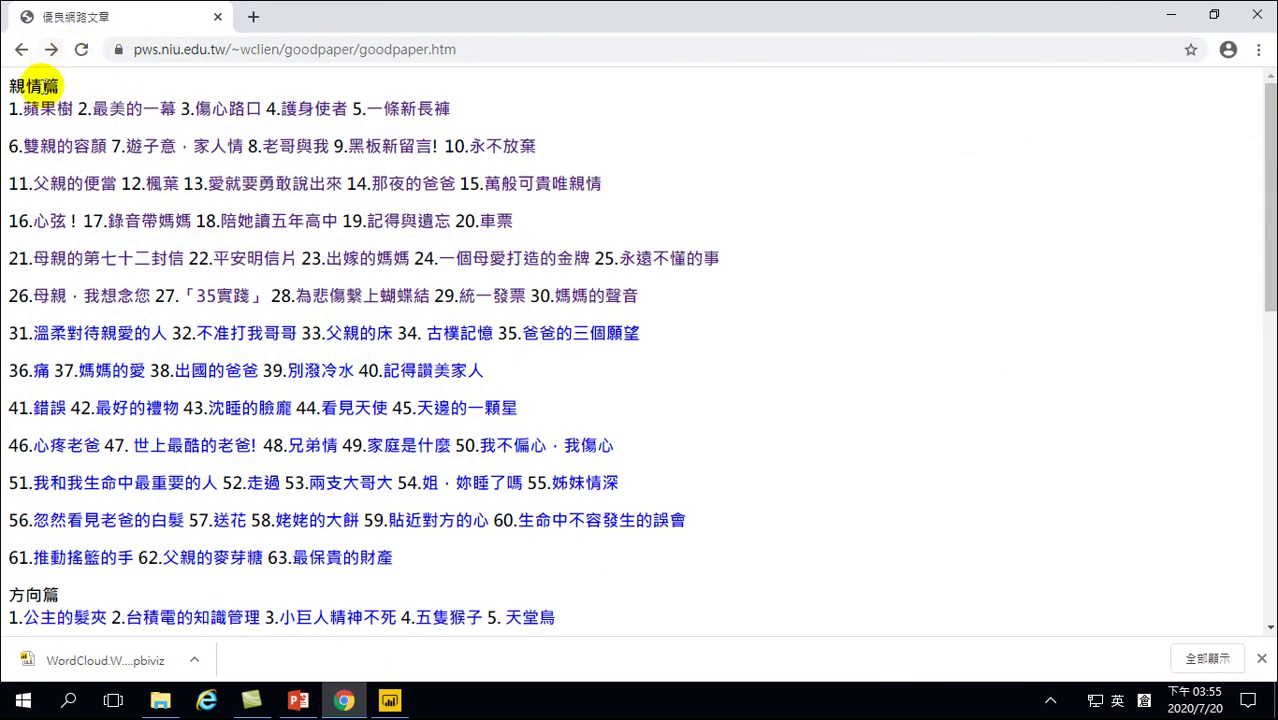
pyautogui.click(1168, 15)
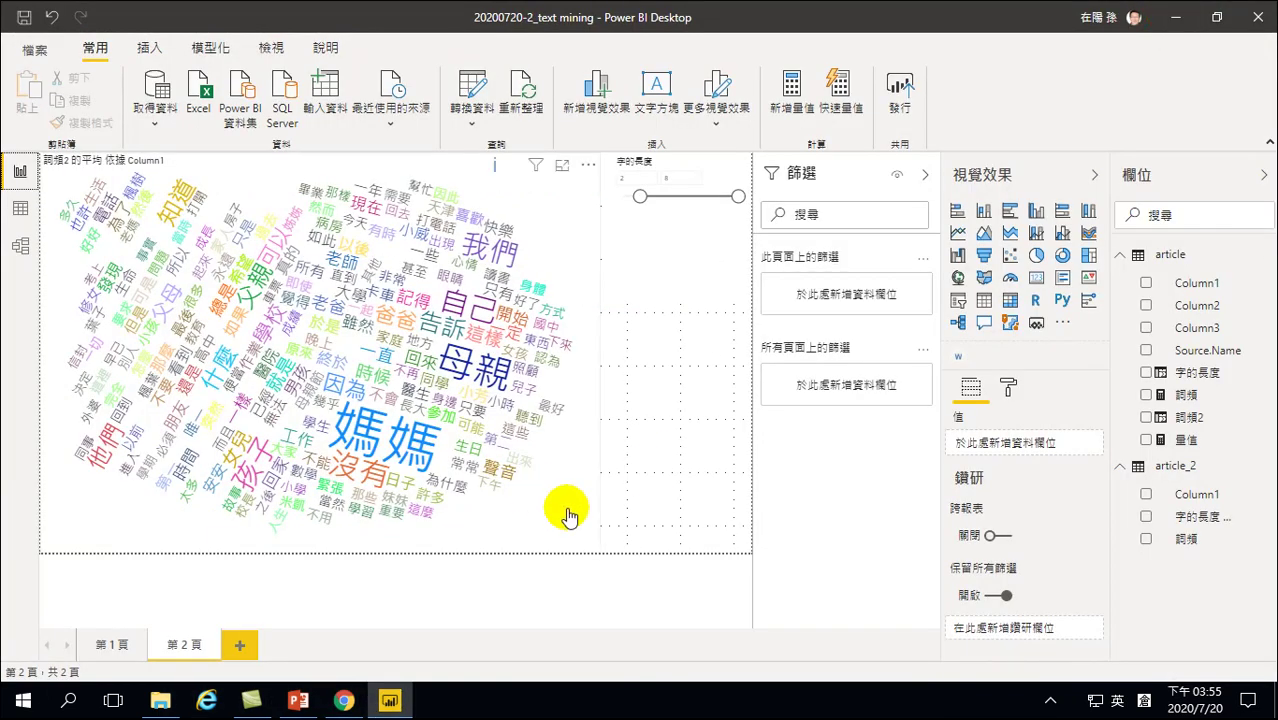
pyautogui.moveTo(646, 297)
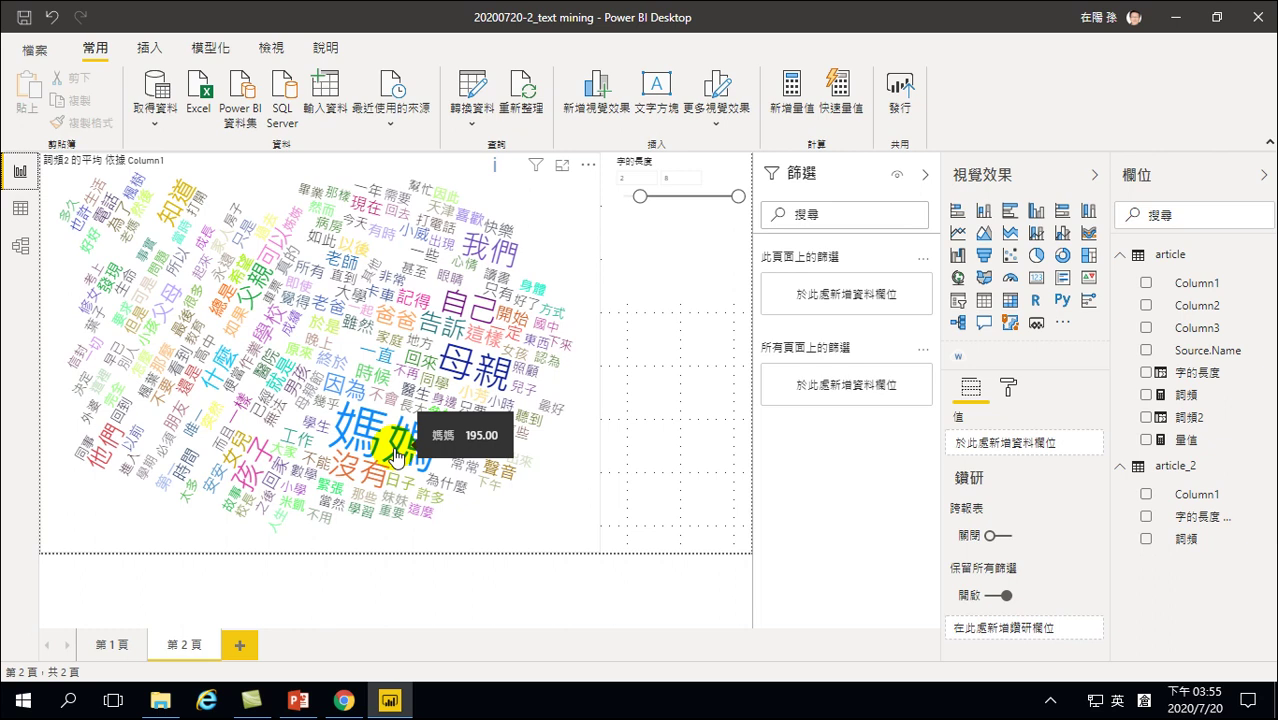
pyautogui.moveTo(676, 230)
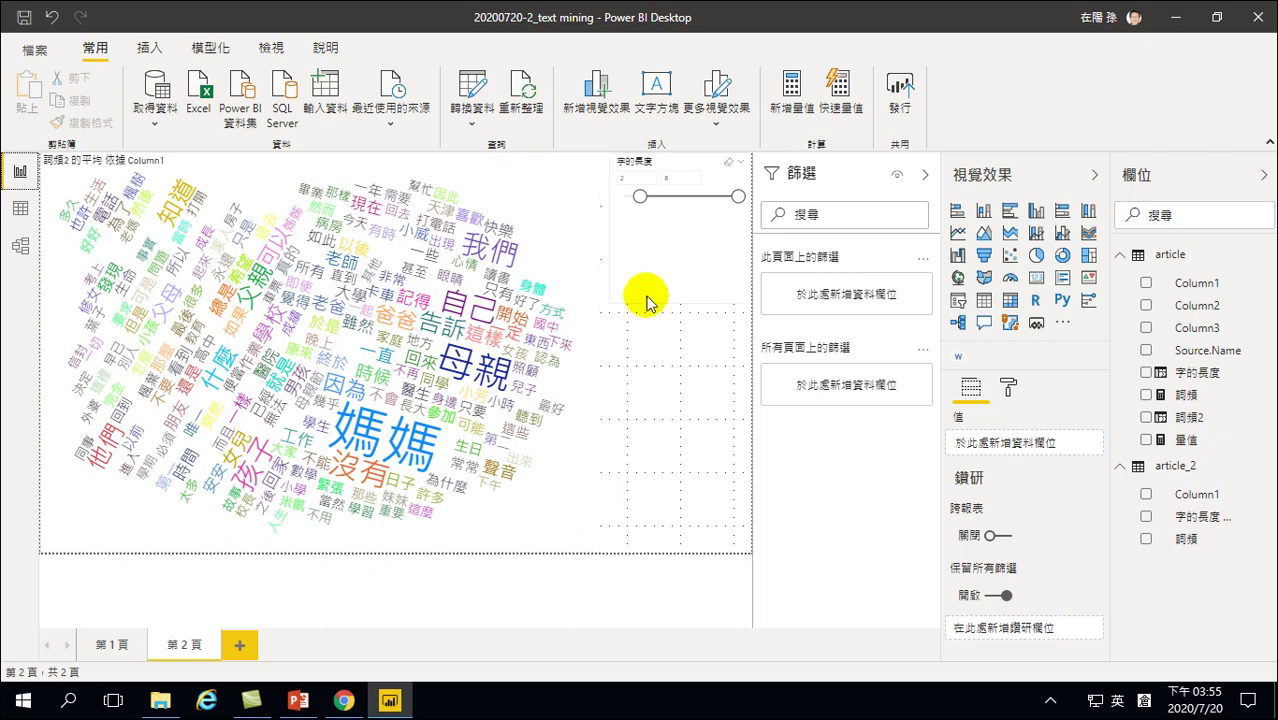
pyautogui.click(630, 178)
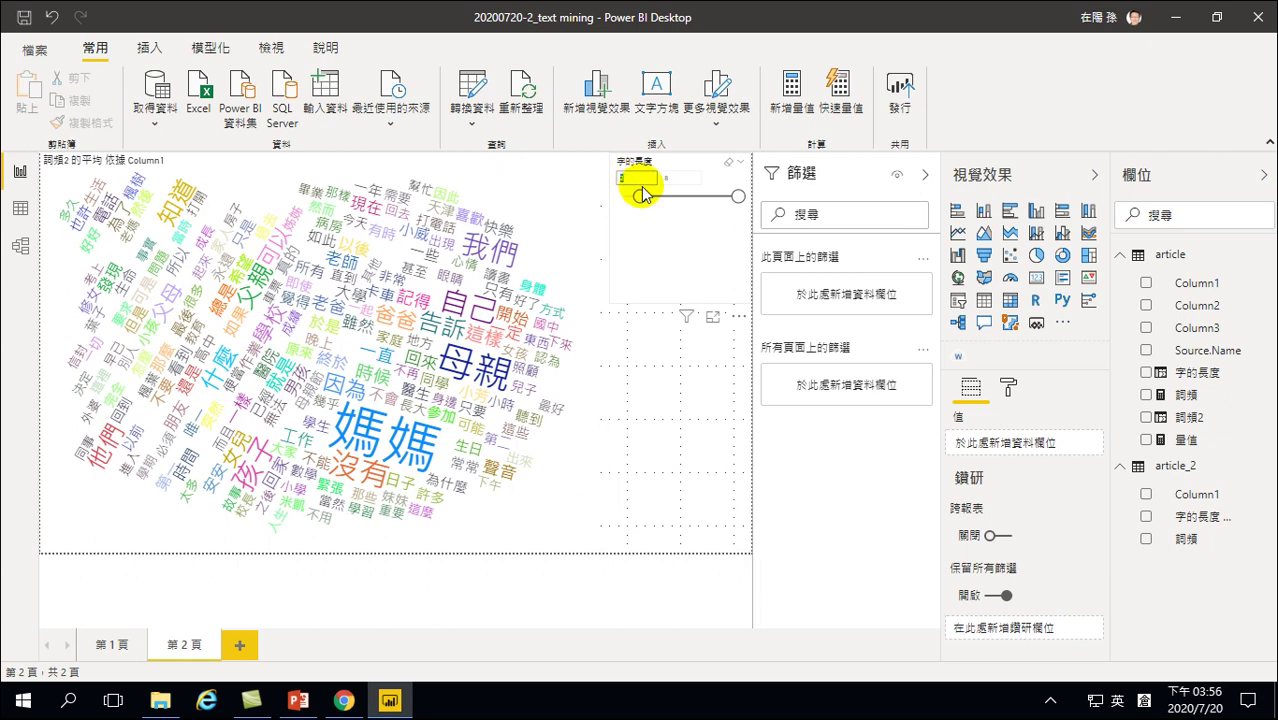
pyautogui.click(683, 177)
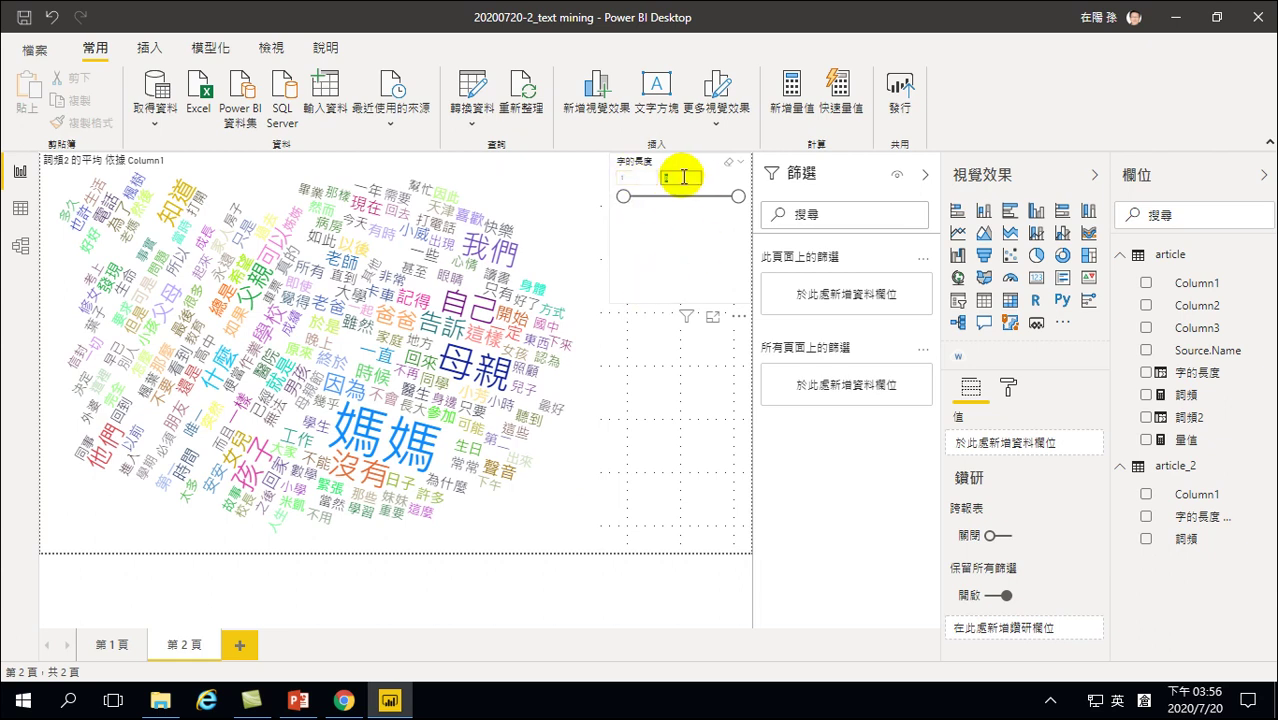
pyautogui.press('Return')
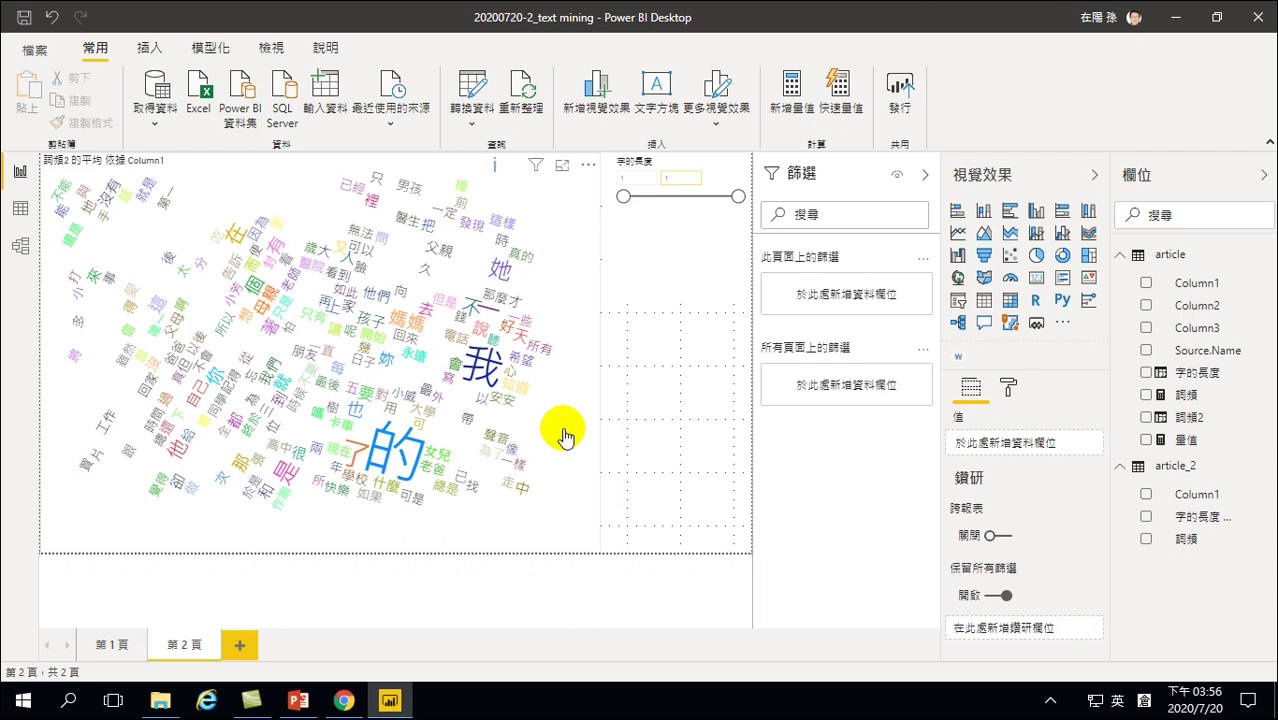
pyautogui.moveTo(345, 290)
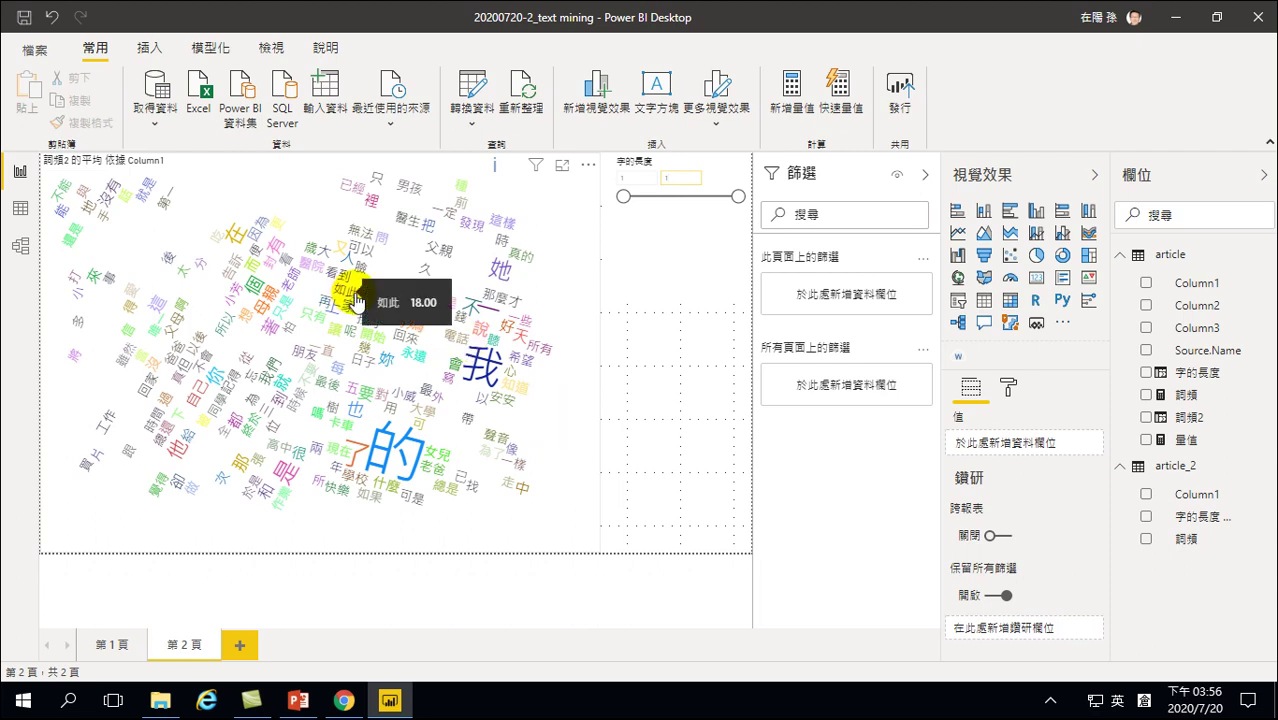
pyautogui.click(625, 178)
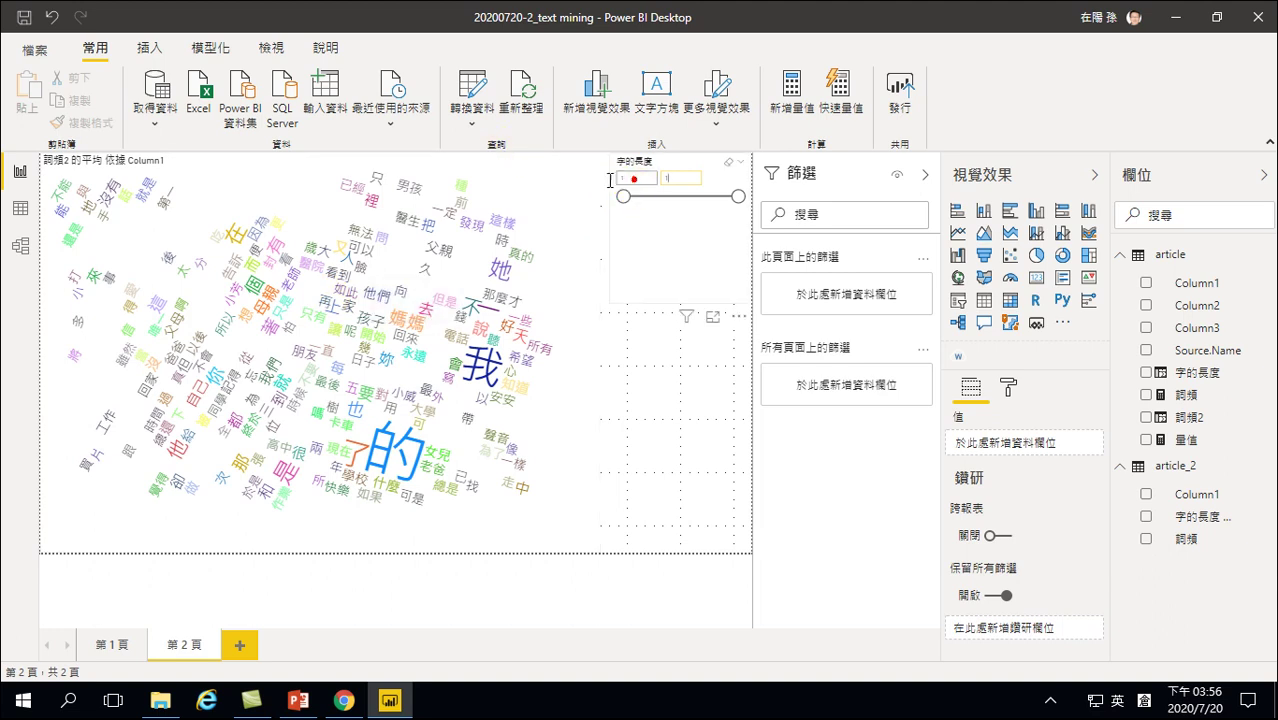
pyautogui.click(678, 178)
pyautogui.press('Return')
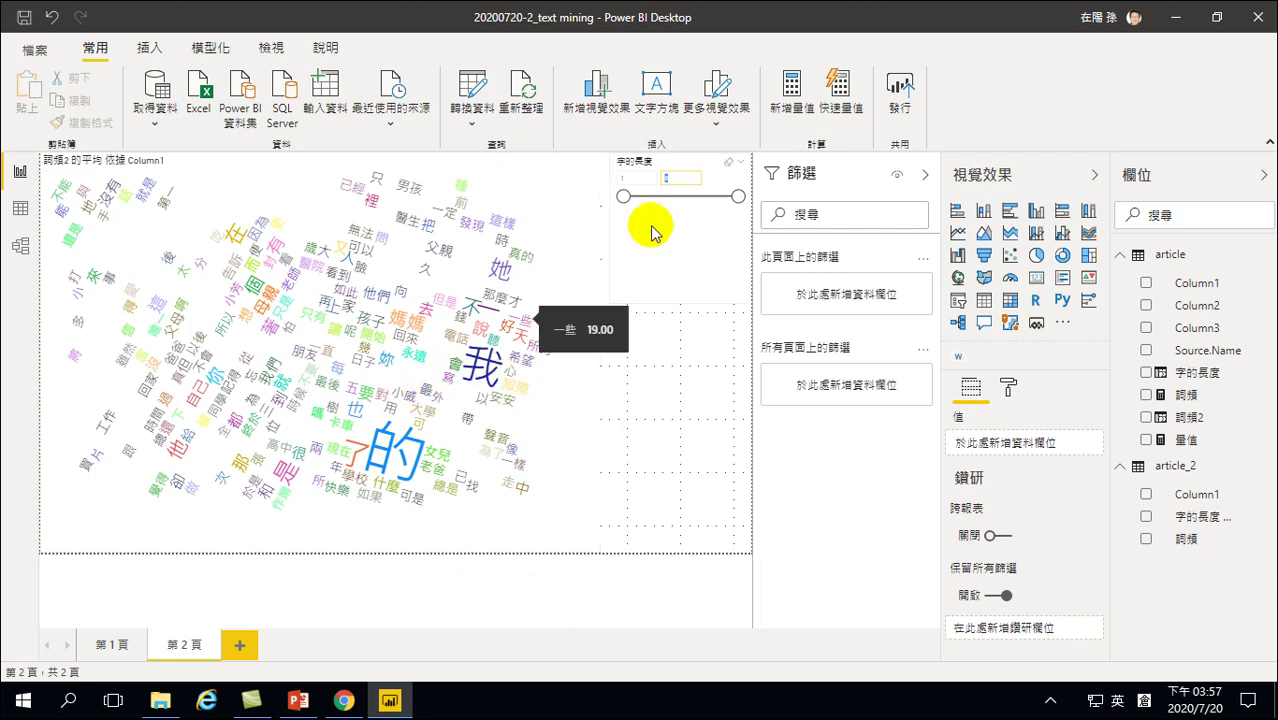
pyautogui.write('4')
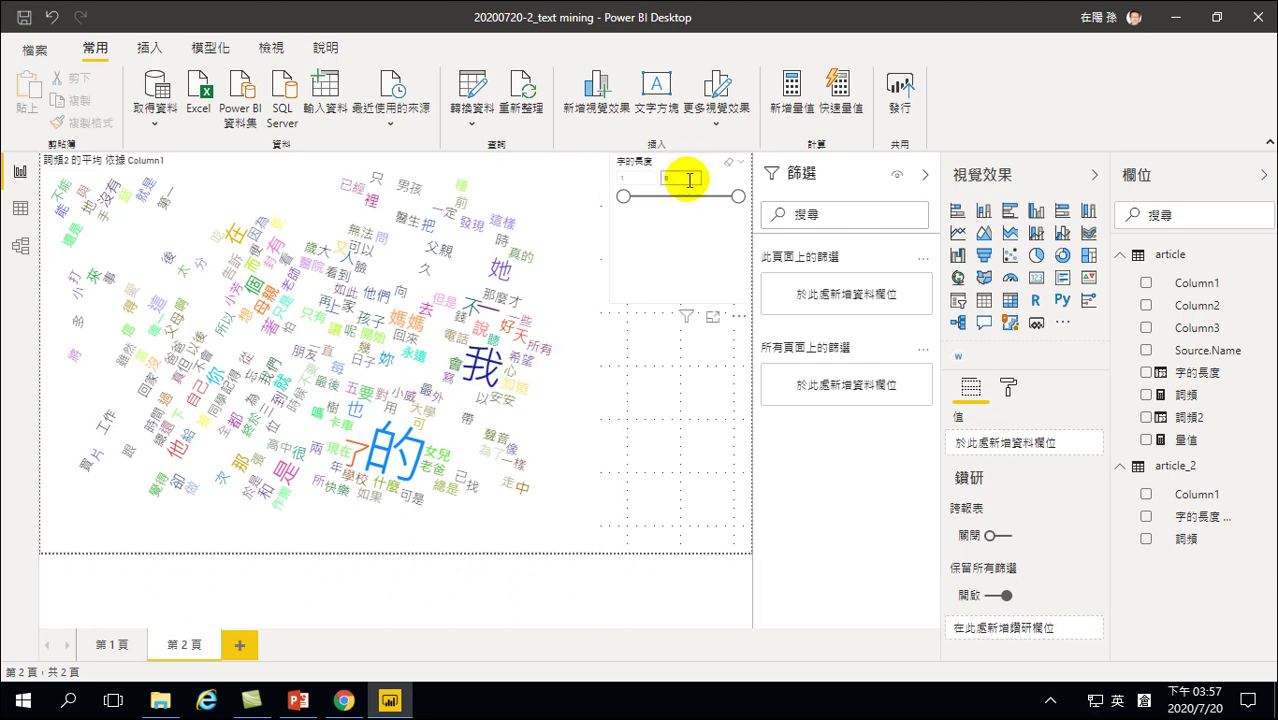
pyautogui.click(632, 176)
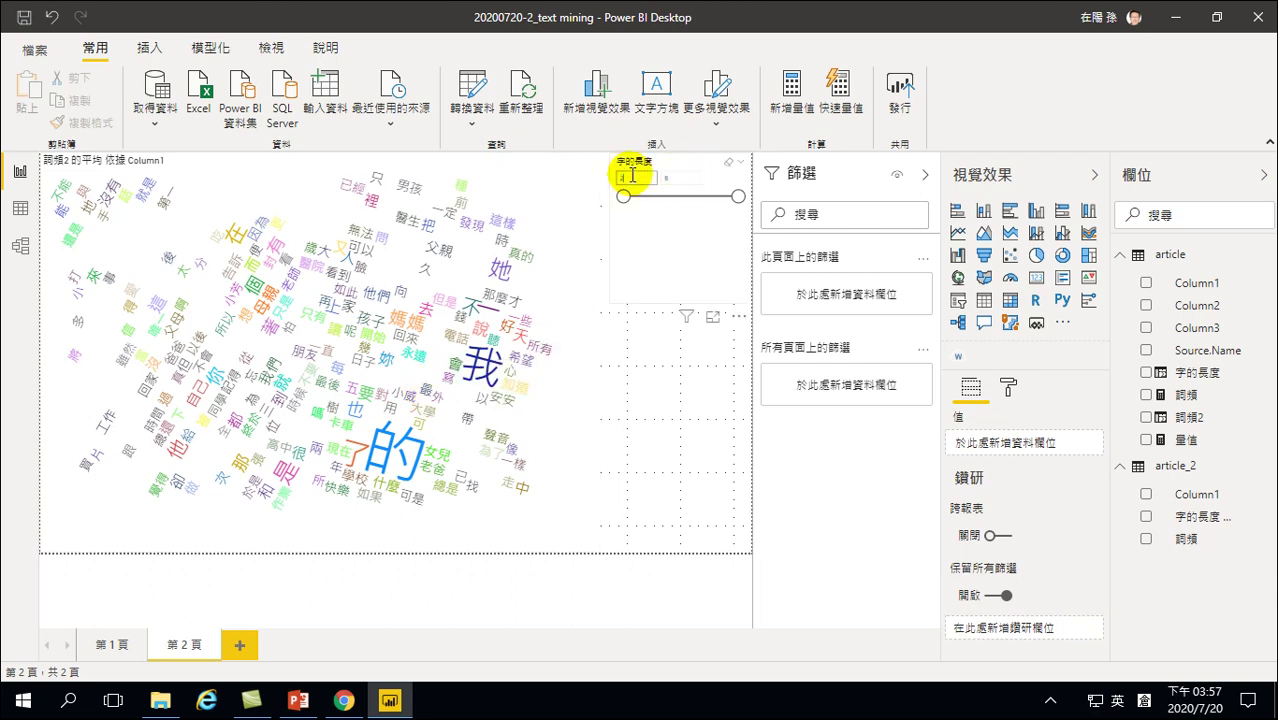
pyautogui.write('2')
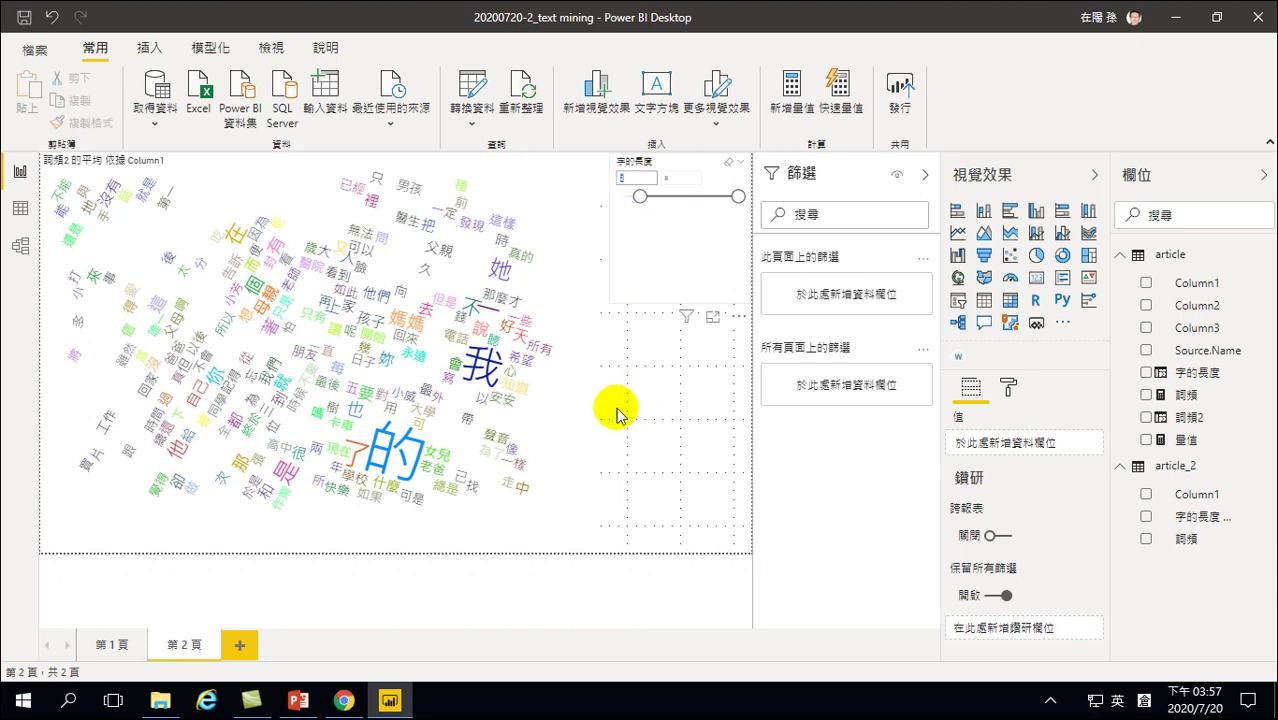
pyautogui.click(628, 400)
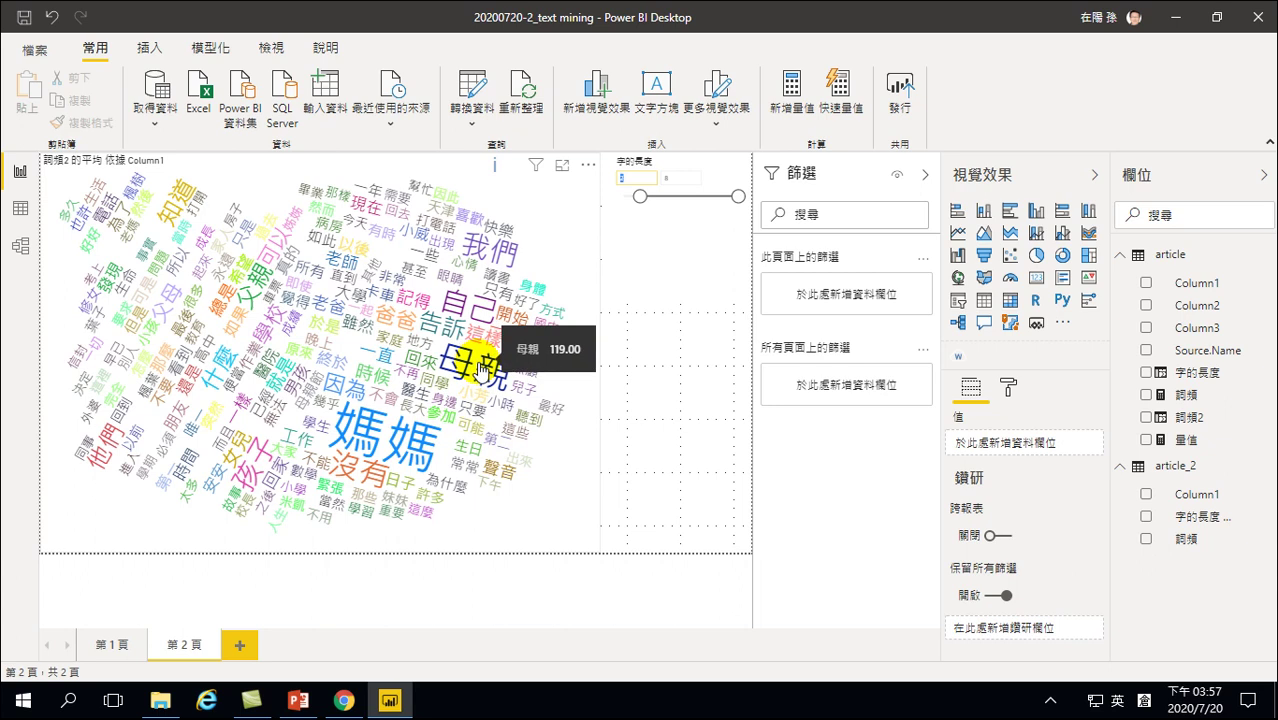
# - Save the text-mining report and close Power BI Desktop
pyautogui.click(23, 18)
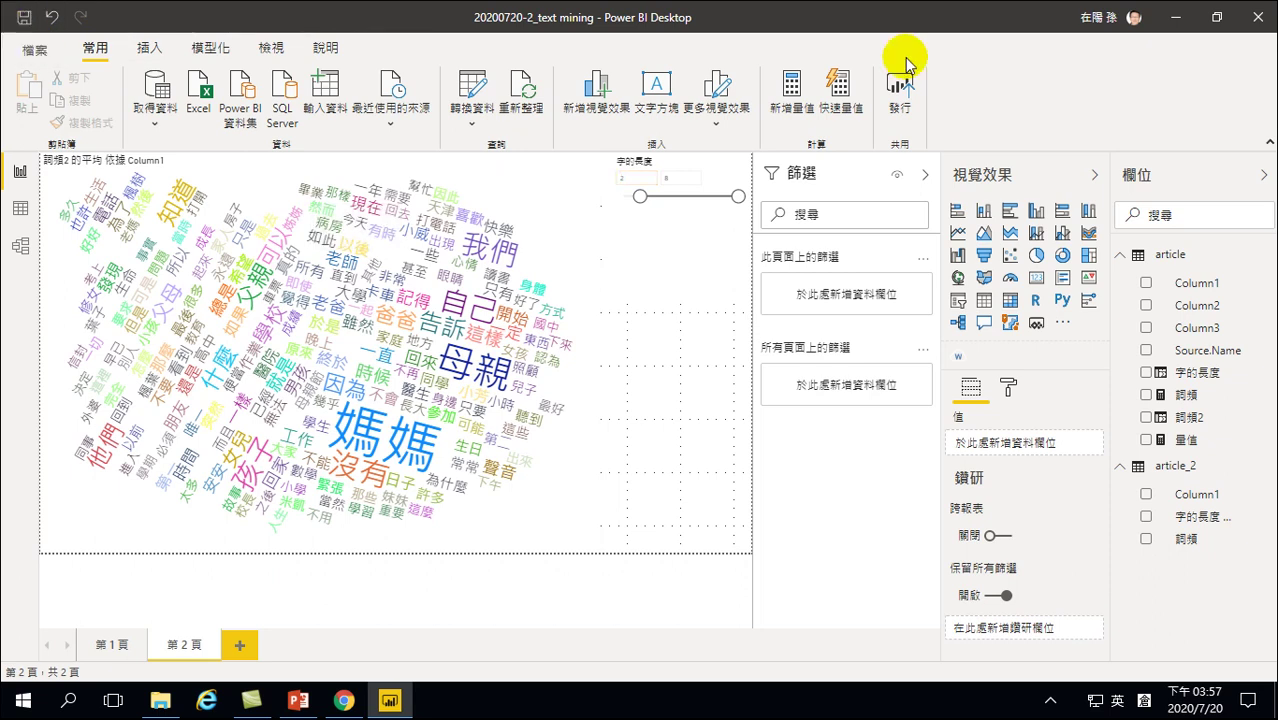
pyautogui.click(1258, 18)
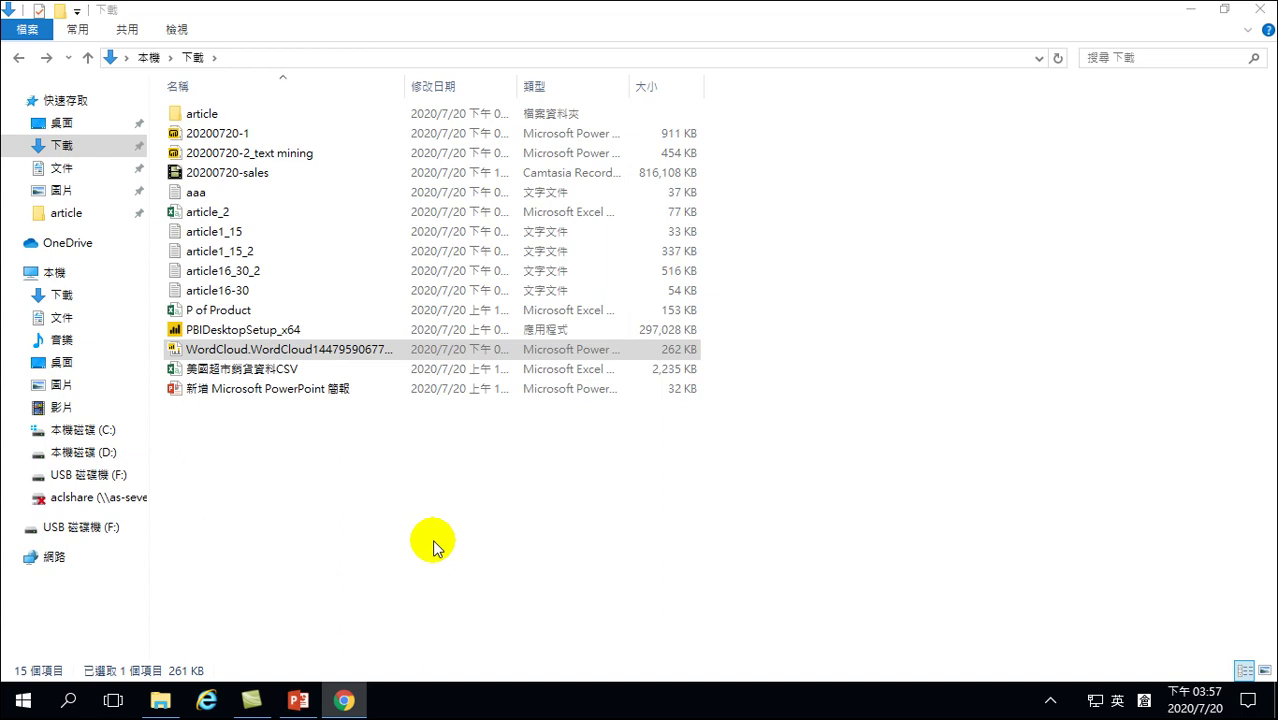
# - Open article 31 溫柔對待親愛的人 from the article list and select all its text
pyautogui.click(345, 702)
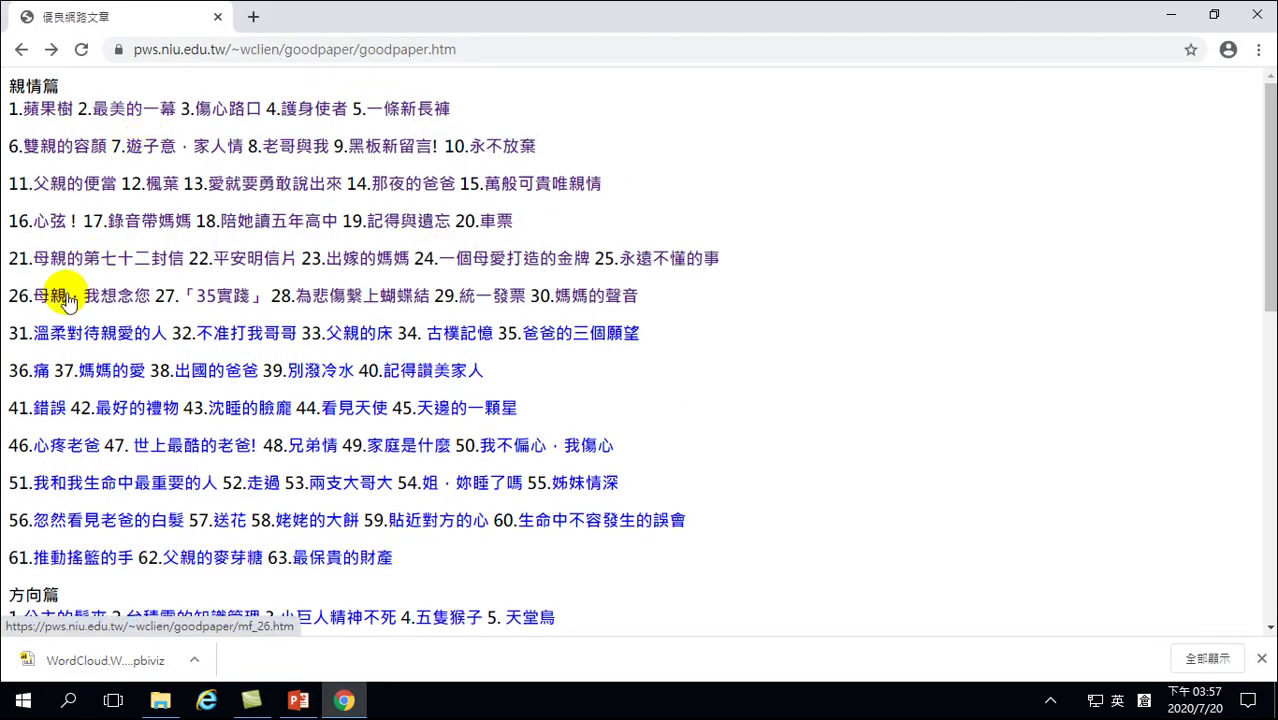
pyautogui.click(78, 336)
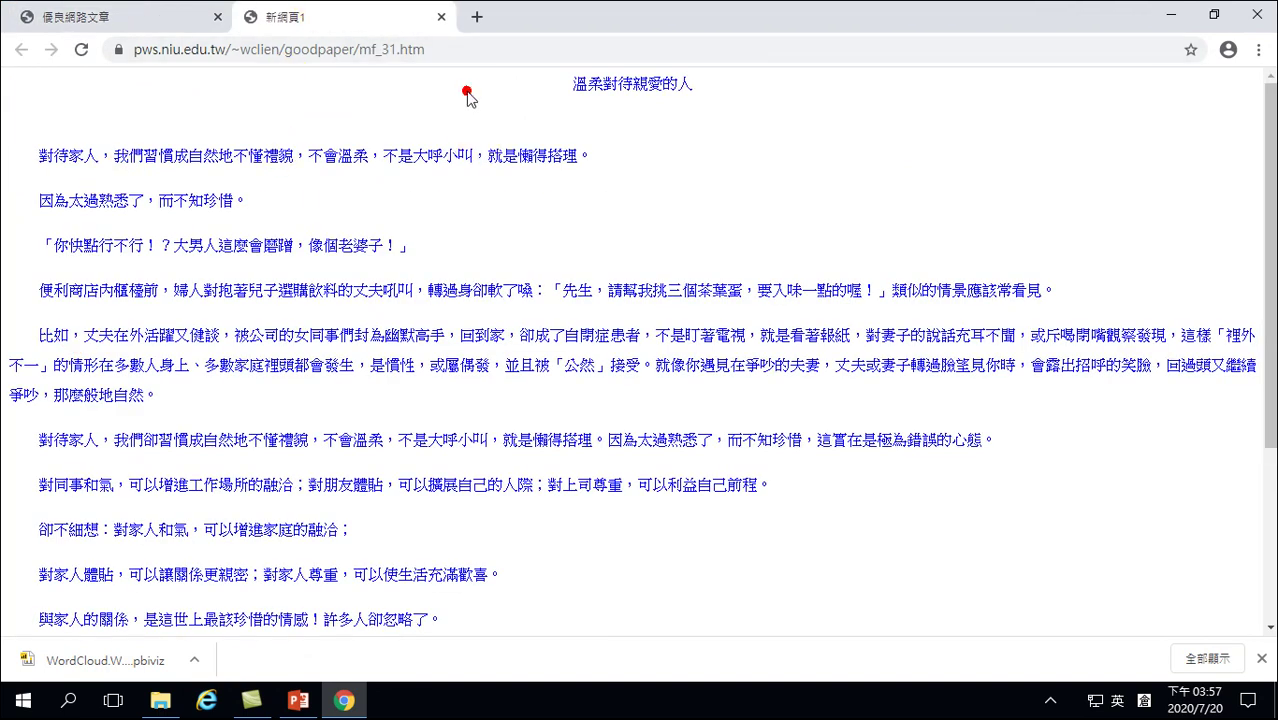
pyautogui.hotkey('ctrl', 'a')
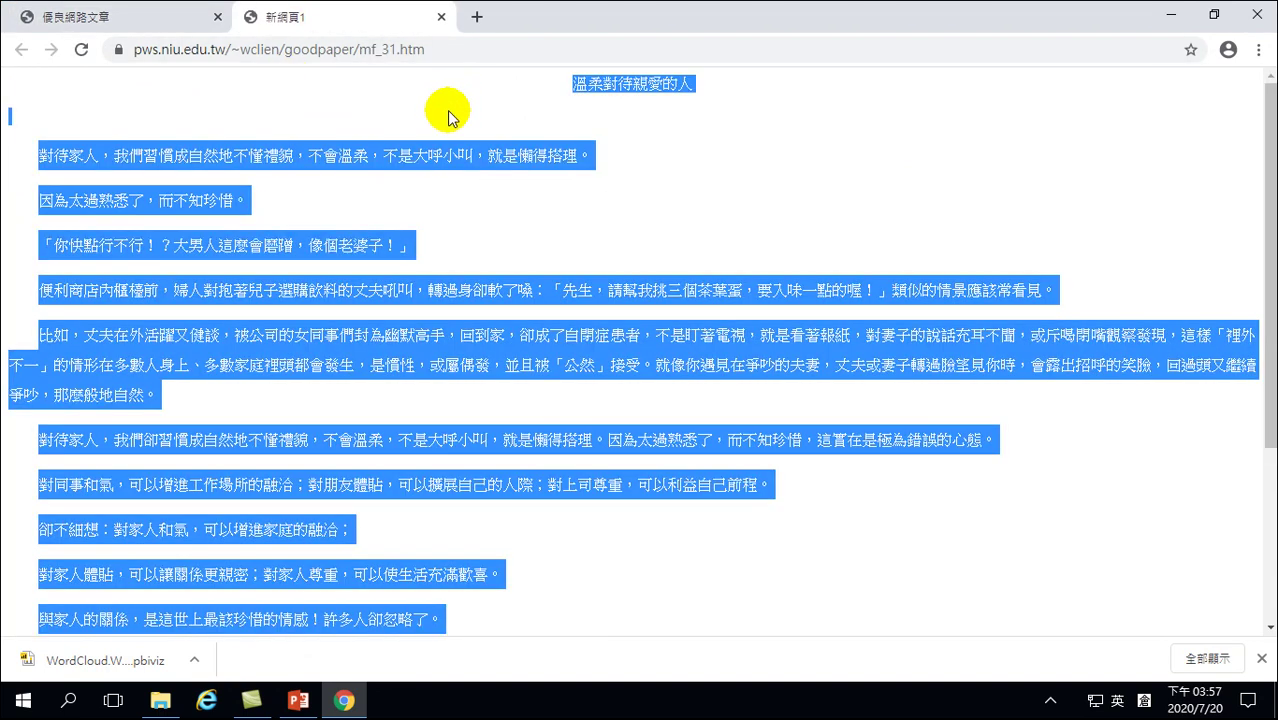
pyautogui.click(160, 700)
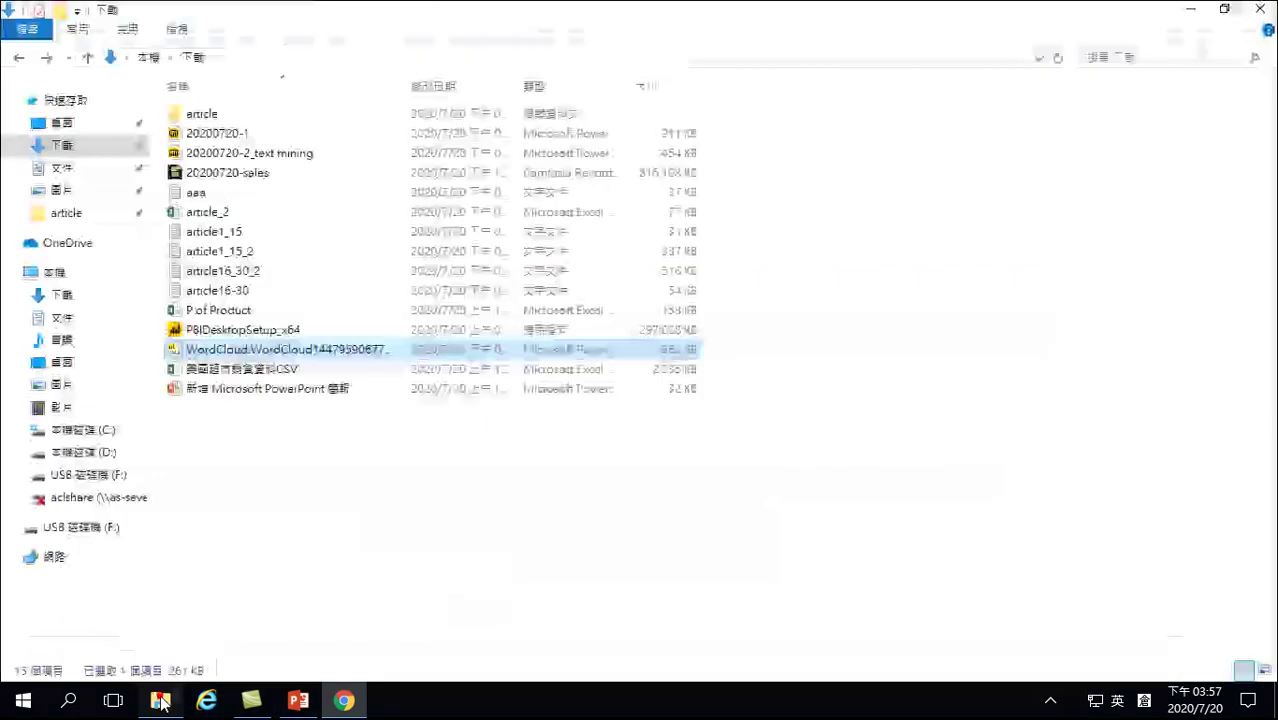
# - Create a new text document named article31_35 in Downloads and open it
pyautogui.rightClick(371, 497)
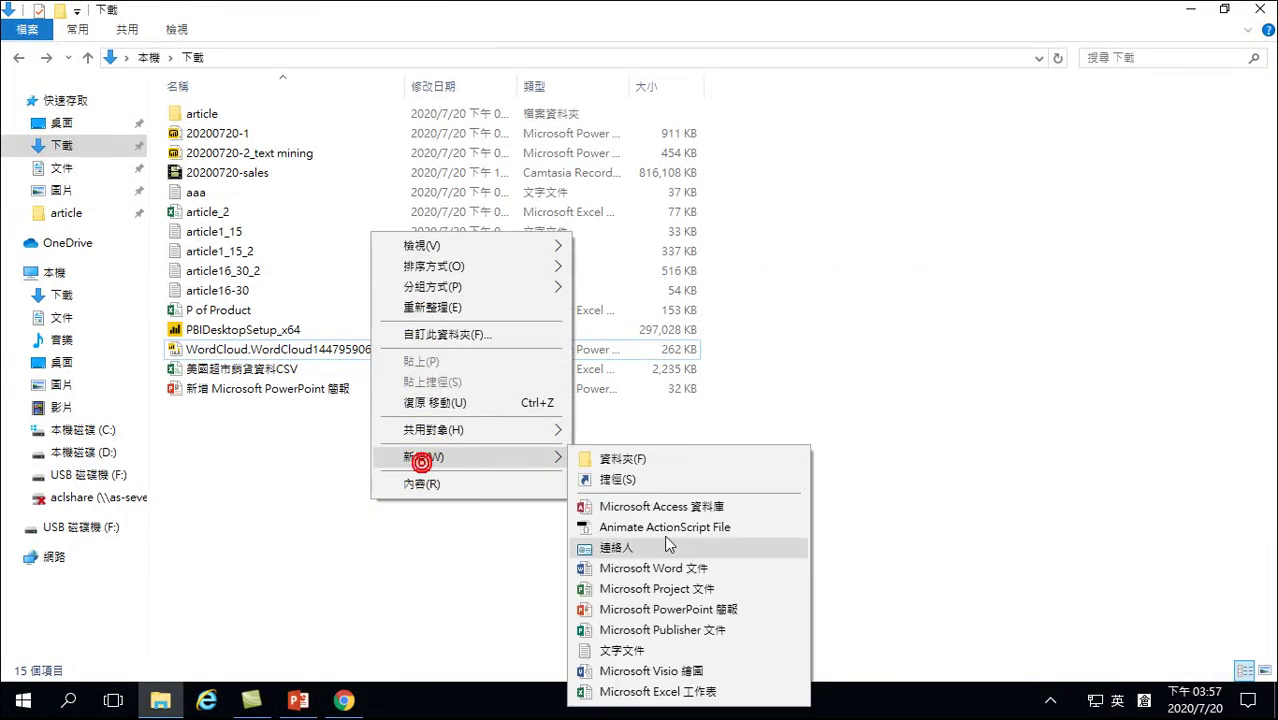
pyautogui.click(605, 650)
pyautogui.write('artic')
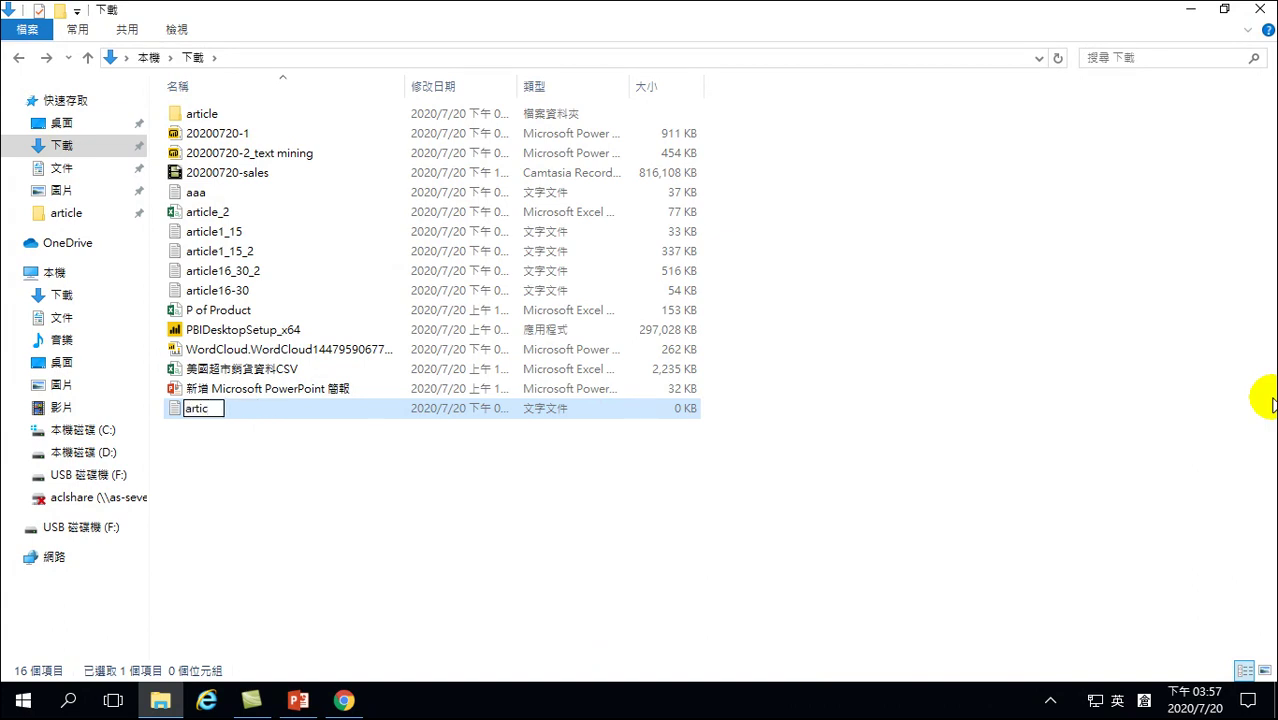
pyautogui.write('31_3')
pyautogui.write('5')
pyautogui.press('Return')
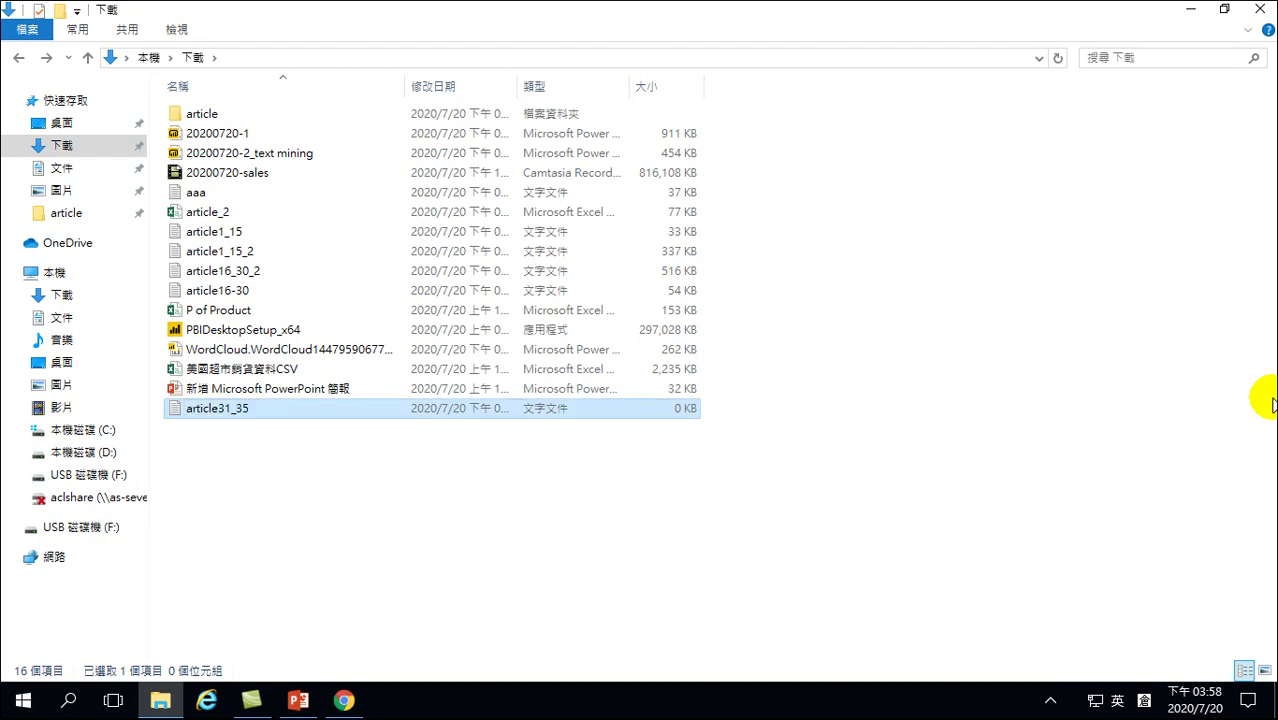
pyautogui.doubleClick(212, 412)
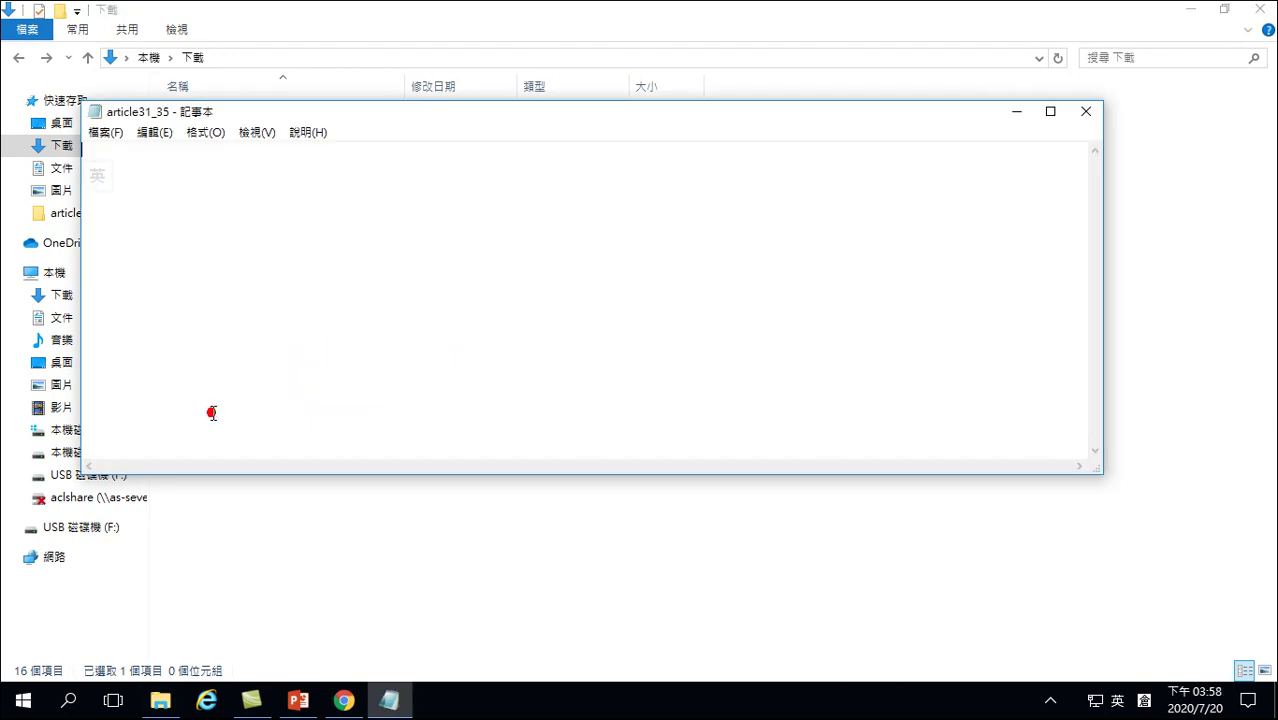
# - Paste the text of articles 31 and 32 (不准打我哥哥) into article31_35
pyautogui.hotkey('ctrl', 'v')
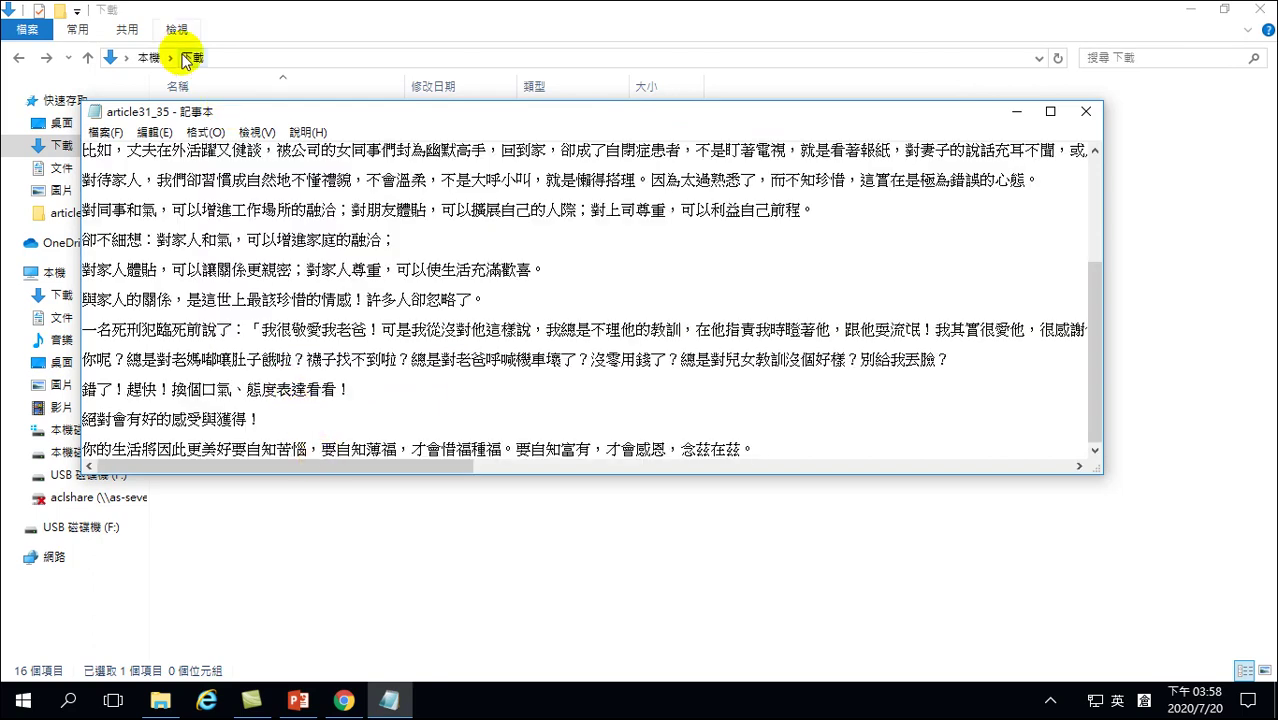
pyautogui.click(343, 700)
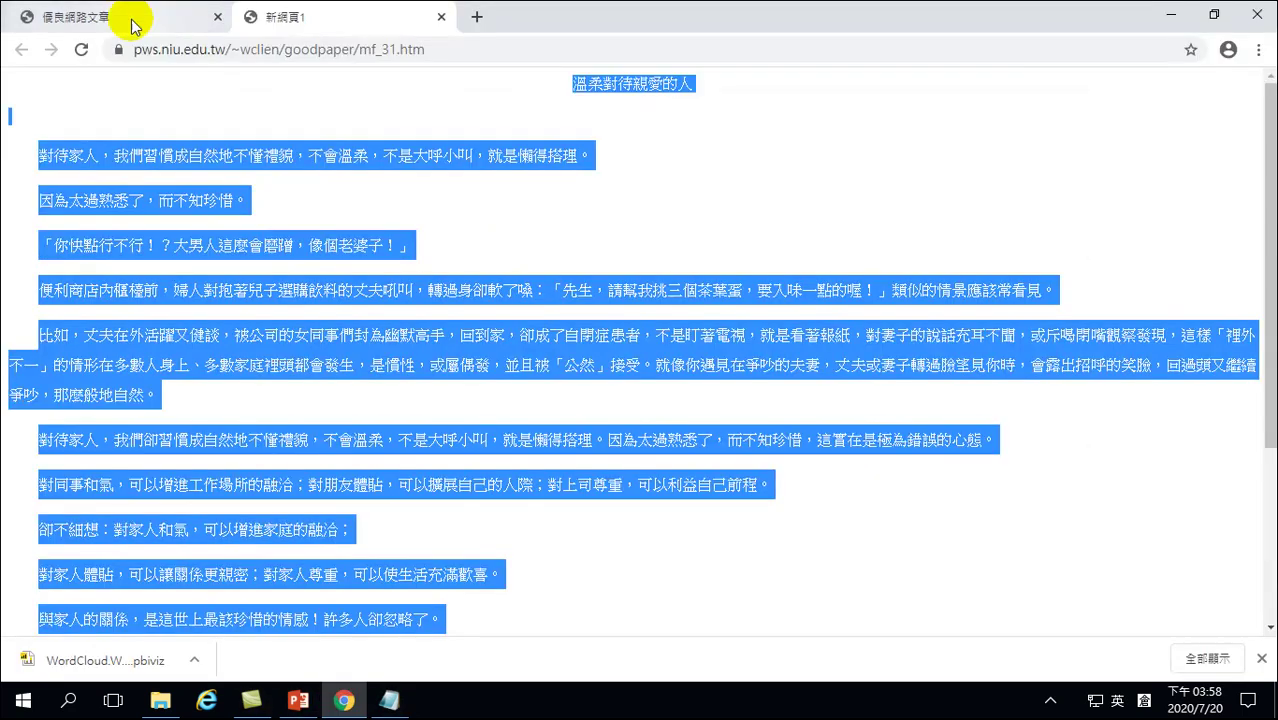
pyautogui.click(440, 16)
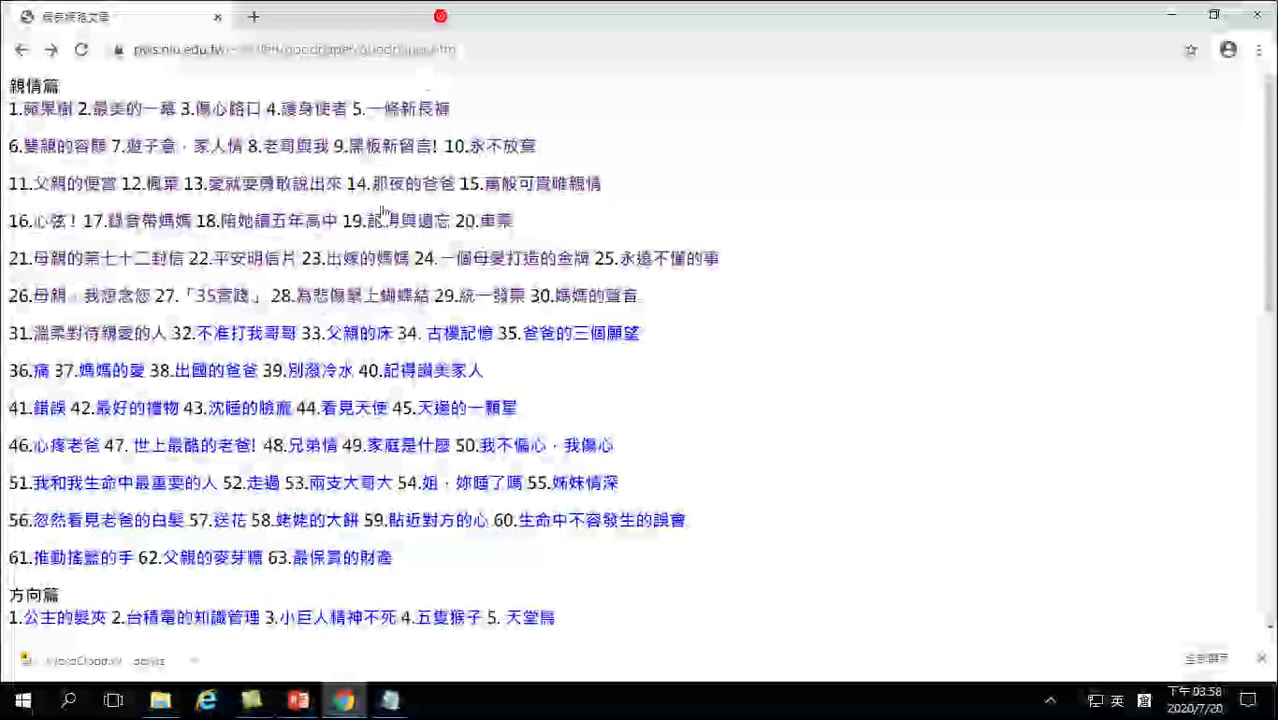
pyautogui.click(247, 341)
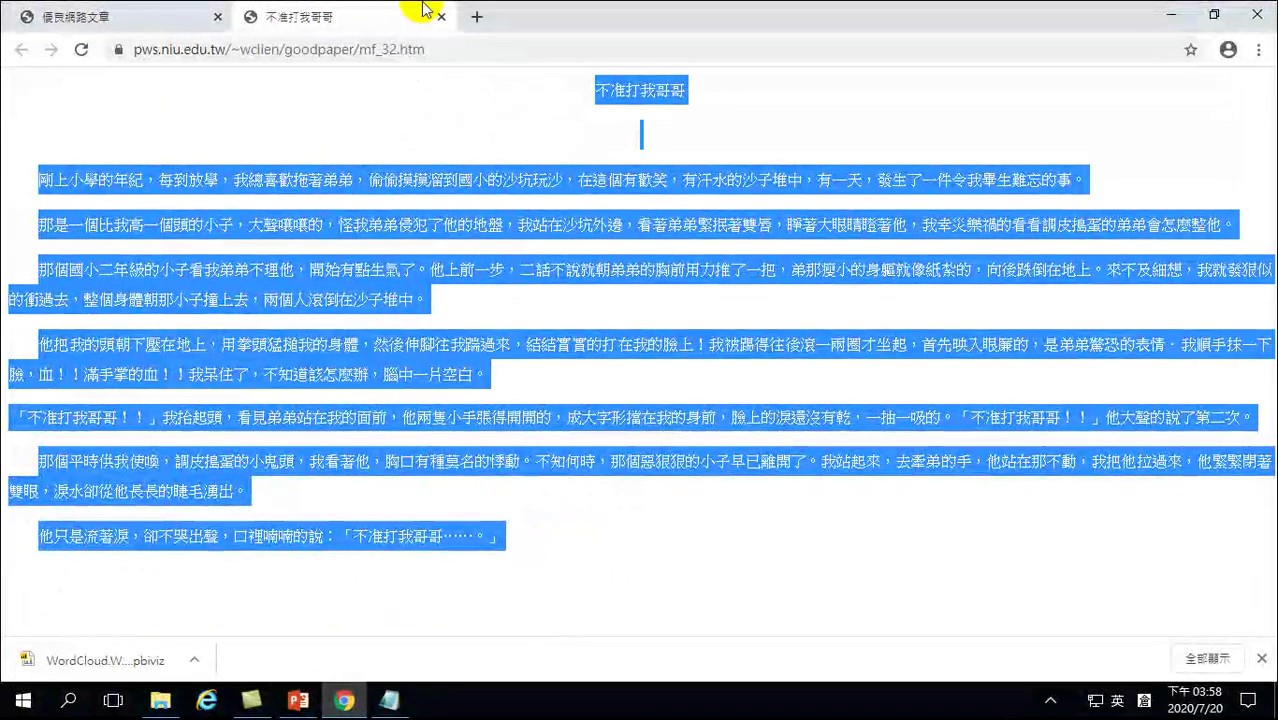
pyautogui.click(389, 700)
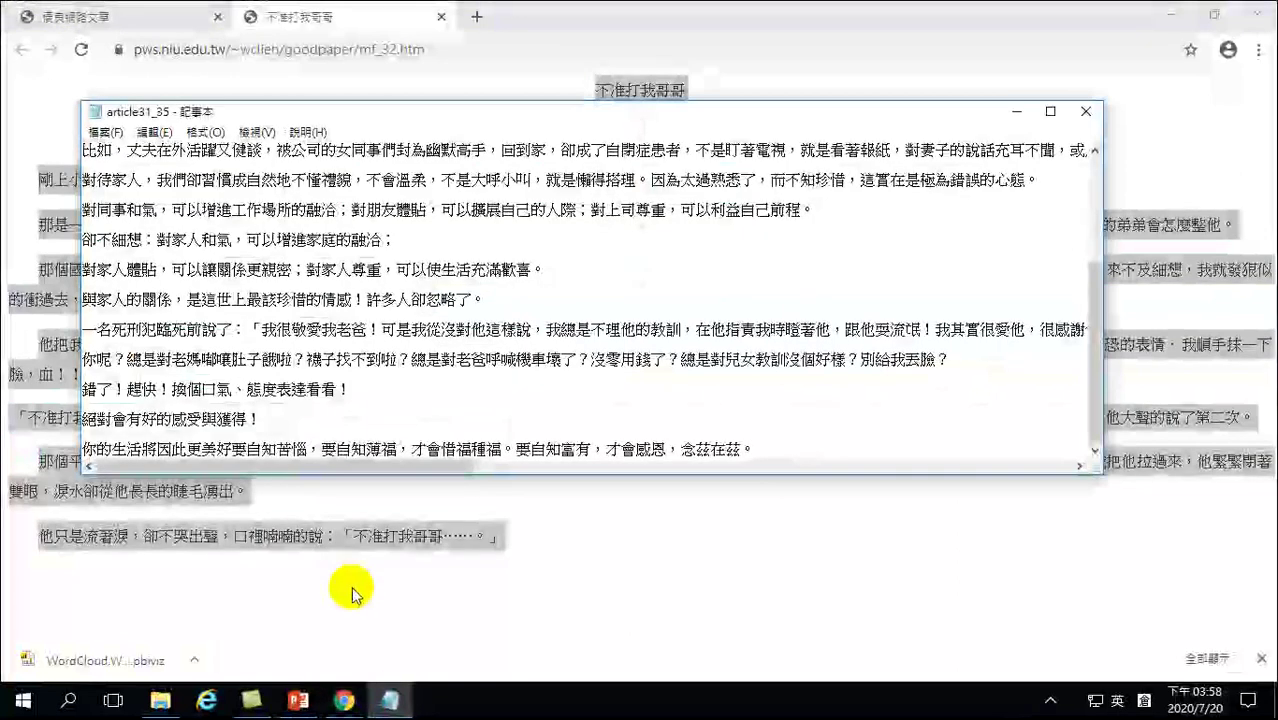
pyautogui.hotkey('ctrl', 'v')
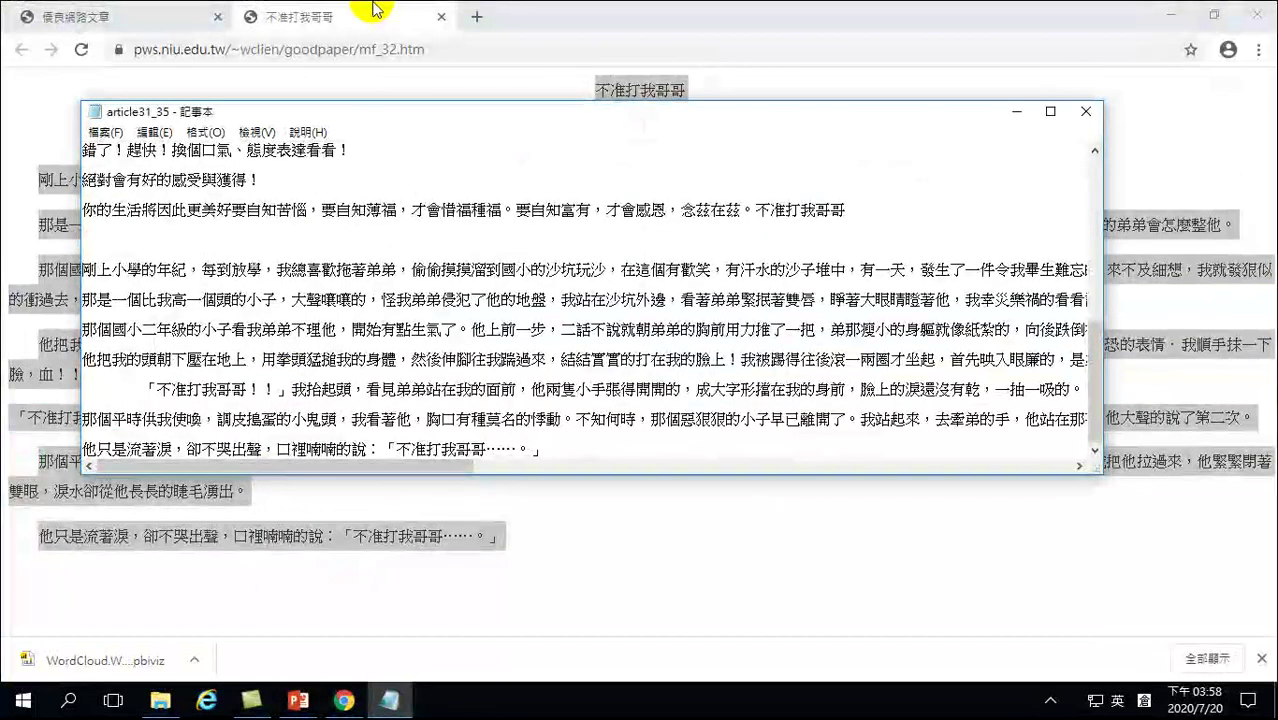
# - Copy articles 33 父親的床 and 34 古樸記憶 and append them to the file
pyautogui.click(441, 17)
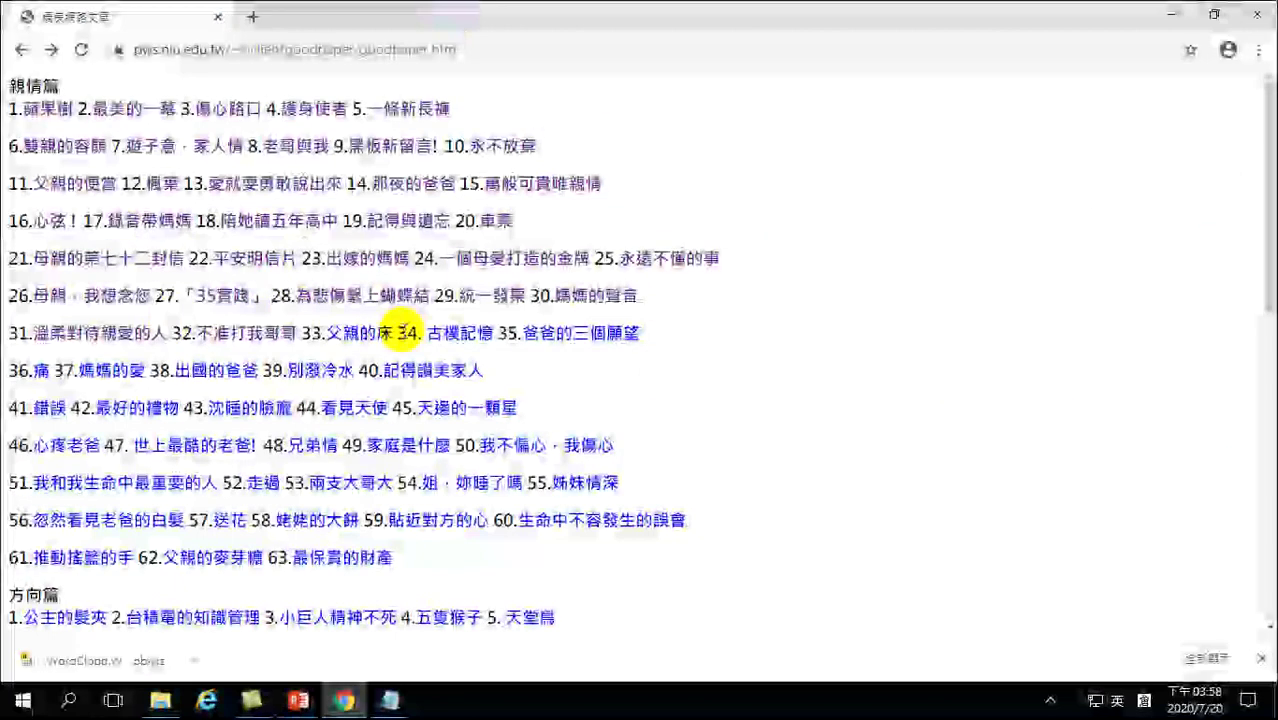
pyautogui.click(362, 333)
pyautogui.hotkey('ctrl', 'a')
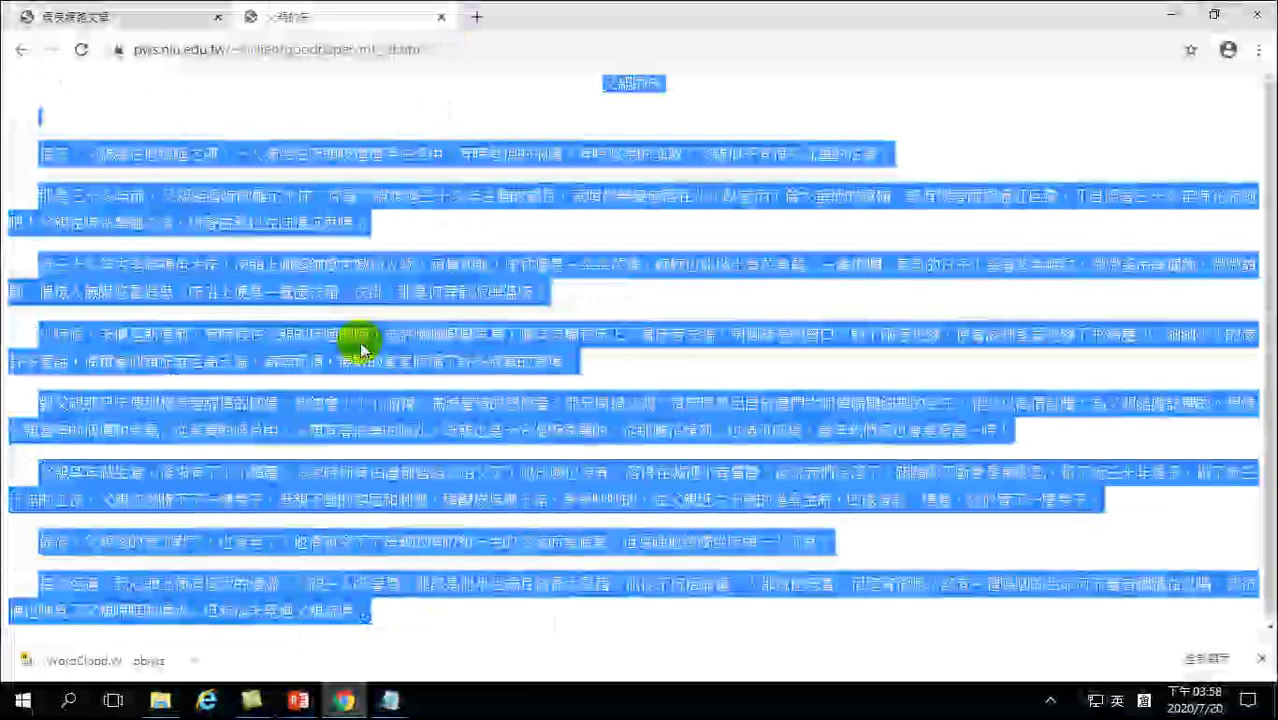
pyautogui.click(393, 705)
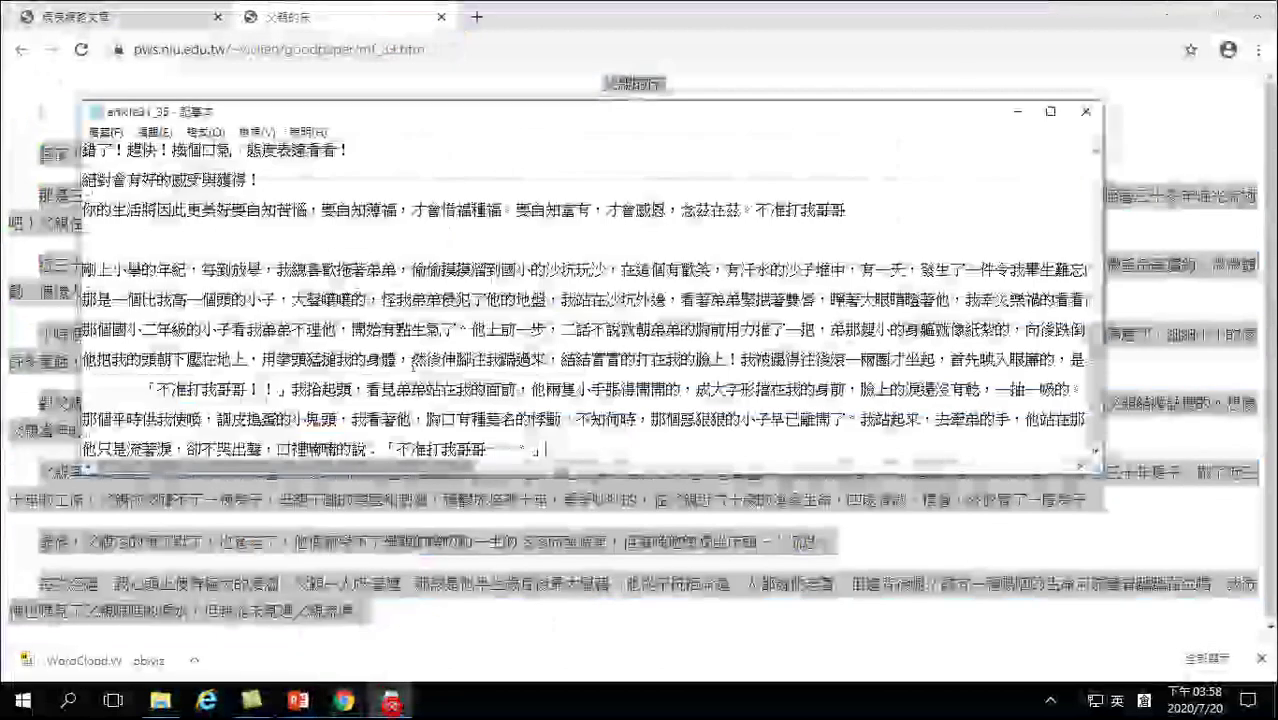
pyautogui.hotkey('ctrl', 'v')
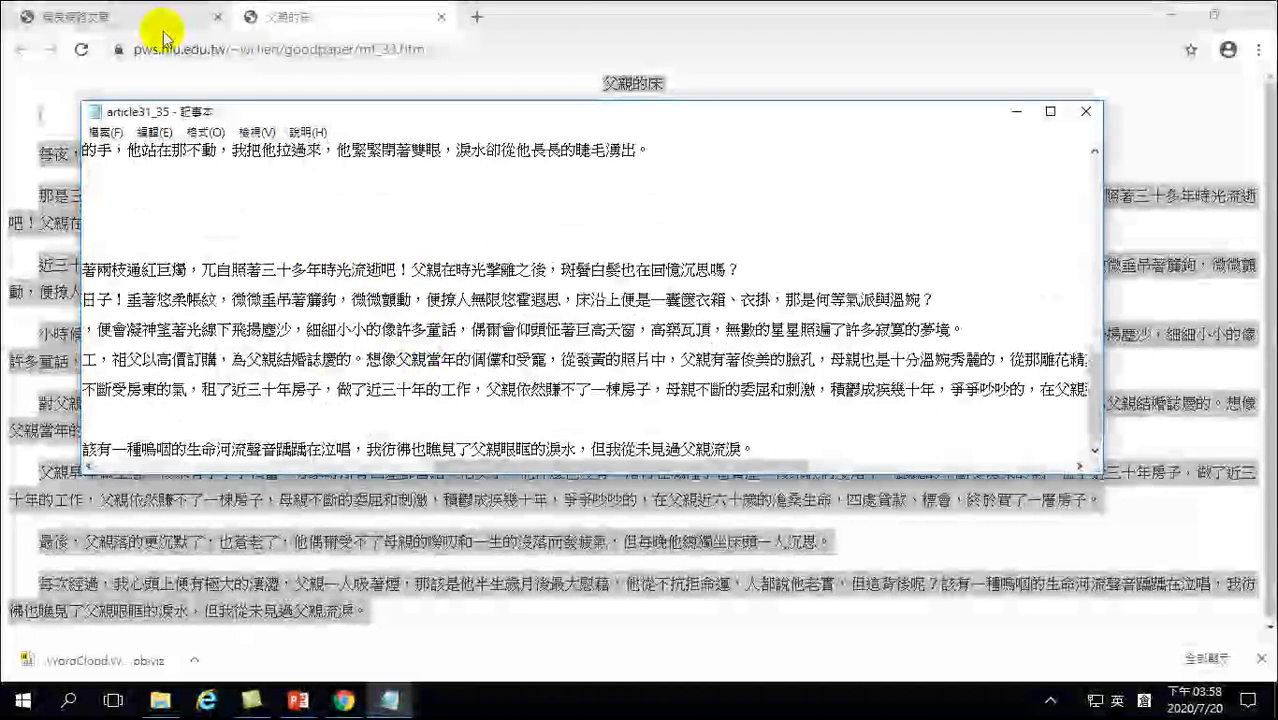
pyautogui.click(443, 18)
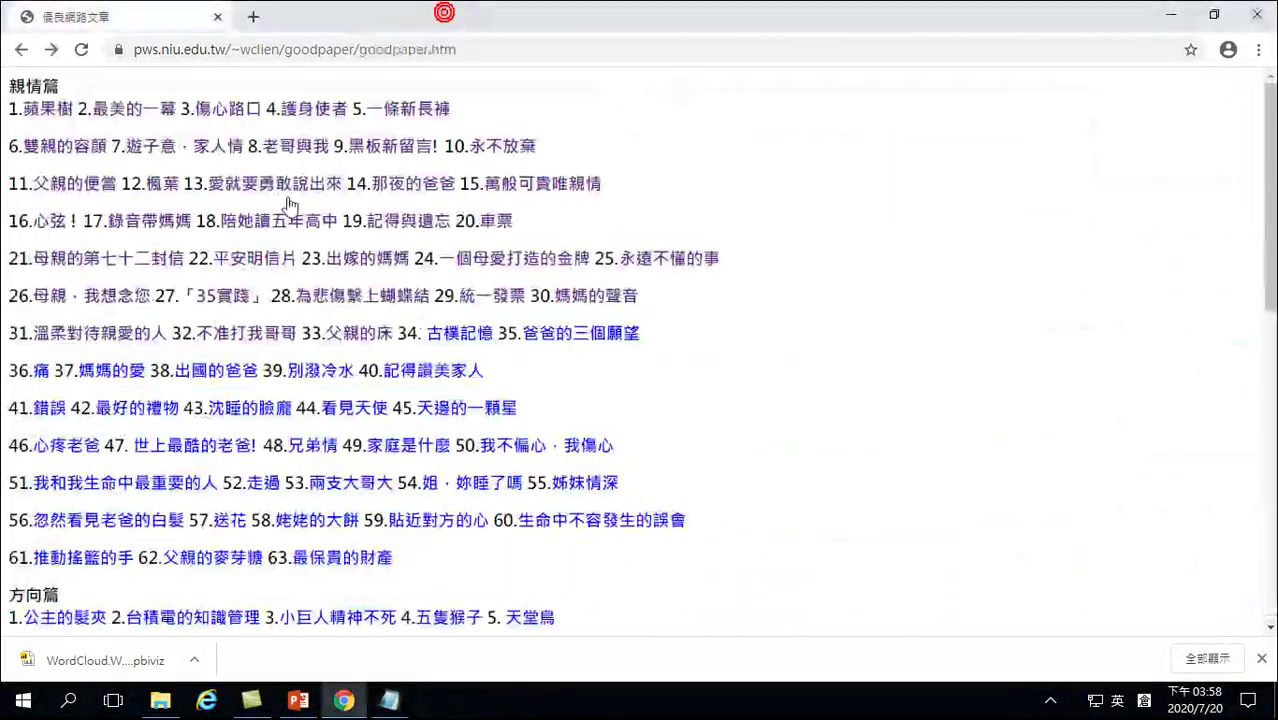
pyautogui.click(445, 338)
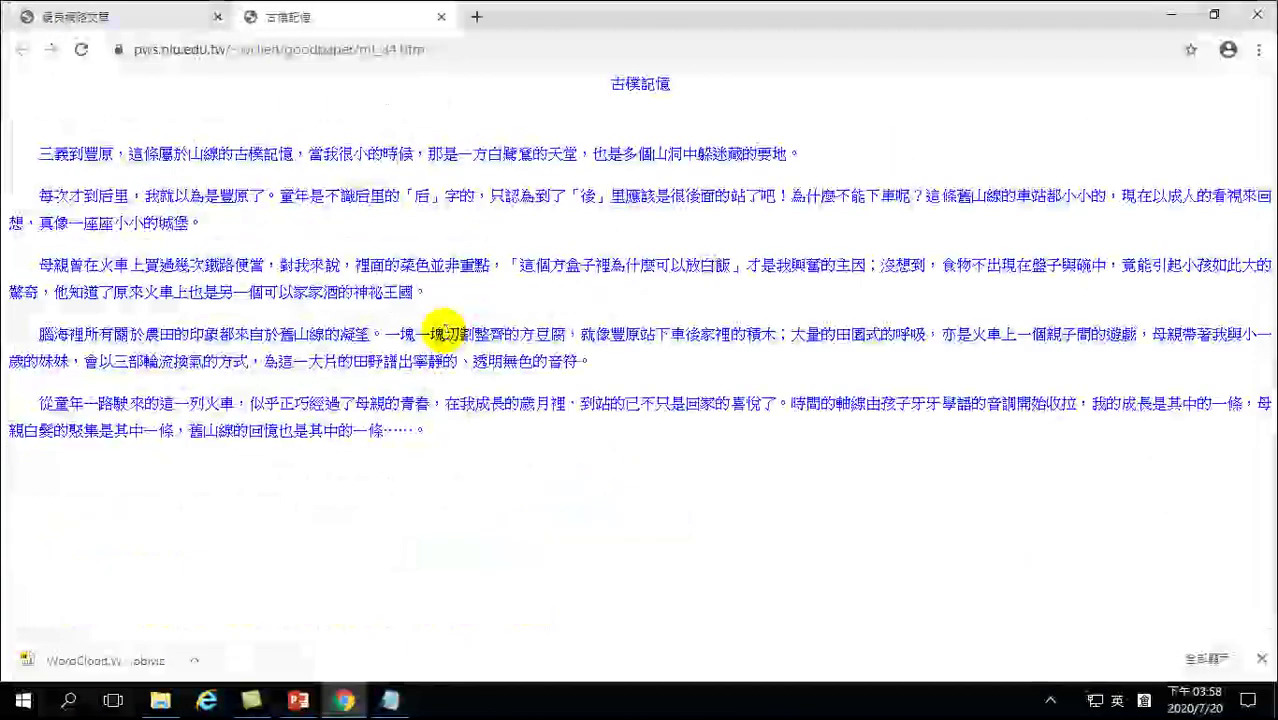
pyautogui.hotkey('ctrl', 'a')
pyautogui.hotkey('ctrl', 'c')
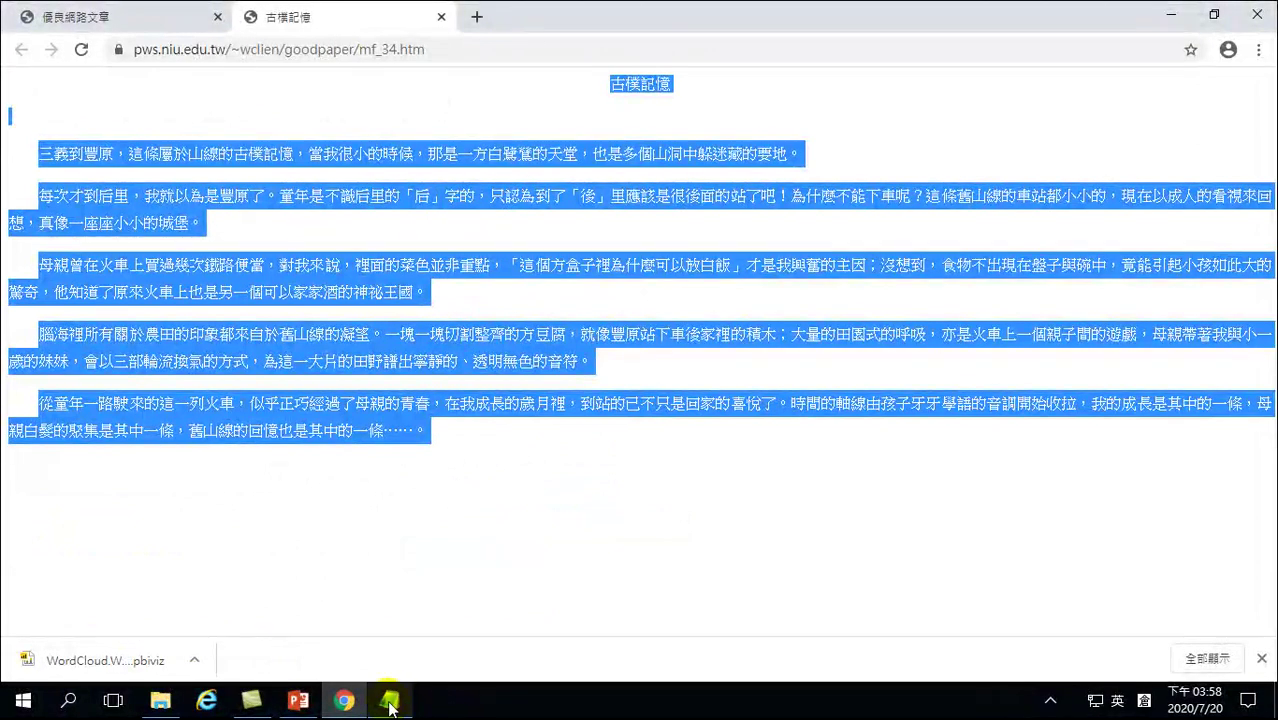
pyautogui.click(390, 700)
pyautogui.hotkey('ctrl', 'v')
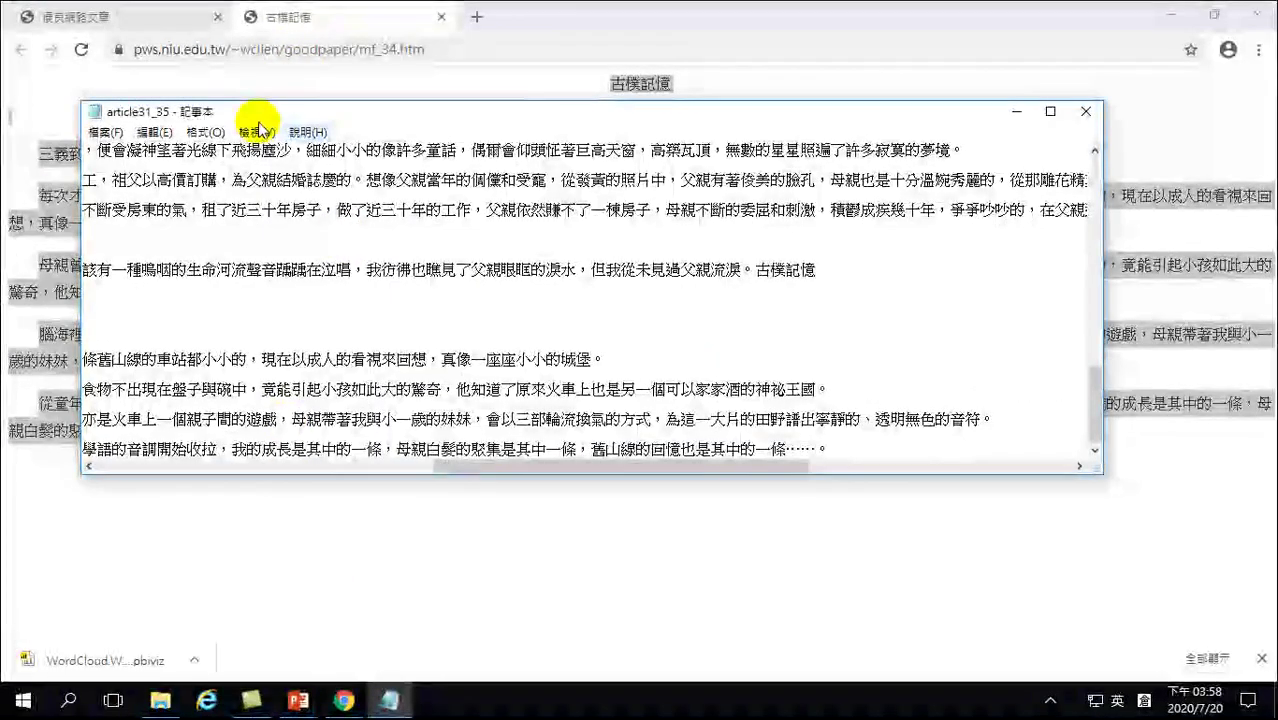
# - Append article 35 爸爸的三個願望 and save article31_35
pyautogui.click(422, 20)
pyautogui.click(441, 17)
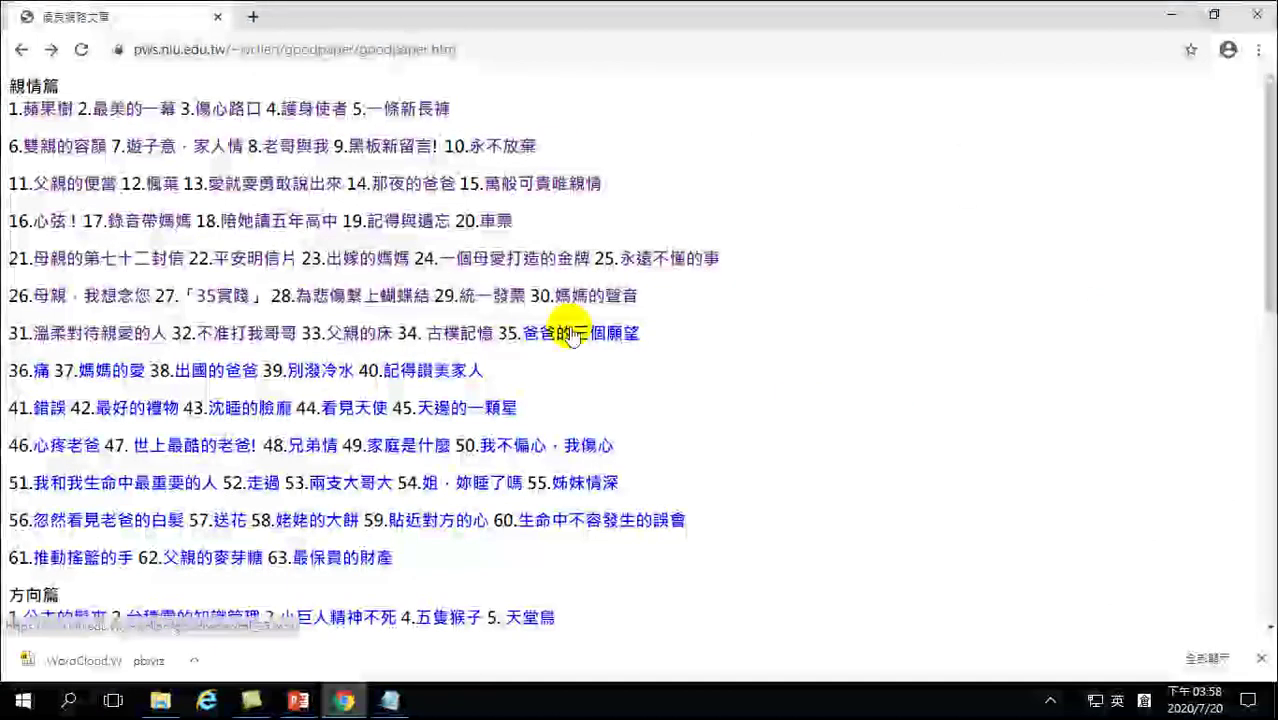
pyautogui.click(568, 333)
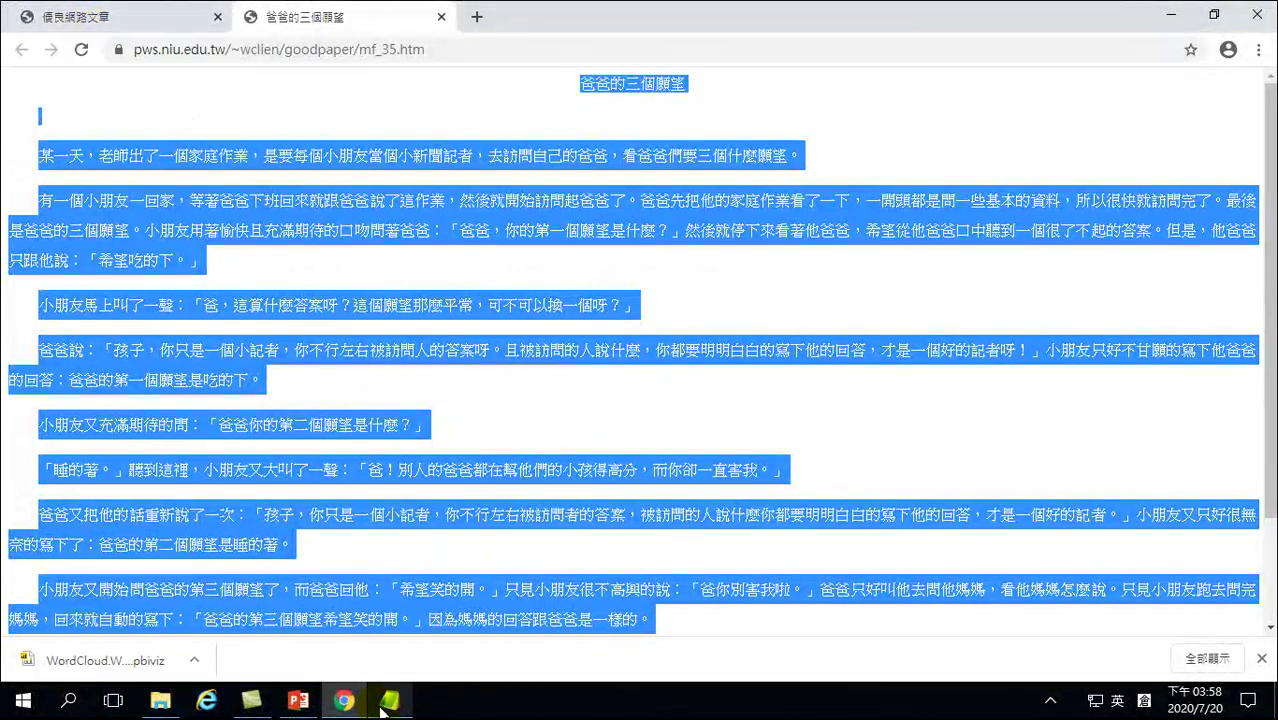
pyautogui.click(389, 702)
pyautogui.hotkey('ctrl', 'v')
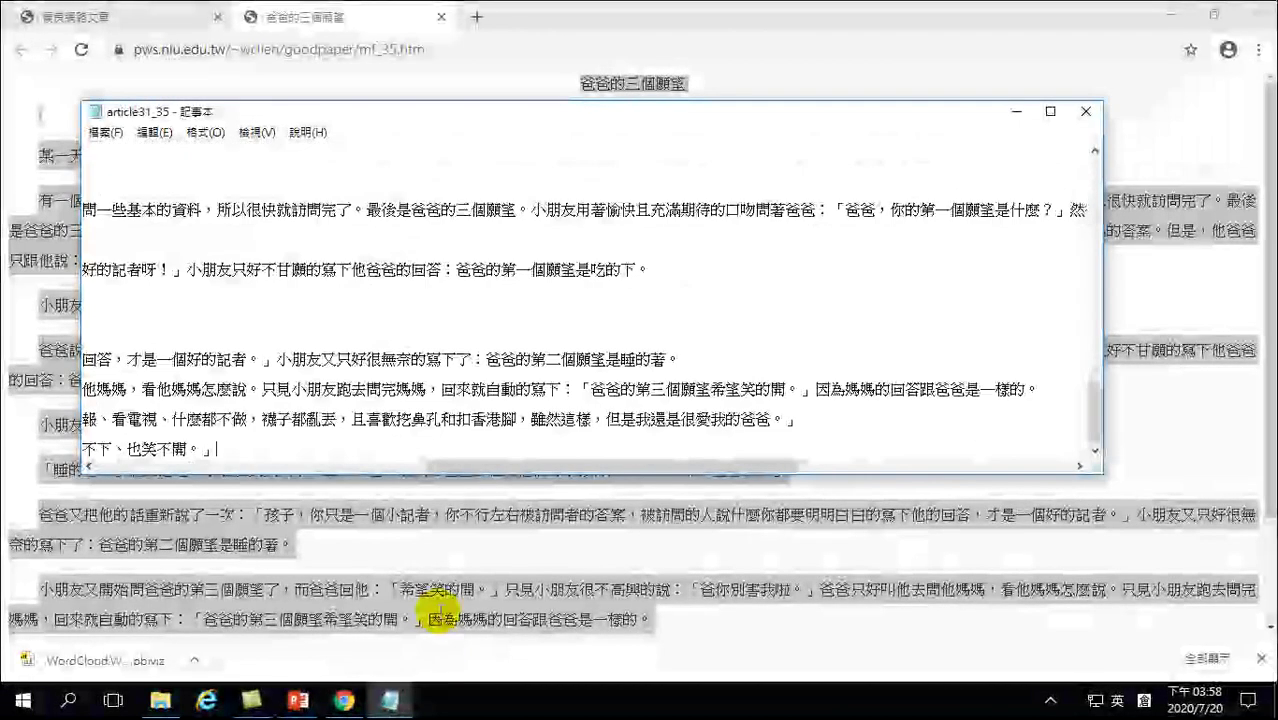
pyautogui.click(100, 133)
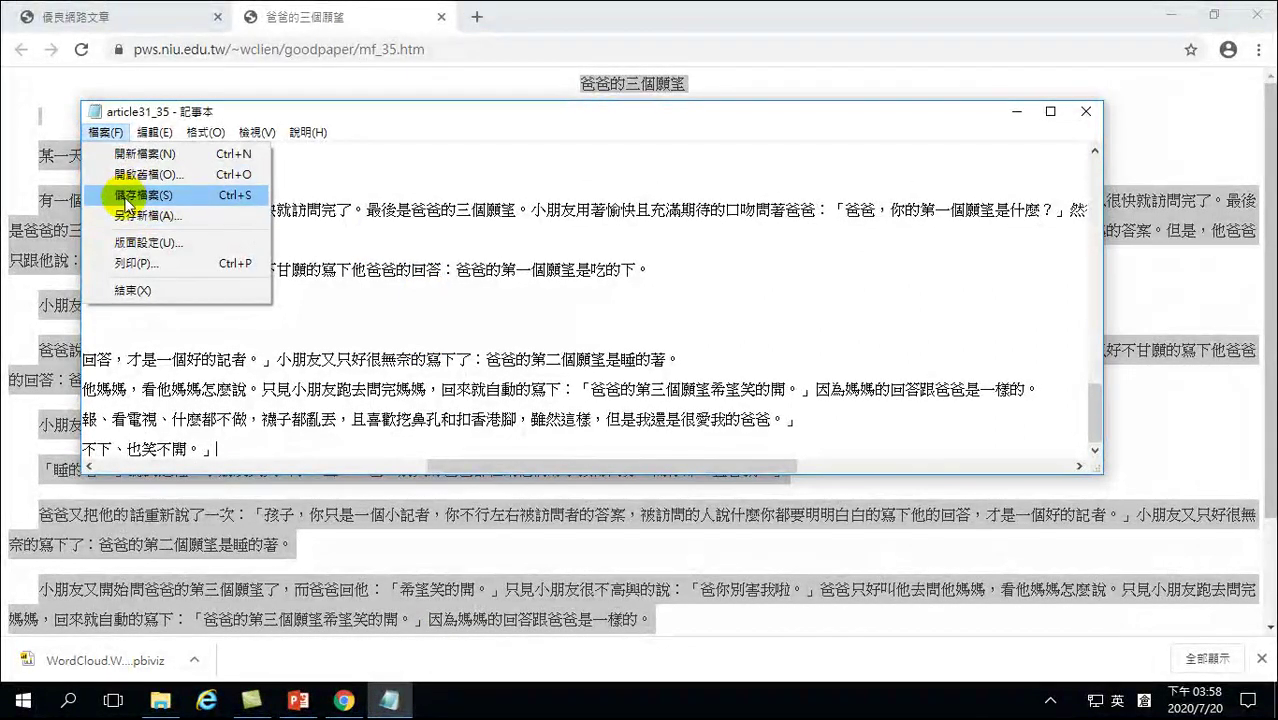
pyautogui.click(135, 195)
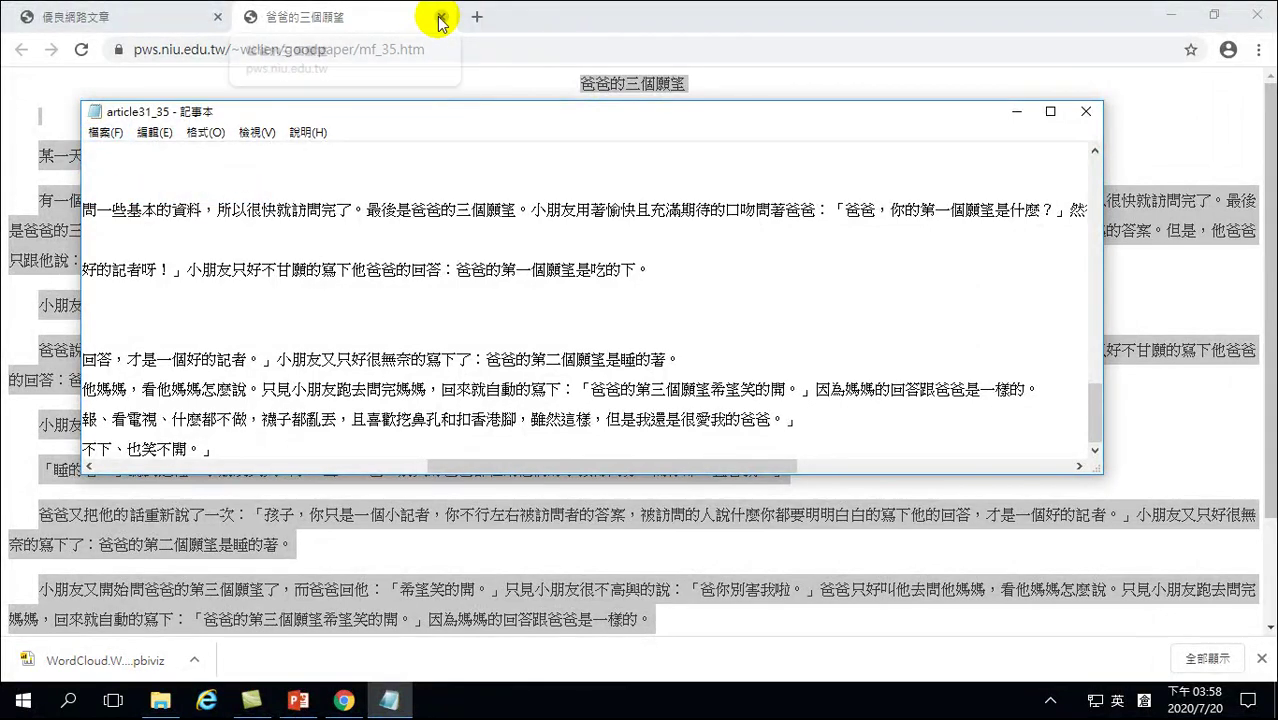
pyautogui.click(441, 17)
# - Open article31_35 in Word 2016 with the default encoding to review it, then close Word
pyautogui.click(1170, 14)
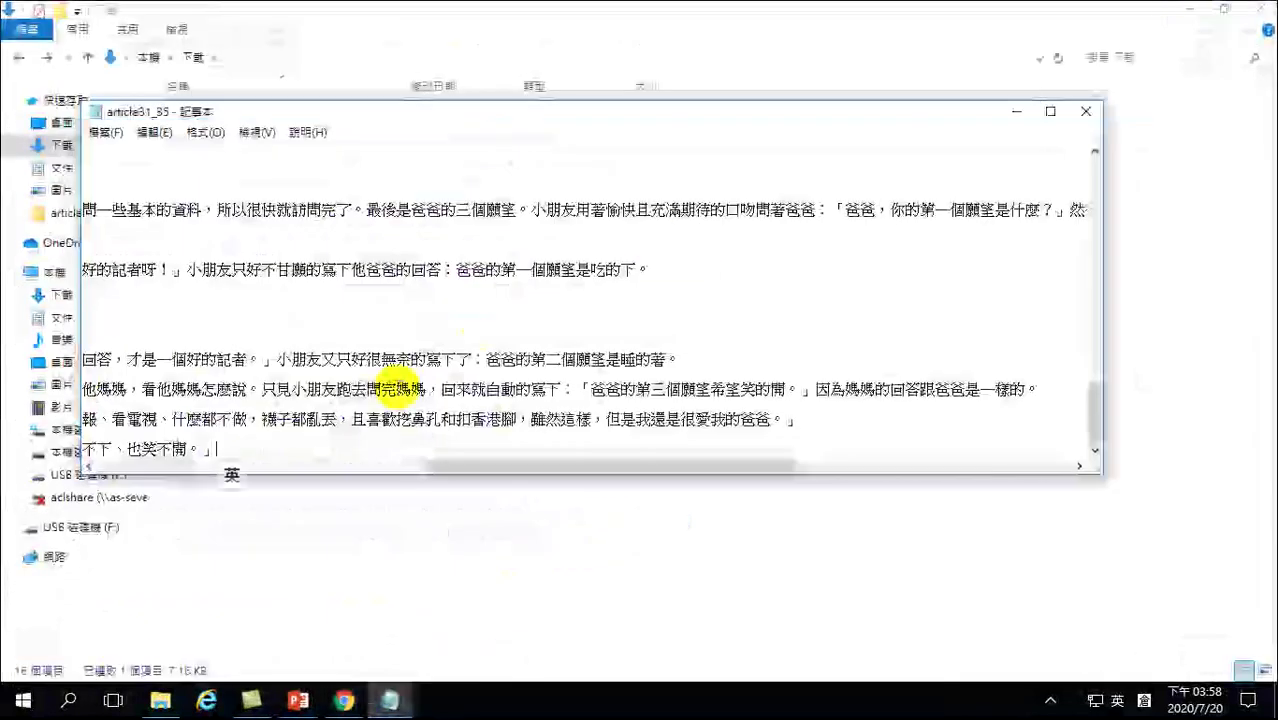
pyautogui.click(1089, 114)
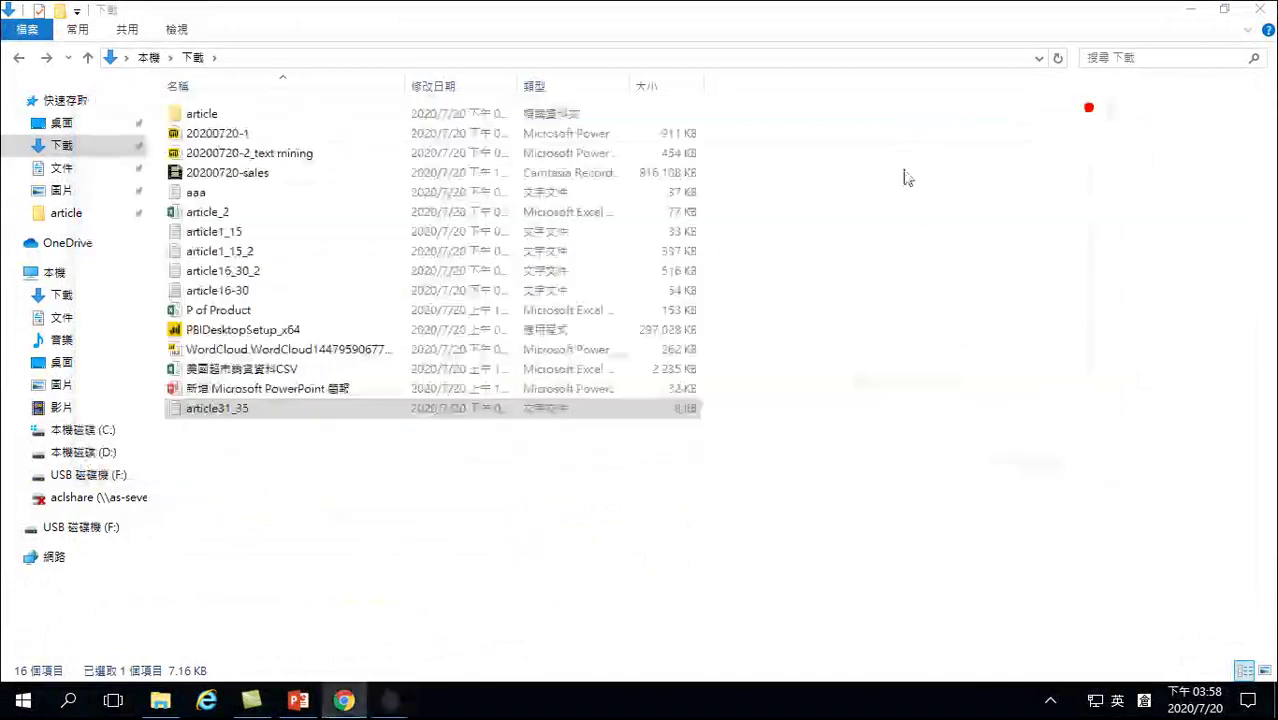
pyautogui.rightClick(203, 411)
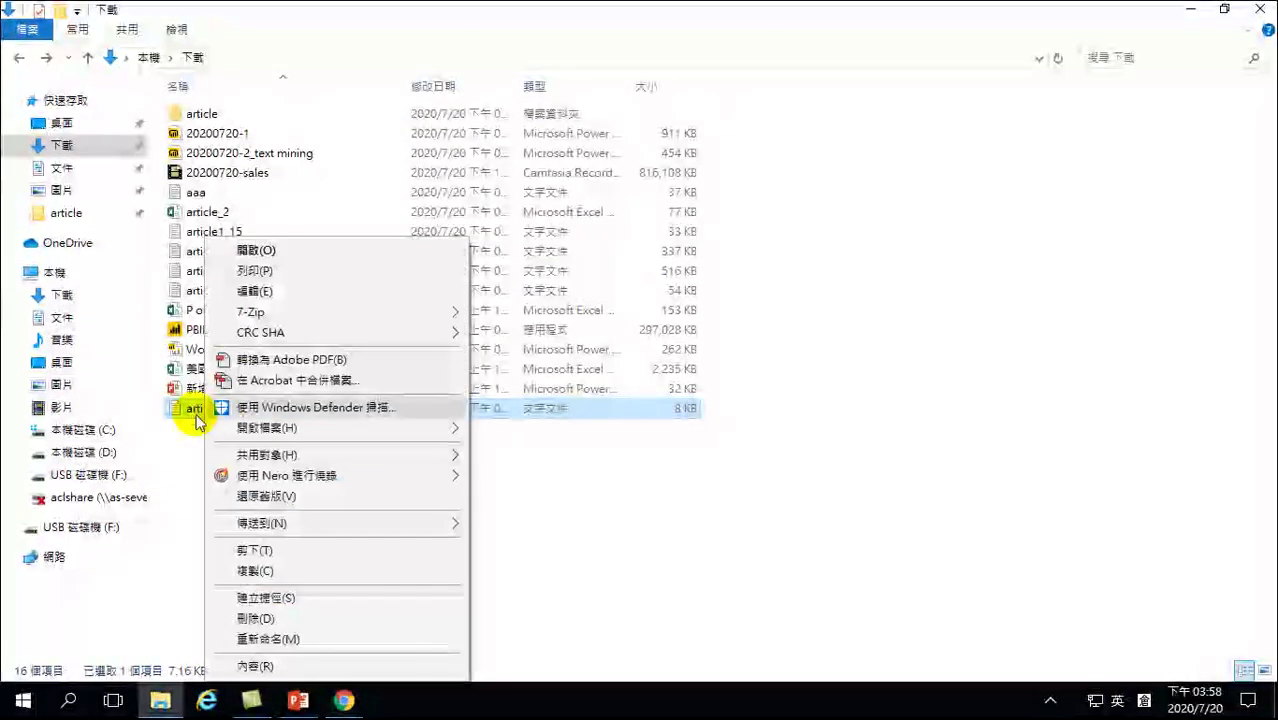
pyautogui.click(266, 429)
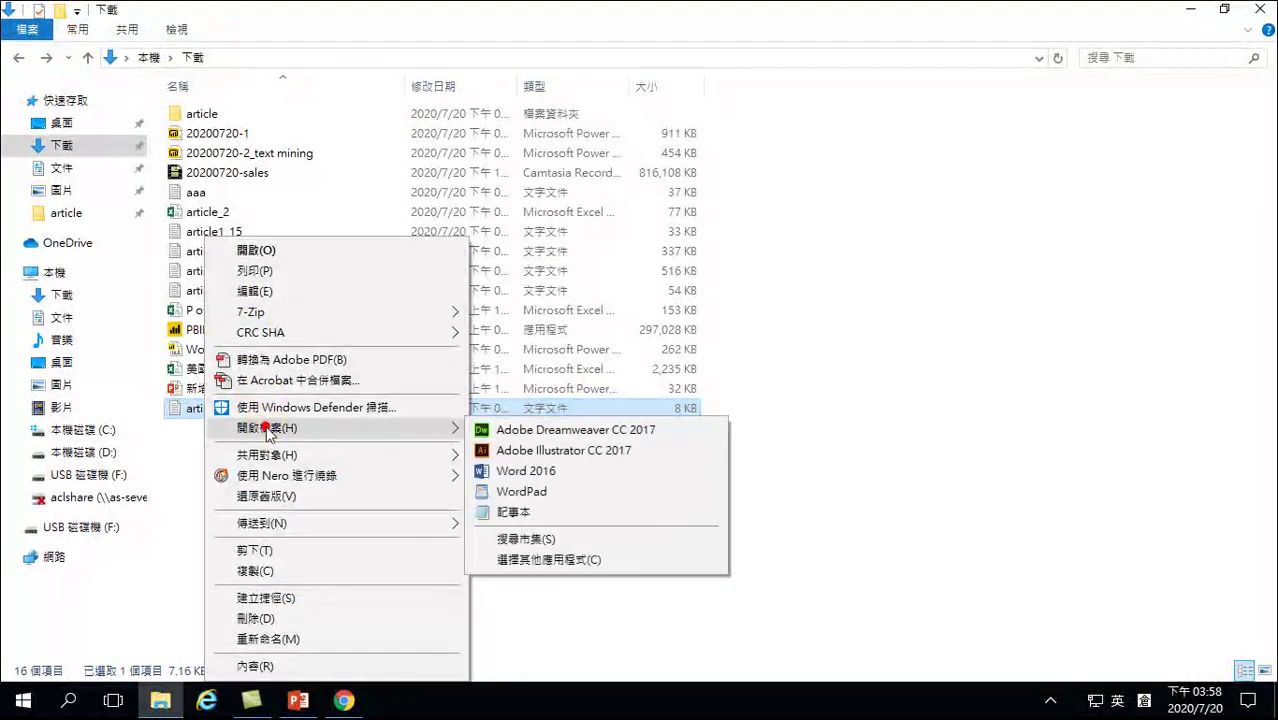
pyautogui.click(517, 471)
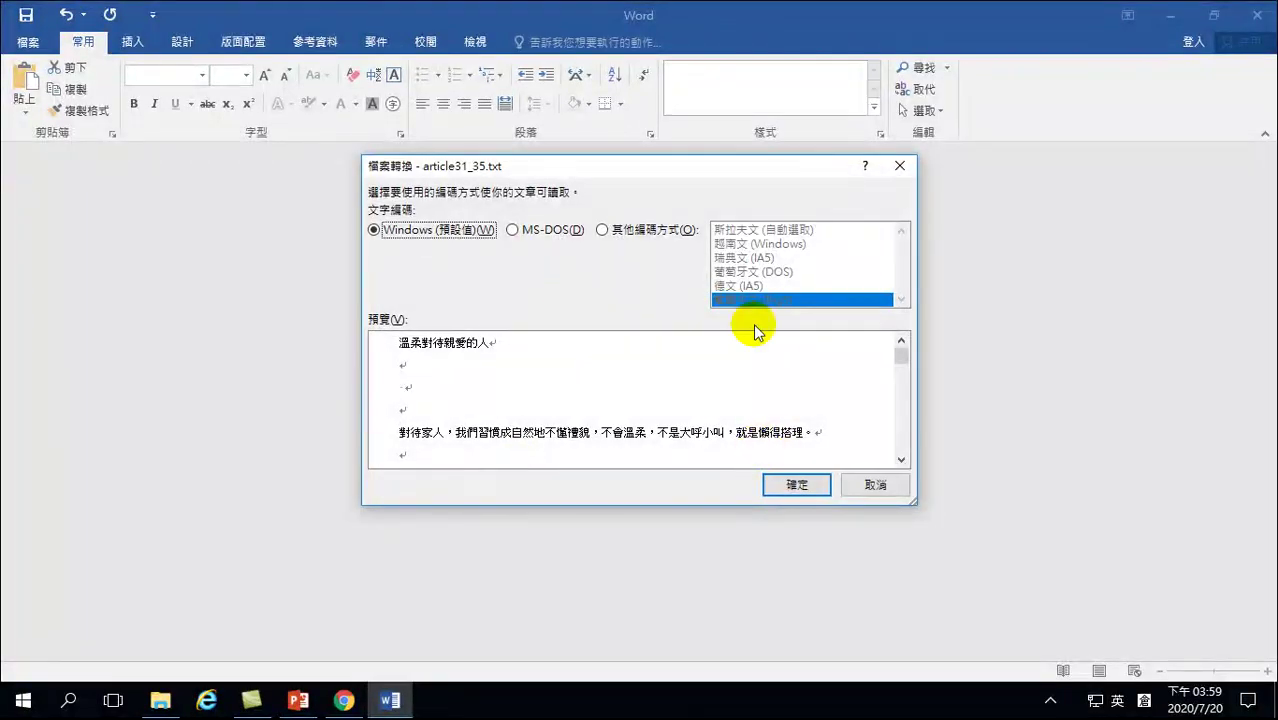
pyautogui.click(797, 484)
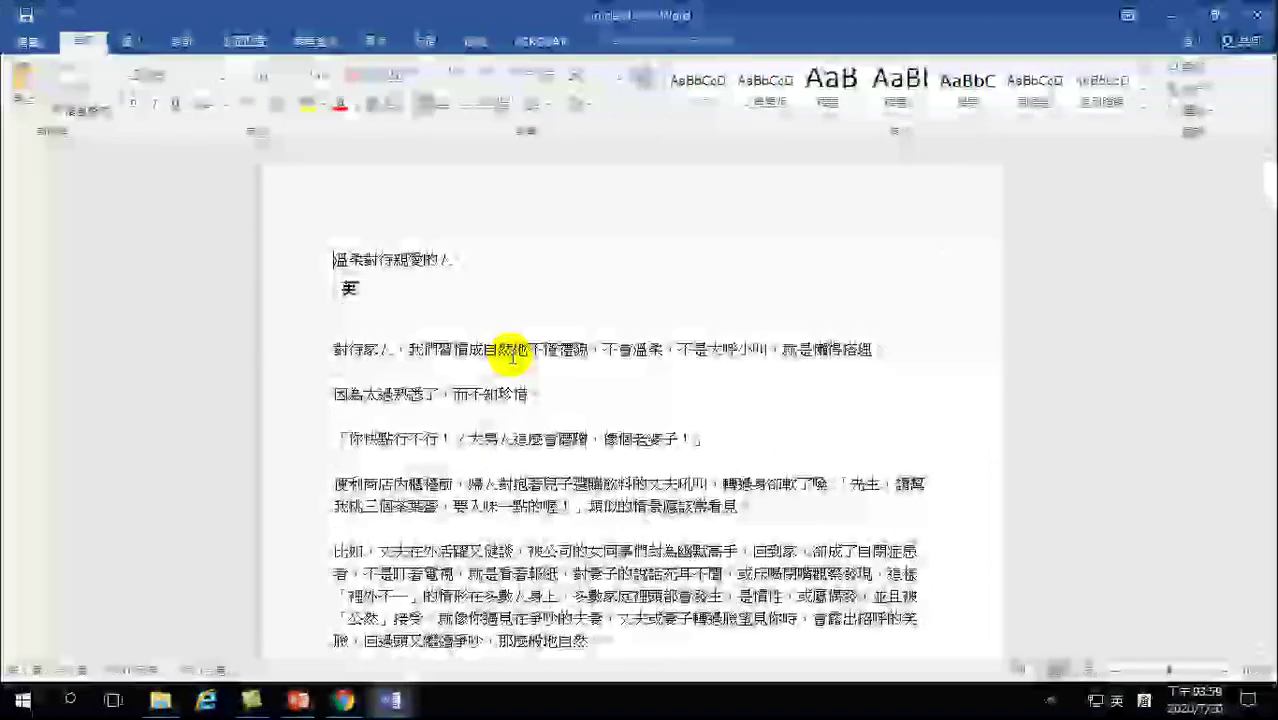
pyautogui.click(1255, 15)
# - Open article31_35 in Notepad and copy all of its text
pyautogui.doubleClick(215, 410)
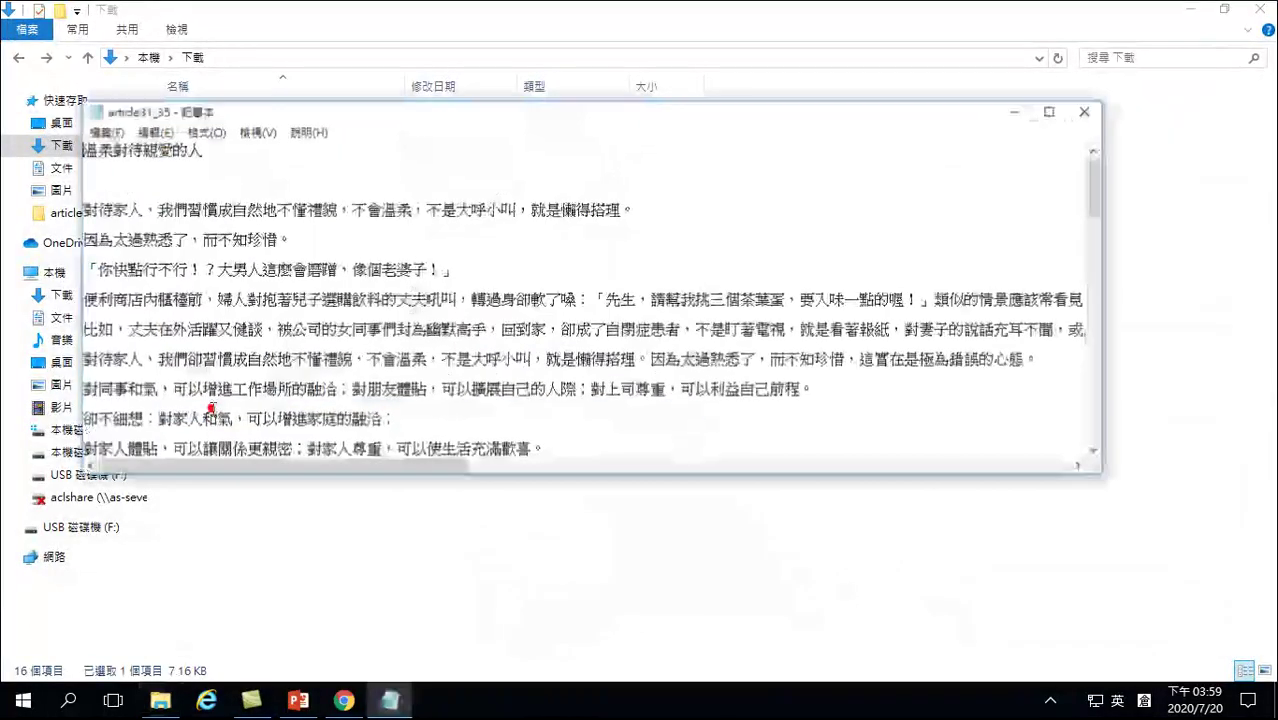
pyautogui.rightClick(287, 307)
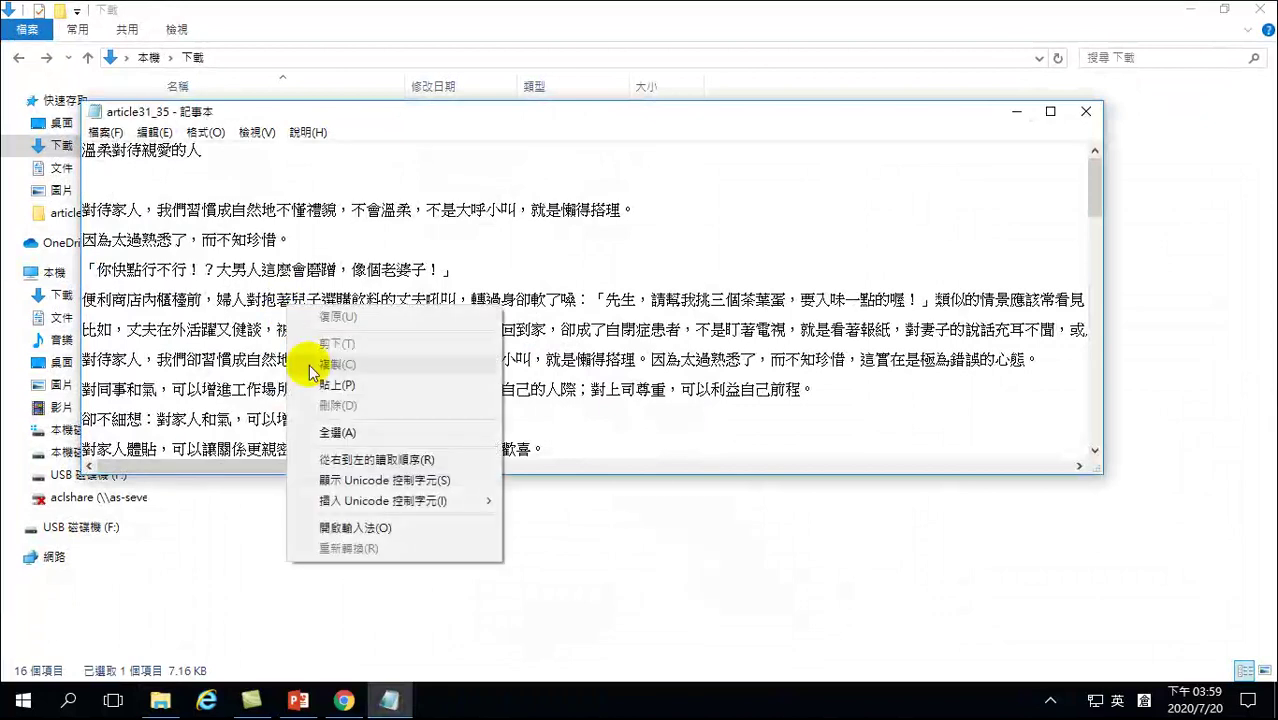
pyautogui.click(340, 430)
pyautogui.rightClick(248, 333)
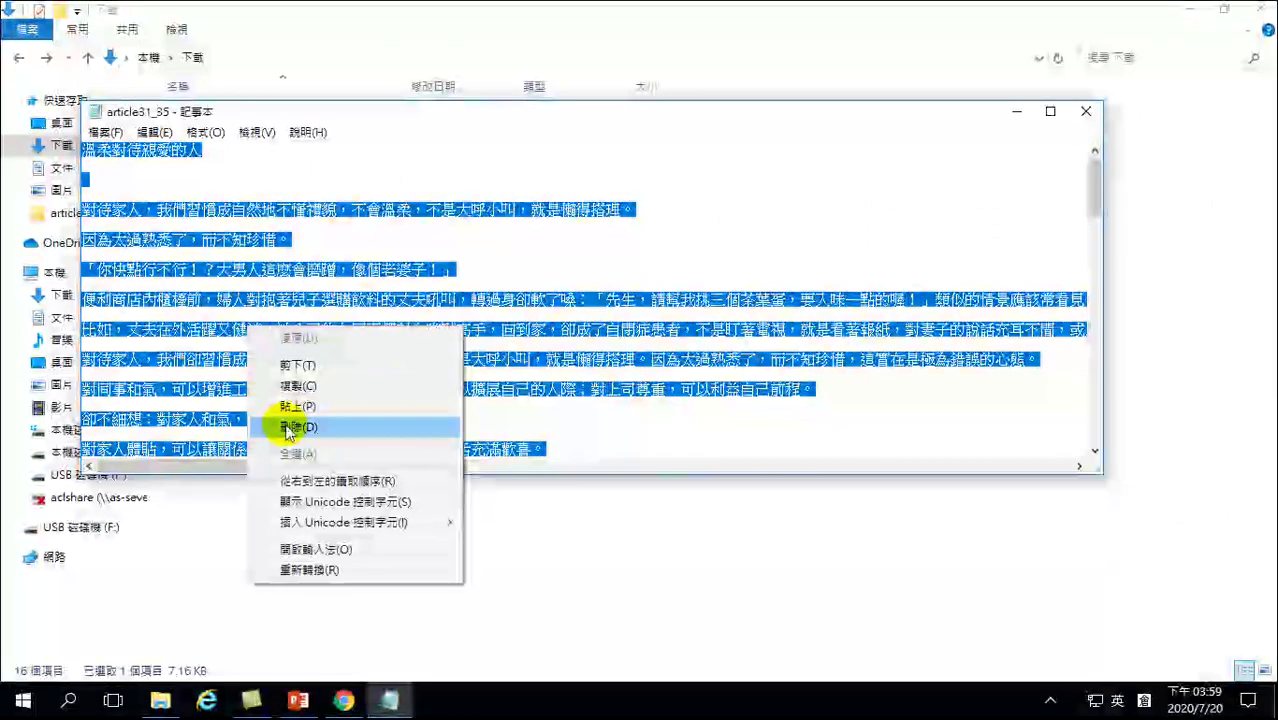
pyautogui.click(330, 385)
# - Search 中文斷詞 in a new Chrome tab and open the 中文斷詞系統 result
pyautogui.click(355, 695)
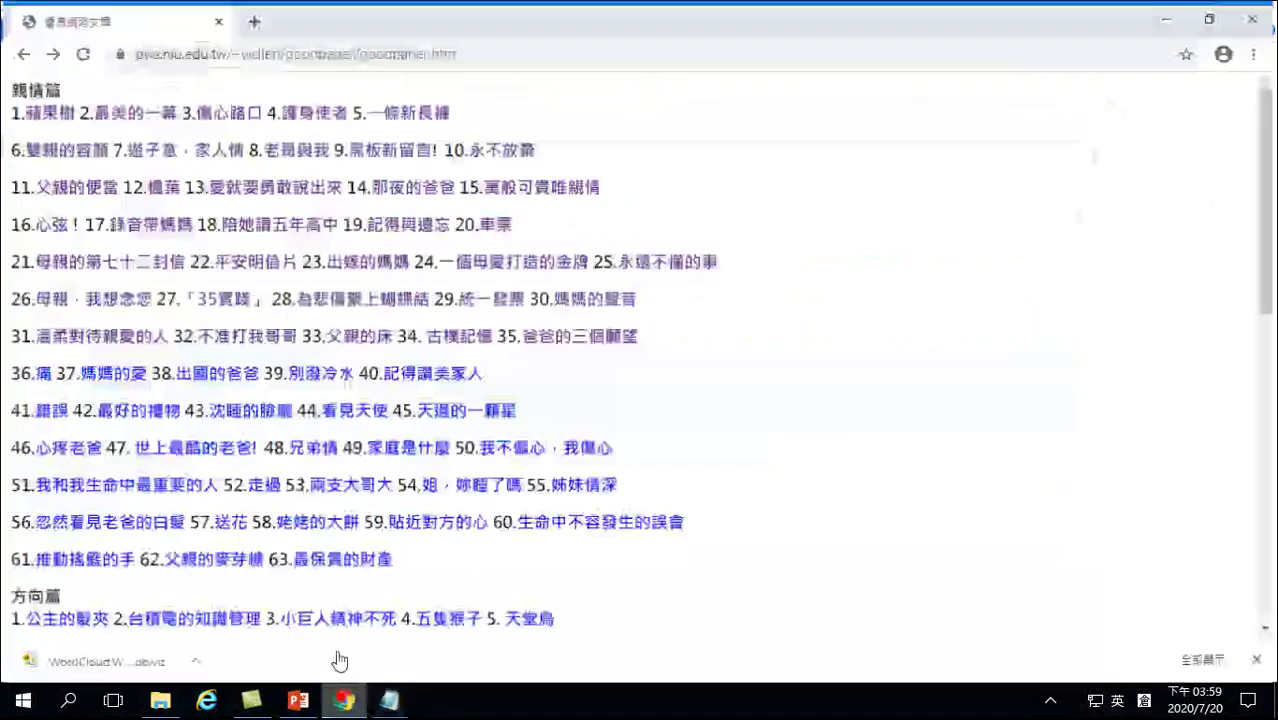
pyautogui.click(250, 17)
pyautogui.click(249, 49)
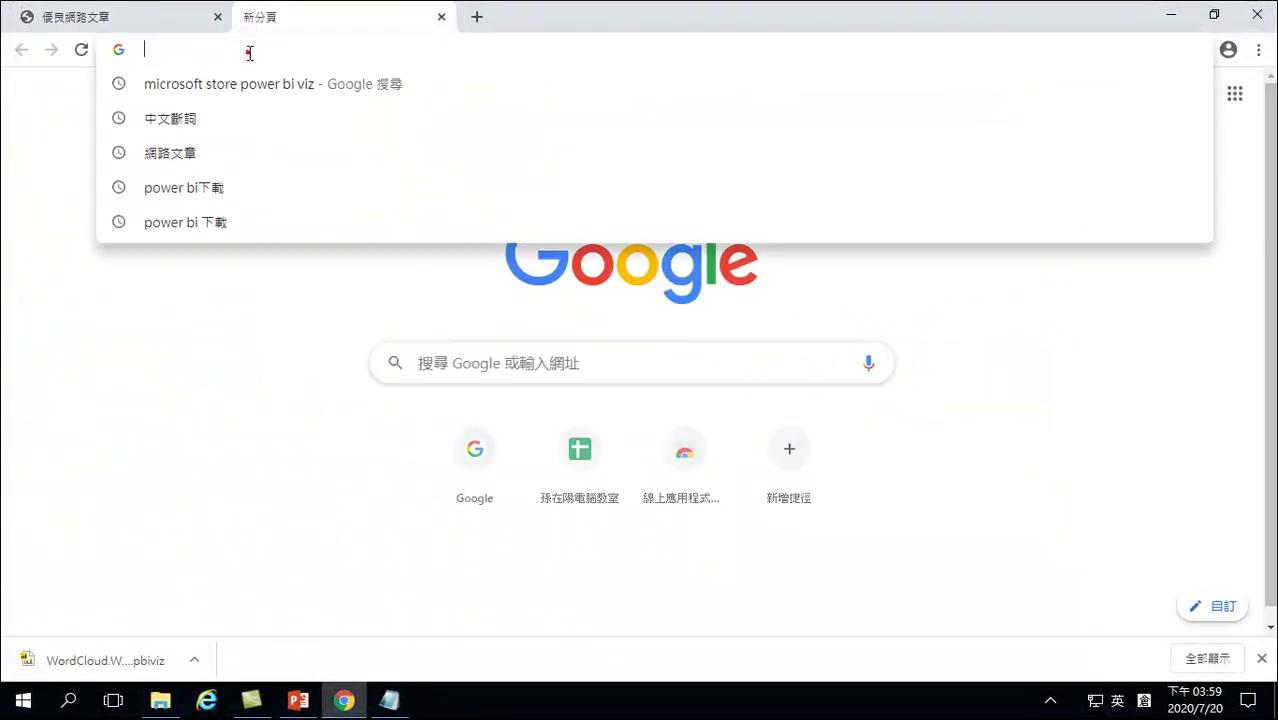
pyautogui.write('l')
pyautogui.press('BackSpace')
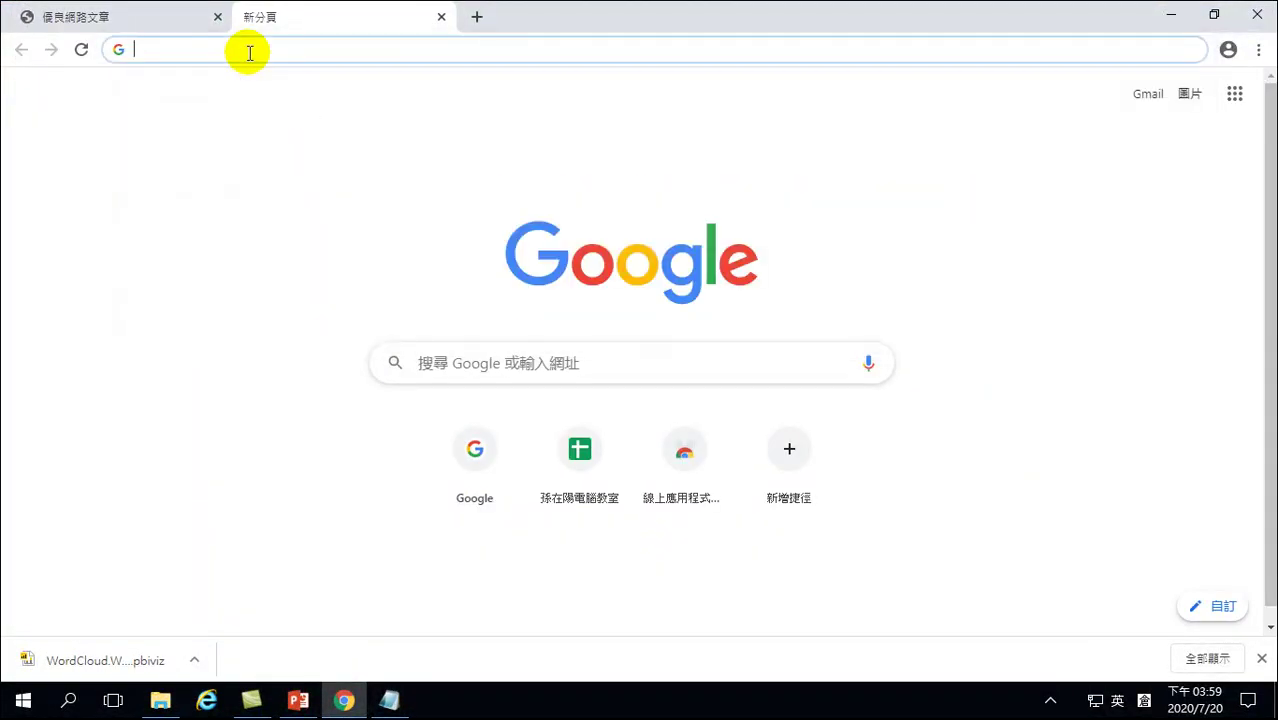
pyautogui.write('中文')
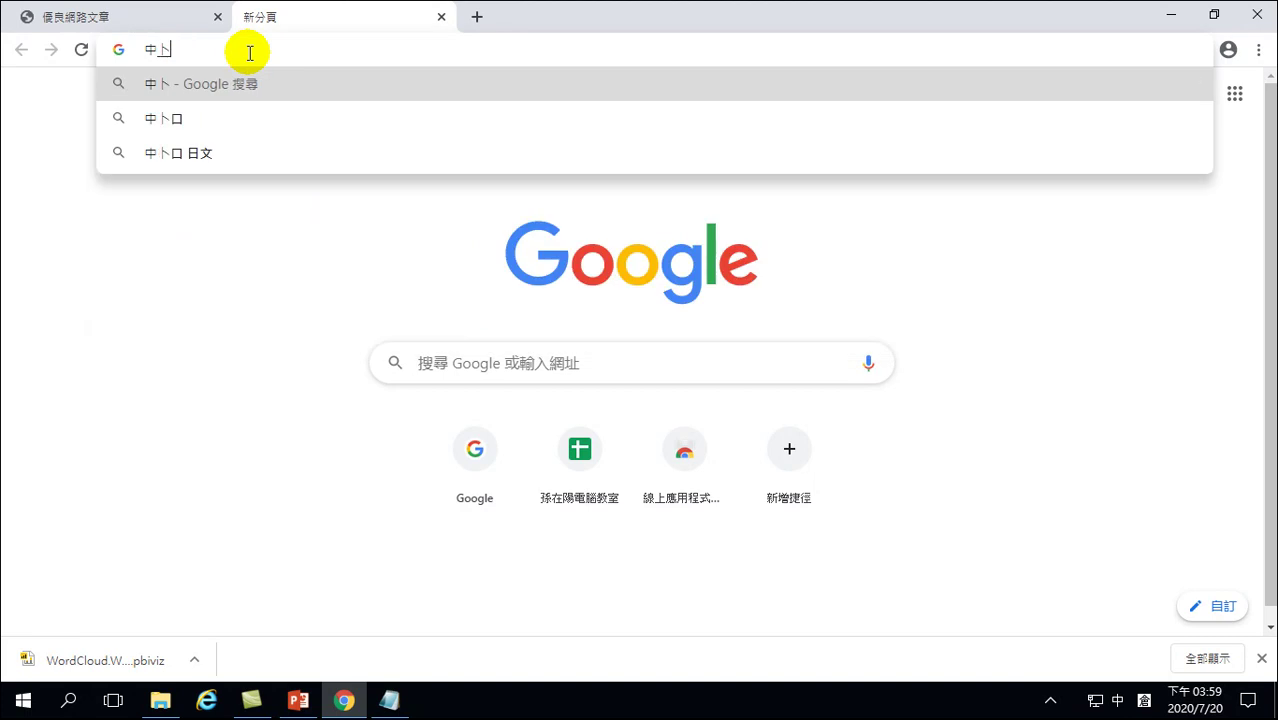
pyautogui.press('shift')
pyautogui.click(165, 120)
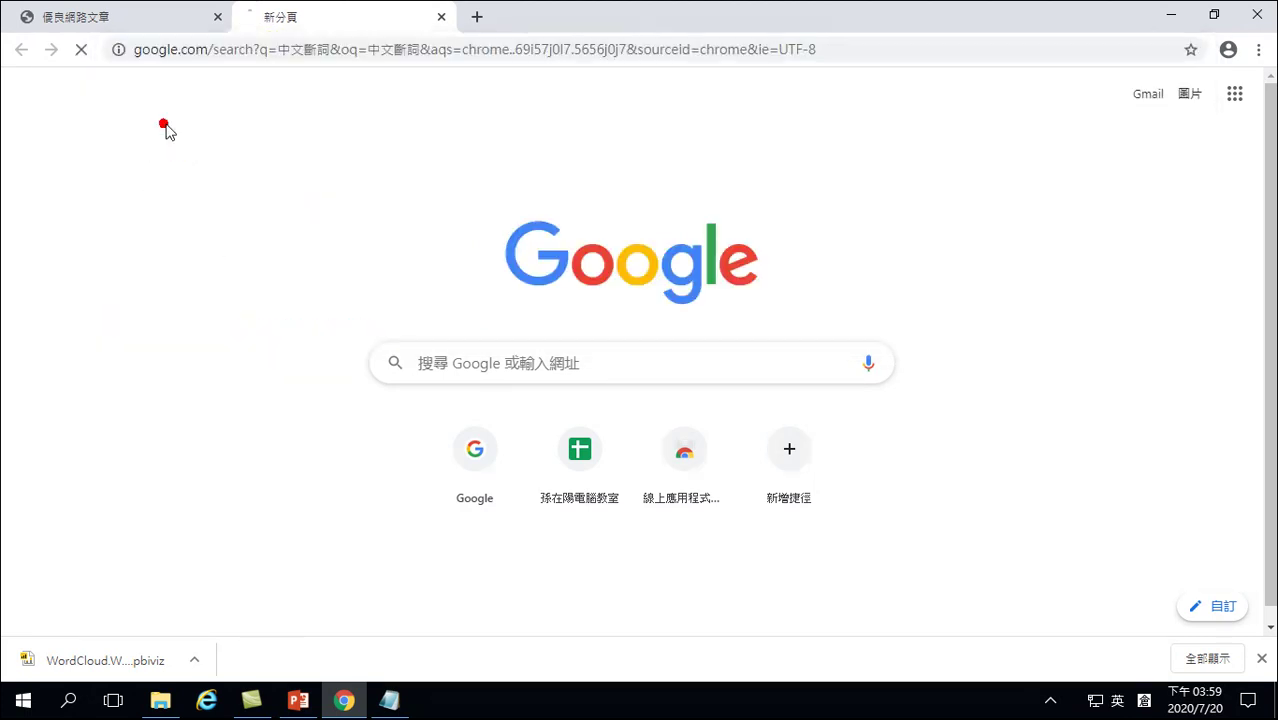
pyautogui.click(247, 261)
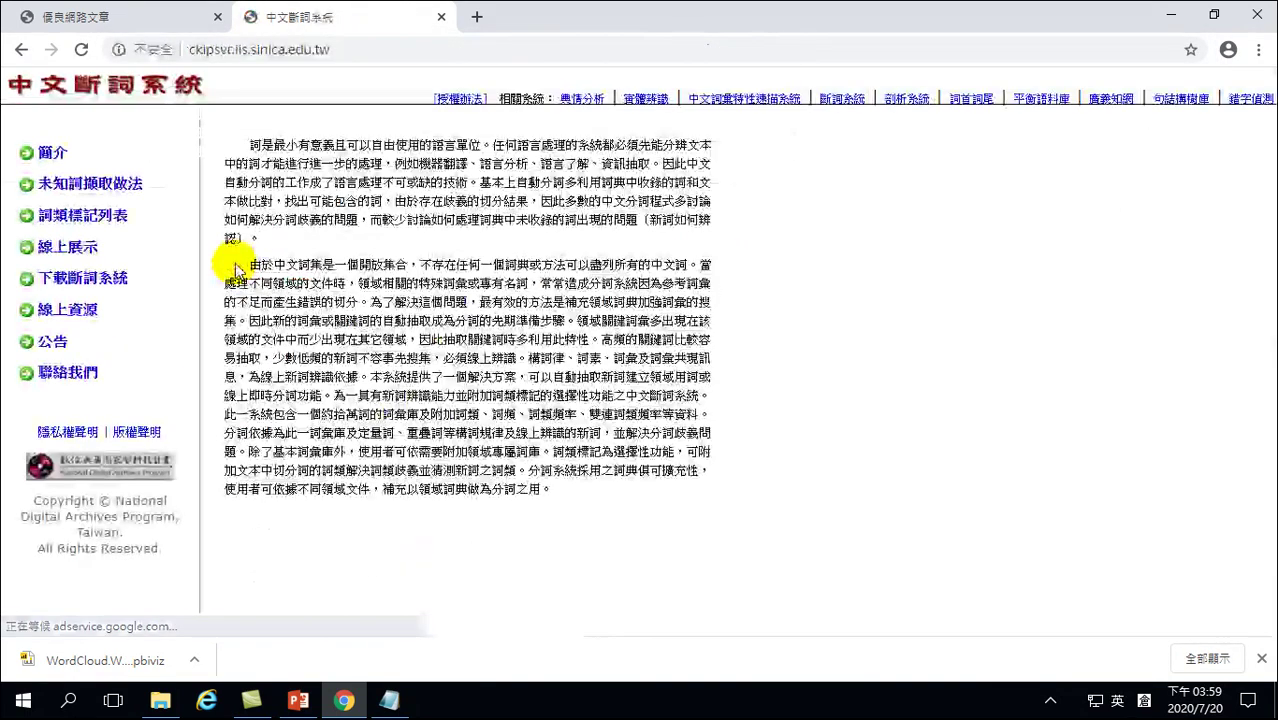
# - Paste the article into the CKIP 線上展示 demo and submit it with 送出
pyautogui.click(73, 252)
pyautogui.click(311, 306)
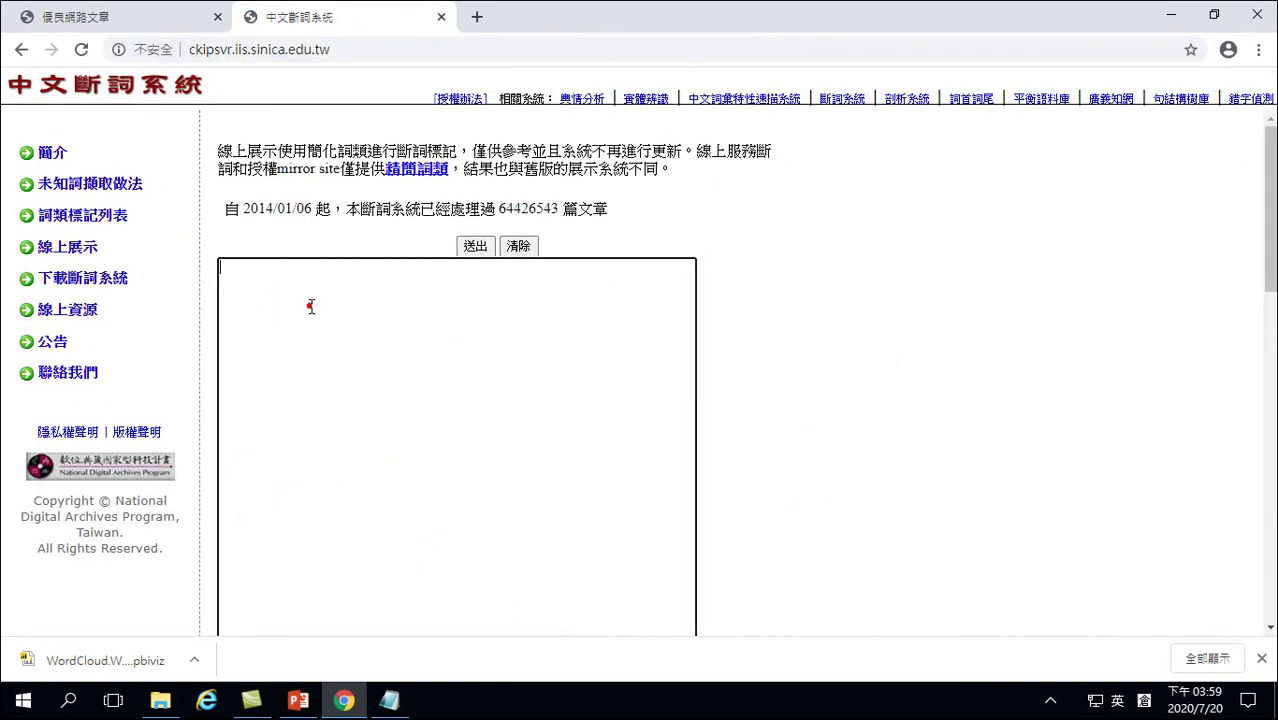
pyautogui.hotkey('ctrl', 'v')
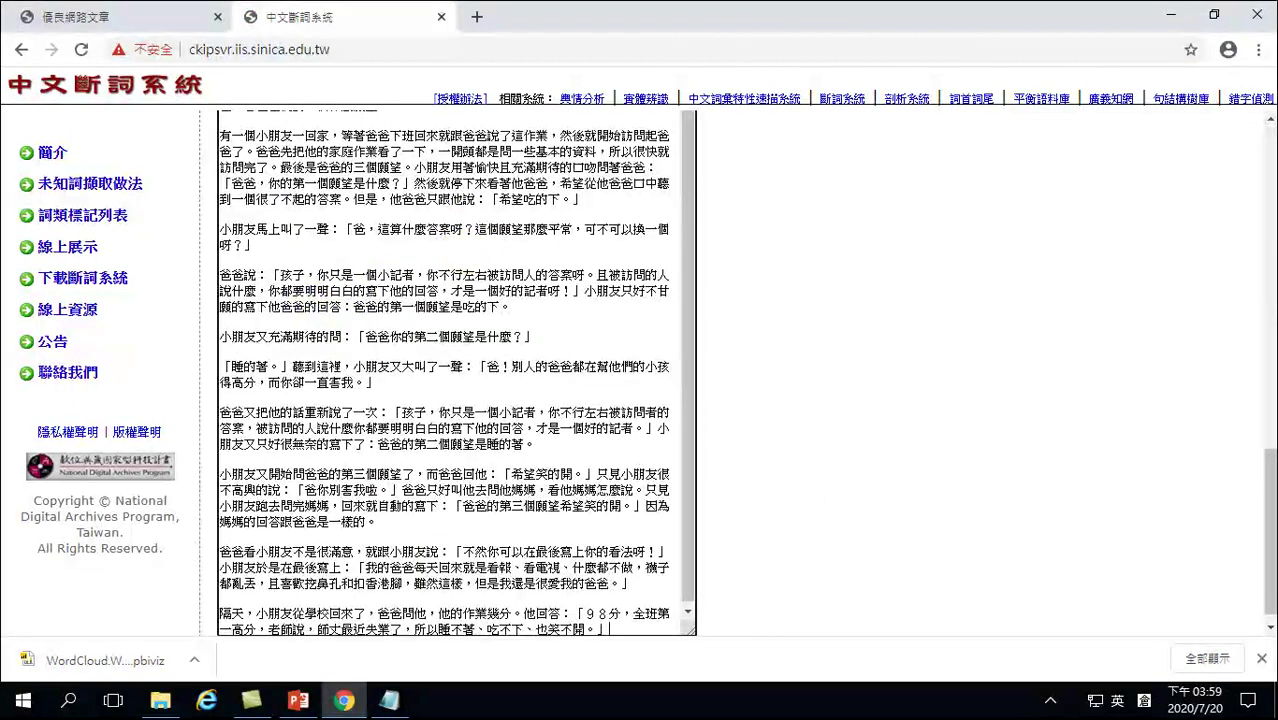
pyautogui.scroll(10, 1259, 485)
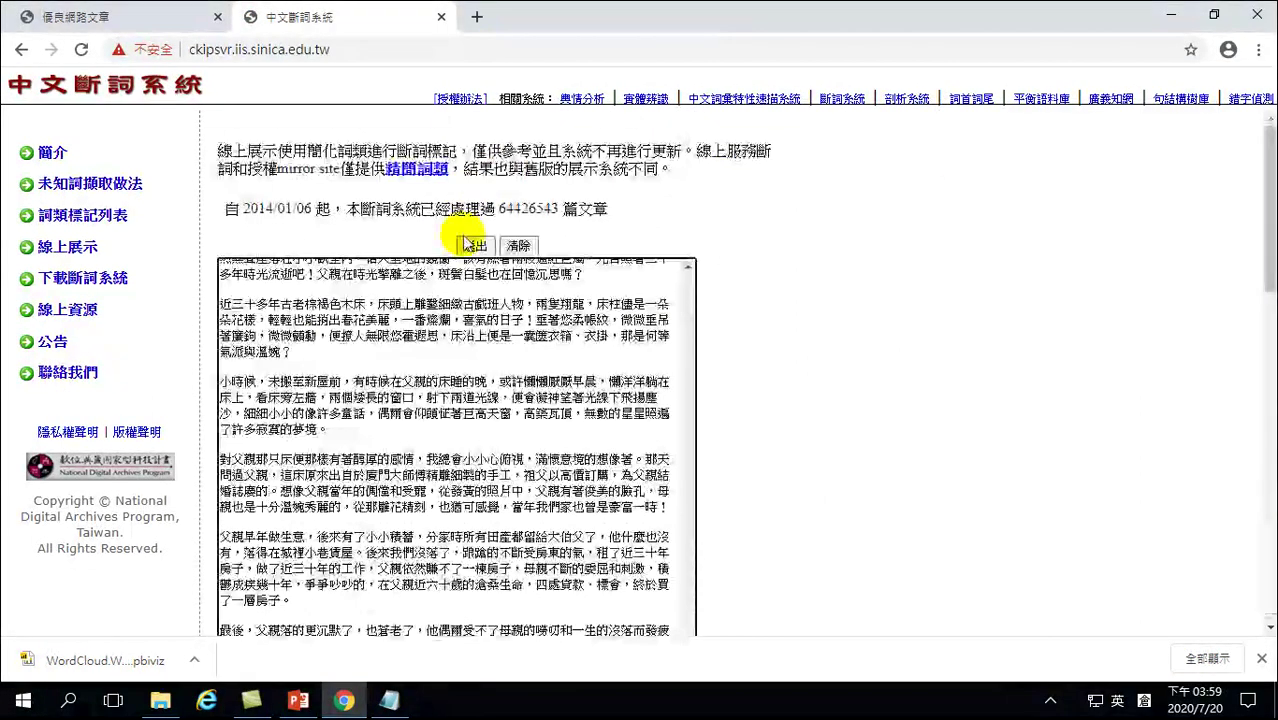
pyautogui.click(472, 243)
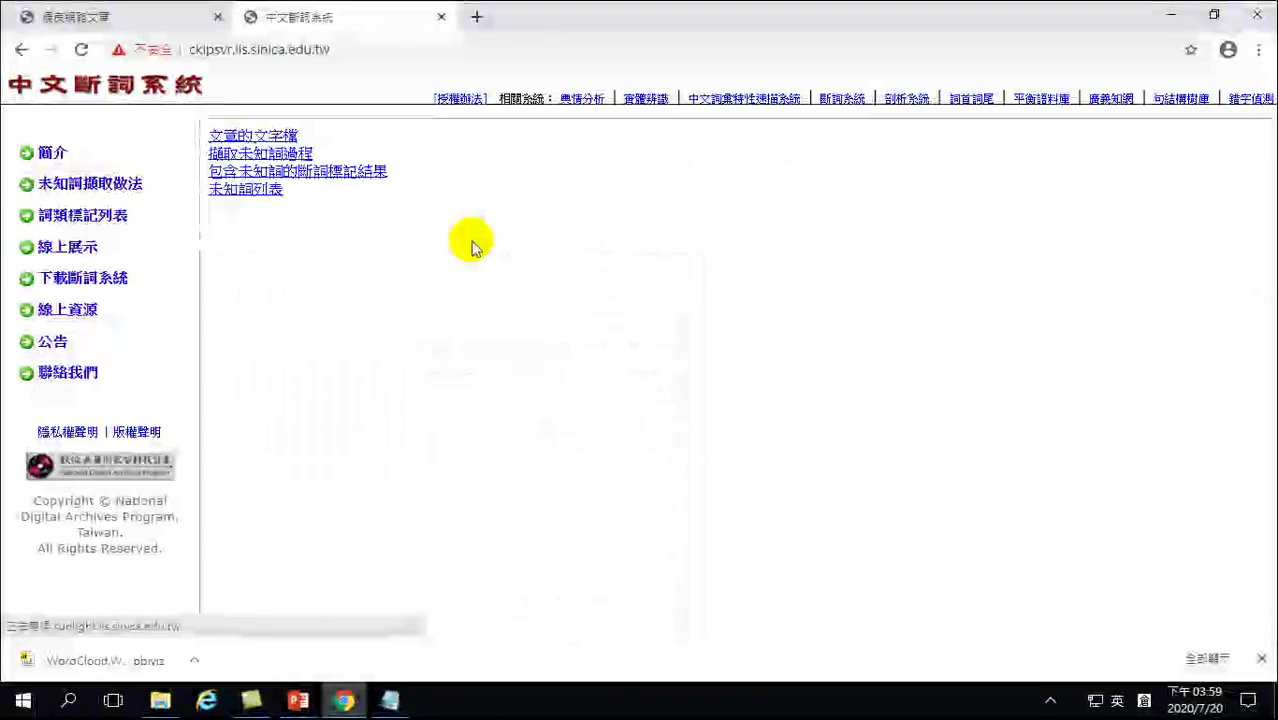
# - Copy the entire 包含未知詞的斷詞標記結果 tagged output
pyautogui.click(269, 174)
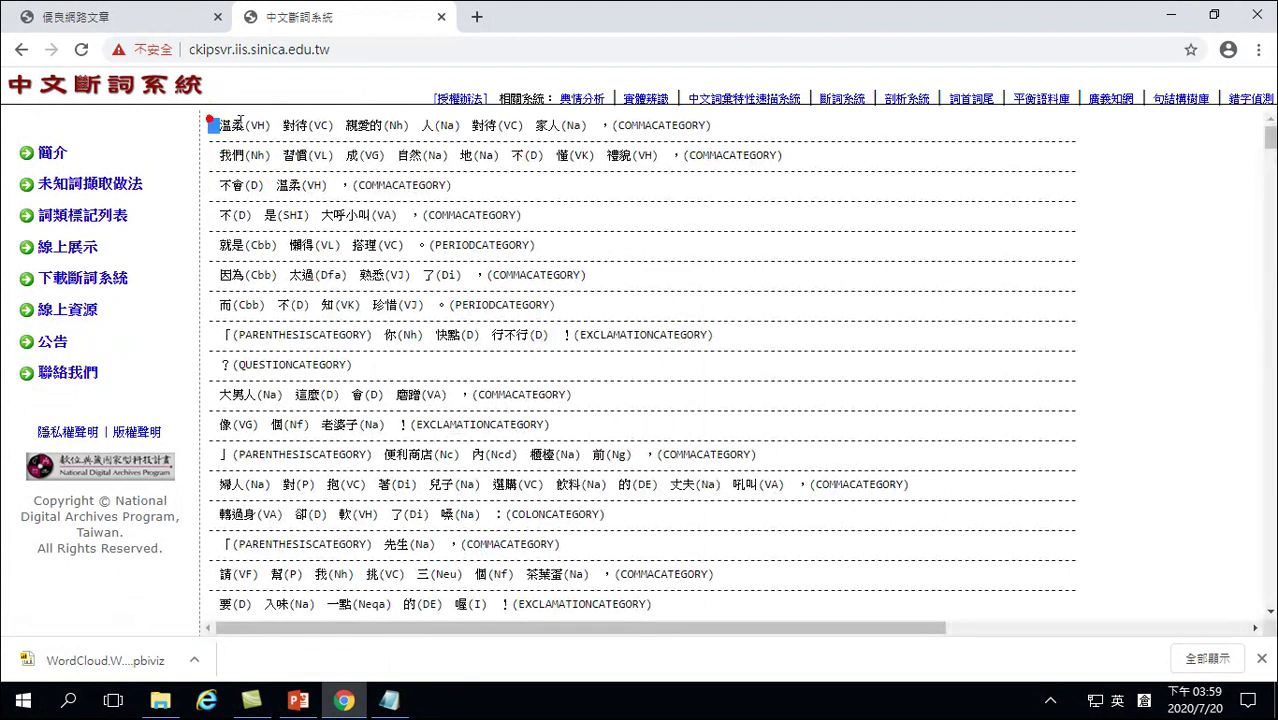
pyautogui.moveTo(210, 119); pyautogui.dragTo(292, 160)
pyautogui.hotkey('ctrl', 'a')
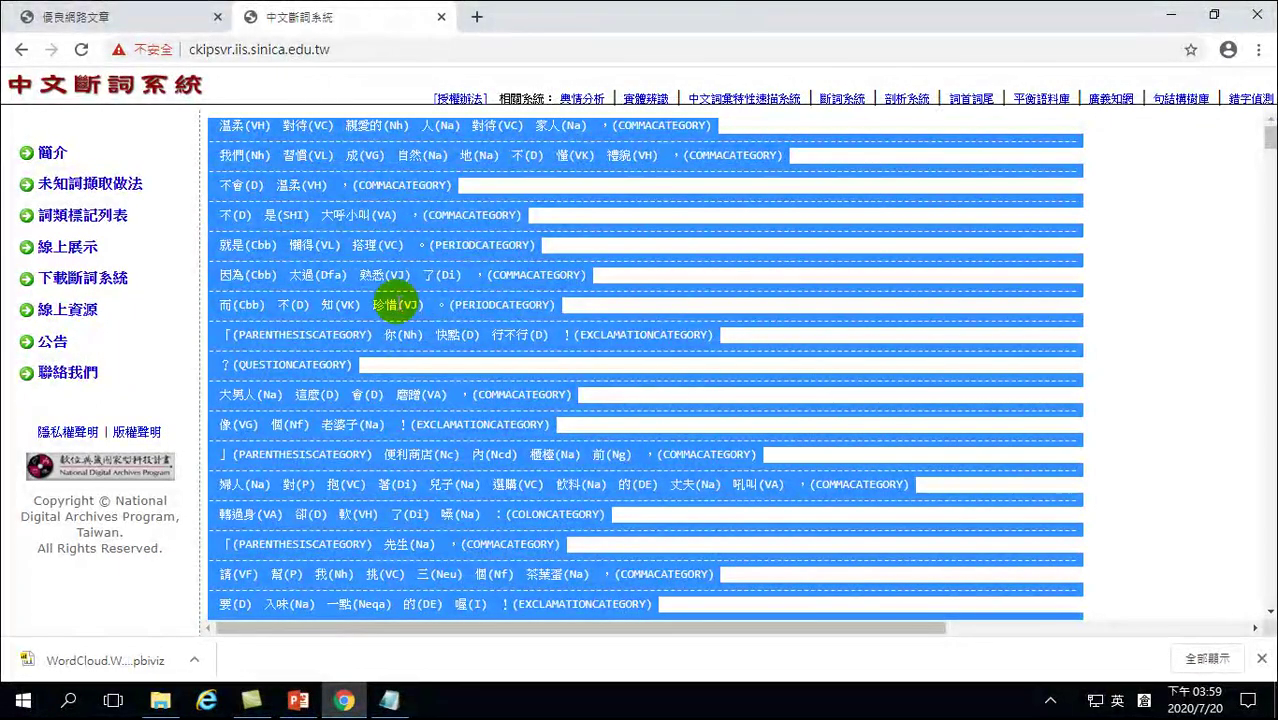
pyautogui.rightClick(368, 280)
pyautogui.click(413, 291)
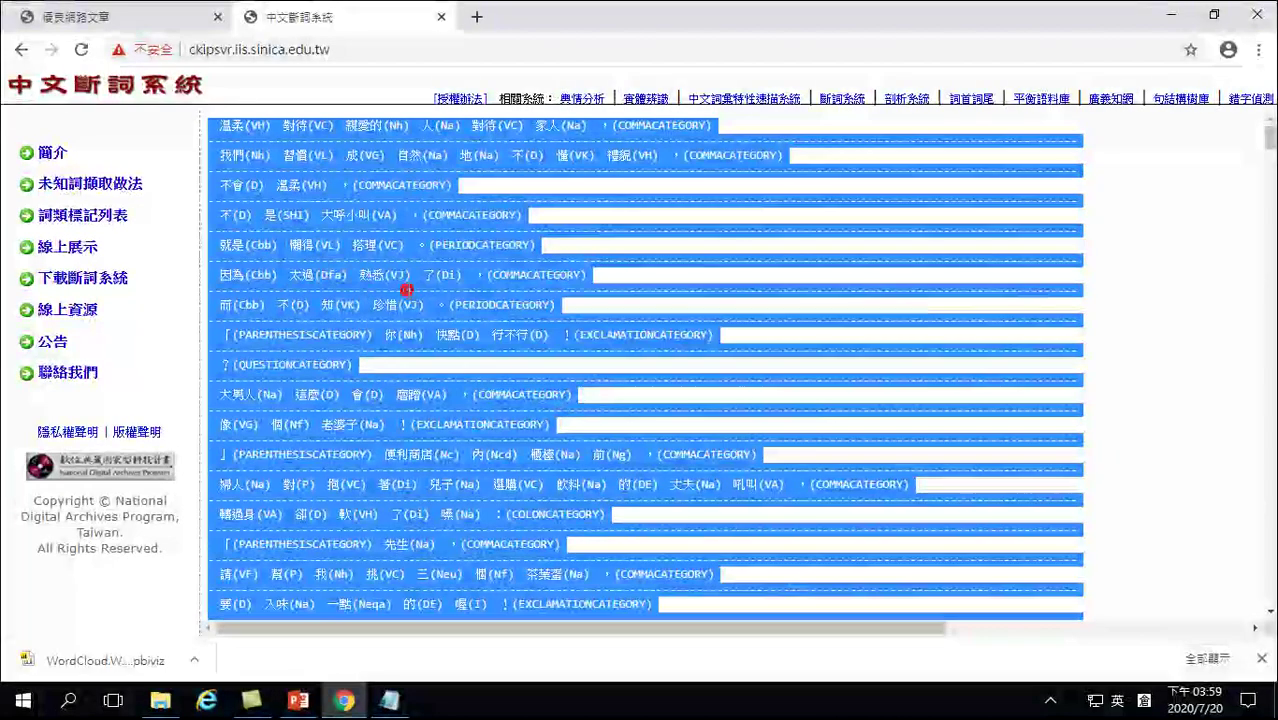
# - Create a new text document named article31_35_2 in Downloads
pyautogui.click(160, 700)
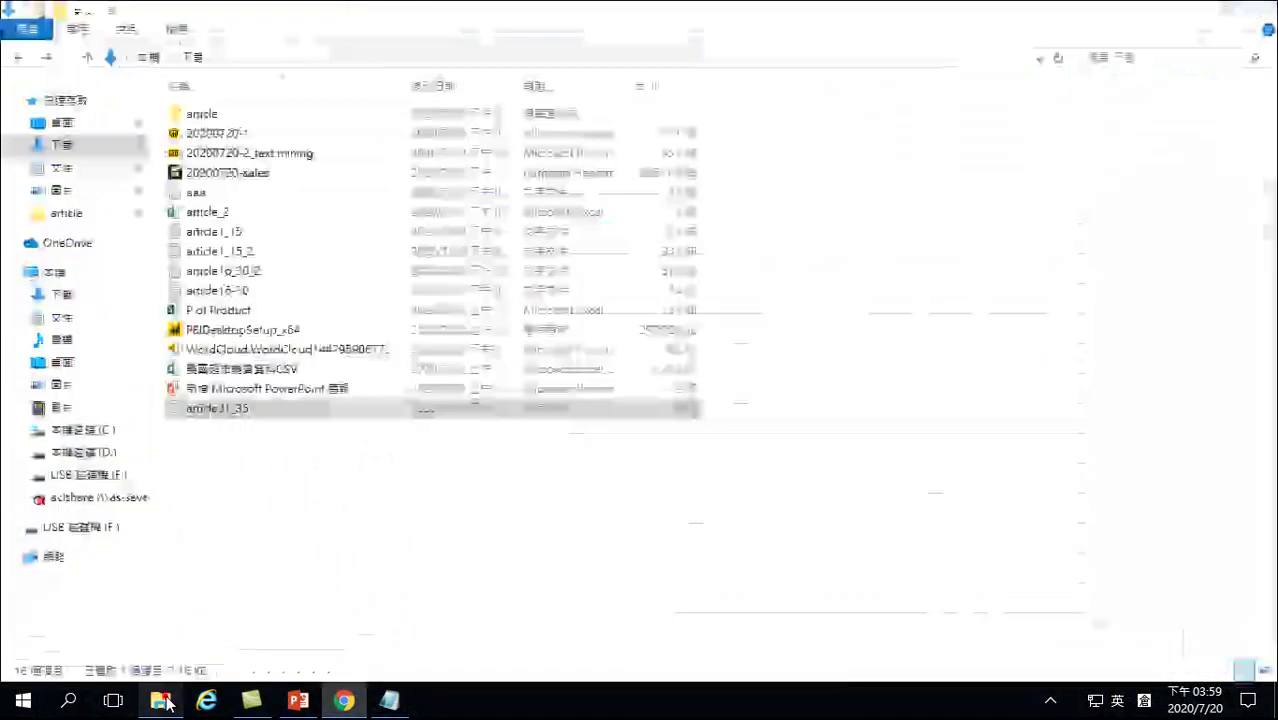
pyautogui.rightClick(256, 502)
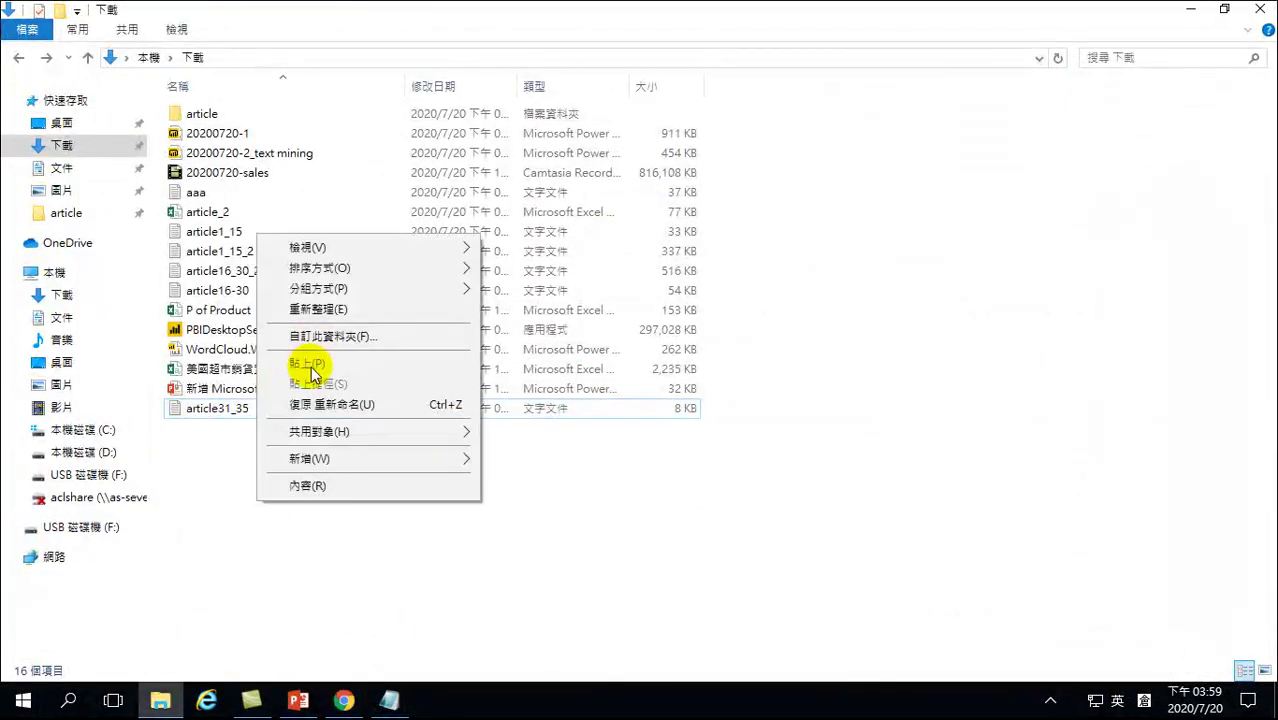
pyautogui.moveTo(368, 458)
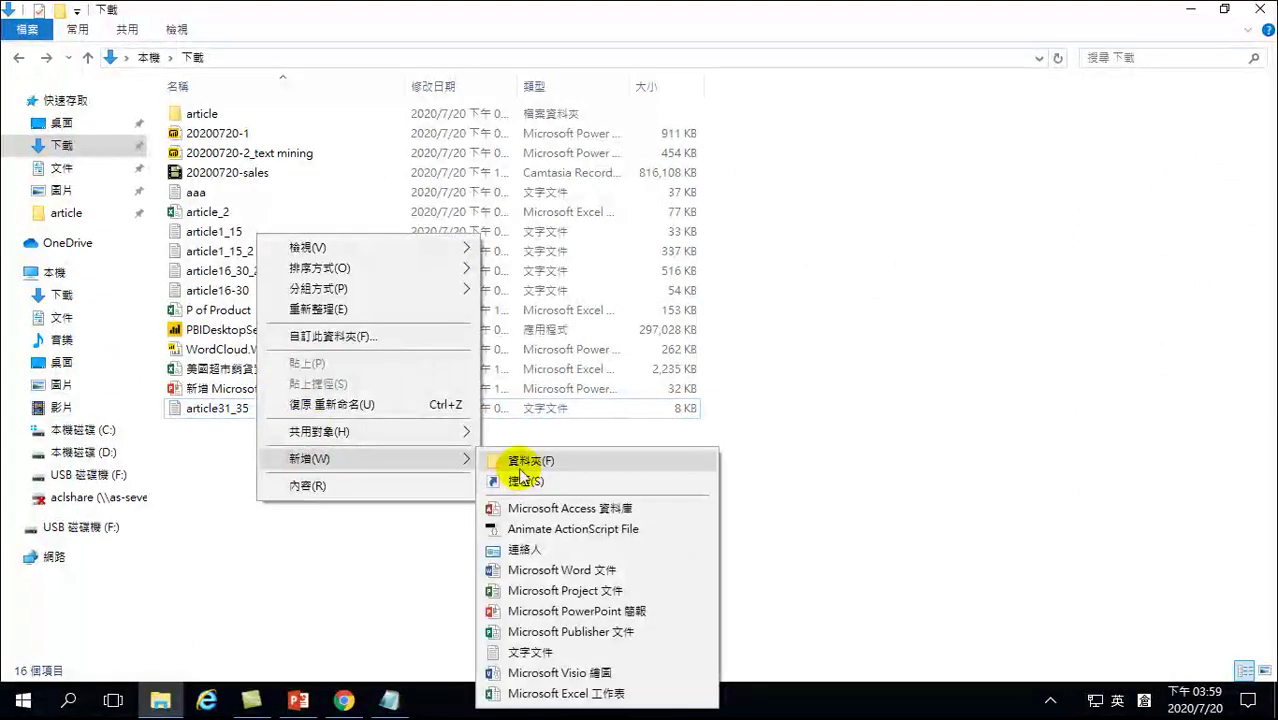
pyautogui.click(524, 655)
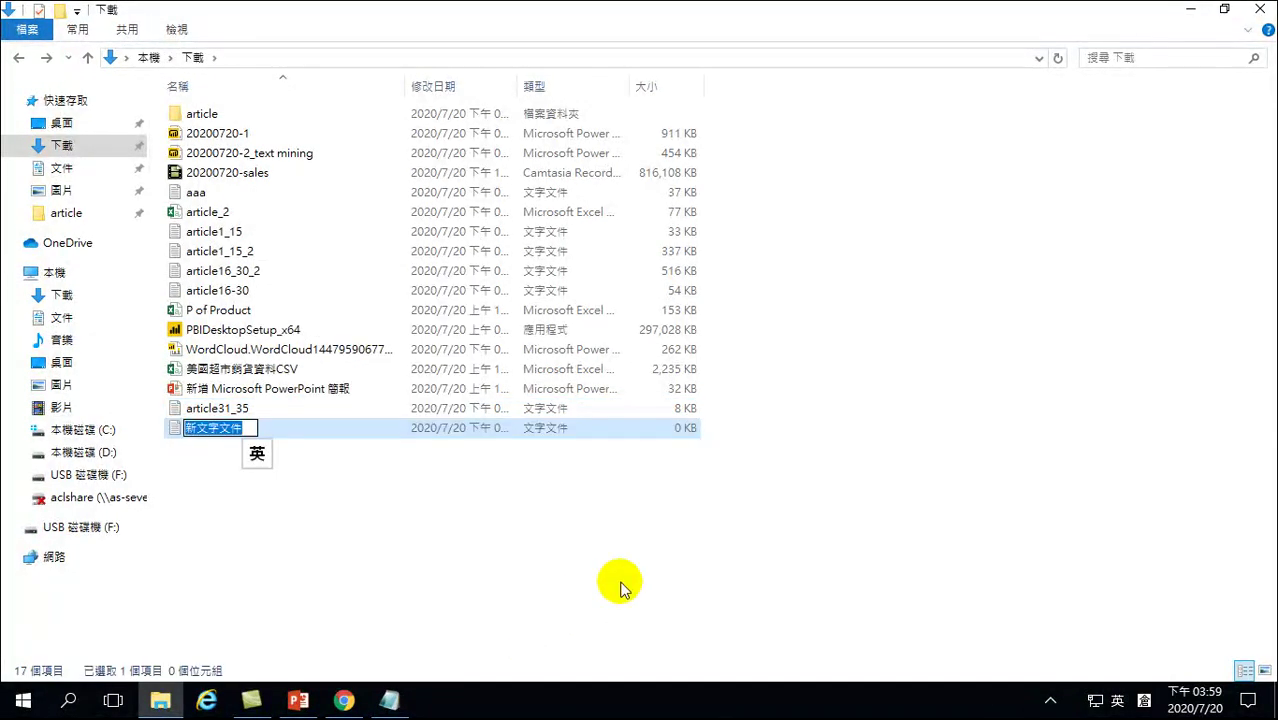
pyautogui.write('rticle31_35')
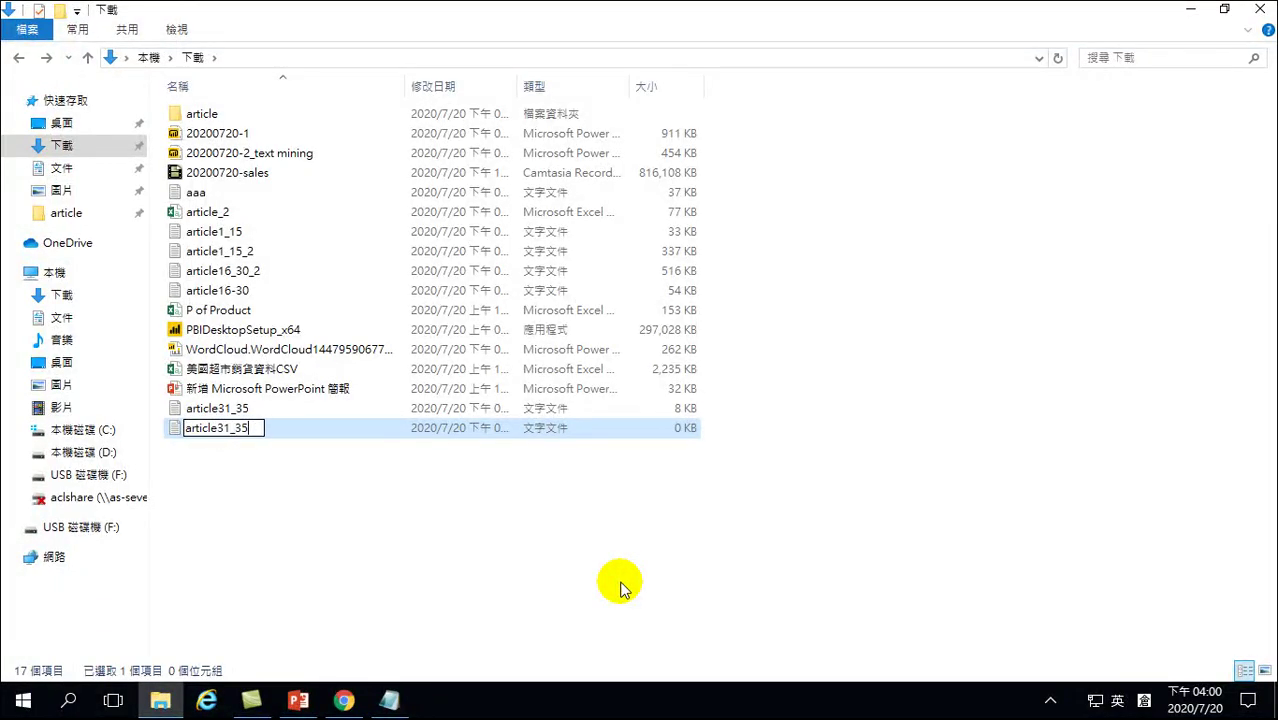
pyautogui.press('Return')
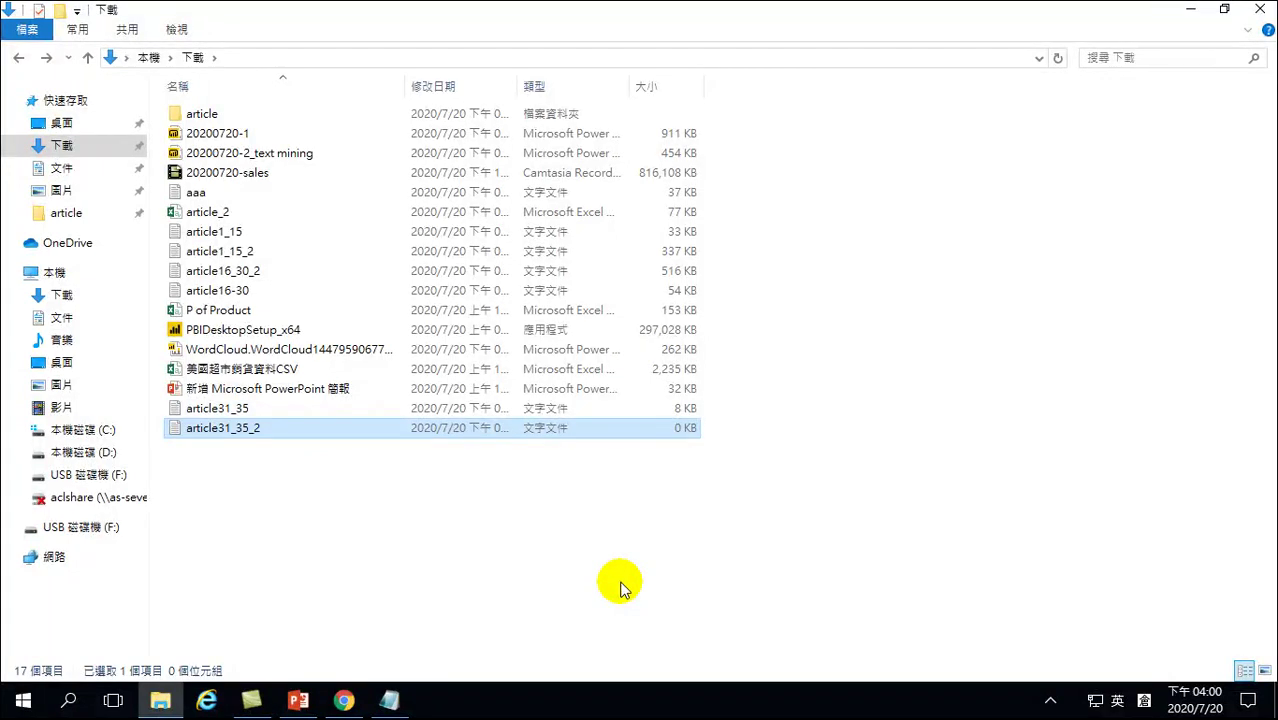
# - Paste the tagged segmentation result into article31_35_2 and save it
pyautogui.press('Return')
pyautogui.rightClick(350, 230)
pyautogui.click(414, 309)
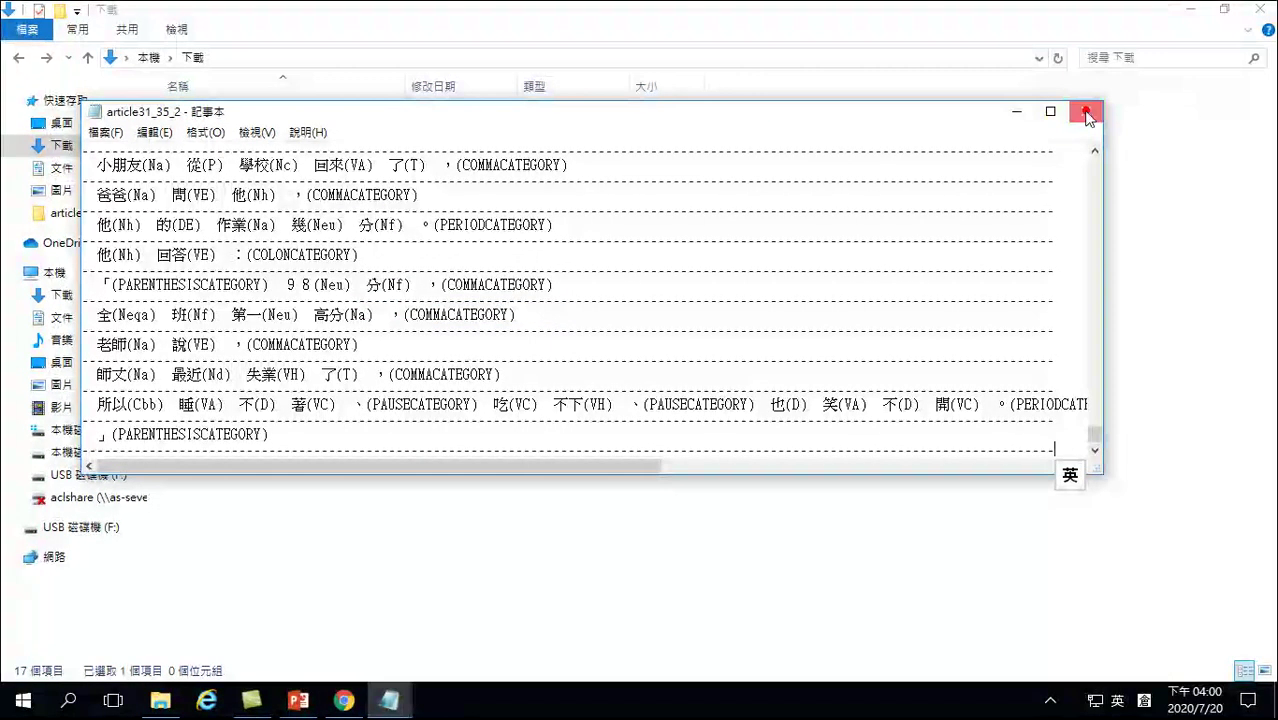
pyautogui.click(1080, 118)
pyautogui.click(578, 375)
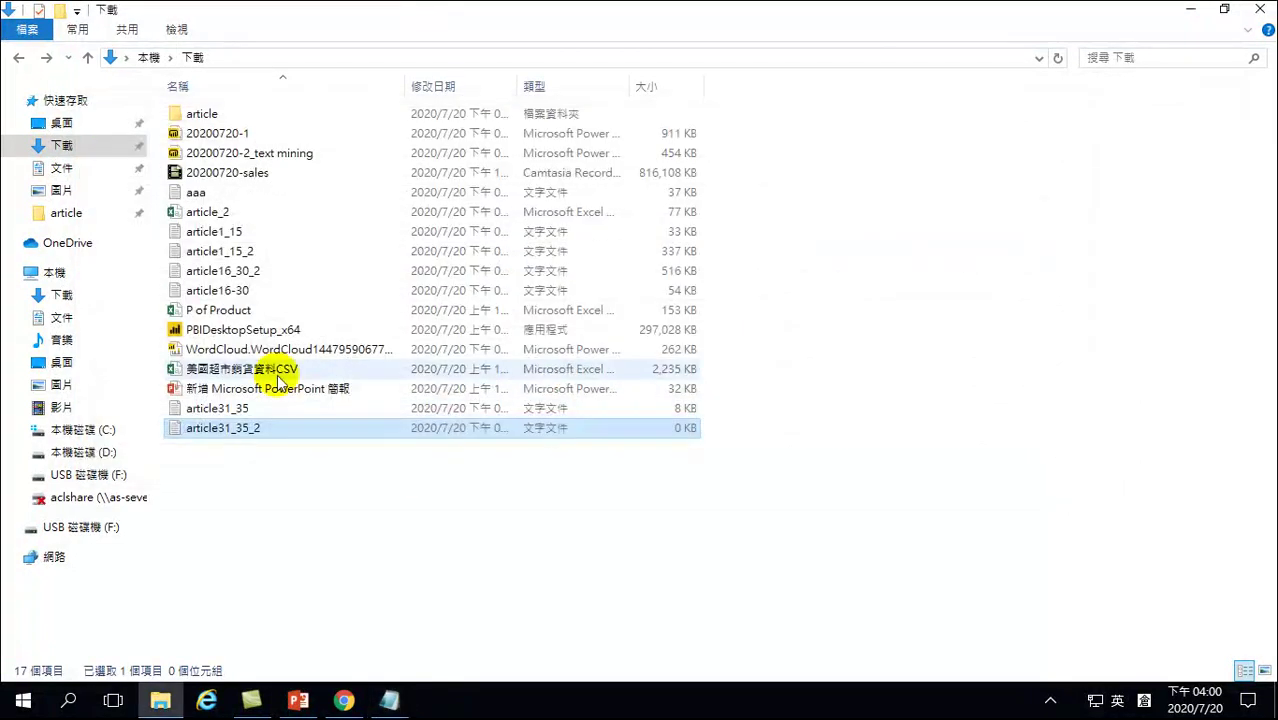
pyautogui.rightClick(217, 430)
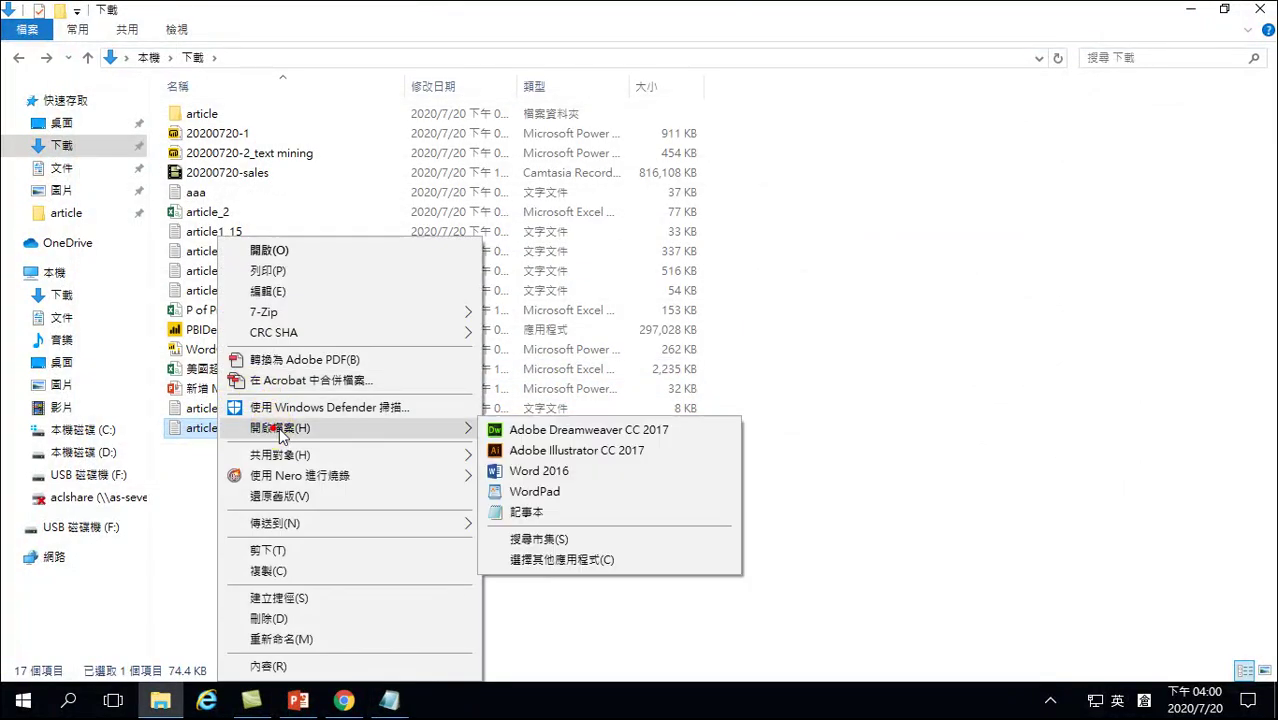
# - Open article31_35_2 in Word and replace all 2,531 box characters with nothing
pyautogui.click(530, 473)
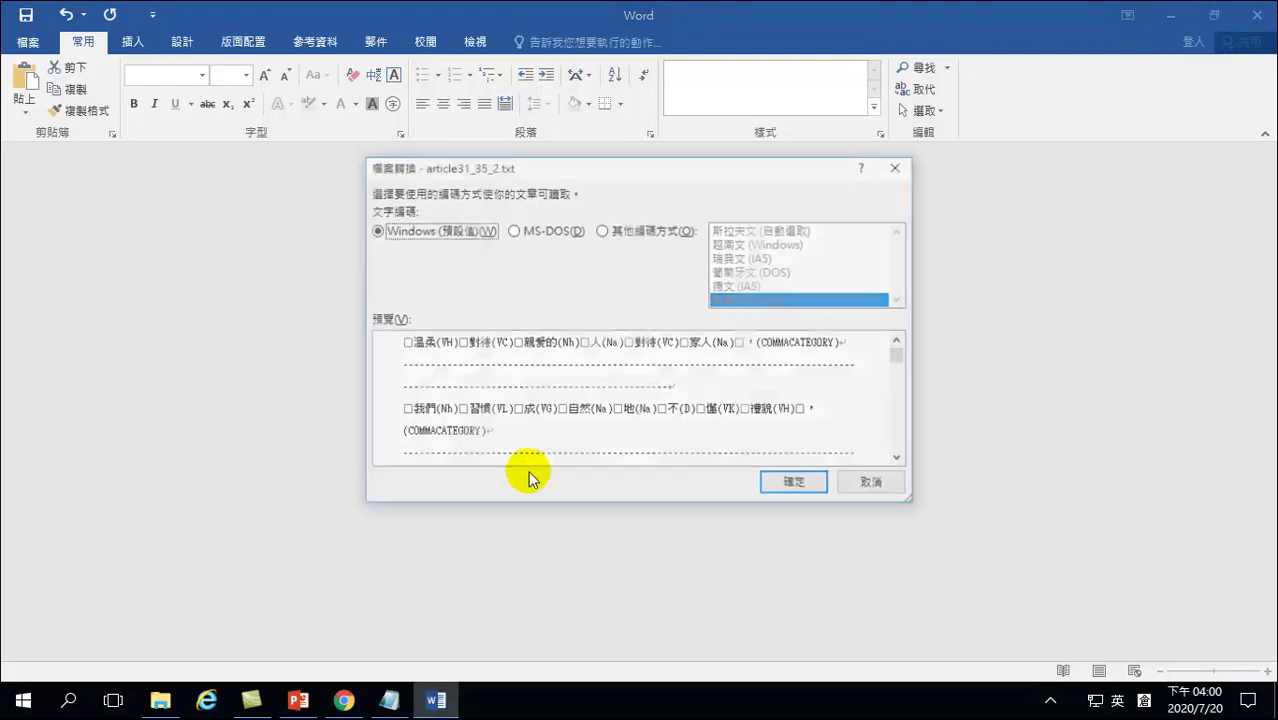
pyautogui.click(752, 486)
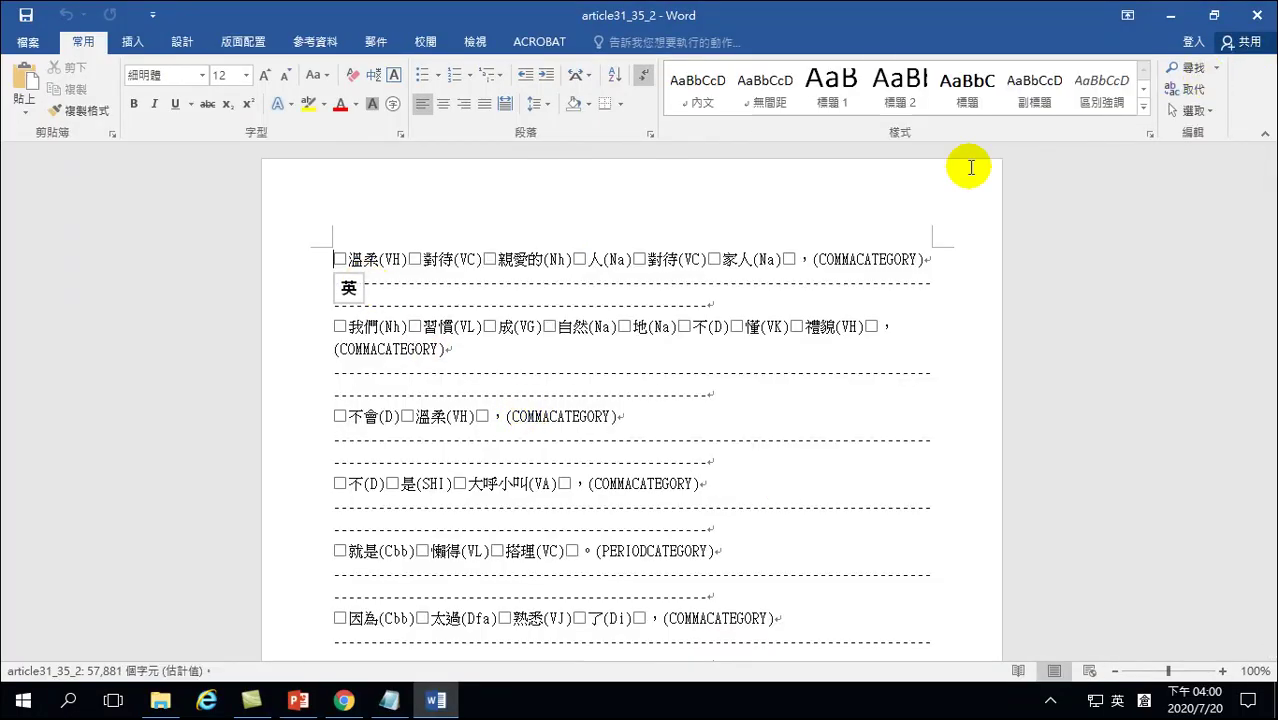
pyautogui.click(340, 258)
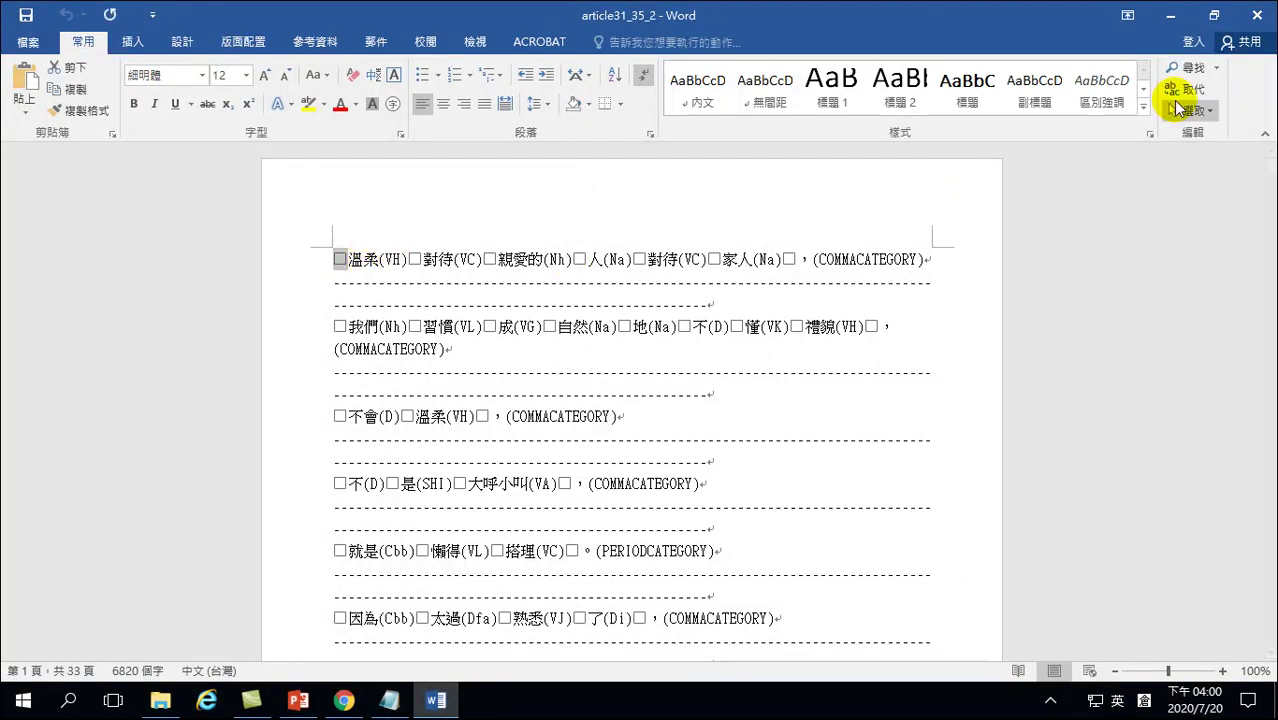
pyautogui.click(1186, 89)
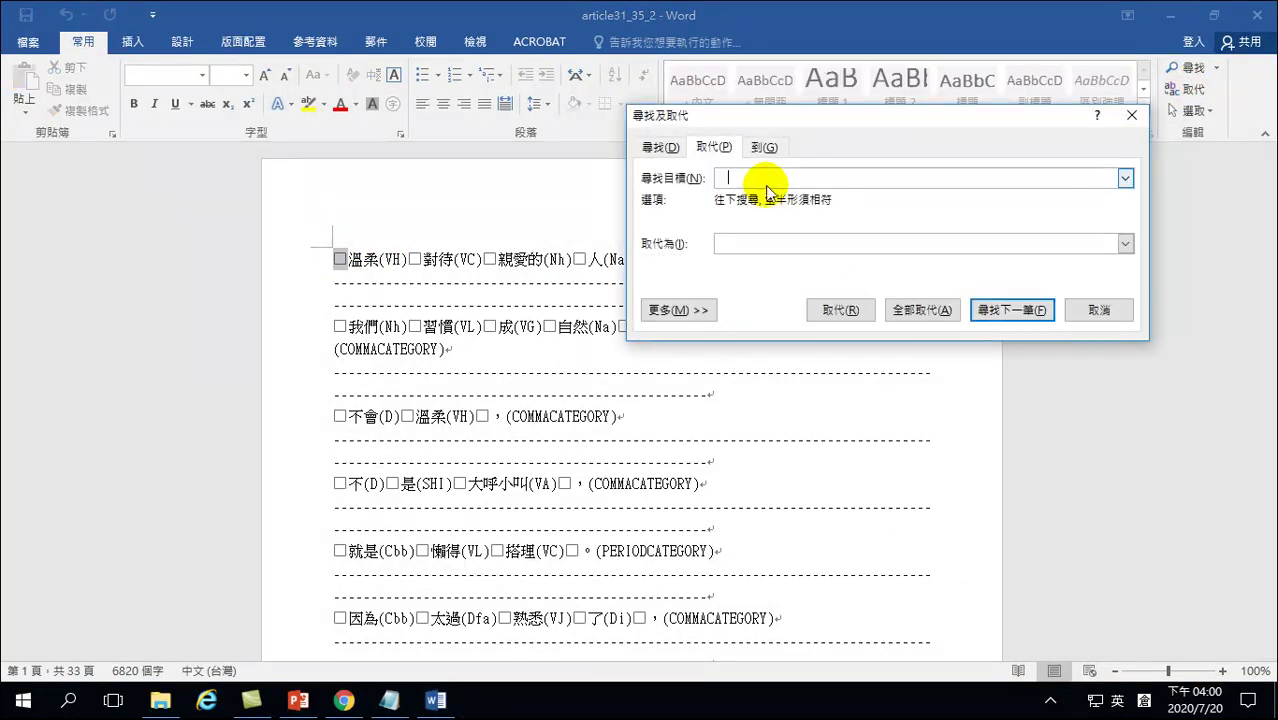
pyautogui.click(904, 311)
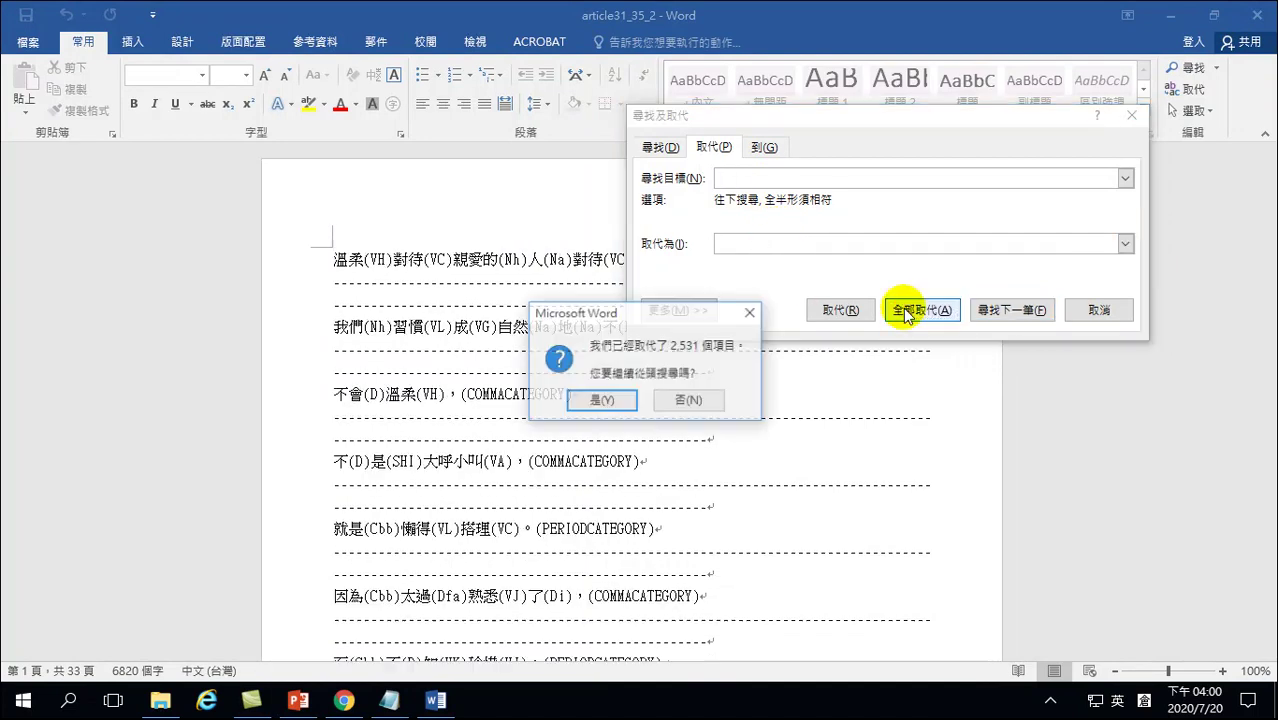
pyautogui.click(618, 400)
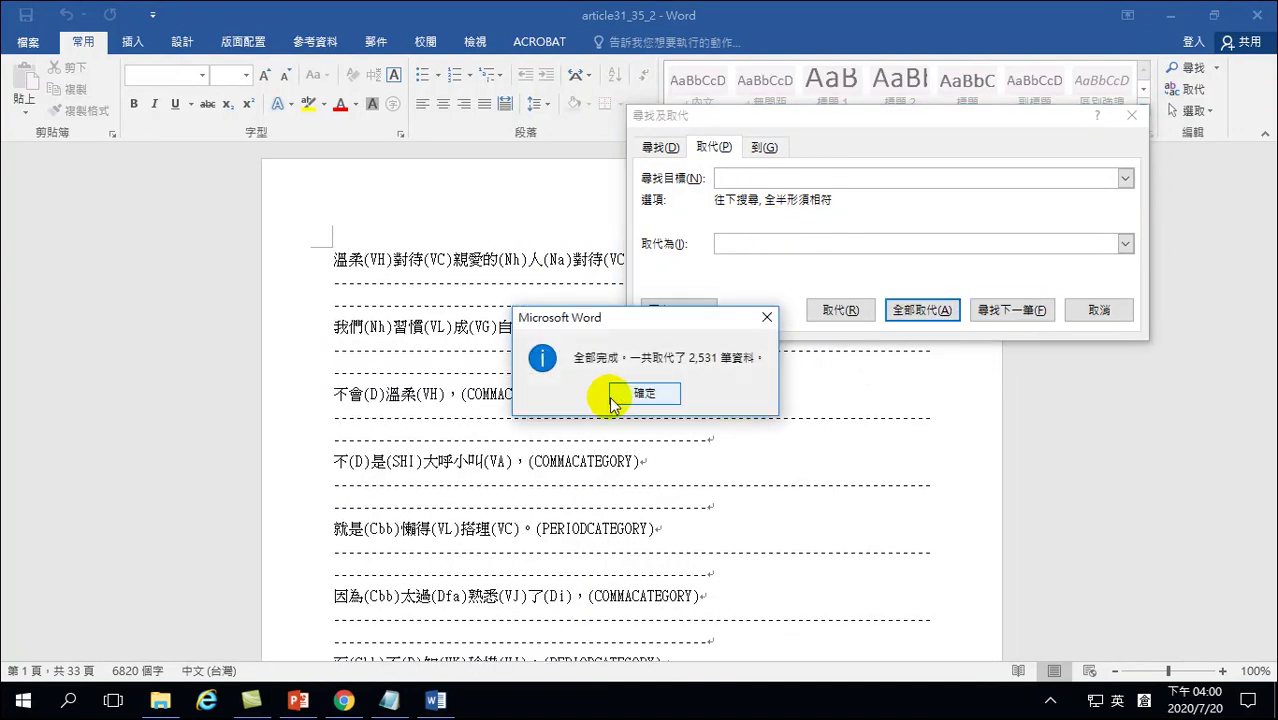
pyautogui.click(612, 396)
pyautogui.press('Escape')
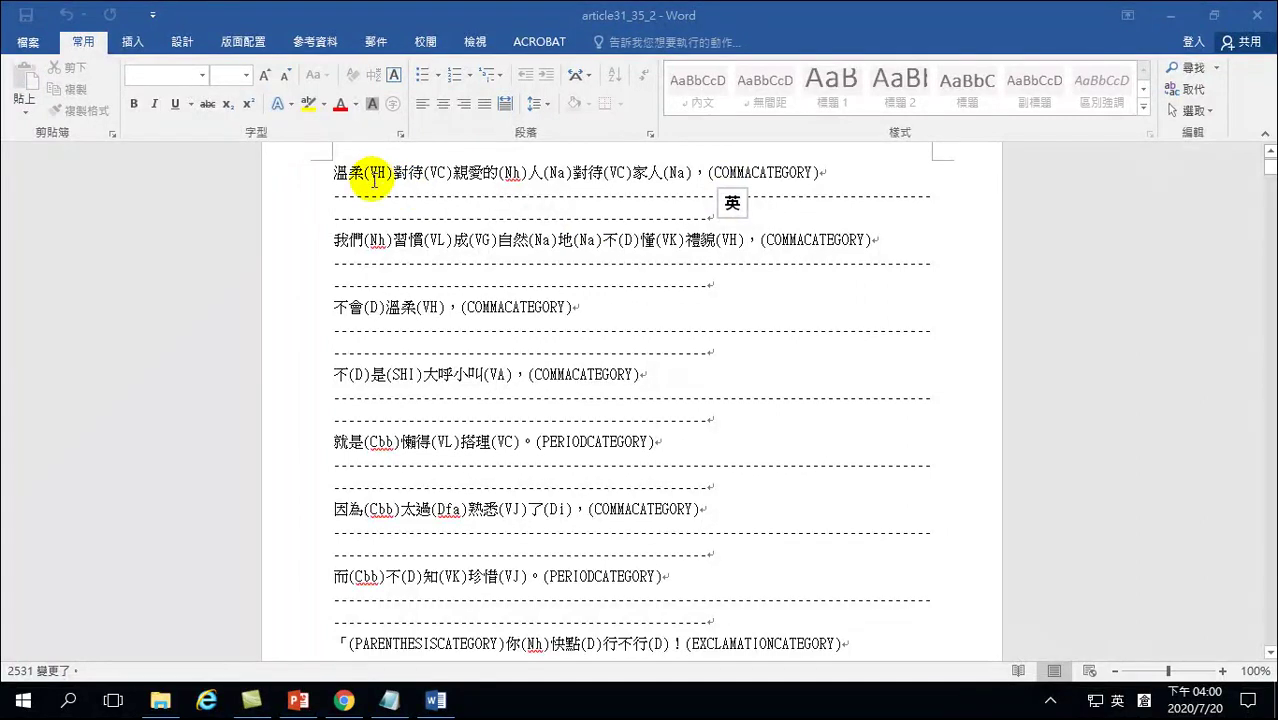
# - Set up Find and Replace to swap \(*\) tags for a ^p paragraph mark
pyautogui.click(363, 170)
pyautogui.hotkey('ctrl', 'h')
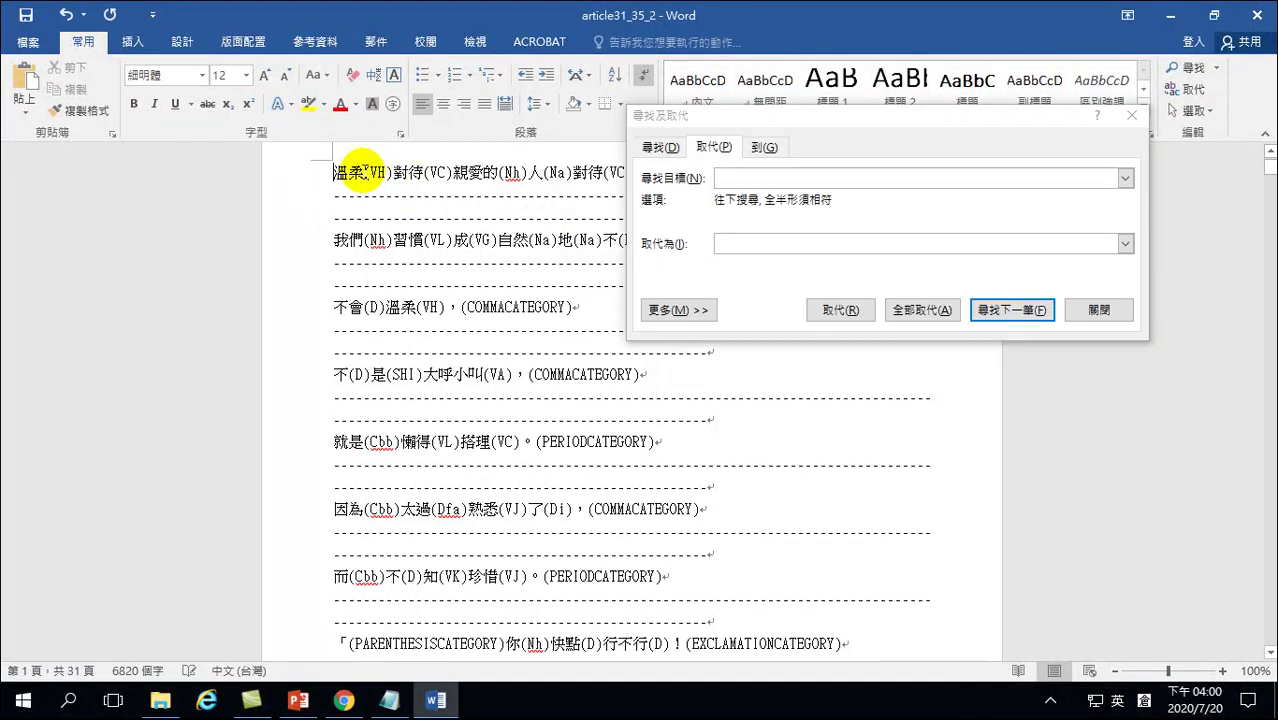
pyautogui.press('Escape')
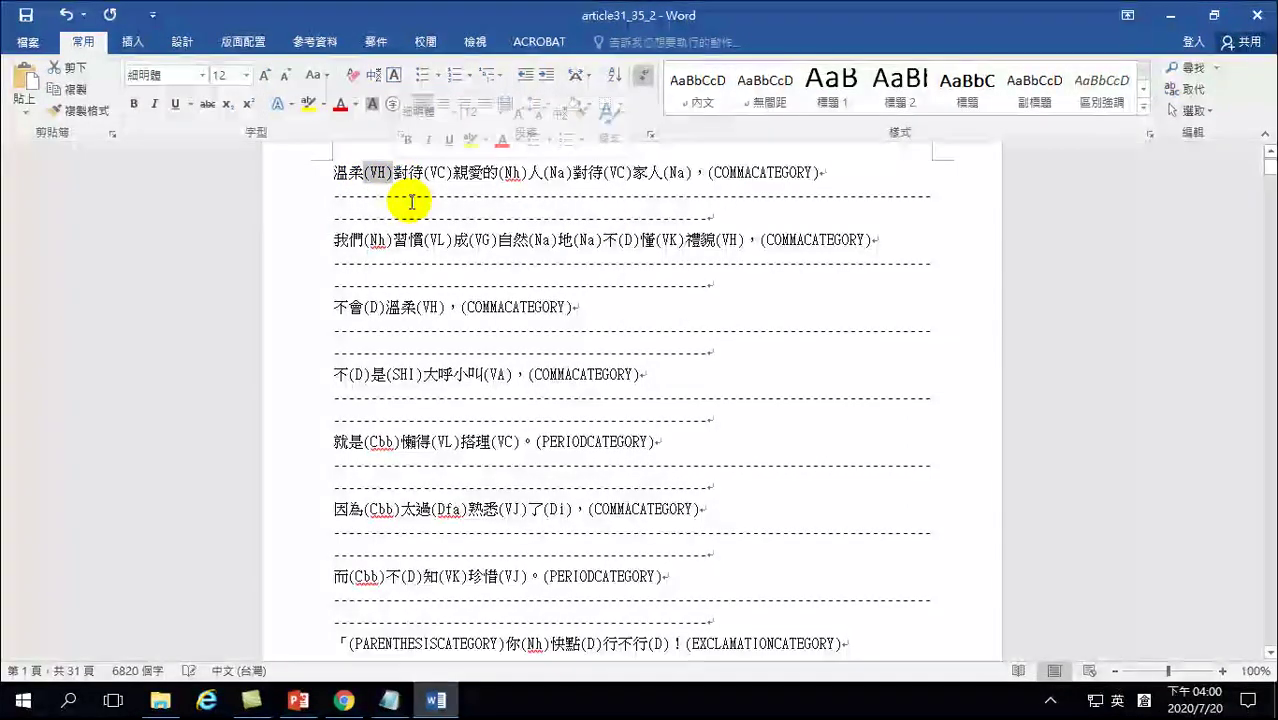
pyautogui.click(436, 700)
pyautogui.click(436, 700)
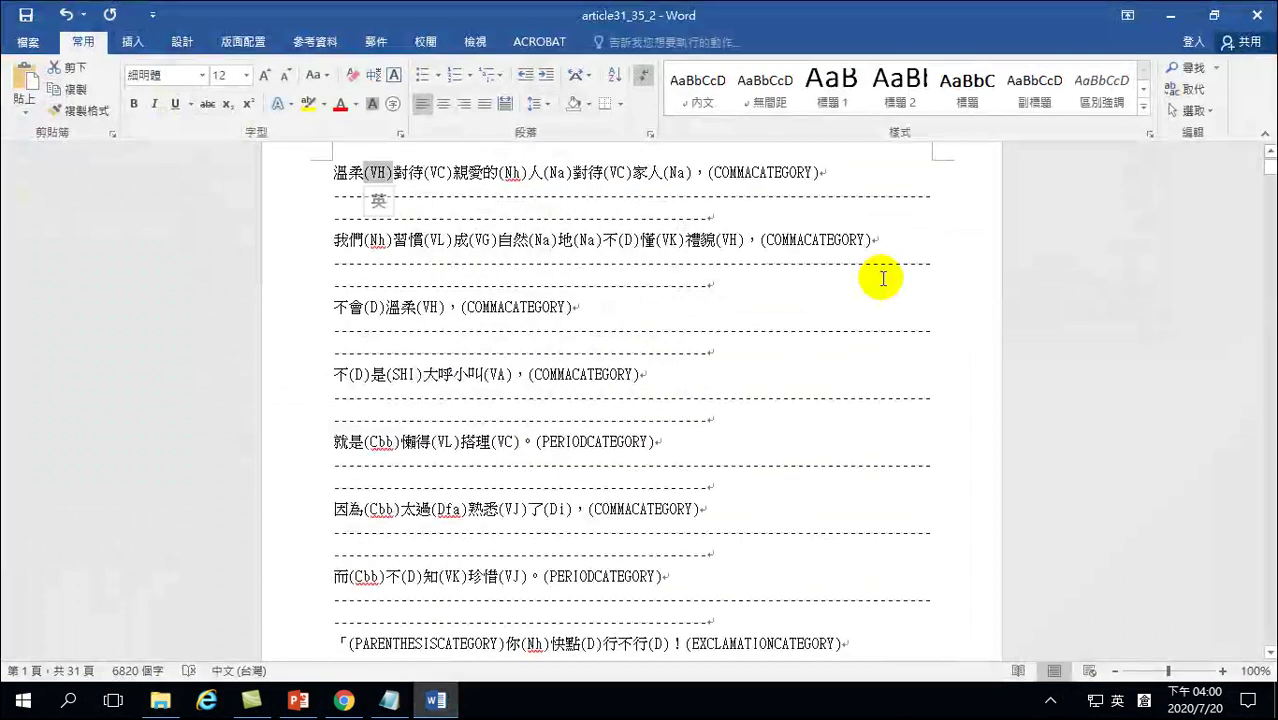
pyautogui.click(1188, 92)
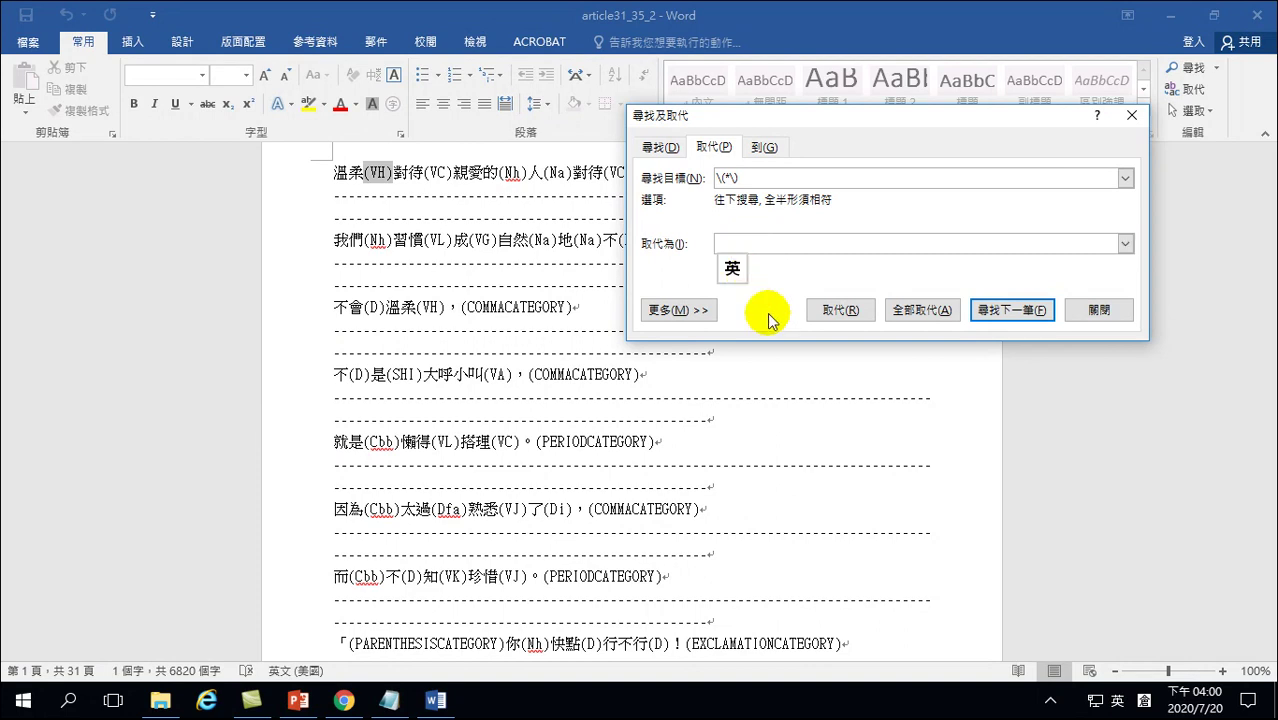
pyautogui.click(678, 310)
pyautogui.click(730, 244)
pyautogui.click(766, 576)
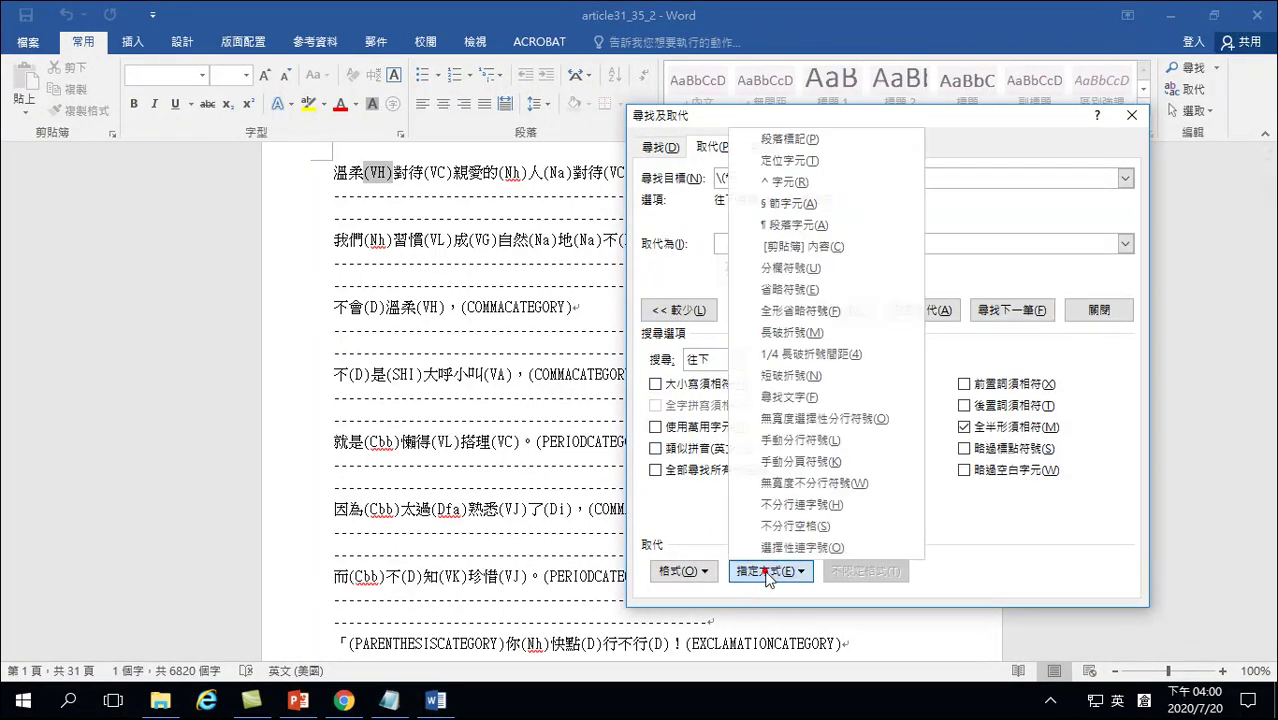
pyautogui.click(784, 140)
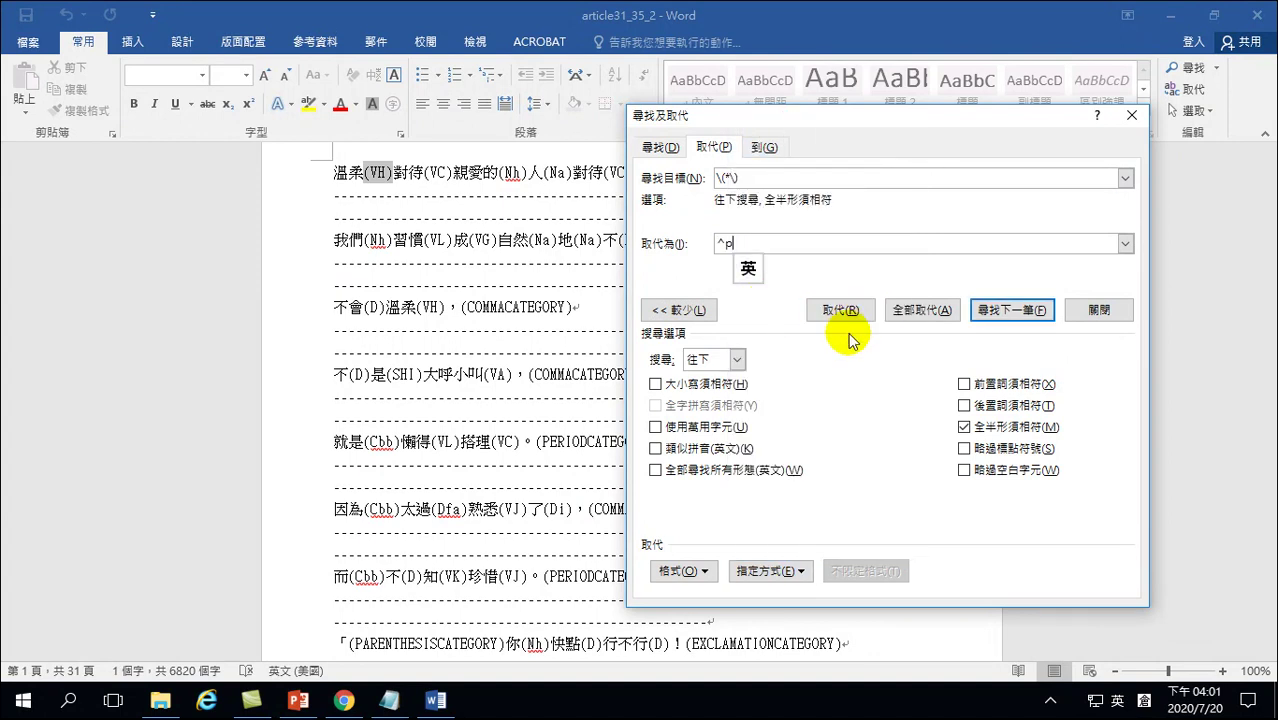
# - Turn on wildcards and replace all 2,531 POS tags with paragraph breaks
pyautogui.click(905, 310)
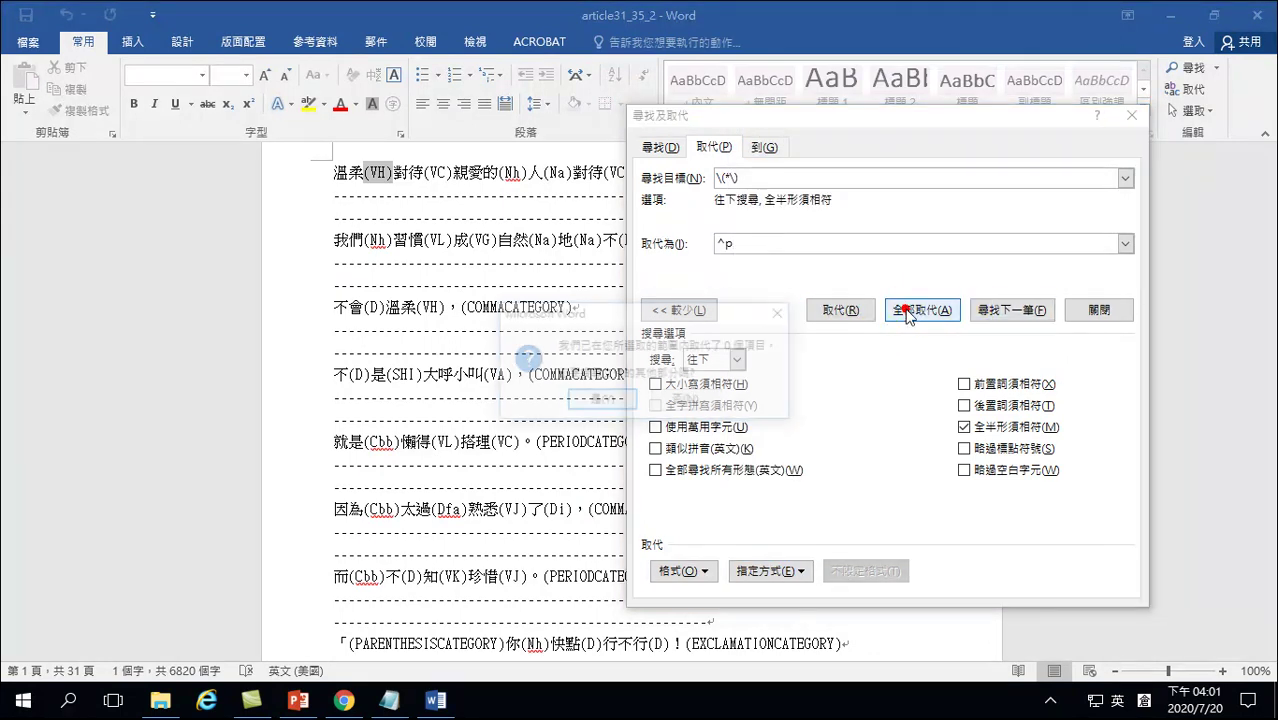
pyautogui.click(601, 400)
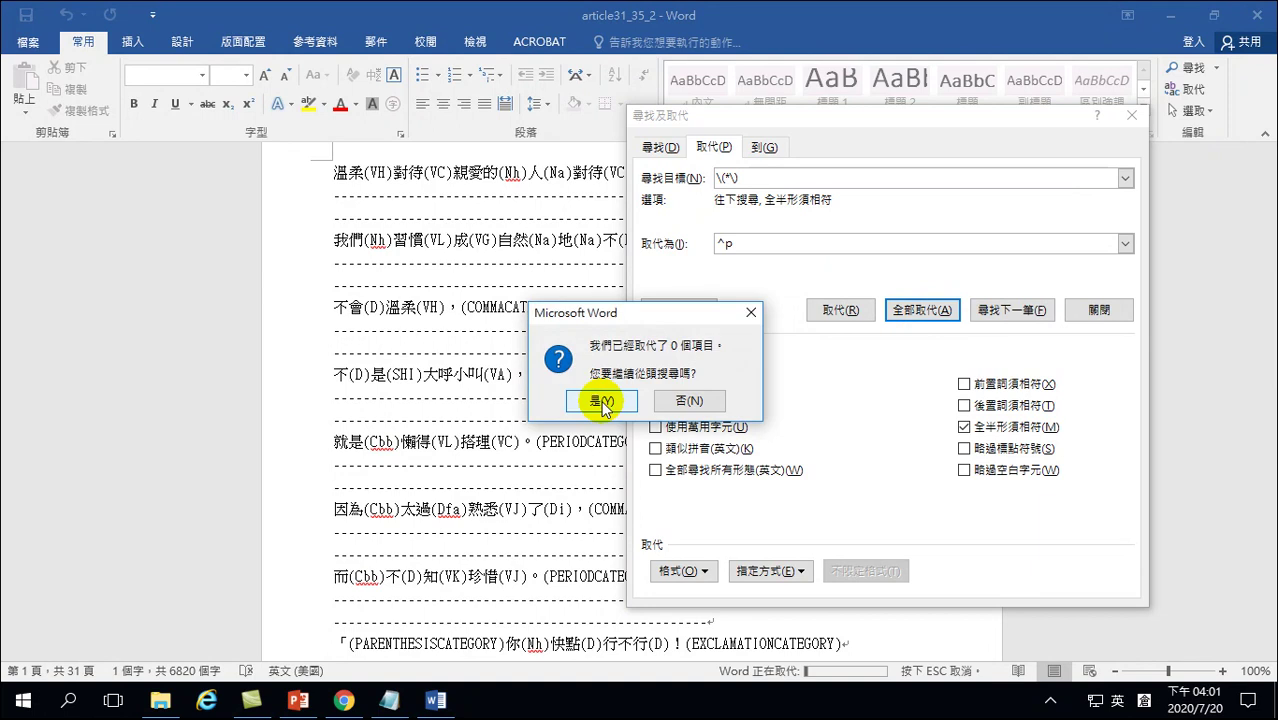
pyautogui.click(601, 400)
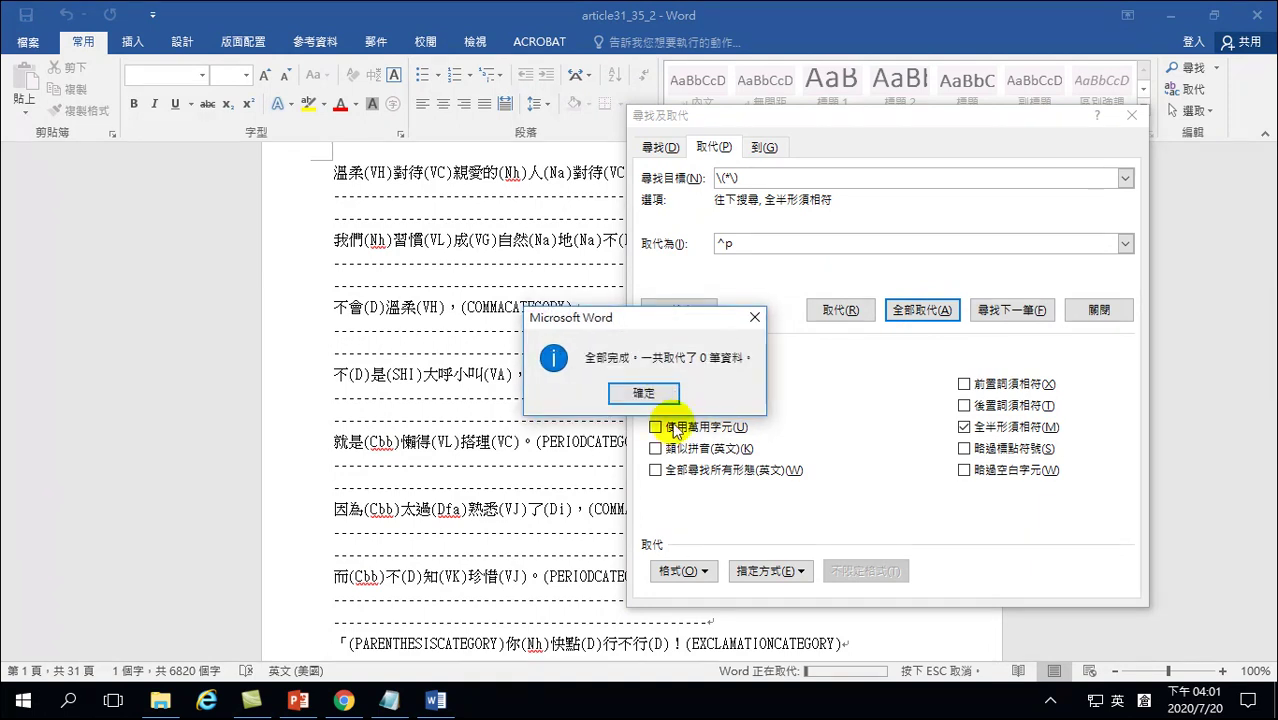
pyautogui.click(598, 400)
pyautogui.click(655, 427)
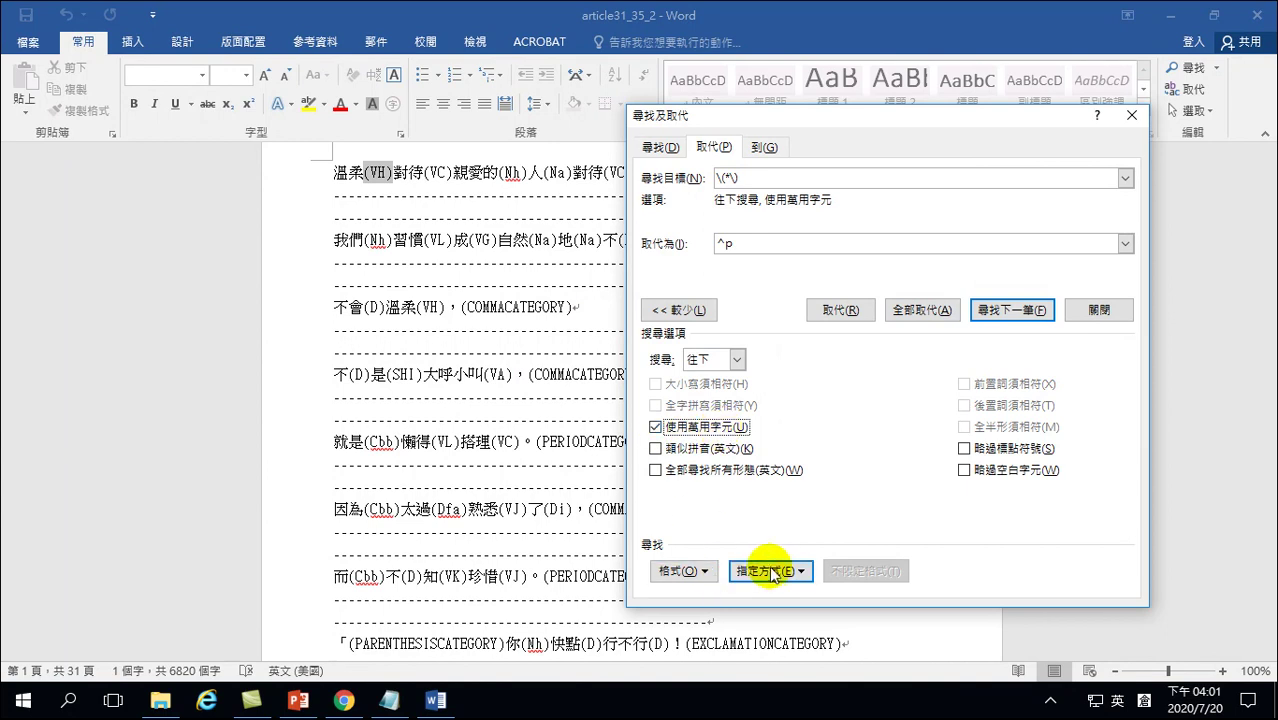
pyautogui.click(921, 310)
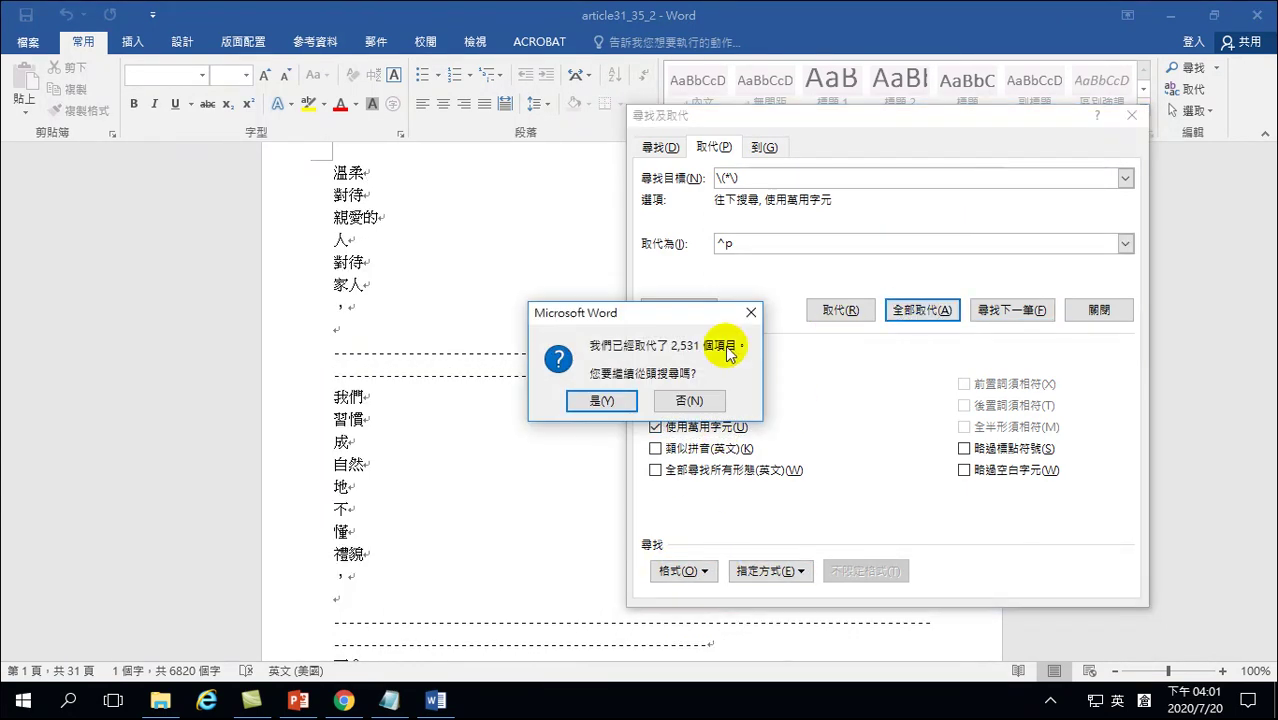
pyautogui.click(599, 403)
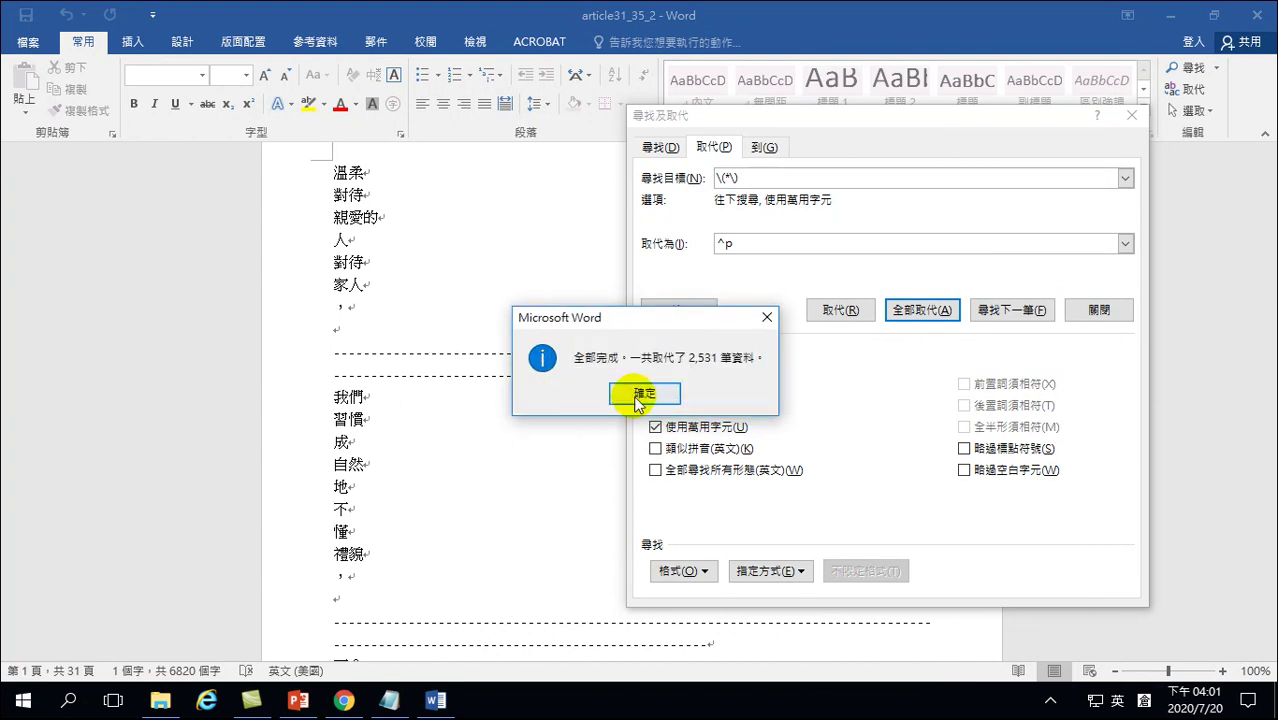
pyautogui.click(603, 398)
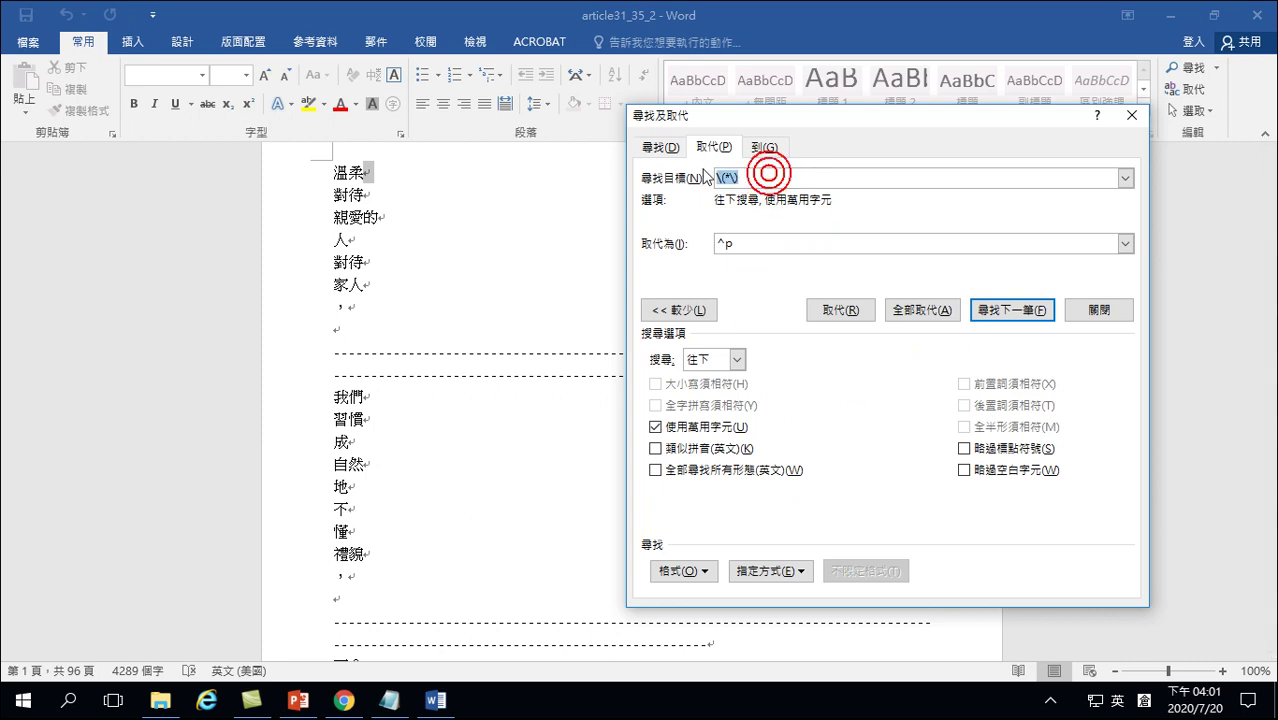
pyautogui.write('-')
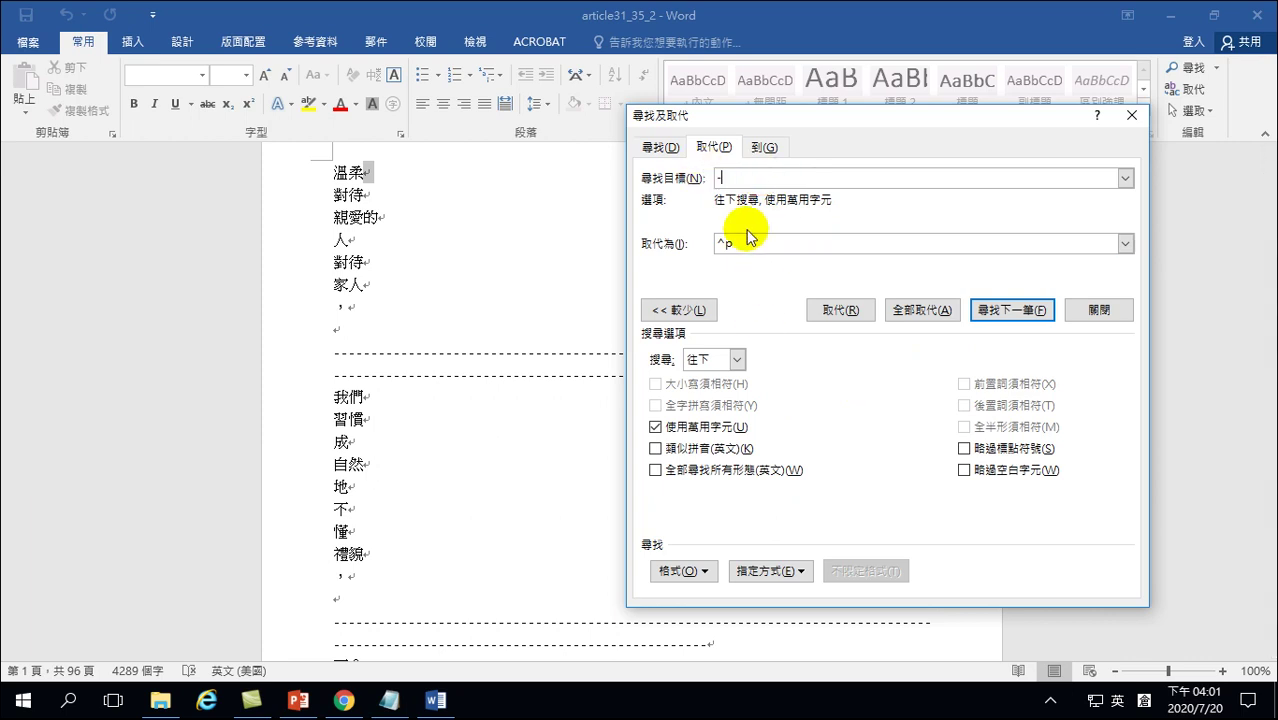
# - Delete every dash from the document (47,320 replacements)
pyautogui.press('BackSpace')
pyautogui.click(916, 311)
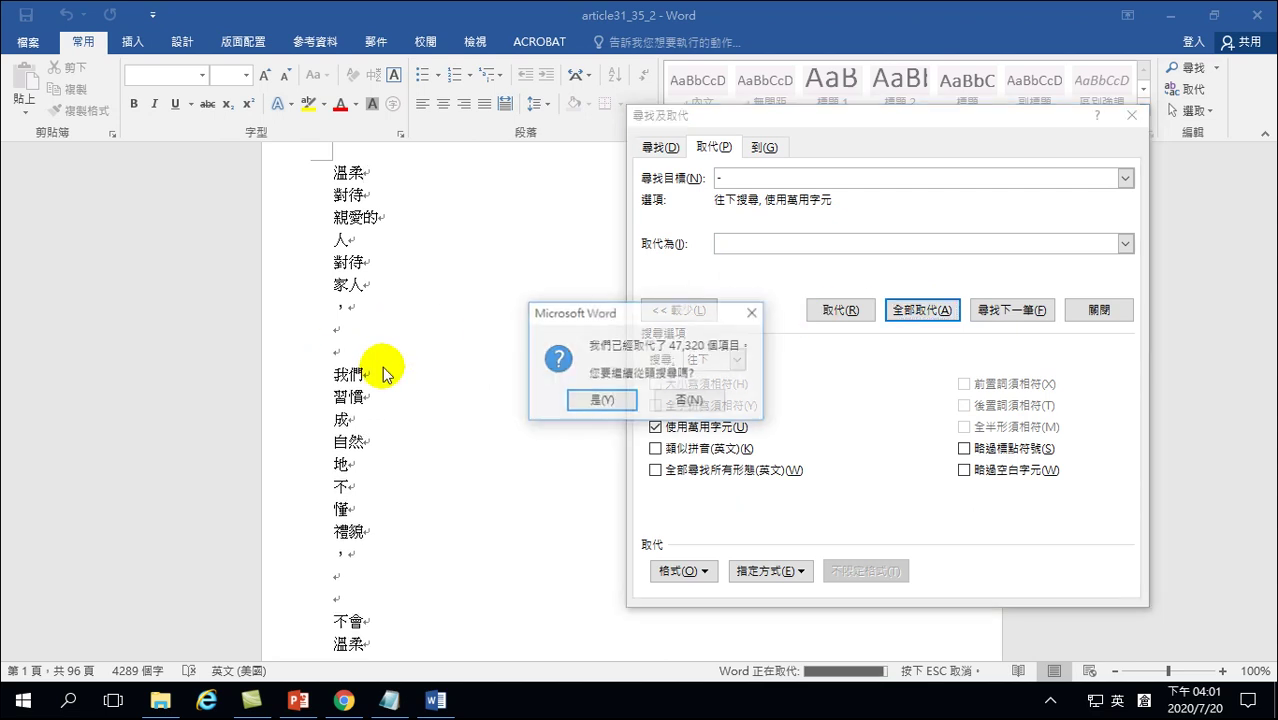
pyautogui.click(584, 397)
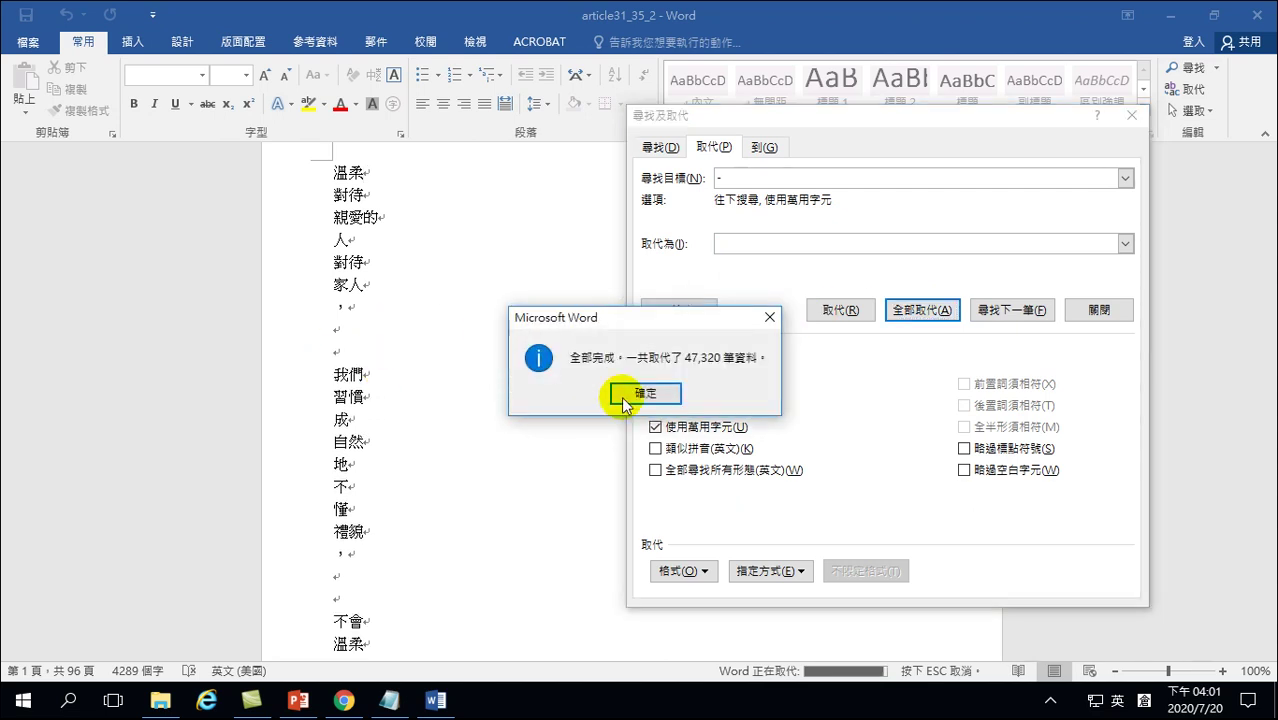
pyautogui.click(614, 392)
pyautogui.write('^p')
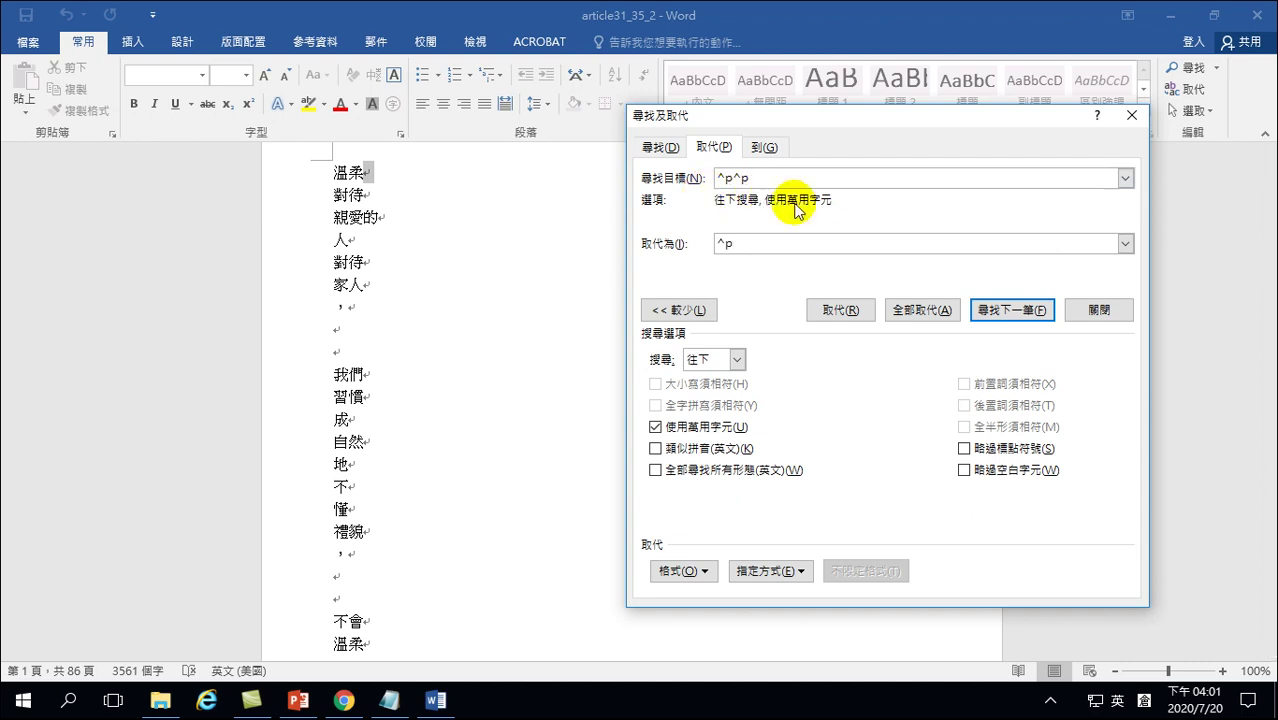
# - Replace doubled paragraph marks ^p^p with single ^p, fixing the invalid special character entry
pyautogui.click(921, 310)
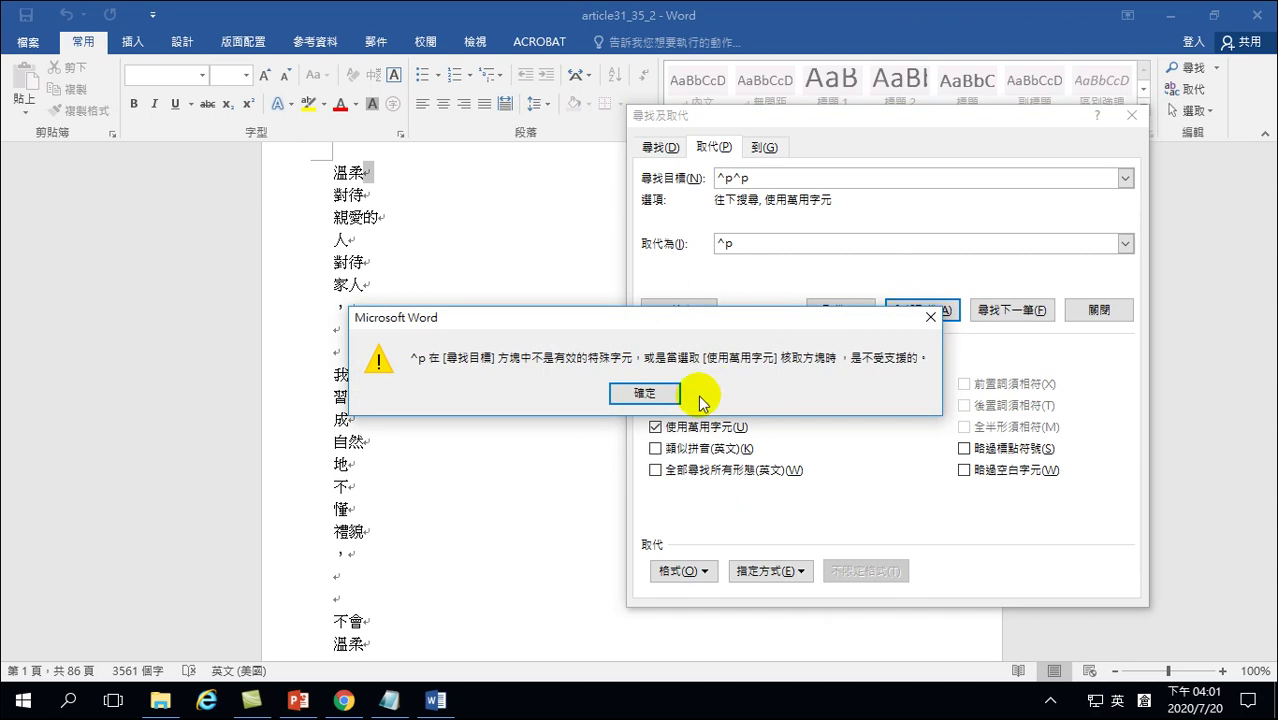
pyautogui.click(644, 393)
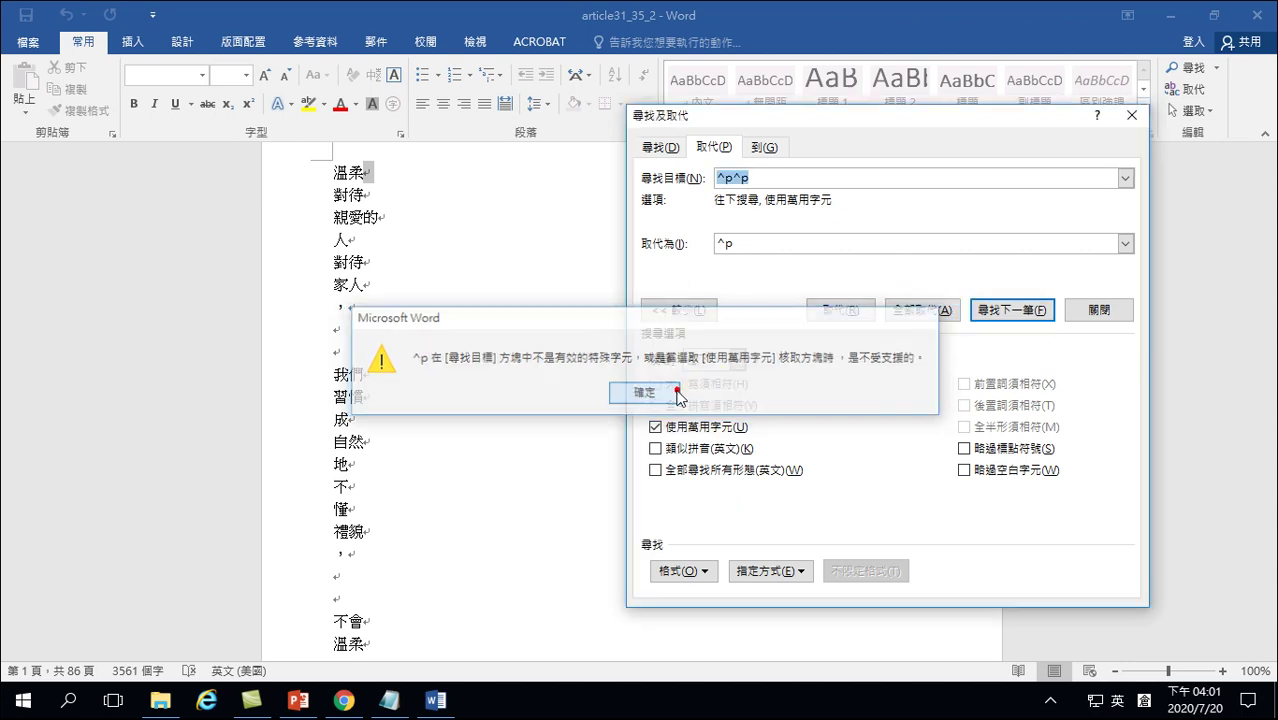
pyautogui.click(769, 571)
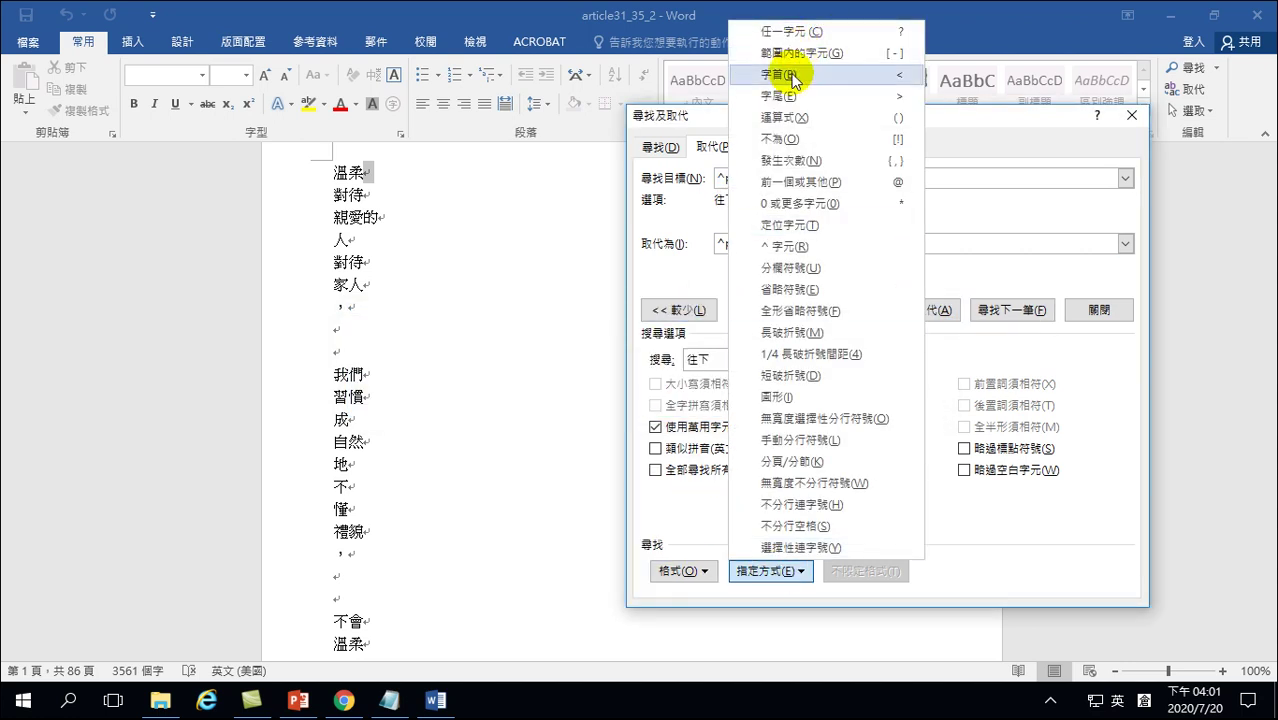
pyautogui.click(703, 295)
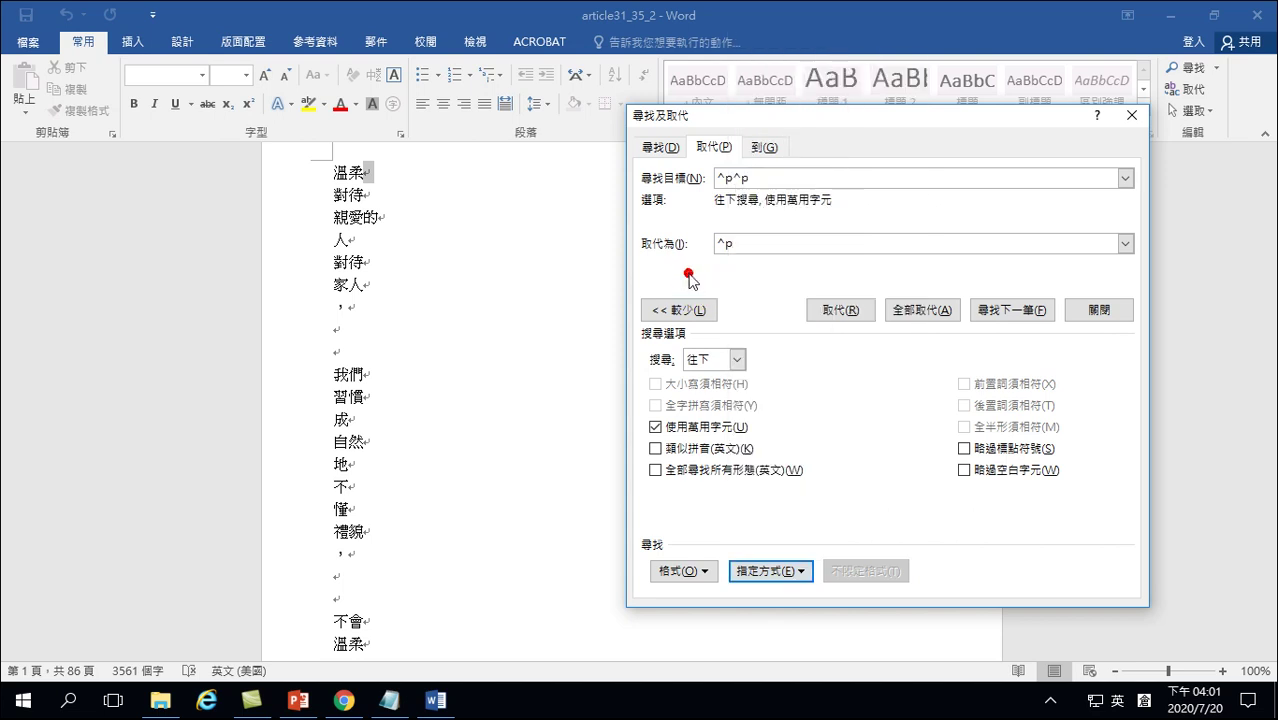
pyautogui.click(910, 310)
pyautogui.click(618, 404)
pyautogui.click(638, 393)
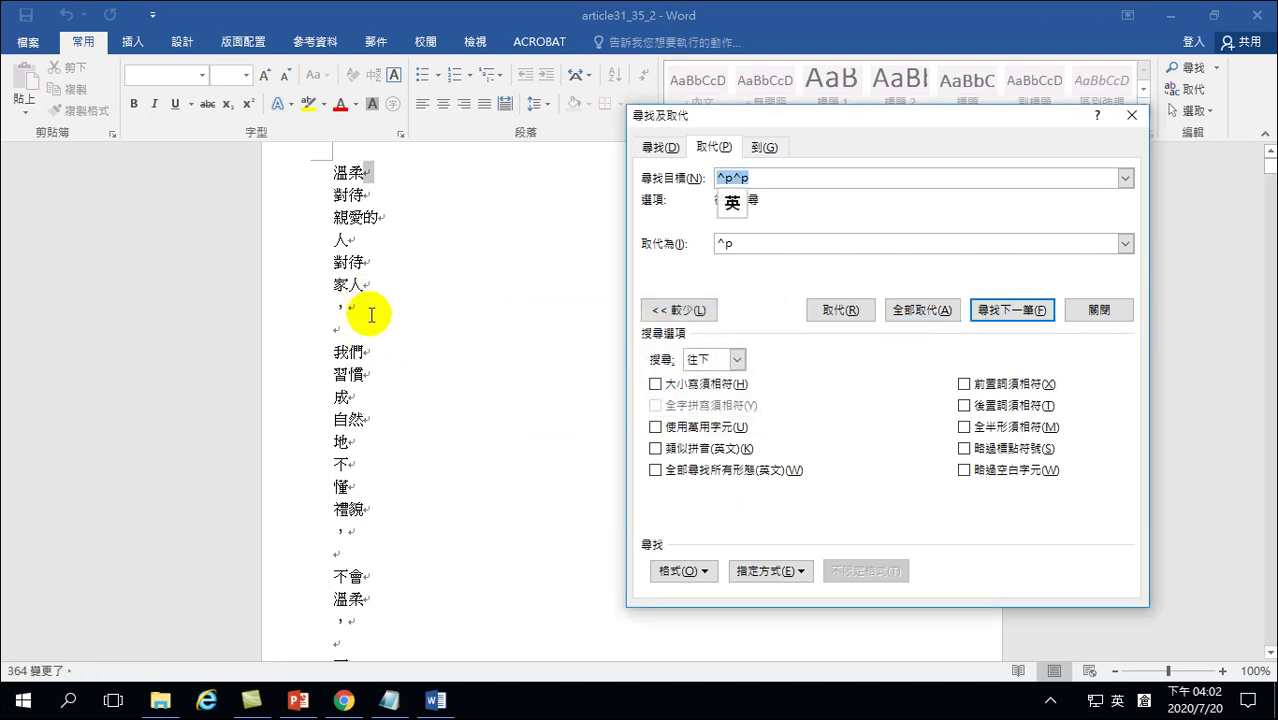
# - Repeat the ^p^p-to-^p replacement until empty lines are gone, then close Find and Replace
pyautogui.click(905, 310)
pyautogui.click(597, 403)
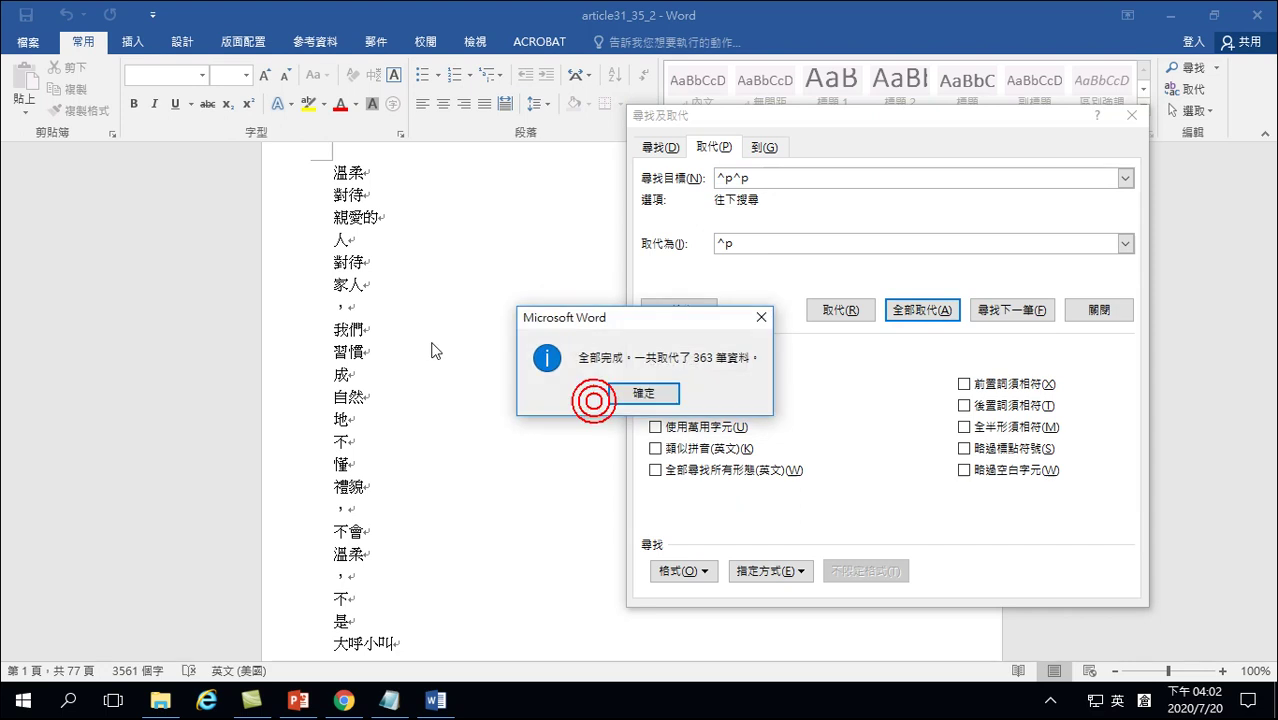
pyautogui.click(622, 391)
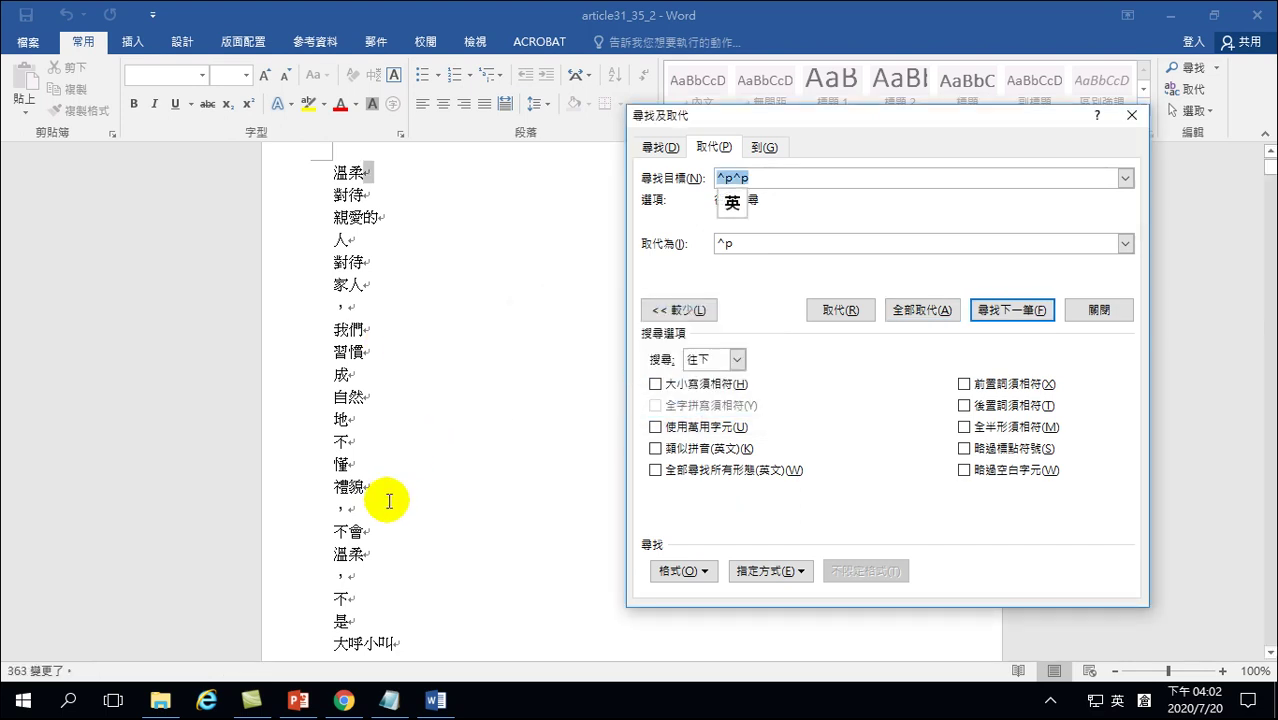
pyautogui.click(903, 312)
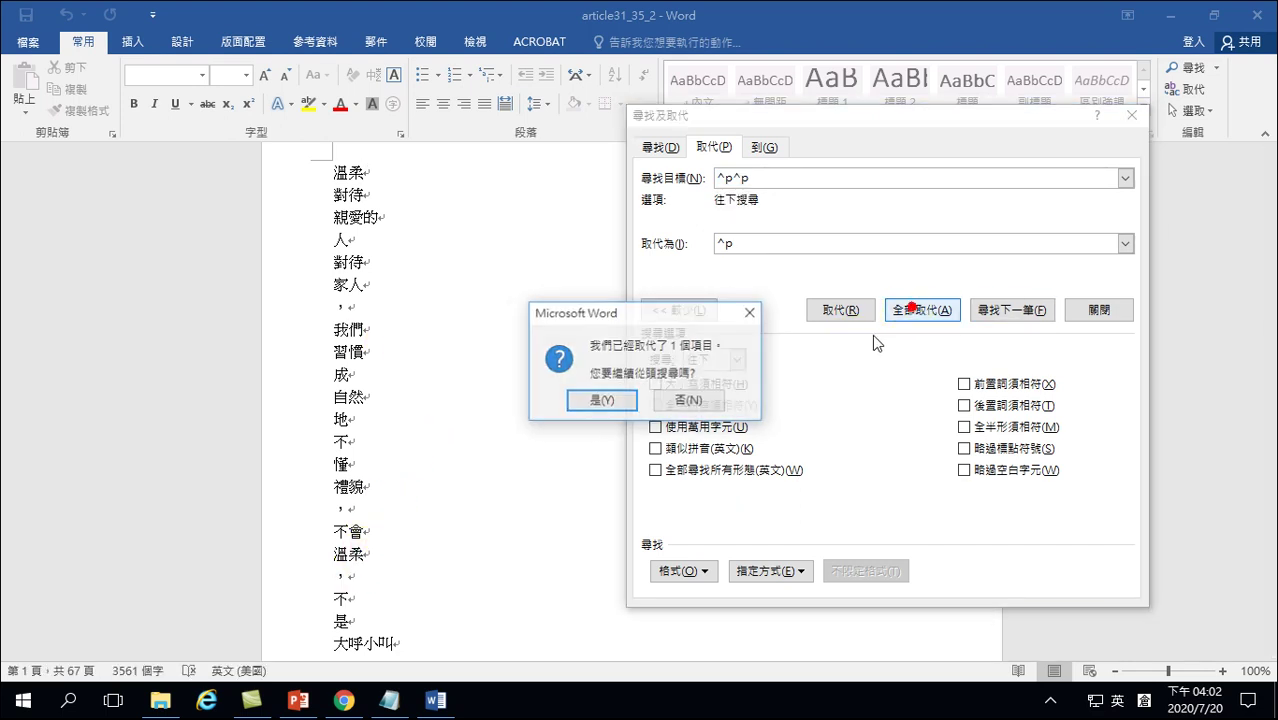
pyautogui.click(592, 399)
pyautogui.click(646, 392)
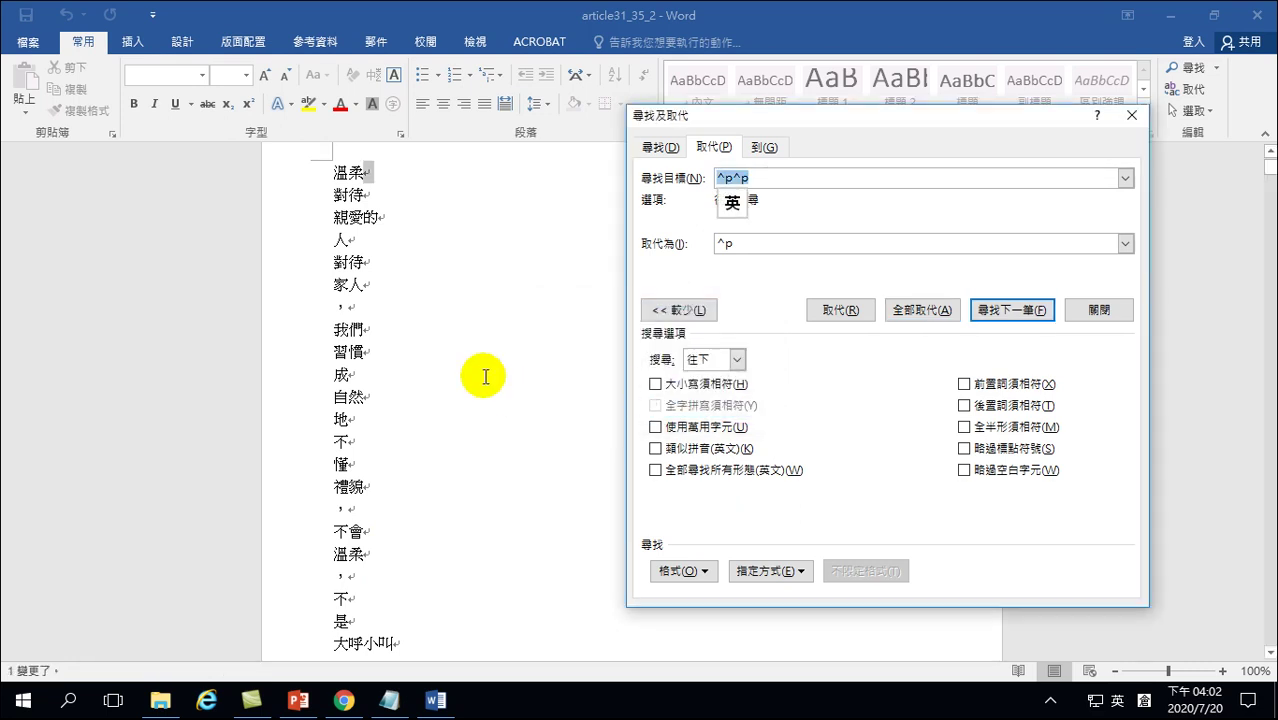
pyautogui.scroll(2, 448, 308)
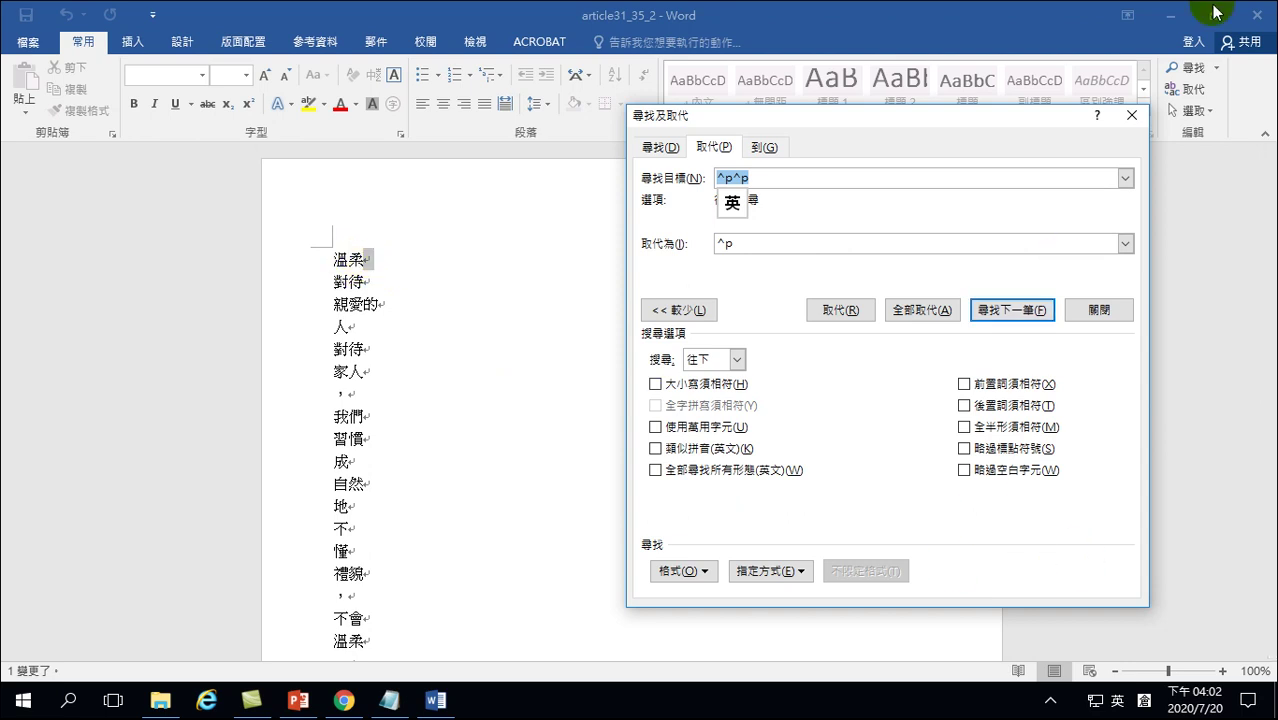
pyautogui.click(1131, 115)
pyautogui.click(334, 260)
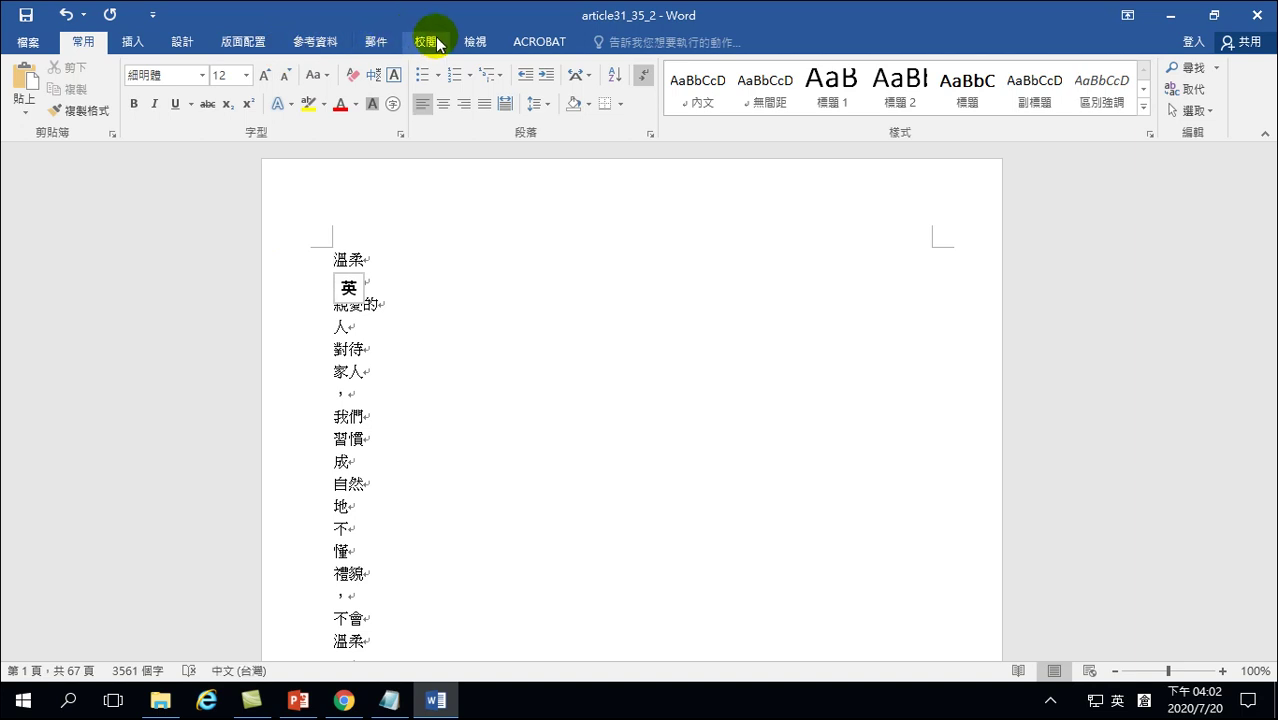
# - Sort the word list and select the punctuation-only lines from the top
pyautogui.click(612, 76)
pyautogui.click(700, 476)
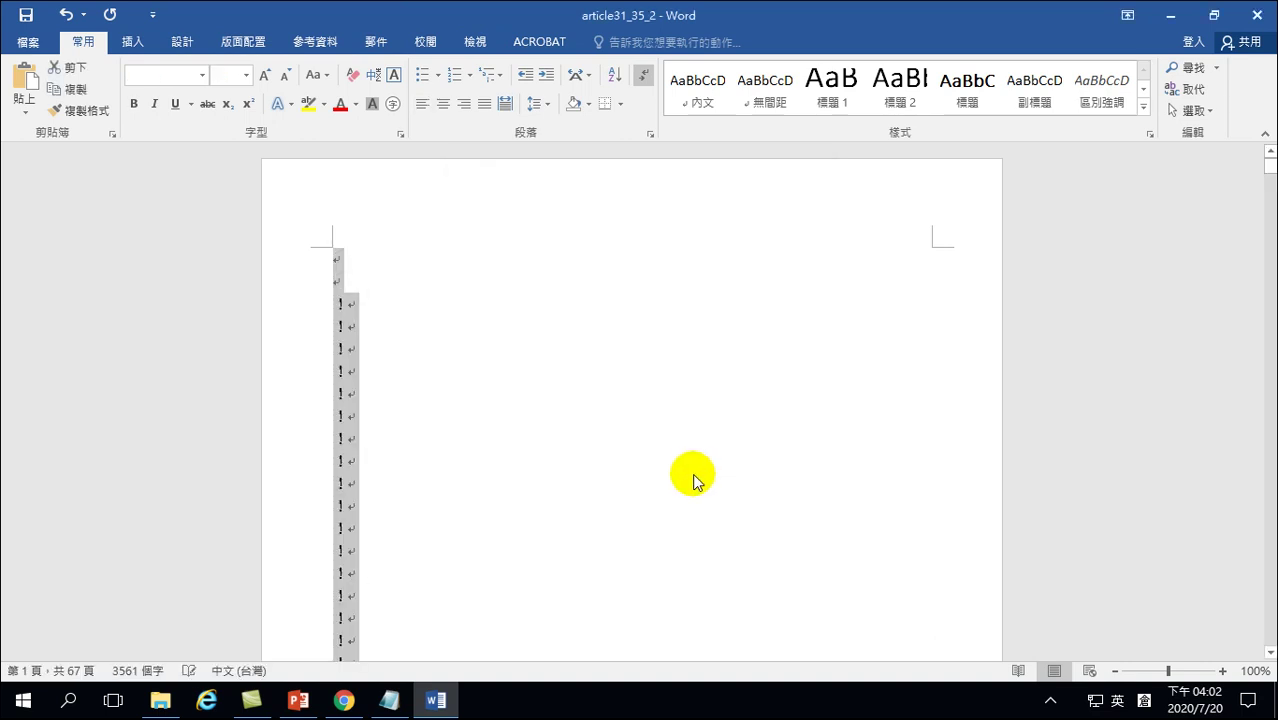
pyautogui.moveTo(300, 252); pyautogui.dragTo(300, 668)
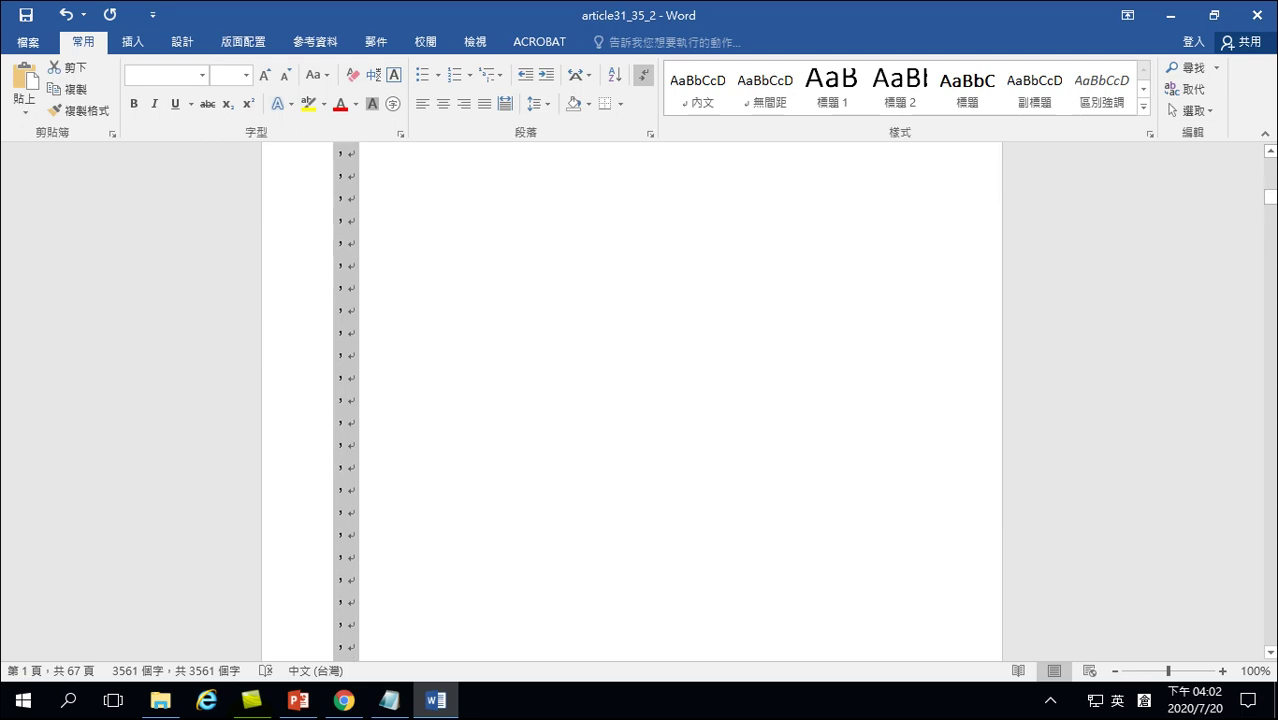
pyautogui.moveTo(300, 668)
pyautogui.mouseDown()
pyautogui.moveTo(475, 541)
pyautogui.moveTo(1270, 210)
pyautogui.moveTo(1270, 275)
pyautogui.moveTo(1270, 242)
pyautogui.mouseUp()
pyautogui.scroll(-3, 700, 440)
pyautogui.scroll(-3, 540, 390)
pyautogui.scroll(-3, 420, 385)
pyautogui.scroll(1, 390, 245)
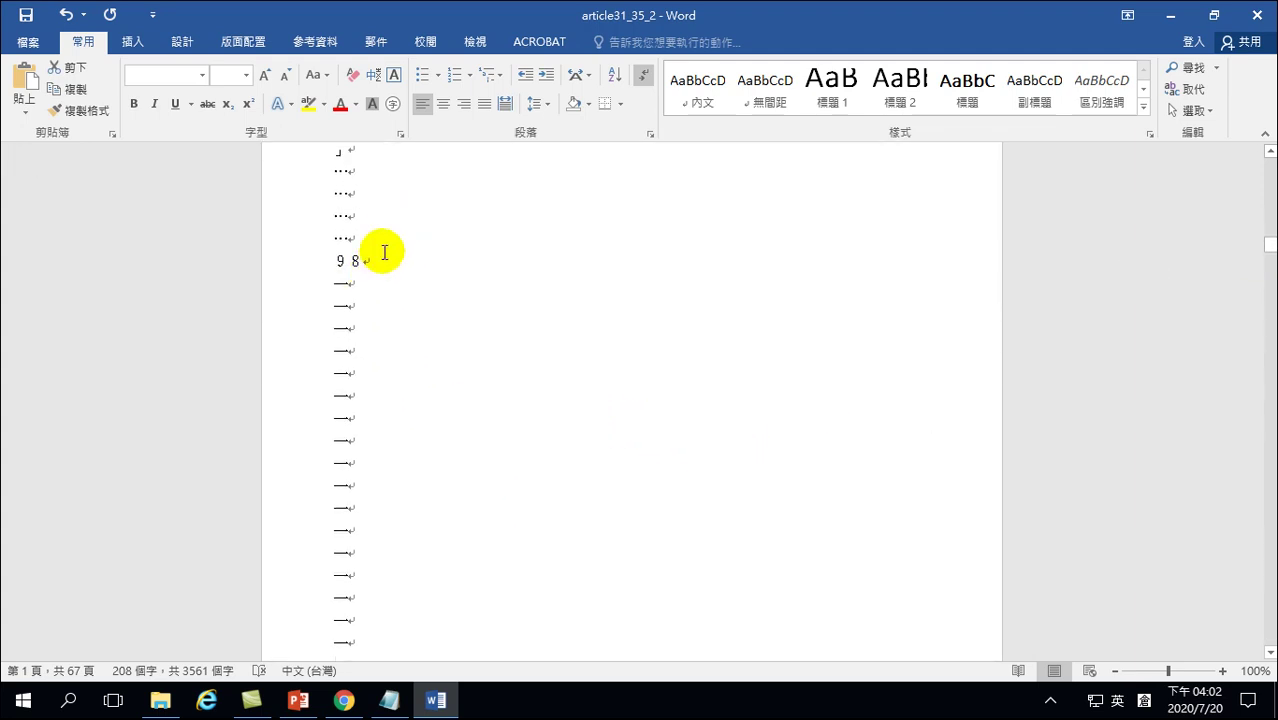
# - Delete the selection through the 98 line and save article31_35_2 as plain text
pyautogui.keyDown('shift'); pyautogui.click(380, 260); pyautogui.keyUp('shift')
pyautogui.press('Delete')
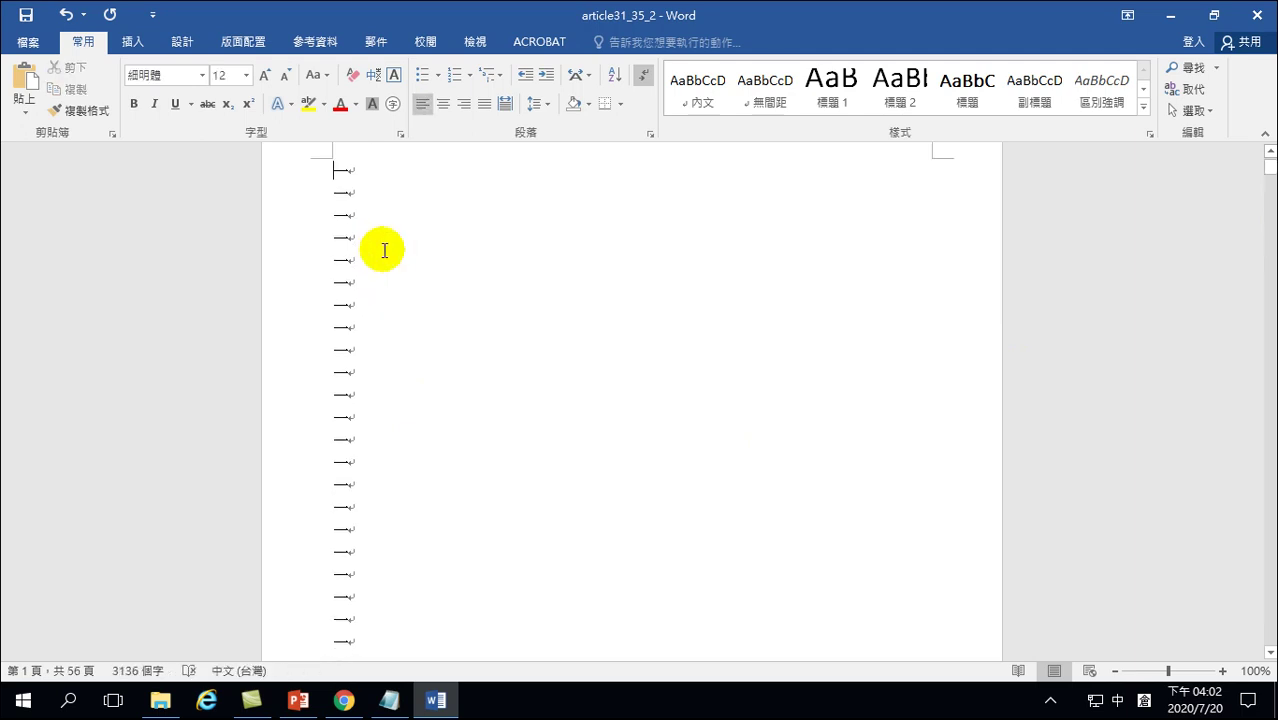
pyautogui.click(25, 16)
pyautogui.click(580, 415)
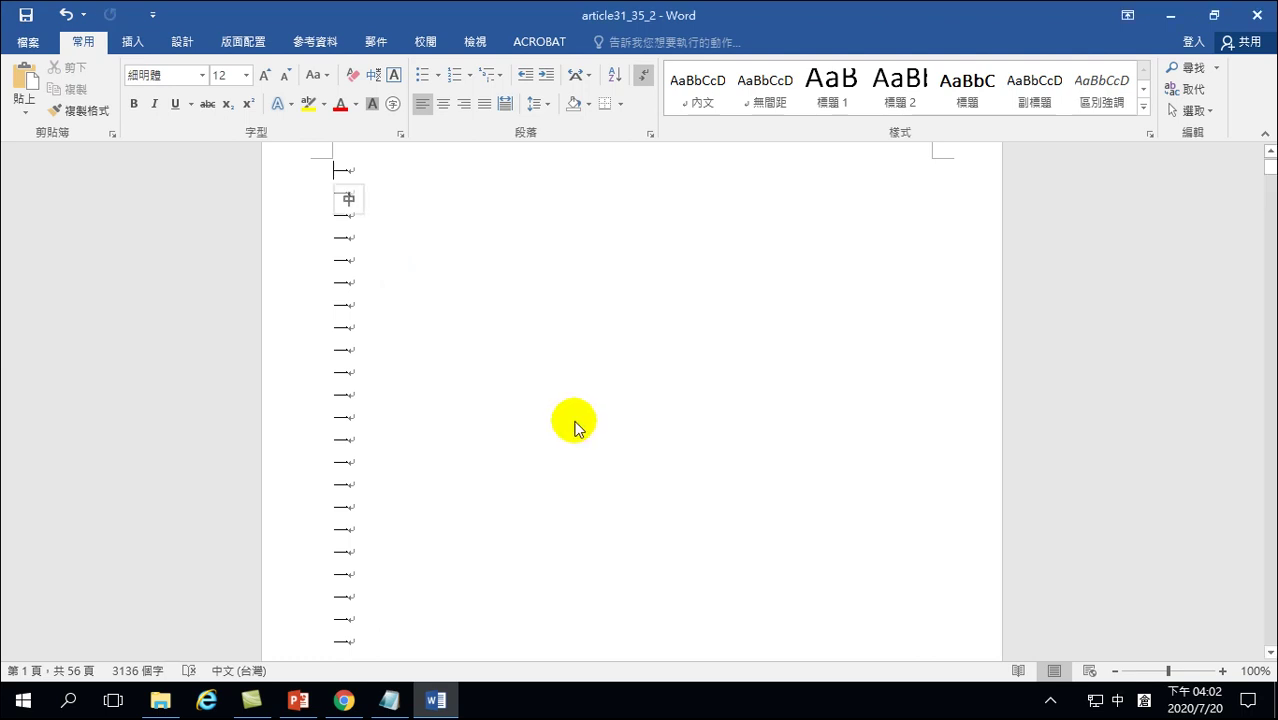
# - Close Word, then duplicate article31_35_2 and rename the copy article31_35_3
pyautogui.click(1260, 18)
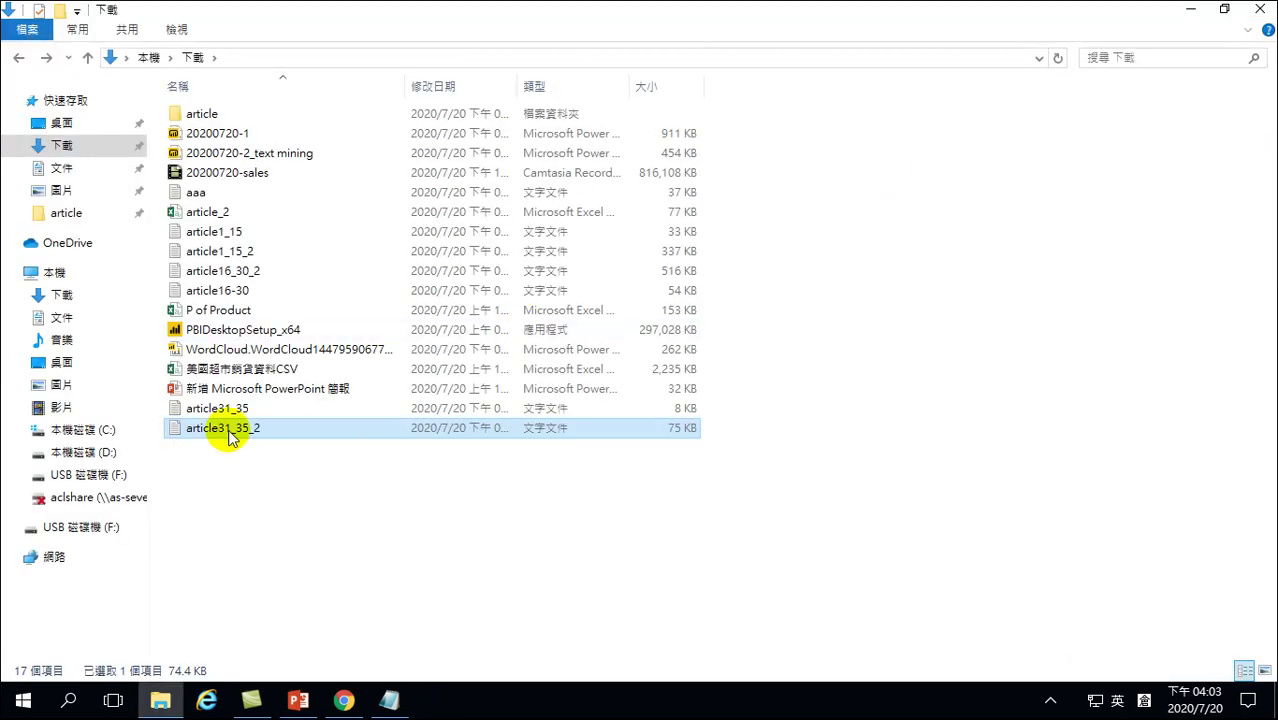
pyautogui.rightClick(229, 437)
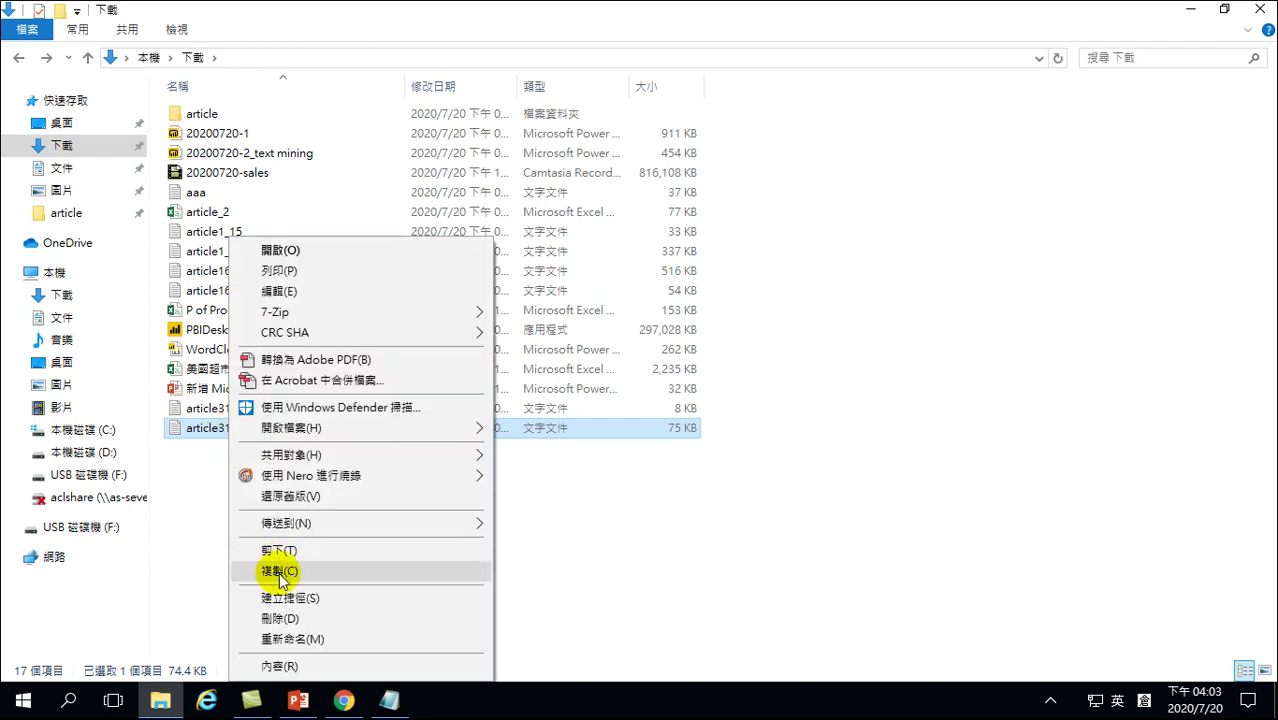
pyautogui.click(283, 580)
pyautogui.rightClick(253, 535)
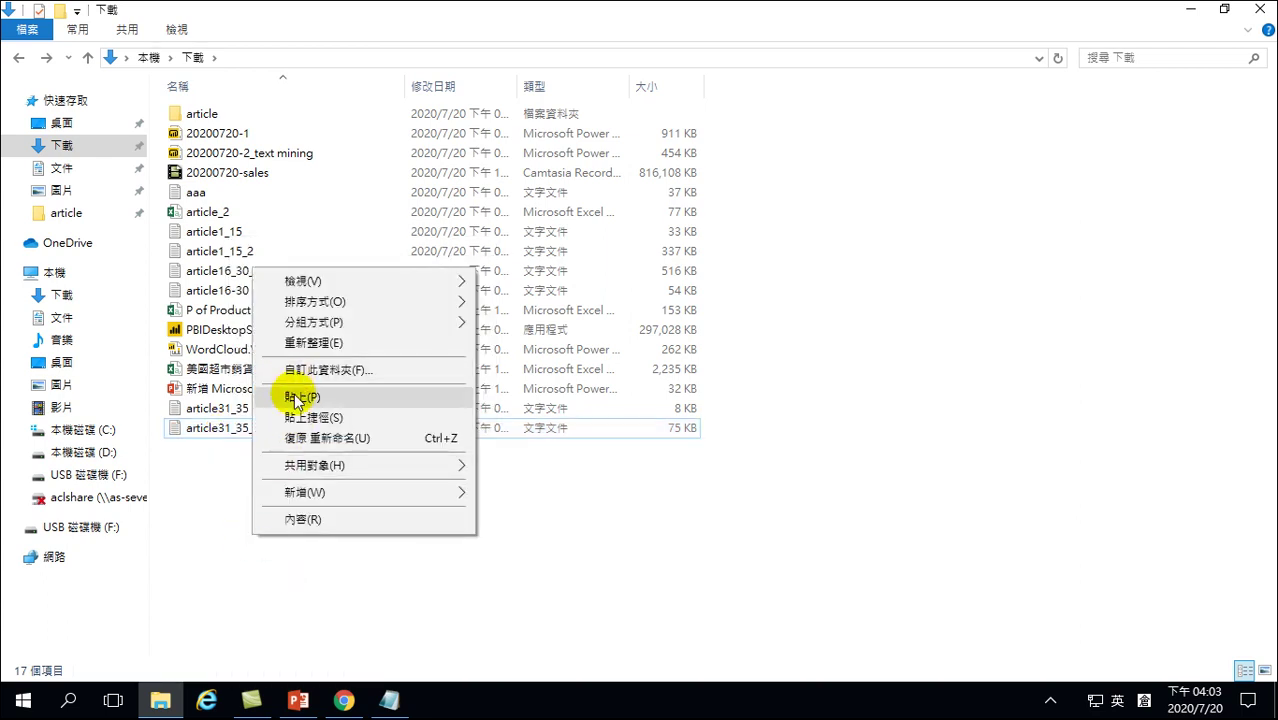
pyautogui.click(300, 397)
pyautogui.click(250, 450)
pyautogui.press('End')
pyautogui.press('BackSpace')
pyautogui.press('BackSpace')
pyautogui.press('BackSpace')
pyautogui.write('3')
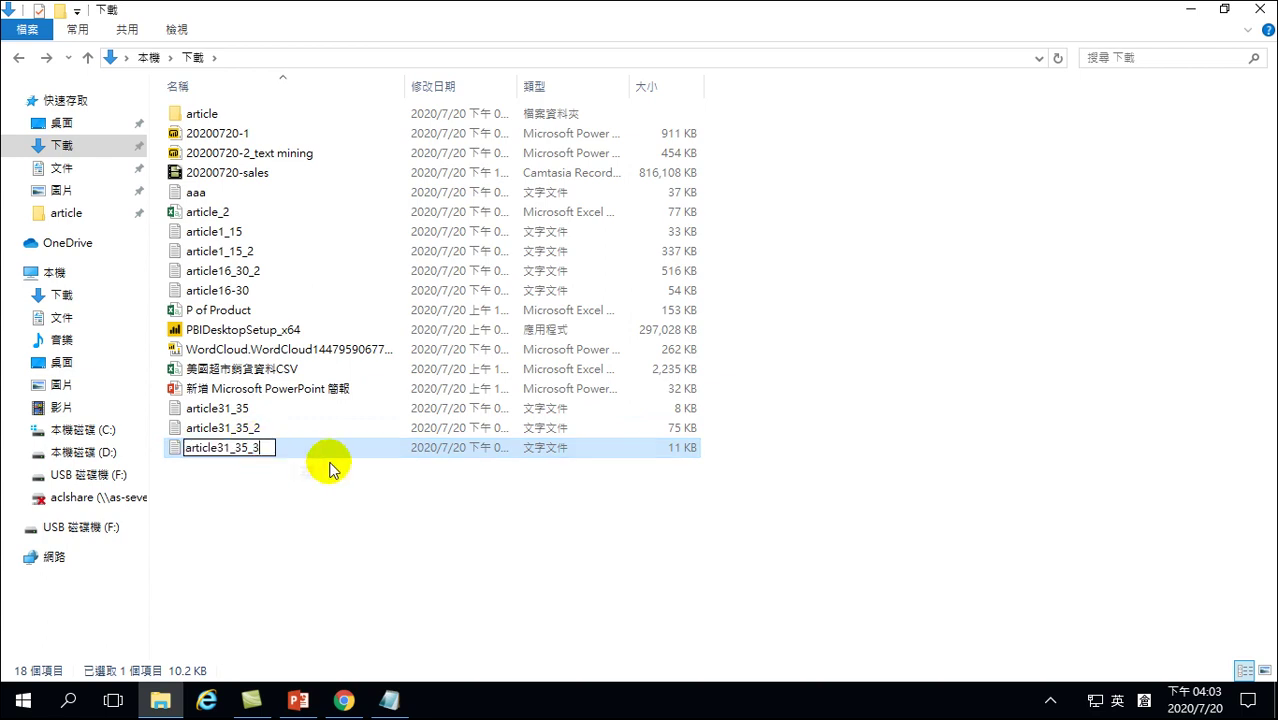
pyautogui.click(277, 528)
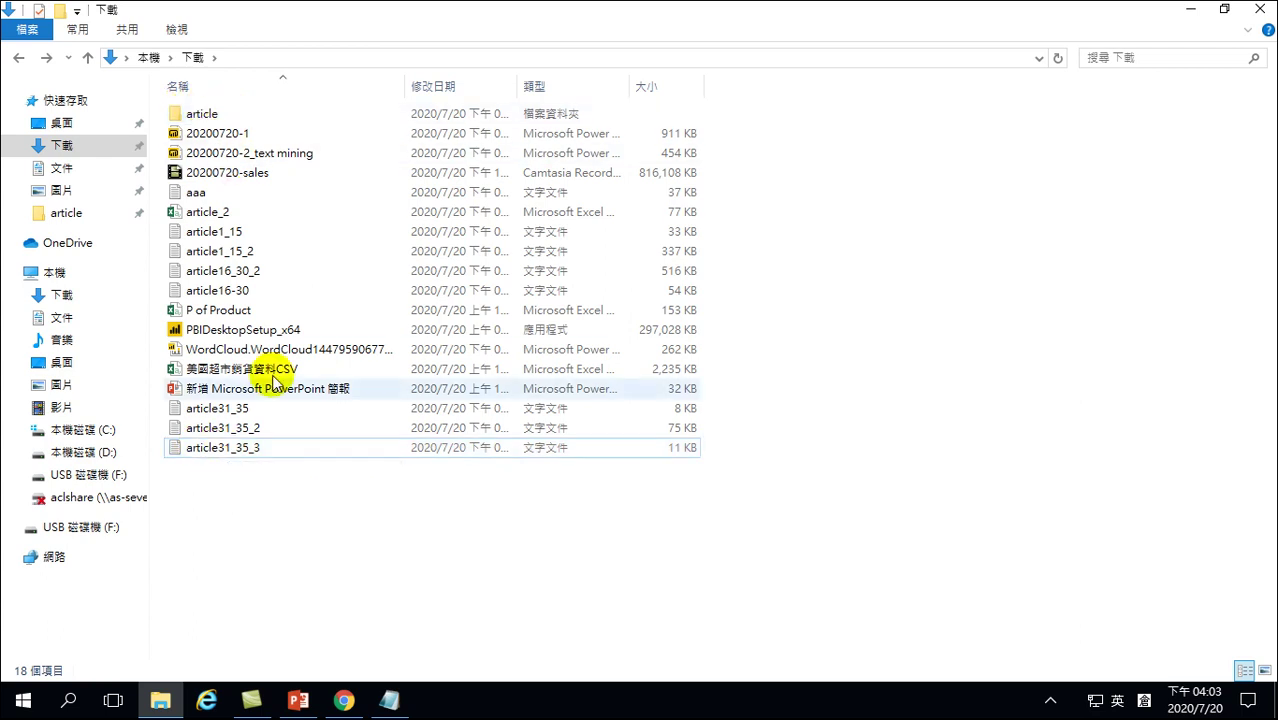
# - Move article31_35_3 into the article folder and check its contents
pyautogui.moveTo(231, 452)
pyautogui.mouseDown()
pyautogui.moveTo(210, 105)
pyautogui.moveTo(203, 115)
pyautogui.mouseUp()
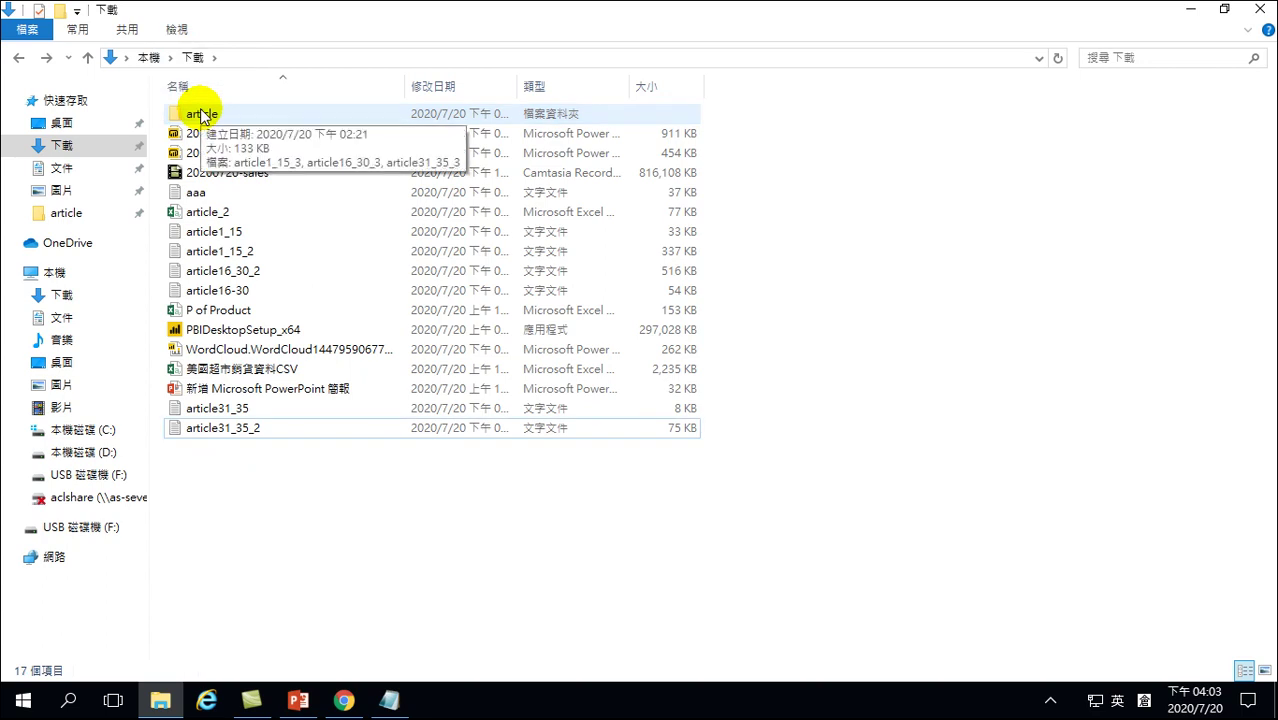
pyautogui.doubleClick(203, 113)
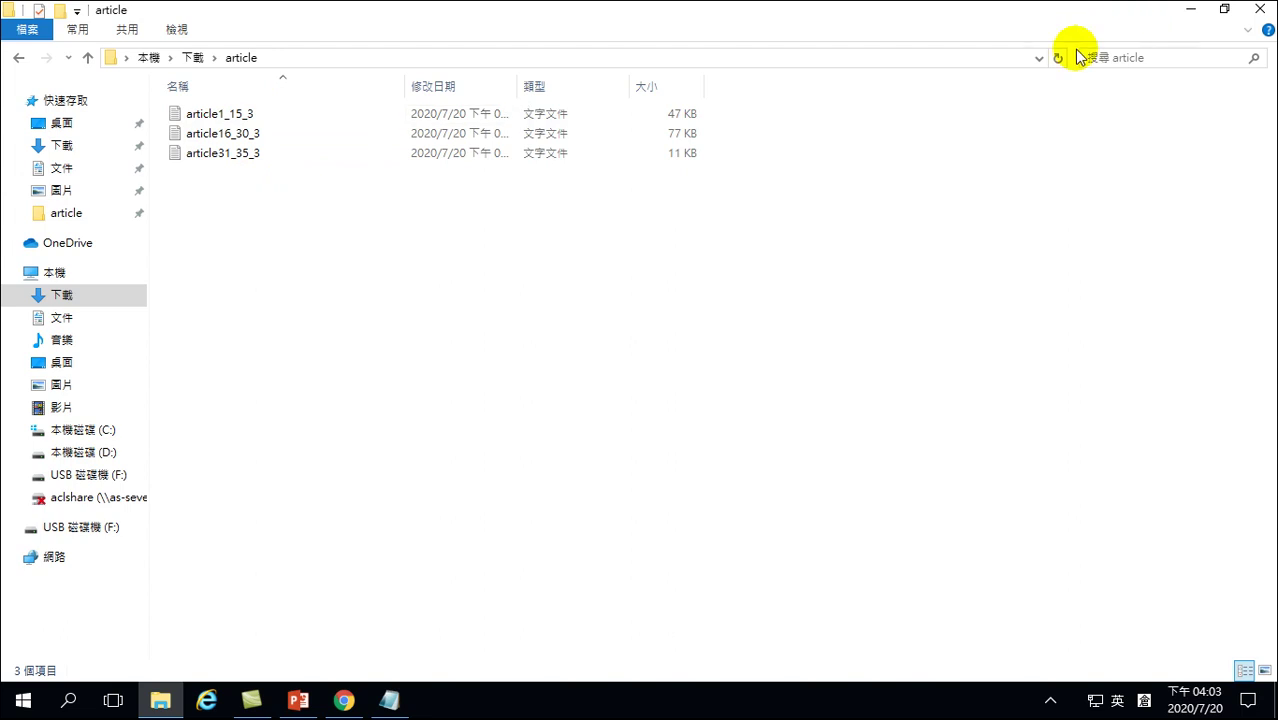
pyautogui.click(19, 58)
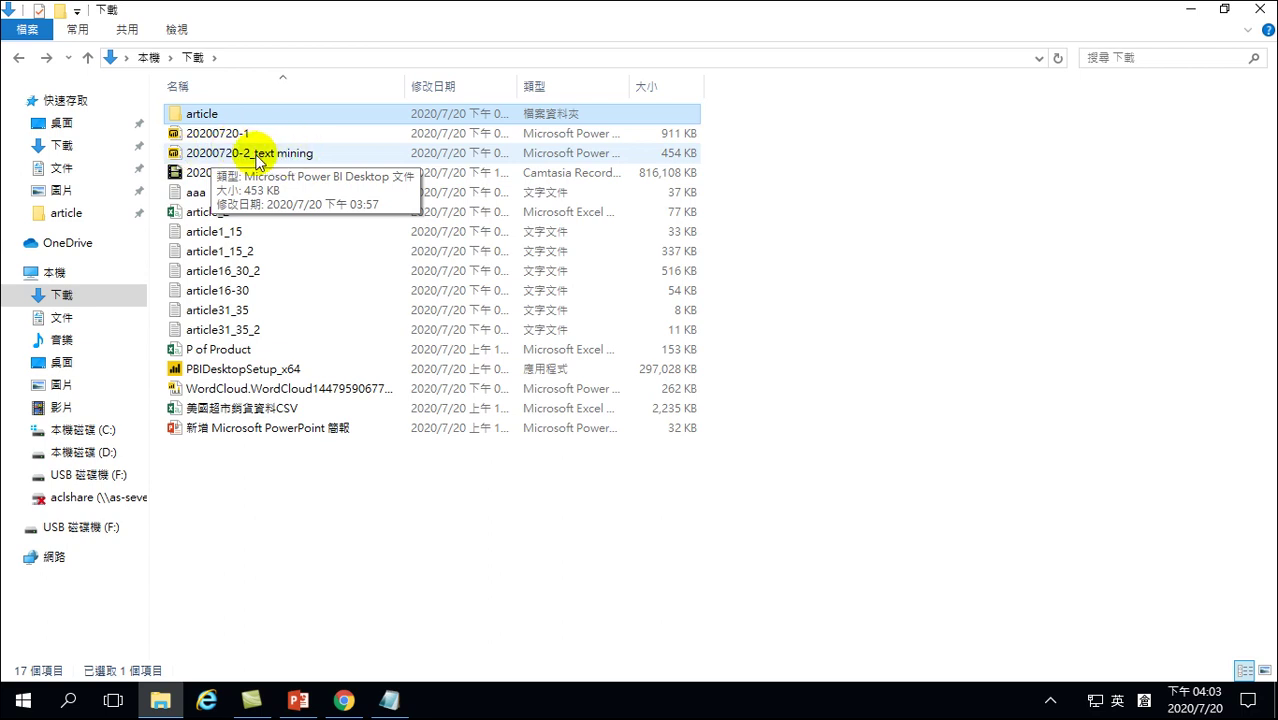
# - Launch the 20200720-2_text mining report from Downloads in Power BI Desktop
pyautogui.moveTo(250, 153)
pyautogui.click(257, 162)
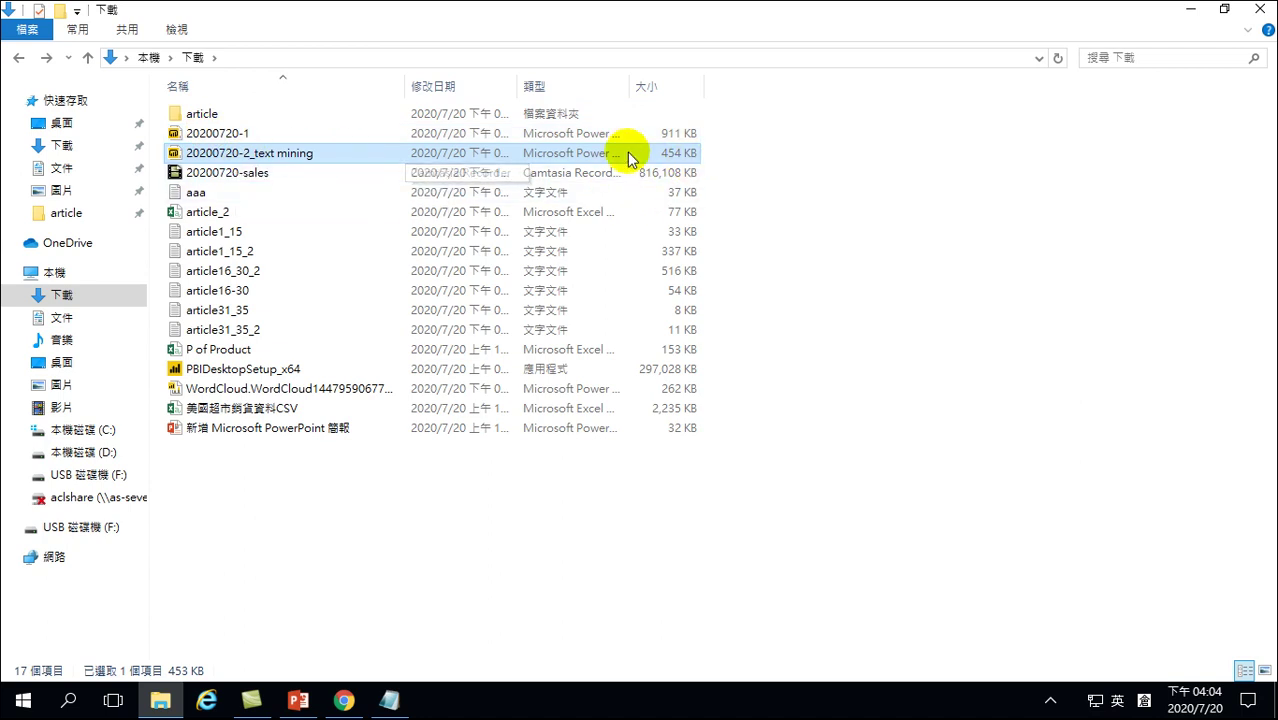
pyautogui.doubleClick(230, 160)
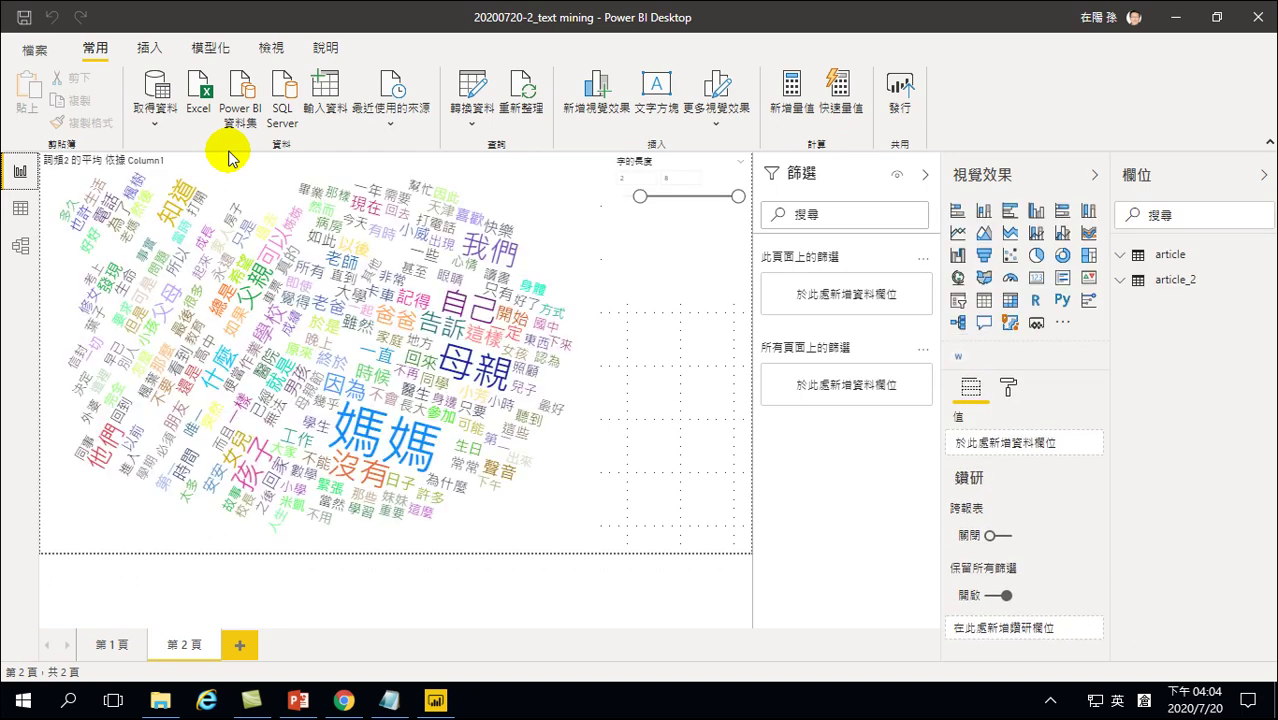
# - Refresh the data so page 1's word-frequency table totals 27336, led by 的 at 1725 and 我 at 1029
pyautogui.click(110, 645)
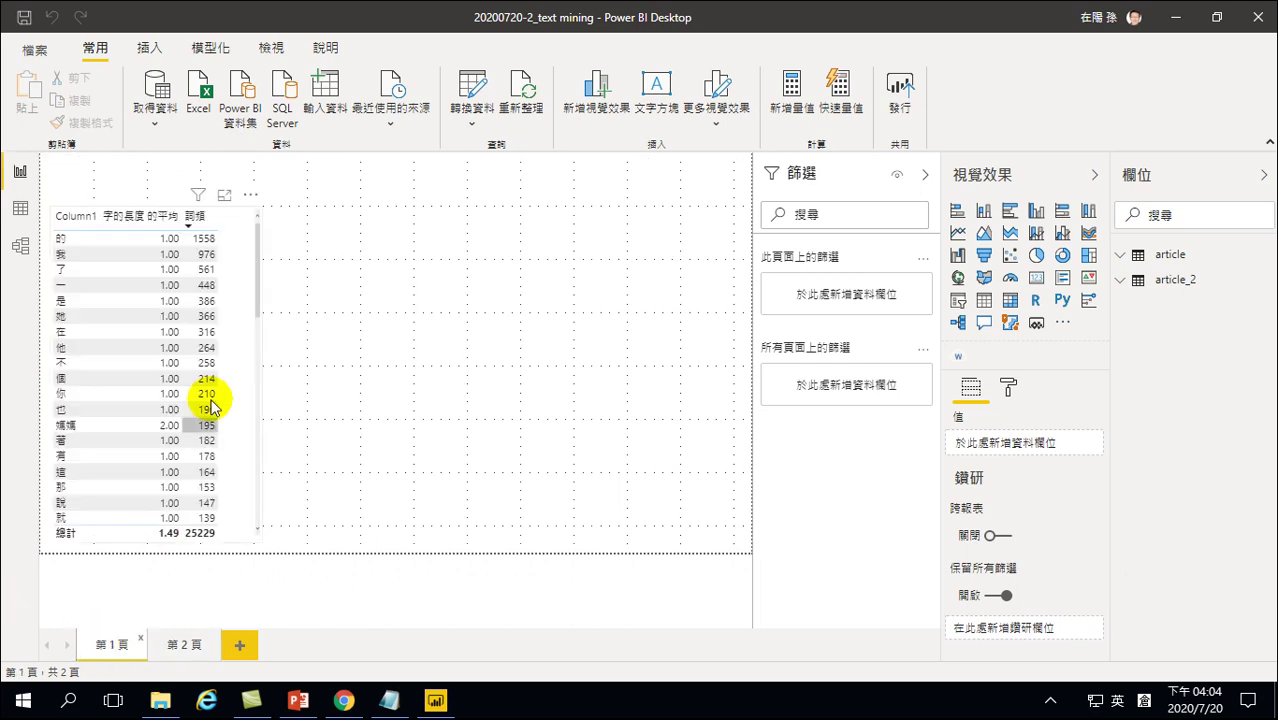
pyautogui.moveTo(185, 258)
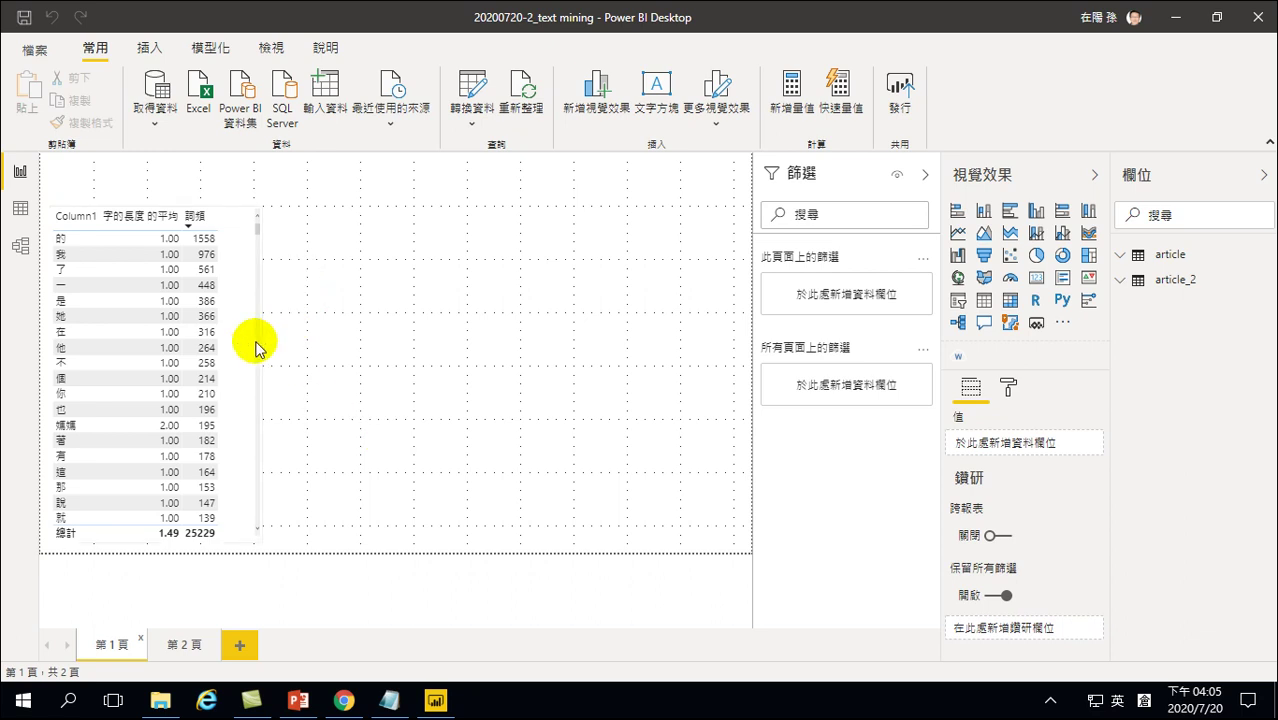
pyautogui.moveTo(185, 216)
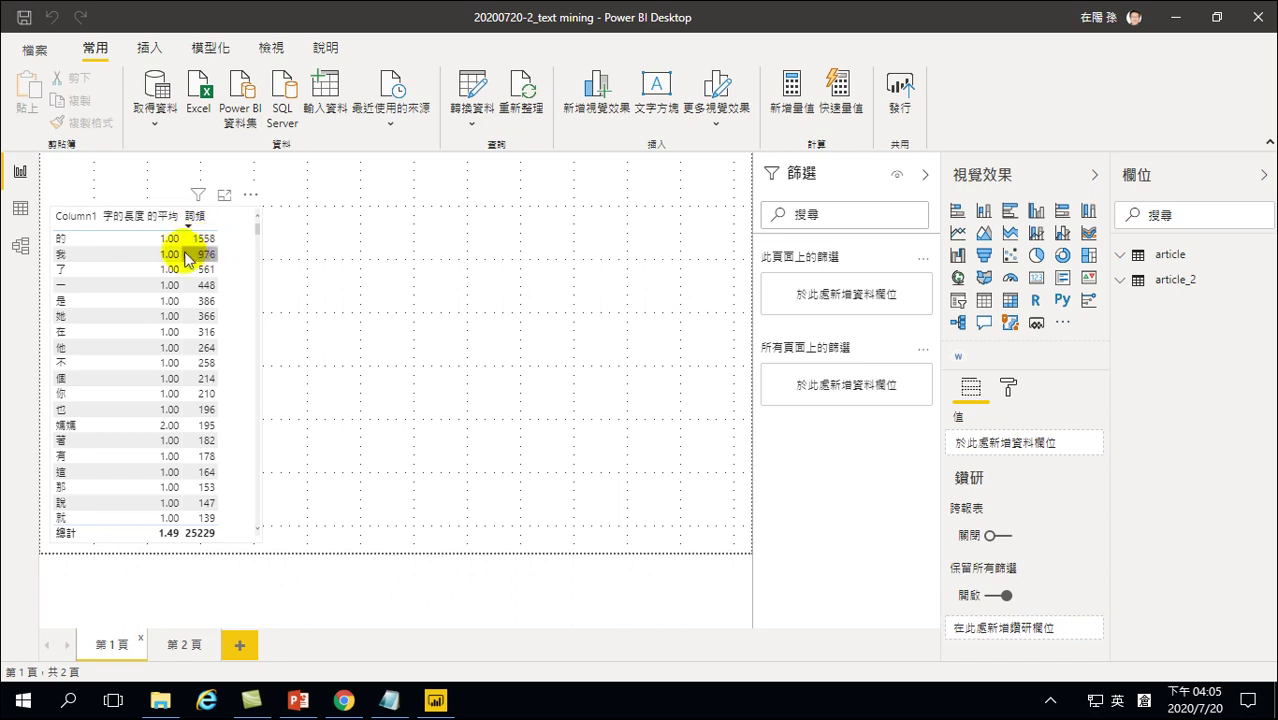
pyautogui.click(521, 90)
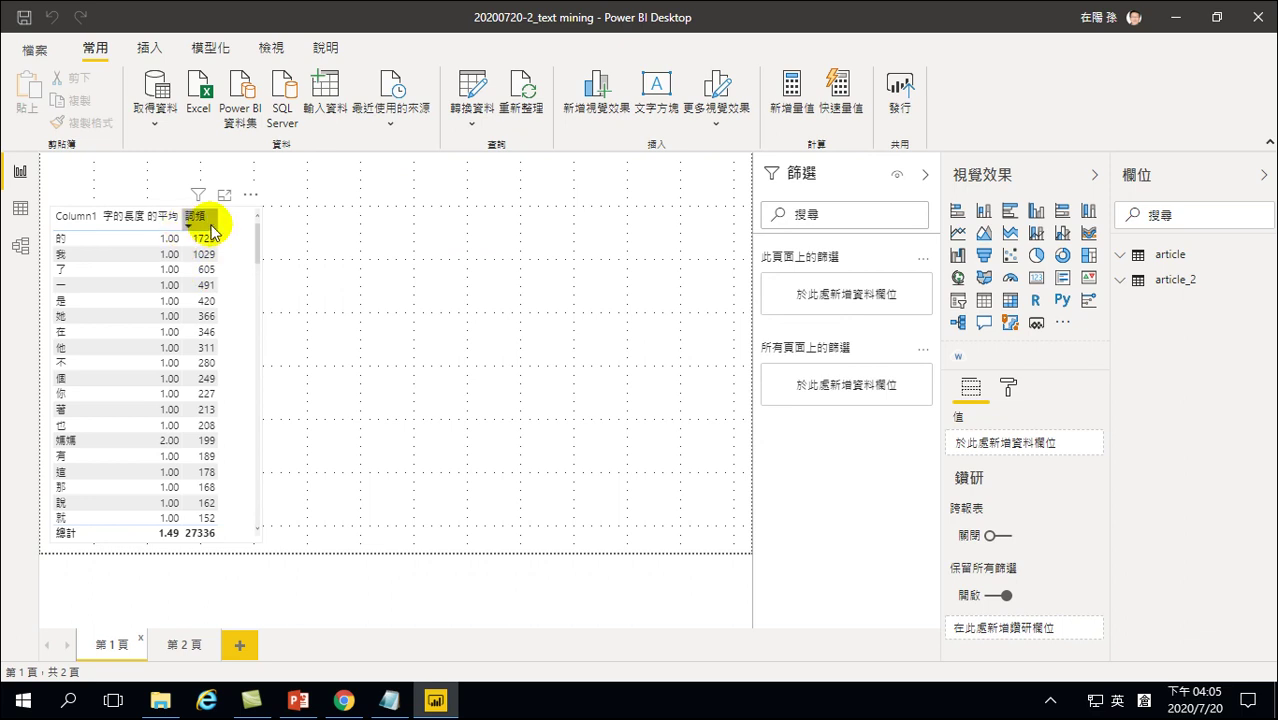
pyautogui.moveTo(168, 285)
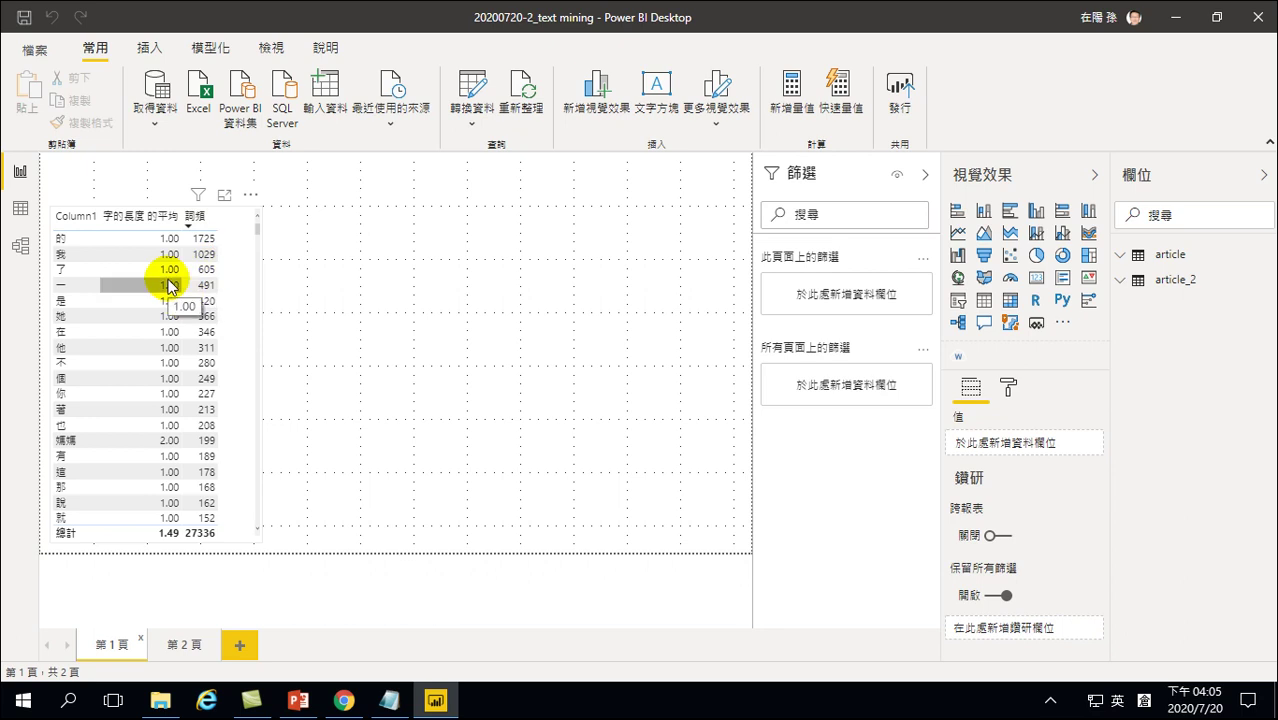
pyautogui.click(181, 645)
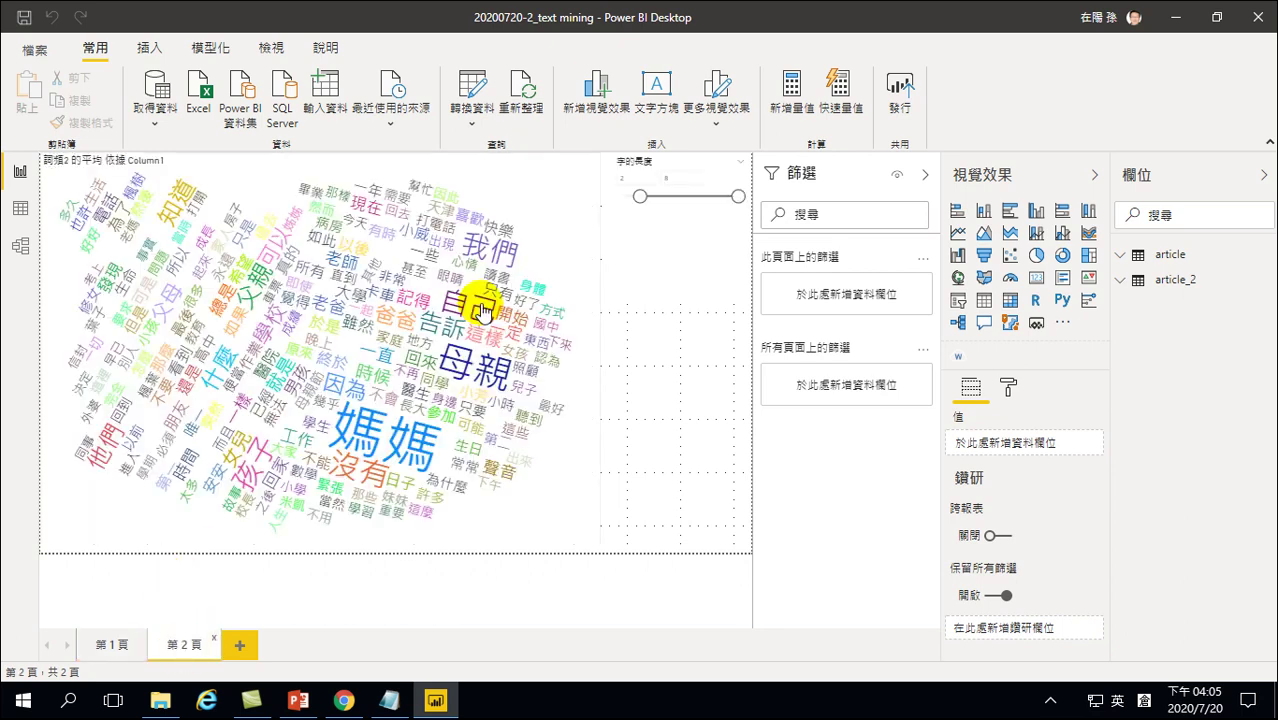
pyautogui.moveTo(385, 437)
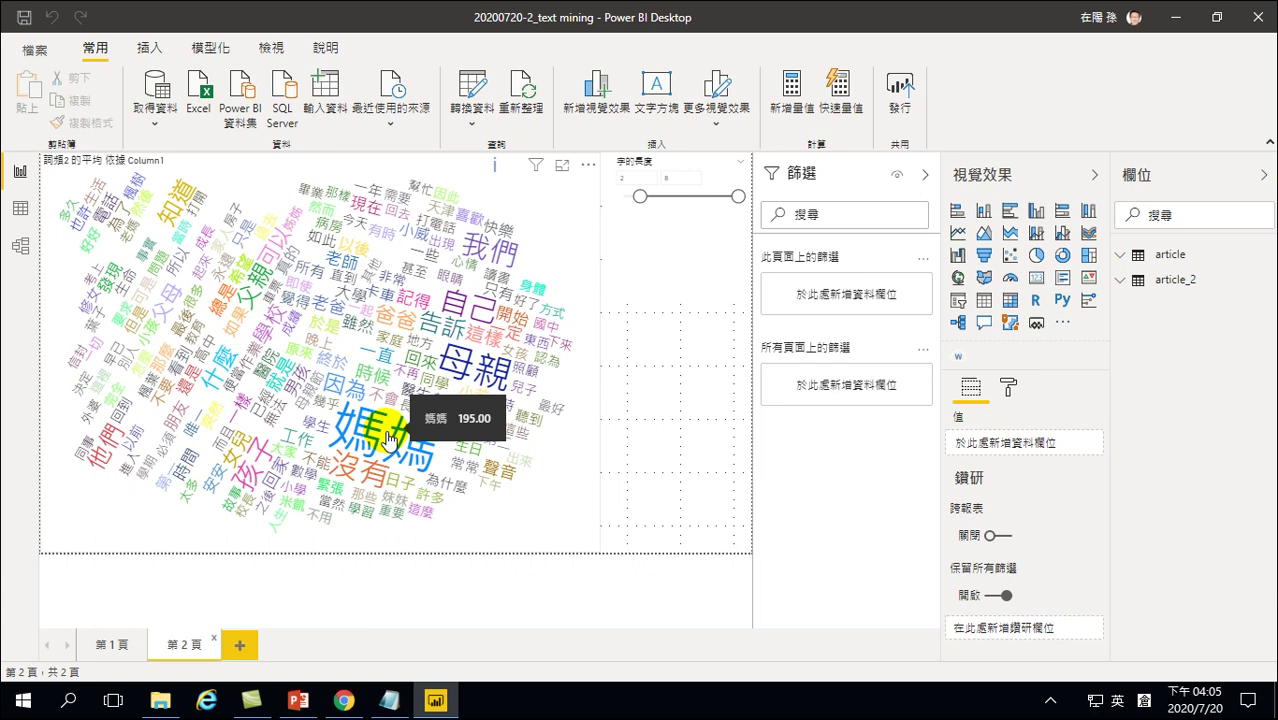
pyautogui.click(105, 645)
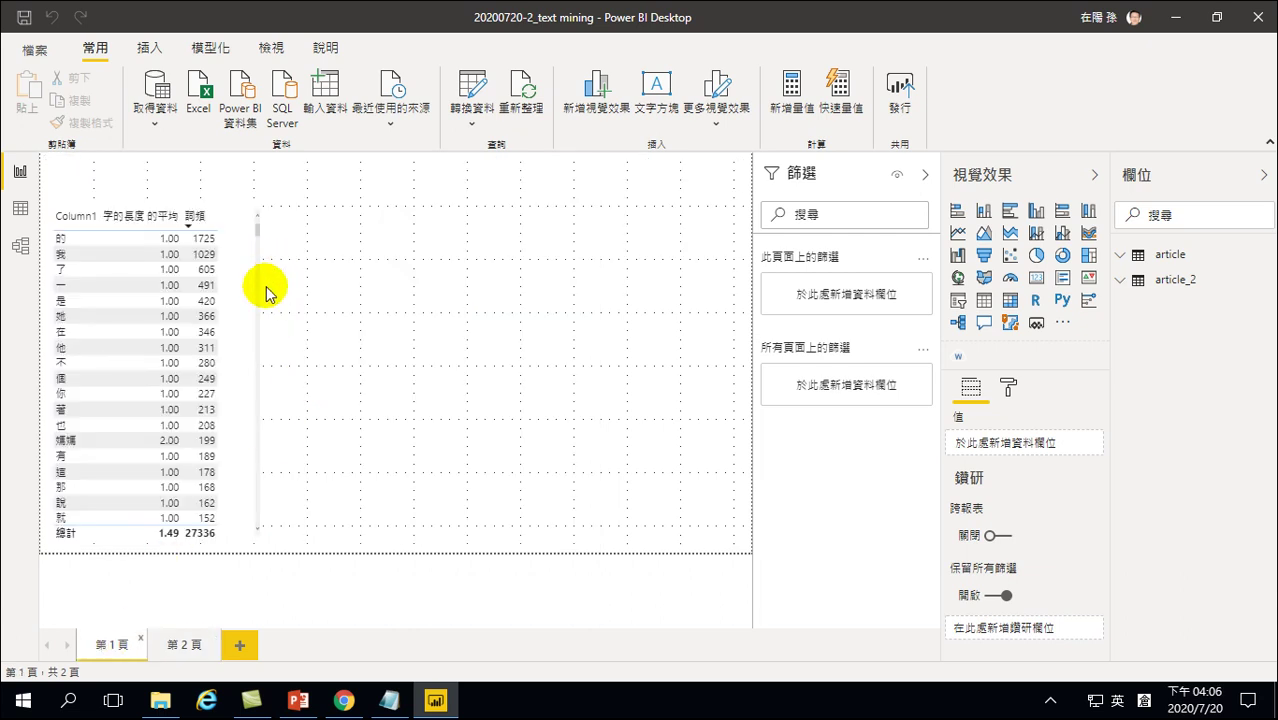
# - Export the word-frequency table, replacing article_2.csv, then refresh the data on word-cloud page 2
pyautogui.click(247, 193)
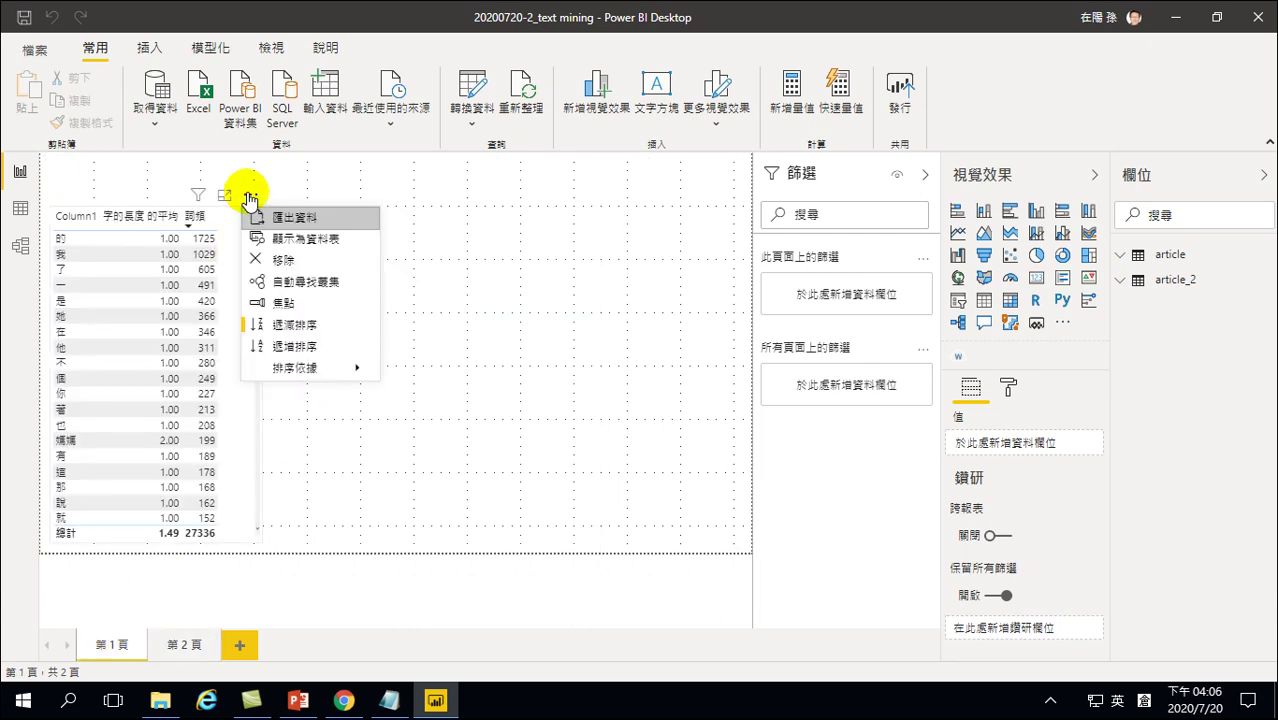
pyautogui.click(270, 217)
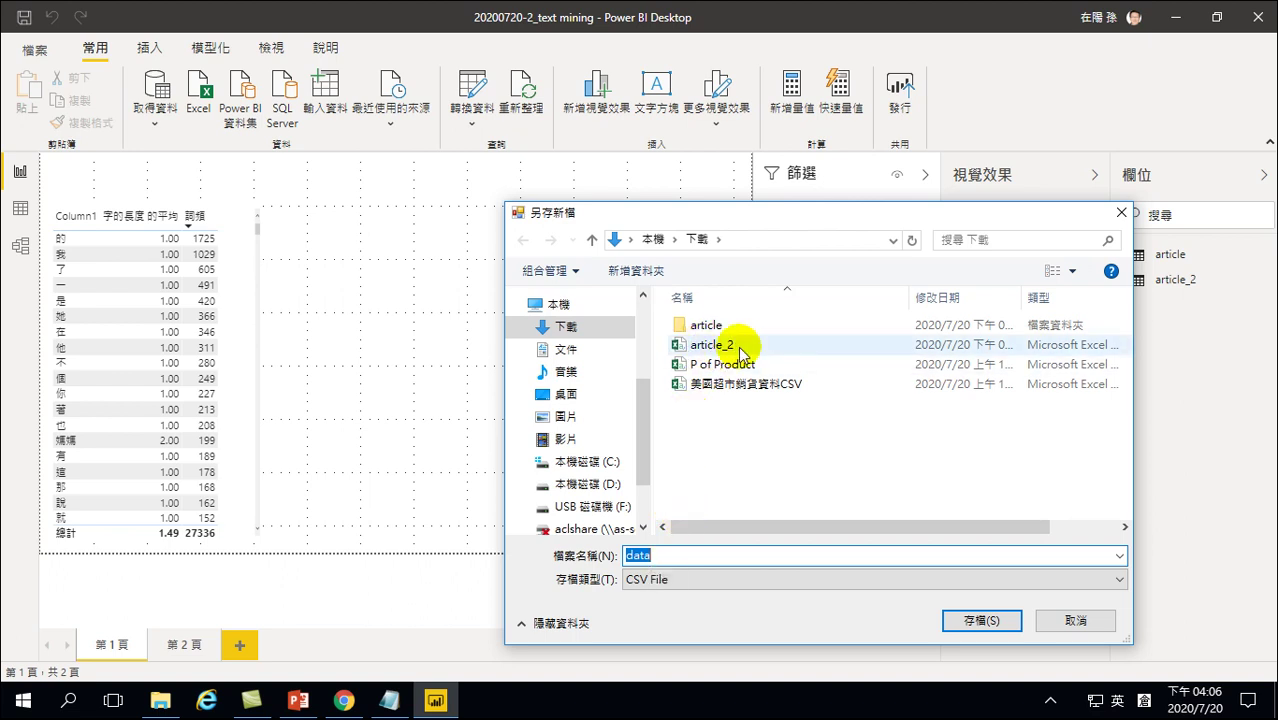
pyautogui.click(688, 346)
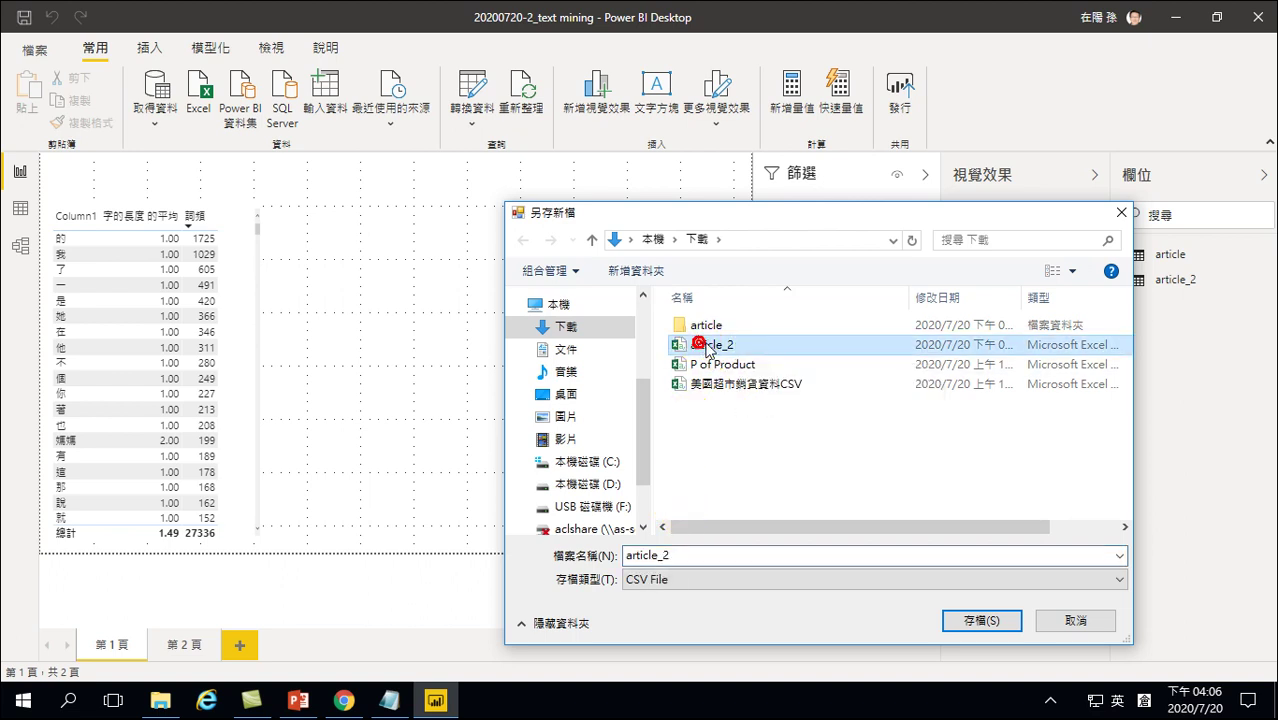
pyautogui.click(983, 622)
pyautogui.click(678, 353)
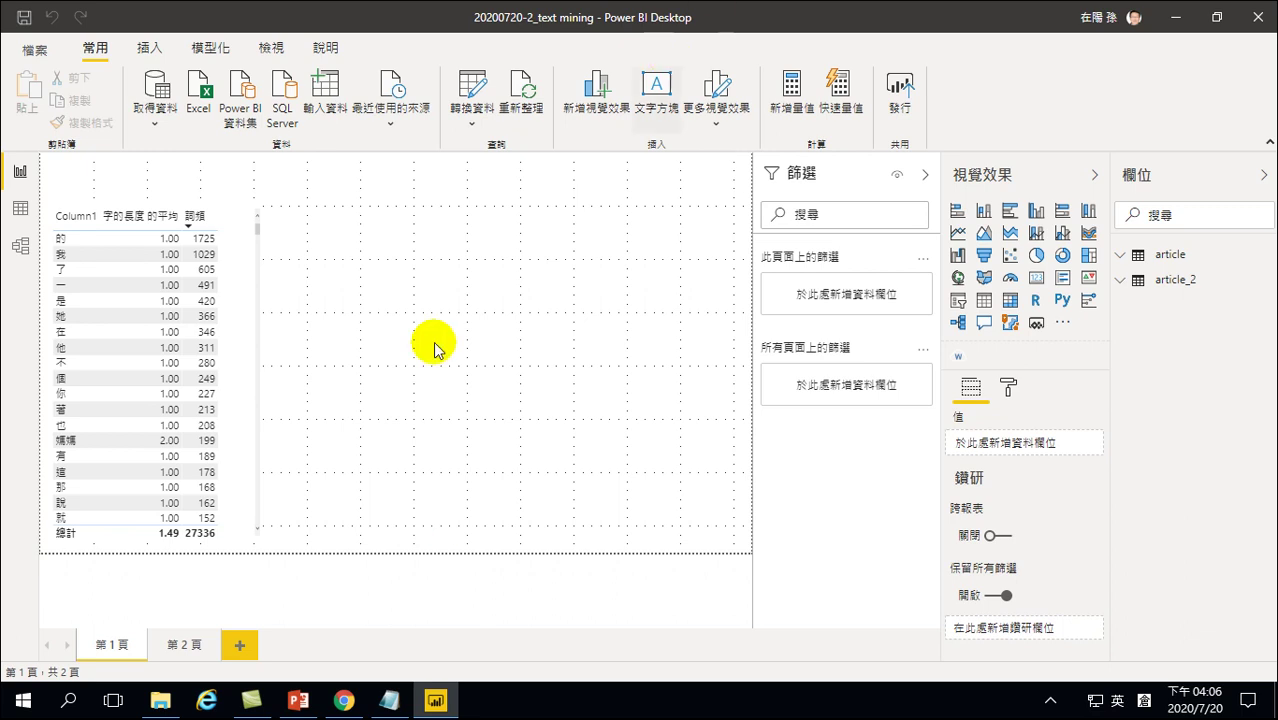
pyautogui.click(170, 643)
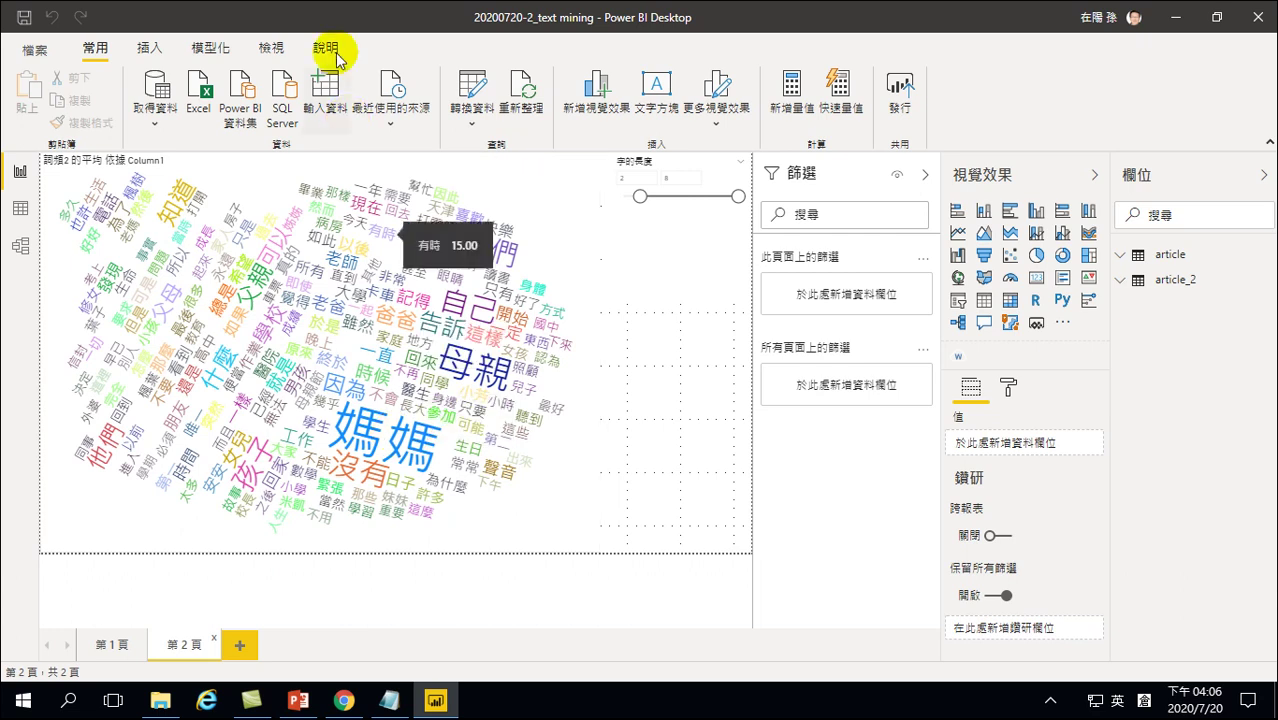
pyautogui.click(523, 88)
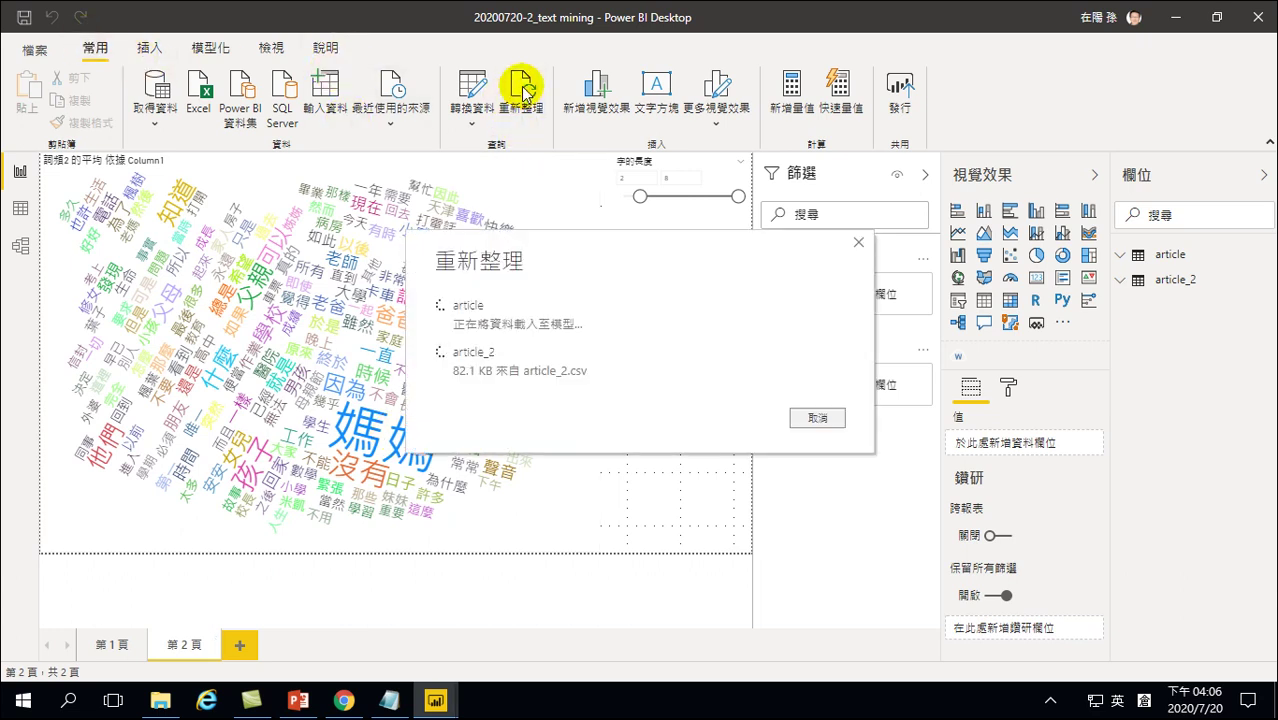
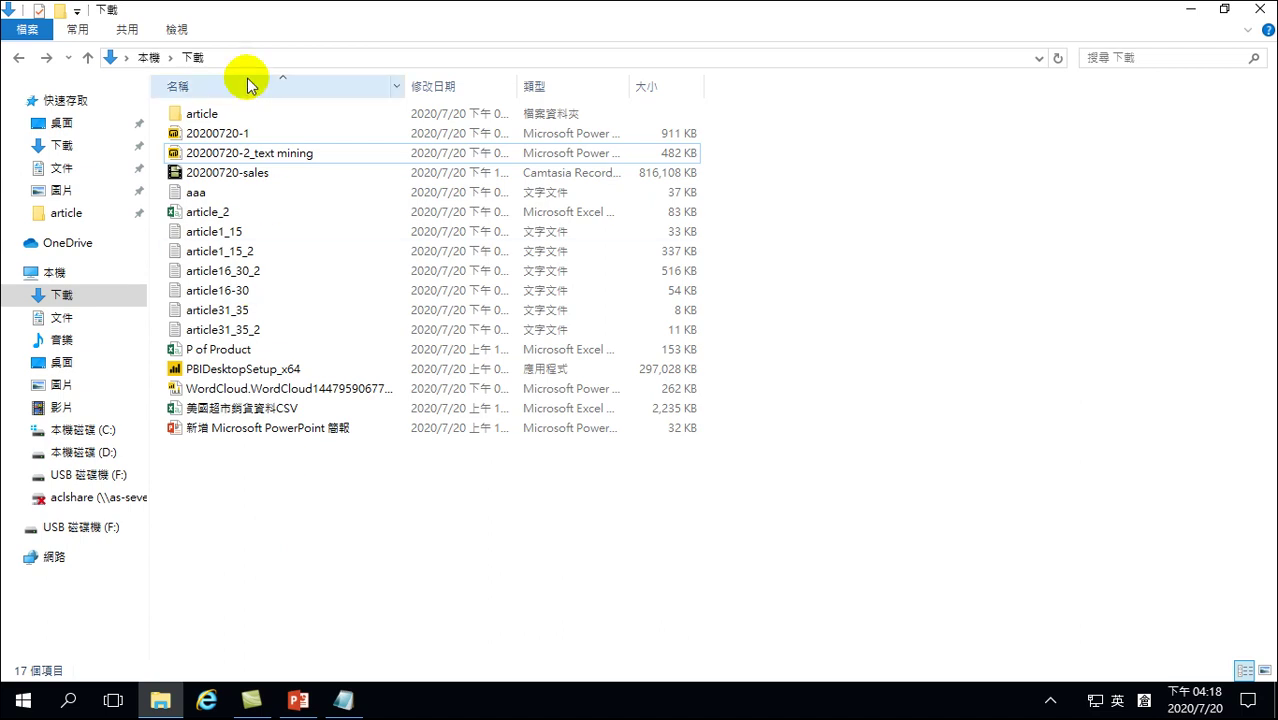
# - Open the 20200720-1 report from Downloads in Power BI Desktop
pyautogui.doubleClick(221, 141)
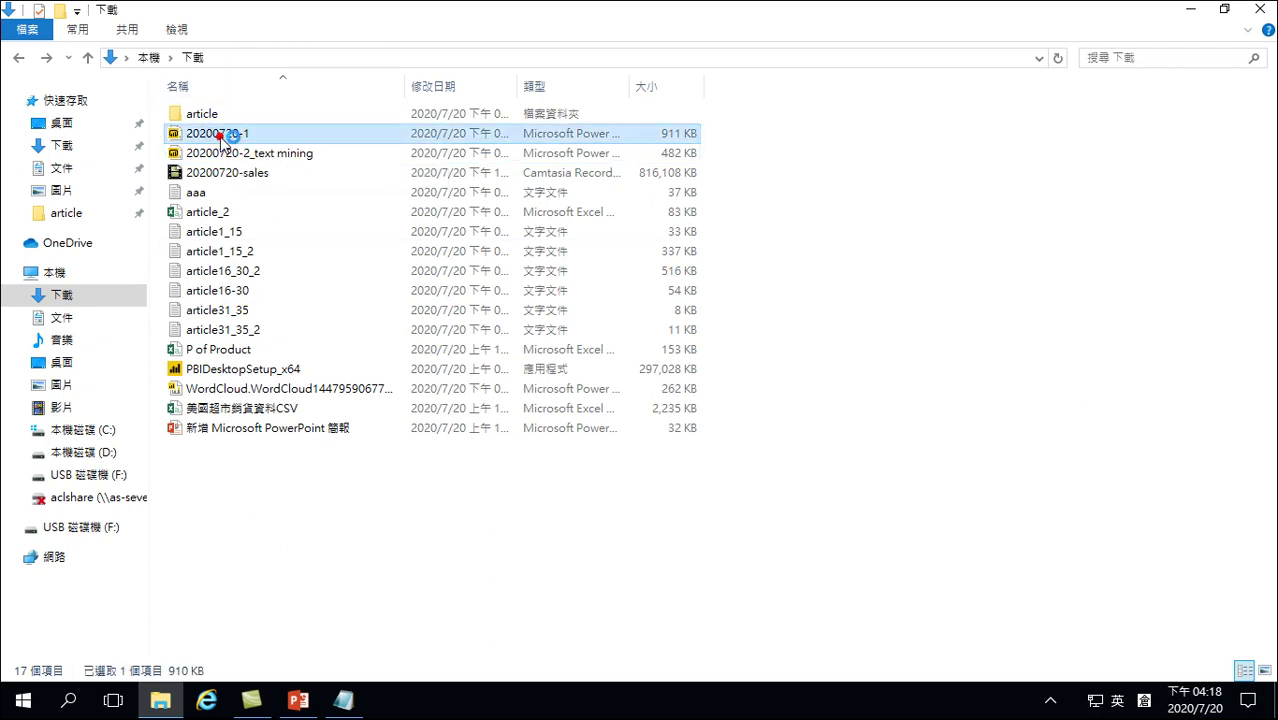